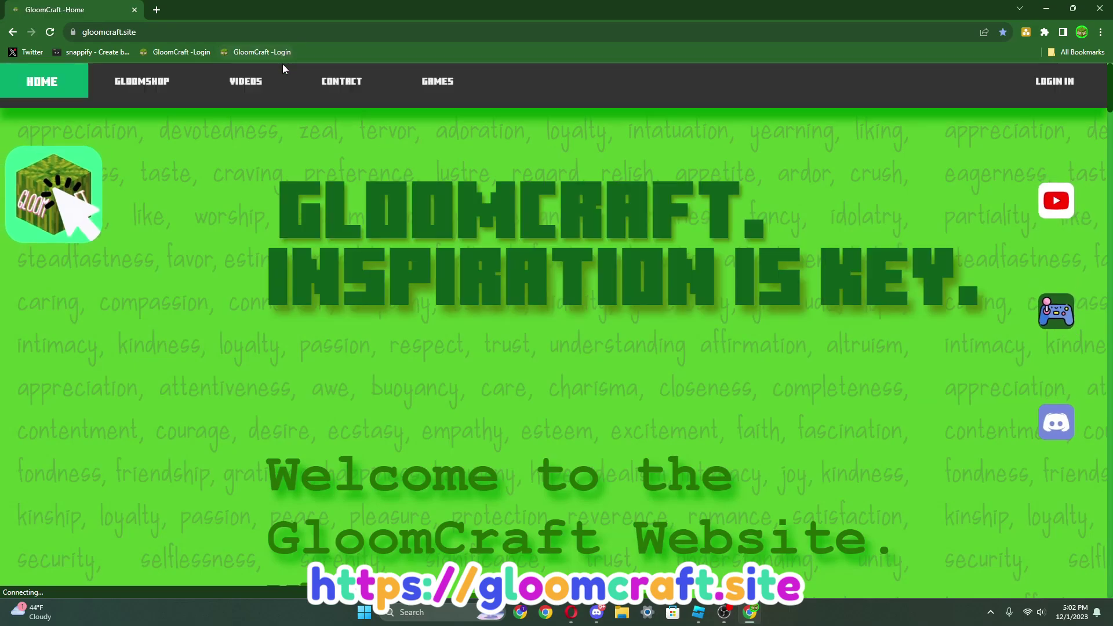
- Open the How to Make a Simulator Part Three page from the GloomCraft site's video collection
click(244, 91)
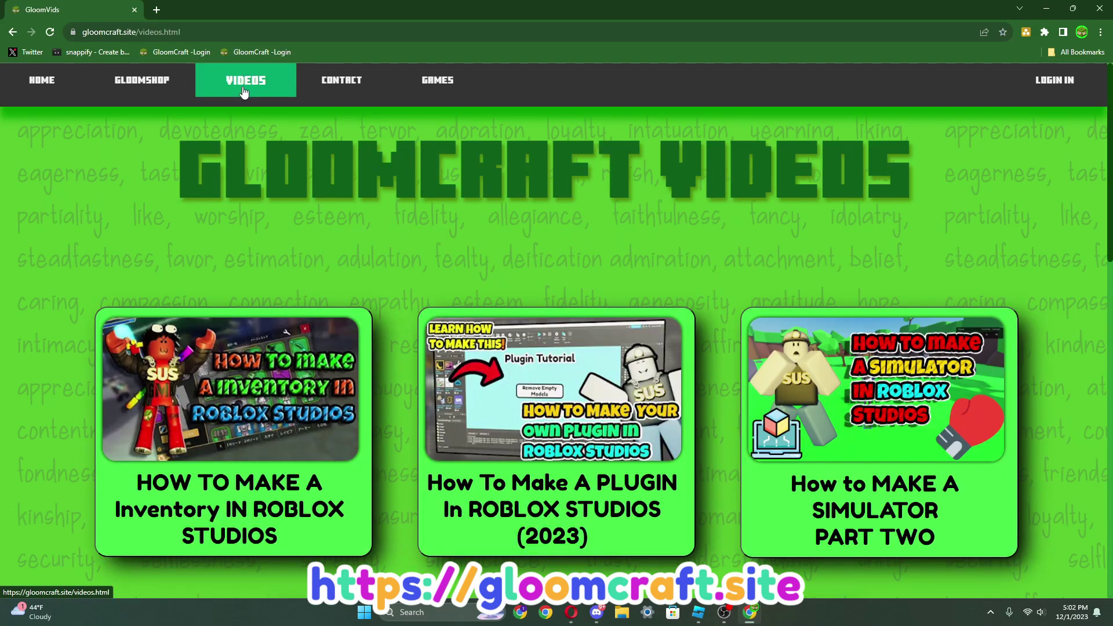
scroll(498, 226, down, 4)
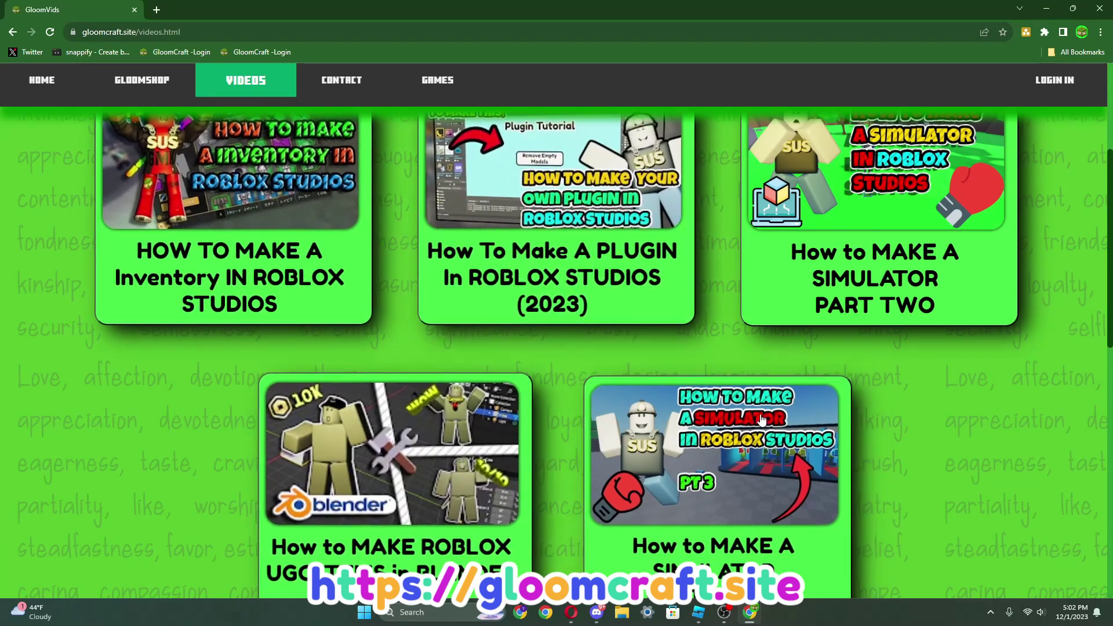
scroll(857, 206, up, 2)
scroll(620, 455, down, 5)
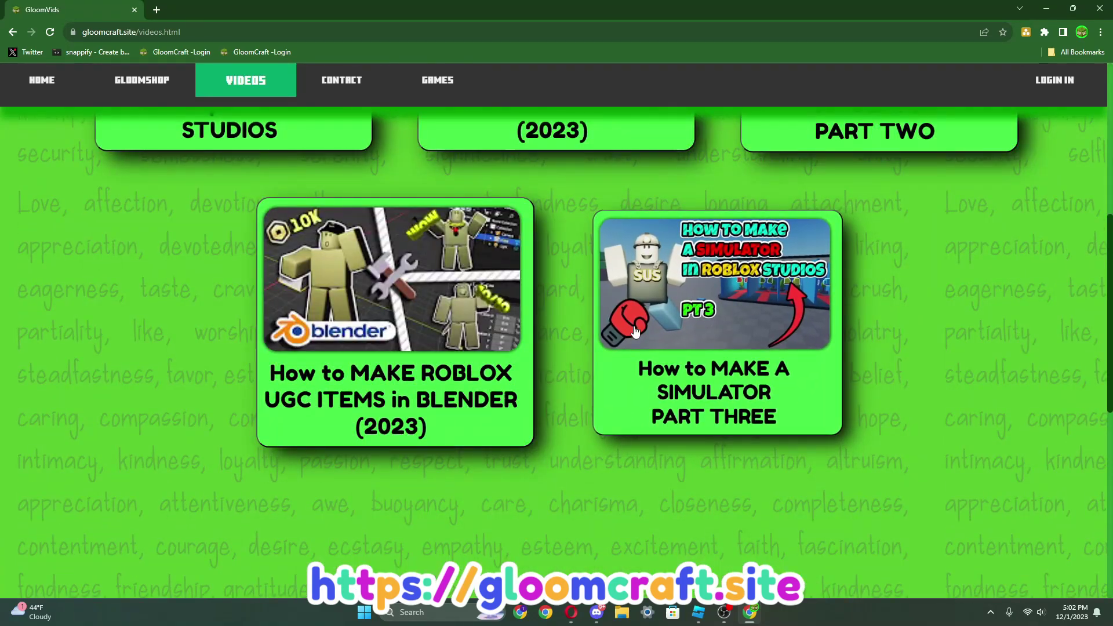
click(638, 418)
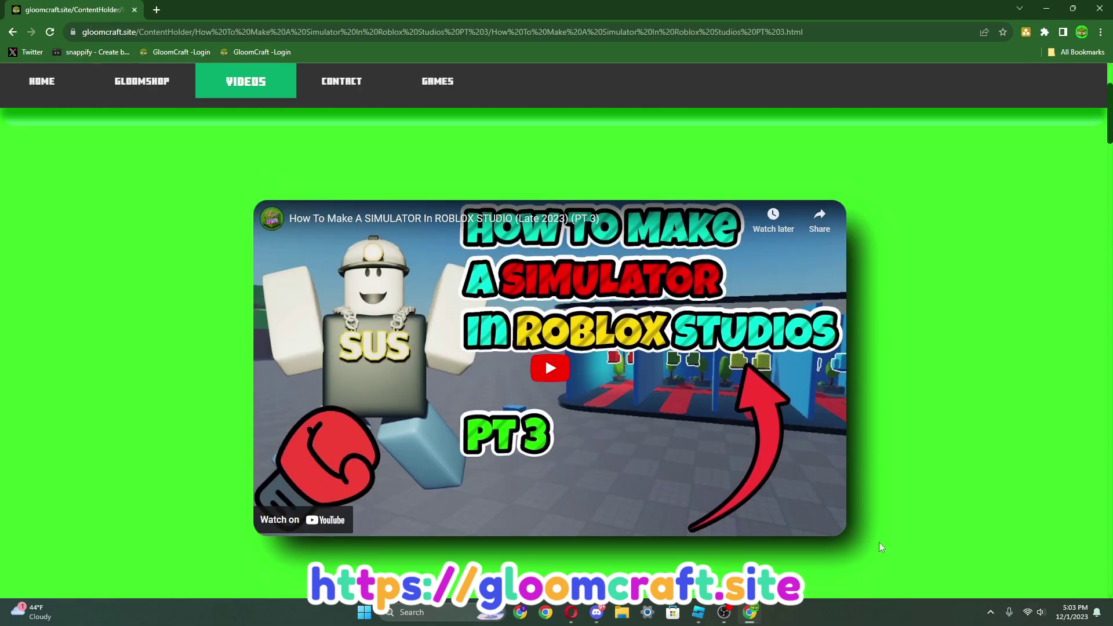
- Look through the tutorial's full script code on the Part Three page, from the embedded video to the end
scroll(335, 385, down, 5)
scroll(334, 371, down, 20)
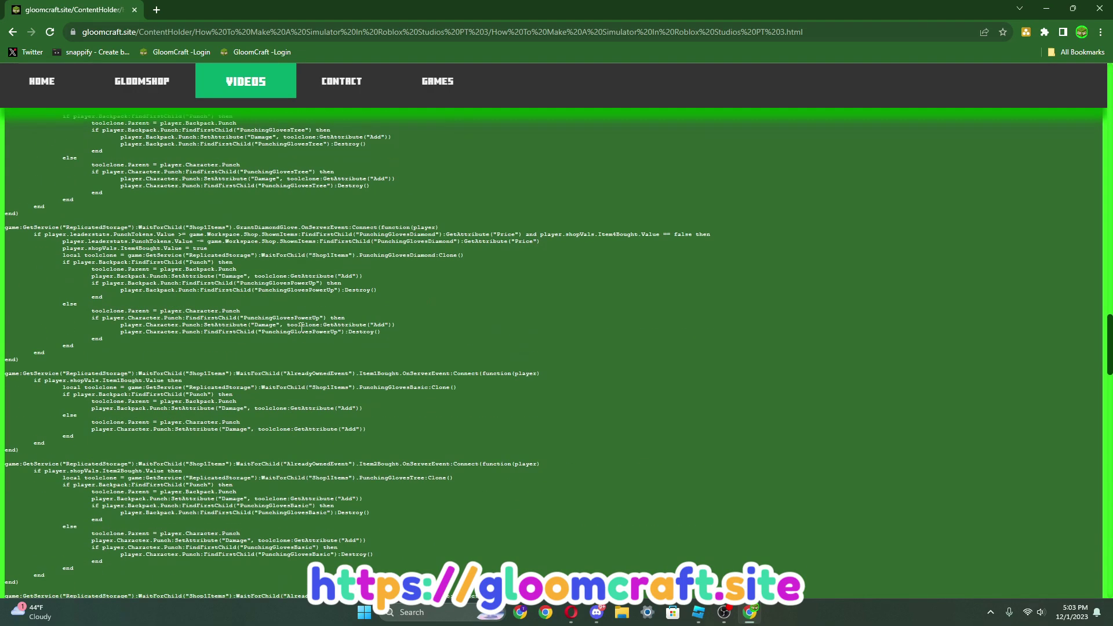
scroll(339, 355, down, 20)
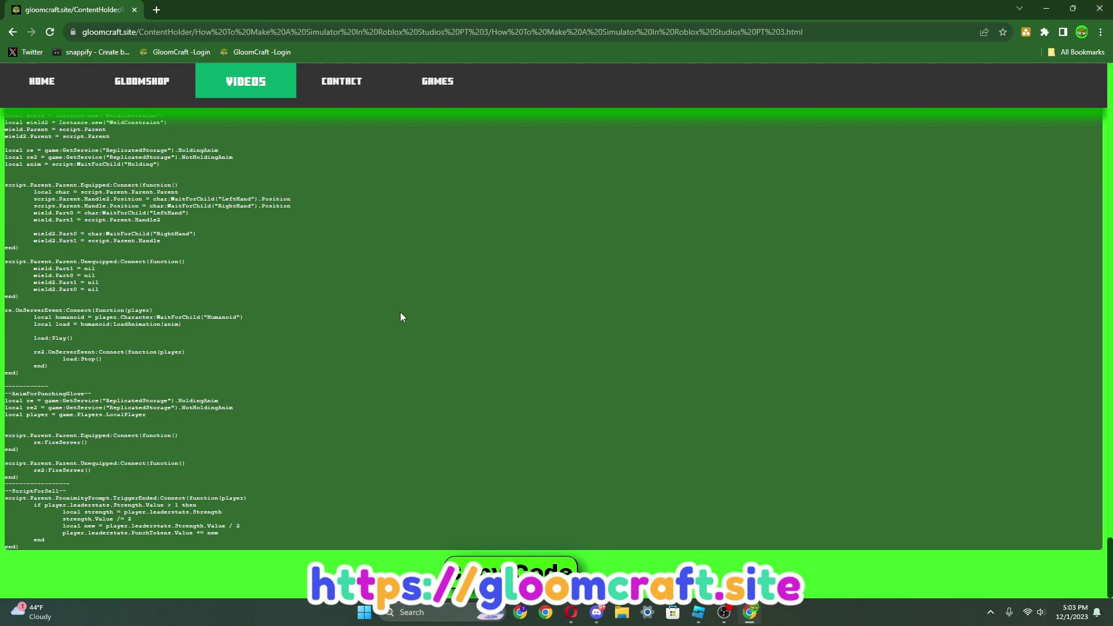
scroll(395, 340, up, 20)
scroll(392, 349, up, 20)
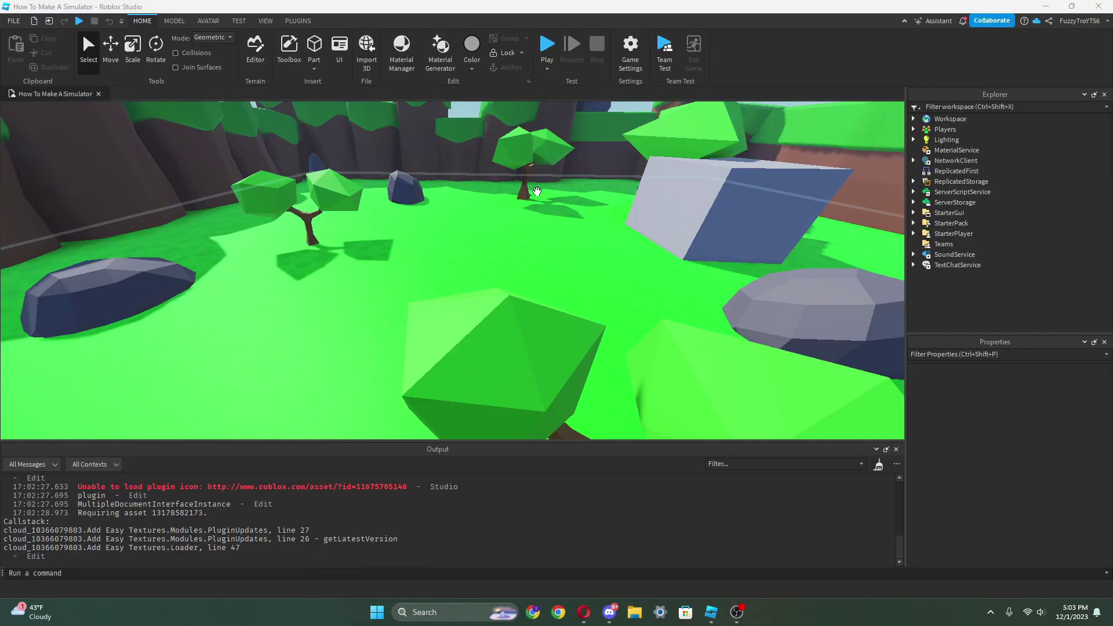
- Switch to the How To Make A Simulator place in Roblox Studio and look over the map and surrounding baseplate
right_drag(400, 301, 367, 290)
scroll(416, 287, up, 10)
scroll(455, 224, down, 8)
right_drag(438, 279, 410, 281)
scroll(410, 281, up, 6)
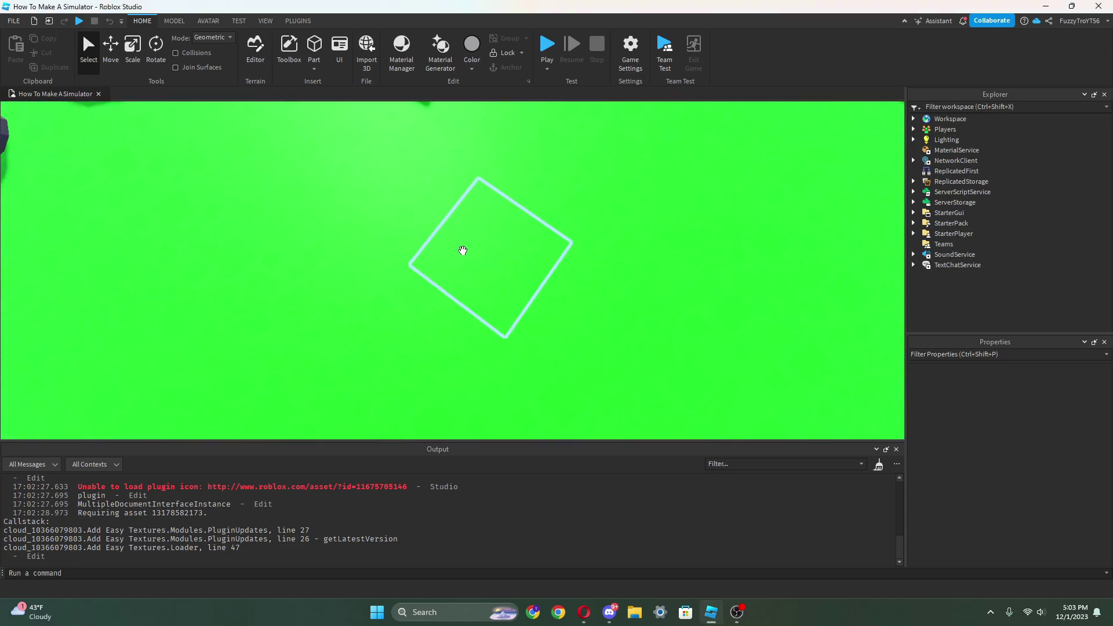
click(462, 251)
mouse_move(462, 251)
right_down()
mouse_move(481, 243)
mouse_move(502, 174)
mouse_move(525, 342)
right_up()
scroll(527, 338, up, 6)
scroll(499, 341, up, 3)
click(466, 340)
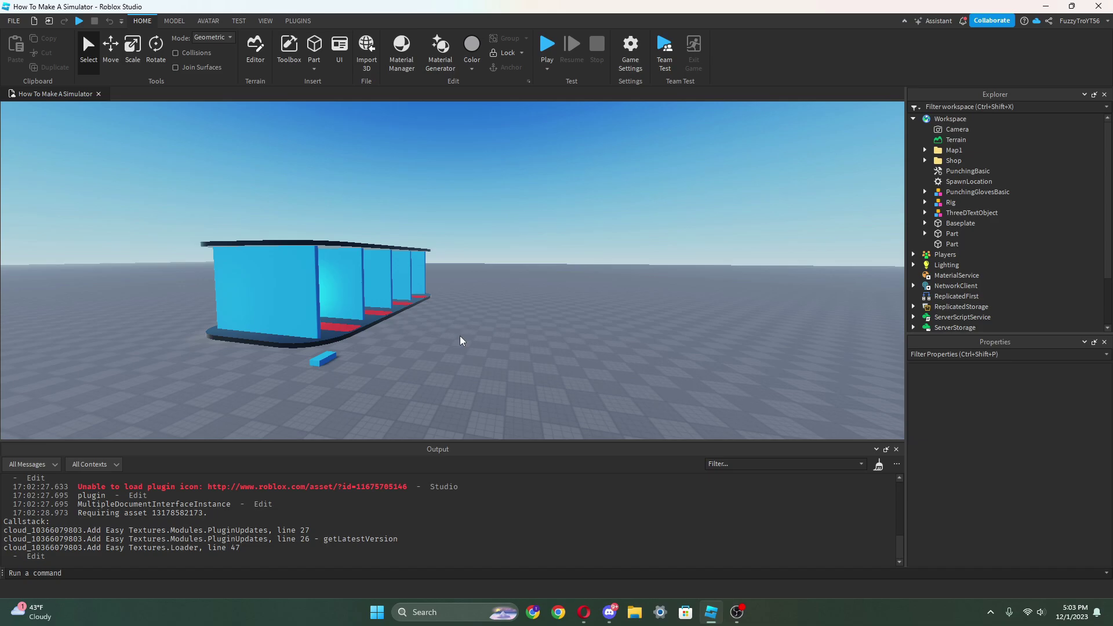
- Select the blue Gotoshop part and inspect the shop building with its glove stalls
right_drag(455, 349, 464, 342)
scroll(423, 272, up, 5)
click(422, 273)
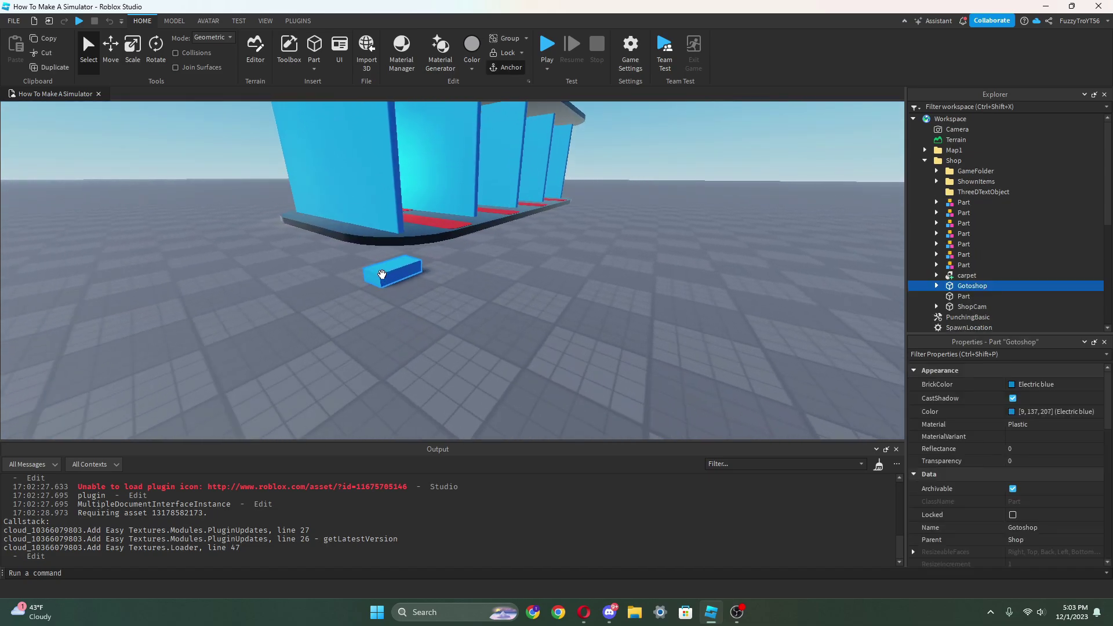
right_drag(380, 273, 555, 270)
scroll(555, 270, down, 10)
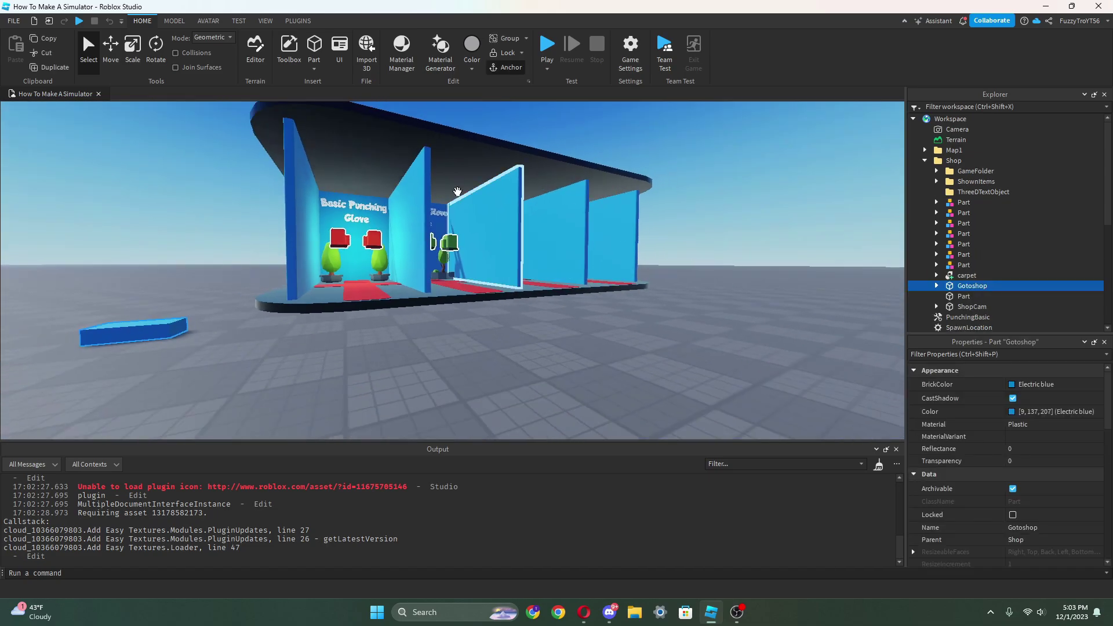
- Return to the green map area and select the SpawnLocation
right_drag(580, 241, 461, 275)
scroll(548, 342, up, 5)
scroll(472, 342, up, 4)
click(460, 276)
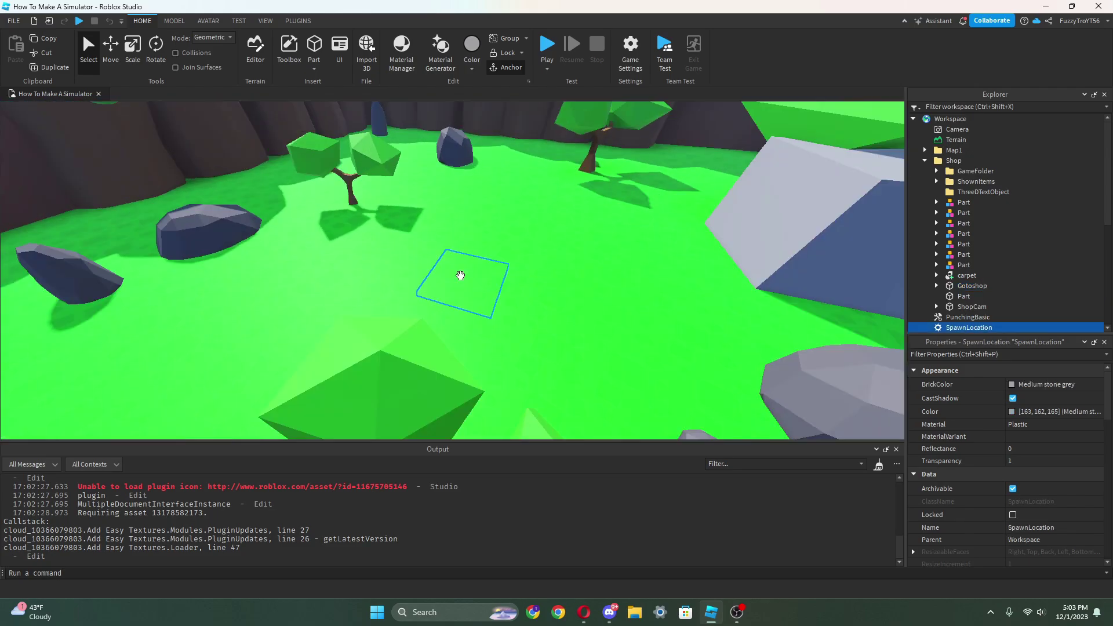
- Launch Blender 3.6 through the Windows search and dismiss the splash screen to use the default scene
click(432, 612)
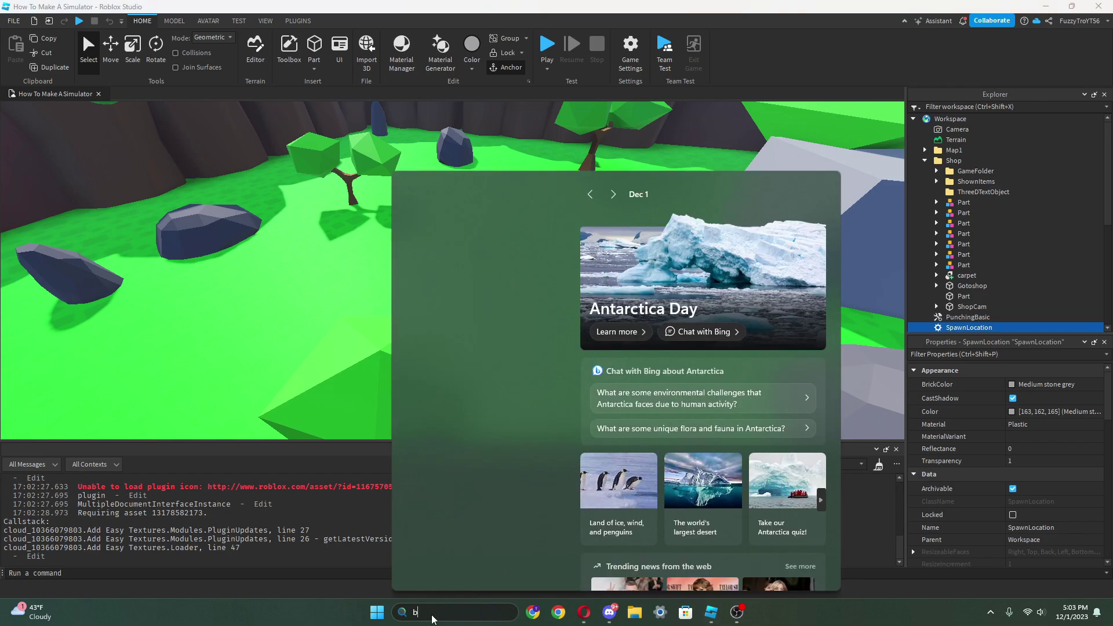
text(blender)
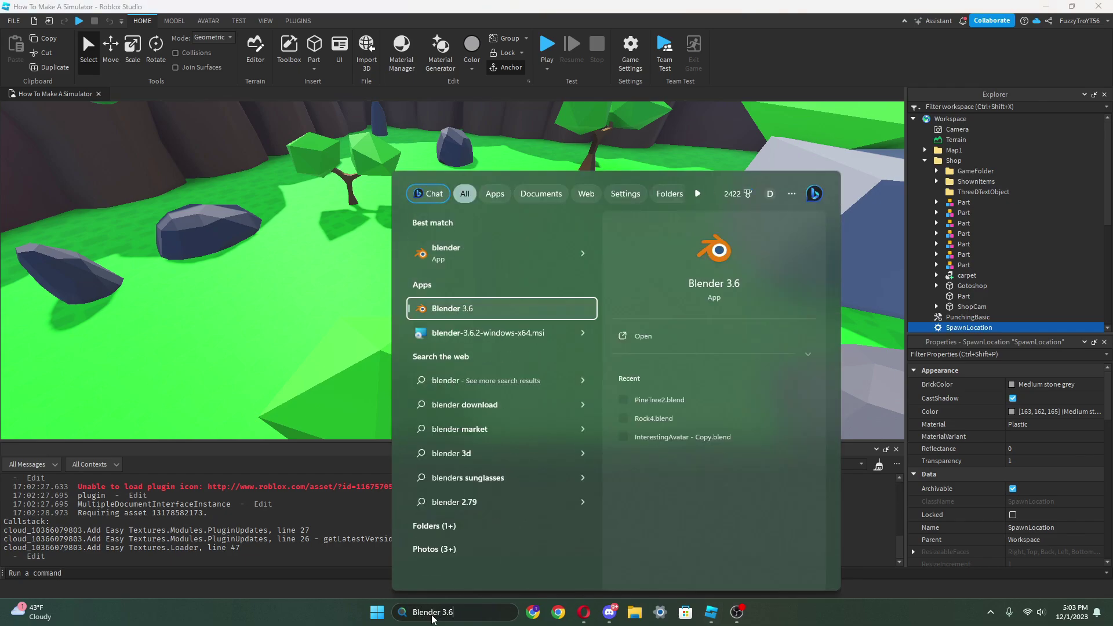
key(Up)
key(Up)
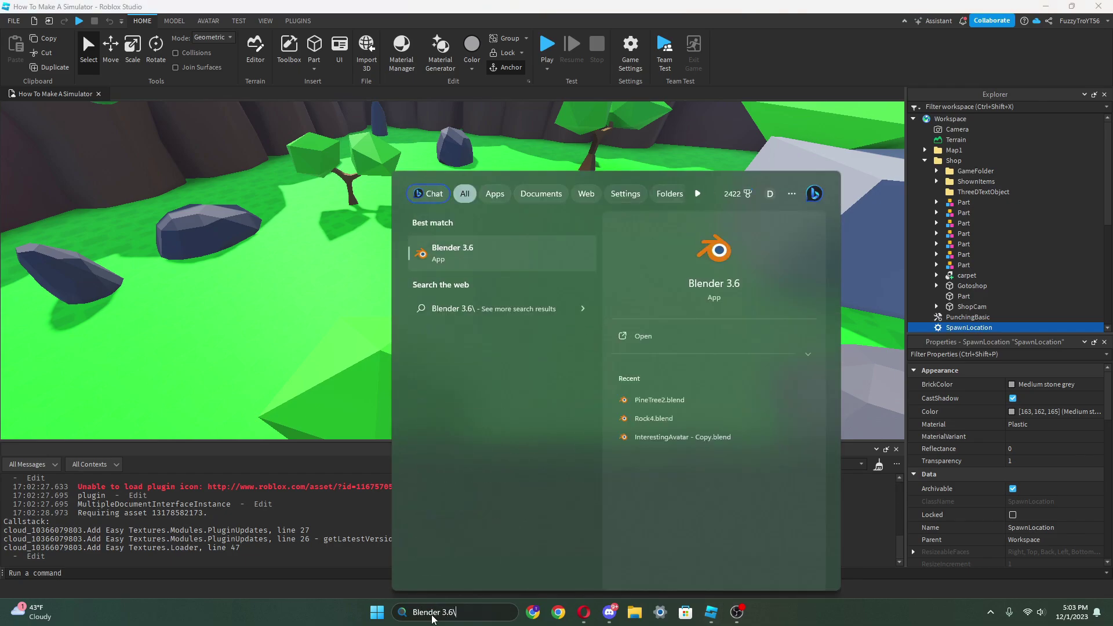
key(Return)
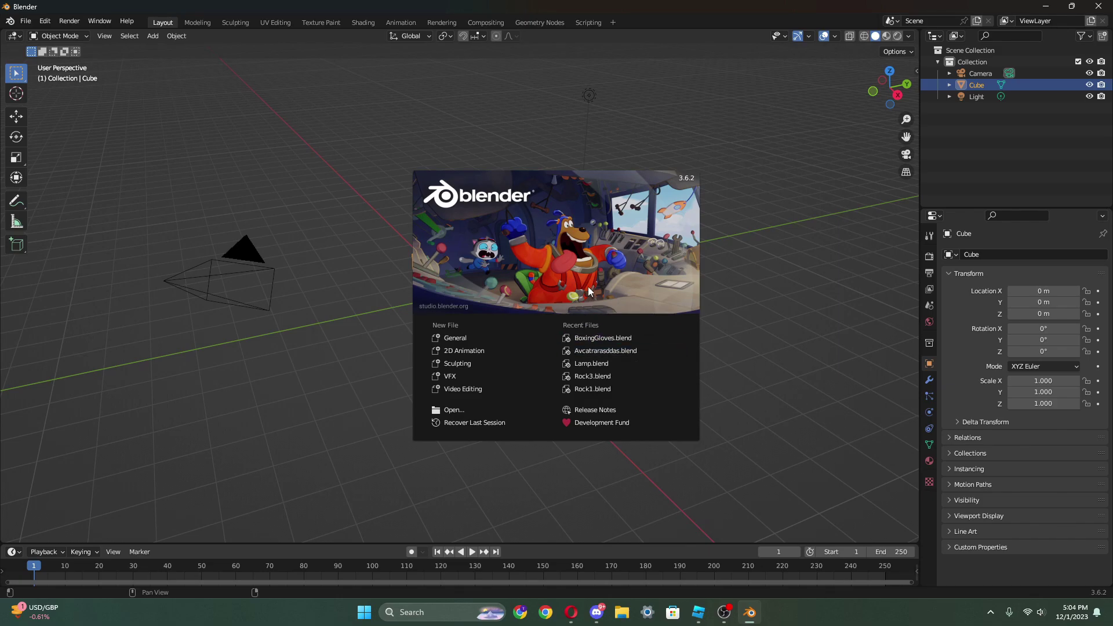
click(524, 337)
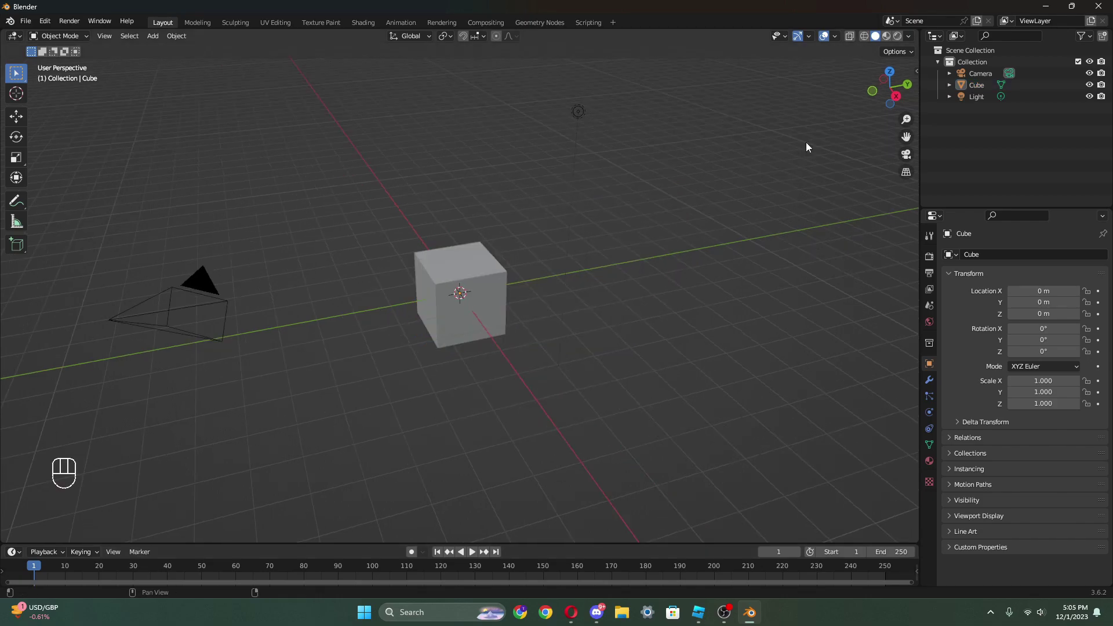
- Scale the default cube into a wide flat slab, about 4.26 in X, 5.49 in Y and 0.26 in Z
click(461, 259)
middle_drag(554, 271, 525, 269)
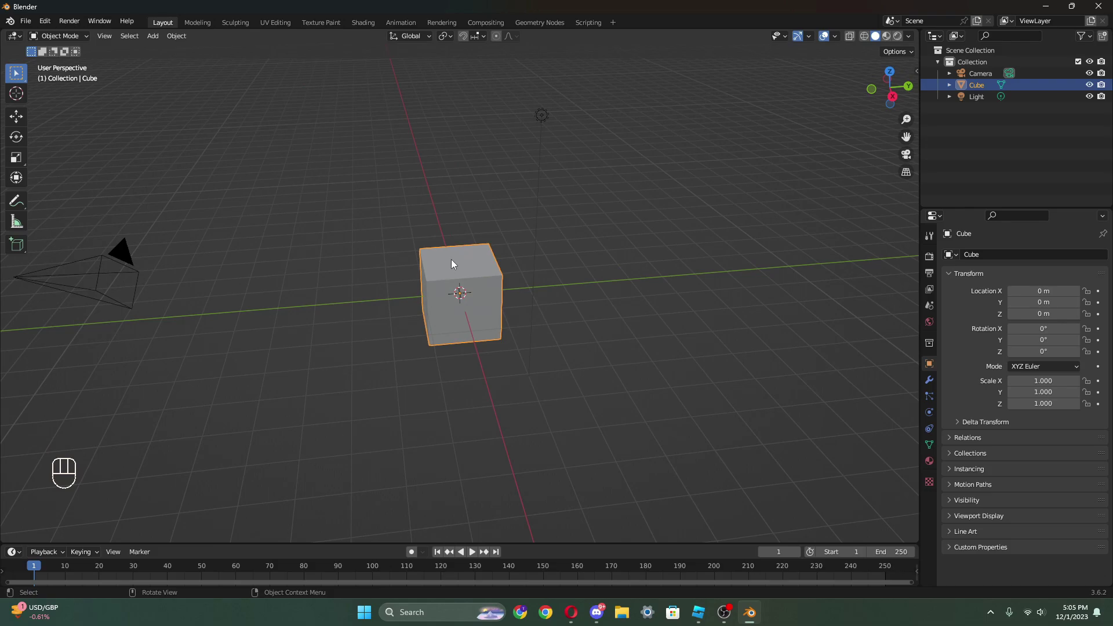
click(16, 157)
drag(464, 224, 712, 264)
middle_drag(712, 264, 646, 315)
drag(499, 297, 654, 300)
mouse_move(654, 300)
middle_down()
mouse_move(652, 287)
mouse_move(550, 267)
mouse_move(652, 295)
middle_up()
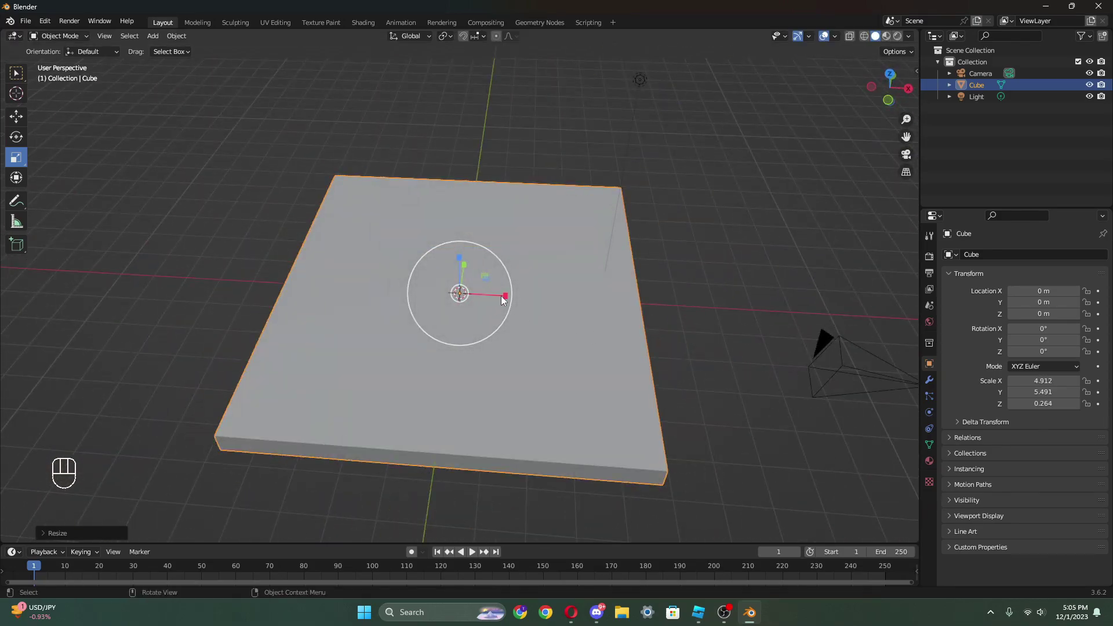
drag(501, 296, 496, 296)
middle_drag(495, 296, 464, 268)
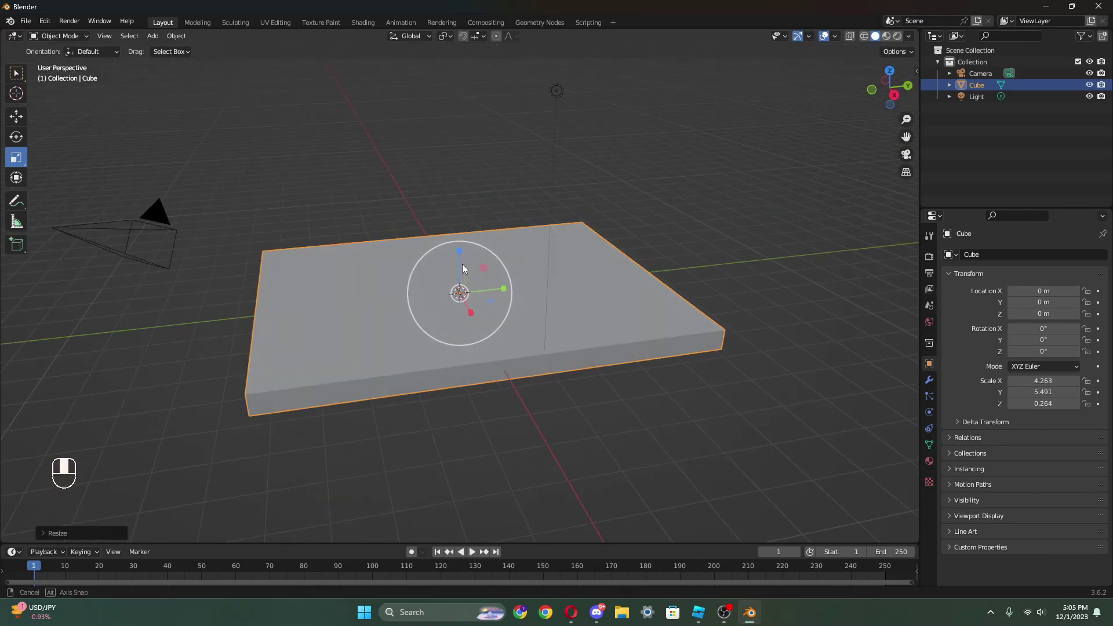
- Add a Bevel modifier to the slab with 3 segments and an amount of 0.25 m
click(929, 381)
click(992, 255)
click(898, 299)
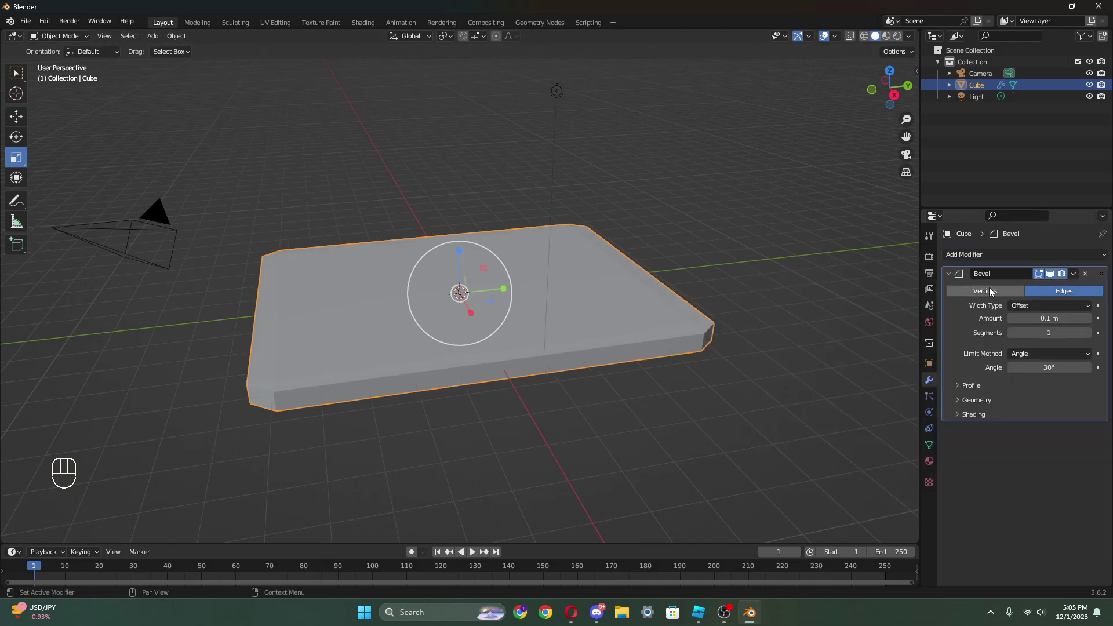
mouse_move(1049, 333)
mouse_down()
mouse_move(1071, 319)
mouse_move(1051, 318)
mouse_up()
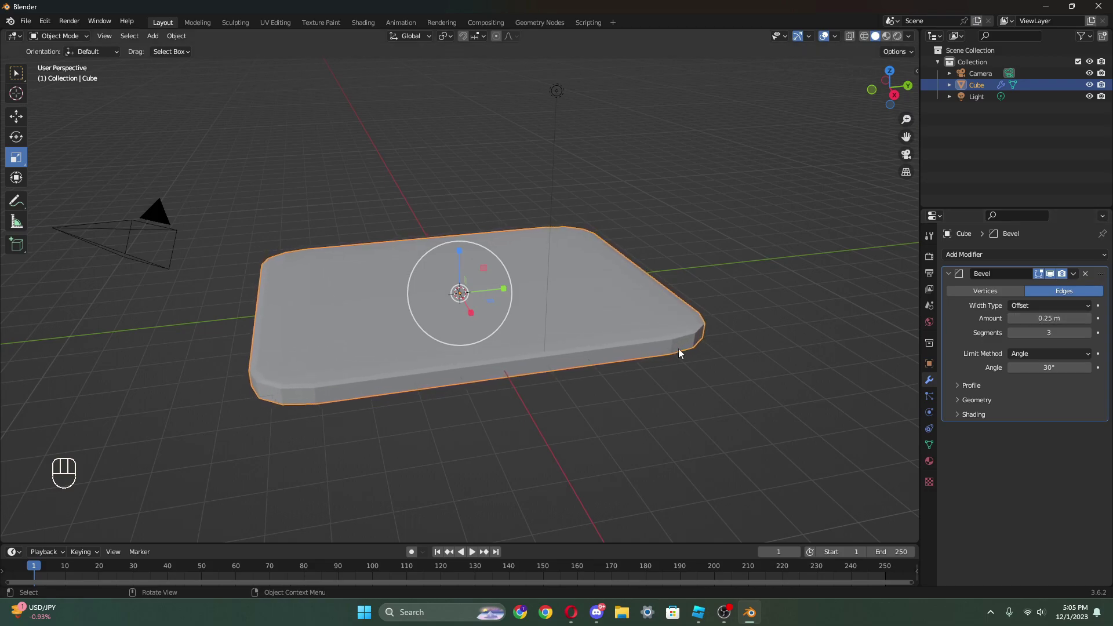
- Check the slab's beveled edges from several sides and thicken it along the Z axis
middle_drag(678, 351, 645, 372)
click(645, 372)
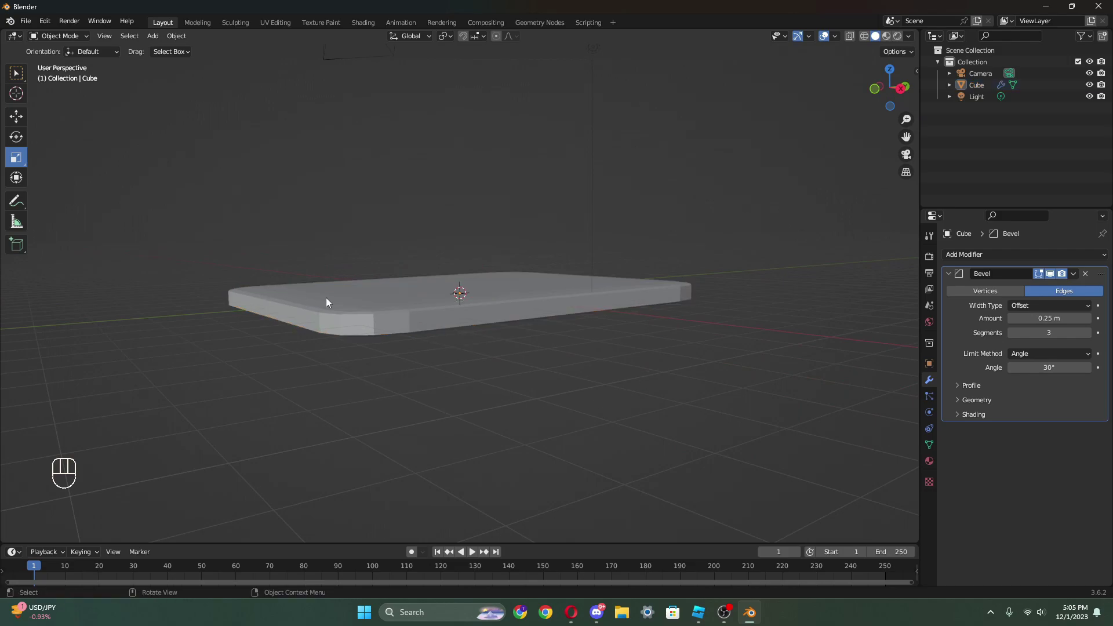
middle_drag(609, 279, 506, 361)
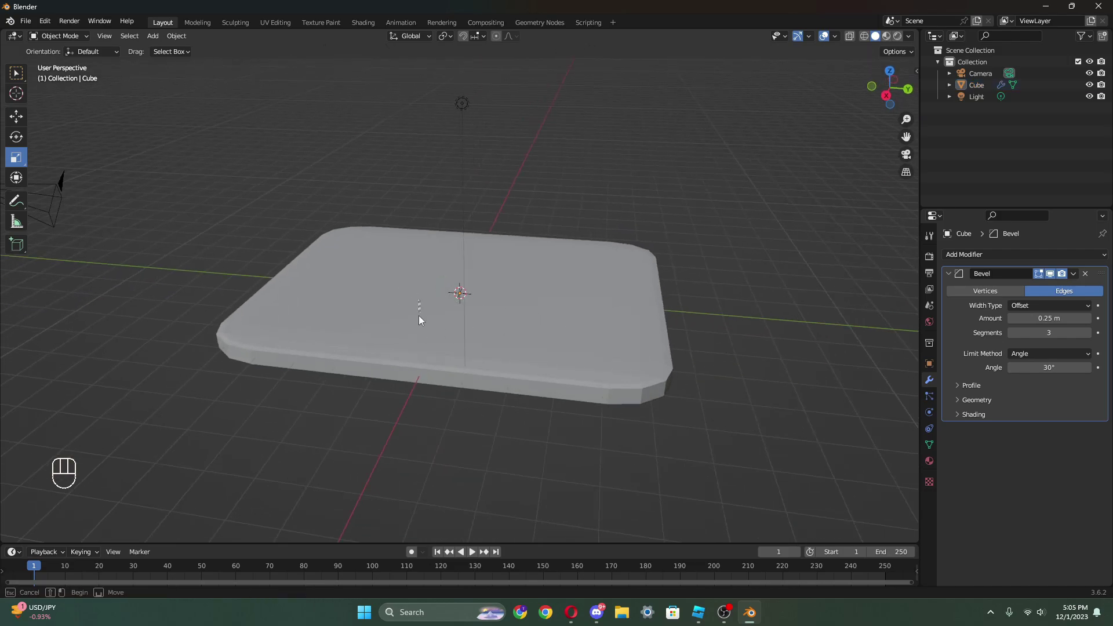
click(406, 336)
key(alt+a)
middle_drag(405, 336, 718, 268)
click(430, 270)
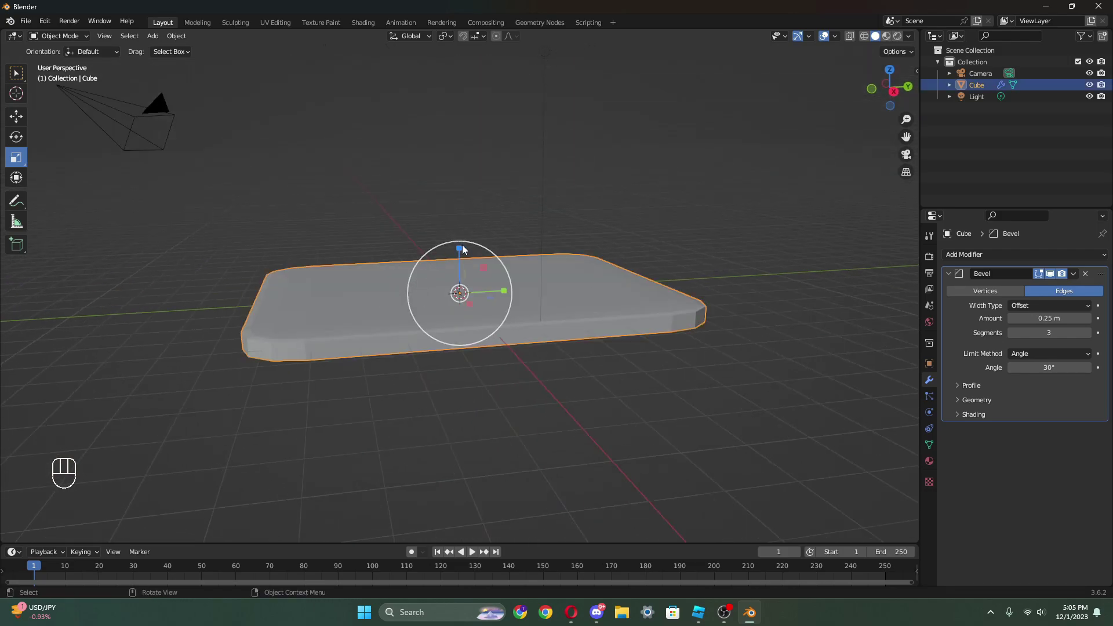
drag(459, 249, 462, 209)
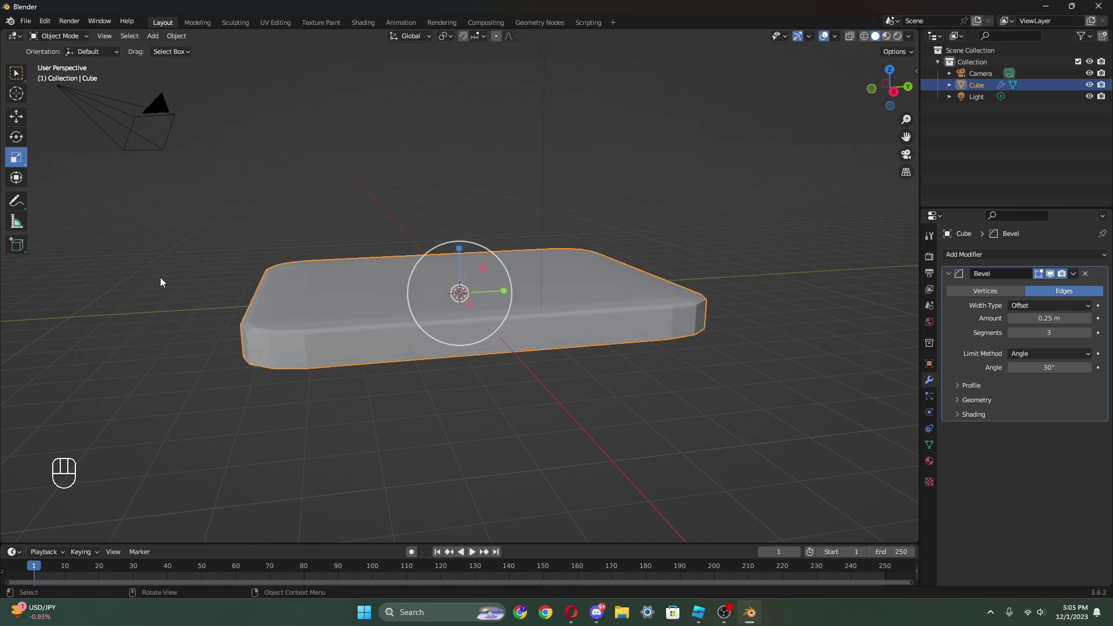
- Add a new cube mesh and move it up along the Z axis above the slab
click(287, 249)
key(shift+a)
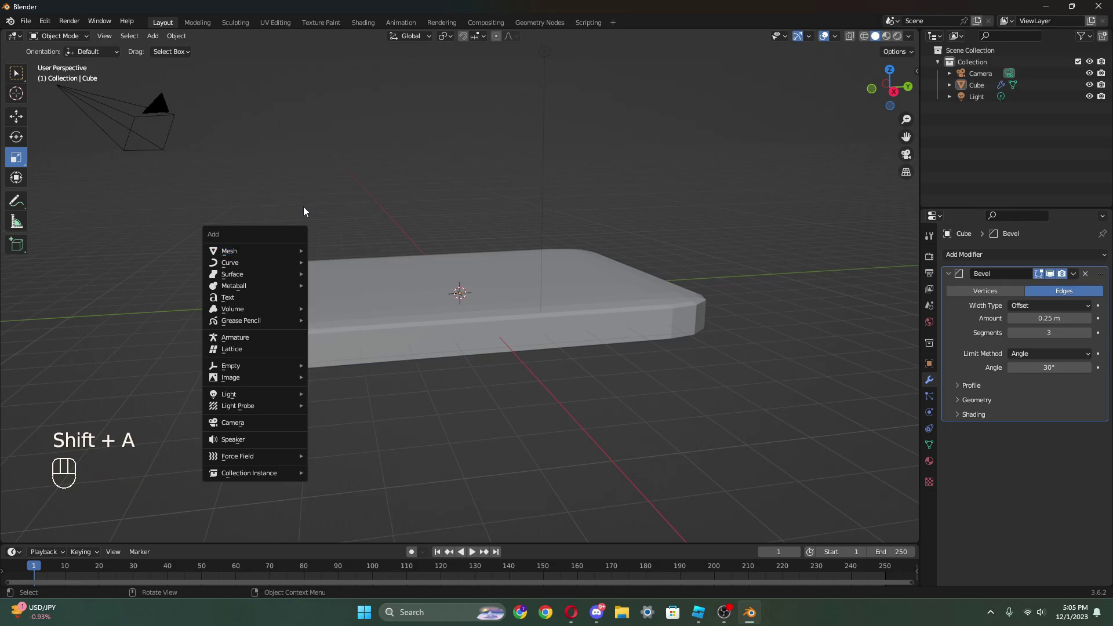
mouse_move(273, 251)
click(335, 262)
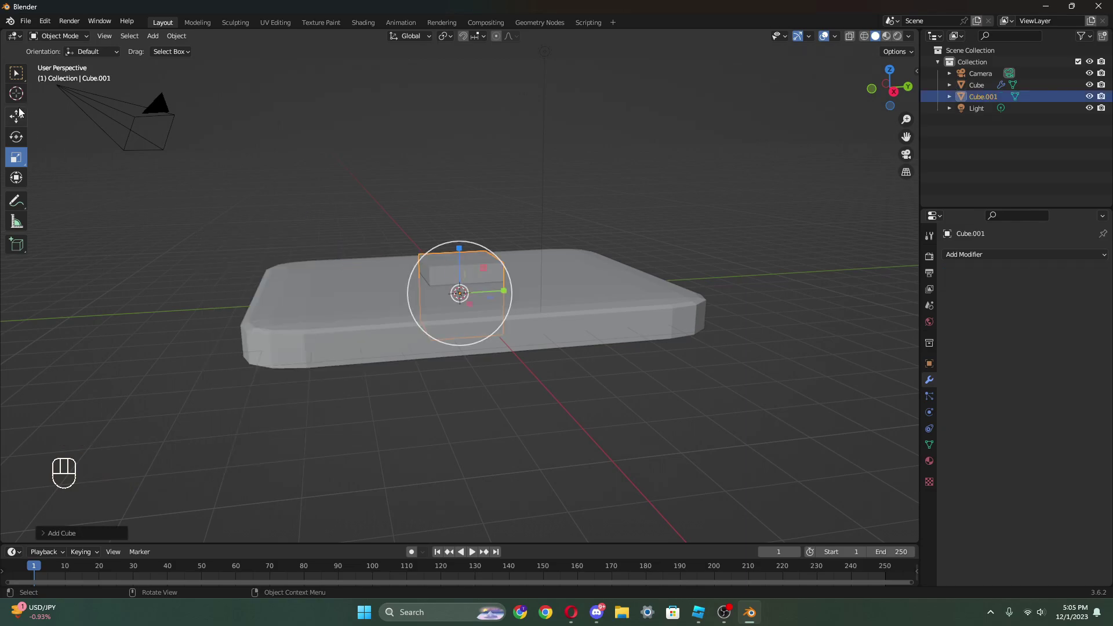
key(g)
key(z)
click(607, 255)
middle_drag(551, 264, 490, 269)
- Scale the new cube along X and Y into a block covering most of the slab's top
drag(503, 246, 638, 249)
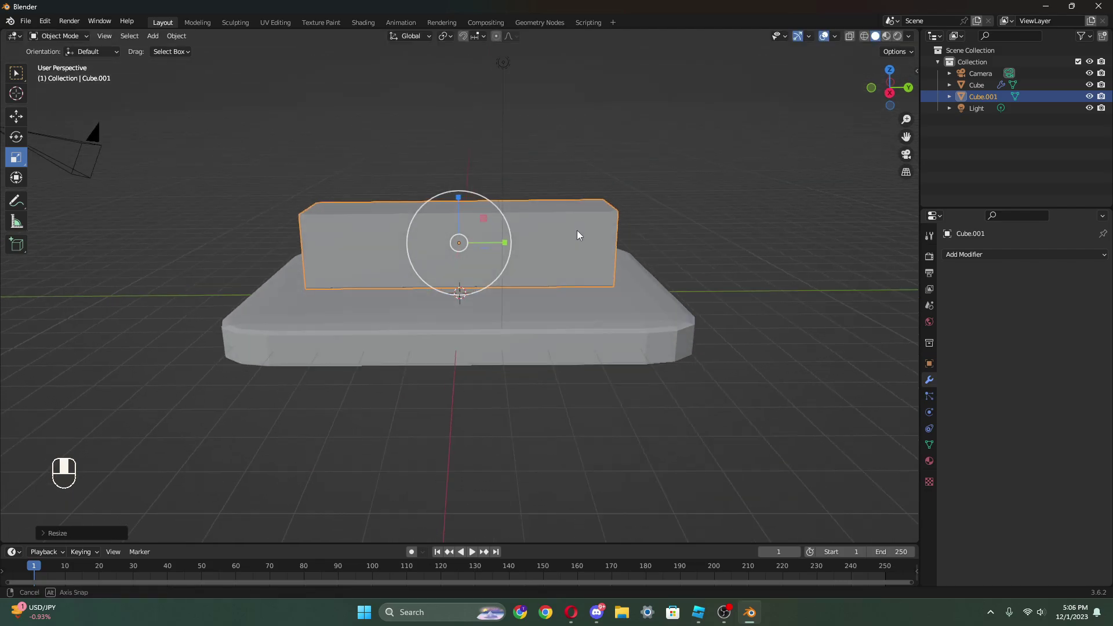
middle_drag(576, 231, 401, 249)
drag(492, 259, 554, 264)
middle_drag(554, 265, 471, 249)
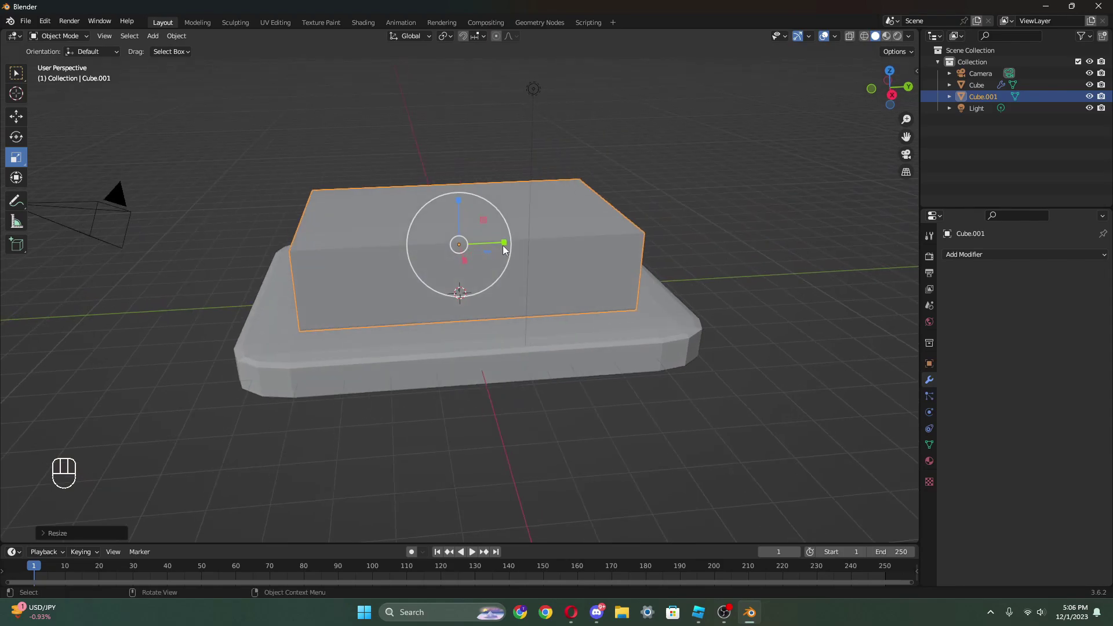
drag(504, 243, 471, 267)
middle_drag(471, 268, 404, 272)
scroll(405, 272, down, 3)
drag(411, 270, 406, 270)
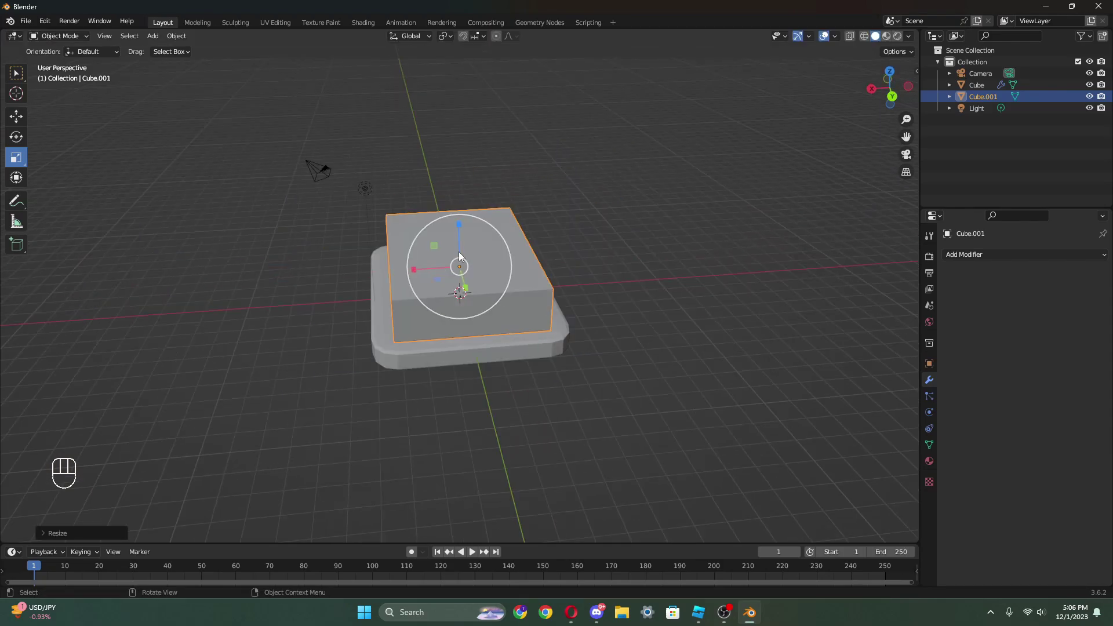
- Make the upper block taller along Z and raise it until its base sits in the slab's top
drag(459, 226, 459, 210)
middle_drag(447, 245, 468, 226)
drag(459, 220, 459, 207)
key(g)
drag(452, 238, 452, 229)
middle_drag(411, 180, 465, 188)
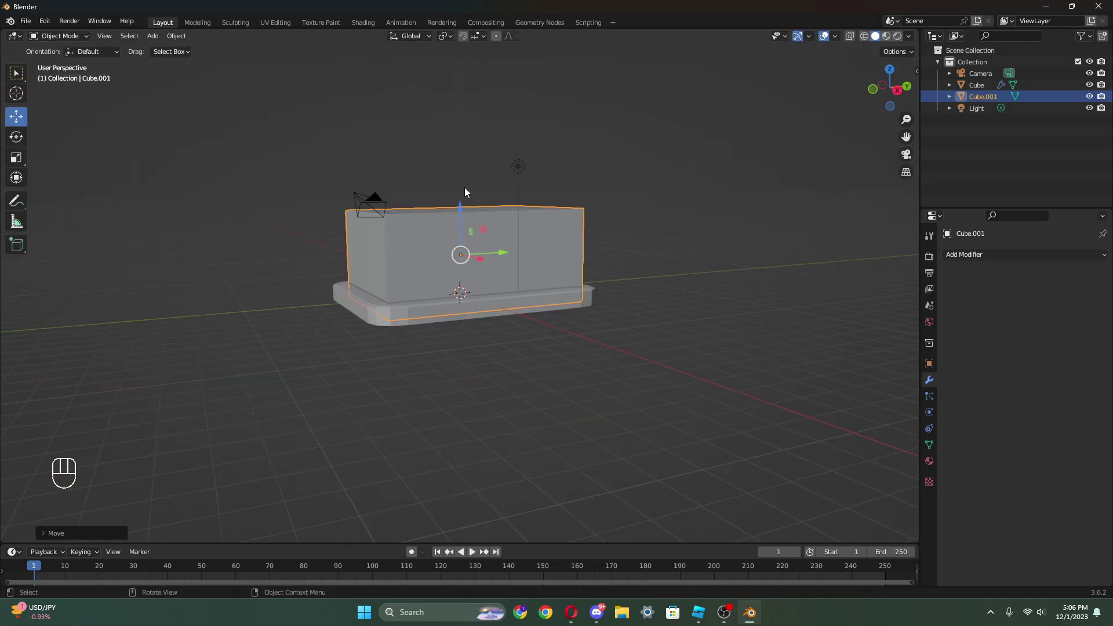
click(24, 156)
drag(460, 210, 460, 200)
click(21, 116)
middle_drag(481, 232, 464, 226)
drag(458, 203, 456, 189)
middle_drag(673, 261, 571, 263)
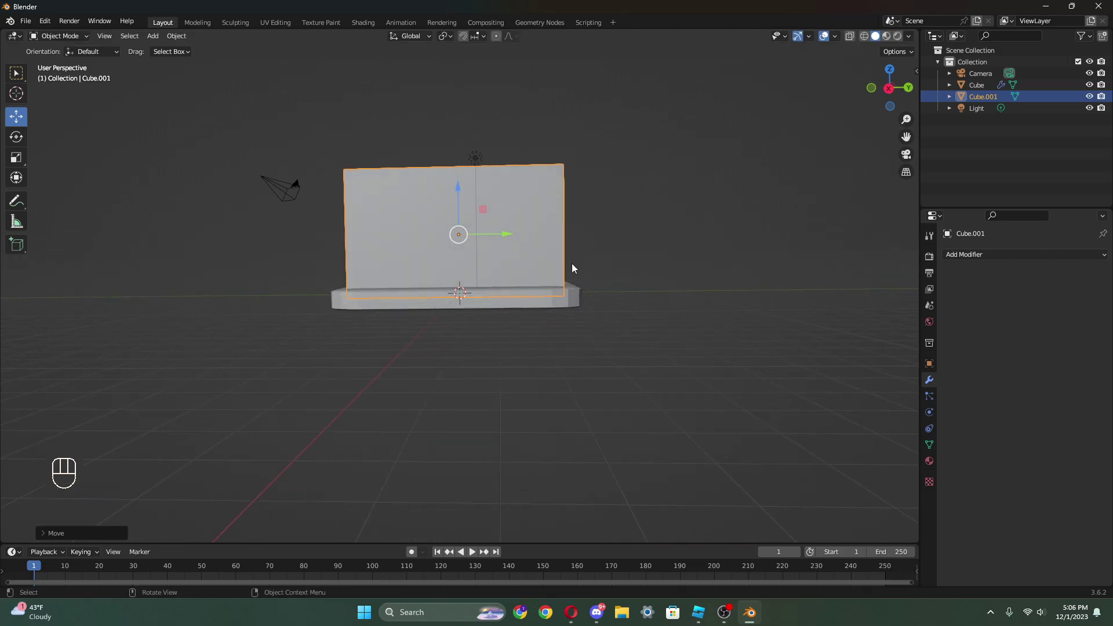
- Add a Bevel modifier to the upper block with 3 segments and an amount of 0.27 m
click(971, 258)
click(870, 290)
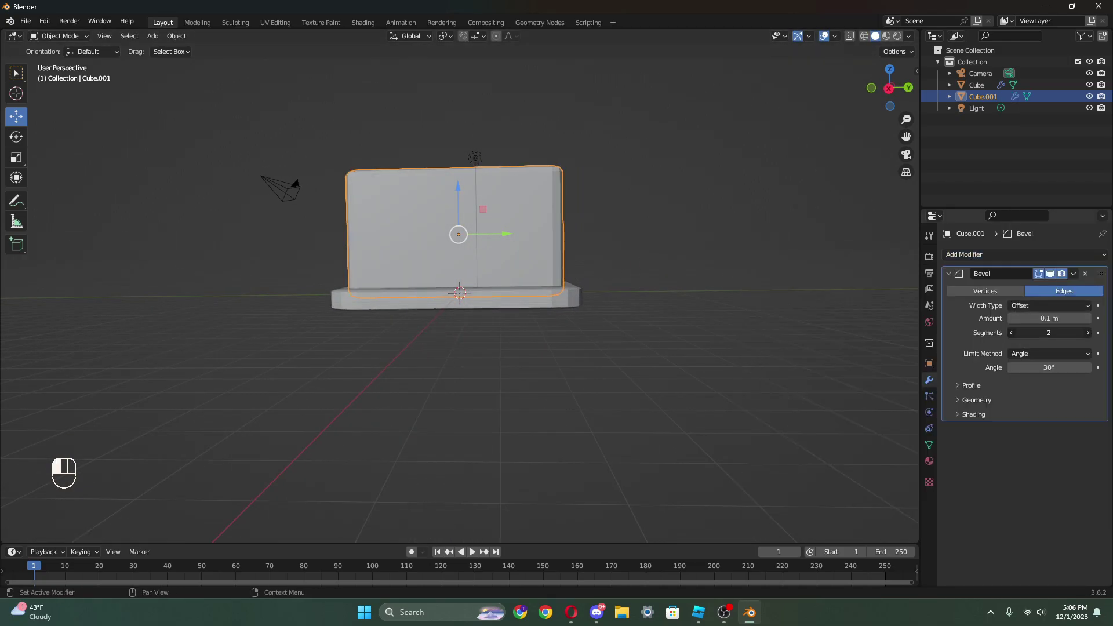
drag(1048, 332, 1081, 318)
- Lower the beveled block slightly toward the slab, deselect it and inspect the corner where both meet
middle_drag(643, 261, 658, 262)
drag(461, 196, 464, 199)
click(762, 282)
scroll(760, 284, up, 5)
middle_drag(756, 287, 527, 287)
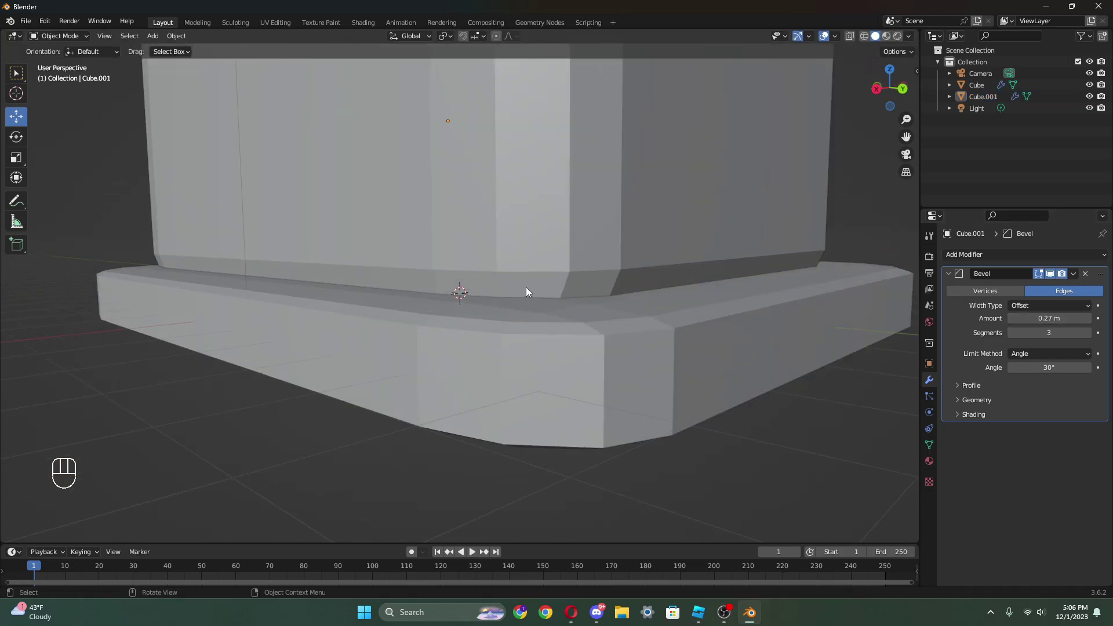
- Examine the two stacked beveled blocks from several sides and from below, checking the whole shape
click(570, 274)
scroll(570, 273, down, 5)
drag(451, 146, 467, 158)
click(728, 285)
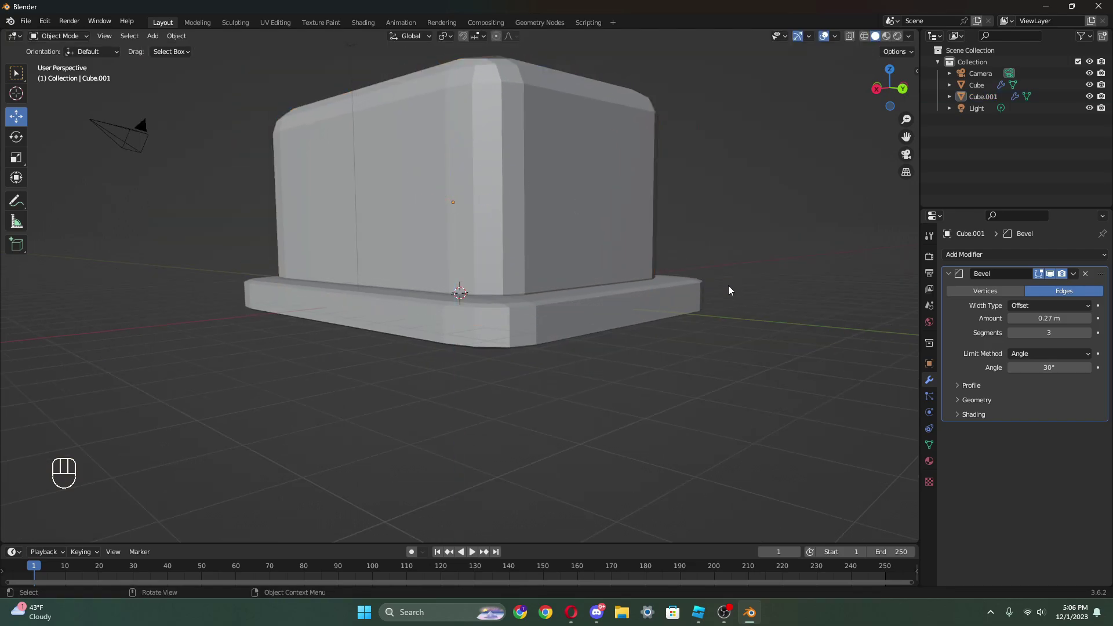
middle_drag(728, 285, 361, 270)
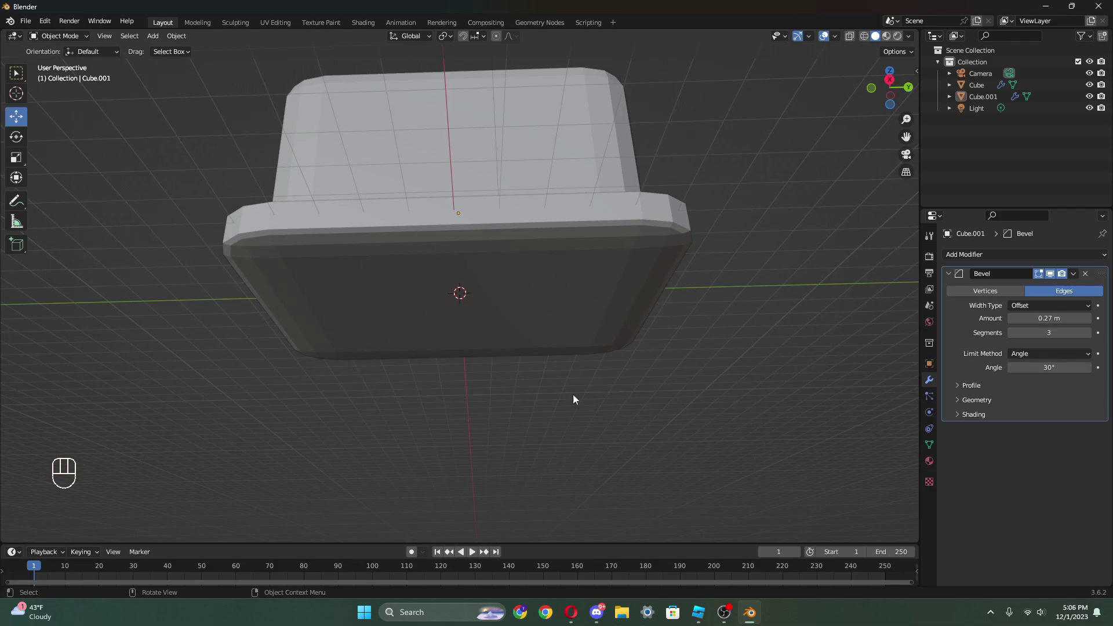
middle_drag(574, 331, 584, 392)
scroll(524, 235, down, 3)
middle_drag(580, 269, 275, 236)
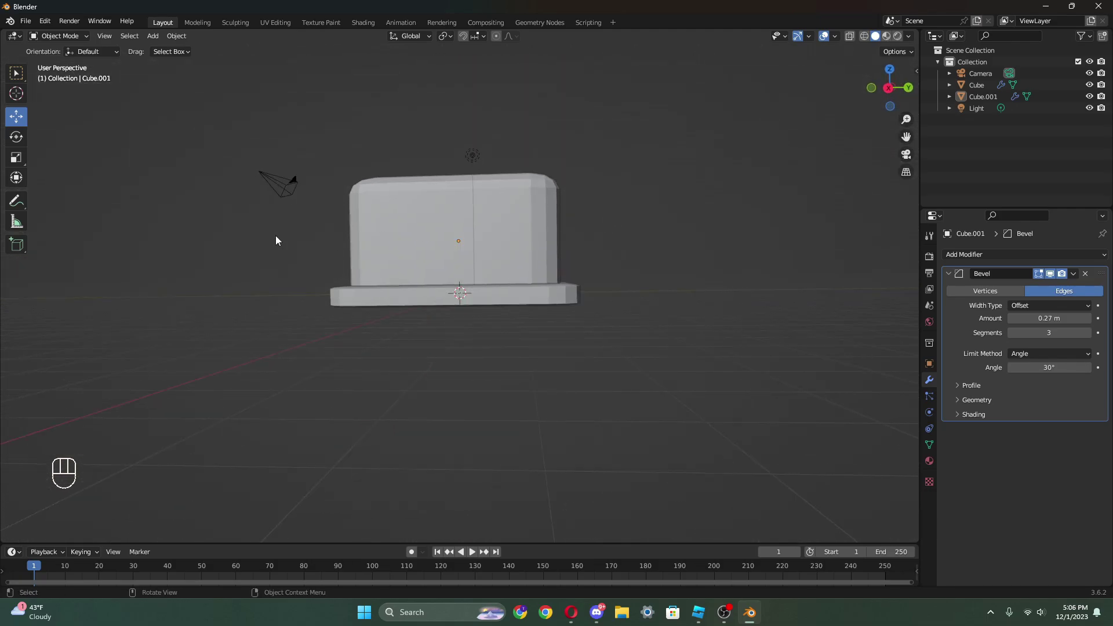
middle_drag(627, 231, 589, 263)
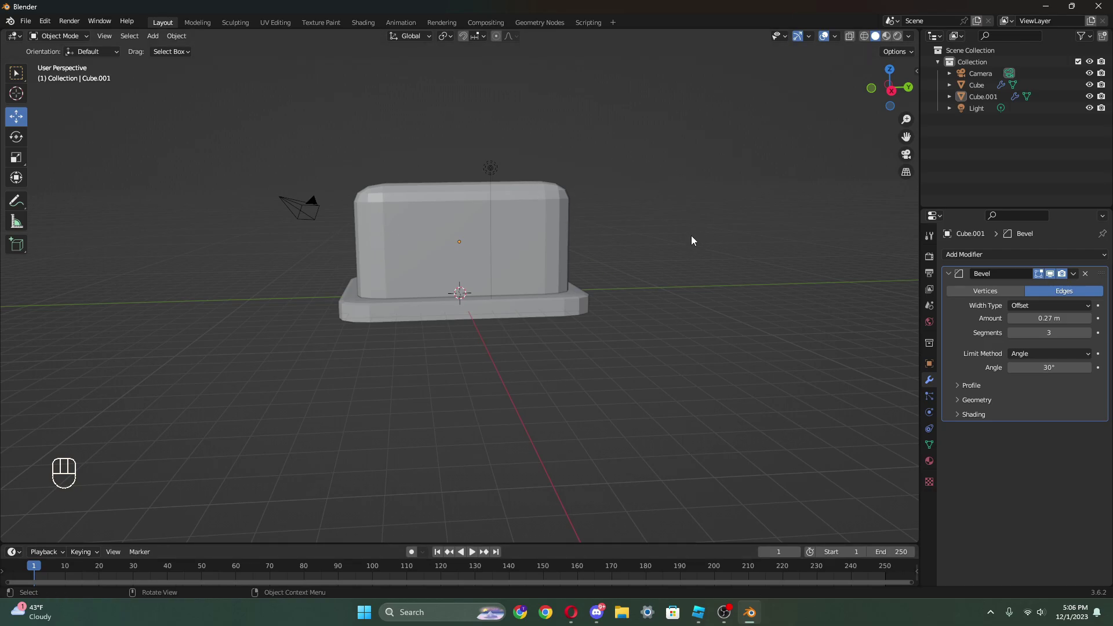
- Add a cone mesh with 4 vertices to make a square pyramid
key(shift+a)
mouse_move(691, 235)
click(724, 303)
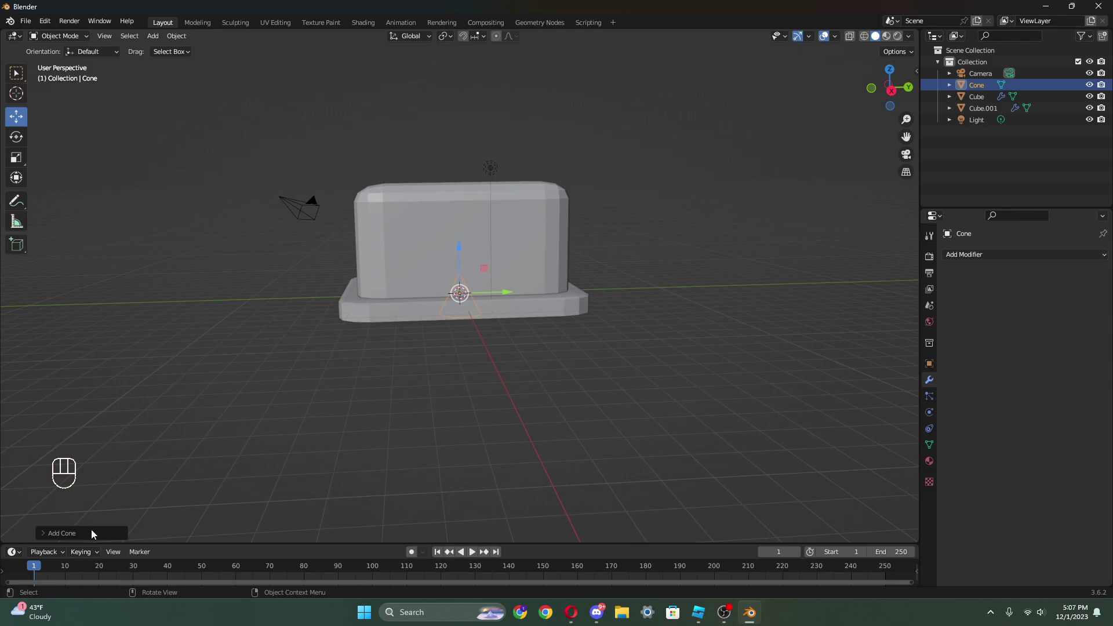
click(57, 534)
click(148, 381)
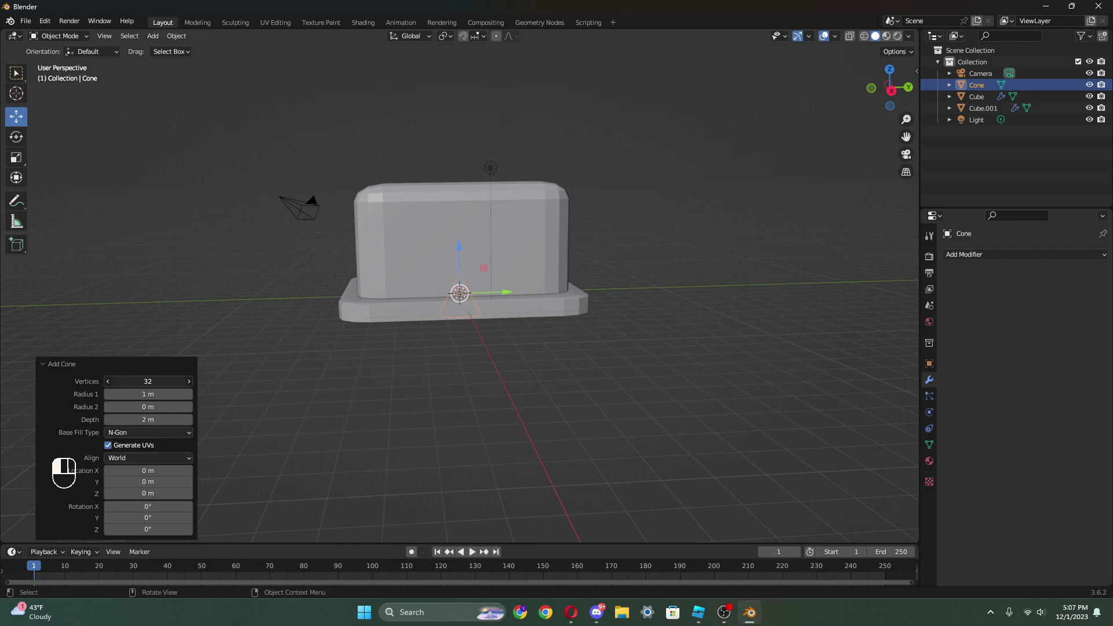
drag(653, 236, 155, 371)
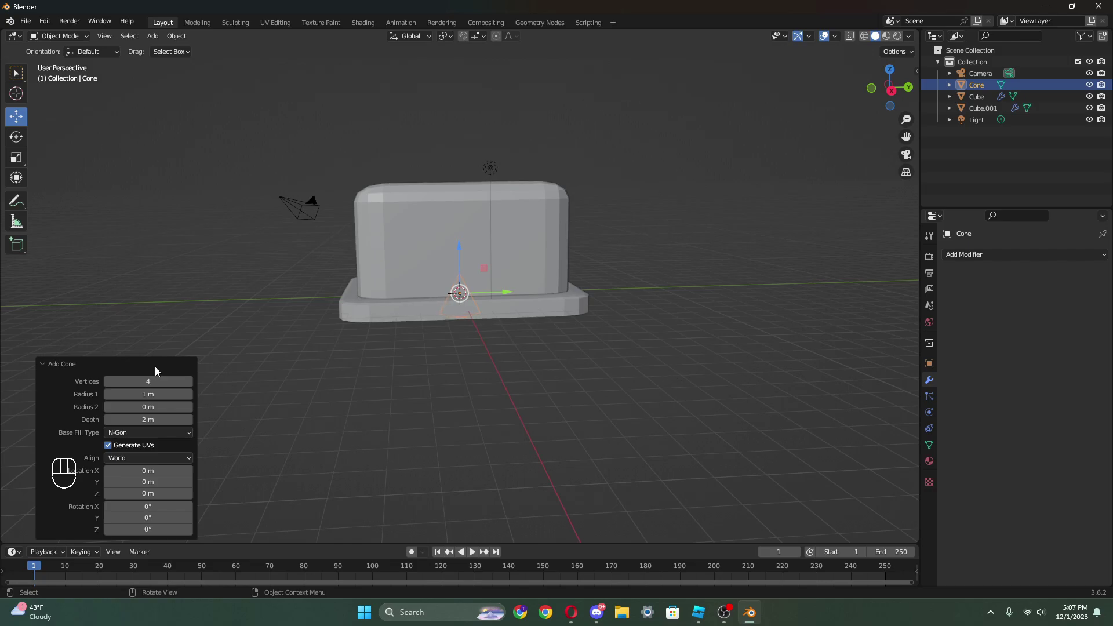
click(106, 365)
- Raise the pyramid along Z to the upper block's top and rotate it about Z until its sides align with the block
middle_drag(437, 297, 441, 330)
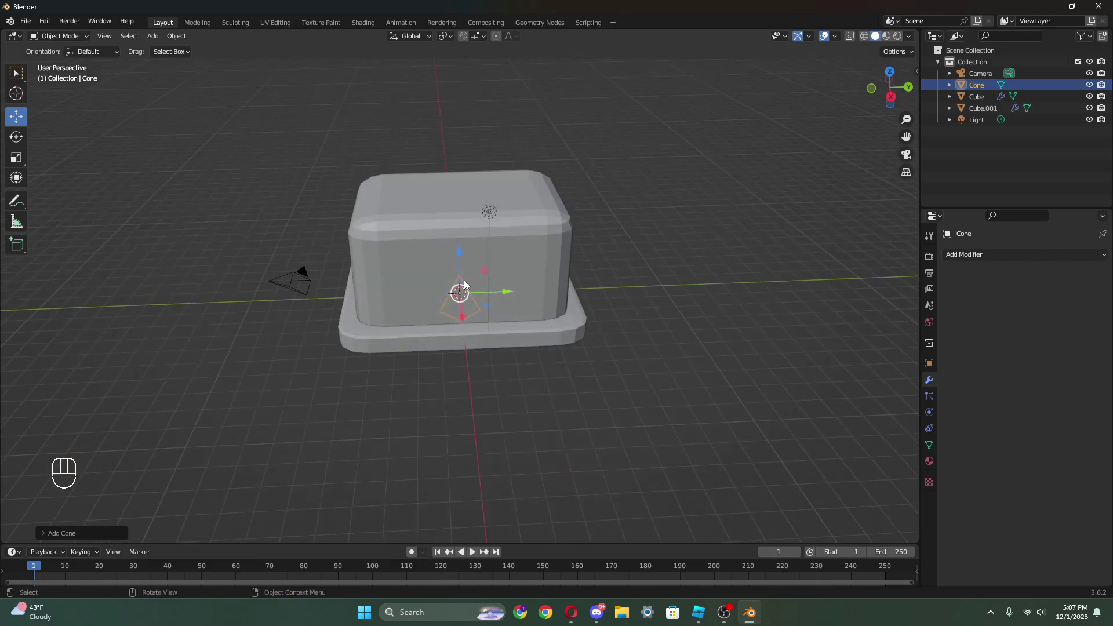
drag(463, 271, 464, 160)
click(16, 137)
middle_drag(455, 203, 456, 228)
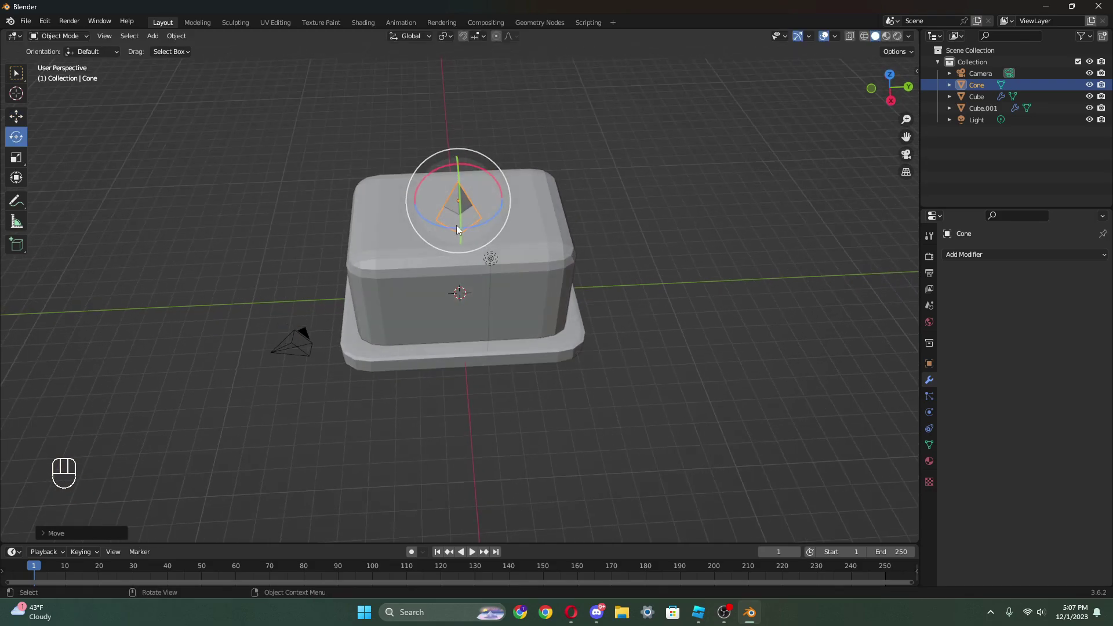
drag(456, 228, 447, 202)
key(ctrl+z)
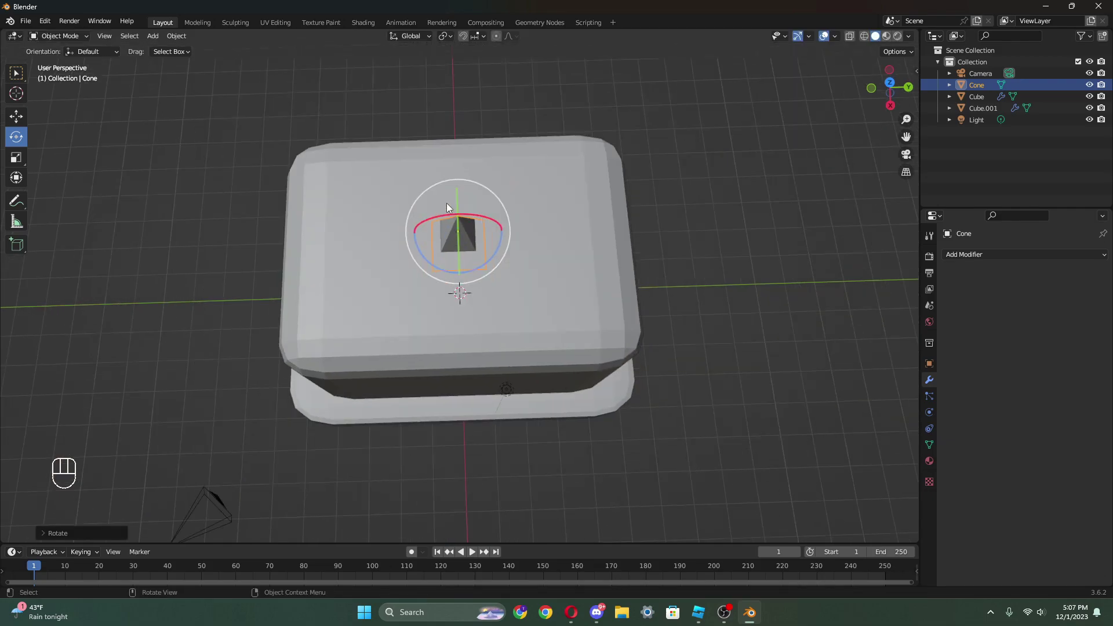
- Scale the pyramid into a broad roof overhanging the upper block and raise it slightly along Z
middle_drag(447, 203, 114, 127)
click(10, 161)
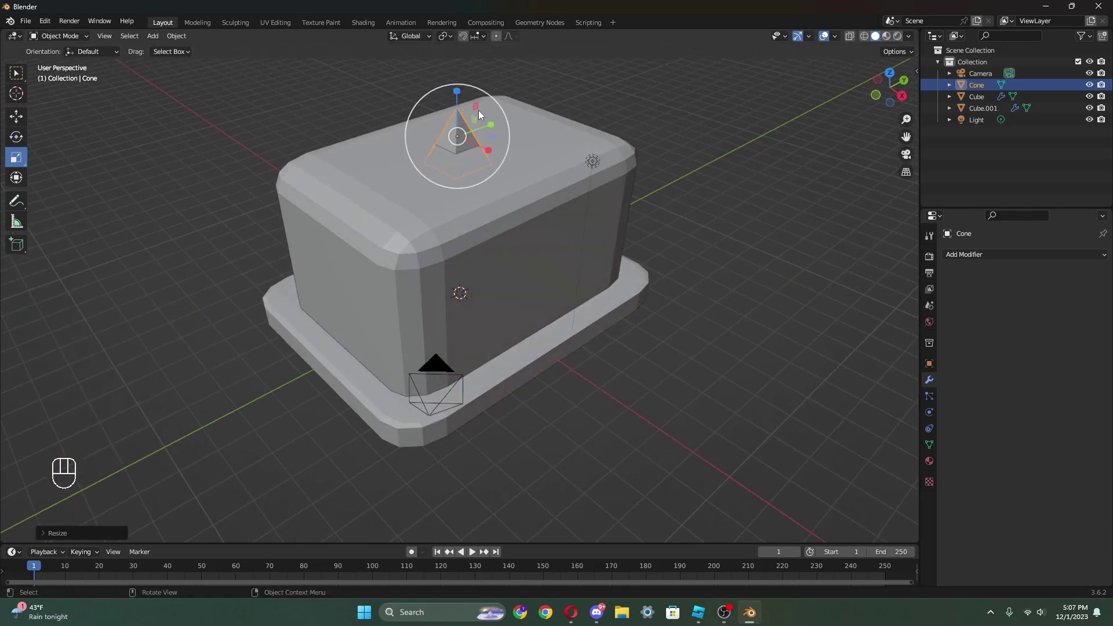
drag(478, 110, 864, 76)
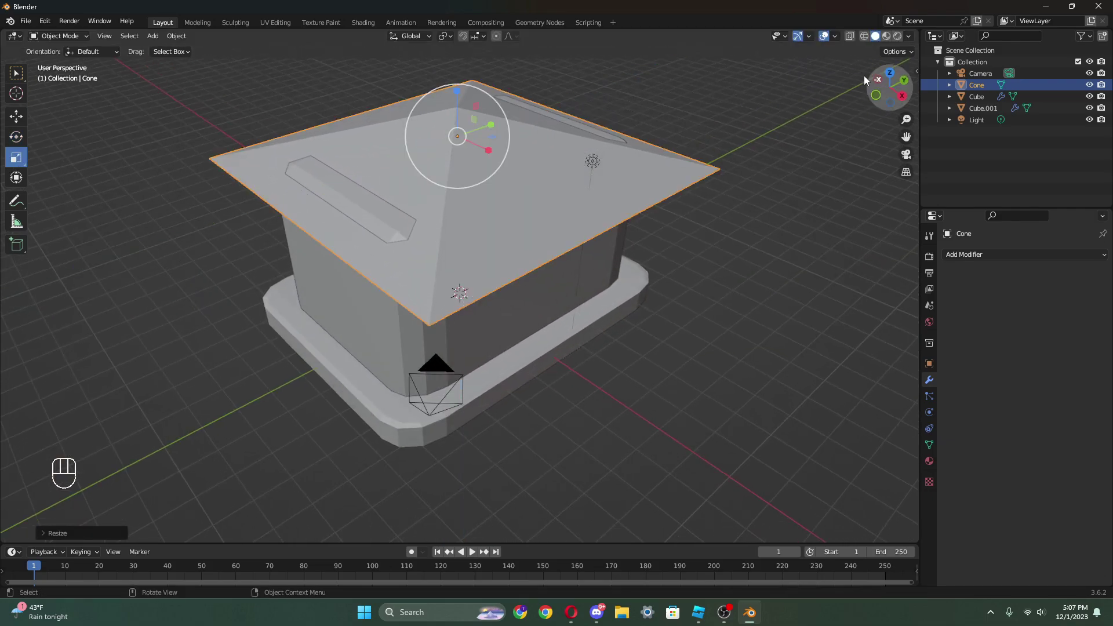
drag(461, 93, 456, 73)
key(ctrl+z)
click(16, 116)
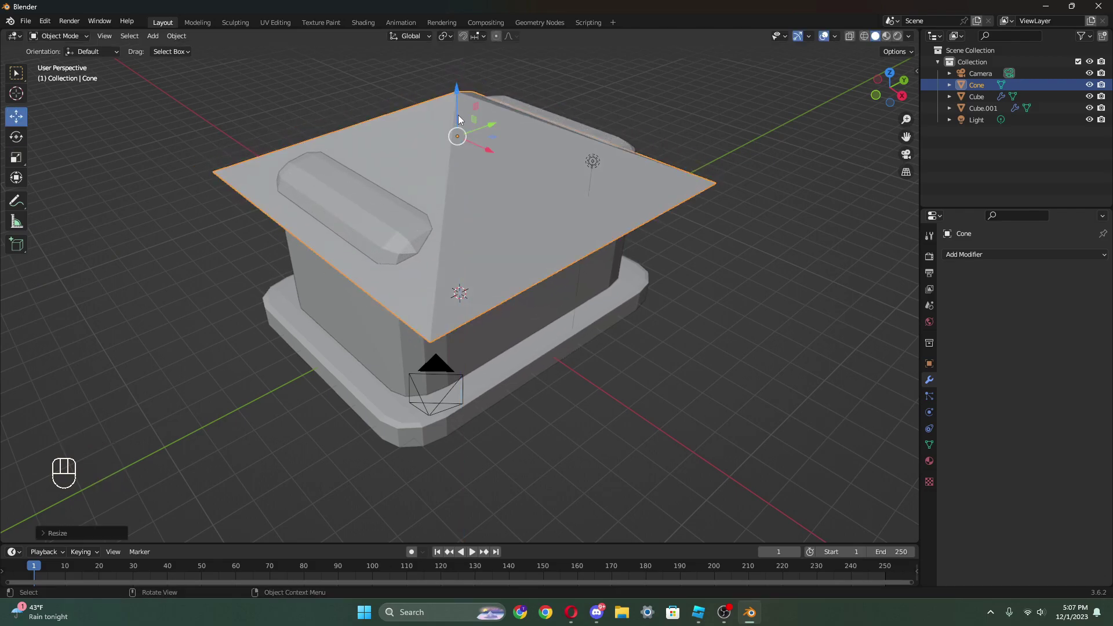
drag(458, 115, 458, 106)
middle_drag(577, 135, 463, 155)
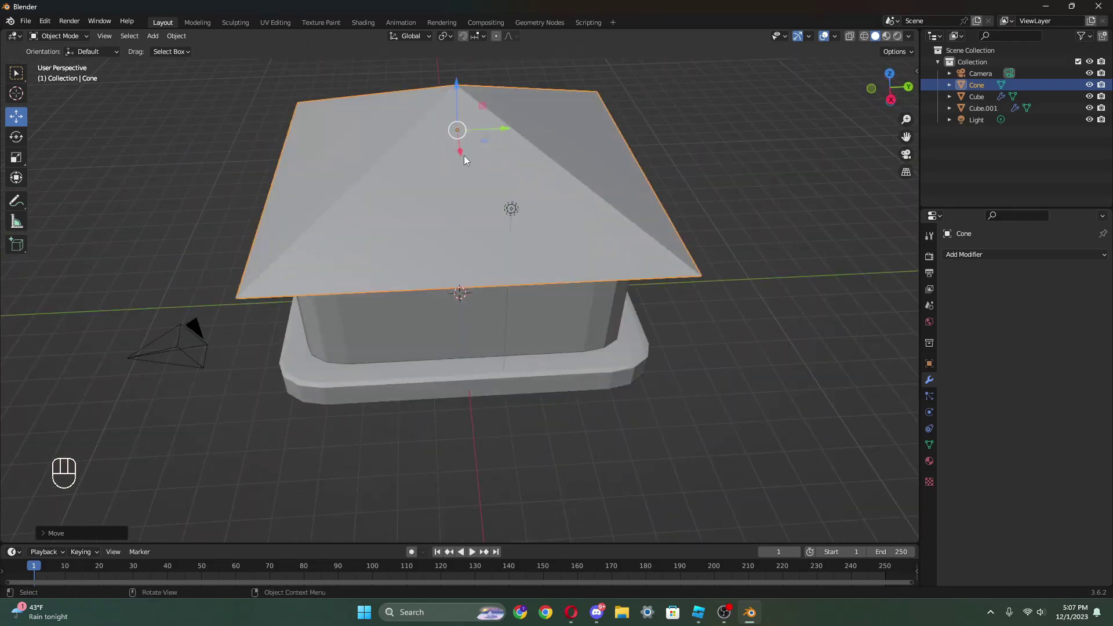
- Scale the pyramid roof slightly wider along Y
click(18, 161)
drag(504, 129, 513, 131)
click(748, 229)
mouse_move(747, 229)
middle_down()
mouse_move(760, 176)
mouse_move(751, 149)
mouse_move(731, 221)
middle_up()
- Add a Bevel modifier to the pyramid roof with 3 segments and an amount of 0.2 m
click(543, 246)
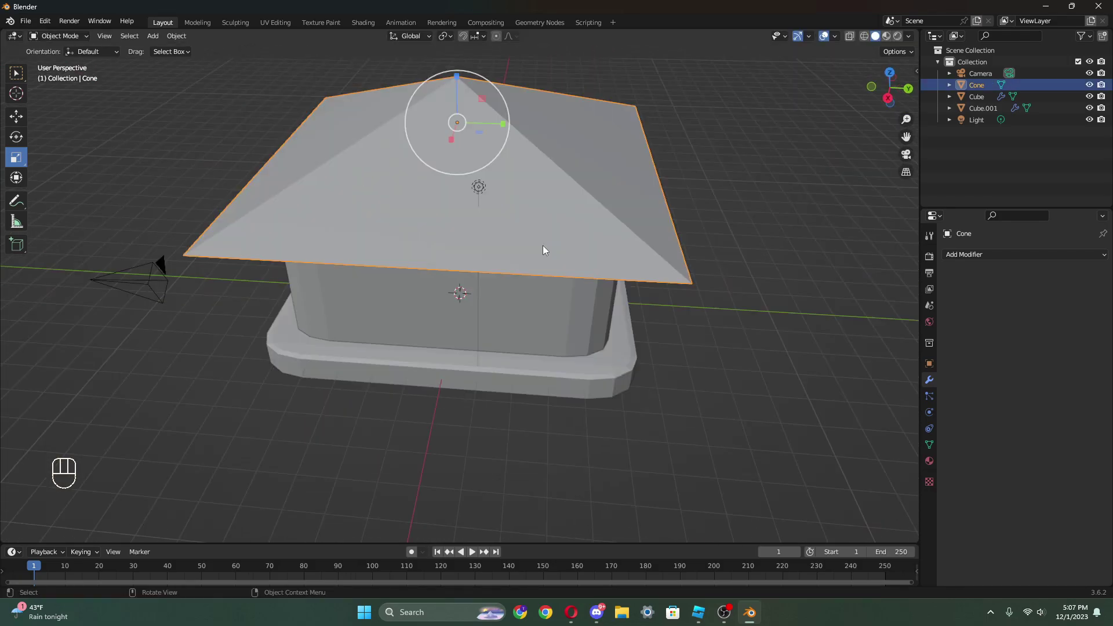
click(955, 259)
click(887, 302)
mouse_move(1025, 332)
mouse_down()
mouse_move(1064, 320)
mouse_move(1033, 319)
mouse_up()
middle_drag(764, 348, 766, 302)
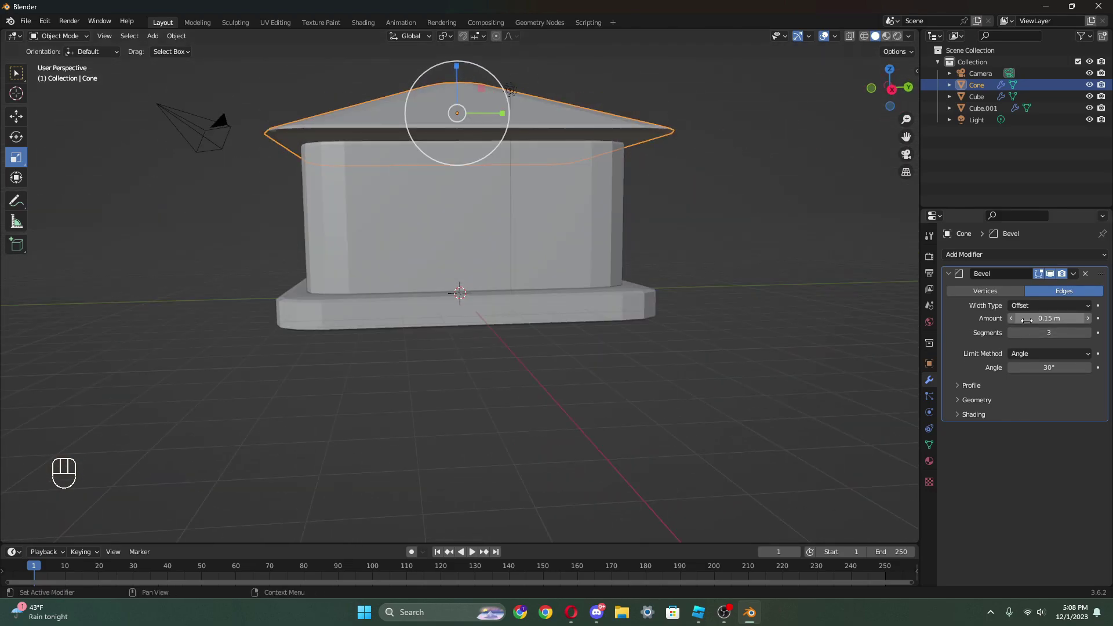
drag(1026, 320, 1044, 320)
middle_drag(652, 291, 507, 312)
drag(1029, 319, 1021, 319)
- Fine-tune the roof's height along Z above the upper block and check the fit from below
mouse_move(641, 306)
middle_down()
mouse_move(653, 293)
mouse_move(637, 304)
middle_up()
mouse_move(457, 69)
mouse_down()
mouse_move(456, 43)
mouse_move(457, 71)
mouse_up()
drag(456, 71, 456, 69)
middle_drag(544, 231, 357, 80)
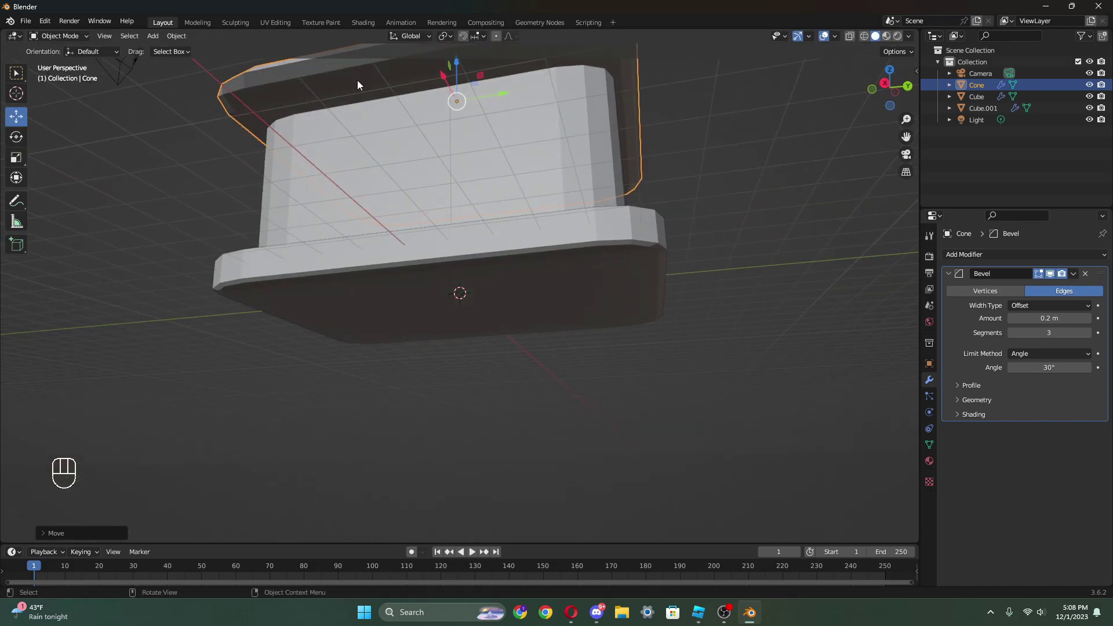
- Switch the roof to Edit Mode and select its four base corner vertices
click(46, 37)
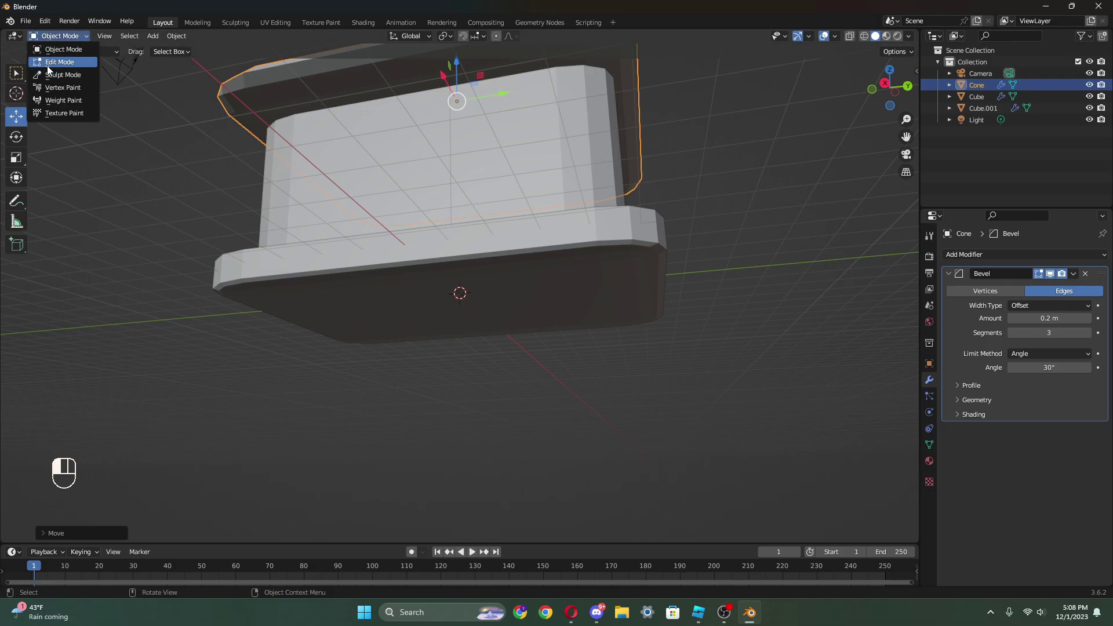
click(51, 63)
middle_drag(398, 189, 426, 218)
click(700, 233)
middle_drag(756, 203, 766, 232)
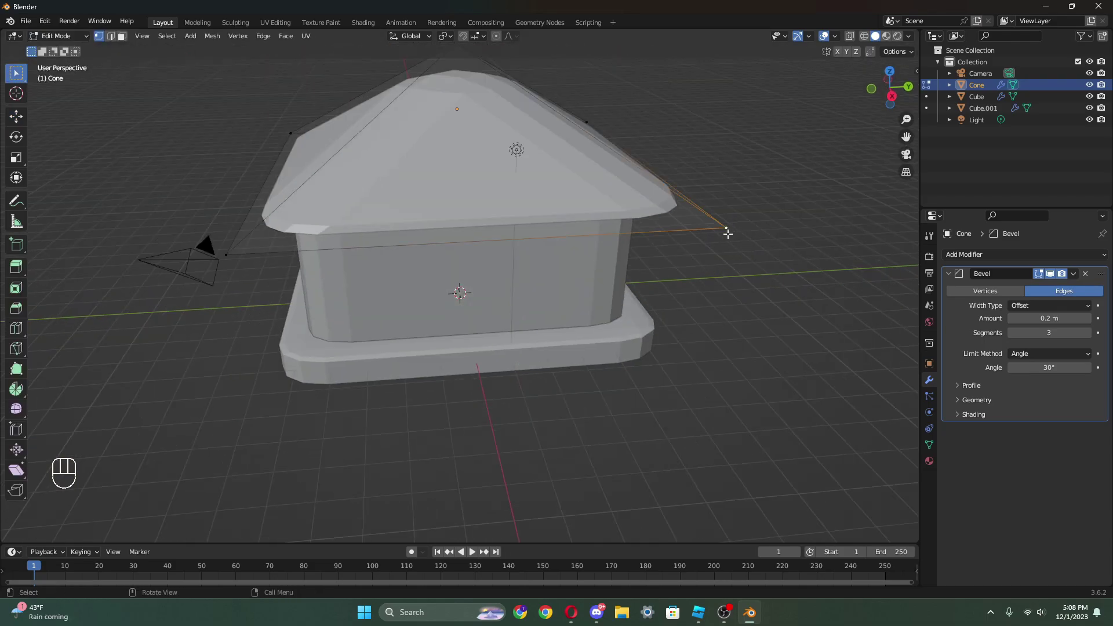
shift+click(225, 255)
middle_drag(361, 269, 414, 372)
shift+click(740, 191)
middle_drag(739, 194, 564, 234)
- Scale the selected base corners inward along X and adjust them slightly along Y to reduce the roof's overhang
click(16, 157)
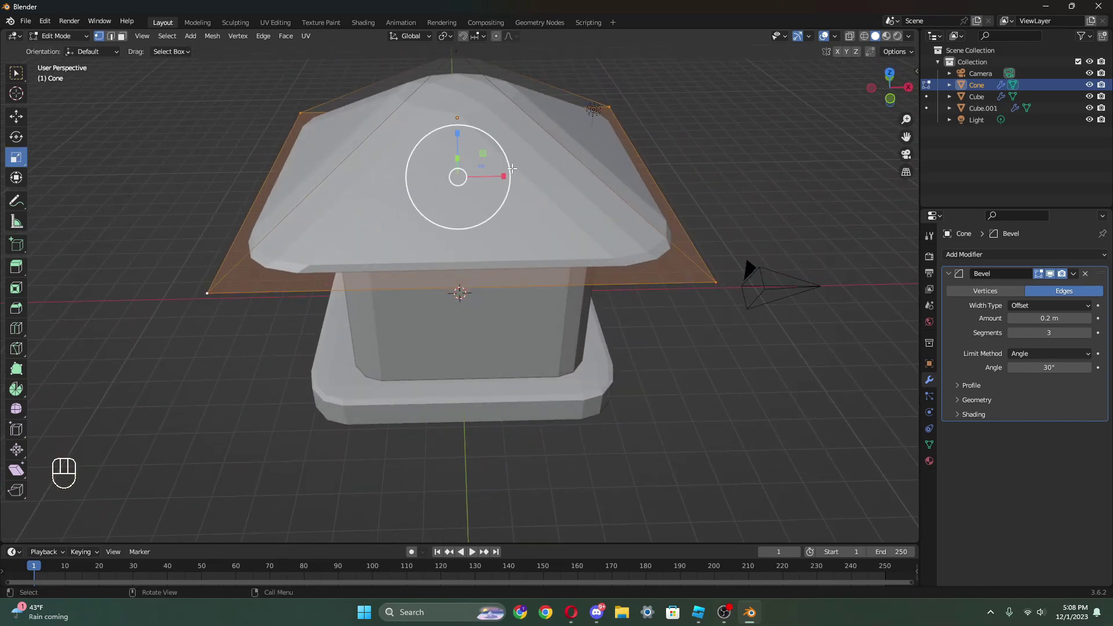
drag(499, 176, 486, 176)
middle_drag(472, 186, 357, 207)
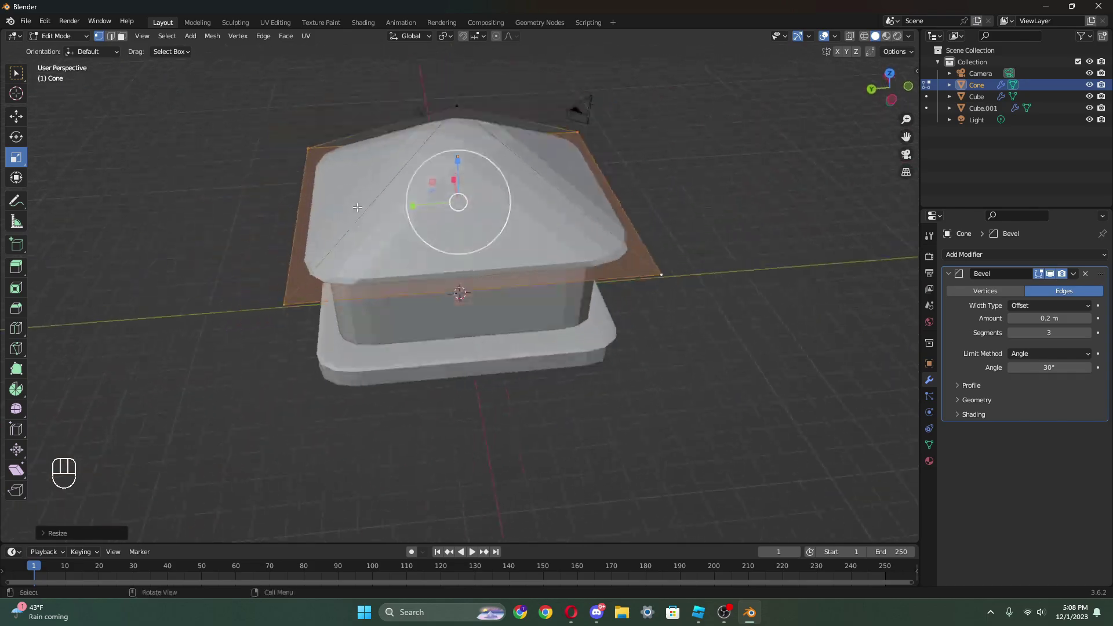
drag(411, 209, 412, 206)
middle_drag(412, 207, 550, 219)
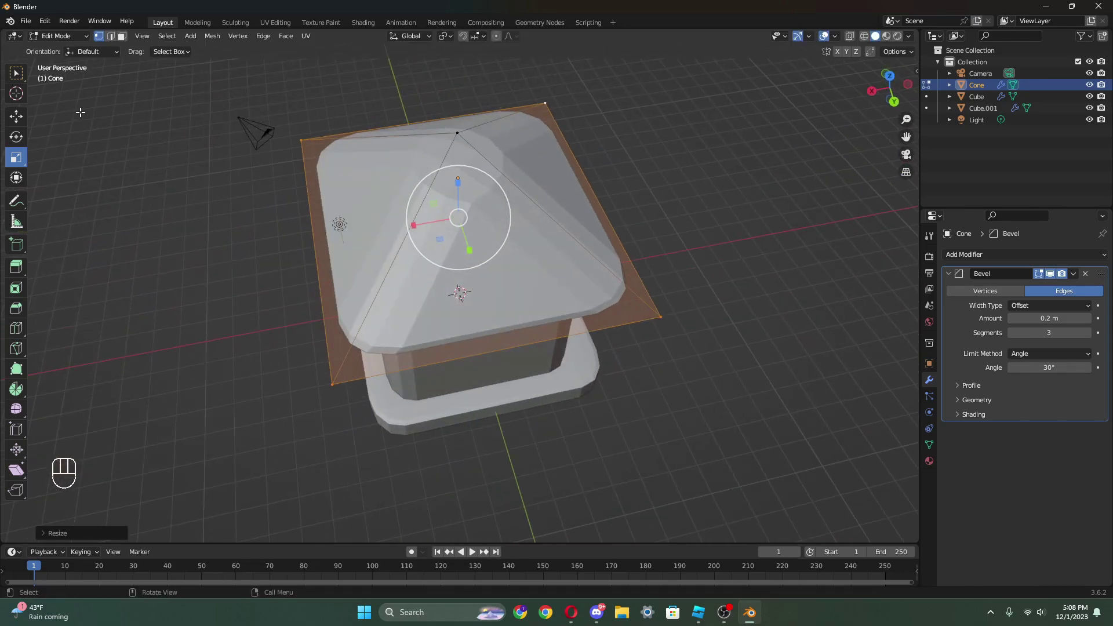
click(18, 119)
drag(434, 223, 423, 225)
key(ctrl+z)
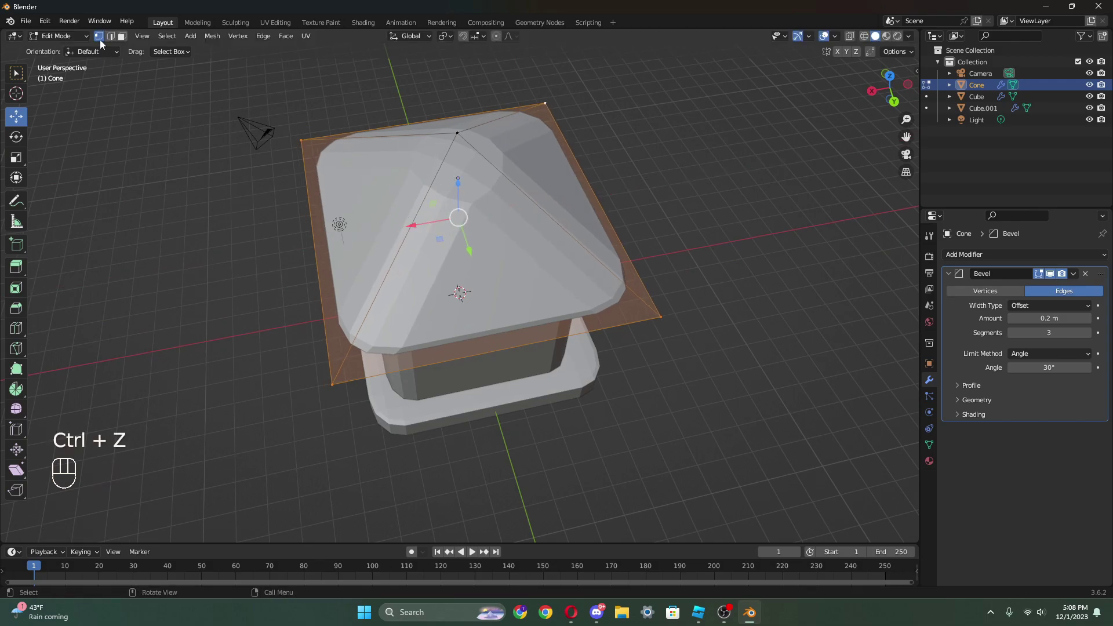
- Return to Object Mode and shift the whole roof slightly over the upper block
click(81, 37)
click(64, 49)
middle_drag(431, 184, 418, 148)
key(g)
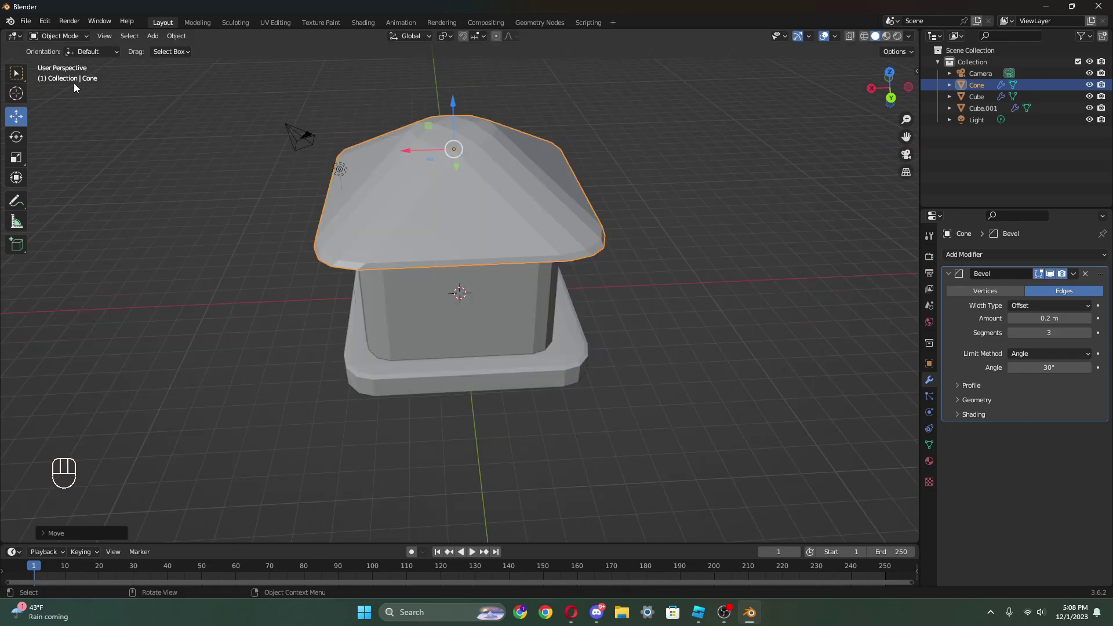
- Raise the roof's apex vertex along Z in Edit Mode to make the roof steeper
click(58, 36)
click(58, 49)
click(454, 102)
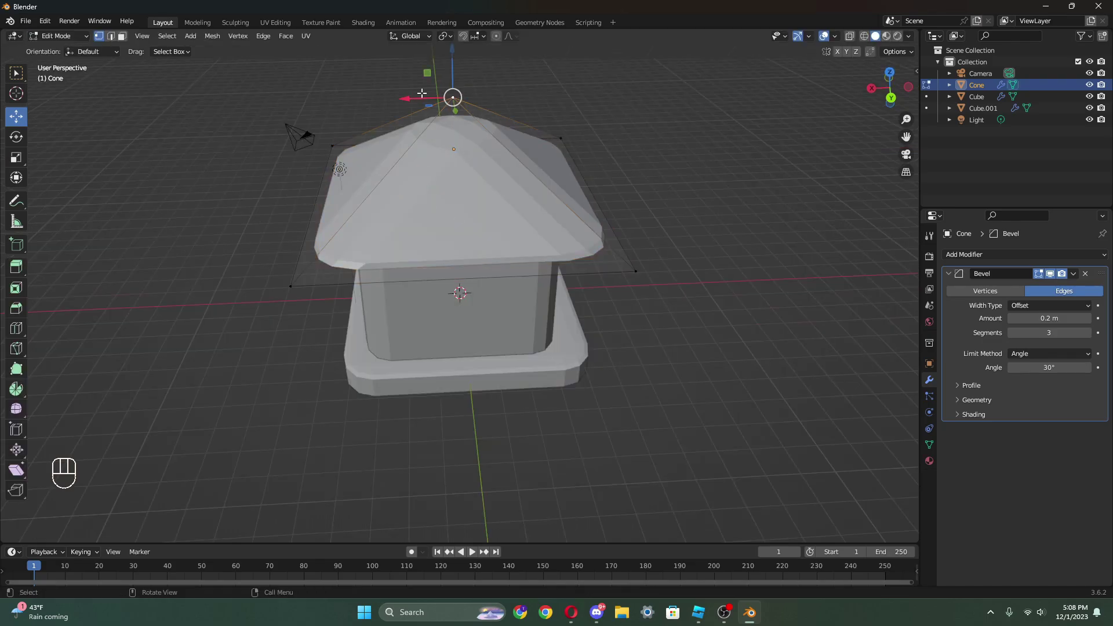
key(g)
click(455, 39)
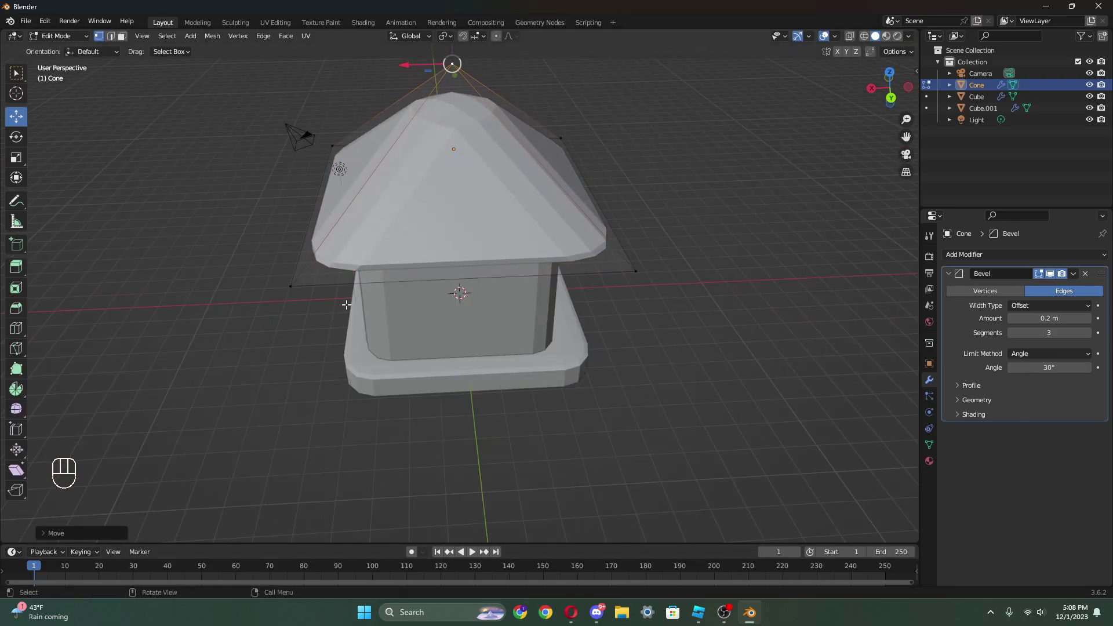
- Select three of the roof's base corner vertices
click(331, 146)
shift+click(291, 287)
click(649, 284)
middle_drag(667, 289, 606, 321)
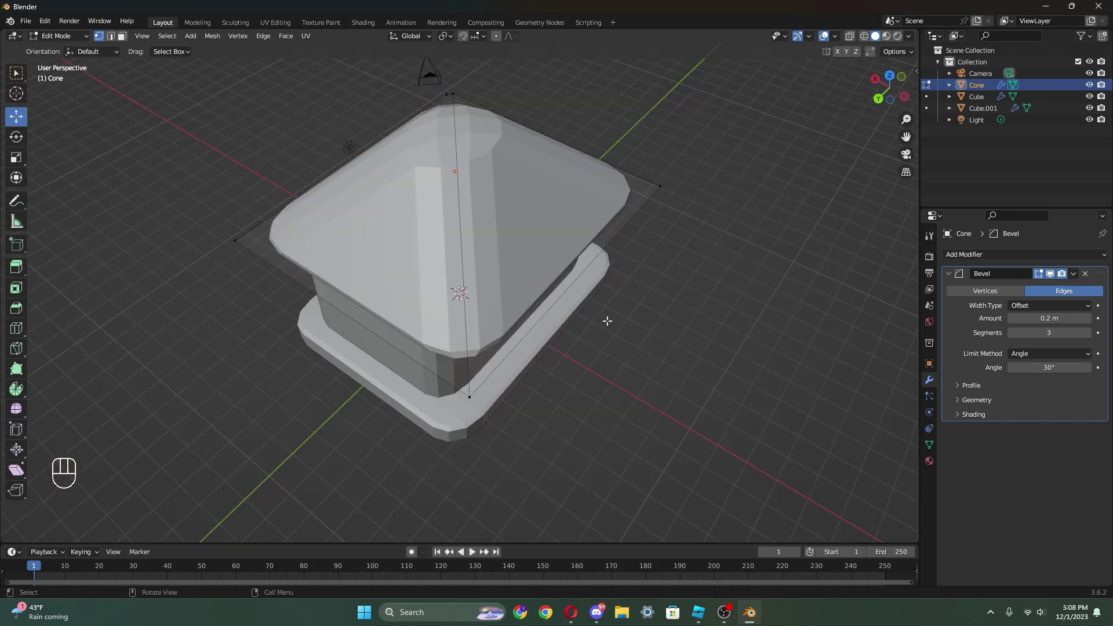
click(658, 192)
shift+click(236, 240)
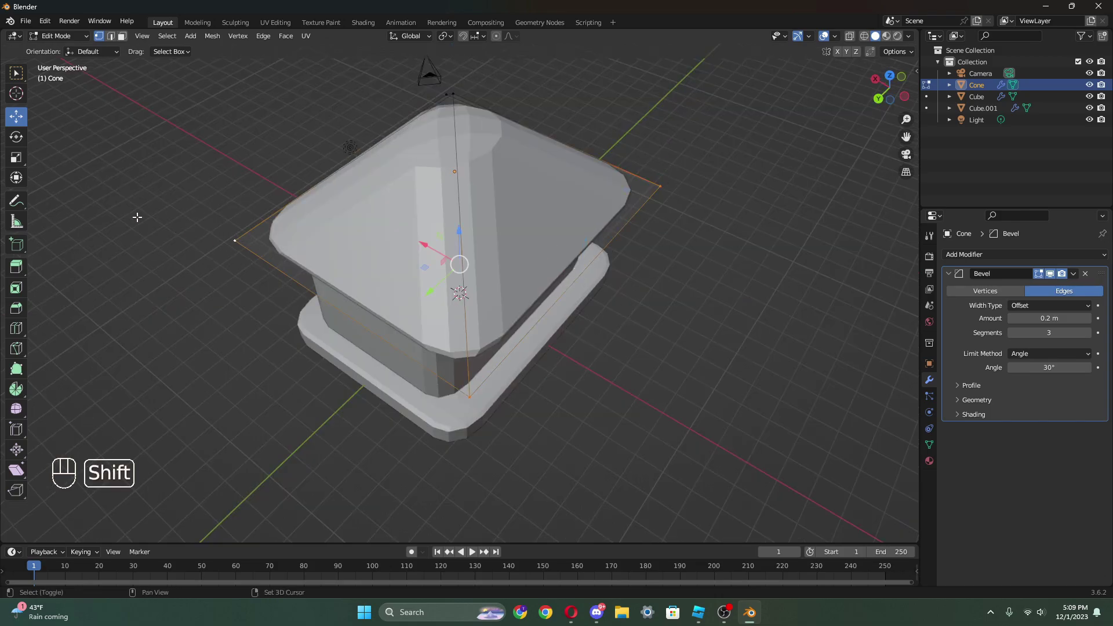
- Scale the selected base corners slightly along X and Y, and return to Object Mode
click(17, 157)
drag(423, 246, 428, 249)
middle_drag(427, 249, 469, 198)
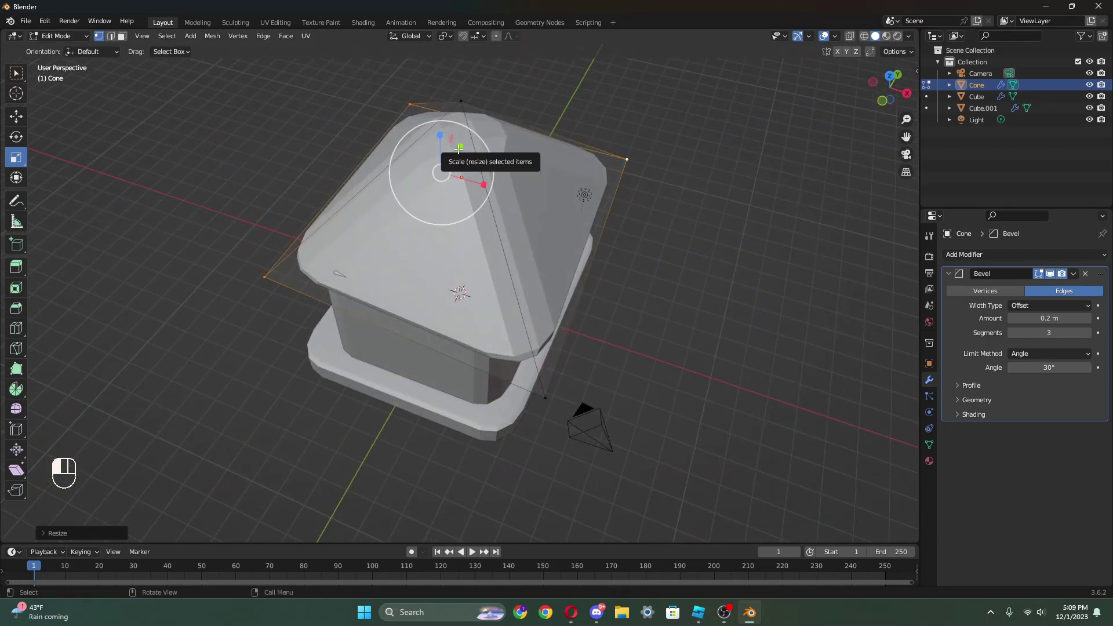
drag(460, 148, 473, 157)
middle_drag(473, 157, 518, 141)
click(65, 36)
click(68, 50)
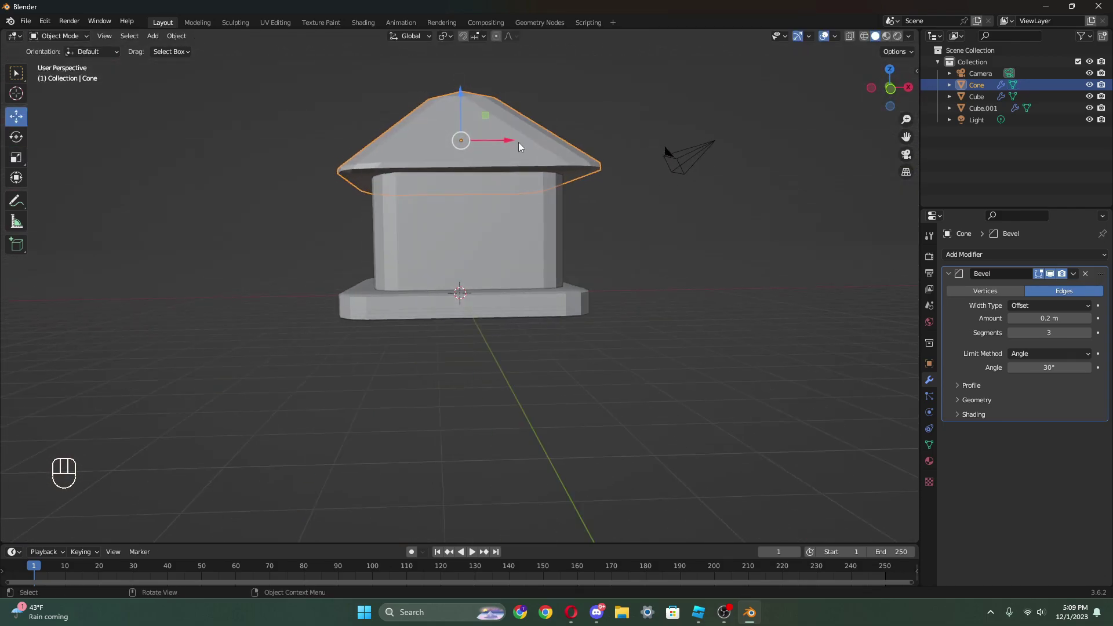
- Move the roof slightly along X over the upper block and inspect its overhang around the corners
drag(511, 141, 500, 116)
click(16, 137)
click(650, 244)
middle_drag(672, 258, 413, 303)
scroll(342, 202, up, 5)
middle_drag(339, 197, 328, 196)
click(290, 151)
scroll(290, 151, down, 4)
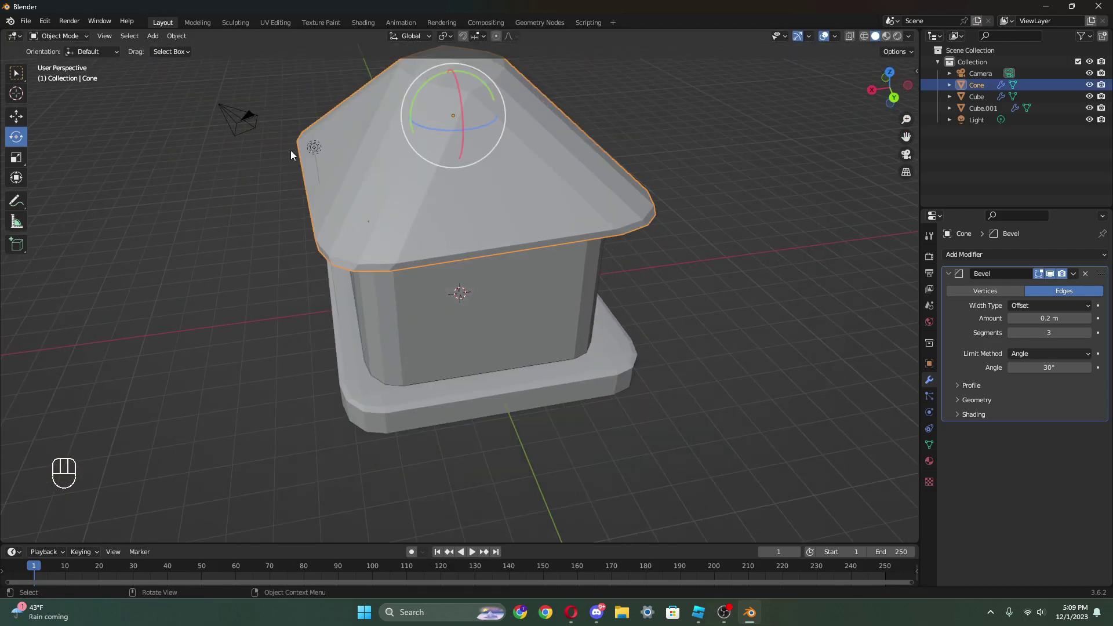
- Nudge the roof a little further along X, deselect it and check its alignment from the side
click(16, 118)
drag(405, 118, 406, 119)
middle_drag(384, 203, 615, 221)
click(626, 261)
- Rotate the roof slightly about Y to level it and check the block corner beneath it
click(395, 130)
click(16, 138)
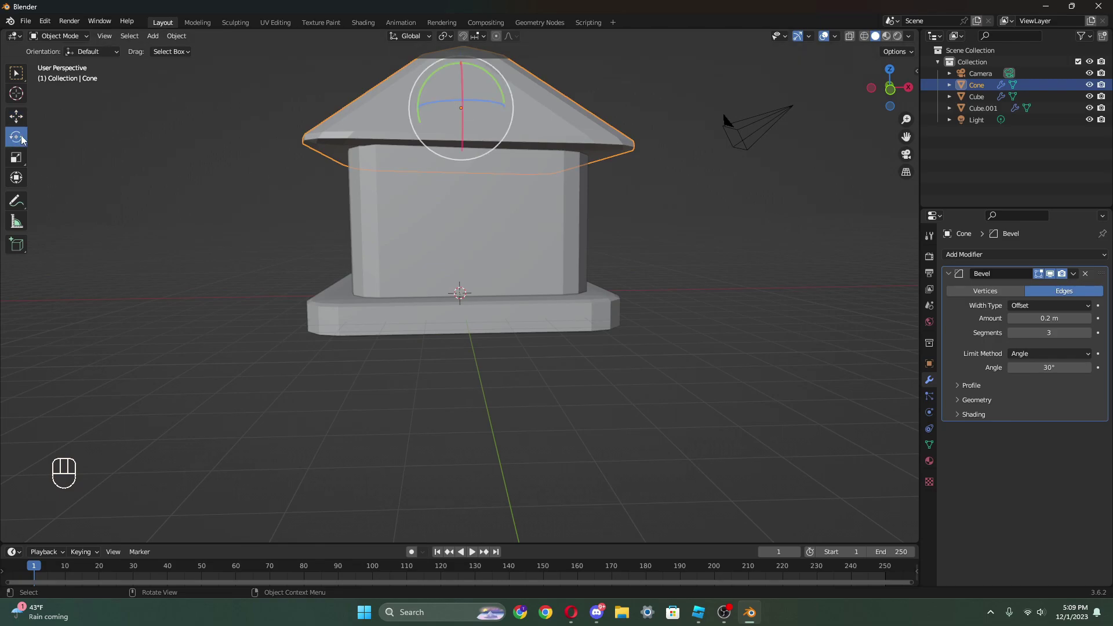
drag(498, 95, 509, 92)
click(618, 193)
middle_drag(618, 193, 406, 250)
click(406, 174)
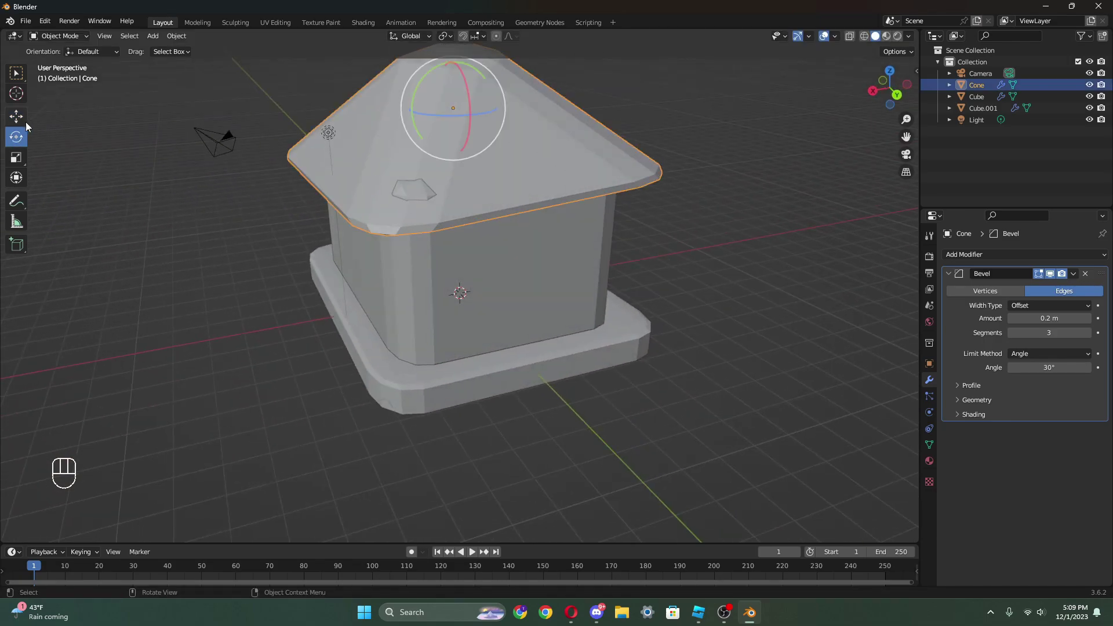
- Shift the rotated roof slightly along X over the upper block and check its fit from the side
click(25, 121)
drag(406, 114, 397, 114)
middle_drag(644, 234, 492, 197)
click(713, 241)
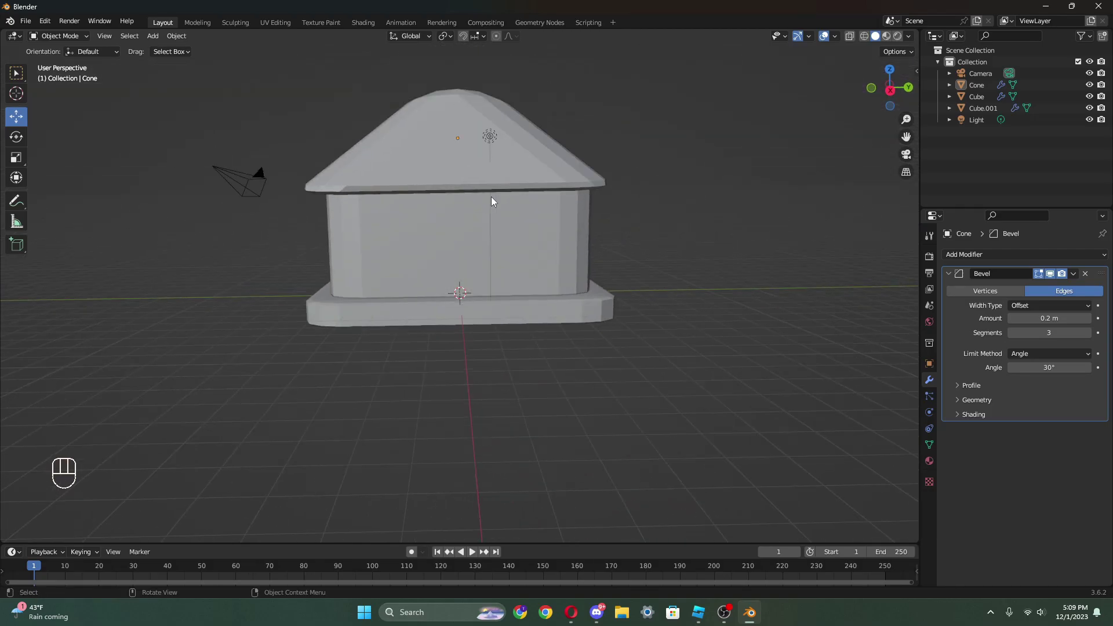
click(454, 155)
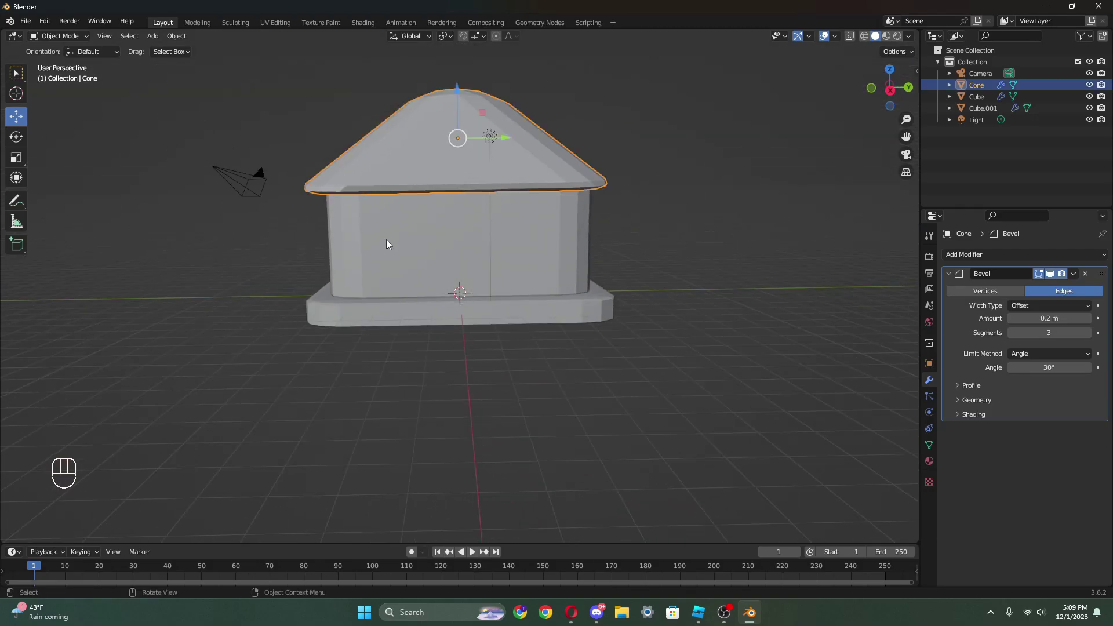
- Lower the roof's apex vertex slightly in Edit Mode, and raise the whole roof slightly along Z in Object Mode
middle_drag(386, 238, 371, 231)
click(73, 36)
click(59, 62)
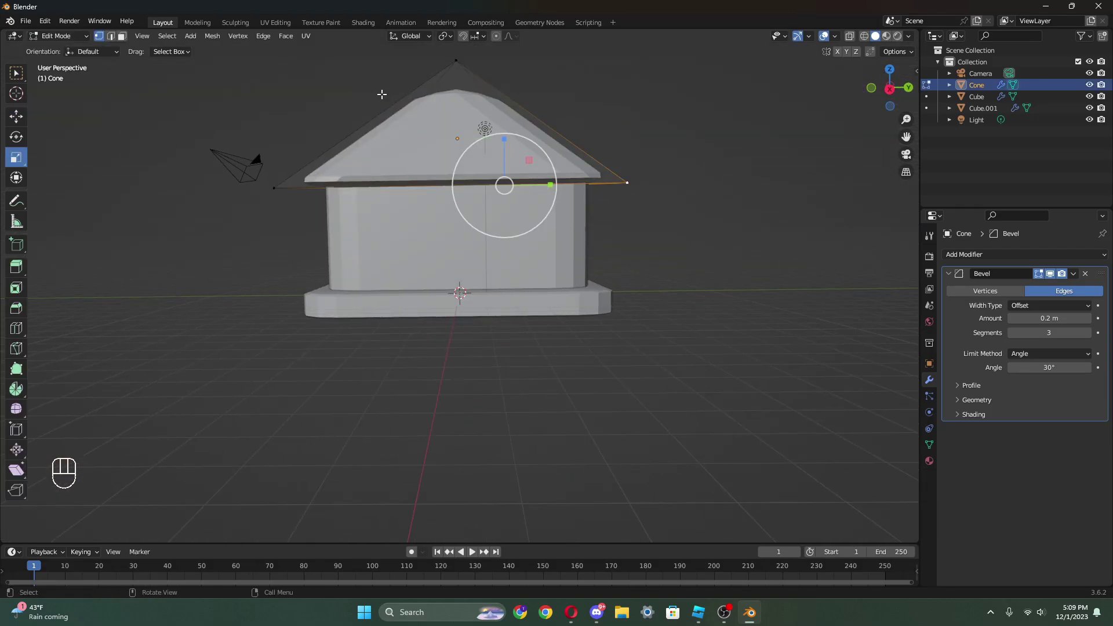
click(456, 60)
click(16, 118)
scroll(448, 148, down, 2)
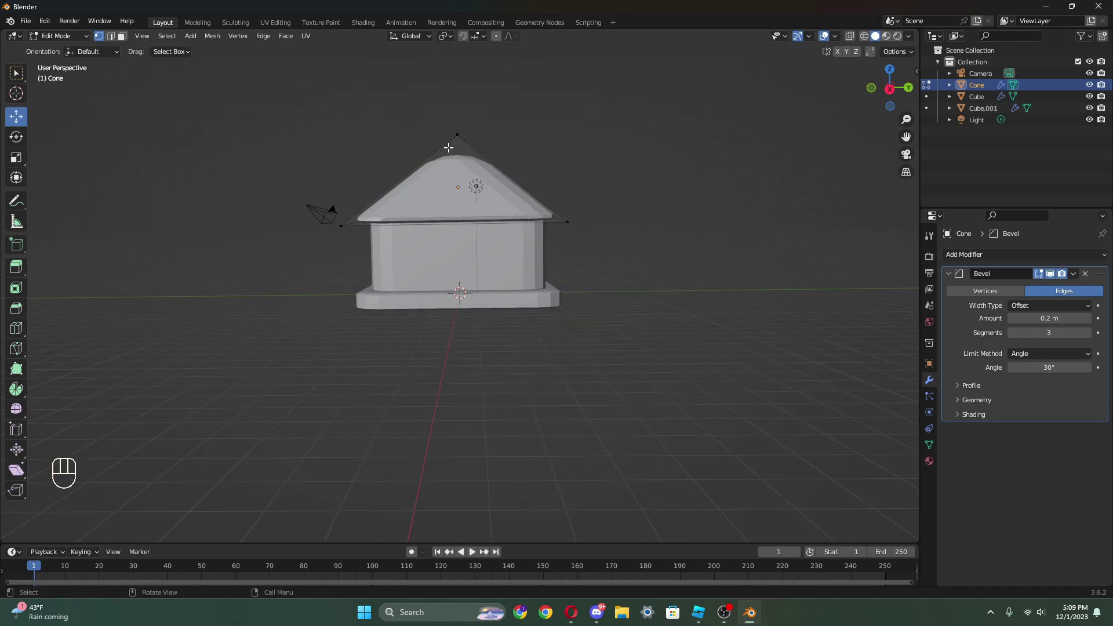
drag(455, 114, 458, 126)
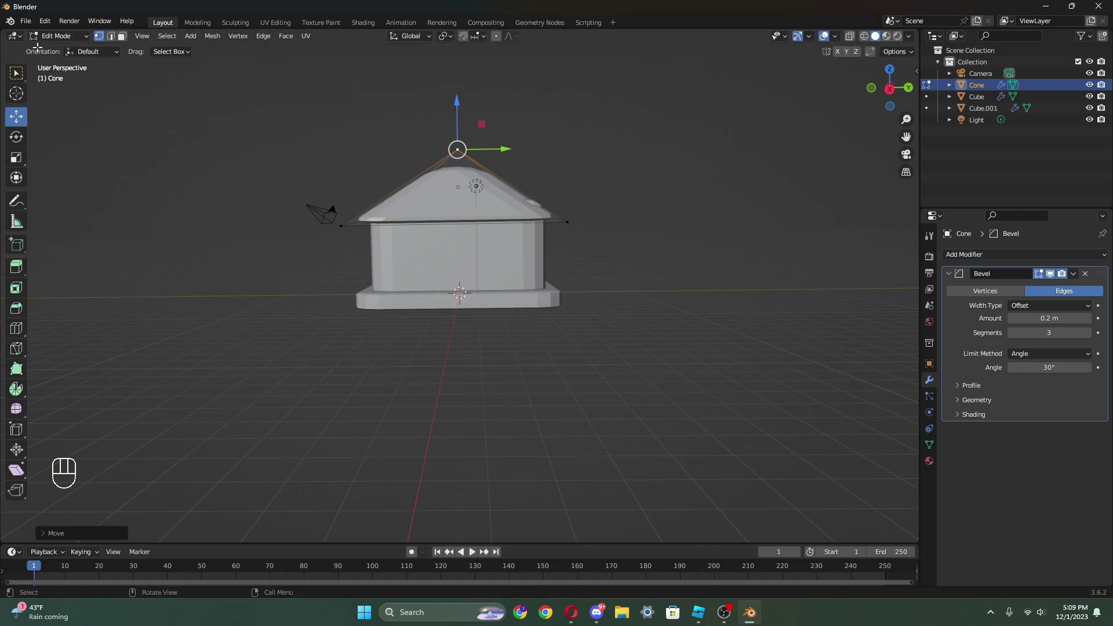
key(Tab)
middle_drag(458, 133, 478, 165)
drag(466, 160, 466, 144)
- Try to rotate the roof slightly about Y, undo the rotation and deselect the roof
middle_drag(502, 191, 296, 183)
click(16, 157)
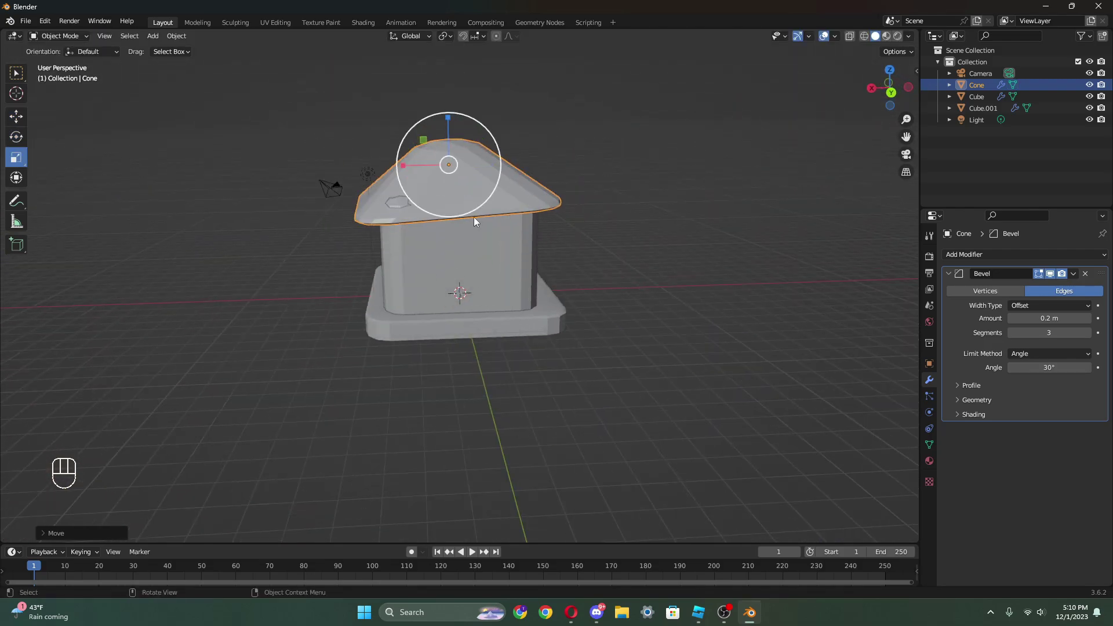
click(16, 136)
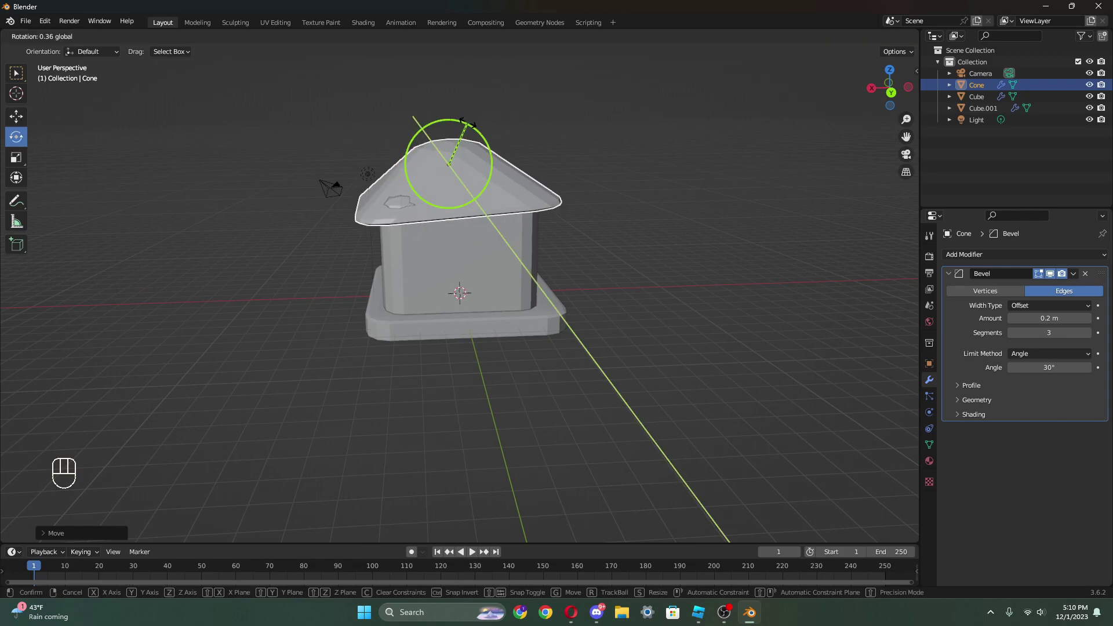
mouse_move(465, 122)
mouse_down()
mouse_move(448, 115)
mouse_move(449, 133)
mouse_up()
click(17, 157)
key(ctrl+z)
click(16, 117)
click(655, 334)
middle_drag(655, 334, 655, 300)
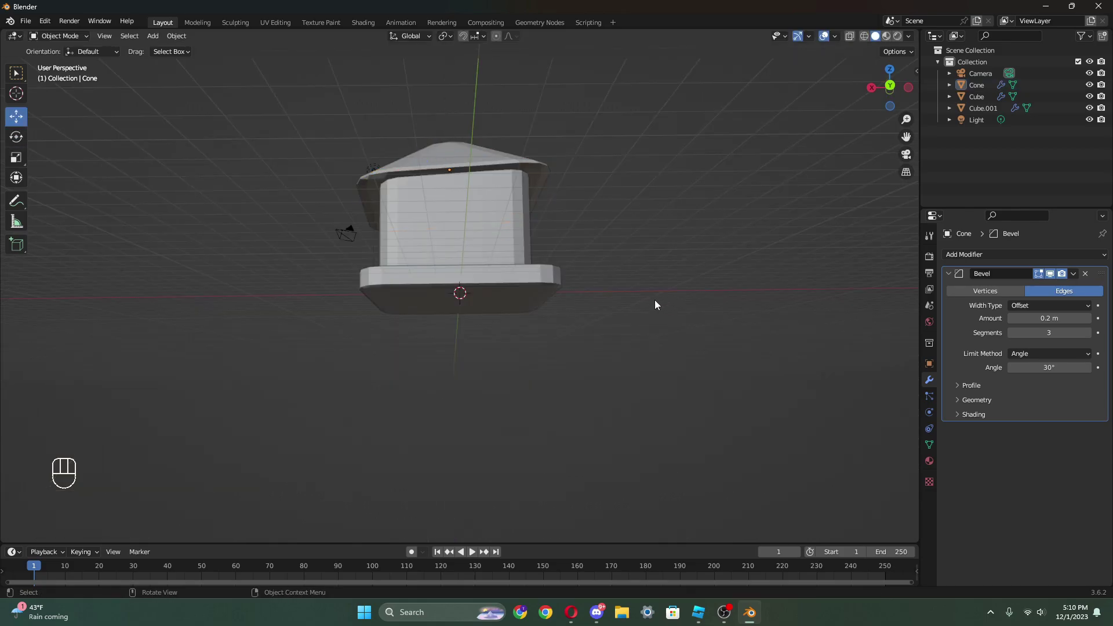
scroll(439, 187, up, 2)
middle_drag(439, 192, 398, 271)
- Open ColorPalleteForBlender.png from the Downloads folder in the UV Editing workspace with the upper block selected
click(399, 272)
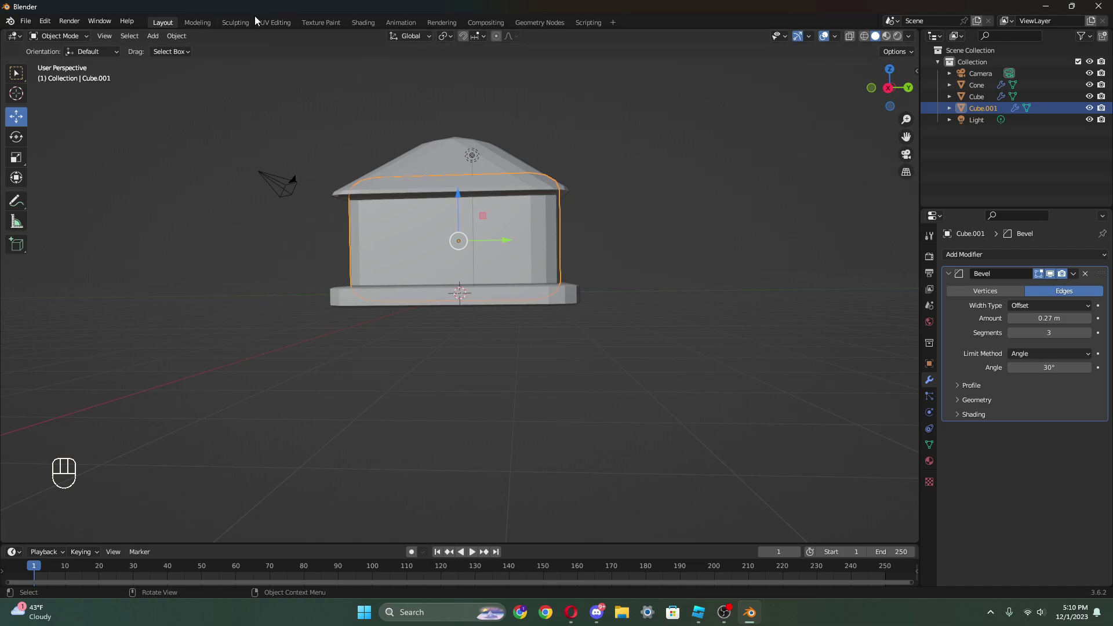
click(277, 23)
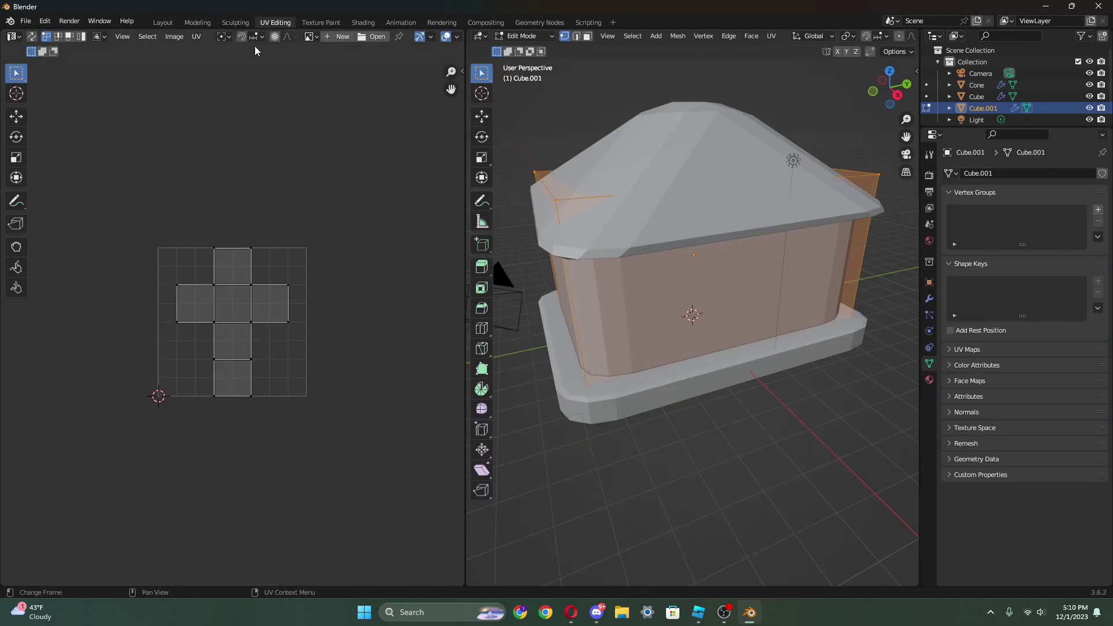
click(175, 37)
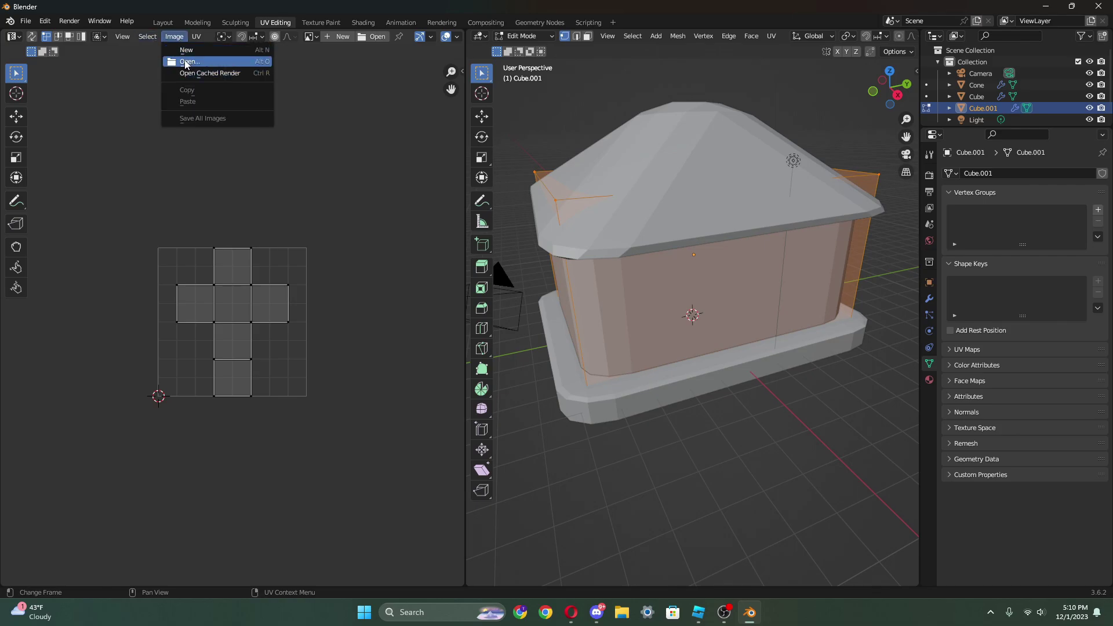
click(187, 65)
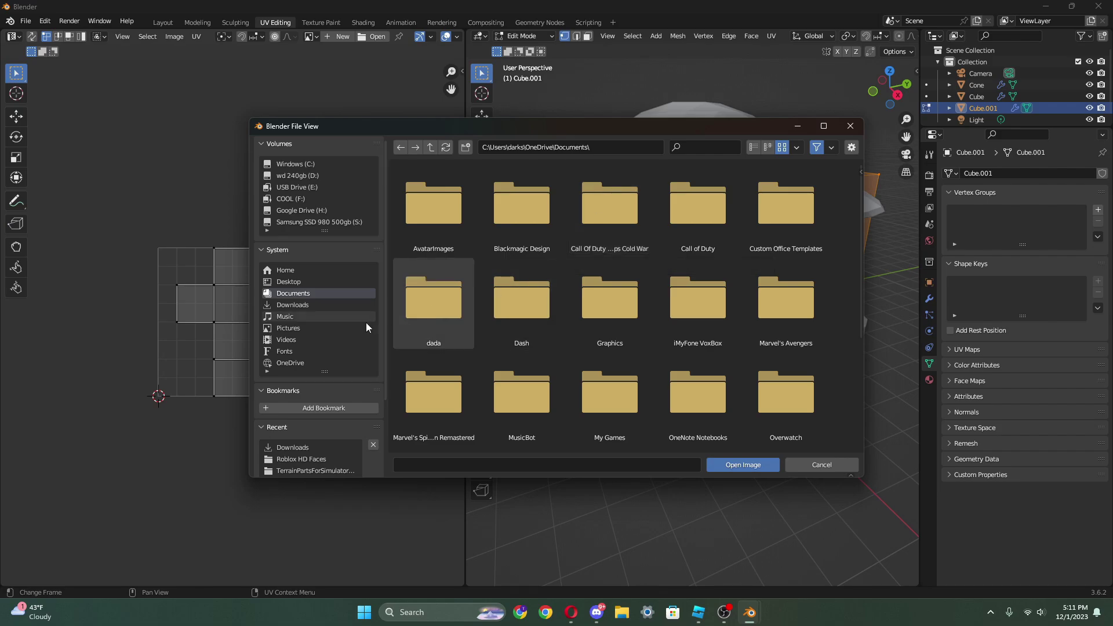
click(292, 304)
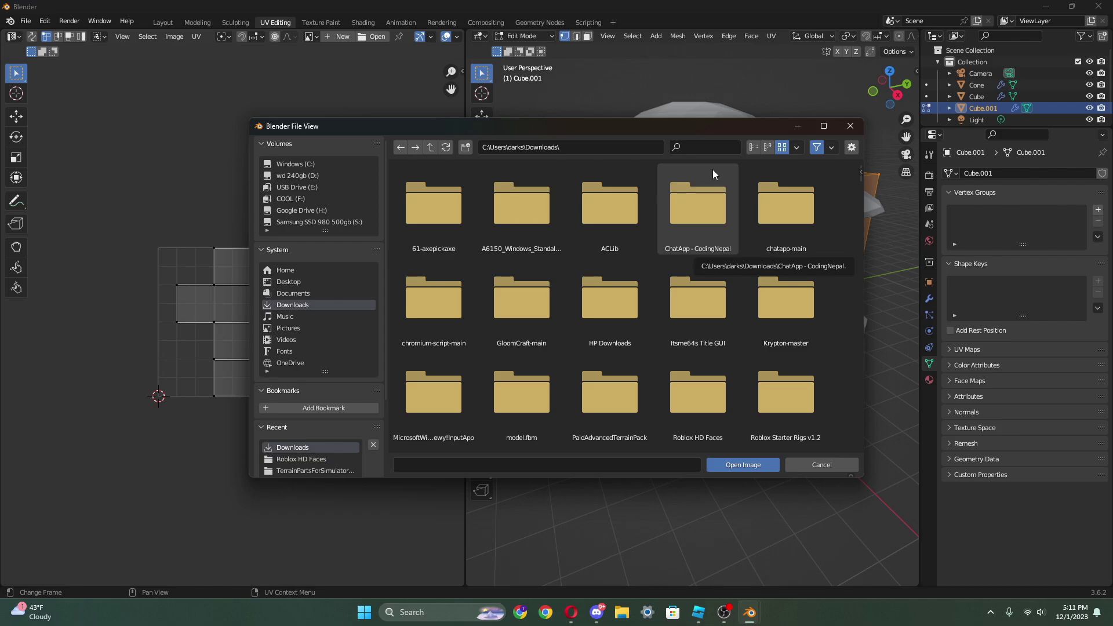
click(704, 147)
text(color)
click(610, 206)
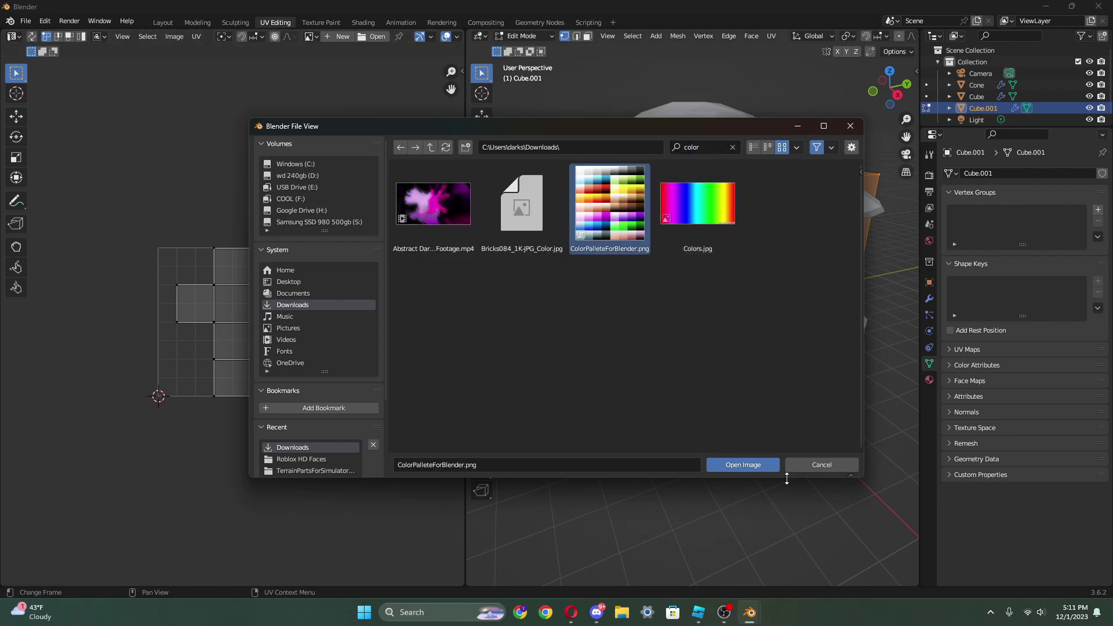
click(725, 465)
scroll(232, 321, down, 5)
scroll(232, 322, up, 2)
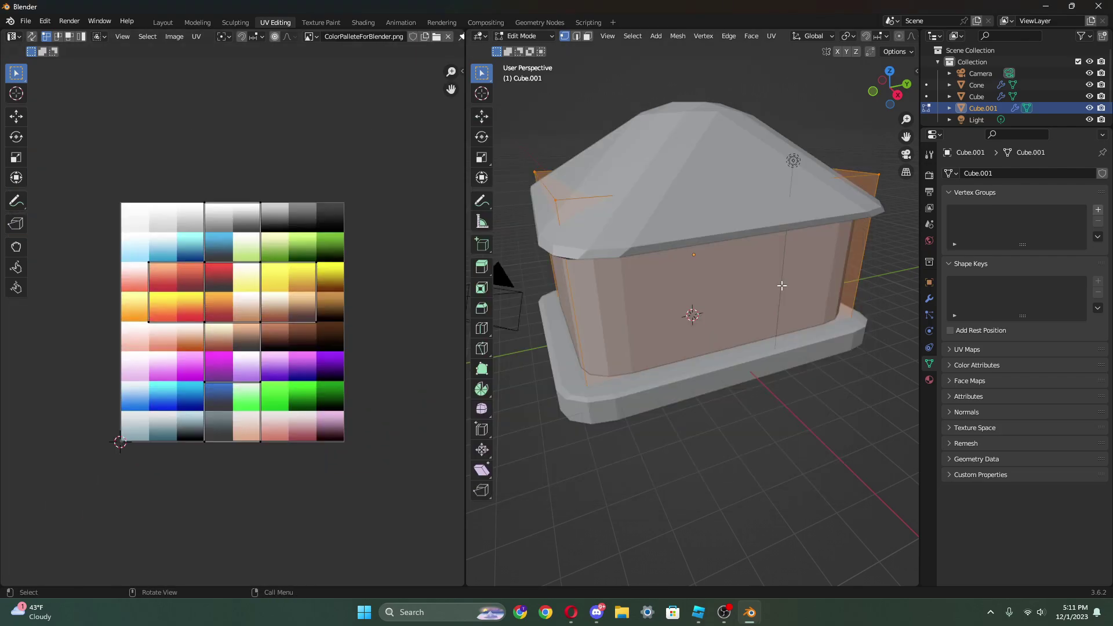
- Scale all of the upper block's UVs down to a point and move them onto the palette's light cyan swatch
middle_drag(782, 285, 693, 259)
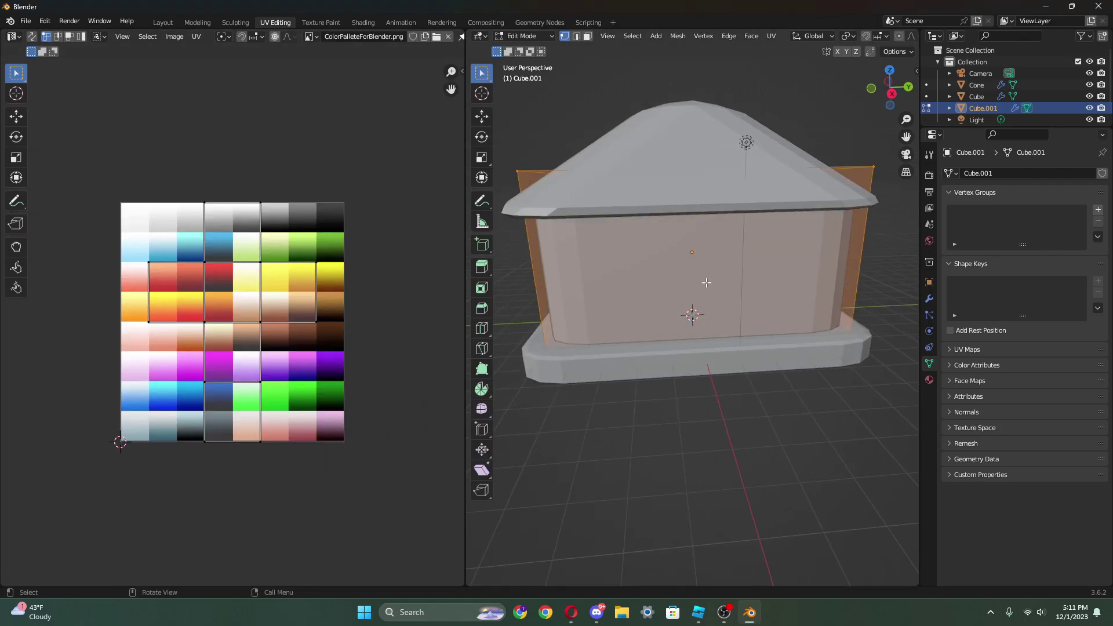
key(a)
key(s)
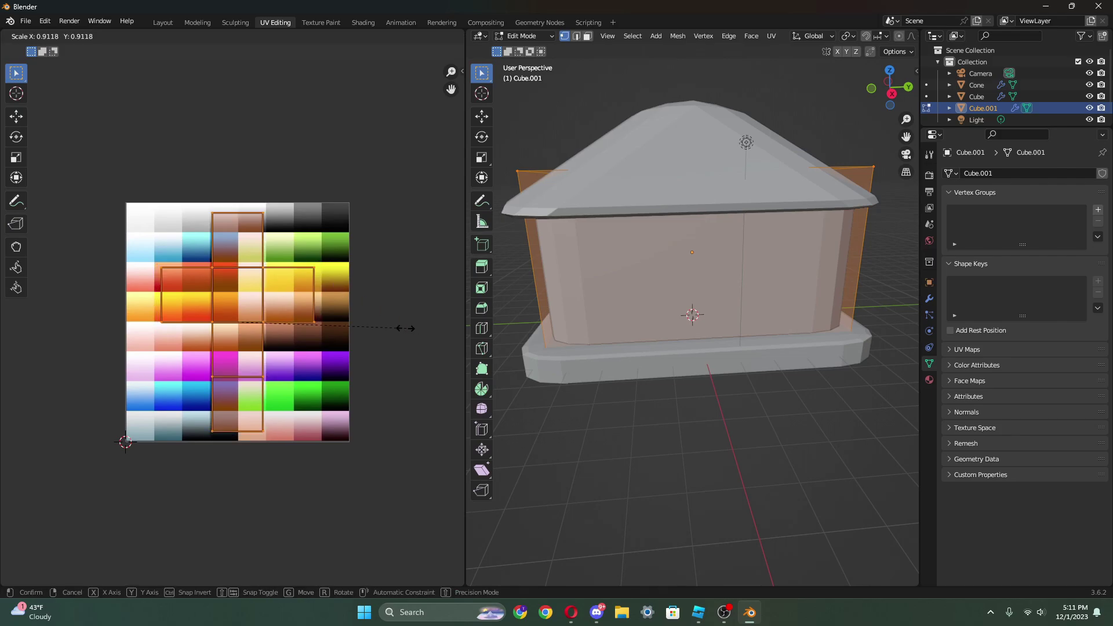
click(238, 323)
scroll(328, 333, up, 1)
key(g)
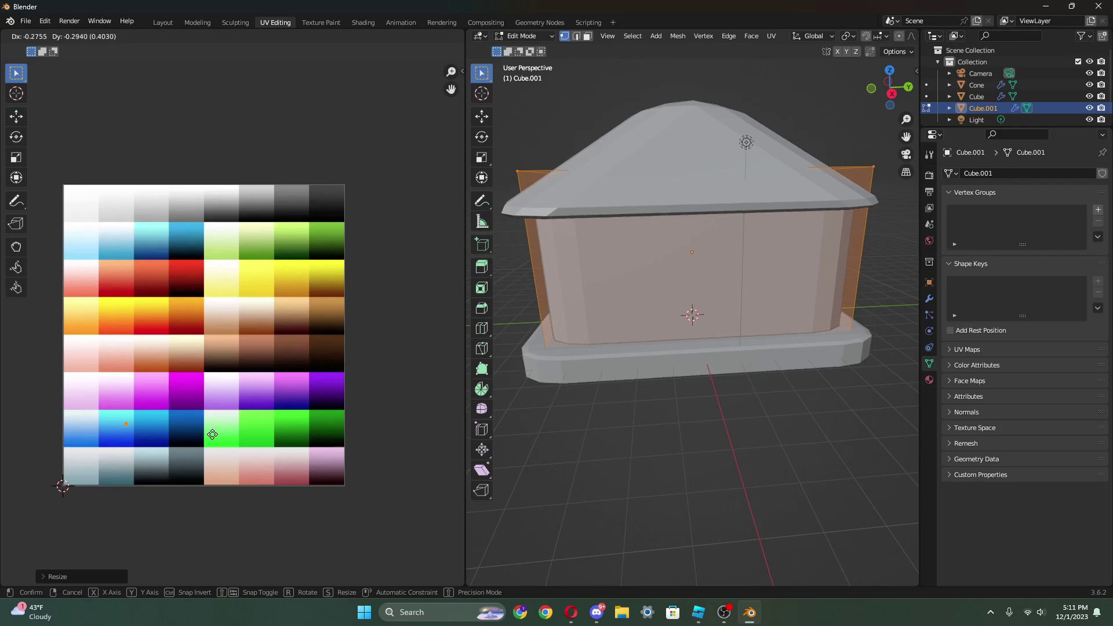
click(207, 427)
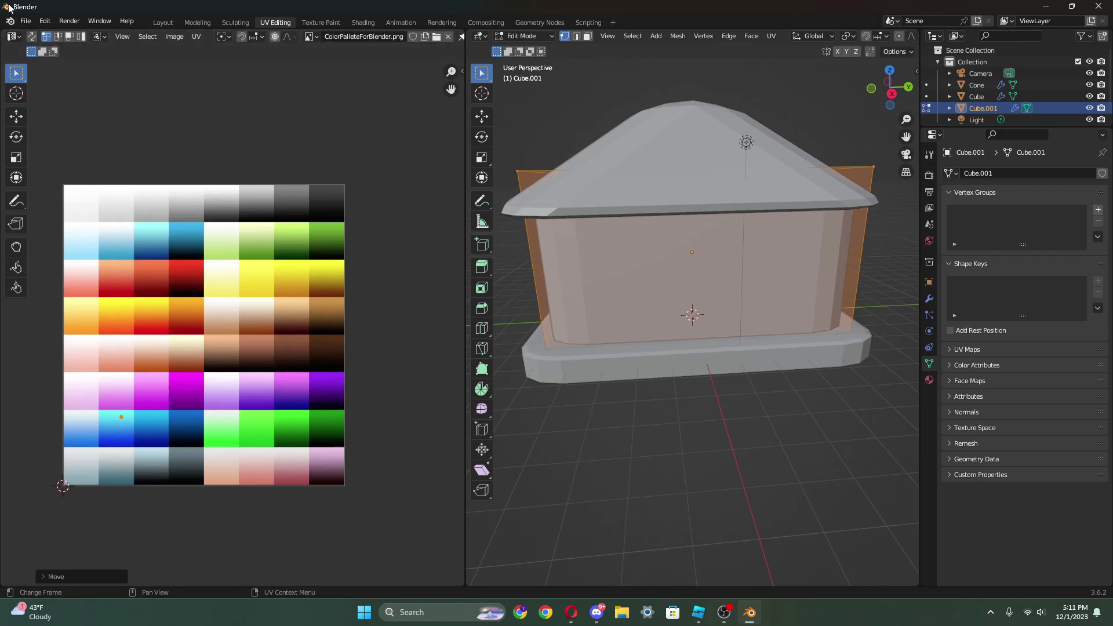
- Return to the Layout workspace and switch the viewport shading to Material Preview
click(164, 23)
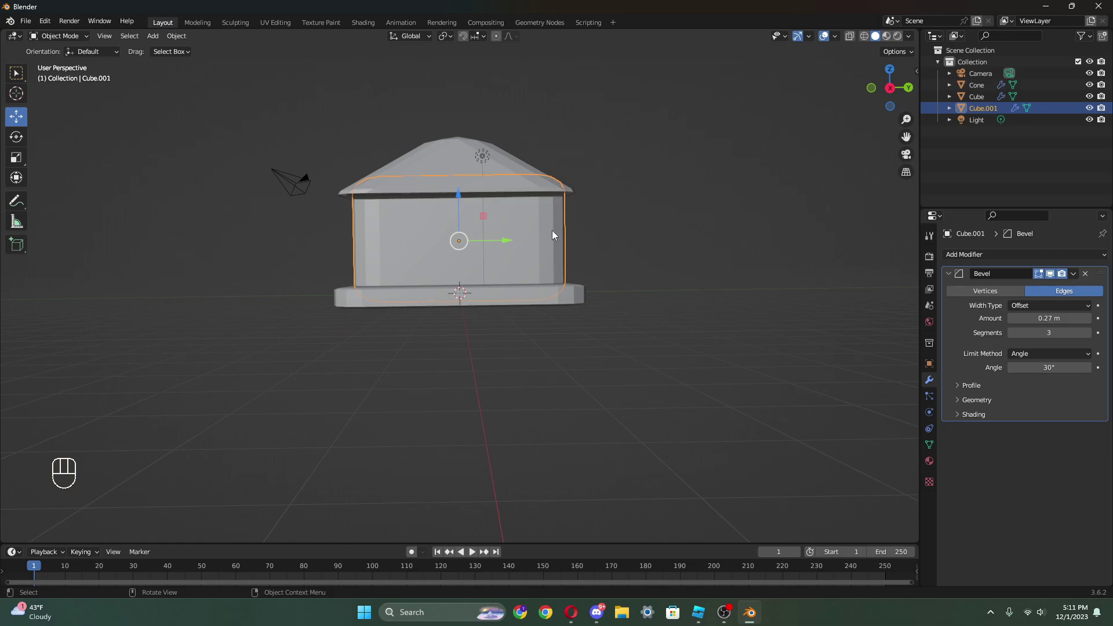
key(z)
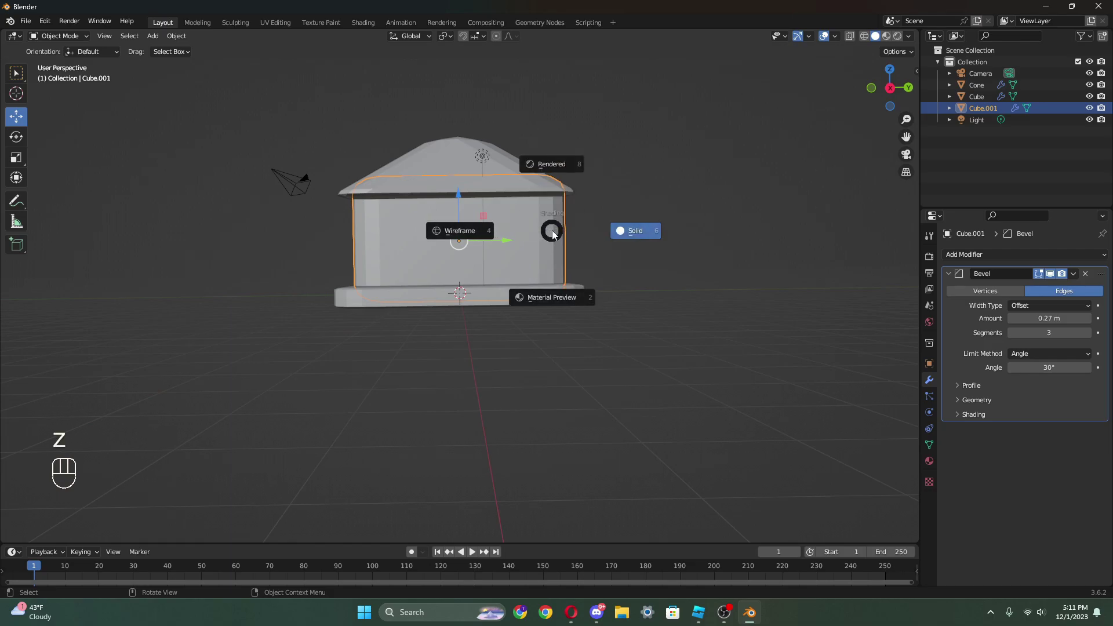
click(540, 301)
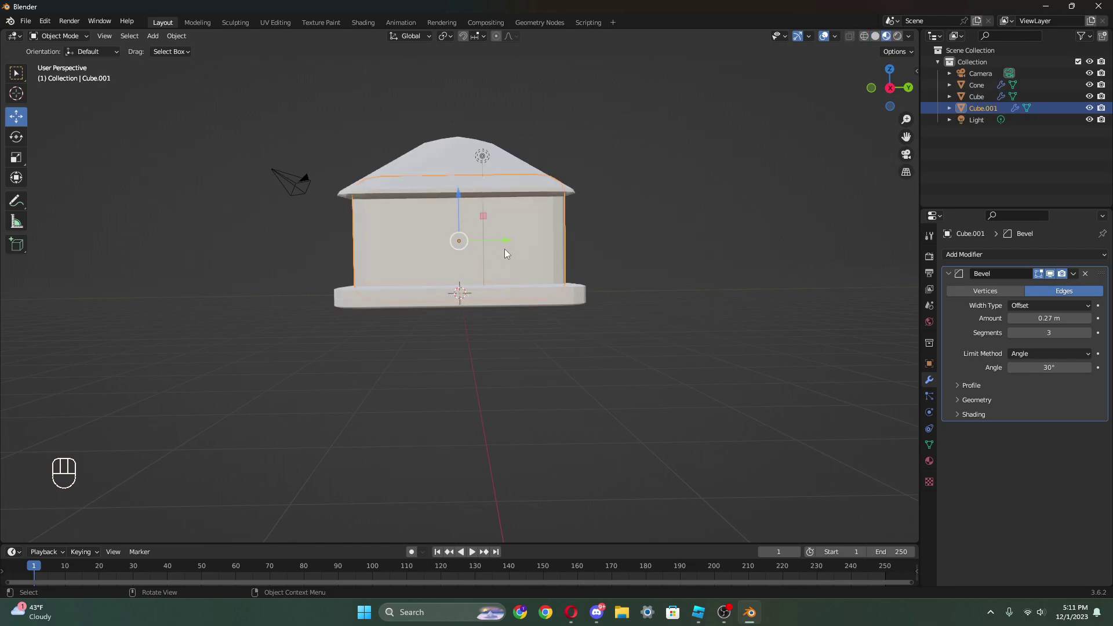
- Give the upper block a new material whose Base Color is an Image Texture using ColorPalleteForBlender.png
click(930, 462)
click(1006, 306)
click(1012, 426)
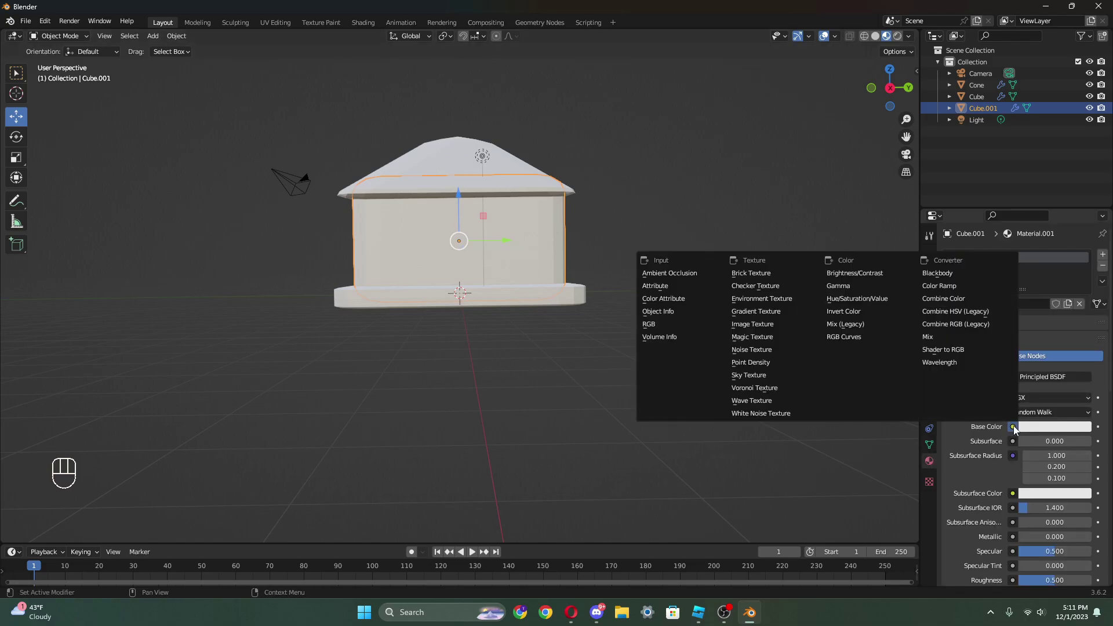
click(752, 324)
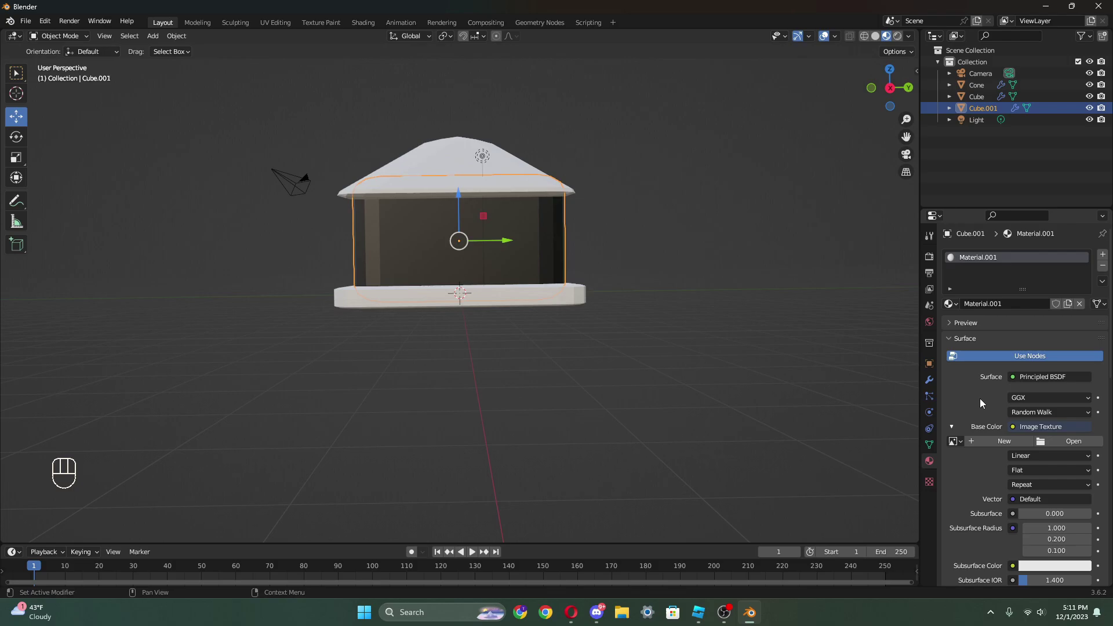
click(955, 442)
click(968, 459)
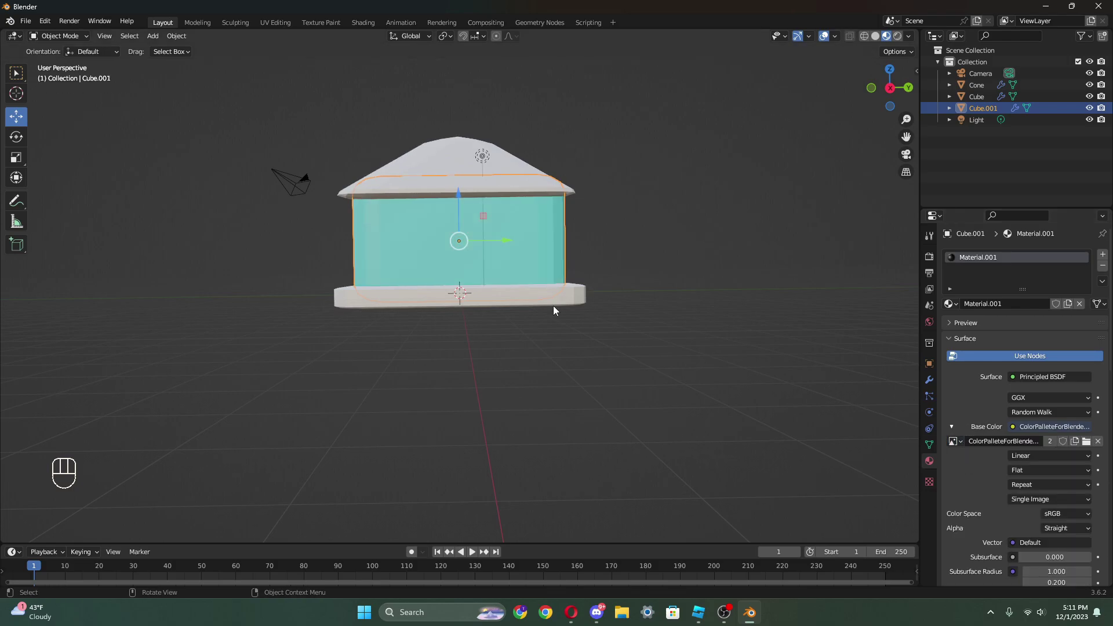
middle_drag(553, 305, 593, 312)
middle_drag(464, 236, 556, 203)
click(533, 156)
click(606, 288)
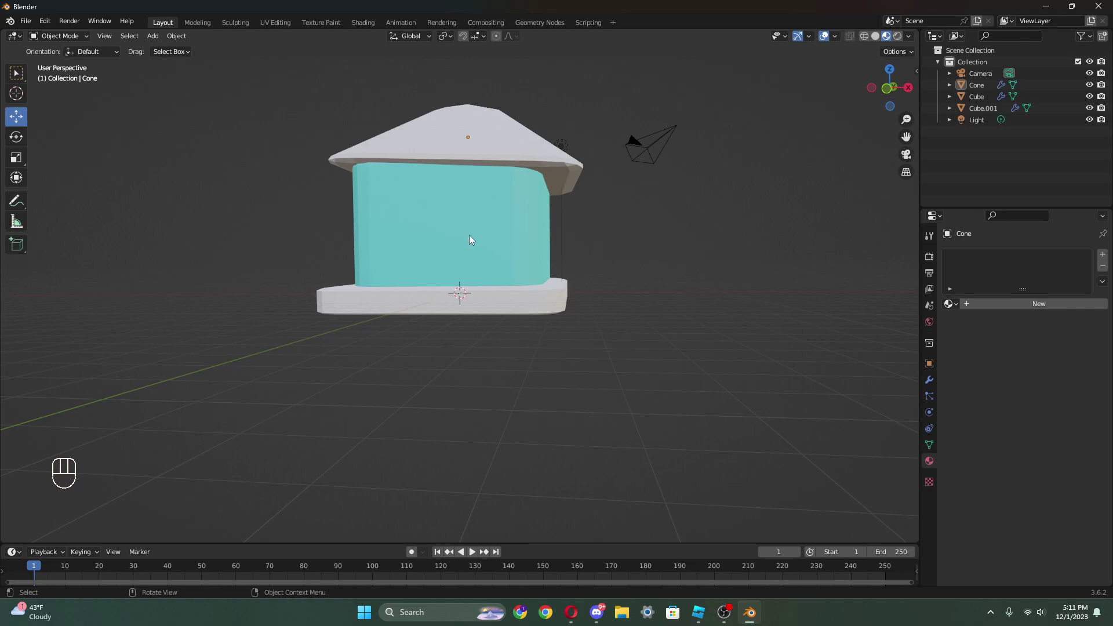
- Select the roof, scale all its UVs to zero and place them on the palette's brown swatch
middle_drag(468, 234, 359, 150)
click(426, 119)
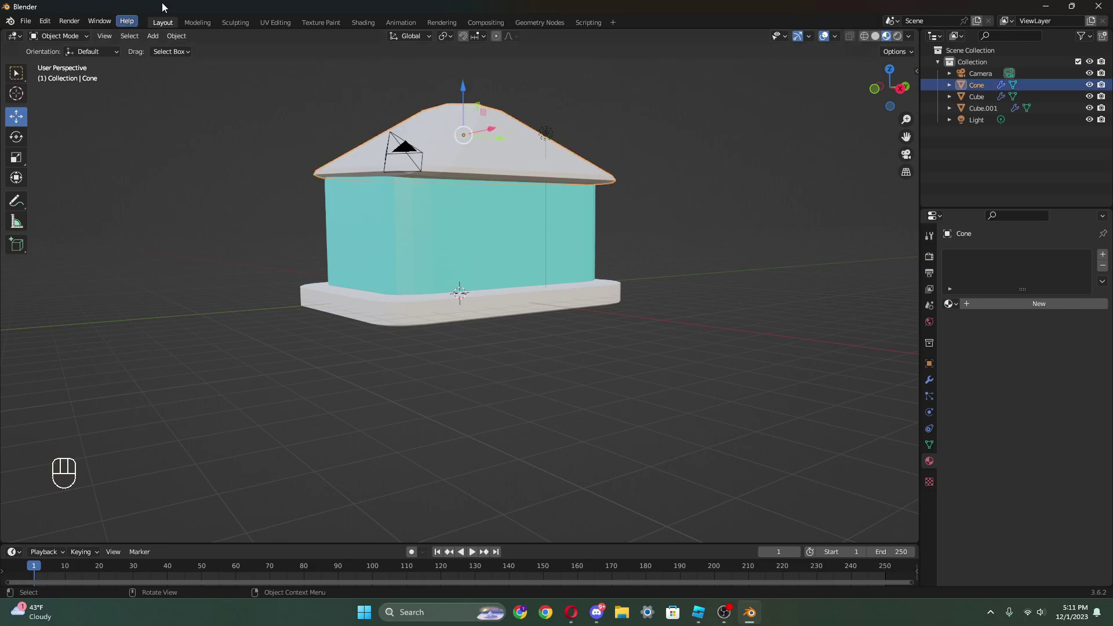
click(276, 23)
scroll(292, 302, down, 1)
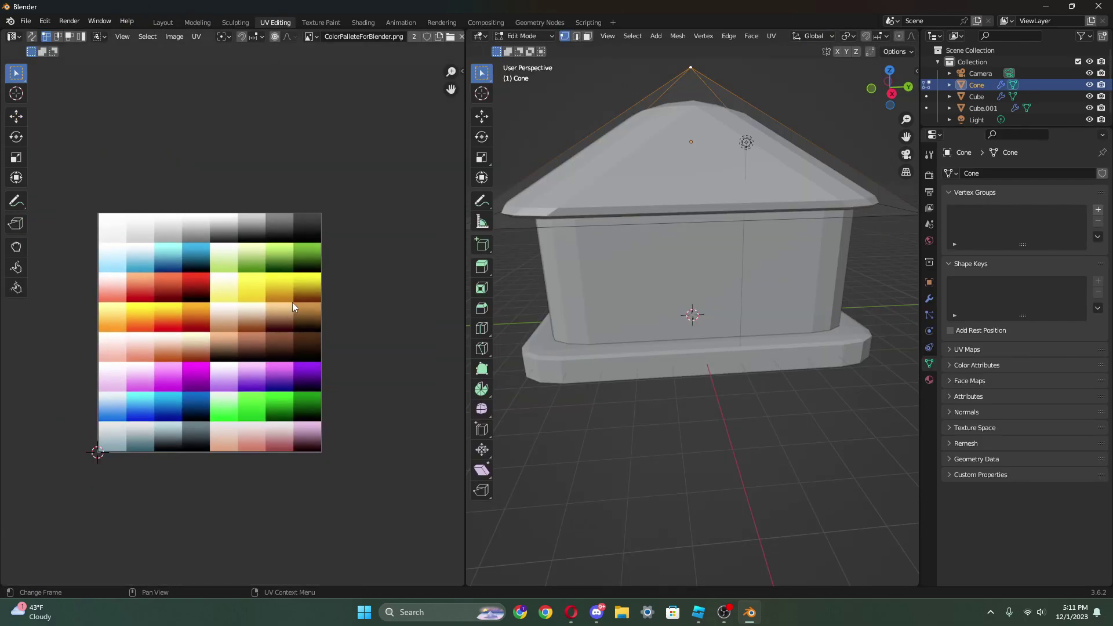
key(a)
key(s)
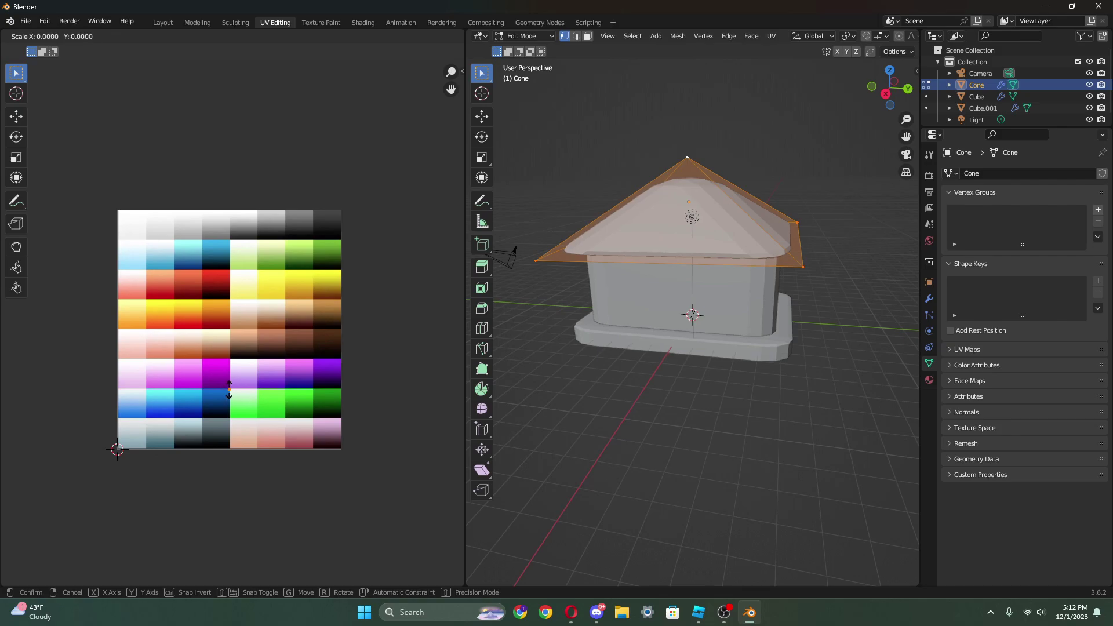
click(229, 389)
key(g)
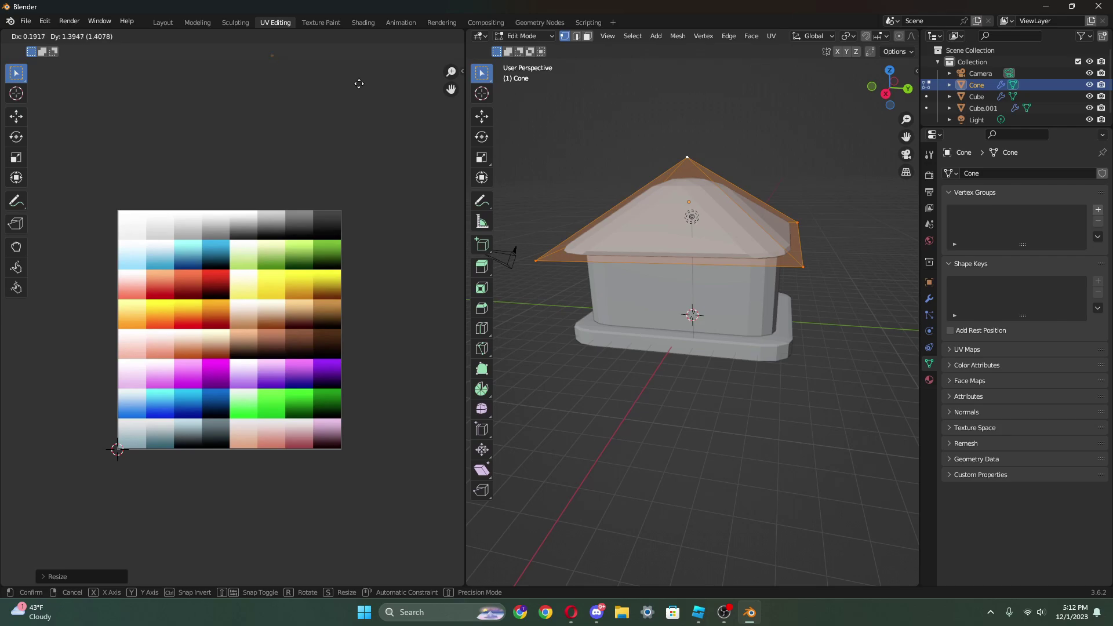
click(406, 344)
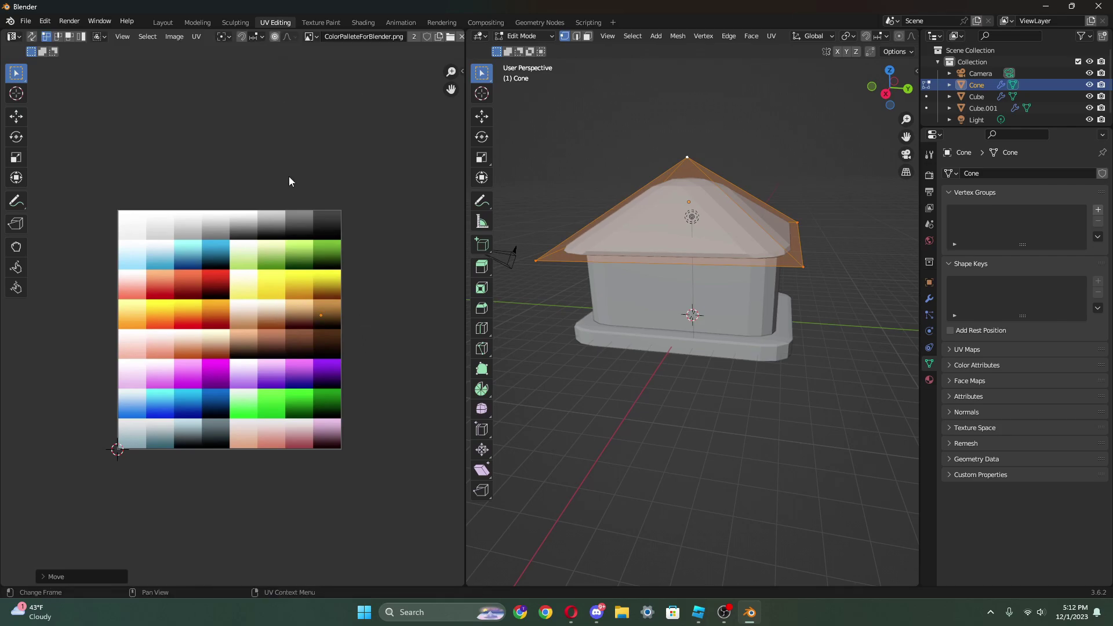
- Create a new material for the roof with ColorPalleteForBlender.png as the Base Color image texture
click(162, 21)
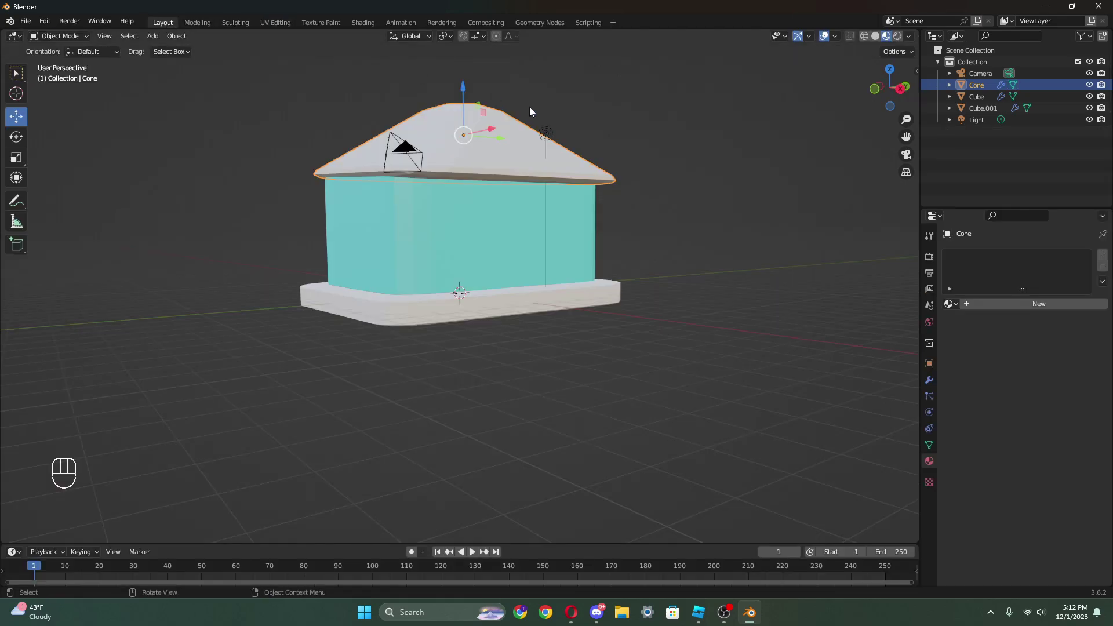
click(968, 302)
click(1012, 426)
click(800, 327)
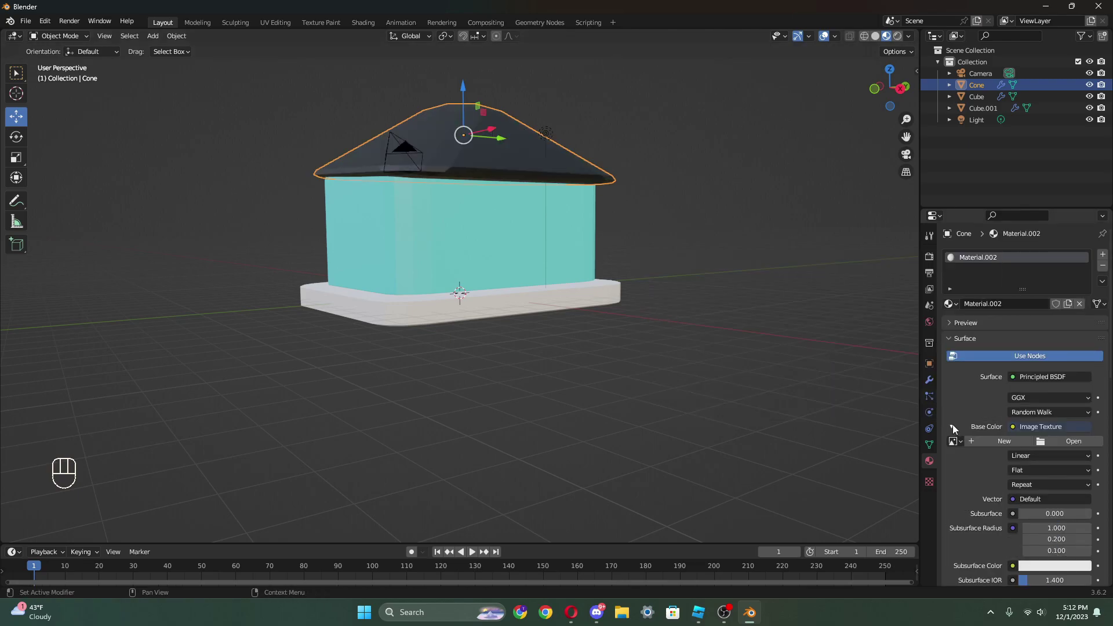
click(953, 440)
click(962, 458)
click(569, 301)
click(637, 308)
middle_drag(637, 307, 597, 325)
click(281, 25)
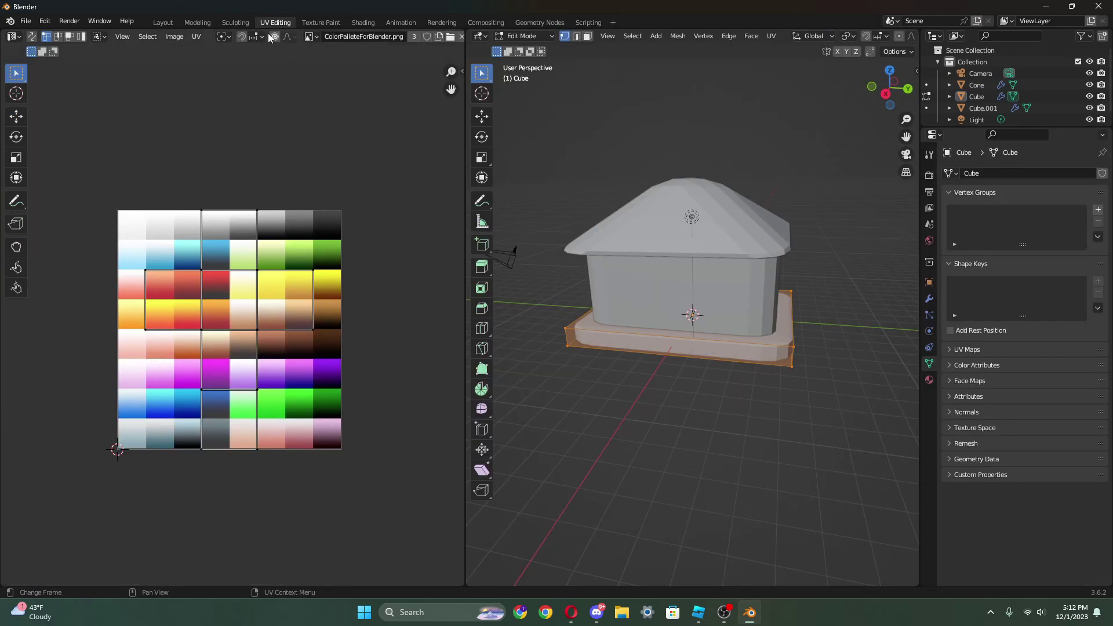
click(163, 22)
- Select the roof and move its UVs to the golden-orange swatch of the palette, checking the color in the Layout workspace
click(456, 168)
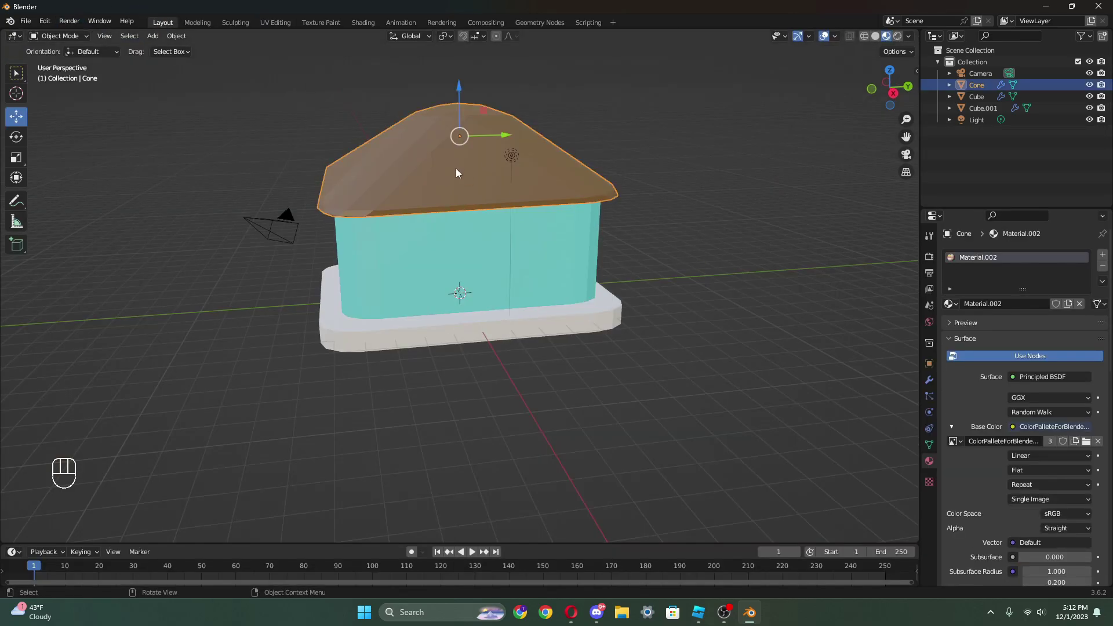
click(271, 23)
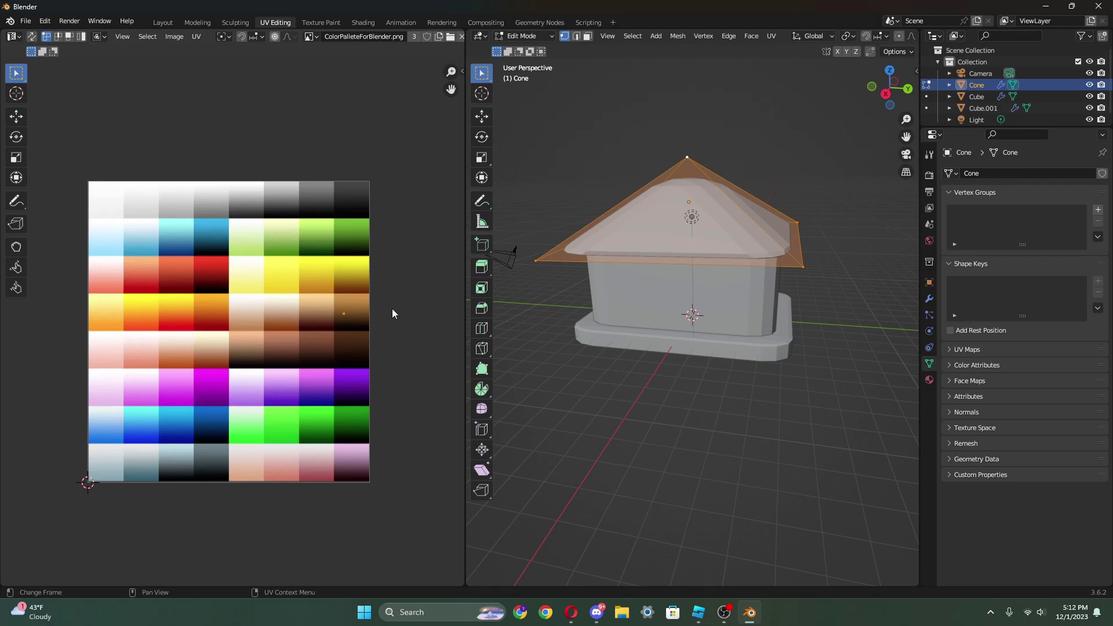
key(g)
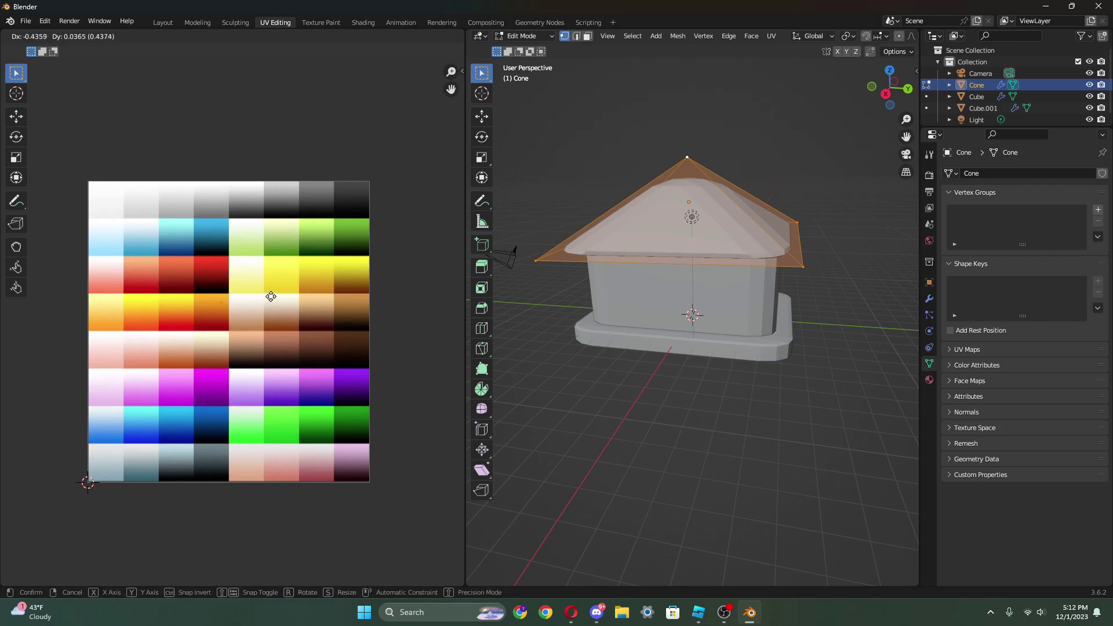
click(251, 193)
click(162, 22)
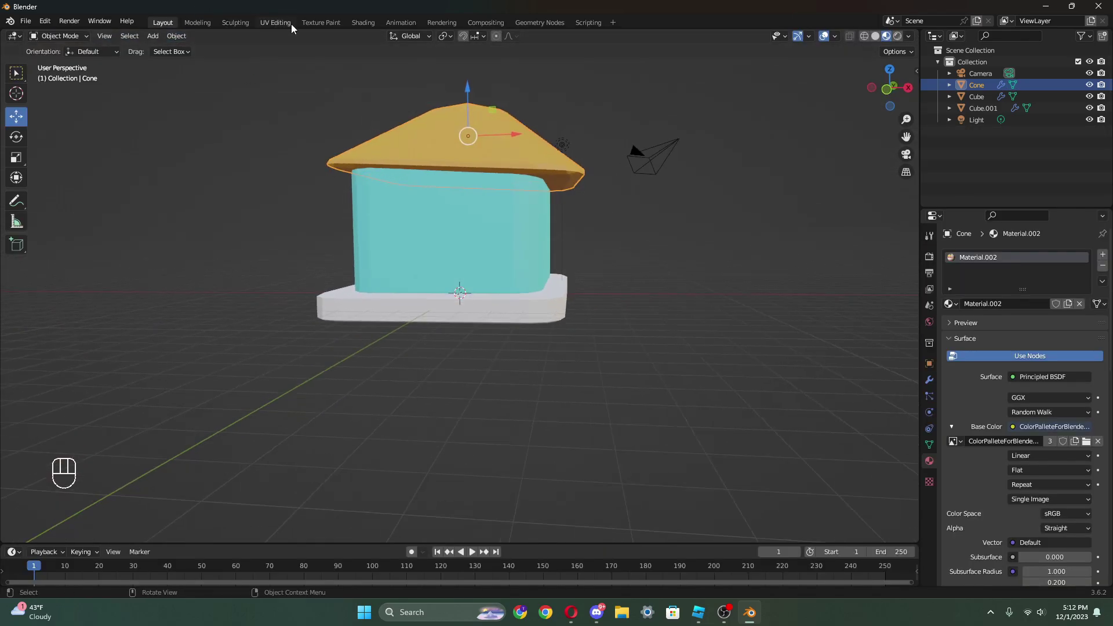
- Try a darker orange on the roof by moving its UVs lower on the palette's orange swatches
click(275, 23)
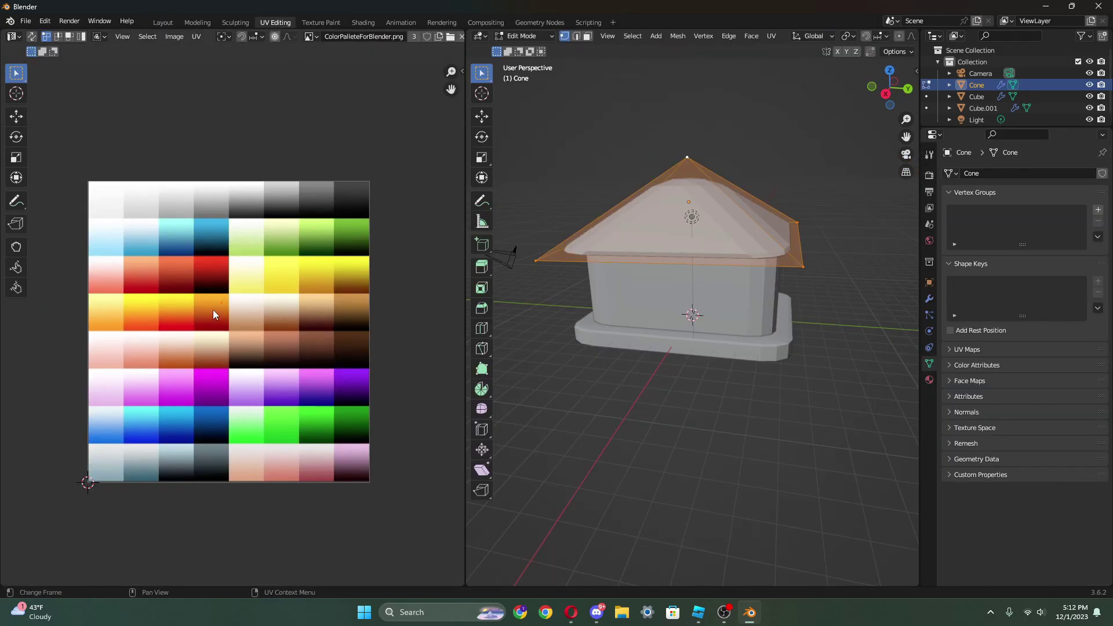
scroll(215, 313, up, 5)
key(g)
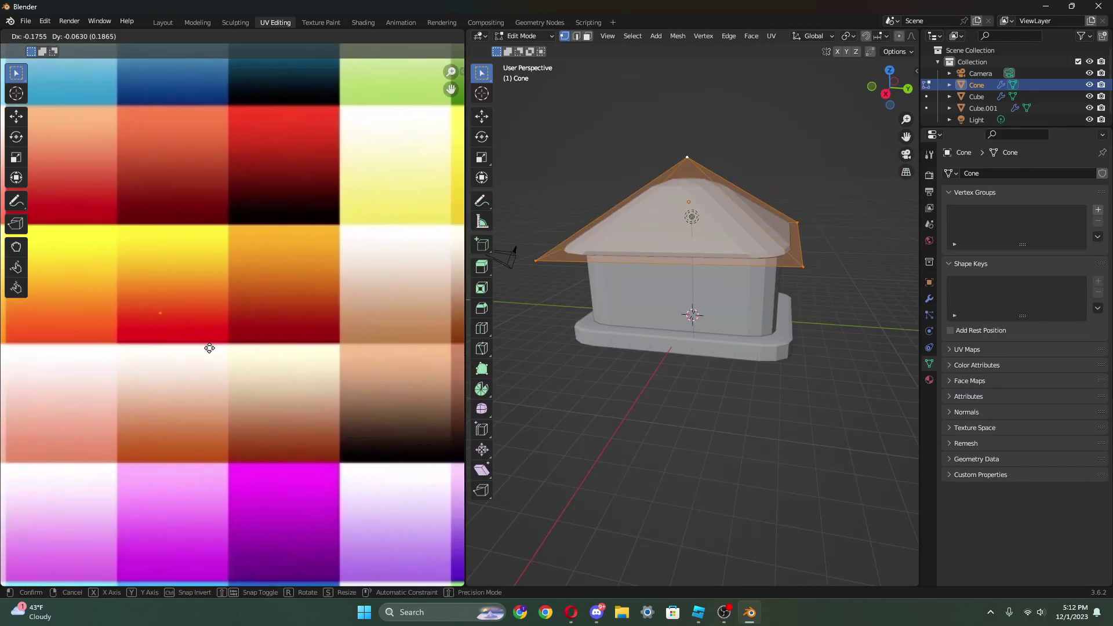
click(209, 348)
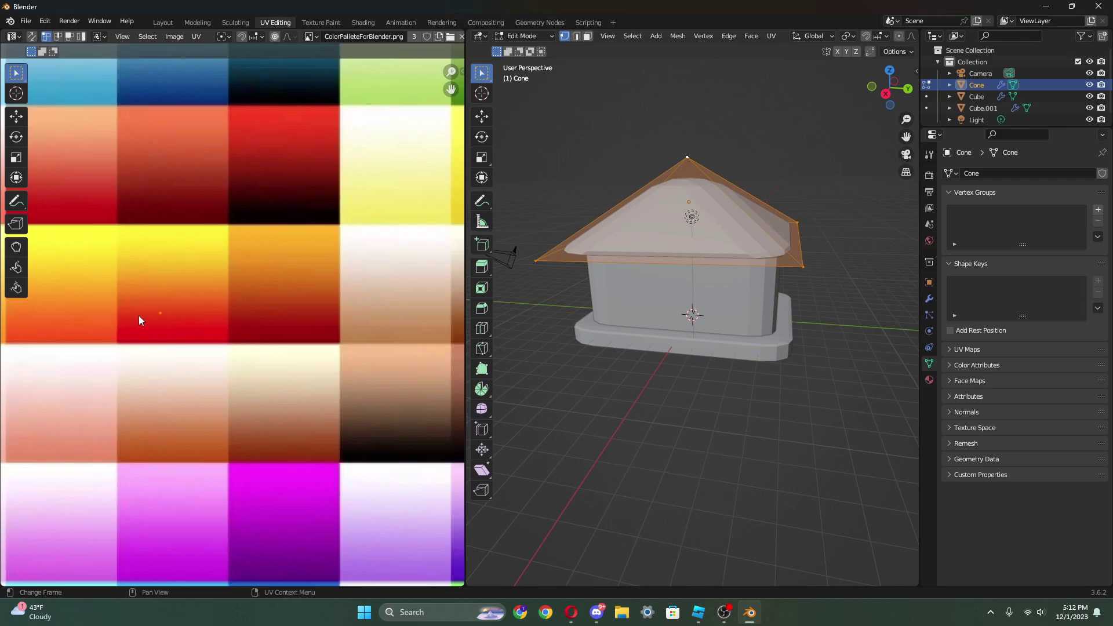
key(g)
click(236, 313)
click(165, 22)
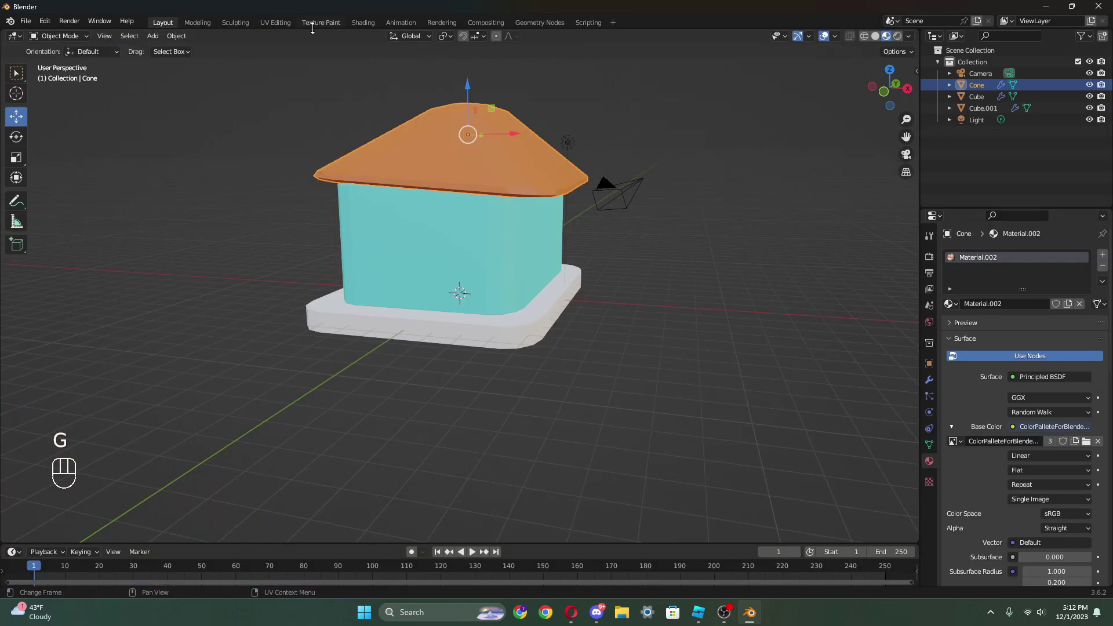
- Move the roof's UVs to the light upper edge of the golden-orange swatch and view the roof in the Layout workspace
click(276, 23)
scroll(365, 324, down, 5)
key(g)
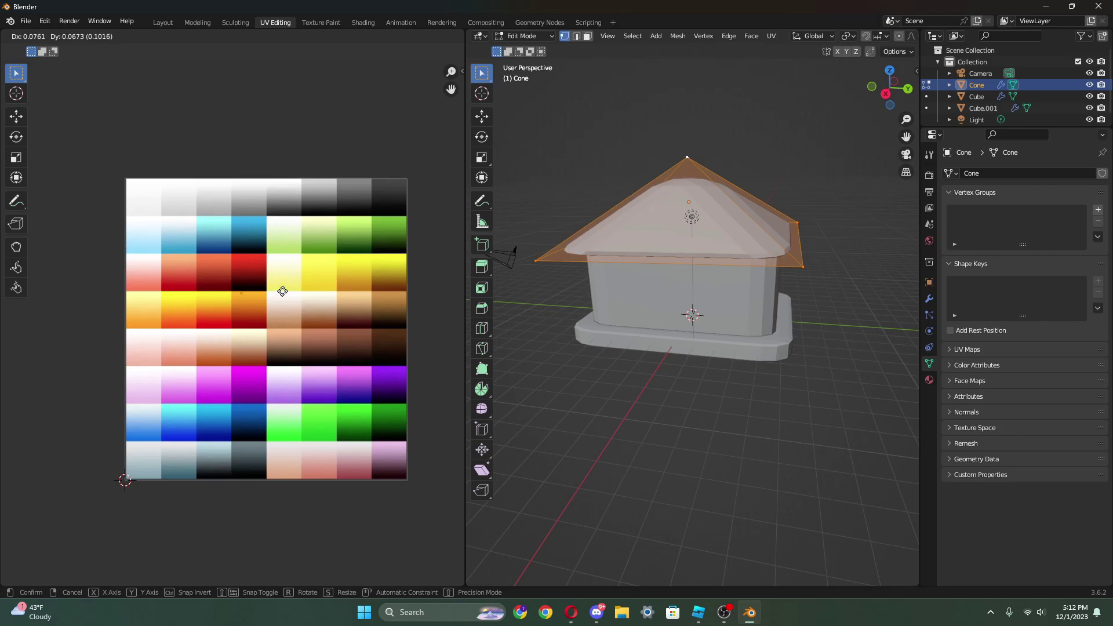
click(278, 293)
click(162, 23)
middle_drag(481, 339, 502, 306)
- Undo the last two changes, compare the roof's UV position with the palette, and return to the Layout workspace
click(275, 22)
click(163, 23)
key(ctrl+z)
key(ctrl+z)
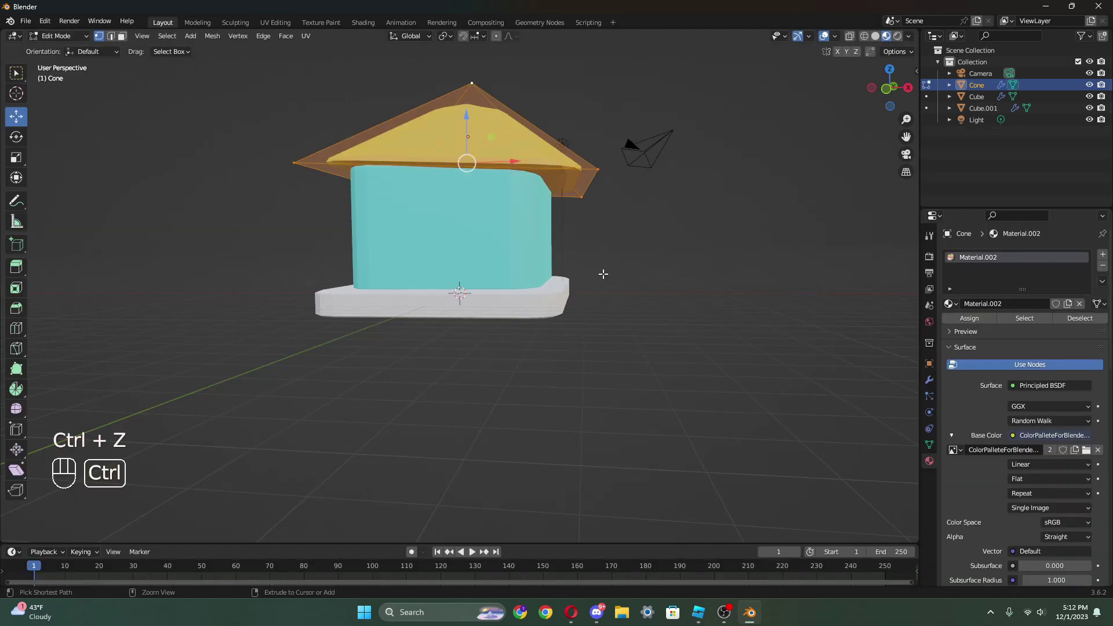
click(278, 23)
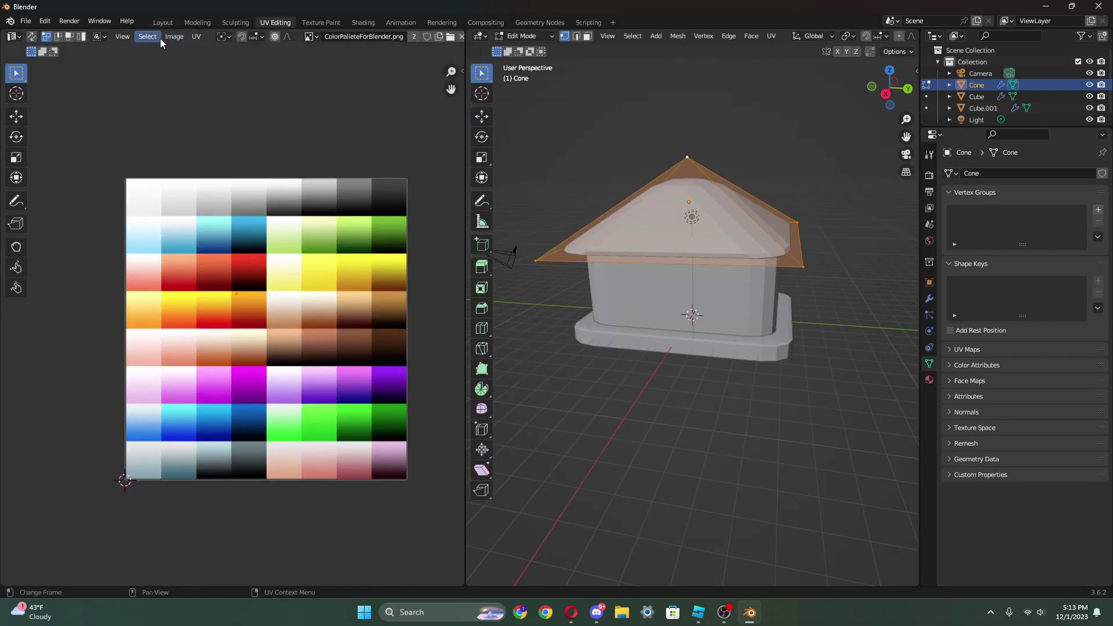
click(99, 21)
click(163, 23)
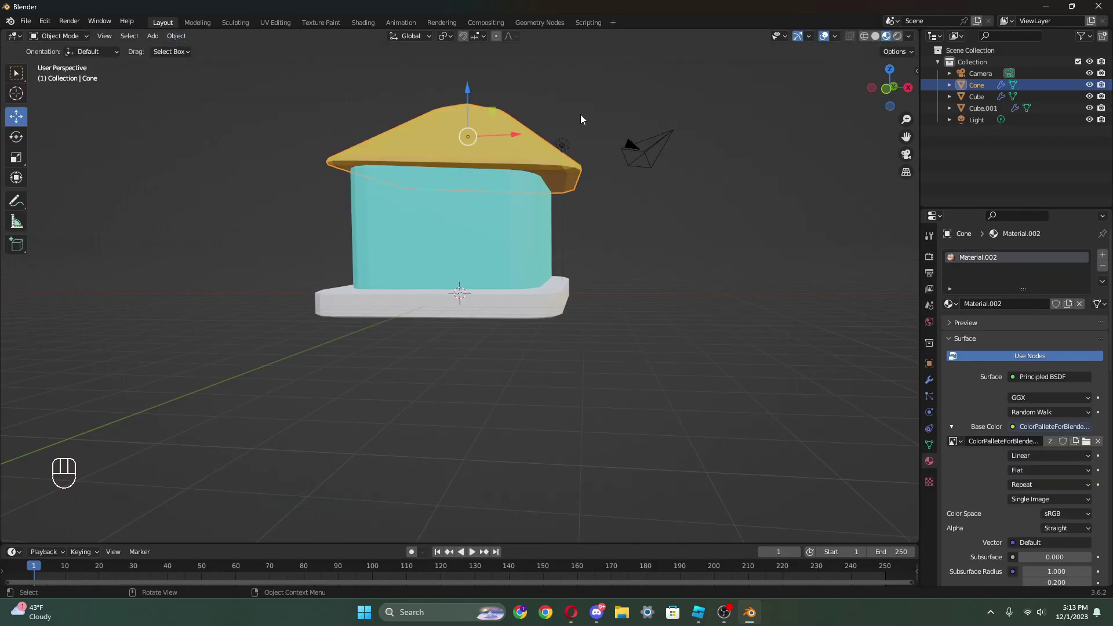
- Clear the palette image from the roof's material, unlink the material from the roof, and deselect the roof
click(1097, 441)
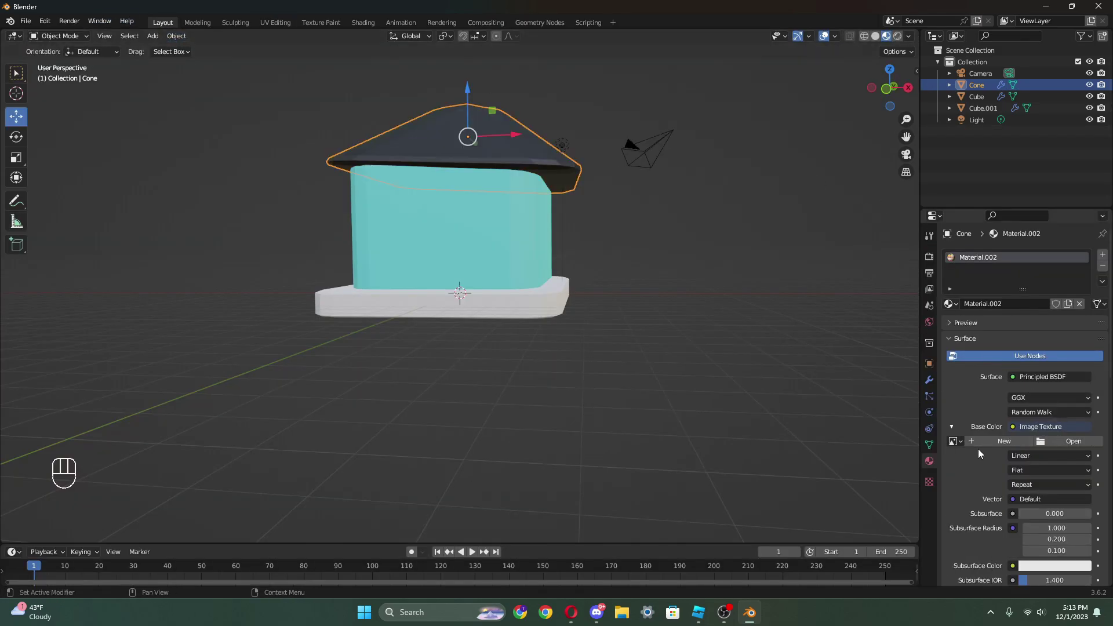
click(1080, 304)
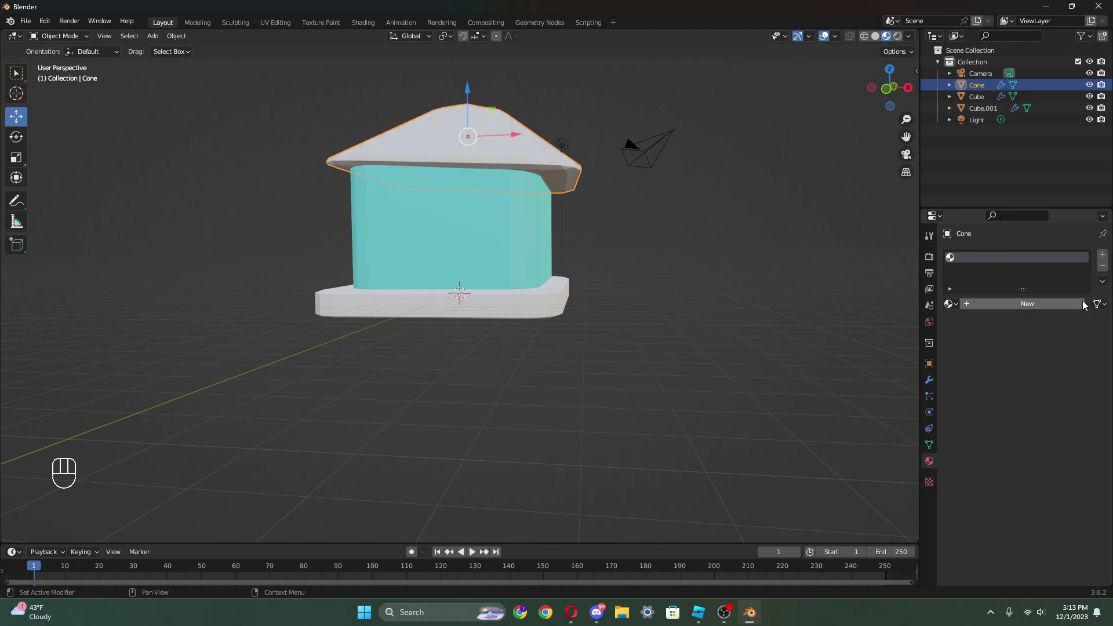
click(595, 204)
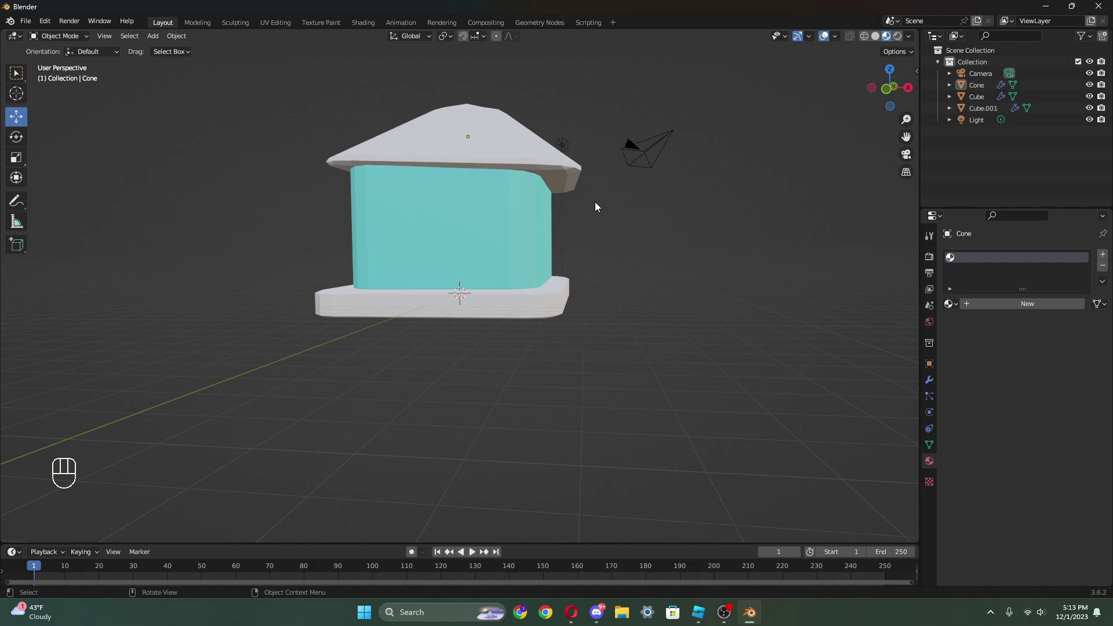
click(30, 22)
click(503, 262)
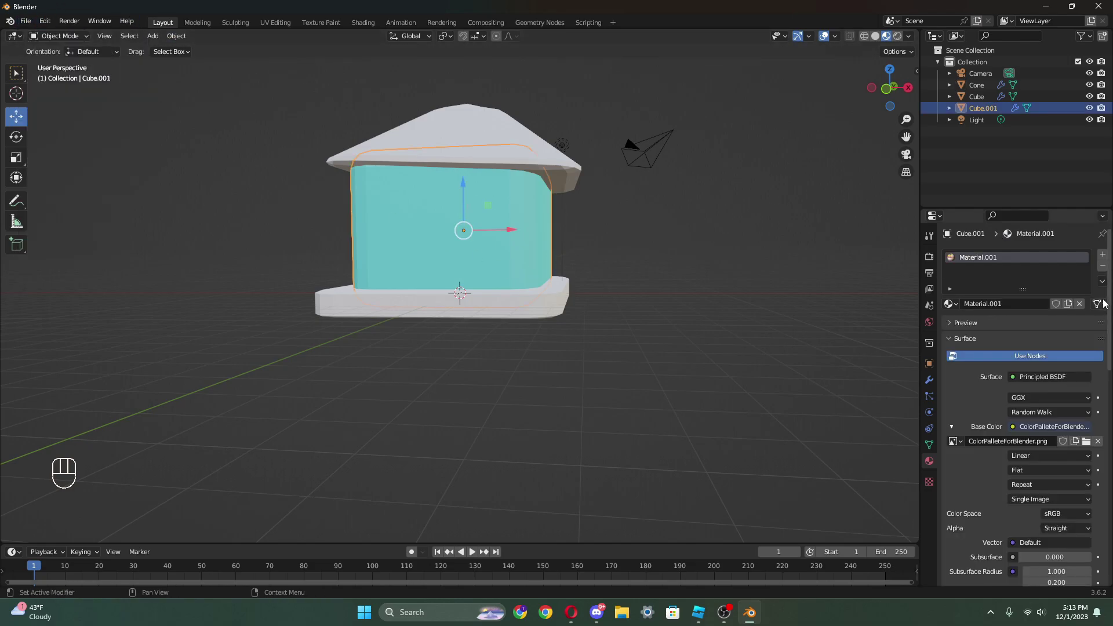
click(278, 100)
- Export the building in FBX format as Shop.fbx into the SImulatorParts folder on USB Drive (E:)
click(25, 21)
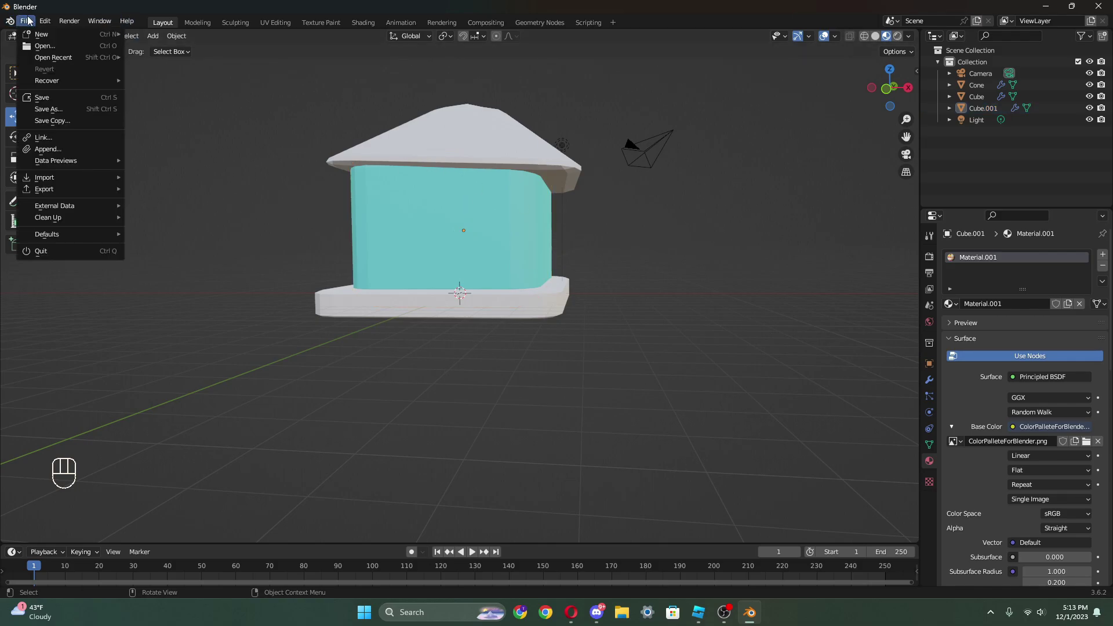
mouse_move(67, 187)
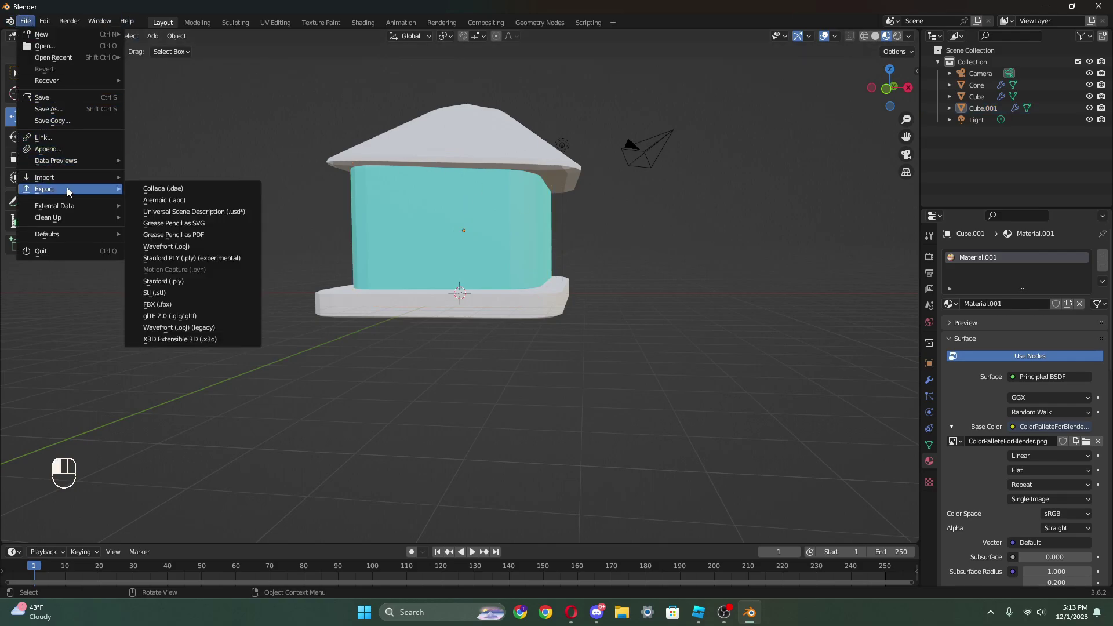
click(174, 303)
click(439, 469)
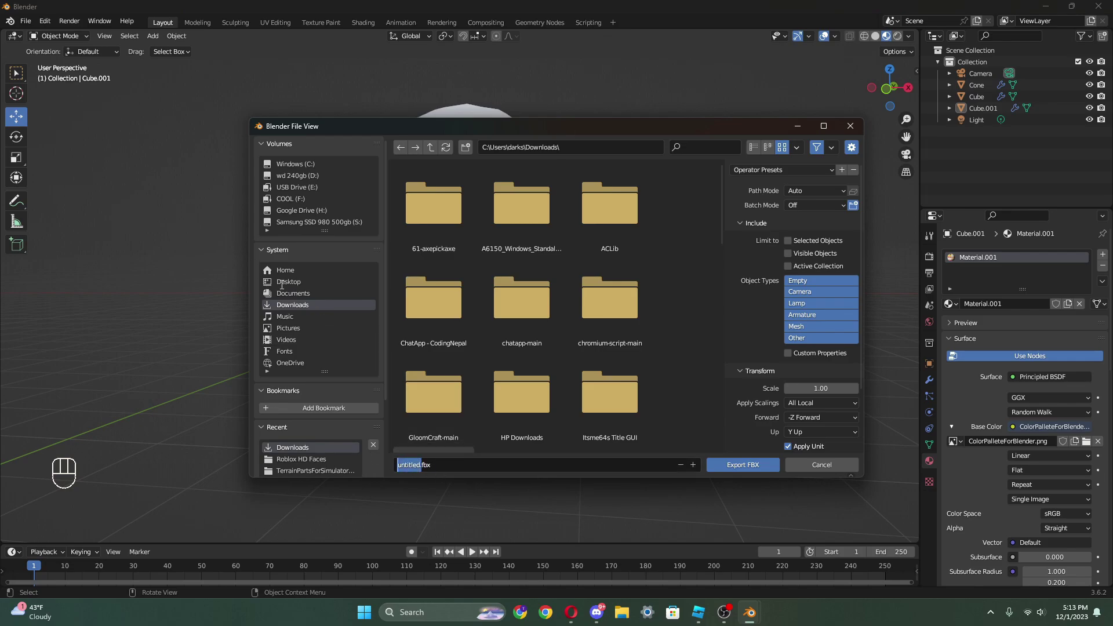
click(309, 187)
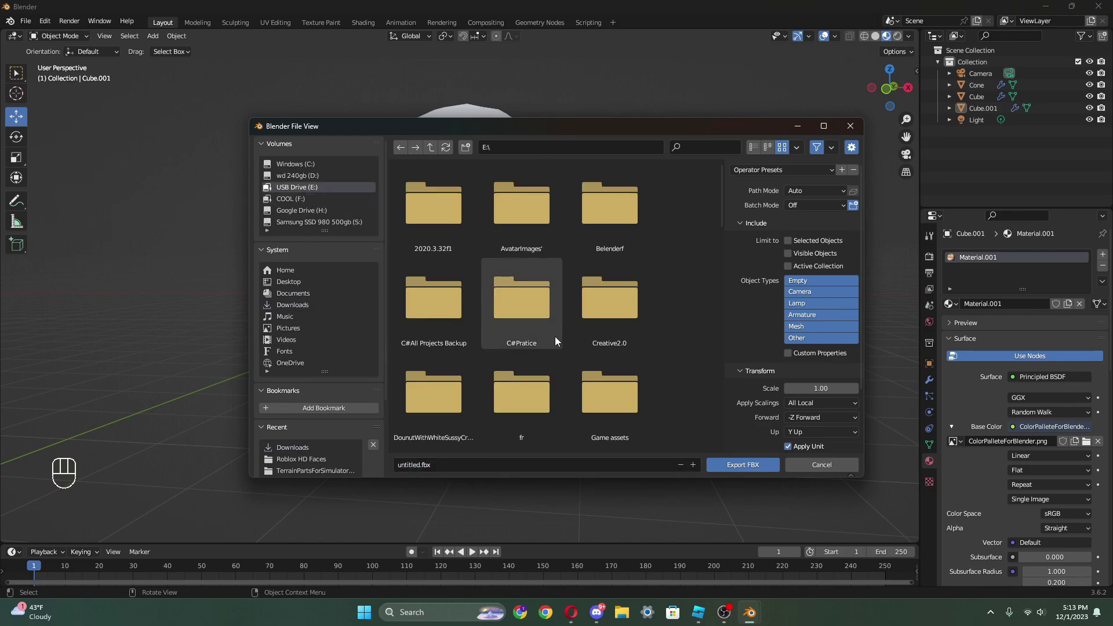
scroll(555, 336, down, 10)
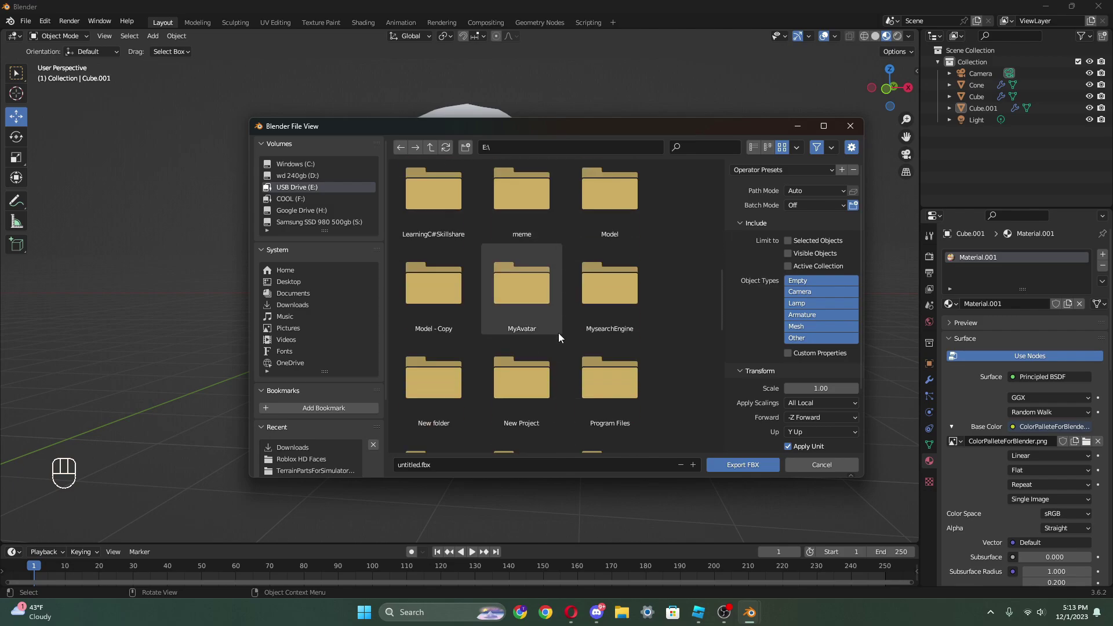
scroll(558, 336, down, 12)
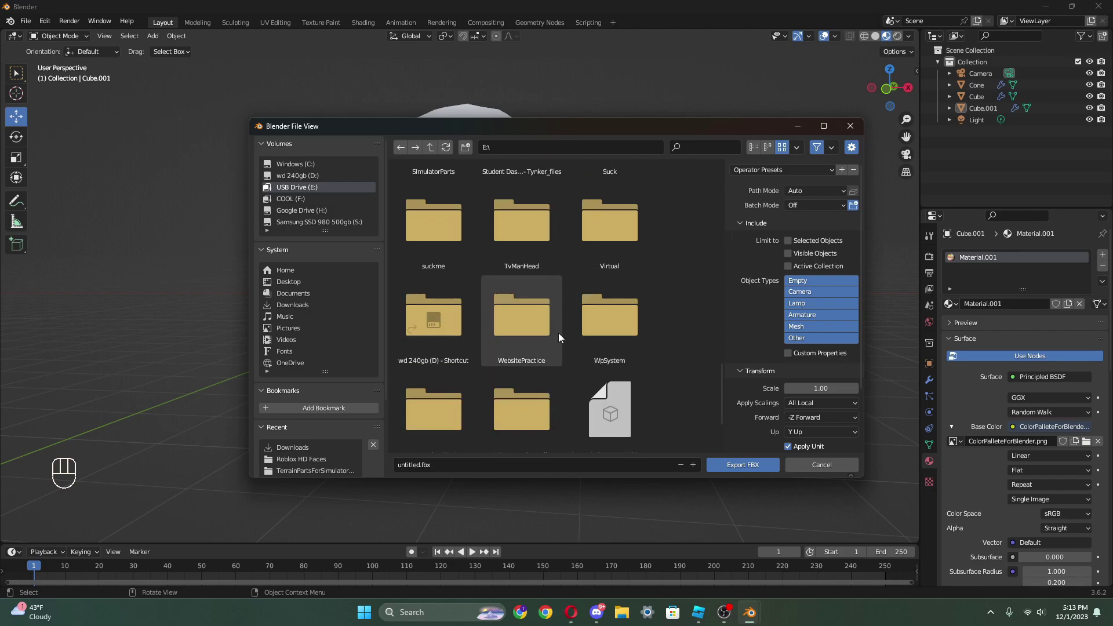
scroll(558, 333, up, 2)
double_click(426, 208)
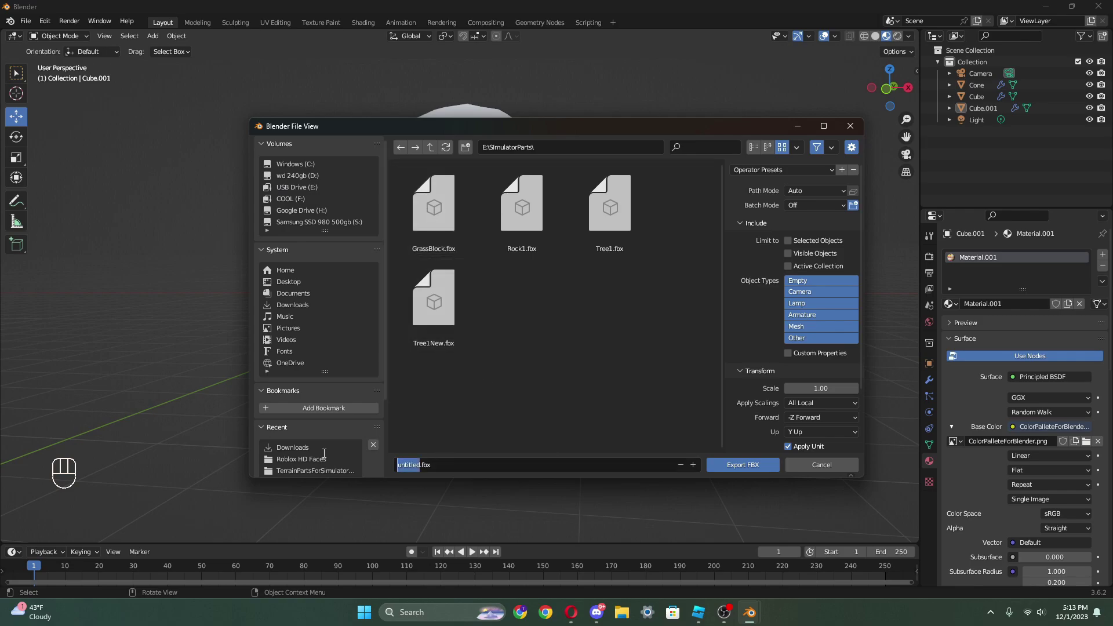
text(Shop)
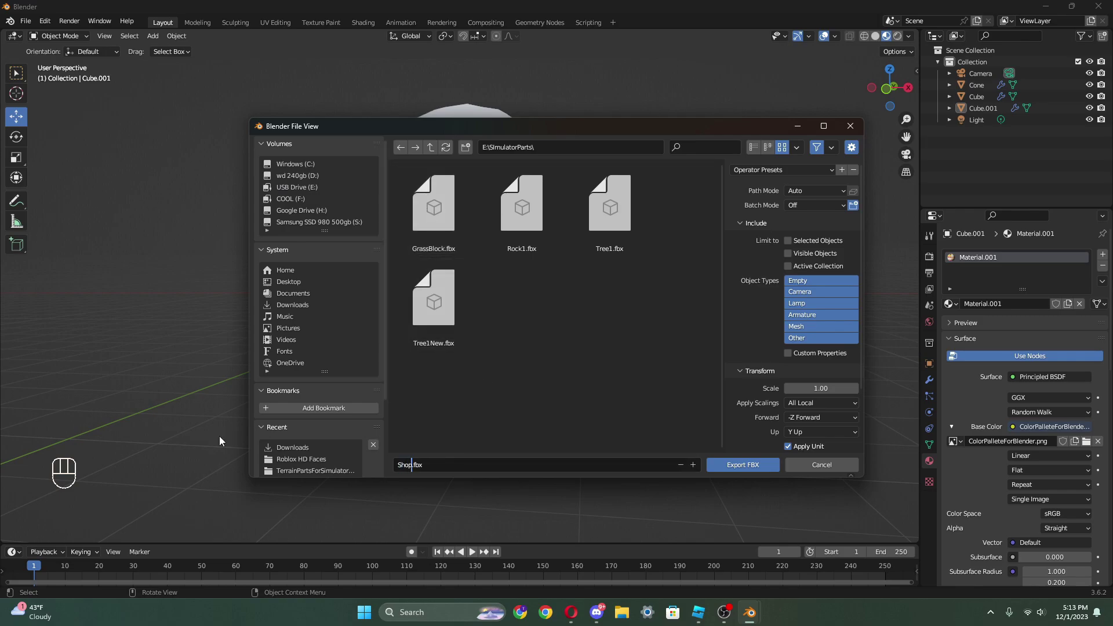
click(742, 465)
- Switch to Roblox Studio and open the Meshes folder in the Asset Manager
mouse_move(732, 609)
click(698, 612)
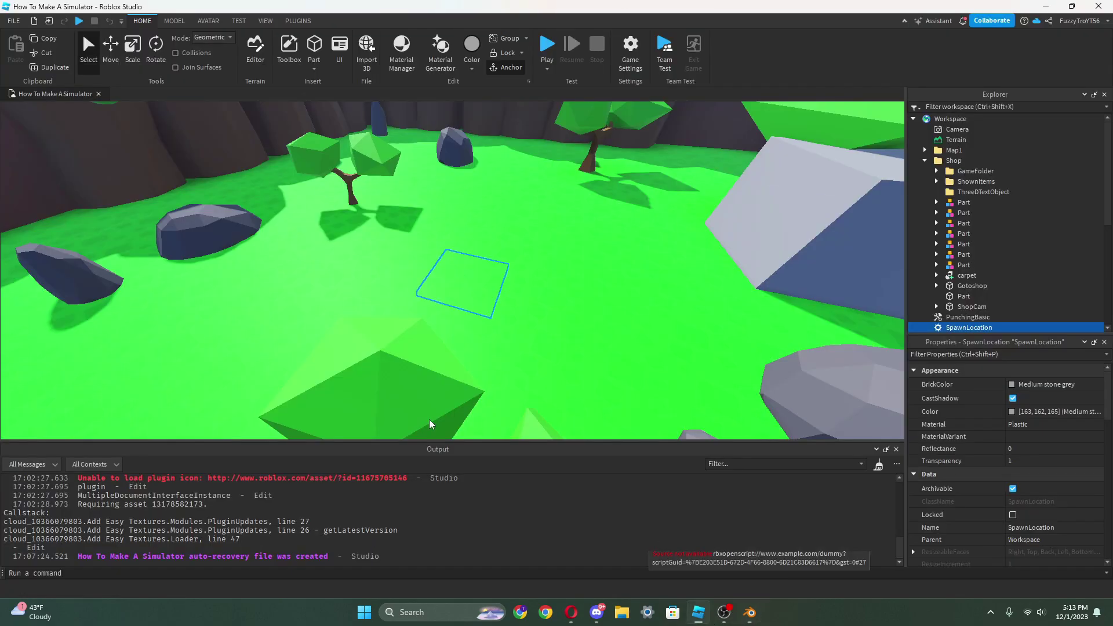
click(264, 20)
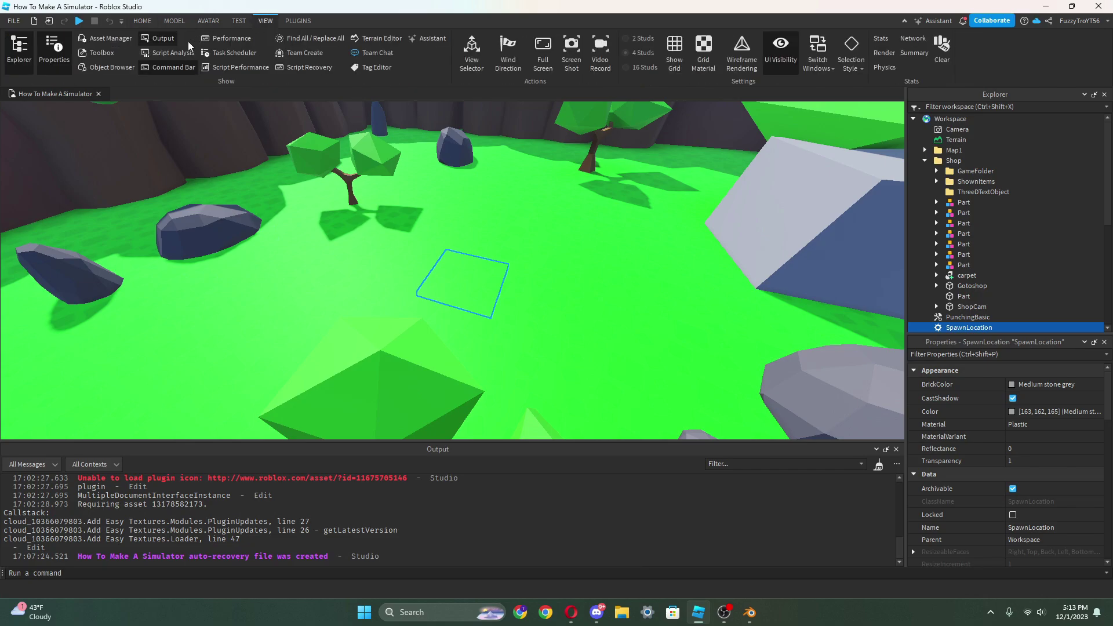
click(128, 40)
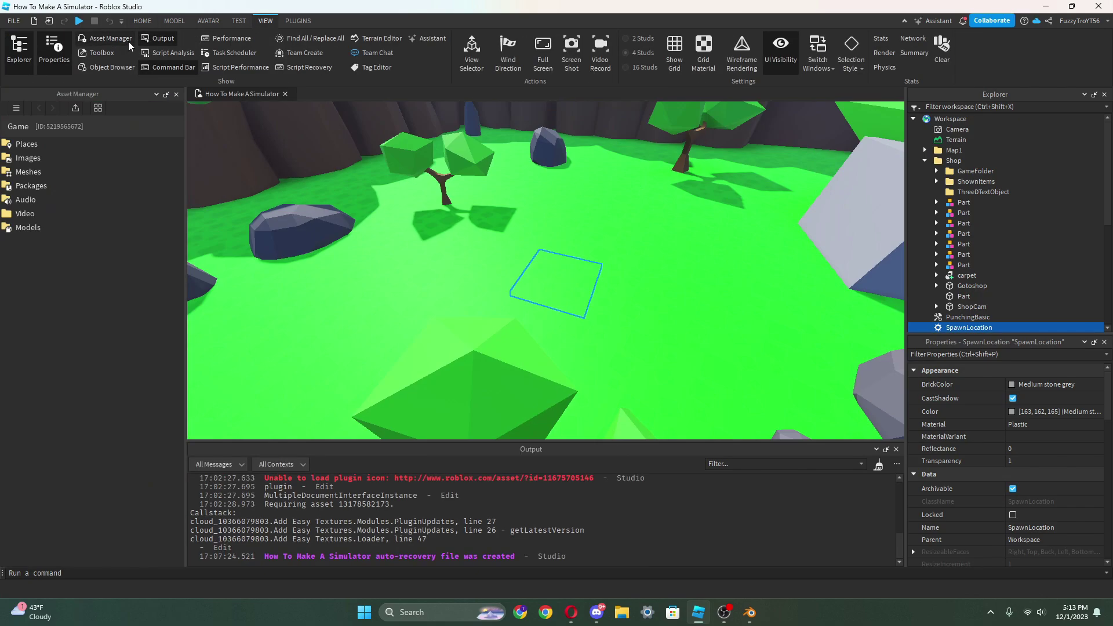
click(36, 171)
- Bulk import meshes and choose Shop.fbx from the SImulatorParts folder on USB Drive (E:)
click(74, 107)
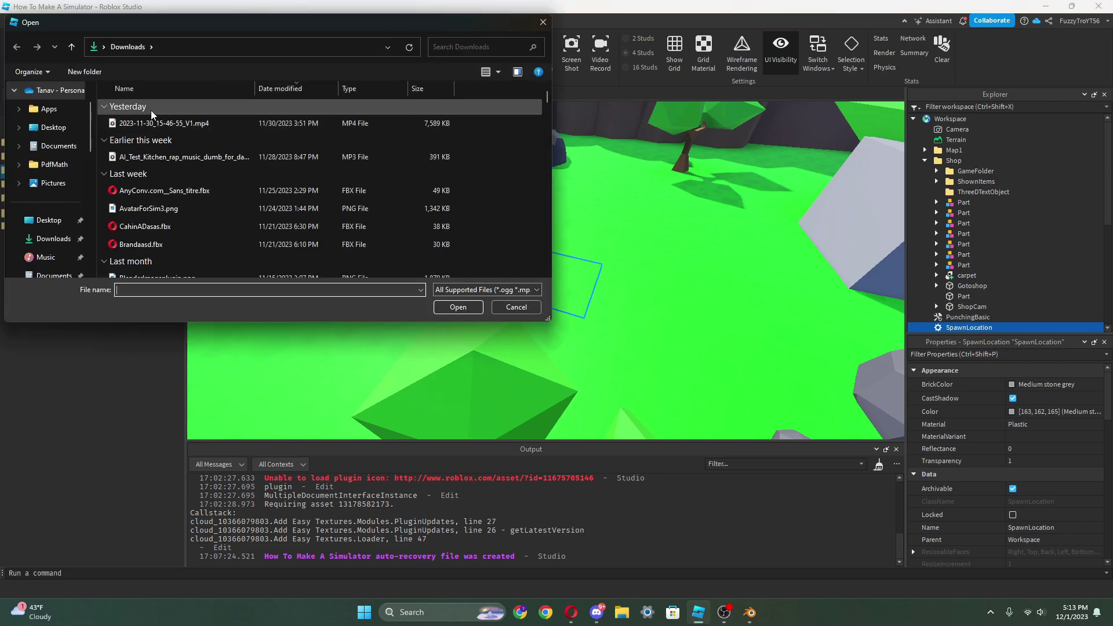
scroll(51, 194, down, 5)
scroll(58, 180, up, 8)
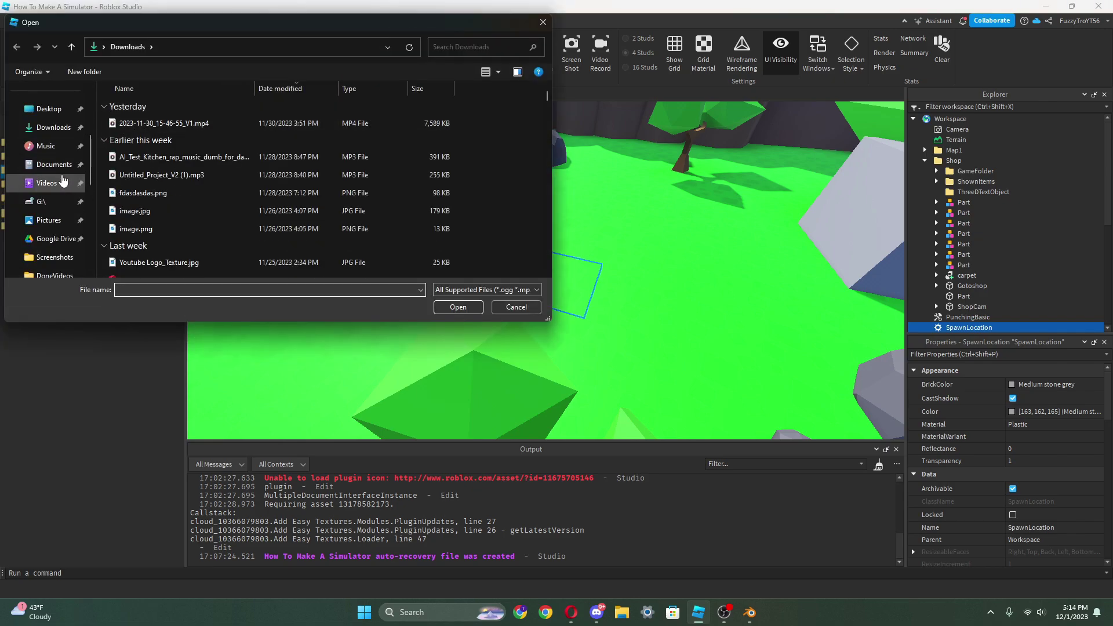
scroll(65, 168, down, 5)
click(58, 202)
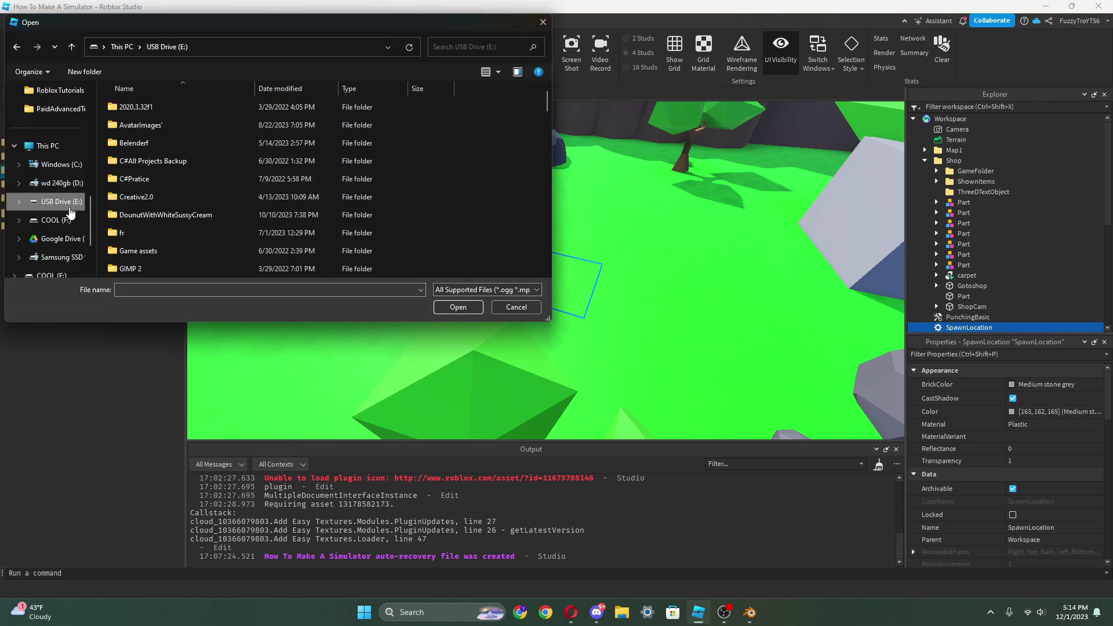
scroll(133, 191, down, 6)
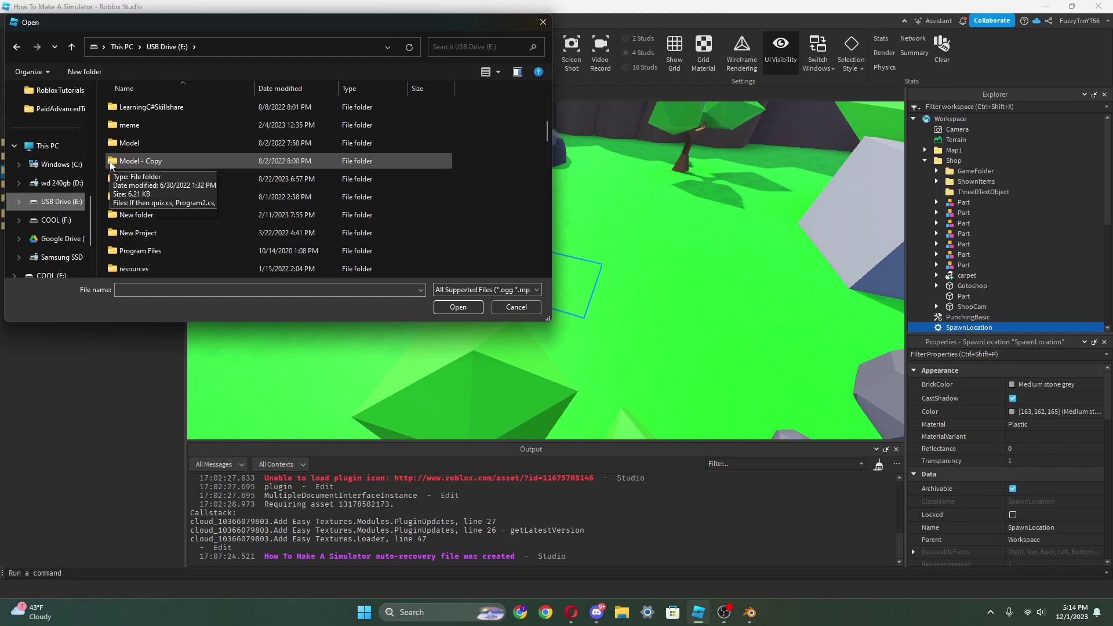
scroll(175, 220, down, 6)
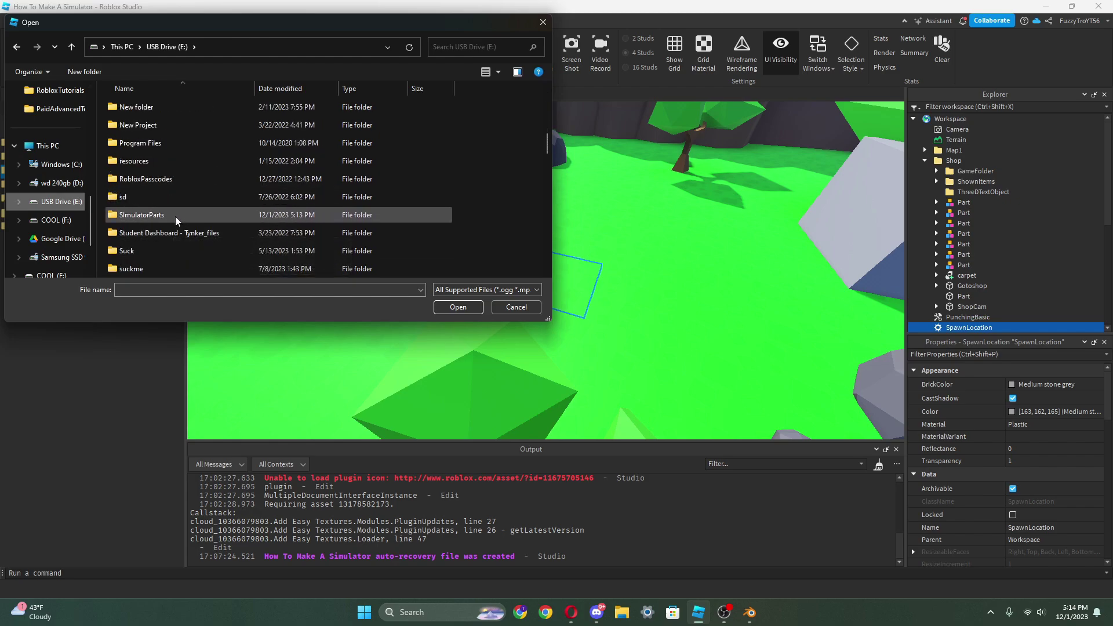
scroll(190, 235, up, 6)
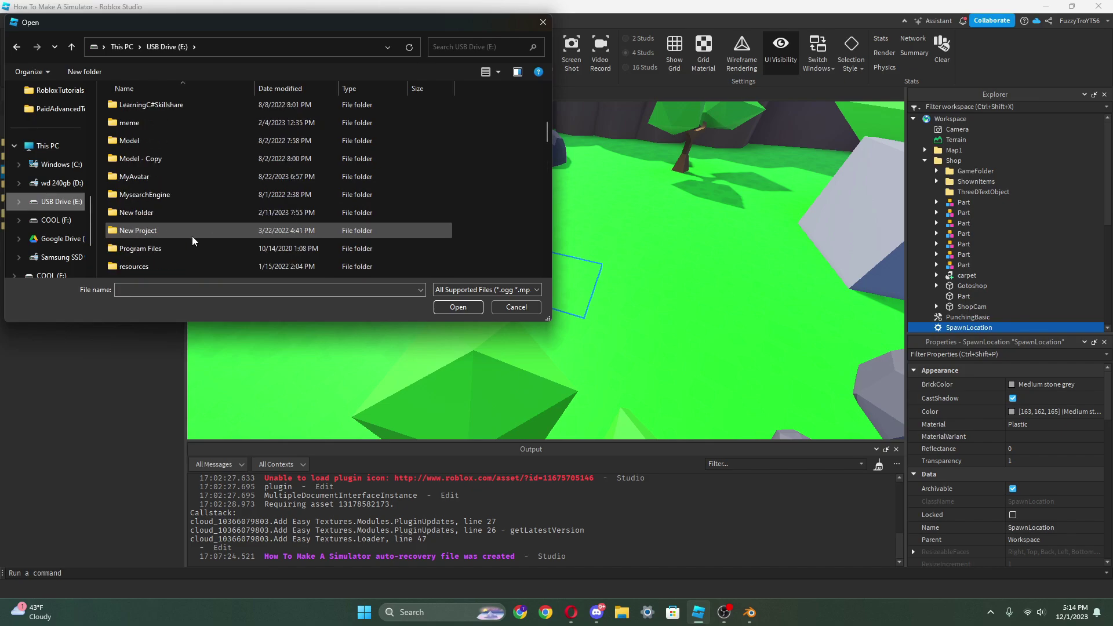
double_click(179, 165)
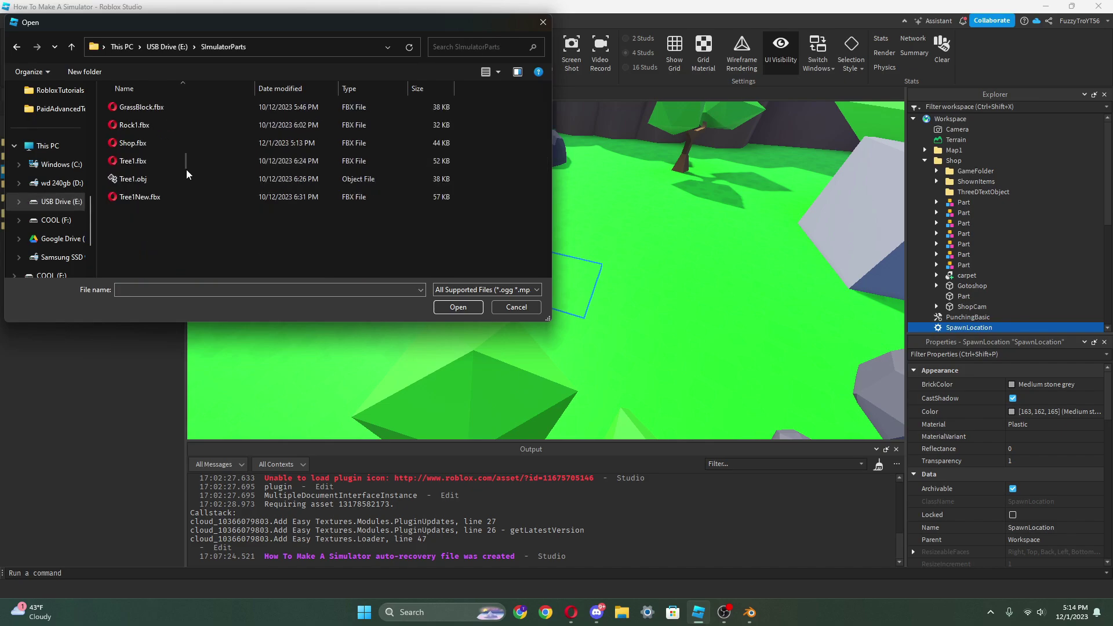
click(190, 143)
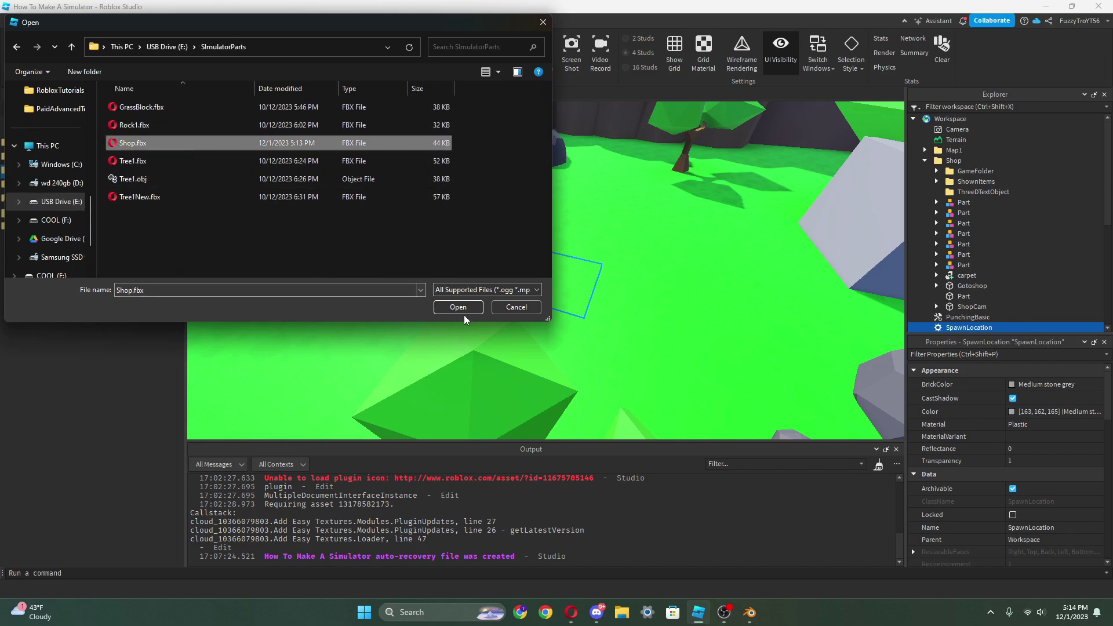
click(461, 307)
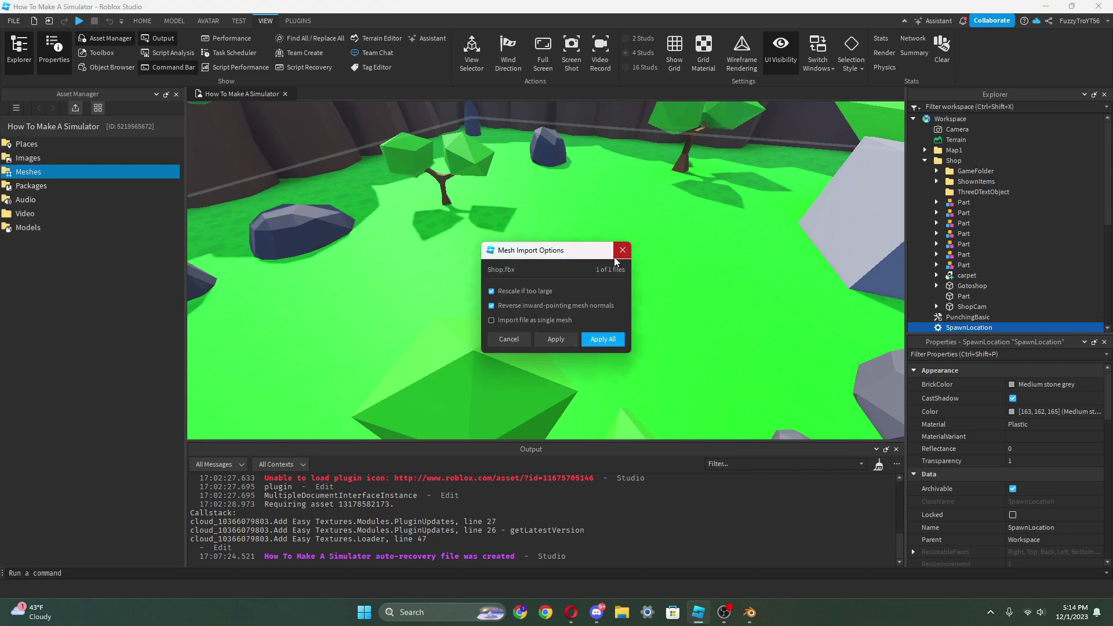
- Import Shop.fbx as separate meshes with rescaling and reversed inward-pointing normals enabled, and close the import list
click(558, 322)
click(534, 321)
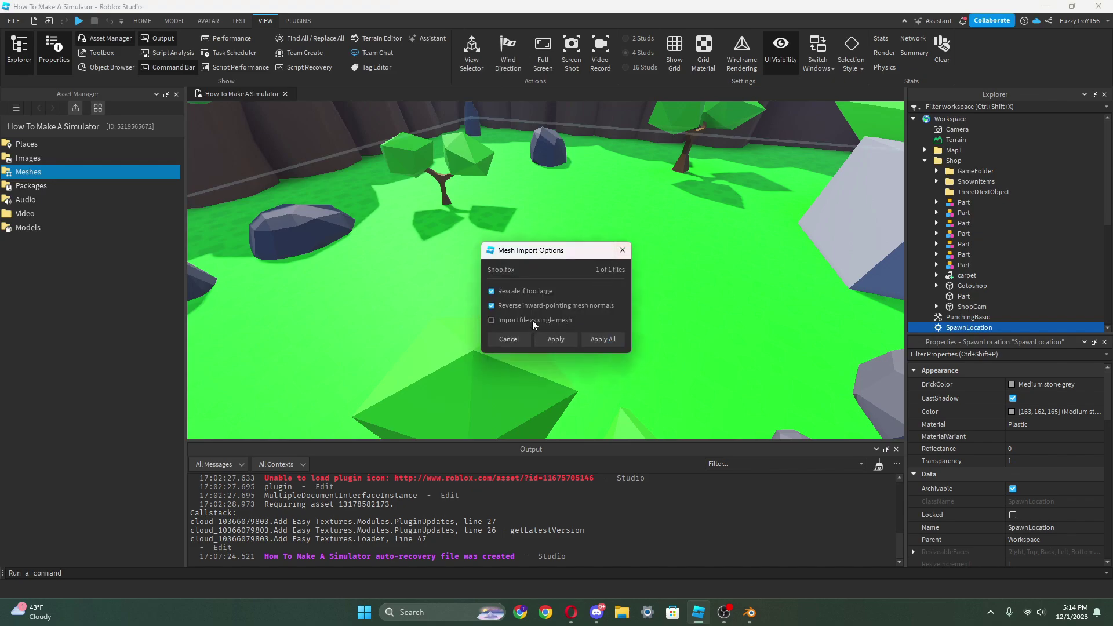
click(574, 334)
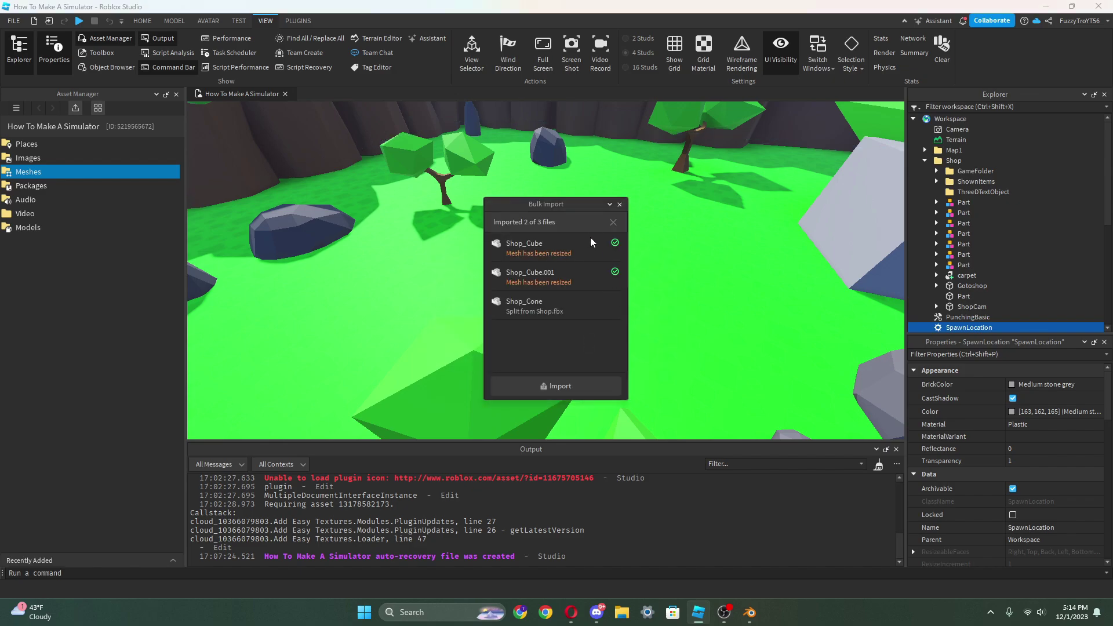
click(619, 204)
- Place the Shop_Cube base mesh on the open grass of the map
drag(45, 162, 603, 198)
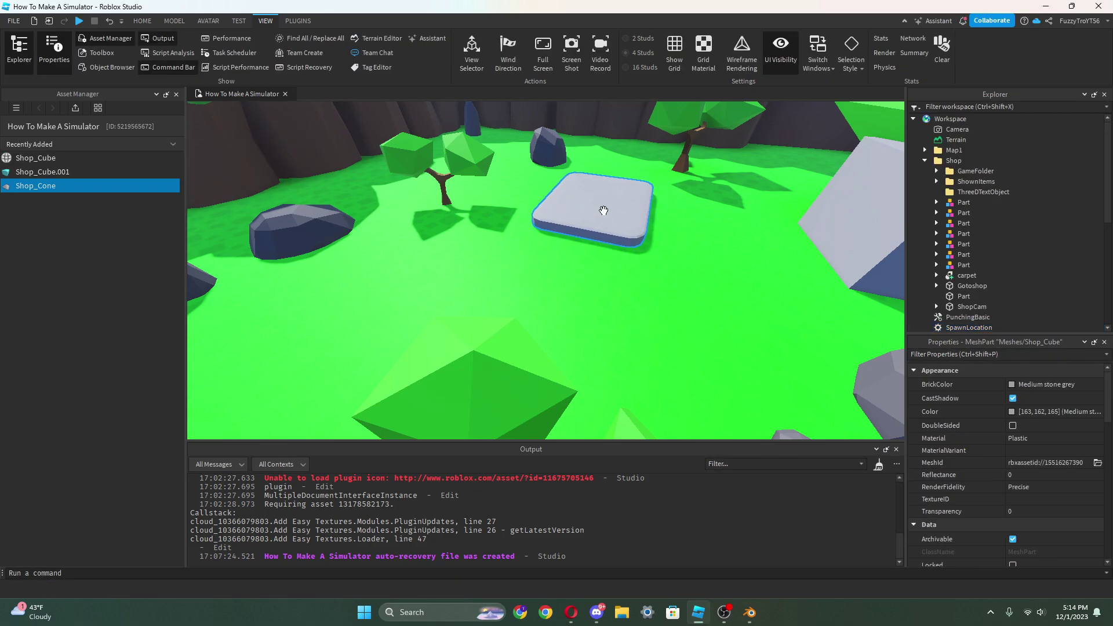
right_drag(603, 209, 536, 214)
scroll(532, 263, up, 3)
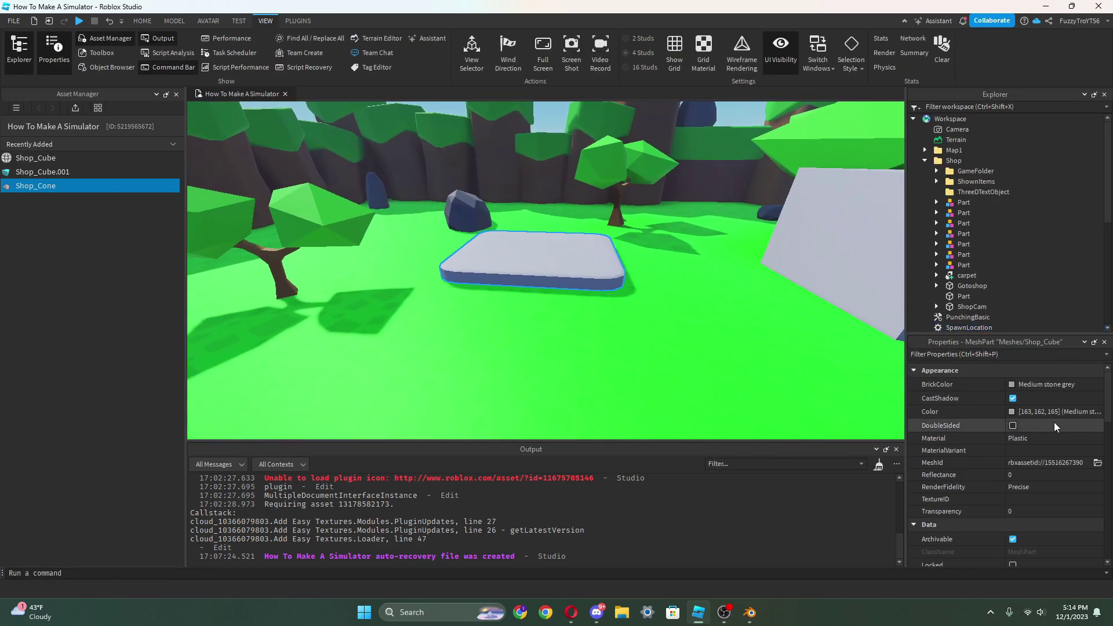
click(1015, 412)
drag(656, 249, 630, 226)
drag(621, 189, 828, 258)
drag(837, 296, 815, 278)
click(906, 251)
- Place the Shop_Cube.001 wall mesh on top of the shop base
scroll(571, 227, up, 3)
drag(35, 172, 530, 264)
click(1011, 412)
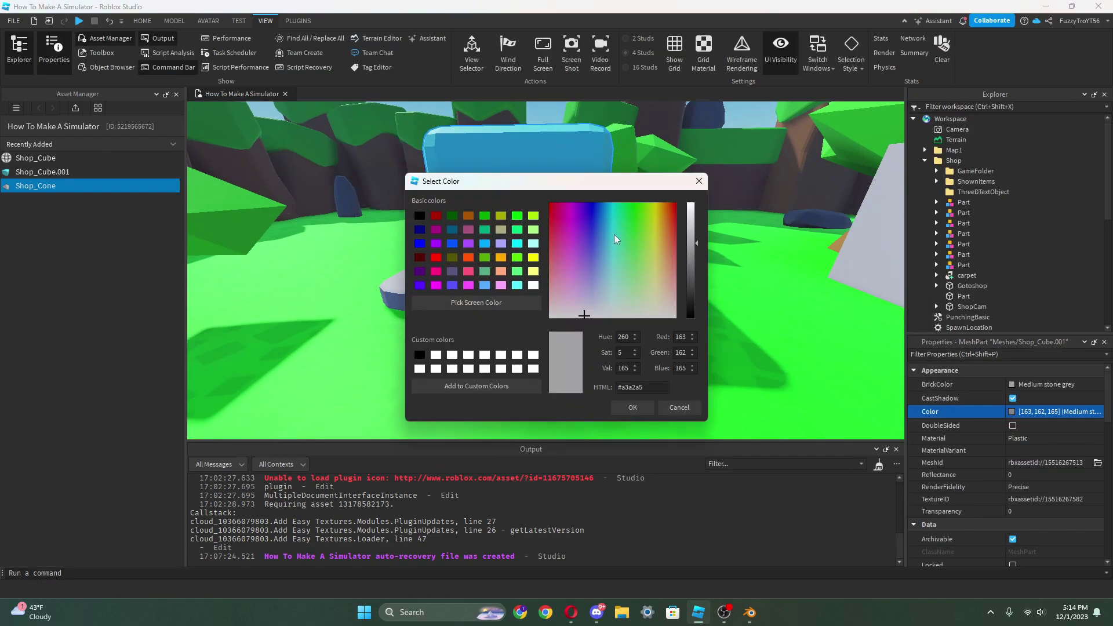
click(562, 251)
click(645, 234)
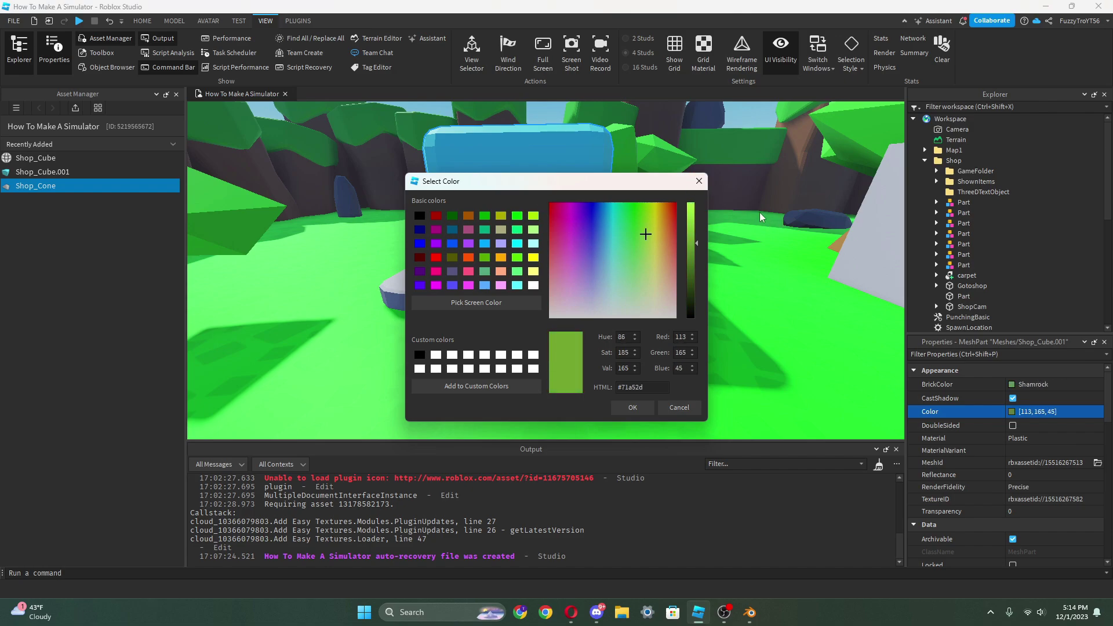
click(697, 182)
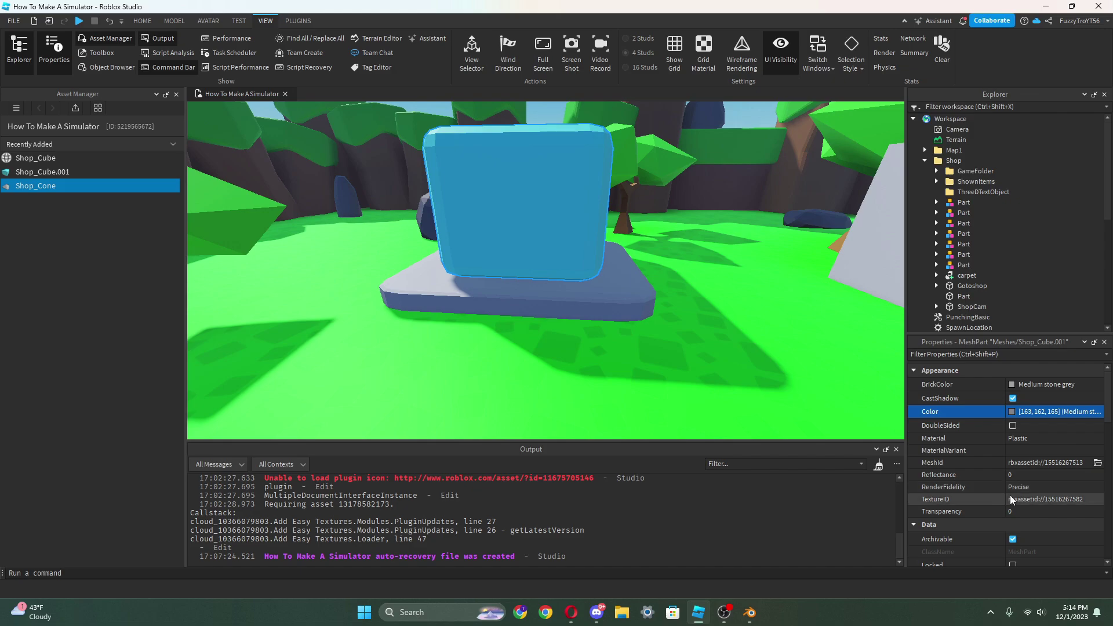
- Rotate the shop's wall block to line up with the base
click(147, 26)
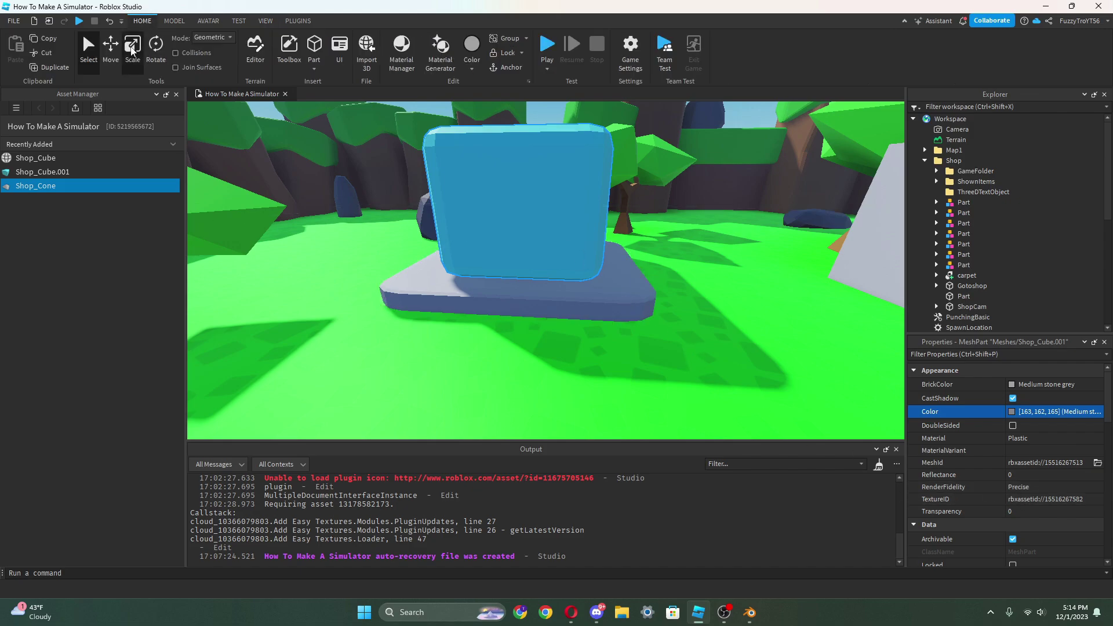
click(155, 46)
right_drag(522, 181, 514, 189)
scroll(521, 181, down, 5)
drag(555, 213, 490, 215)
scroll(525, 225, up, 3)
right_drag(490, 216, 551, 244)
- Move the wall block down so it sits on the shop base
key(ctrl+2)
click(550, 231)
key(ctrl+z)
click(549, 266)
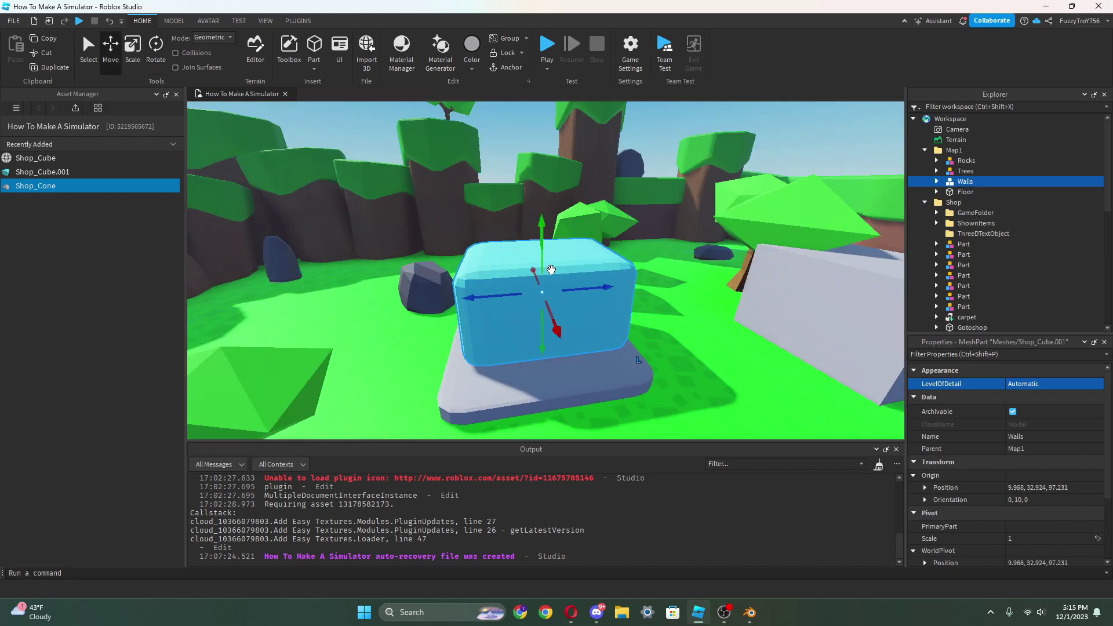
drag(542, 231, 543, 244)
key(d)
right_drag(567, 314, 567, 314)
scroll(577, 268, down, 4)
right_drag(577, 269, 580, 272)
key(f)
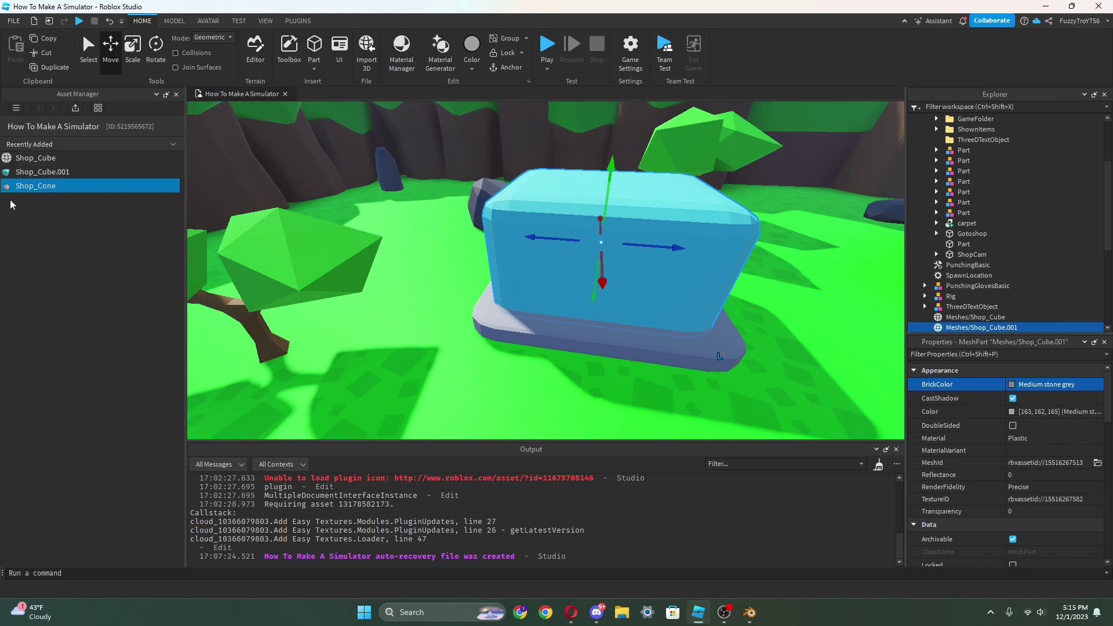
- Place the Shop_Cone roof mesh on top of the wall block and undo the sideways move made to it
drag(12, 187, 603, 194)
right_drag(602, 193, 597, 212)
key(f)
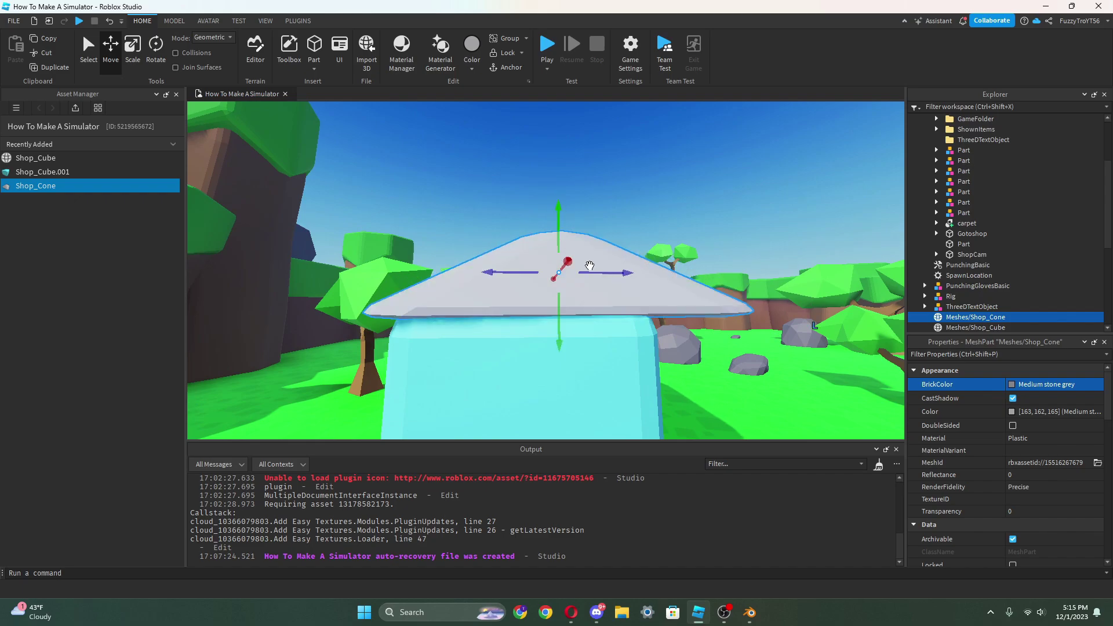
drag(592, 273, 569, 272)
key(ctrl+z)
right_drag(637, 278, 576, 297)
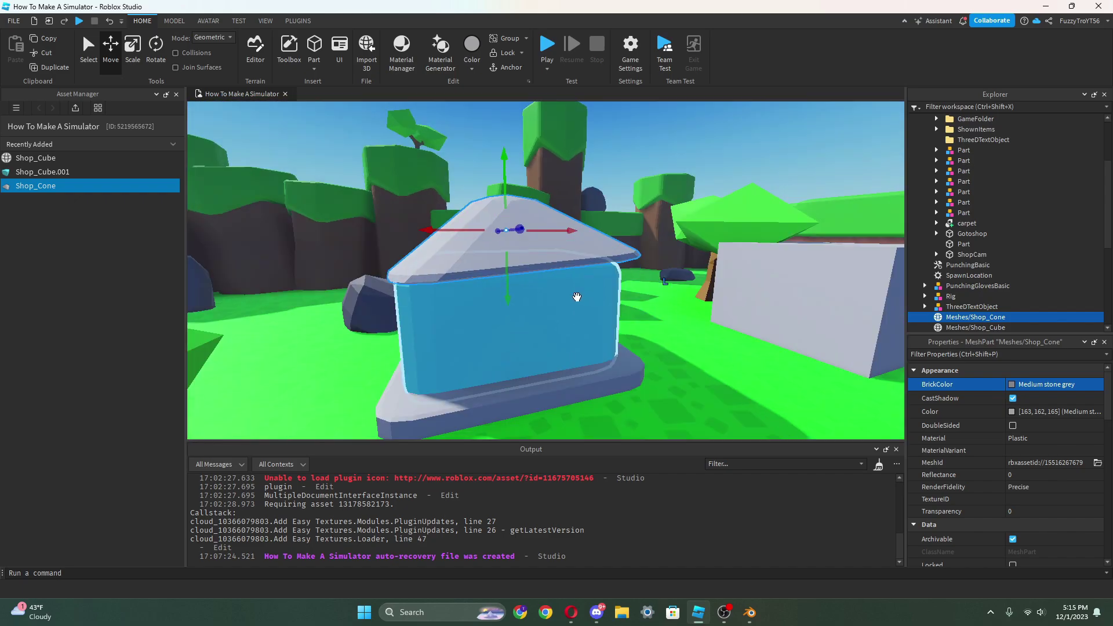
- Rotate the roof about its vertical axis to align it with the shop walls
click(155, 49)
scroll(501, 229, up, 5)
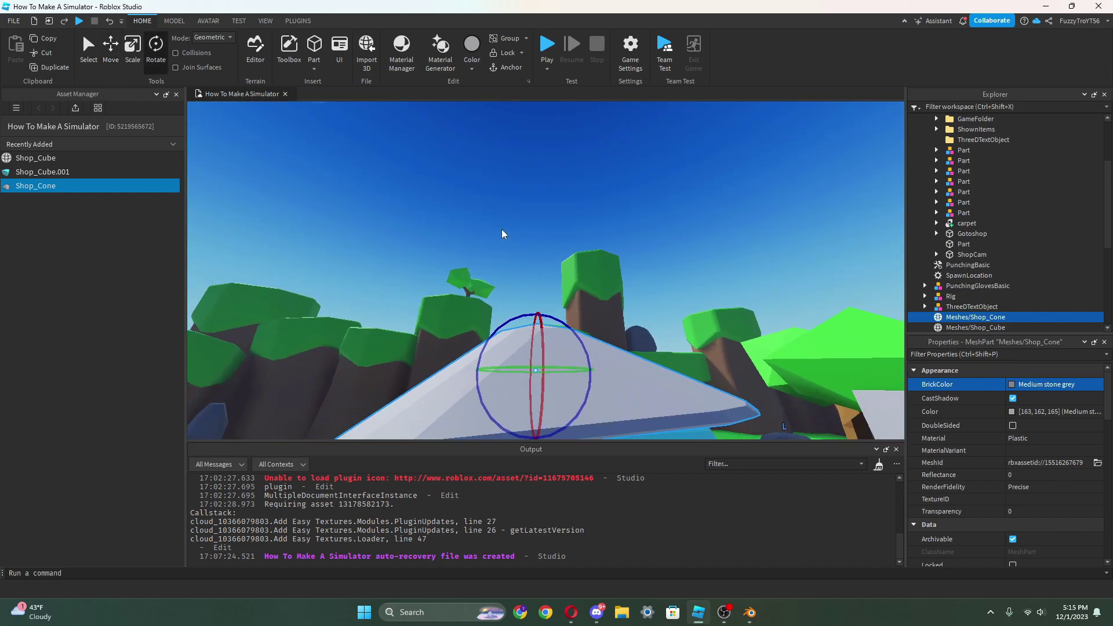
scroll(501, 229, down, 5)
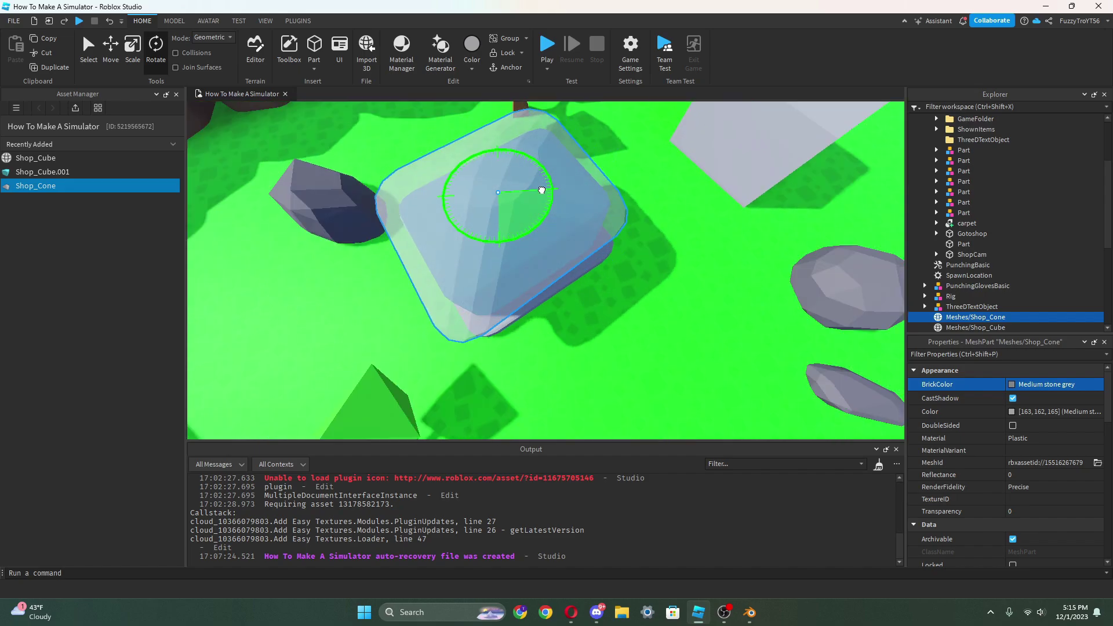
right_drag(542, 190, 576, 260)
- Move the roof to center it over the shop walls
key(ctrl+2)
drag(576, 261, 580, 263)
right_drag(580, 264, 578, 231)
drag(589, 225, 591, 228)
scroll(591, 228, up, 3)
mouse_move(592, 228)
right_down()
mouse_move(579, 241)
mouse_move(613, 231)
right_up()
- Scale the roof slightly wider so it overhangs the walls
key(ctrl+3)
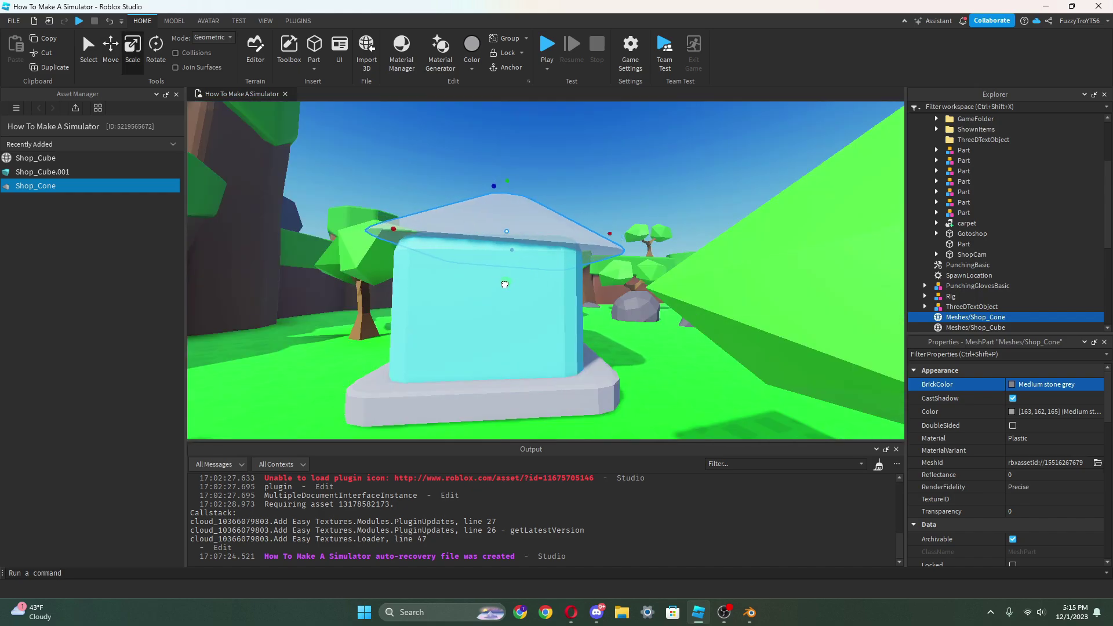
drag(508, 288, 507, 288)
drag(394, 231, 387, 231)
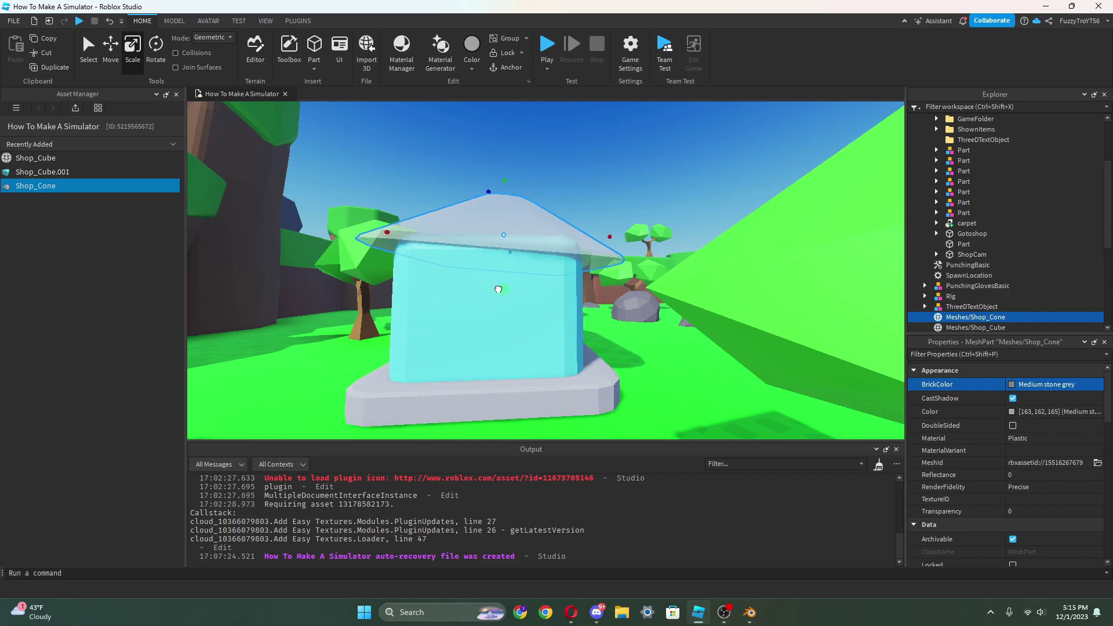
right_drag(498, 289, 551, 234)
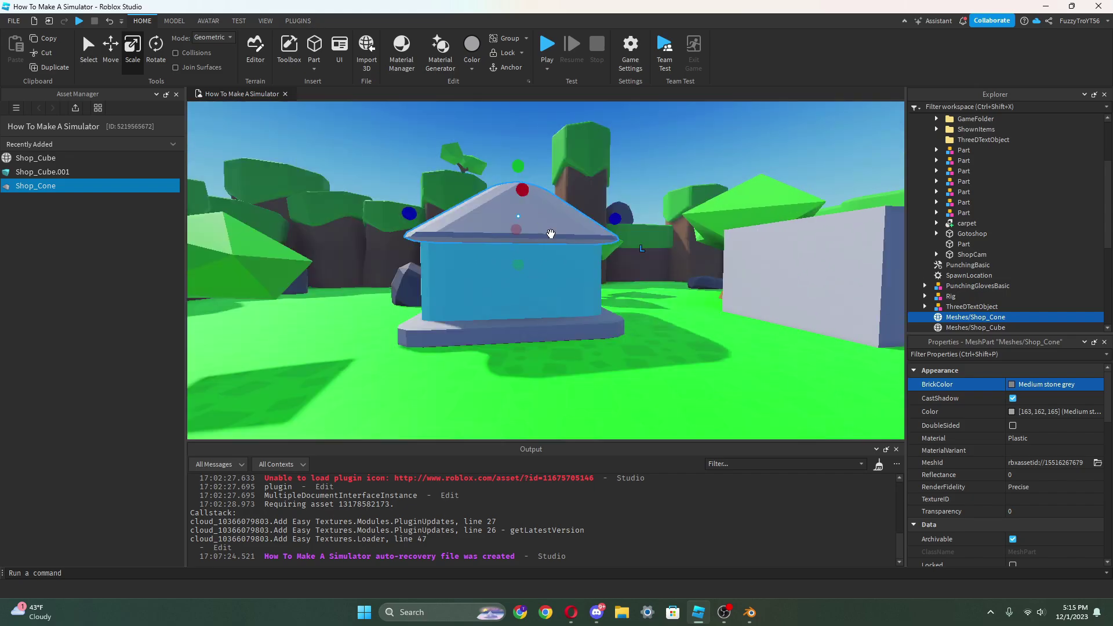
- Set the roof's color to green, RGB 89, 165, 30
click(516, 275)
scroll(516, 276, up, 2)
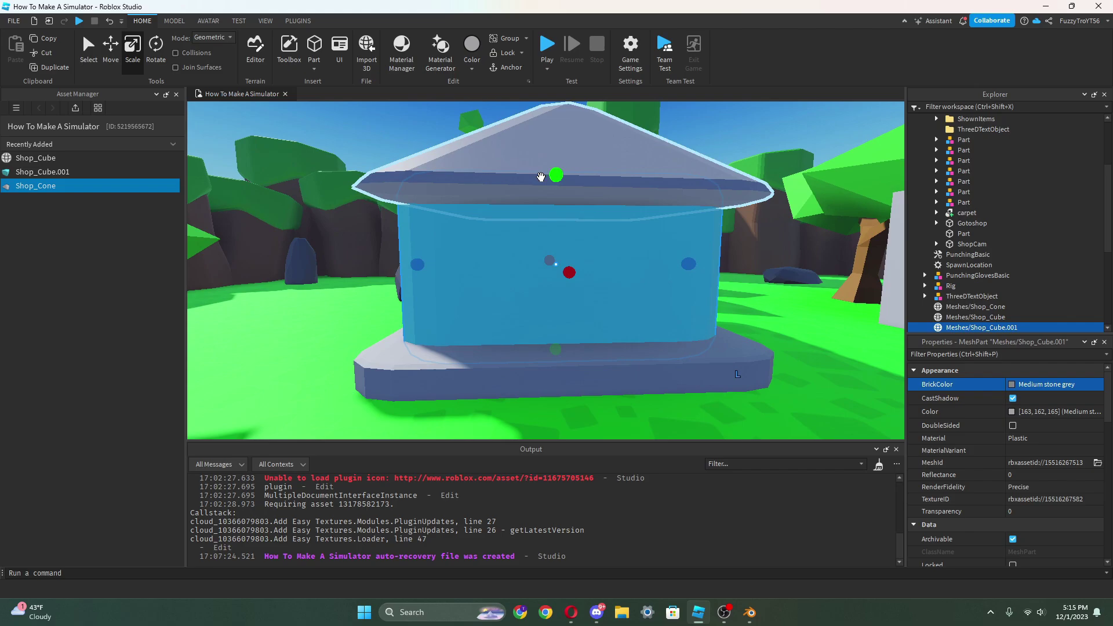
click(541, 176)
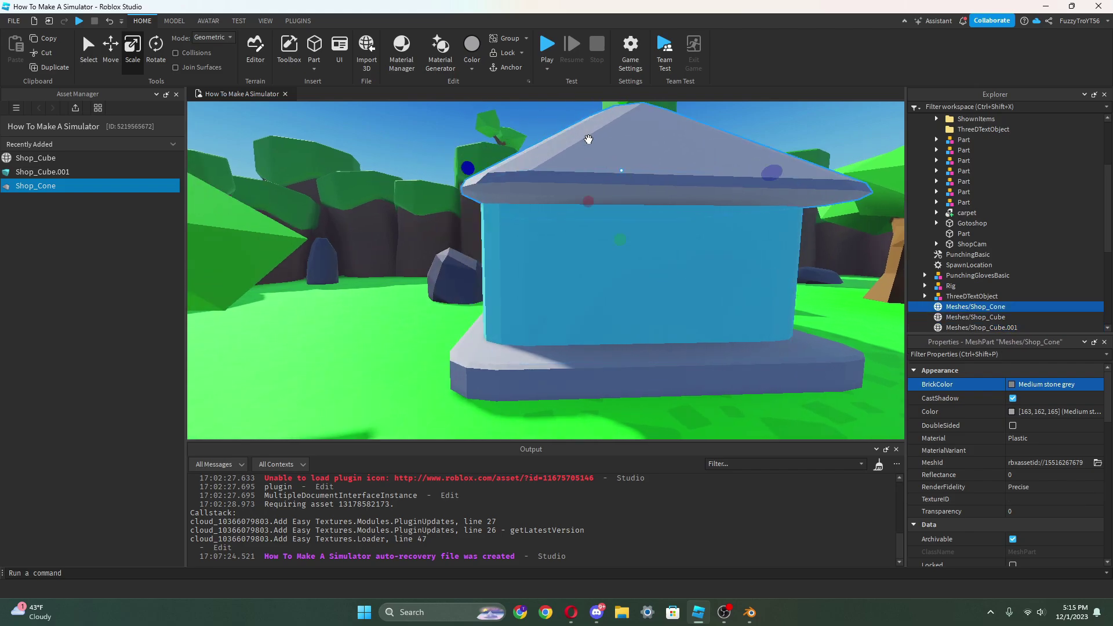
click(472, 70)
click(1012, 411)
drag(641, 187, 297, 182)
drag(293, 216, 299, 219)
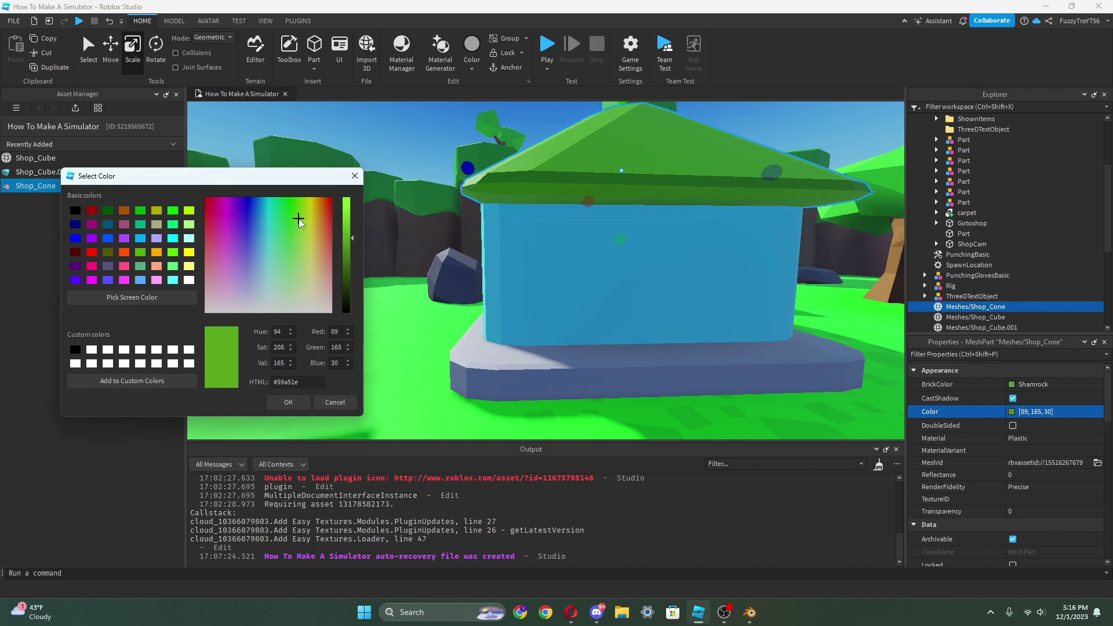
click(299, 403)
- Set the shop base's color to a purplish blue, RGB 84, 90, 165
right_drag(492, 253, 489, 255)
scroll(489, 255, down, 2)
right_drag(453, 209, 534, 355)
scroll(535, 355, down, 2)
click(529, 351)
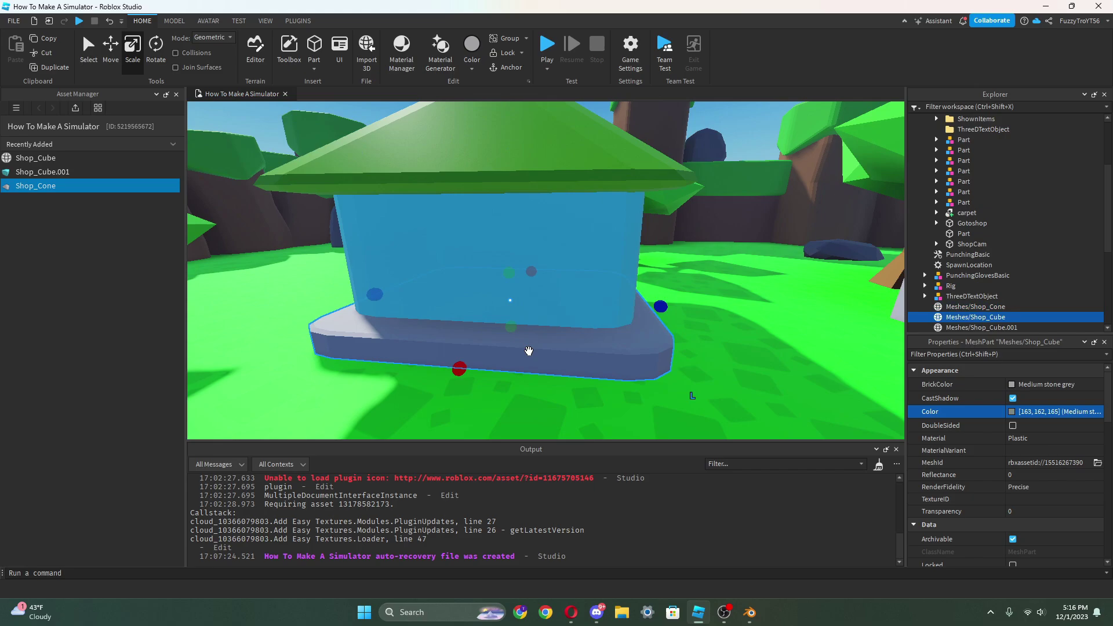
click(1018, 413)
drag(592, 192, 868, 314)
click(874, 362)
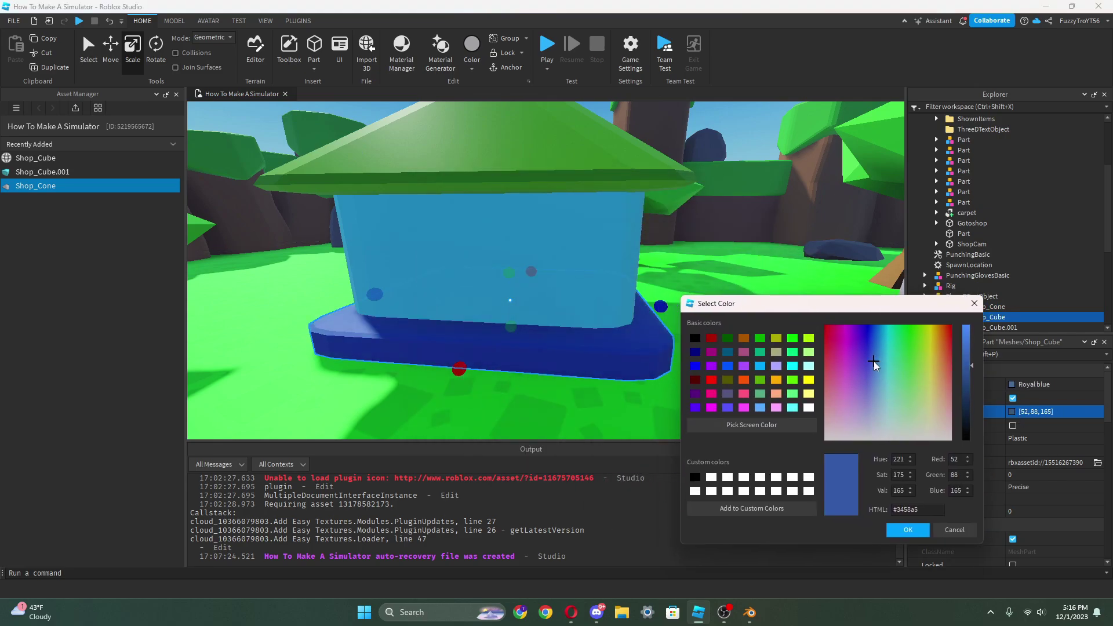
drag(873, 361, 870, 384)
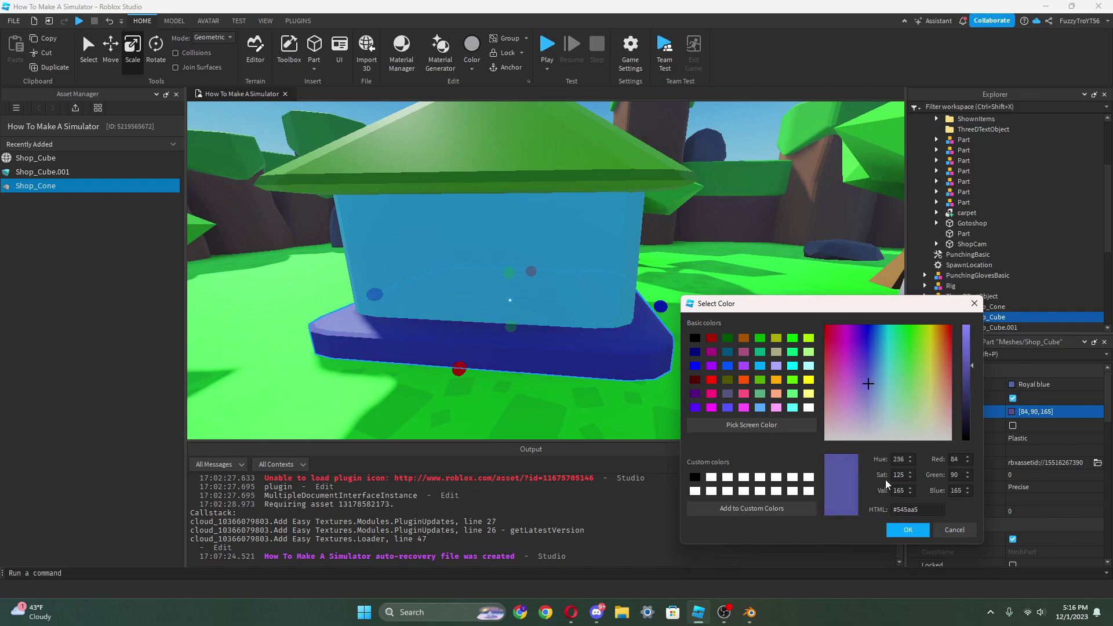
click(896, 531)
- Look at the whole shop from the front, close the Asset Manager, and open and close the Toolbox
right_drag(525, 326, 524, 325)
key(s)
key(w)
key(s)
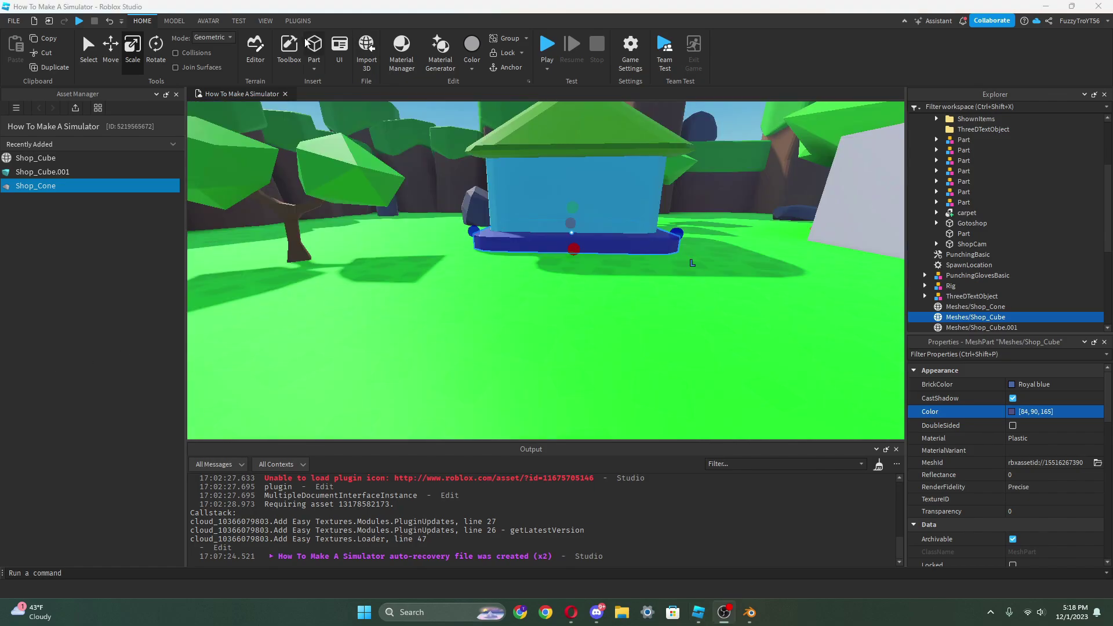
click(176, 94)
click(288, 46)
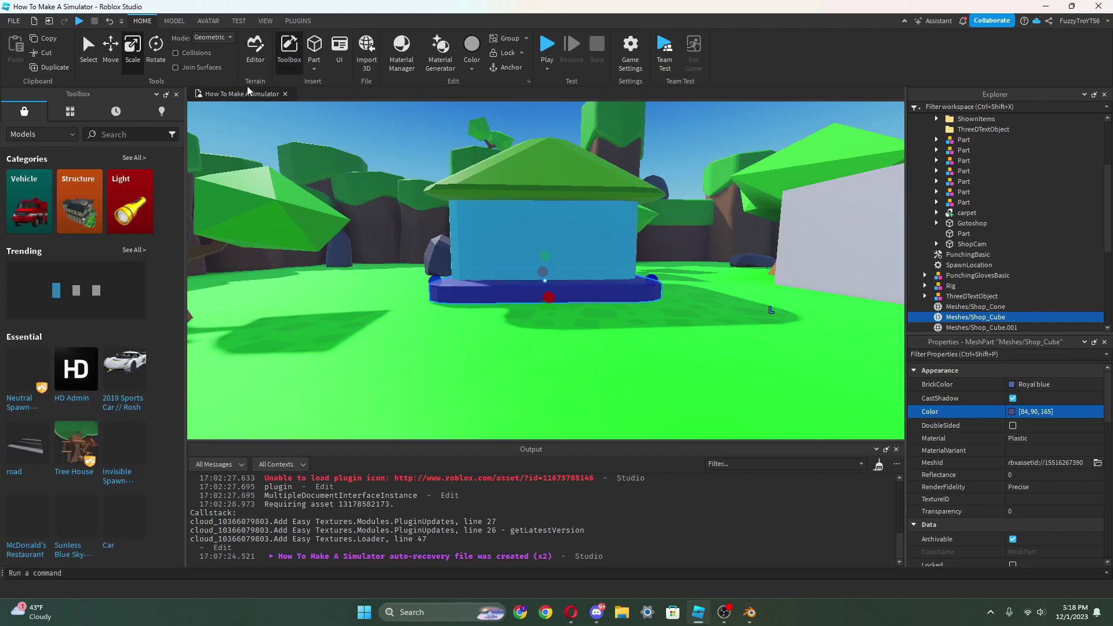
click(176, 94)
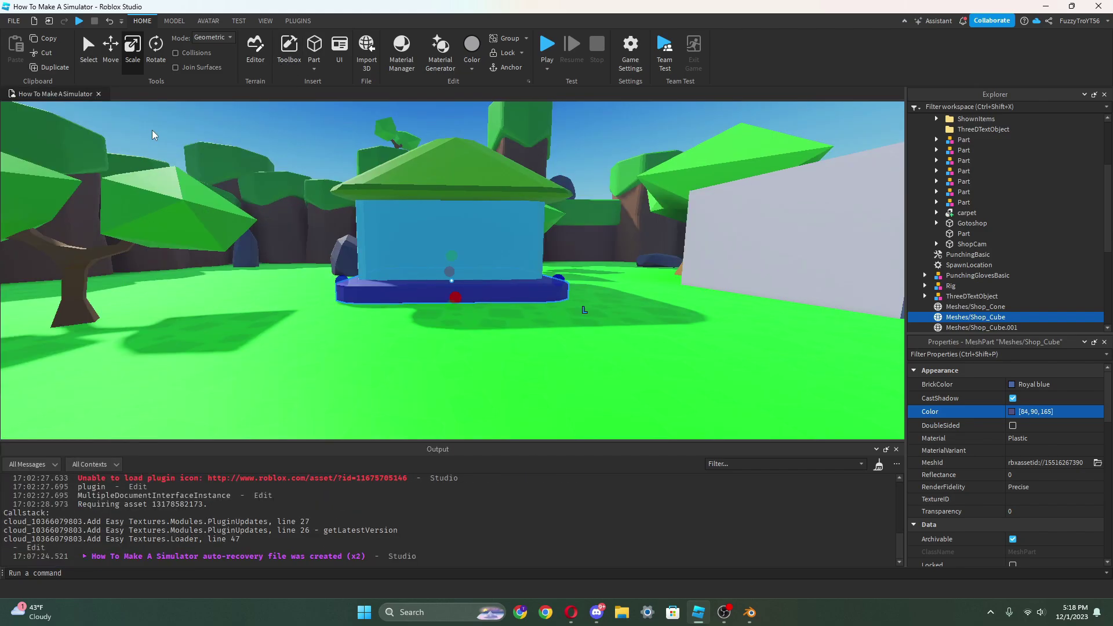
- Open the Toolbox, browse the Meshes category and switch back to Models
click(288, 47)
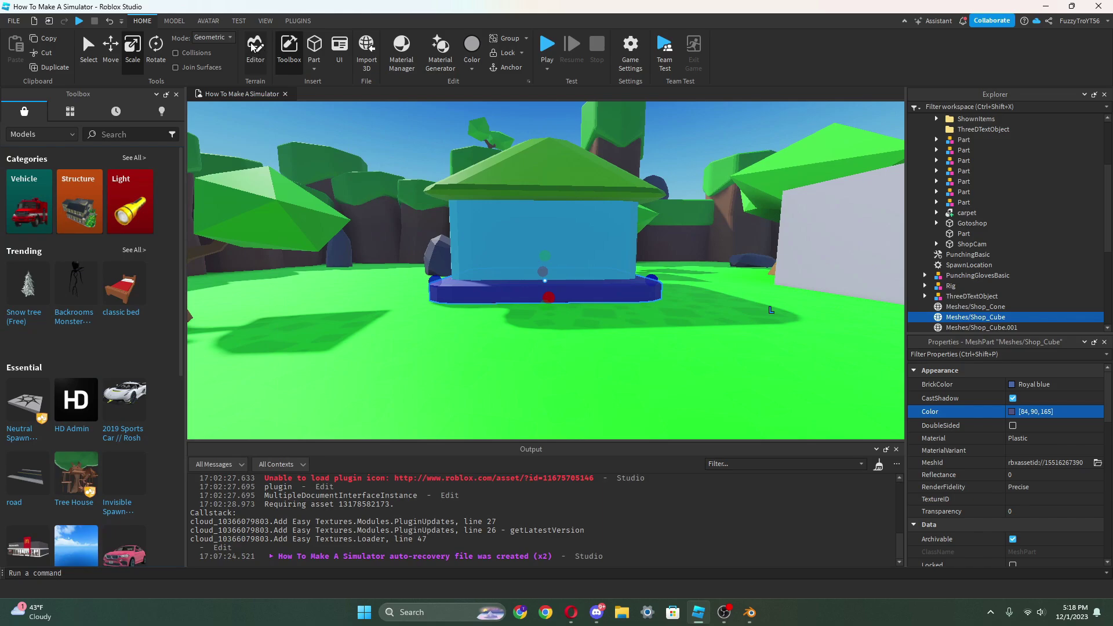
click(40, 134)
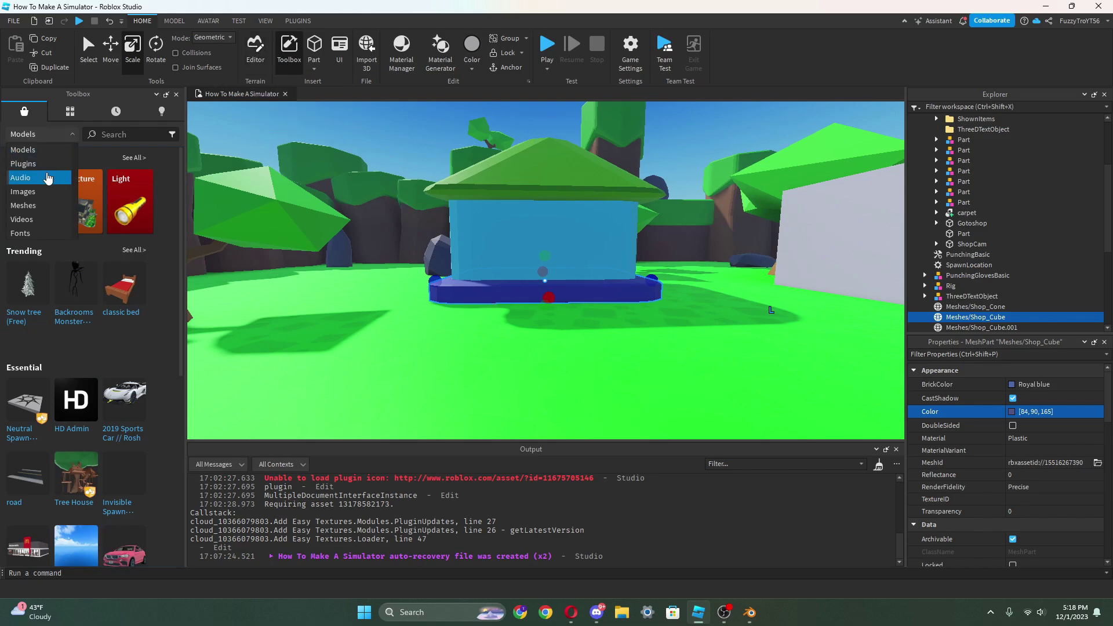
click(60, 205)
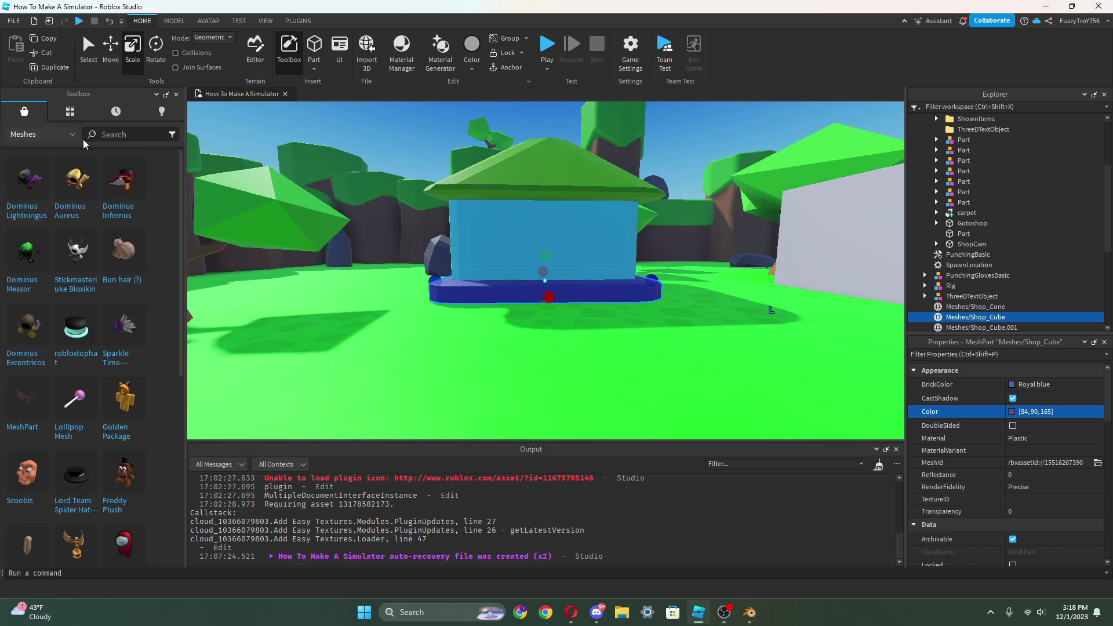
click(68, 135)
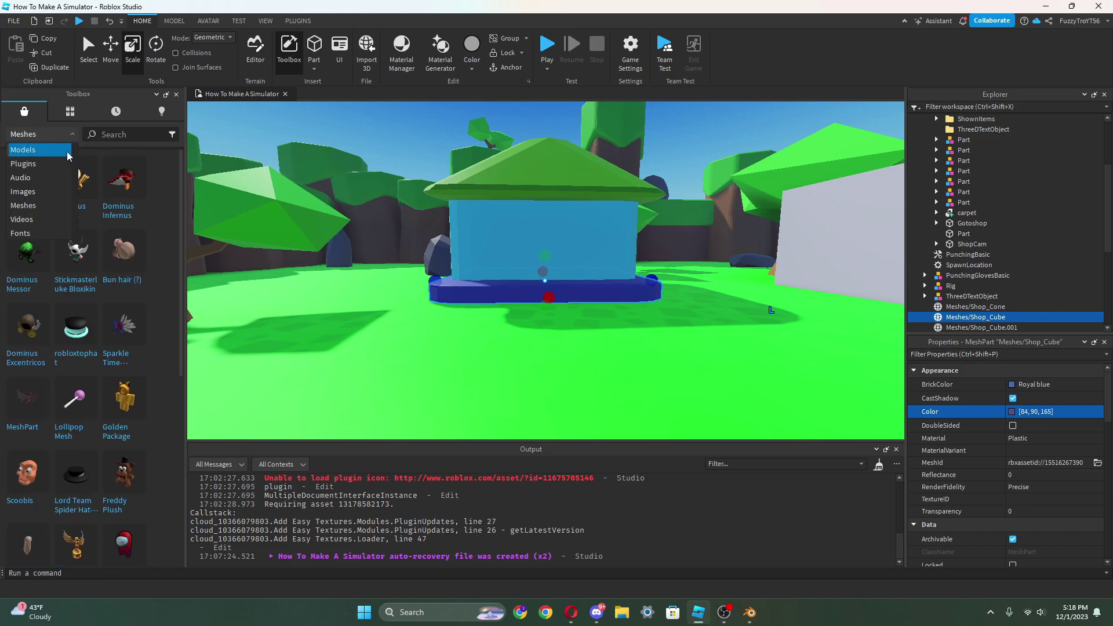
click(105, 141)
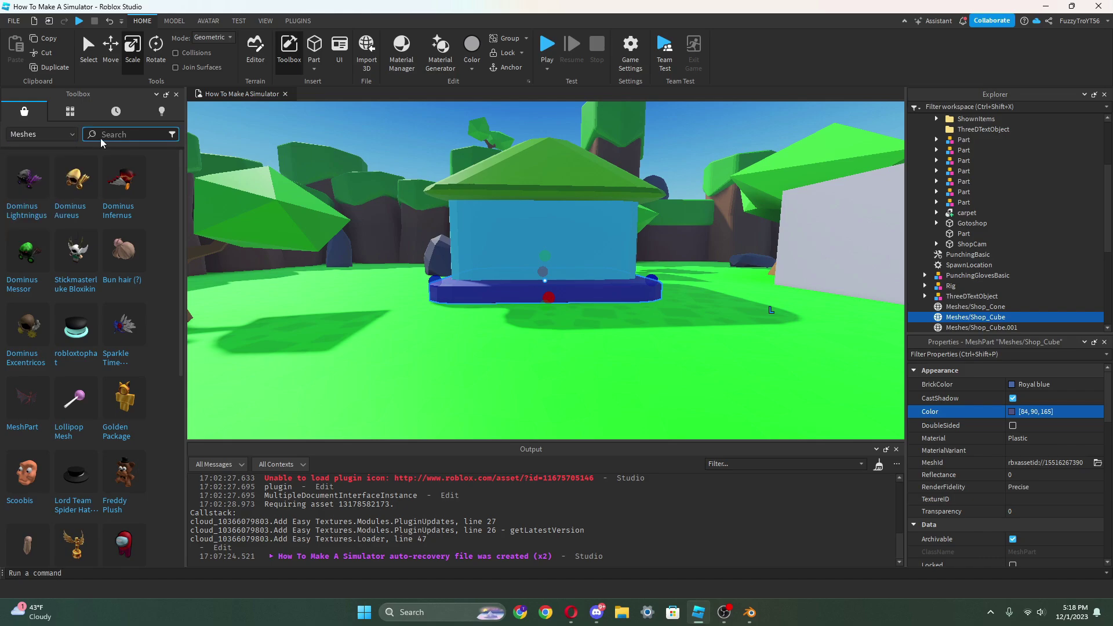
click(38, 137)
click(37, 152)
- Examine the colored shop from the front and below the roof, and clear the selection
key(w)
right_drag(499, 176, 601, 247)
key(s)
key(w)
key(s)
key(w)
key(w)
key(s)
click(638, 218)
key(w)
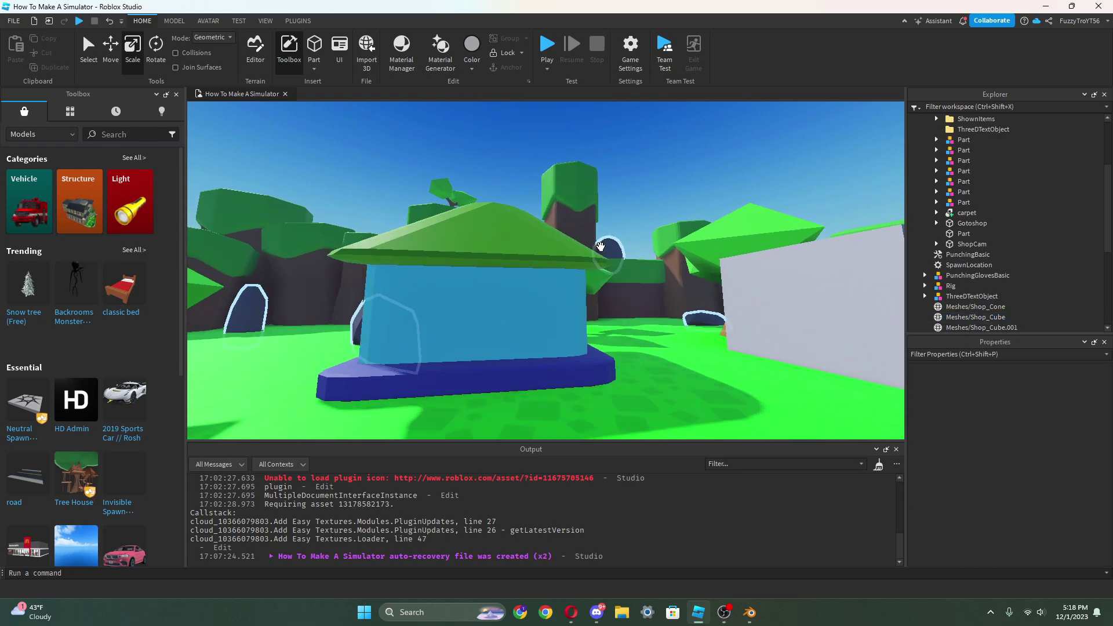
- Switch to Blender and save the shop model as shop.blend in the TerrainPartsForSimulatorTutoria folder
click(746, 612)
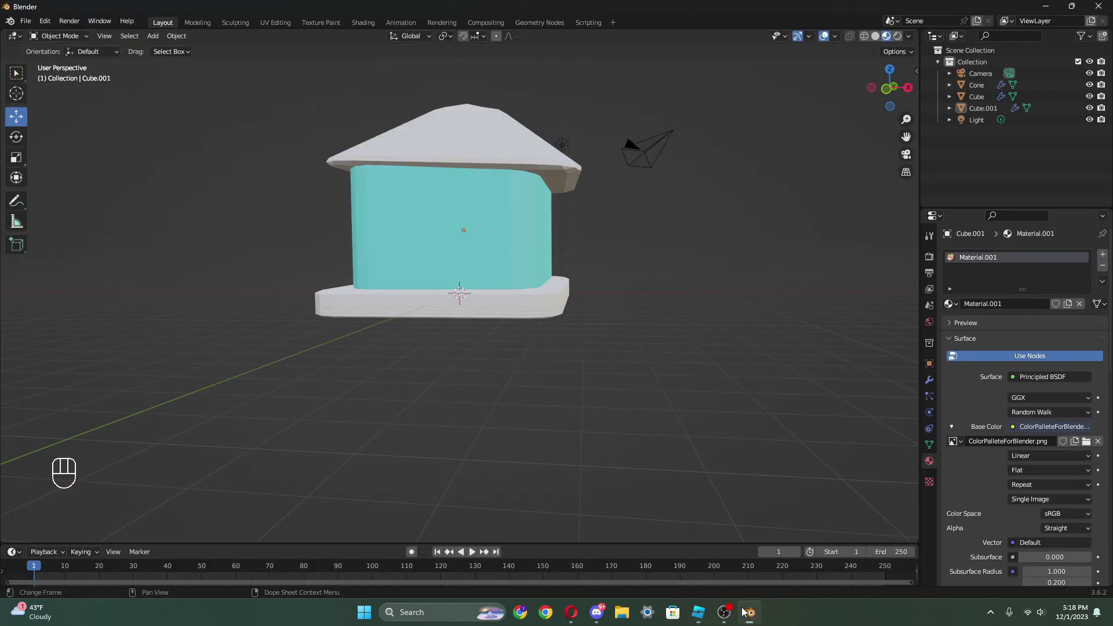
click(41, 22)
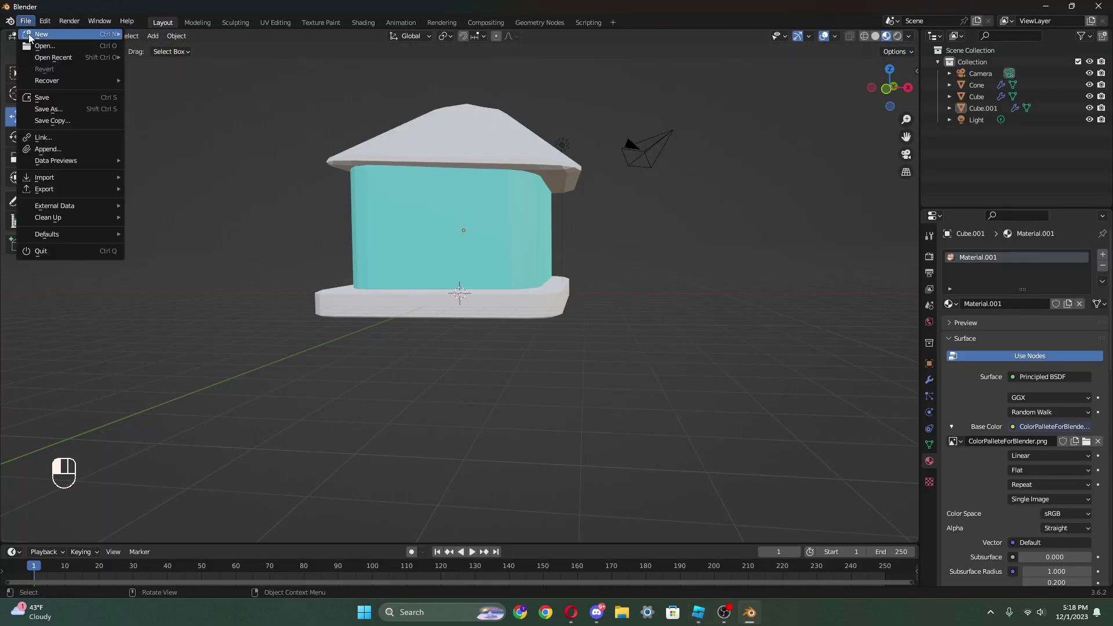
click(86, 4)
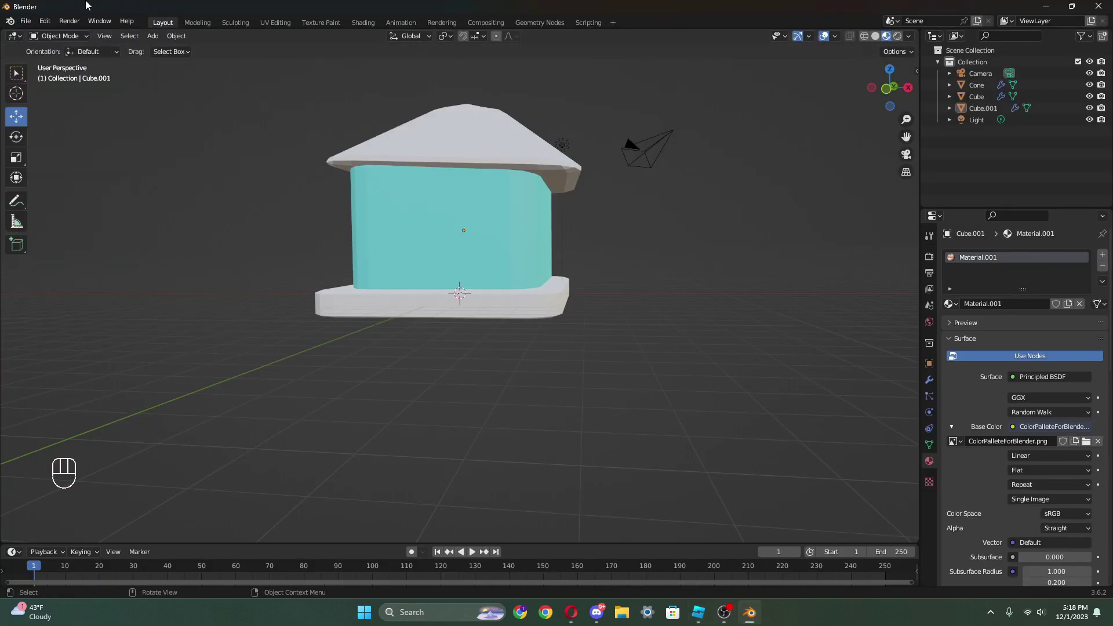
click(25, 20)
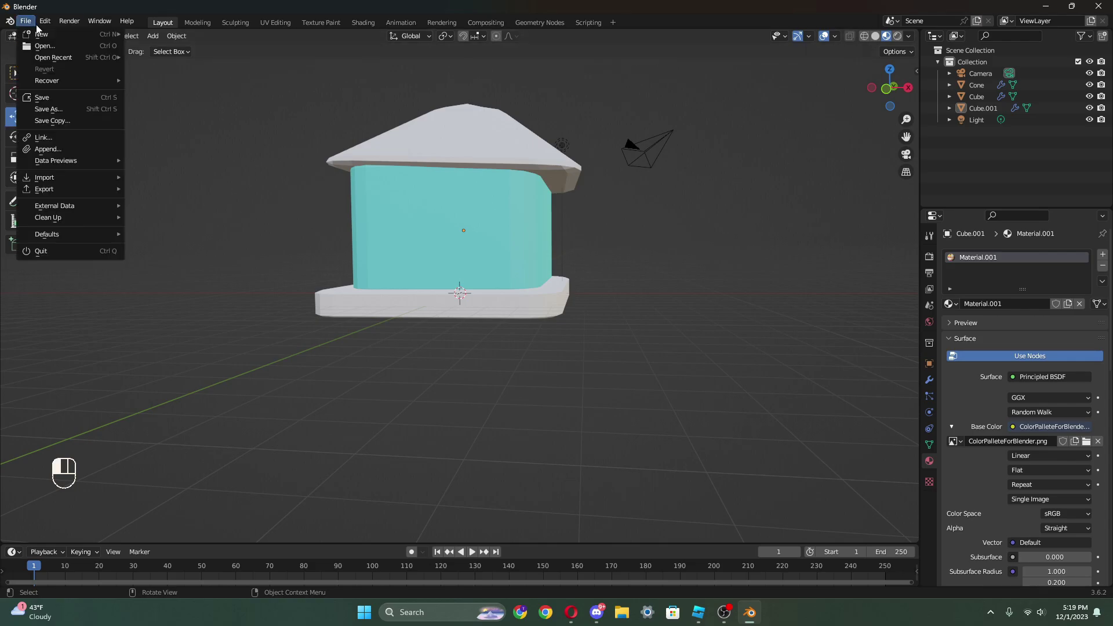
click(103, 99)
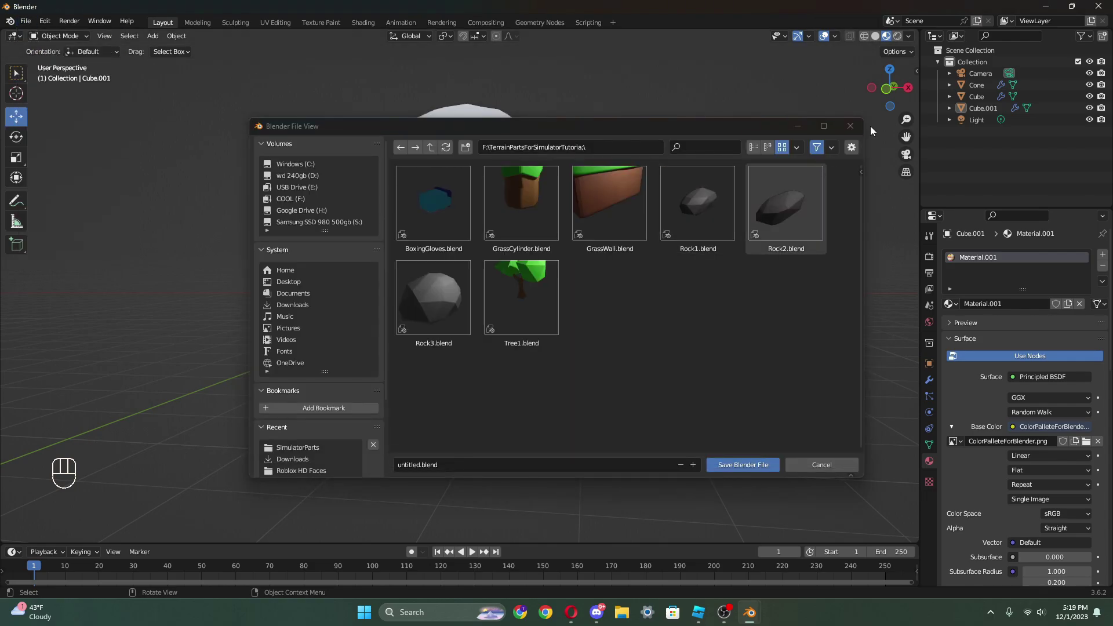
click(850, 126)
click(25, 21)
click(84, 102)
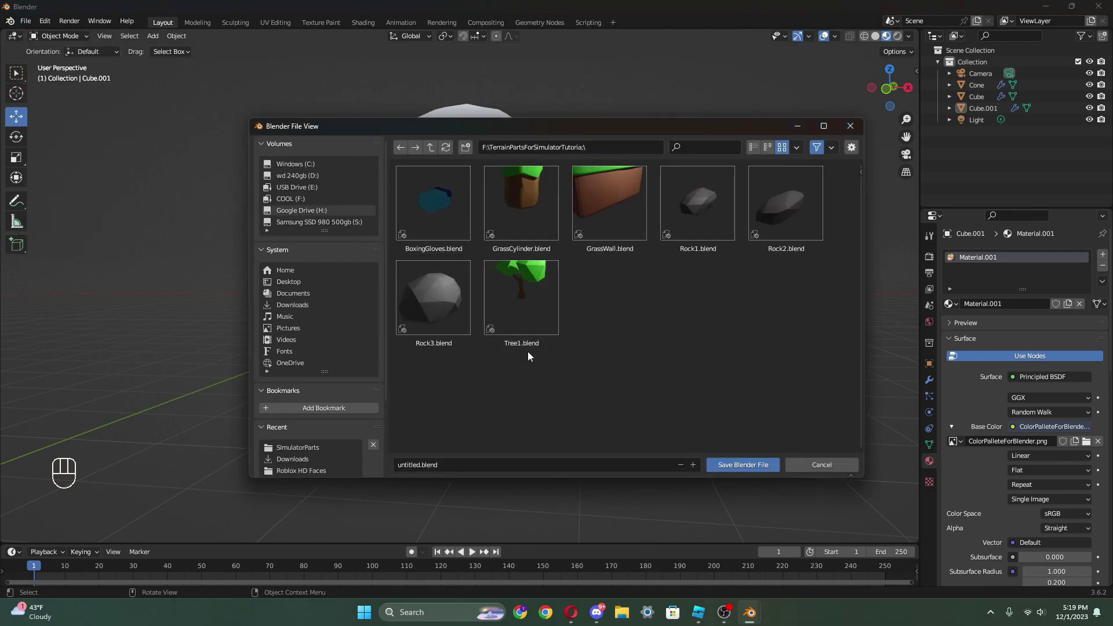
click(422, 465)
double_click(420, 465)
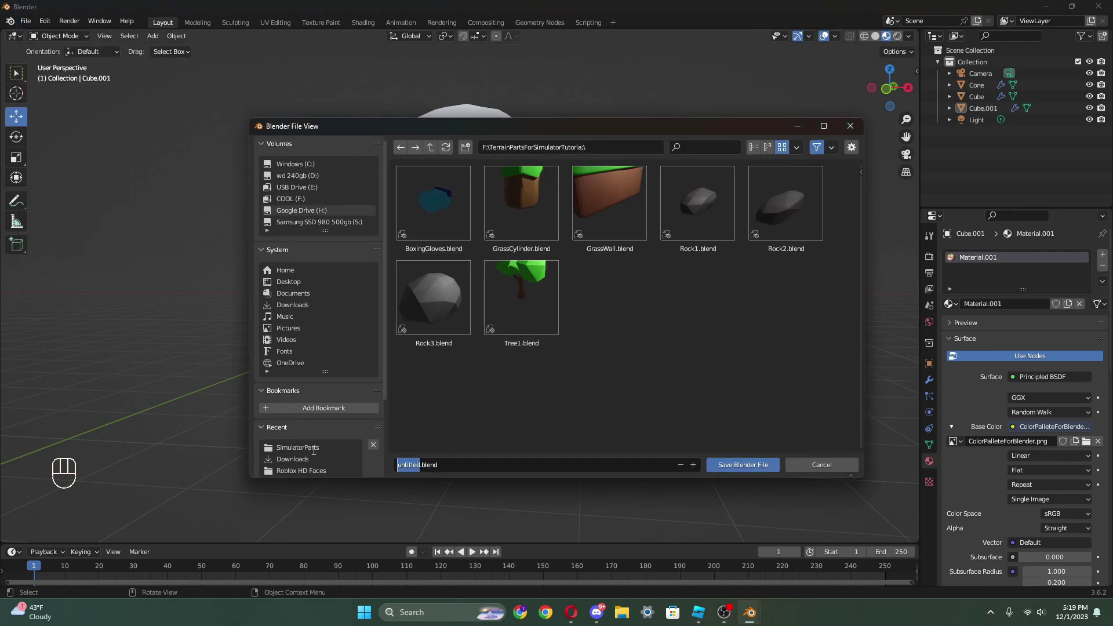
click(728, 464)
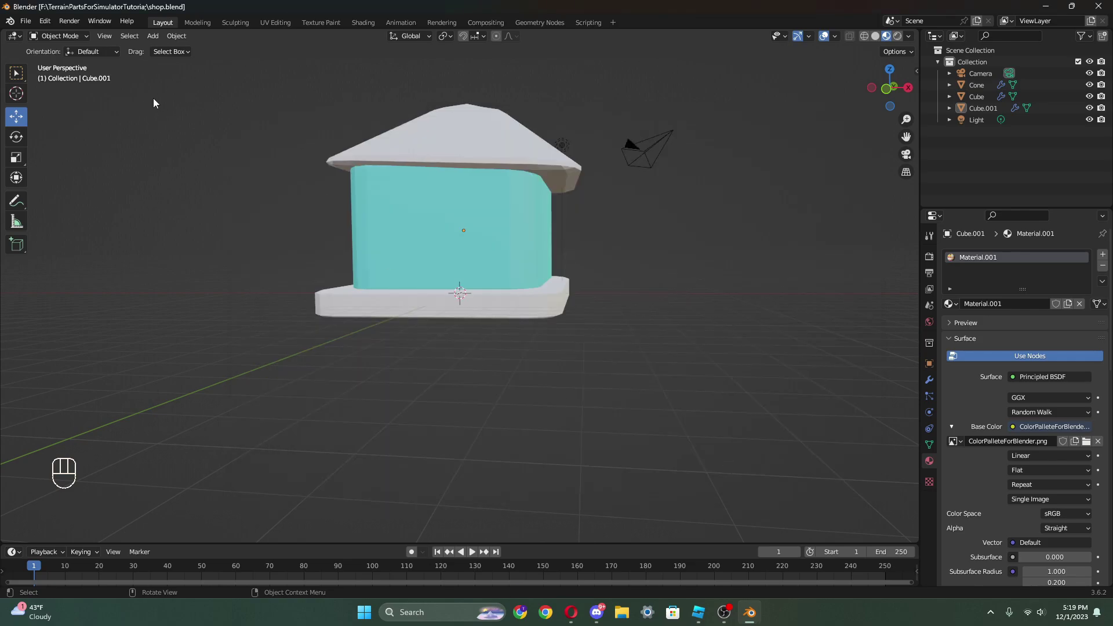
- Start a new General file and delete the default cube
middle_drag(413, 255, 425, 275)
click(25, 21)
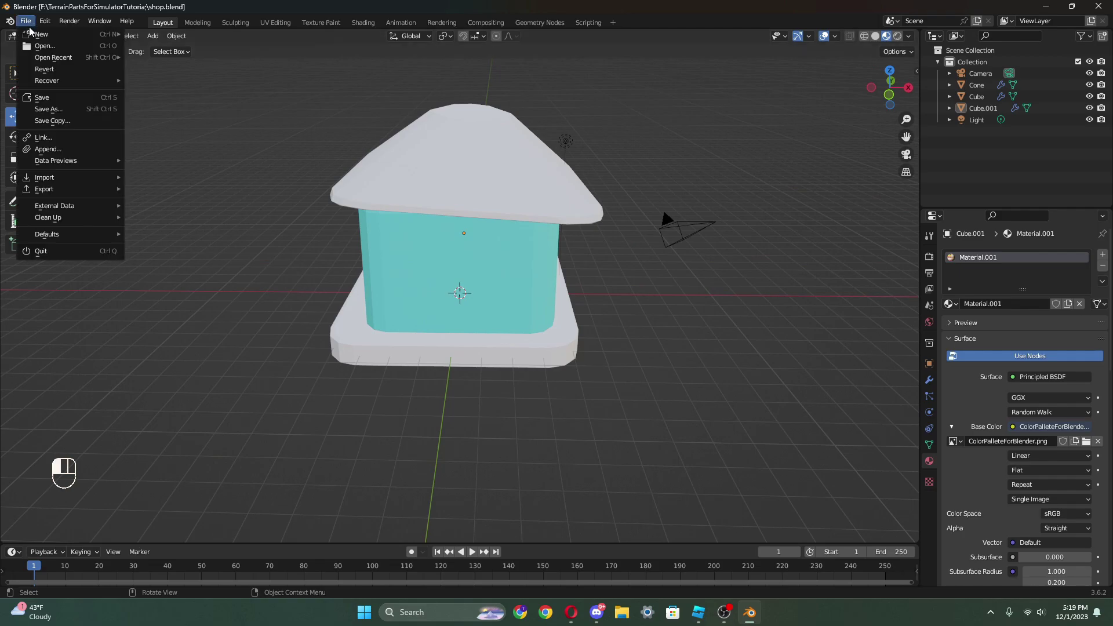
mouse_move(40, 35)
click(156, 35)
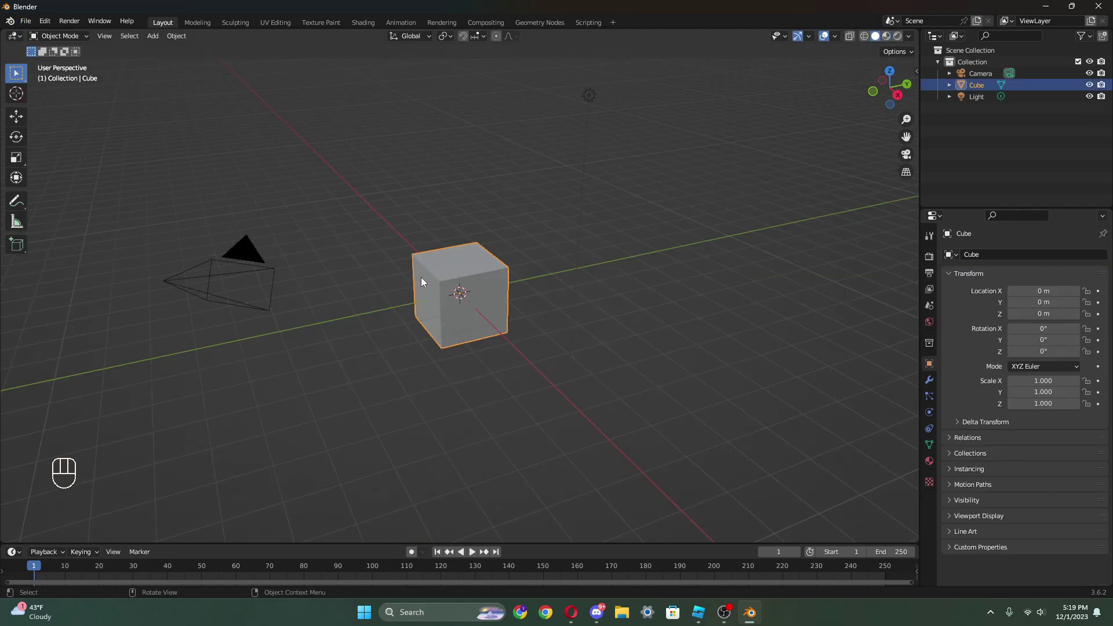
key(Delete)
key(shift+a)
click(485, 280)
middle_drag(484, 279, 412, 279)
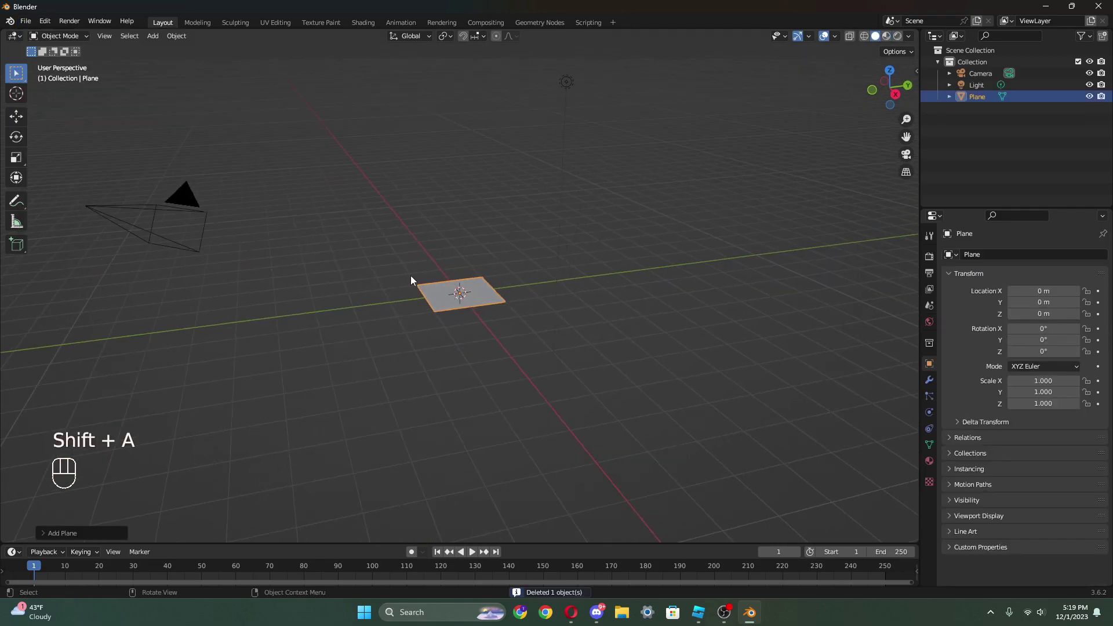
key(Delete)
key(shift+s)
- Add a cube and scale it into a thin upright slab, about 0.143 in X and 1.614 in Z
key(shift+a)
mouse_move(556, 243)
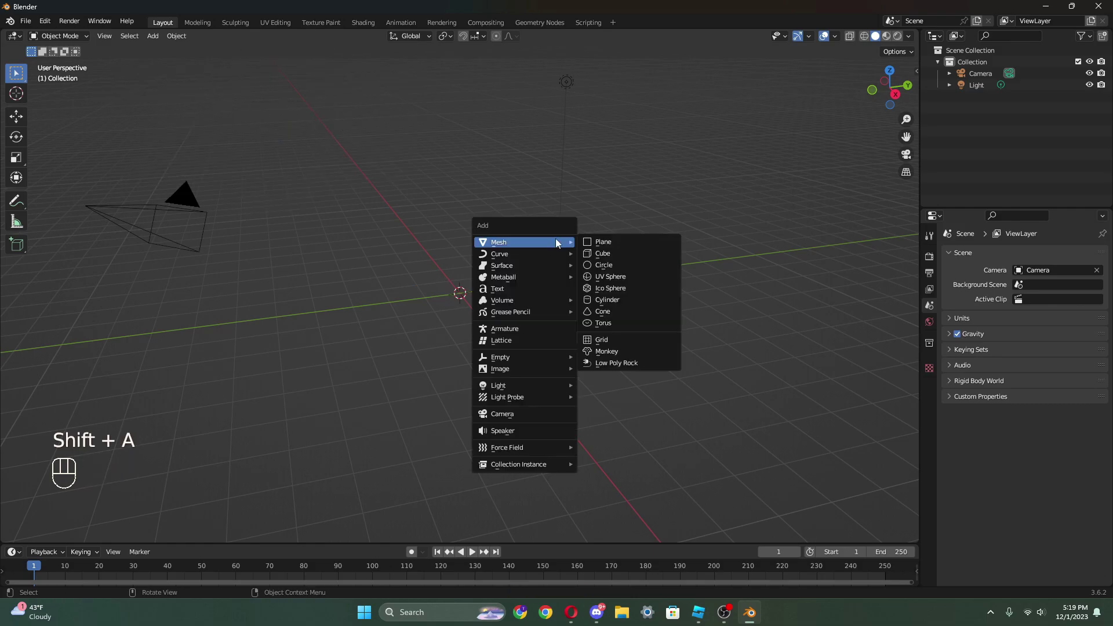
click(601, 254)
click(22, 152)
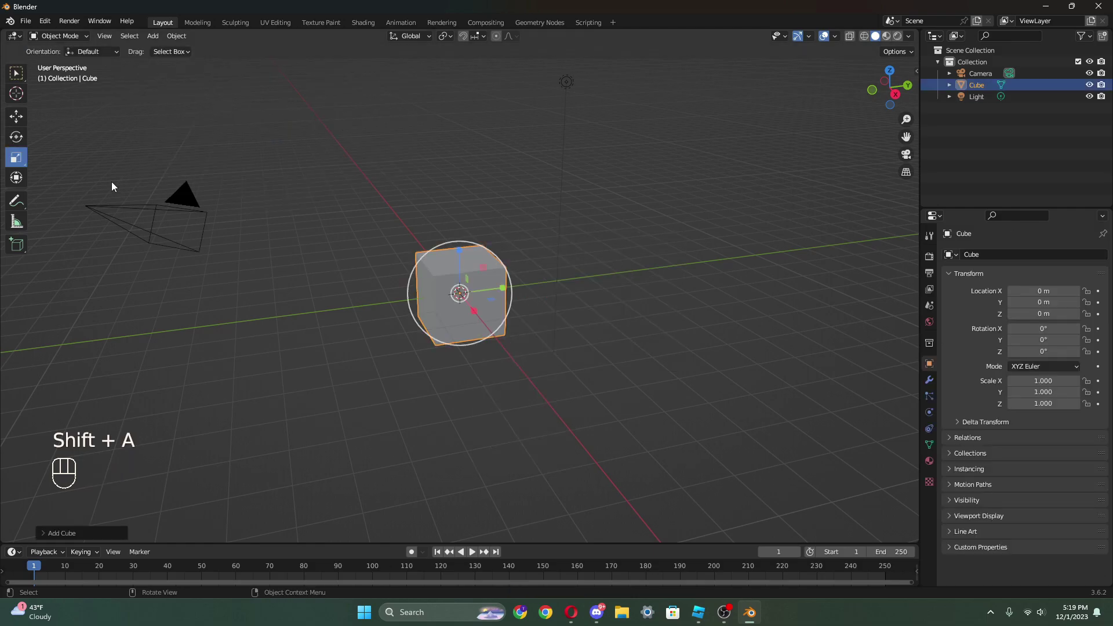
scroll(290, 246, up, 2)
drag(476, 312, 461, 294)
drag(458, 254, 459, 228)
- Enlarge the slab to a door shape, scaled about 0.191 in X, 1.108 in Y and 1.788 in Z
drag(500, 283, 512, 281)
key(ctrl+z)
middle_drag(511, 298, 503, 293)
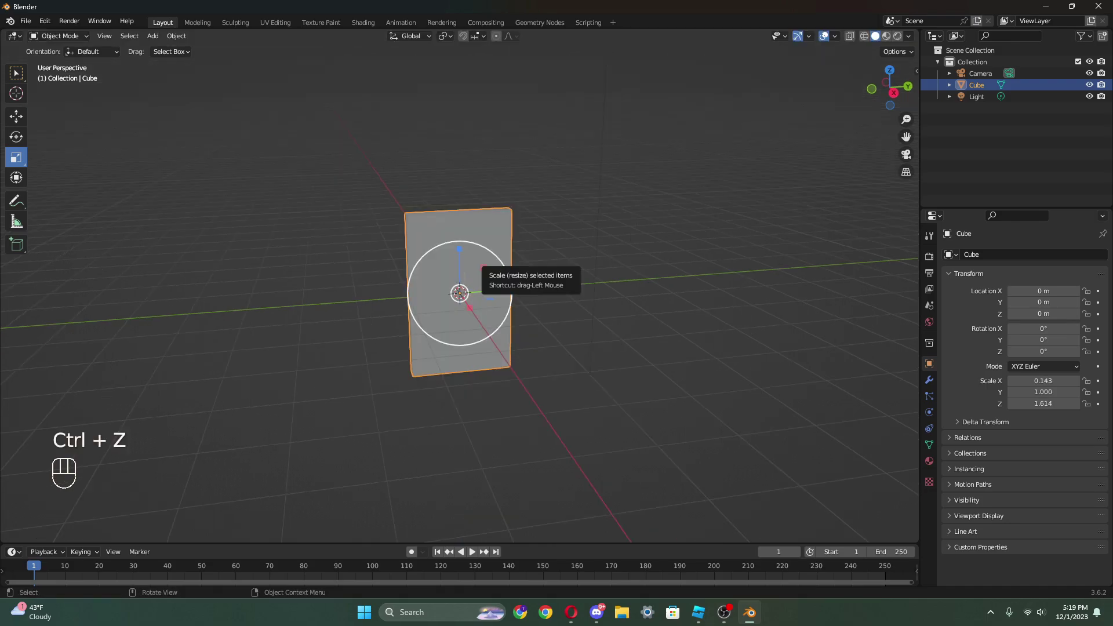
drag(510, 288, 506, 255)
middle_drag(506, 256, 504, 302)
drag(503, 300, 522, 300)
middle_drag(550, 293, 487, 307)
drag(477, 308, 472, 302)
middle_drag(458, 296, 437, 243)
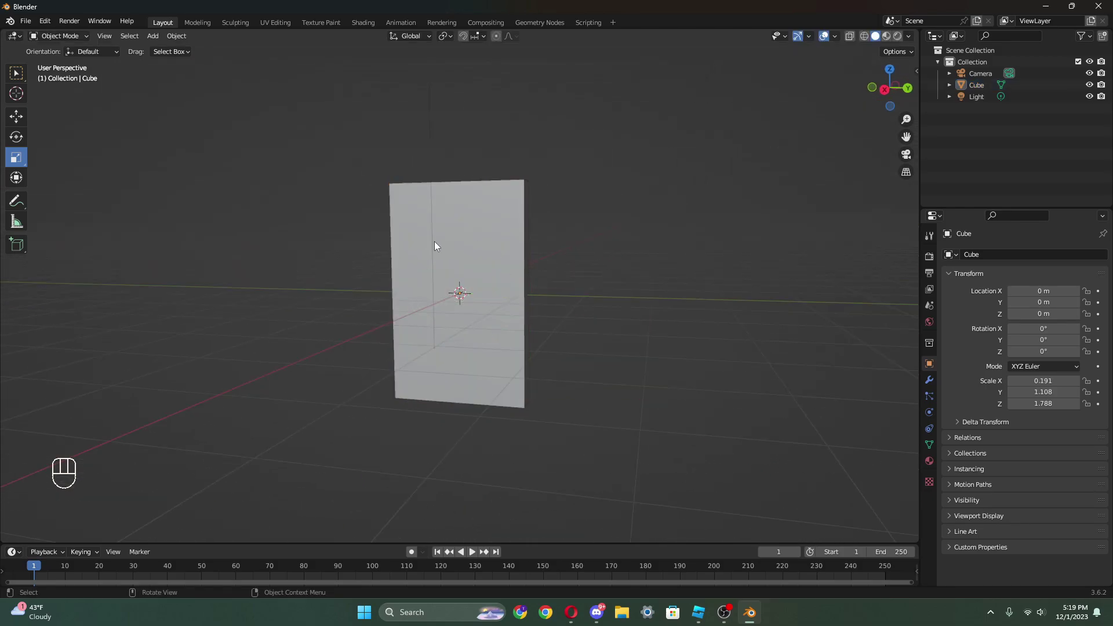
- Add a Bevel modifier to the door slab with 3 segments and an amount of 0.21 m
drag(937, 385, 936, 385)
click(928, 380)
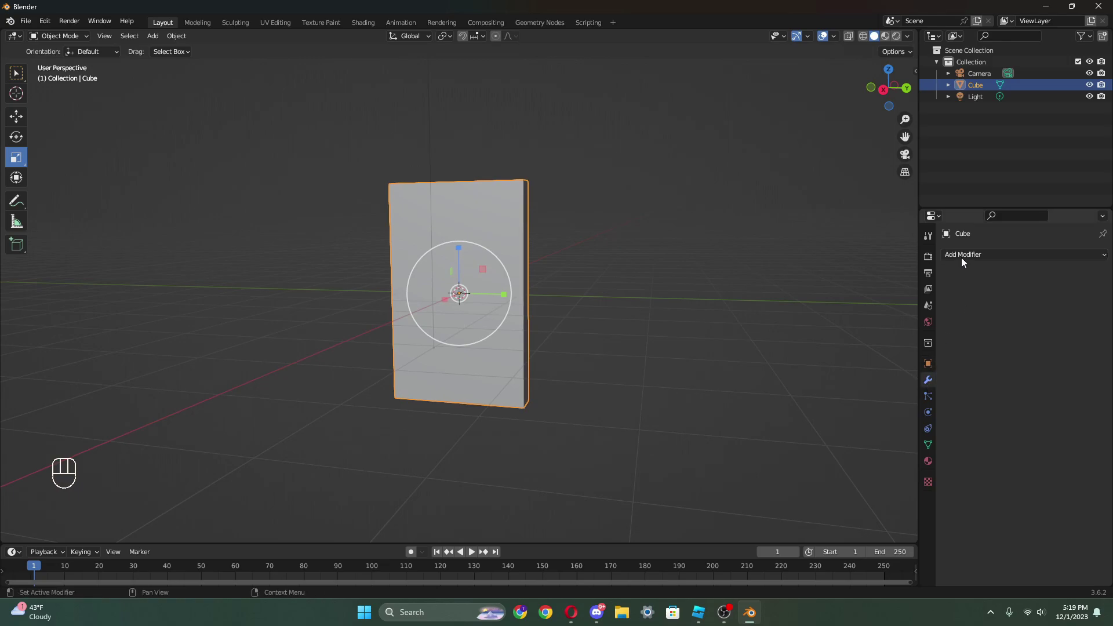
click(957, 256)
click(866, 315)
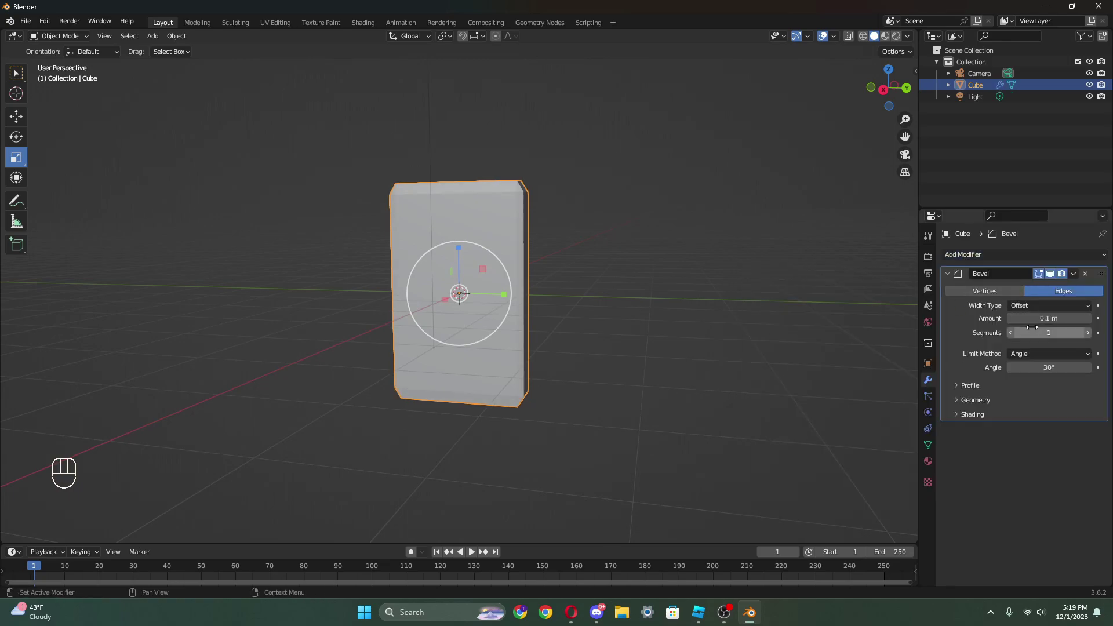
drag(1049, 333, 1061, 333)
mouse_move(1048, 318)
mouse_down()
mouse_move(1060, 318)
mouse_move(1046, 318)
mouse_up()
click(637, 332)
middle_drag(679, 333, 708, 330)
- Copy and paste the beveled door slab and move the copy out in front of it along X
click(464, 283)
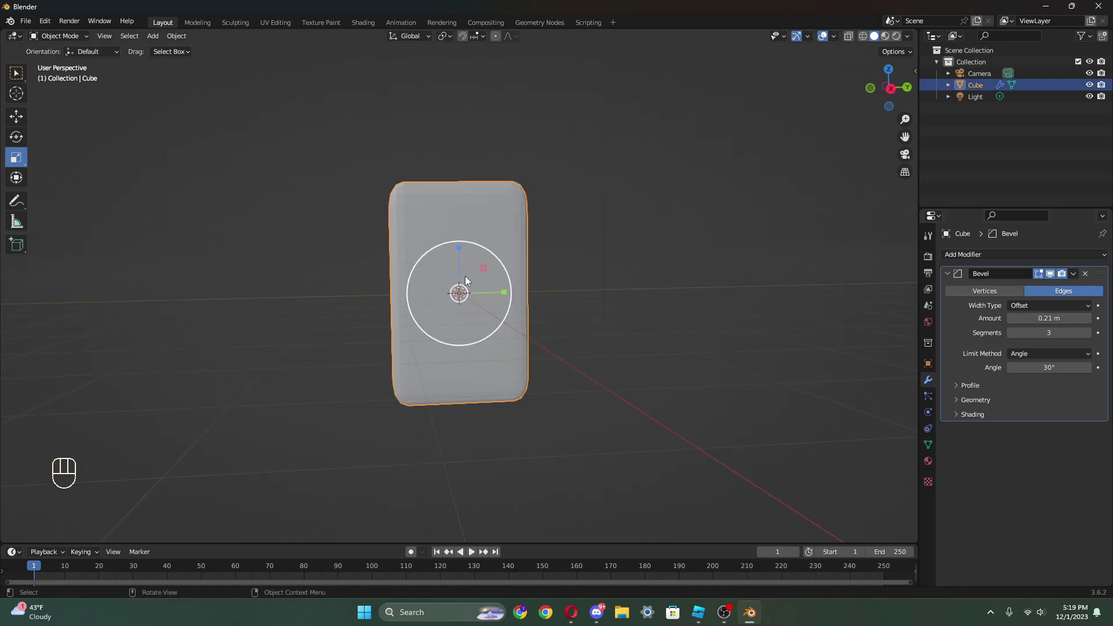
middle_drag(464, 283, 550, 299)
click(23, 117)
key(ctrl+c)
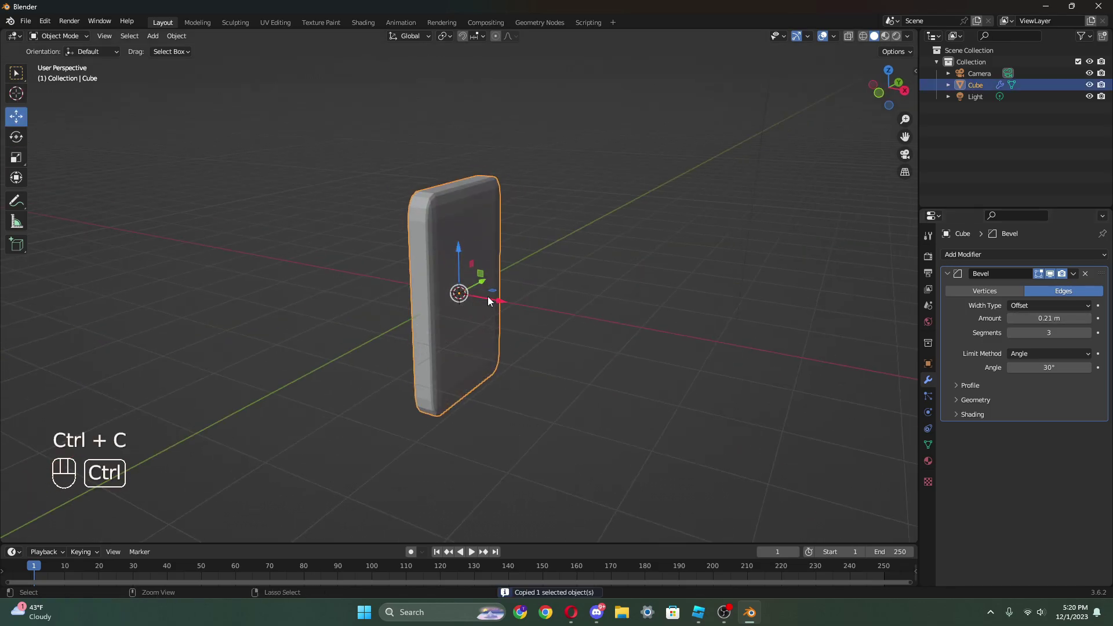
key(ctrl+v)
drag(488, 302, 533, 309)
- Scale the copied slab into a narrow vertical bar slightly shorter than the door
click(15, 158)
middle_drag(585, 272, 516, 276)
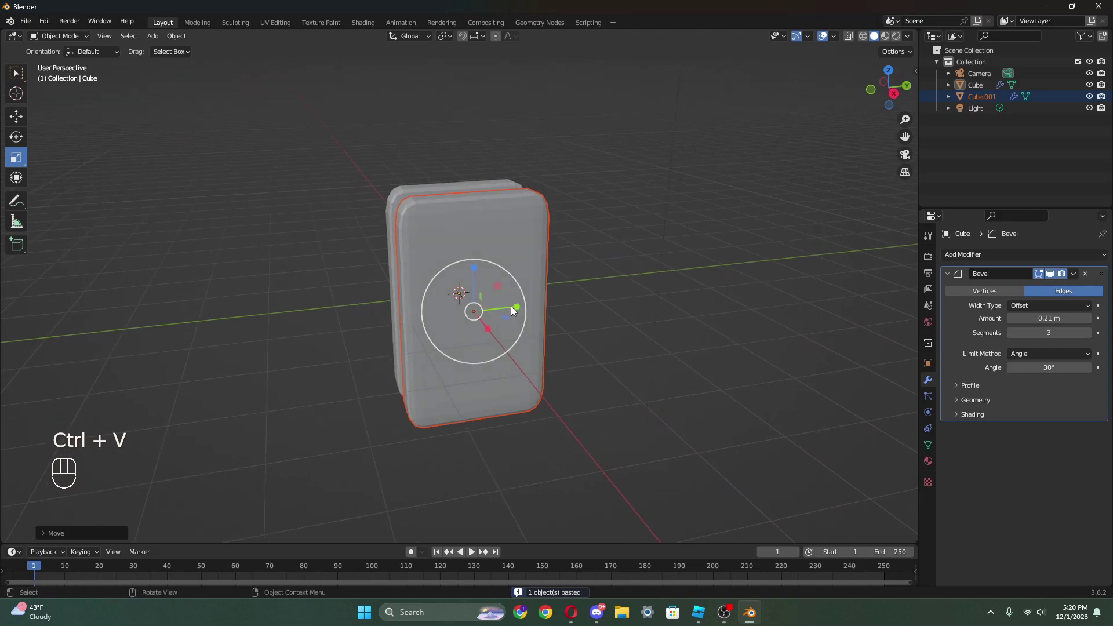
drag(515, 308, 482, 309)
middle_drag(470, 306, 496, 300)
drag(492, 258, 492, 264)
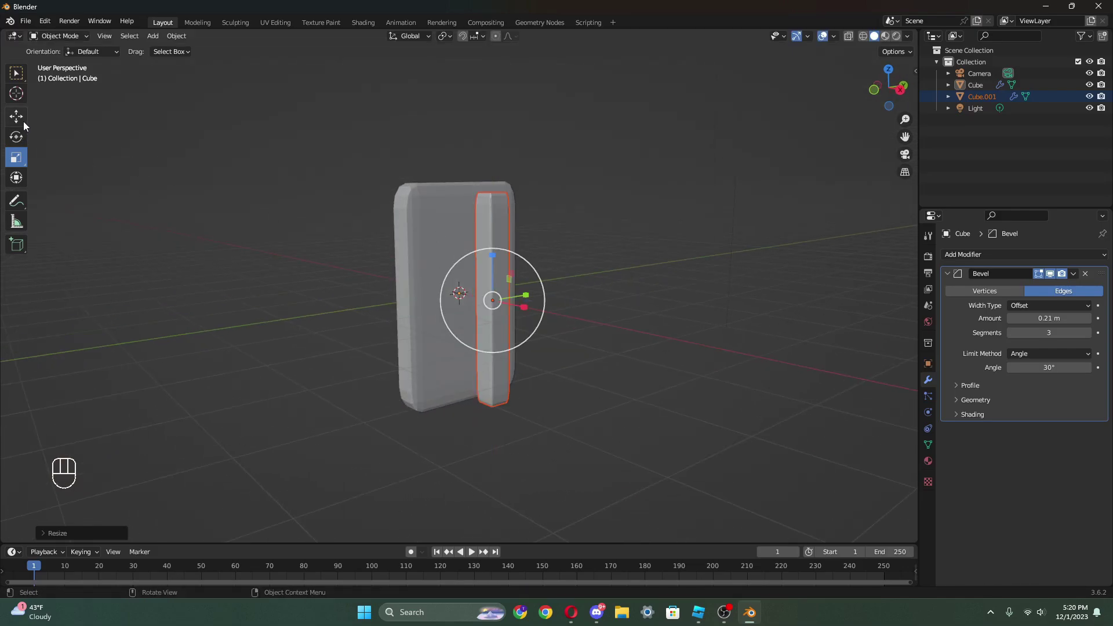
- Move the vertical bar back along X until it sits against the door's front face
click(23, 121)
drag(531, 309, 506, 303)
middle_drag(506, 303, 477, 299)
- Duplicate the vertical bar and rotate the copy to lie horizontally across the door's middle
click(16, 136)
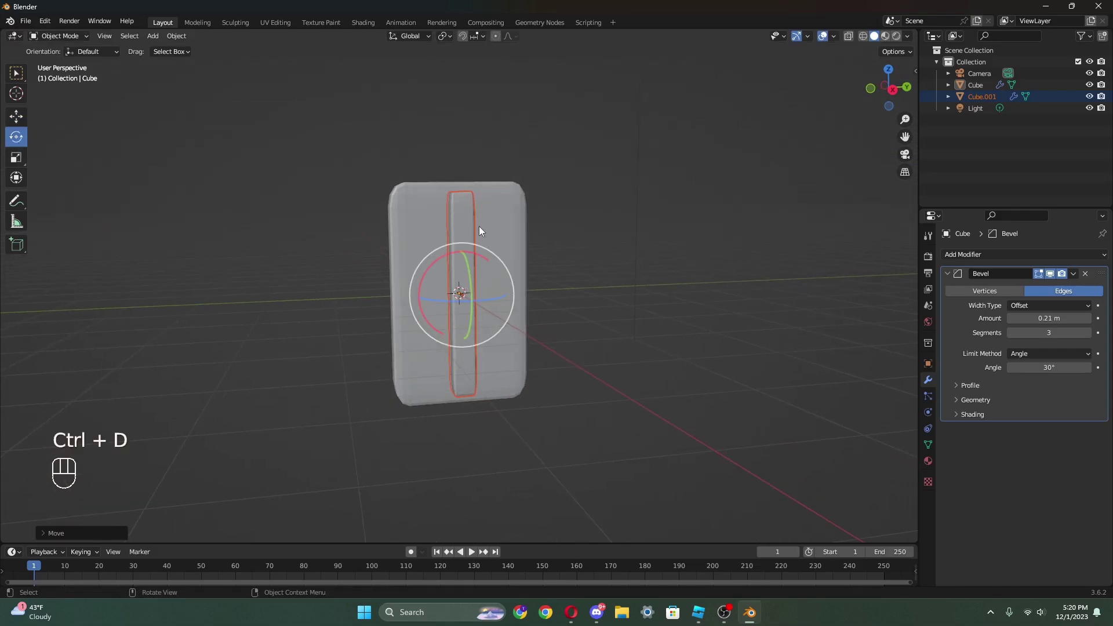
drag(473, 248, 485, 296)
key(ctrl+z)
key(ctrl+c)
key(ctrl+v)
key(ctrl+z)
middle_drag(485, 297, 665, 362)
- Shorten the horizontal bar to fit within the door's width, and undo the last stray change
click(621, 355)
middle_drag(591, 348, 485, 301)
click(485, 300)
drag(502, 308, 525, 260)
key(ctrl+z)
middle_drag(521, 234, 422, 297)
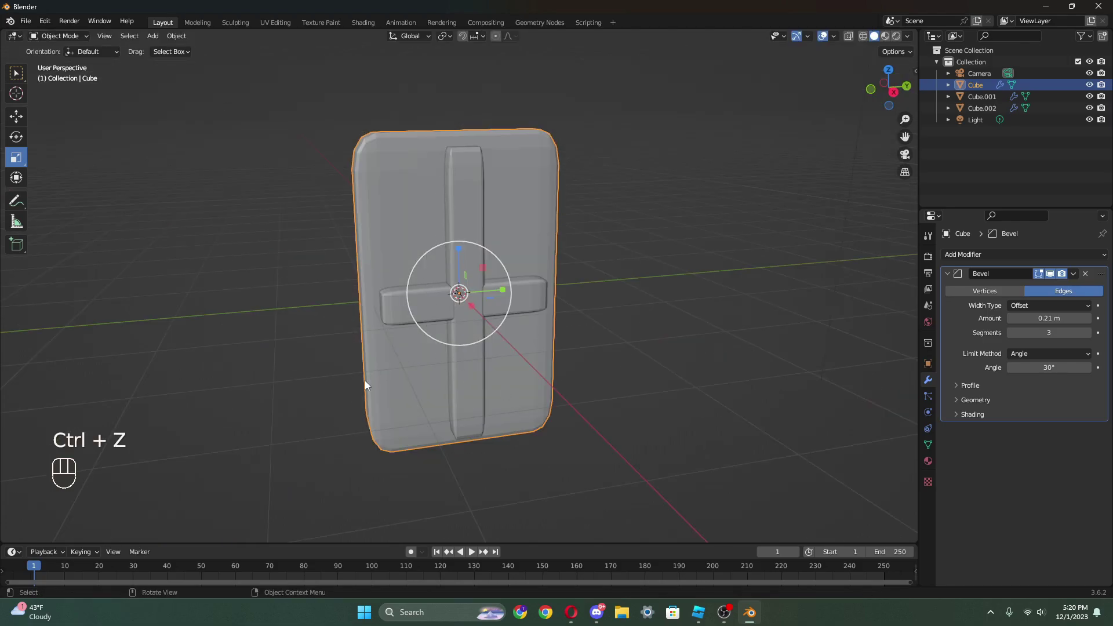
middle_drag(484, 262, 615, 310)
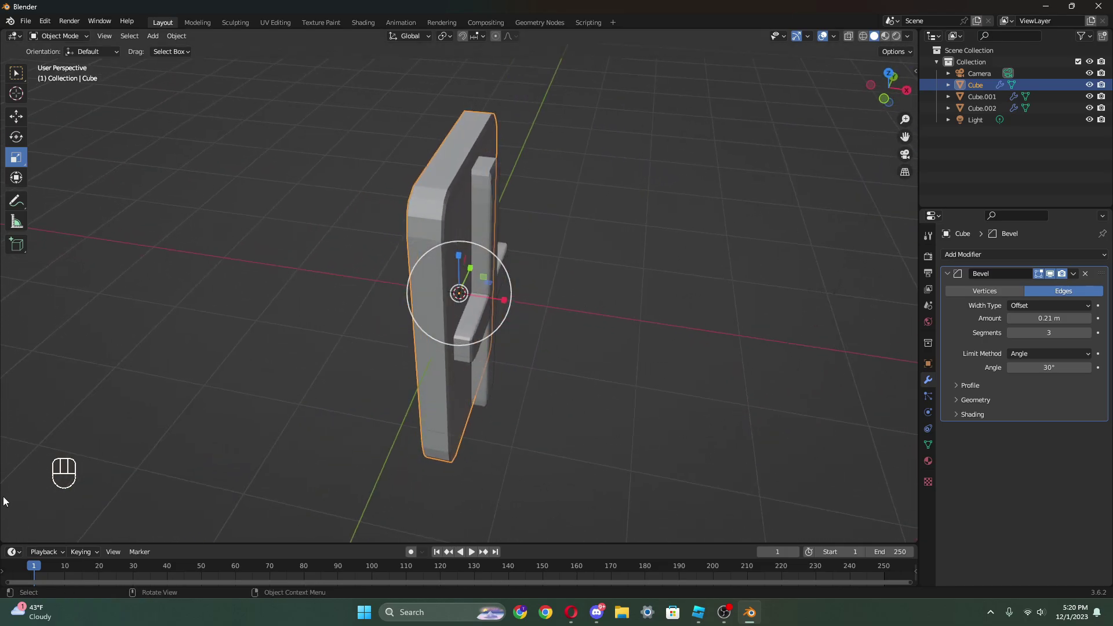
click(62, 23)
mouse_move(46, 25)
click(41, 46)
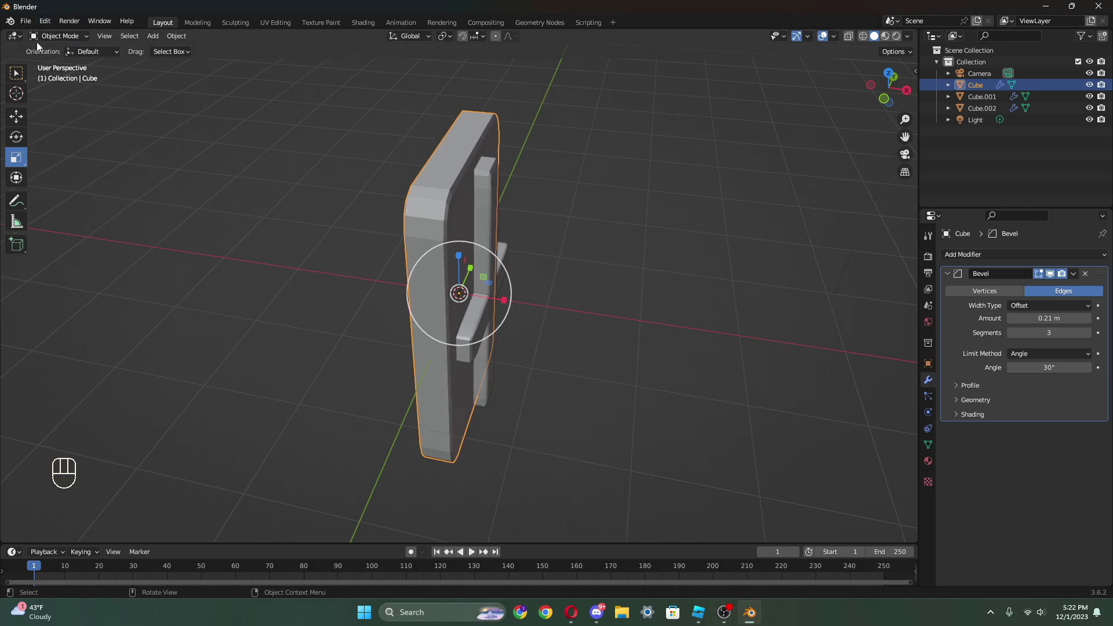
key(ctrl+z)
- Enter Edit Mode on the door slab and add a horizontal loop cut around its mid-height
click(54, 36)
click(72, 64)
middle_drag(739, 365, 626, 342)
click(104, 234)
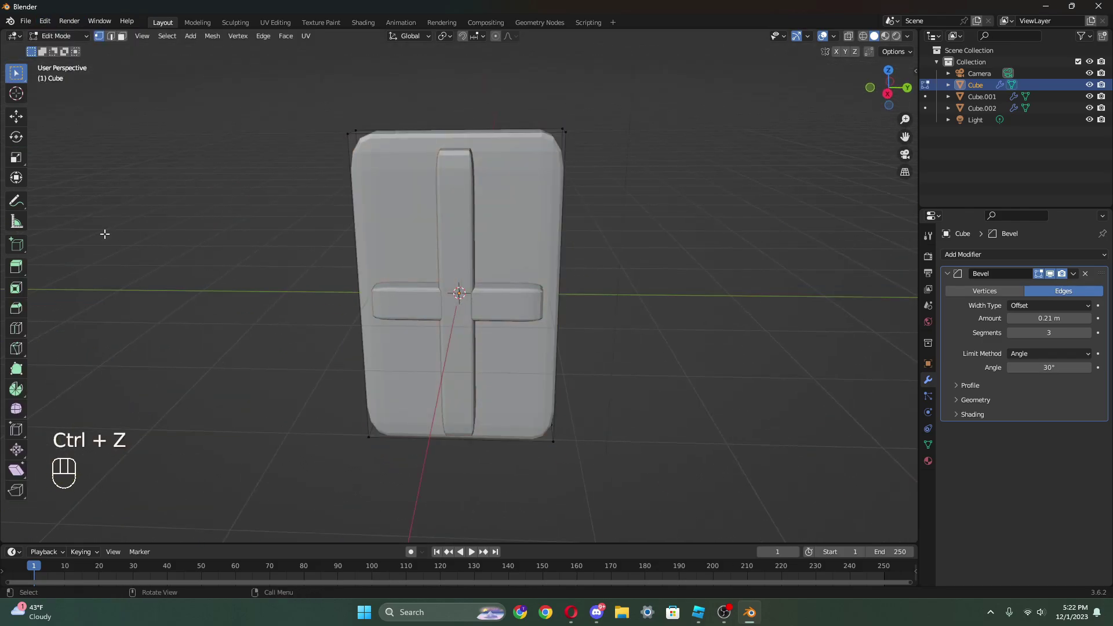
click(16, 328)
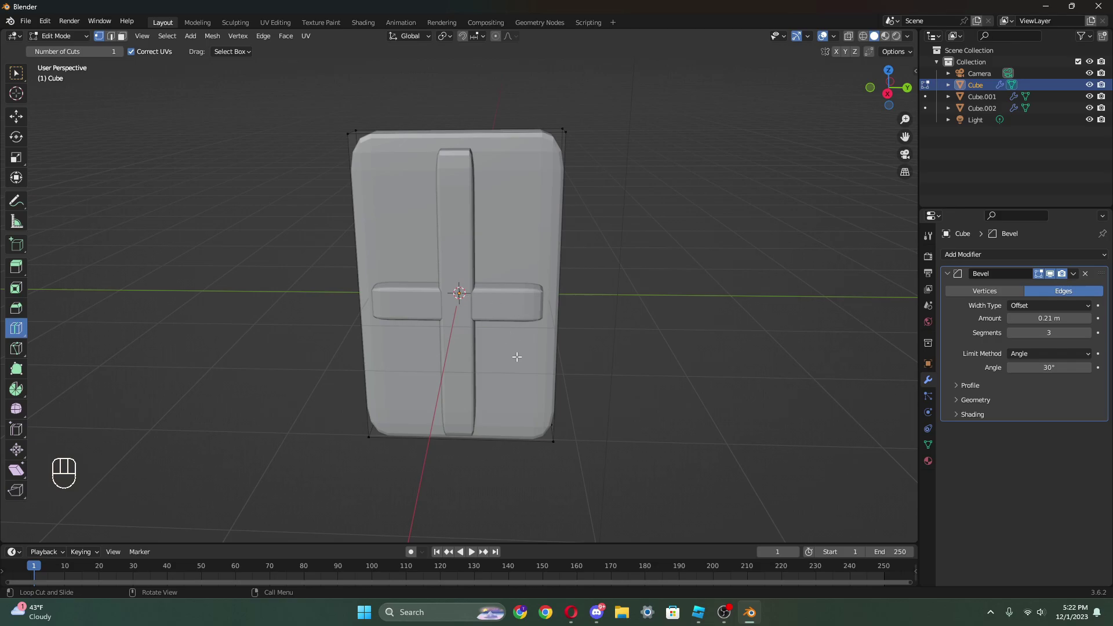
click(556, 291)
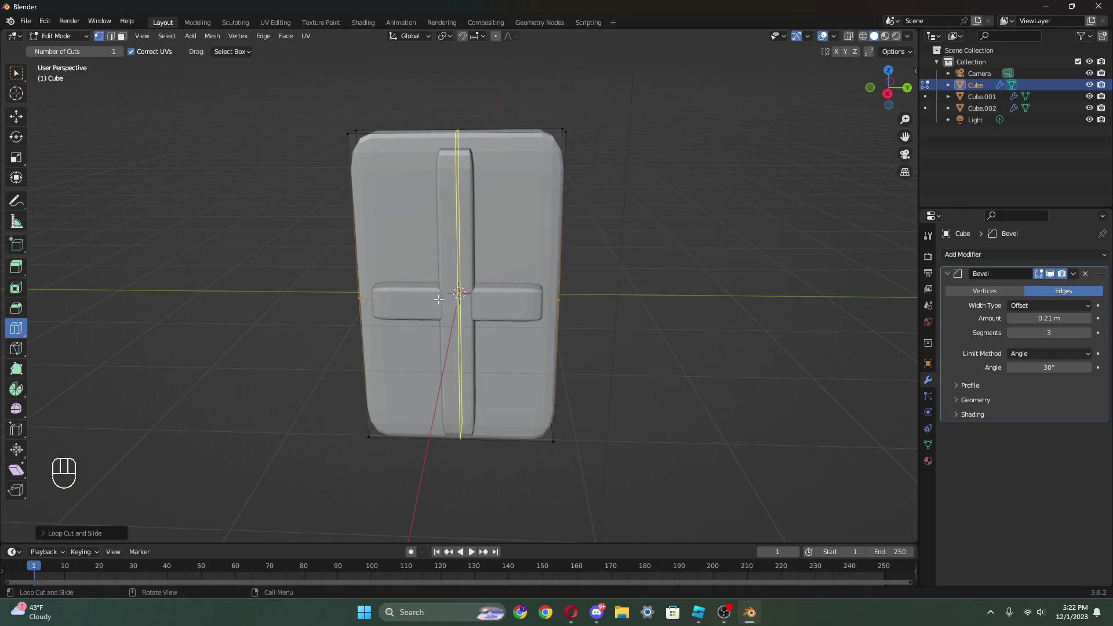
- Add vertical loop cuts at the door's centre and progressively closer to both of its side edges
click(453, 320)
click(408, 305)
click(392, 302)
click(508, 289)
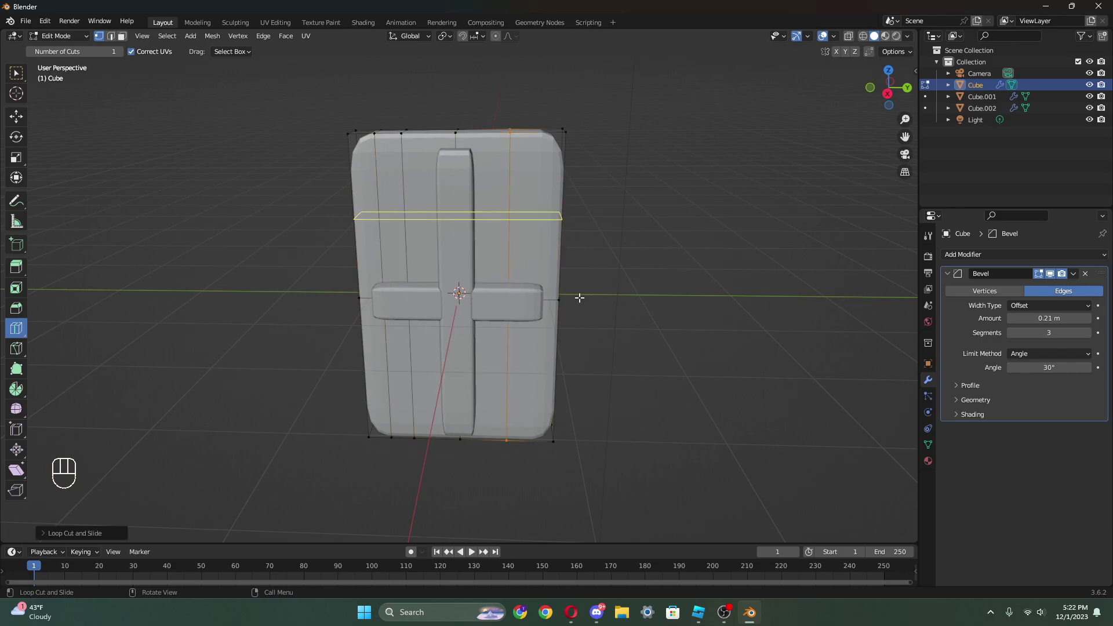
click(544, 278)
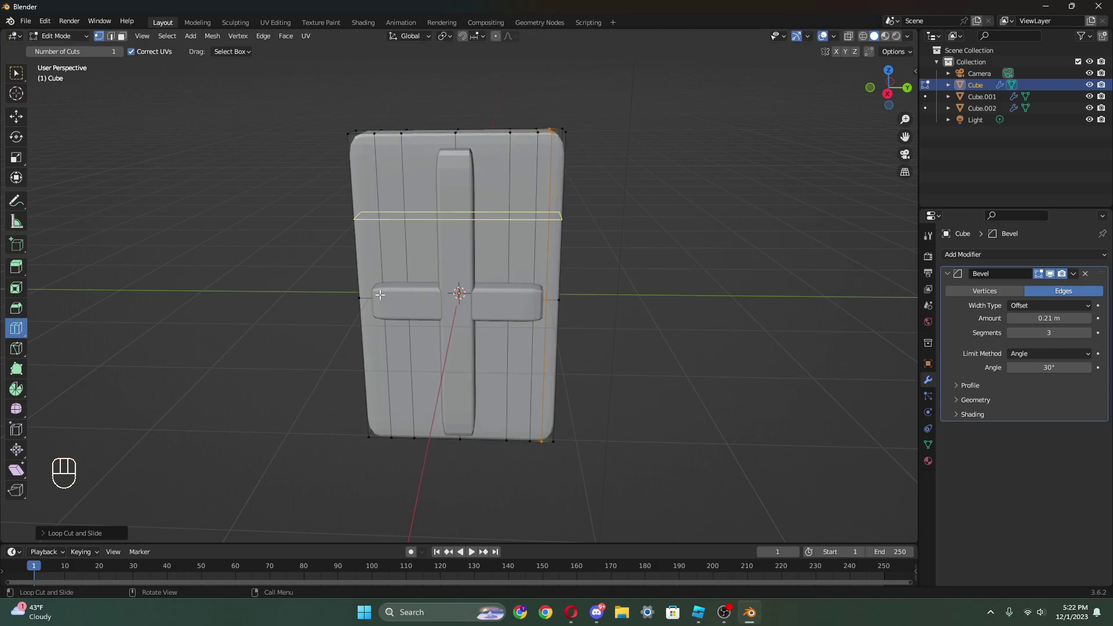
middle_drag(370, 296, 383, 309)
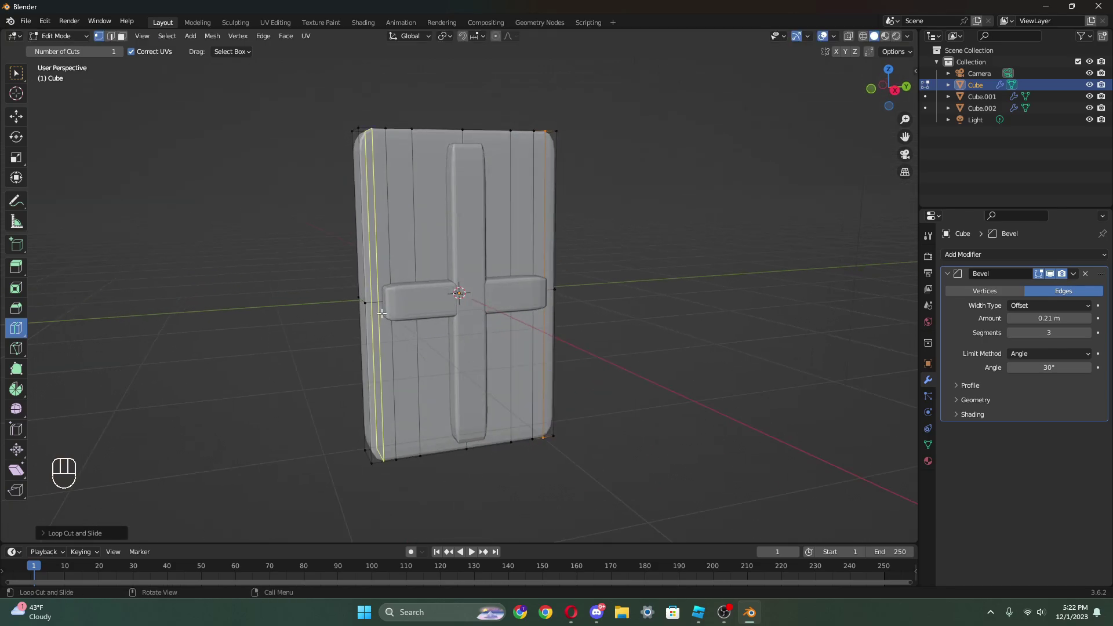
click(380, 308)
- Try to pull the outermost side loop outward along X, and undo the move
middle_drag(606, 342, 571, 340)
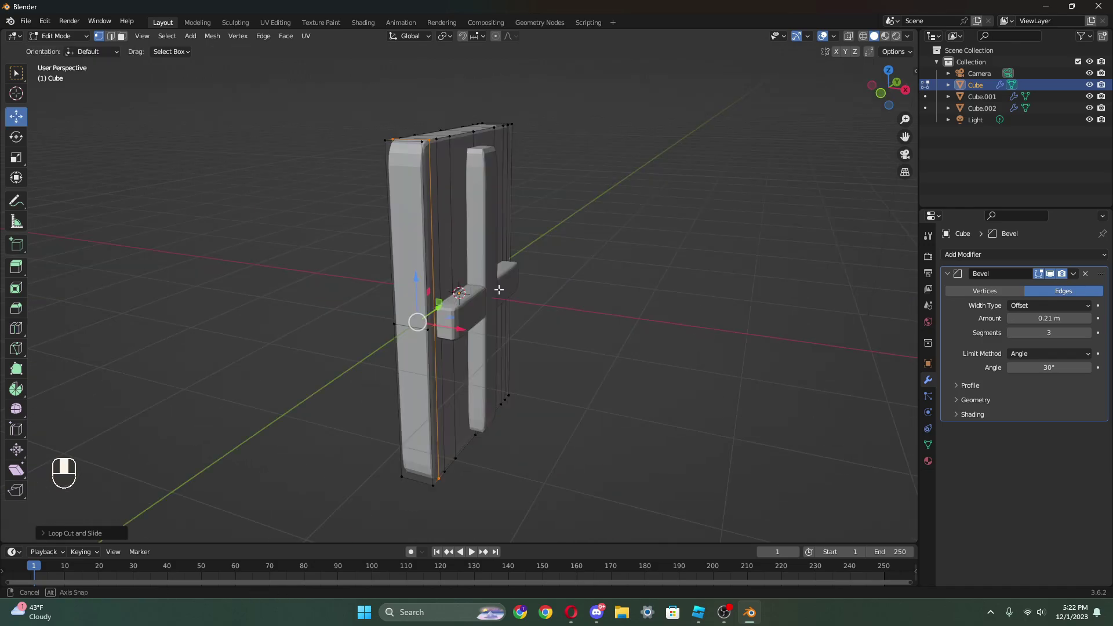
middle_drag(499, 289, 487, 310)
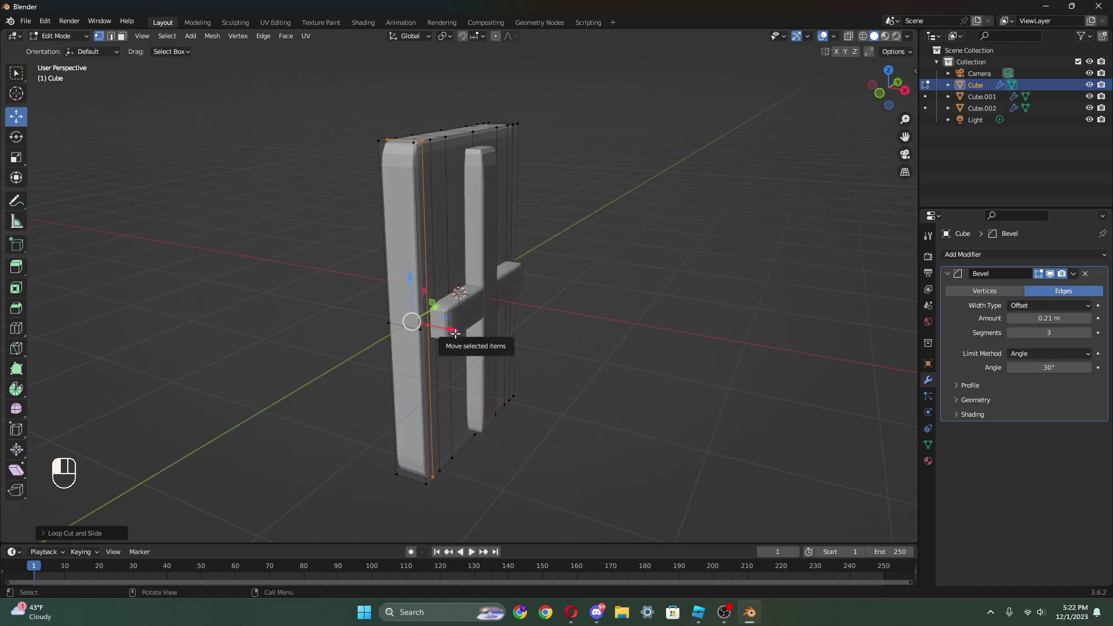
drag(461, 330, 463, 335)
middle_drag(463, 335, 589, 306)
key(ctrl+z)
key(ctrl+z)
key(ctrl+z)
key(ctrl+z)
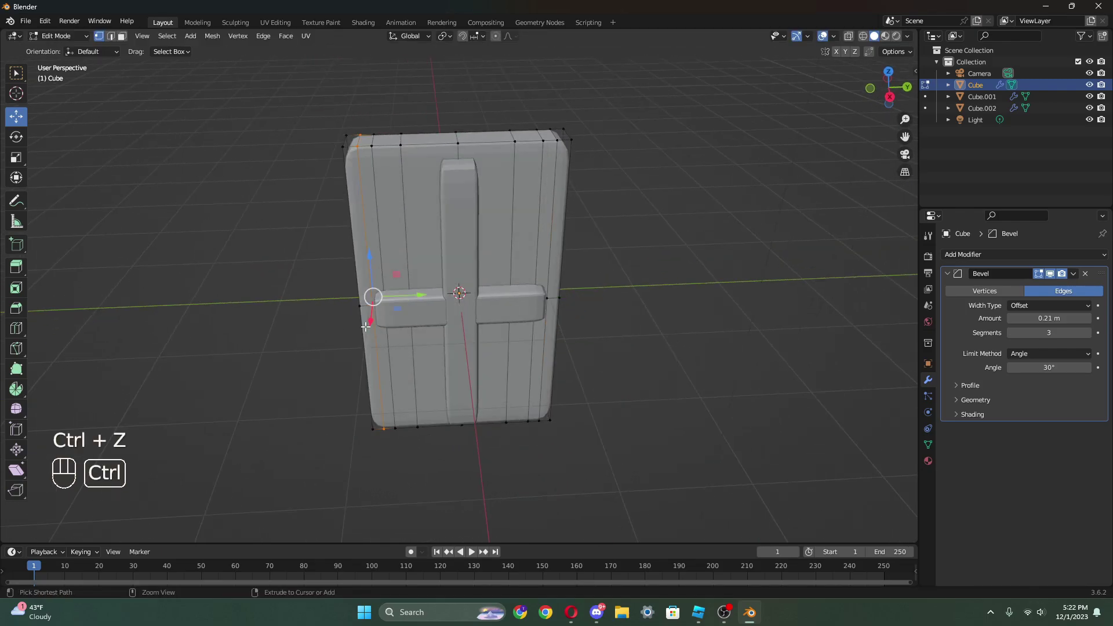
- Select the front vertices along both long sides of the door and pull them forward along X as raised side rims
middle_drag(348, 319, 373, 323)
middle_drag(450, 350, 509, 347)
shift+click(579, 301)
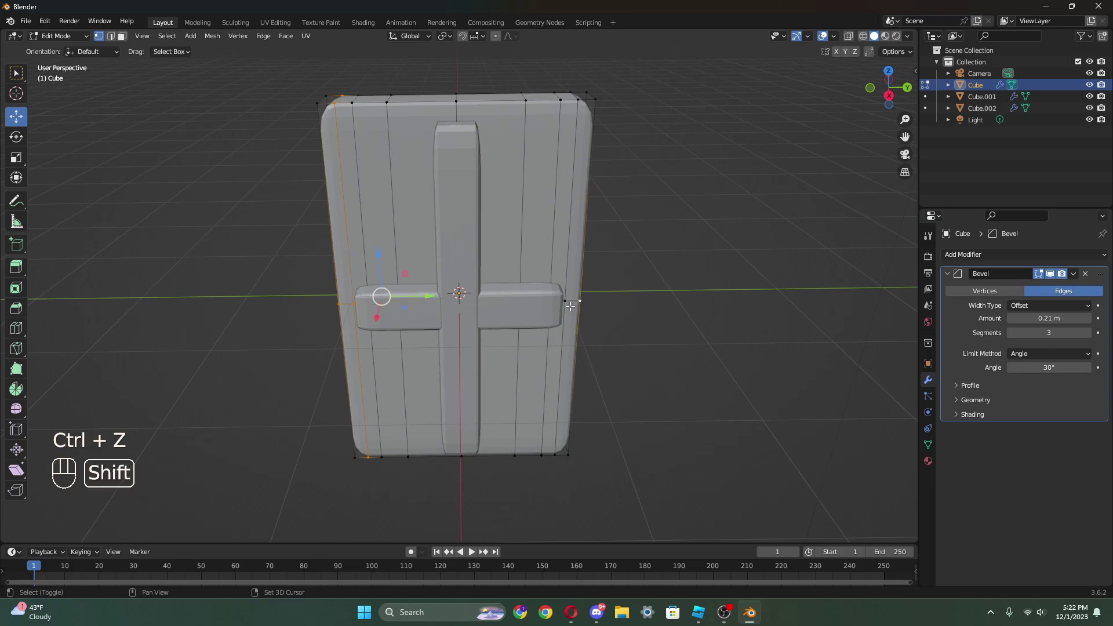
shift+click(565, 301)
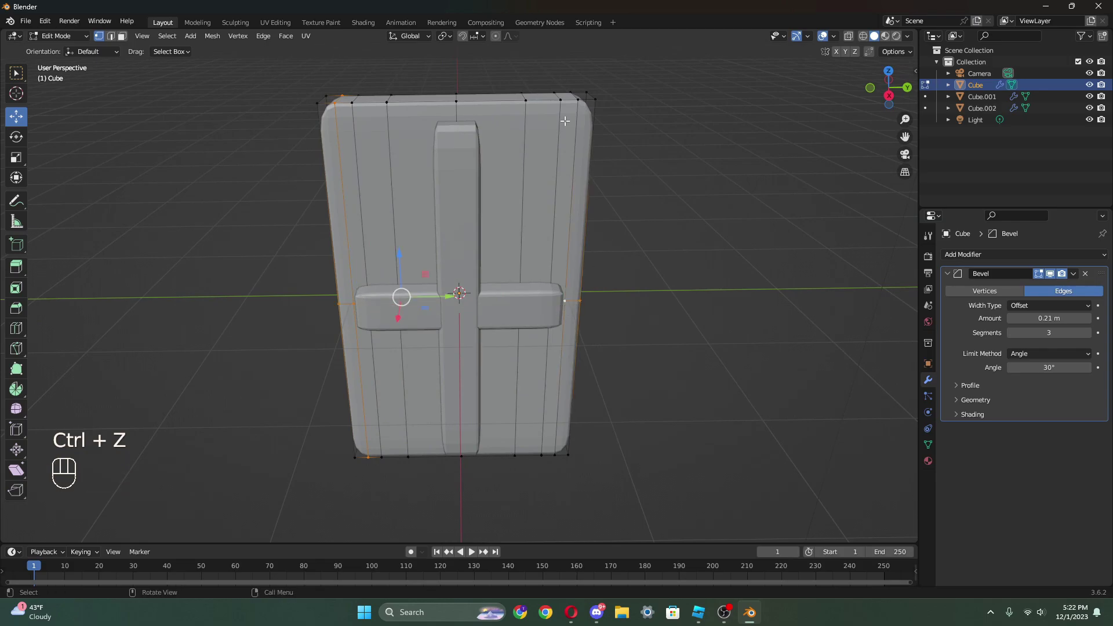
shift+click(323, 103)
middle_drag(323, 103, 373, 491)
middle_drag(562, 441, 461, 393)
ctrl+click(542, 291)
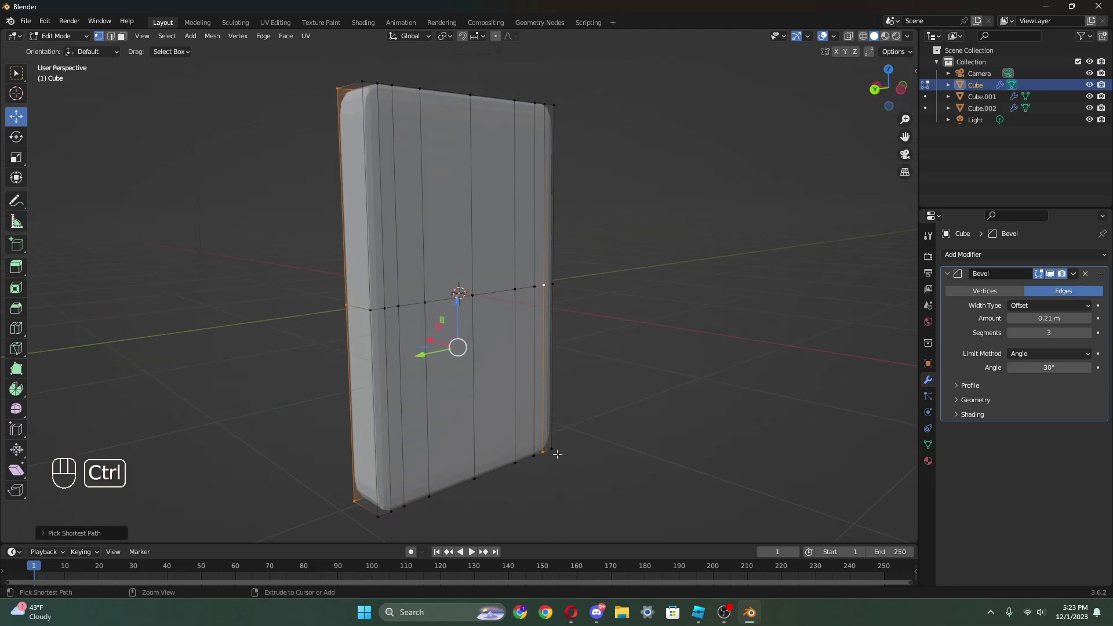
shift+click(544, 285)
middle_drag(312, 381, 414, 377)
shift+click(363, 480)
shift+click(312, 478)
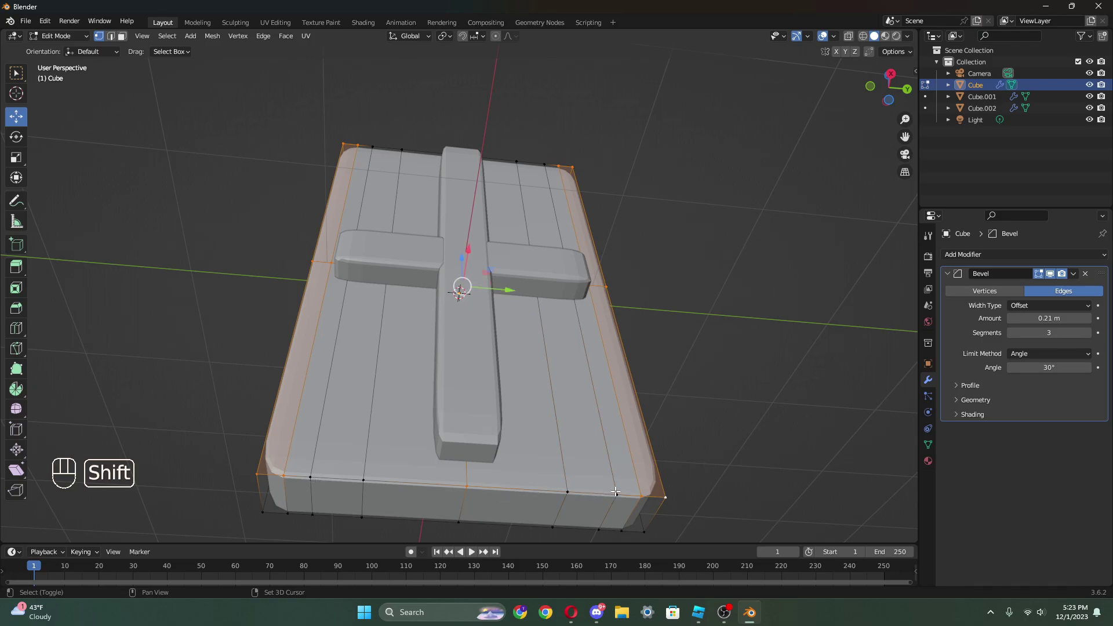
middle_drag(512, 368, 485, 323)
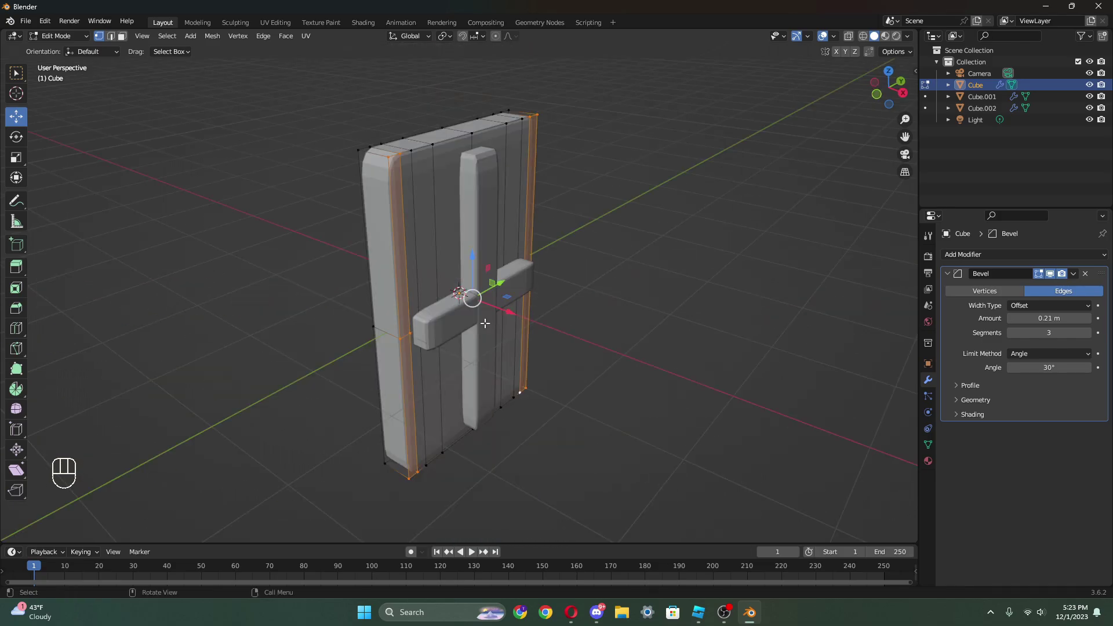
drag(504, 314, 515, 318)
middle_drag(527, 318, 468, 292)
- Add horizontal loop cuts above and below the door's middle, progressively closer to its top and bottom edges
click(374, 130)
middle_drag(390, 133, 418, 154)
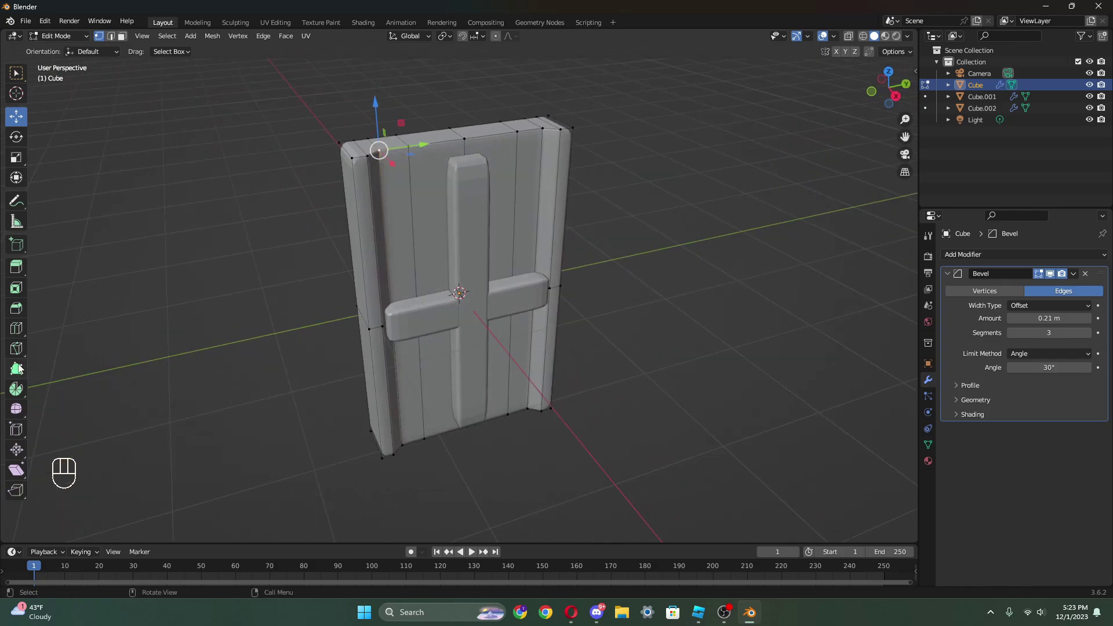
click(16, 328)
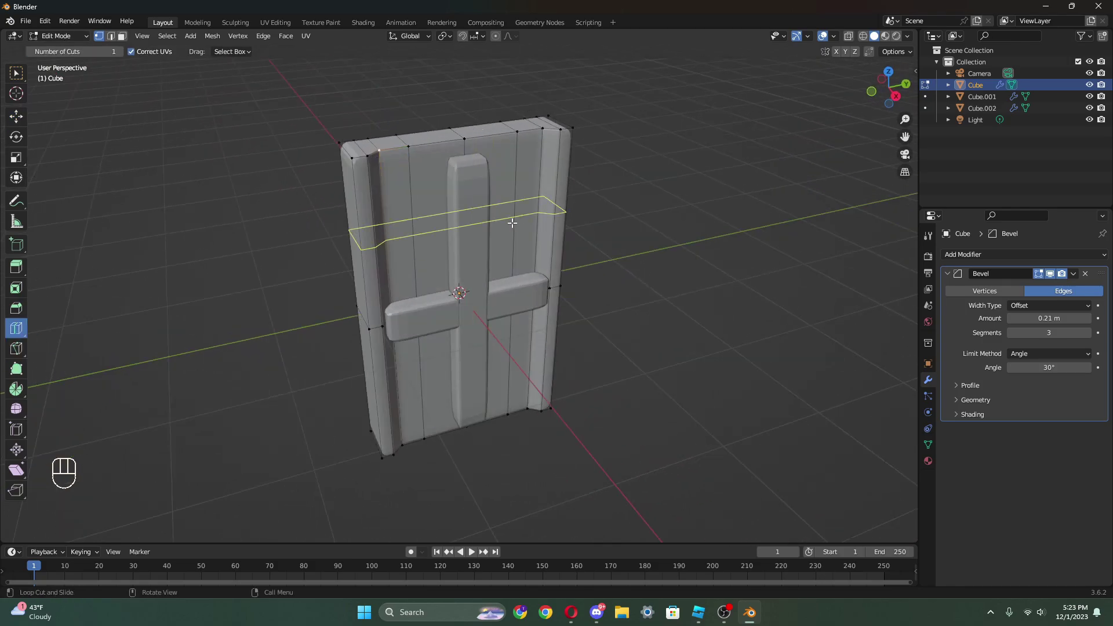
drag(510, 224, 497, 162)
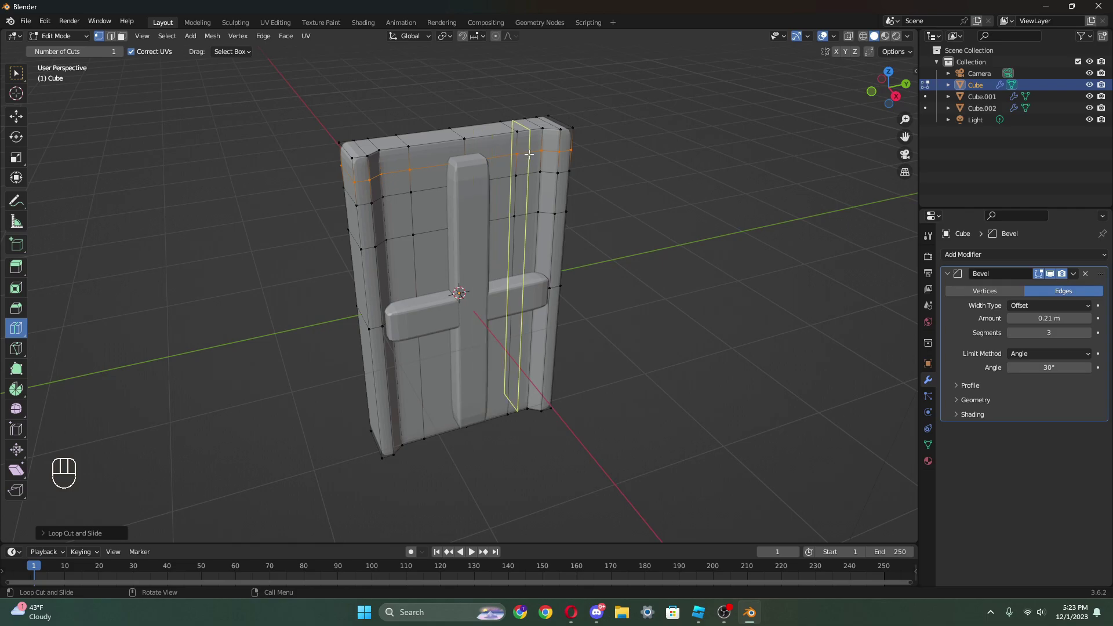
middle_drag(514, 146, 513, 414)
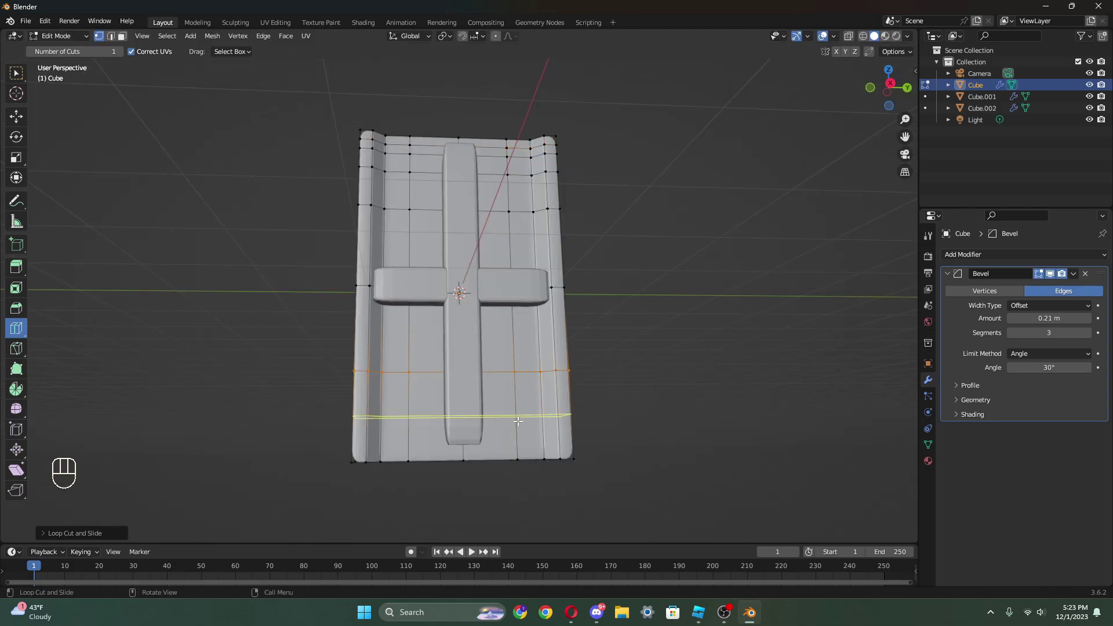
click(513, 413)
click(521, 450)
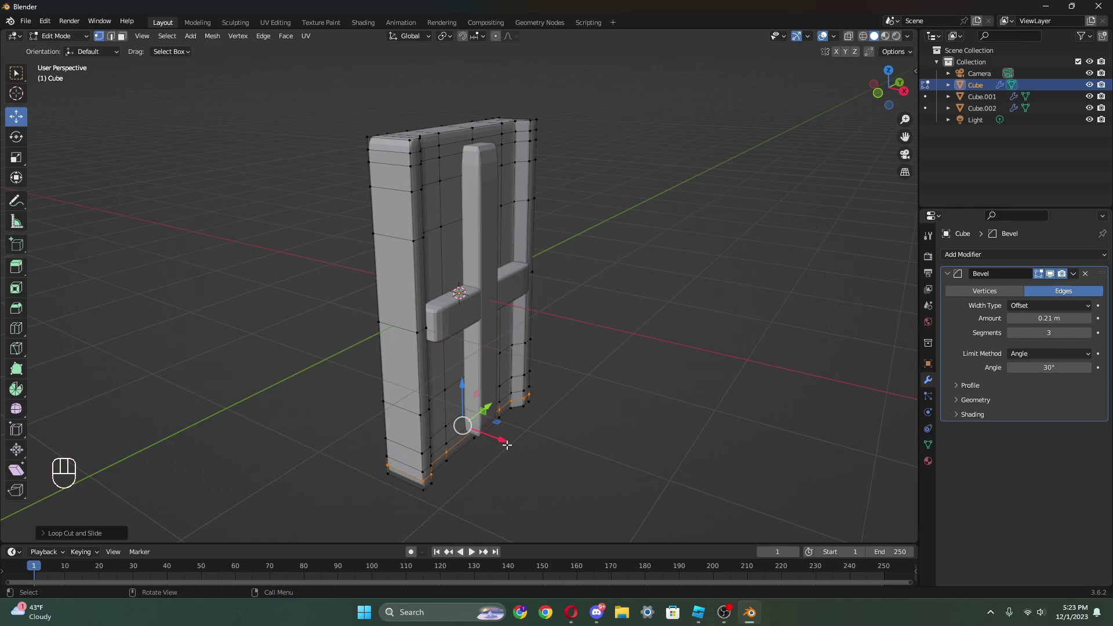
- Select the vertices along the door's bottom front edge, try to move them along X, and undo the move
middle_drag(506, 445, 348, 447)
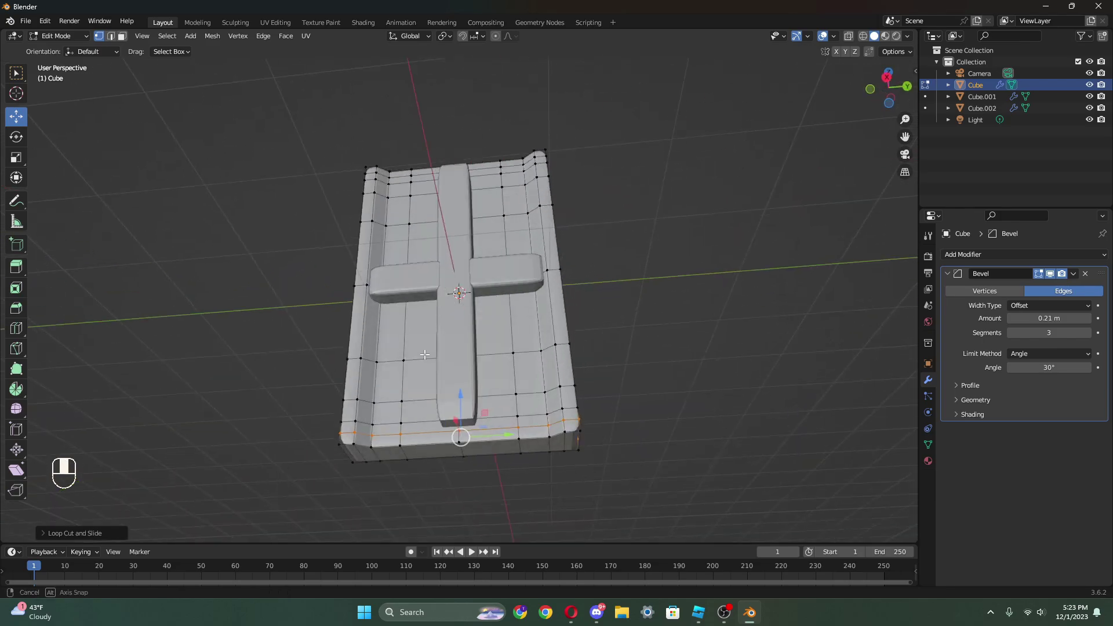
shift+click(342, 444)
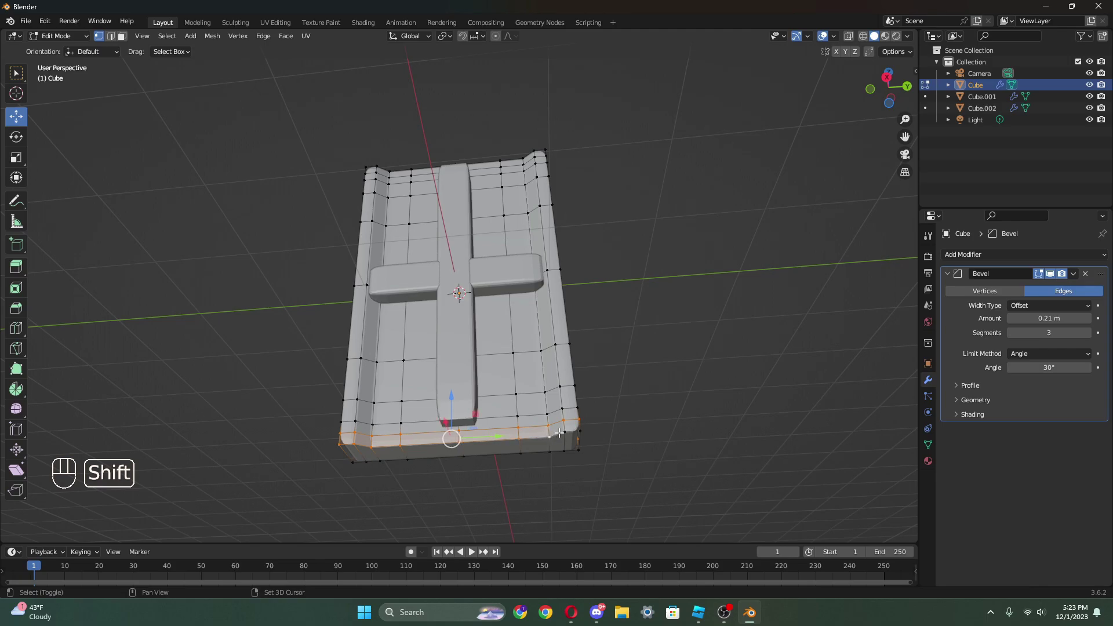
middle_drag(560, 433, 394, 449)
key(ctrl+z)
middle_drag(426, 443, 362, 435)
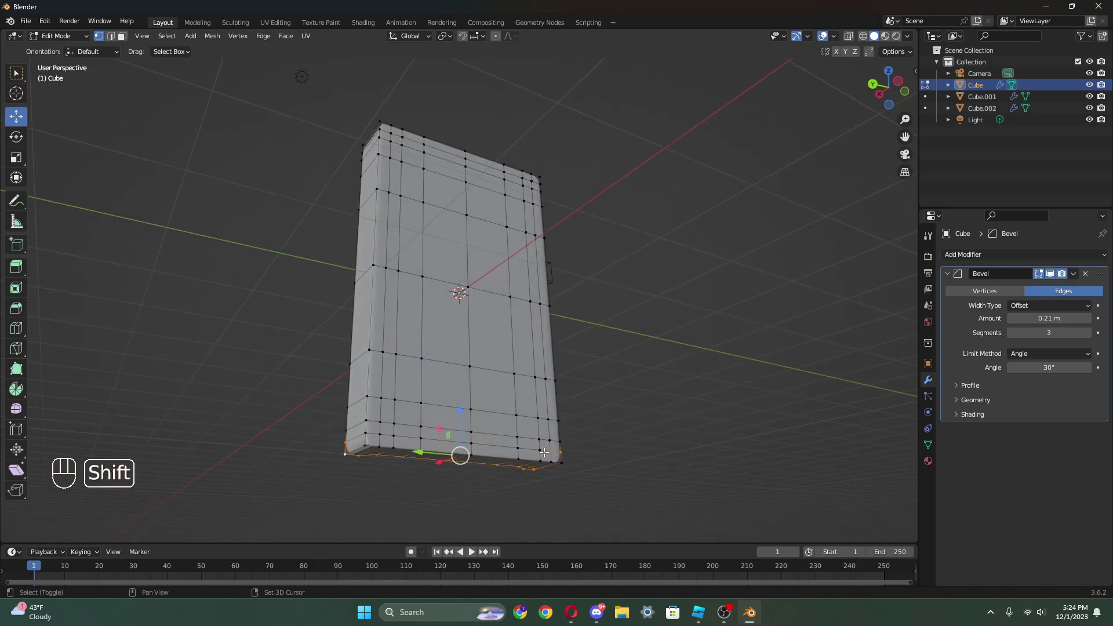
middle_drag(555, 454, 457, 481)
drag(427, 465, 424, 472)
middle_drag(383, 470, 467, 441)
key(ctrl+z)
- Add the next row of vertices above to the selection and extrude the bottom front strip forward
shift+click(412, 438)
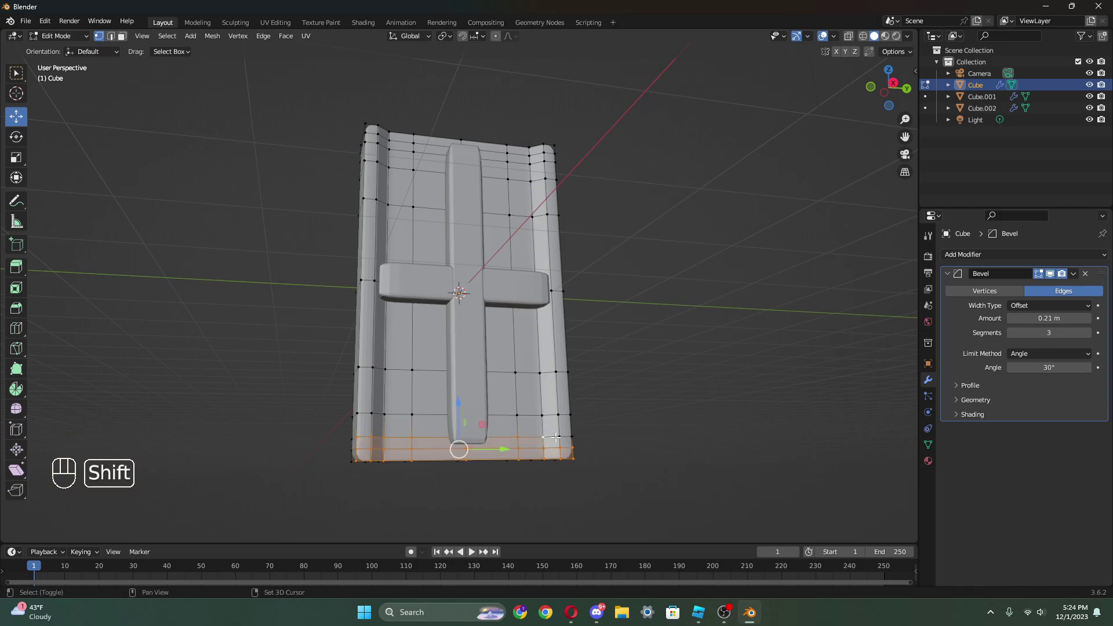
middle_drag(568, 438, 469, 494)
key(e)
click(586, 450)
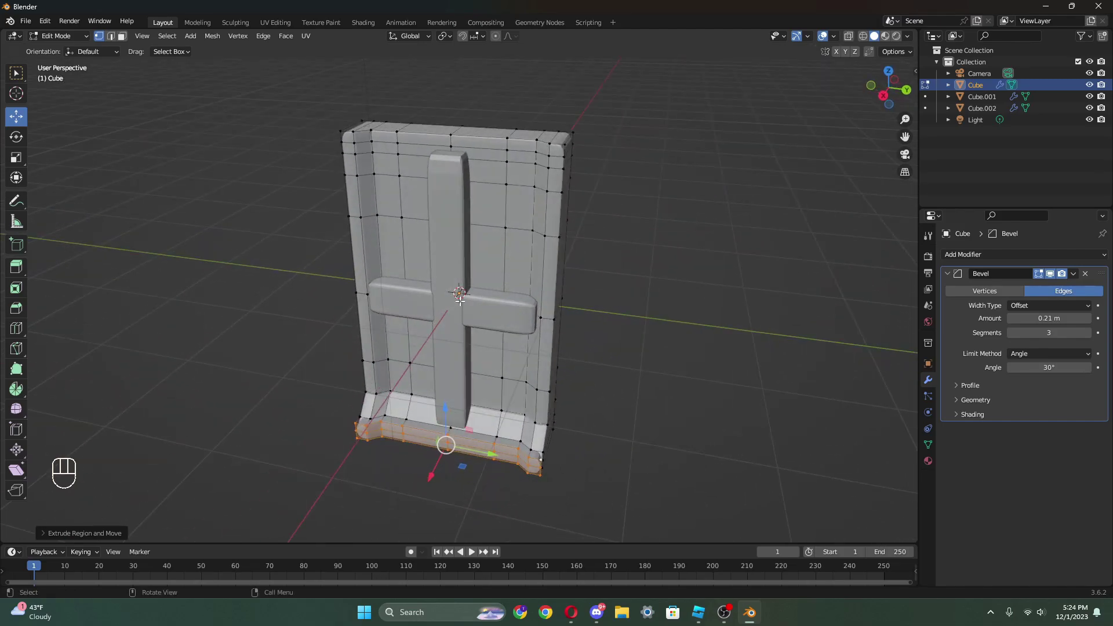
- Select all vertices of the door's top strip through the mesh in wireframe view, and return to solid shading
middle_drag(459, 300, 412, 152)
middle_drag(444, 115, 276, 105)
drag(275, 107, 602, 139)
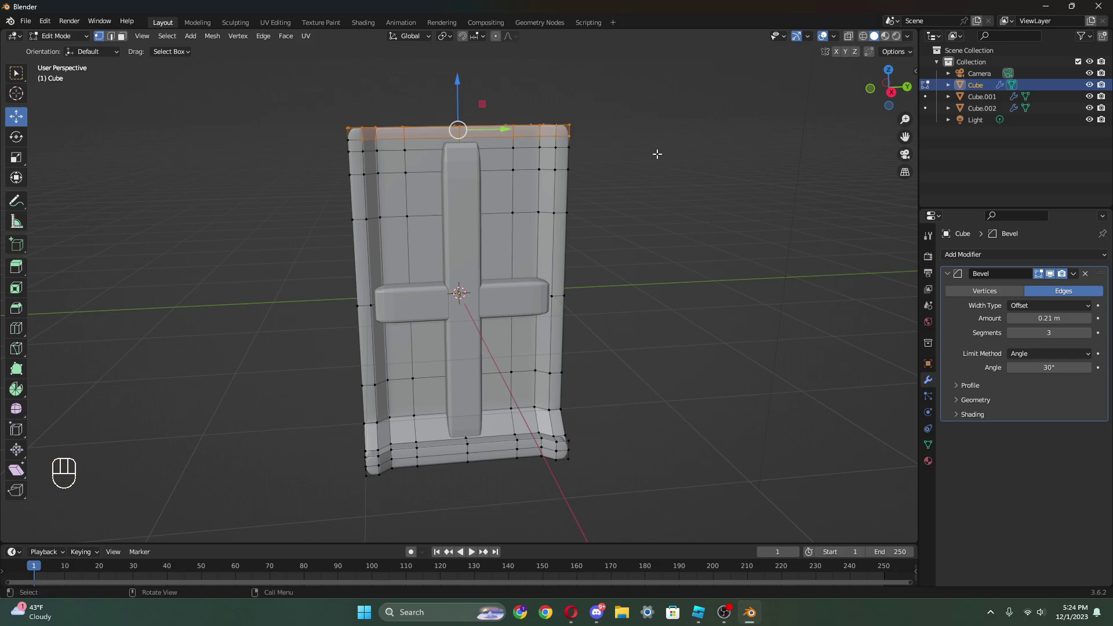
click(641, 179)
key(z)
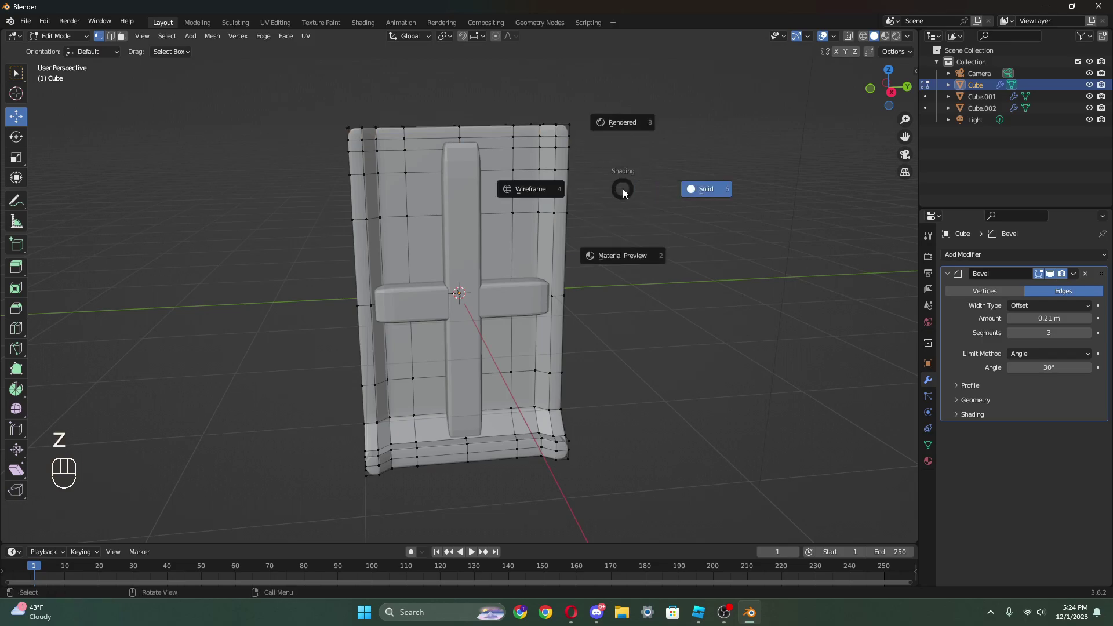
click(541, 201)
middle_drag(614, 192, 591, 184)
mouse_move(305, 105)
mouse_down()
mouse_move(385, 128)
mouse_move(586, 141)
mouse_up()
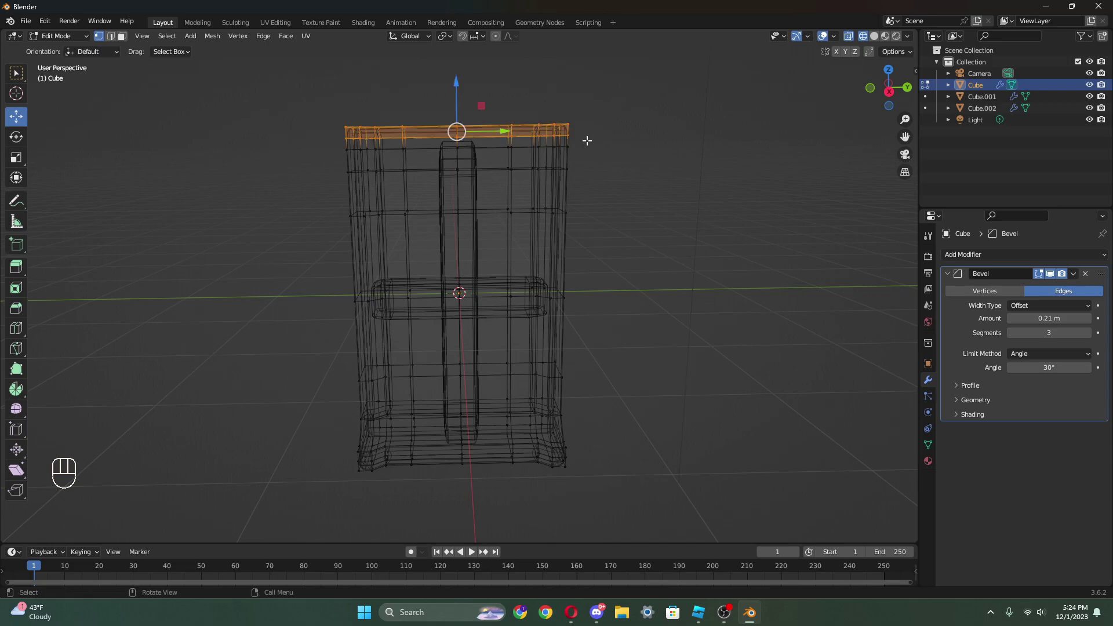
key(z)
click(583, 90)
key(z)
click(664, 111)
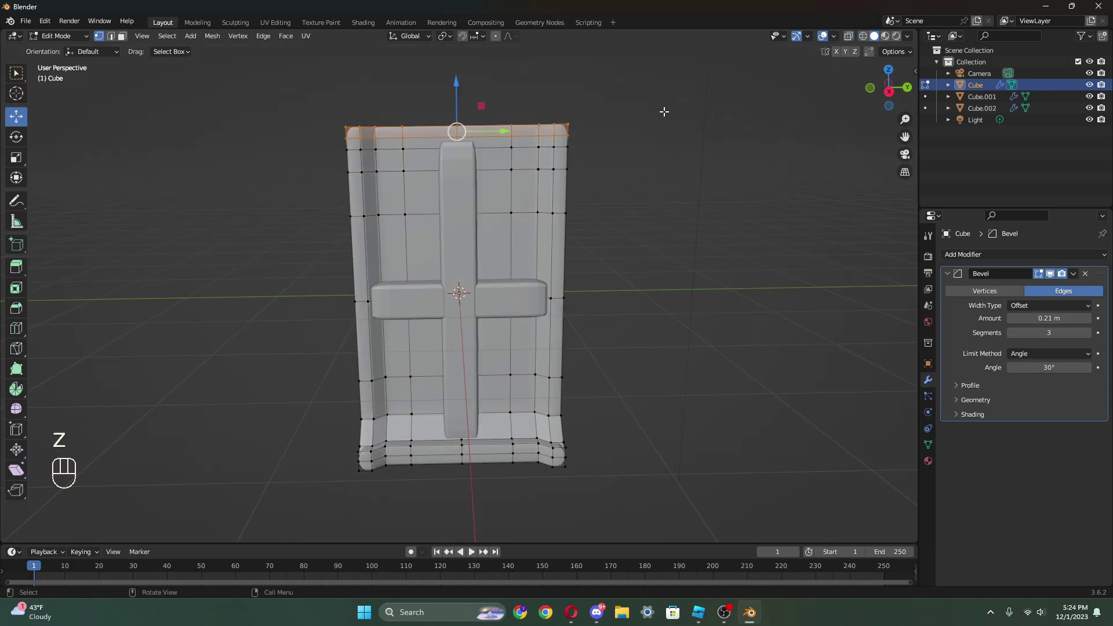
- Try to move the whole selected top strip, and undo the move
middle_drag(413, 242, 543, 244)
drag(505, 131, 481, 131)
key(ctrl+z)
- Deselect the back vertices of the top strip and pull the remaining front part forward along X as a top rim
middle_drag(296, 116, 375, 122)
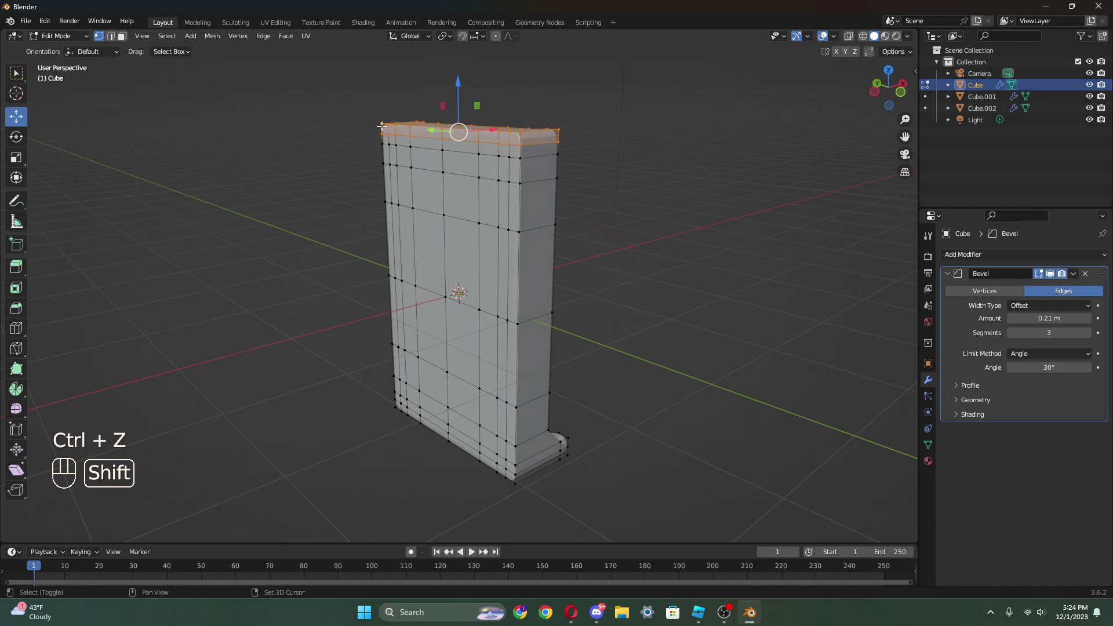
shift+click(410, 125)
shift+click(410, 136)
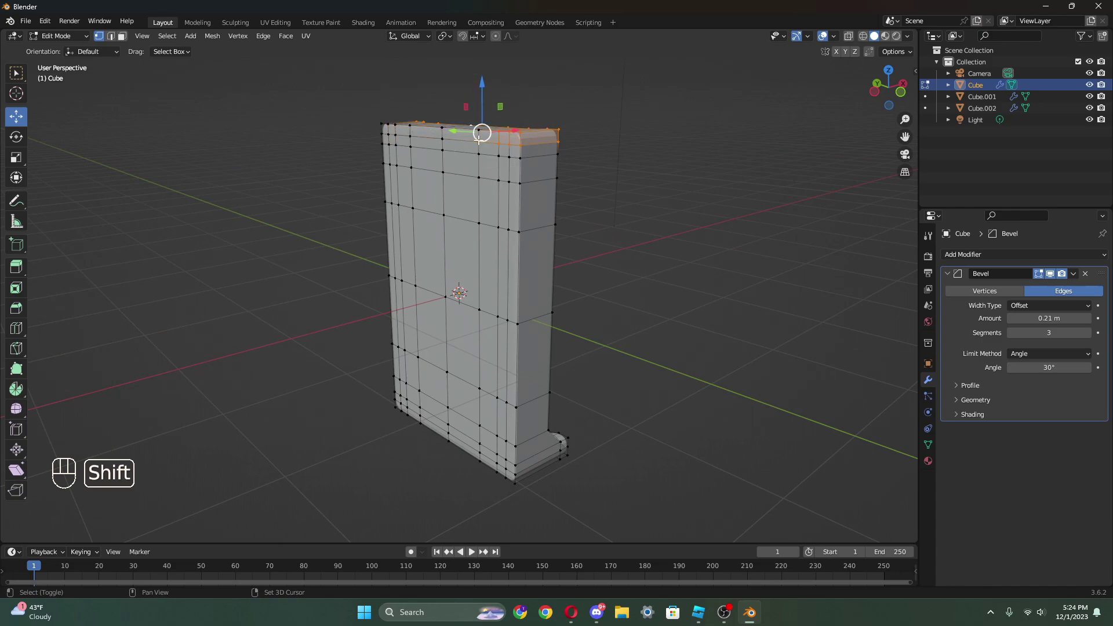
middle_drag(505, 138, 557, 226)
key(g)
key(x)
click(508, 147)
key(e)
click(591, 162)
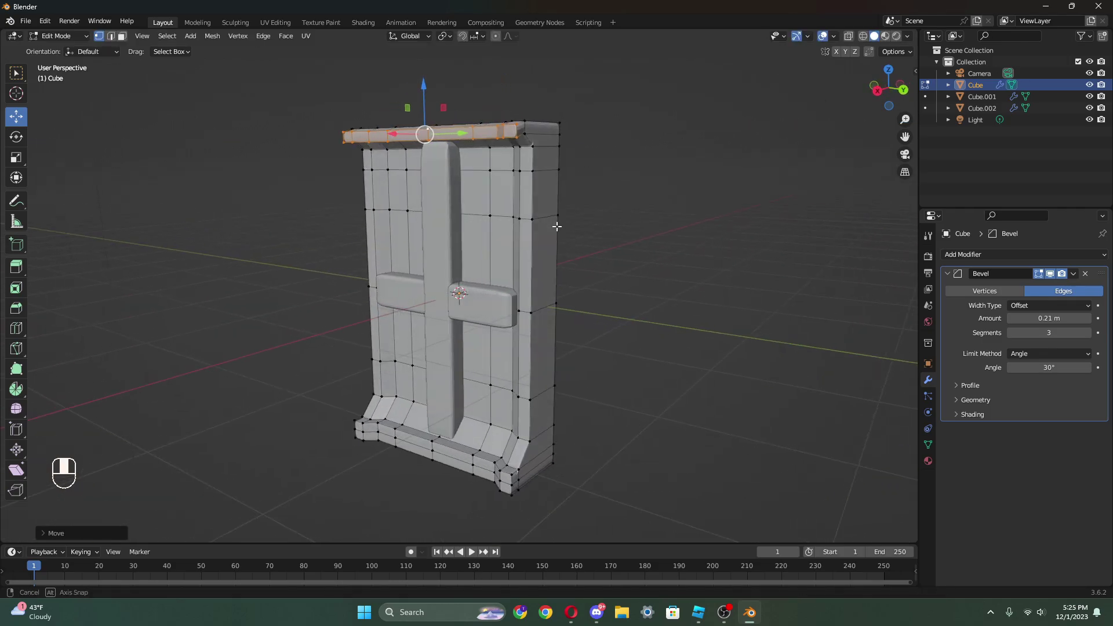
- Return the door to Object Mode and clear the selection
click(447, 211)
click(448, 290)
middle_drag(450, 289, 464, 288)
click(58, 36)
click(58, 51)
click(745, 362)
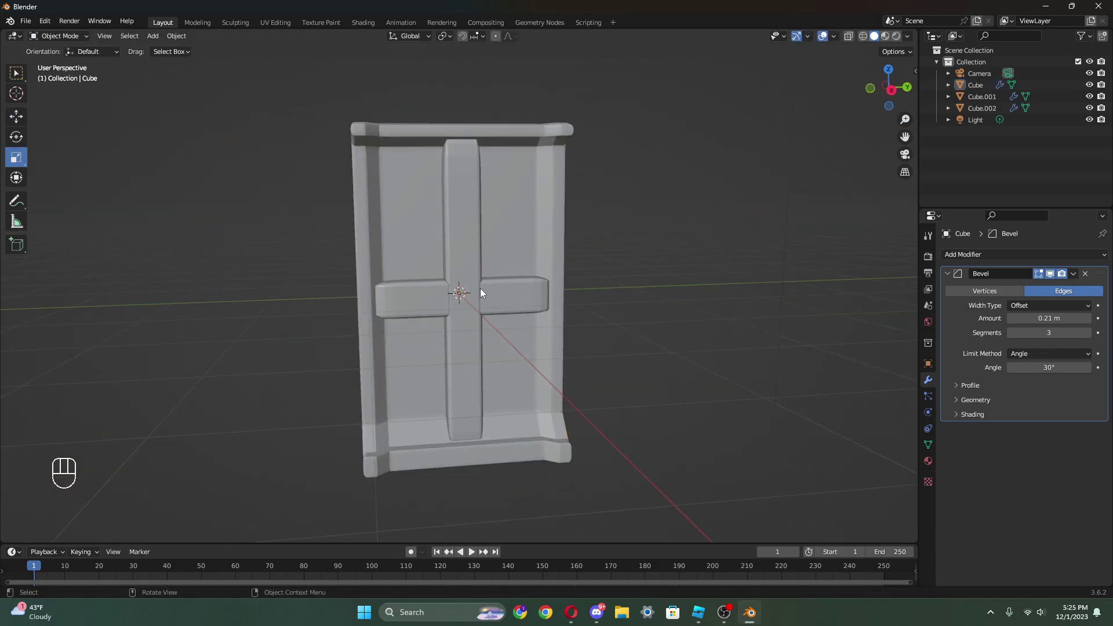
- Select the vertical and horizontal bars together and scale them thinner along X
click(473, 288)
shift+click(537, 303)
mouse_move(537, 303)
middle_down()
mouse_move(624, 348)
mouse_move(522, 302)
middle_up()
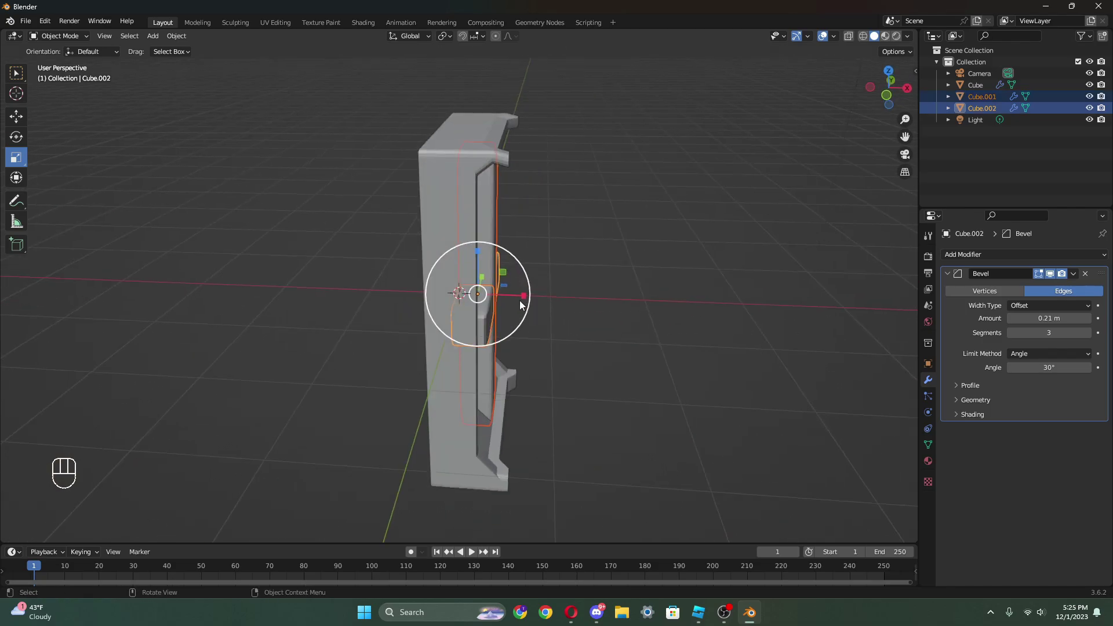
key(s)
key(x)
drag(506, 296, 508, 296)
middle_drag(508, 296, 347, 294)
- Move both bars back along X toward the recessed door panel, and deselect them
click(16, 116)
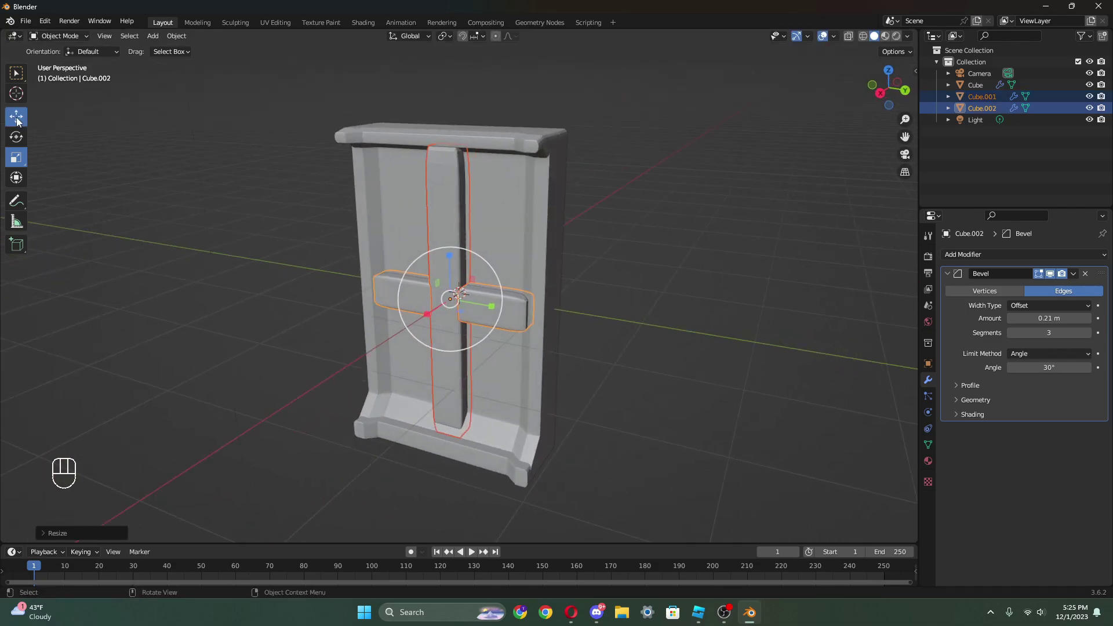
middle_drag(491, 260, 419, 265)
drag(409, 304, 416, 303)
click(634, 353)
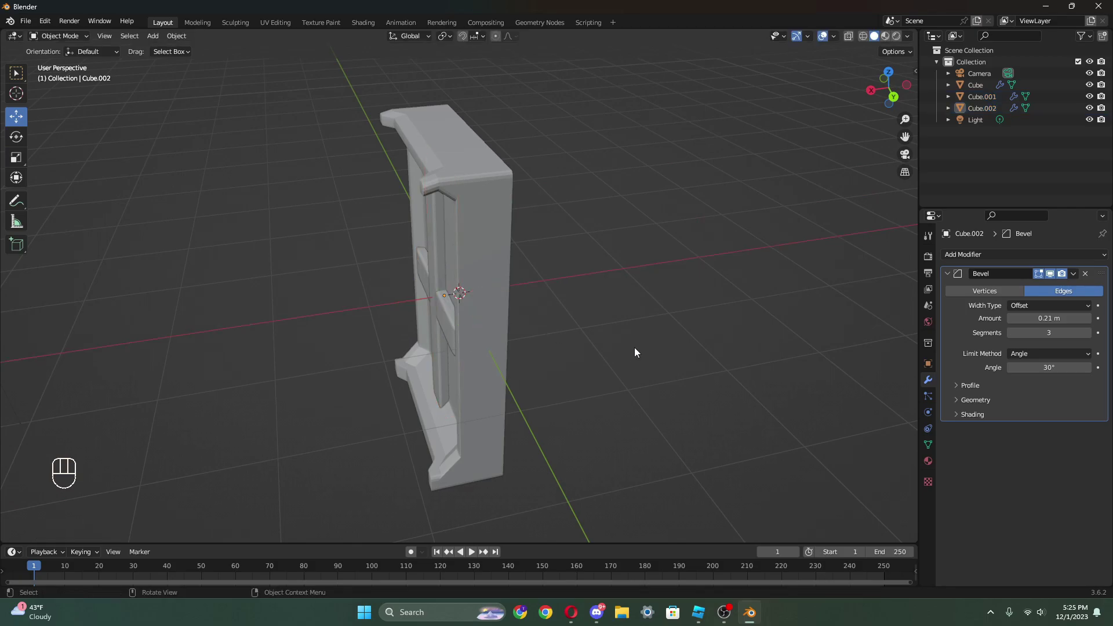
- Add a plane mesh at the centre of the door model to serve as the glass
middle_drag(634, 352, 758, 297)
key(a)
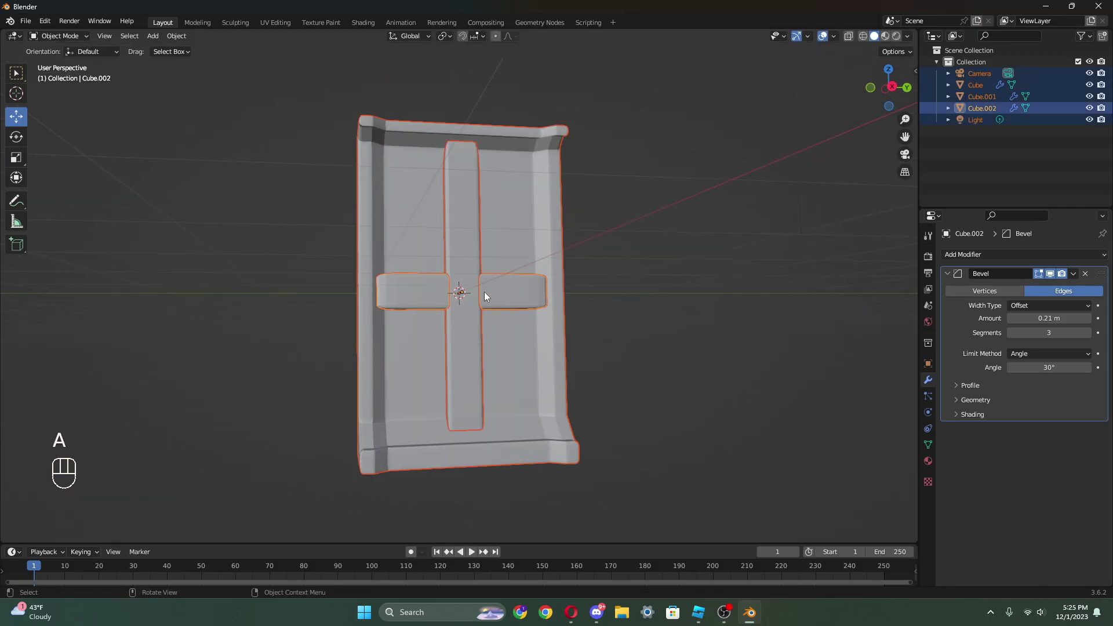
key(shift+a)
mouse_move(641, 282)
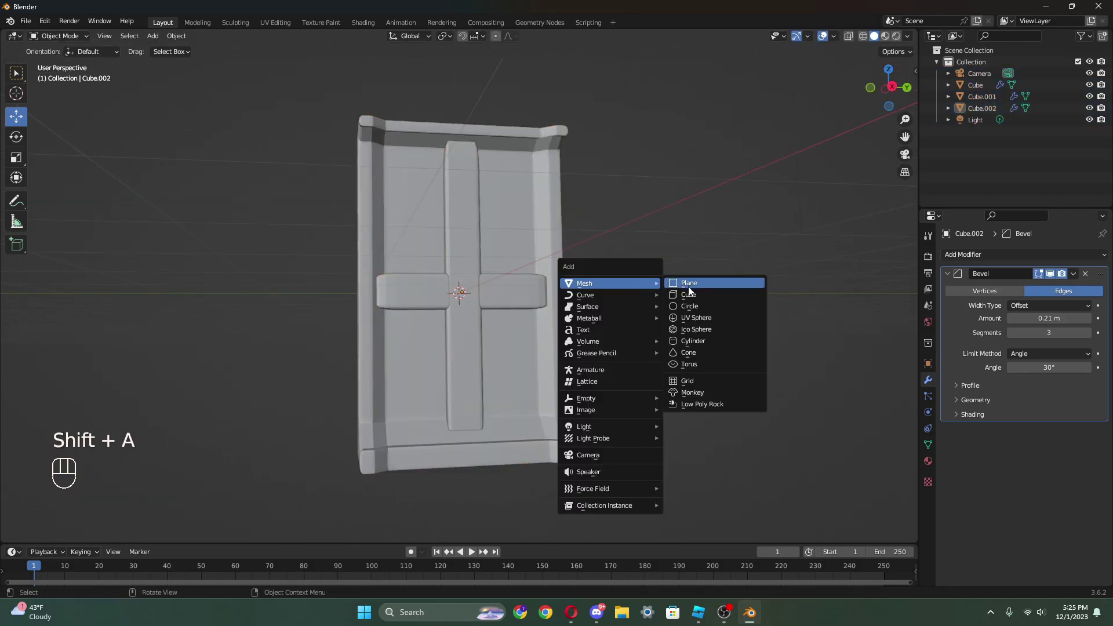
click(687, 287)
- Rotate the plane upright so it stands parallel to the door panel
middle_drag(687, 286, 489, 295)
key(shift+space)
key(r)
drag(472, 262, 487, 303)
middle_drag(487, 303, 551, 298)
drag(490, 265, 494, 261)
middle_drag(493, 261, 476, 288)
- Move the upright plane into the recessed frame and stretch it along Z to fill the opening, then deselect it
key(shift+space)
key(g)
drag(488, 296, 511, 300)
middle_drag(511, 299, 405, 282)
key(shift+space)
key(s)
drag(458, 248, 461, 214)
click(687, 398)
- Check the glass plane, the frame and the cross bars by selecting each in turn
middle_drag(527, 360, 636, 412)
click(451, 361)
click(541, 349)
click(534, 351)
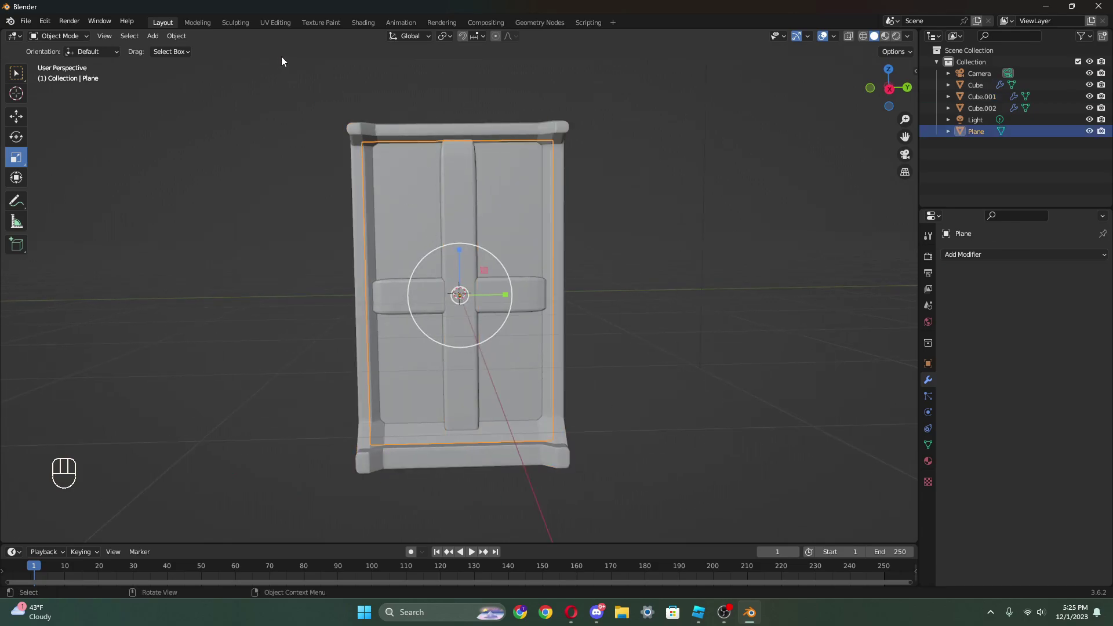
click(556, 237)
middle_drag(660, 304, 658, 318)
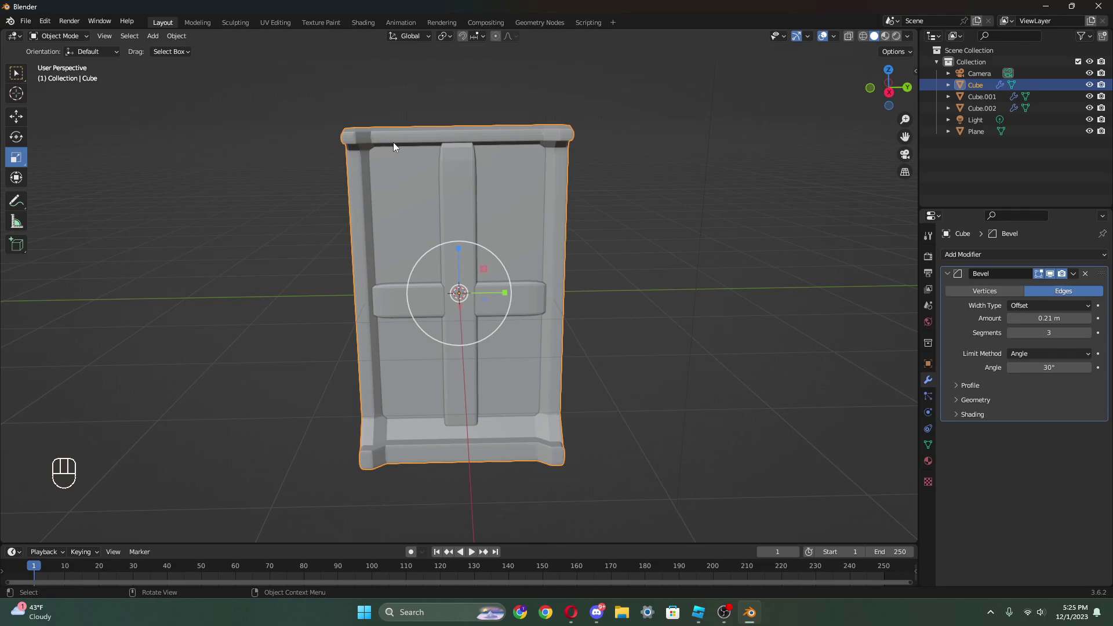
click(447, 221)
click(413, 272)
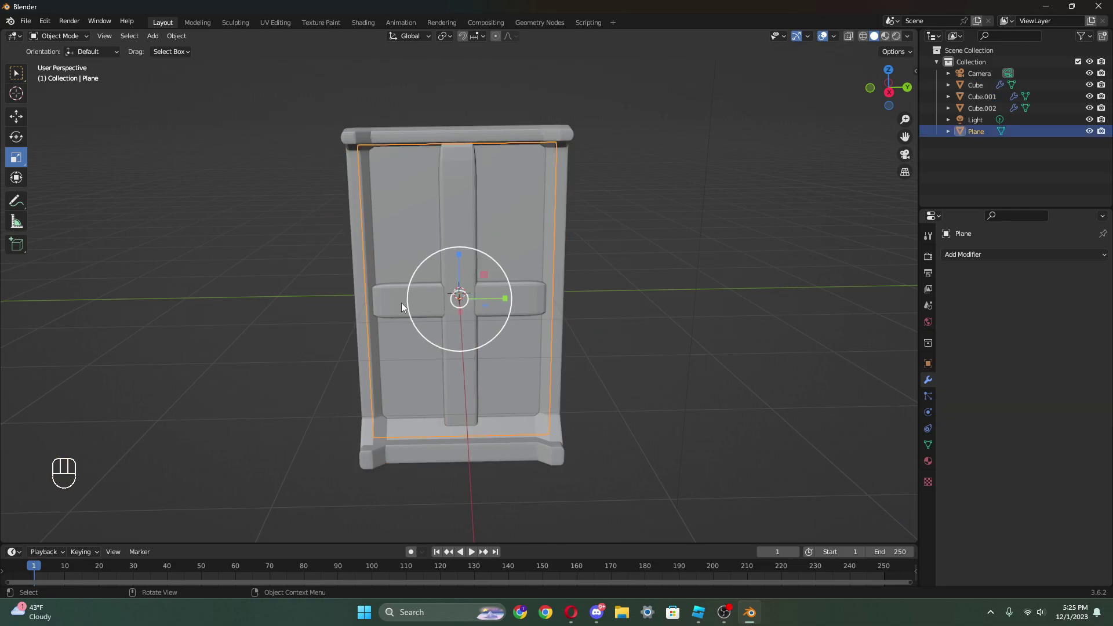
click(402, 302)
- Remove the Bevel modifier from the vertical bar and from the horizontal bar
click(461, 272)
click(1082, 277)
click(526, 290)
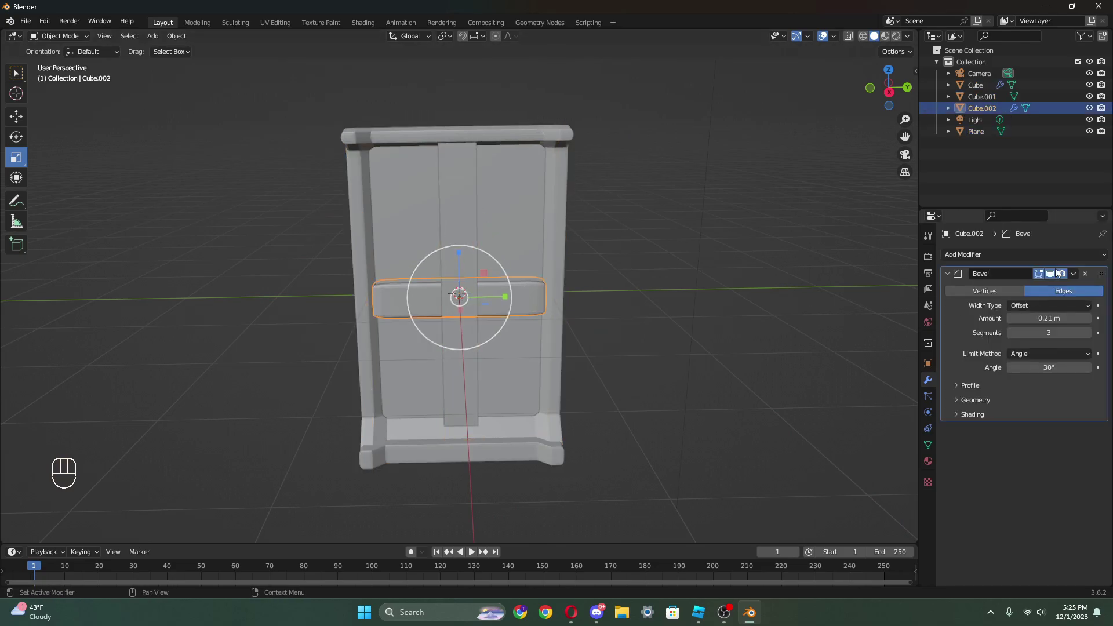
click(1082, 277)
click(658, 319)
mouse_move(658, 318)
middle_down()
mouse_move(750, 313)
mouse_move(659, 318)
middle_up()
scroll(580, 304, up, 1)
- Scale the horizontal bar slightly thicker along X and deselect it
click(506, 289)
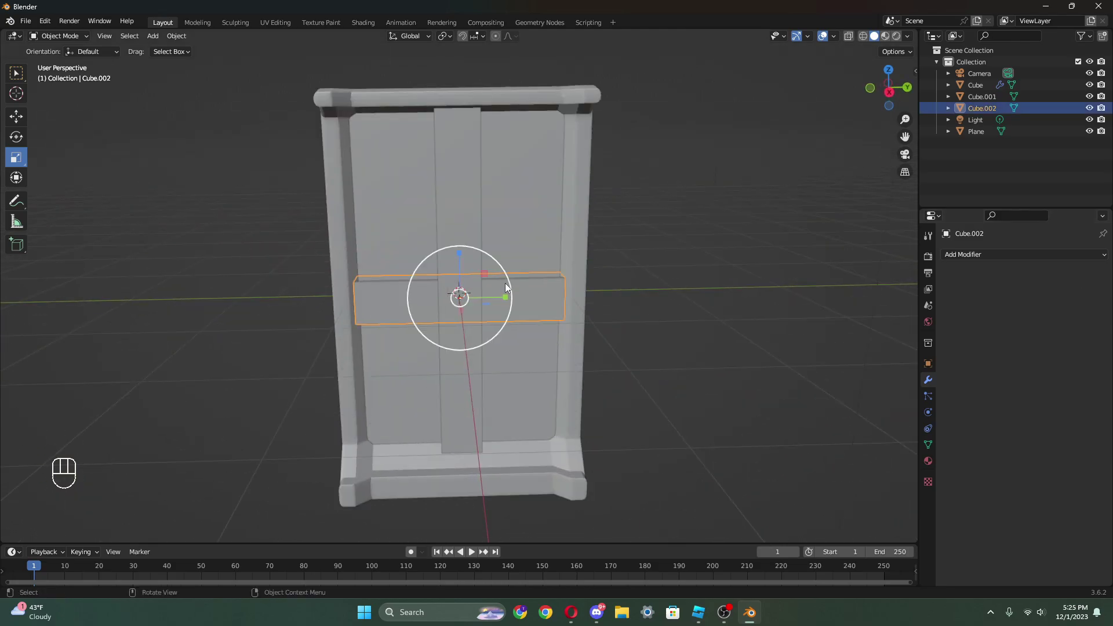
middle_drag(458, 297, 519, 310)
drag(501, 314, 507, 318)
click(643, 354)
middle_drag(643, 354, 619, 331)
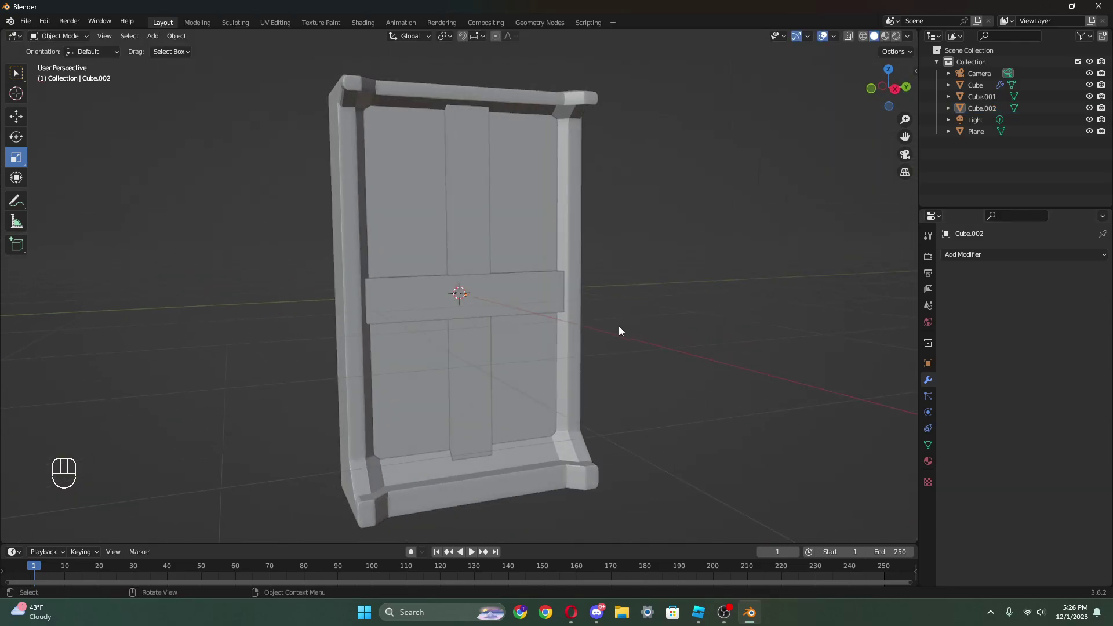
click(524, 293)
shift+click(471, 197)
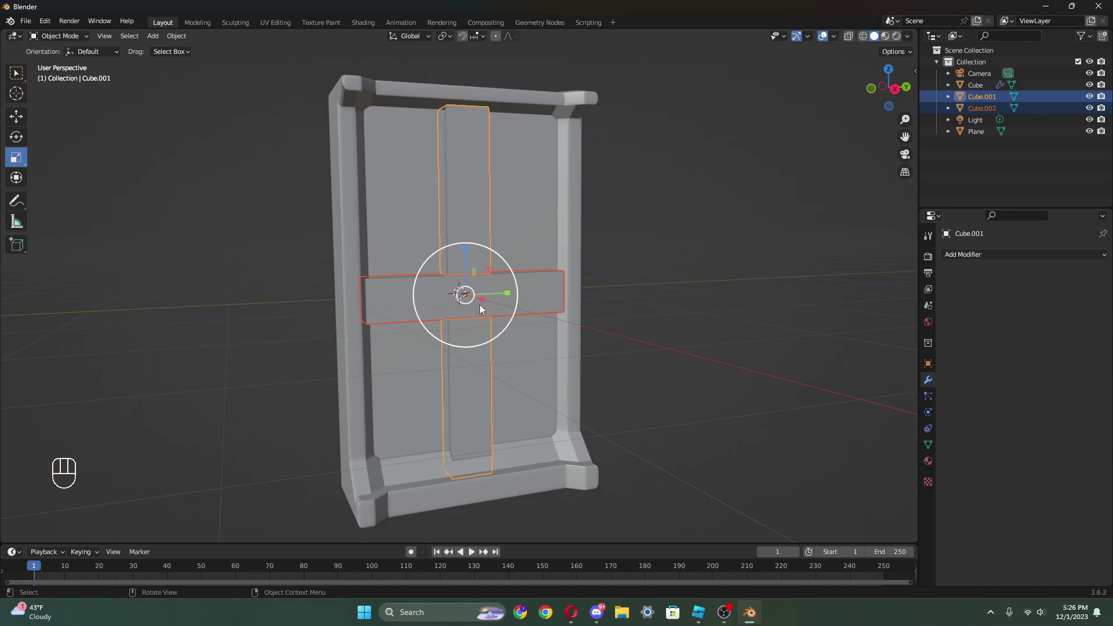
right_click(970, 106)
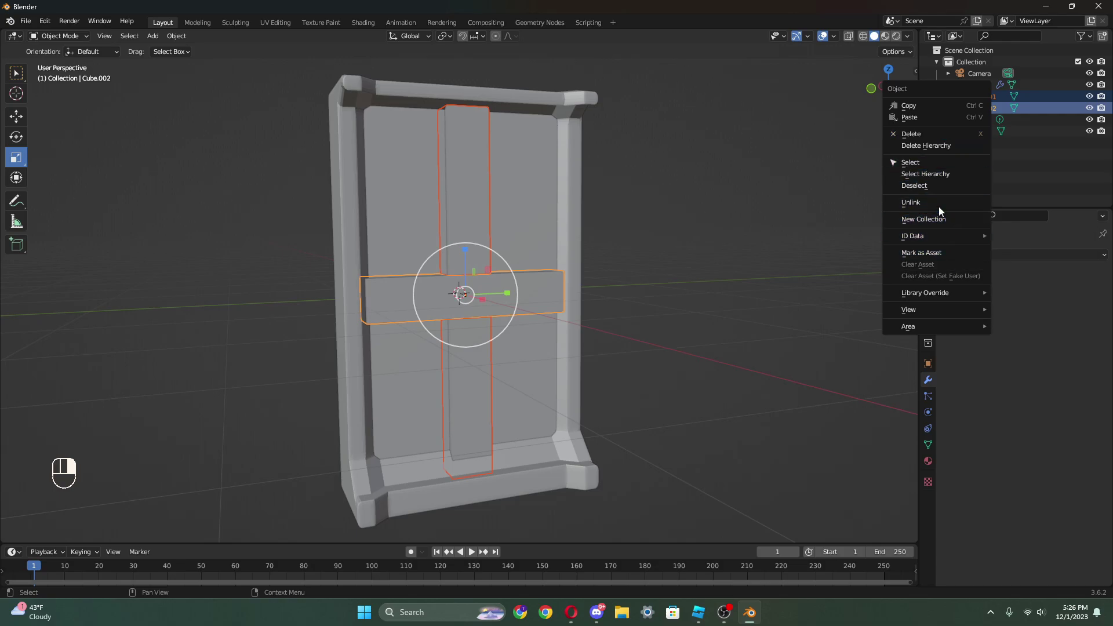
click(725, 268)
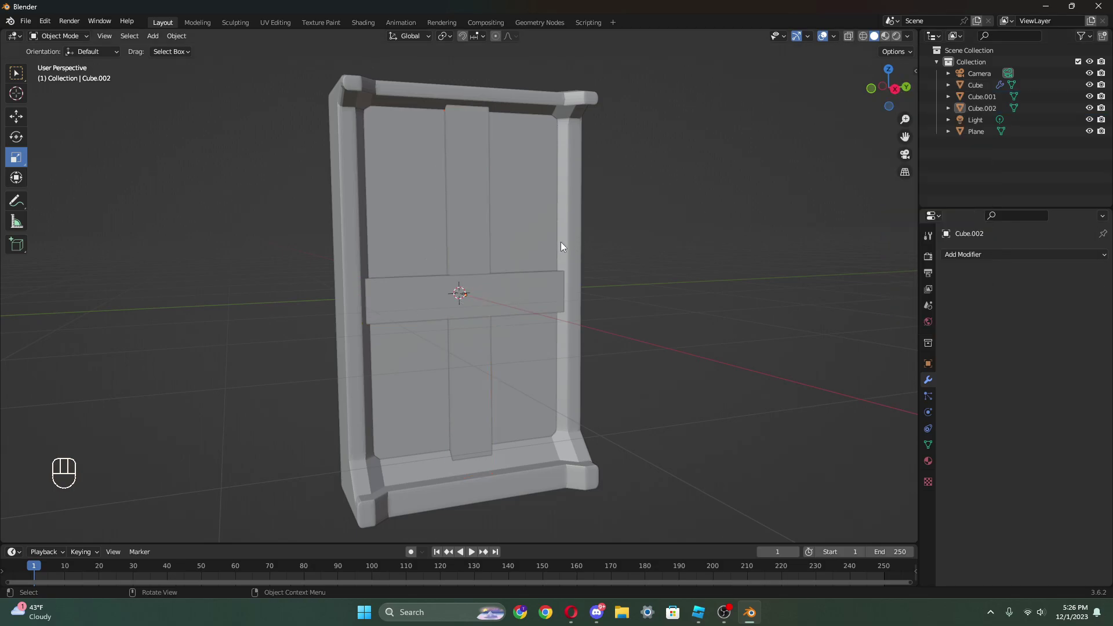
click(466, 239)
right_click(991, 98)
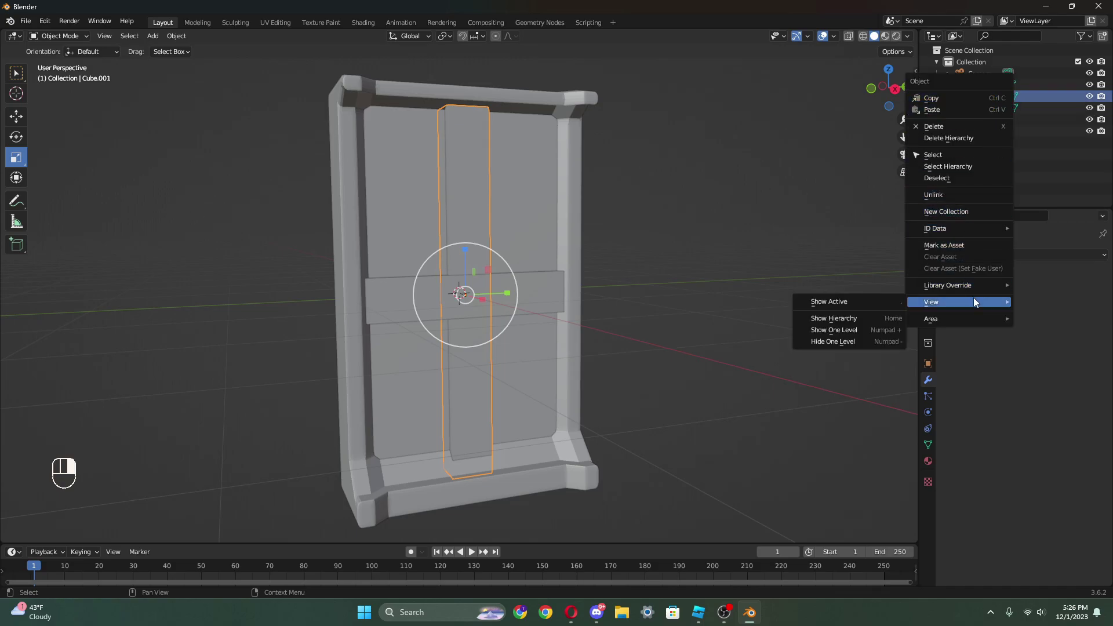
click(664, 242)
middle_drag(768, 270, 704, 289)
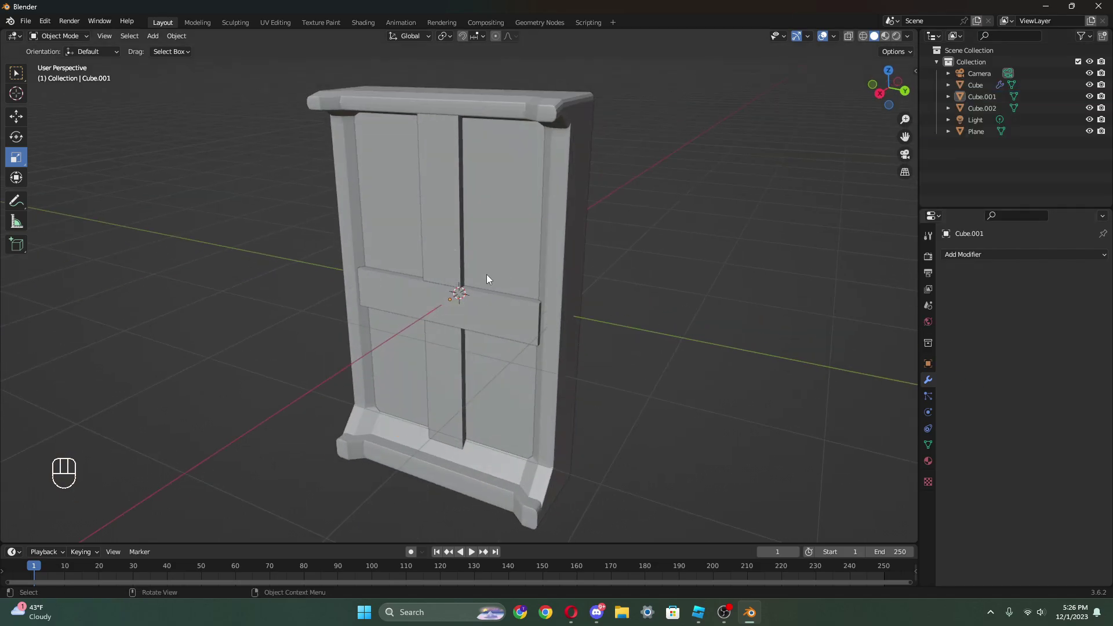
click(485, 274)
click(457, 226)
shift+click(534, 312)
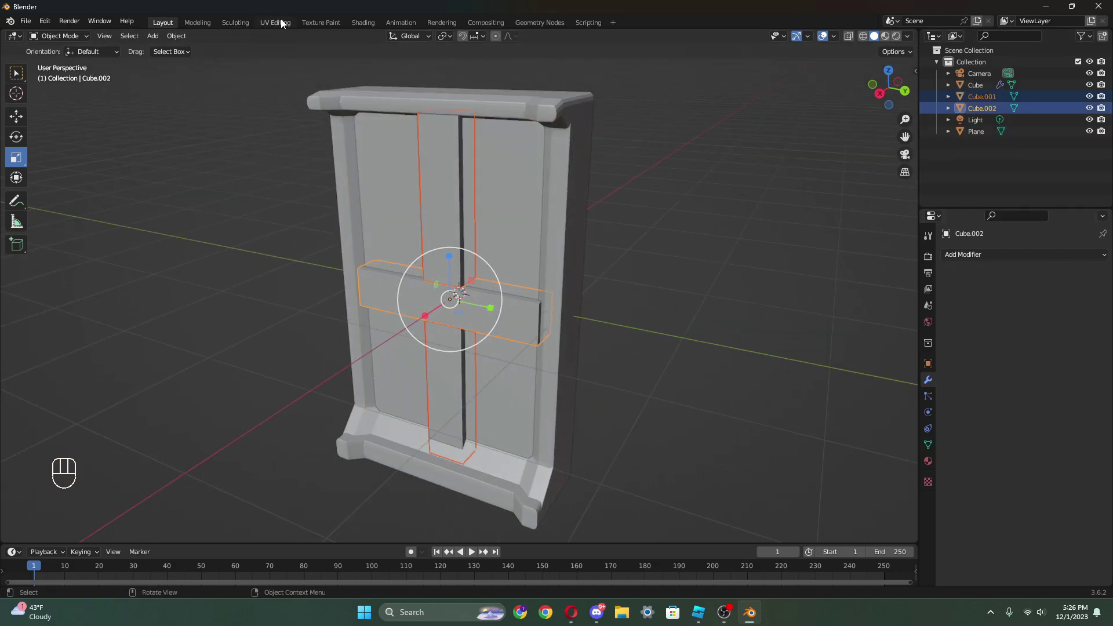
click(275, 22)
click(163, 22)
- Export the model as an FBX named GlassWindow.fbx into the SImulatorParts folder on the E: drive
middle_drag(440, 301, 629, 315)
scroll(628, 315, down, 4)
click(25, 21)
mouse_move(99, 195)
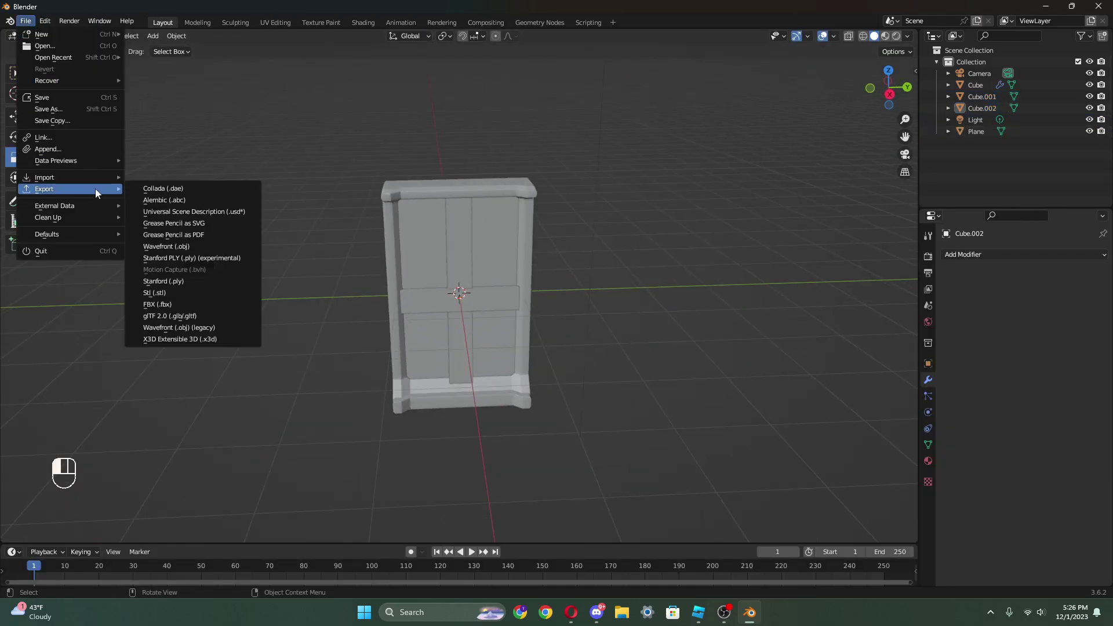
click(235, 305)
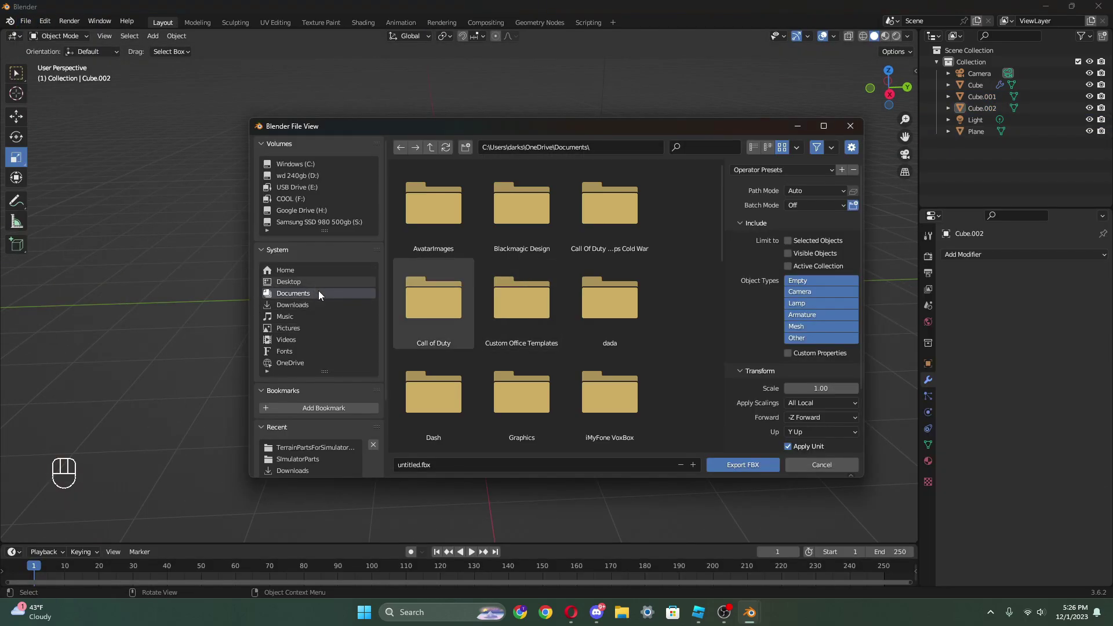
click(319, 196)
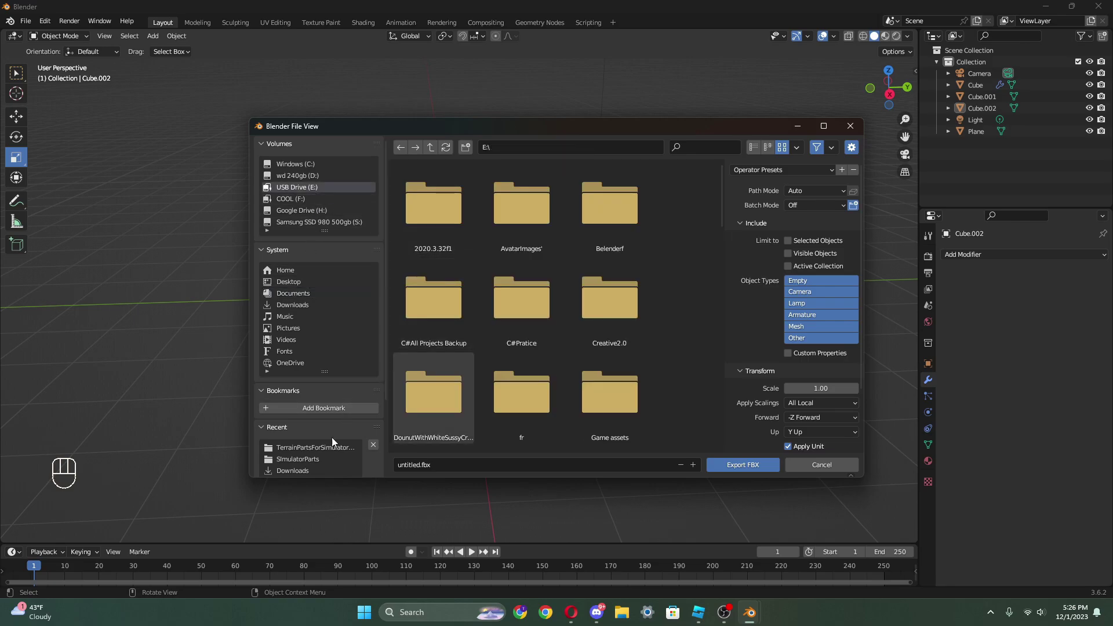
click(326, 458)
click(445, 466)
key(BackSpace)
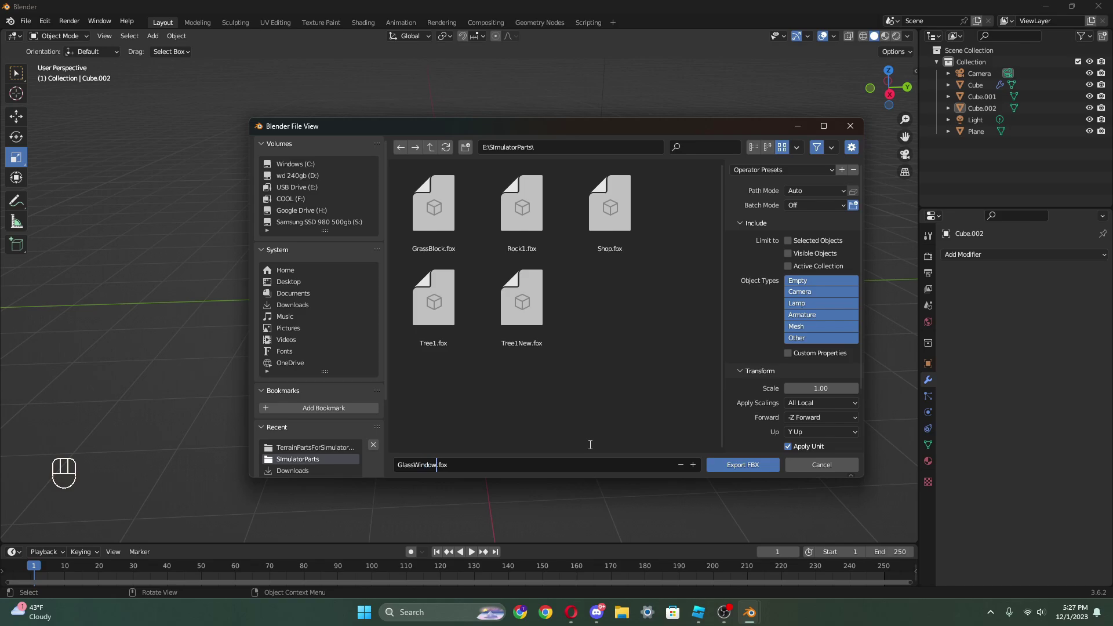
key(Return)
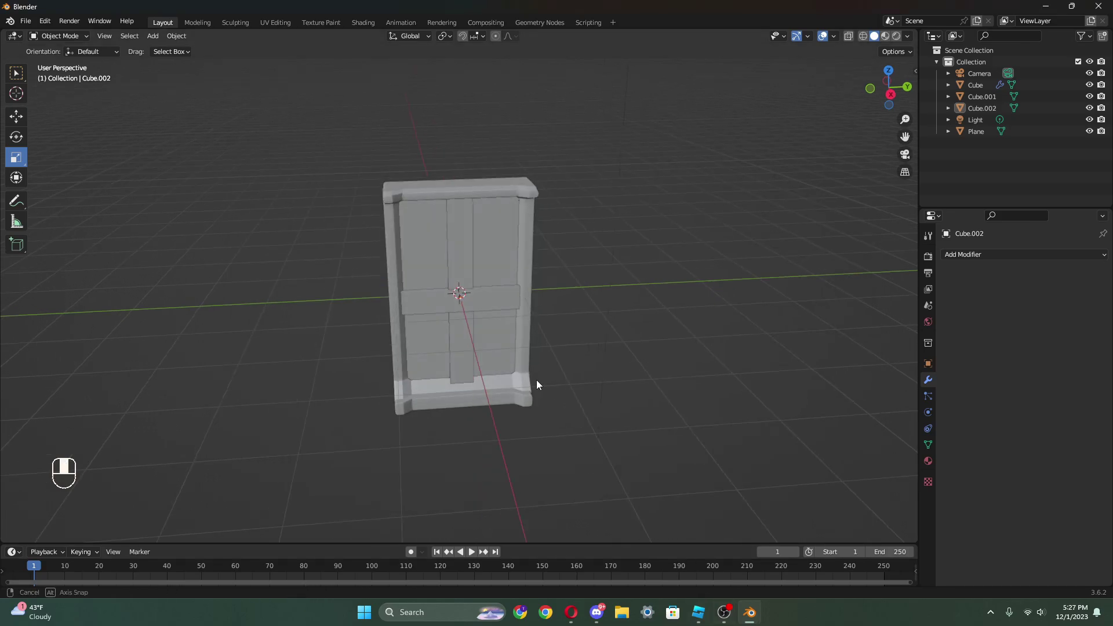
- Switch to Roblox Studio and open GlassWindow.fbx from the SImulatorParts folder for 3D import
click(698, 612)
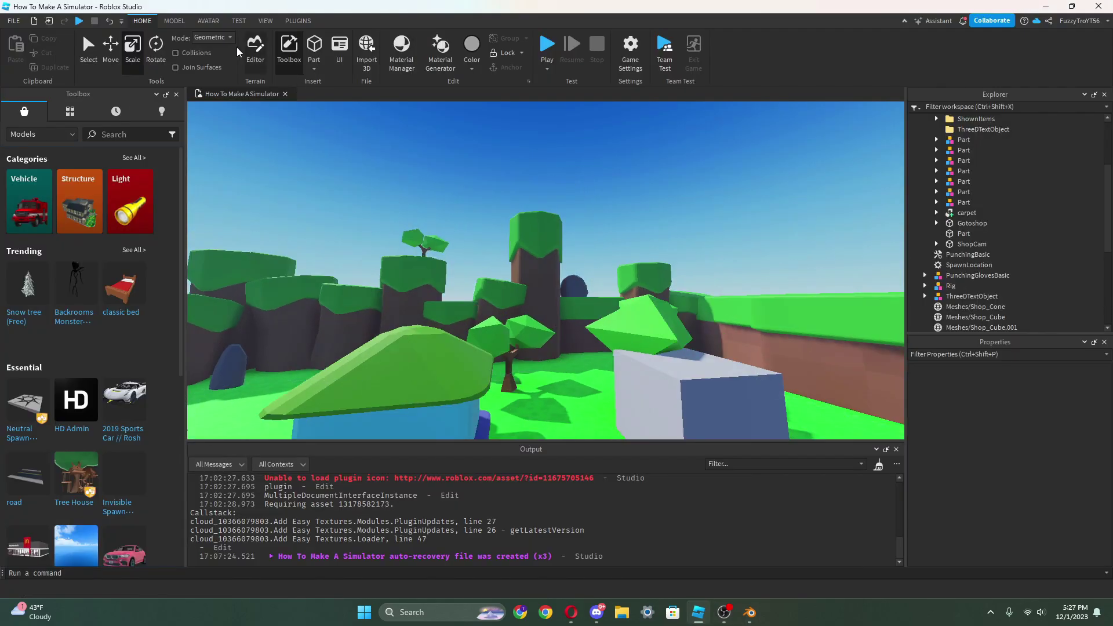
click(239, 21)
click(143, 21)
click(368, 52)
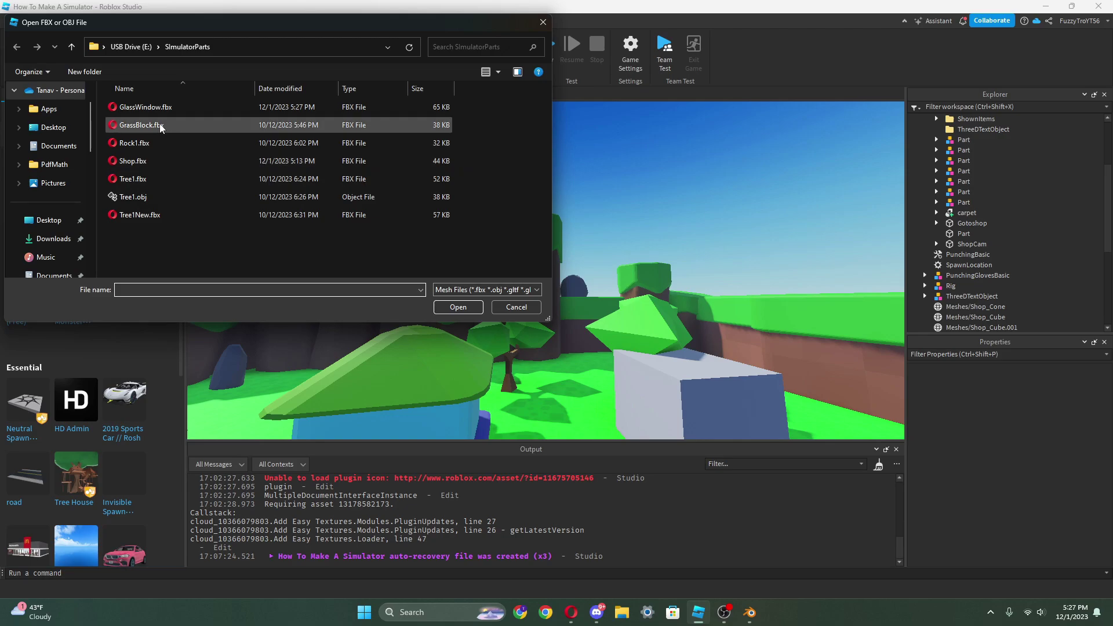
click(168, 106)
click(449, 304)
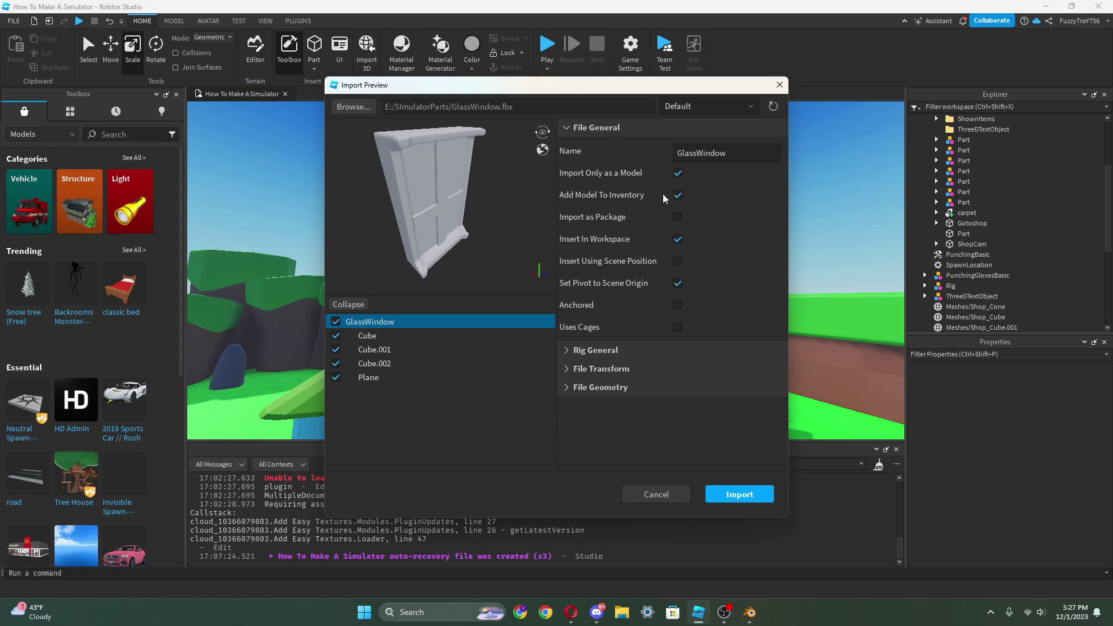
- Review the file transform and geometry options, import GlassWindow with the default settings, and dismiss the import dialog
click(606, 372)
click(610, 373)
click(603, 387)
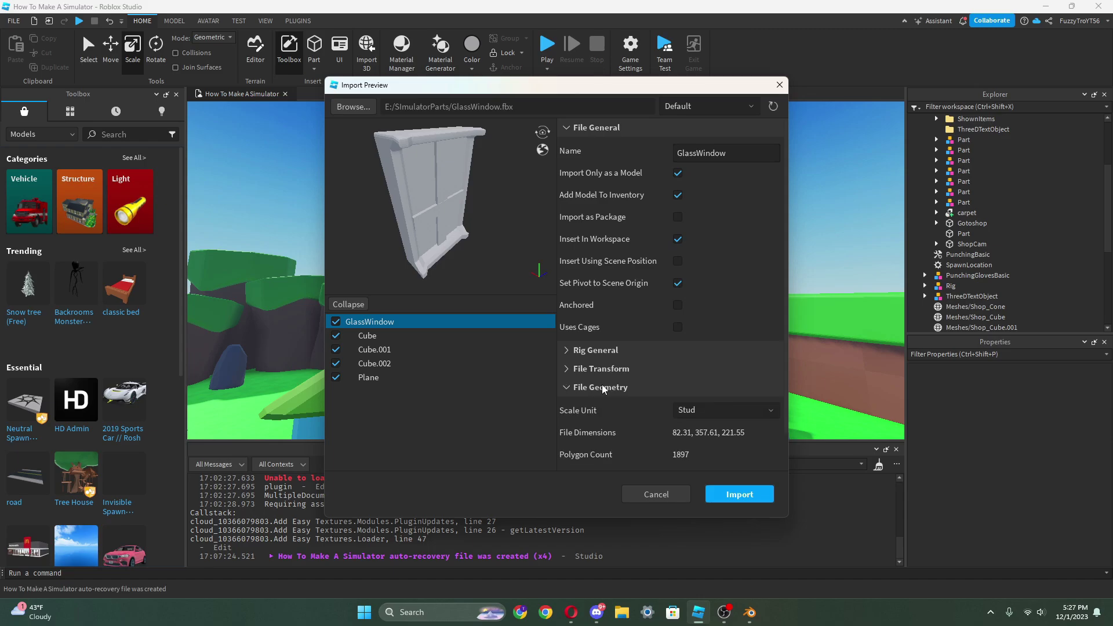
click(602, 387)
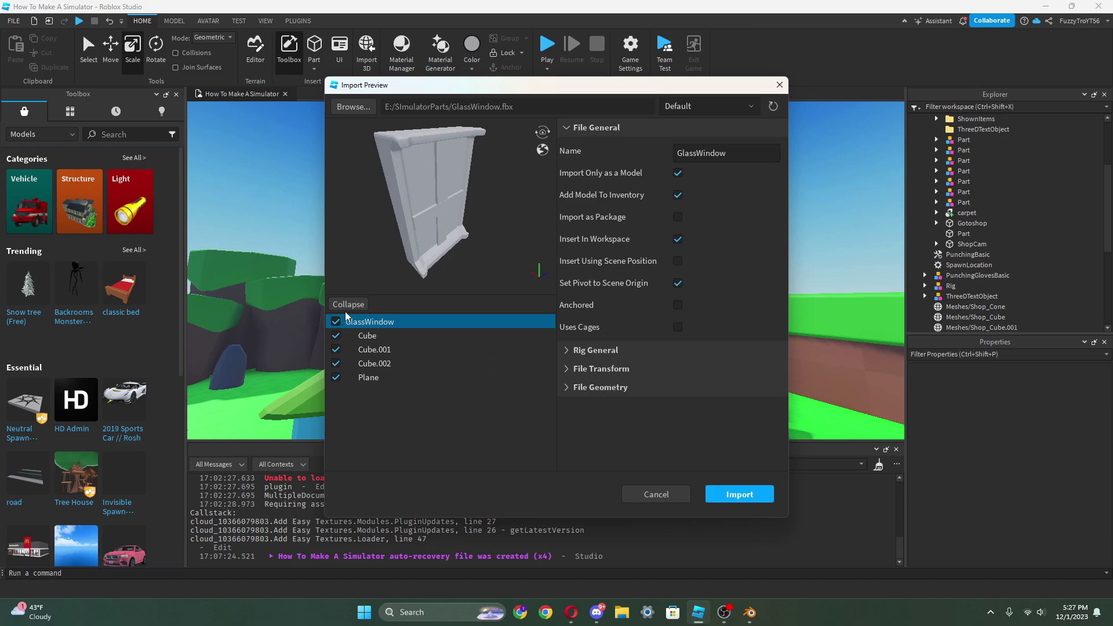
click(739, 494)
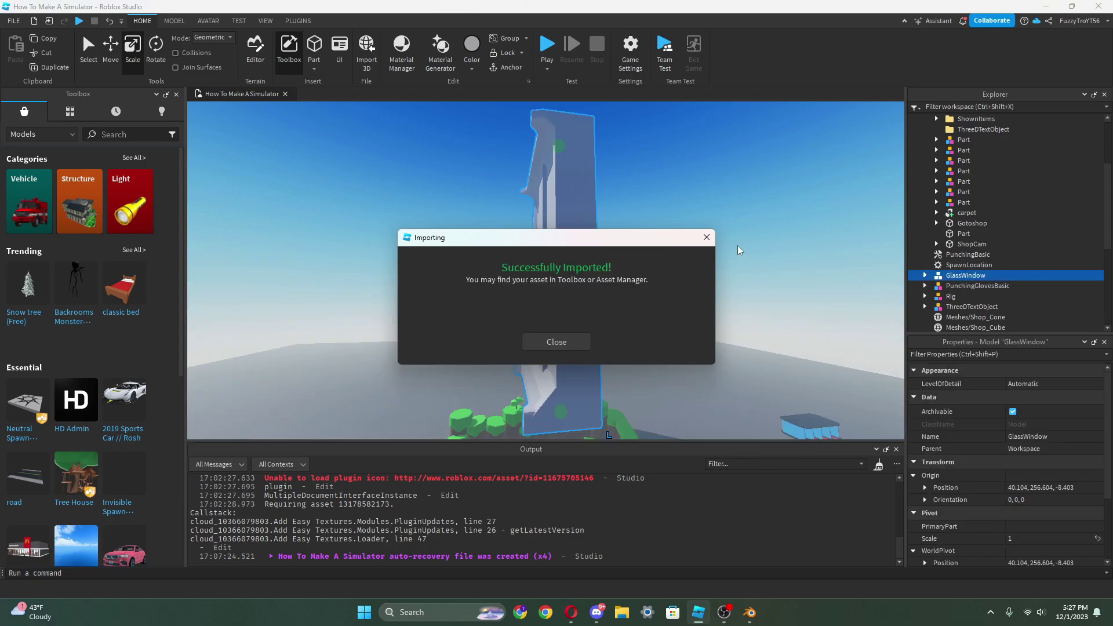
click(707, 237)
- Select the vertical and horizontal bars of the imported window together and color them Really black
click(593, 205)
key(a)
right_drag(593, 205, 773, 231)
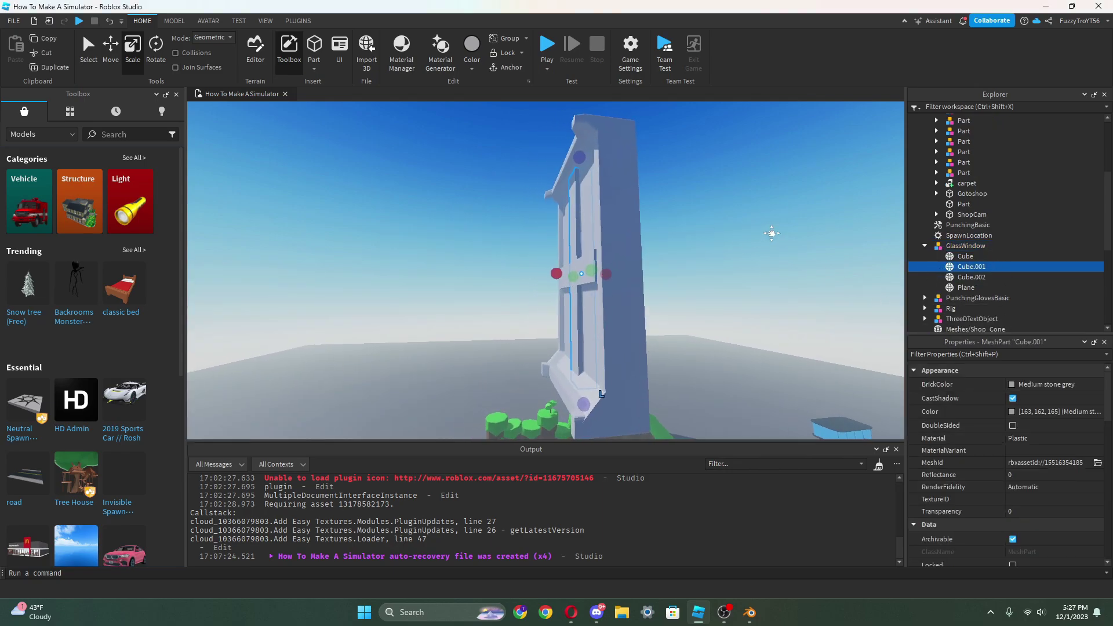
scroll(723, 259, up, 3)
key(a)
right_drag(325, 227, 371, 228)
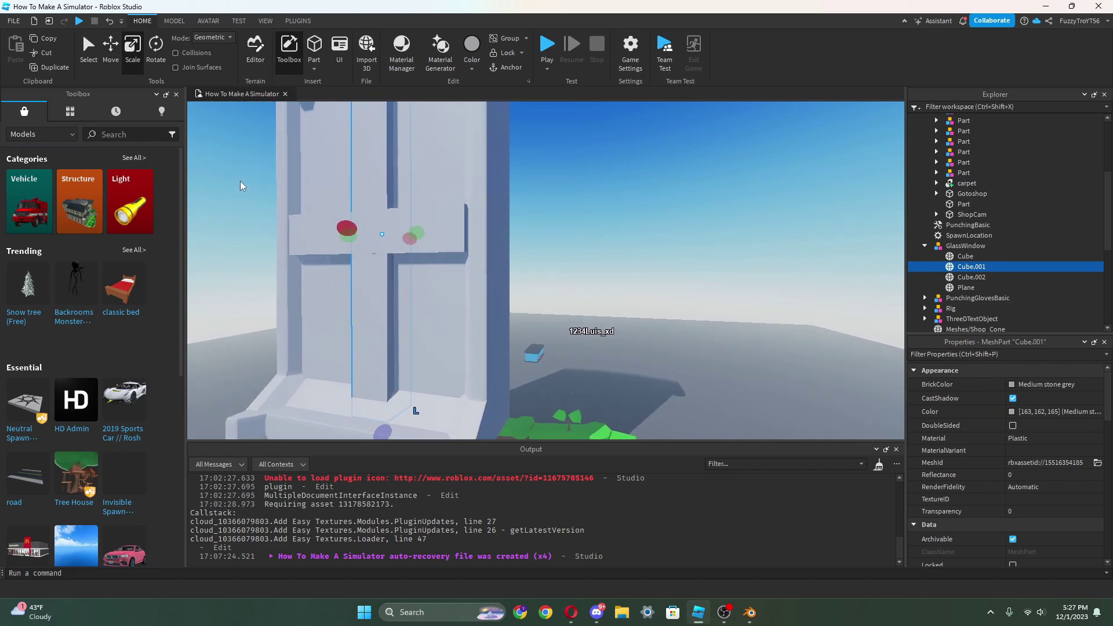
scroll(325, 227, up, 2)
ctrl+click(972, 277)
click(1012, 386)
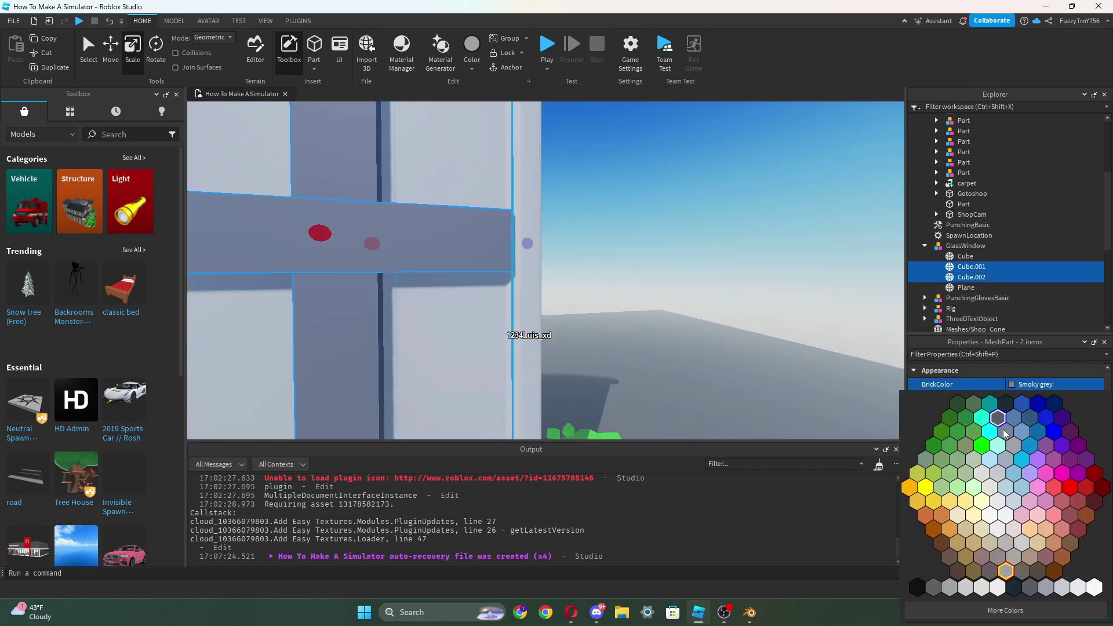
click(918, 587)
- Color the window's glass plane Pastel blue-green and set its reflectance to 0.5
right_drag(754, 348, 690, 321)
scroll(690, 322, down, 2)
click(967, 288)
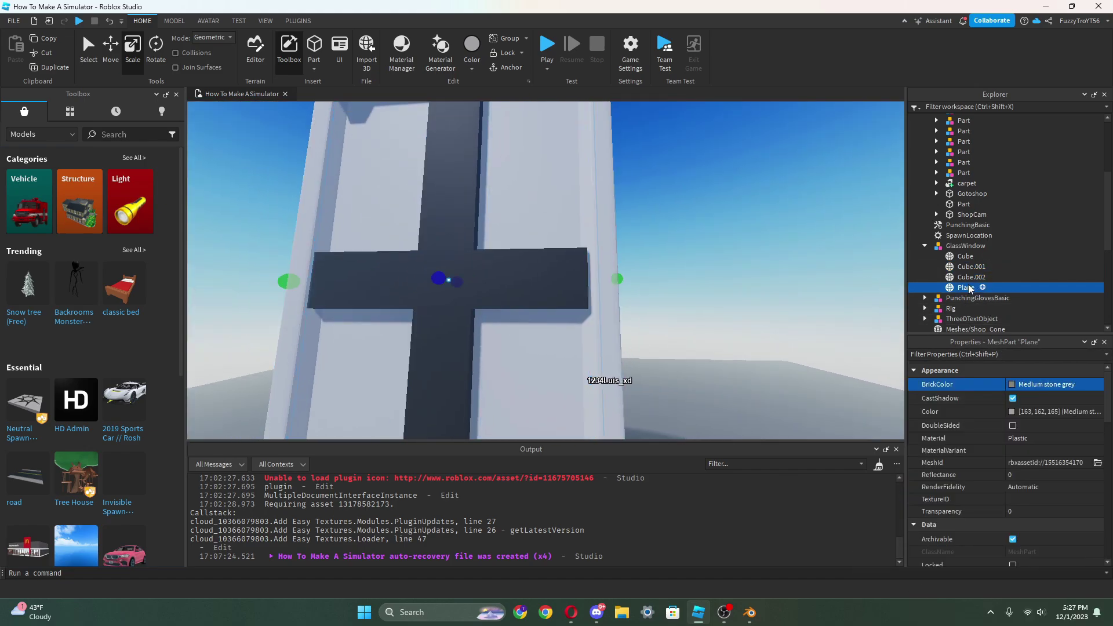
click(1011, 384)
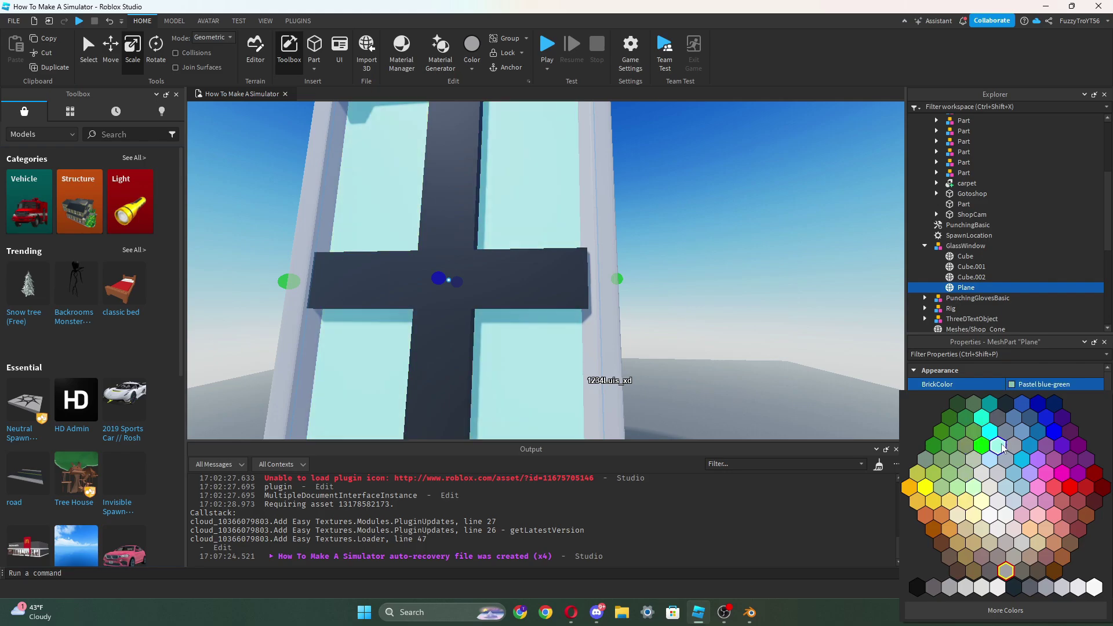
click(1002, 445)
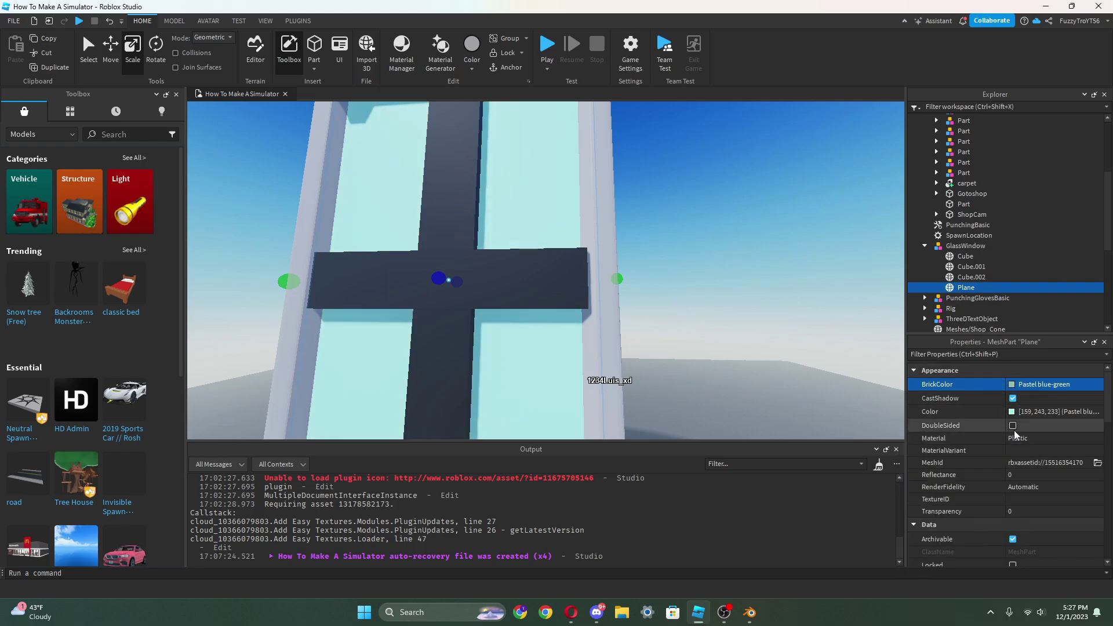
click(1033, 475)
drag(1047, 477, 1074, 471)
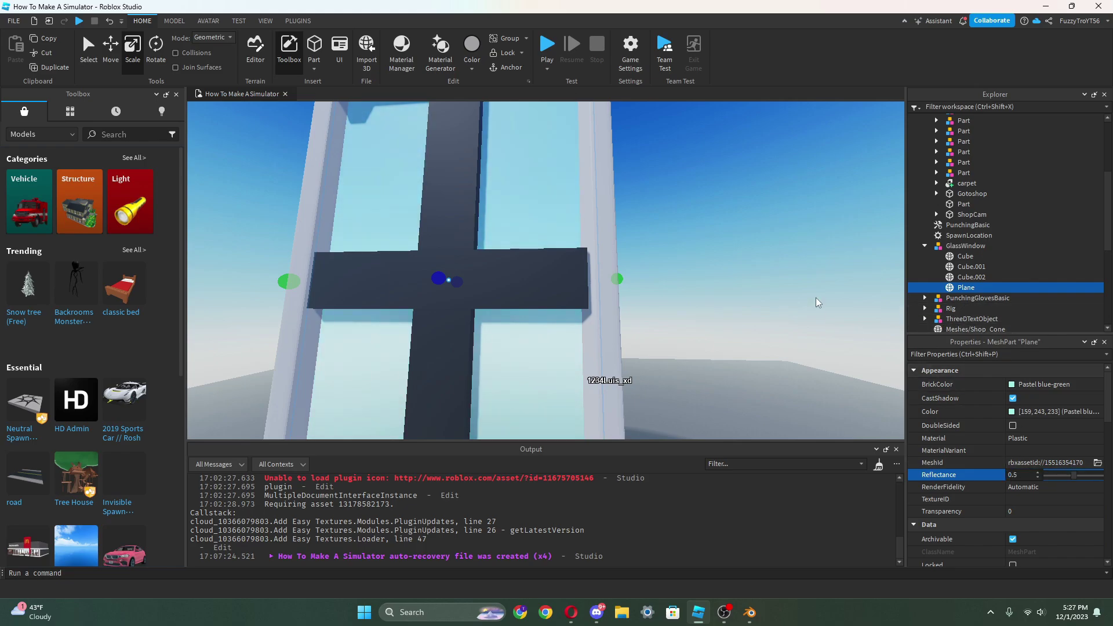
- Color the outer window frame reddish brown
right_drag(642, 298, 639, 291)
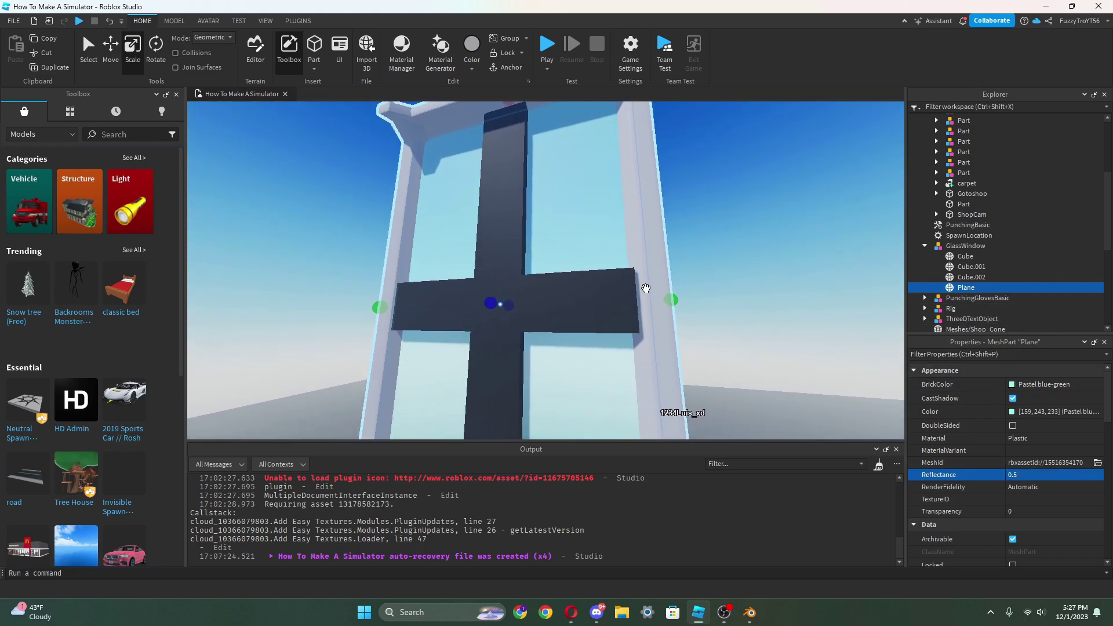
click(965, 256)
click(1016, 385)
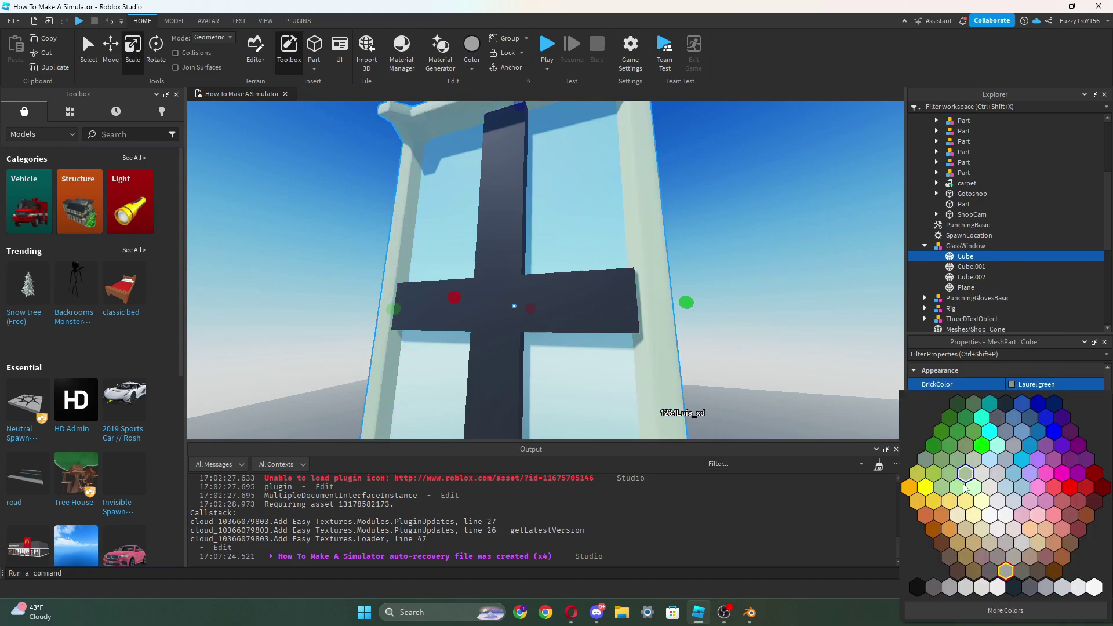
click(951, 550)
click(708, 286)
click(643, 284)
- Try to narrow the vertical bar of the imported window, and undo the resizing along with its accidental rename
right_drag(643, 284, 606, 293)
click(965, 267)
ctrl+click(954, 280)
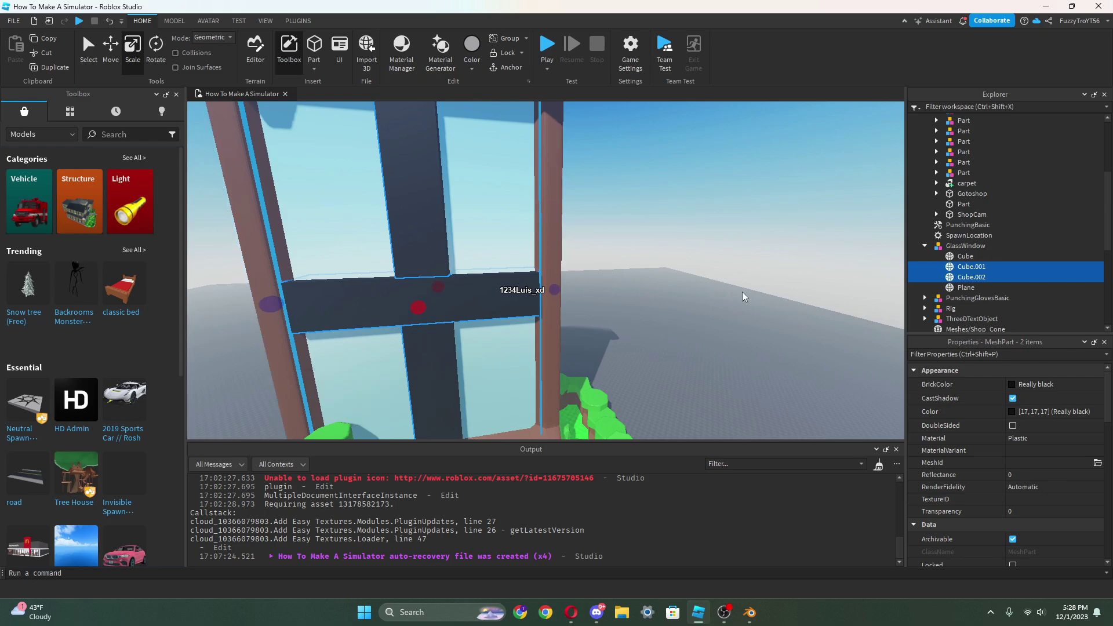
click(978, 268)
text(qas)
drag(380, 283, 401, 283)
key(ctrl+z)
right_drag(524, 294, 549, 273)
scroll(522, 289, up, 4)
scroll(536, 269, down, 1)
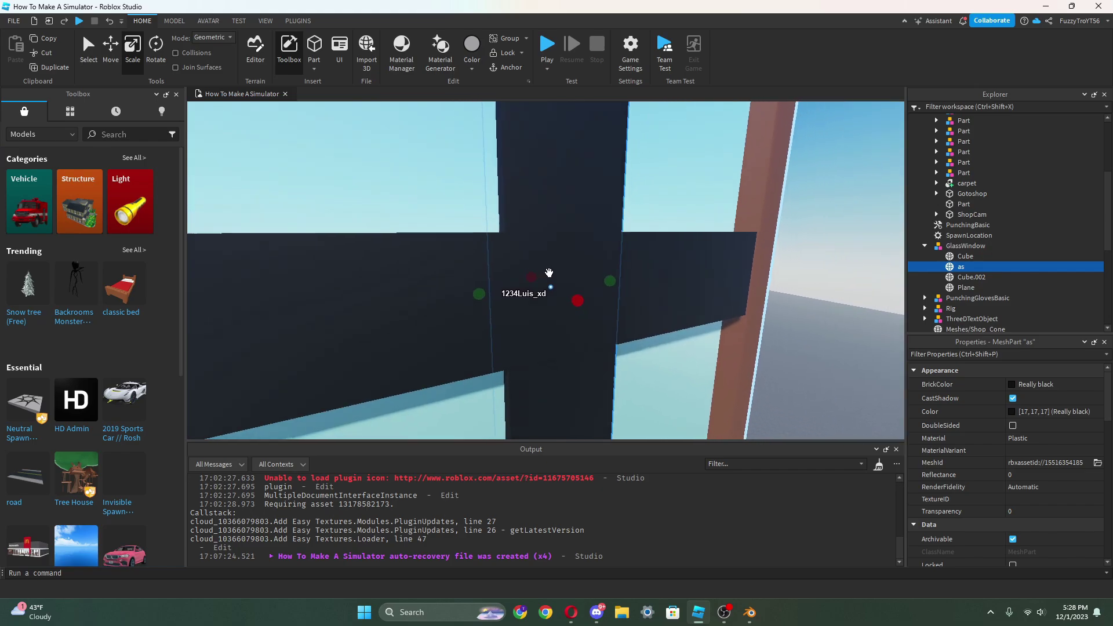
scroll(549, 272, down, 2)
drag(549, 273, 647, 286)
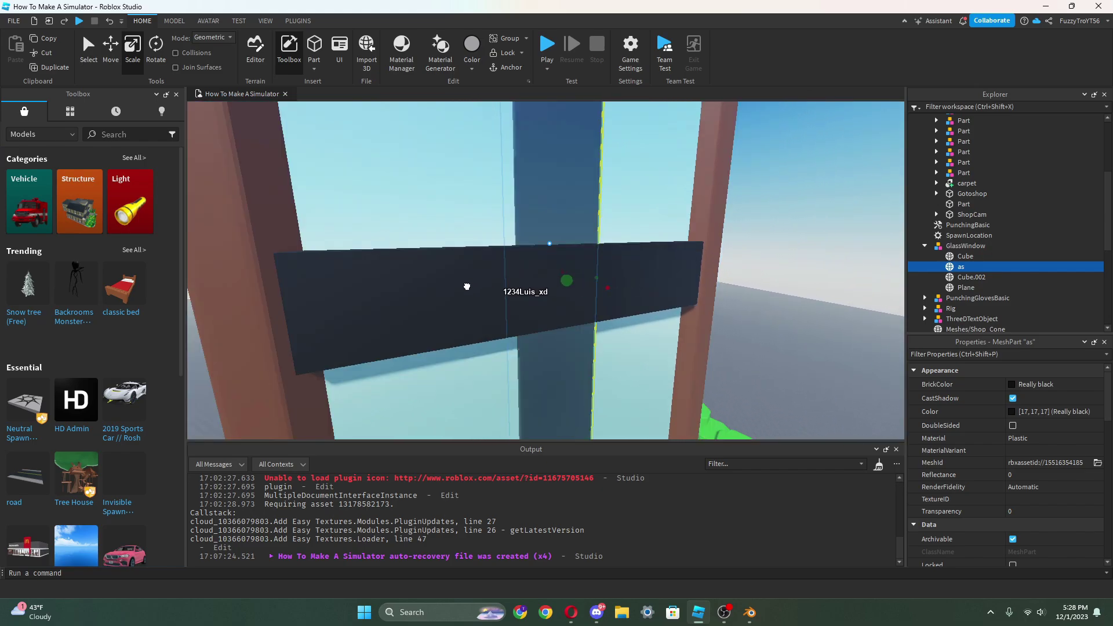
key(a)
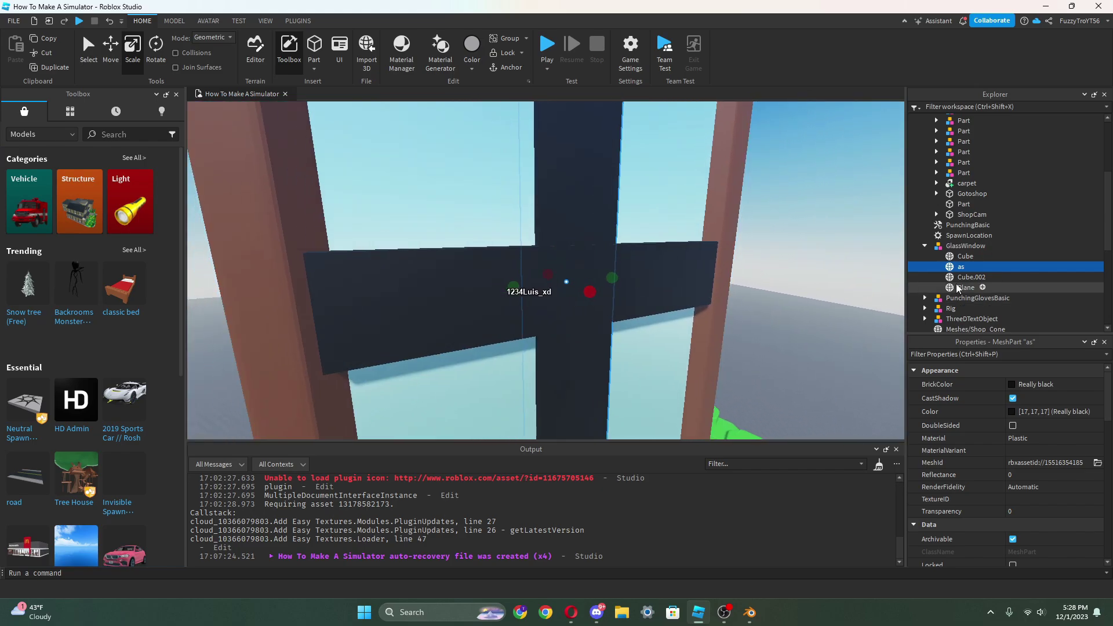
key(ctrl+z)
- Make the horizontal bar of the window thinner by reducing its height, keeping it across the middle of the frame
click(969, 278)
drag(558, 273, 569, 241)
right_drag(576, 321, 586, 345)
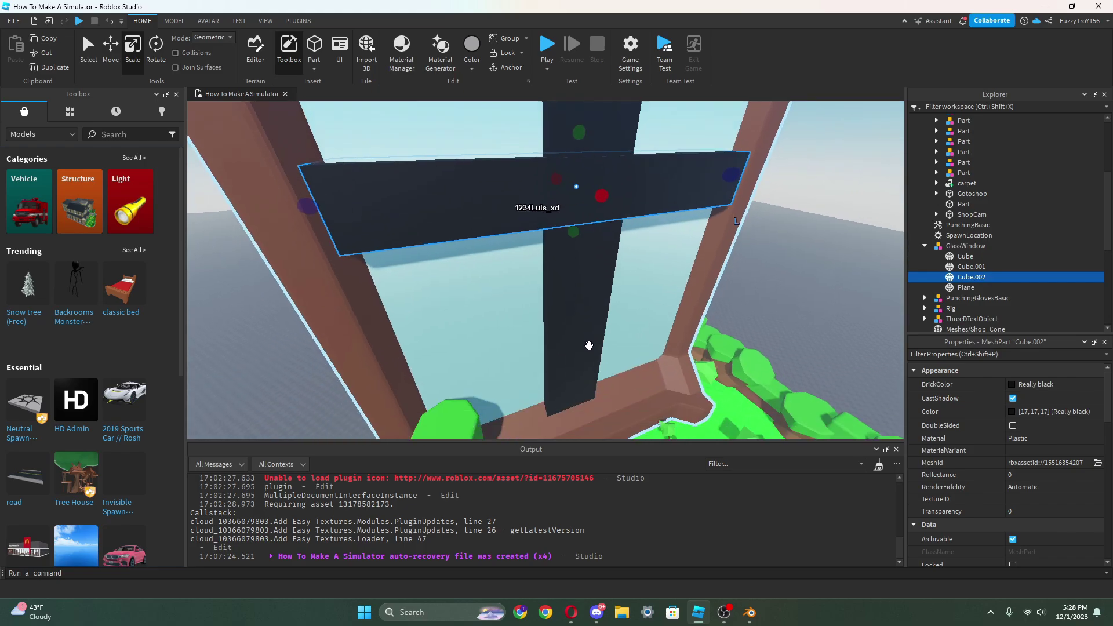
scroll(586, 345, down, 2)
drag(565, 212, 564, 206)
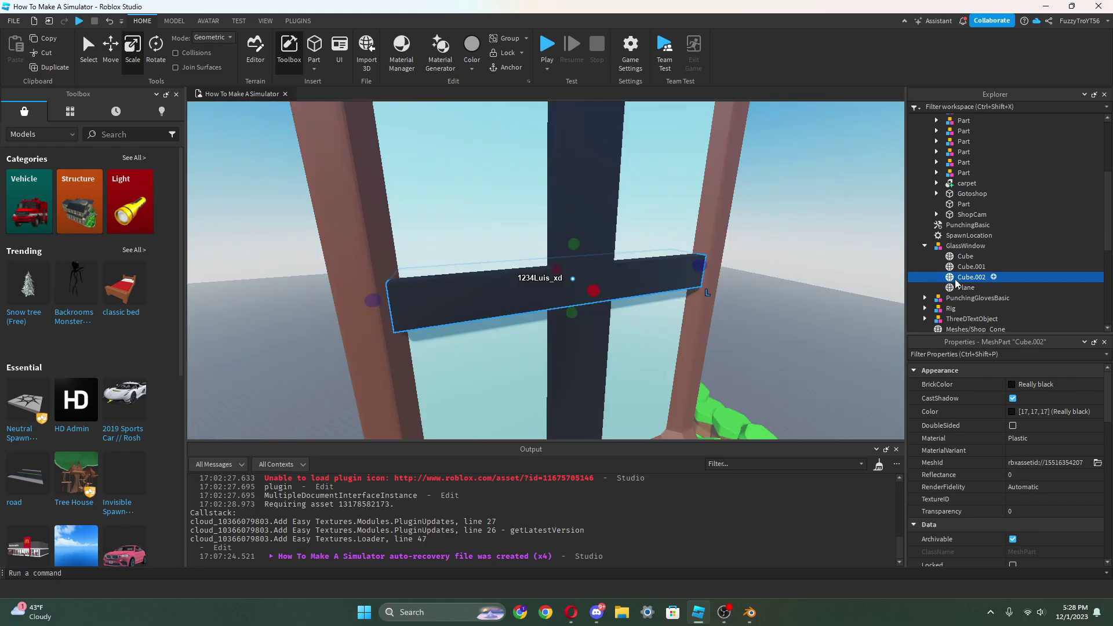
- Narrow the window's vertical bar to match the horizontal one and fit its ends to the top and bottom of the frame
click(971, 266)
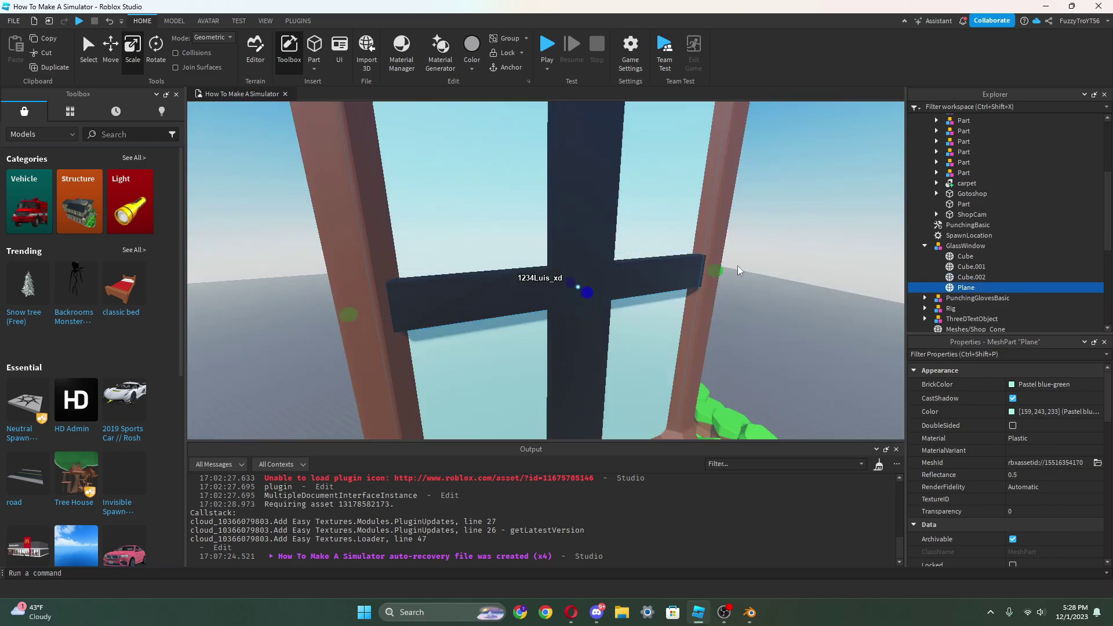
key(f)
drag(585, 122, 586, 119)
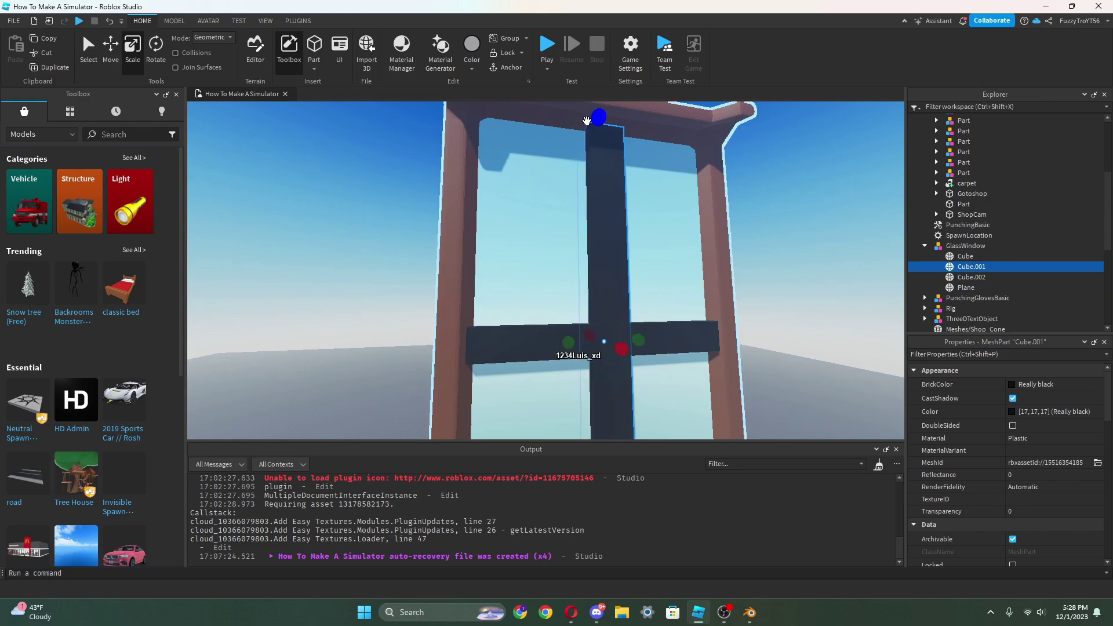
right_drag(698, 201, 697, 223)
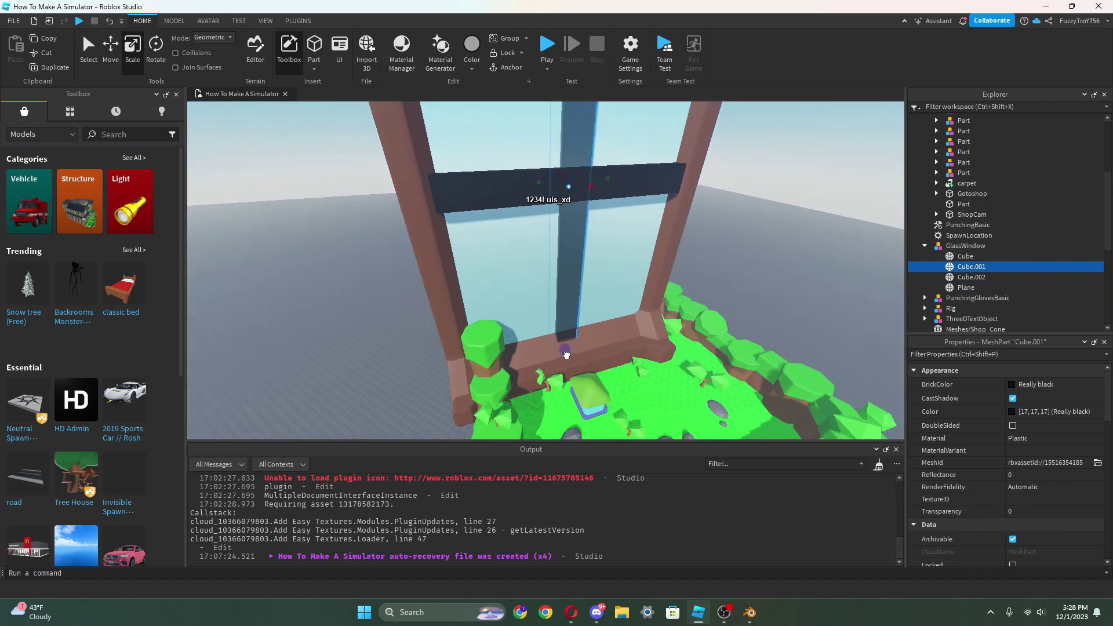
right_drag(566, 355, 695, 235)
click(695, 234)
key(a)
key(s)
- Try to scale the whole GlassWindow model down to 0.043 and move it near the shop, and undo the attempt
click(603, 263)
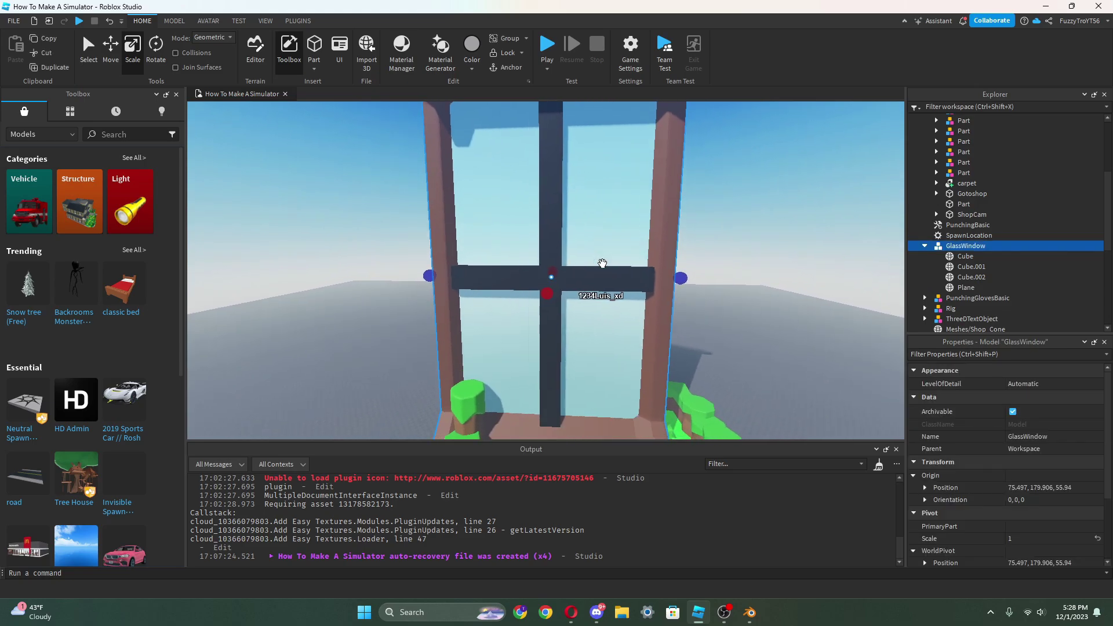
right_drag(602, 263, 618, 295)
key(s)
drag(602, 263, 600, 355)
drag(586, 132, 584, 330)
key(f)
key(s)
key(ctrl+z)
key(ctrl+z)
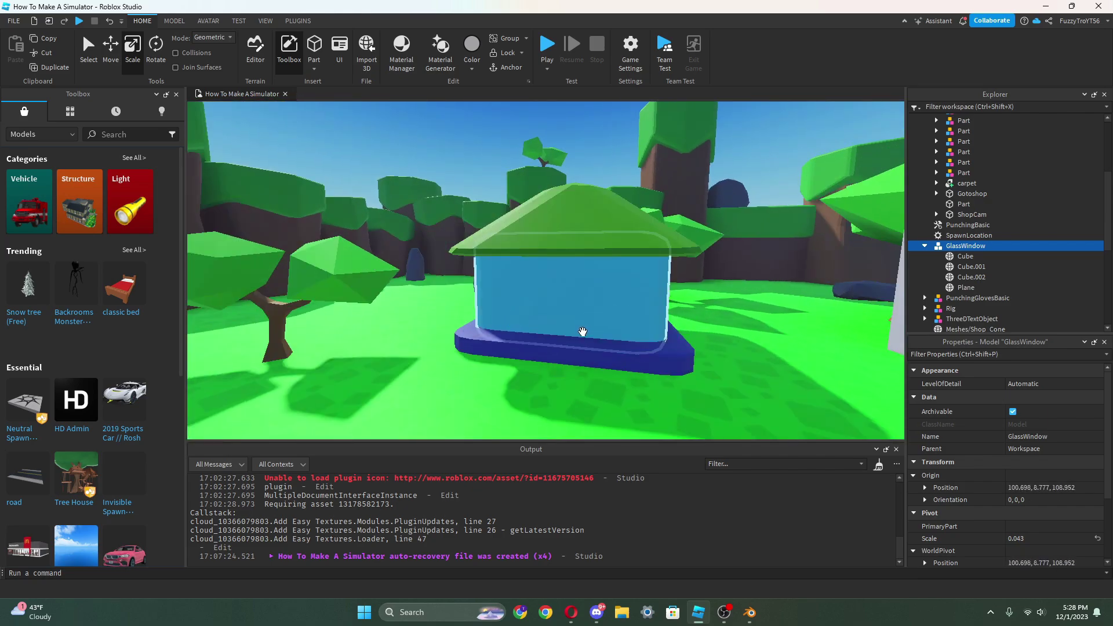
- Scale the whole GlassWindow model down to 0.029 and place it beside the grey block near the shop
right_drag(599, 253, 602, 247)
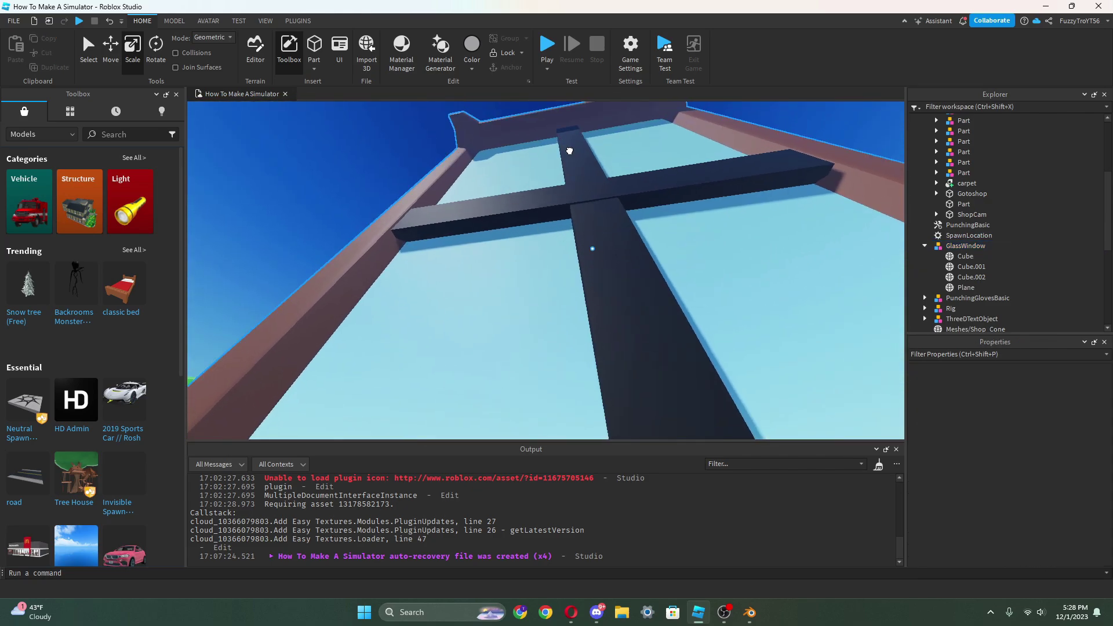
drag(573, 157, 632, 414)
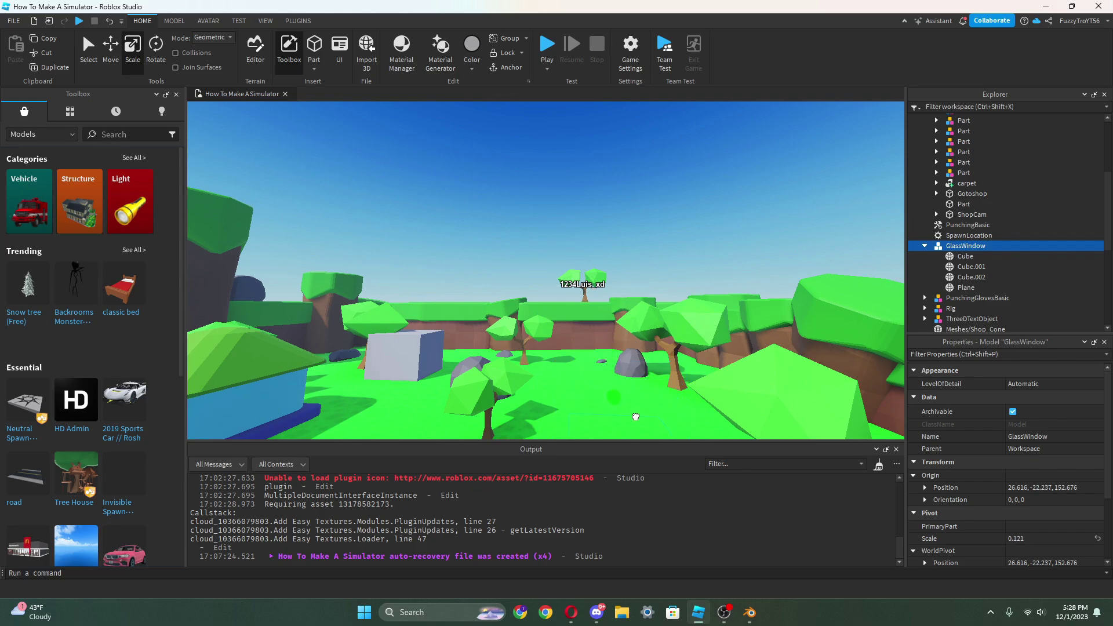
key(f)
drag(592, 285, 574, 229)
right_drag(573, 228, 574, 229)
drag(574, 229, 635, 294)
right_drag(573, 229, 594, 199)
- Color the shop's cone roof yellow with the RGB value 255, 232, 56
click(395, 214)
click(1016, 385)
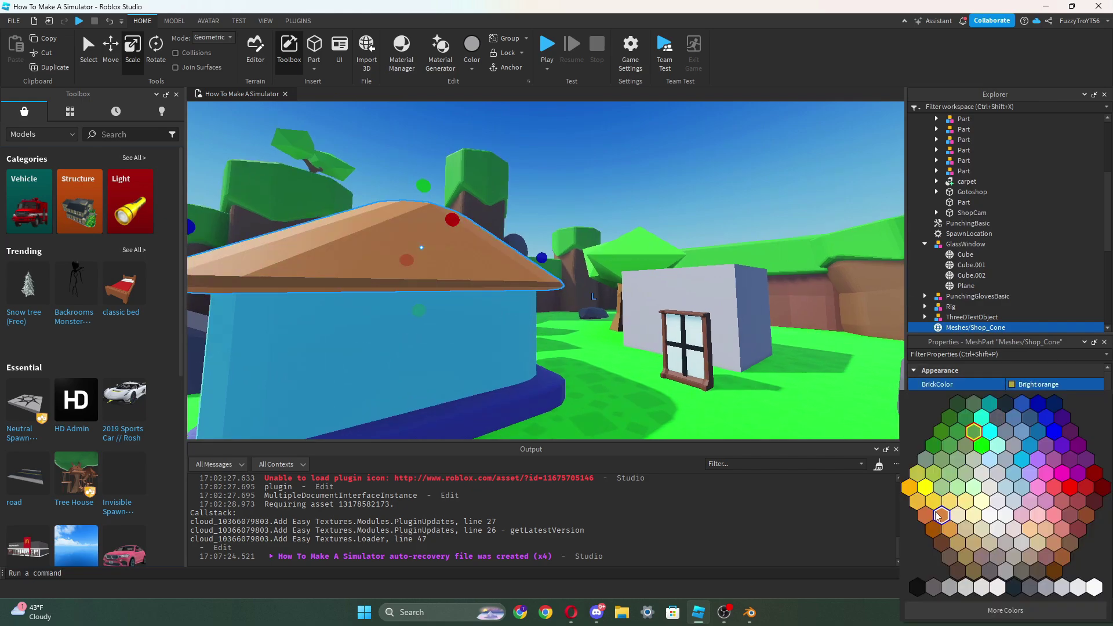
click(980, 371)
click(1011, 412)
drag(662, 210, 691, 200)
drag(598, 182, 798, 274)
mouse_move(863, 308)
mouse_down()
mouse_move(868, 321)
mouse_move(868, 309)
mouse_move(858, 319)
mouse_up()
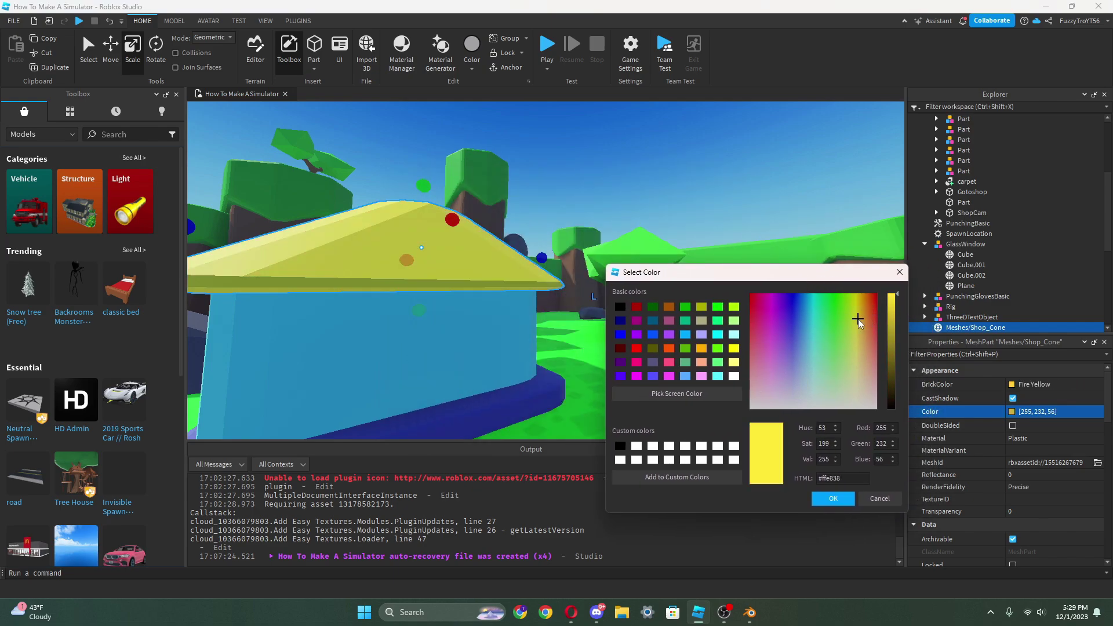
click(833, 499)
- Try moving the roof off the shop and raising a duplicate of the blue base slab onto the walls instead
click(110, 49)
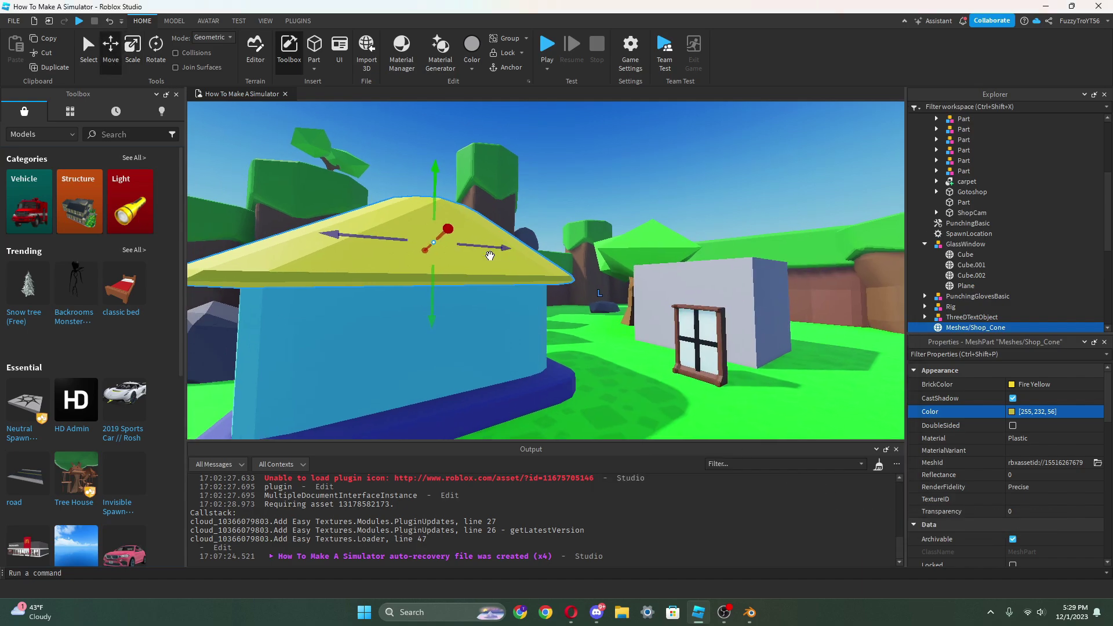
scroll(467, 370, up, 2)
drag(442, 247, 617, 325)
click(452, 326)
key(ctrl+d)
drag(443, 301, 447, 211)
right_drag(579, 263, 579, 264)
- Try the color 255, 191, 30 on the duplicated slab, cancel it, and undo the slab duplication and the roof move
click(1013, 413)
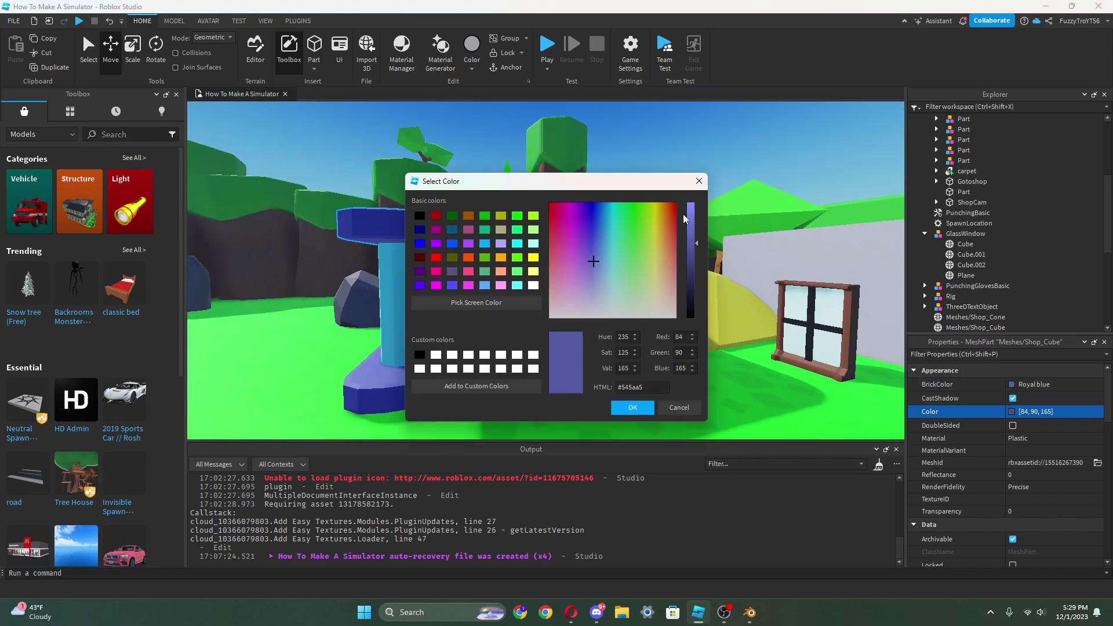
click(661, 218)
drag(649, 184, 728, 283)
drag(770, 324, 767, 293)
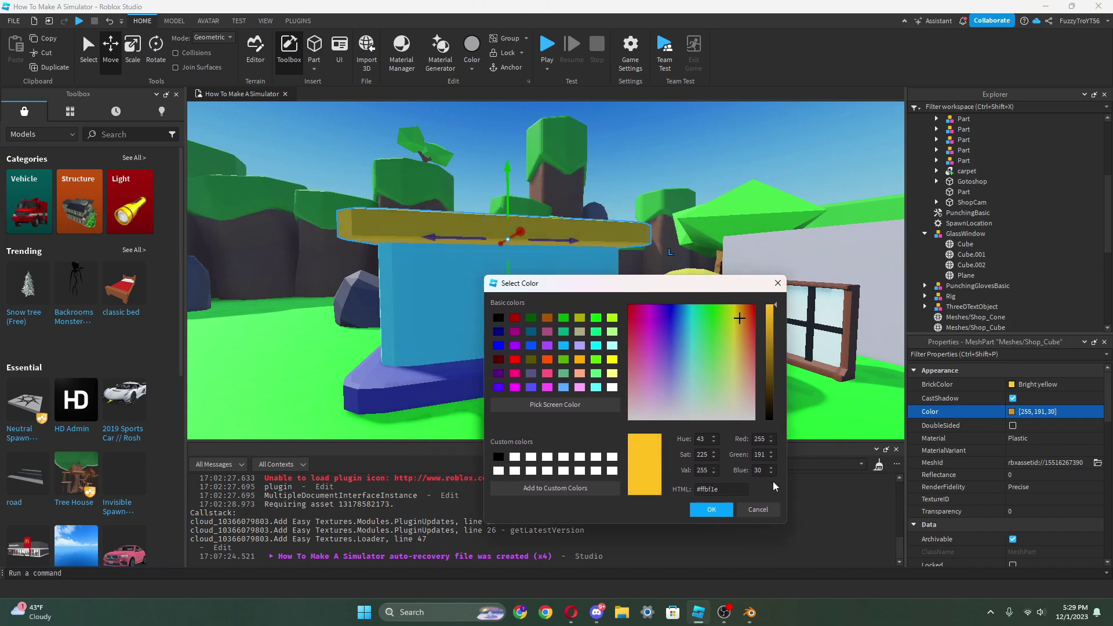
click(757, 509)
key(ctrl+z)
key(ctrl+z)
key(ctrl+z)
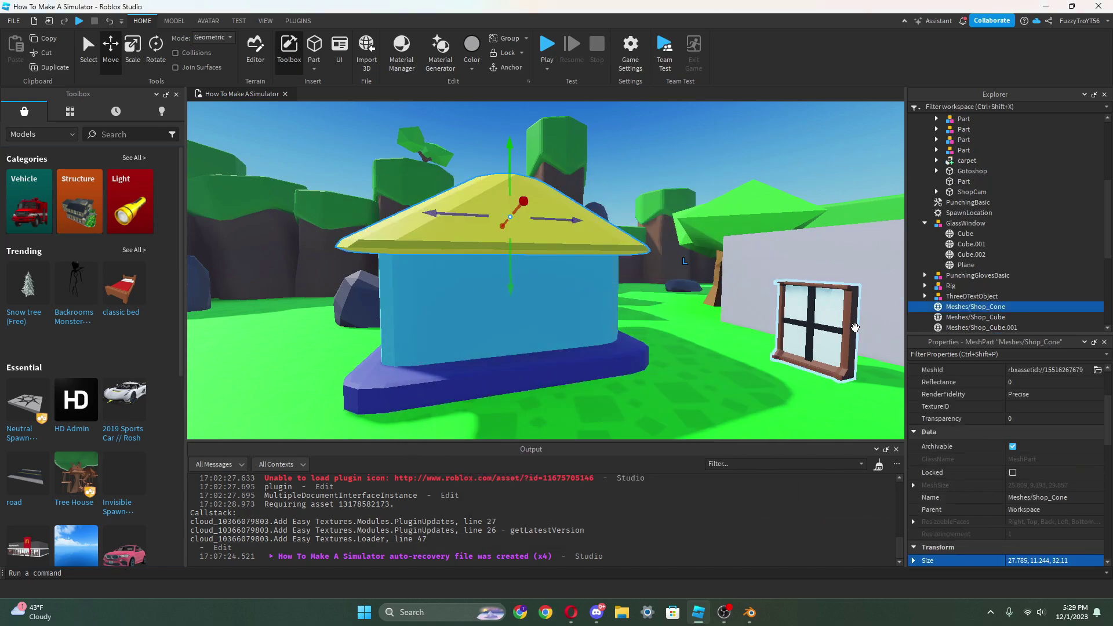
- Rotate the GlassWindow to a Y orientation of 90 degrees and place it against the shop's blue front wall
click(855, 328)
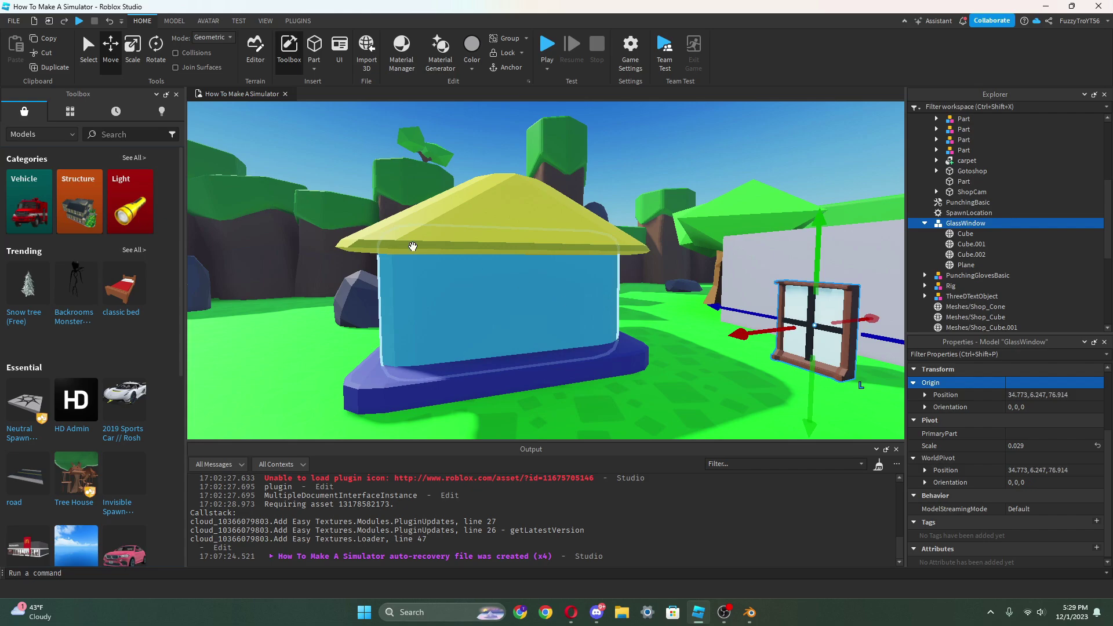
click(159, 59)
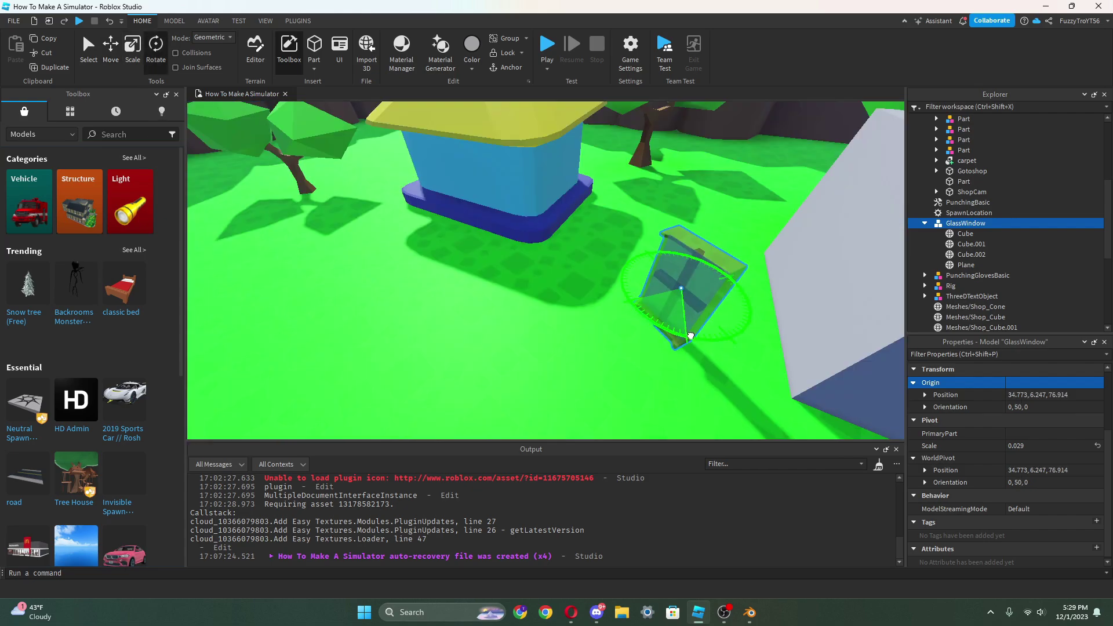
drag(688, 333, 720, 333)
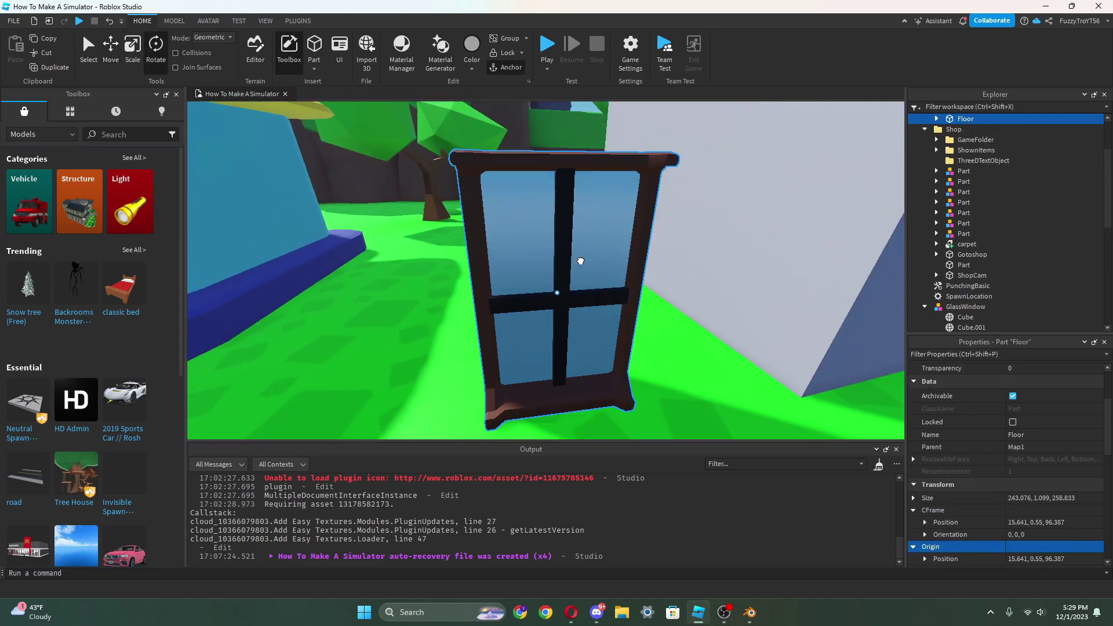
drag(580, 260, 542, 214)
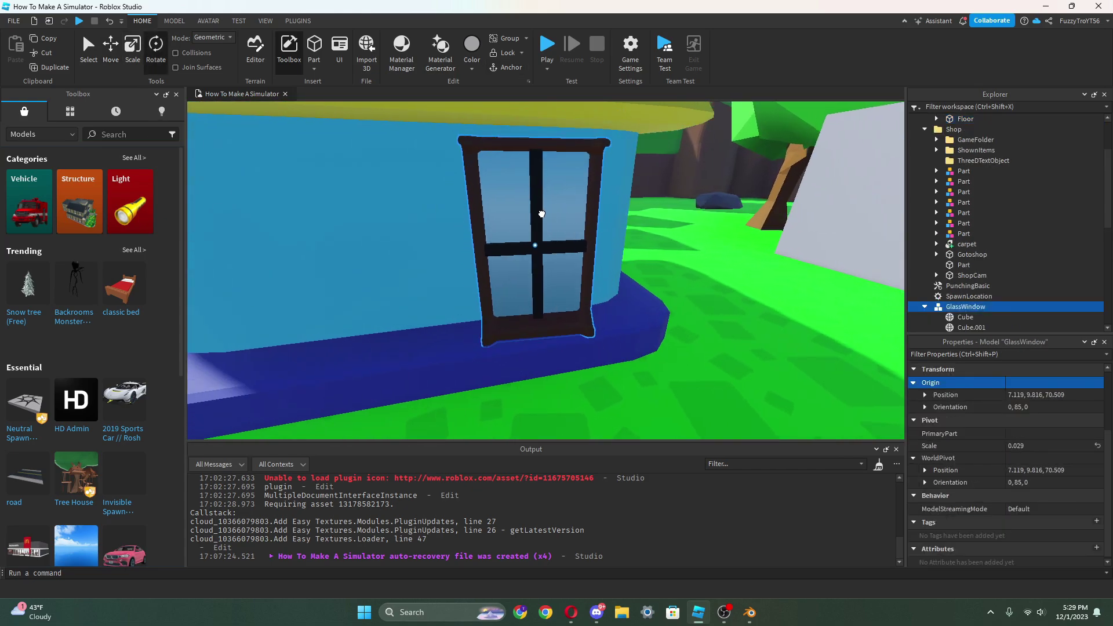
scroll(553, 211, up, 3)
right_drag(542, 214, 522, 256)
scroll(522, 256, down, 4)
drag(522, 256, 531, 273)
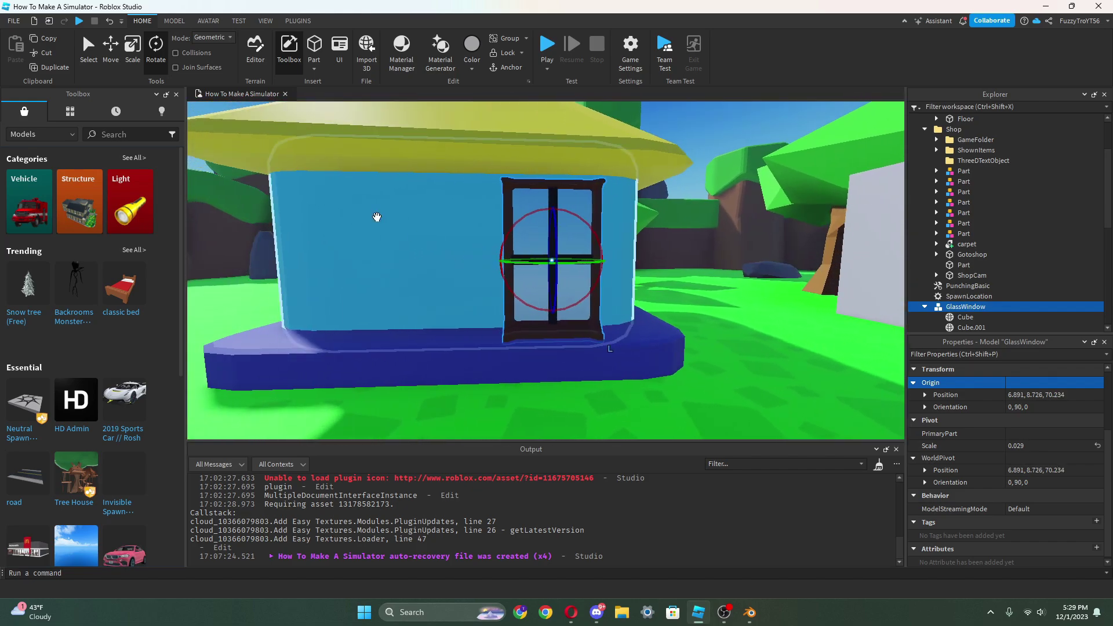
- Scale the mounted window down to 0.019 and move a duplicate of it to the other side of the front wall
click(132, 58)
drag(551, 162, 545, 198)
click(106, 42)
key(ctrl+d)
scroll(601, 243, down, 3)
drag(601, 246, 527, 251)
key(a)
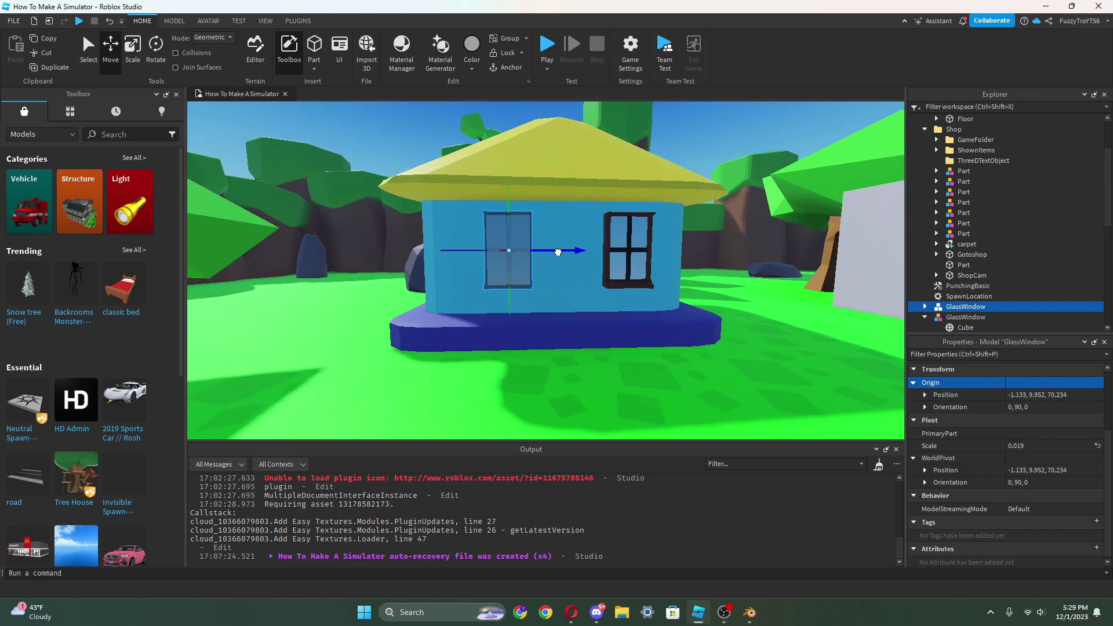
scroll(546, 270, down, 2)
- Set the reflectance of the glass plane in the original window on the shop's right side to 0
shift+click(597, 265)
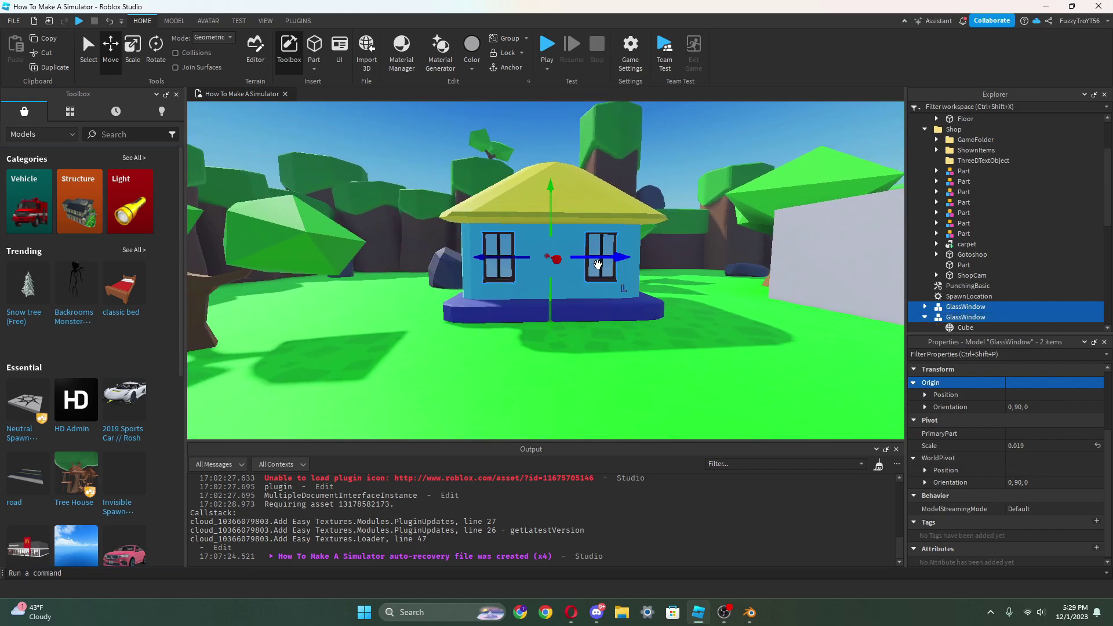
scroll(1023, 425, up, 3)
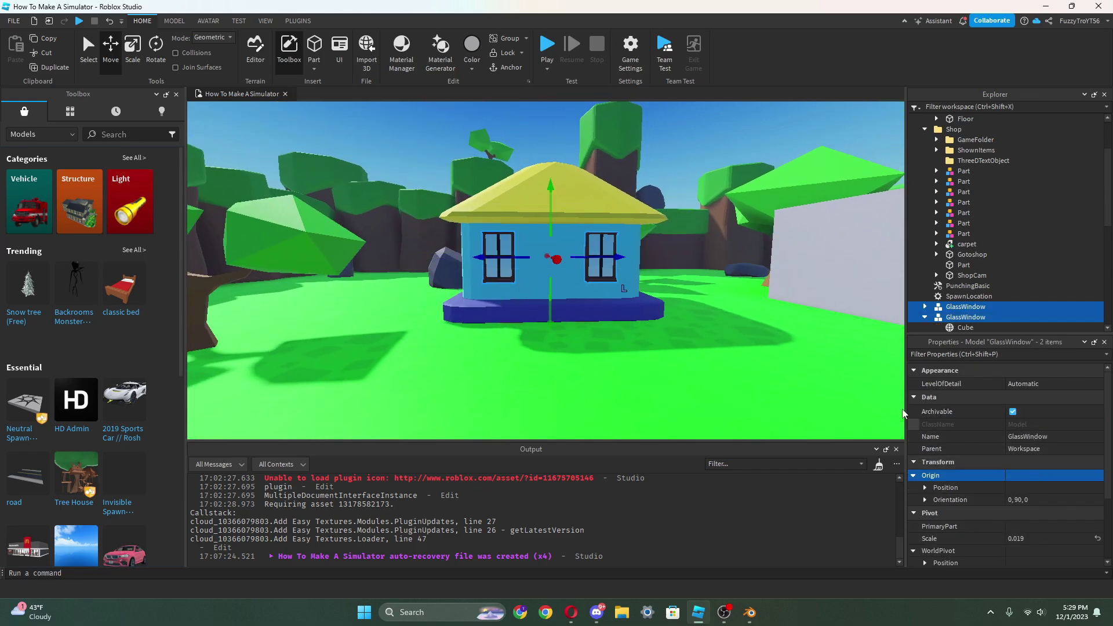
click(667, 414)
click(603, 261)
click(949, 398)
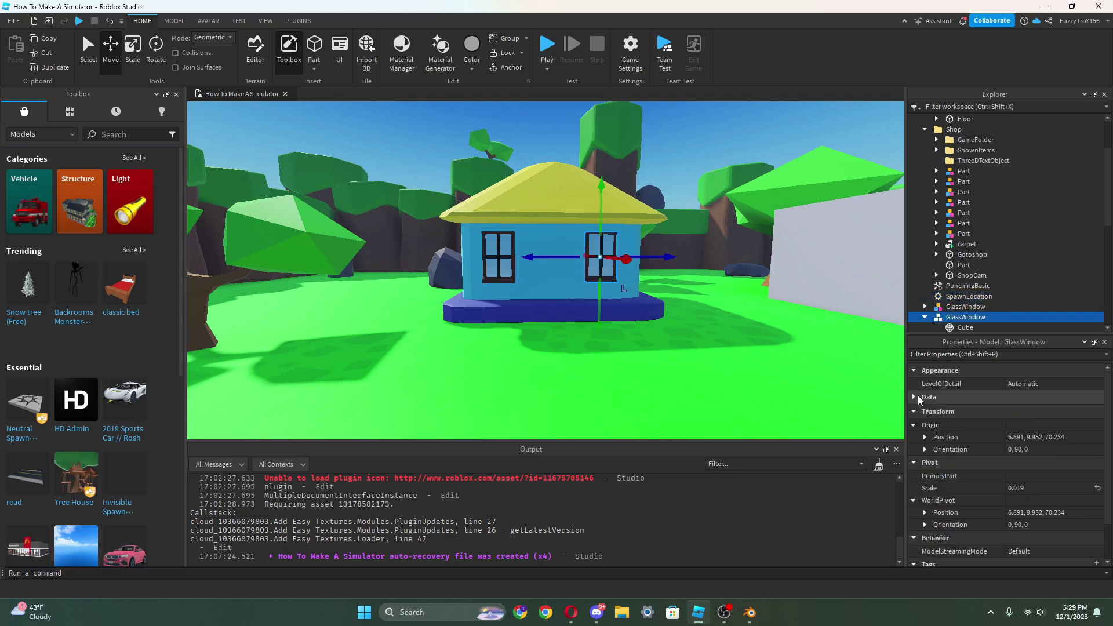
scroll(973, 290, down, 4)
click(973, 232)
click(966, 241)
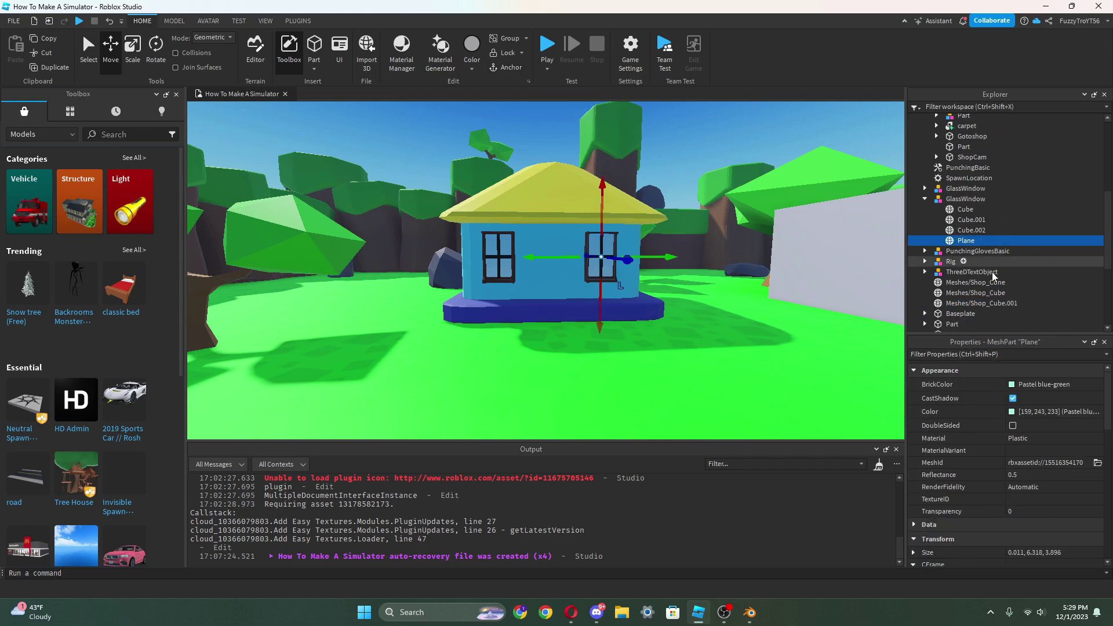
click(1078, 475)
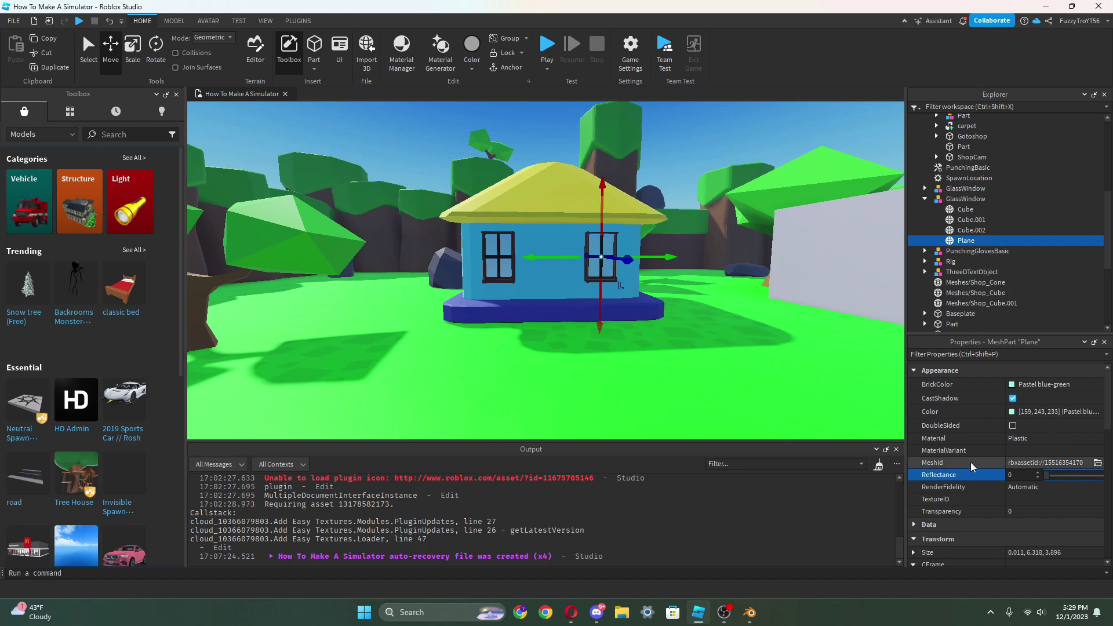
- Change the color of the right window's glass plane to Toothpaste
key(f)
click(1010, 384)
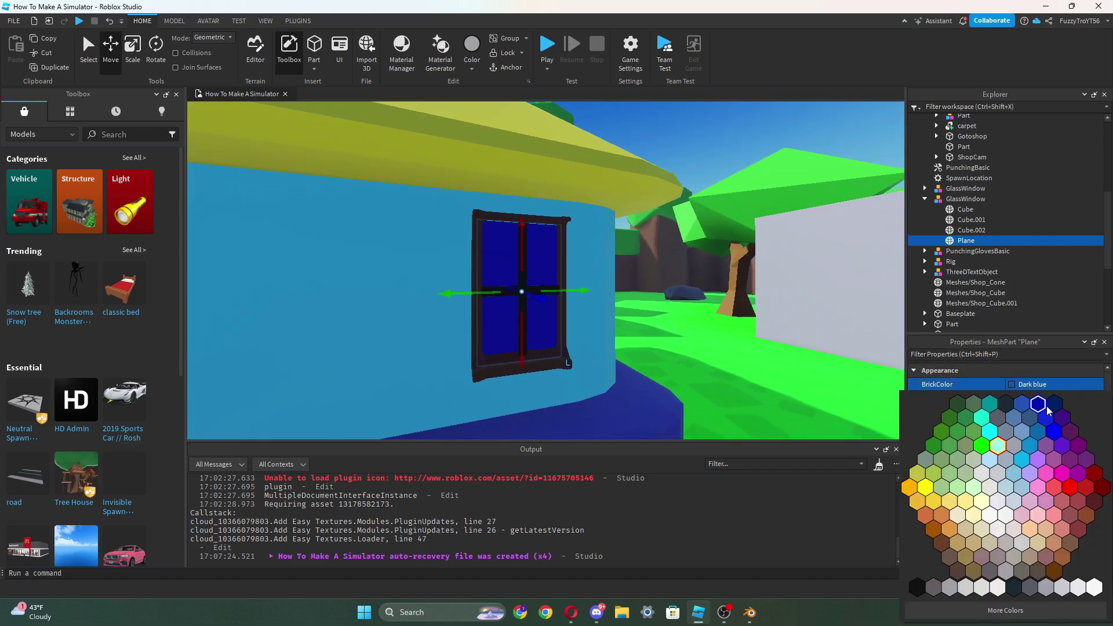
click(990, 432)
click(1018, 414)
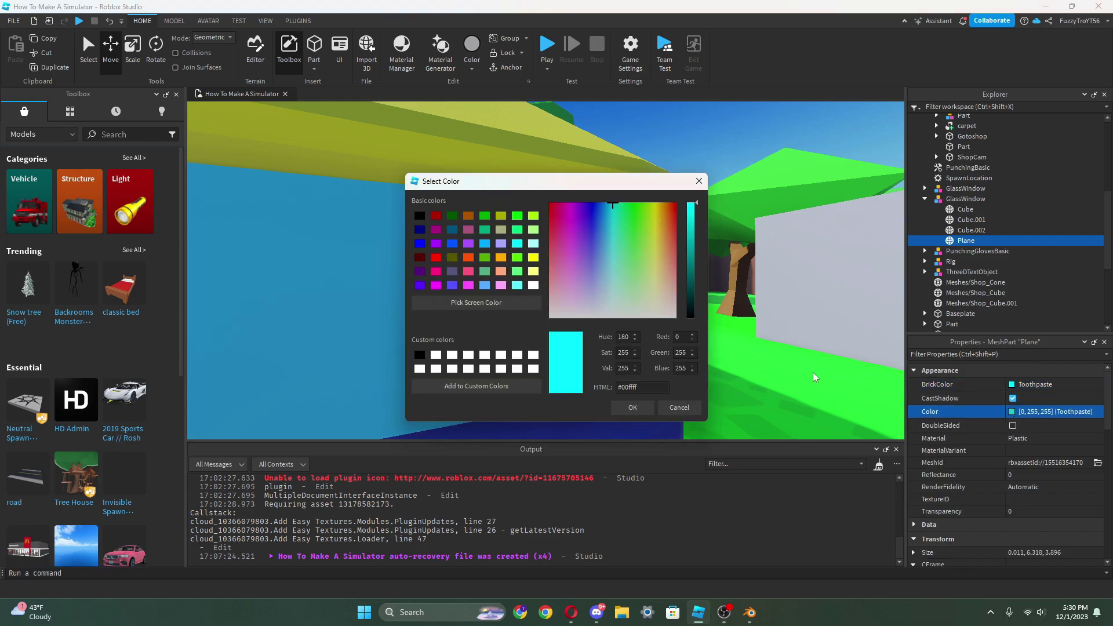
drag(665, 188, 897, 288)
click(862, 506)
- Set the material of the right window's glass plane to Neon
right_drag(743, 352, 728, 331)
key(d)
key(w)
right_drag(774, 367, 732, 369)
click(1051, 440)
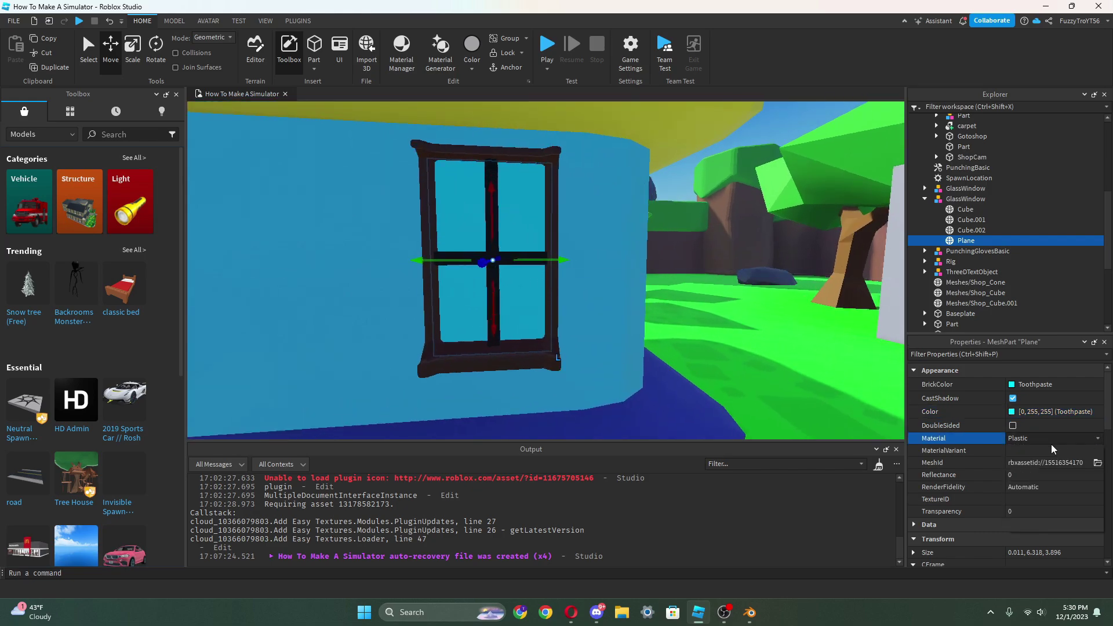
click(1047, 499)
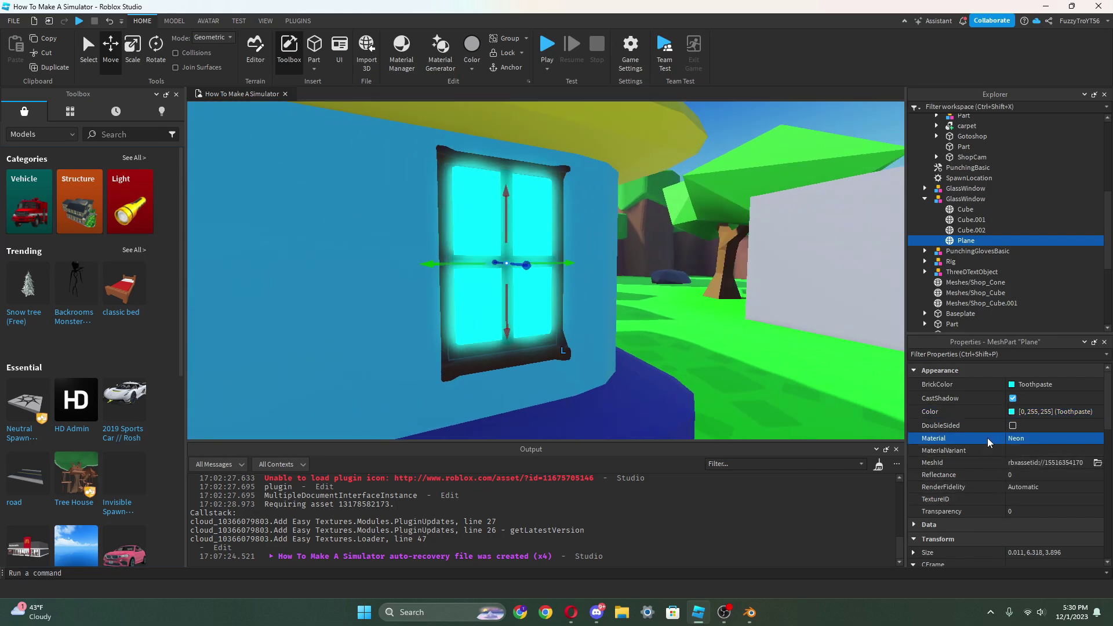
- Try SmoothPlastic as the material of the right window's glass plane, then switch it to Metal
click(1030, 439)
scroll(1029, 465, down, 6)
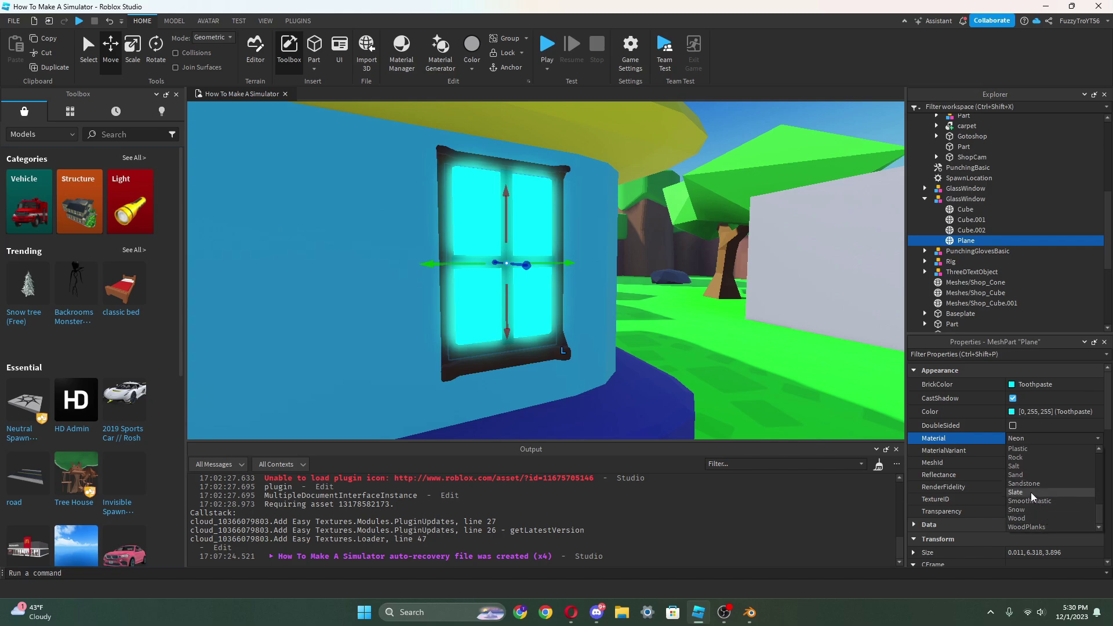
click(1035, 499)
click(1026, 437)
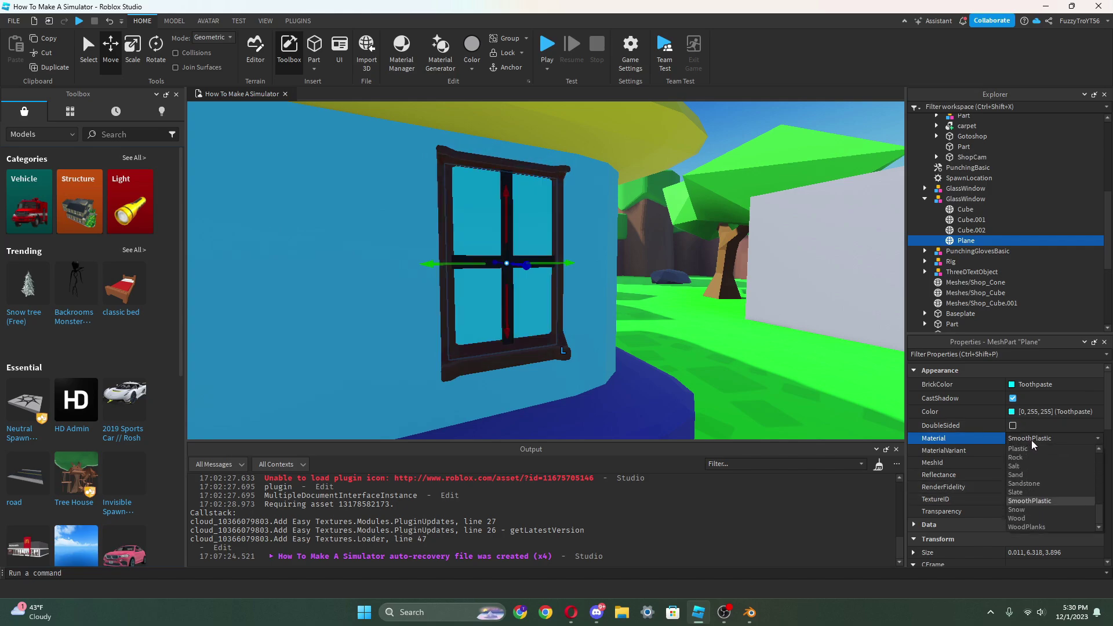
scroll(1044, 454, up, 2)
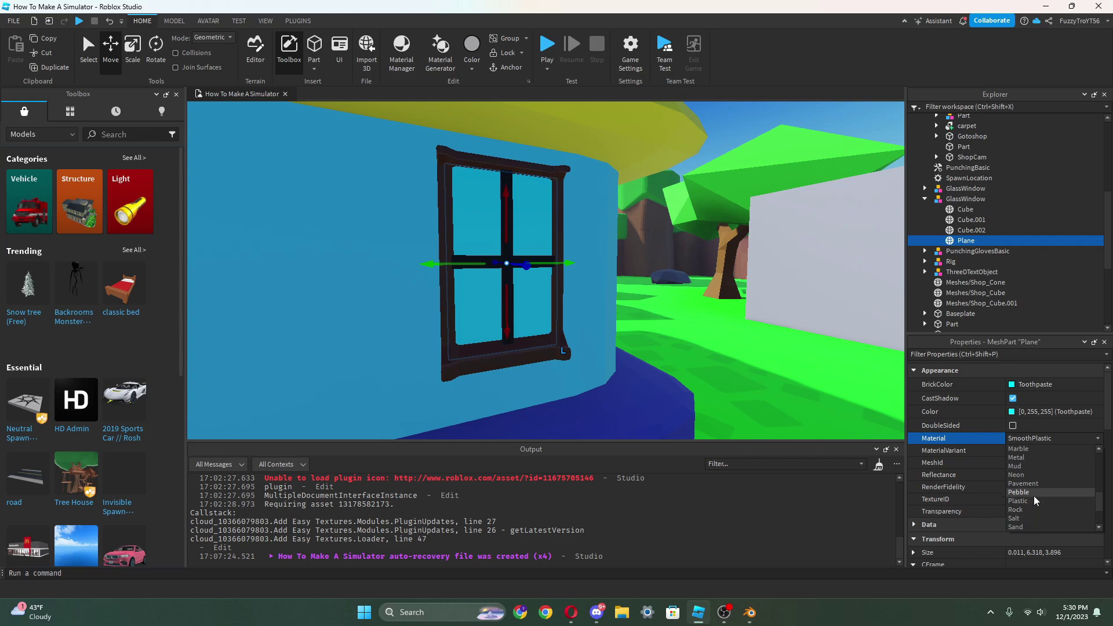
click(1049, 482)
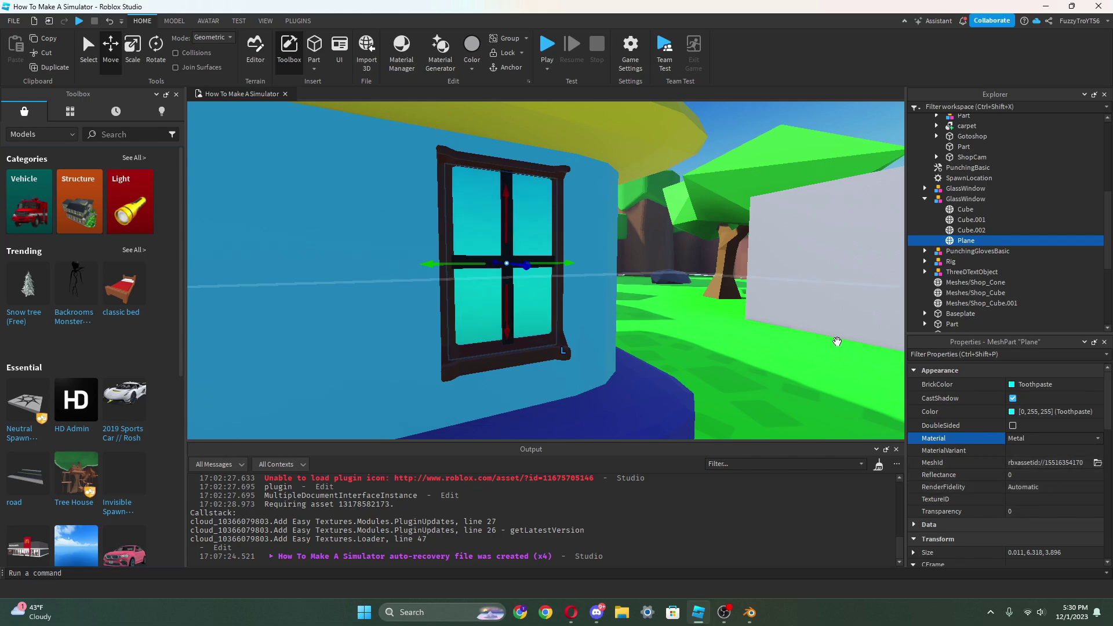
- Try Glass as the material of the right window's glass plane, then return it to Metal
right_drag(835, 340, 771, 365)
click(1033, 441)
scroll(1052, 475, up, 4)
scroll(1057, 489, down, 2)
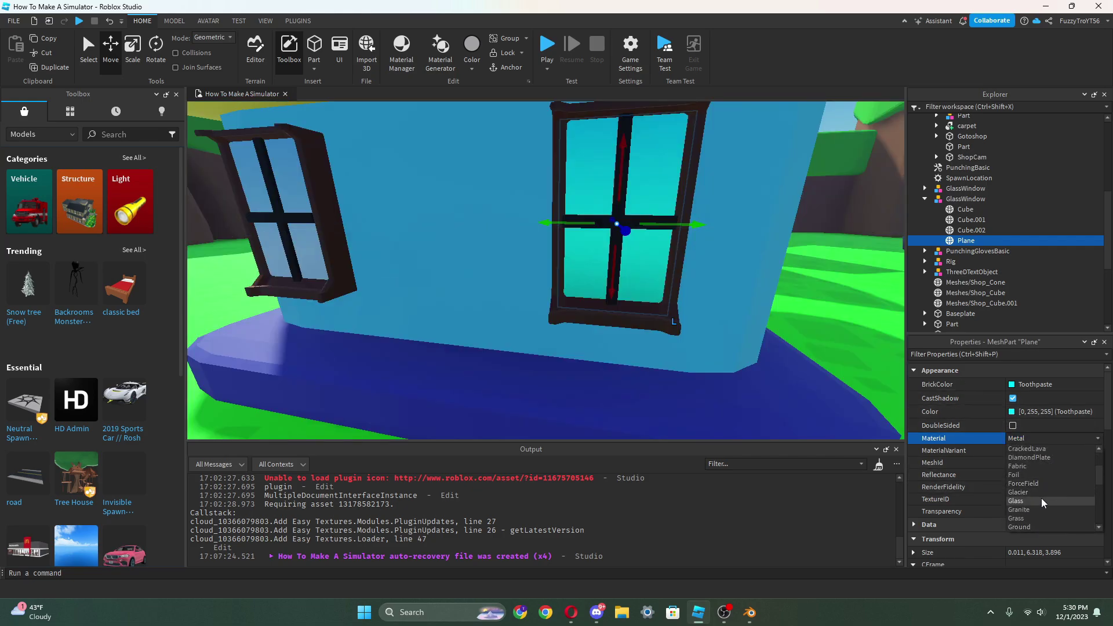
click(1041, 499)
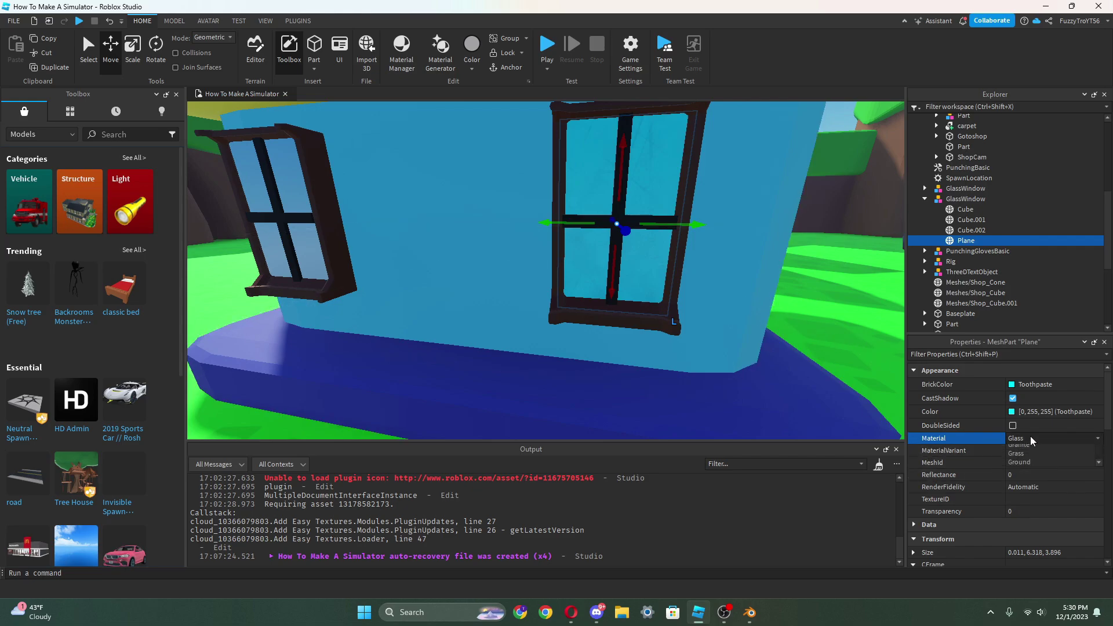
scroll(1031, 503, down, 2)
click(1019, 520)
- Replace the old left window with a duplicate of the right GlassWindow moved to the other side of the front wall
click(965, 189)
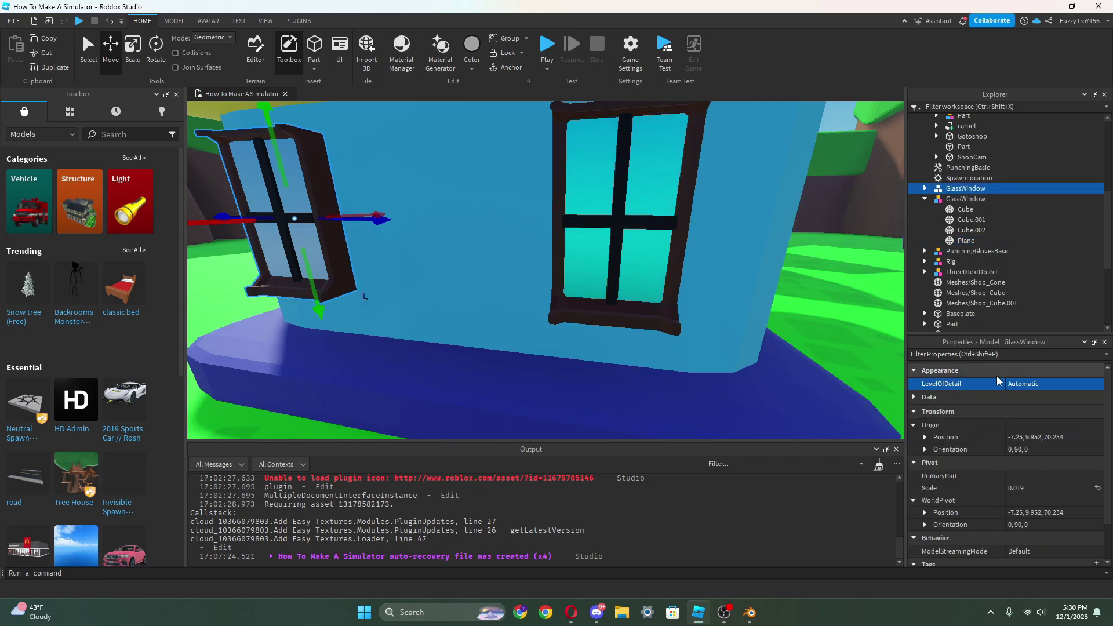
key(Delete)
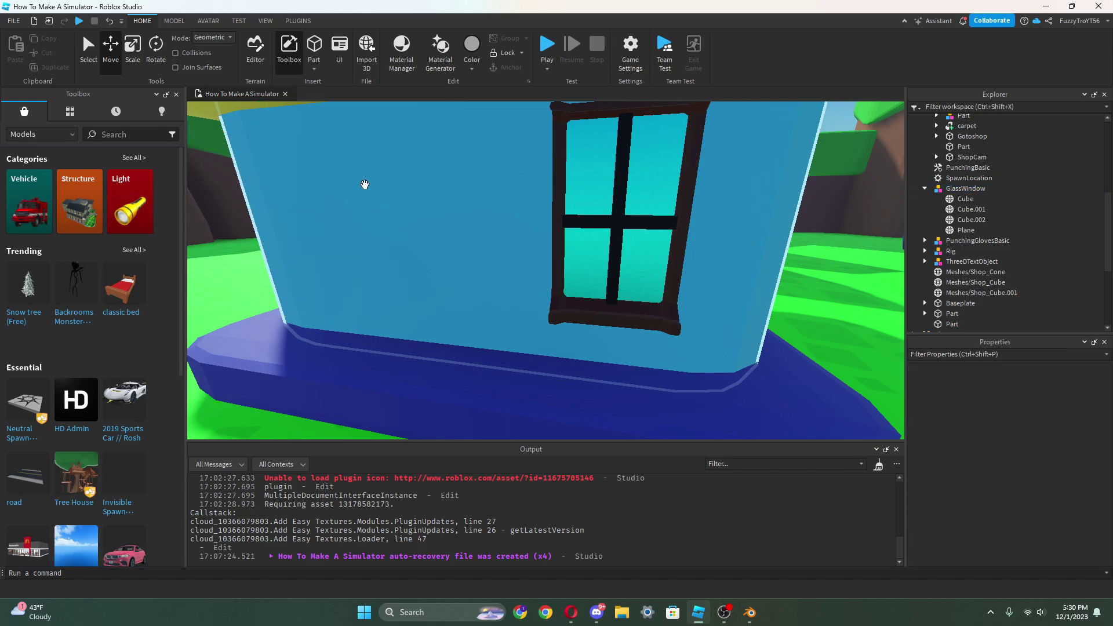
click(565, 213)
scroll(565, 213, down, 4)
right_drag(565, 213, 688, 259)
key(ctrl+d)
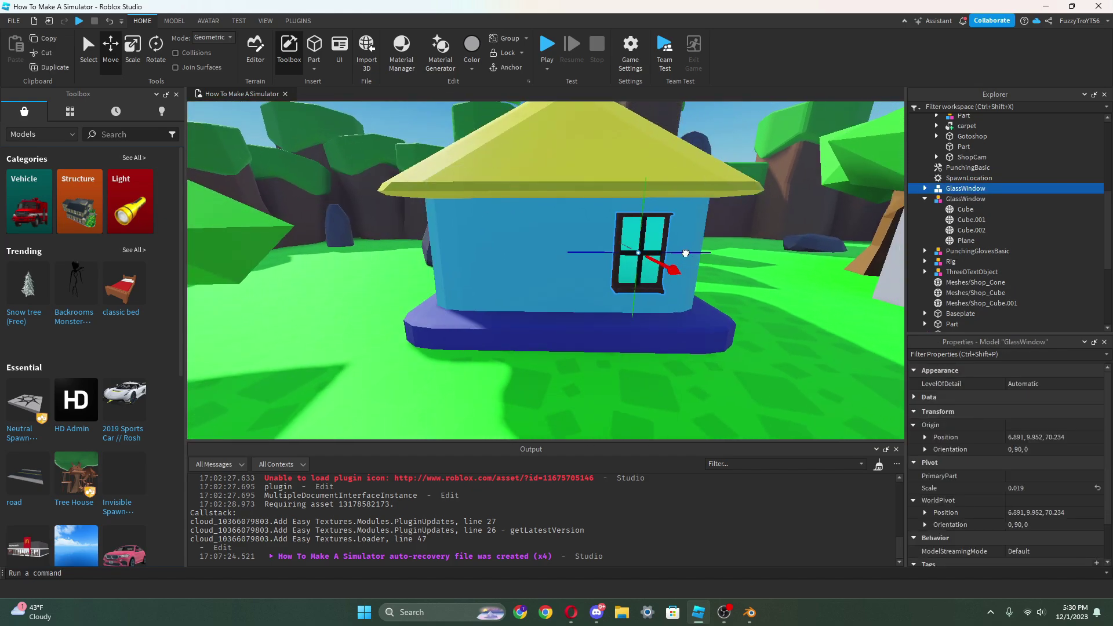
drag(686, 253, 537, 253)
- Select both GlassWindow models and shift them together slightly along the front wall
ctrl+click(652, 258)
scroll(686, 271, down, 1)
drag(603, 257, 604, 259)
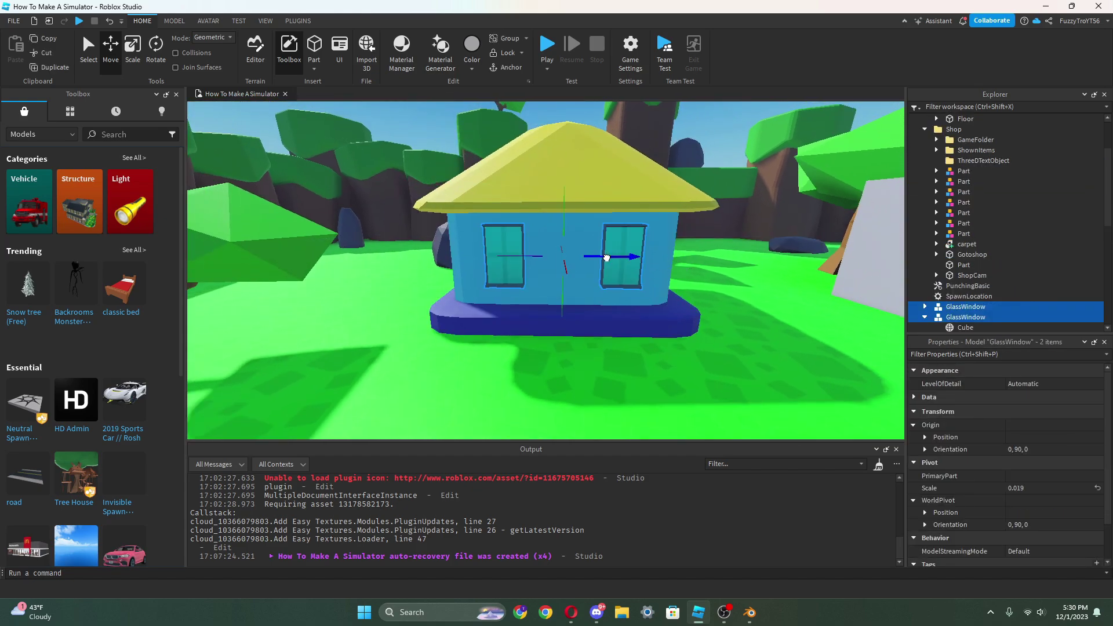
scroll(603, 258, down, 3)
click(597, 272)
click(584, 285)
scroll(584, 286, up, 3)
click(634, 230)
right_drag(604, 235, 630, 224)
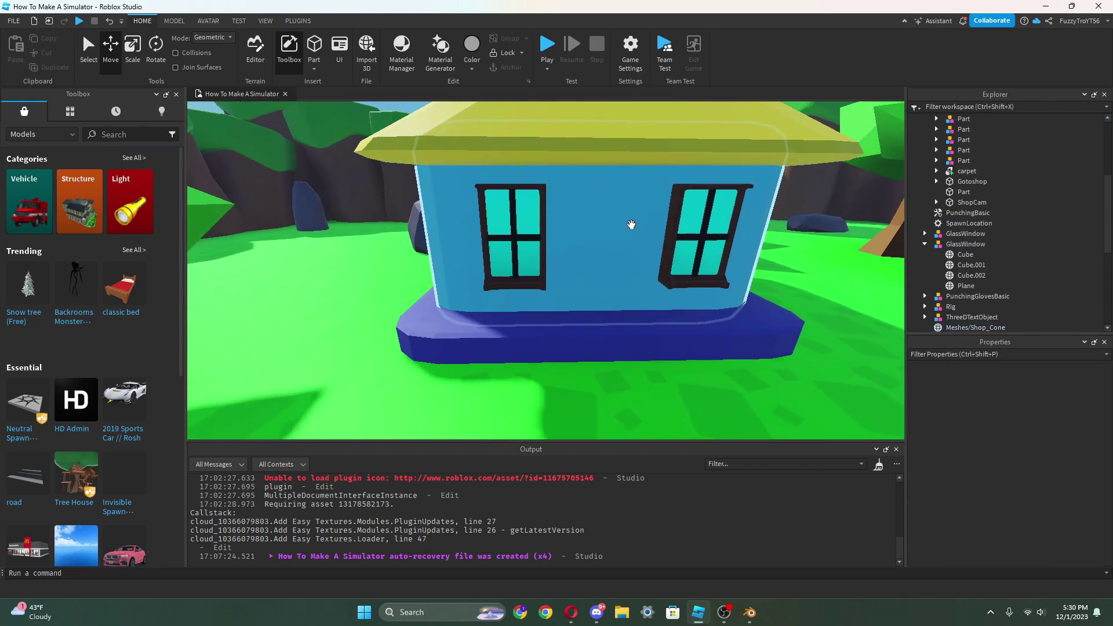
scroll(630, 224, down, 3)
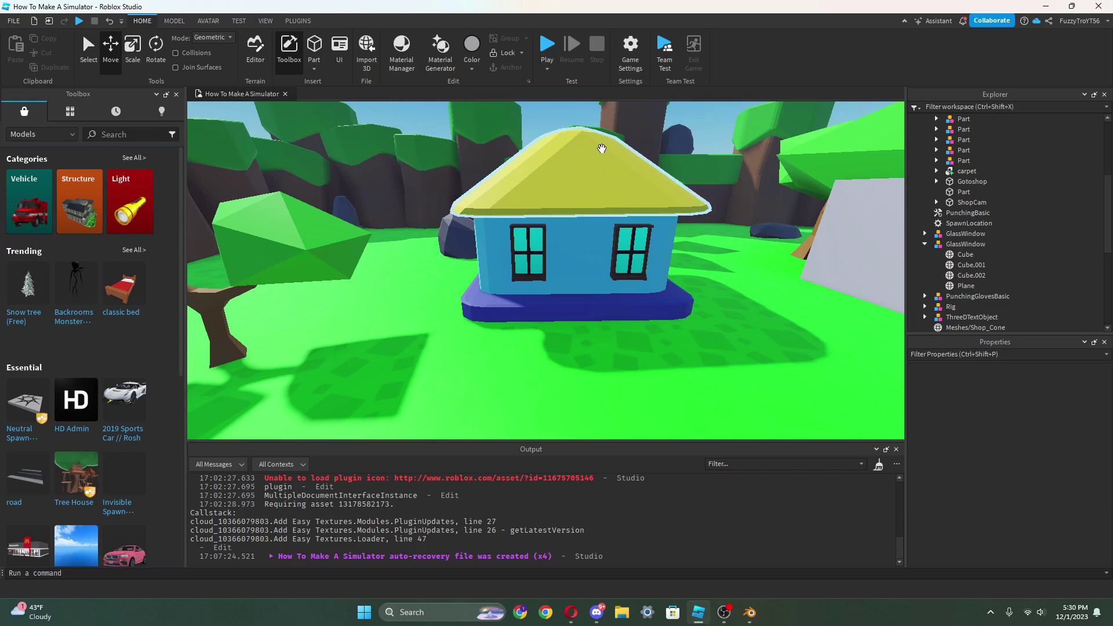
- Use the ThreeDText plugin to place a sample text object on the front edge of the shop's roof
click(315, 22)
click(632, 51)
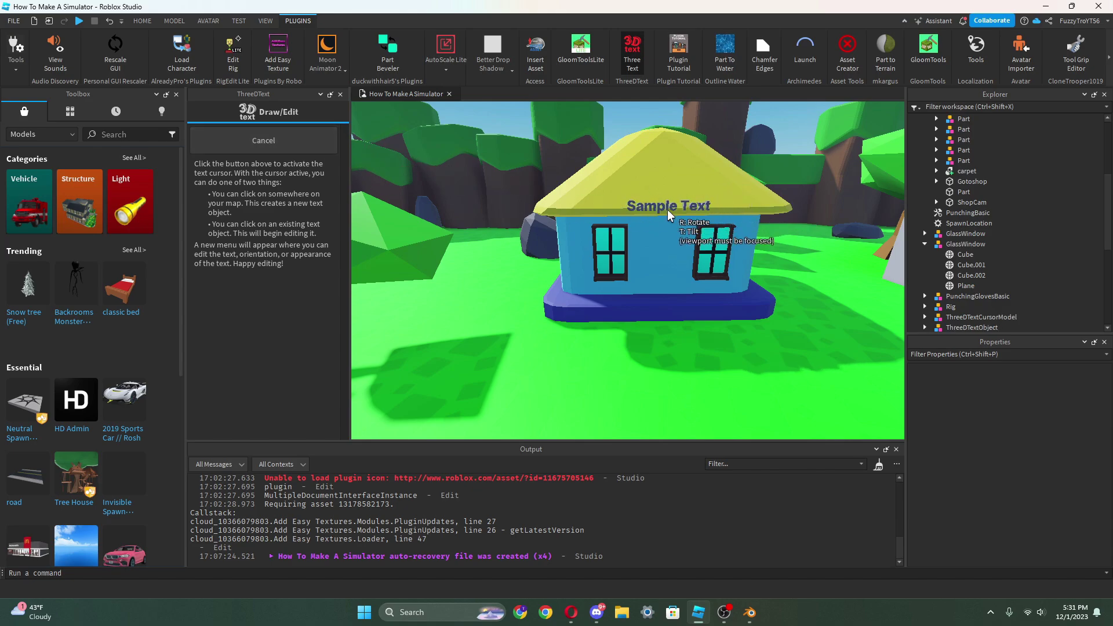
click(667, 208)
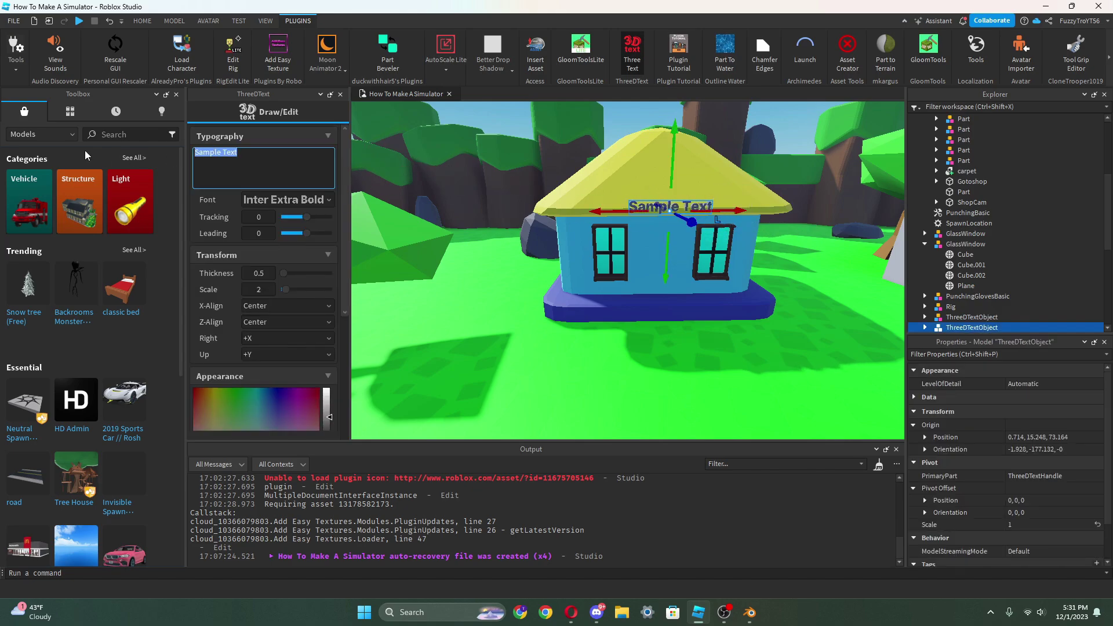
- Expand the GlassWindow model, select the Cube frame mesh of both windows and examine their BrickColor
click(609, 255)
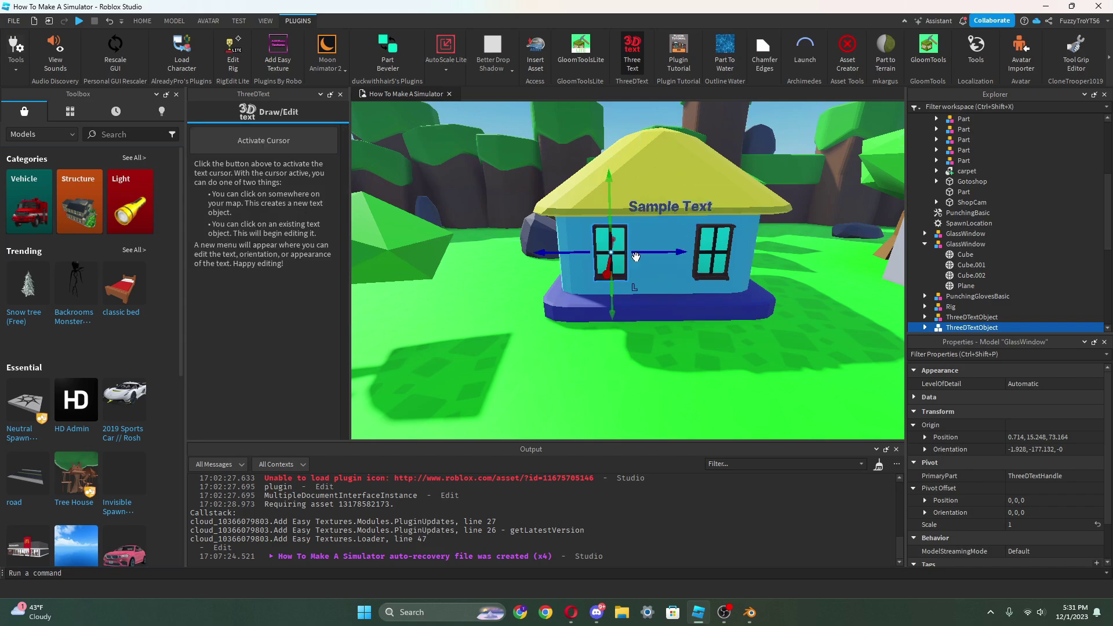
shift+click(708, 261)
click(925, 234)
scroll(931, 240, down, 2)
click(953, 206)
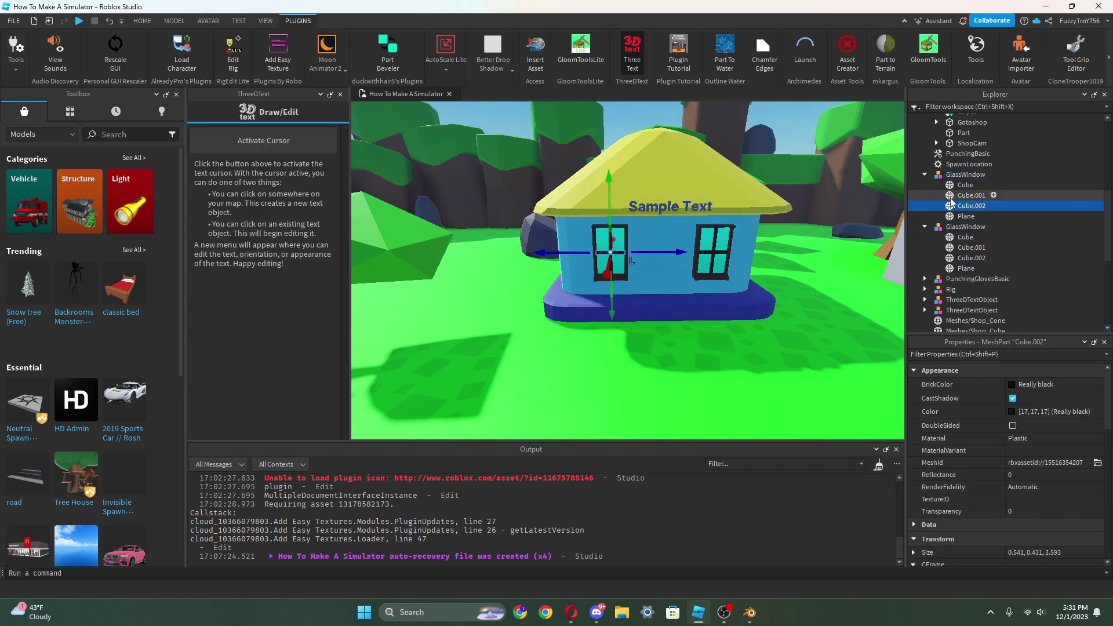
click(951, 195)
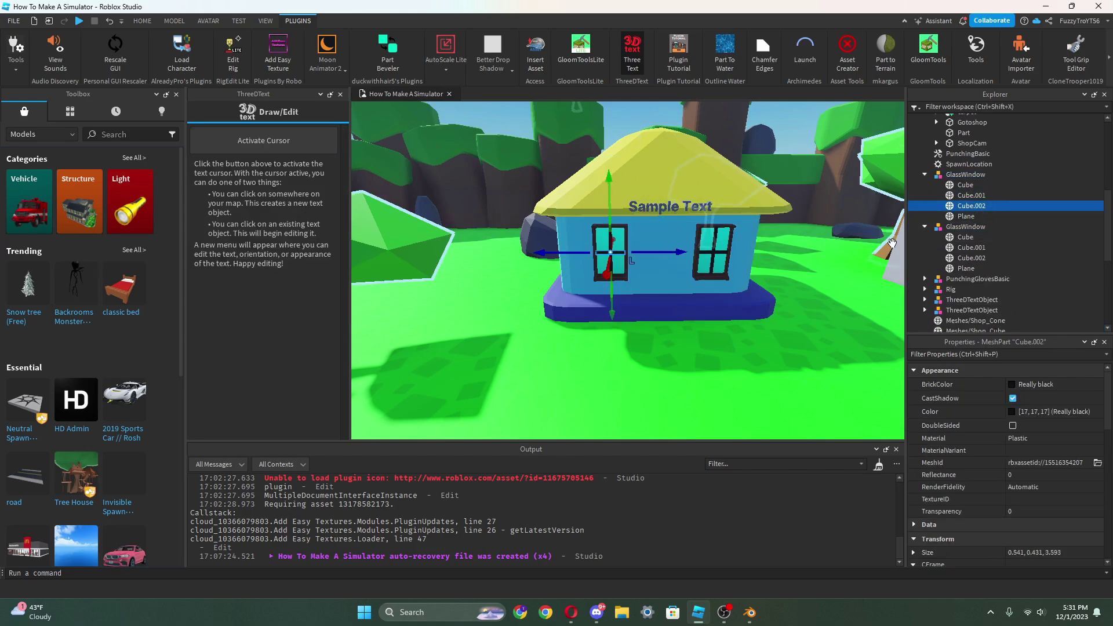
click(966, 185)
ctrl+click(965, 237)
click(1040, 384)
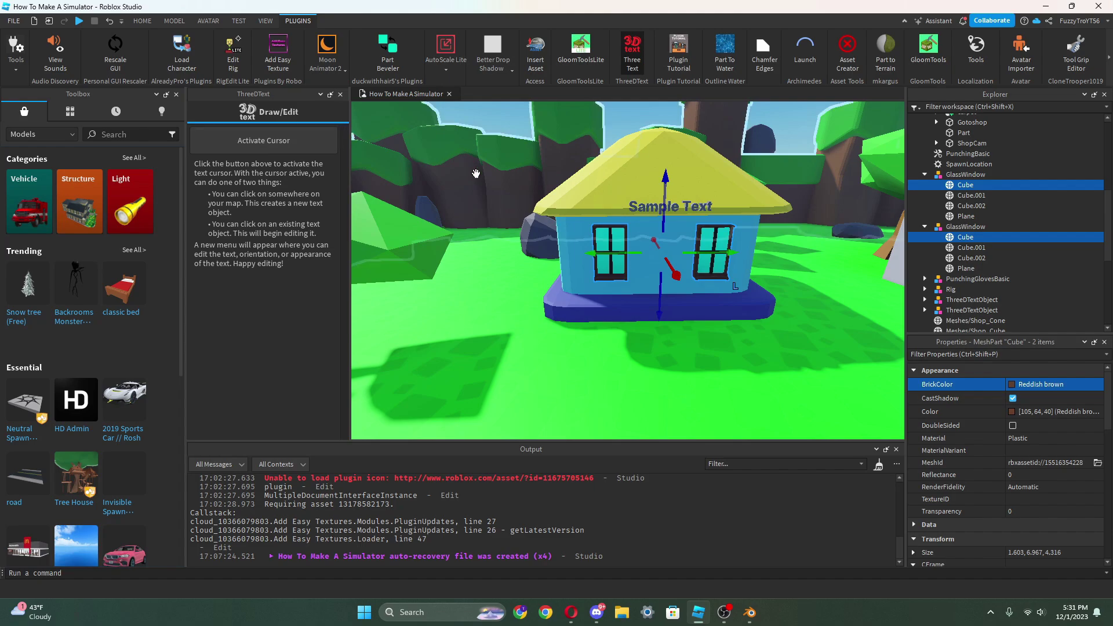
- Delete the sample 3D text from the front edge of the roof
click(671, 206)
key(Delete)
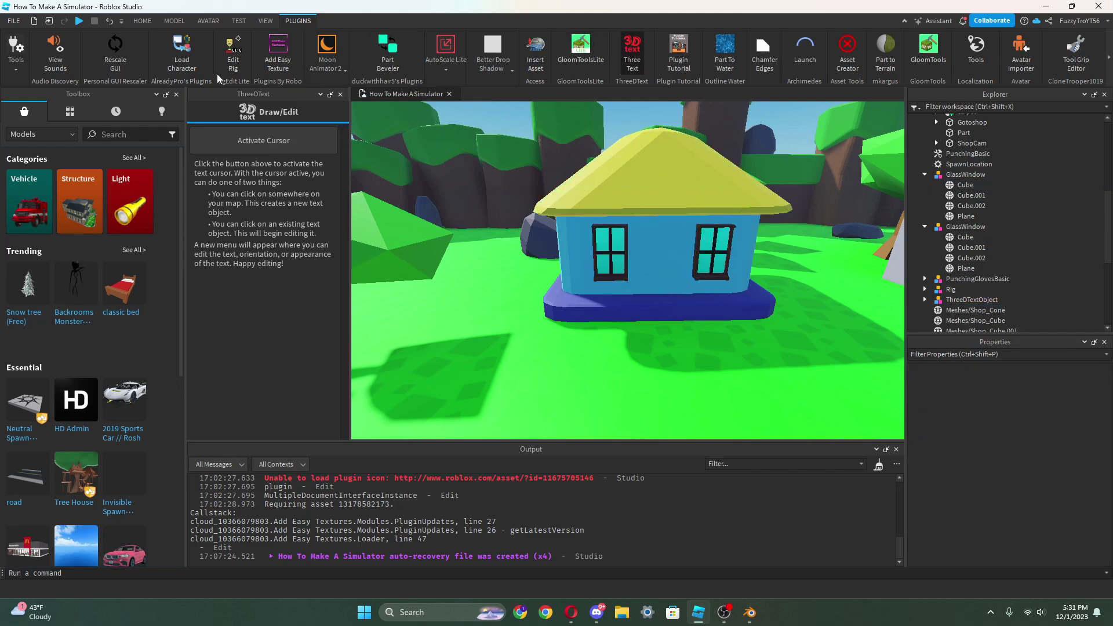
- Switch the Toolbox category to Plugins and search for threedtext
click(58, 134)
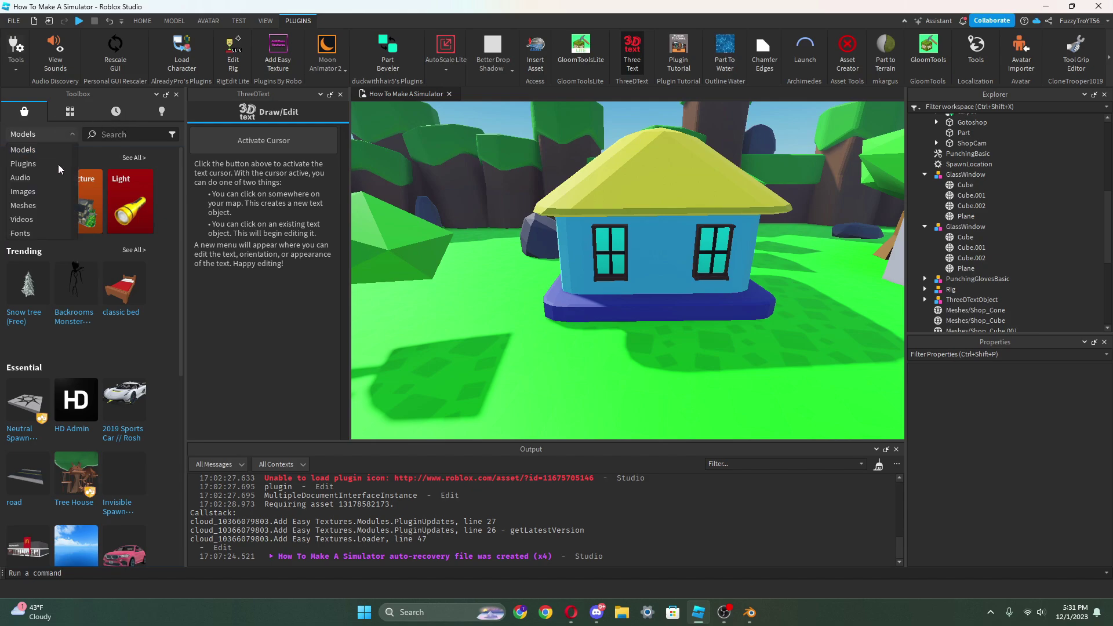
click(58, 165)
click(111, 134)
text(#)
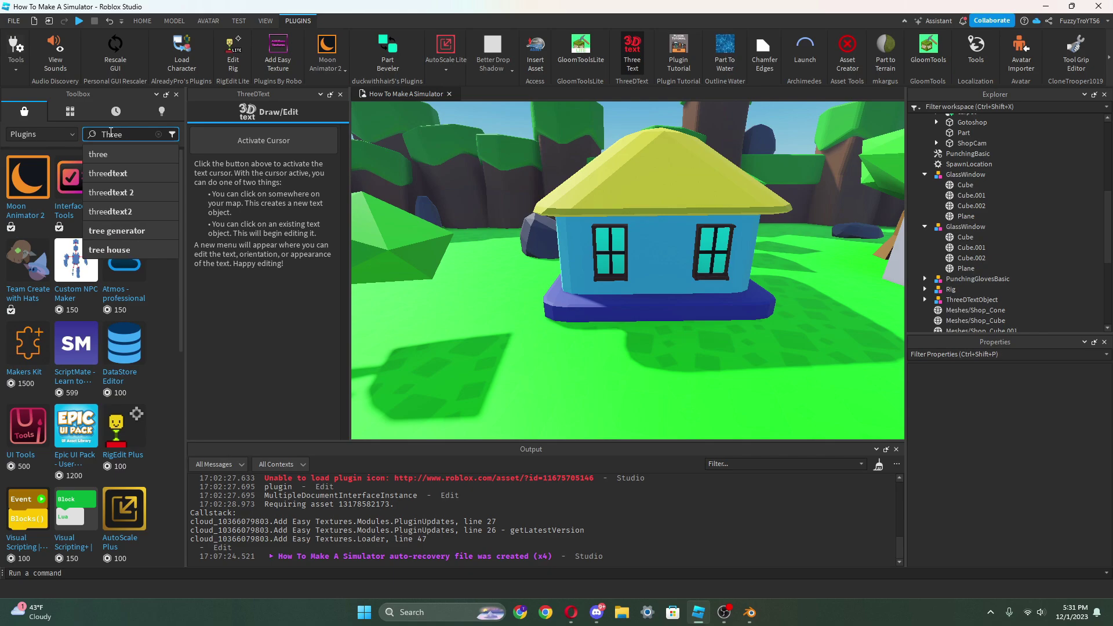
click(119, 174)
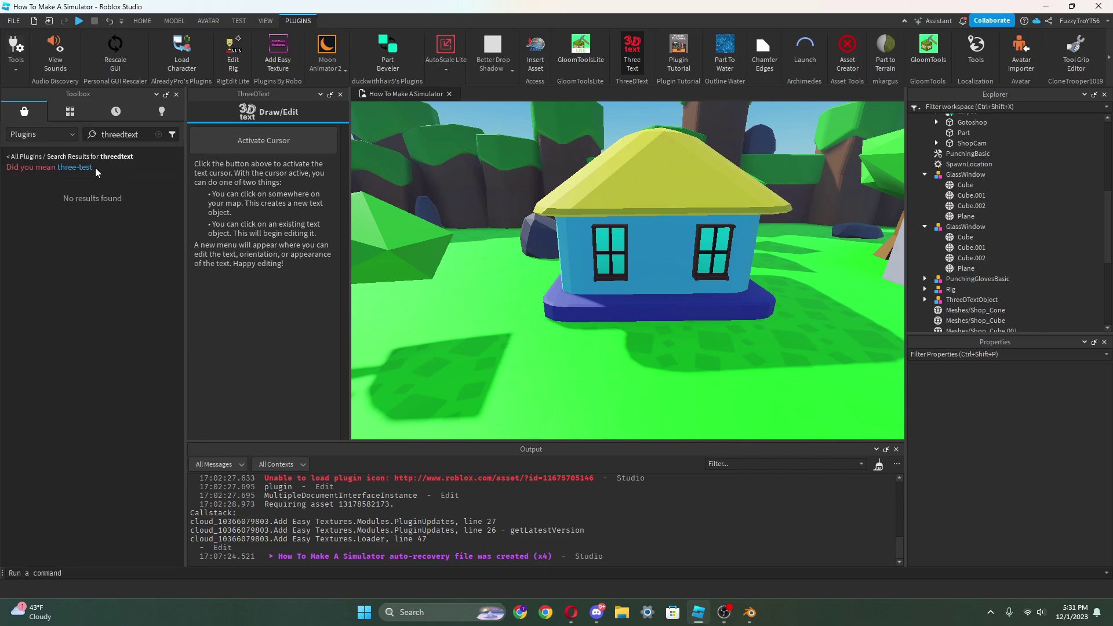
- Clear the plugin search and search for threedtext 2, using the exact spelling instead of the corrected one
click(158, 134)
text(Three)
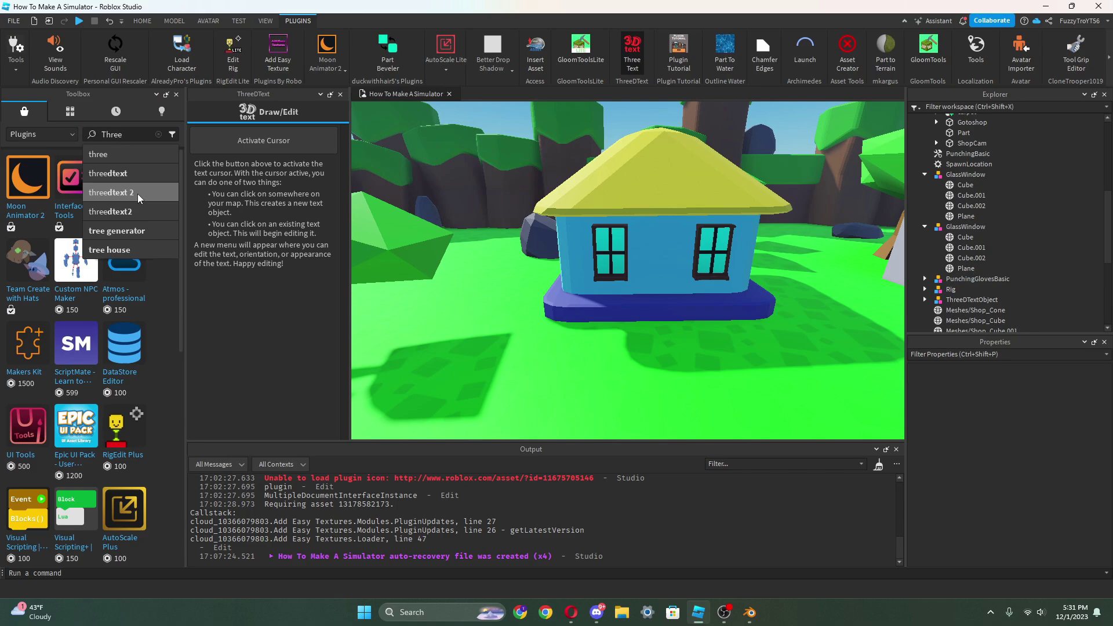
click(138, 193)
click(93, 168)
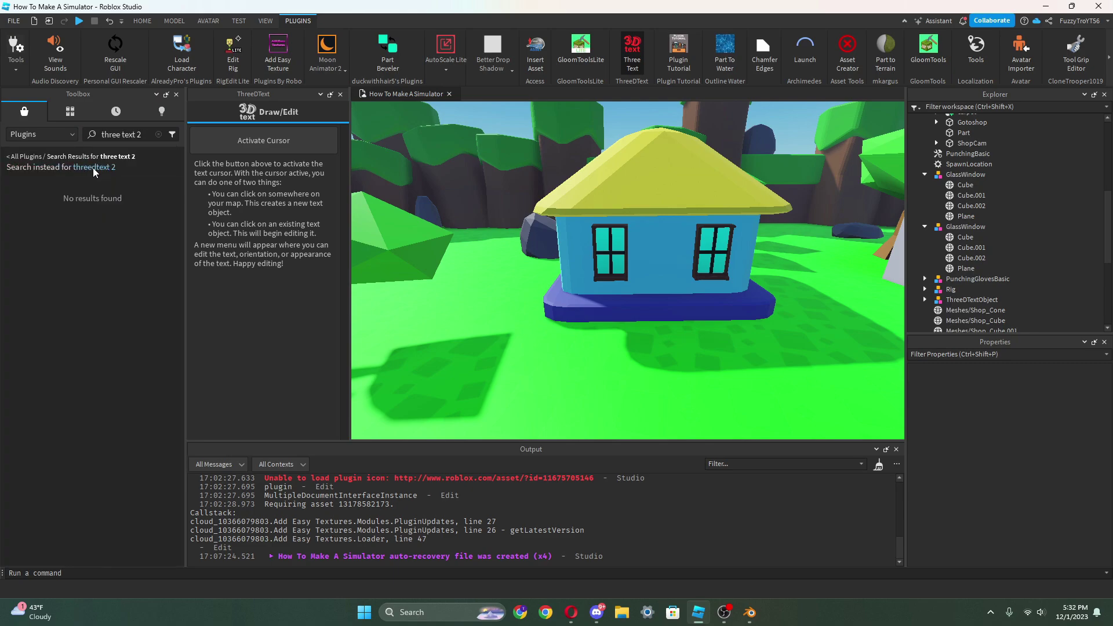
click(91, 170)
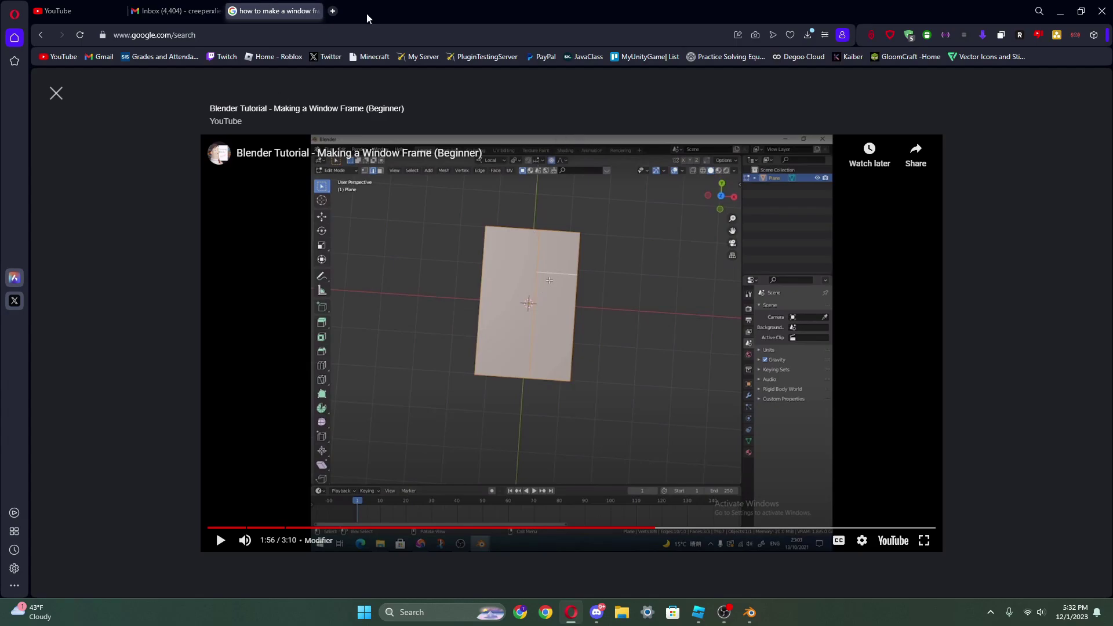
- In the web browser, replace the window-frame tutorial tab with a new tab and search for "threedtext roblox"
click(332, 11)
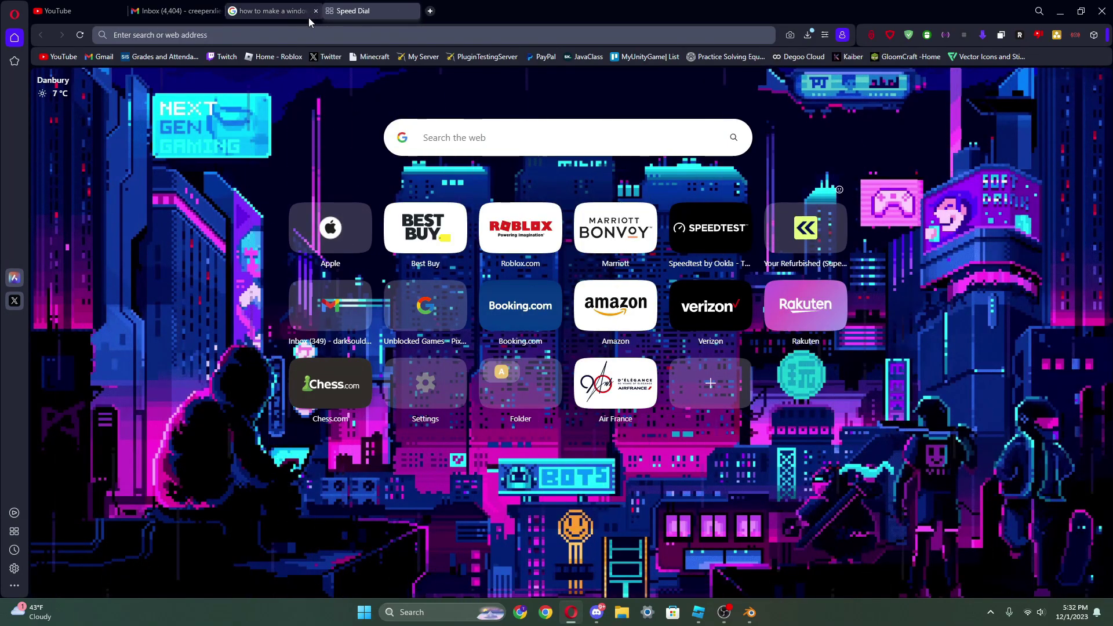
click(308, 16)
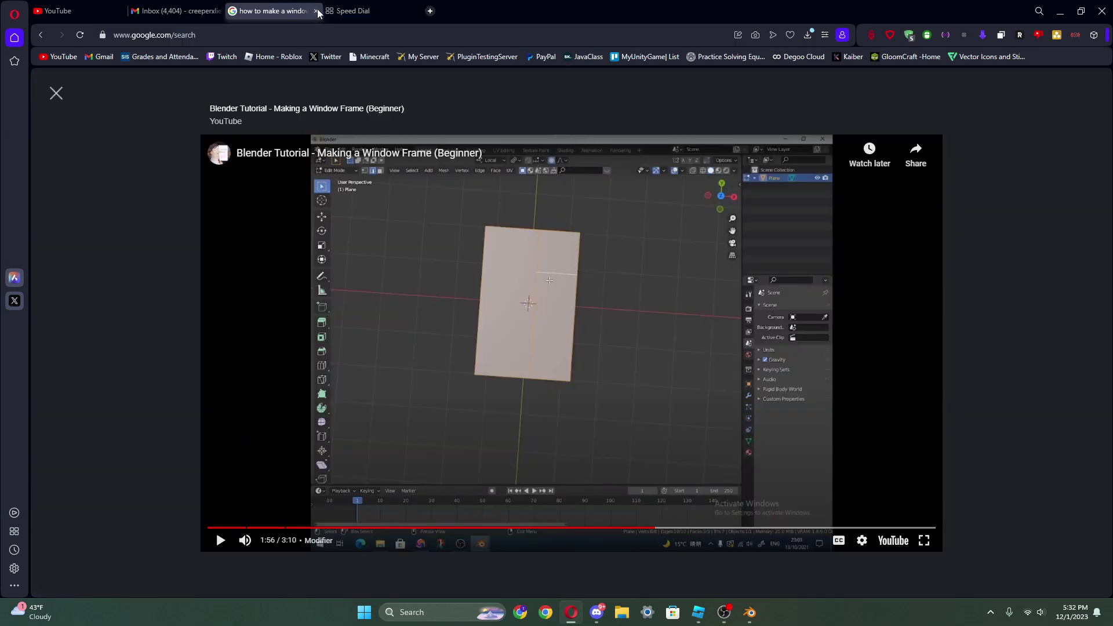
click(316, 11)
click(283, 36)
text(t)
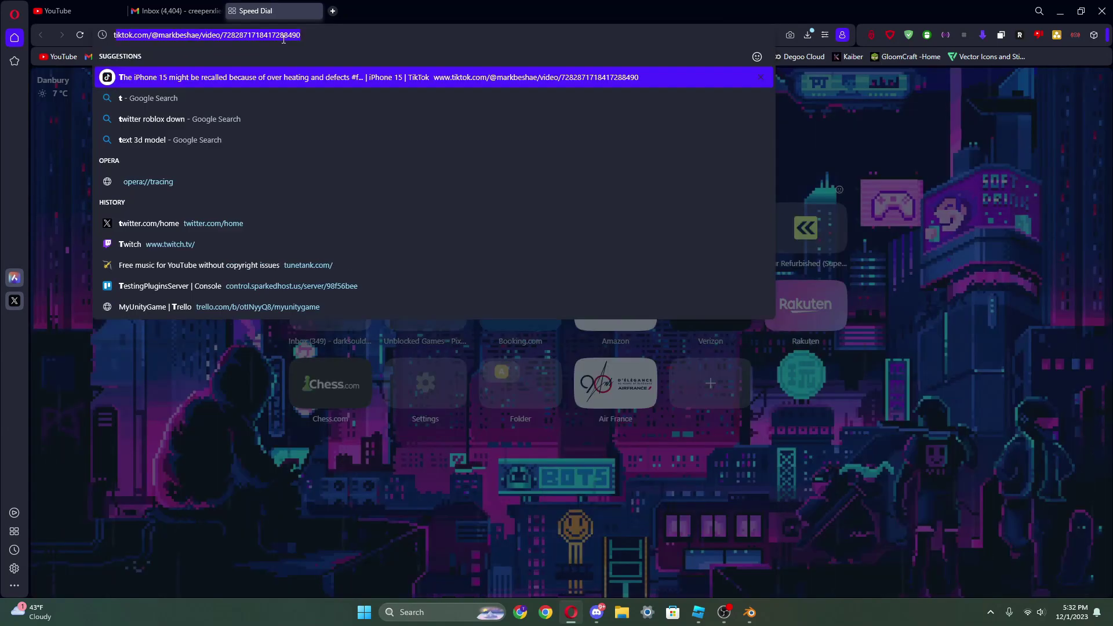
text(hreed)
key(BackSpace)
text(d)
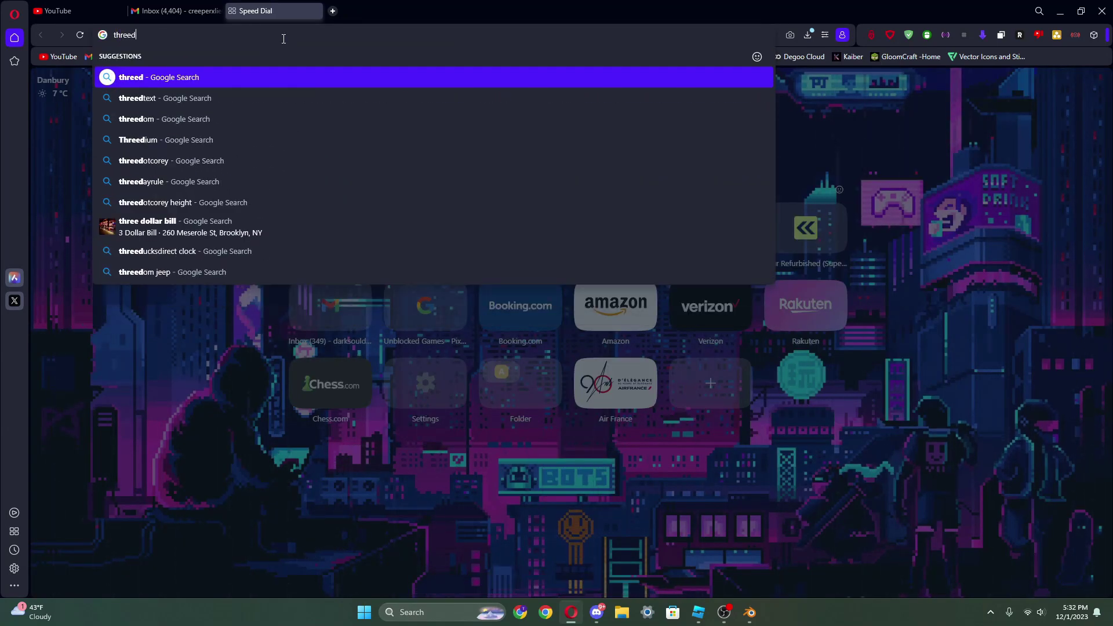
text(text roblox)
key(Return)
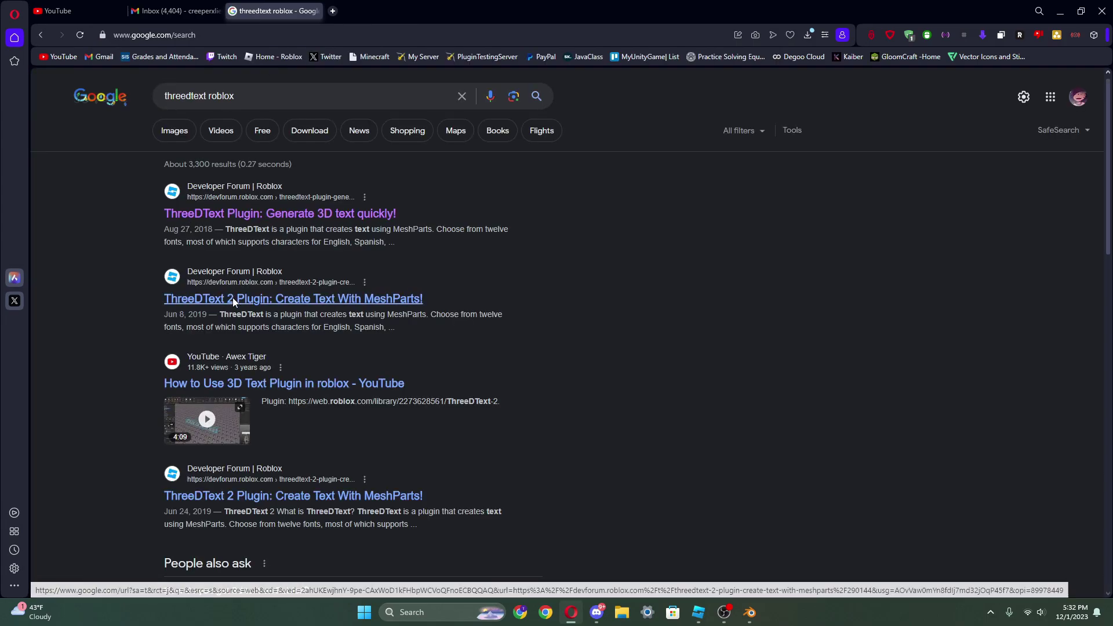
- View the Developer Forum post on the ThreeDText 2 plugin, then close the page and return to Roblox Studio
click(233, 299)
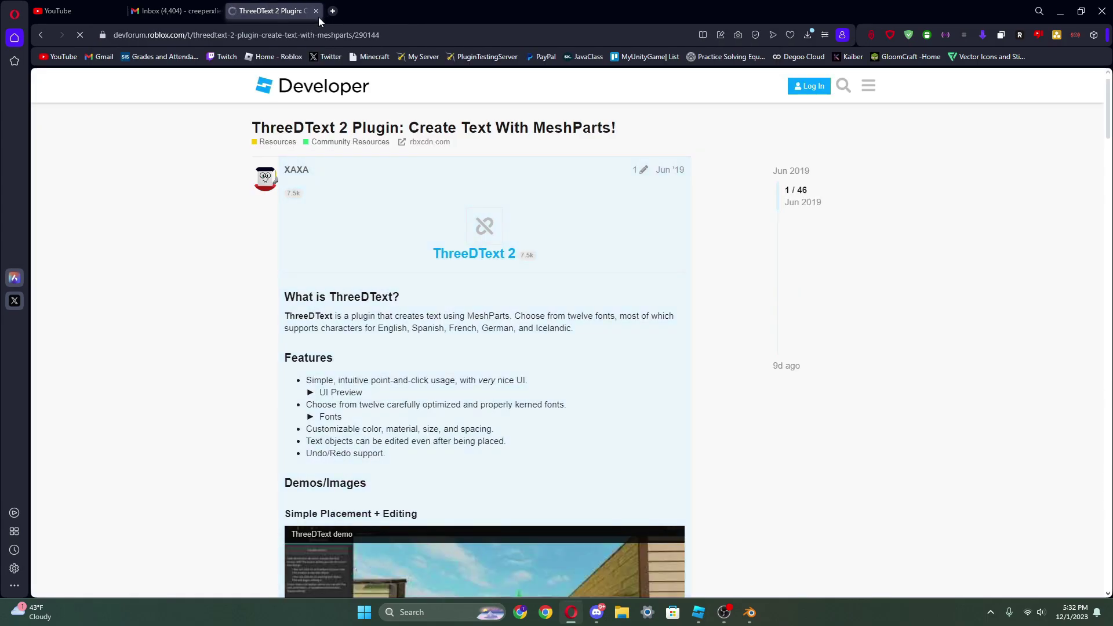
click(316, 11)
click(699, 613)
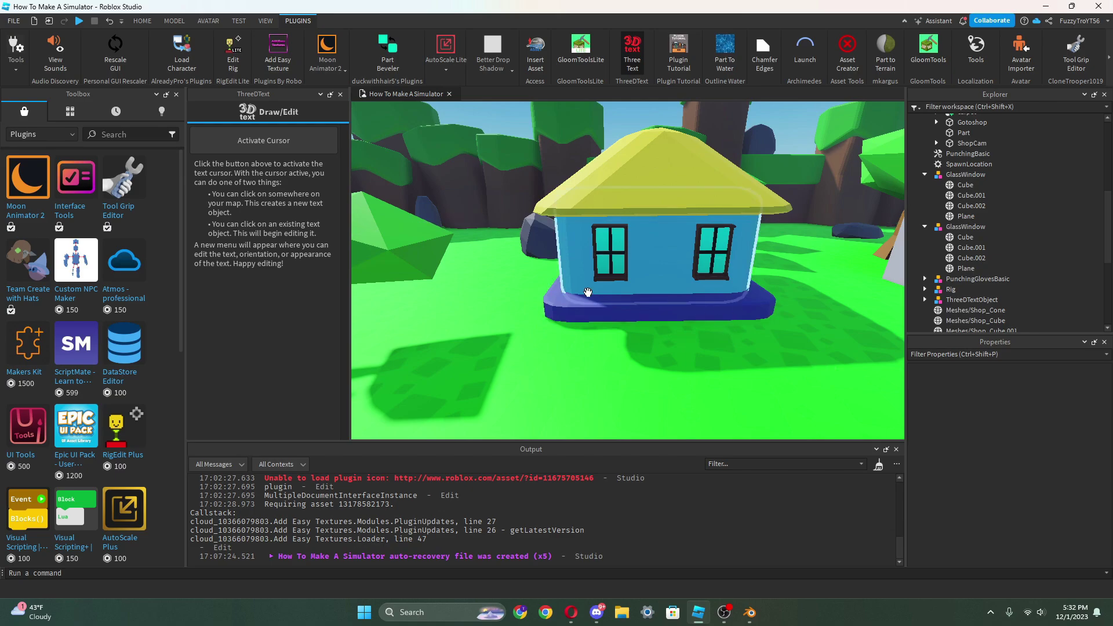
- Move the two windows slightly farther apart along the shop's front wall and deselect them
click(609, 255)
drag(636, 249, 745, 250)
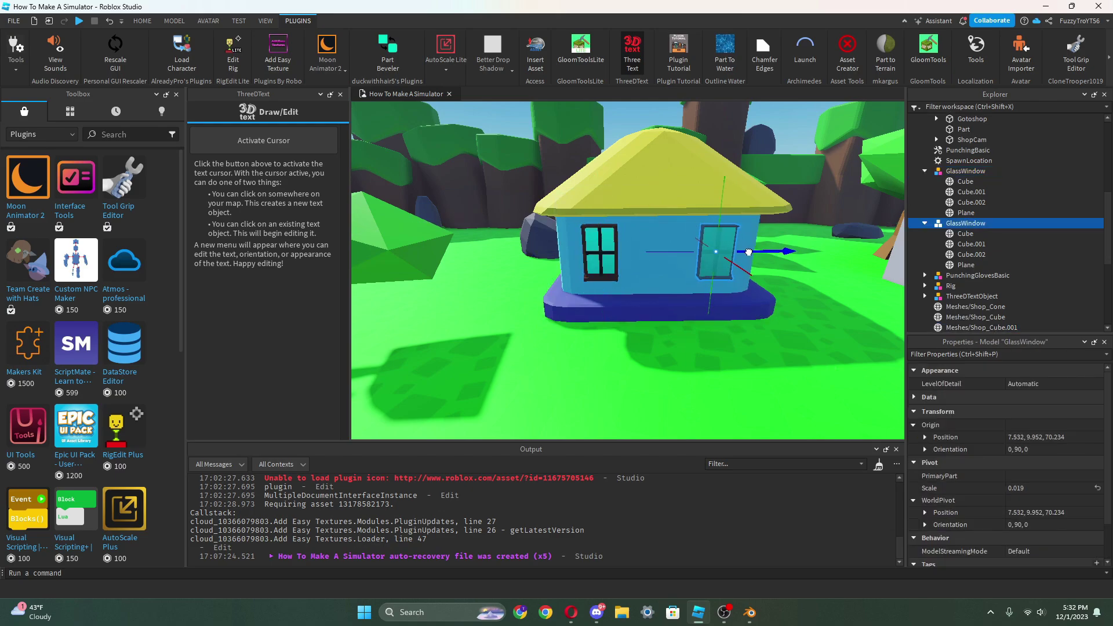
click(802, 313)
- Place a new ThreeDText object on the front edge of the roof, above and between the windows
right_drag(802, 313, 846, 287)
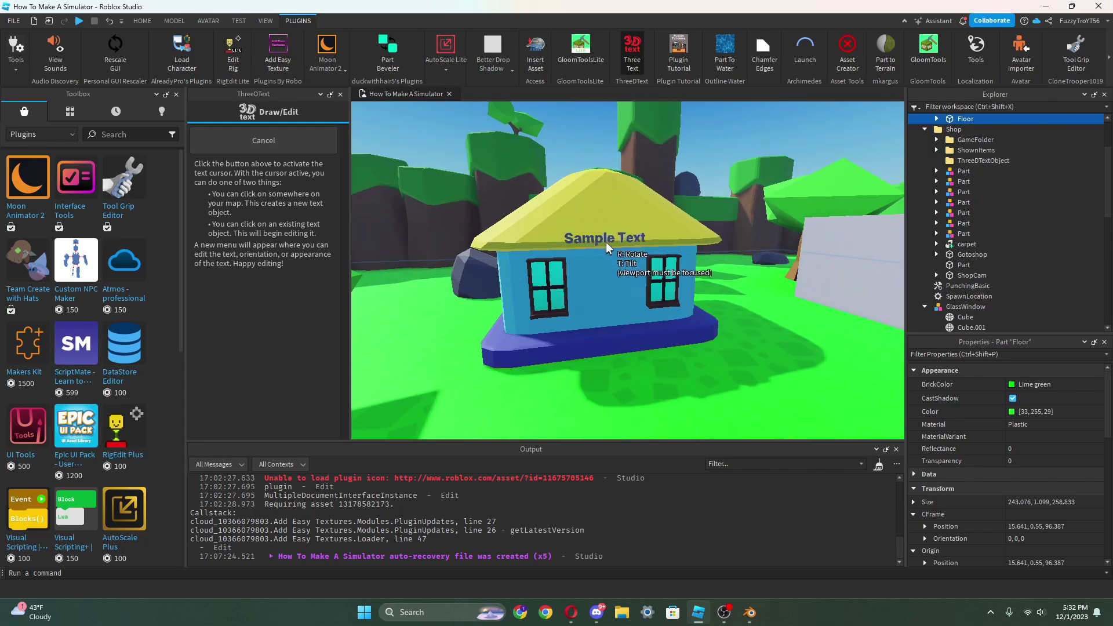
click(616, 243)
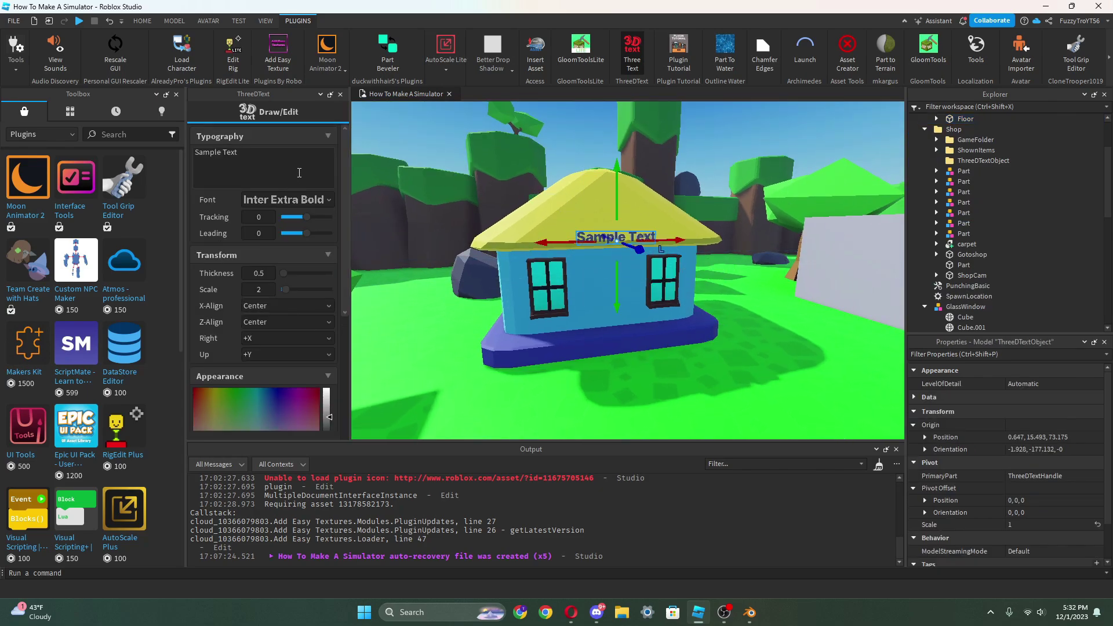
- Change the 3D text from the sample wording to "Shop" and set its font to Lapsus Pro Bold
text(Shop)
click(284, 201)
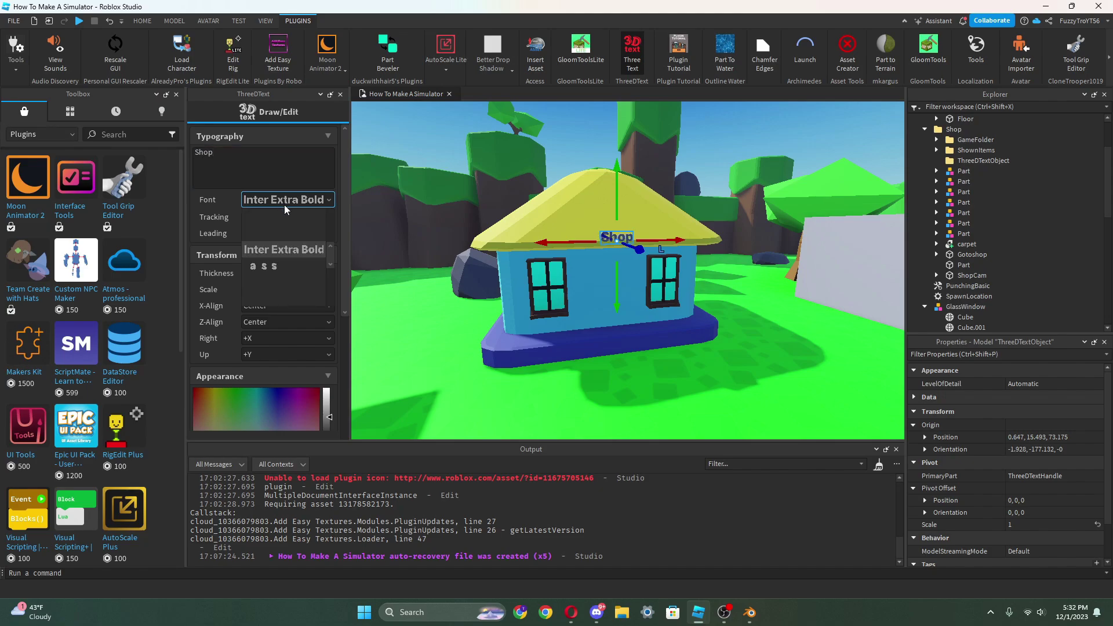
click(290, 266)
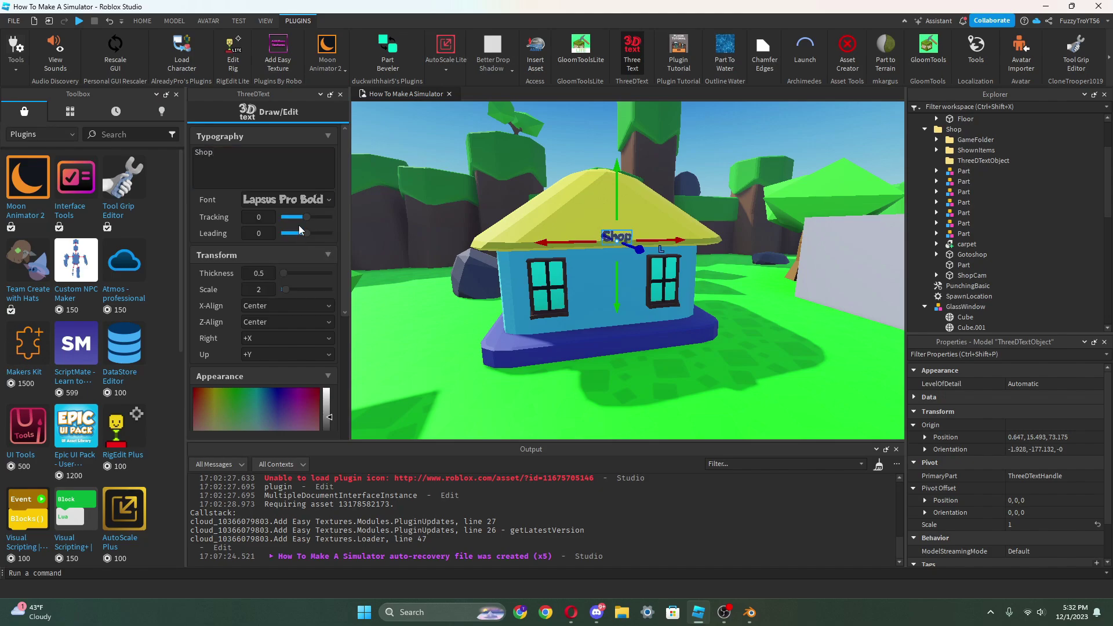
- Enlarge the Shop text, color it pure red (RGB 255, 0, 0), and close the ThreeDText plugin
scroll(295, 293, down, 4)
drag(328, 209, 328, 181)
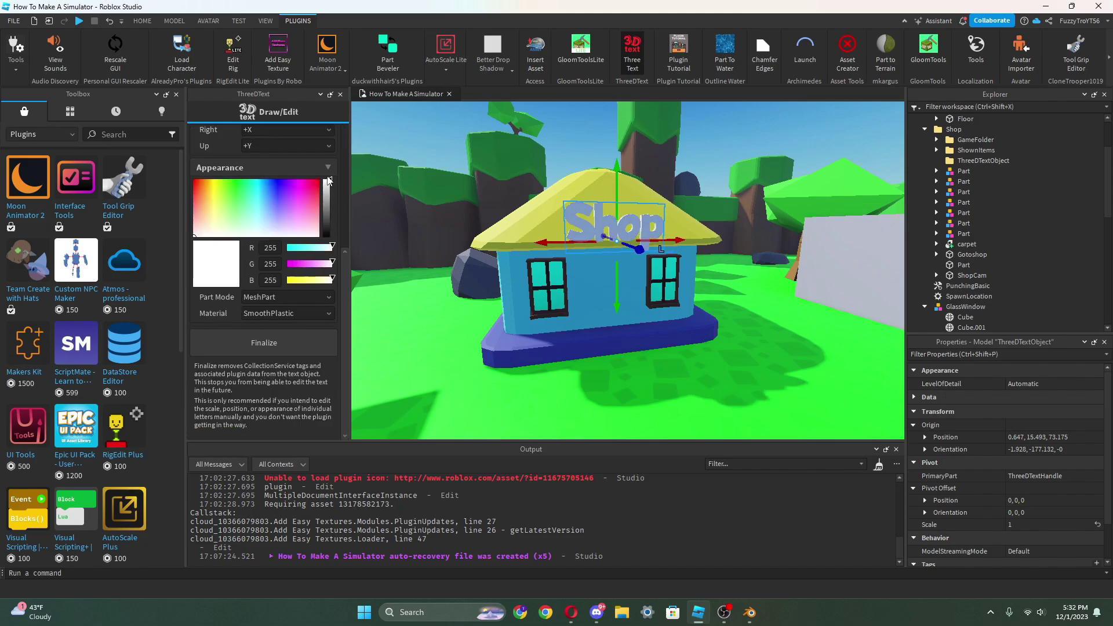
drag(254, 202, 317, 181)
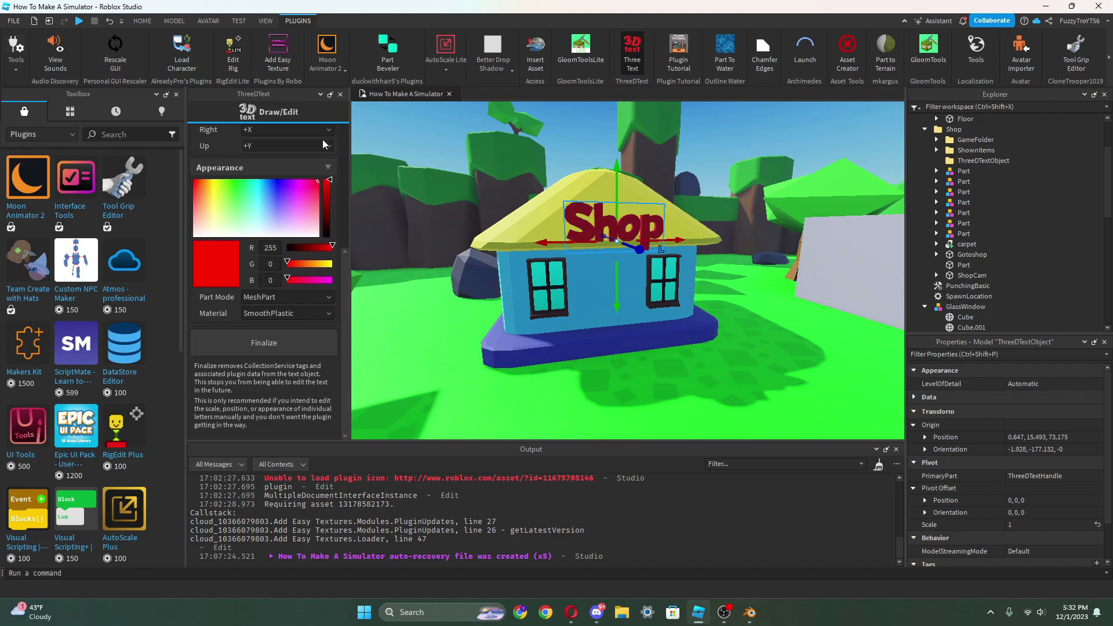
click(339, 94)
- Scale the red Shop sign up further so that it spans most of the roof's front
right_drag(464, 232, 504, 226)
key(w)
click(141, 20)
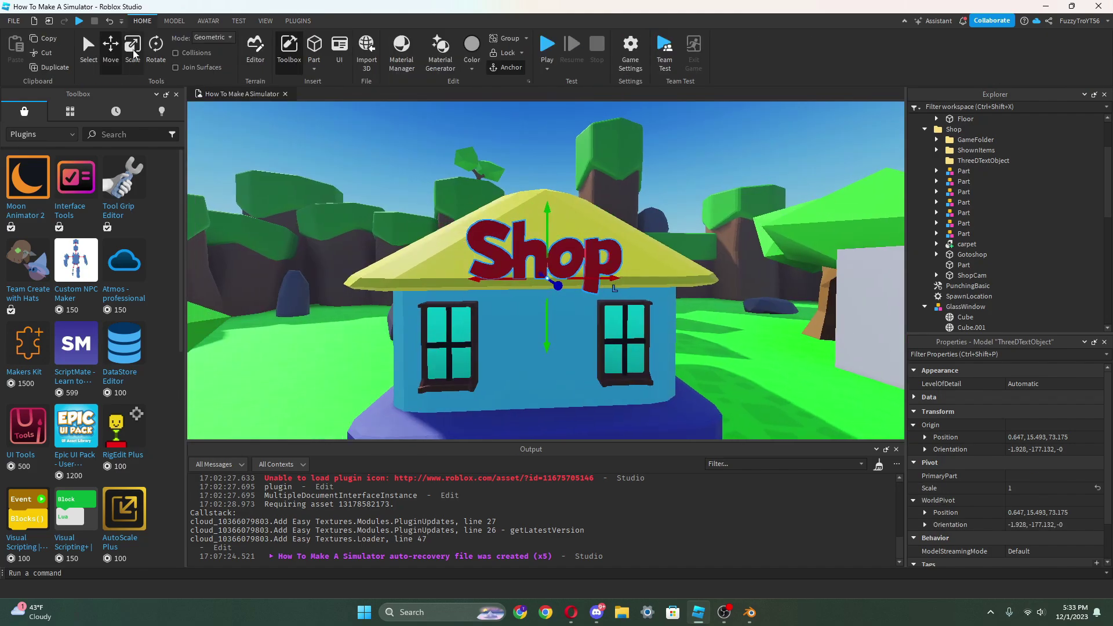
click(132, 51)
drag(629, 273, 654, 274)
drag(545, 255, 544, 254)
scroll(551, 251, up, 2)
click(574, 316)
click(612, 339)
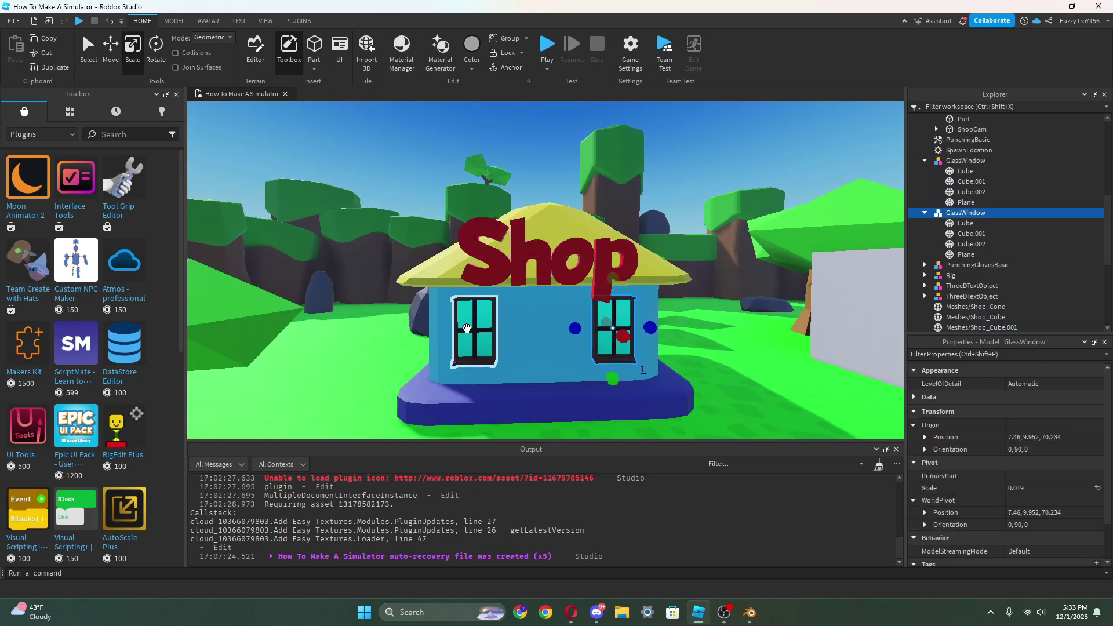
ctrl+click(465, 327)
click(552, 369)
click(478, 347)
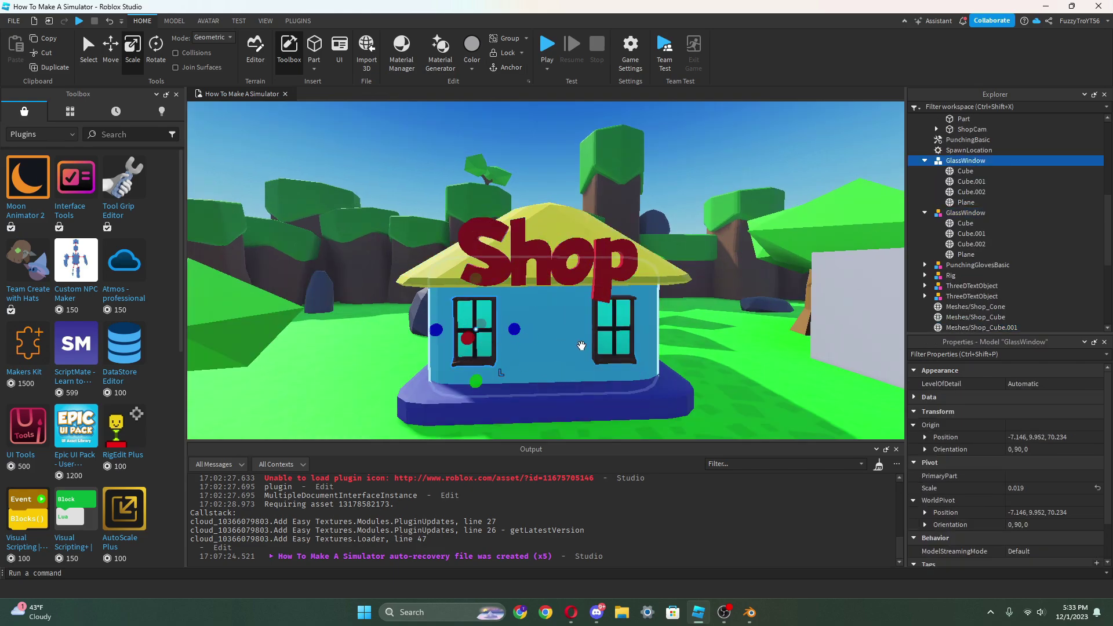
ctrl+click(571, 341)
ctrl+click(603, 329)
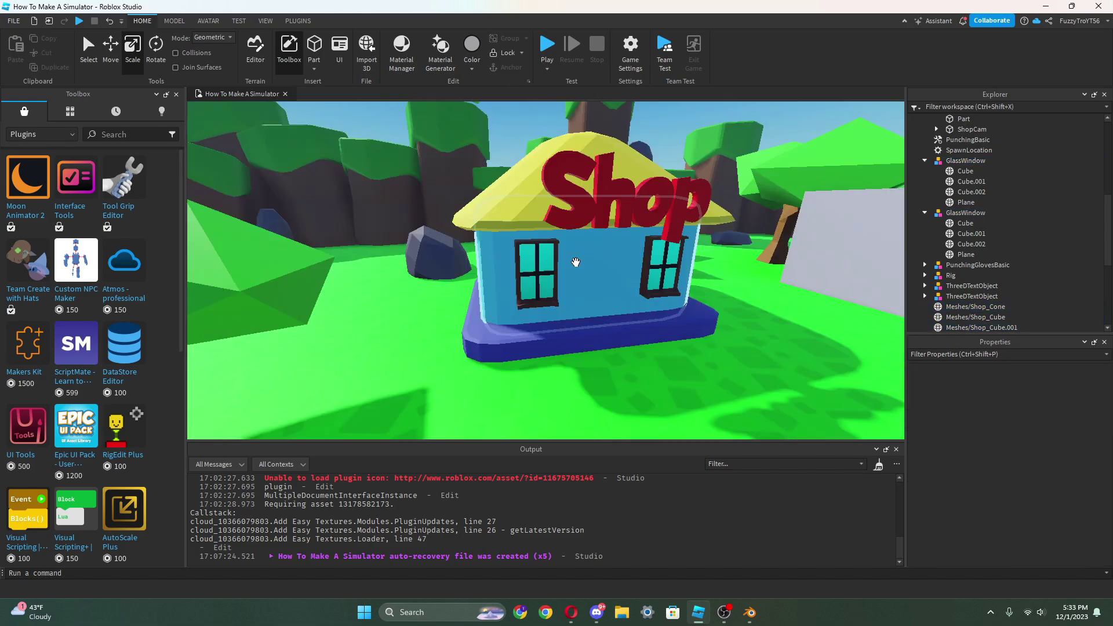
scroll(576, 262, up, 3)
right_drag(575, 262, 551, 331)
scroll(576, 330, down, 3)
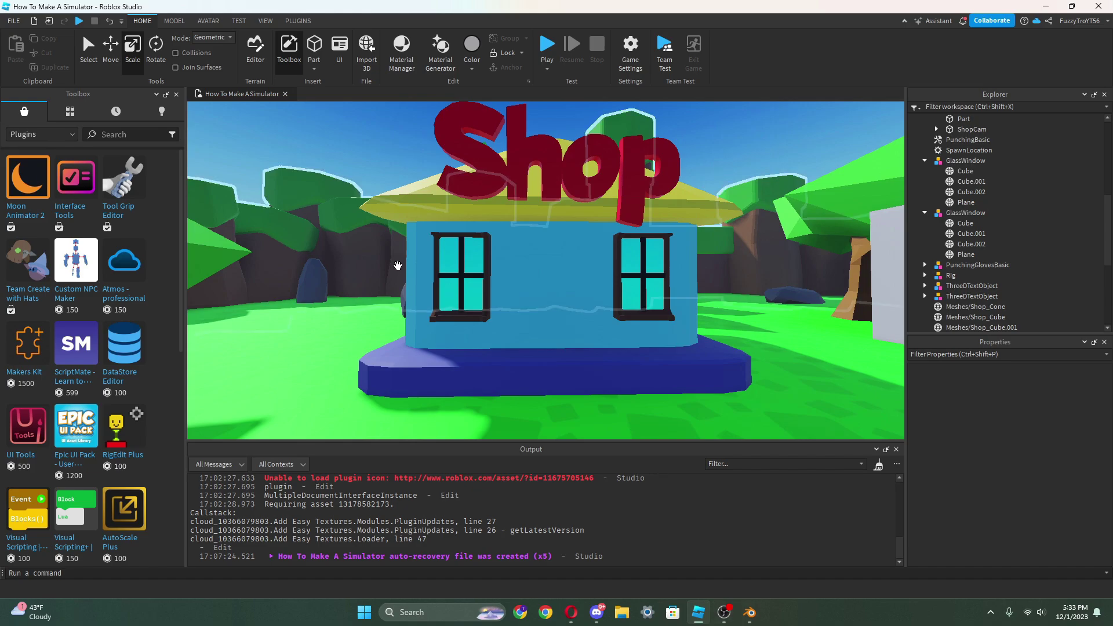
right_drag(398, 266, 405, 303)
right_drag(407, 218, 407, 218)
click(313, 52)
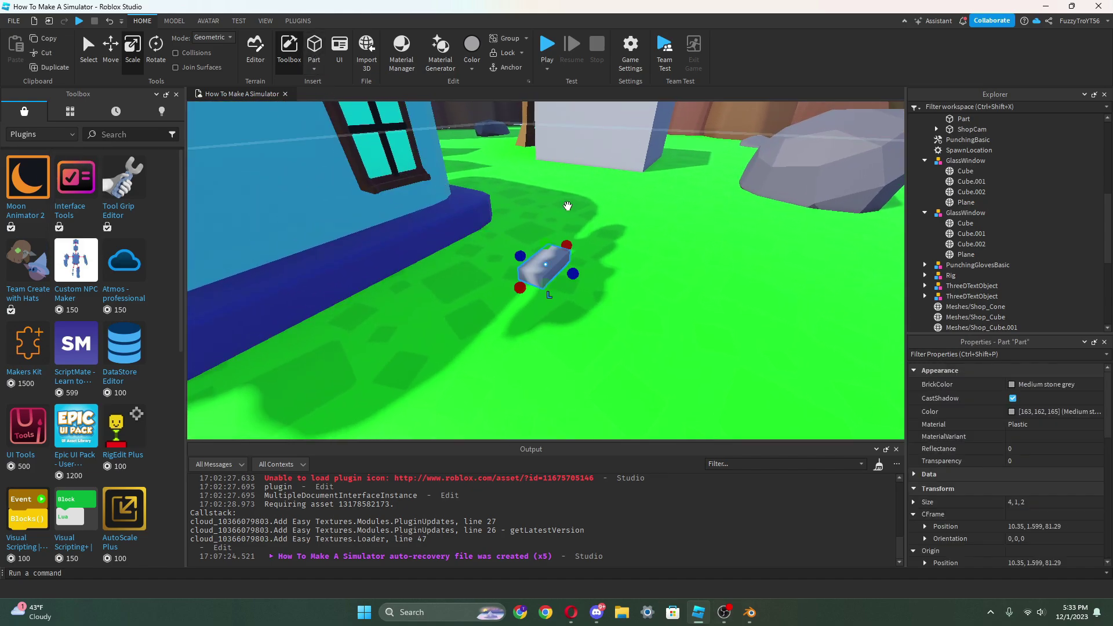
key(Delete)
scroll(671, 304, down, 5)
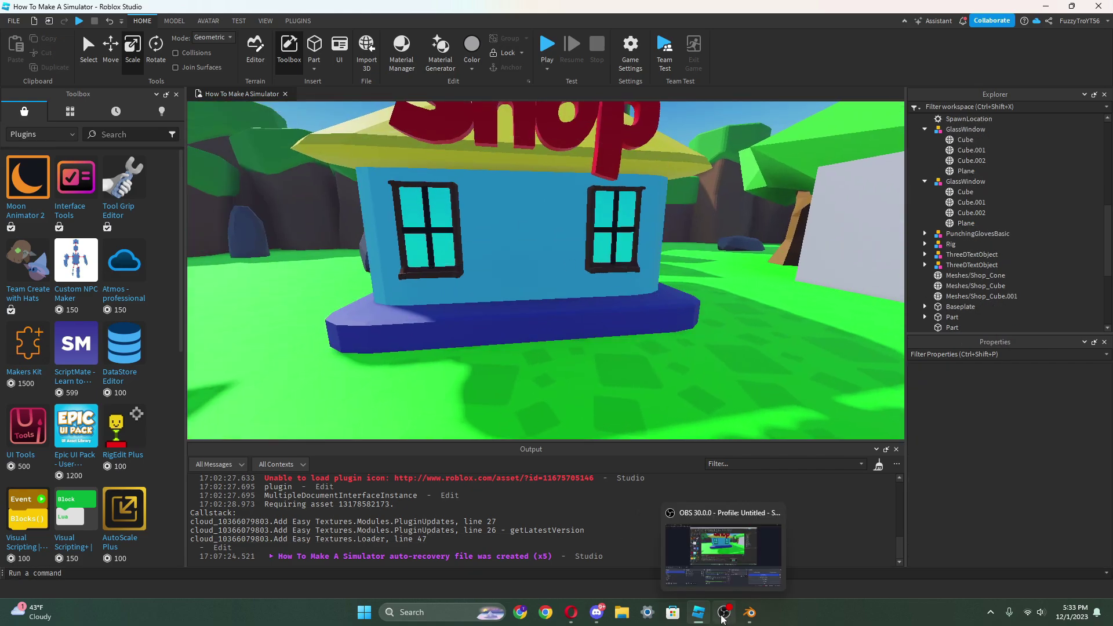
- Switch to Blender, open the Save As dialog for the window model, and cancel without saving
click(742, 618)
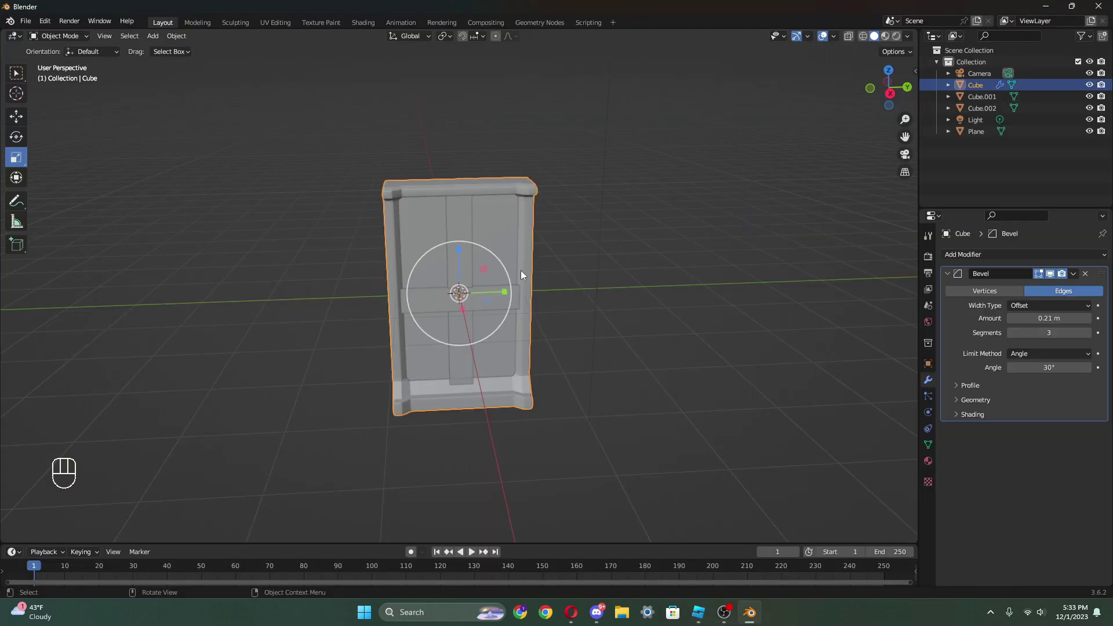
click(27, 22)
click(53, 109)
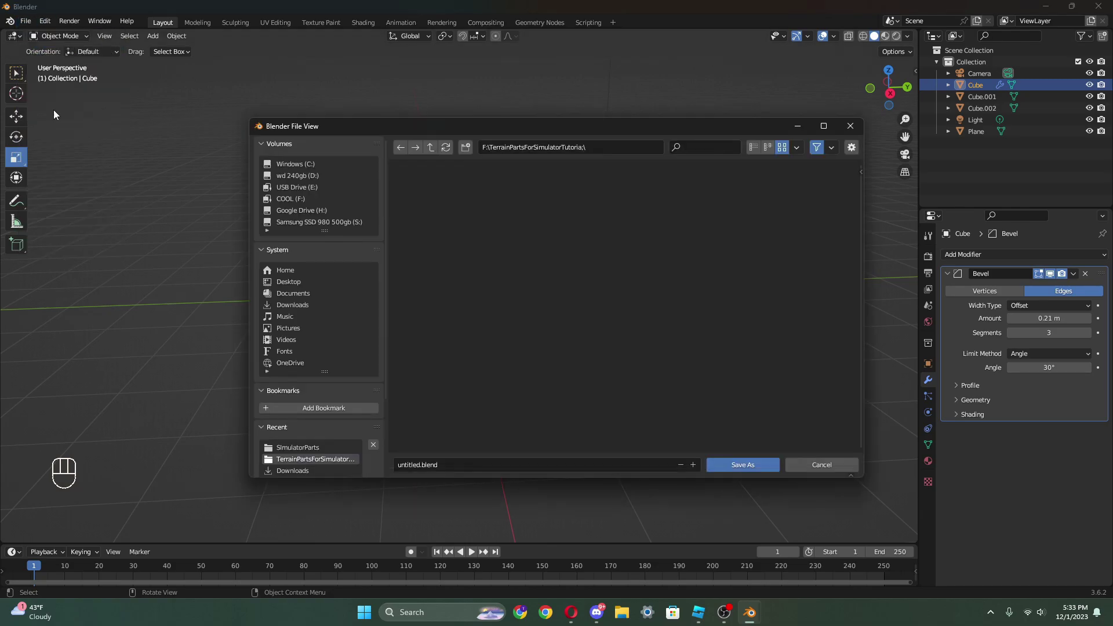
click(421, 465)
click(821, 464)
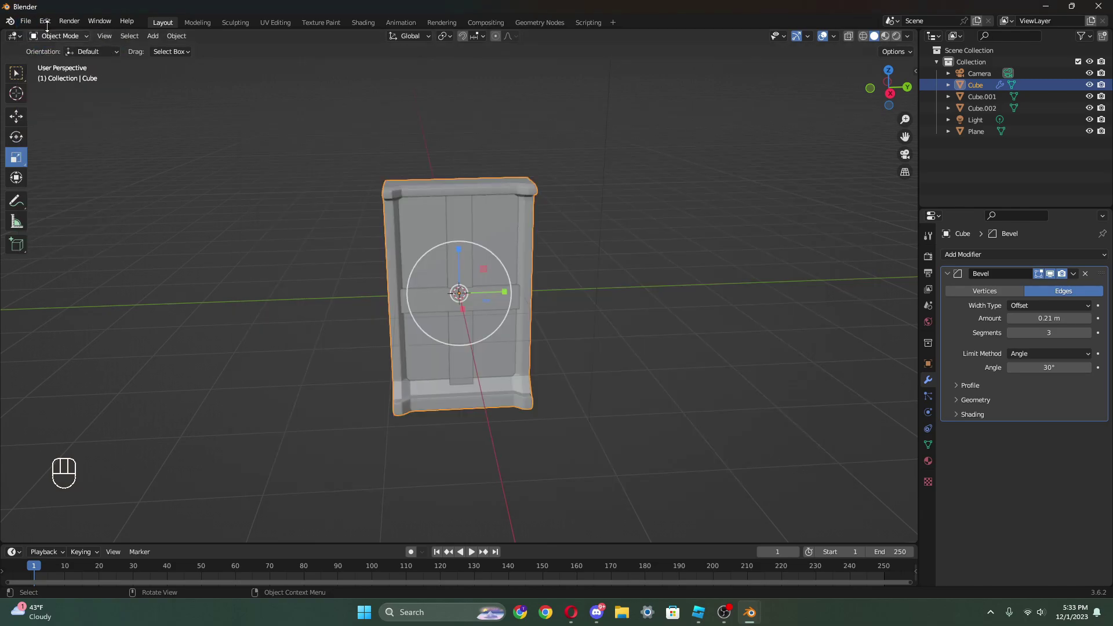
- Save the window frame model as FrameWindow.blend in the TerrainPartsForSimulatorTutoria folder
click(25, 21)
click(67, 99)
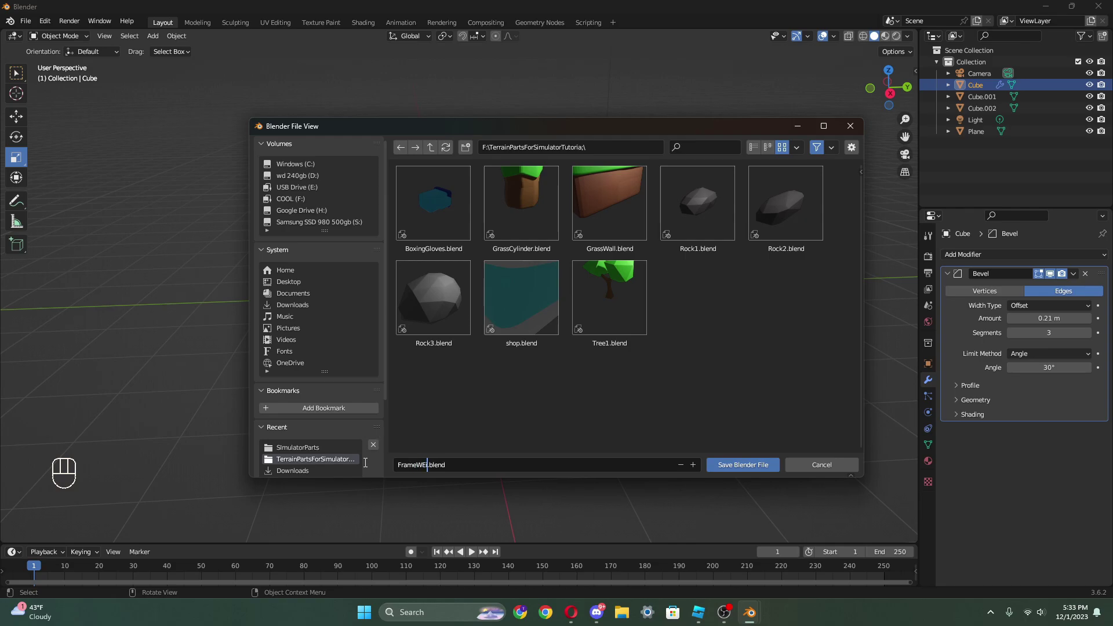
text(w)
key(Return)
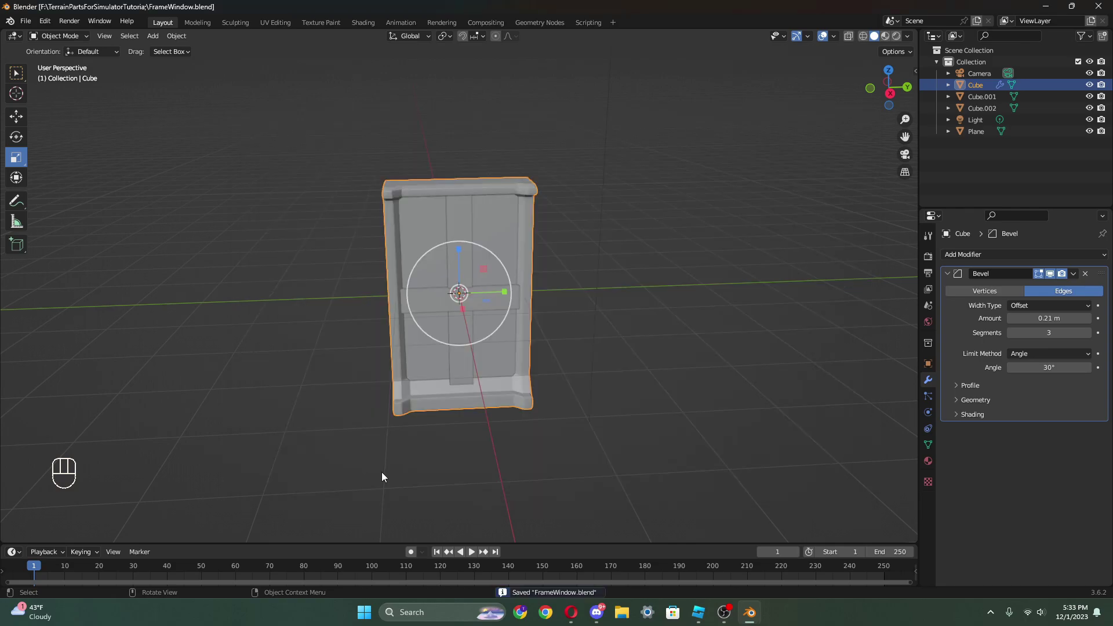
- Start a new General file
click(26, 22)
mouse_move(40, 33)
click(145, 33)
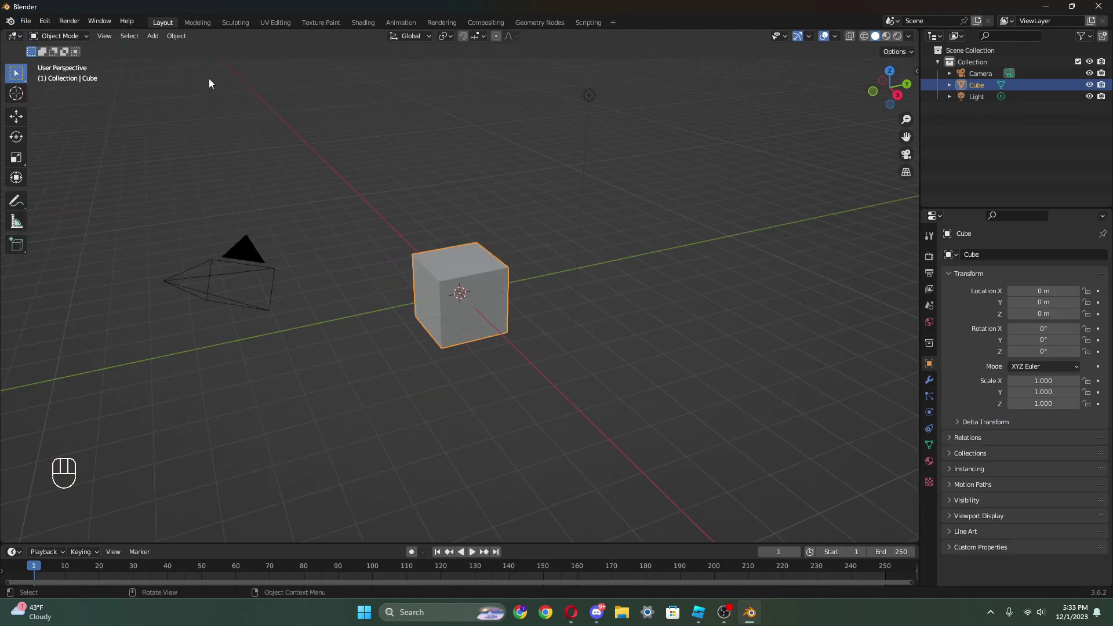
- Scale the default cube into a tall, thin door slab, about 0.306 in X, 2.389 in Y and 3.934 in Z
click(16, 157)
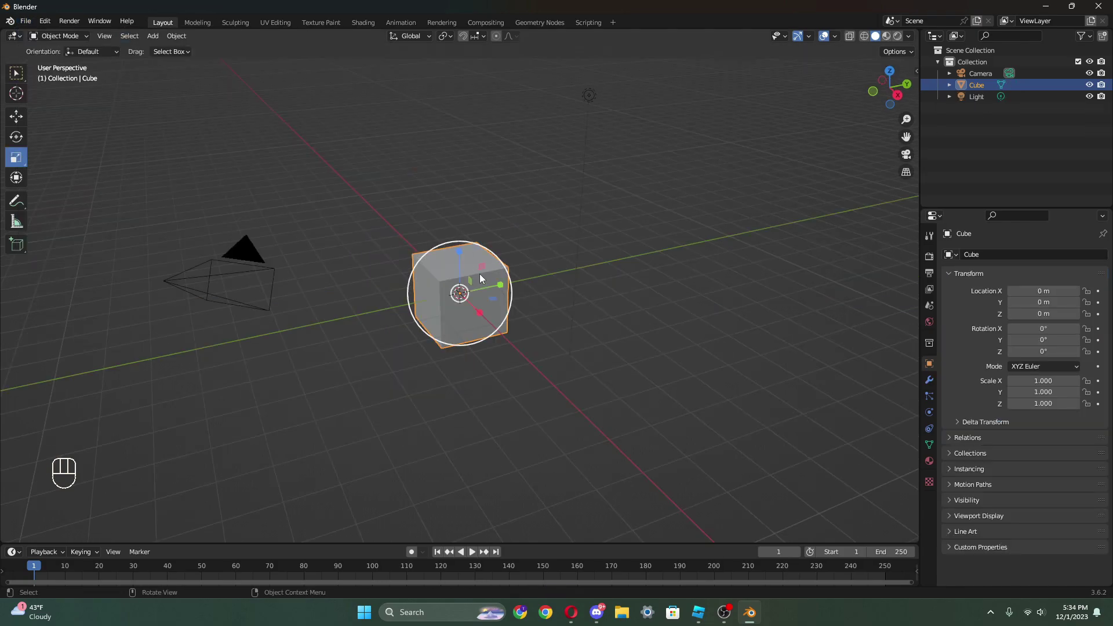
drag(464, 262, 472, 197)
key(ctrl+z)
drag(465, 242, 467, 194)
drag(461, 258, 462, 248)
middle_drag(541, 269, 583, 284)
drag(496, 312, 472, 297)
middle_drag(536, 302, 471, 269)
drag(498, 291, 502, 288)
key(ctrl+z)
drag(503, 291, 563, 289)
drag(454, 252, 458, 255)
key(ctrl+z)
middle_drag(505, 265, 499, 253)
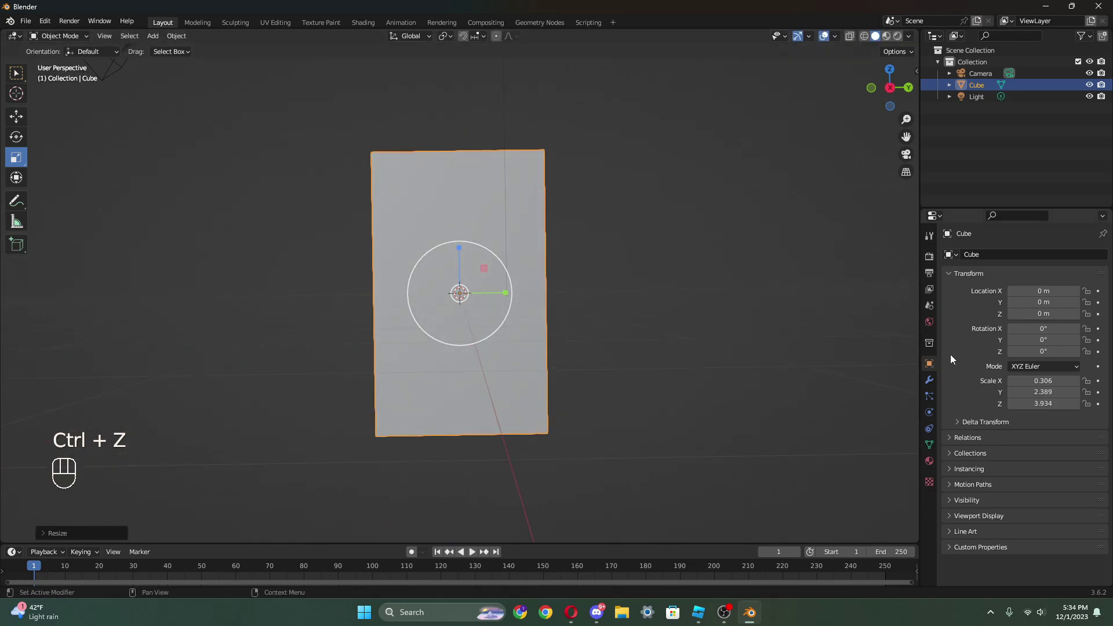
- Add a Bevel modifier to the door slab with an amount of 0.18 m and 3 segments
click(929, 380)
click(980, 255)
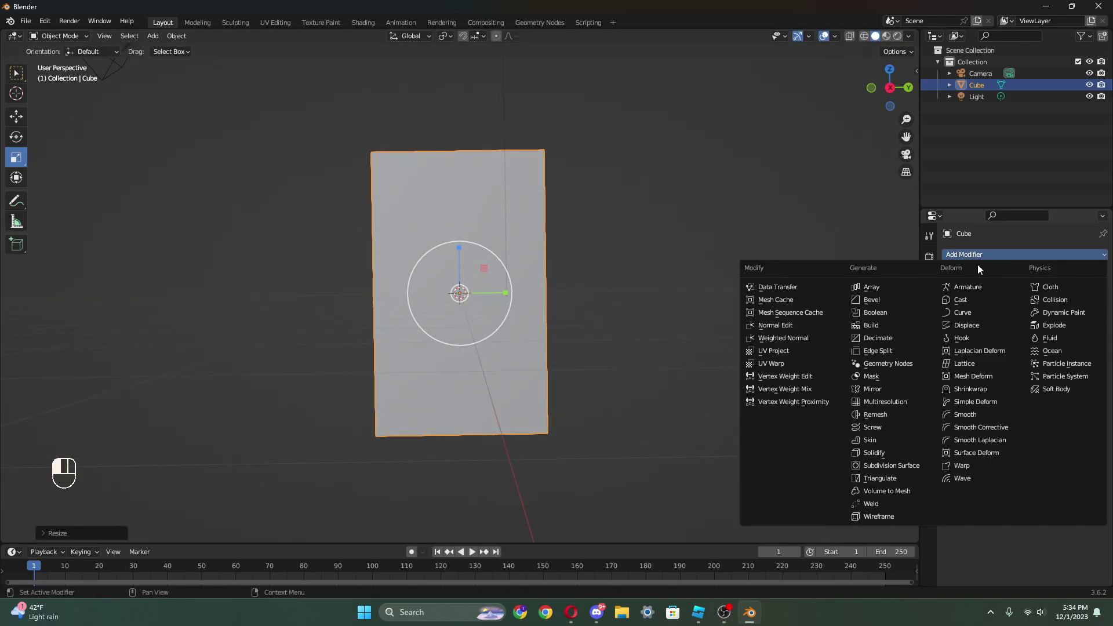
click(889, 297)
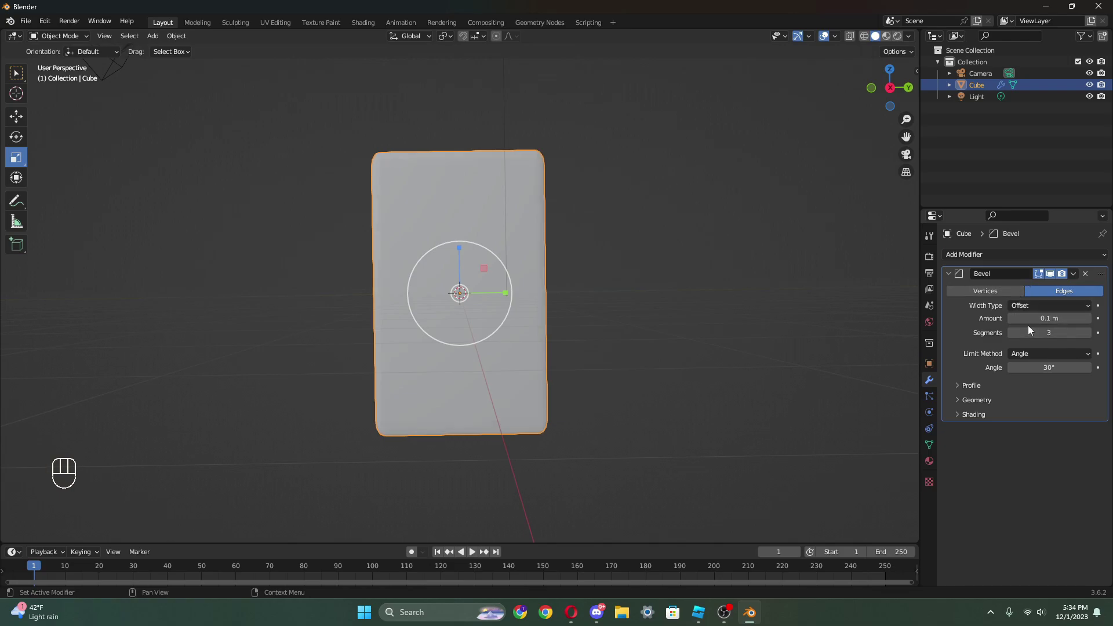
click(738, 300)
mouse_move(739, 300)
middle_down()
mouse_move(787, 312)
mouse_move(753, 307)
middle_up()
click(446, 242)
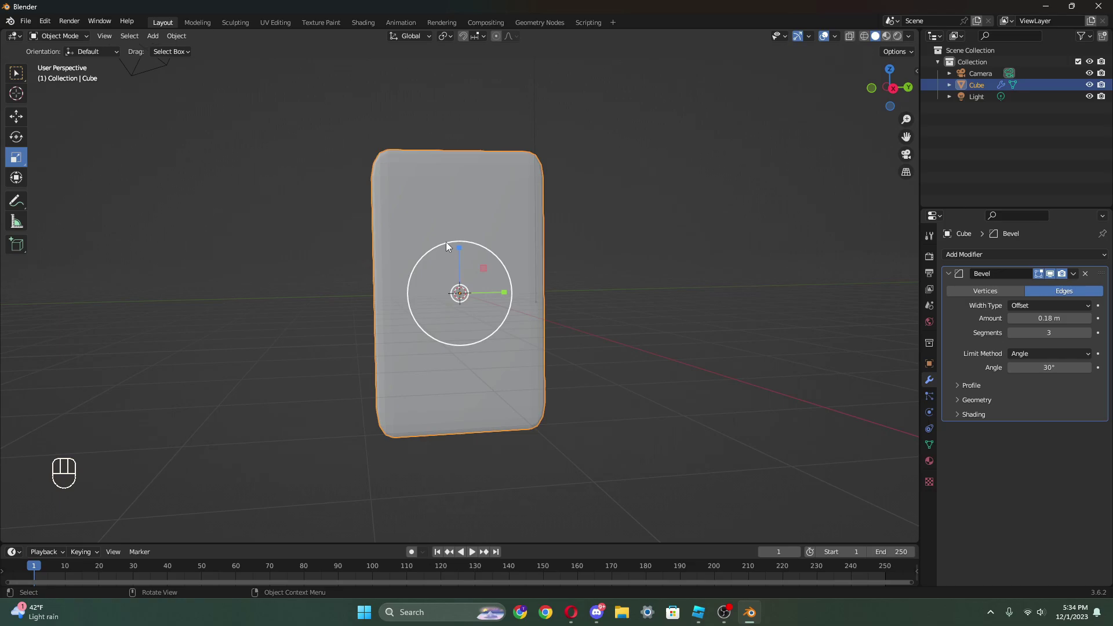
click(42, 137)
click(514, 294)
click(534, 298)
click(558, 291)
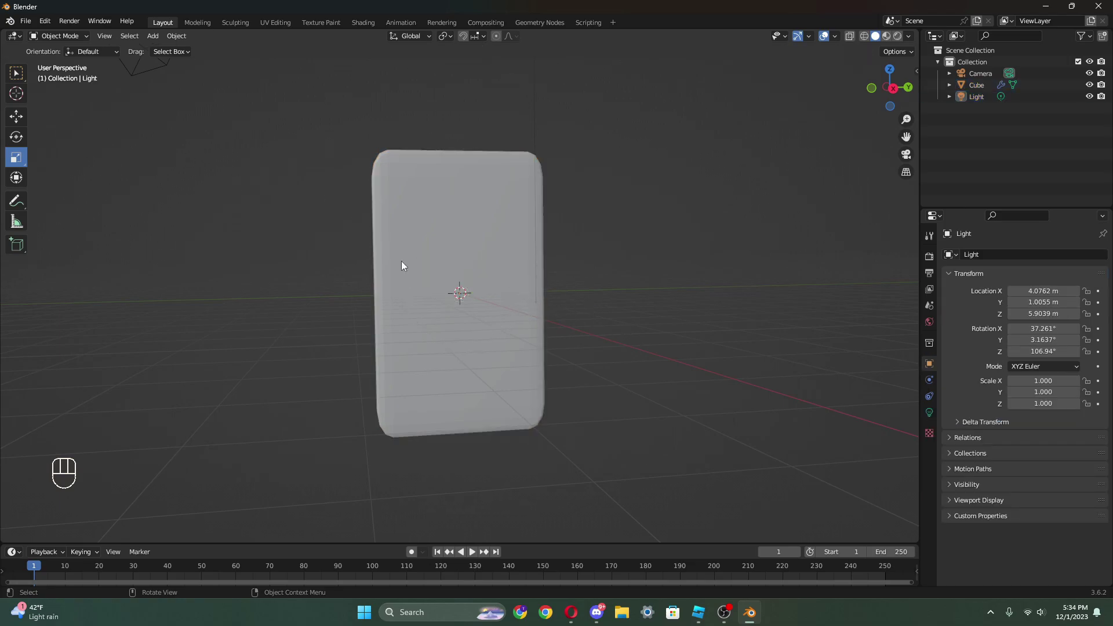
click(394, 255)
key(shift+a)
mouse_move(363, 231)
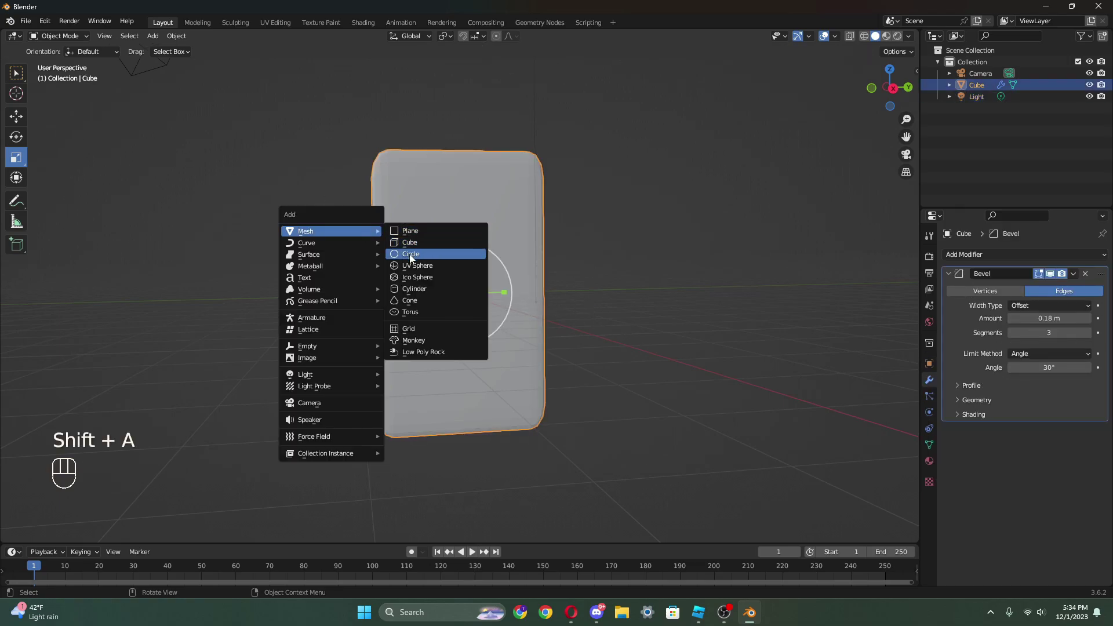
click(418, 267)
middle_drag(417, 271, 124, 341)
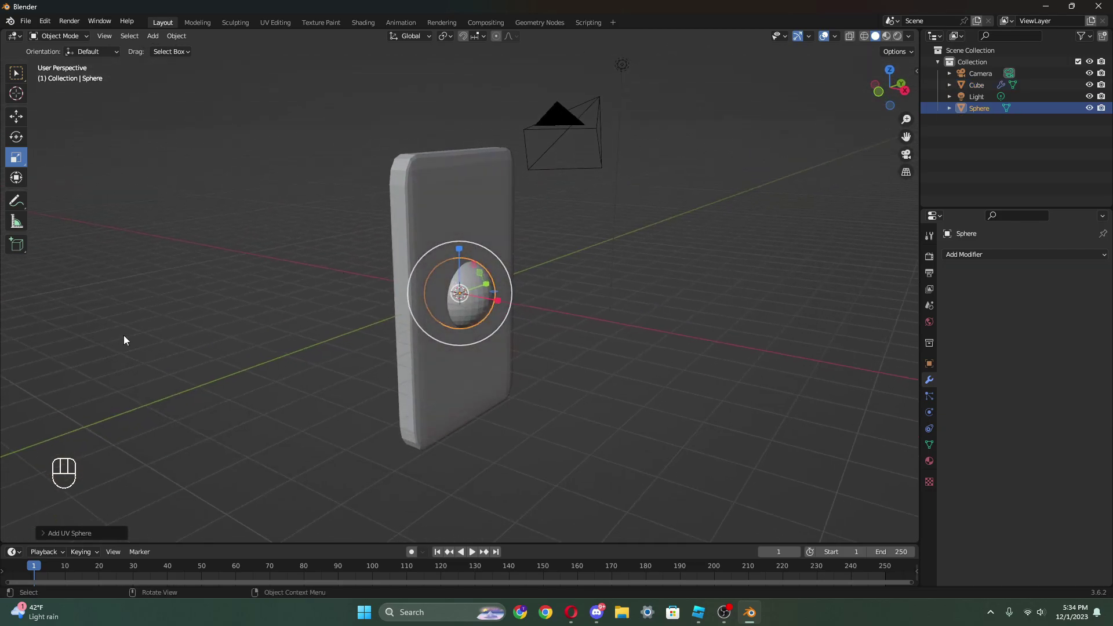
click(13, 114)
drag(497, 300, 589, 317)
middle_drag(629, 317, 640, 312)
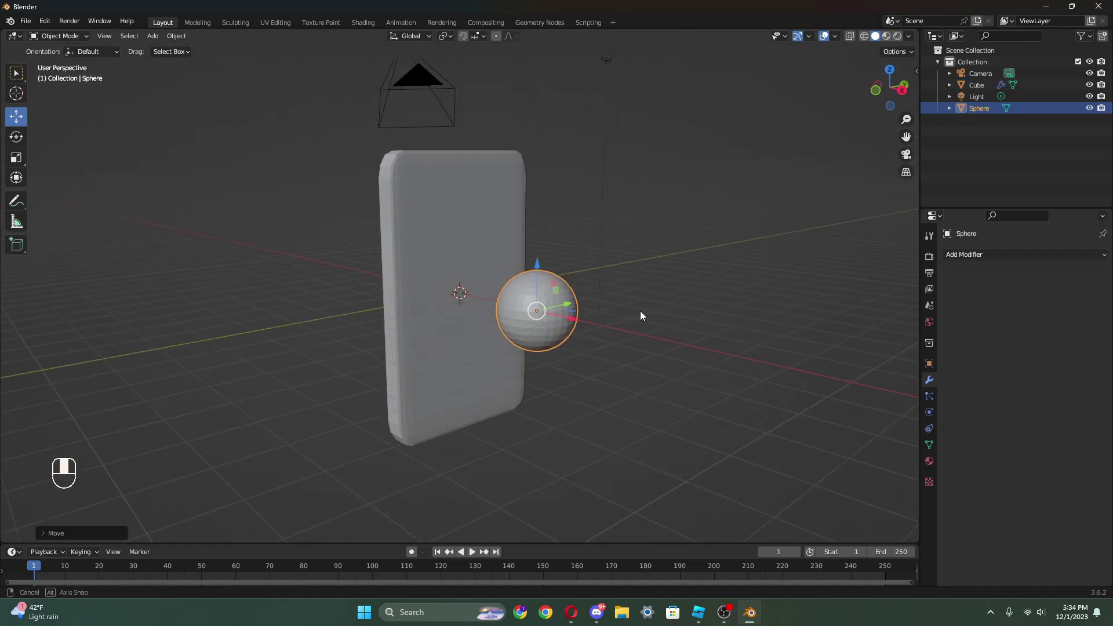
click(77, 526)
key(ctrl+z)
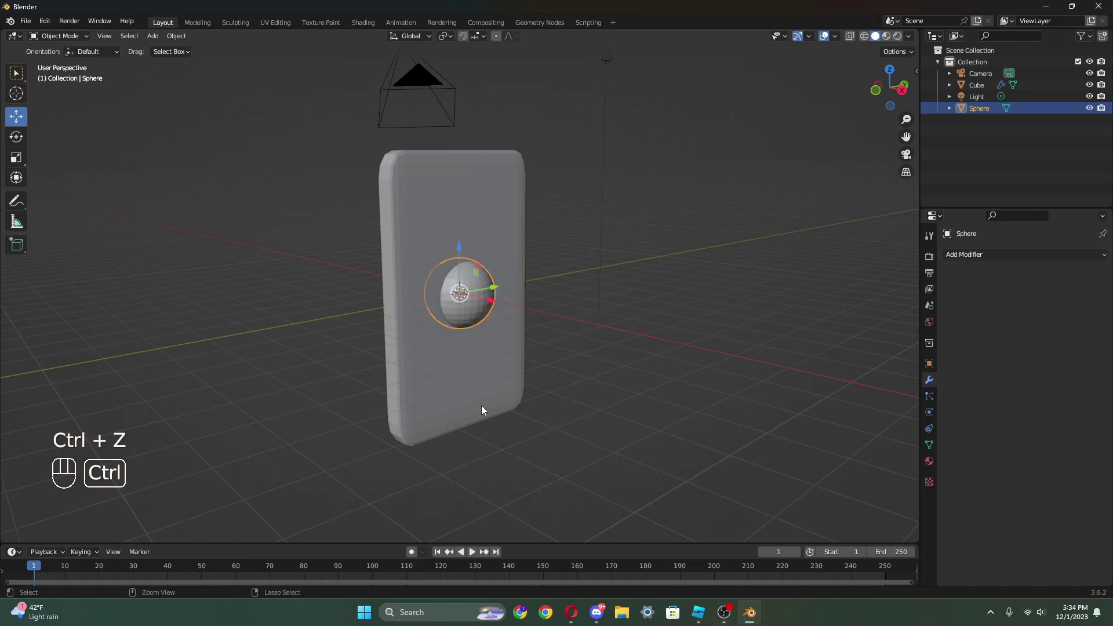
key(ctrl+z)
- Add a UV sphere with 9 segments for the doorknob
key(shift+a)
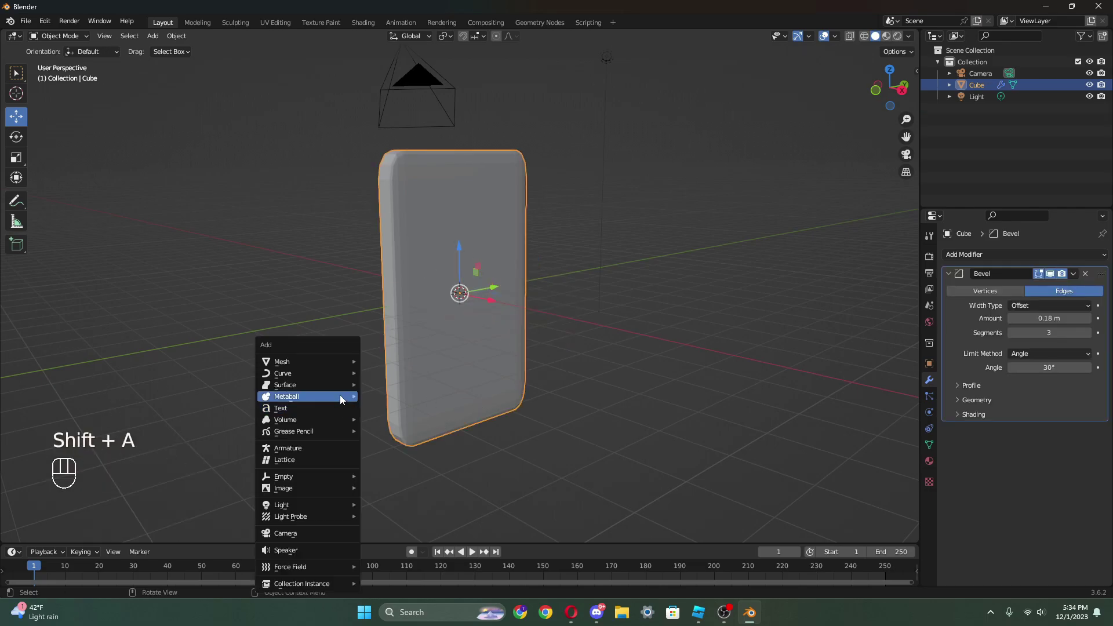
mouse_move(325, 361)
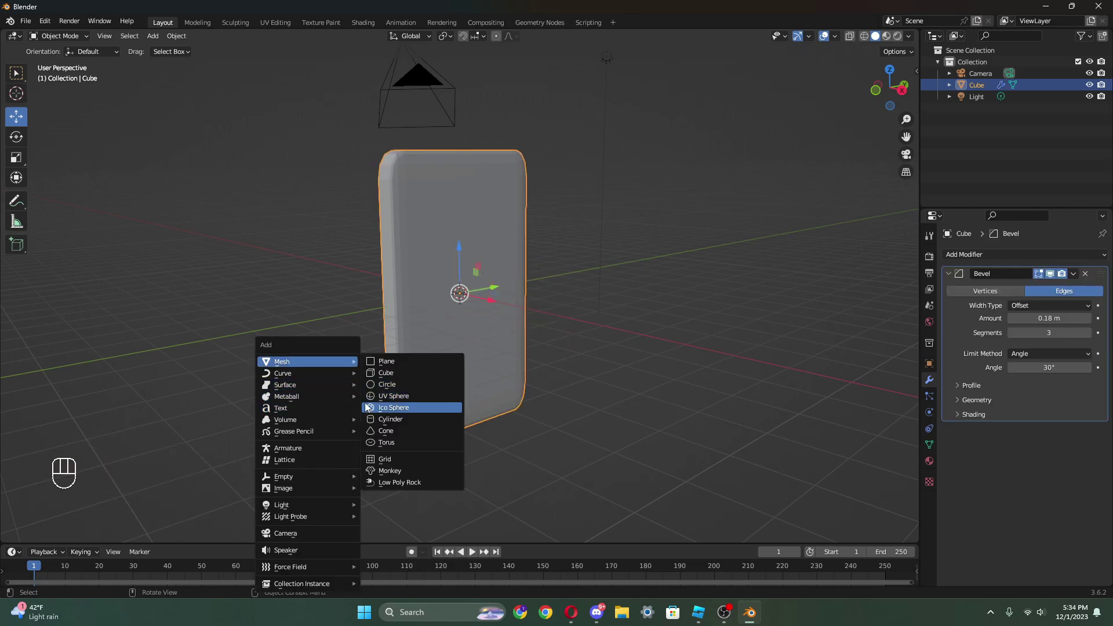
click(382, 396)
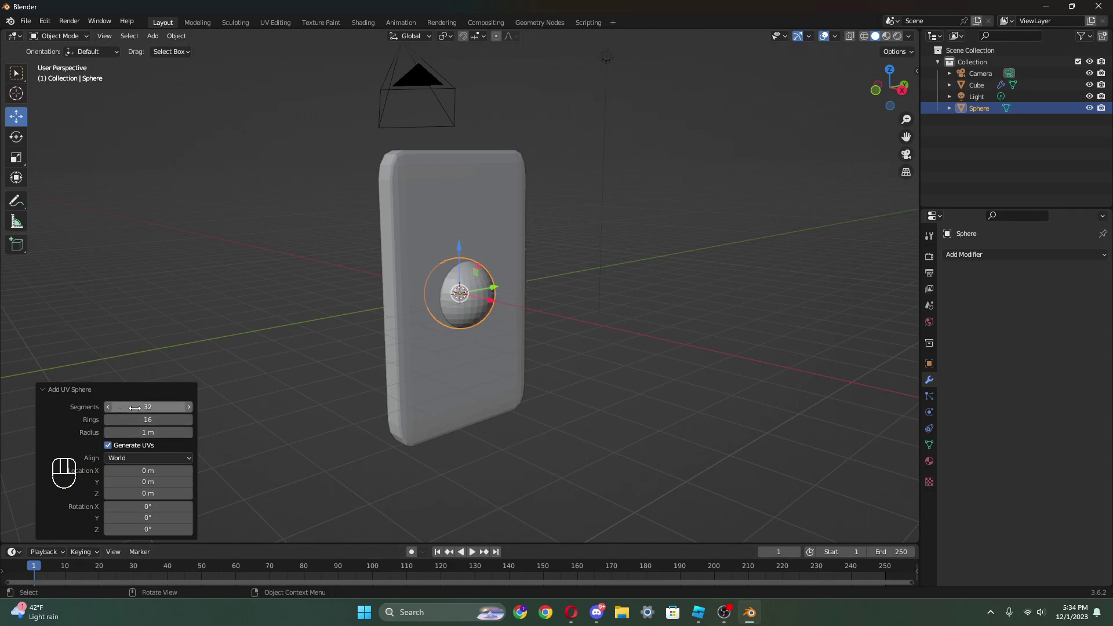
drag(134, 408, 556, 264)
scroll(508, 261, up, 5)
middle_drag(501, 243, 291, 257)
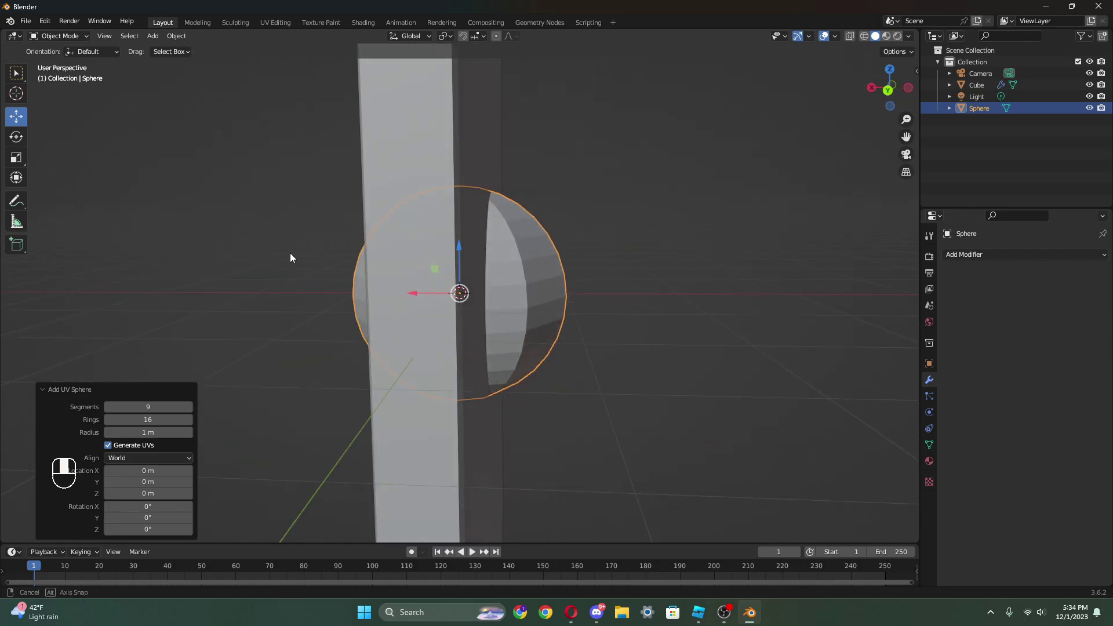
click(90, 389)
- Move the sphere along X out of the door's front face and shade it smooth
middle_drag(294, 374, 453, 343)
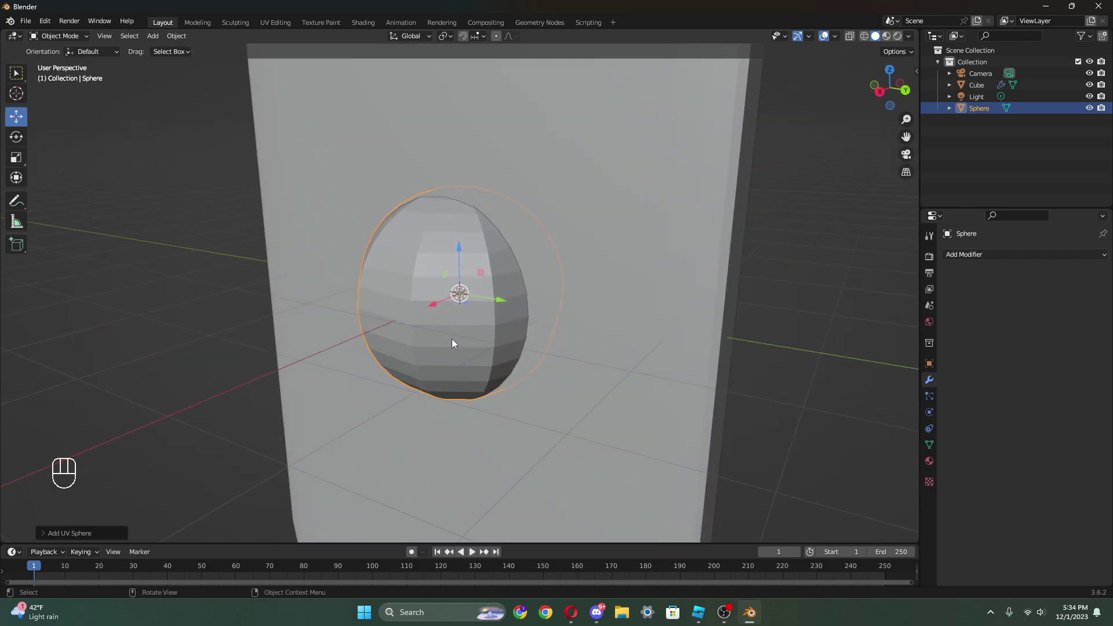
drag(437, 304, 368, 333)
middle_drag(500, 329, 572, 336)
right_click(547, 339)
click(547, 339)
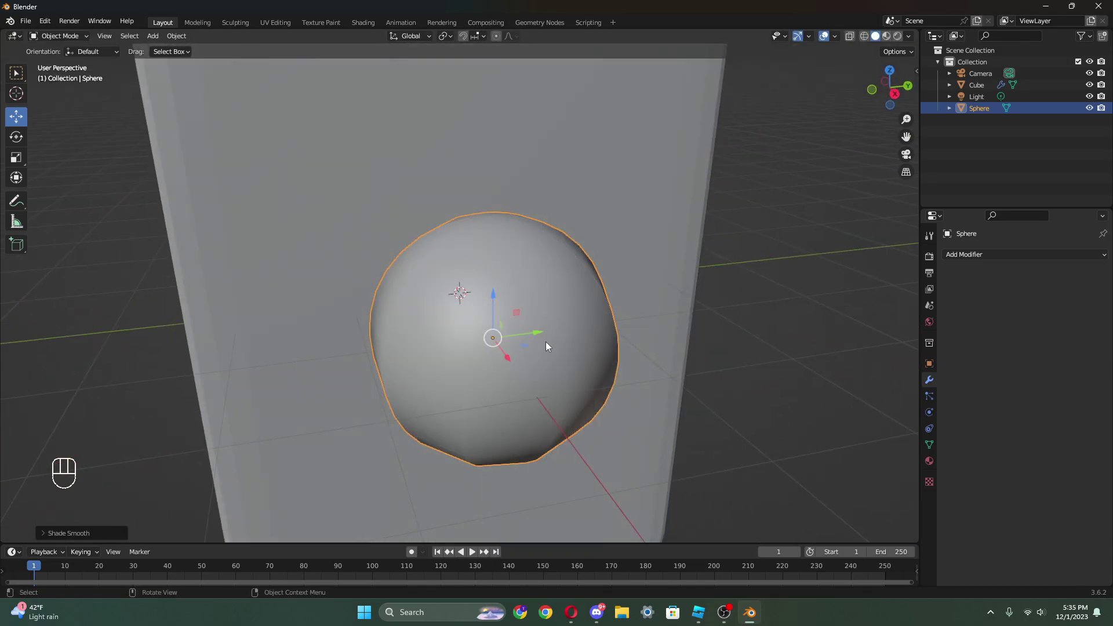
key(Escape)
middle_drag(615, 294, 591, 287)
scroll(571, 286, down, 6)
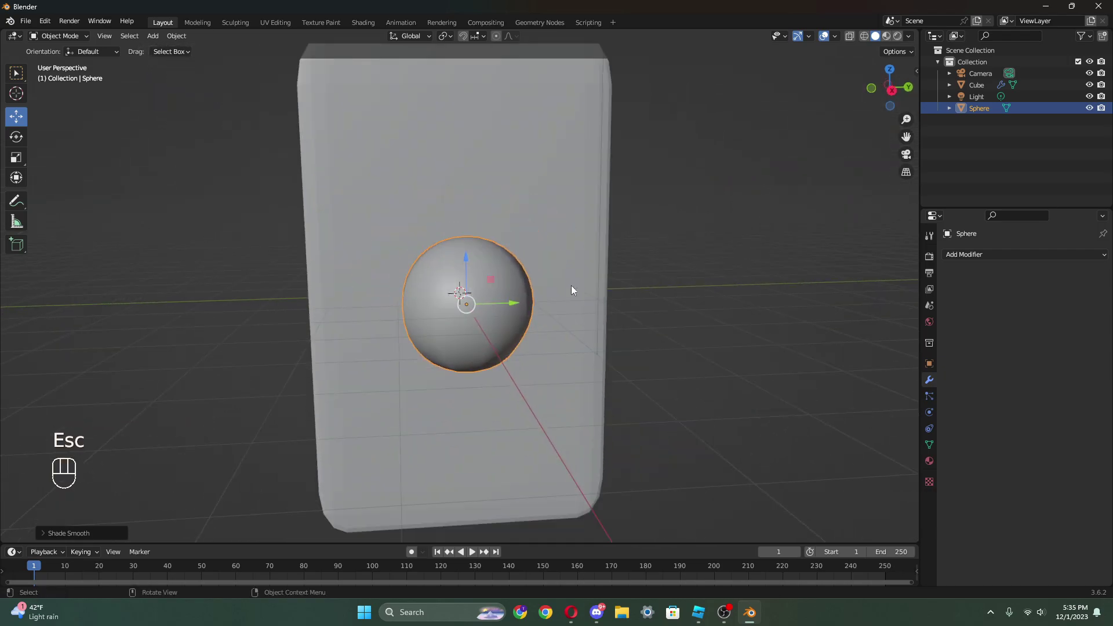
- Scale the sphere down to knob size and move it along Y close to the door's side edge
click(17, 157)
middle_drag(441, 269, 421, 259)
drag(476, 249, 576, 316)
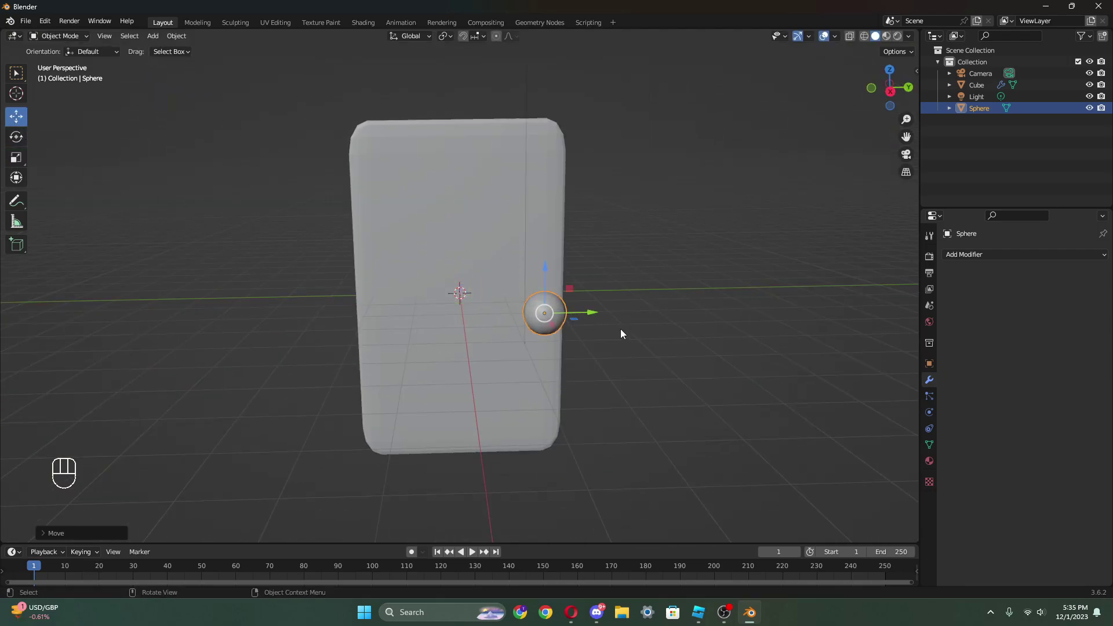
middle_drag(621, 329, 455, 326)
scroll(284, 302, up, 2)
middle_drag(307, 303, 452, 318)
scroll(464, 318, down, 2)
- Add a cylinder with 8 vertices for the knob's stem
click(643, 319)
key(shift+a)
mouse_move(644, 319)
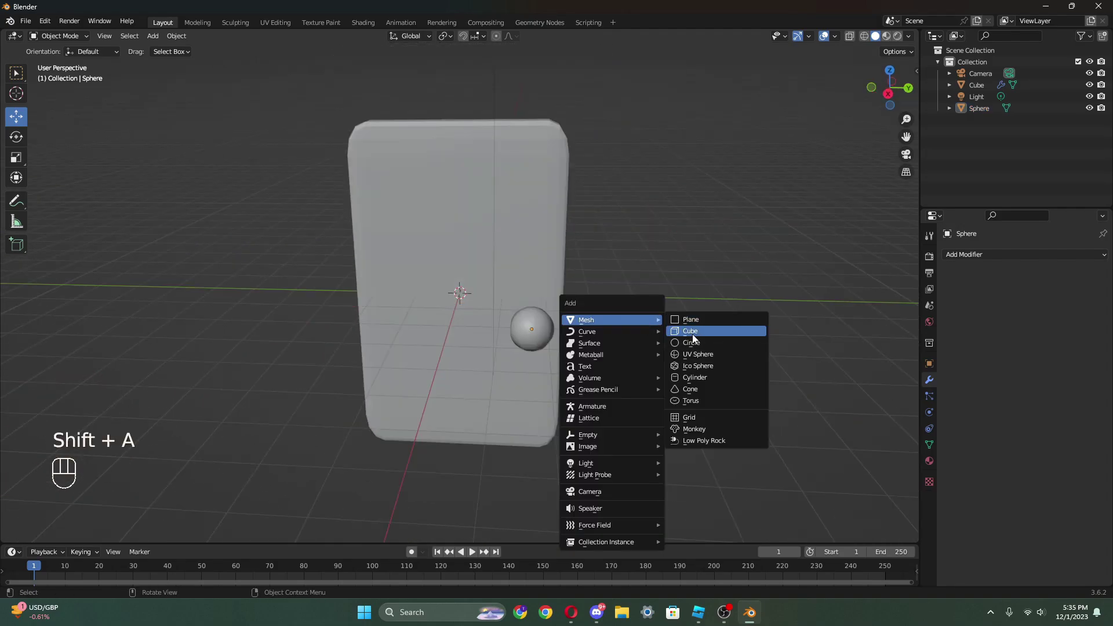
click(690, 378)
middle_drag(688, 377, 777, 378)
click(67, 532)
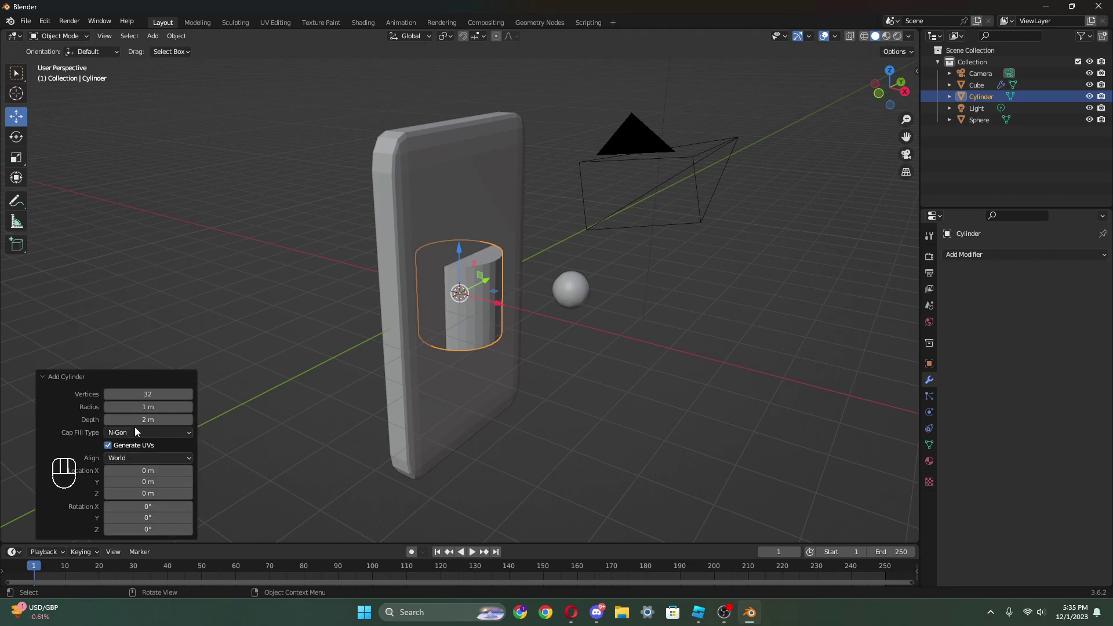
drag(144, 395, 78, 394)
drag(684, 249, 649, 249)
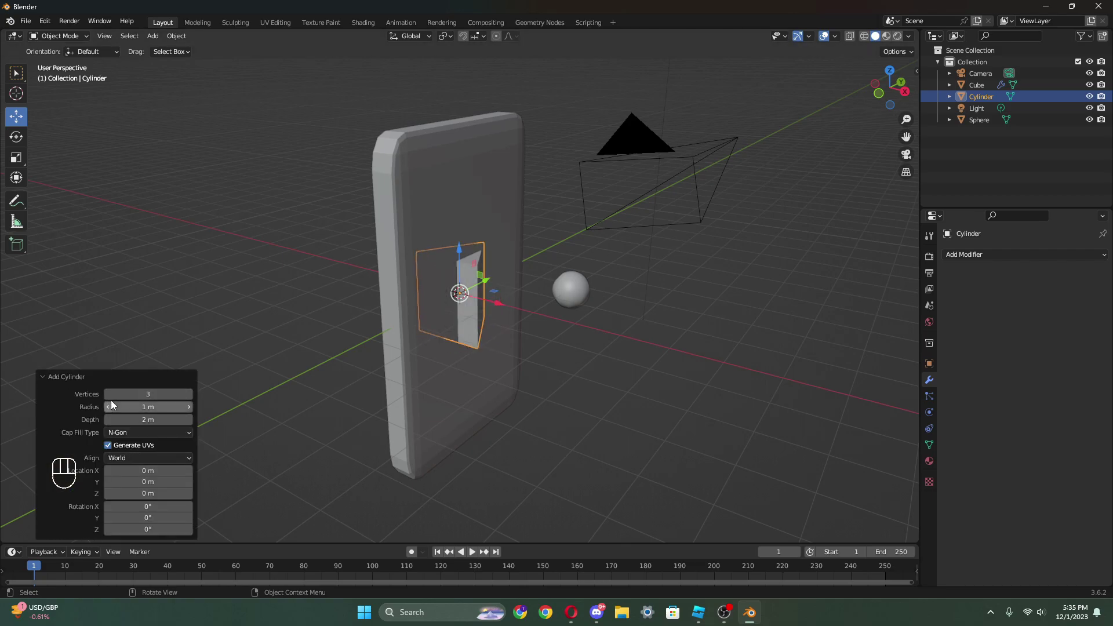
drag(113, 395, 682, 248)
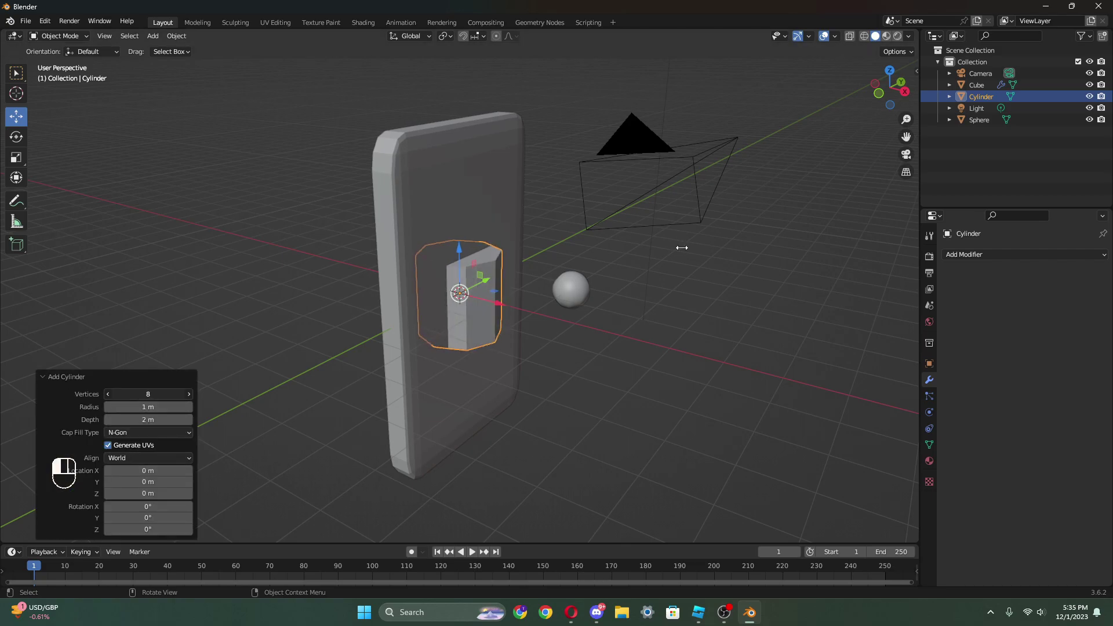
click(48, 381)
- Rotate the cylinder so it points out of the door's front face and scale it down to a thin stem
click(16, 137)
middle_drag(510, 279, 488, 276)
drag(488, 277, 496, 346)
middle_drag(549, 342, 464, 253)
key(shift+space)
key(s)
drag(464, 253, 426, 296)
- Move the cylinder through the door's front face to sit directly behind the sphere
middle_drag(481, 303, 444, 307)
key(shift+space)
key(g)
drag(440, 298, 430, 354)
middle_drag(430, 353, 593, 290)
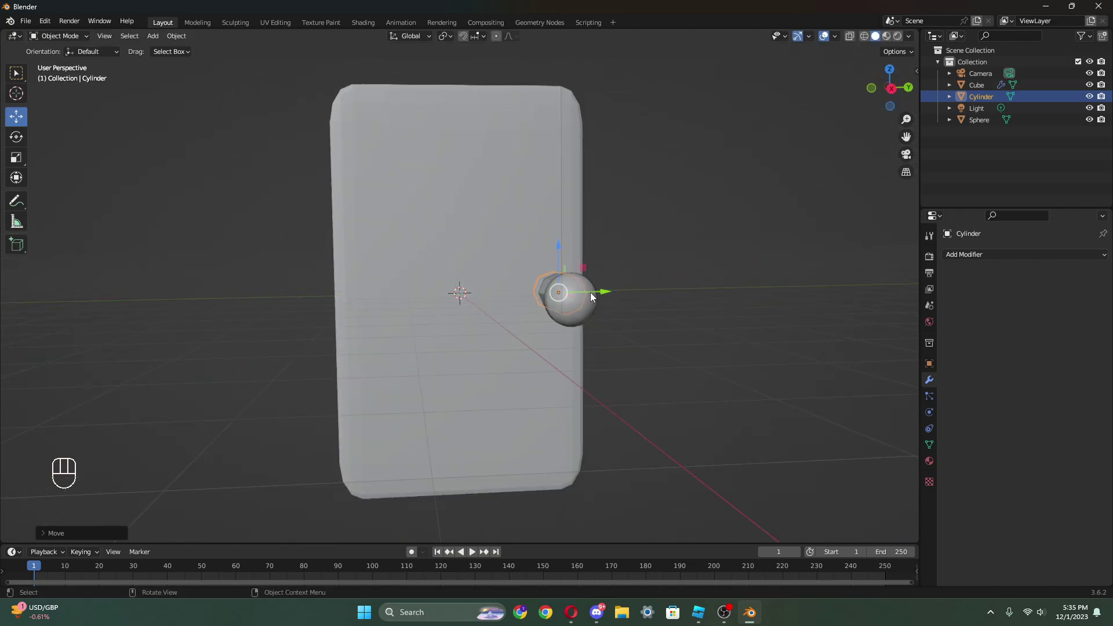
drag(559, 248, 559, 272)
- Line the sphere up with the cylinder stem and adjust its size uniformly
click(550, 305)
key(g)
middle_drag(579, 307, 488, 351)
click(586, 336)
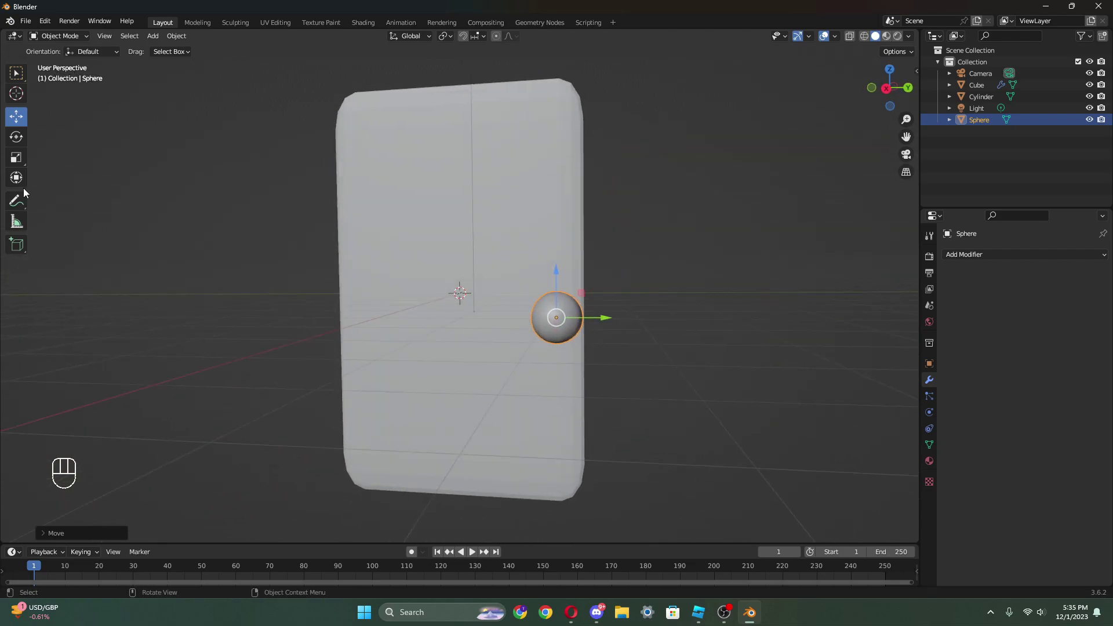
click(16, 157)
drag(595, 284, 618, 263)
click(735, 333)
- Move the sphere along X to fit the outer end of the cylinder stem
middle_drag(735, 333, 446, 325)
click(408, 307)
click(16, 116)
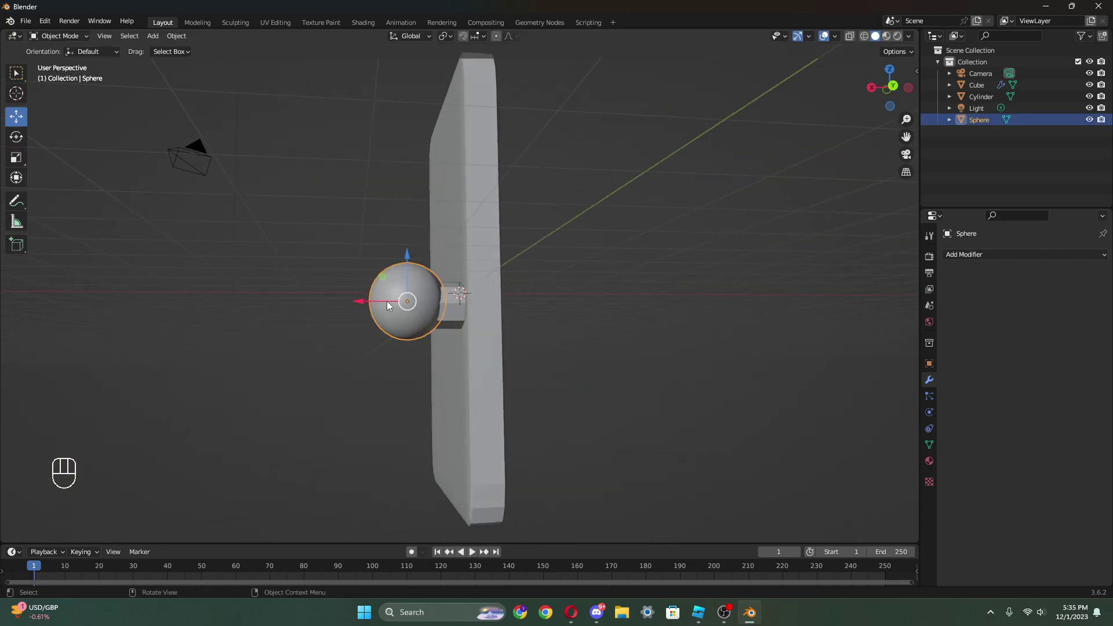
mouse_move(387, 301)
mouse_down()
mouse_move(325, 300)
mouse_move(380, 306)
mouse_up()
click(624, 354)
- Scale the sphere and cylinder down together and move both along X closer to the door
middle_drag(623, 353, 500, 277)
click(522, 280)
click(526, 284)
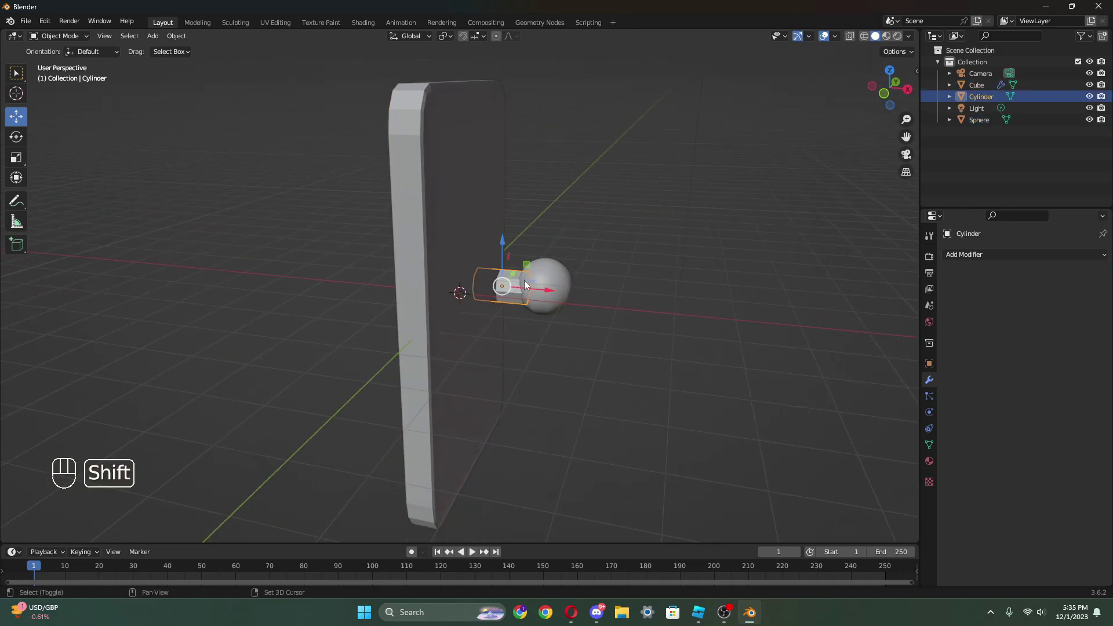
shift+click(526, 284)
click(16, 157)
drag(582, 260, 536, 259)
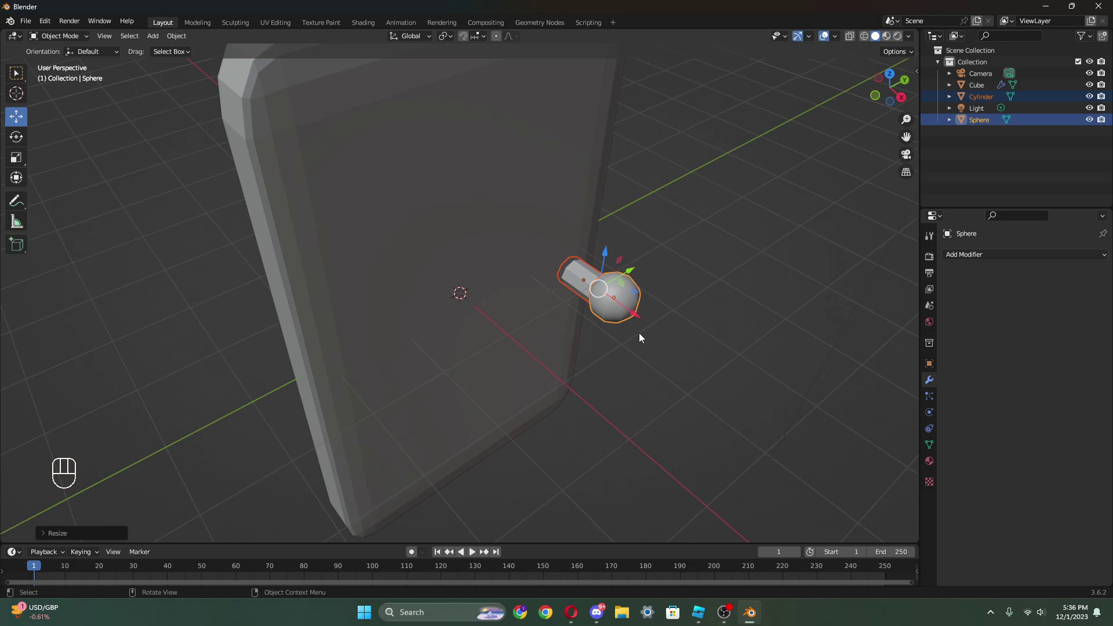
drag(634, 315, 616, 298)
middle_drag(654, 310, 581, 249)
click(709, 332)
middle_drag(710, 332, 459, 320)
- Resize the sphere alone so it suits the thinner stem
click(525, 354)
click(20, 158)
drag(481, 295, 510, 336)
middle_drag(510, 337, 433, 274)
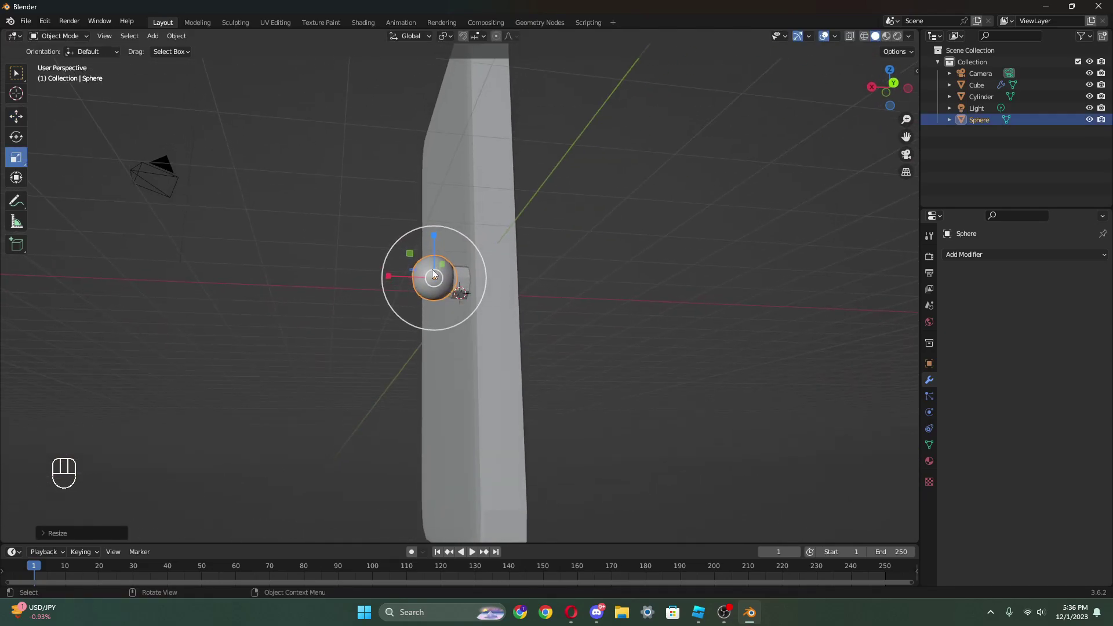
- Move the sphere along X against the stem's outer end and lower it slightly along Z to centre it
scroll(434, 275, up, 5)
click(17, 116)
middle_drag(311, 228, 290, 238)
scroll(290, 238, up, 1)
drag(107, 329, 168, 356)
middle_drag(168, 356, 249, 372)
scroll(348, 371, down, 5)
middle_drag(418, 371, 643, 402)
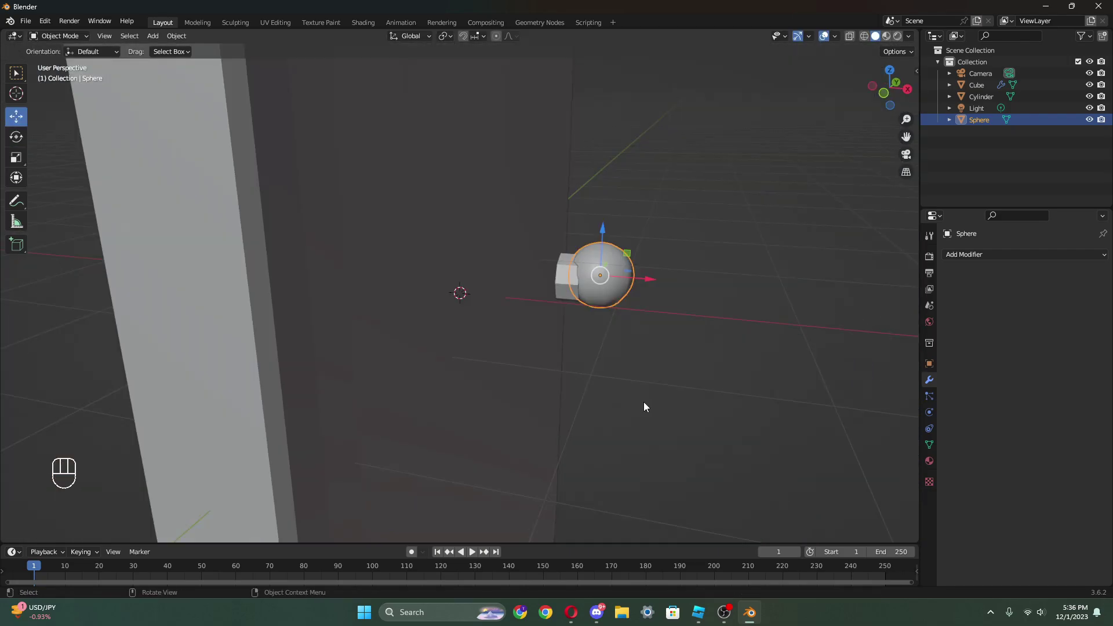
drag(603, 230, 602, 234)
- Delete the doorknob's sphere and select the remaining cylinder stem
click(542, 258)
click(594, 265)
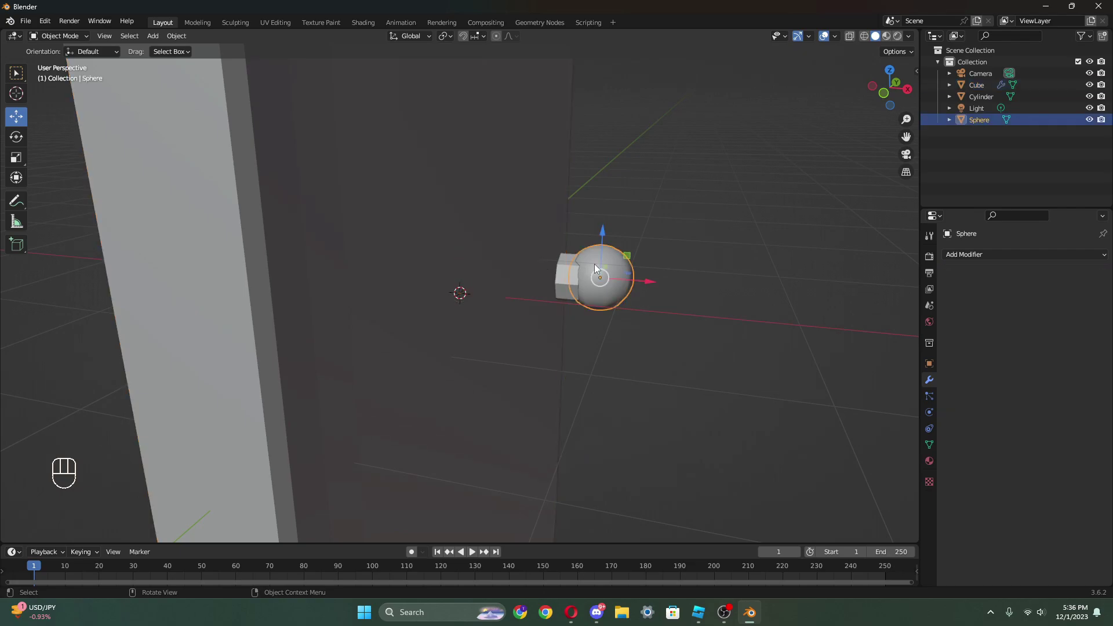
key(Delete)
click(580, 275)
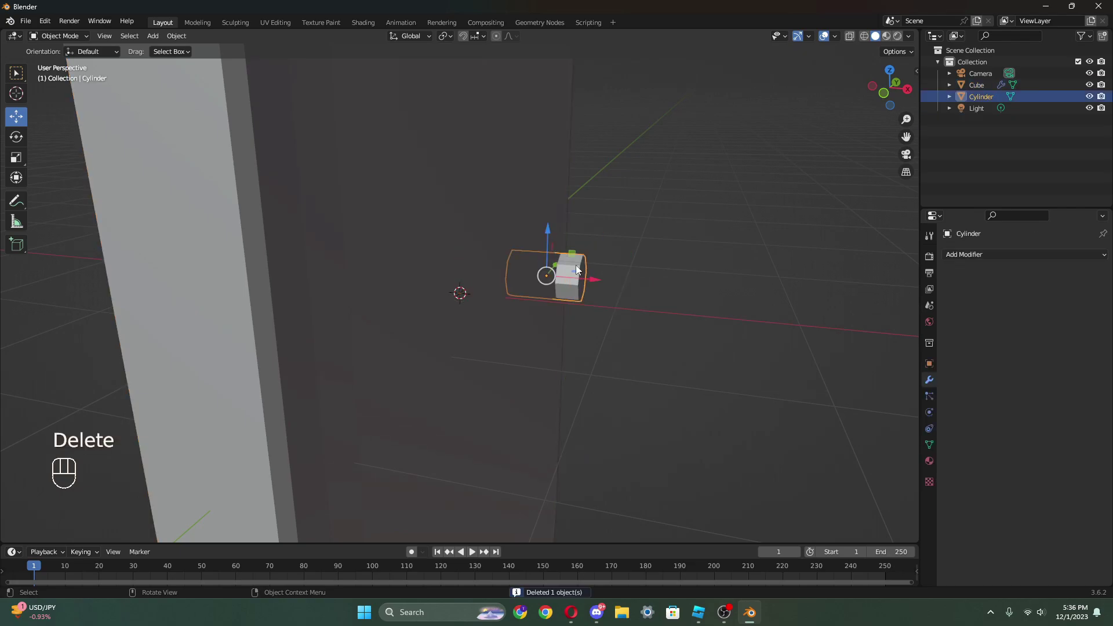
middle_drag(583, 307, 495, 284)
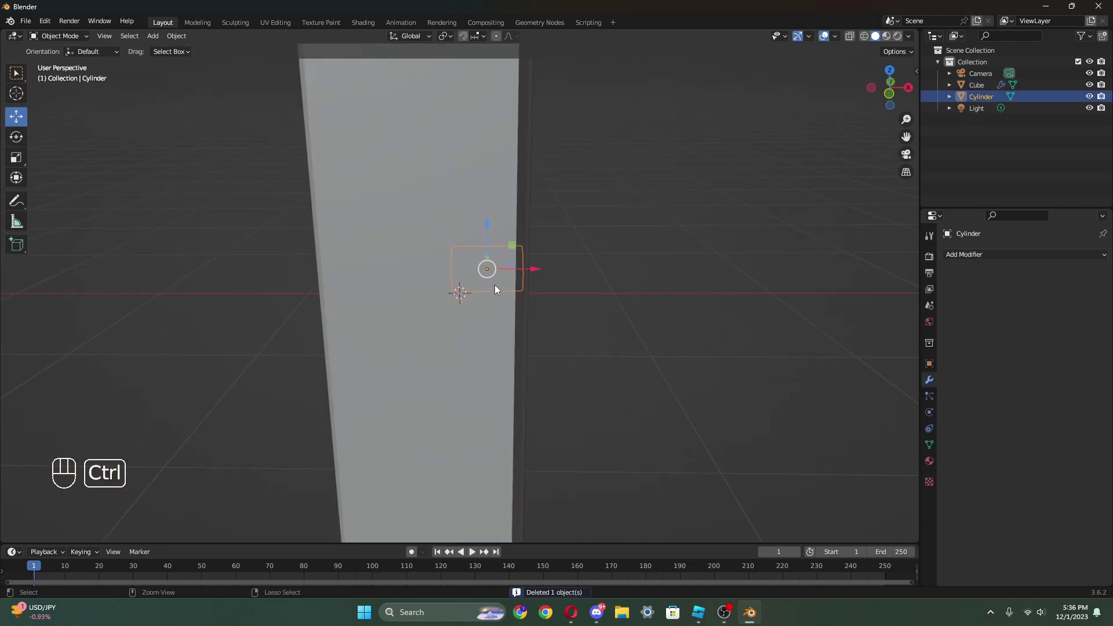
- Duplicate the cylinder stem, move the copy out along X away from the door and rotate it upright
key(ctrl+c)
key(ctrl+v)
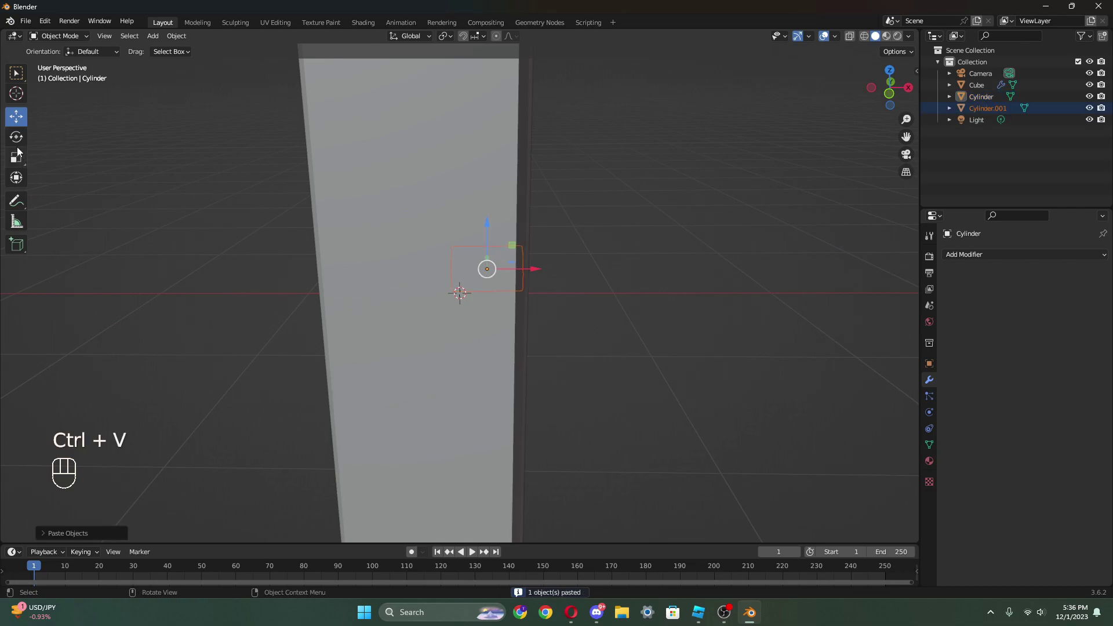
drag(524, 268, 634, 269)
middle_drag(634, 269, 243, 262)
key(shift+space)
key(r)
drag(271, 299, 216, 264)
click(17, 125)
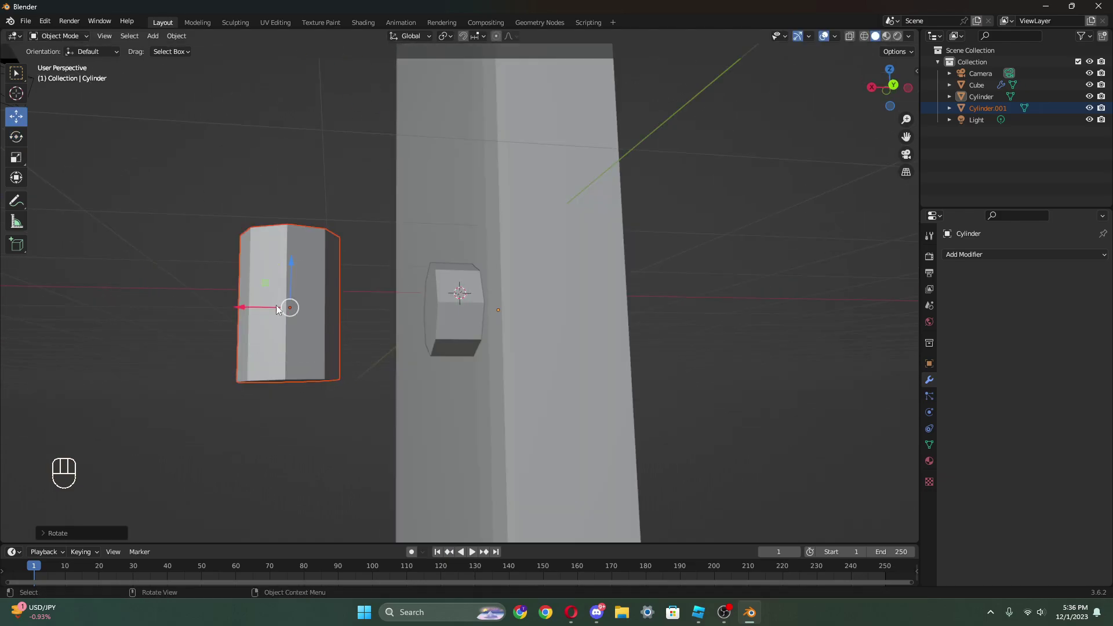
- Move the upright cylinder copy along X against the stem's outer end and adjust its height along Z
drag(276, 304, 380, 307)
drag(399, 266, 400, 289)
middle_drag(536, 296, 720, 328)
click(720, 327)
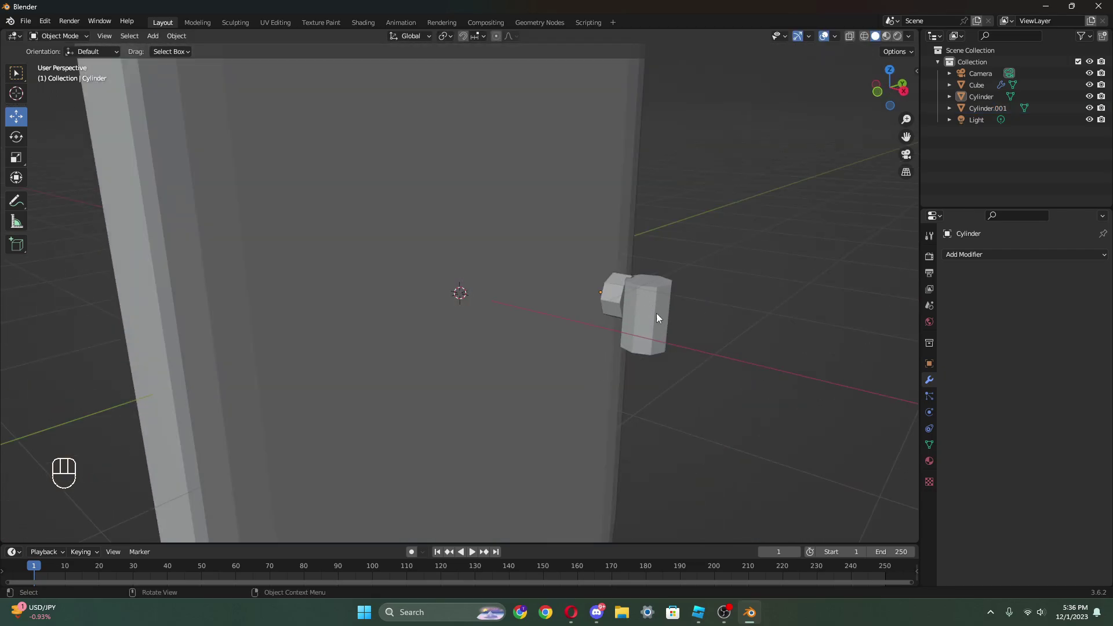
- Delete the upright cylinder copy and select the original stem
middle_drag(656, 313, 746, 305)
click(805, 321)
key(Delete)
click(809, 322)
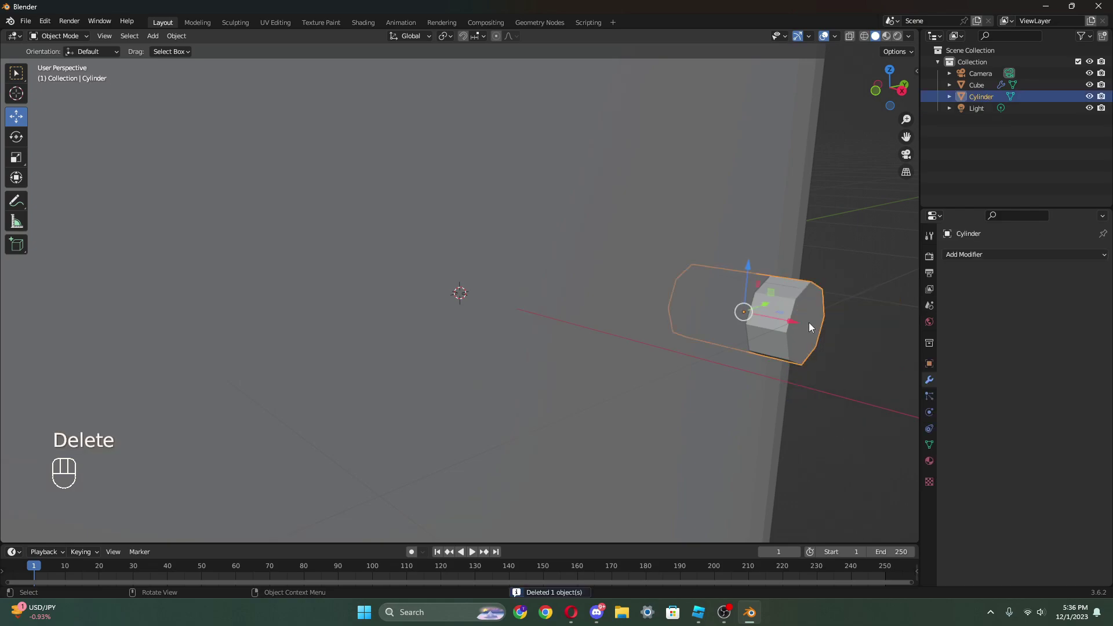
- Enter Edit Mode on the cylinder stem, select its outer end face and extrude it outward
click(25, 20)
click(750, 325)
click(797, 345)
click(61, 37)
click(59, 62)
scroll(761, 335, down, 2)
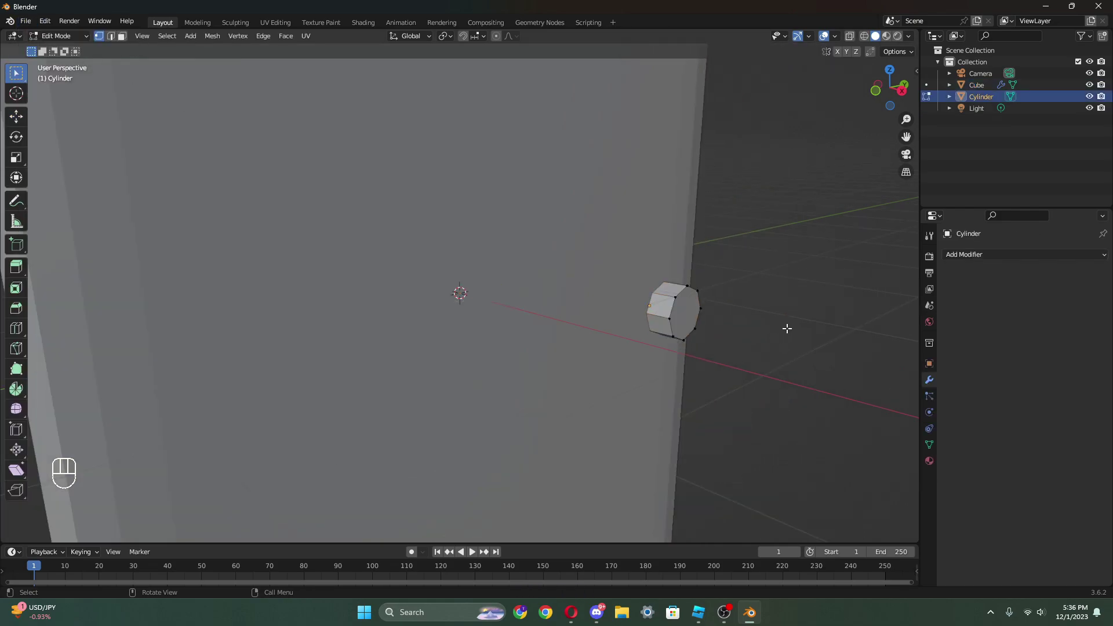
middle_drag(787, 329, 619, 294)
drag(383, 234, 506, 419)
scroll(461, 317, down, 2)
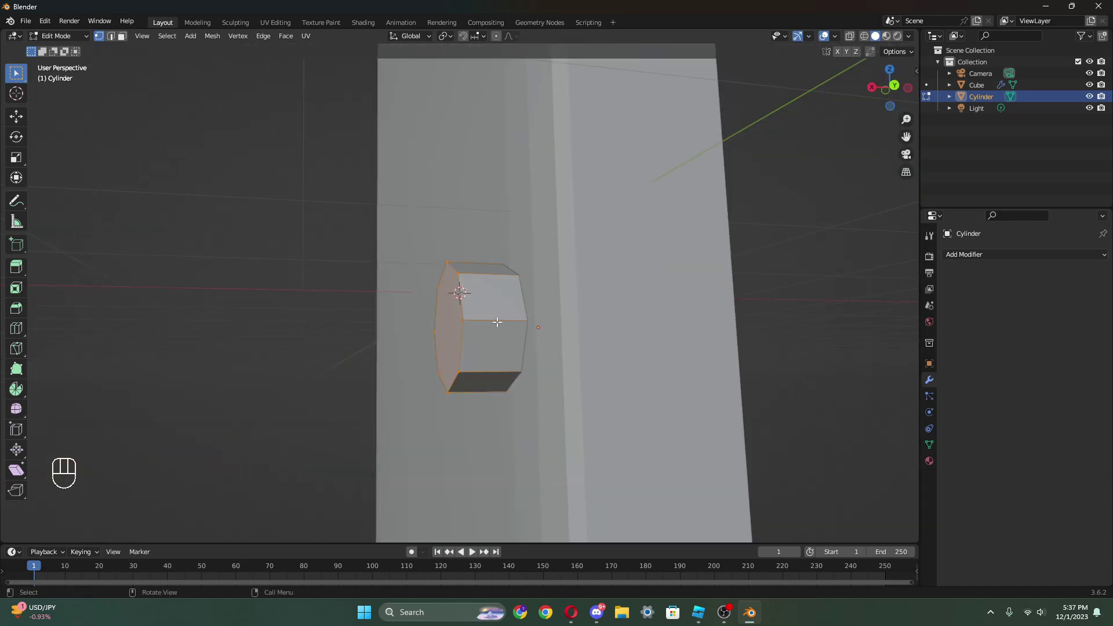
key(e)
click(326, 251)
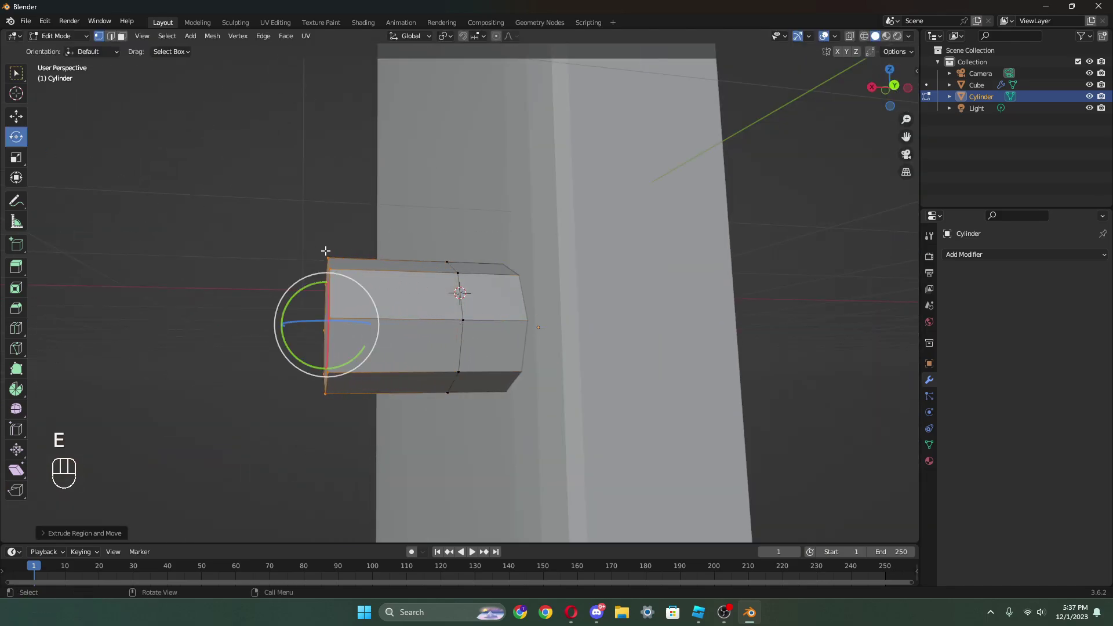
- Try to rotate the extruded end of the stem, and undo the attempts
drag(316, 287, 328, 339)
key(ctrl+z)
click(19, 120)
middle_drag(328, 339, 332, 313)
drag(341, 299, 373, 277)
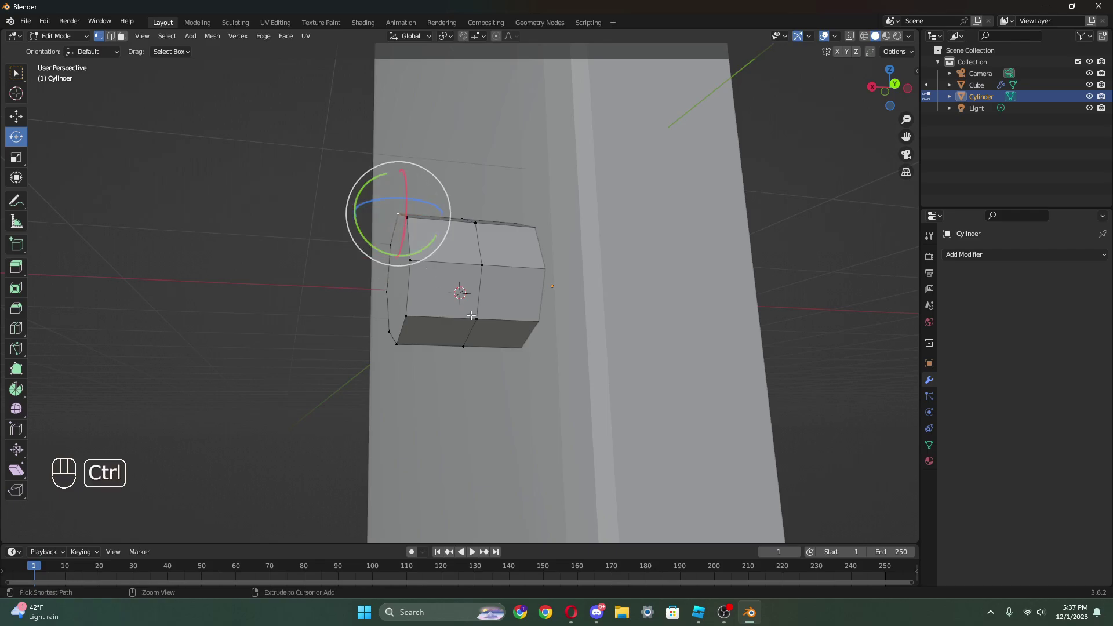
key(ctrl+z)
- Try to move the stem's extruded end vertices down along Z to form a handle, and undo it
drag(371, 242, 396, 434)
key(shift+space)
key(g)
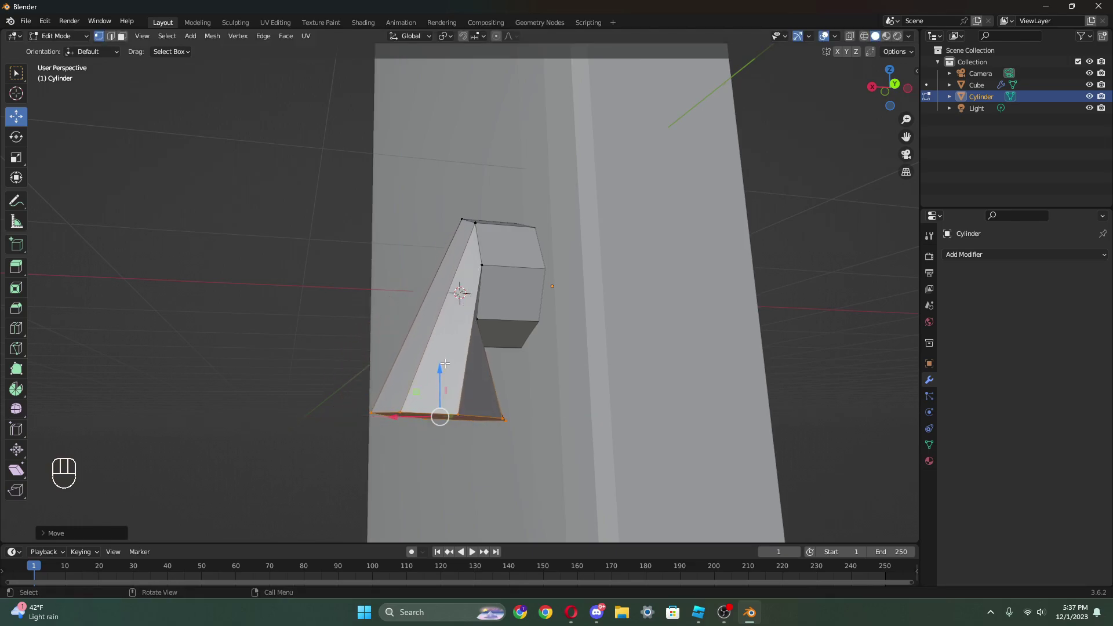
key(ctrl+z)
key(ctrl+z)
key(ctrl+z)
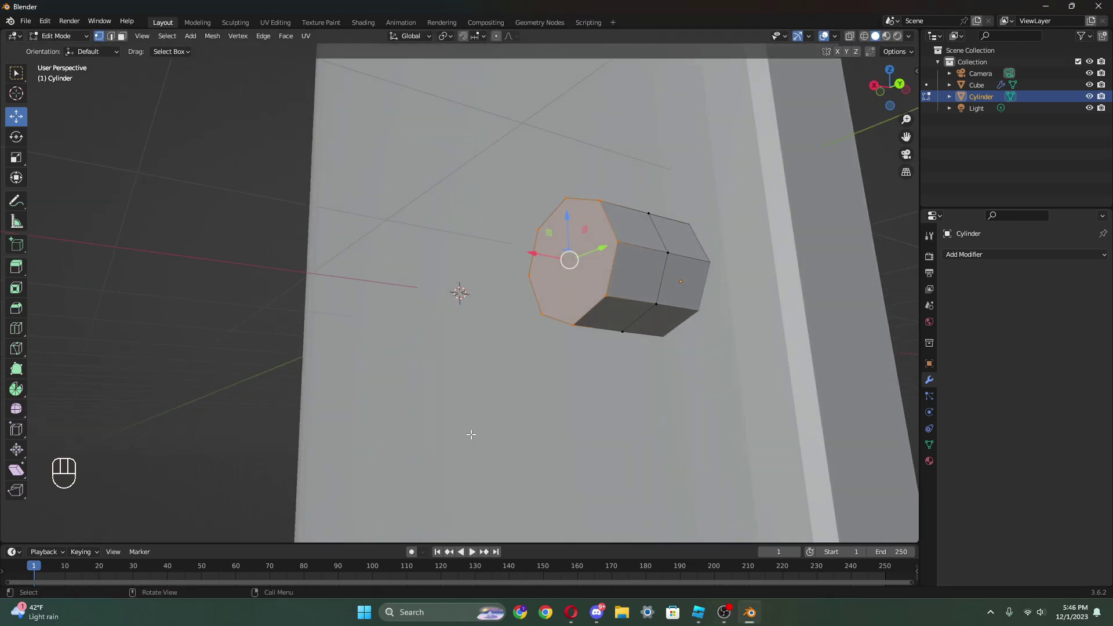
- Enlarge the stem's end face and extrude it outward to form a wide knob head
scroll(467, 432, up, 5)
scroll(338, 495, down, 5)
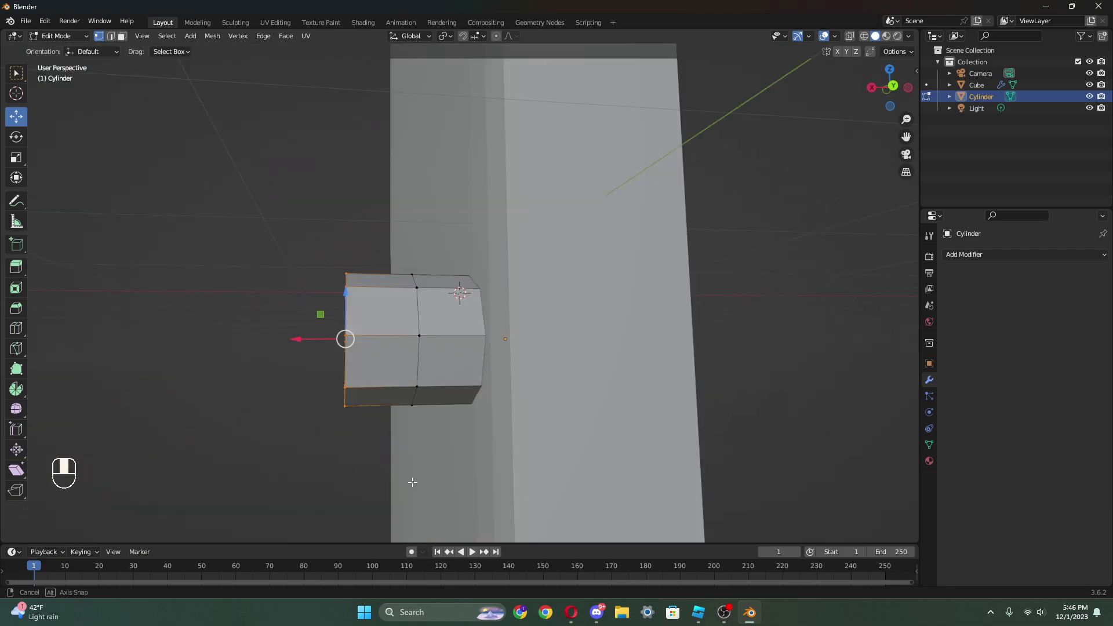
key(s)
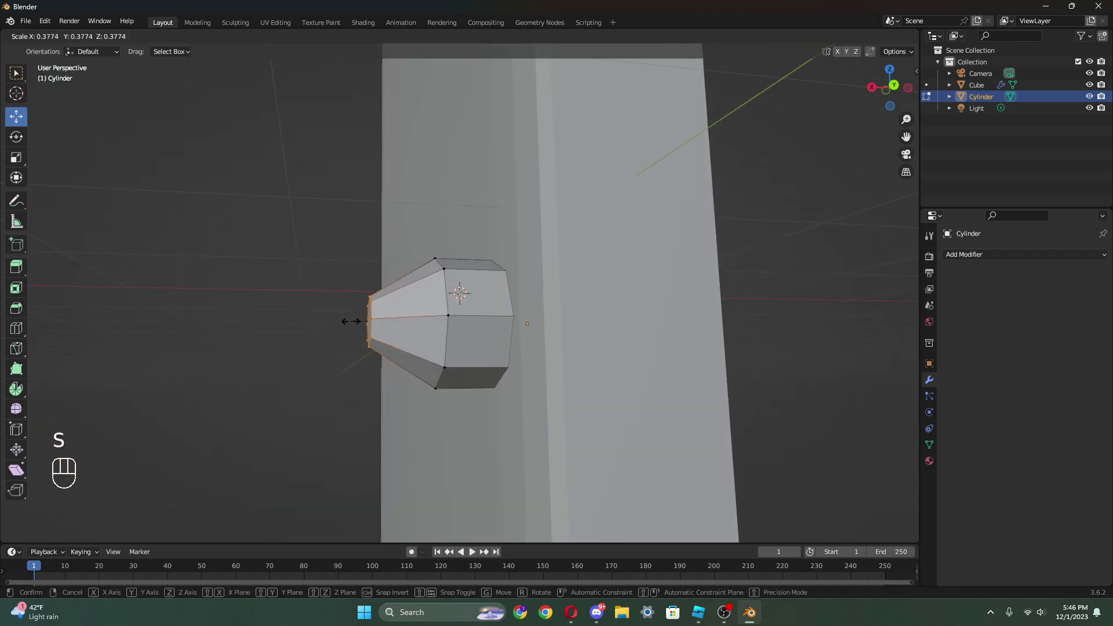
click(298, 321)
key(e)
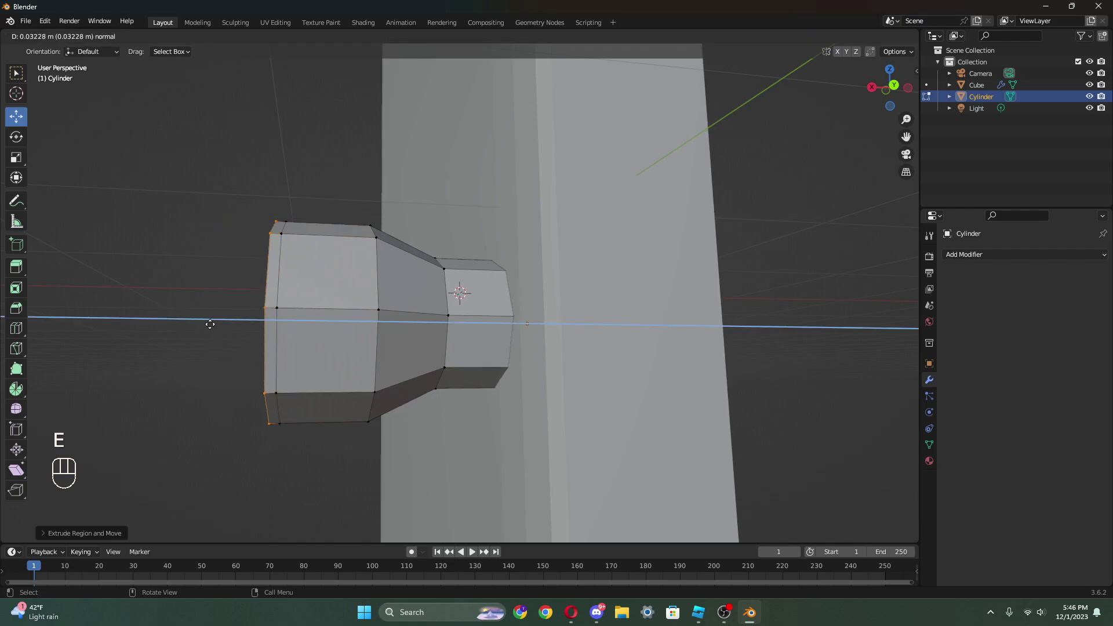
key(Escape)
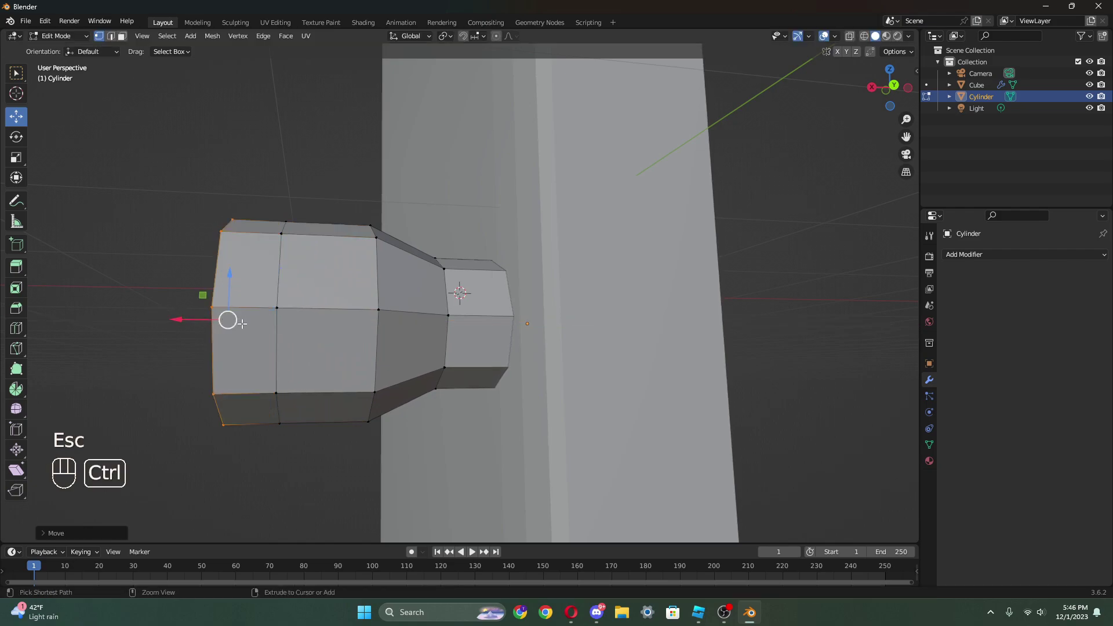
- Undo the last extrusion, extrude the knob's end face about 0.08 m instead and scale it down to round the front
key(ctrl+z)
key(s)
middle_drag(283, 321, 516, 335)
key(e)
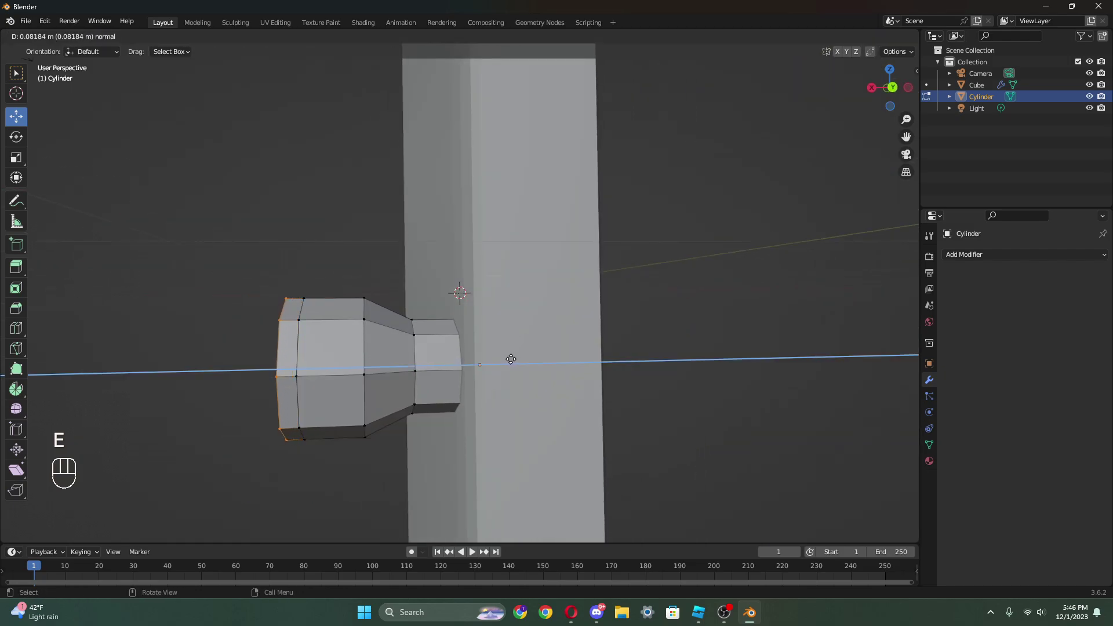
click(511, 359)
key(s)
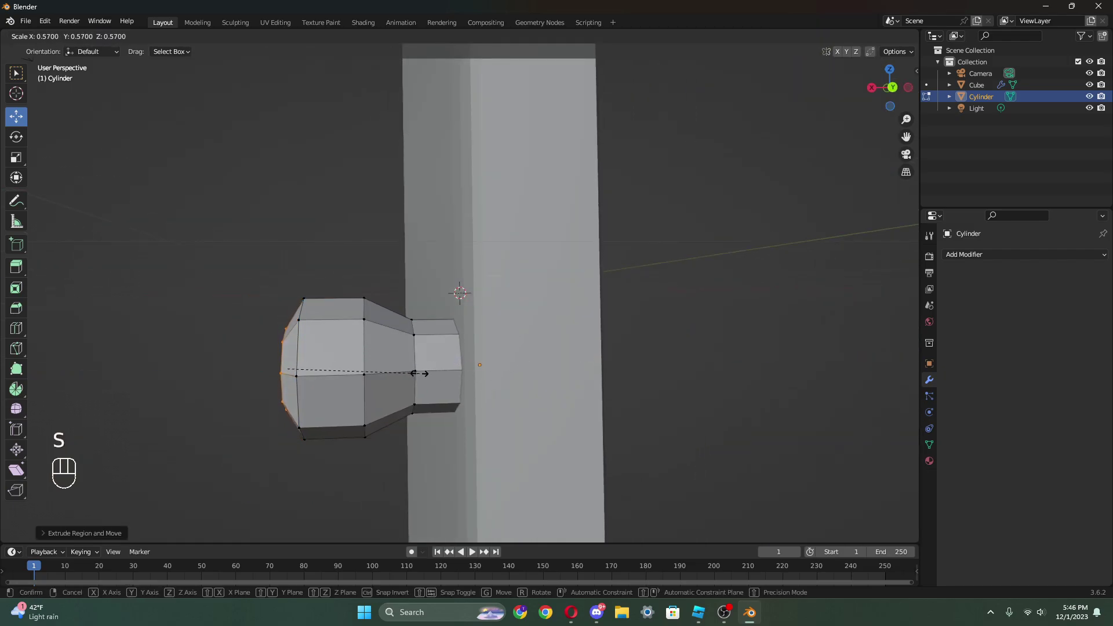
click(395, 373)
middle_drag(395, 372, 608, 265)
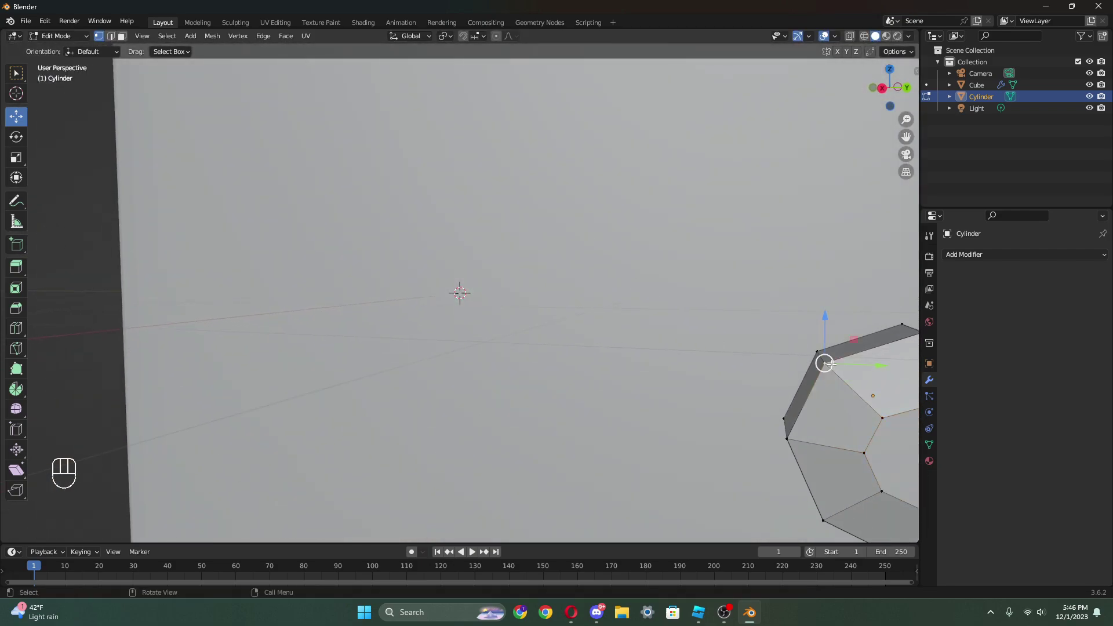
- Select the ring of vertices around the knob's front and scale it to about 0.58
middle_drag(831, 365, 777, 350)
middle_drag(609, 319, 556, 284)
scroll(555, 284, down, 2)
drag(265, 258, 387, 439)
middle_drag(386, 439, 396, 409)
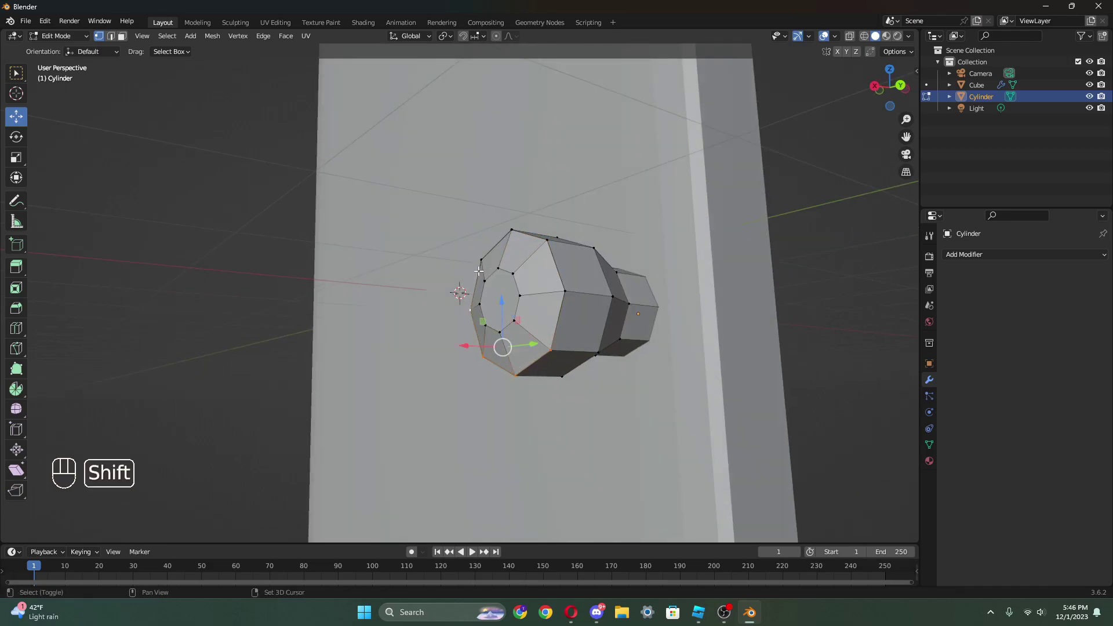
scroll(566, 314, up, 1)
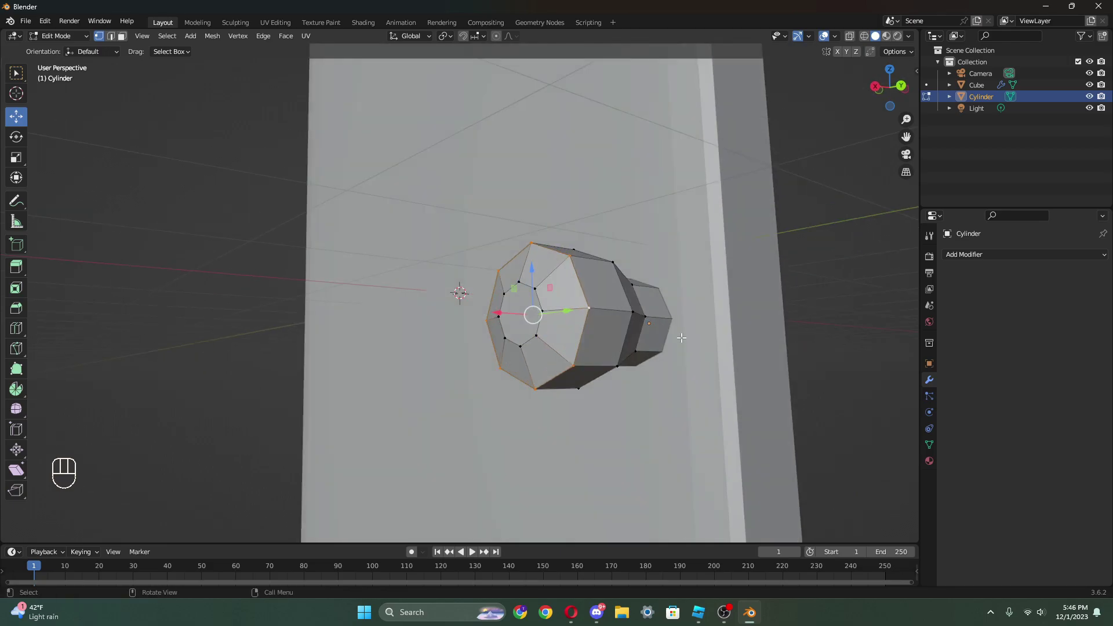
key(s)
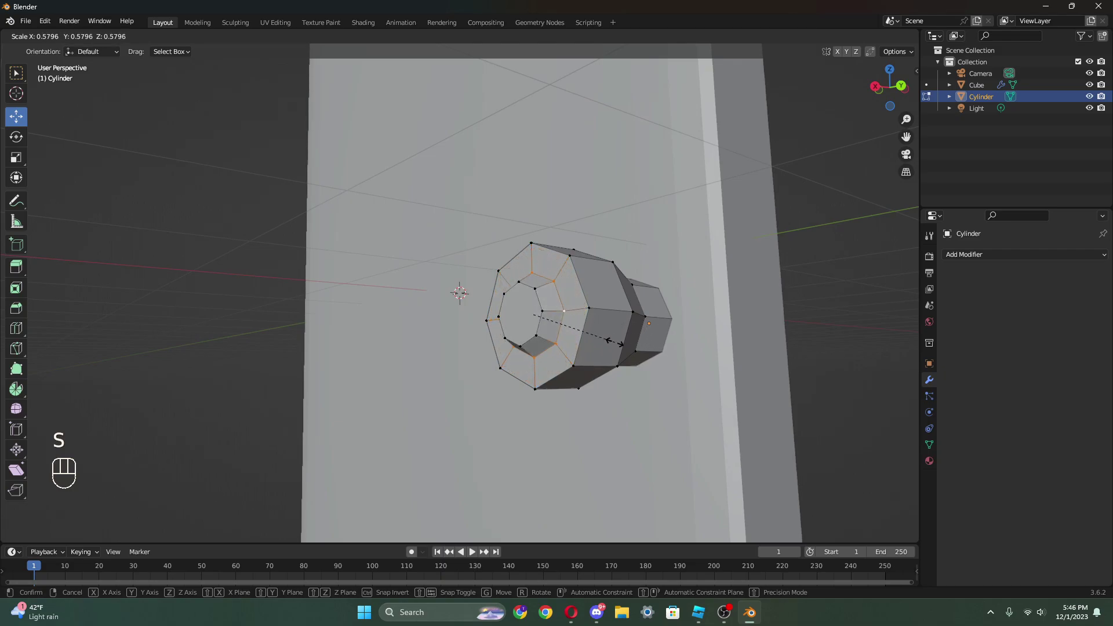
click(614, 343)
- Undo the knob head's shaping back to the plain extruded stem
key(ctrl+z)
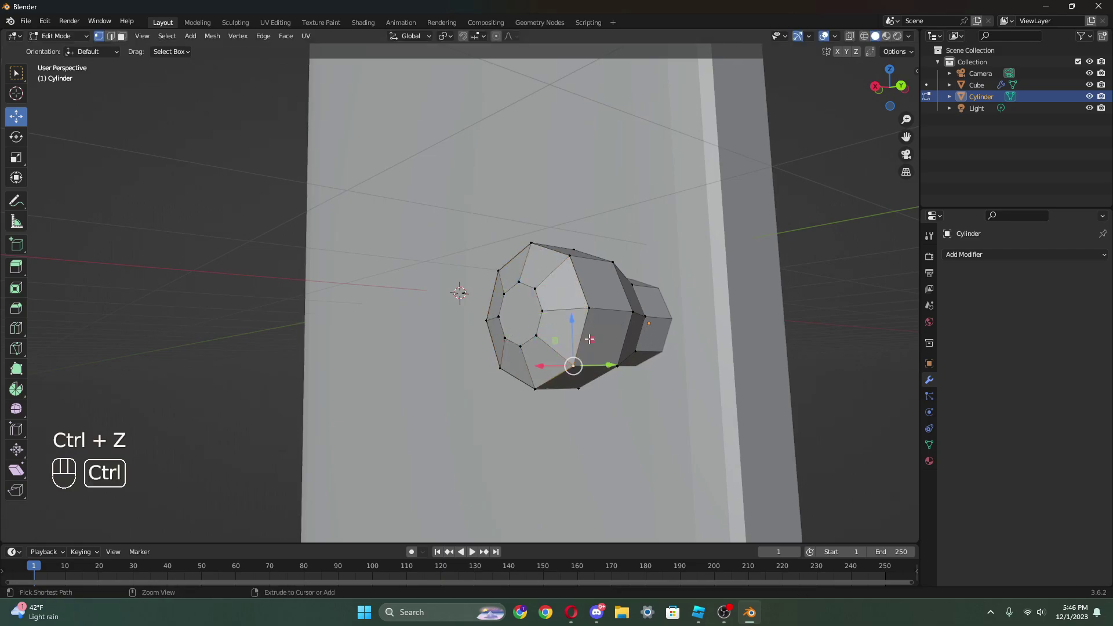
key(ctrl+z)
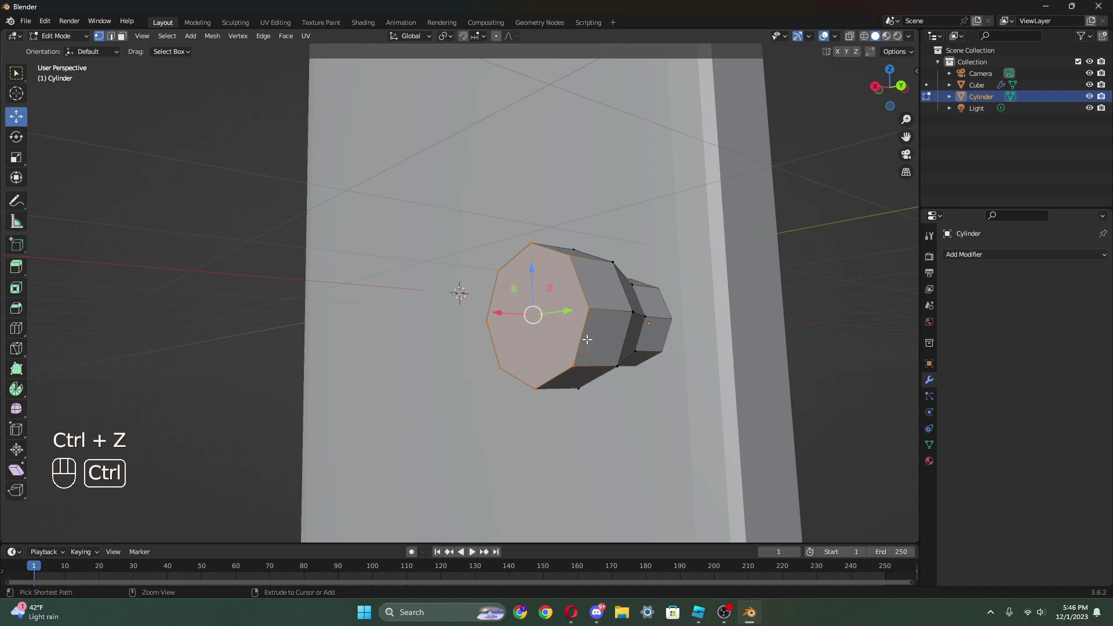
middle_drag(587, 339, 621, 316)
middle_drag(693, 304, 600, 338)
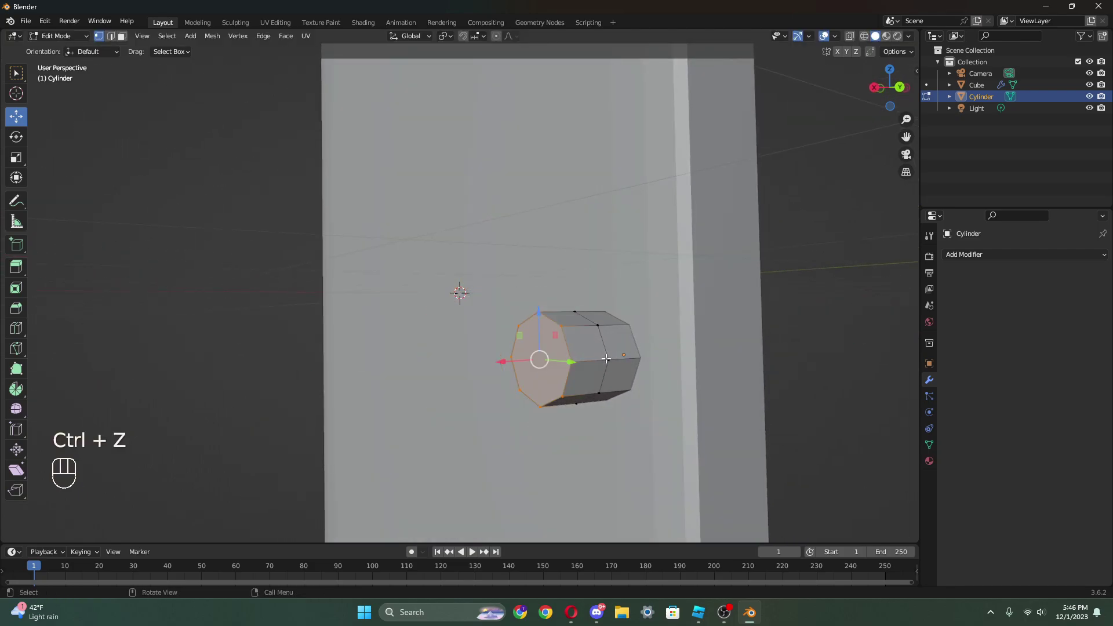
- Scale the stem's end face to about 1.46, then extrude a tapered head section with its end scaled to about 0.8
key(s)
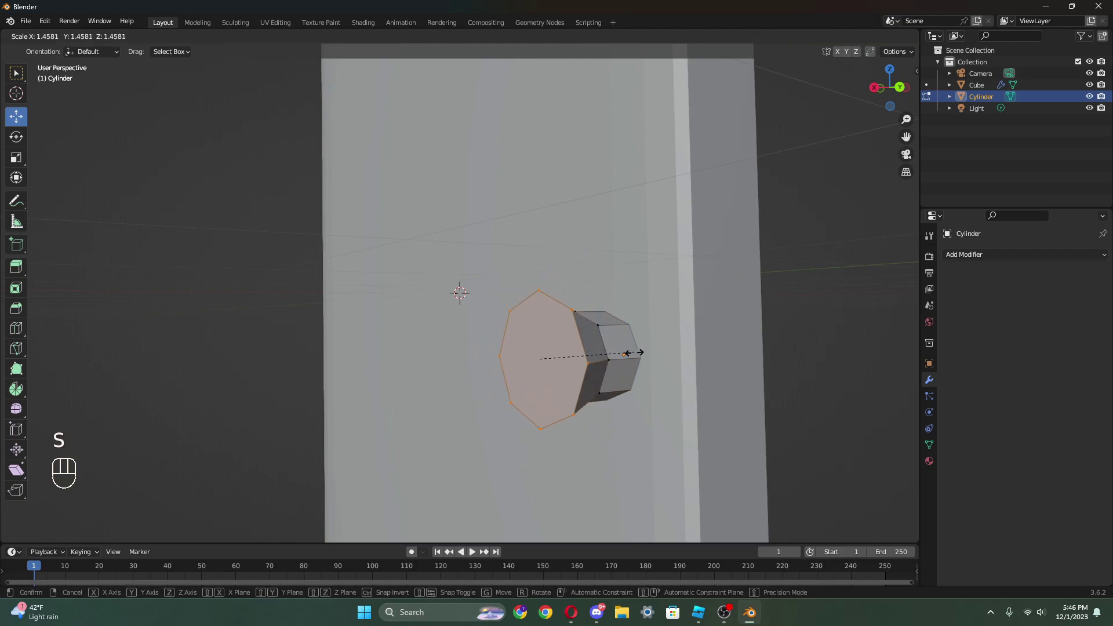
click(634, 352)
key(e)
click(591, 342)
key(s)
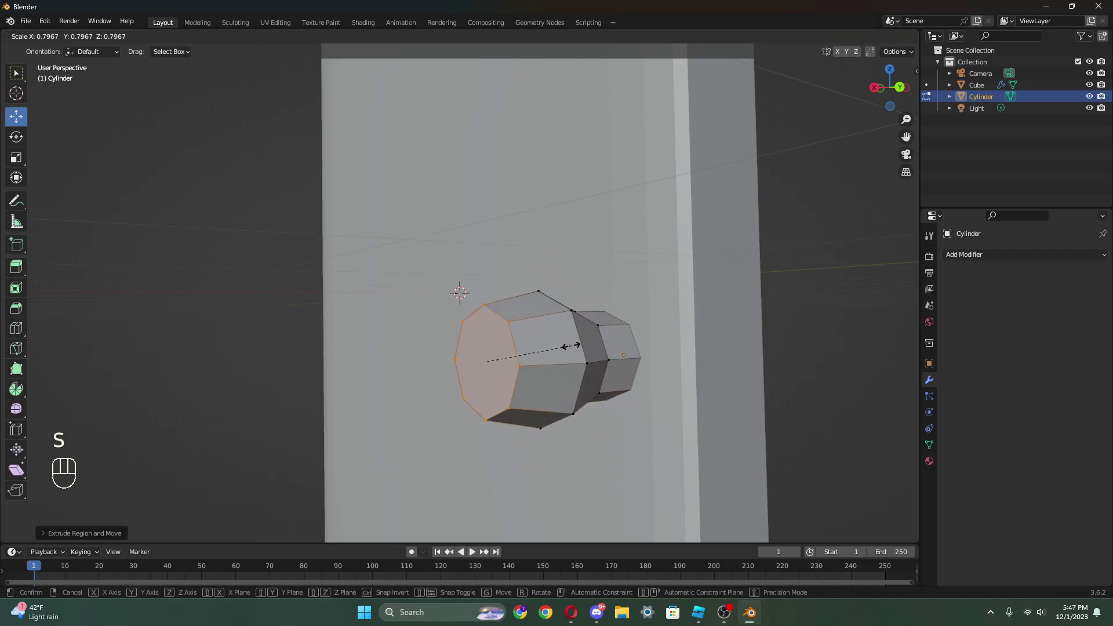
click(571, 347)
- Extrude a second, shorter section from the knob's front and scale its end face down to about 0.76
key(e)
click(557, 340)
key(s)
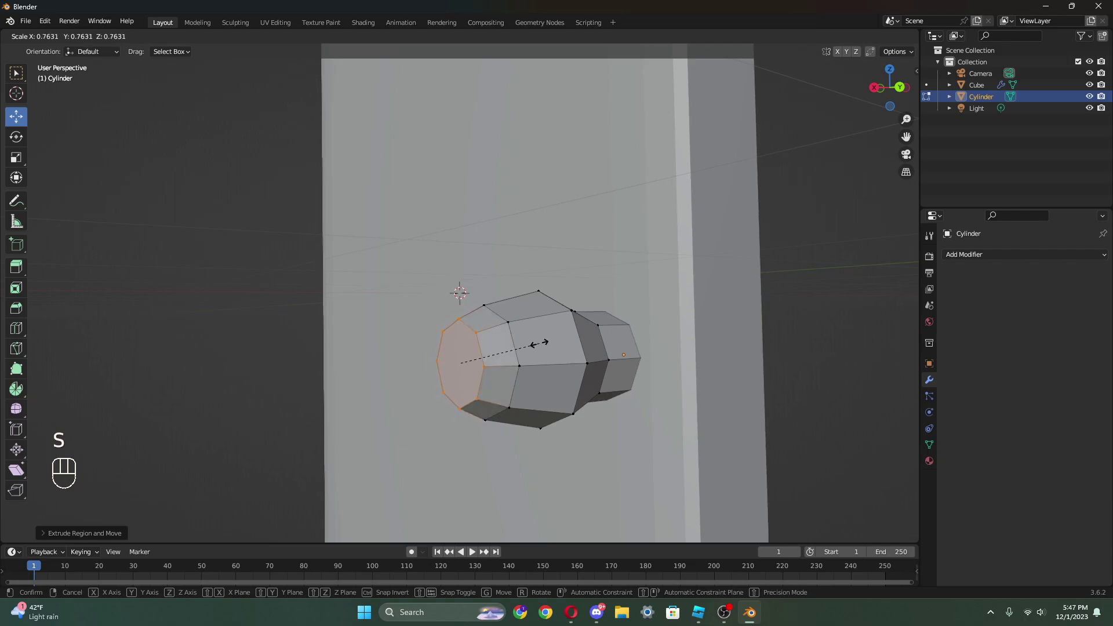
click(532, 345)
middle_drag(529, 346, 477, 348)
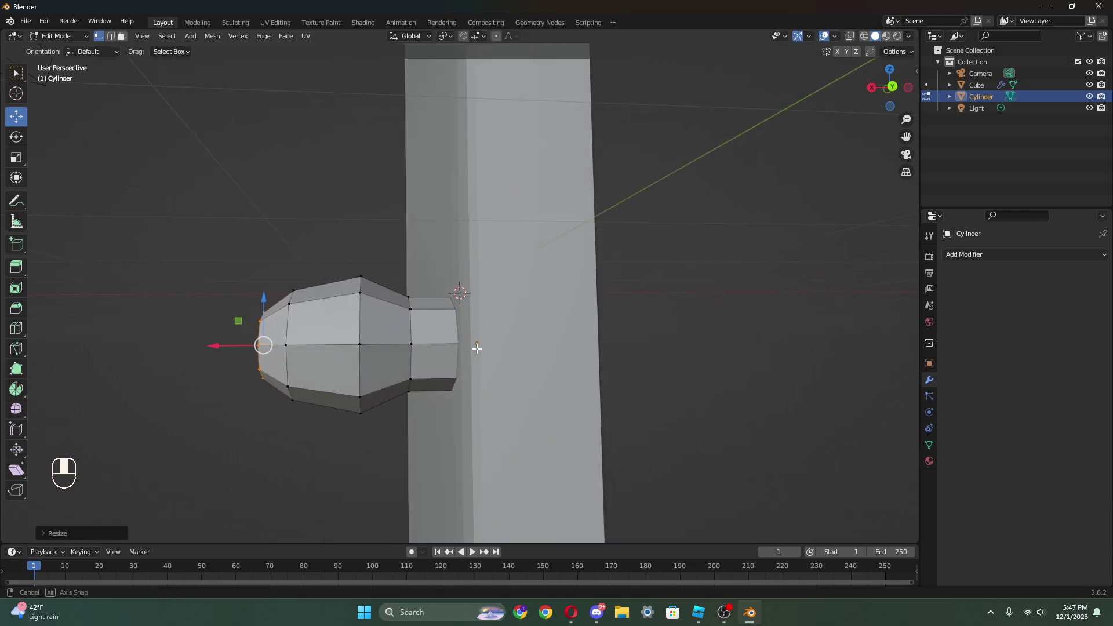
- Return to Object Mode and scale the whole doorknob to about 0.6
middle_drag(203, 245, 71, 79)
click(58, 36)
click(55, 47)
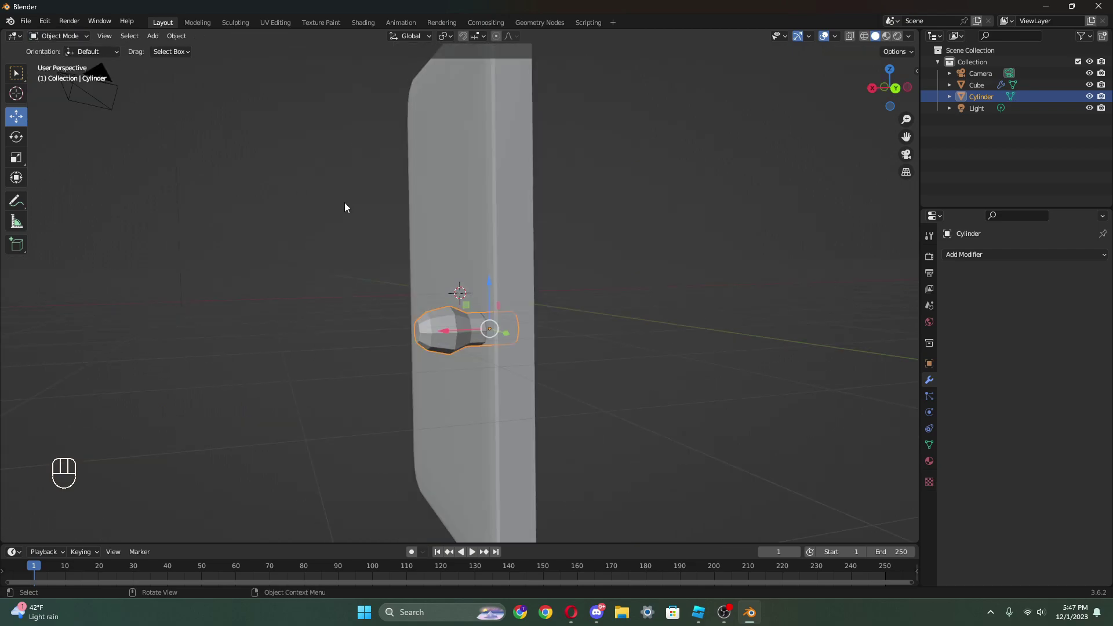
key(s)
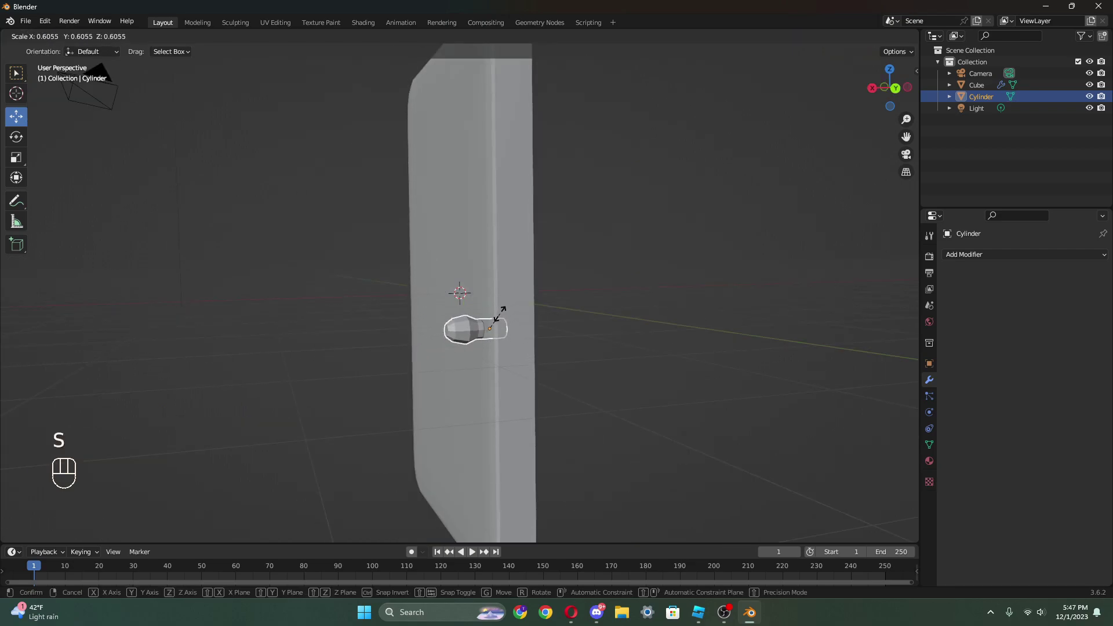
click(499, 314)
- Return to Edit Mode and undo the doorknob's scaling and its last extruded front section
scroll(549, 337, up, 6)
middle_drag(549, 338, 485, 338)
click(58, 36)
click(80, 61)
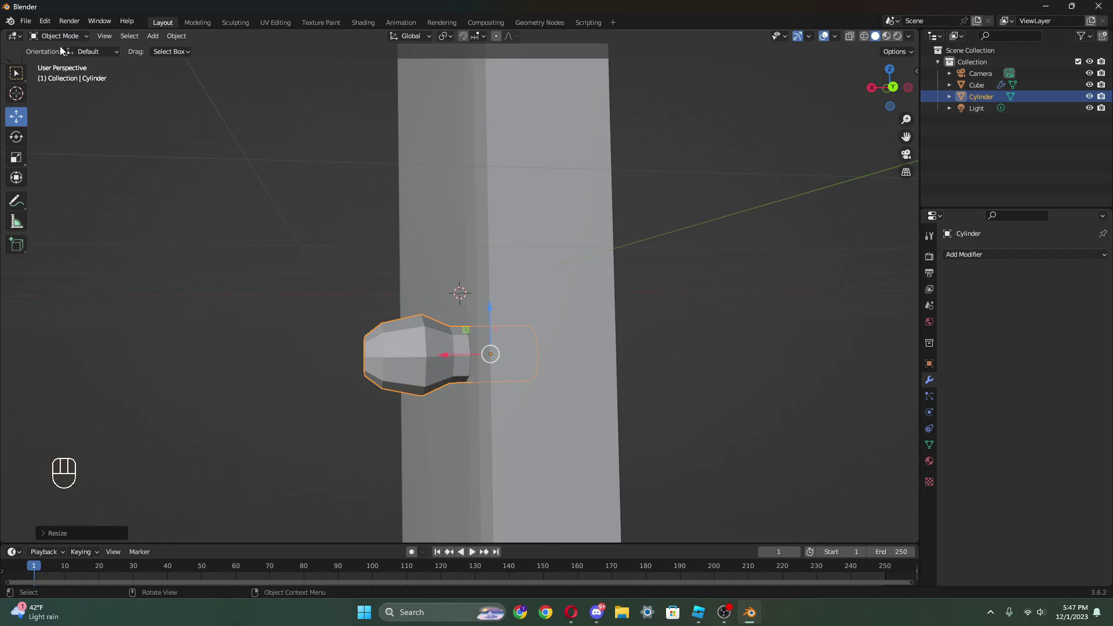
click(58, 36)
click(55, 59)
middle_drag(460, 293, 697, 375)
middle_drag(818, 427, 757, 425)
click(349, 322)
middle_drag(350, 322, 400, 316)
key(ctrl+z)
key(ctrl+z)
key(ctrl+z)
- Scale the knob's front face down to a narrower taper and move it slightly toward the door along X
key(s)
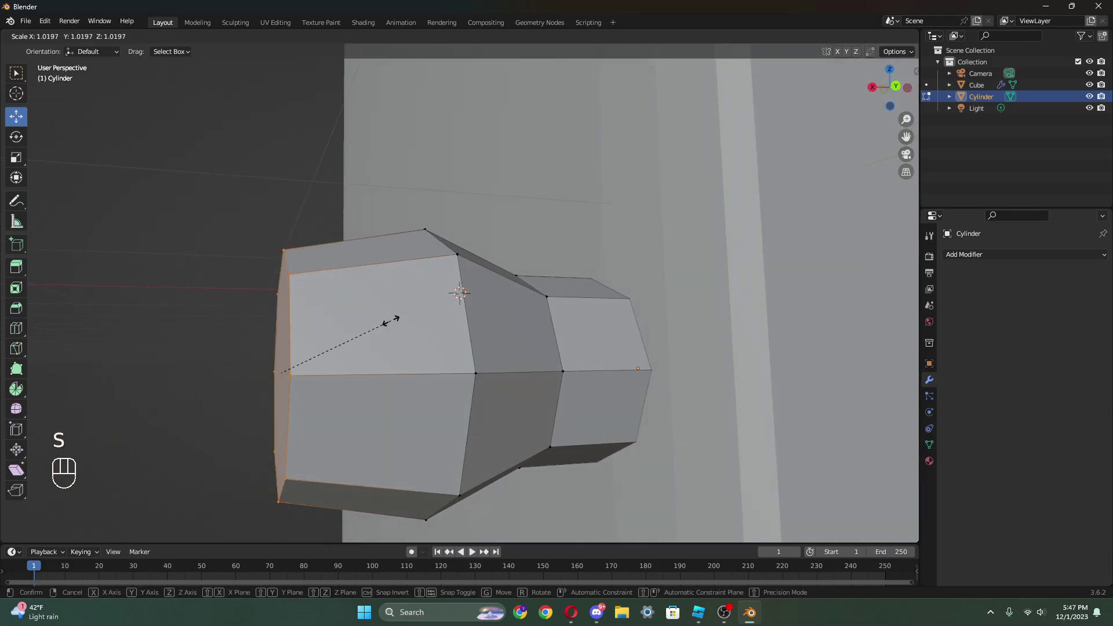
key(Escape)
key(s)
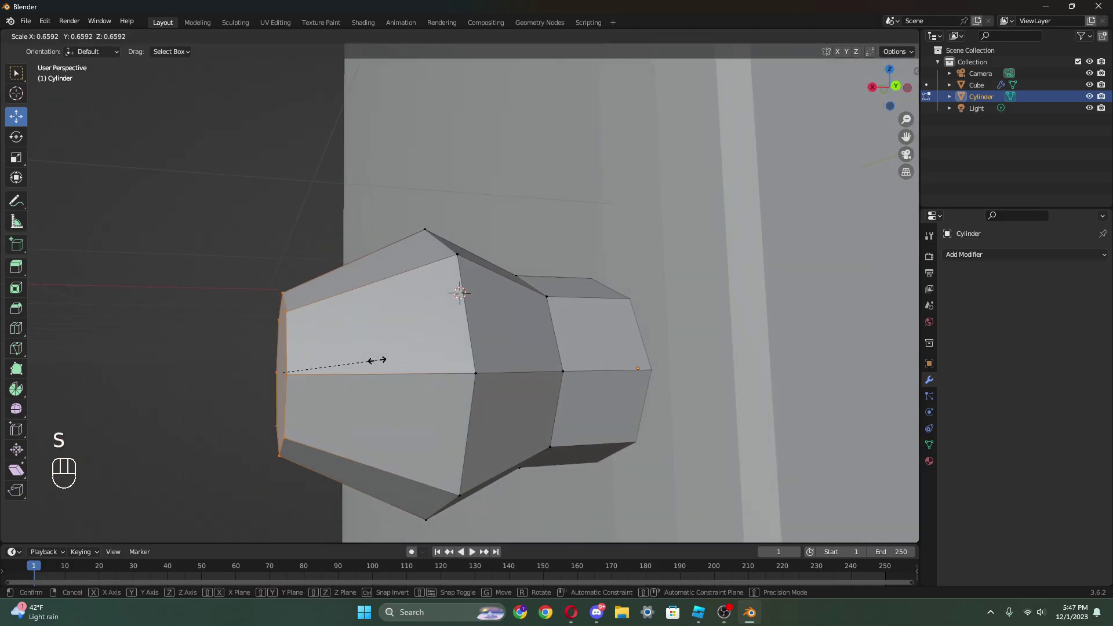
click(352, 382)
mouse_move(352, 382)
middle_down()
mouse_move(338, 385)
mouse_move(348, 380)
middle_up()
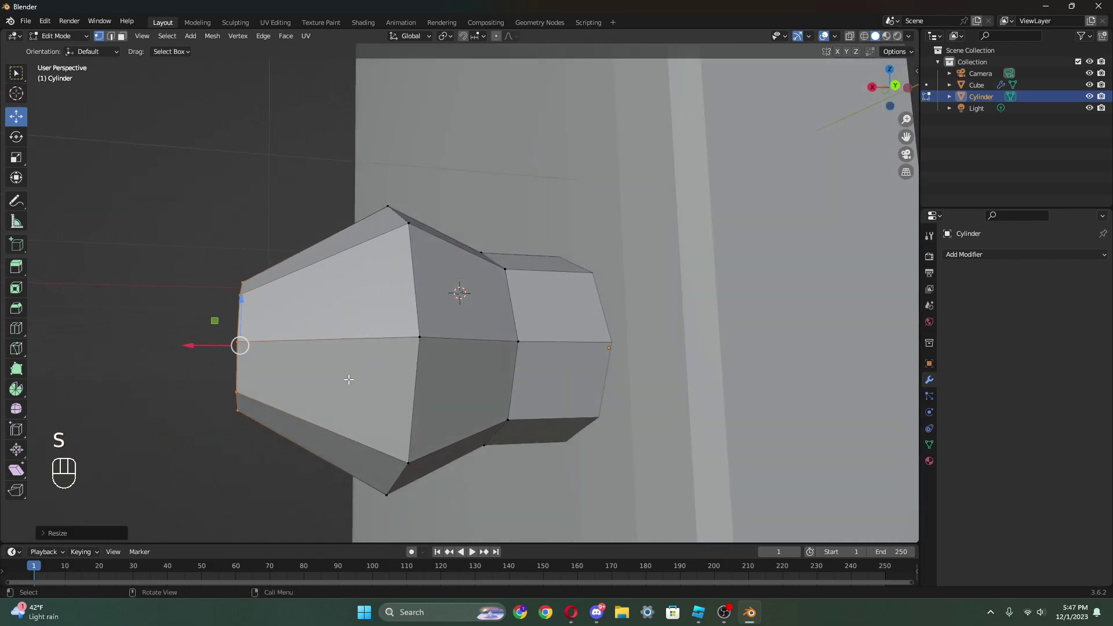
drag(206, 350, 238, 363)
scroll(460, 243, down, 6)
- Scale the whole doorknob down in Object Mode and undo the follow-up rescale
key(Tab)
key(s)
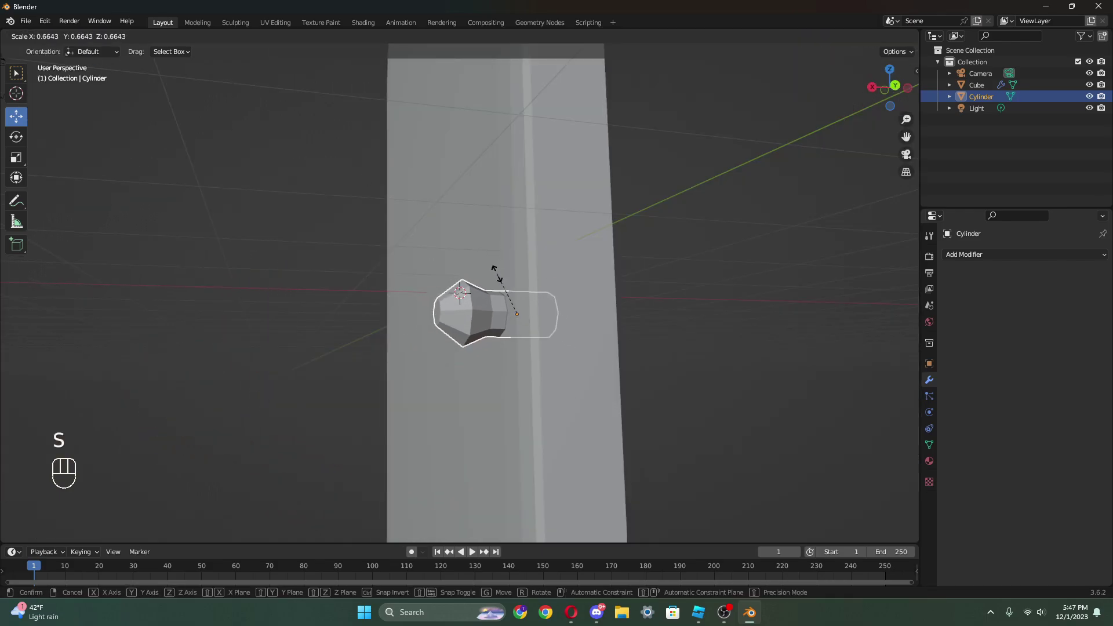
click(497, 293)
middle_drag(496, 293, 611, 361)
key(s)
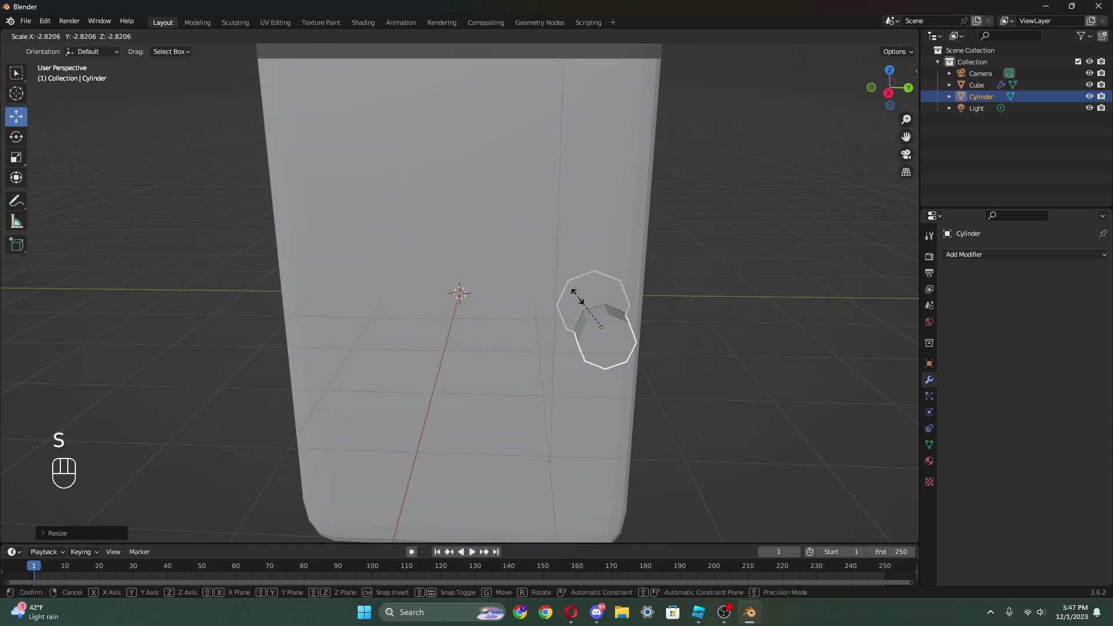
key(ctrl+z)
- Reposition the doorknob at the door's edge with a slight upward move along Z
middle_drag(583, 313, 455, 288)
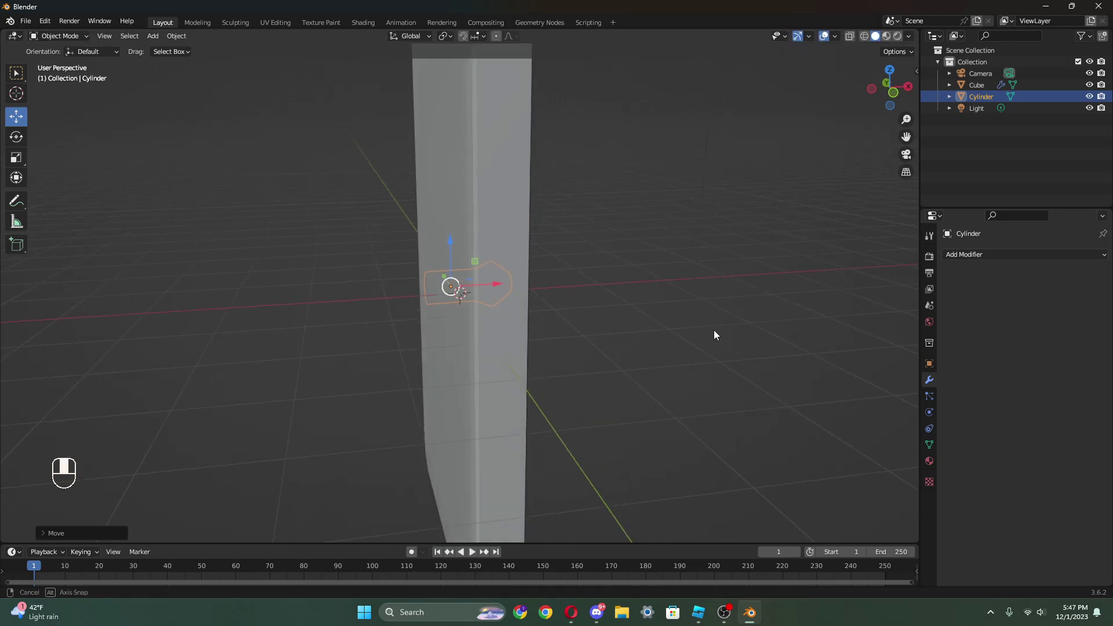
middle_drag(713, 333, 574, 313)
scroll(562, 311, down, 3)
drag(534, 275, 533, 270)
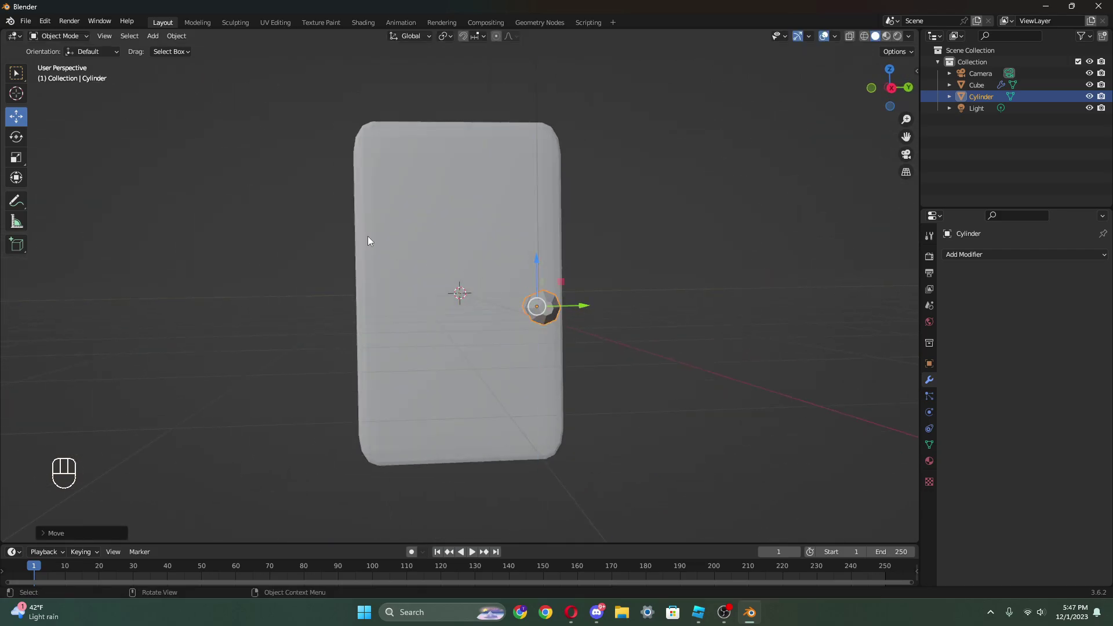
- Export the scene in FBX format as door.fbx to the FreeTerrainPartsForViewers folder
click(26, 21)
mouse_move(69, 189)
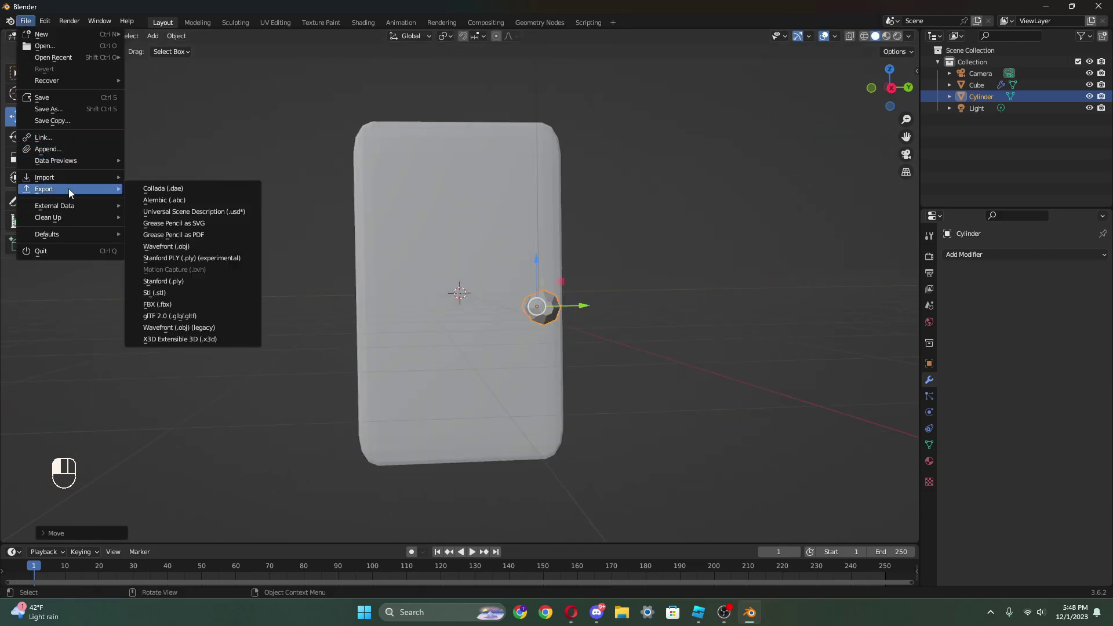
click(162, 306)
scroll(332, 314, up, 4)
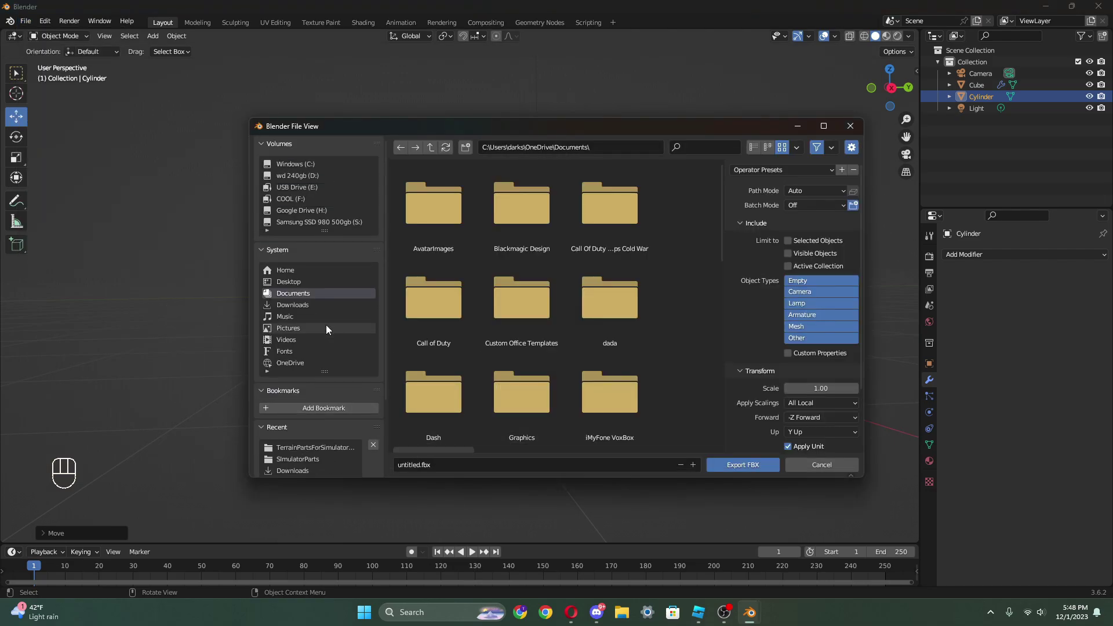
scroll(312, 339, down, 4)
click(315, 367)
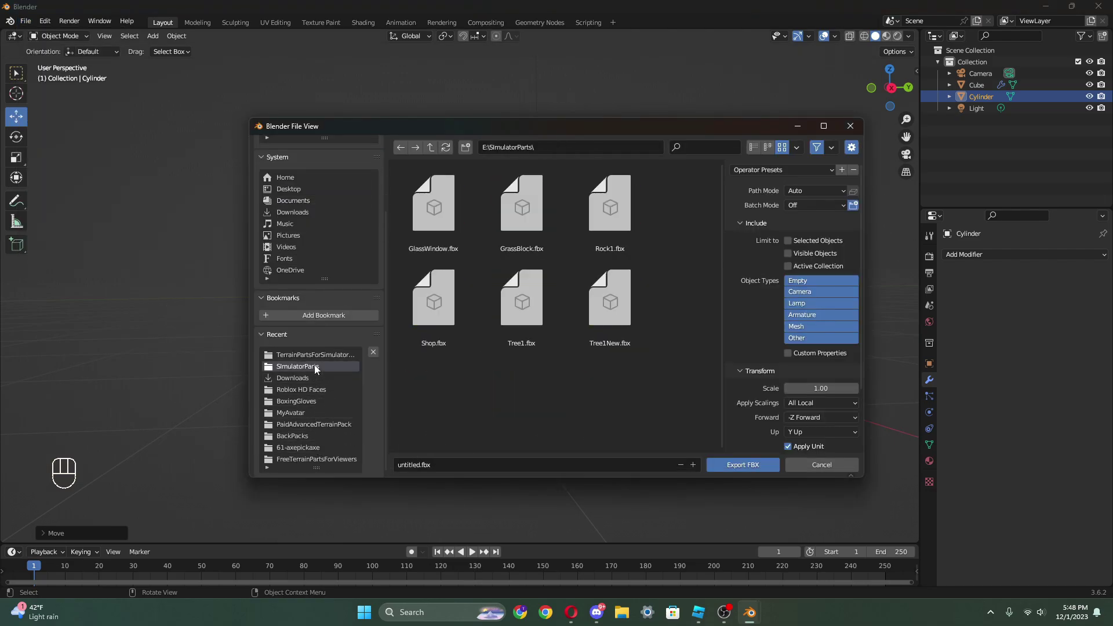
click(442, 464)
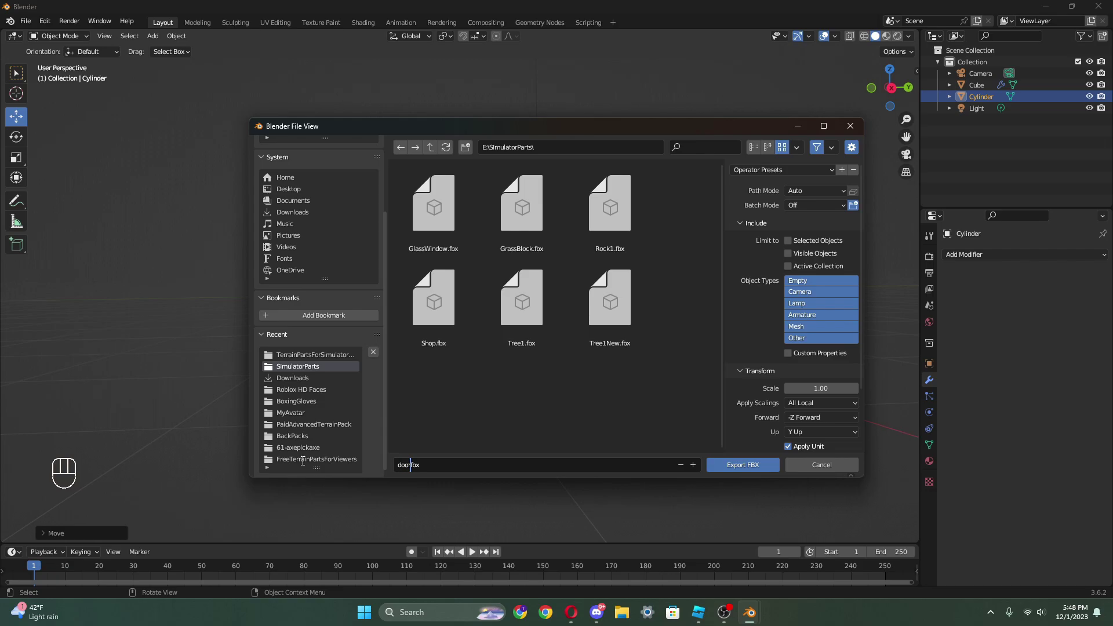
click(302, 461)
key(Return)
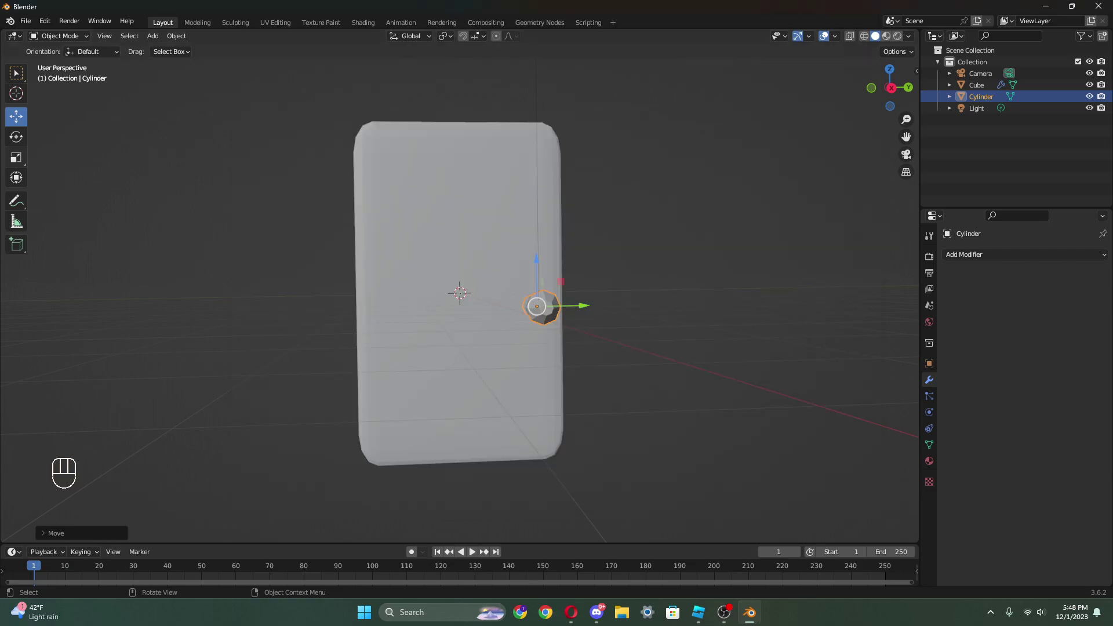
- Save the Blender project as door.blend in the already open TerrainPartsForSimulator folder on drive F
click(25, 20)
click(74, 110)
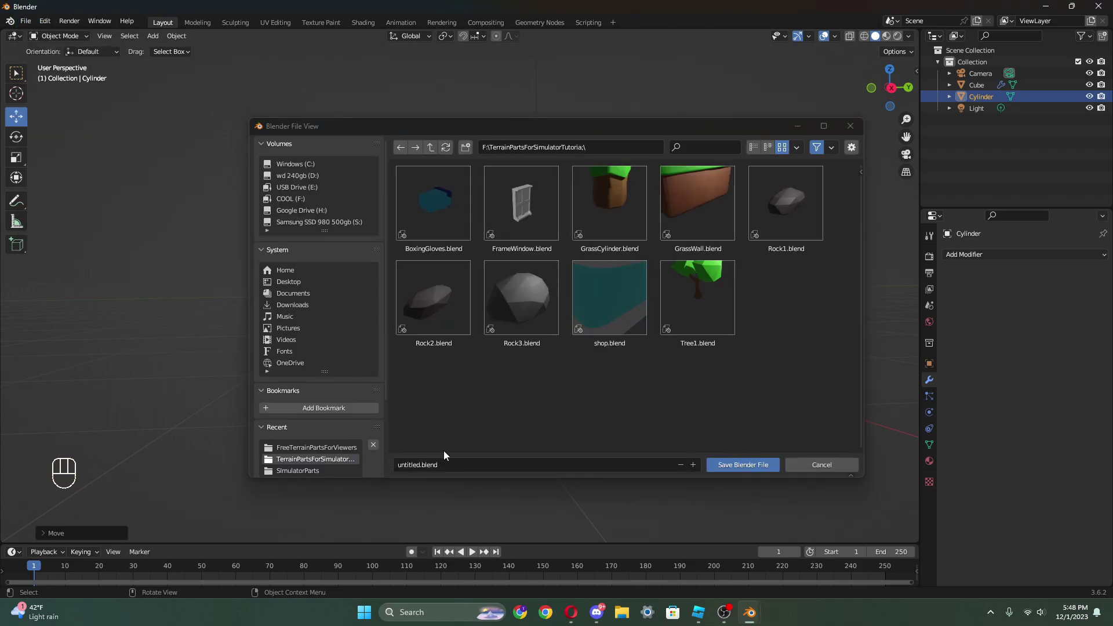
click(424, 462)
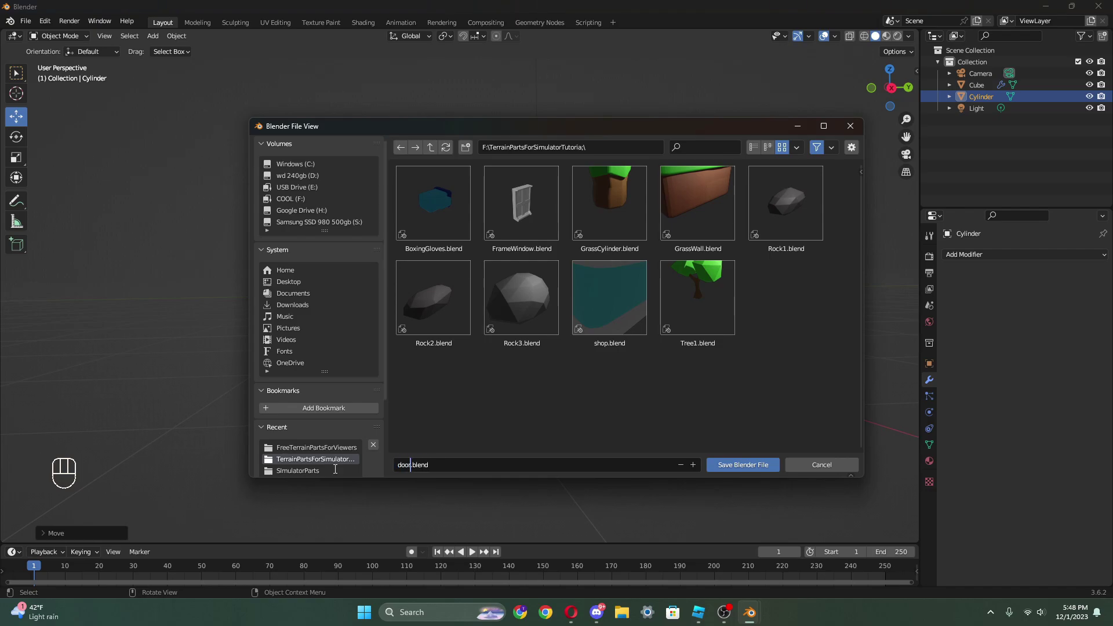
key(Return)
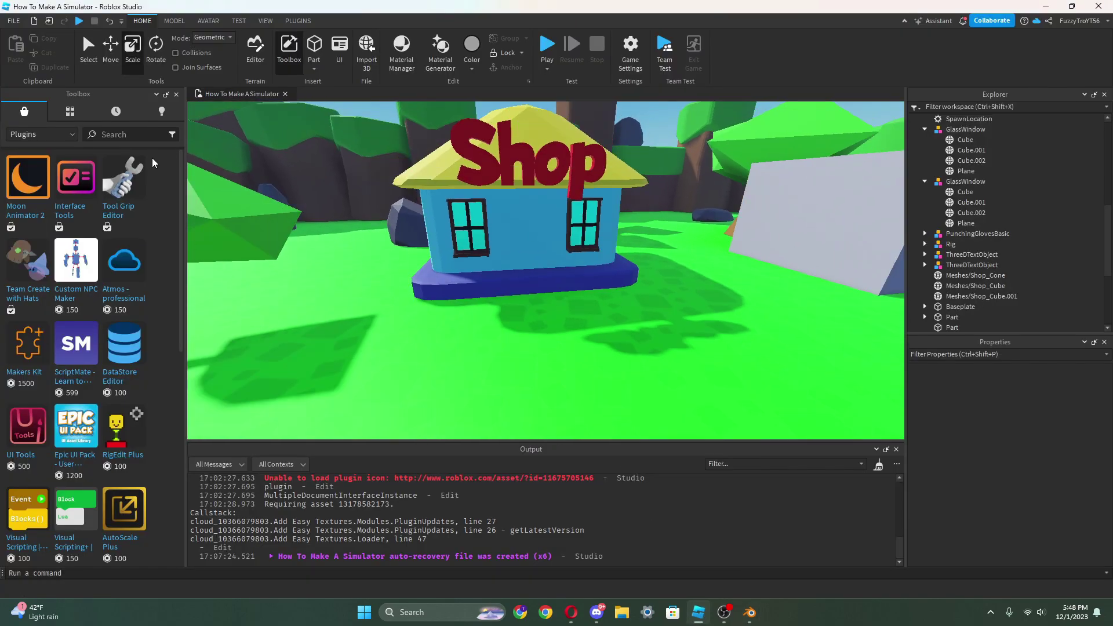
- In Roblox Studio, show the Asset Manager and start a bulk import, looking for the door file in SImulatorParts
click(264, 21)
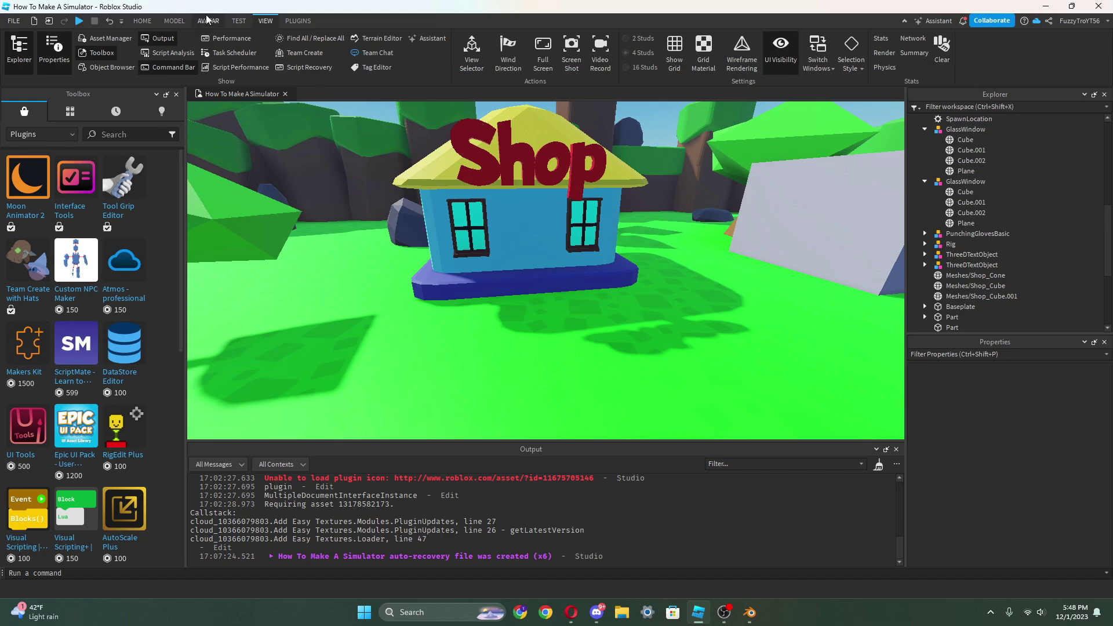
click(105, 38)
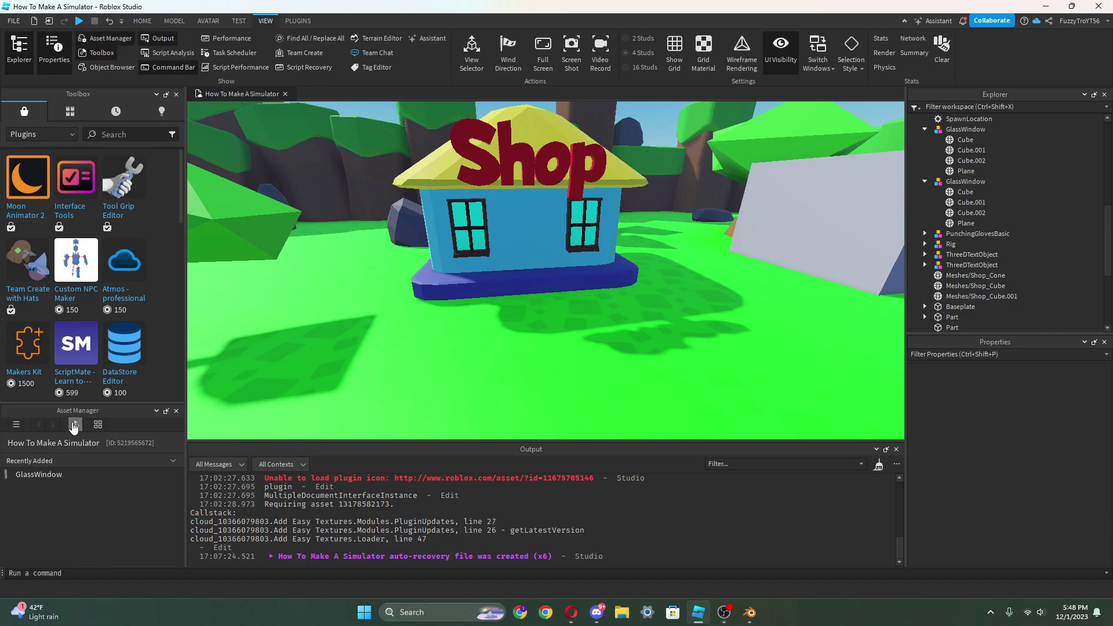
click(73, 425)
click(155, 214)
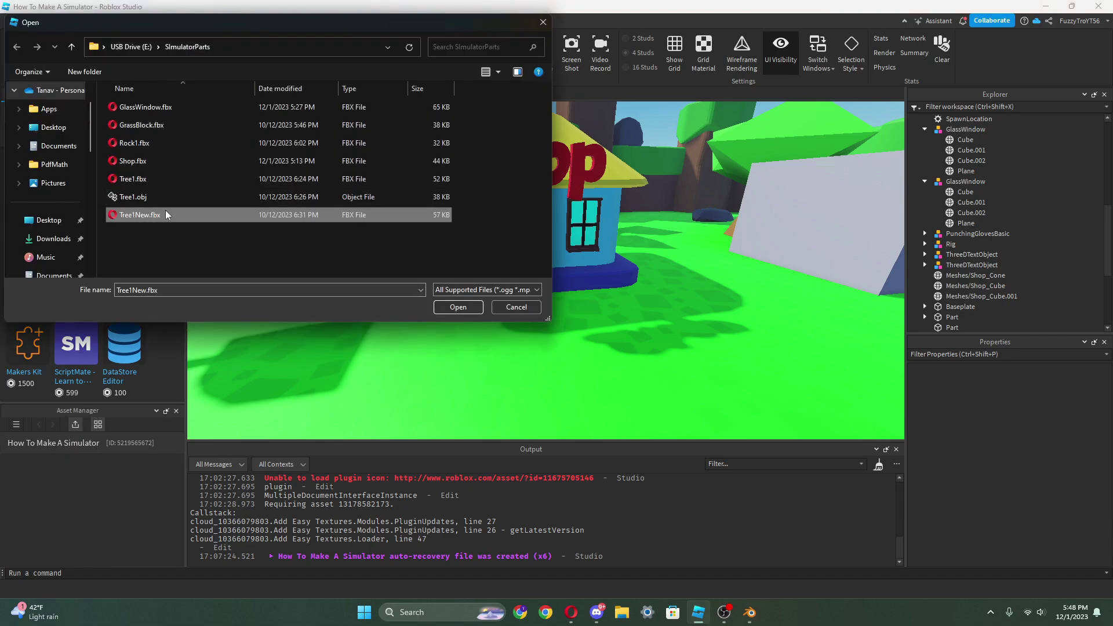
click(156, 108)
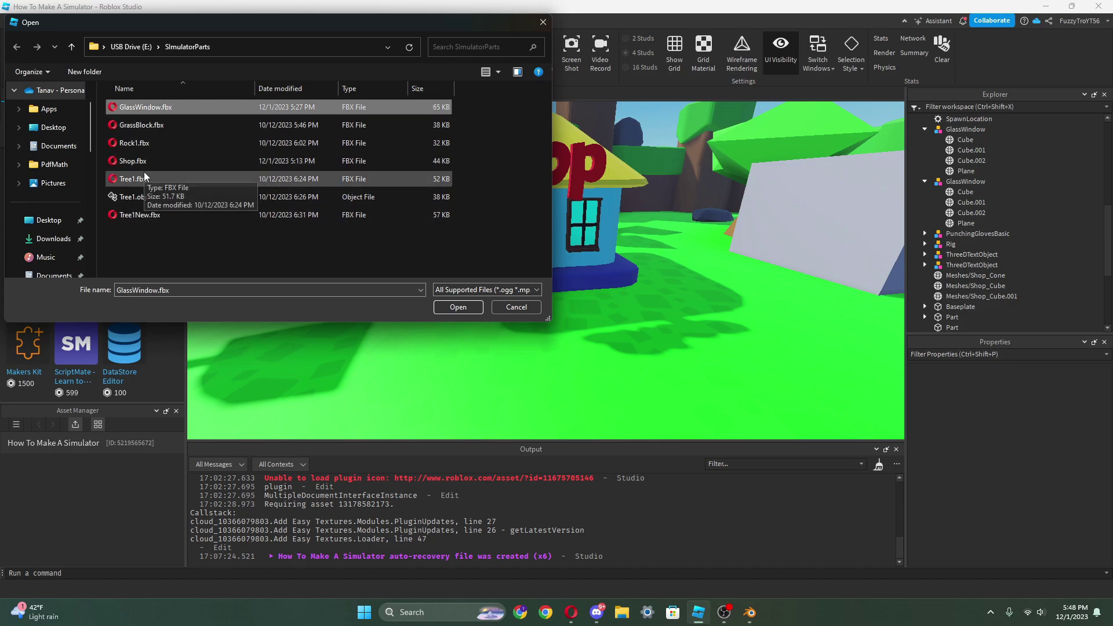
scroll(85, 174, down, 5)
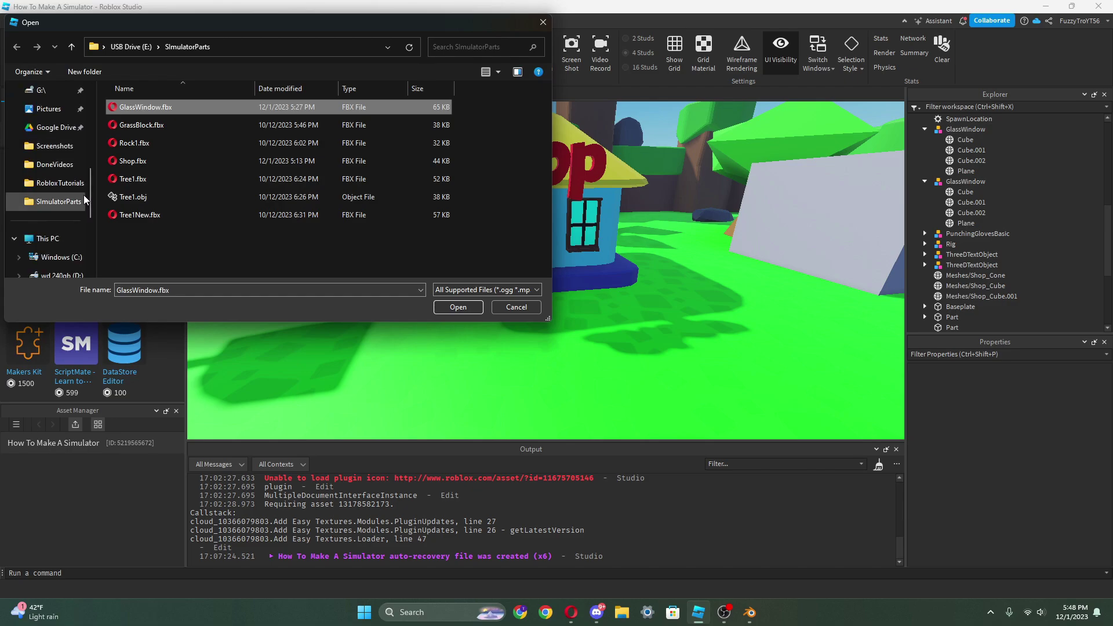
click(67, 95)
- Switch back to Blender and export the scene as door.fbx to the SImulatorParts folder on drive E
click(729, 610)
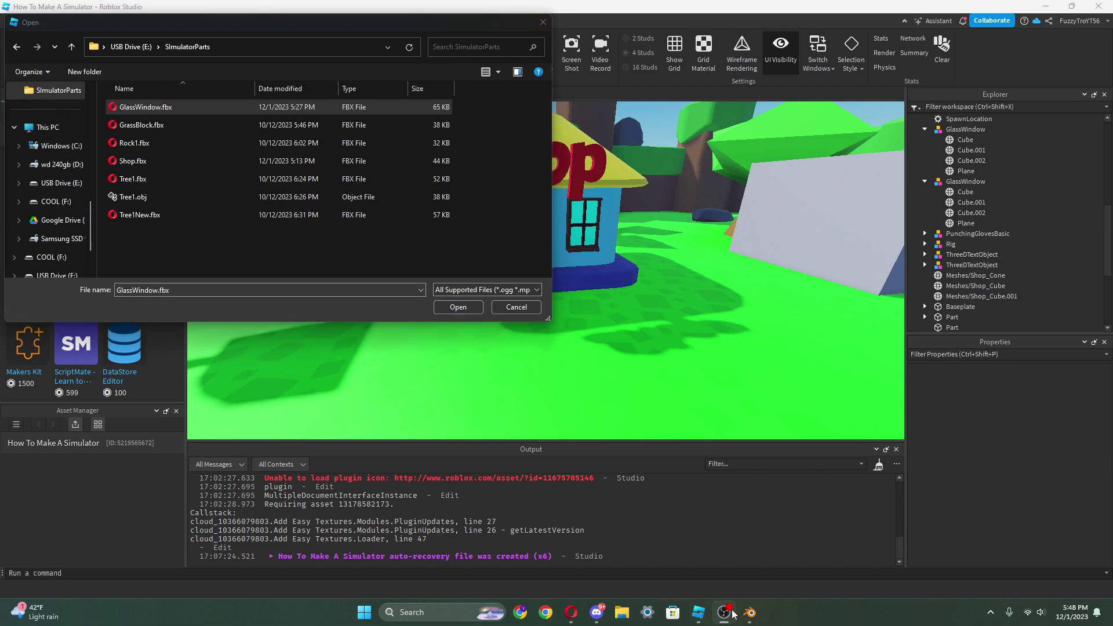
click(750, 612)
click(26, 20)
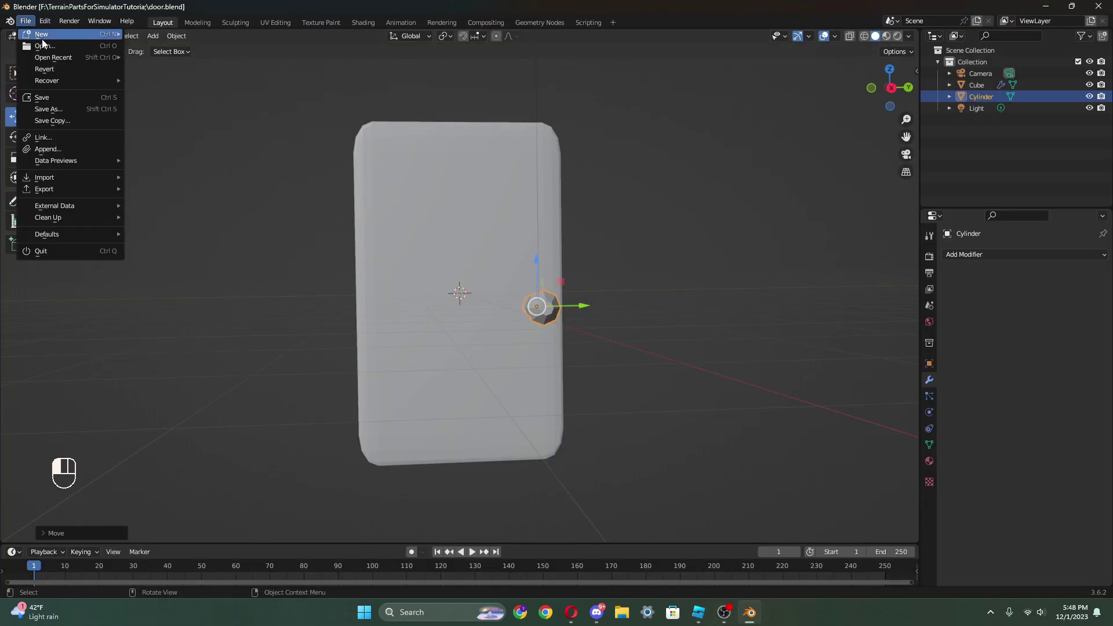
mouse_move(75, 193)
click(190, 303)
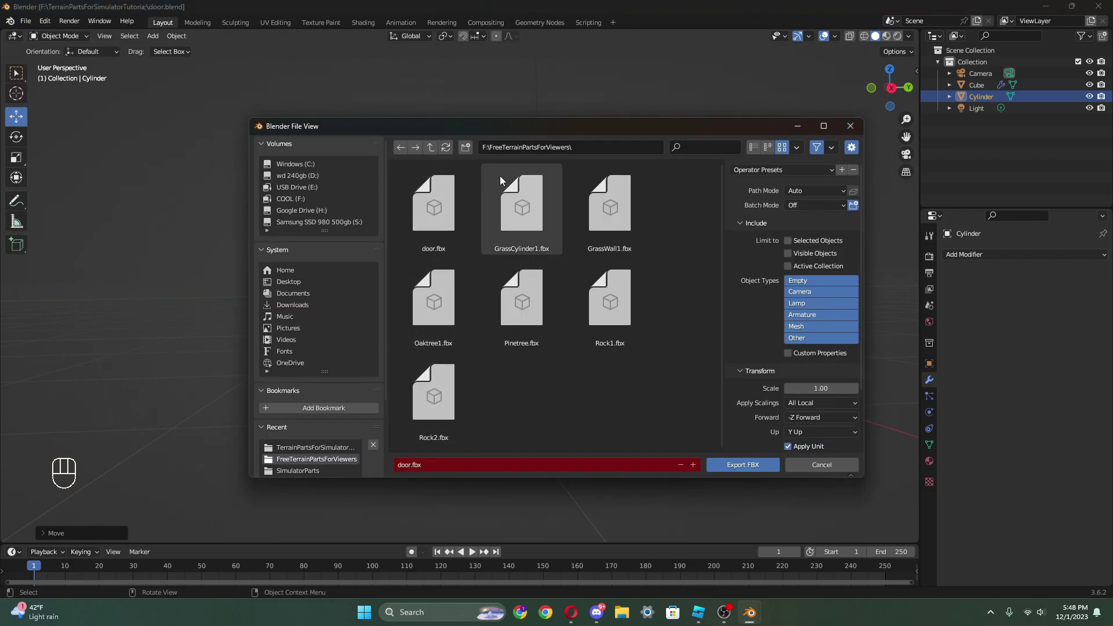
scroll(308, 402, down, 2)
click(301, 424)
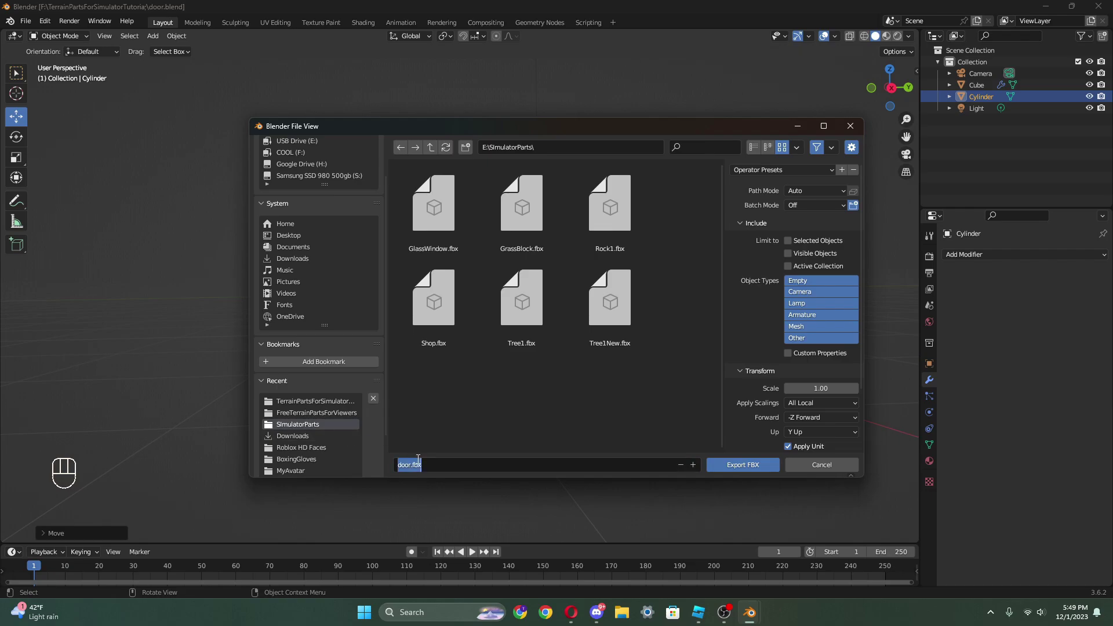
click(731, 468)
- Switch to Roblox Studio and bulk-import door.fbx, rescaling if too large and reversing inward-pointing mesh normals
click(697, 612)
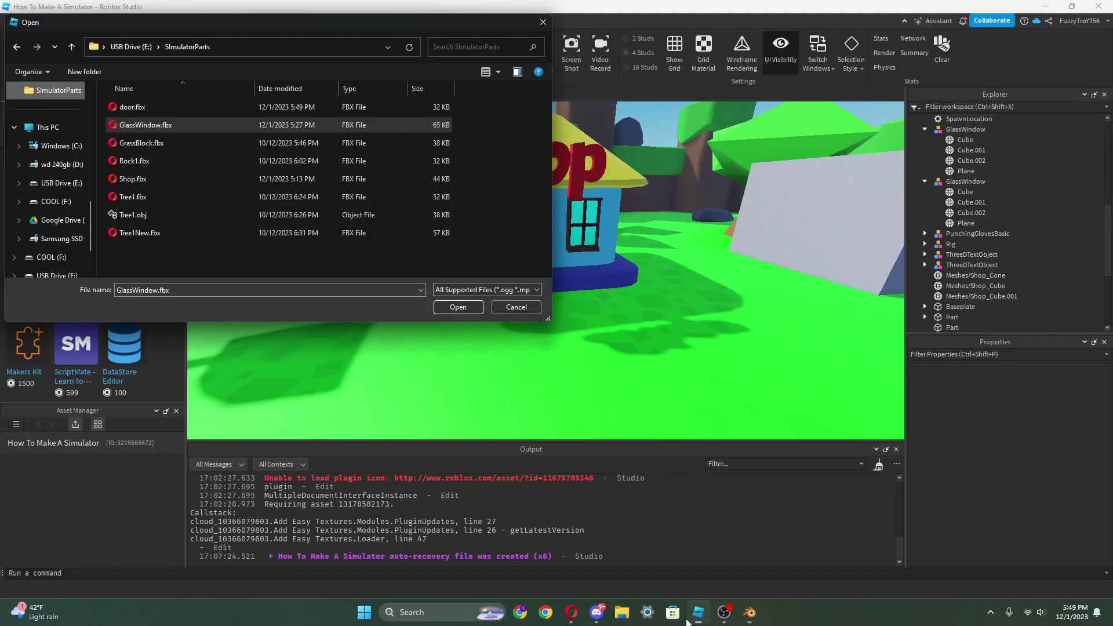
click(267, 107)
click(458, 308)
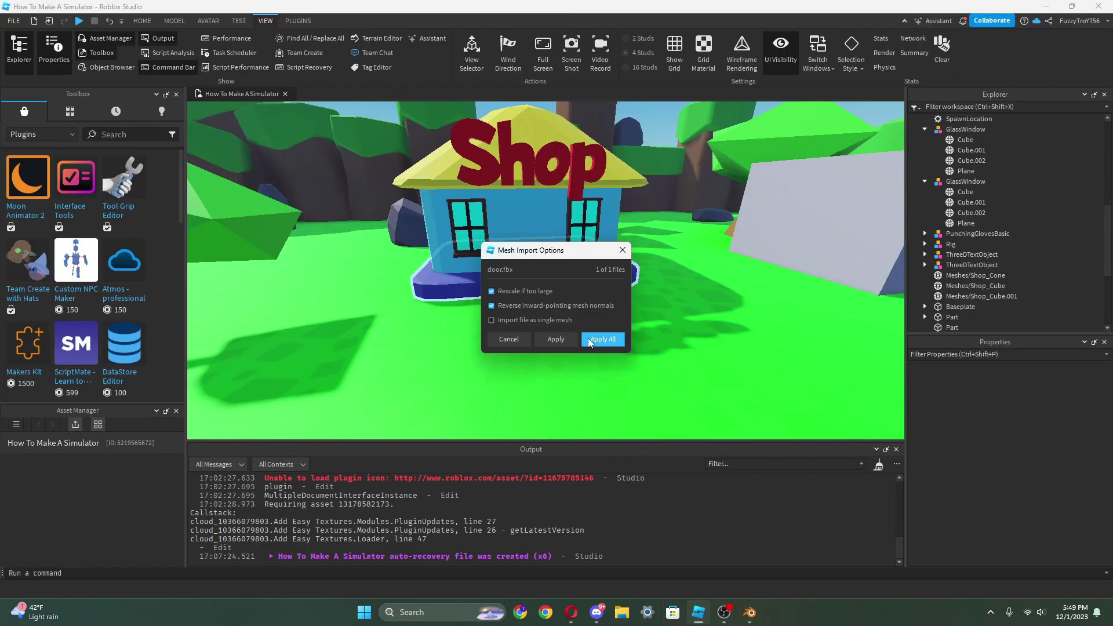
click(589, 340)
click(620, 204)
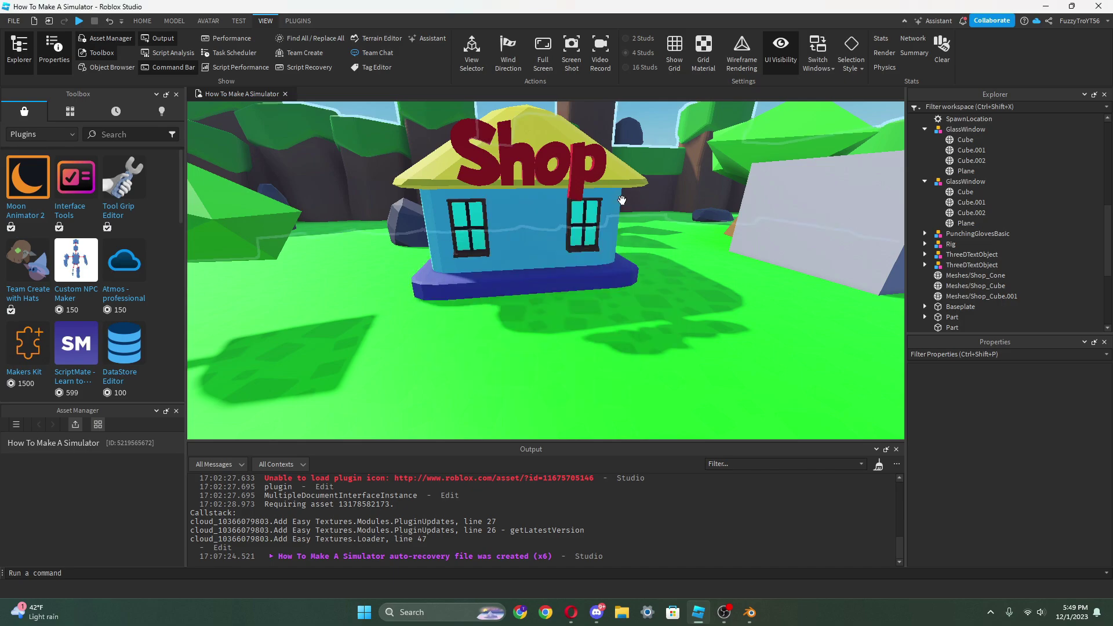
- Import door.fbx from SImulatorParts into the workspace with the 3D importer
click(174, 21)
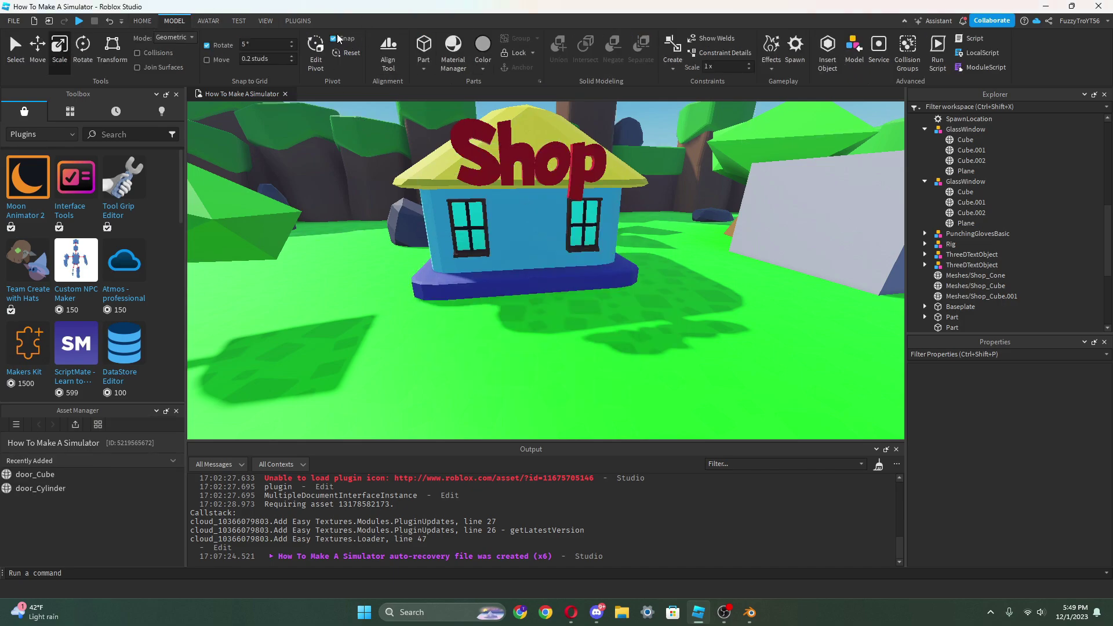
click(152, 20)
click(367, 63)
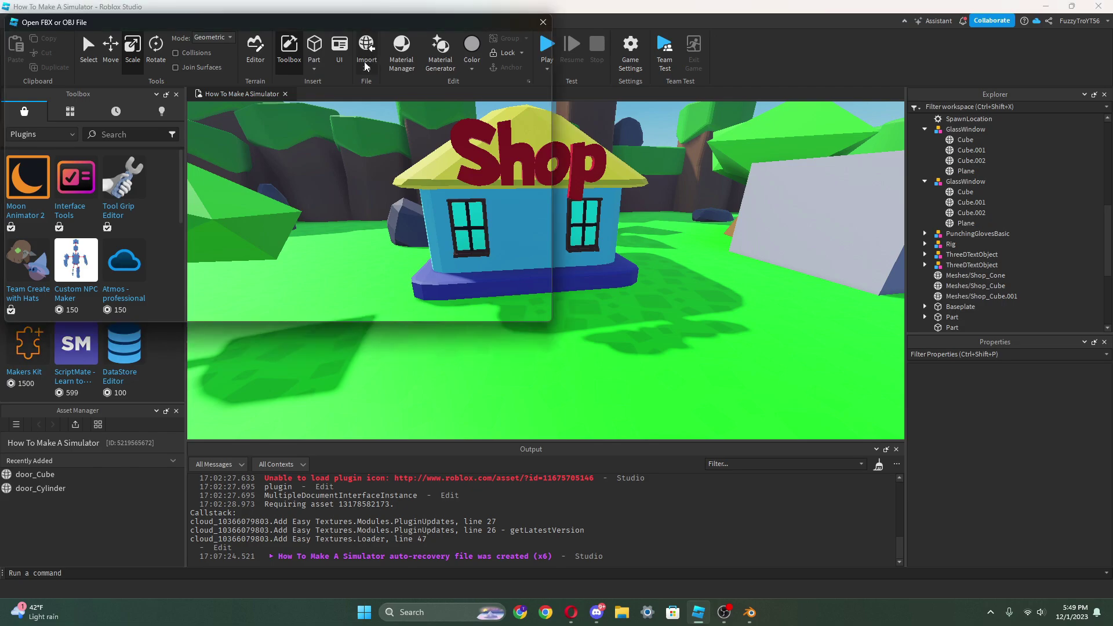
click(133, 107)
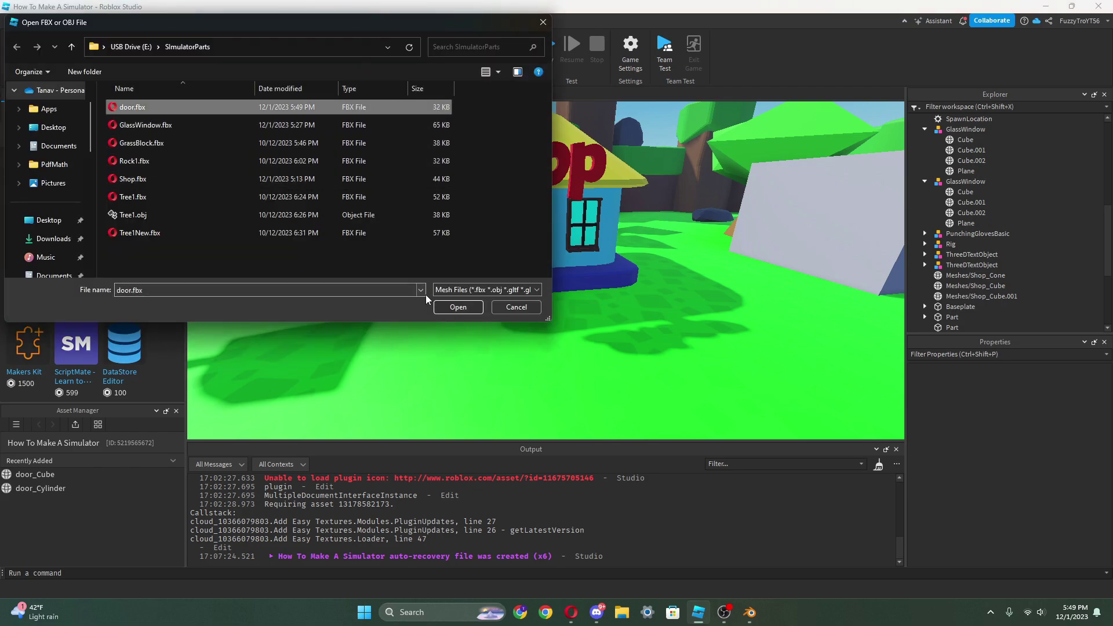
click(458, 308)
click(720, 502)
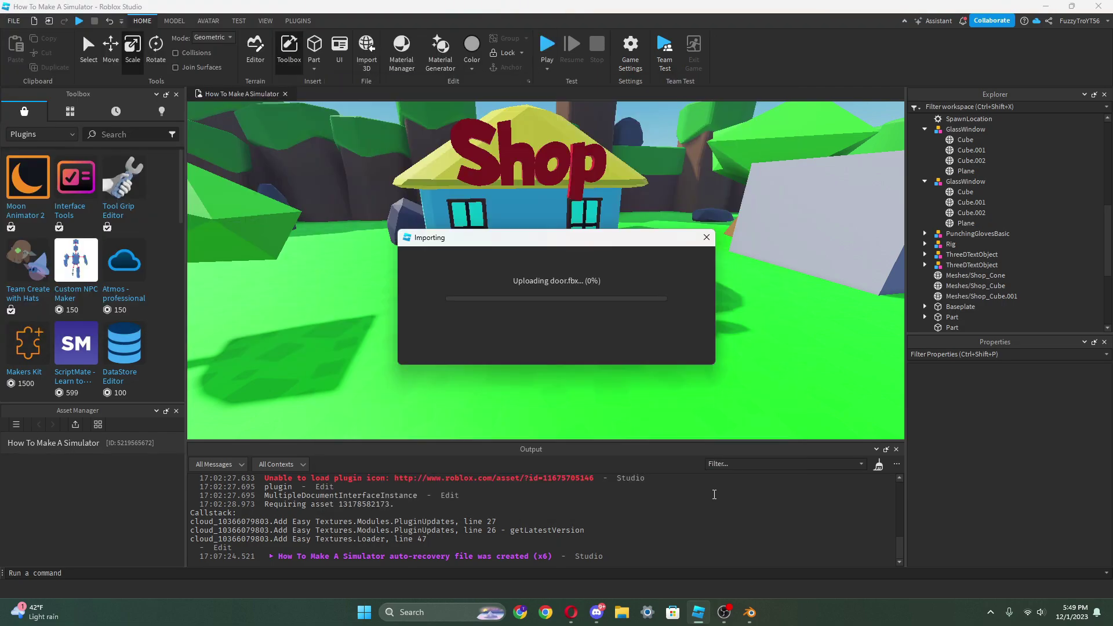
click(557, 340)
- Scale the door model to 0.11, turn it 90 degrees about Y and place it on the green terrain
scroll(570, 244, down, 1)
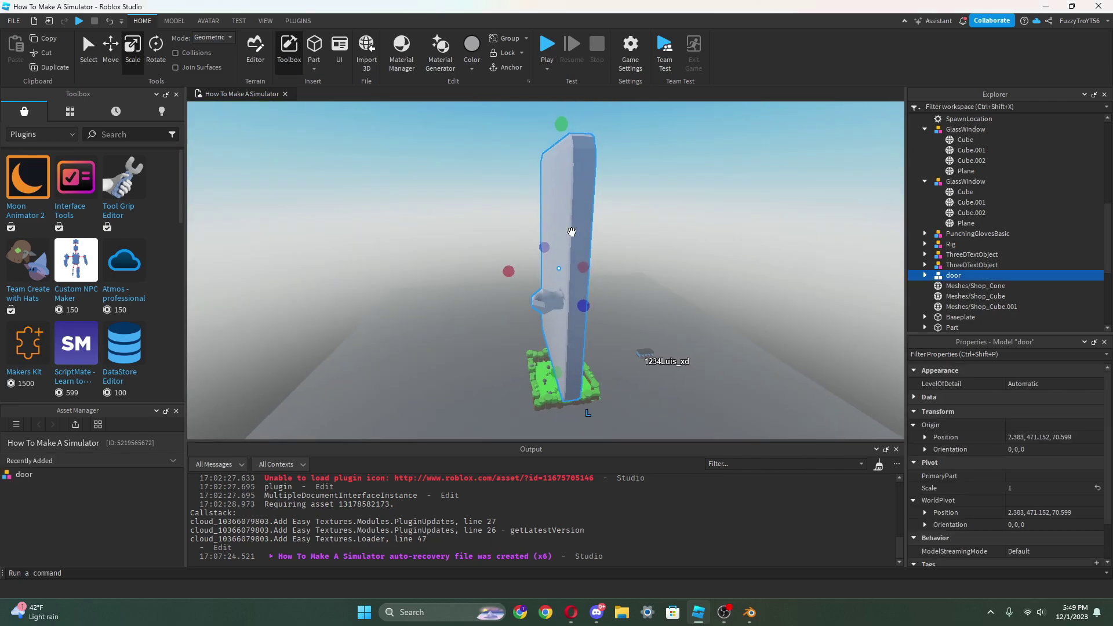
scroll(572, 231, up, 3)
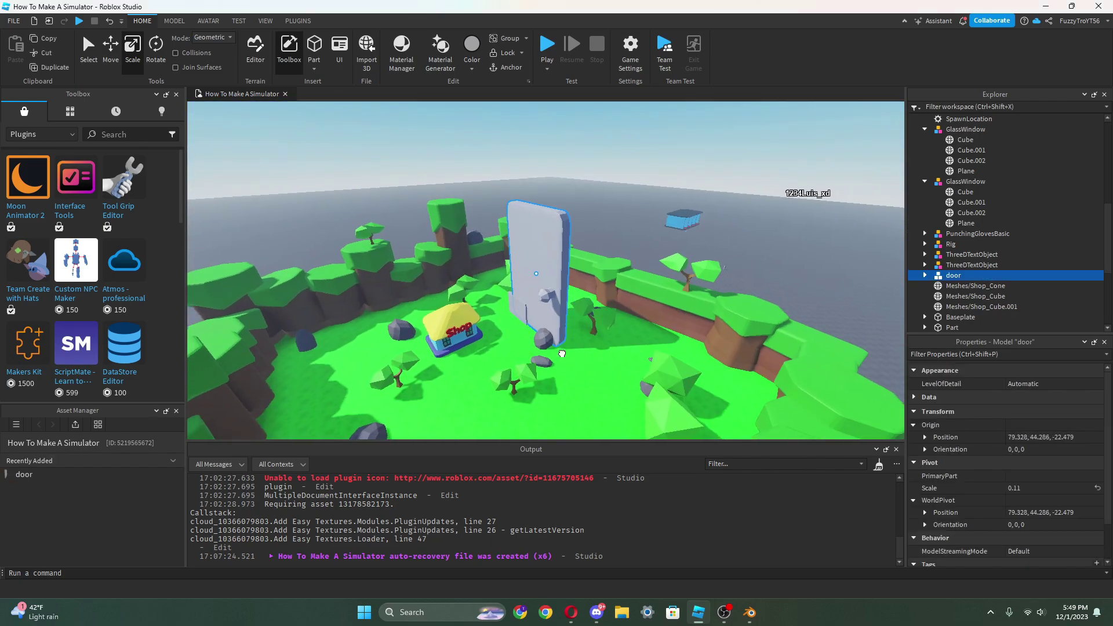
drag(561, 352, 534, 323)
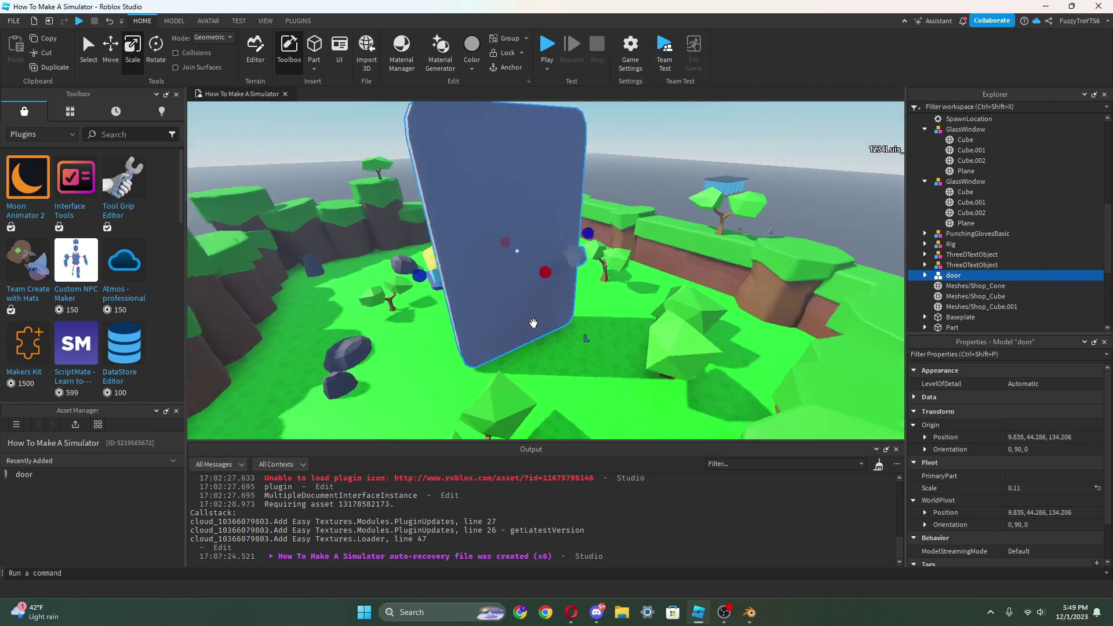
scroll(534, 324, up, 2)
- Color the door model's Cylinder knob New Yeller
click(925, 276)
scroll(930, 274, down, 1)
click(950, 266)
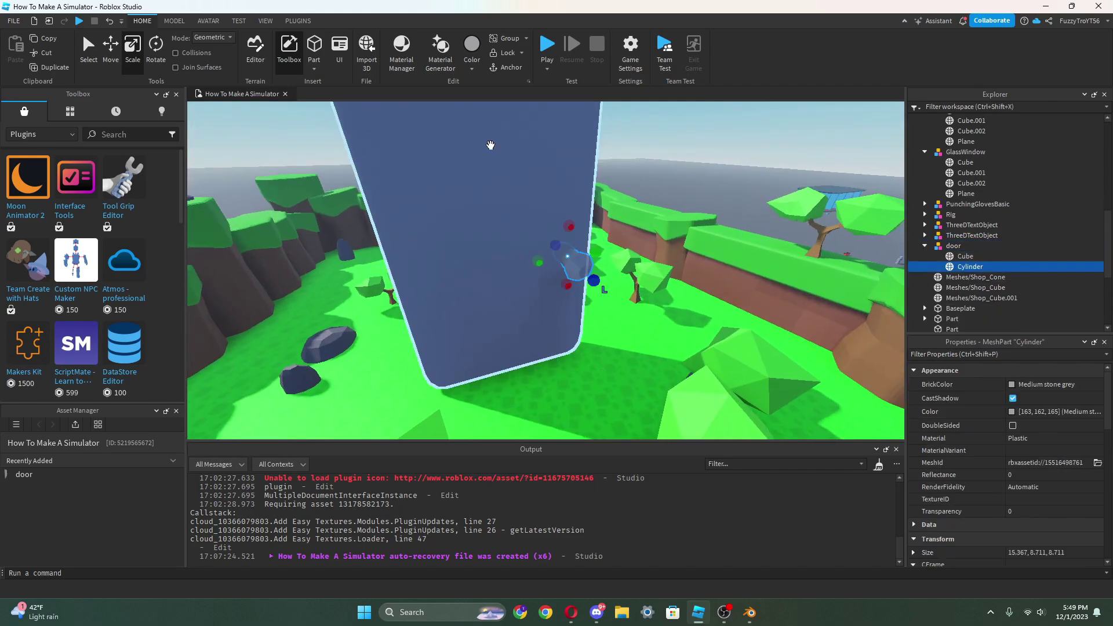
click(472, 67)
click(492, 173)
right_drag(493, 176, 544, 212)
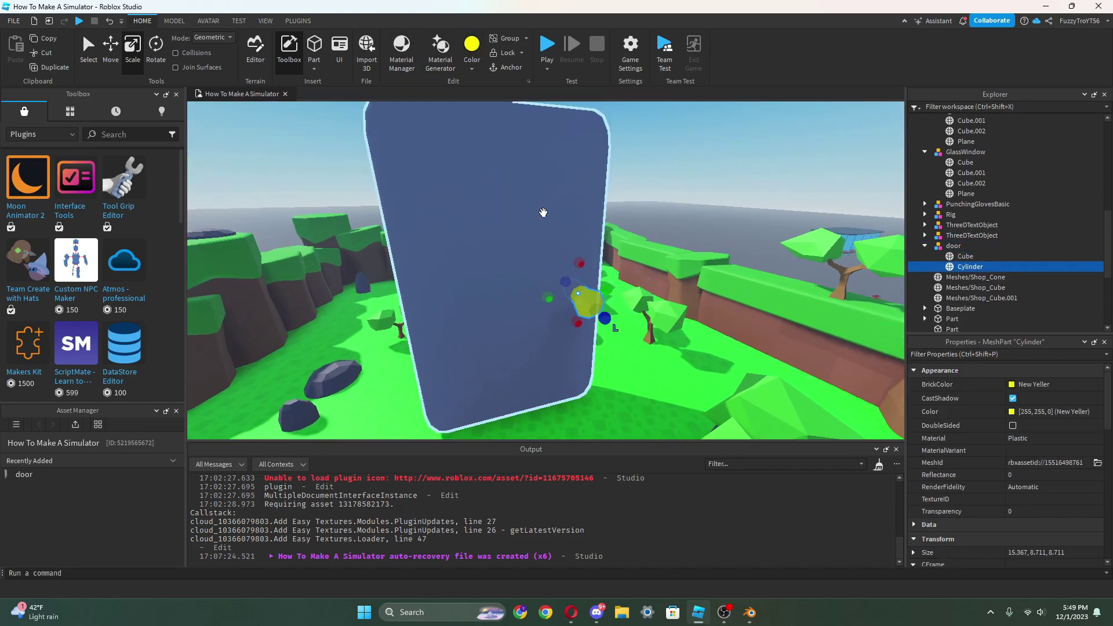
- Color the door model's Cube slab Reddish brown
click(965, 256)
click(472, 67)
click(555, 255)
right_drag(551, 276, 542, 250)
scroll(551, 276, down, 2)
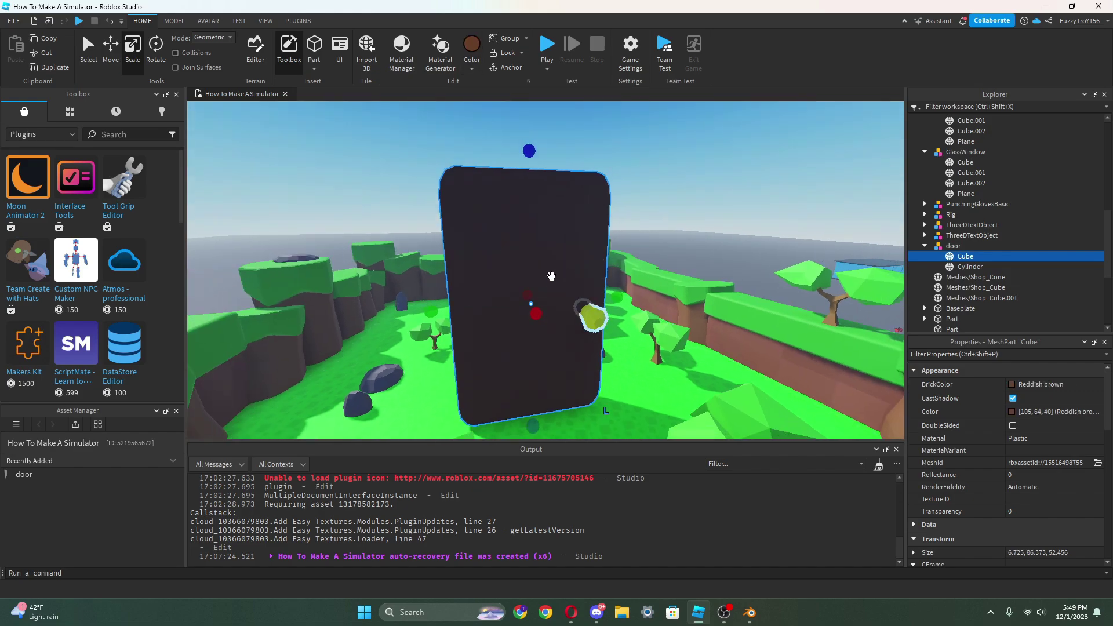
- Change the door's Cube slab color to RGB 161, 98, 61
click(1018, 384)
click(1008, 369)
click(1012, 411)
click(691, 245)
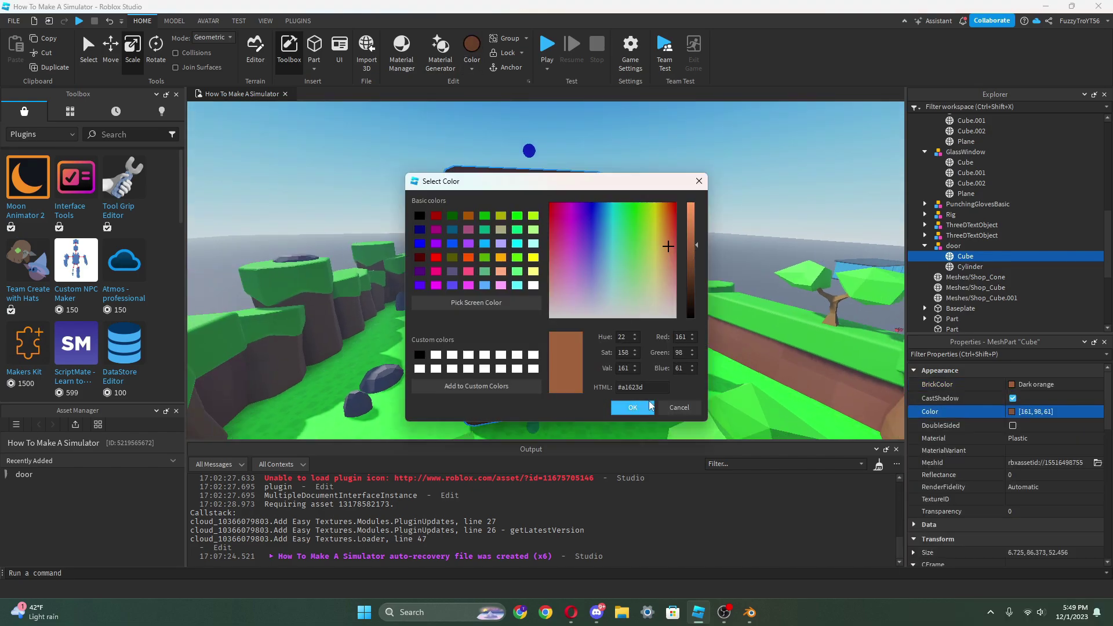
click(649, 407)
- Move the door model onto the shop's front wall, between the two windows below the Shop sign
scroll(580, 325, down, 10)
click(573, 339)
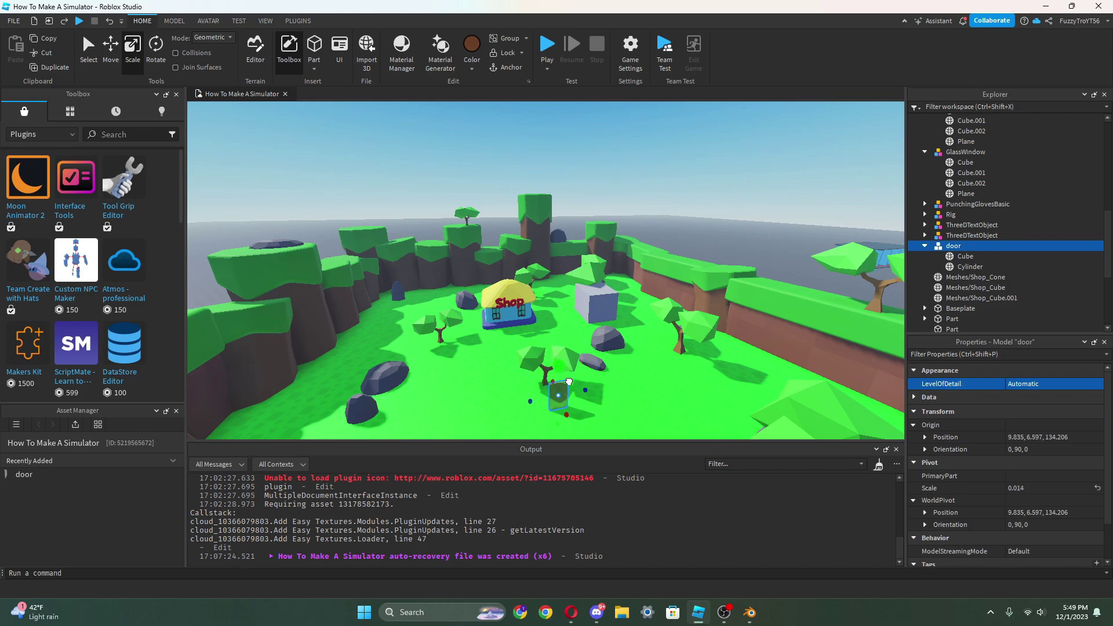
drag(569, 381, 545, 351)
scroll(545, 351, up, 3)
right_drag(545, 351, 545, 324)
scroll(559, 365, up, 3)
mouse_move(534, 301)
mouse_down()
mouse_move(559, 365)
mouse_move(537, 293)
mouse_up()
scroll(559, 363, down, 4)
scroll(551, 330, up, 1)
scroll(537, 278, down, 5)
- Shift the GlassWindow models along the shop's front wall to even their spacing around the door, placing one at X -6.653
click(488, 248)
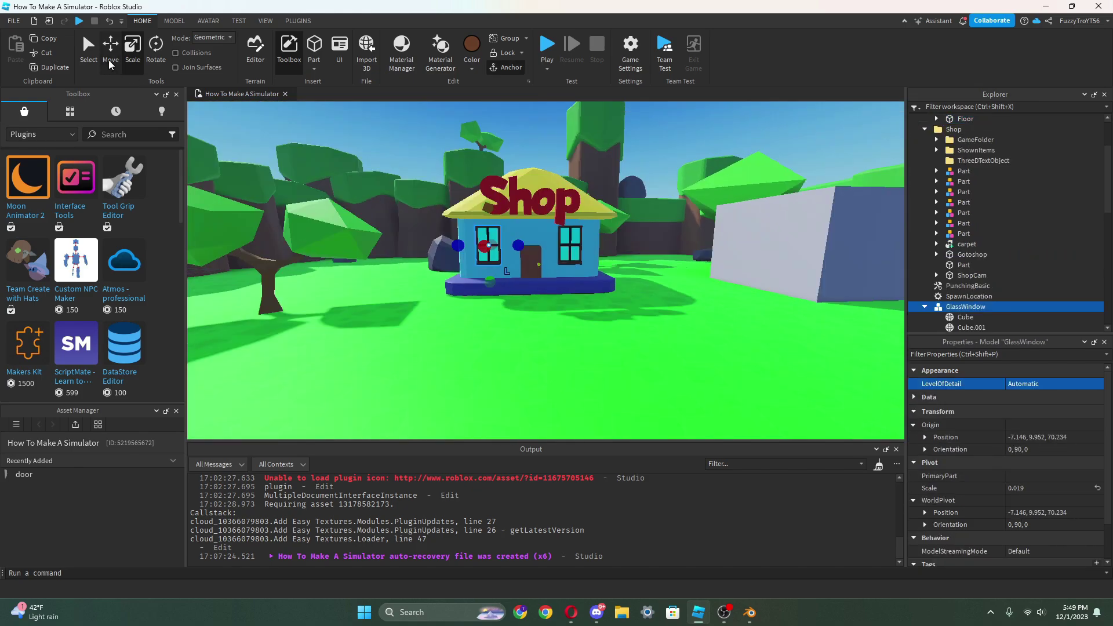
click(110, 63)
key(ctrl+d)
drag(539, 249, 528, 247)
scroll(528, 246, down, 4)
right_drag(566, 266, 595, 255)
scroll(594, 255, up, 4)
click(594, 255)
scroll(596, 254, up, 5)
scroll(596, 256, down, 6)
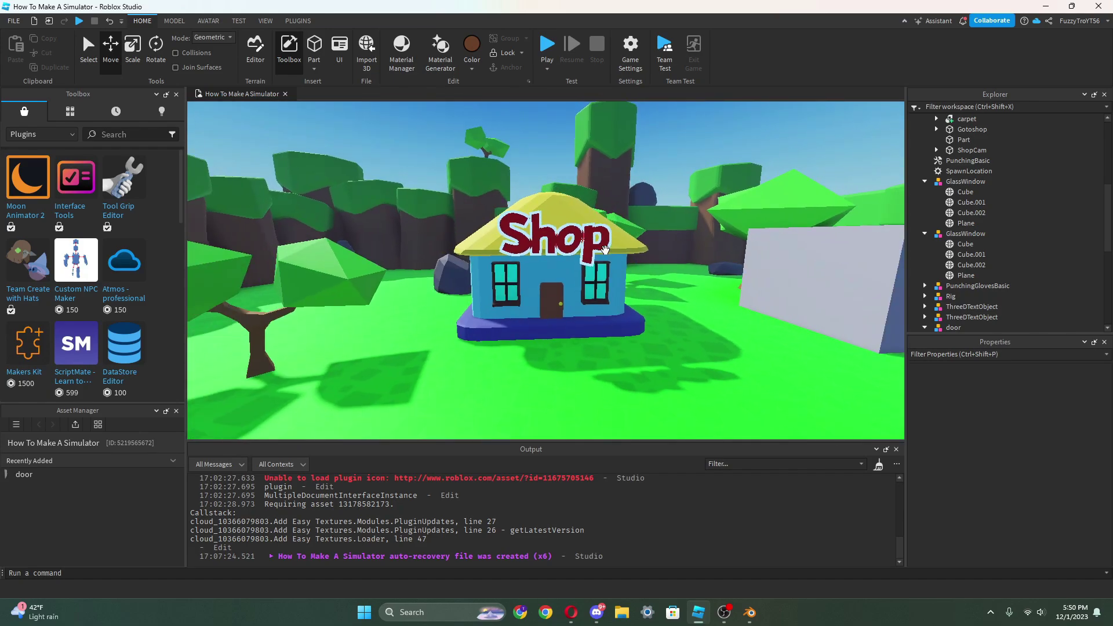
click(508, 270)
scroll(510, 270, up, 4)
scroll(551, 270, down, 5)
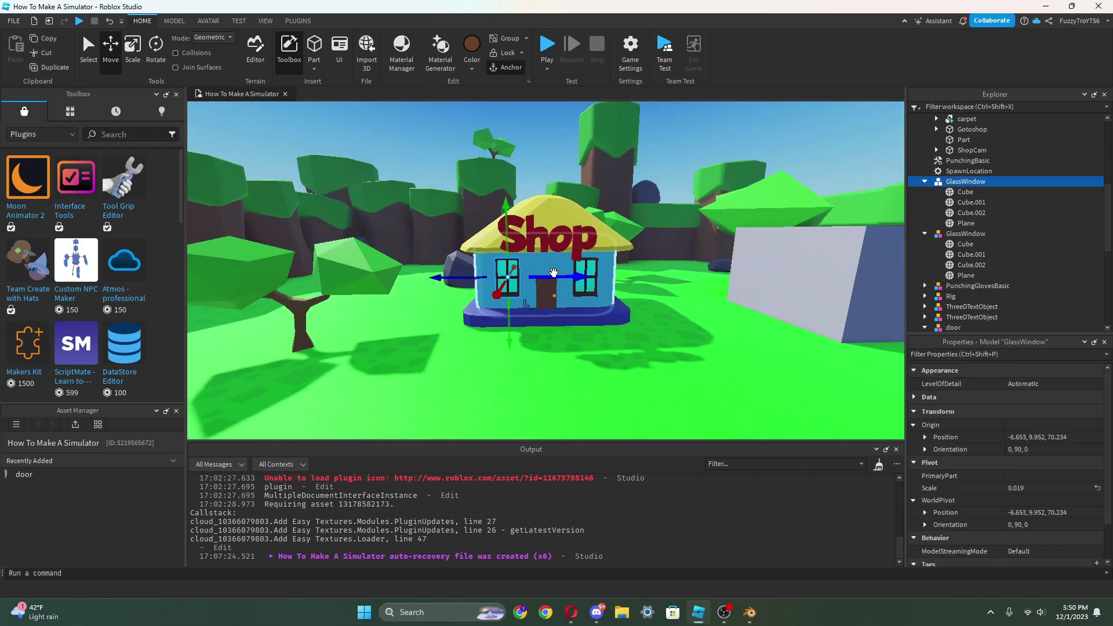
- Lock the green Floor part in Map1 so it cannot be selected in the viewport
scroll(551, 290, up, 1)
click(551, 293)
right_drag(551, 293, 566, 251)
click(598, 285)
scroll(641, 293, down, 3)
scroll(643, 296, up, 2)
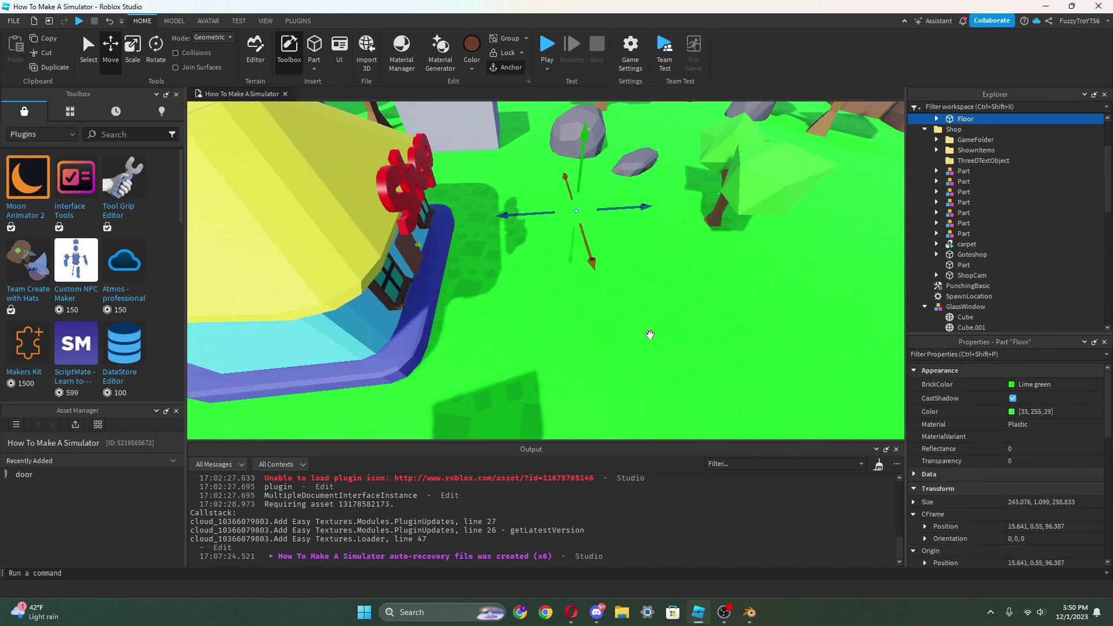
click(648, 335)
click(649, 334)
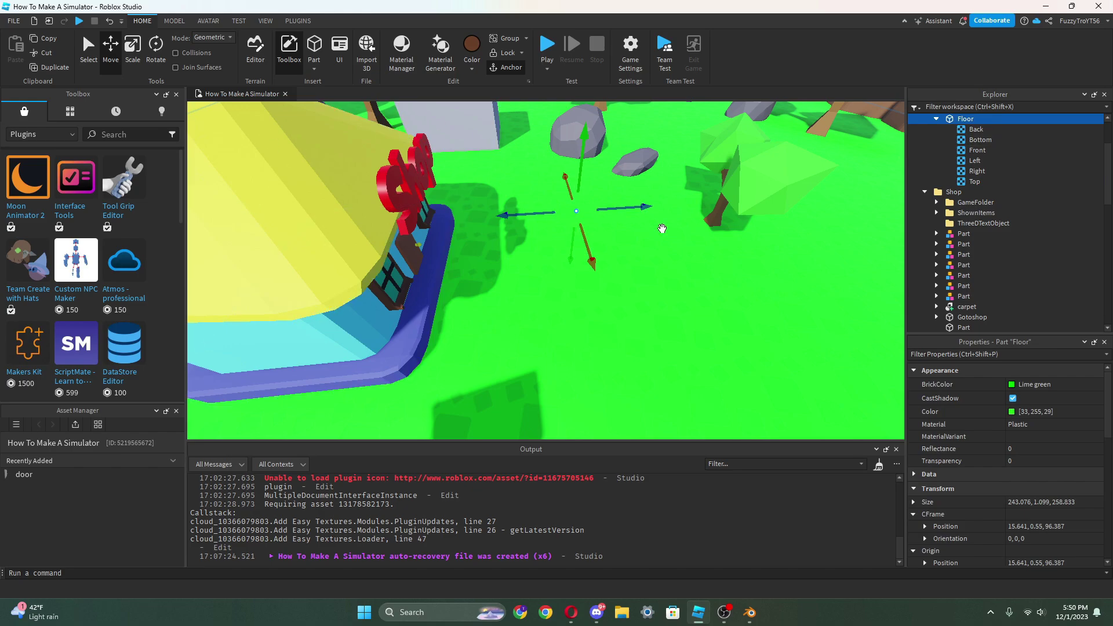
scroll(983, 417, down, 10)
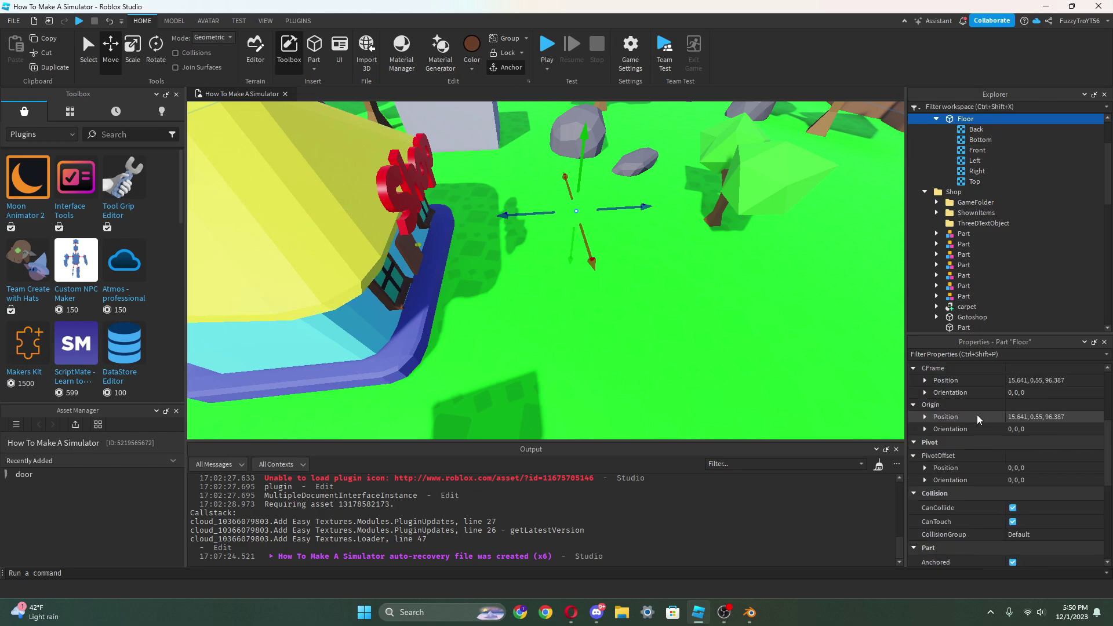
scroll(993, 462, up, 10)
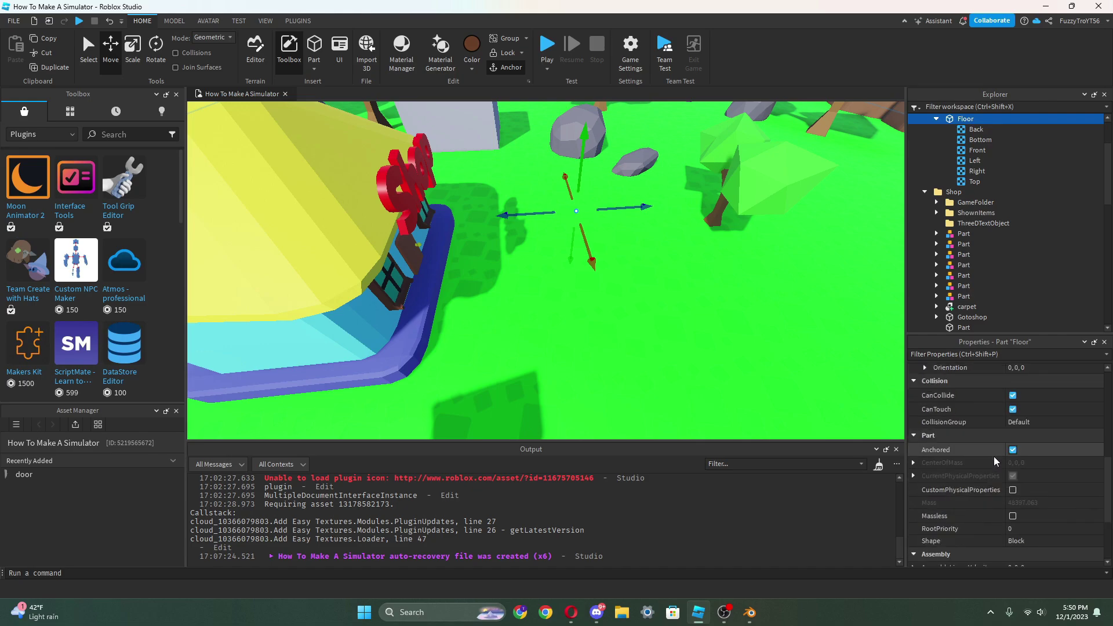
scroll(995, 460, down, 10)
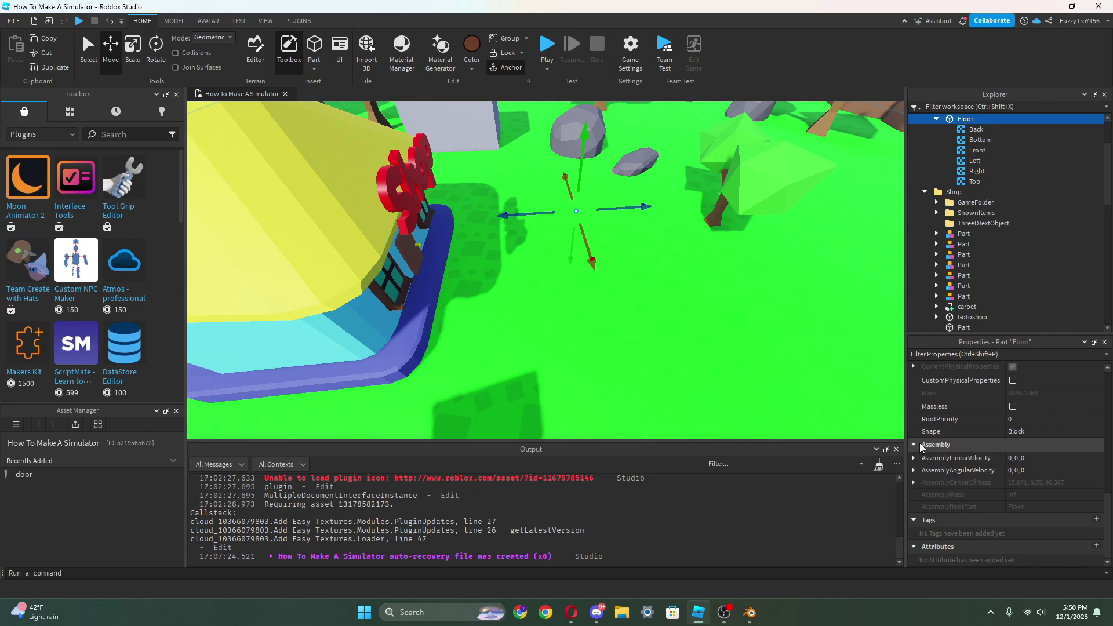
scroll(918, 450, up, 10)
click(929, 470)
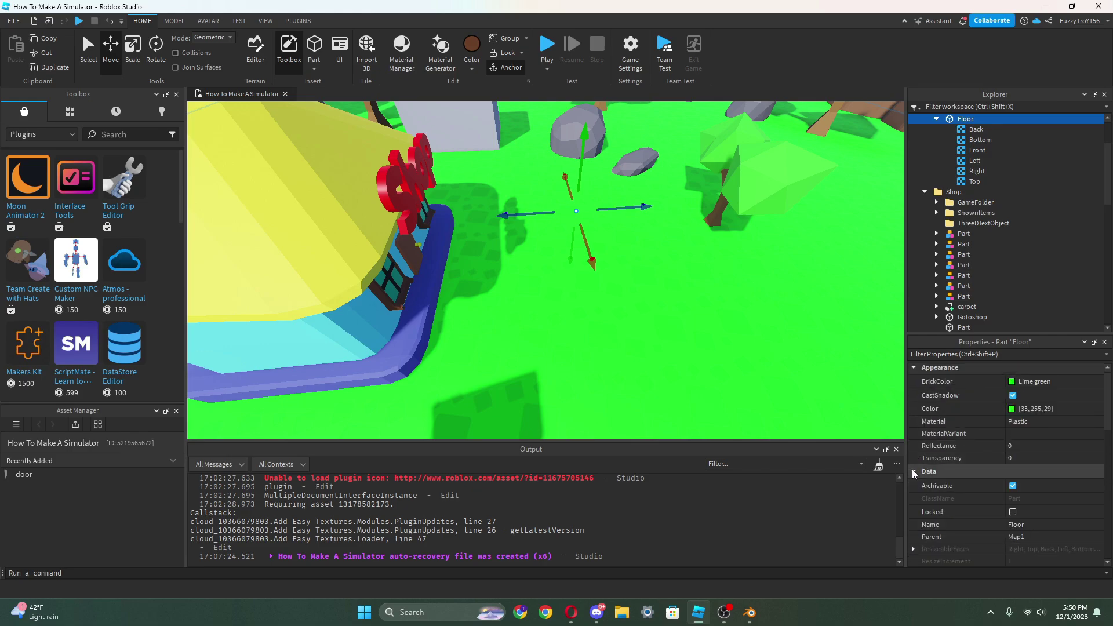
scroll(930, 440, down, 3)
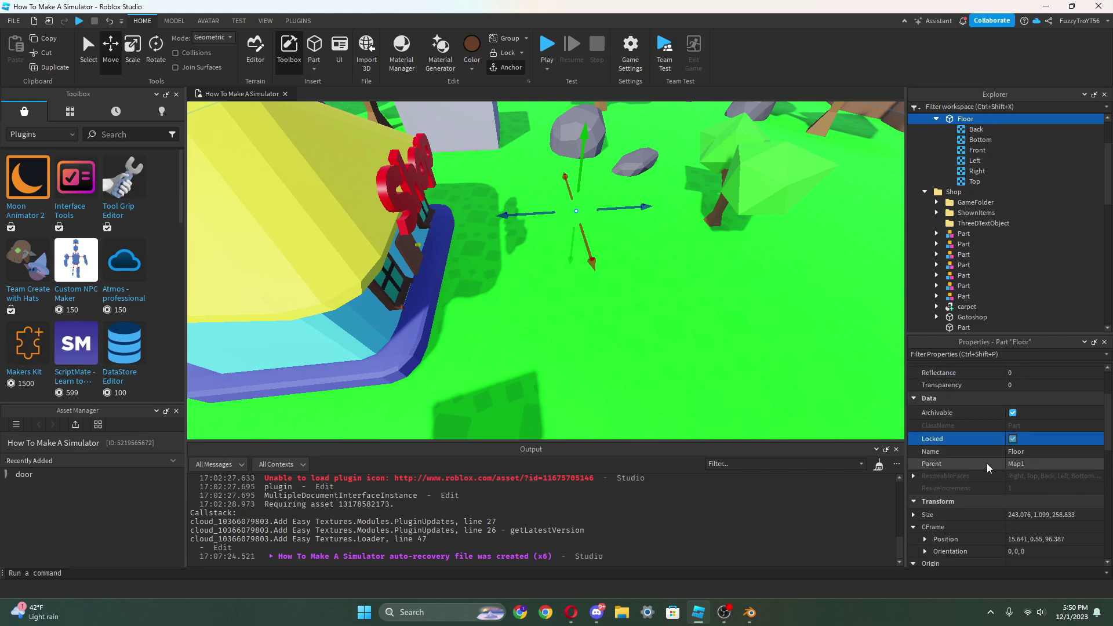
click(725, 297)
key(ctrl+z)
key(ctrl+z)
key(ctrl+z)
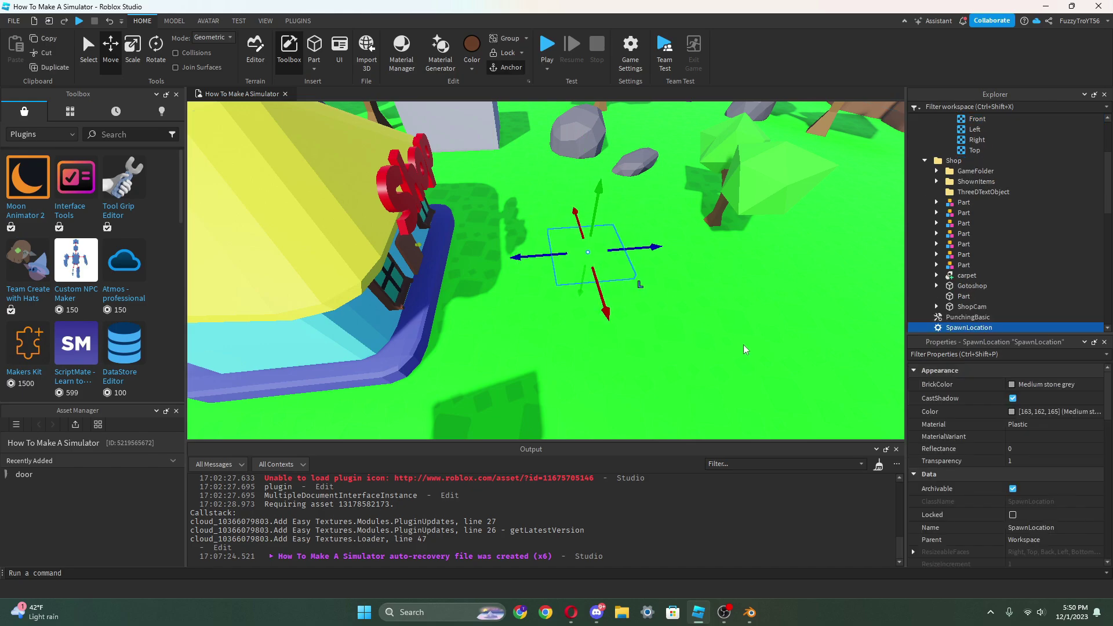
- Group the shop's two windows, sign, door and three Shop meshes into one model and rename it Shop
right_drag(726, 338, 494, 257)
scroll(574, 269, down, 10)
drag(511, 254, 583, 324)
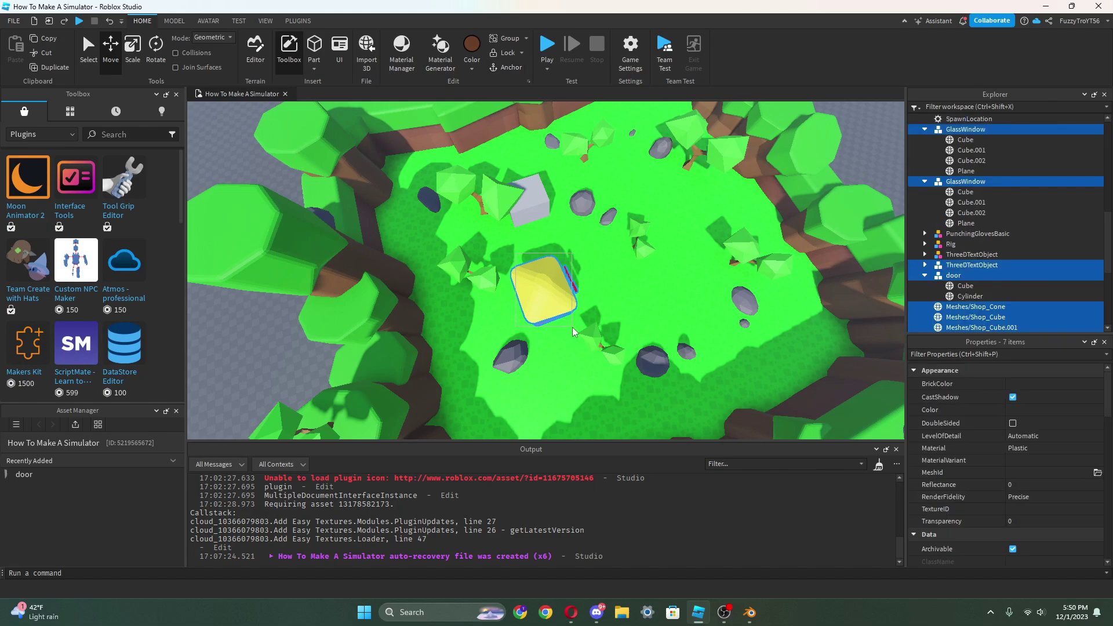
key(f)
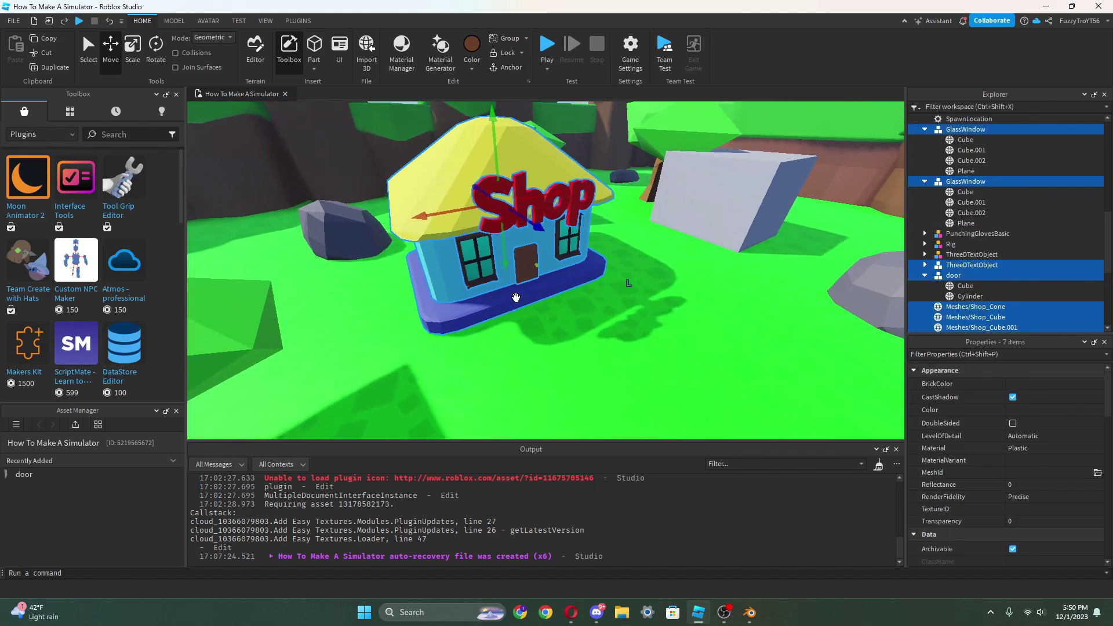
key(ctrl+g)
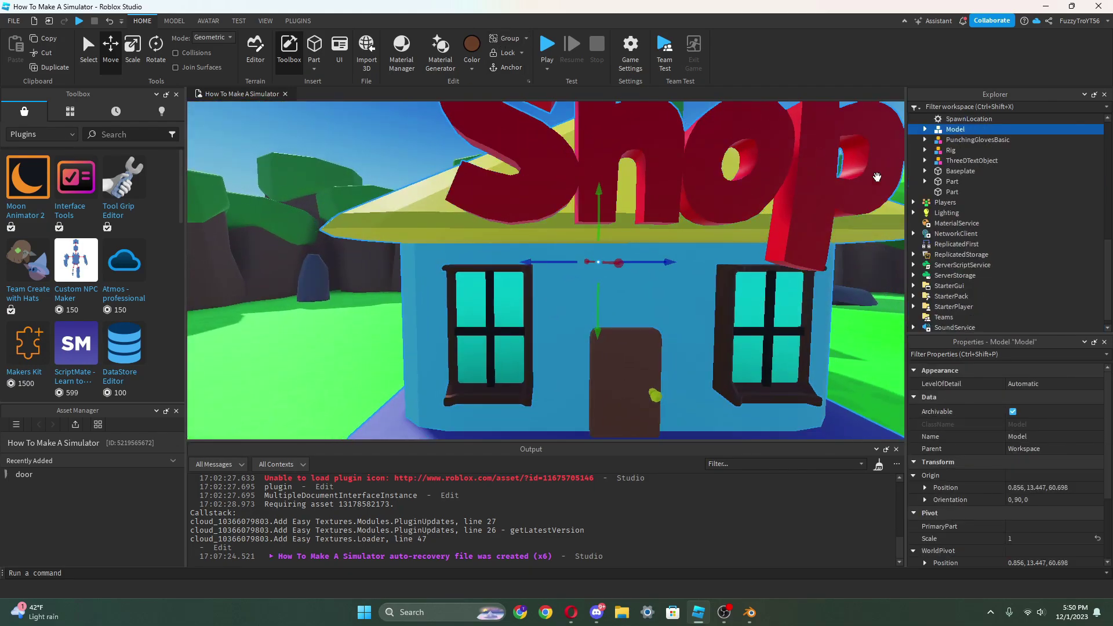
right_click(951, 132)
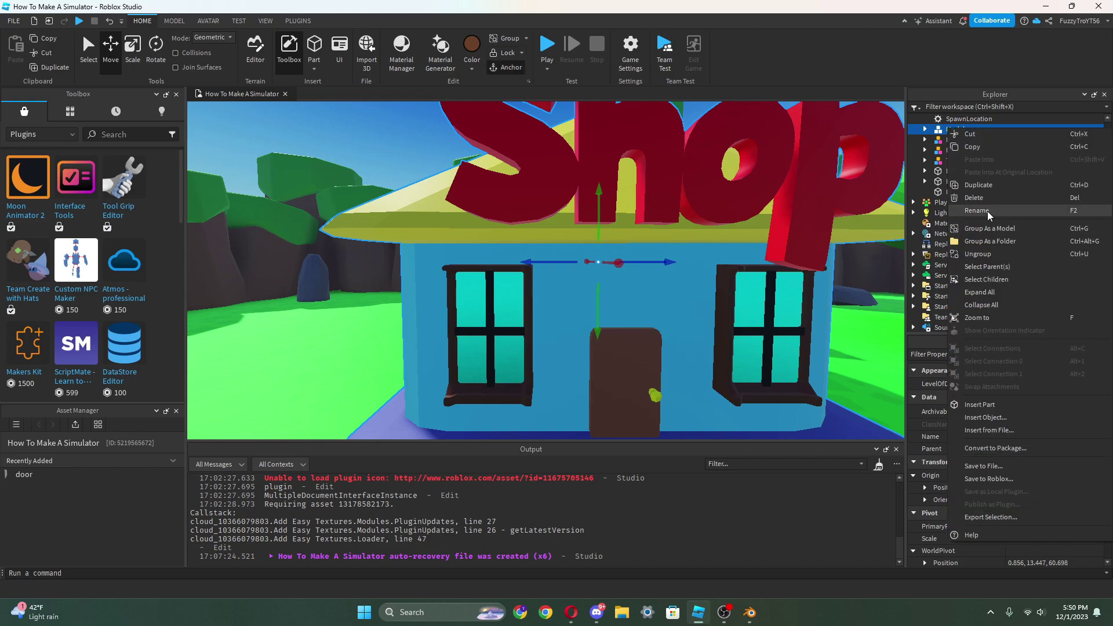
click(989, 214)
key(Return)
- Move the Shop model into the Map1 folder and collapse the Floor part's children
scroll(951, 271, up, 5)
drag(952, 279, 963, 152)
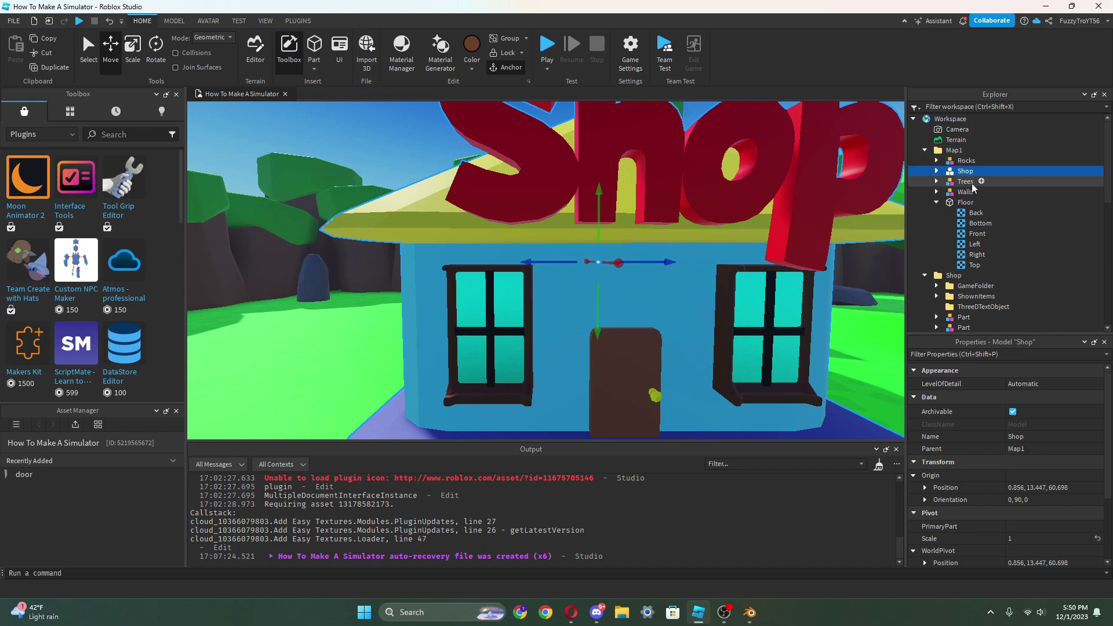
click(936, 202)
- Bring the blue Gotoshop part to the Shop model's doorstep, directly in front of the door
right_drag(629, 198, 666, 223)
scroll(666, 223, up, 5)
scroll(574, 246, down, 8)
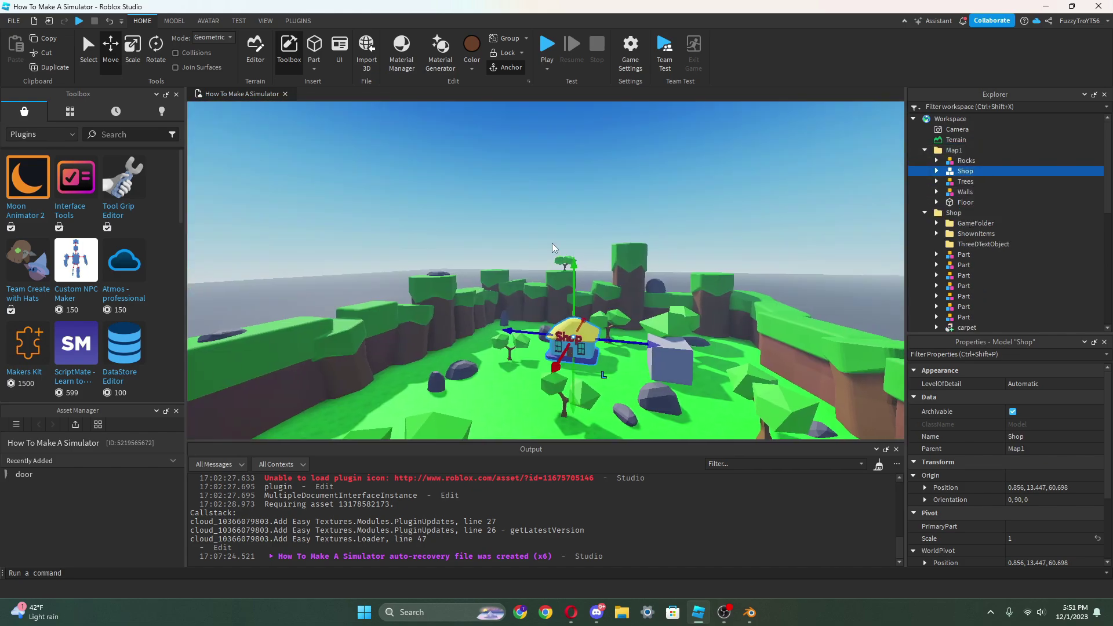
scroll(554, 256, up, 3)
right_drag(554, 255, 566, 251)
scroll(569, 261, up, 5)
scroll(574, 290, up, 5)
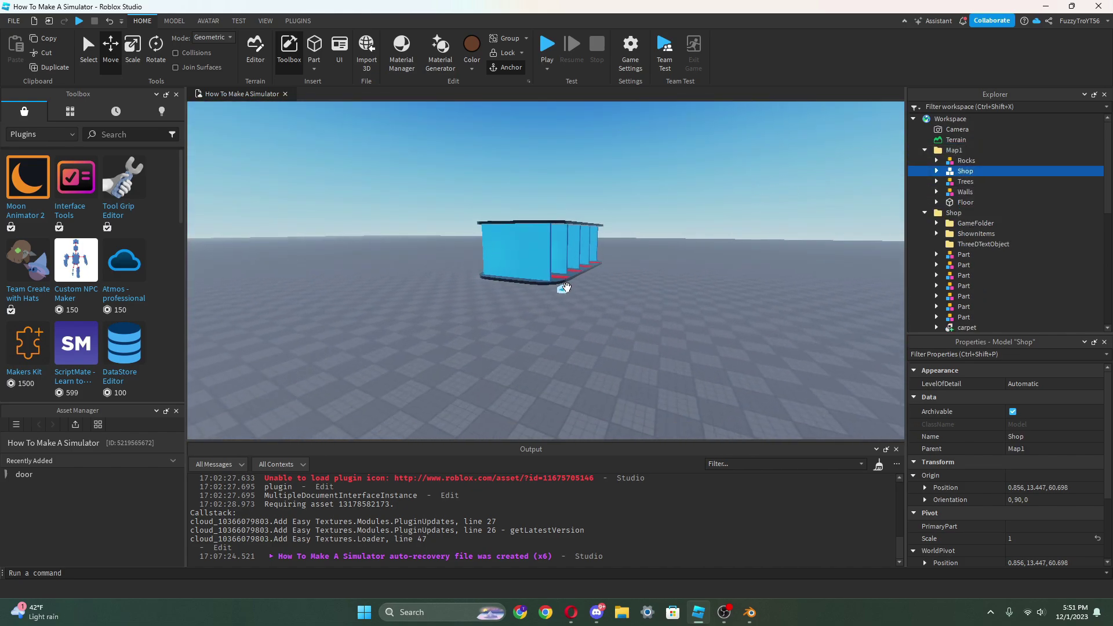
click(564, 290)
click(586, 290)
drag(586, 290, 634, 267)
right_drag(586, 289, 633, 268)
scroll(634, 267, up, 8)
drag(633, 267, 617, 407)
key(f)
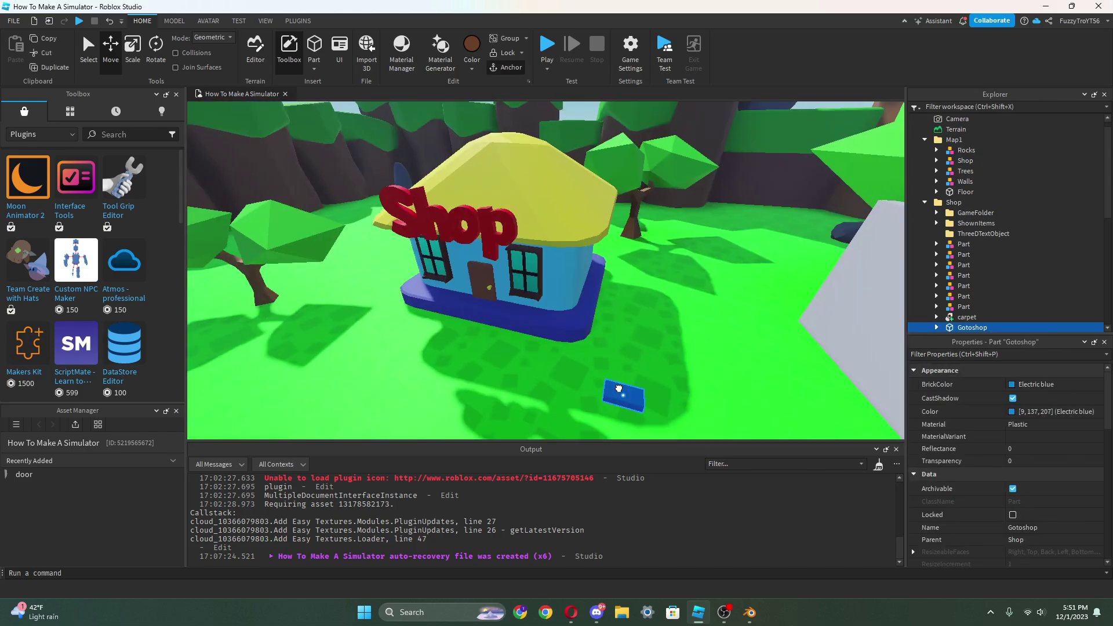
drag(529, 365, 555, 359)
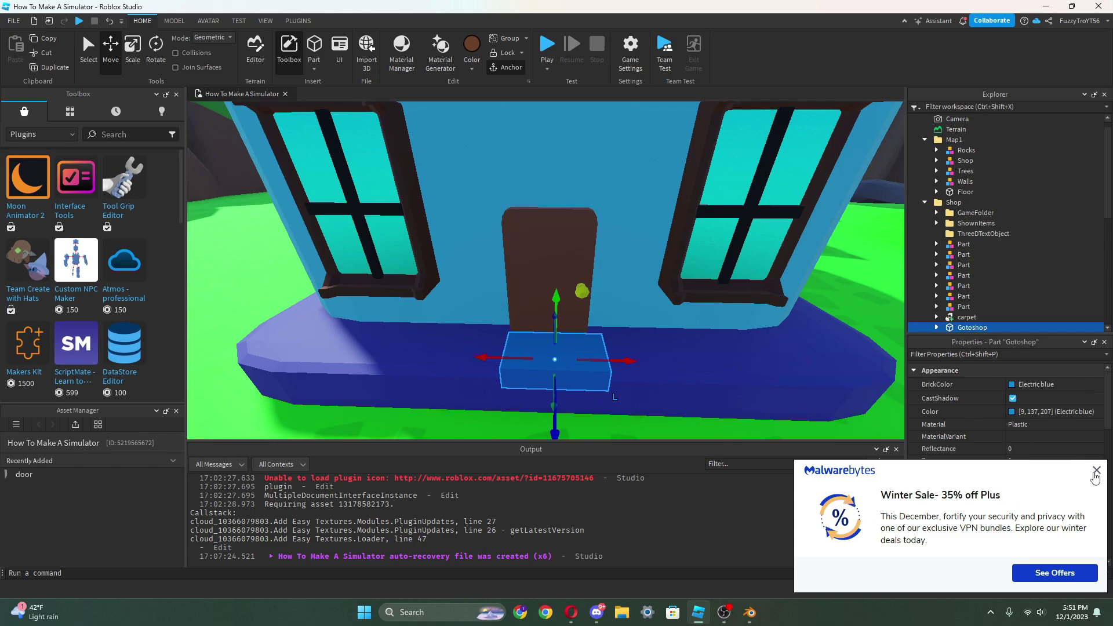
- Dismiss the advert popup and cut the ProximityPrompt out of the Gotoshop part
click(1096, 472)
click(937, 328)
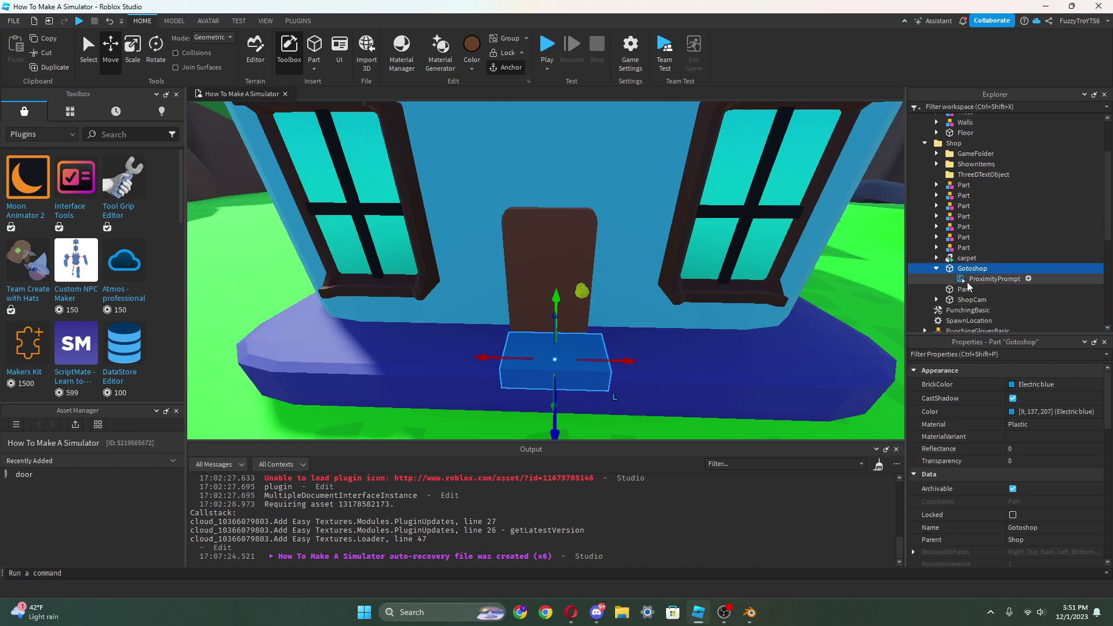
click(975, 279)
click(965, 269)
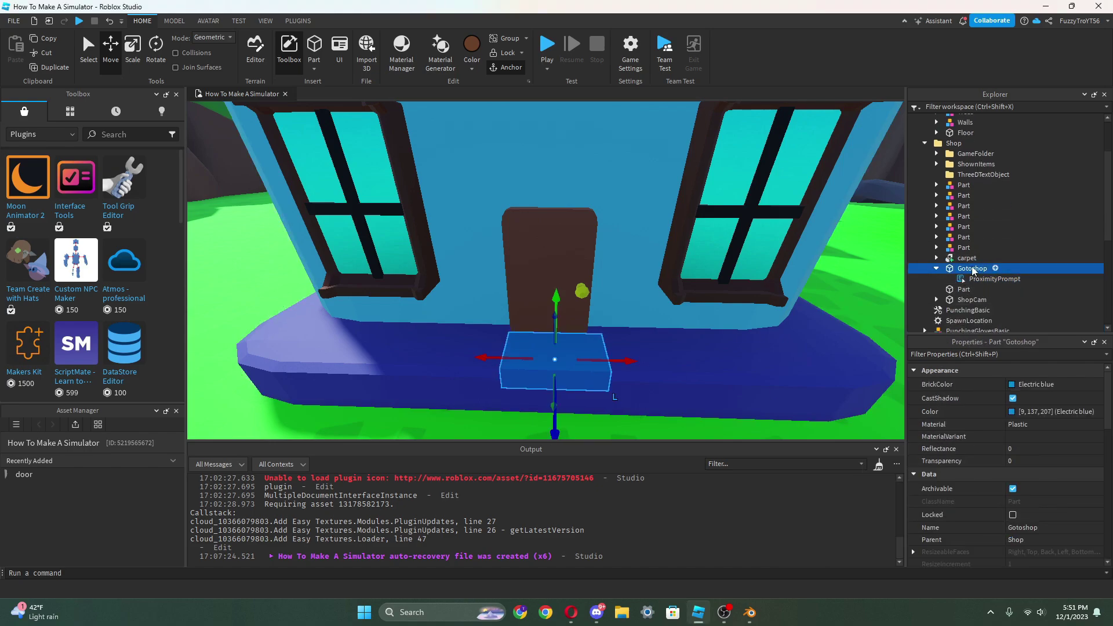
click(979, 279)
right_click(979, 279)
click(974, 214)
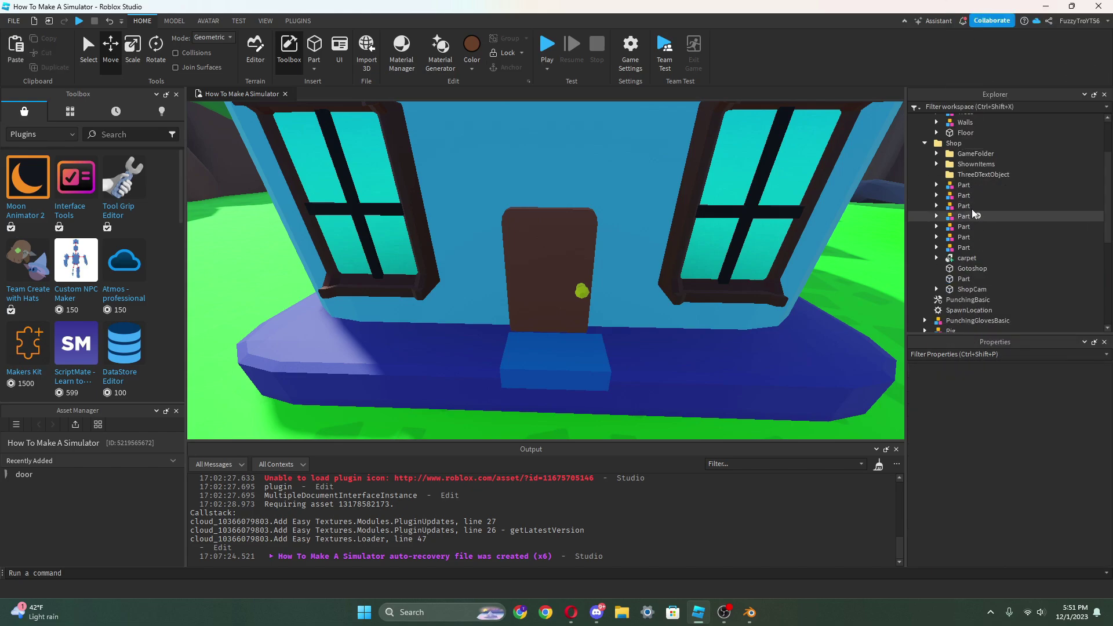
- Paste the ProximityPrompt into the door model inside Map1's Shop model
click(964, 186)
scroll(962, 162, up, 1)
click(962, 119)
click(936, 119)
click(967, 161)
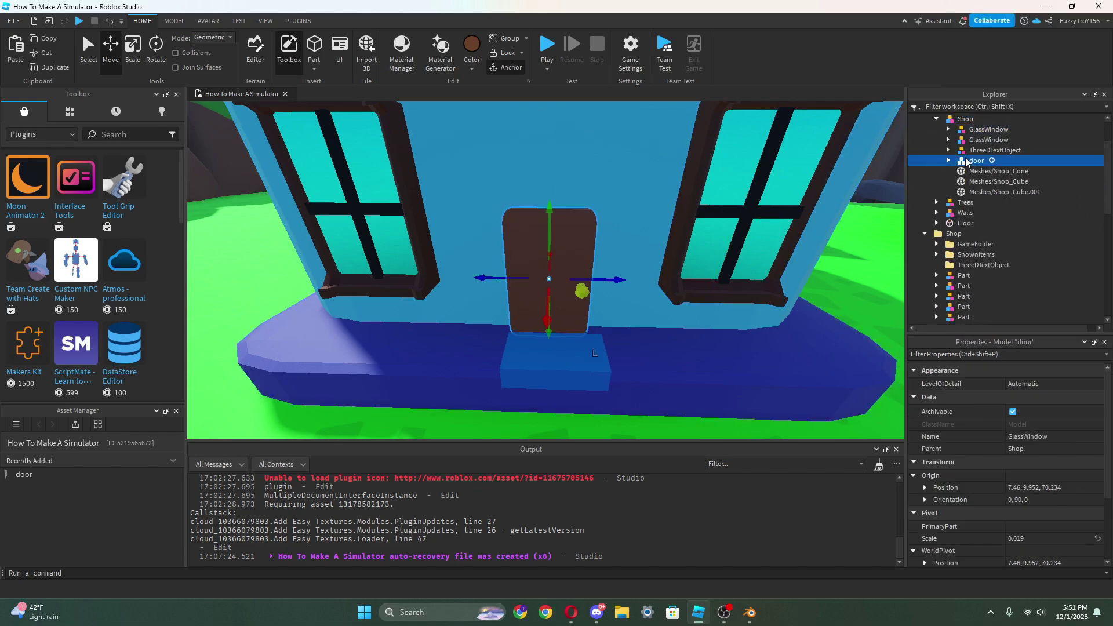
right_click(947, 153)
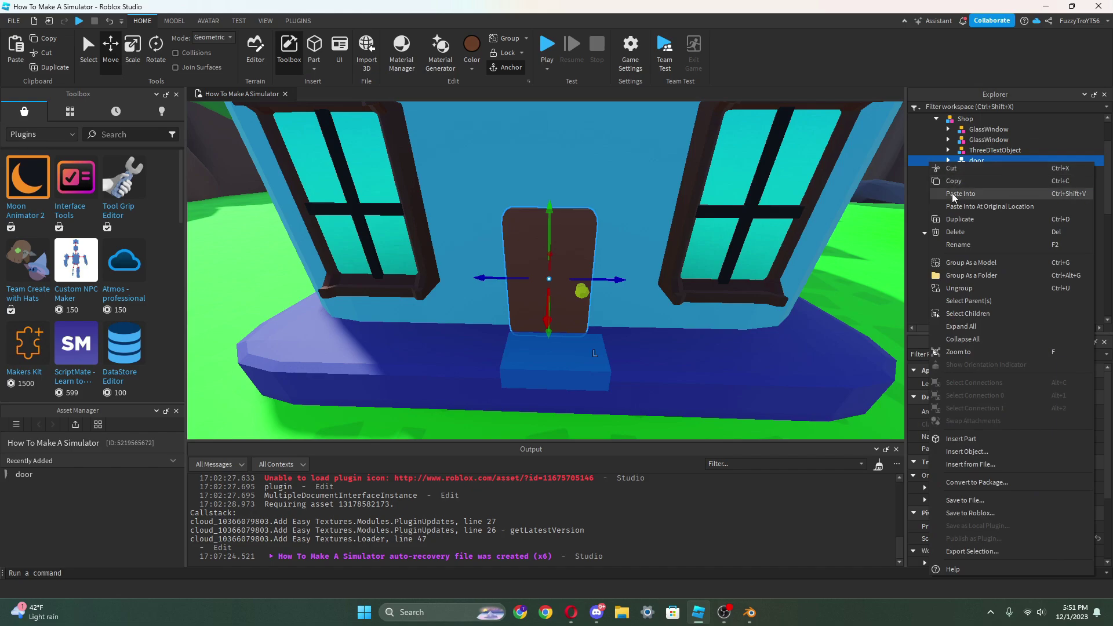
click(960, 194)
- Delete the blue Gotoshop part in front of the shop door
click(590, 365)
key(Delete)
click(590, 365)
- Set the door ProximityPrompt's MaxActivationDistance to 20 and its ActionText to Open Shop
click(980, 173)
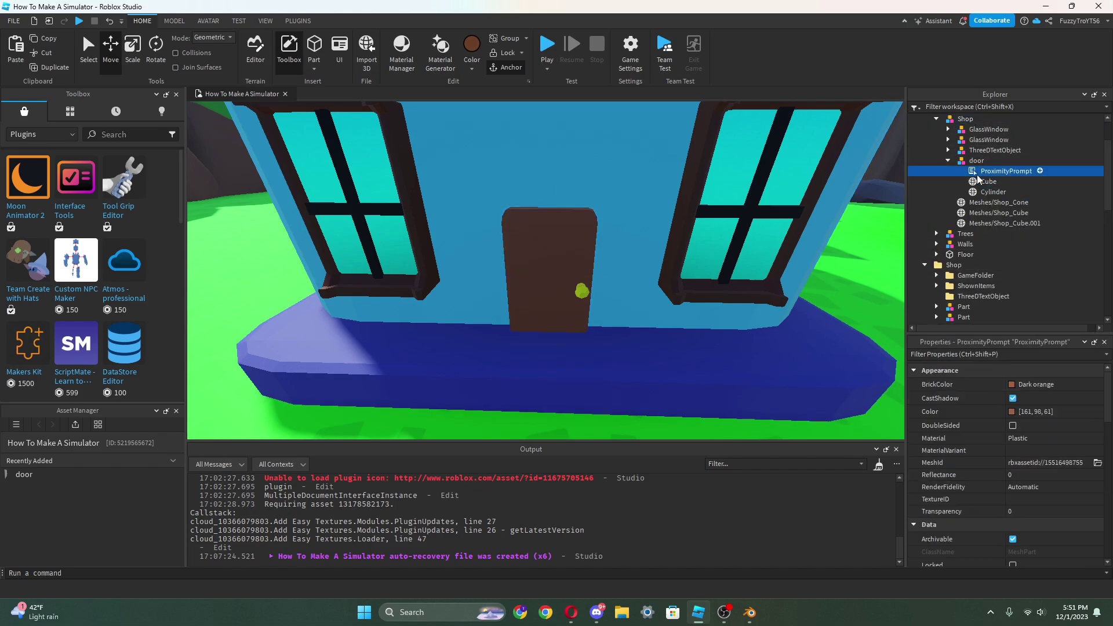
scroll(1009, 440, down, 2)
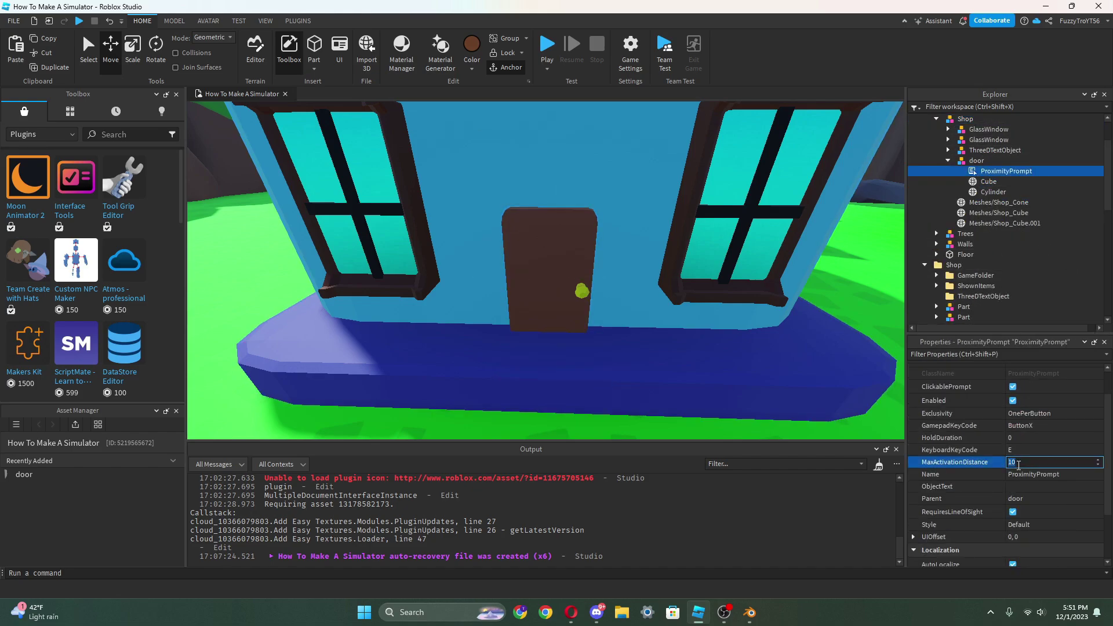
right_drag(659, 326, 660, 326)
scroll(1017, 423, up, 1)
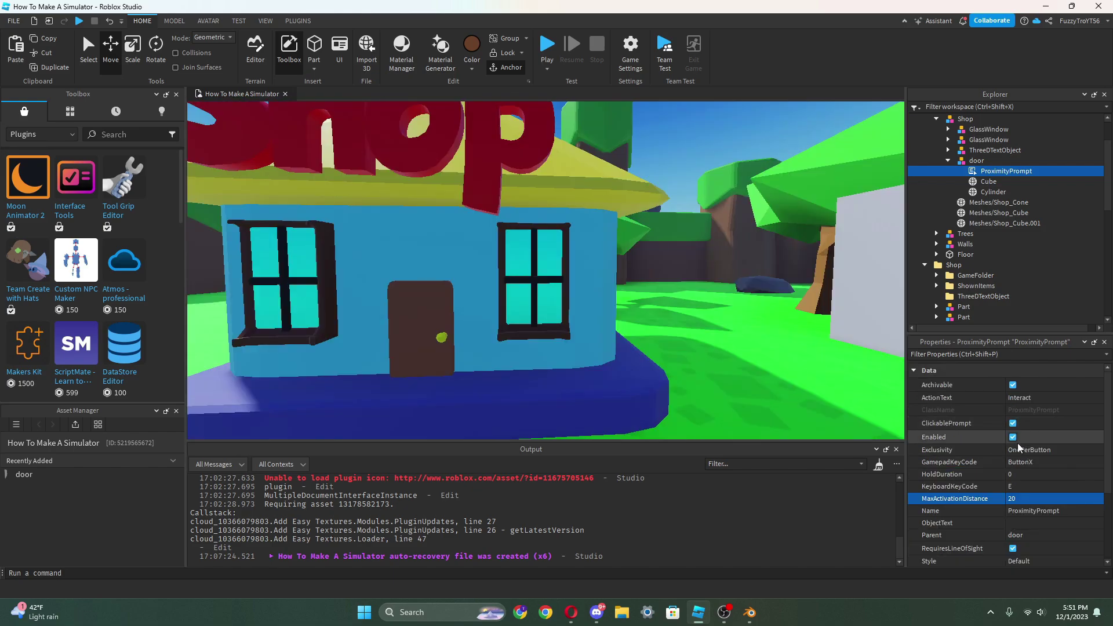
click(1021, 398)
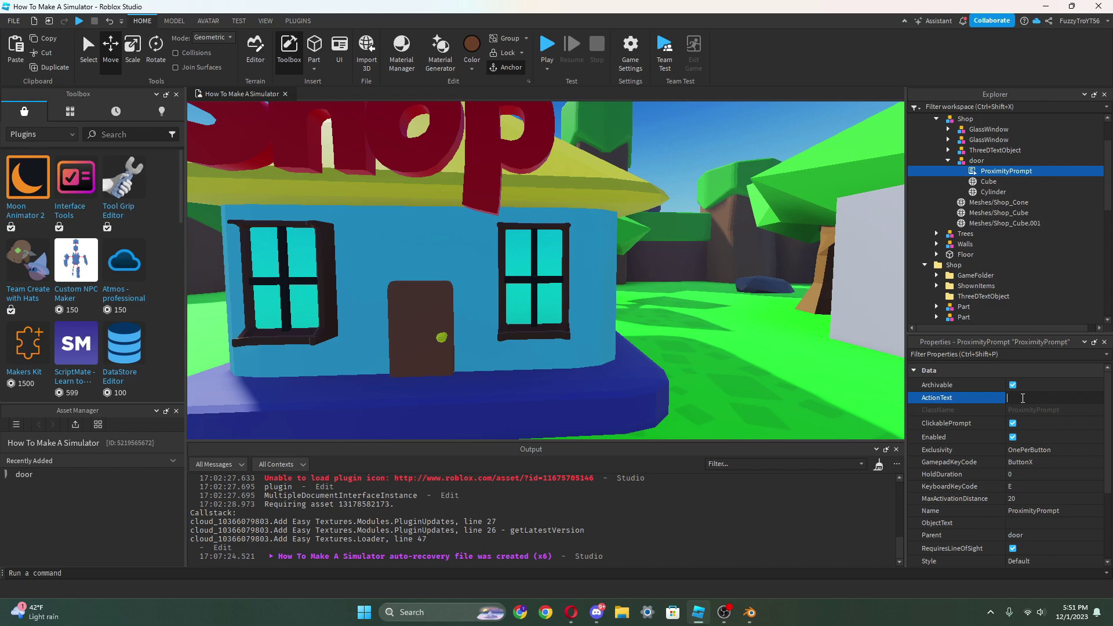
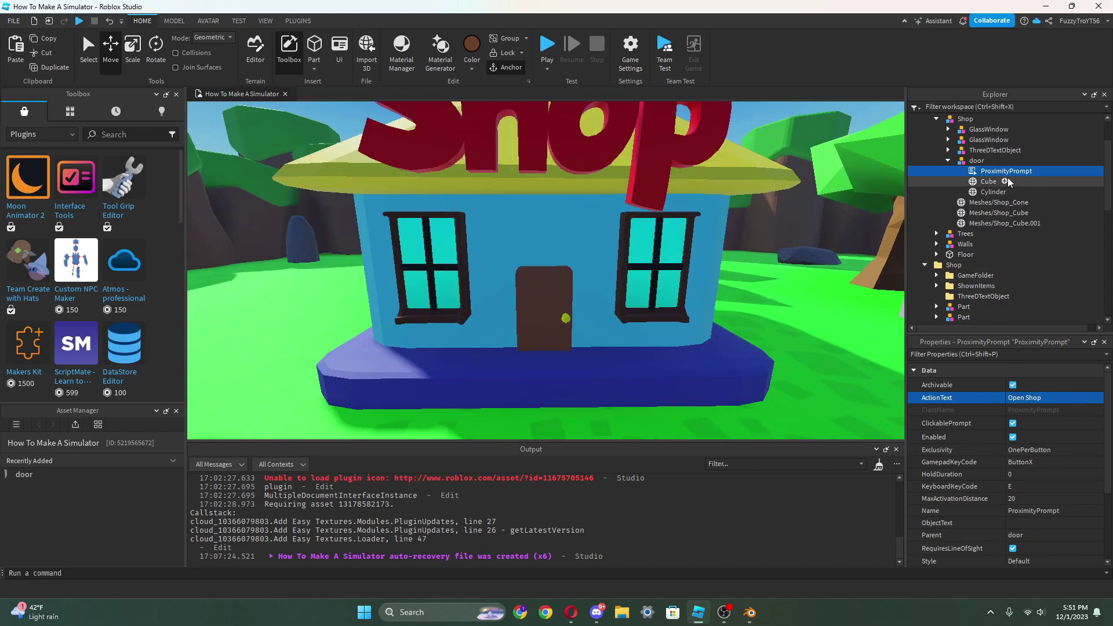
- Open the GoIntoShop script under ShopUI in StarterGui
scroll(1007, 177, down, 6)
click(914, 287)
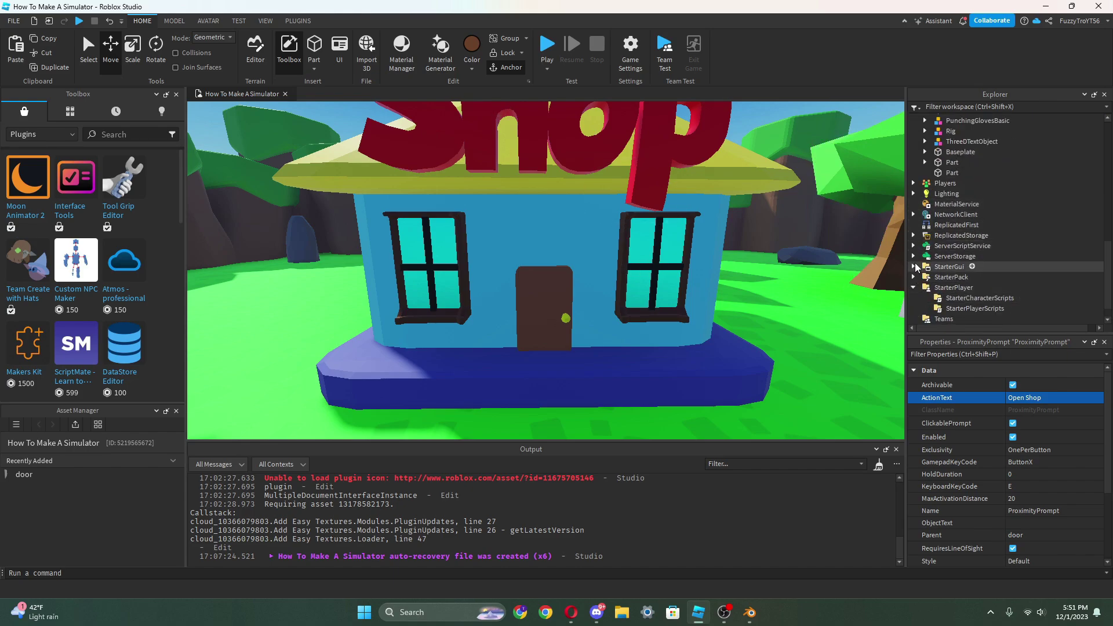
click(924, 287)
scroll(925, 284, down, 2)
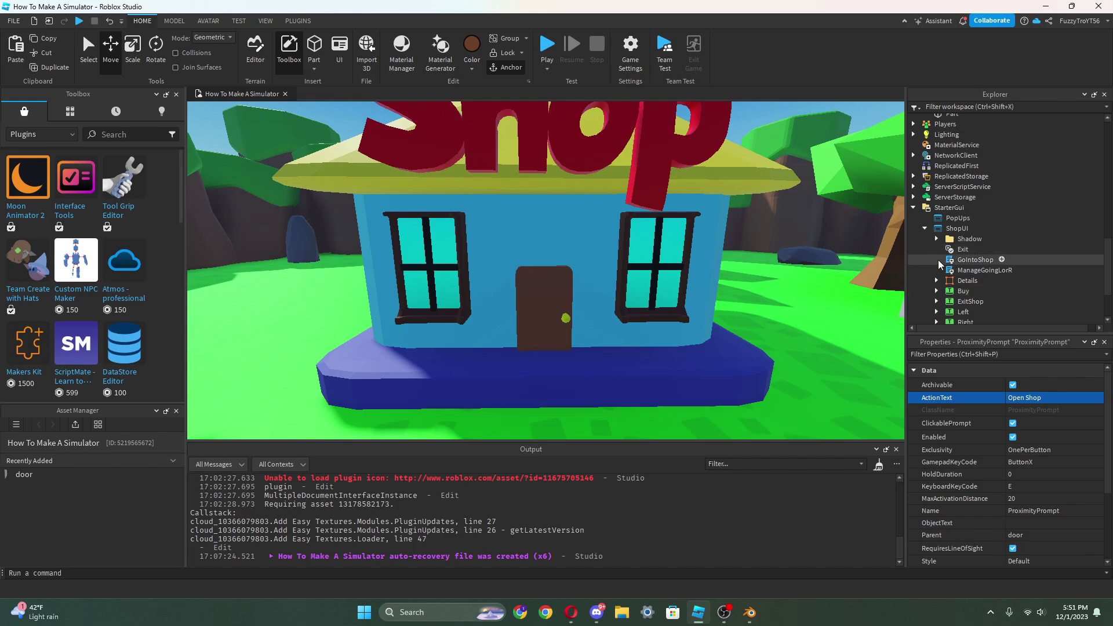
double_click(940, 262)
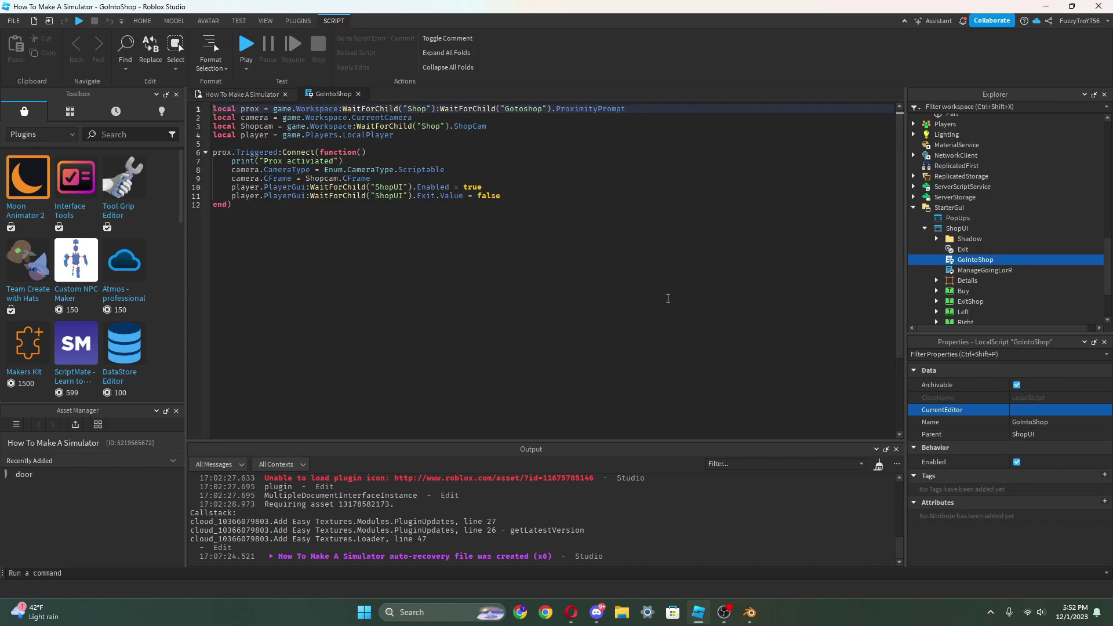
- Point the script's prox variable to the ProximityPrompt of door inside Map1's Shop, using WaitForChild for "Map1" and "door", and close the script
scroll(948, 238, up, 10)
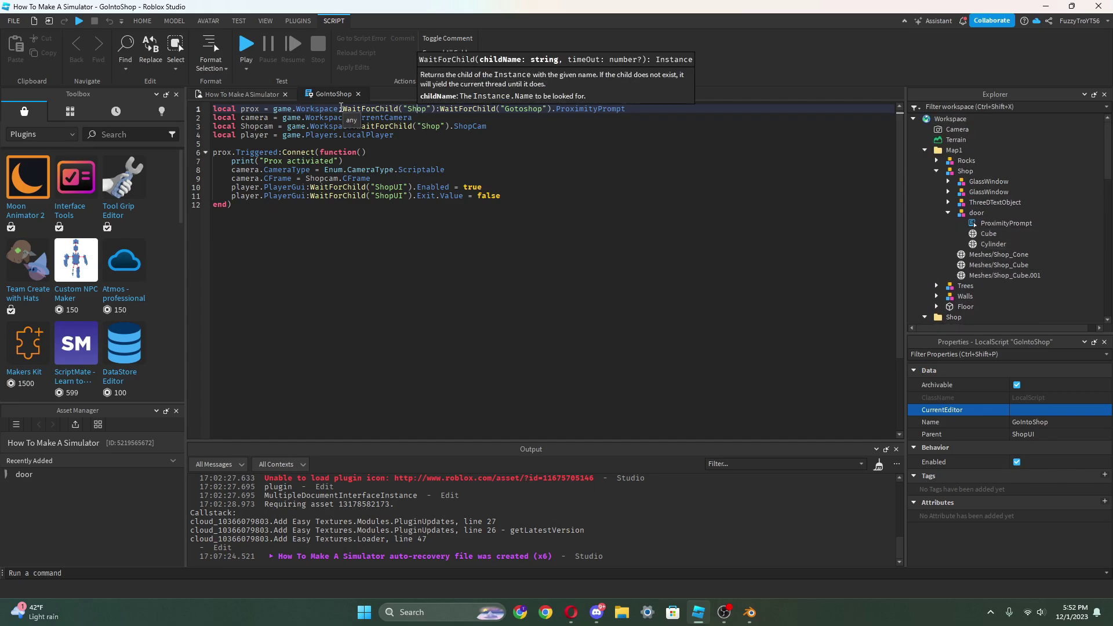
text(:WaitForChild(""))
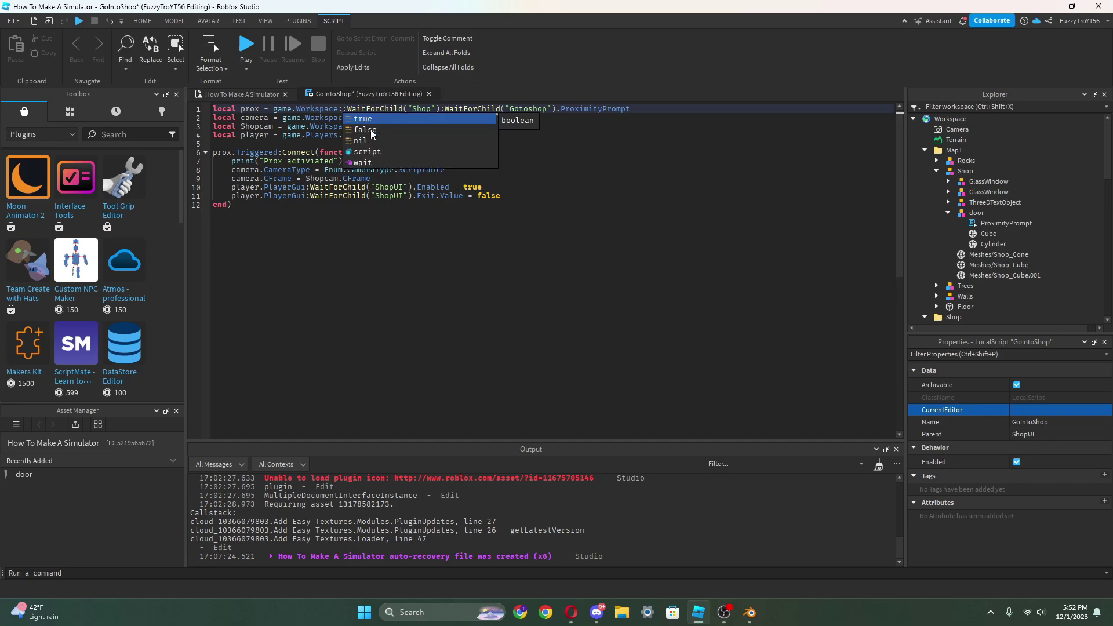
text(Map1)
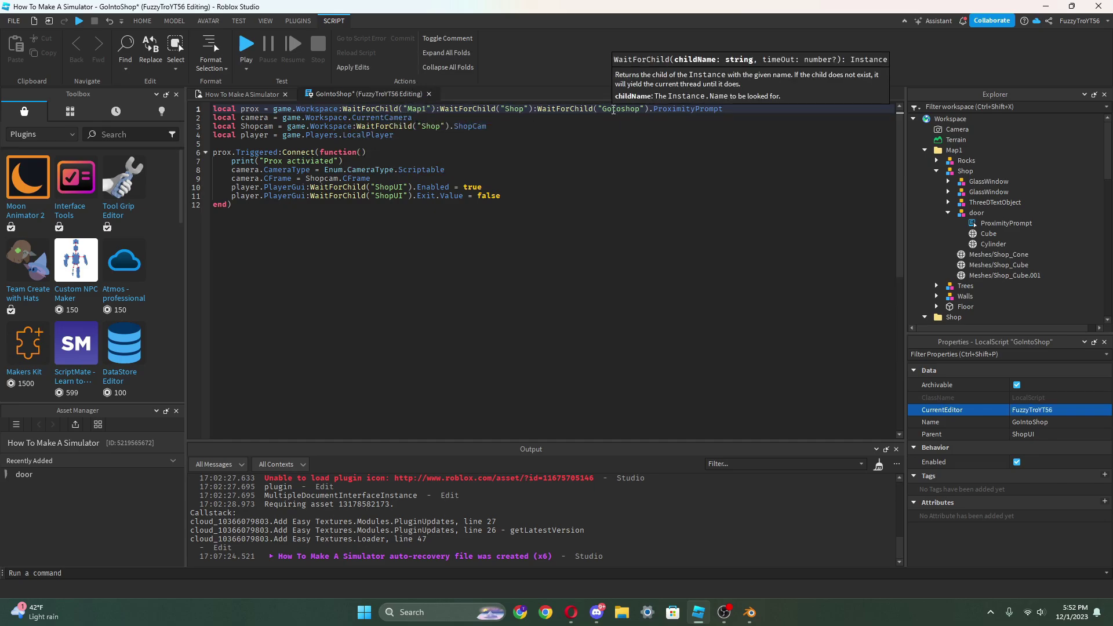
double_click(606, 108)
text(door)
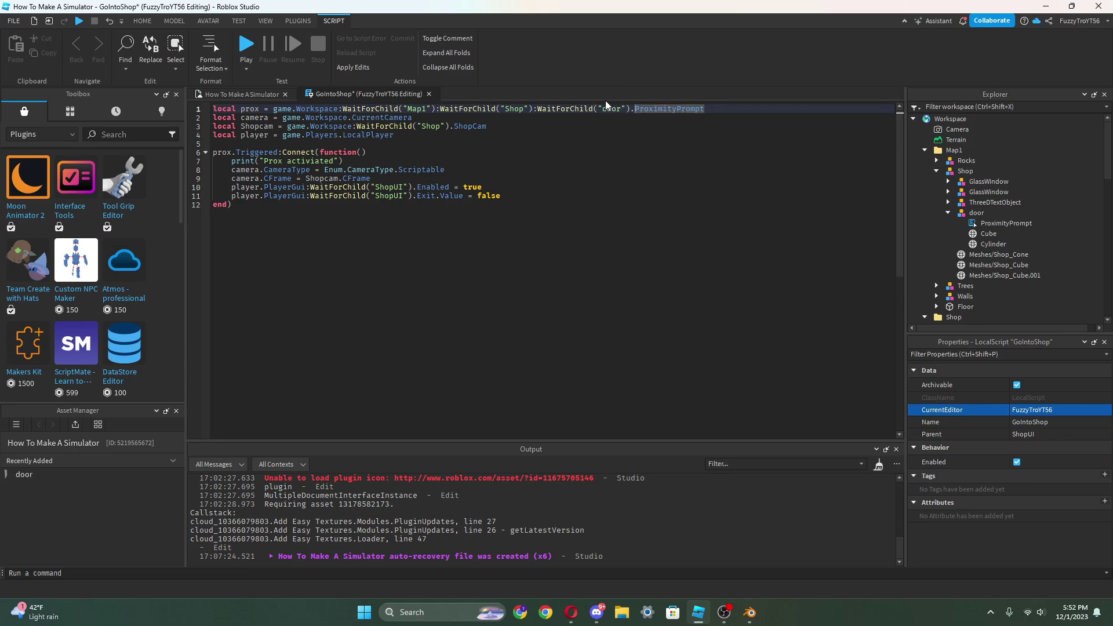
text(:)
key(BackSpace)
click(429, 94)
- Playtest the game, open the script behind the "Equipped is not a valid member" error, and inspect the PunchingGlovesBasic model in the server view
click(544, 46)
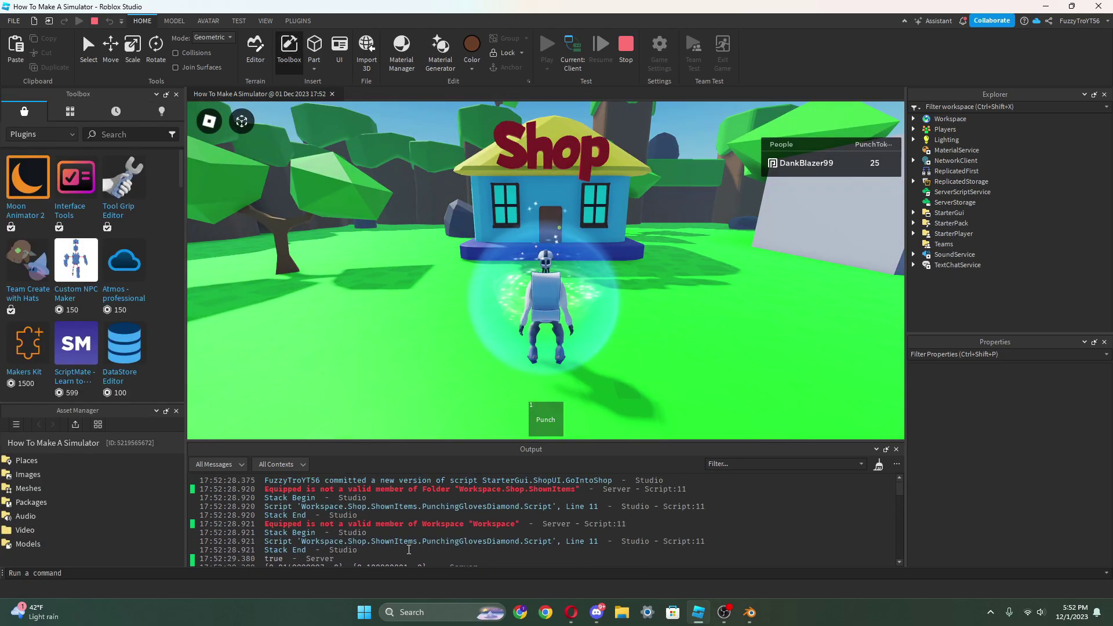
click(373, 524)
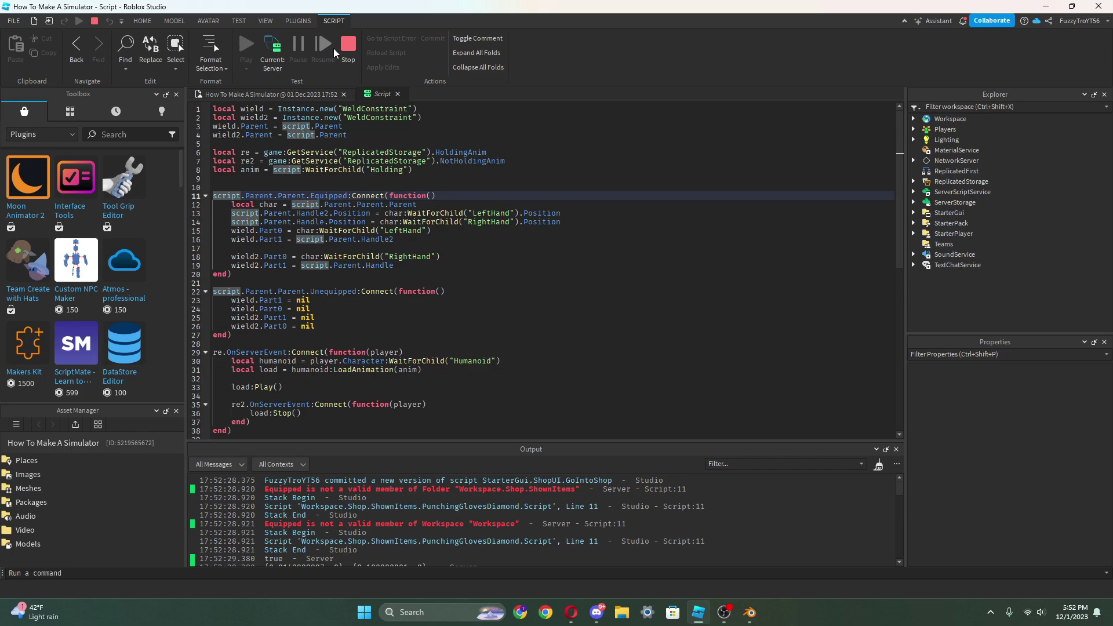
click(347, 59)
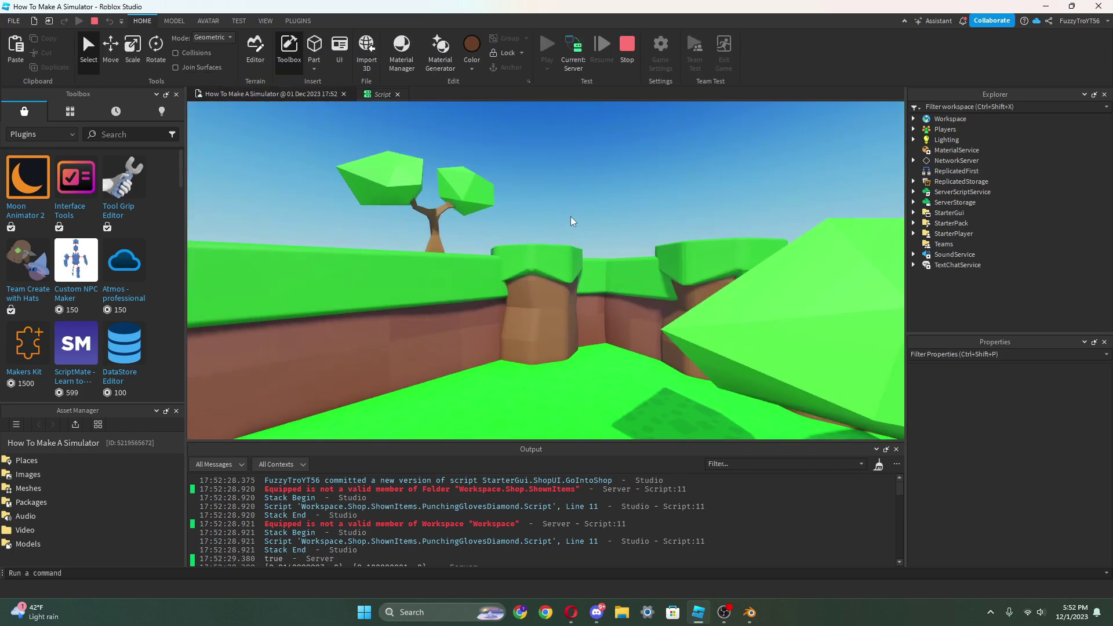
scroll(570, 217, up, 5)
right_drag(548, 207, 541, 224)
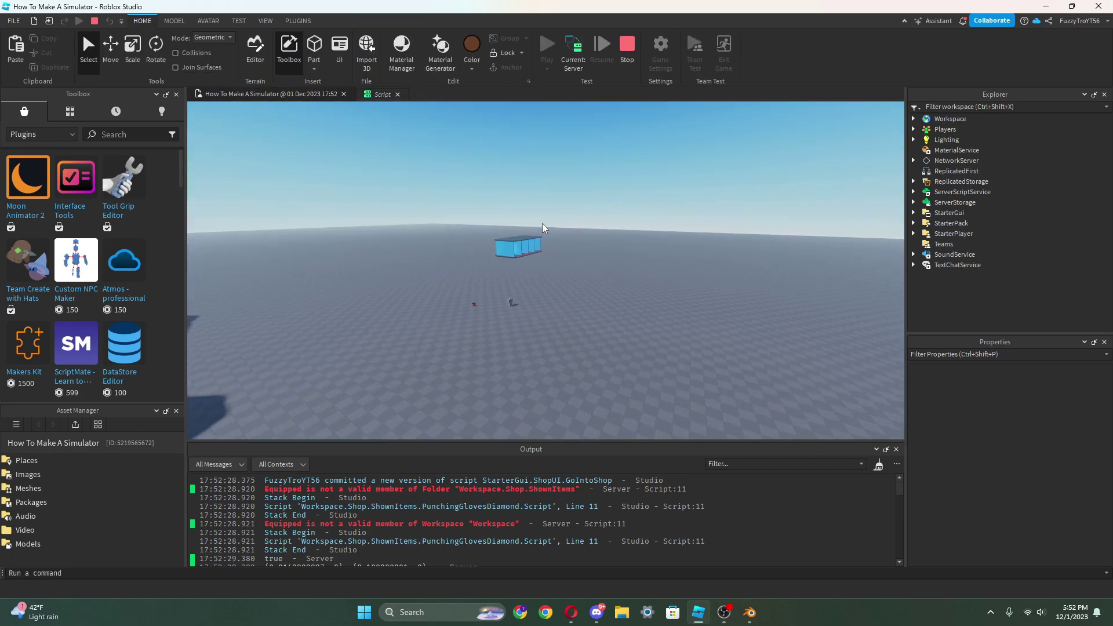
scroll(542, 223, up, 3)
right_drag(451, 365, 478, 329)
click(501, 286)
key(a)
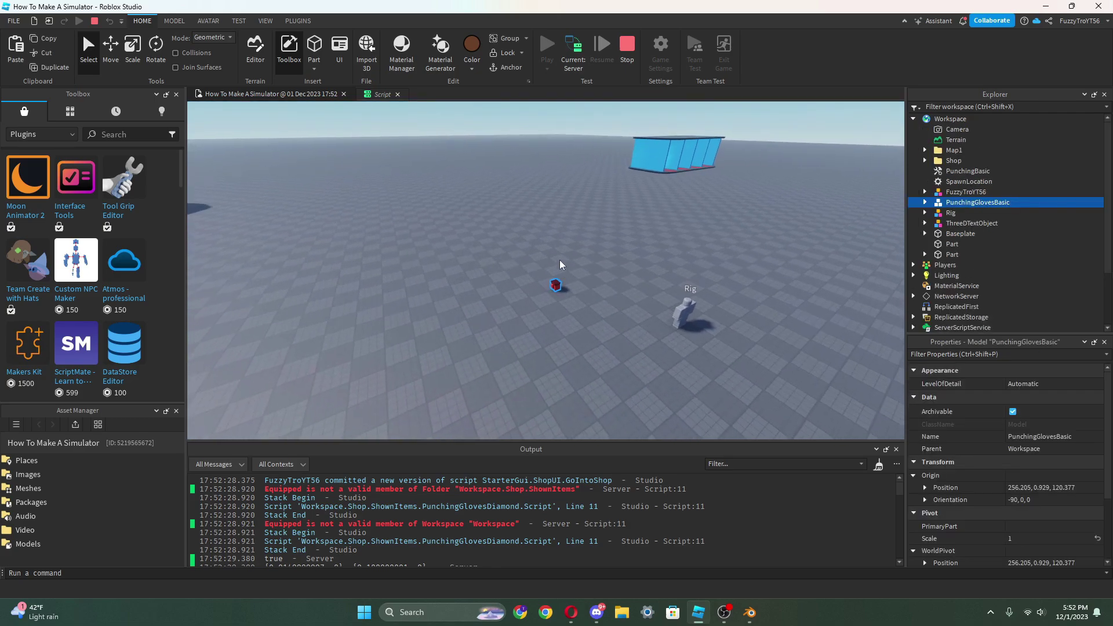
- Return to the client view, walk the character up to the shop door to check for its prompt, and end the playtest
click(572, 54)
key(w)
key(w)
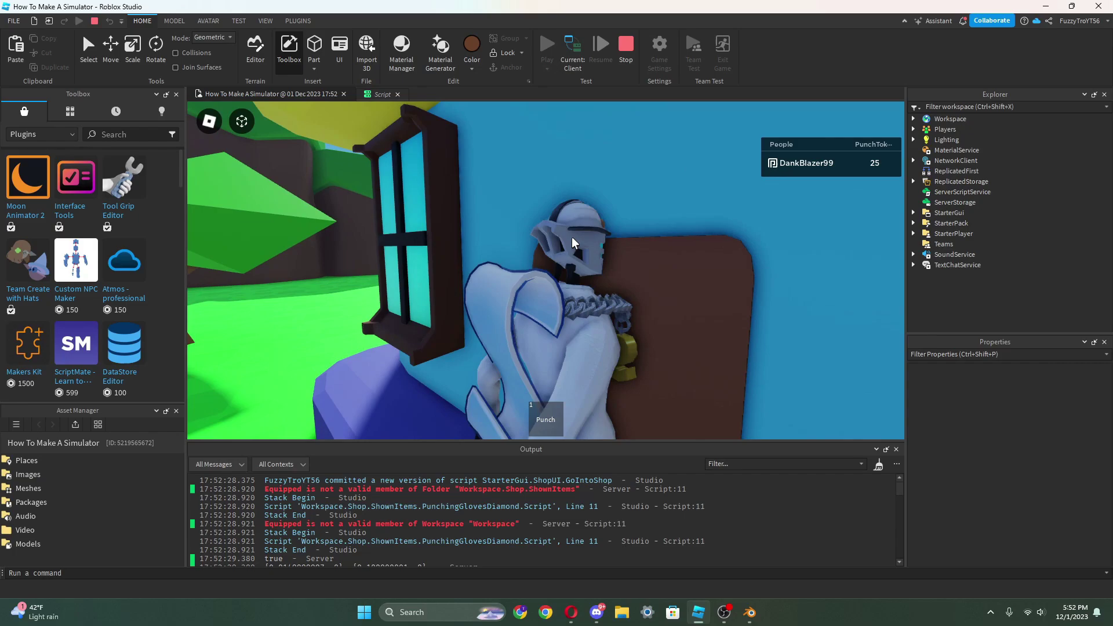
right_drag(571, 236, 572, 236)
scroll(572, 236, up, 3)
key(s)
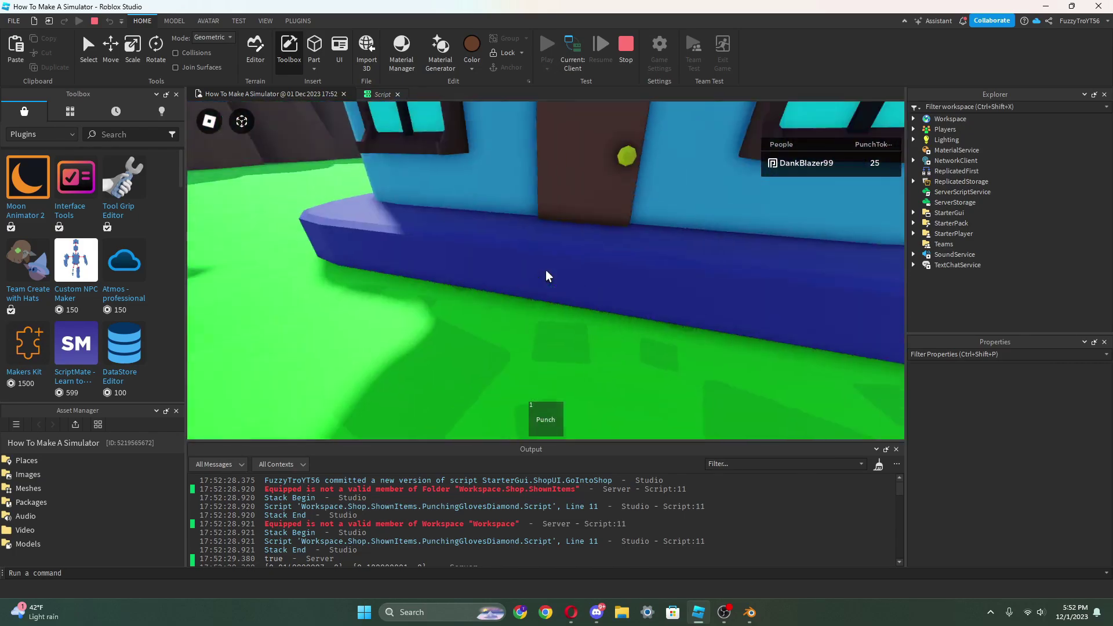
key(w)
scroll(545, 269, down, 5)
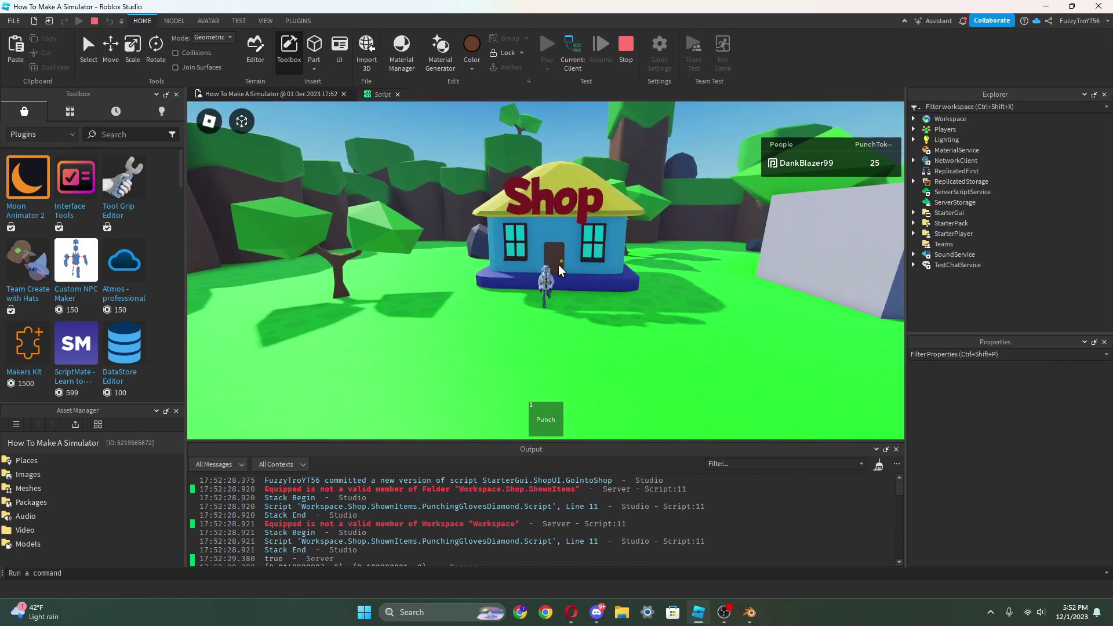
click(626, 46)
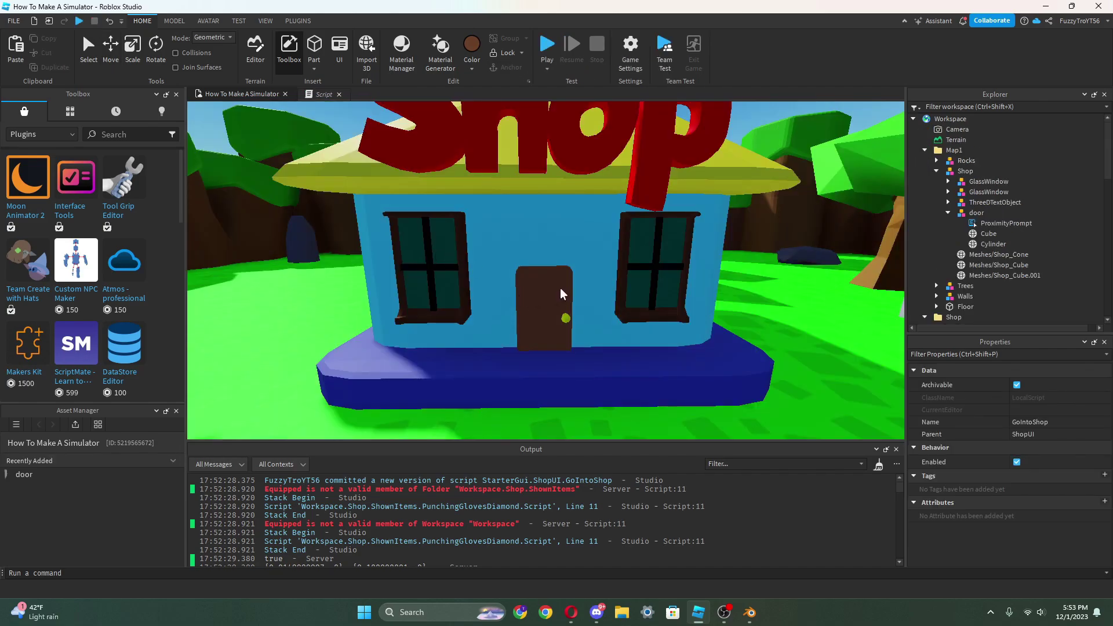
- Enlarge the shop's door model to a scale of about 0.011 and nudge it sideways along the front wall
click(957, 213)
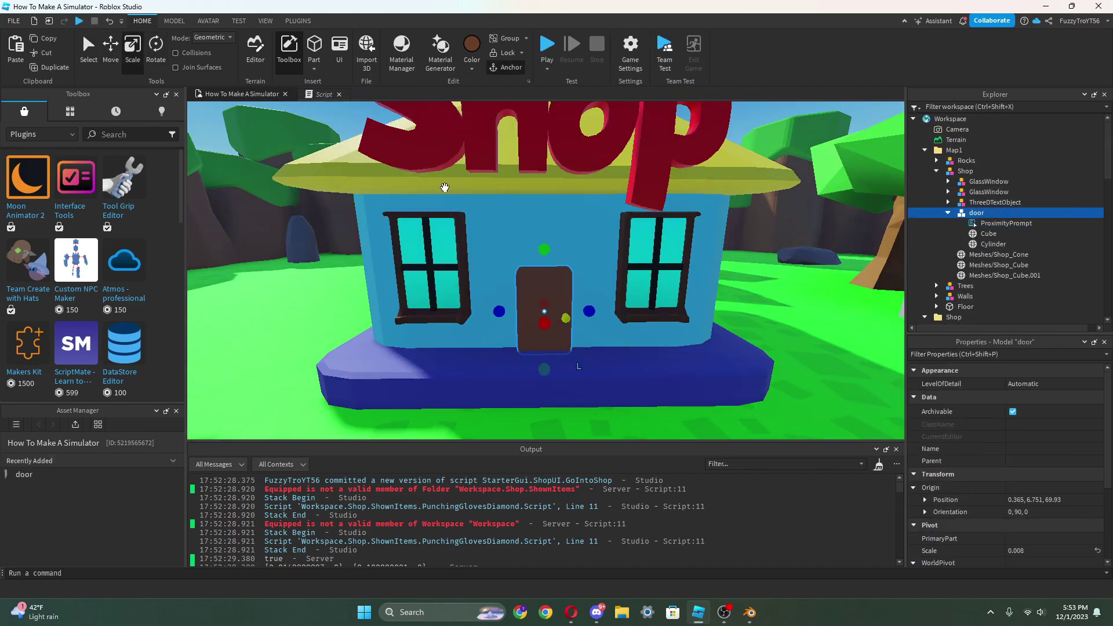
drag(544, 249, 544, 219)
key(ctrl+2)
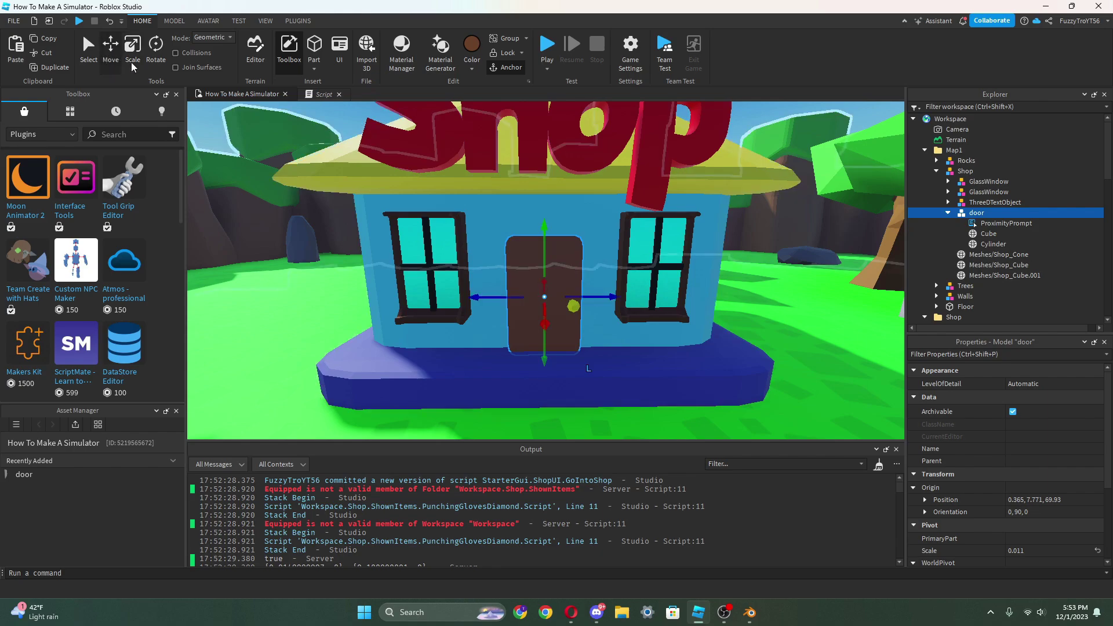
click(680, 276)
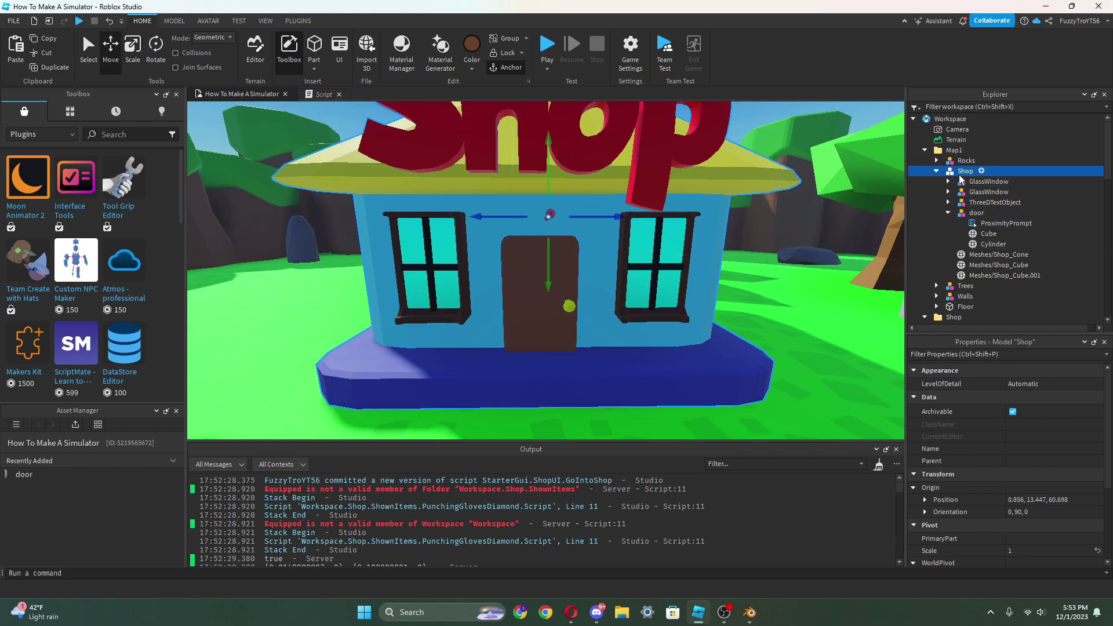
- Shrink both GlassWindow models on the shop's front wall together to a scale of about 0.017
click(986, 182)
shift+click(986, 192)
key(ctrl+3)
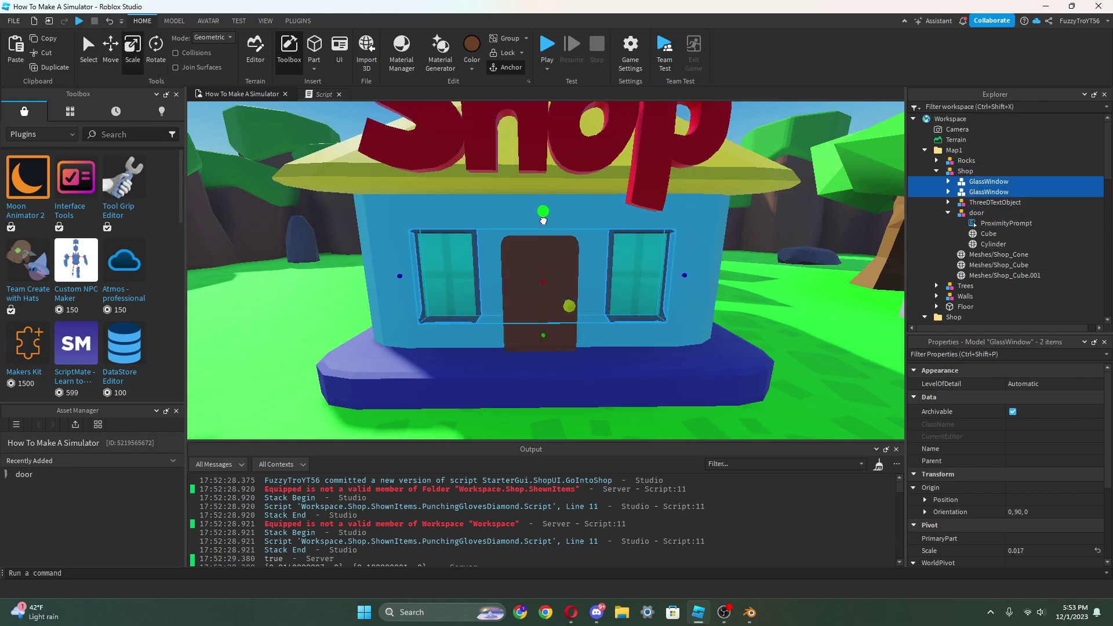
drag(543, 221, 543, 221)
- Adjust the window nearer the trees sideways and raise both GlassWindow models to a height of about 9.93
click(973, 192)
key(ctrl+2)
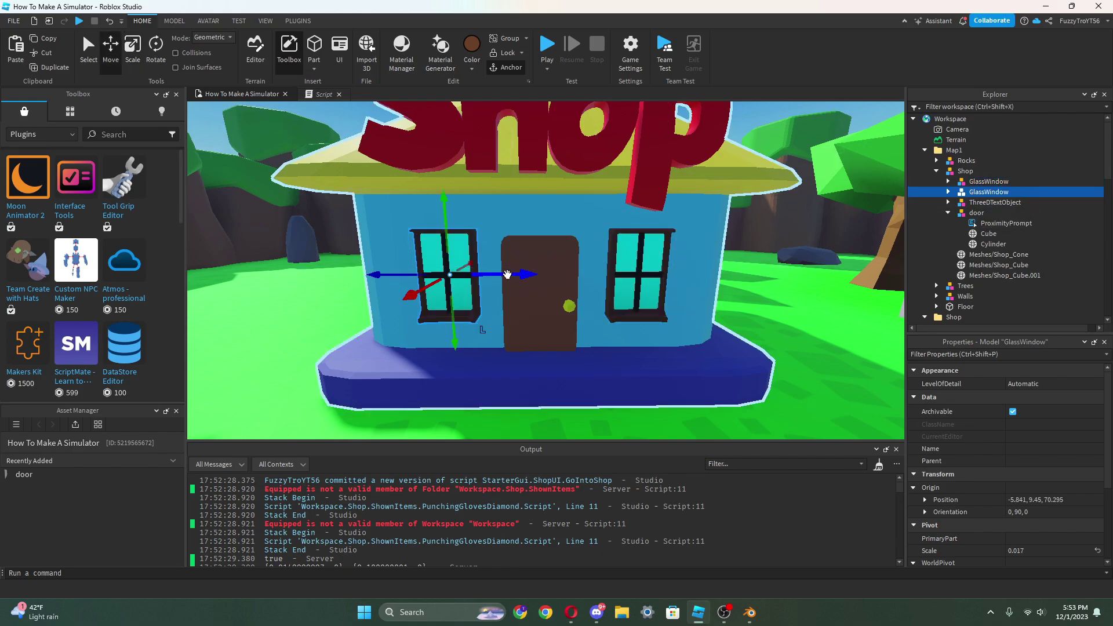
click(985, 181)
click(978, 213)
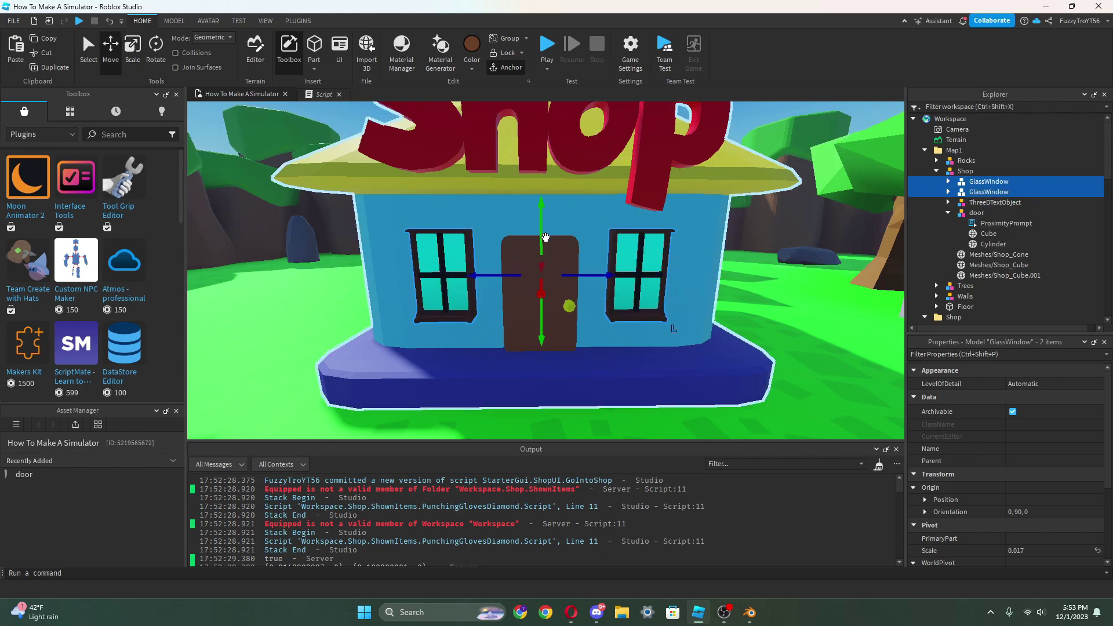
click(981, 204)
click(981, 192)
- Move the two GlassWindow models outward along the front wall so they sit evenly on both sides of the door
scroll(583, 327, down, 5)
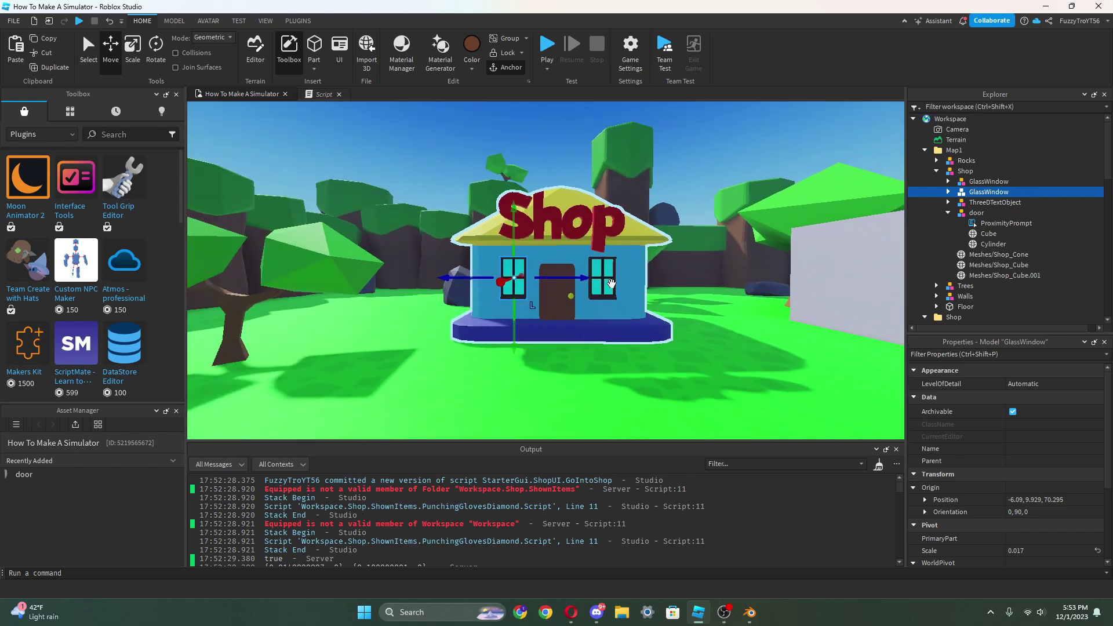
scroll(557, 287, up, 1)
drag(553, 278, 546, 278)
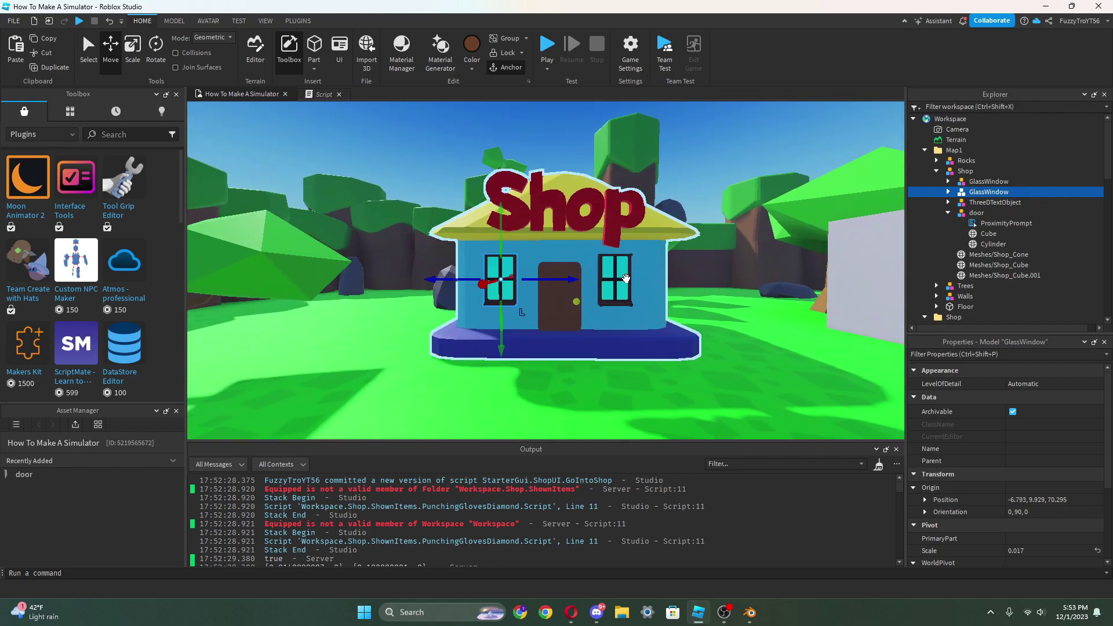
click(978, 181)
drag(673, 279, 680, 288)
scroll(670, 296, down, 4)
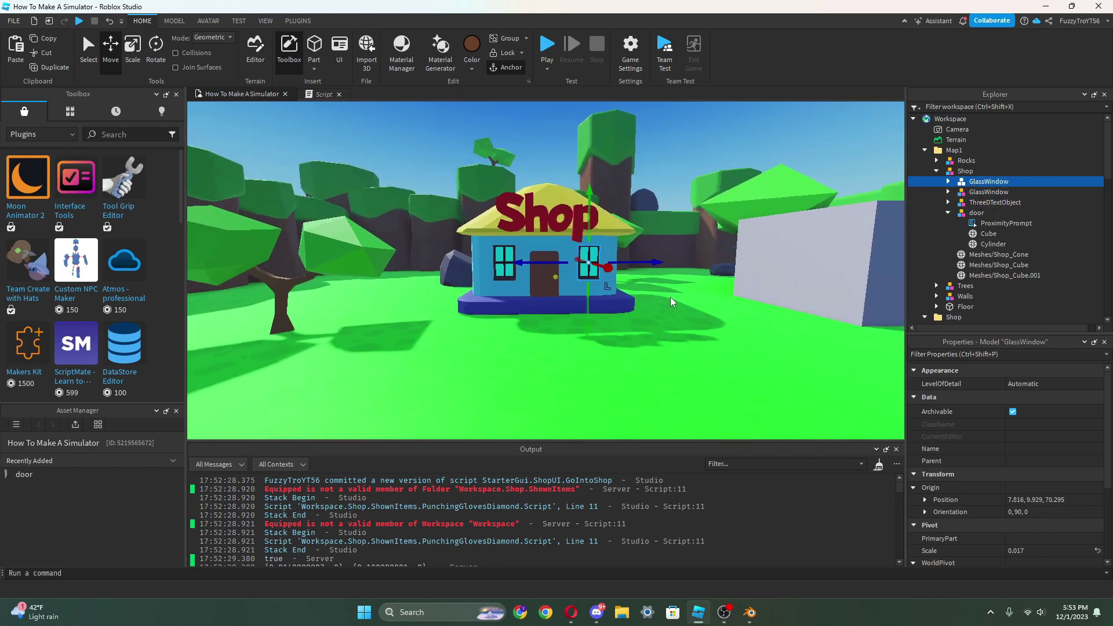
click(505, 264)
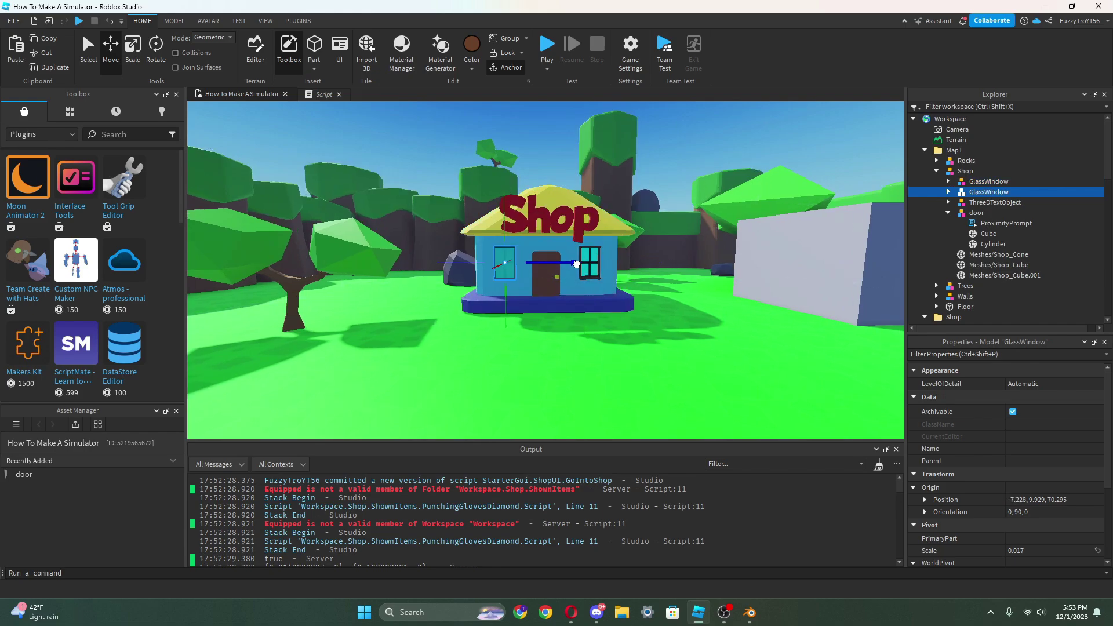
drag(578, 263, 580, 264)
click(696, 194)
scroll(616, 186, down, 1)
scroll(517, 238, up, 2)
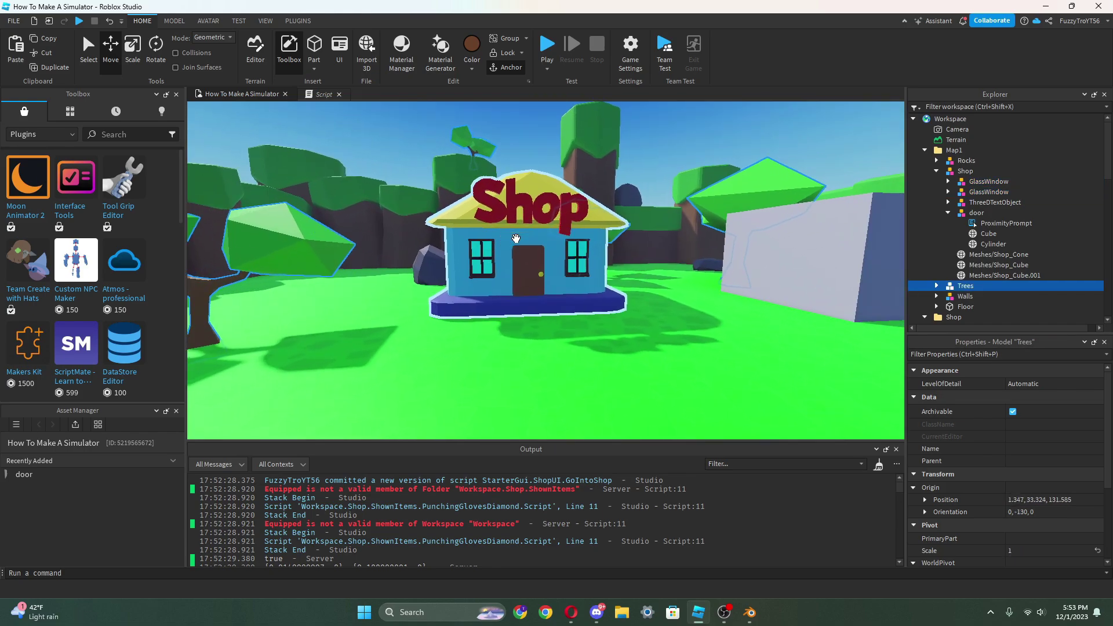
- Delete the loose PunchingGlovesBasic model lying on the baseplate outside the map
right_drag(719, 261, 601, 271)
scroll(503, 226, up, 10)
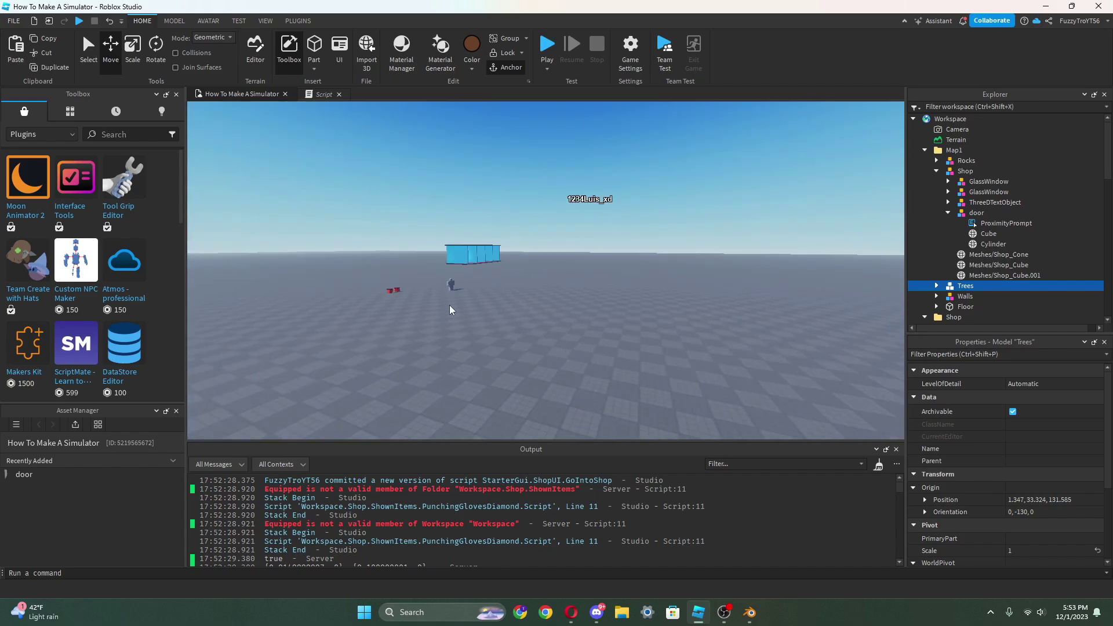
scroll(423, 281, down, 5)
click(424, 281)
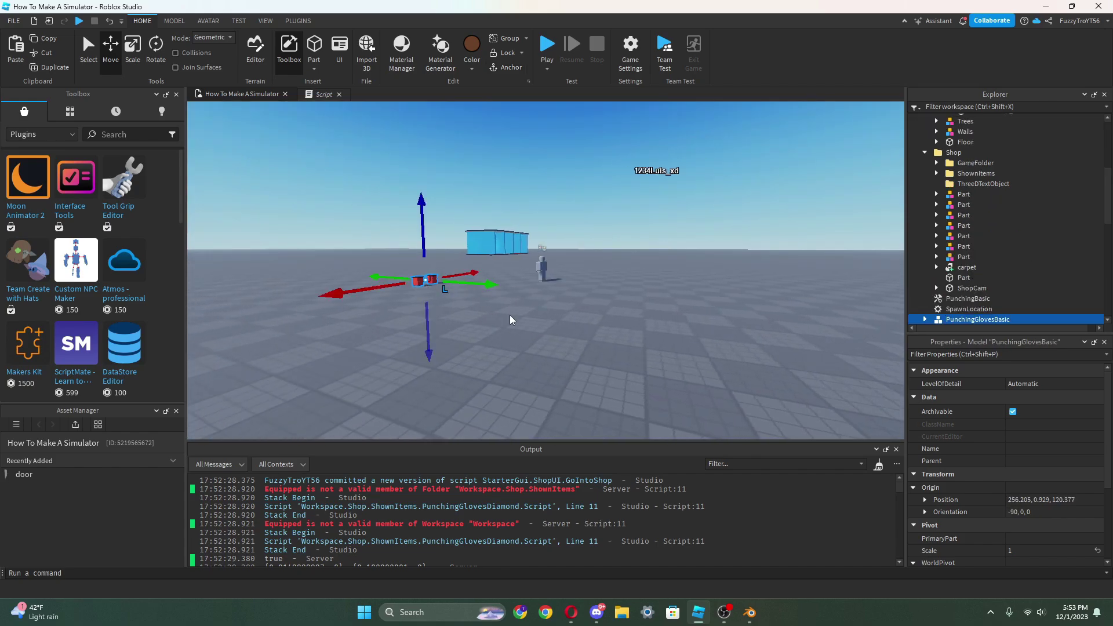
drag(977, 320, 523, 344)
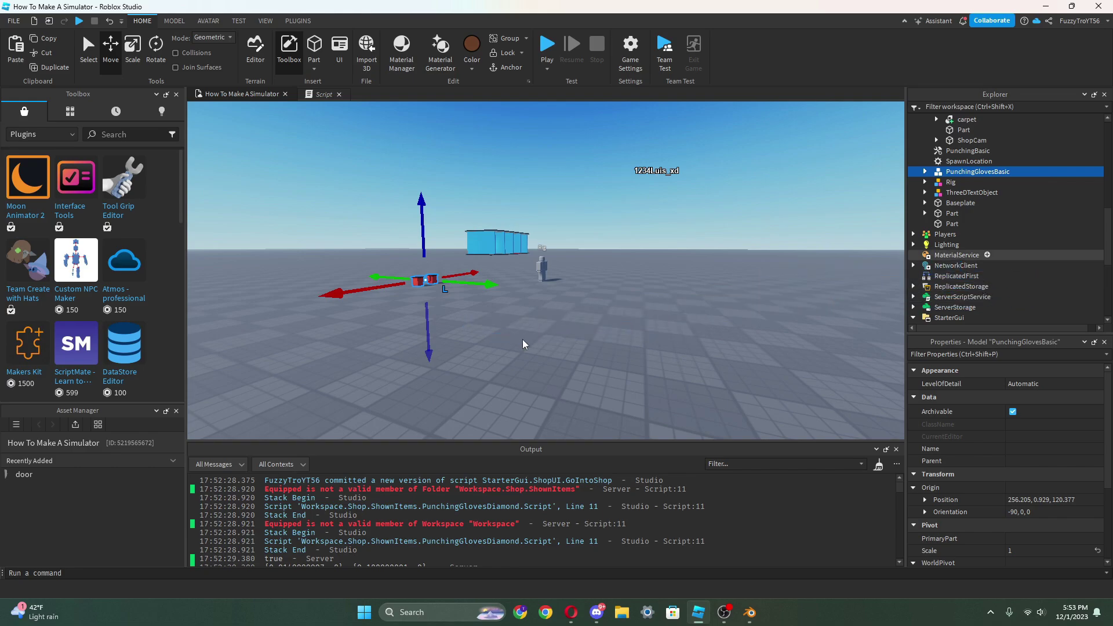
key(Delete)
- Set the MaxActivationDistance of the shop door's ProximityPrompt to 100
right_drag(520, 331, 387, 218)
scroll(388, 218, up, 6)
right_drag(572, 273, 519, 281)
scroll(513, 286, up, 5)
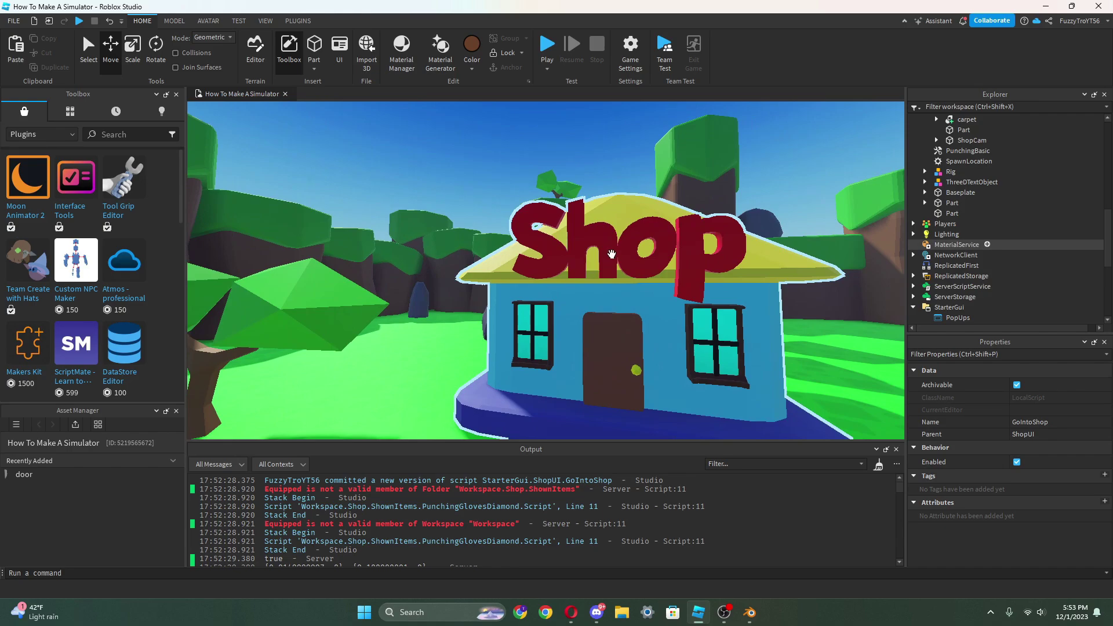
scroll(615, 255, down, 3)
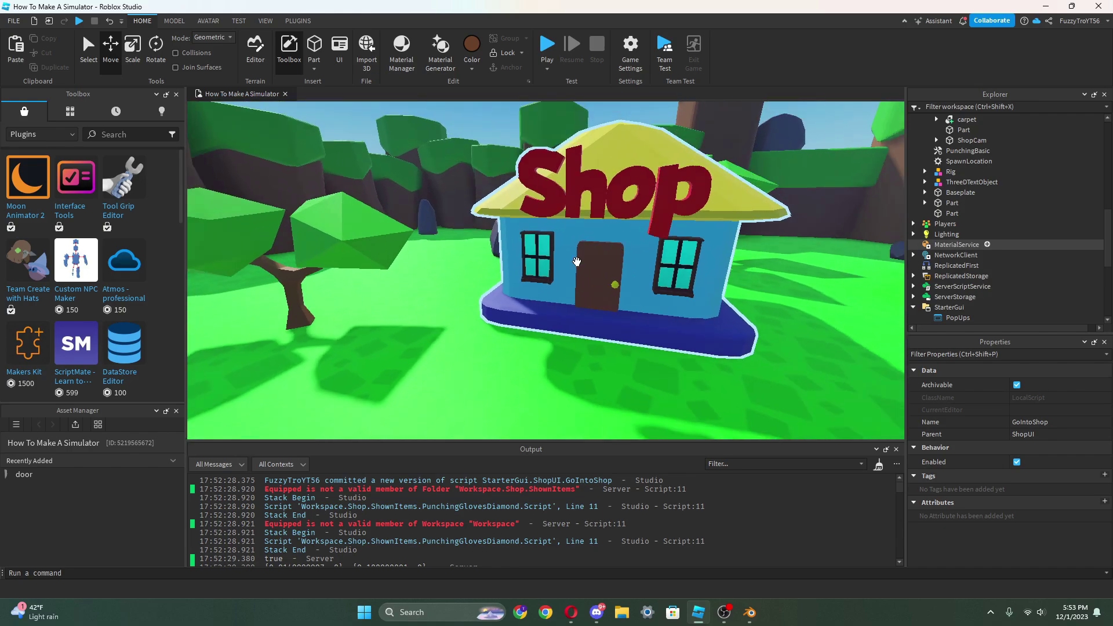
right_drag(577, 261, 584, 291)
click(584, 290)
click(987, 173)
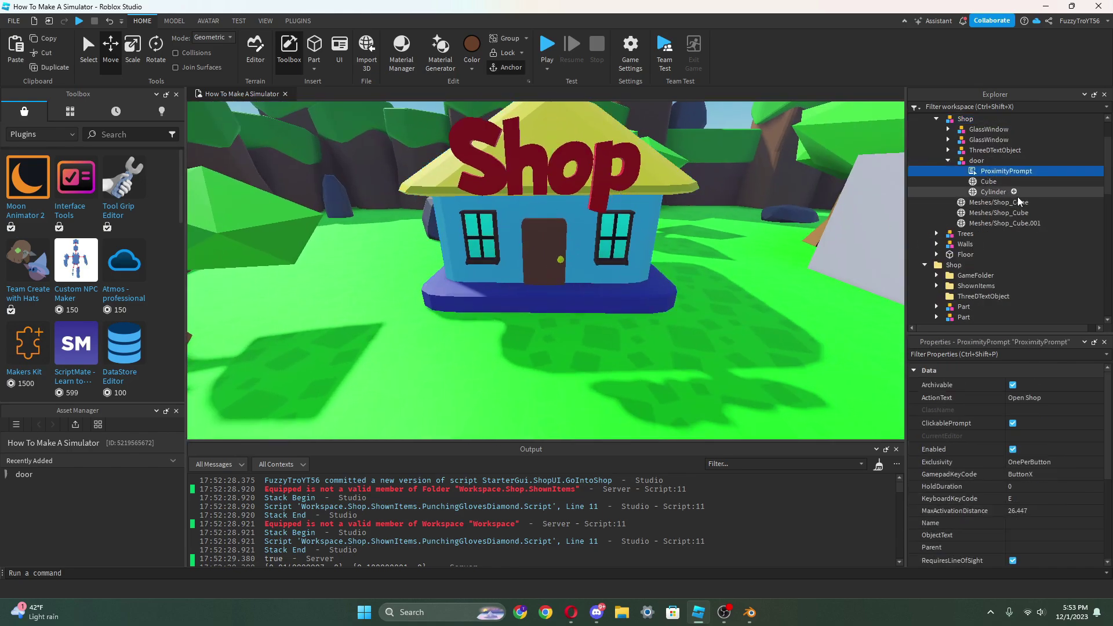
click(1034, 513)
scroll(1026, 530, down, 3)
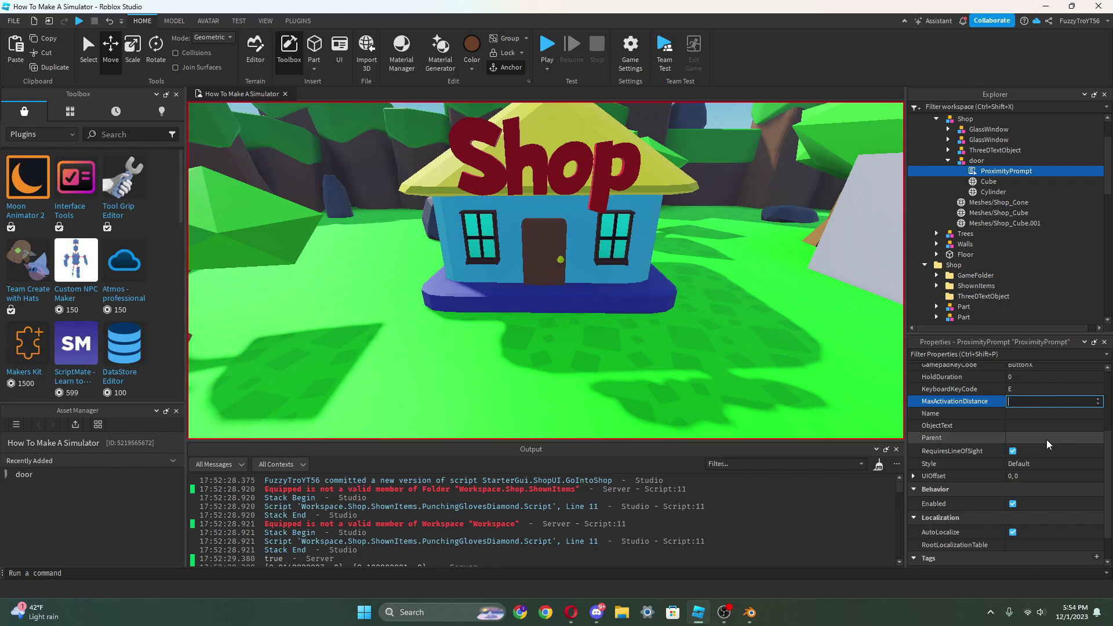
text(100)
key(Return)
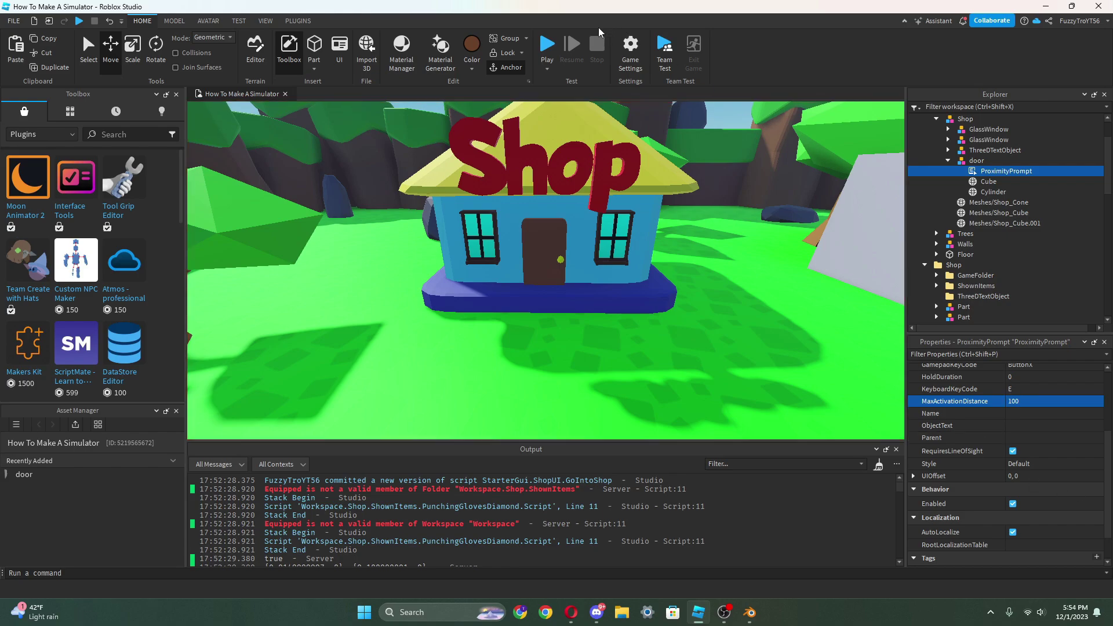
- Playtest the game, open the GoIntoShop script at the line of its ShopCam error, and stop the test
click(546, 43)
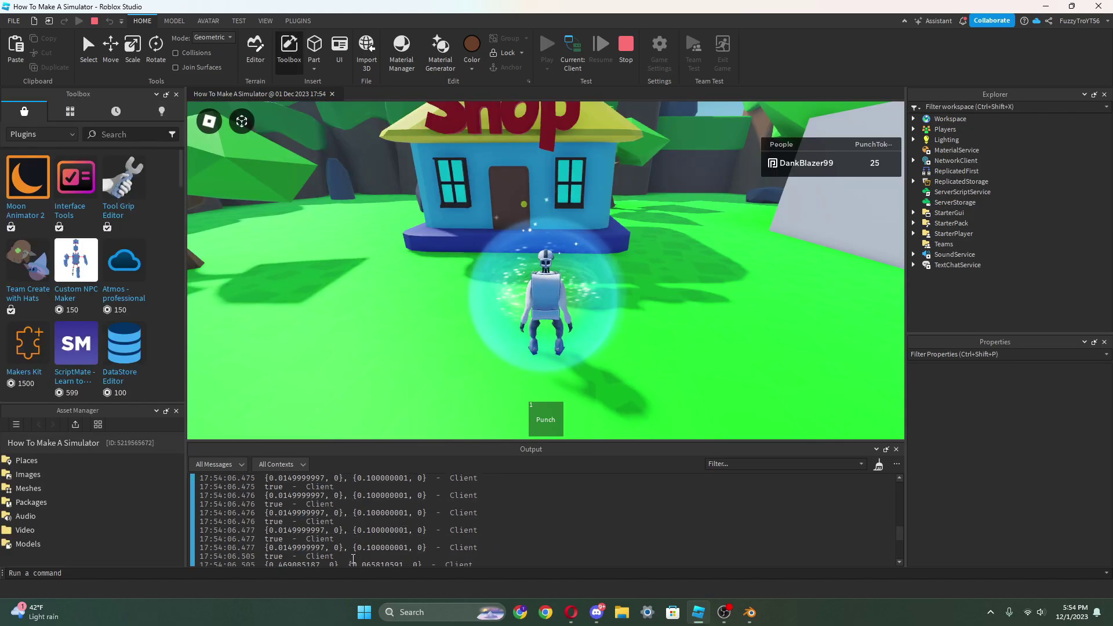
click(361, 538)
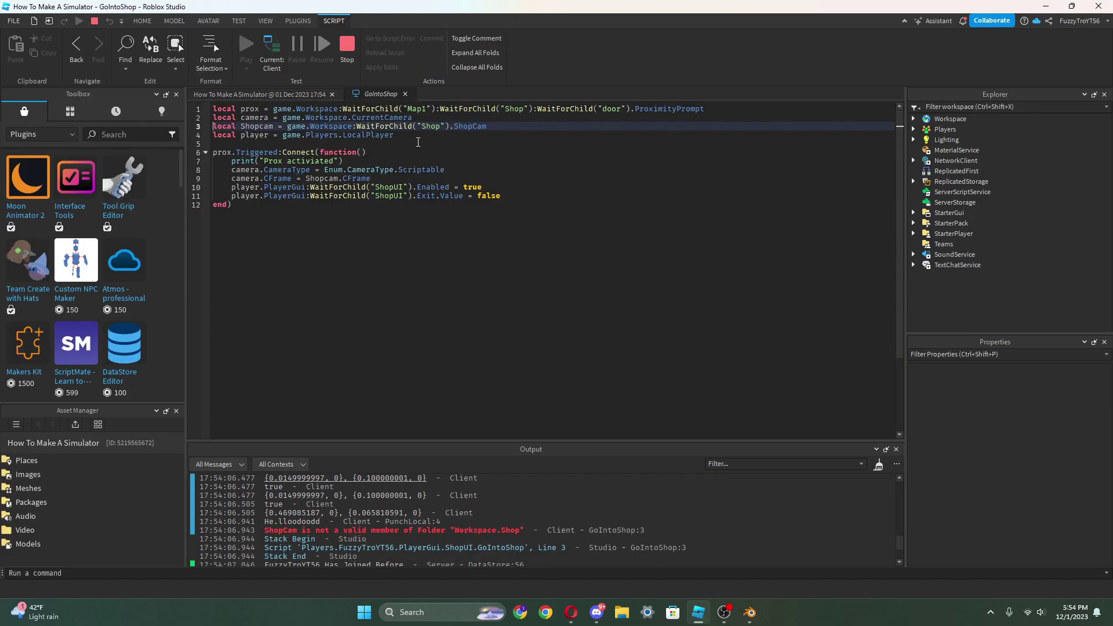
click(347, 44)
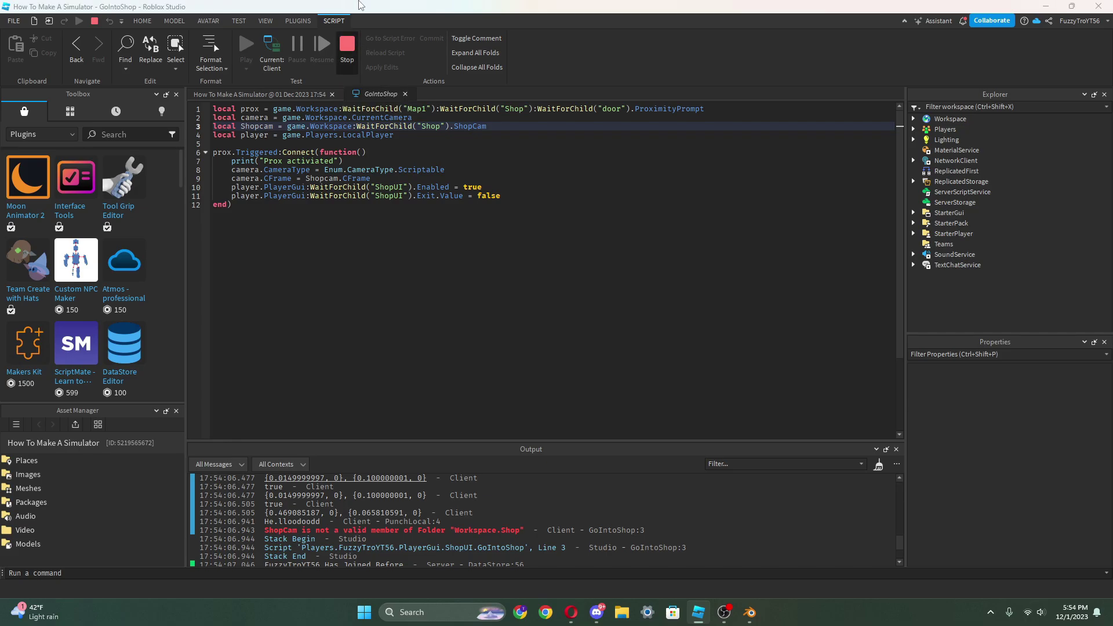
- Change the Shopcam line of the GoIntoShop script to fetch the part with :WaitForChild("ShopCam") and close the script
scroll(993, 175, down, 5)
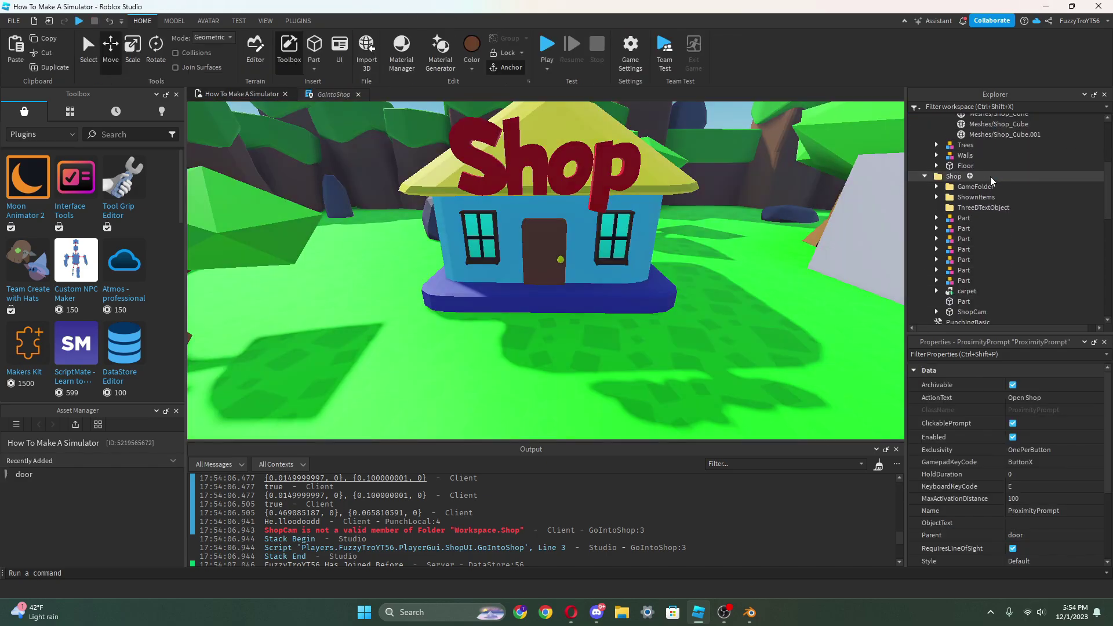
scroll(929, 246, up, 3)
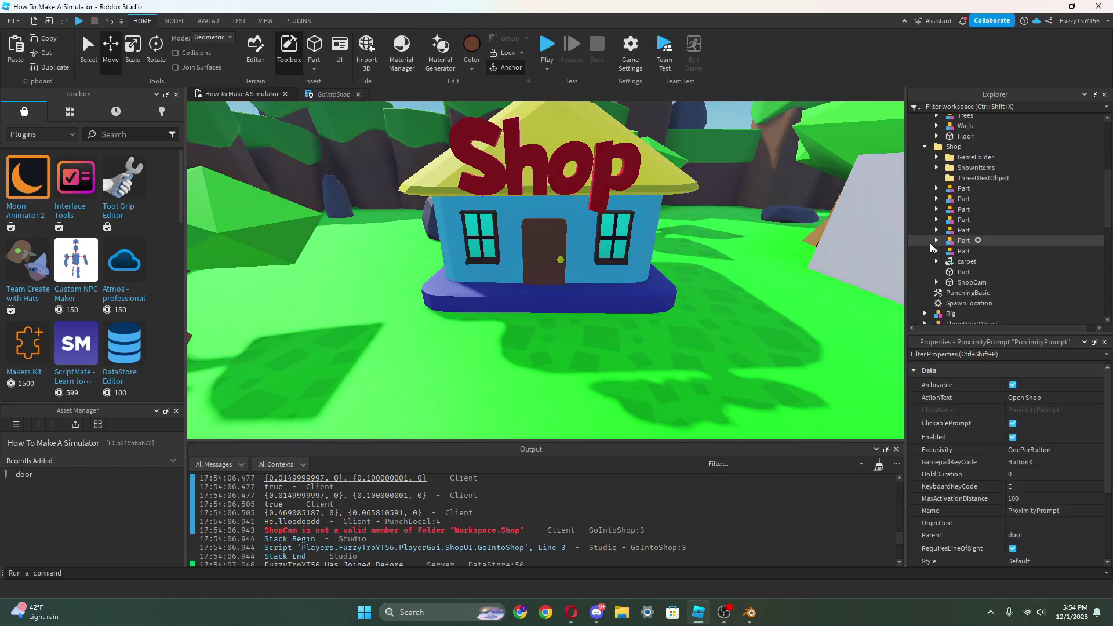
click(971, 283)
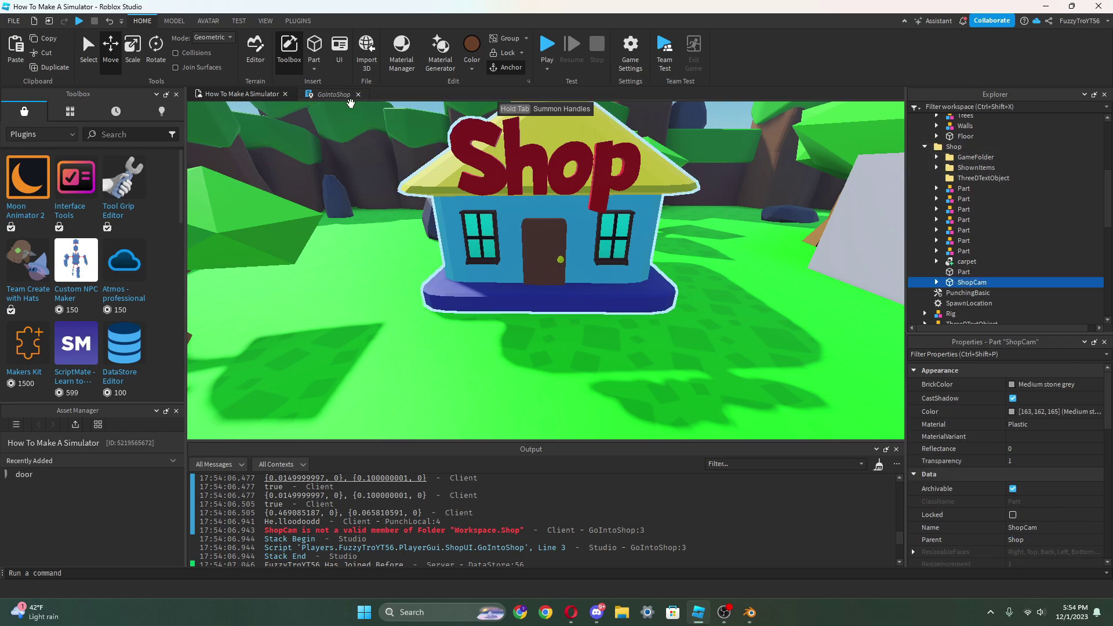
click(332, 94)
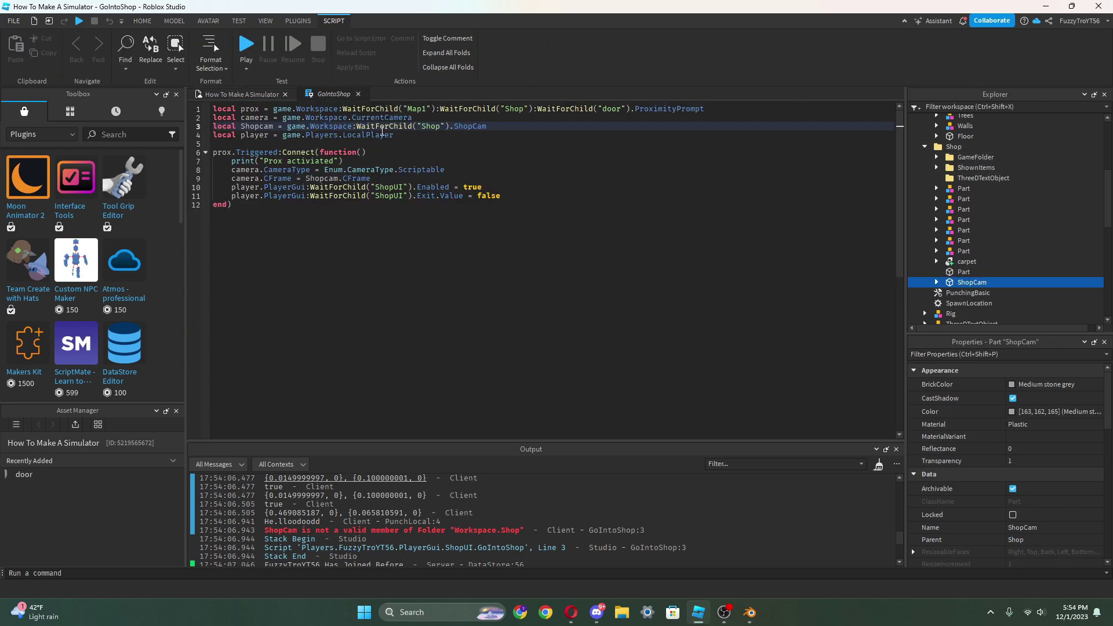
double_click(471, 127)
click(477, 133)
double_click(476, 127)
key(BackSpace)
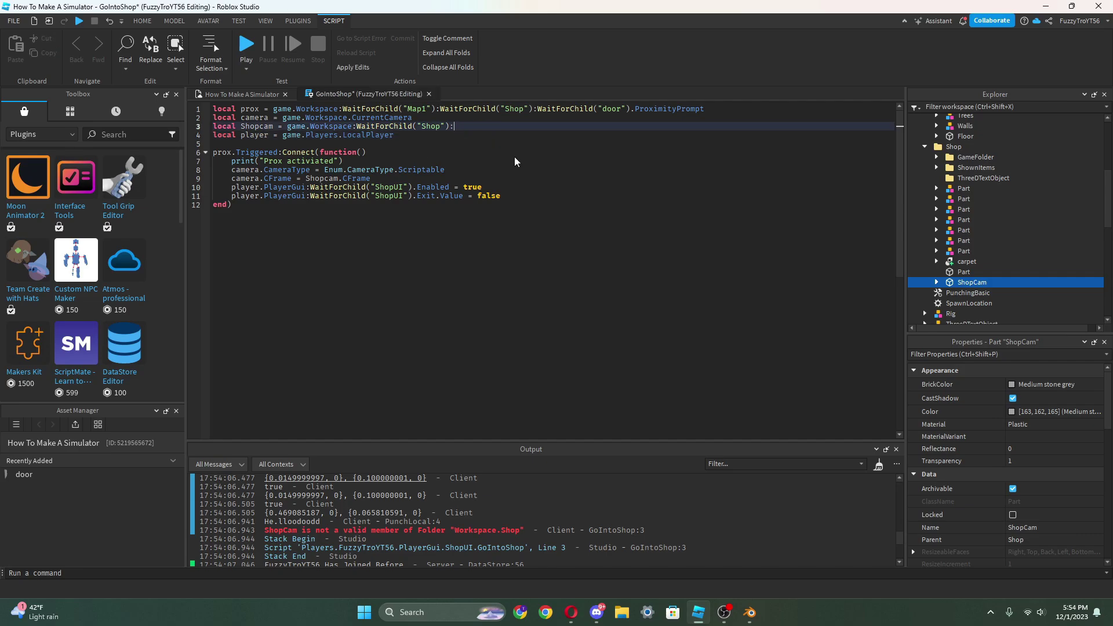
text(WaitForChild("ShopCam"))
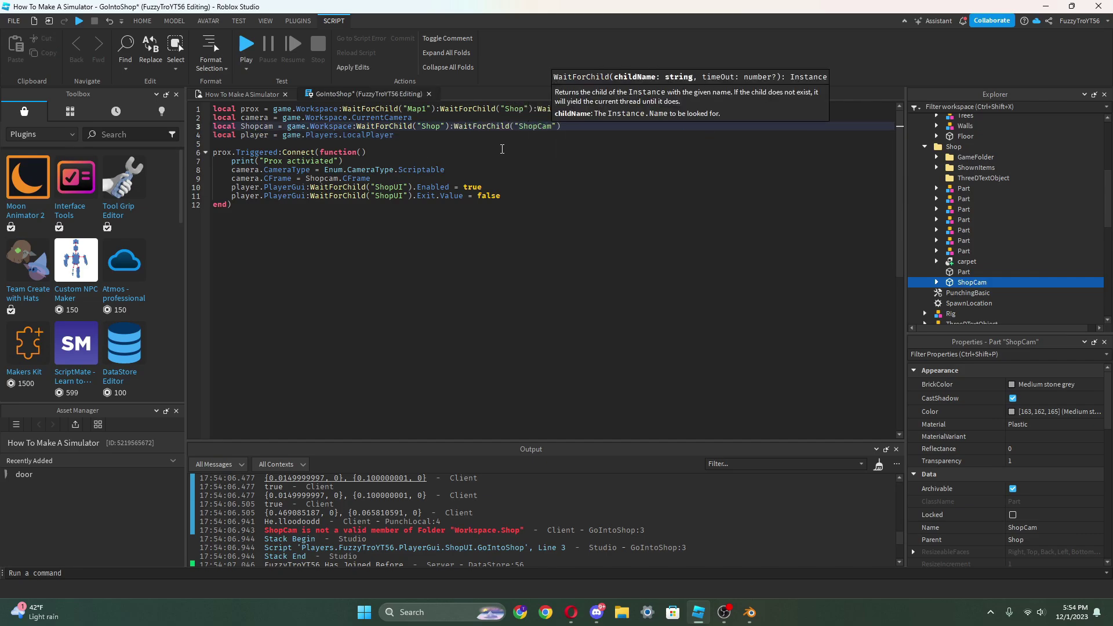
click(428, 94)
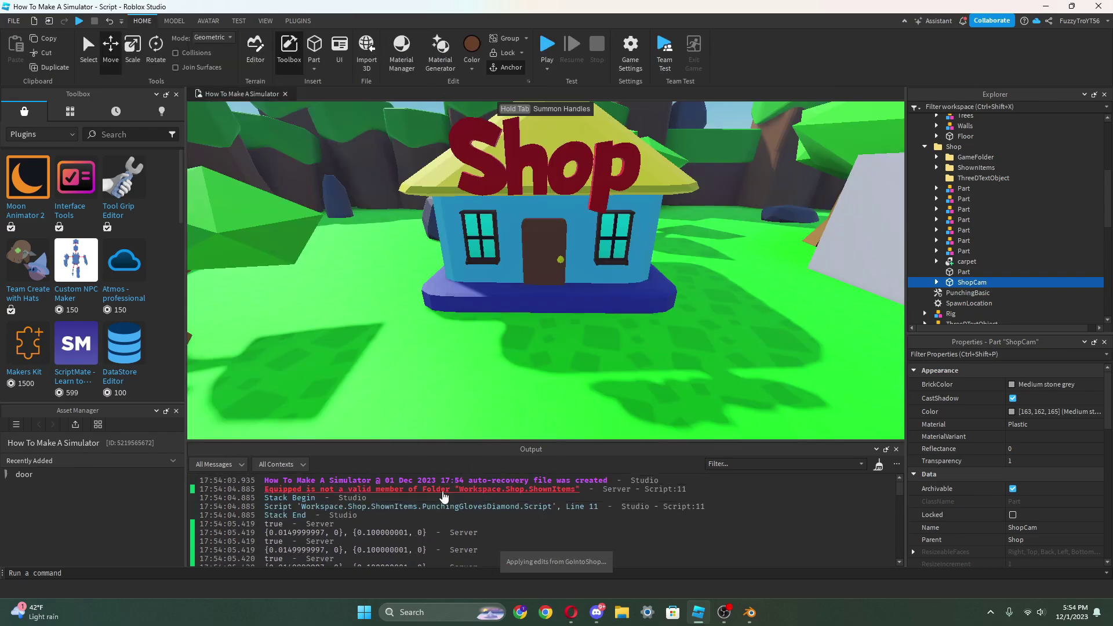
- Check the script behind the Equipped error and expand the PunchingGlovesDiamond and PunchingGlovesBasic models in ShownItems
click(444, 491)
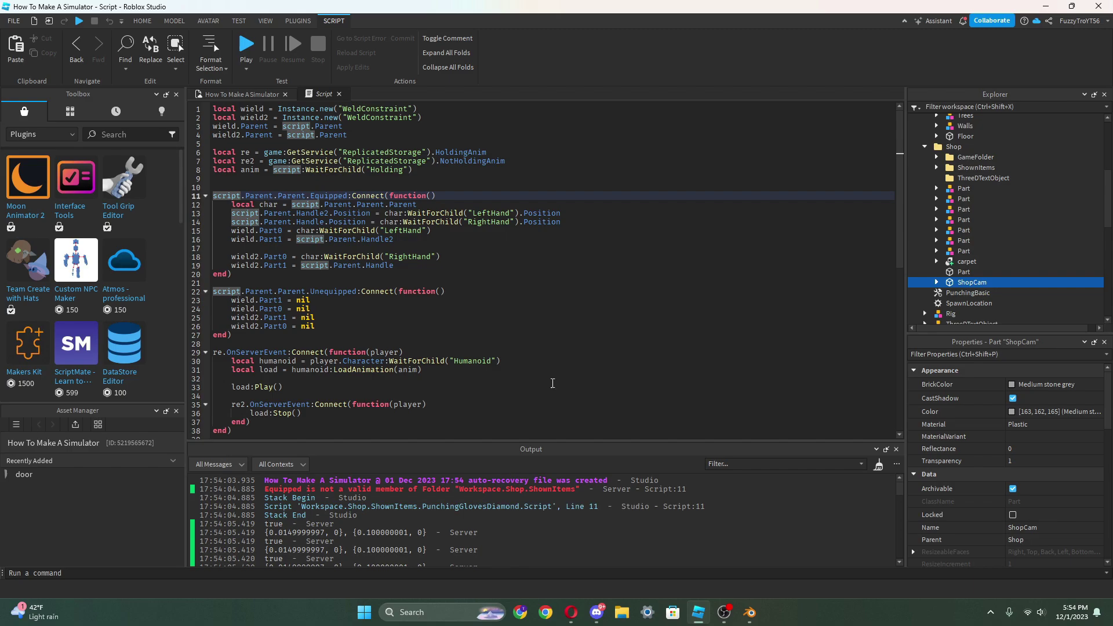
click(339, 94)
scroll(939, 170, up, 2)
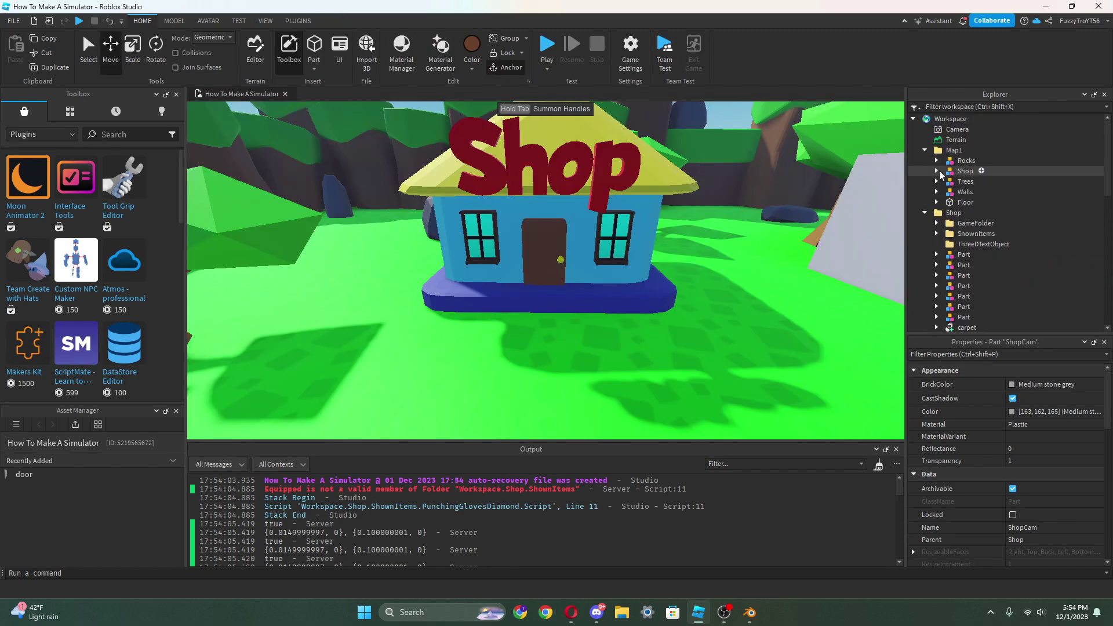
click(936, 233)
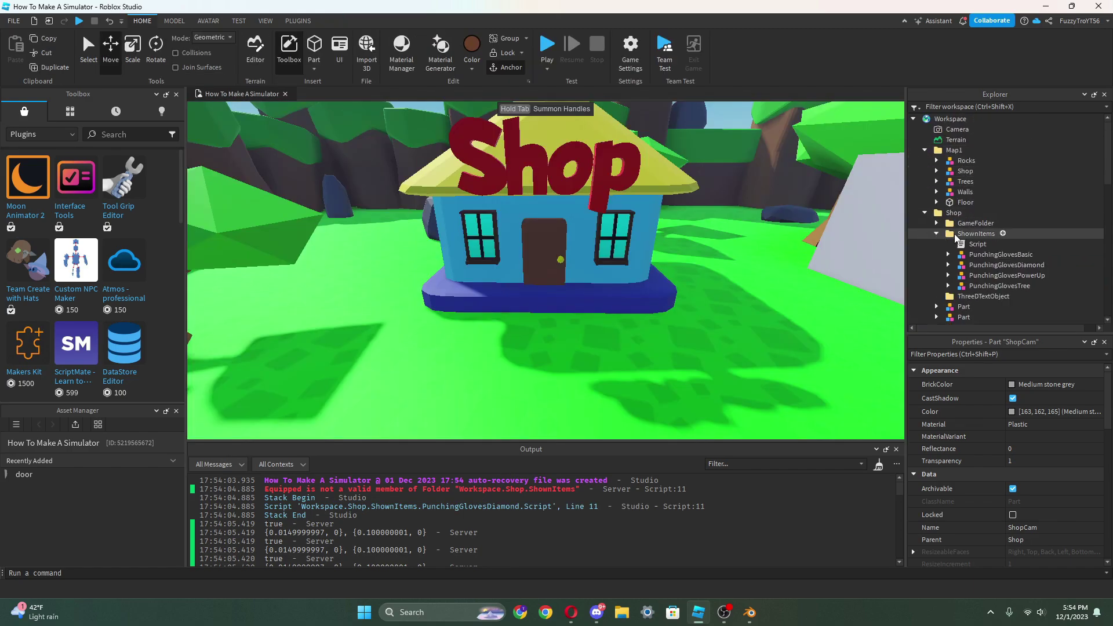
click(948, 264)
click(949, 255)
scroll(951, 255, down, 3)
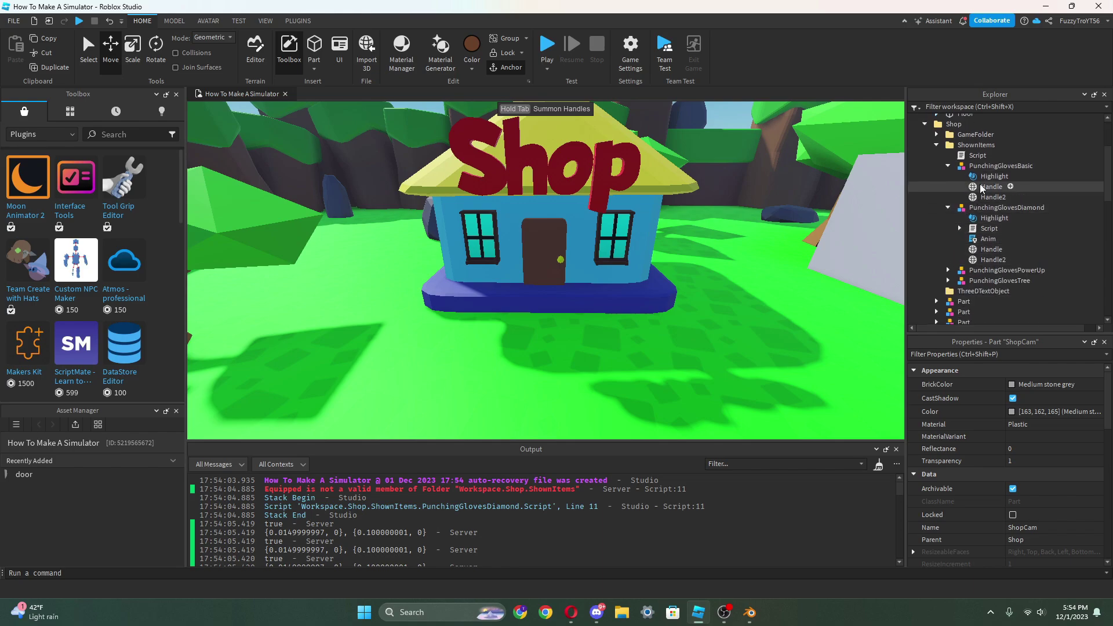
- Disable the Script inside the PunchingGlovesDiamond model and collapse the expanded glove models in ShownItems
ctrl+click(973, 232)
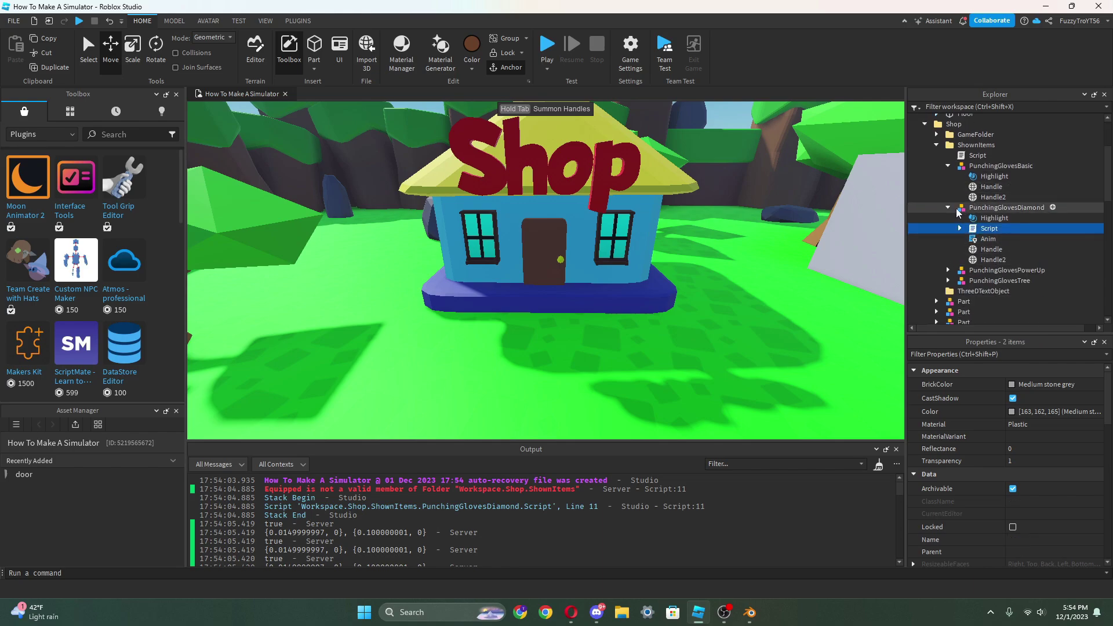
click(988, 218)
click(982, 229)
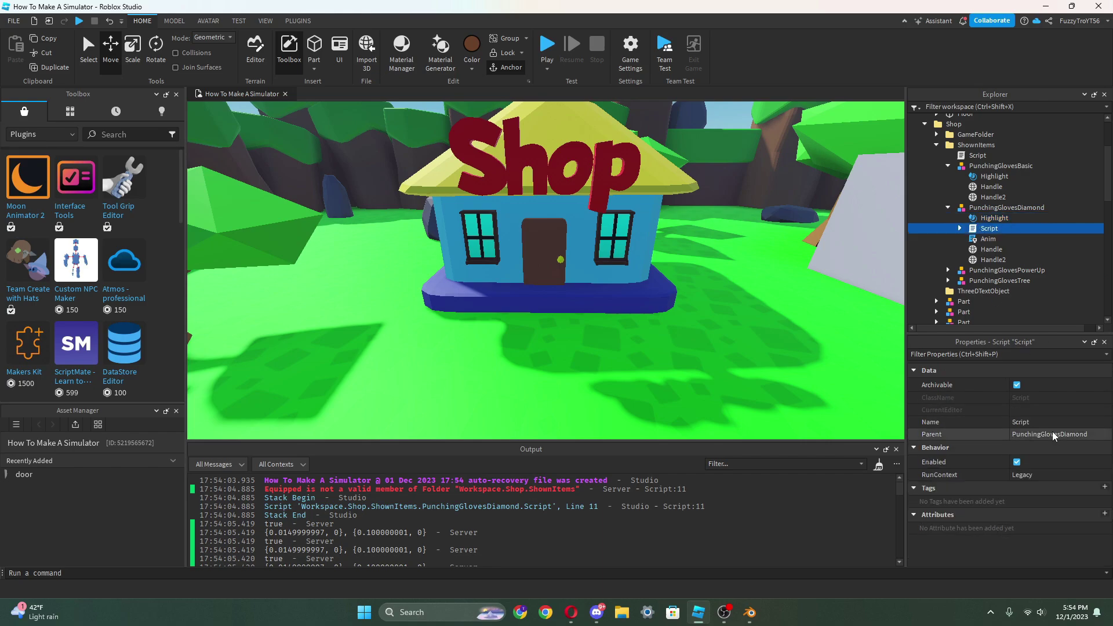
click(1018, 462)
click(954, 218)
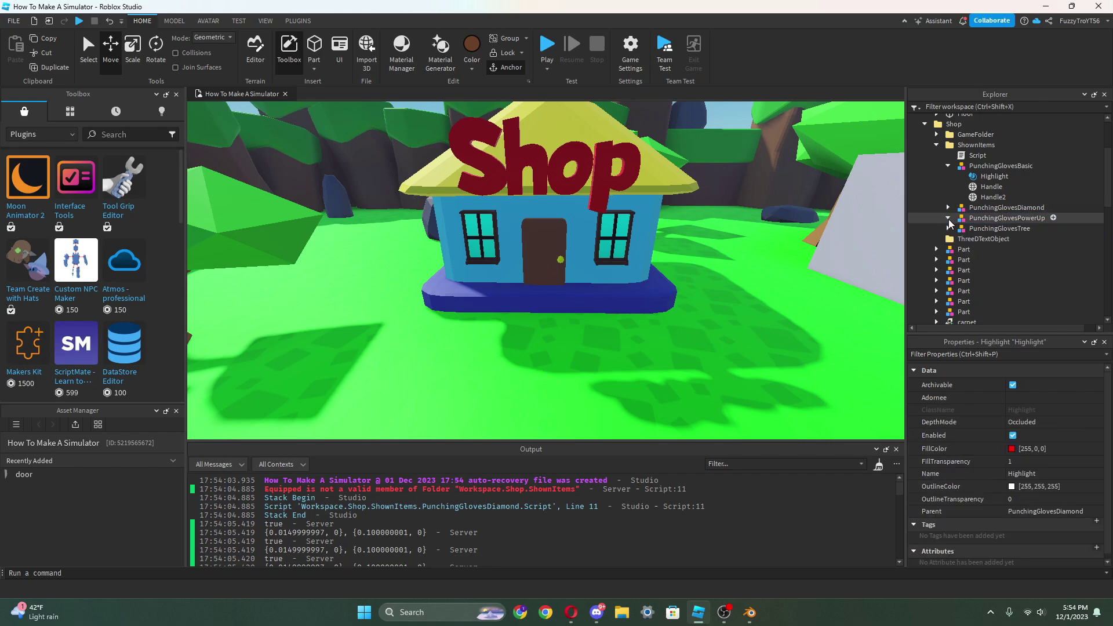
click(948, 208)
click(948, 165)
click(977, 155)
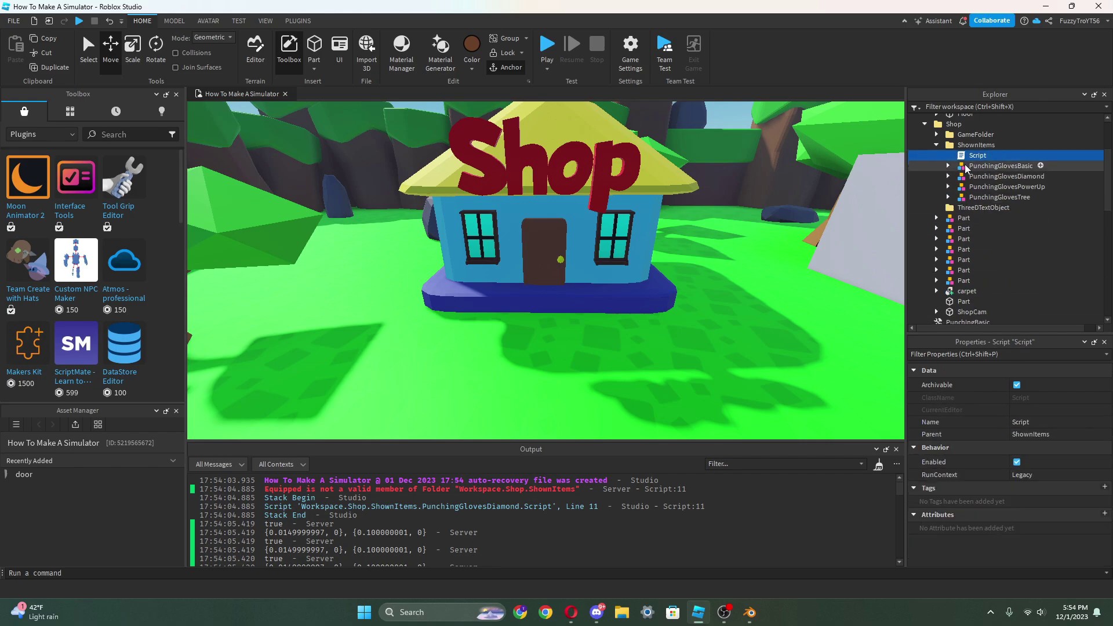
- Playtest the game by walking the character up to the shop door to check its prompt, and stop the test
click(536, 248)
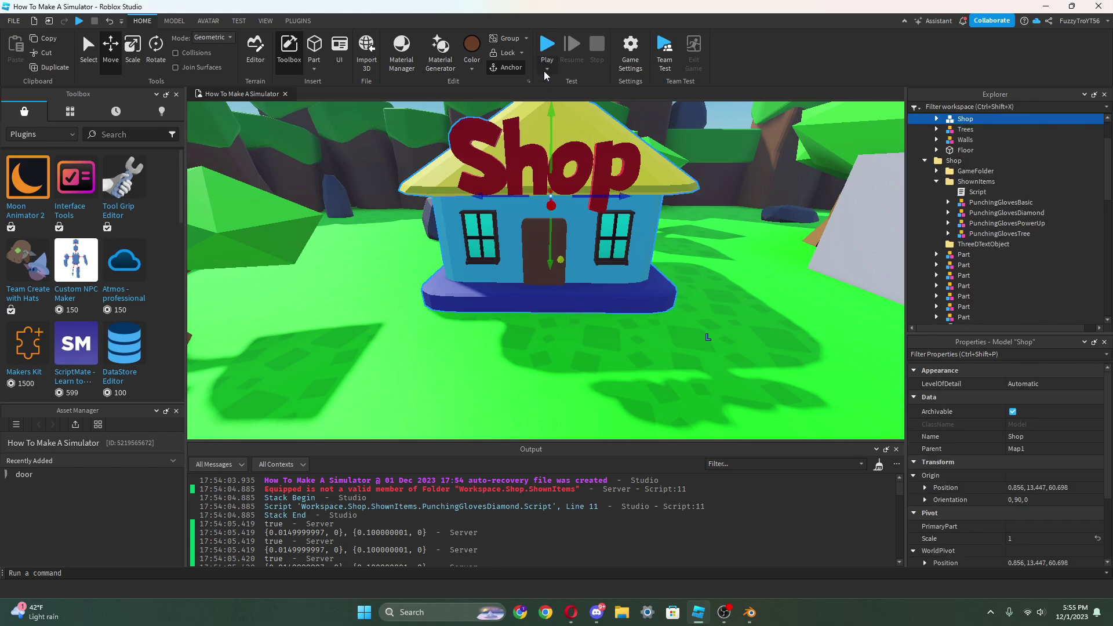
click(548, 55)
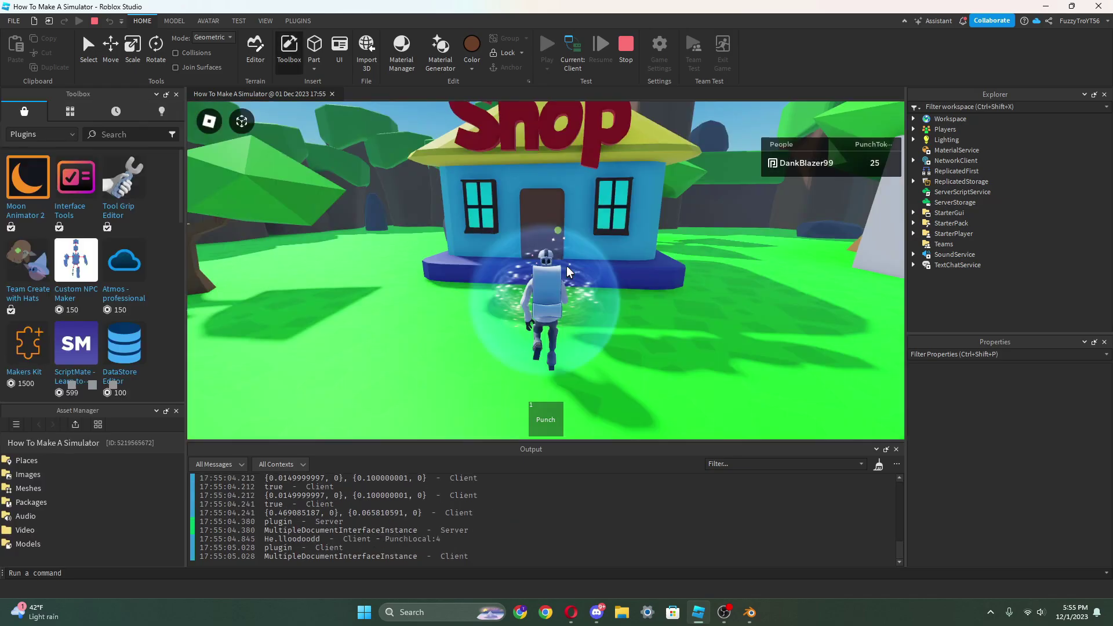
key(w)
right_drag(566, 265, 565, 266)
scroll(566, 265, down, 3)
scroll(566, 265, up, 3)
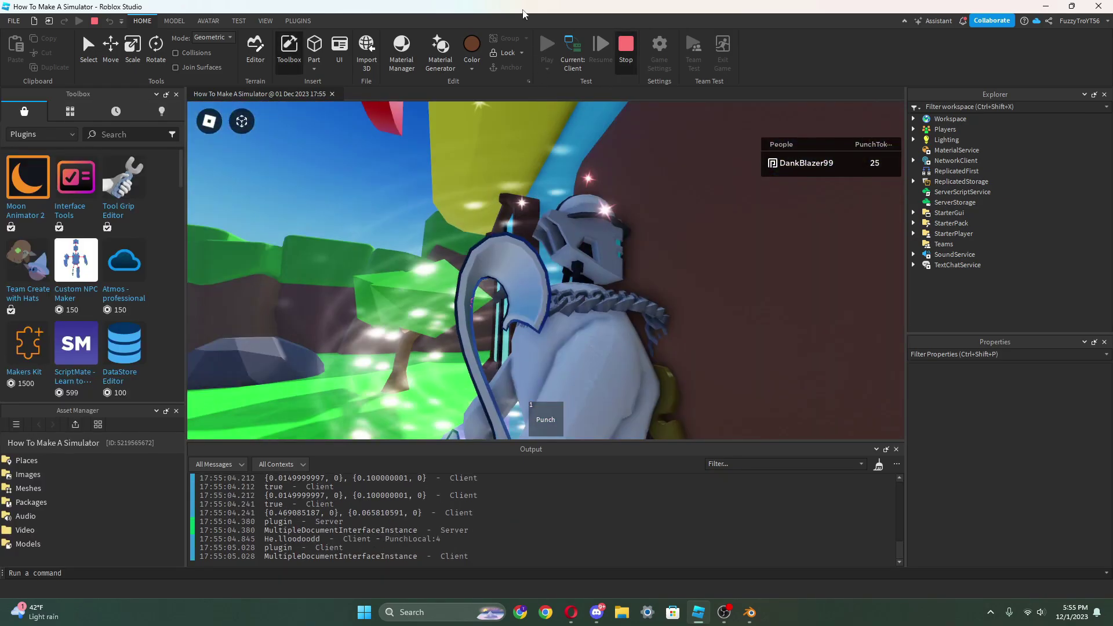
key(shift+F5)
- Turn off RequiresLineOfSight for the ProximityPrompt of the shop door
scroll(553, 259, up, 5)
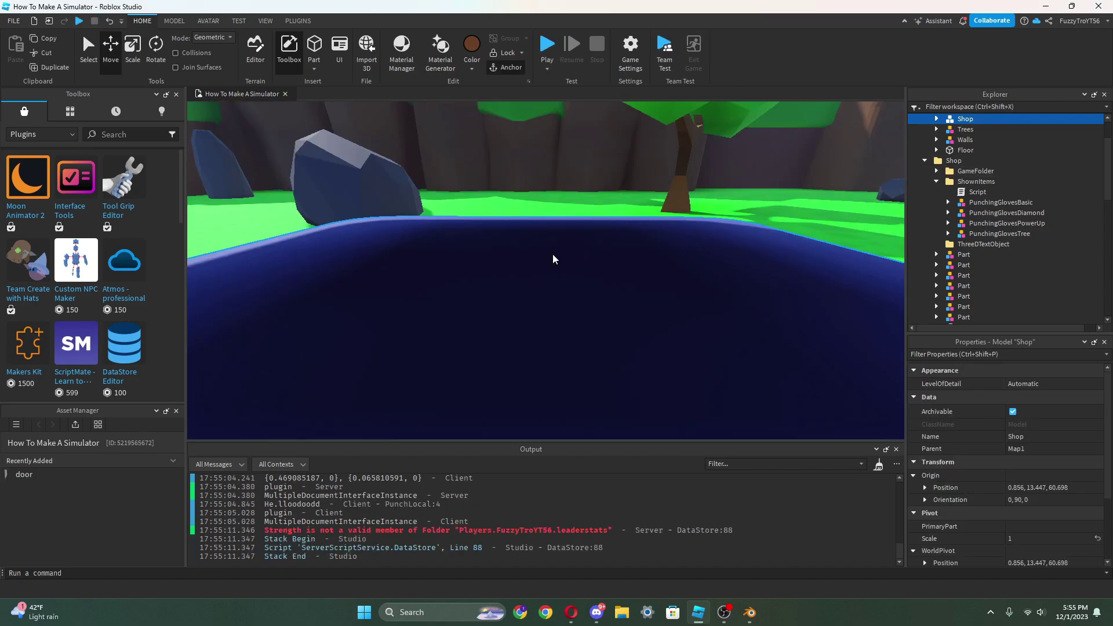
scroll(553, 255, down, 5)
scroll(966, 160, up, 2)
click(937, 180)
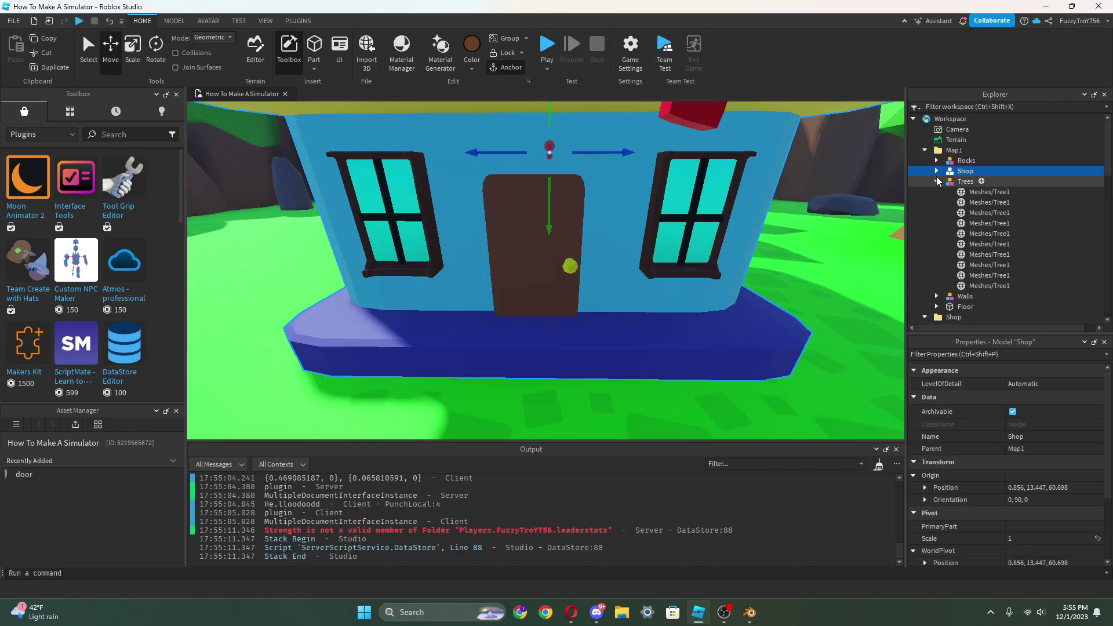
click(936, 171)
right_drag(545, 223, 545, 223)
scroll(545, 222, up, 3)
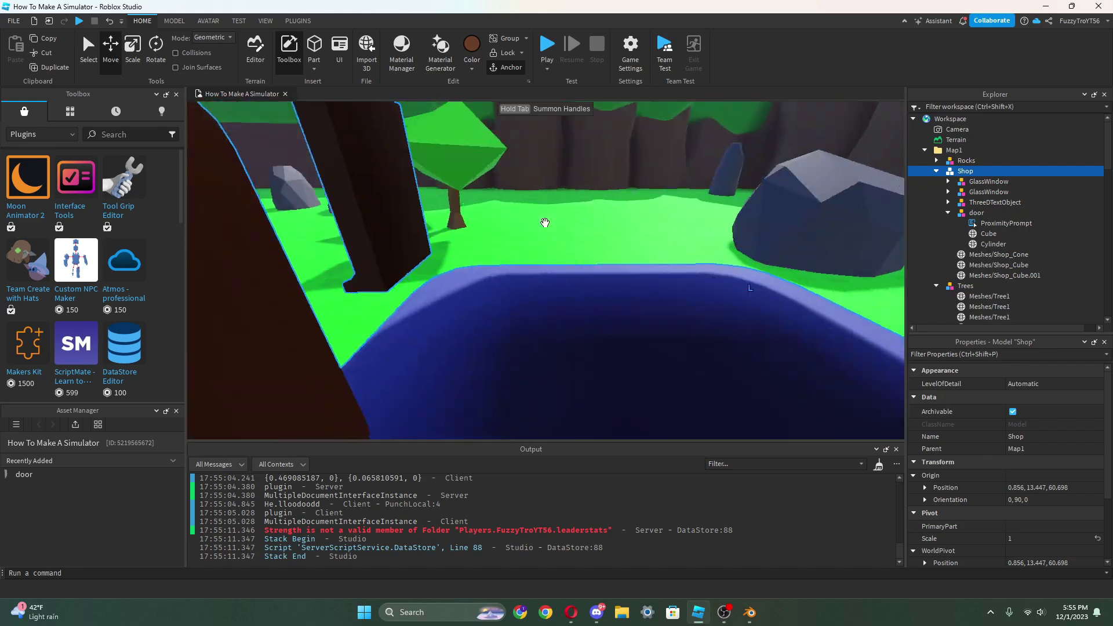
scroll(545, 223, down, 6)
click(976, 213)
click(985, 223)
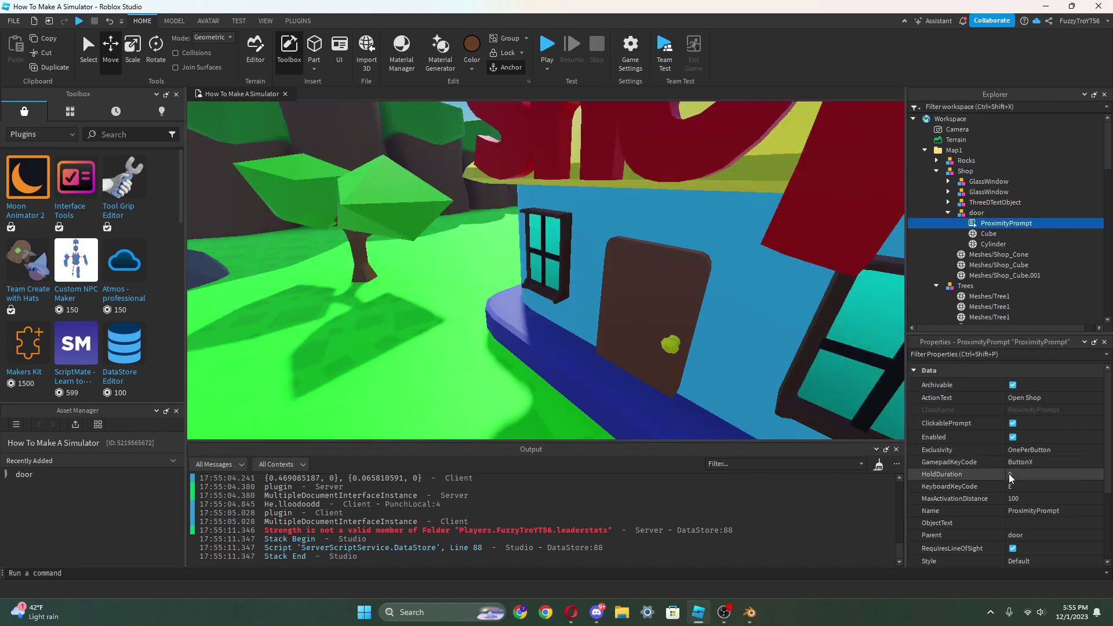
scroll(1010, 470, down, 3)
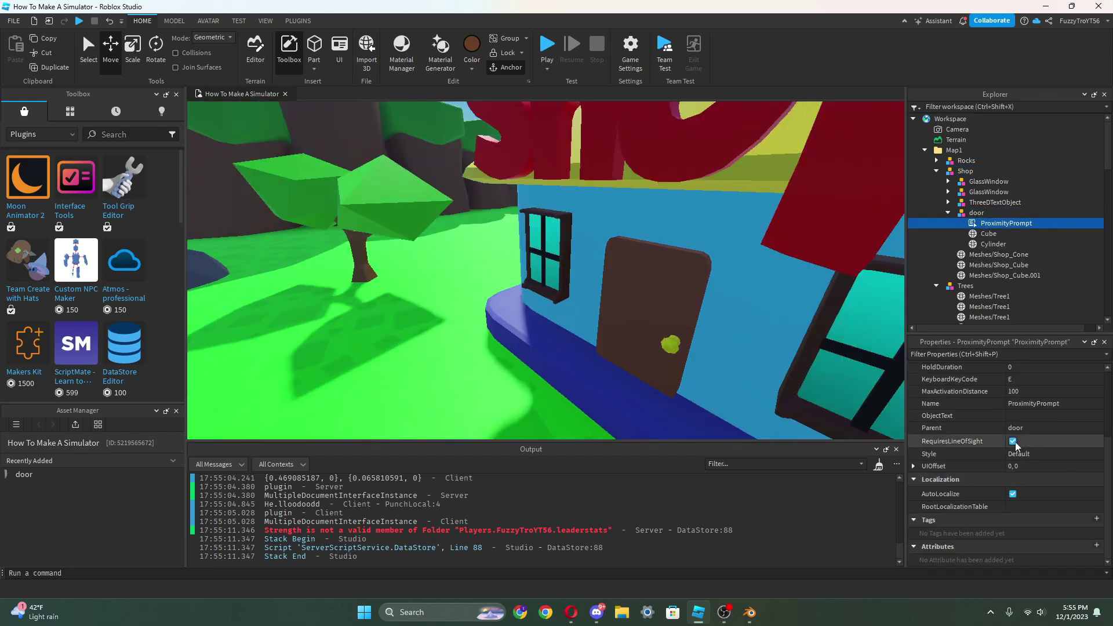
- Playtest the shop door by triggering its Open Shop prompt, browse to the next item, and stop the test
click(539, 49)
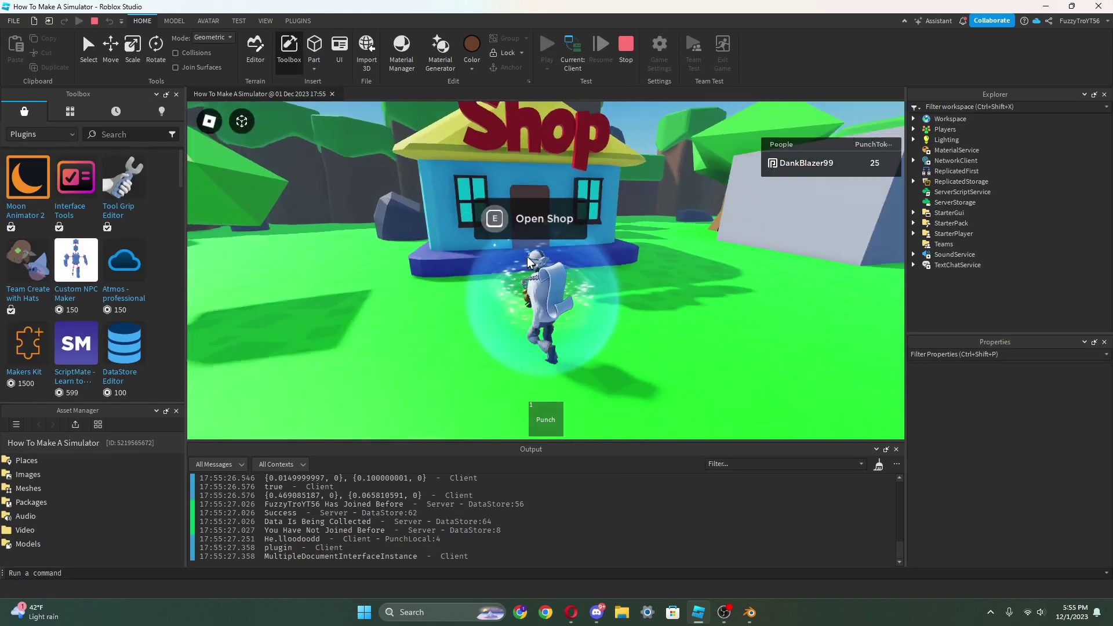
key(w)
right_drag(527, 256, 527, 257)
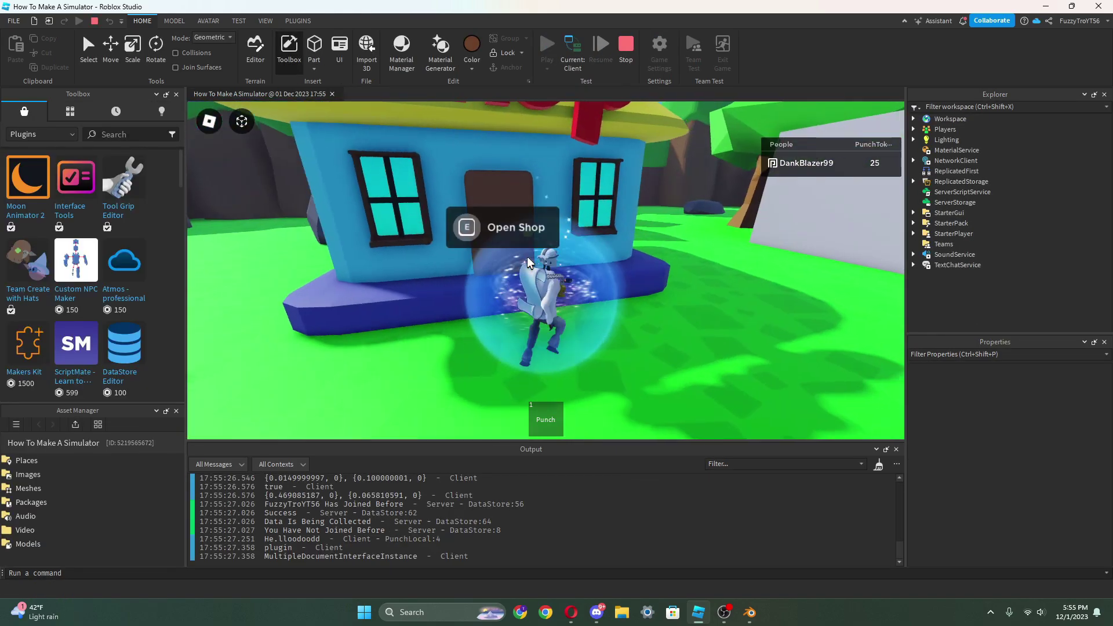
key(e)
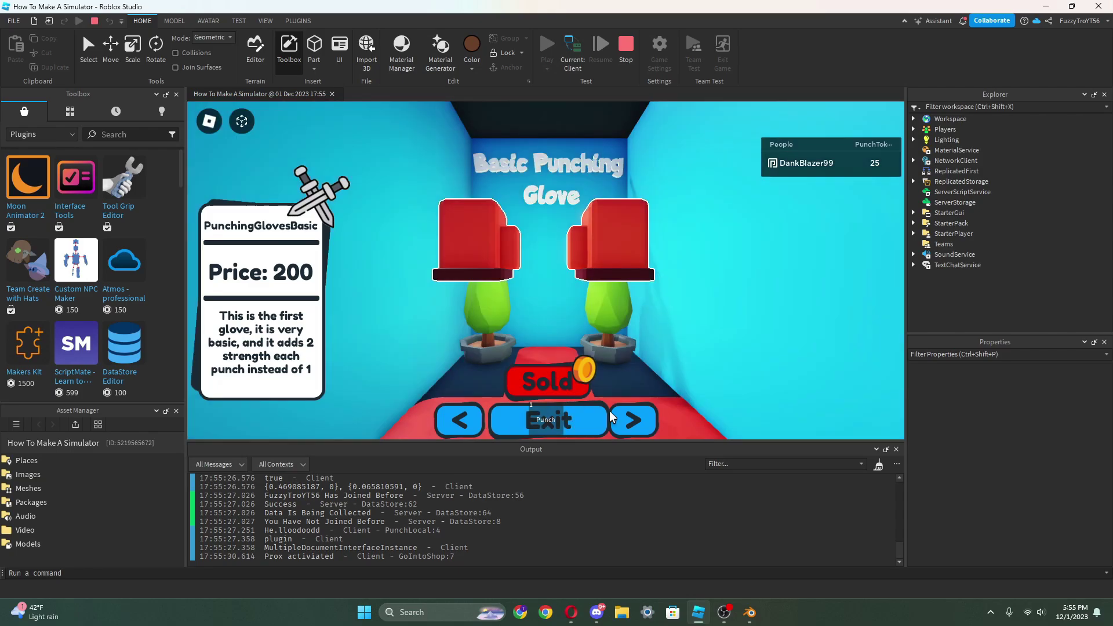
click(631, 420)
click(626, 49)
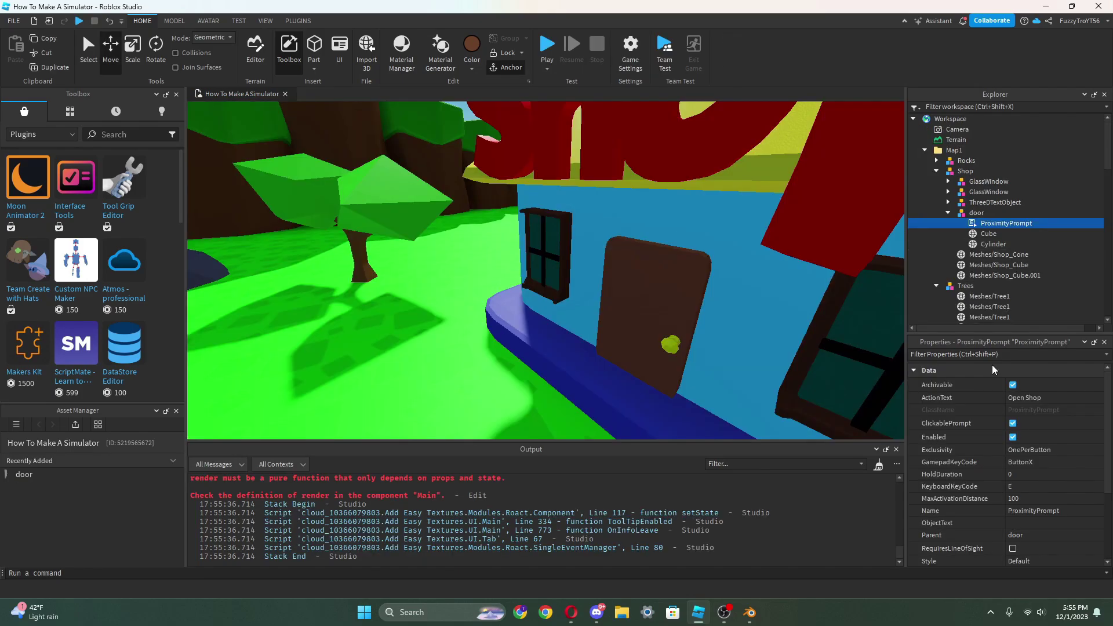
- Set the MaxActivationDistance of the shop door's ProximityPrompt to 35
click(1047, 499)
key(BackSpace)
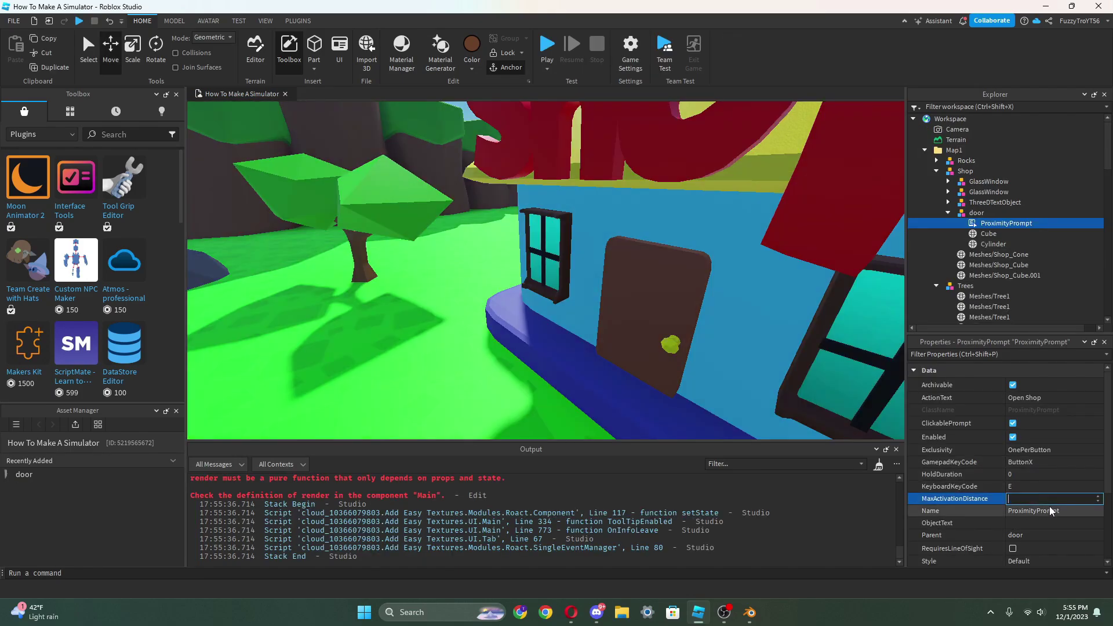
text(40)
text(6)
key(Return)
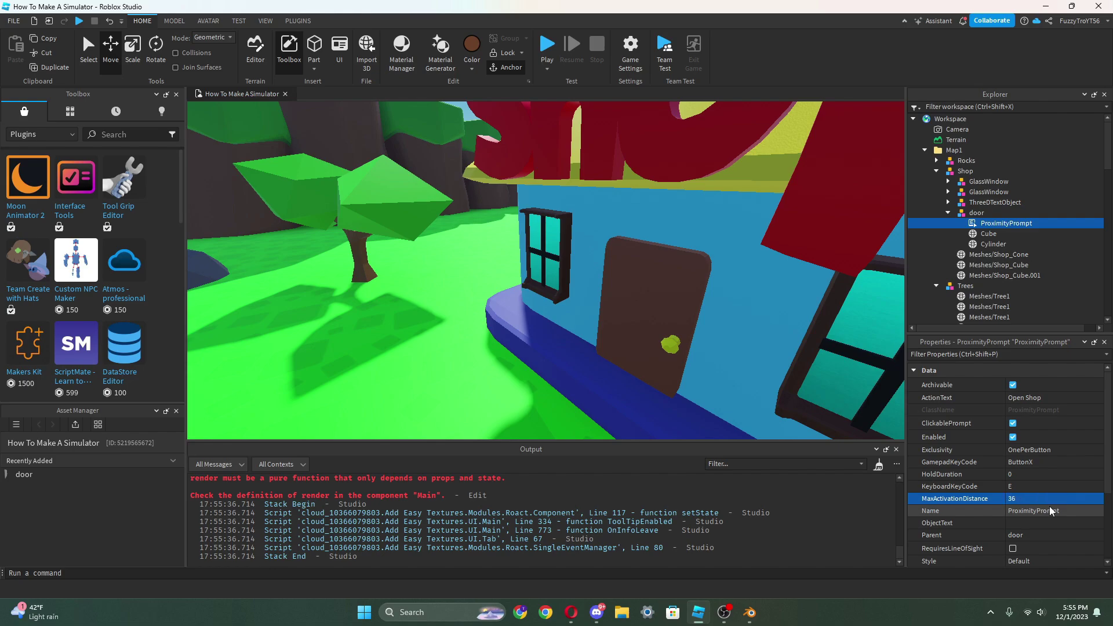
click(1038, 499)
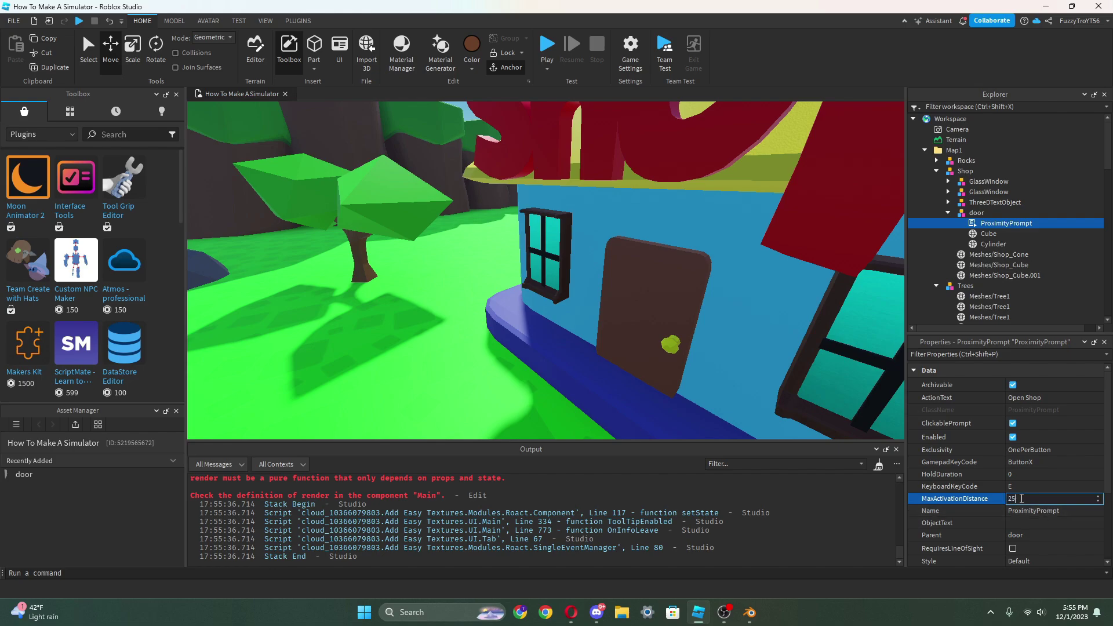
- Collapse the Shop and Trees groups of Map1 in the Explorer
scroll(567, 396, down, 5)
right_drag(567, 396, 643, 377)
scroll(1071, 506, down, 3)
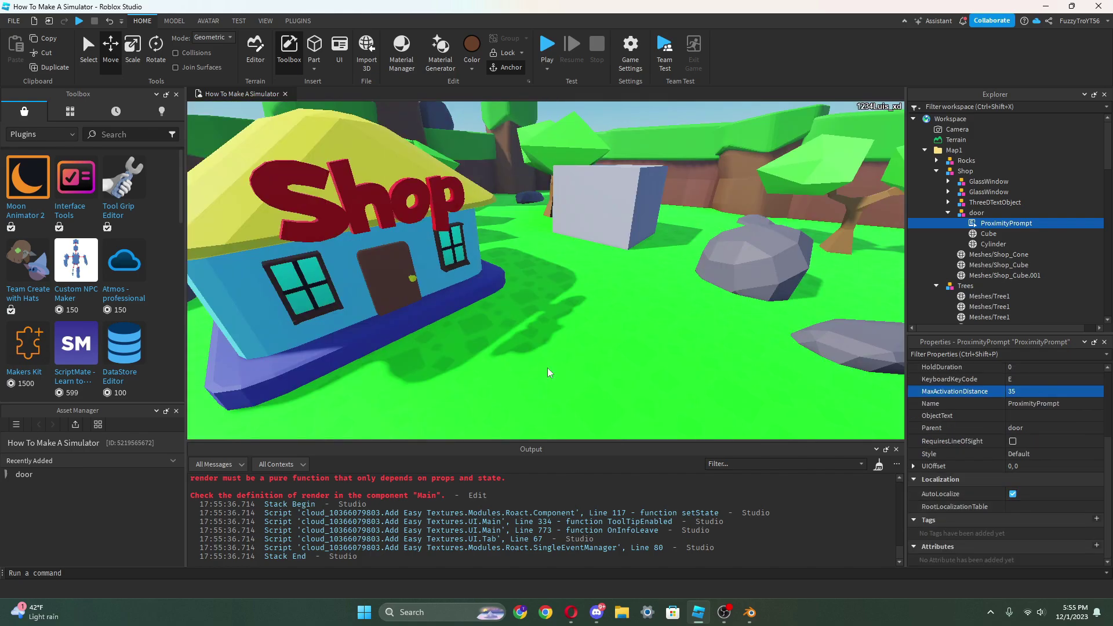
right_drag(547, 367, 651, 199)
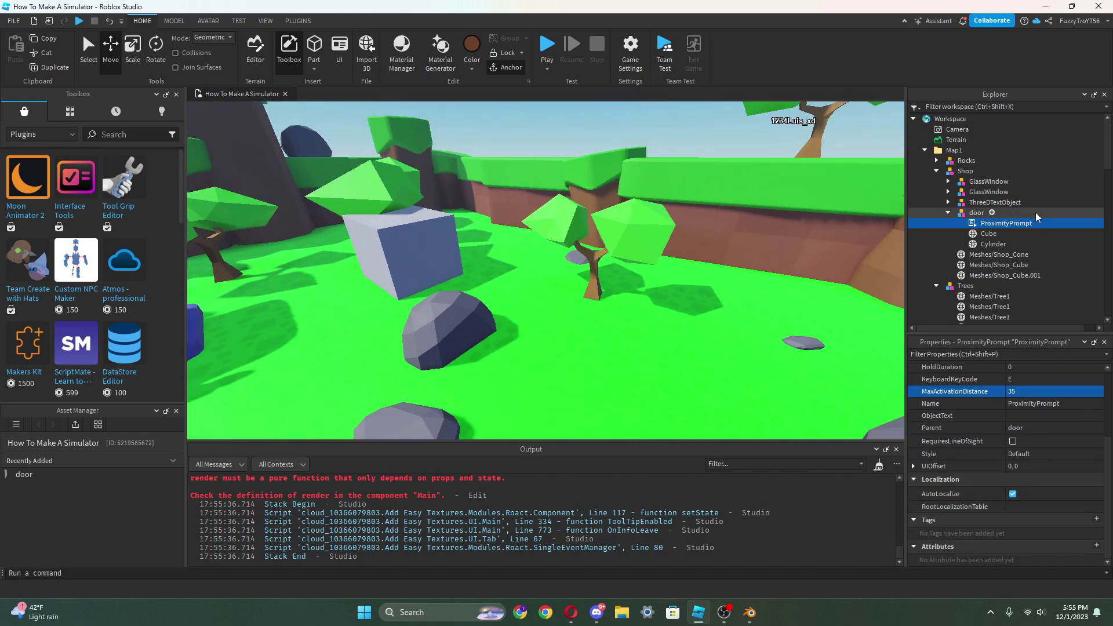
click(941, 216)
click(949, 201)
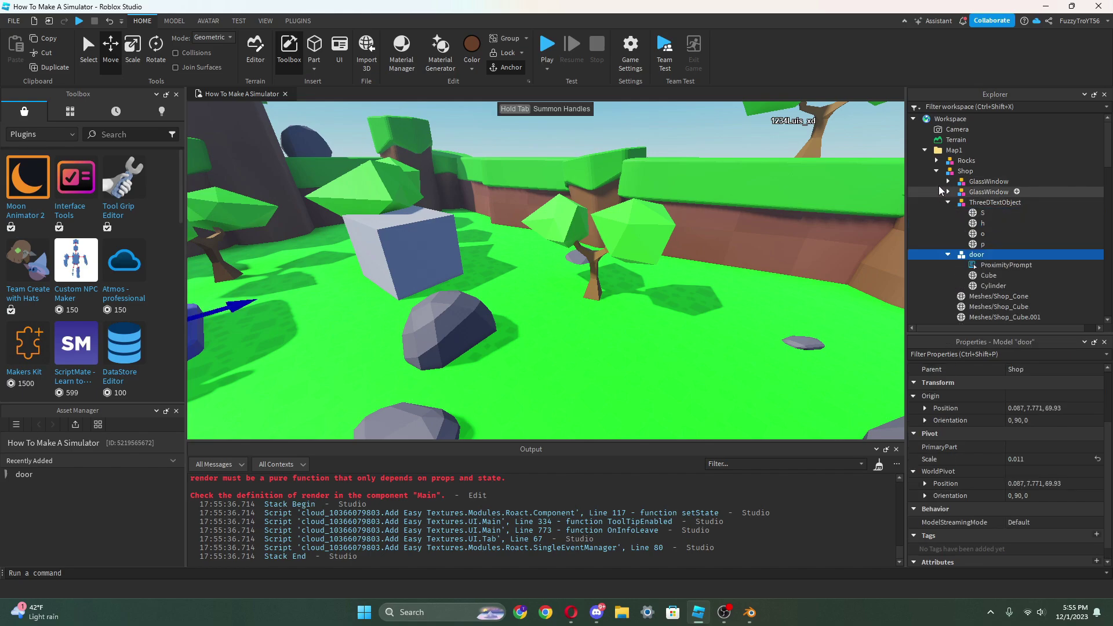
click(936, 171)
click(936, 181)
- Examine the script inside the workspace Part that holds a ProximityPrompt, and return to the 3D view
right_drag(758, 181, 625, 207)
click(554, 203)
scroll(566, 237, up, 5)
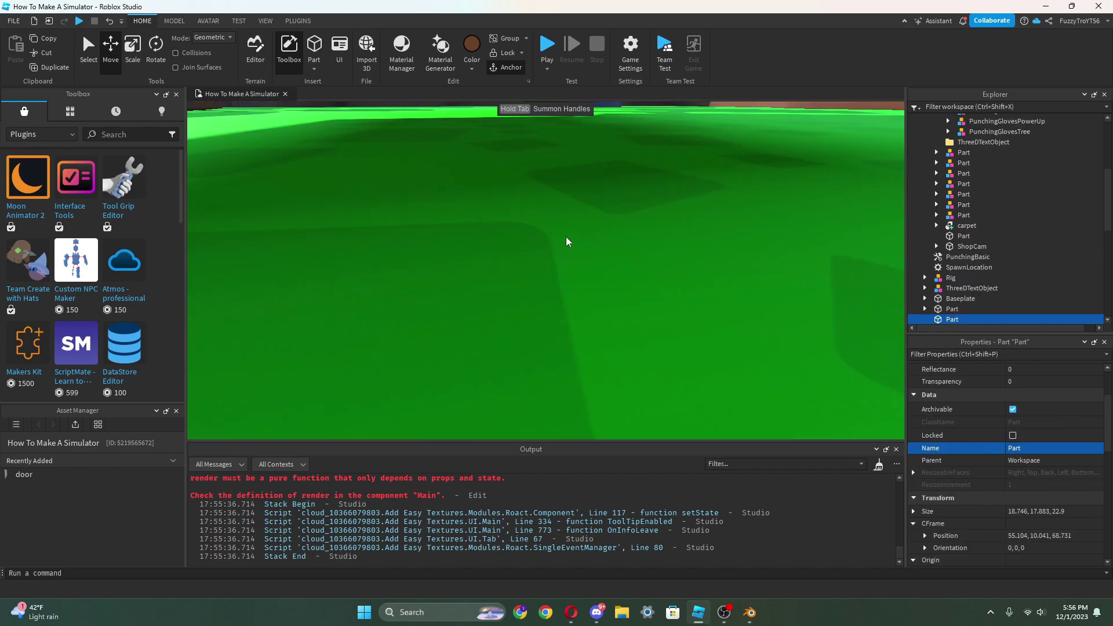
scroll(655, 195, down, 3)
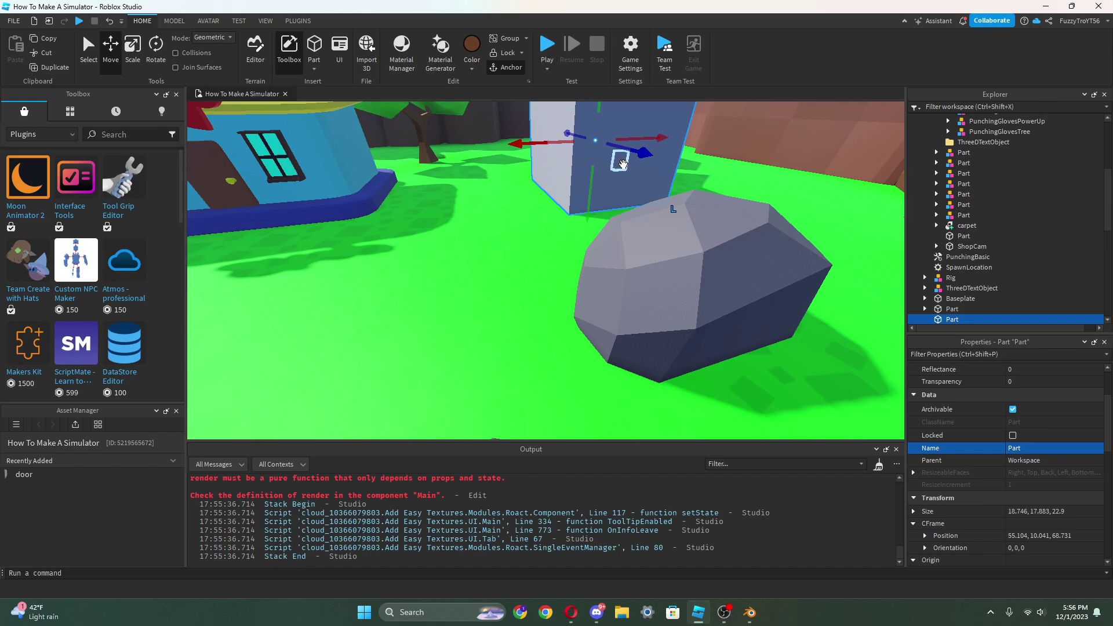
click(925, 319)
double_click(935, 302)
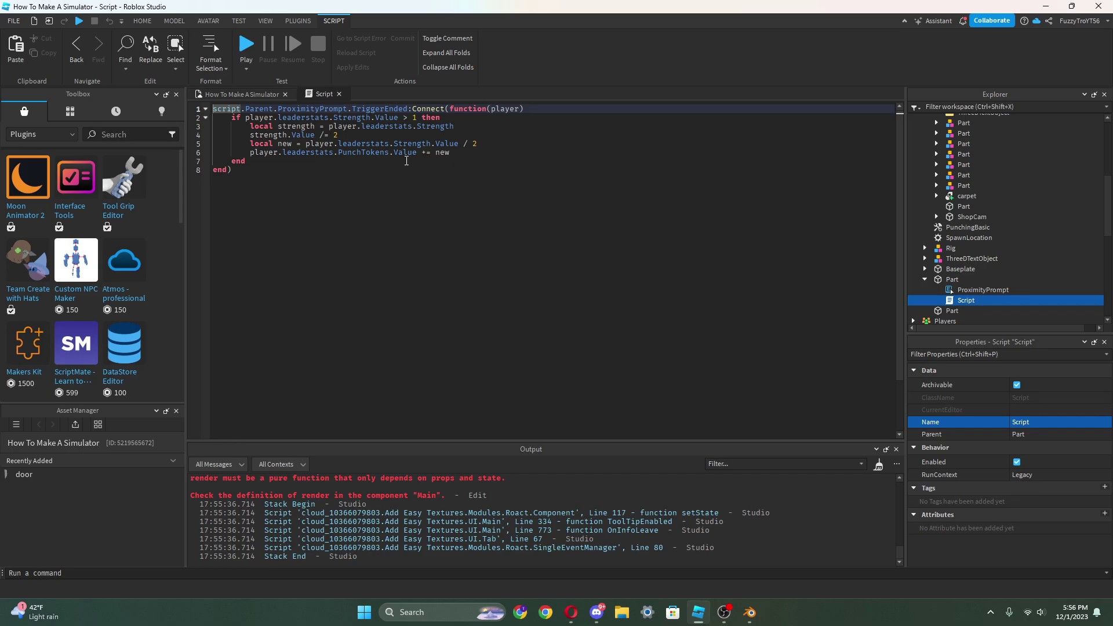
click(242, 94)
- Add a ScreenGui to StarterGui
scroll(995, 256, down, 10)
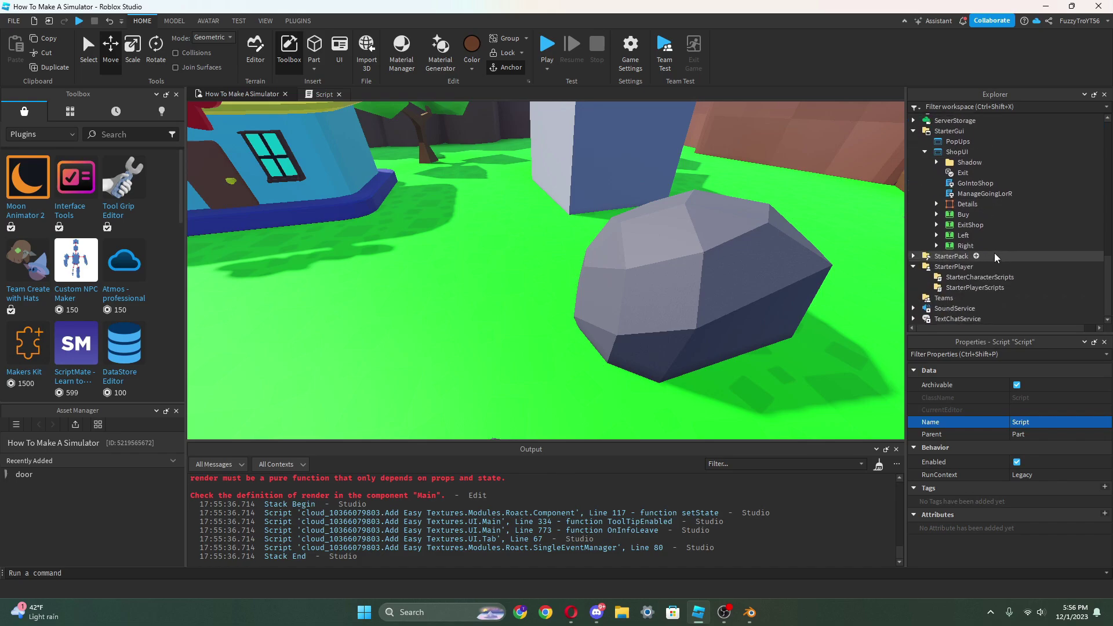
scroll(996, 249, up, 5)
click(976, 224)
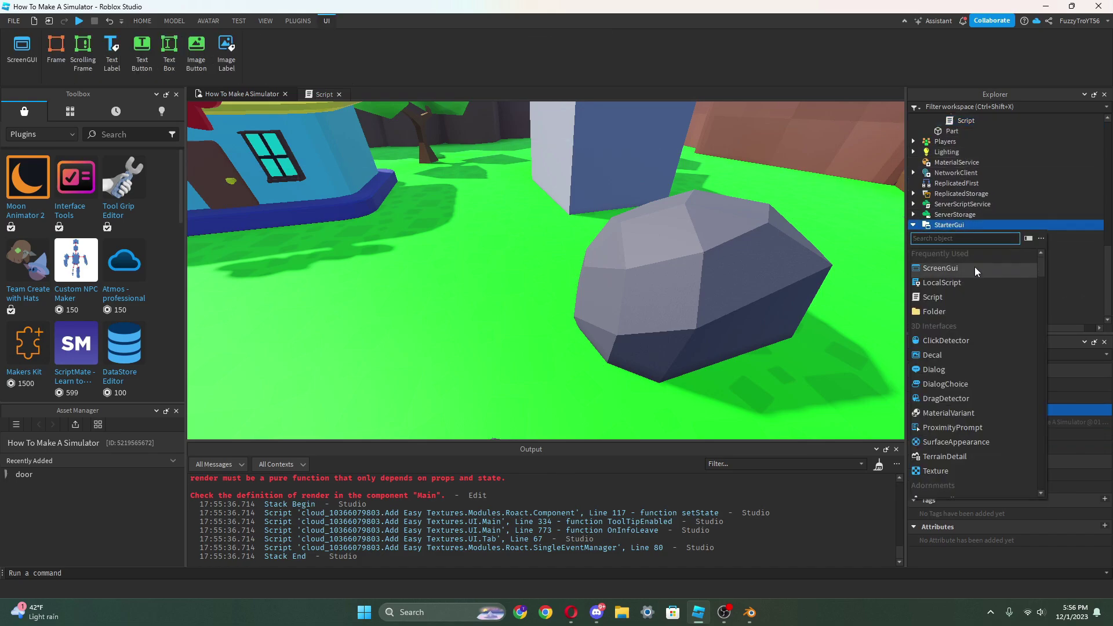
click(975, 268)
- Rename the new ScreenGui as Sell
right_click(951, 246)
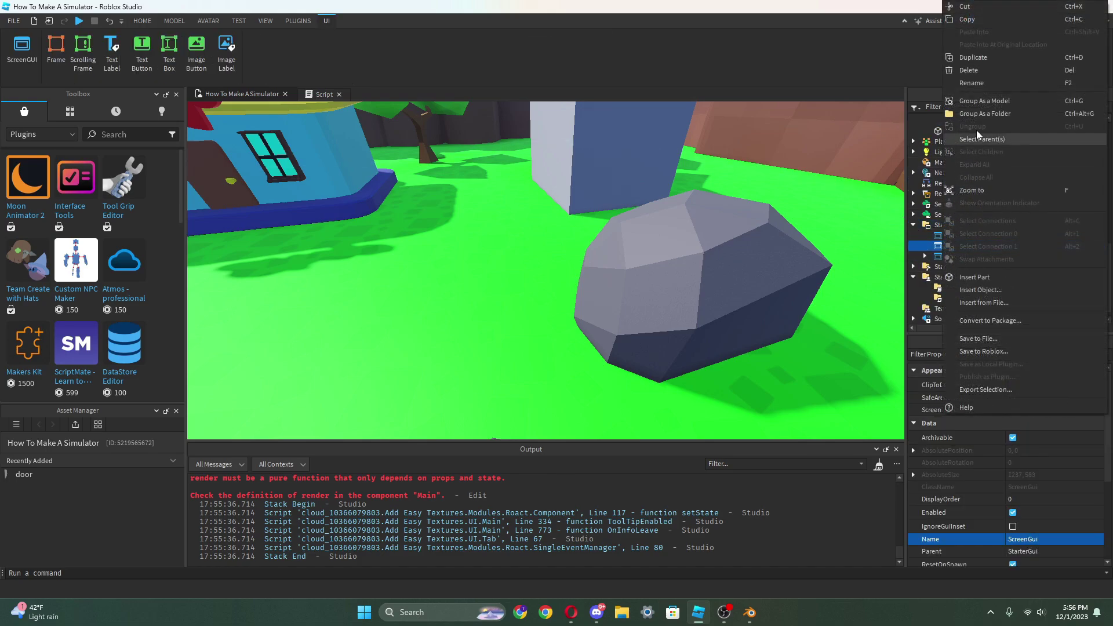
click(982, 83)
text(Se;;)
key(Return)
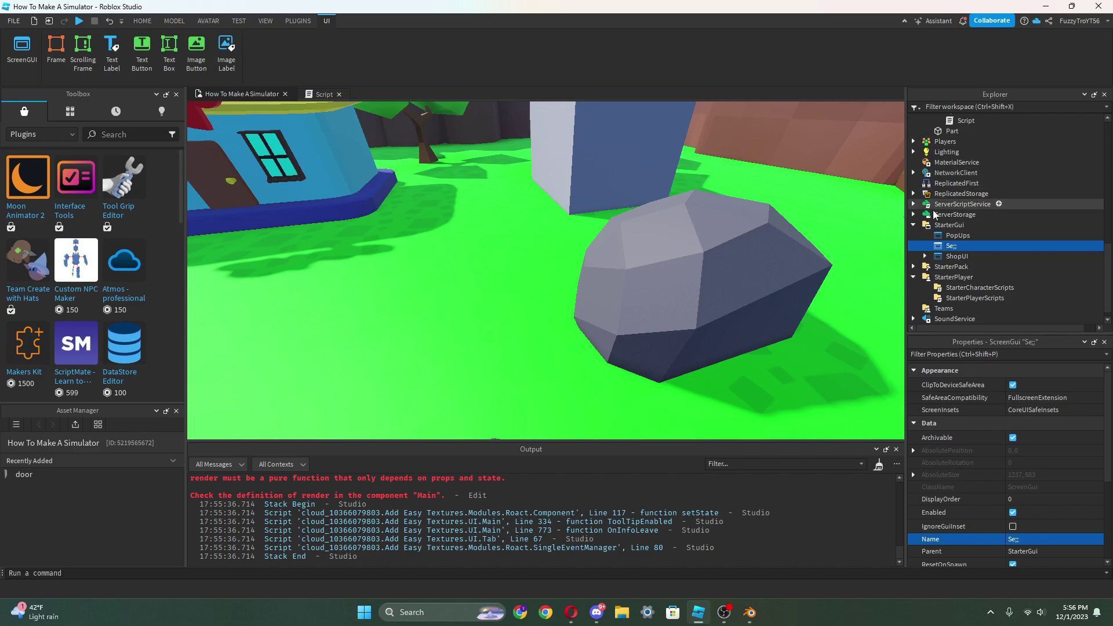
right_click(947, 245)
click(966, 82)
text(Se)
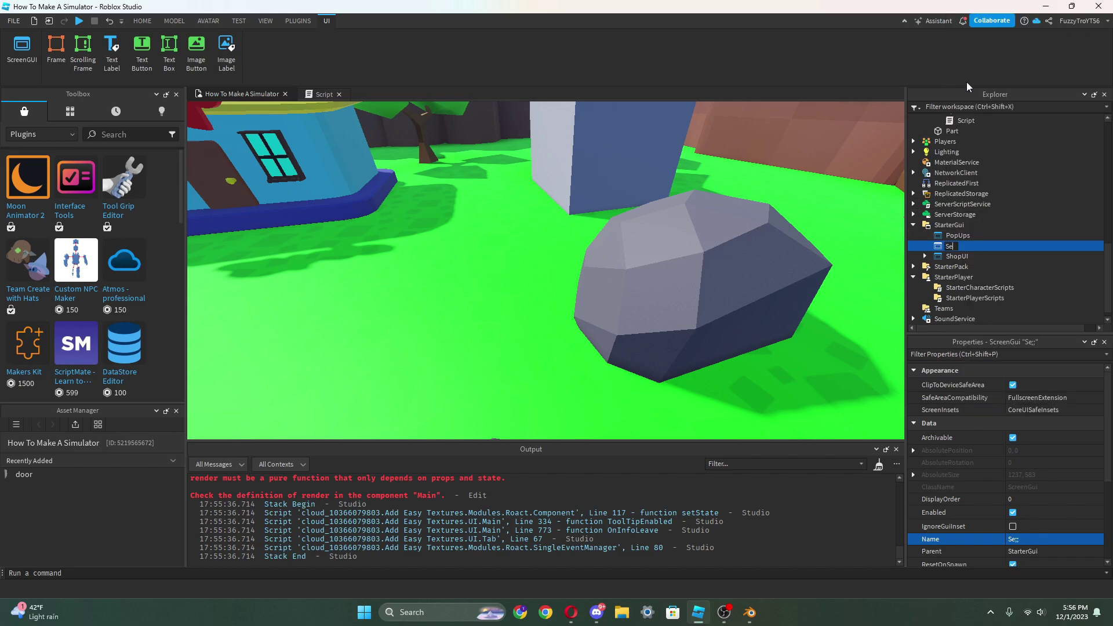
text(ll)
key(Return)
- Add a Frame to the Sell ScreenGui and move it down to about 239 px from the upper edge
click(961, 246)
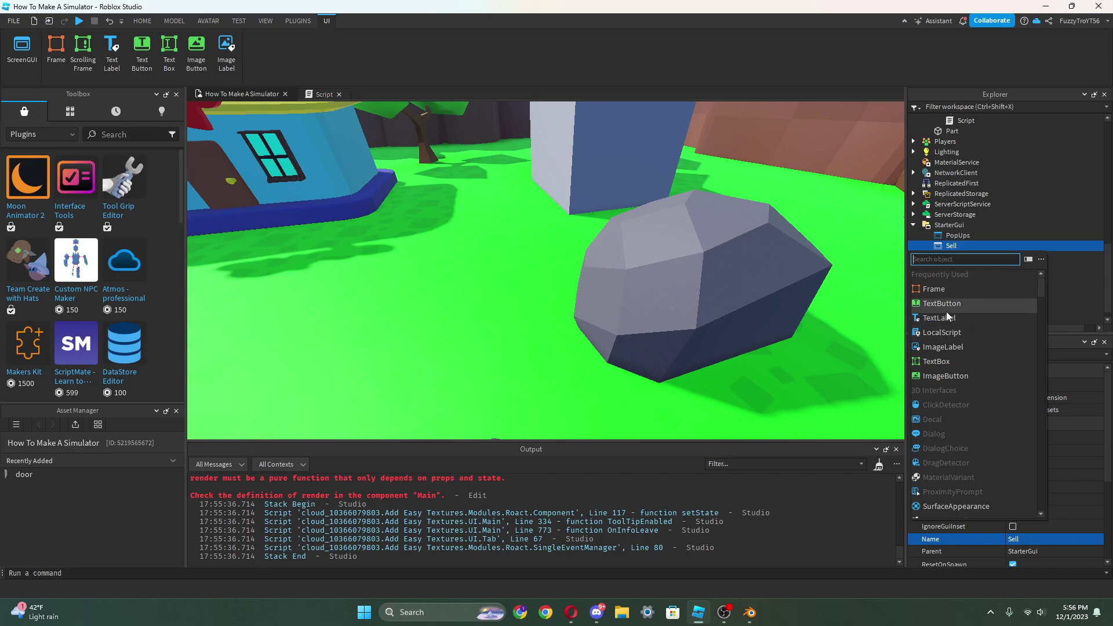
click(950, 289)
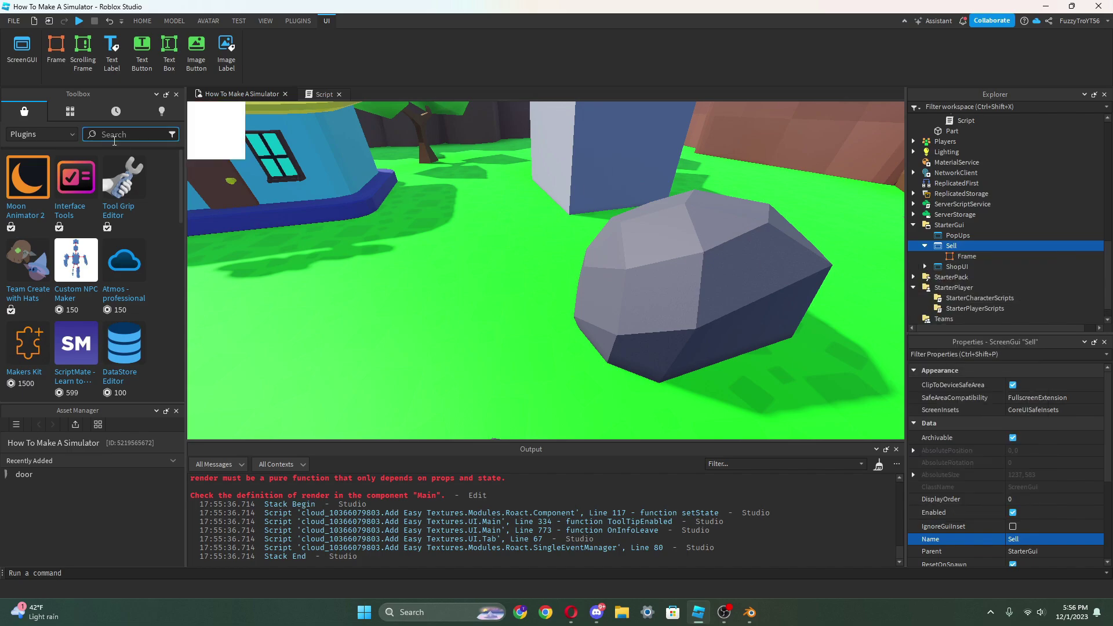
drag(226, 154, 239, 295)
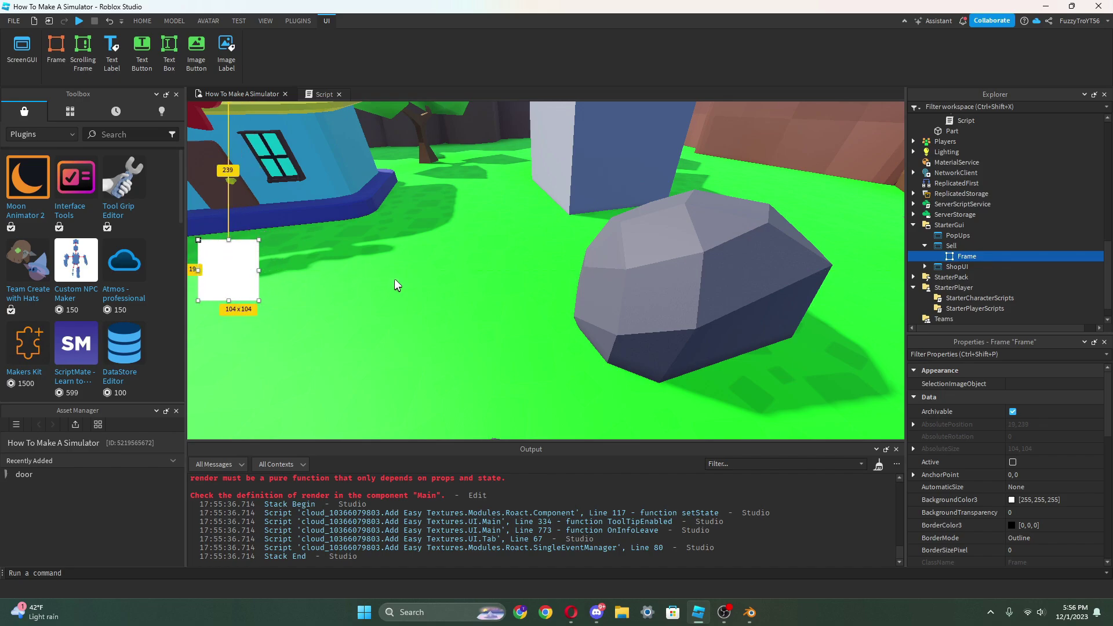
right_click(957, 254)
key(Escape)
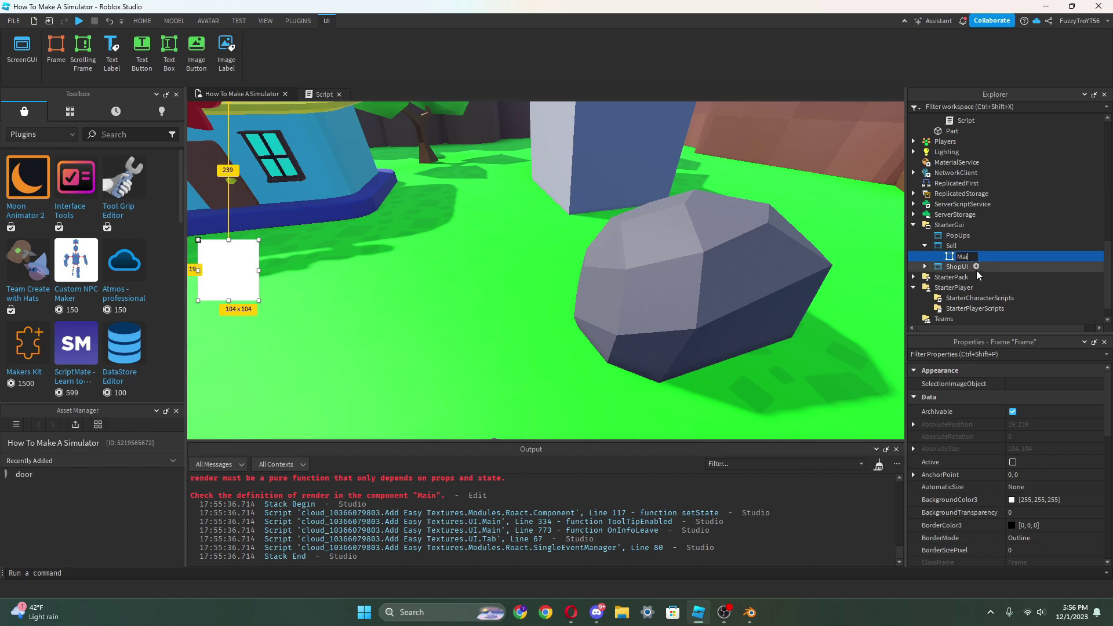
click(1006, 259)
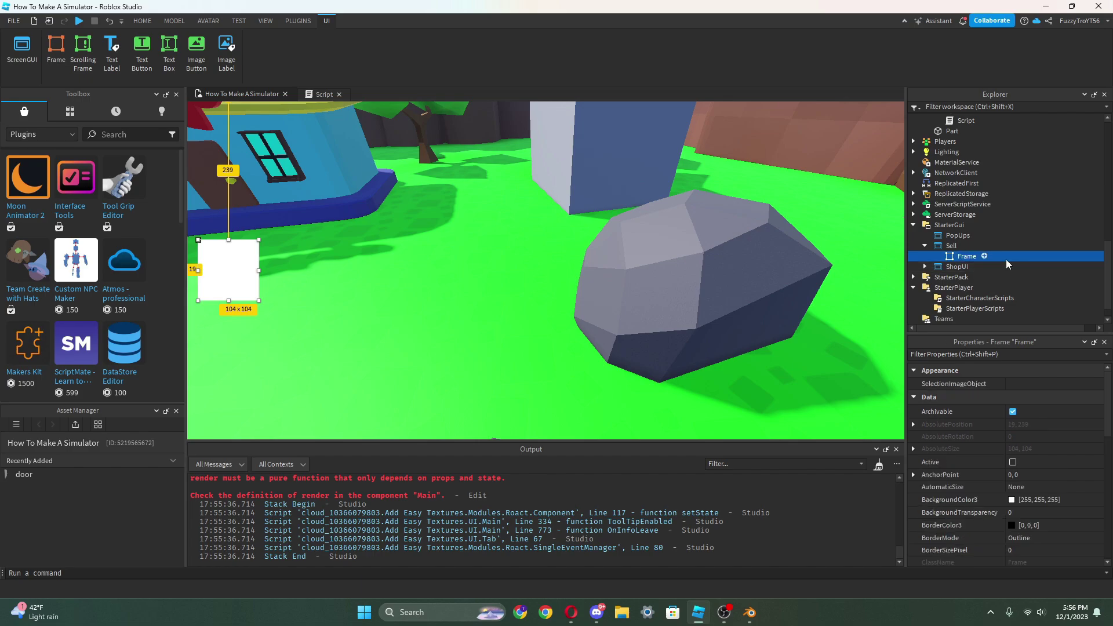
click(964, 245)
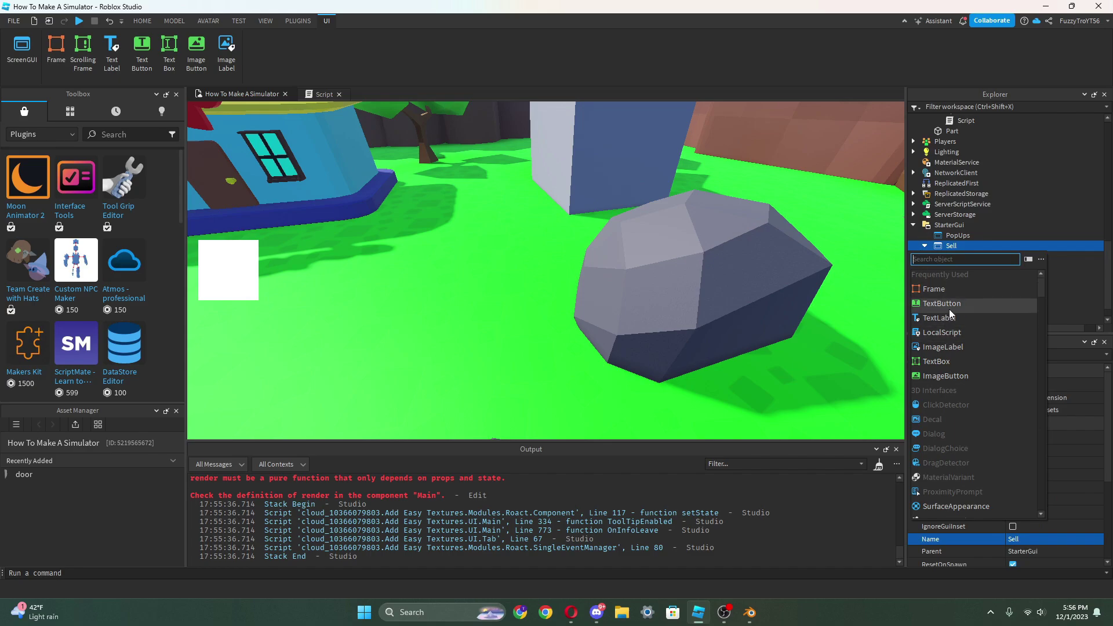
click(943, 347)
key(ctrl+z)
- Add an ImageButton to the Sell ScreenGui and parent the Frame to it
click(964, 245)
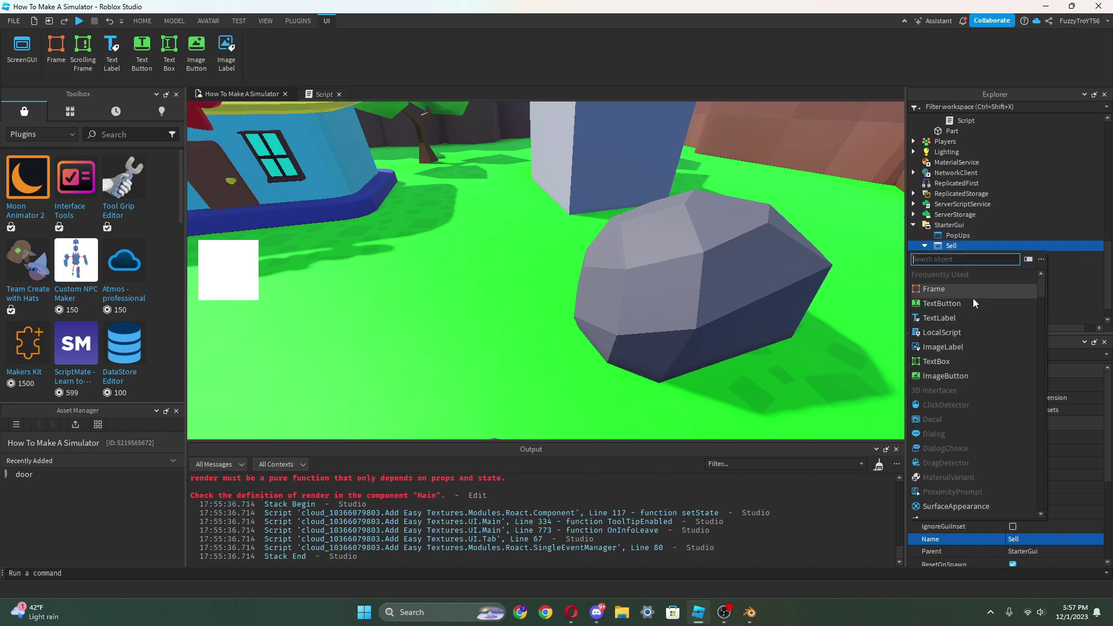
click(948, 378)
mouse_move(960, 269)
mouse_down()
mouse_move(958, 260)
mouse_move(957, 271)
mouse_up()
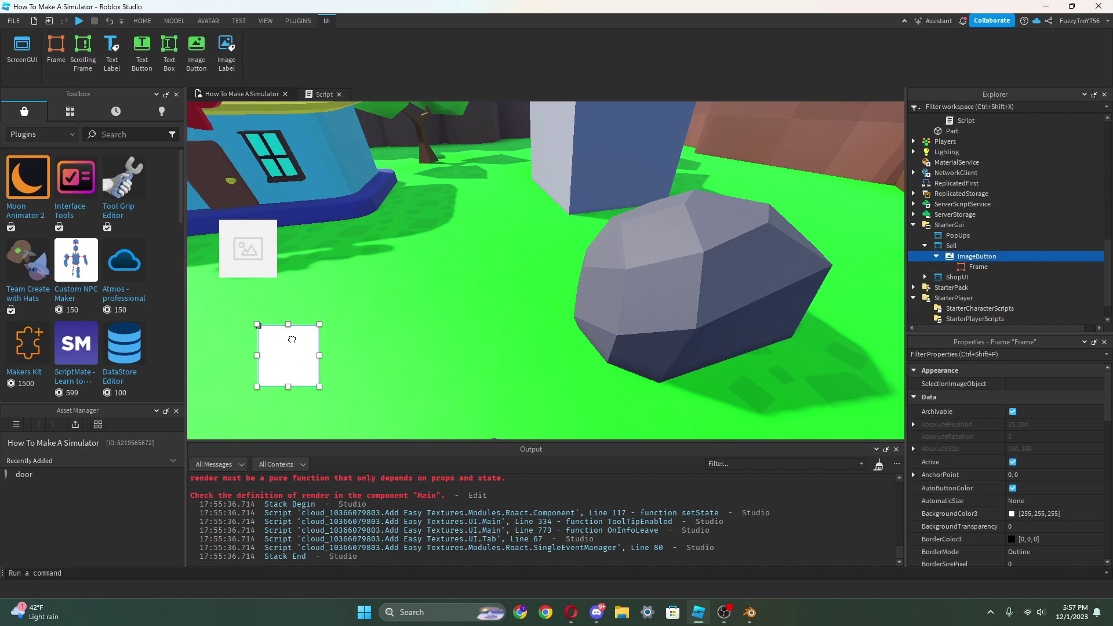
- Place the Frame over the ImageButton and set its ZIndex to 0
drag(290, 338, 254, 239)
scroll(1066, 462, down, 5)
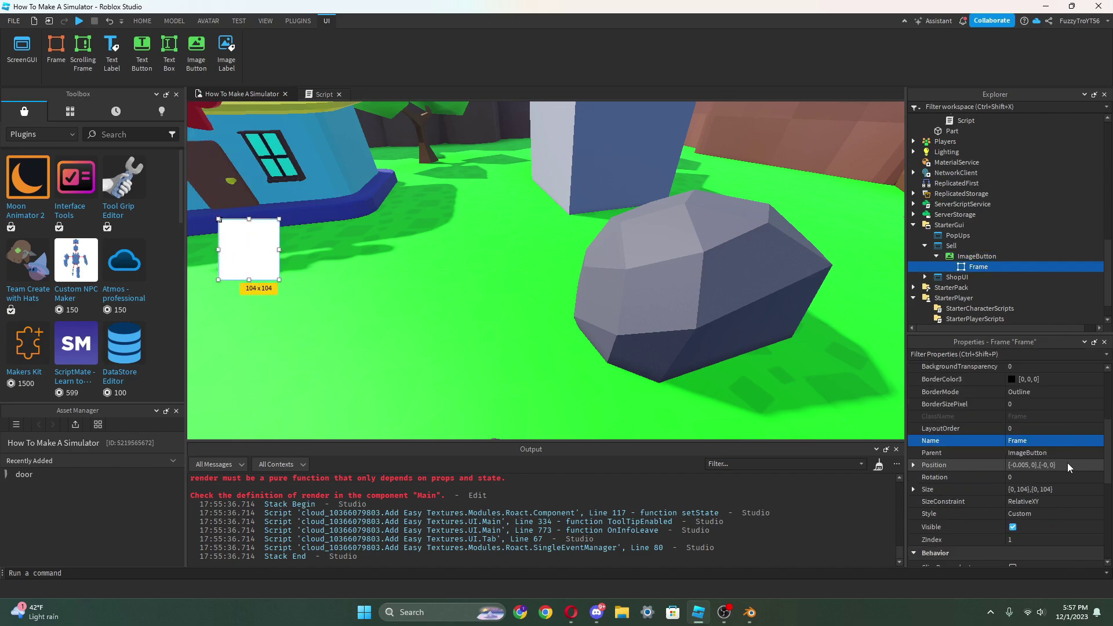
click(1020, 539)
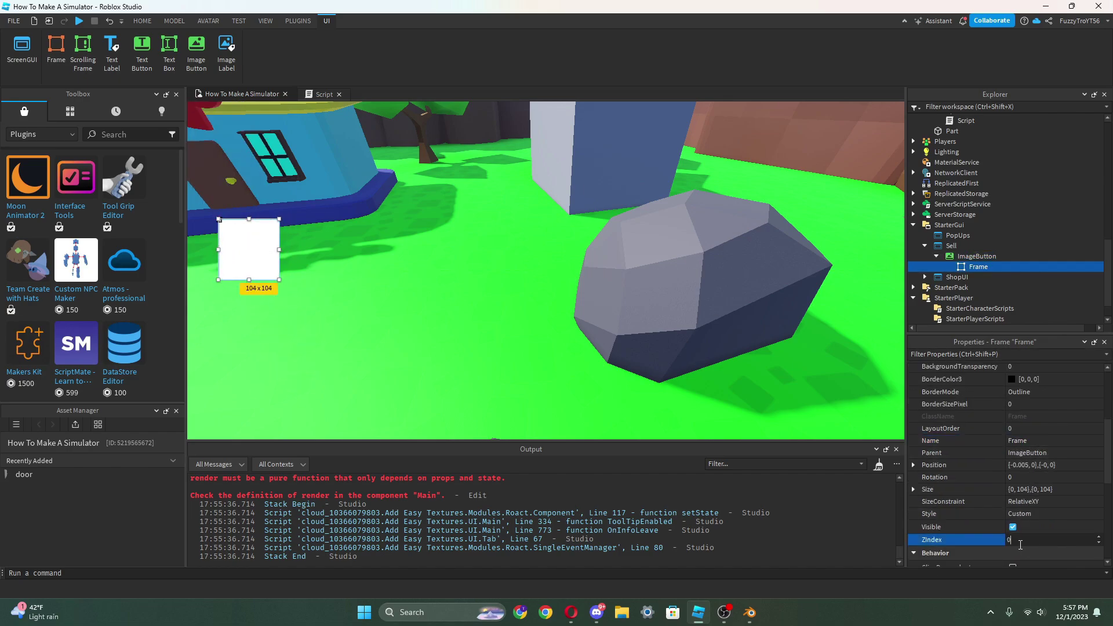
- Reparent the Frame directly to the Sell ScreenGui and place it beside the ImageButton, enlarged to about 137 by 141 px
drag(279, 250, 328, 251)
drag(959, 268, 950, 246)
drag(264, 153, 363, 296)
click(258, 259)
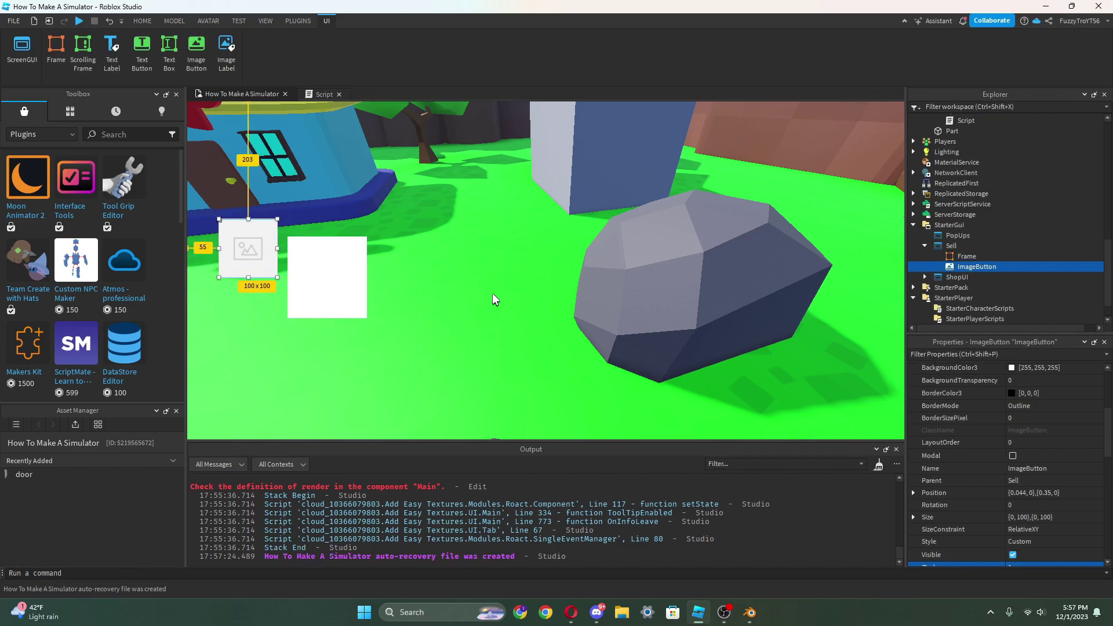
click(365, 292)
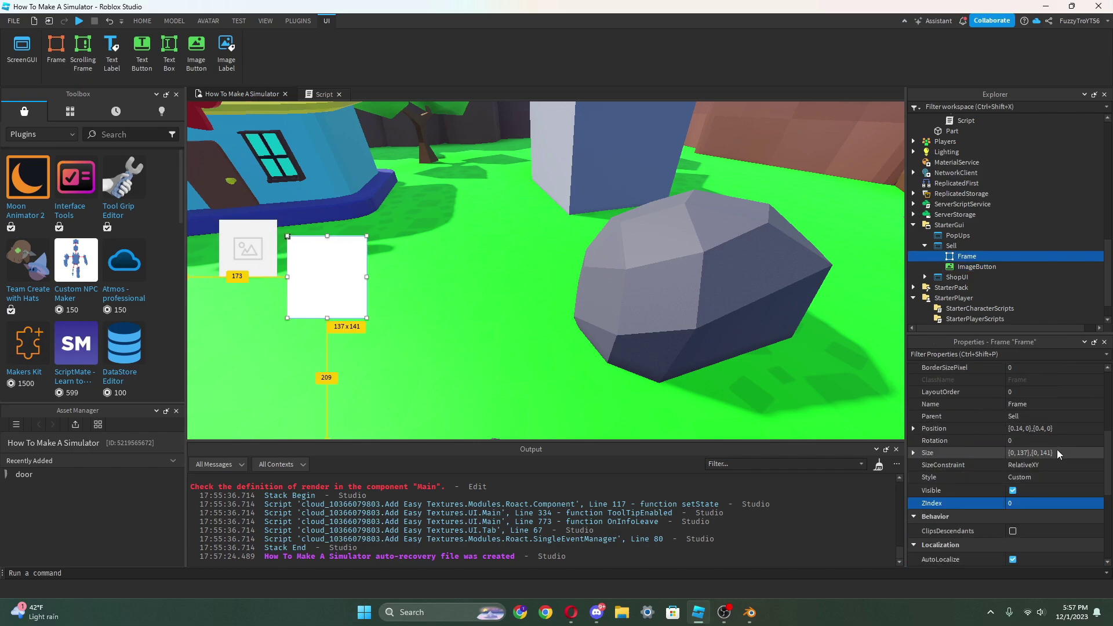
- Set the Frame's size to {0, 100},{0, 100}
click(1057, 453)
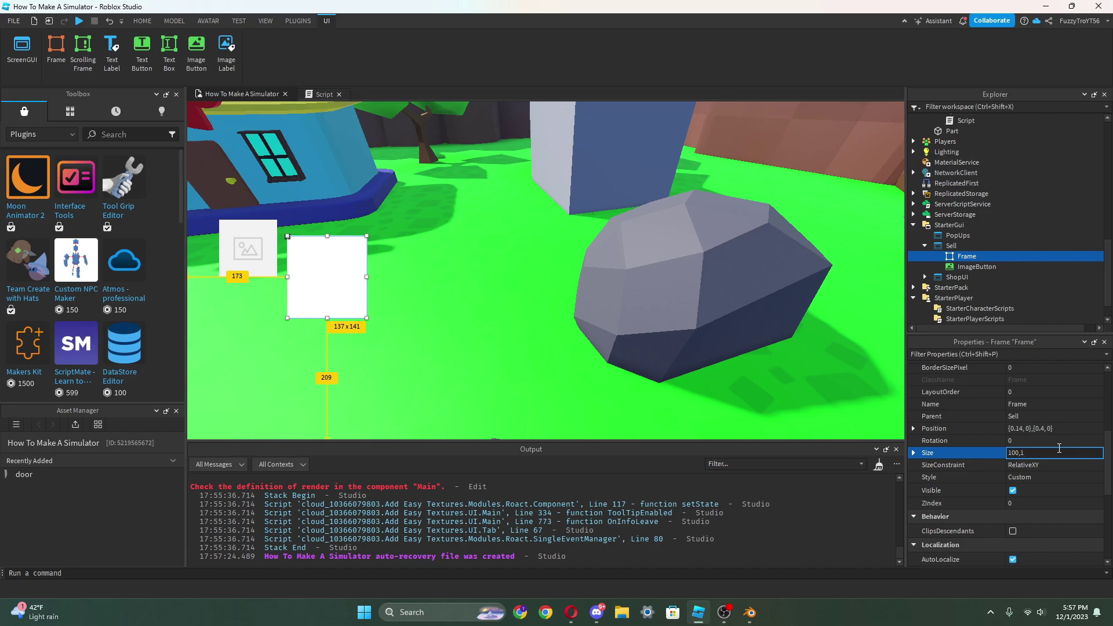
text(100, 0},{100, 0)
key(Return)
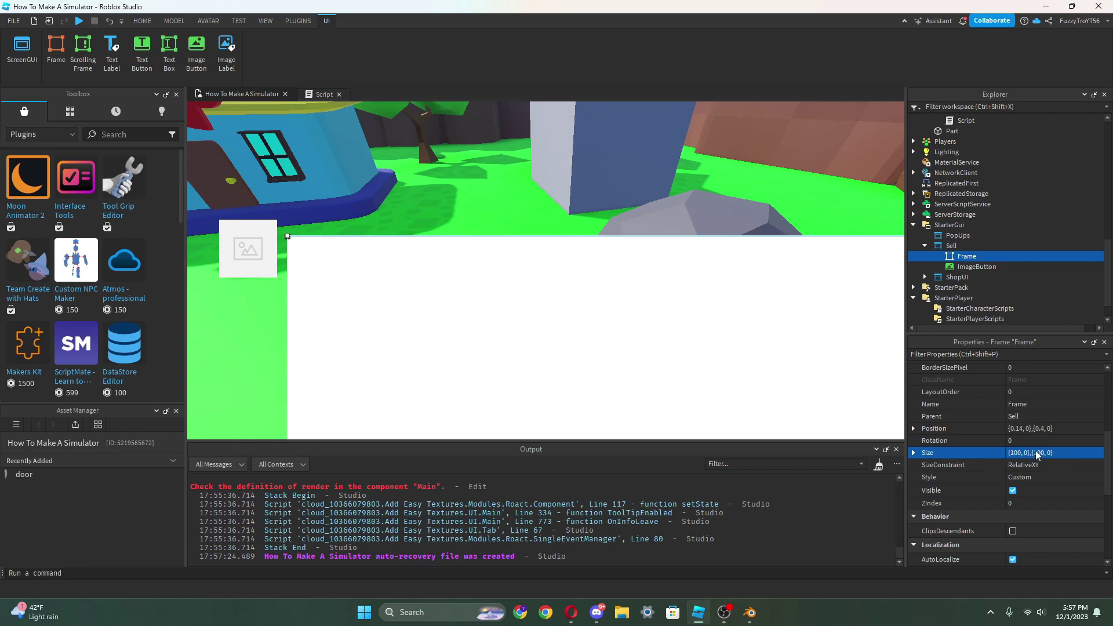
text(0, 100)
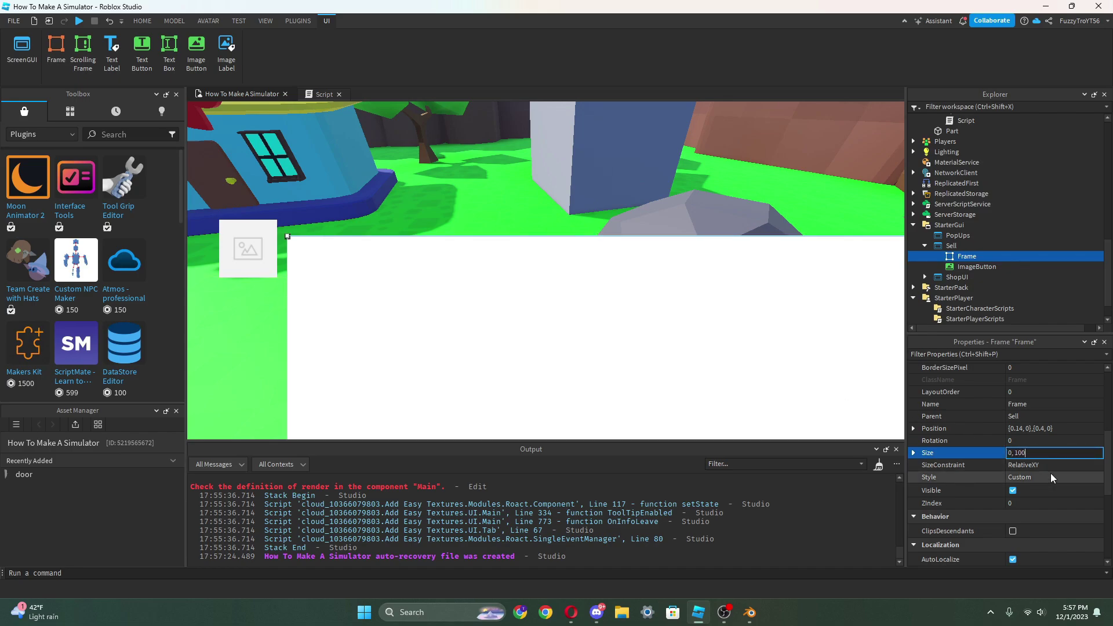
text(, 0, 100)
key(Return)
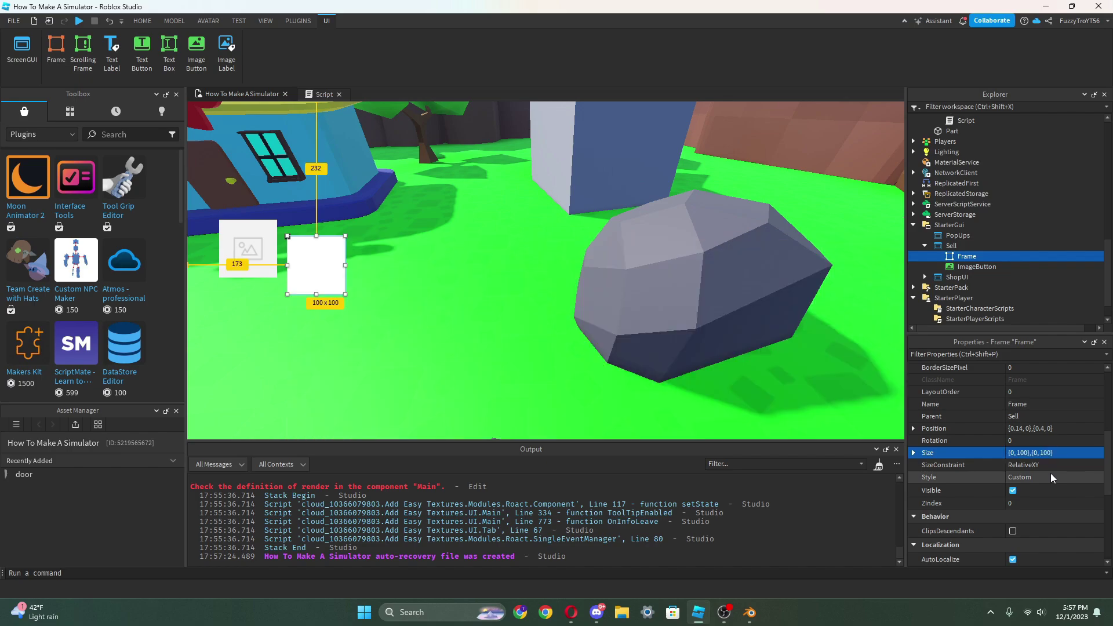
- Align the Frame with the ImageButton and enlarge it evenly around its centre to about 129 by 129 px
drag(322, 281, 242, 252)
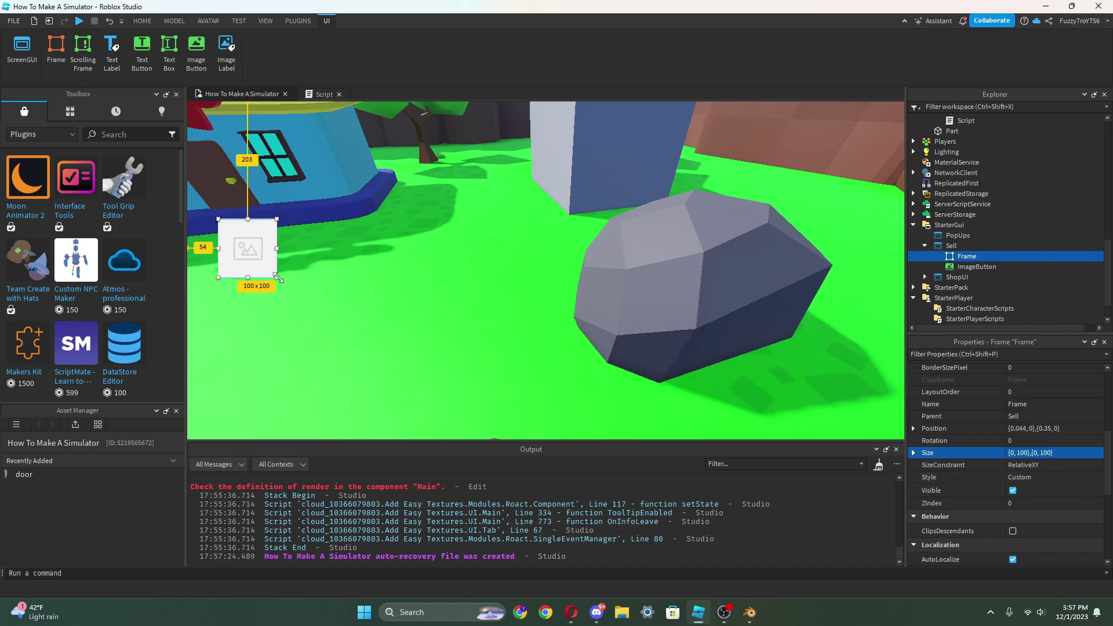
mouse_move(278, 279)
mouse_down()
mouse_move(293, 292)
mouse_move(286, 286)
mouse_up()
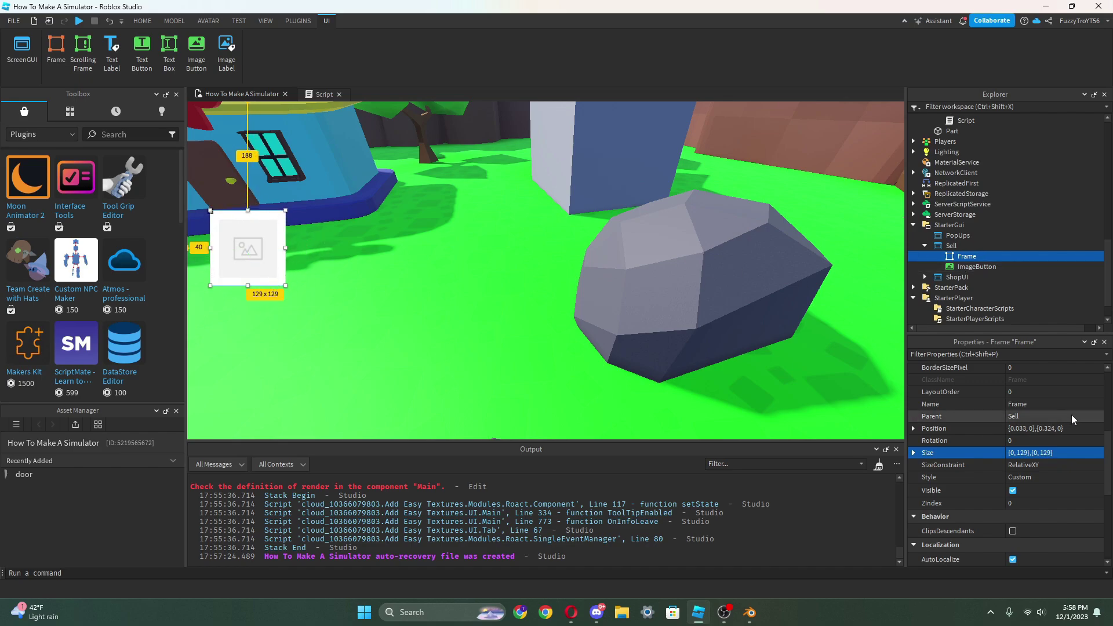
- Add a UICorner to the Frame and set its CornerRadius to 0, 10
click(985, 255)
text(uic)
key(Return)
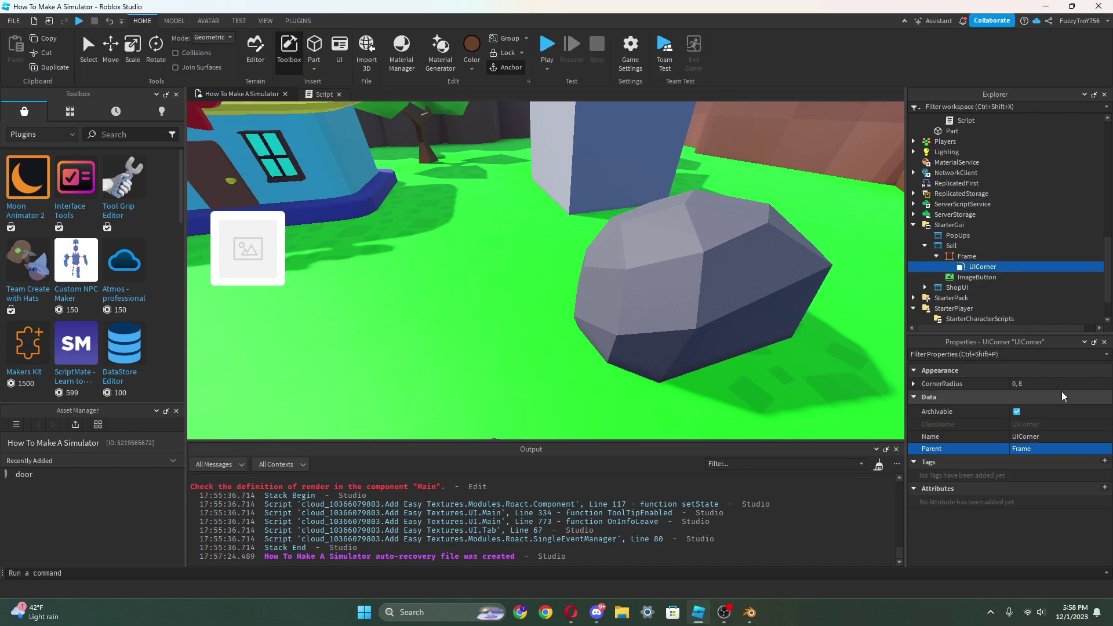
click(1062, 385)
key(BackSpace)
text(10)
key(Return)
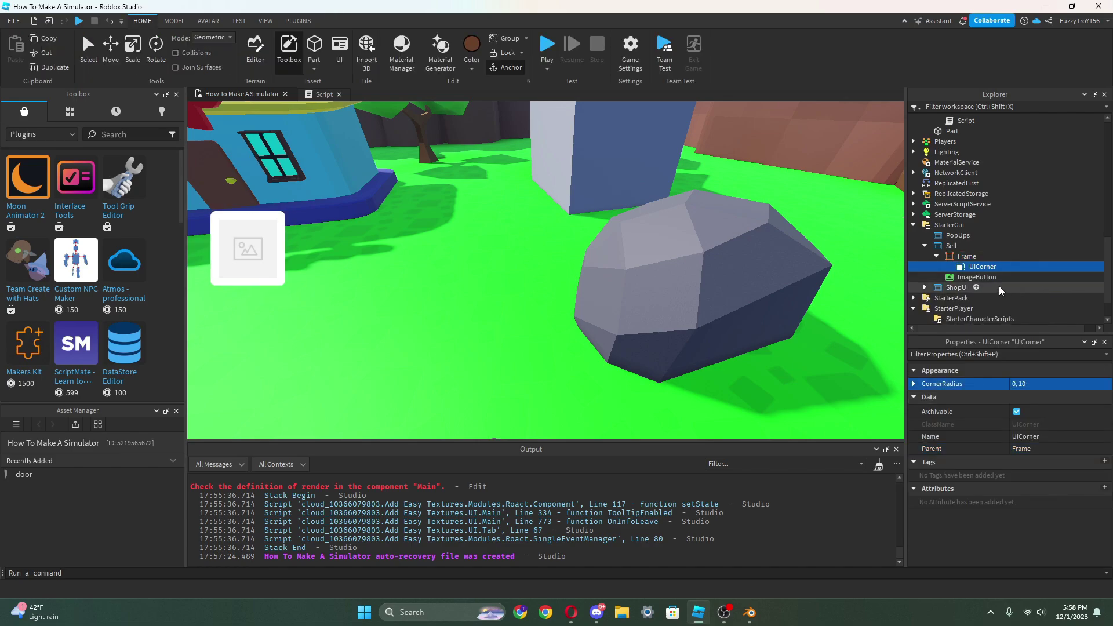
- Add a UICorner to the ImageButton
click(1003, 279)
text(UICorner)
key(Return)
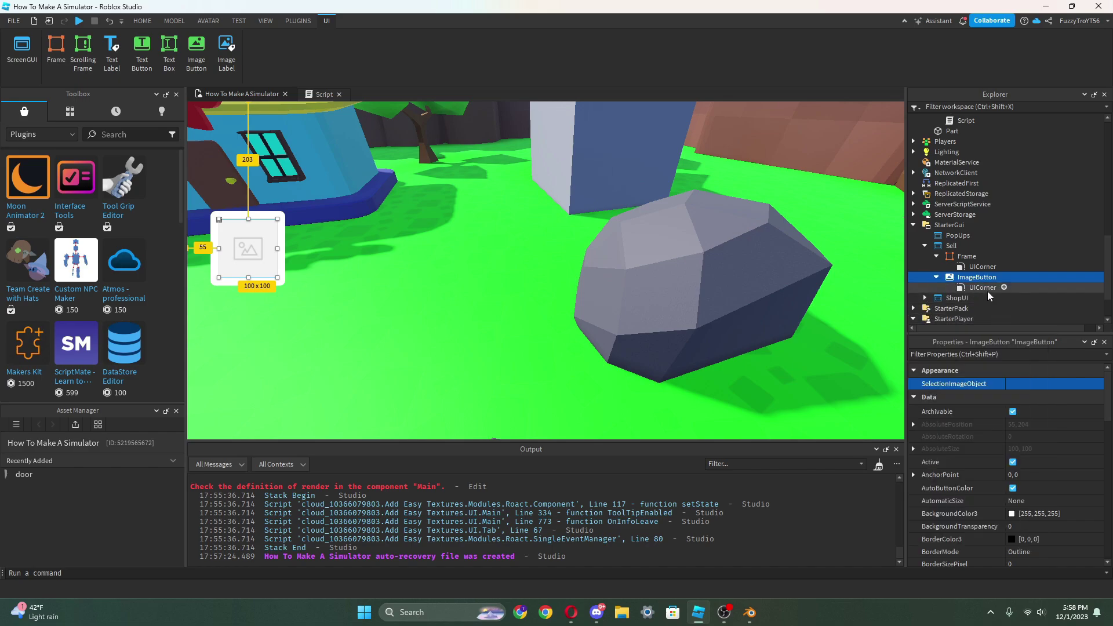
- Rotate the Frame behind the ImageButton by about 15 degrees
click(967, 256)
scroll(993, 465, down, 3)
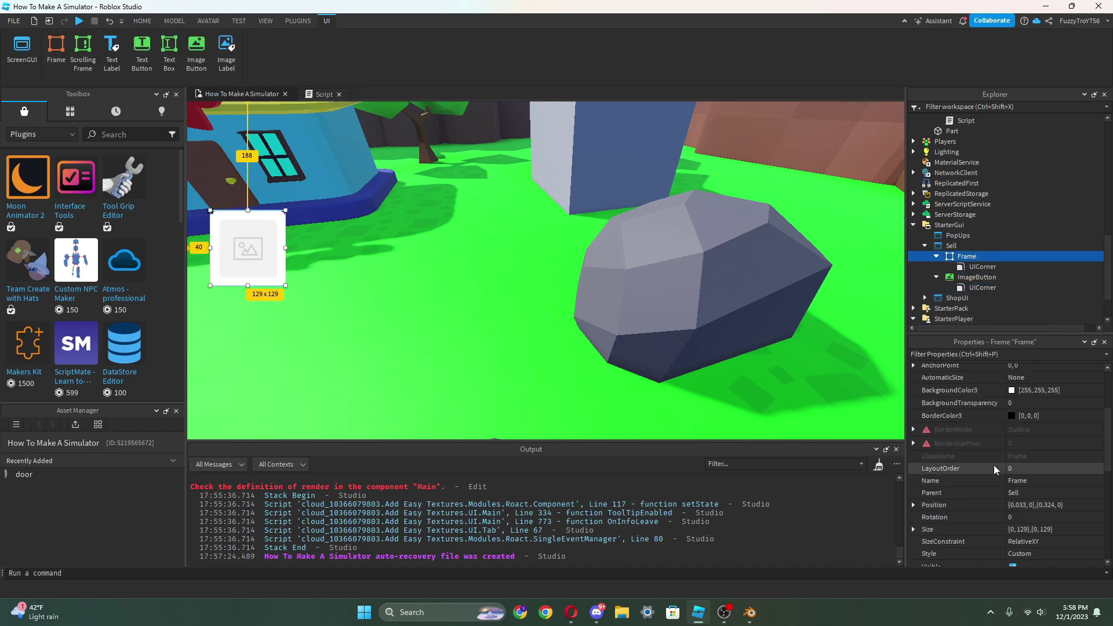
click(1027, 480)
drag(1076, 482, 1078, 483)
- Set the Frame's BackgroundColor3 to light aqua, 111, 255, 238
scroll(1012, 394, up, 4)
click(1012, 500)
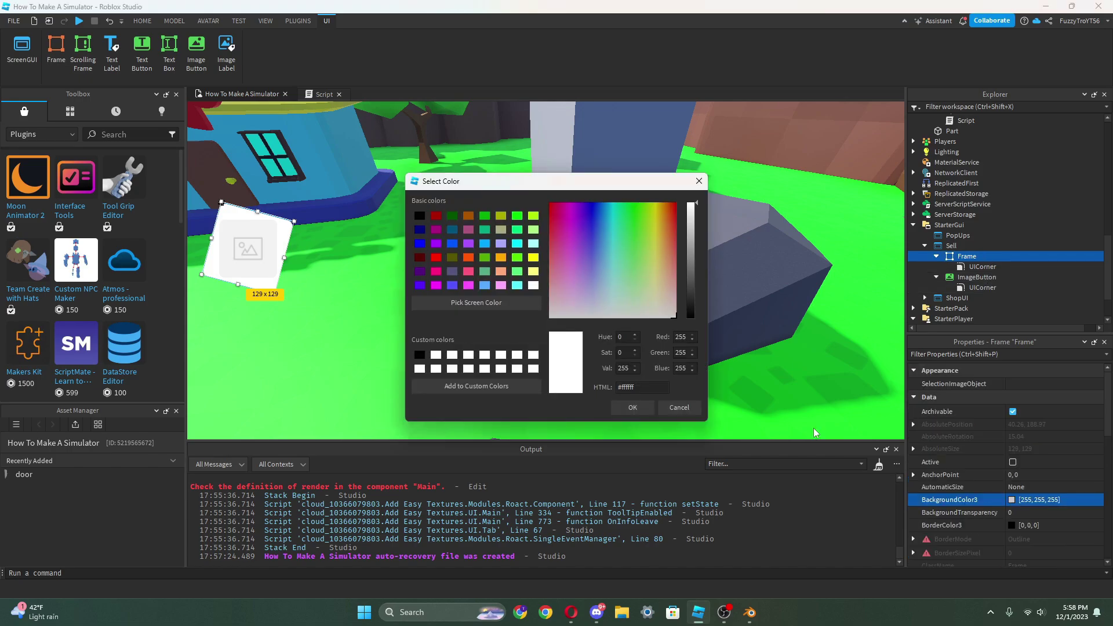
click(651, 241)
click(618, 250)
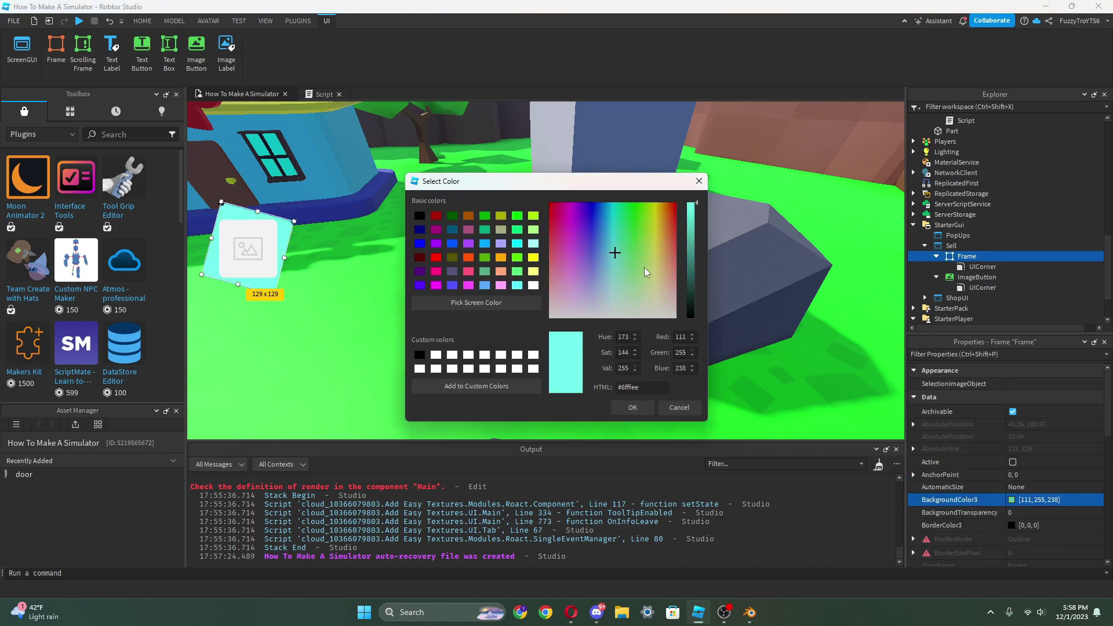
click(632, 407)
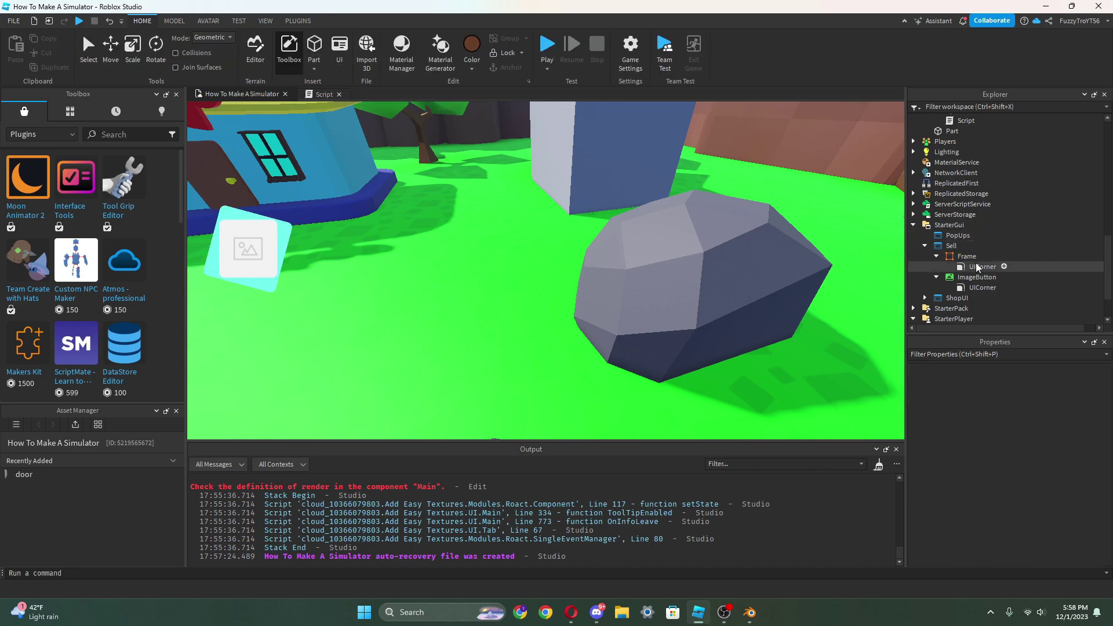
- Add a UIStroke to the ImageButton and set its Thickness to about 4.8
click(967, 278)
click(1003, 277)
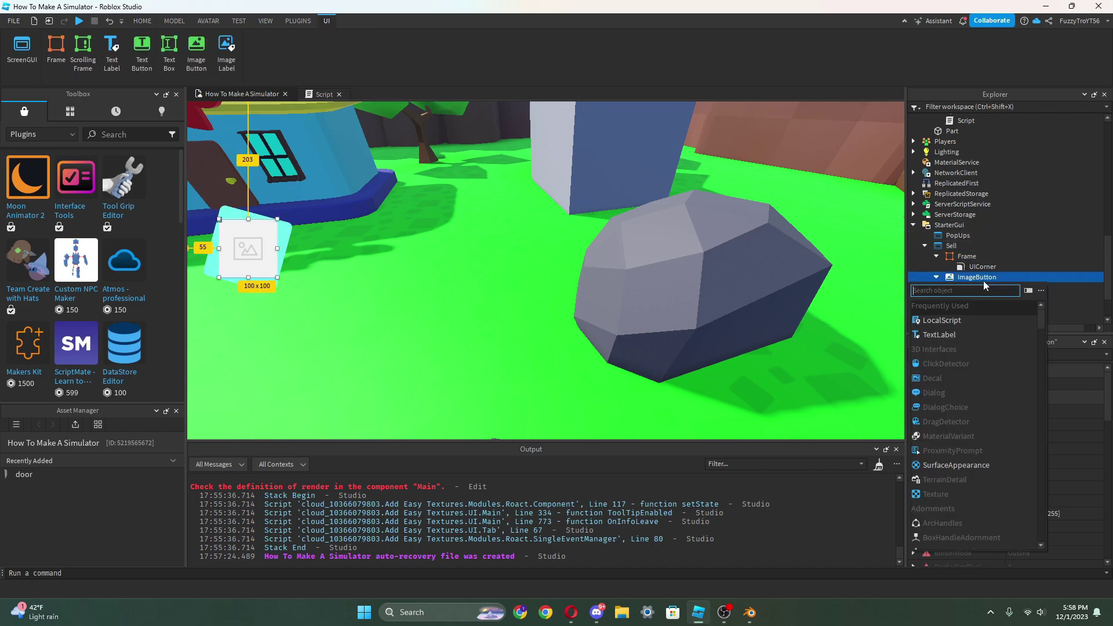
text(ui)
click(966, 304)
key(ctrl+z)
click(1003, 276)
scroll(971, 320, down, 2)
click(940, 468)
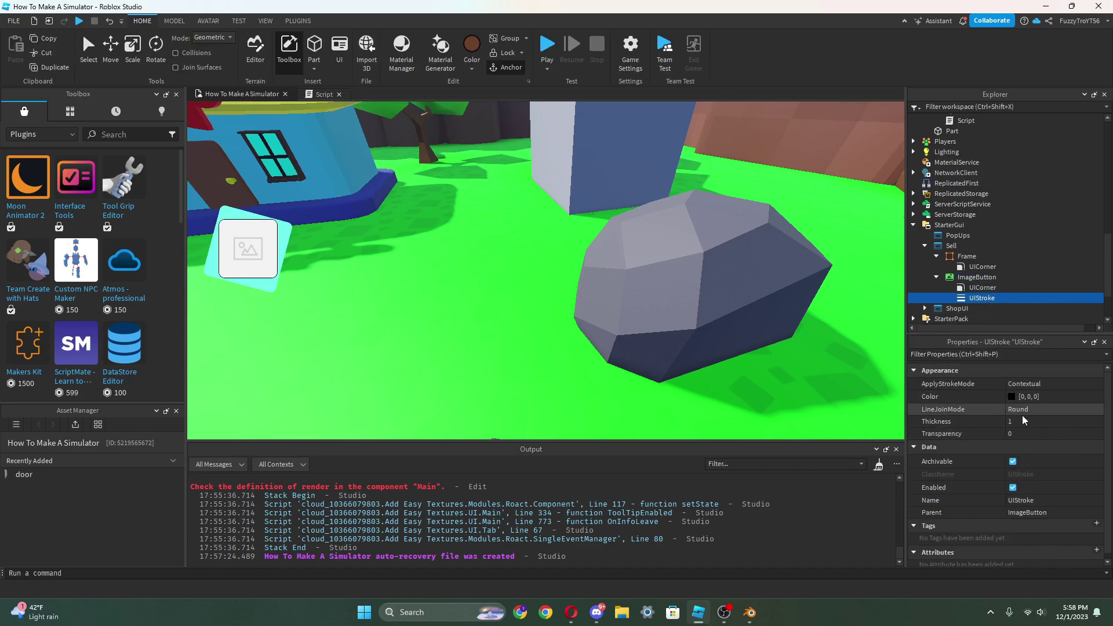
click(1023, 421)
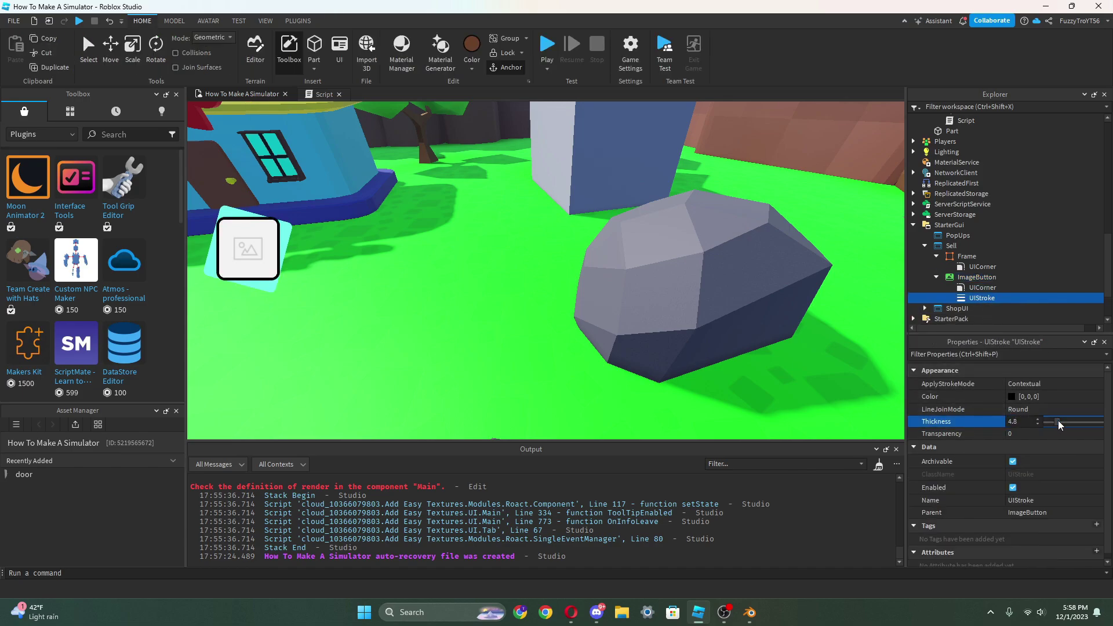
- Add a UIStroke to the Frame and set its Thickness to about 4.3
click(967, 255)
scroll(986, 399, down, 2)
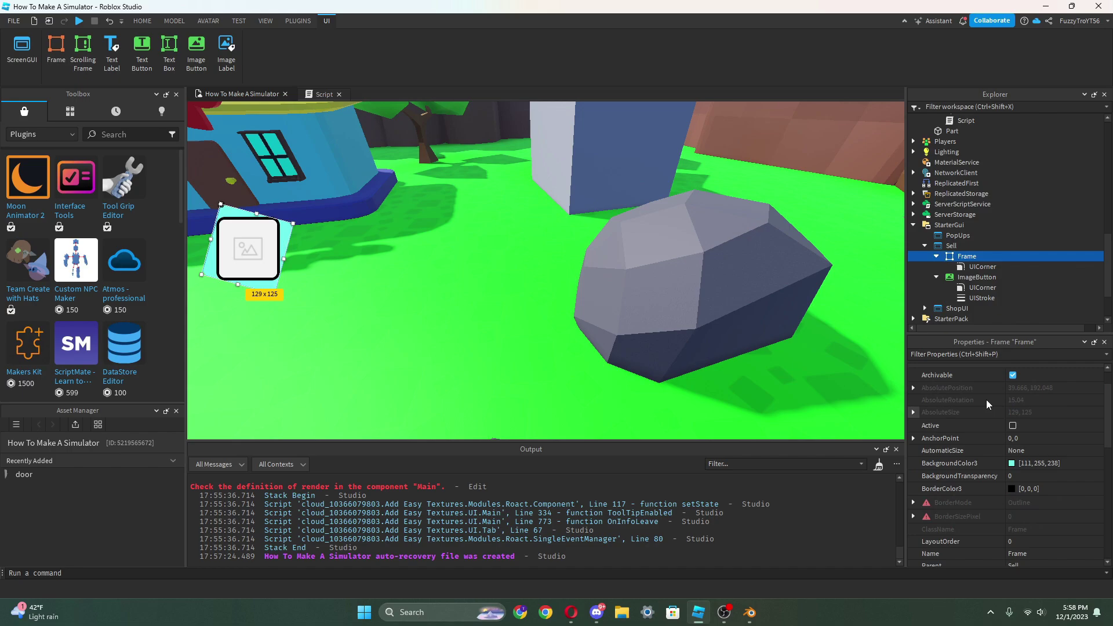
click(984, 256)
click(947, 328)
click(1022, 421)
drag(1046, 422, 1055, 422)
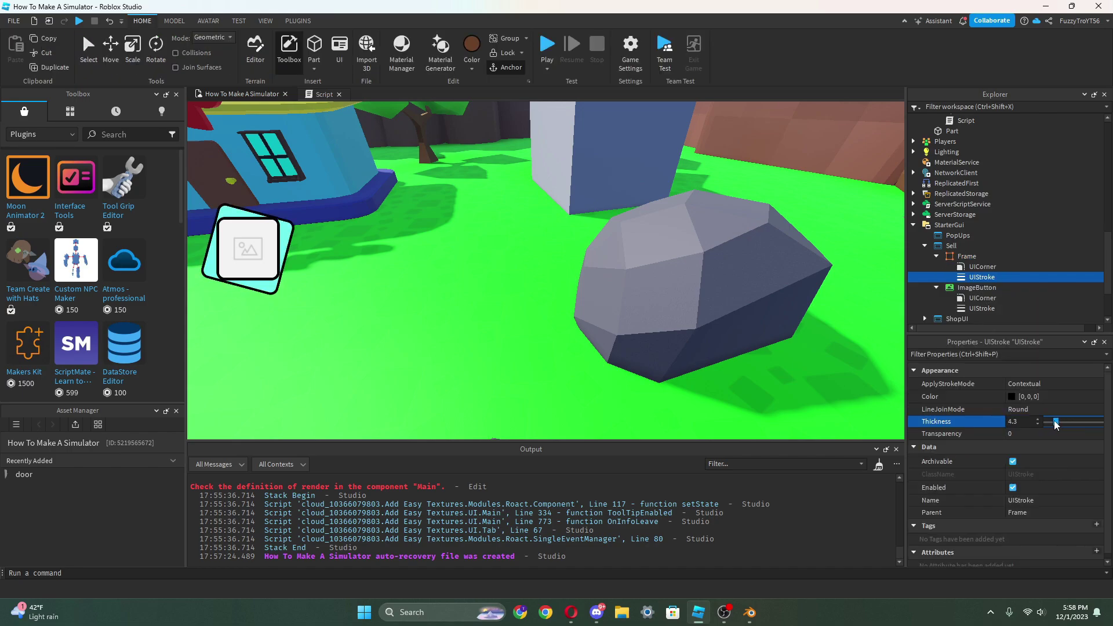
- Select the ImageButton, switch to Chrome and open the Pixlr Express photo editor at pixlr.com
click(976, 288)
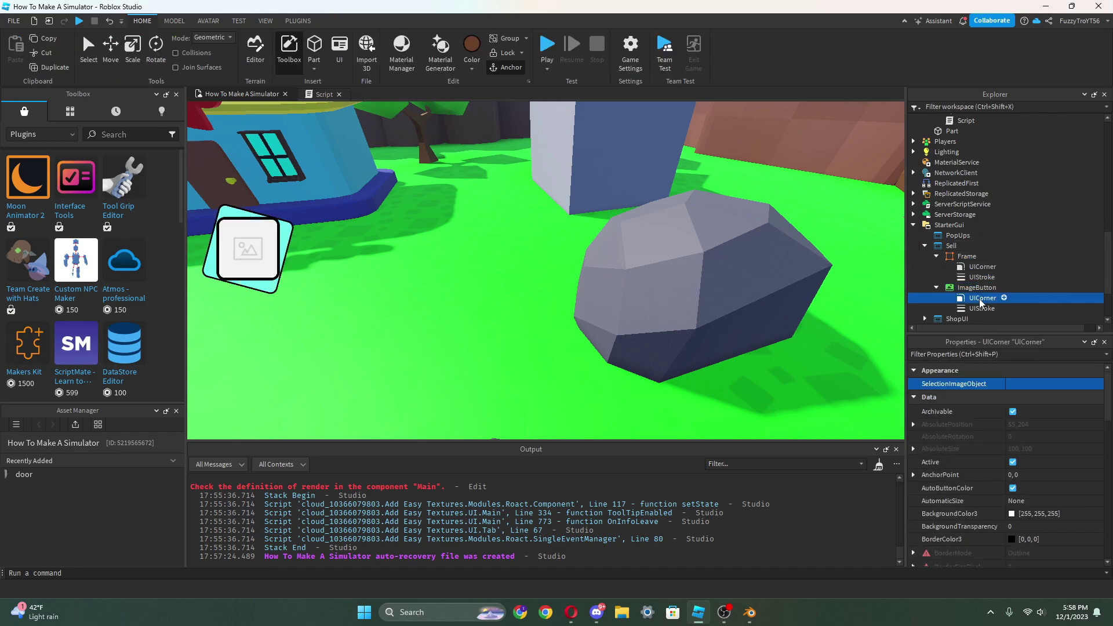
scroll(917, 450, up, 2)
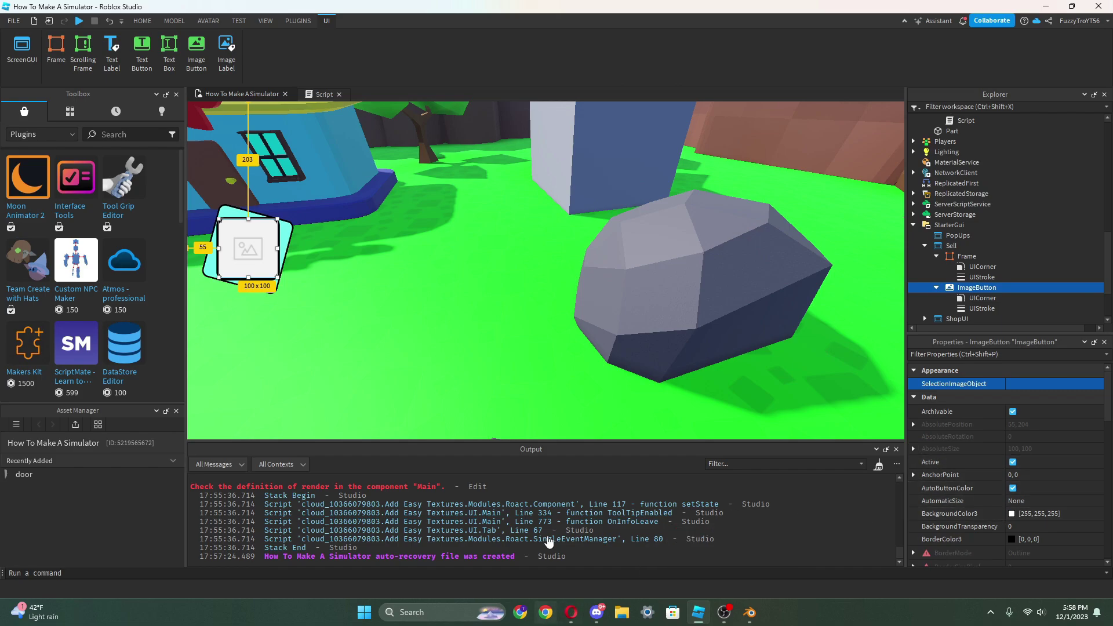
click(545, 613)
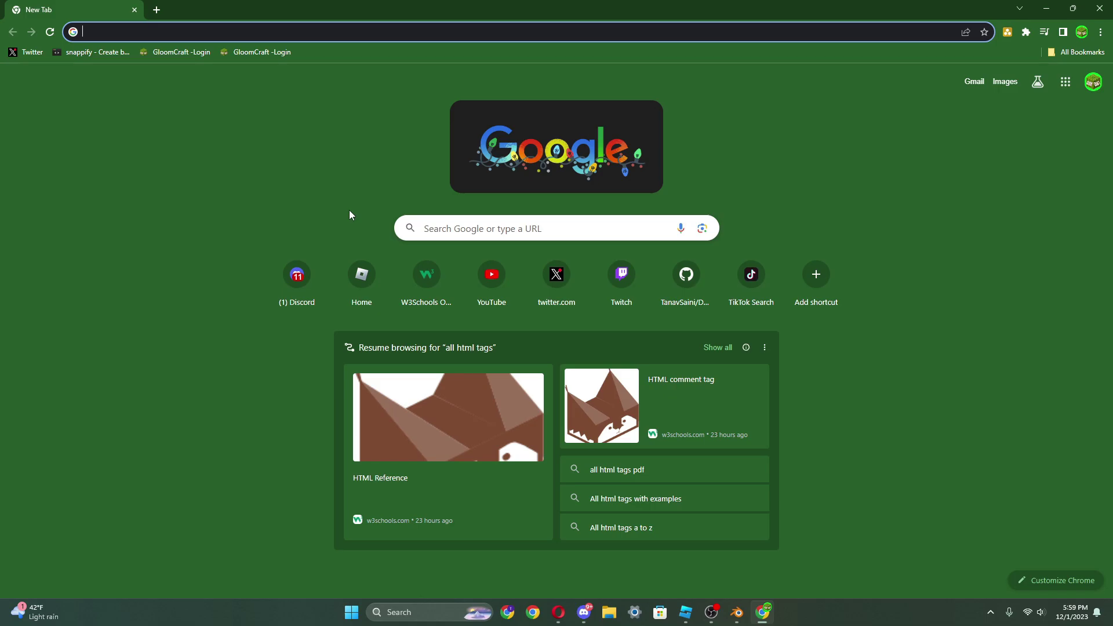
text(pxlr)
click(349, 210)
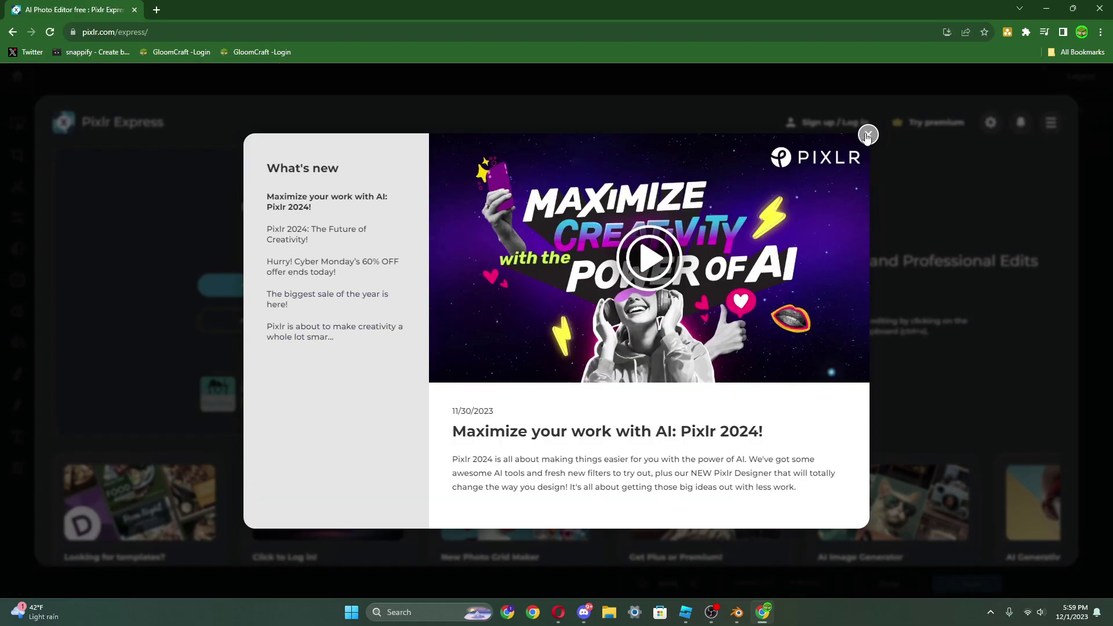
- Dismiss the news pop-up and create a new 1000 x 1000 px image from the Art grid preset
click(867, 135)
click(269, 356)
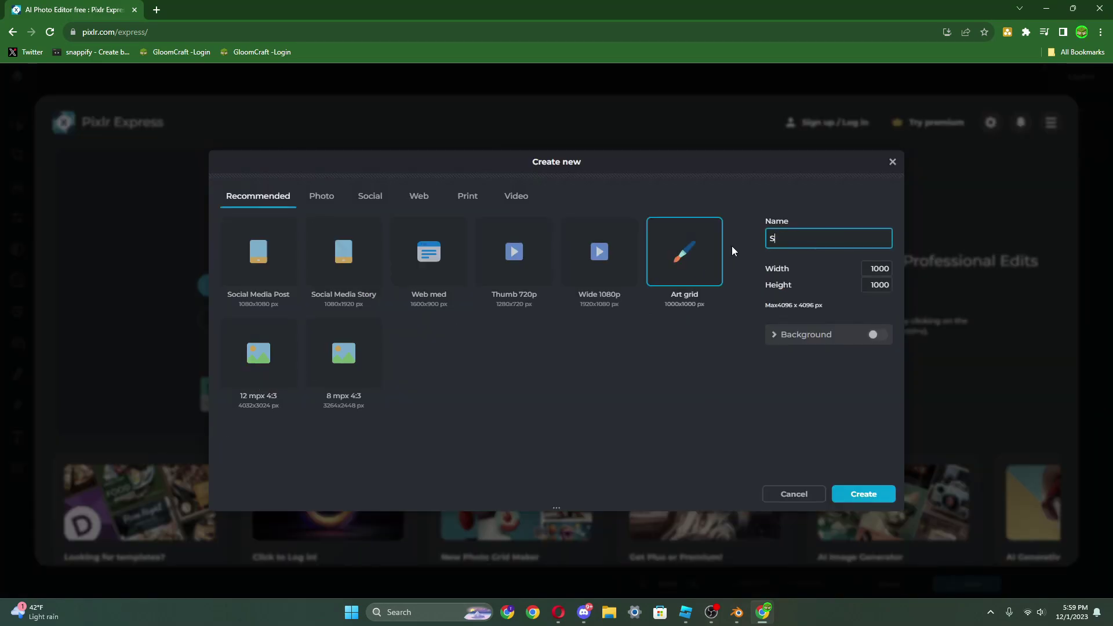
key(Return)
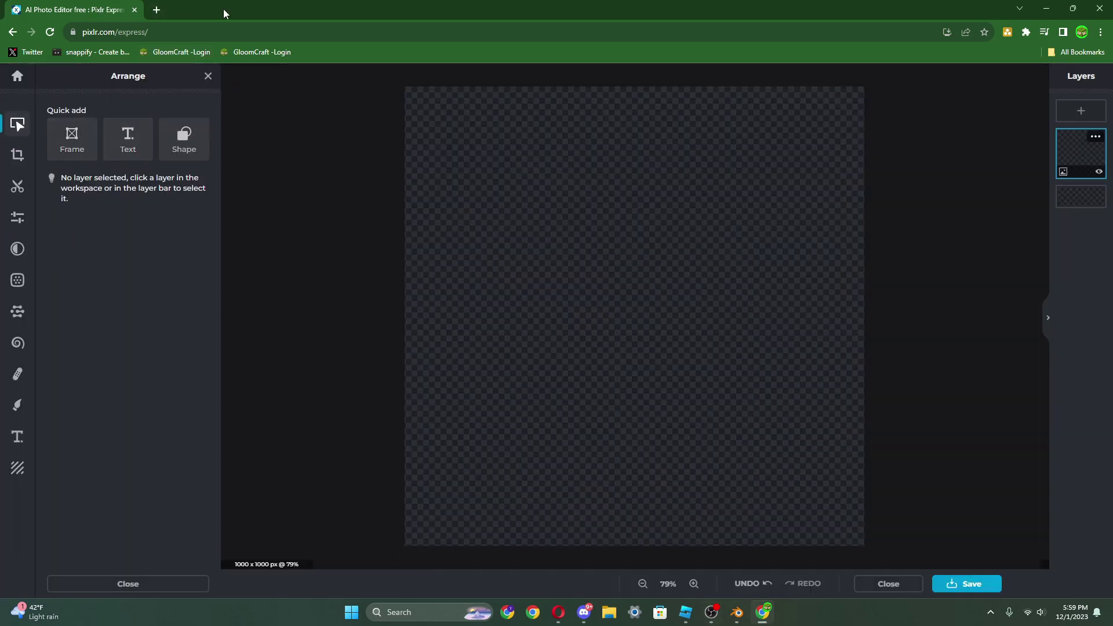
- Search the web for "icon pack for roblox" in a new browser tab
click(156, 10)
text(vector icon)
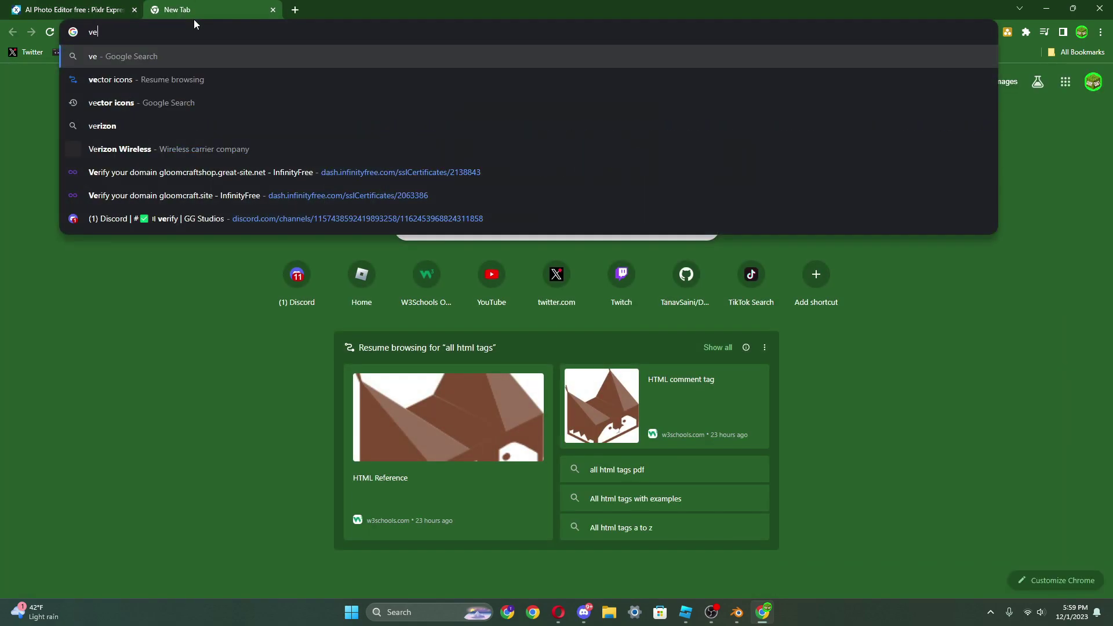
key(BackSpace)
key(BackSpace)
key(BackSpace)
key(BackSpace)
key(BackSpace)
key(BackSpace)
key(BackSpace)
key(BackSpace)
key(BackSpace)
key(BackSpace)
key(BackSpace)
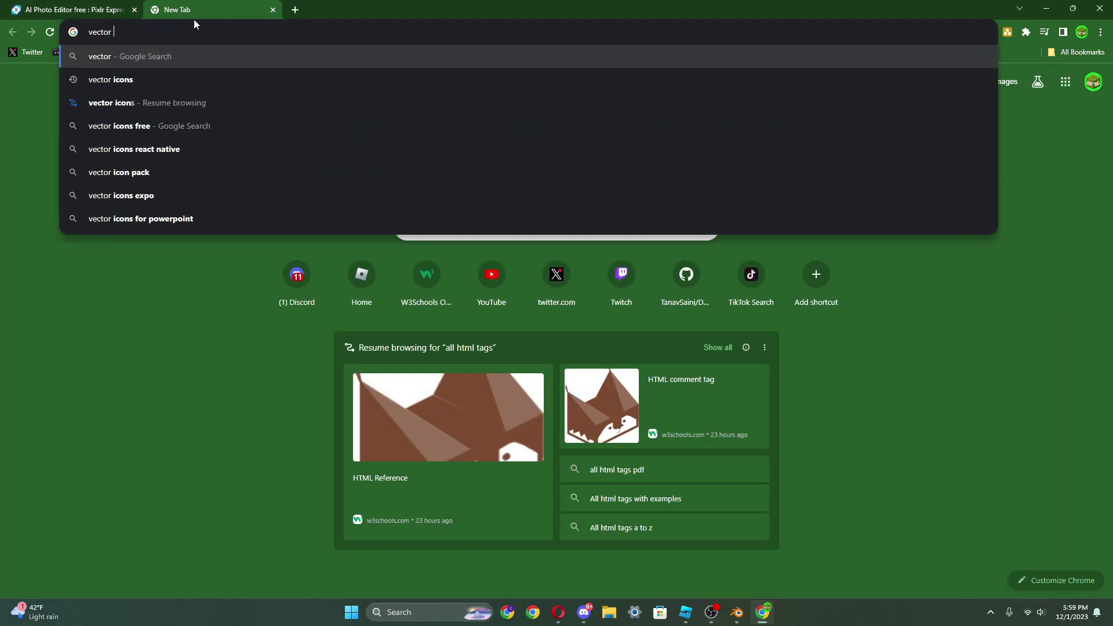
text(icon)
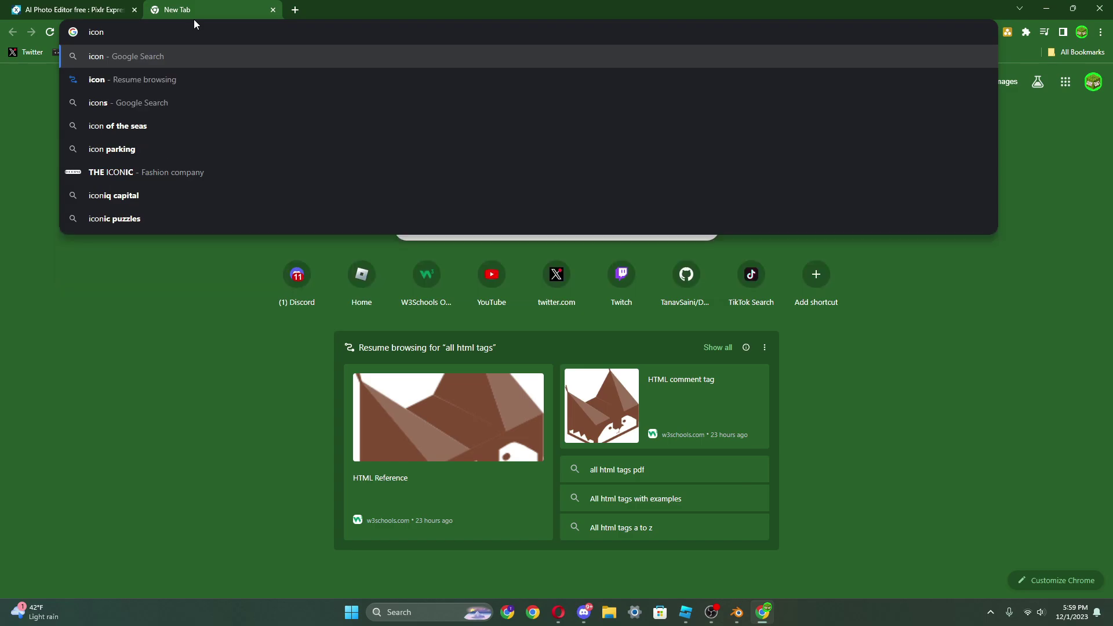
text( pack)
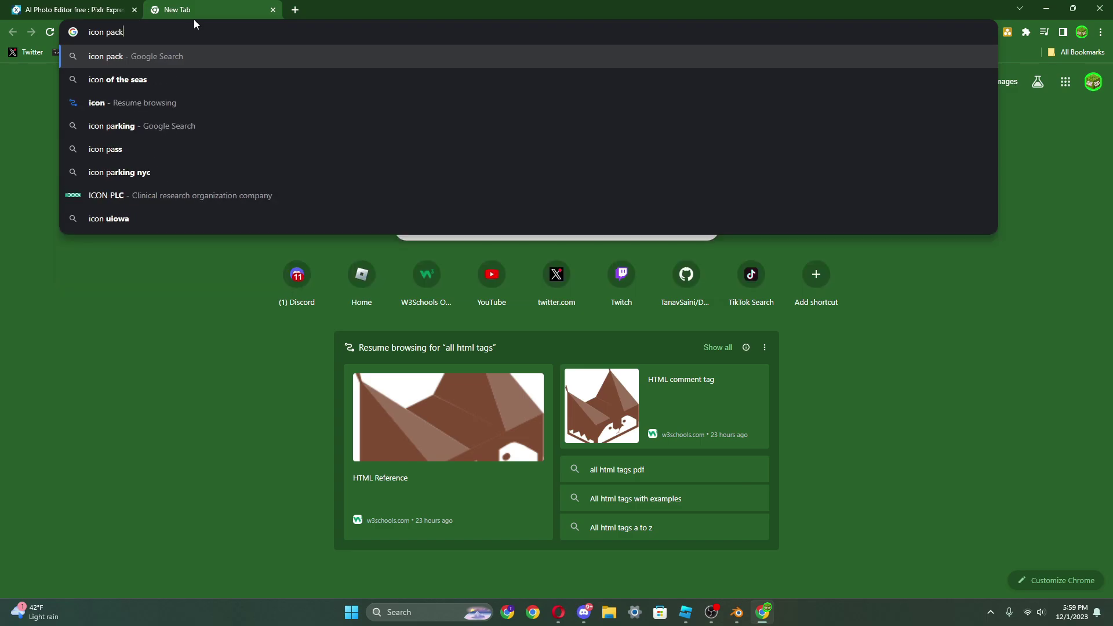
text( for roblox)
key(Return)
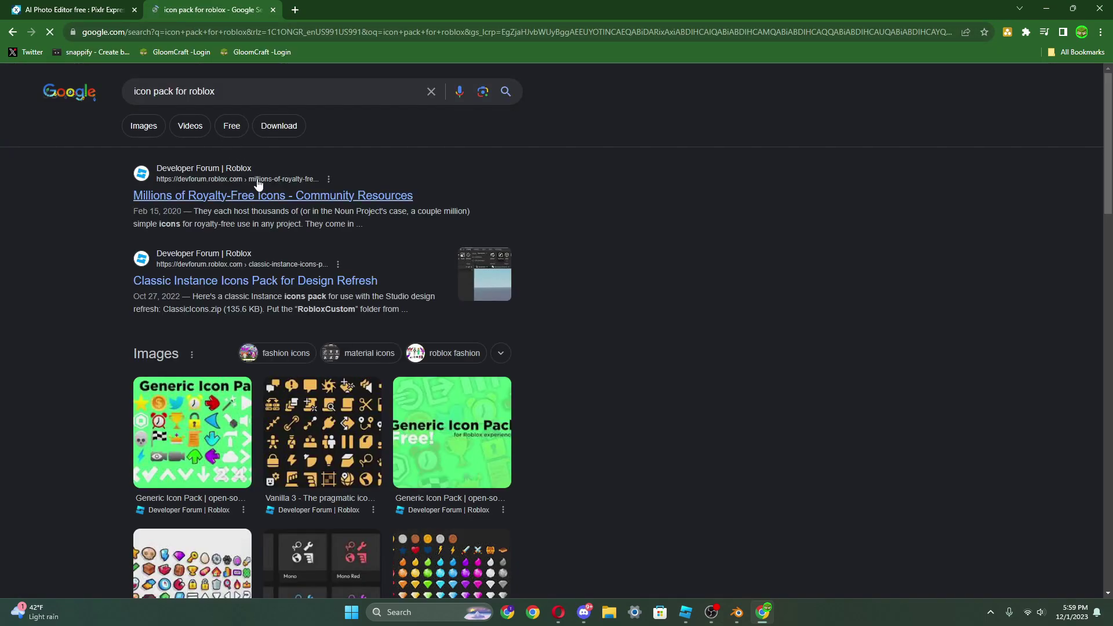
- Open the Noun Project from the Millions of Royalty-Free Icons forum thread and browse its icons for "coins"
click(258, 185)
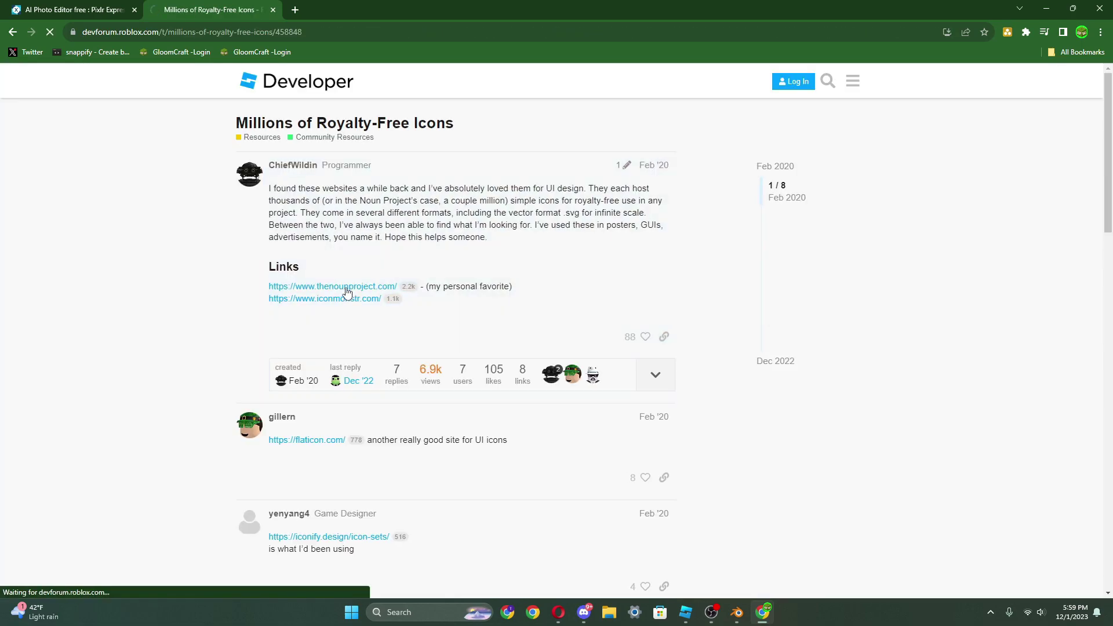
click(346, 288)
text(coins)
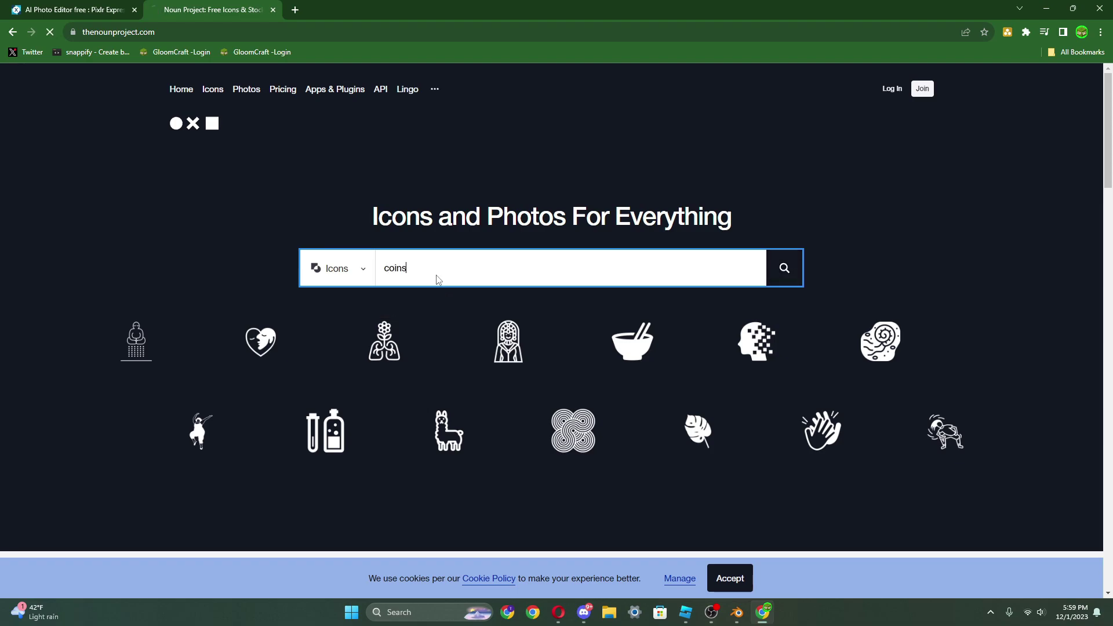
key(Return)
scroll(342, 359, down, 8)
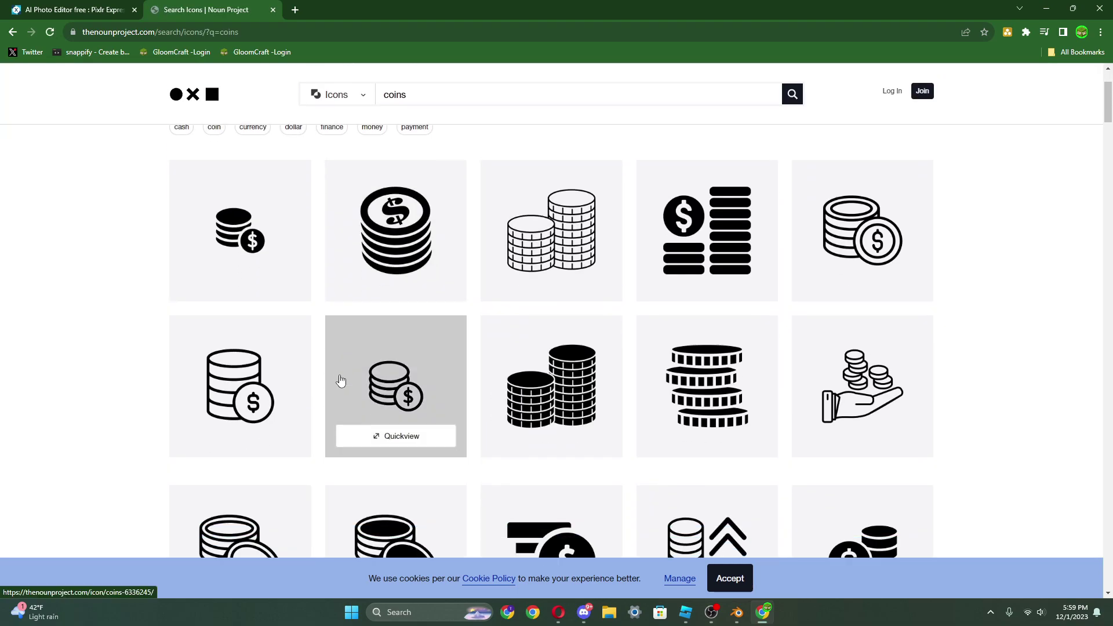
scroll(337, 385, down, 15)
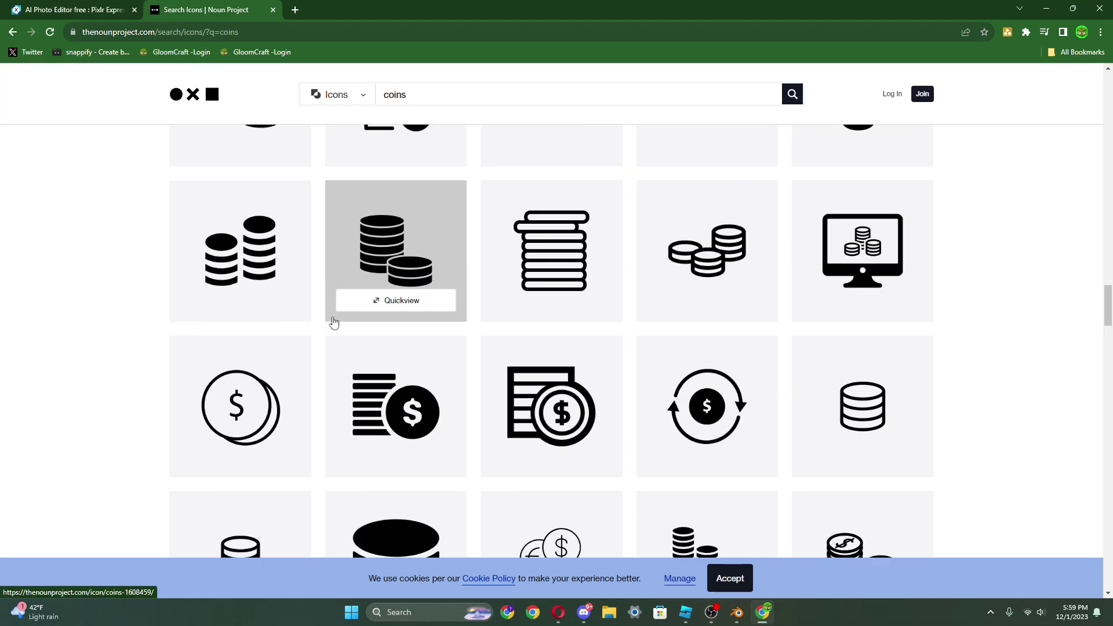
- Return to the forum thread, open Flaticon from it and search its icons for "coins"
click(12, 31)
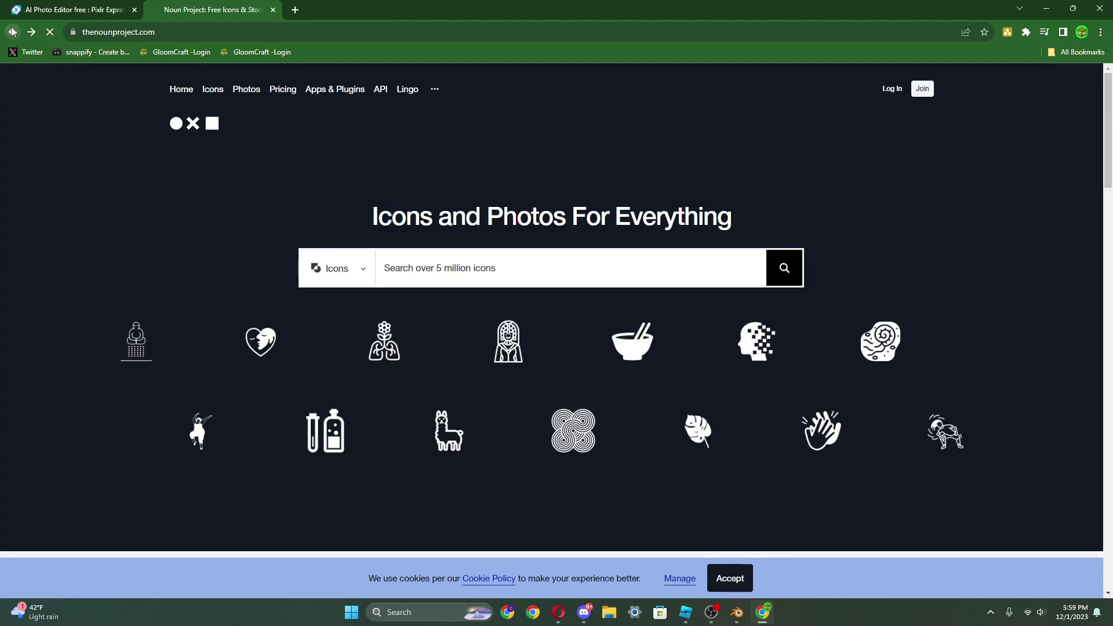
key(alt+Left)
click(278, 382)
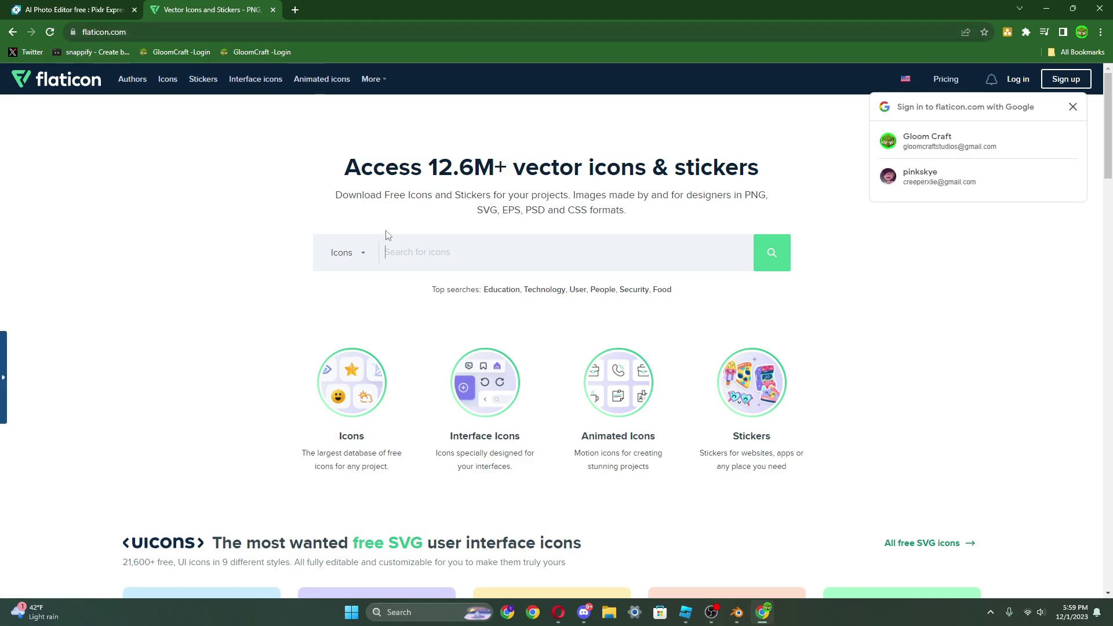
click(402, 245)
text(coins)
key(Return)
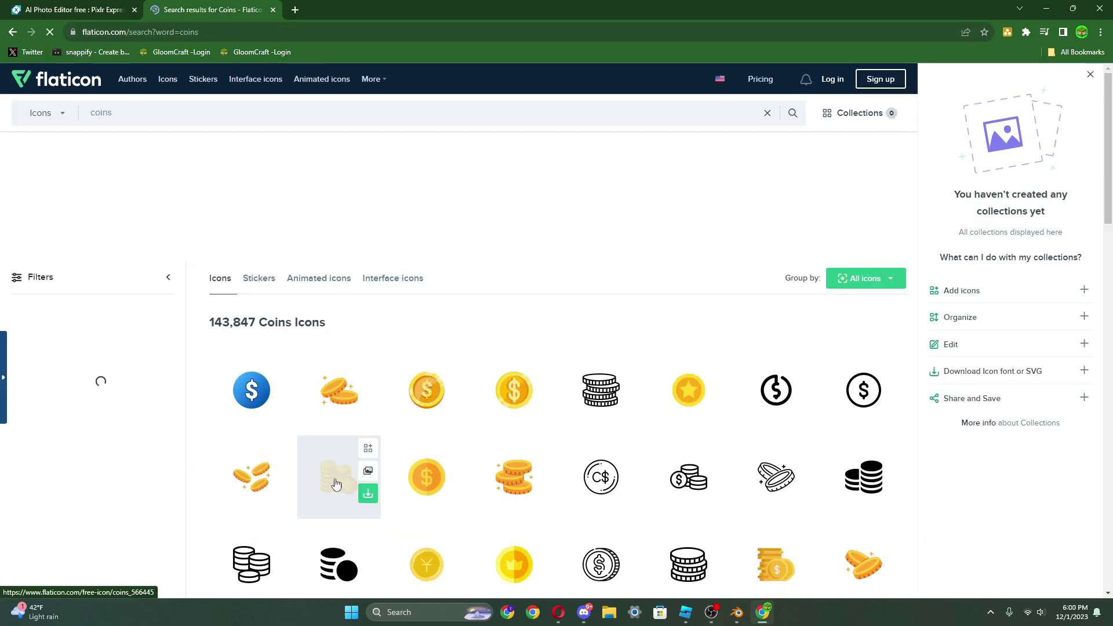
- Copy the stacked gold coins icon as PNG, paste it into the Pixlr image and move it to the upper half
click(495, 481)
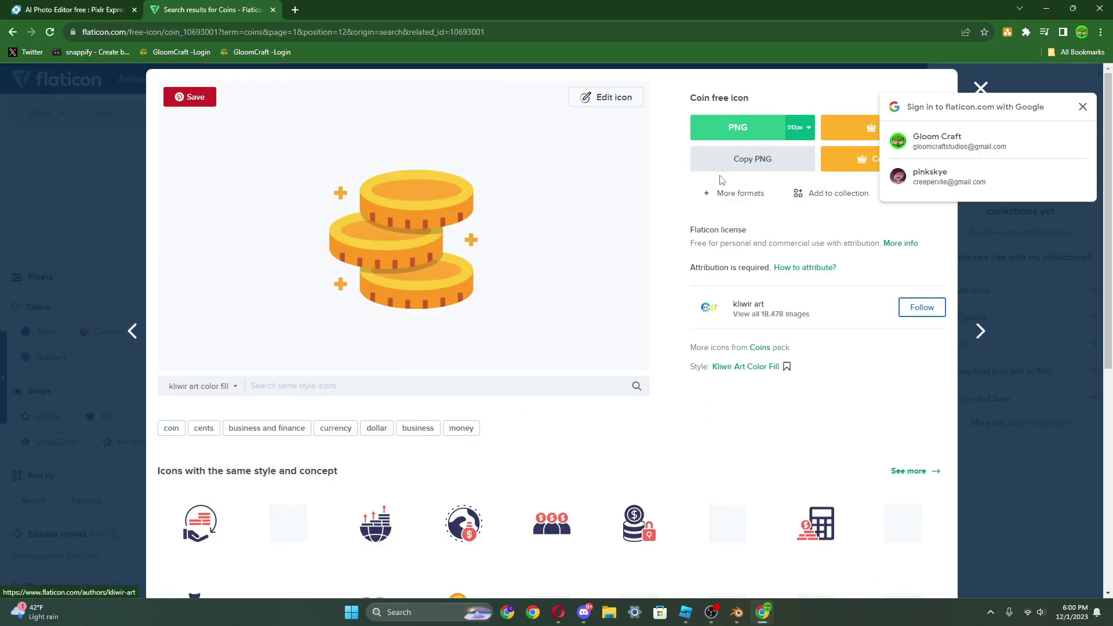
click(90, 6)
key(ctrl+v)
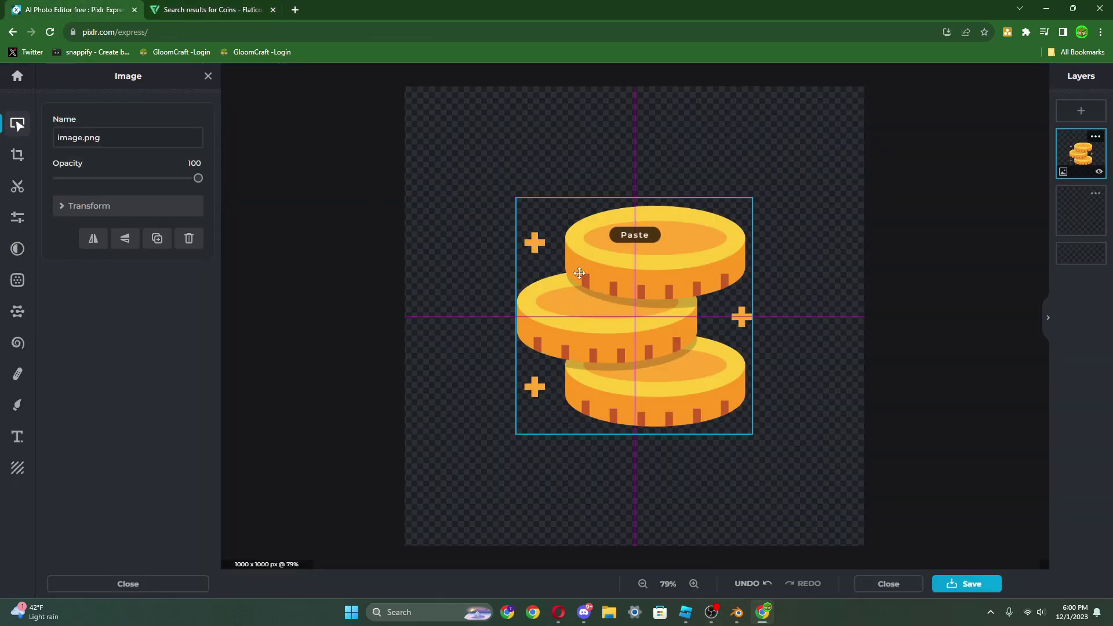
drag(605, 293, 606, 192)
- Add the text "Sell" below the coins and enlarge it to a size of about 189
click(872, 268)
click(128, 137)
drag(522, 277, 532, 393)
double_click(535, 396)
text(Sell)
click(490, 489)
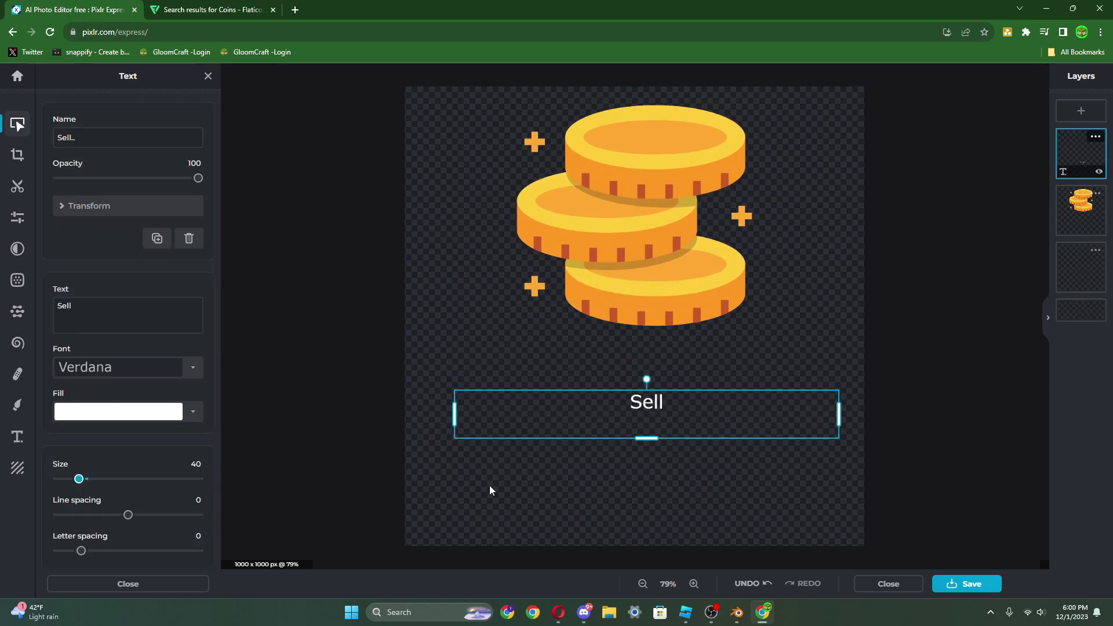
drag(635, 433, 673, 489)
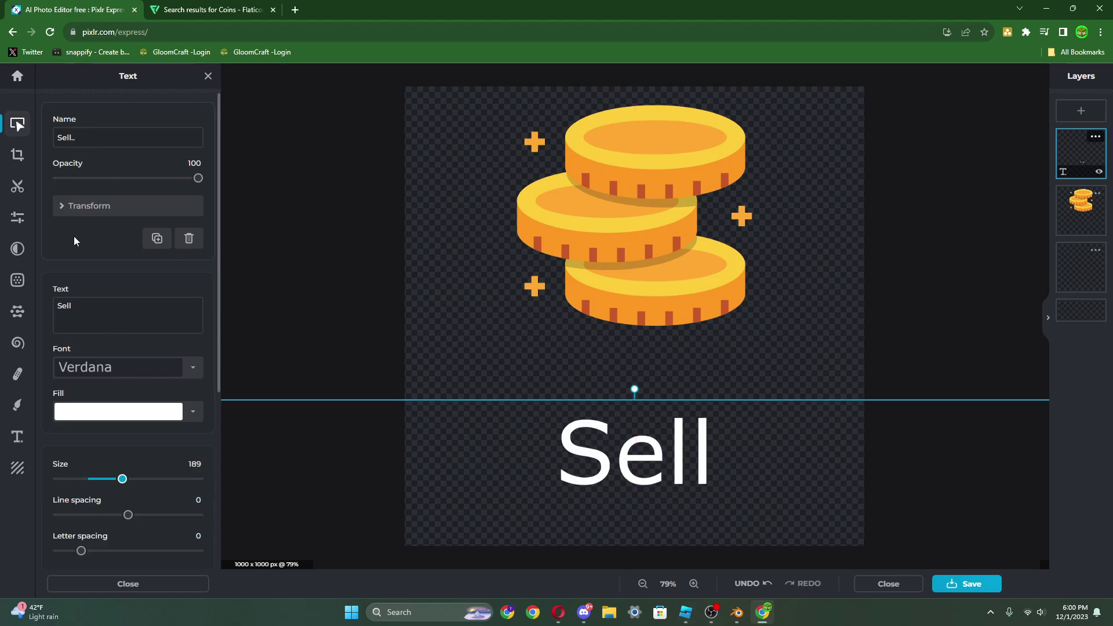
- Open the font list for the Sell text, search it for the Fredoka font and clear the search
click(130, 371)
text(free)
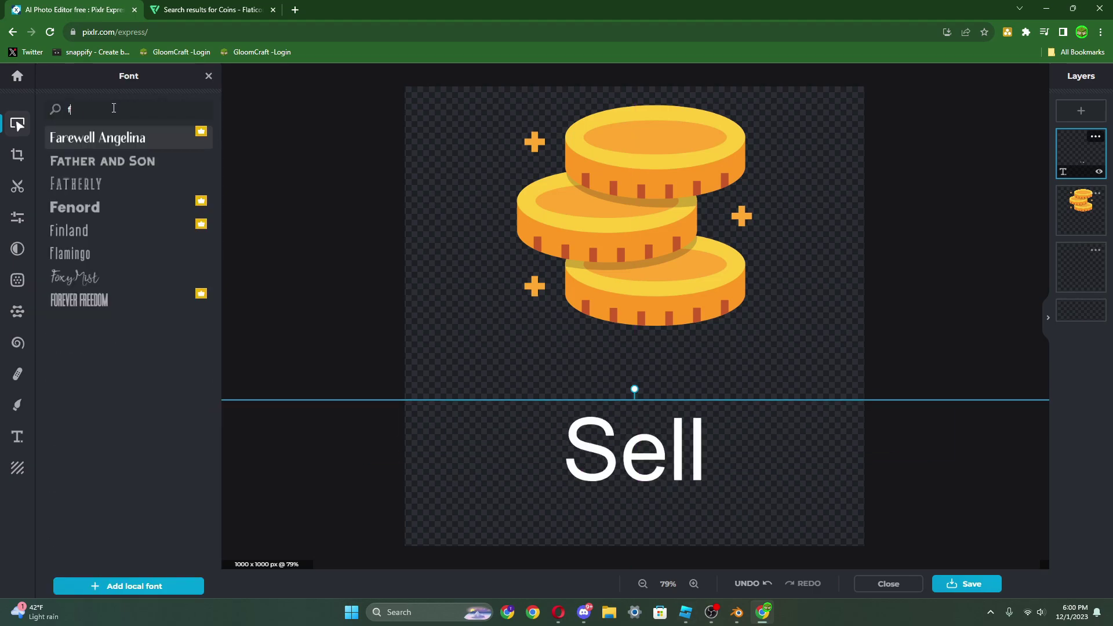
key(BackSpace)
key(BackSpace)
key(BackSpace)
key(BackSpace)
- Add the local font file Fredoka-VariableFont_wdthwght.ttf from Downloads, searching the folder for "fred"
click(151, 588)
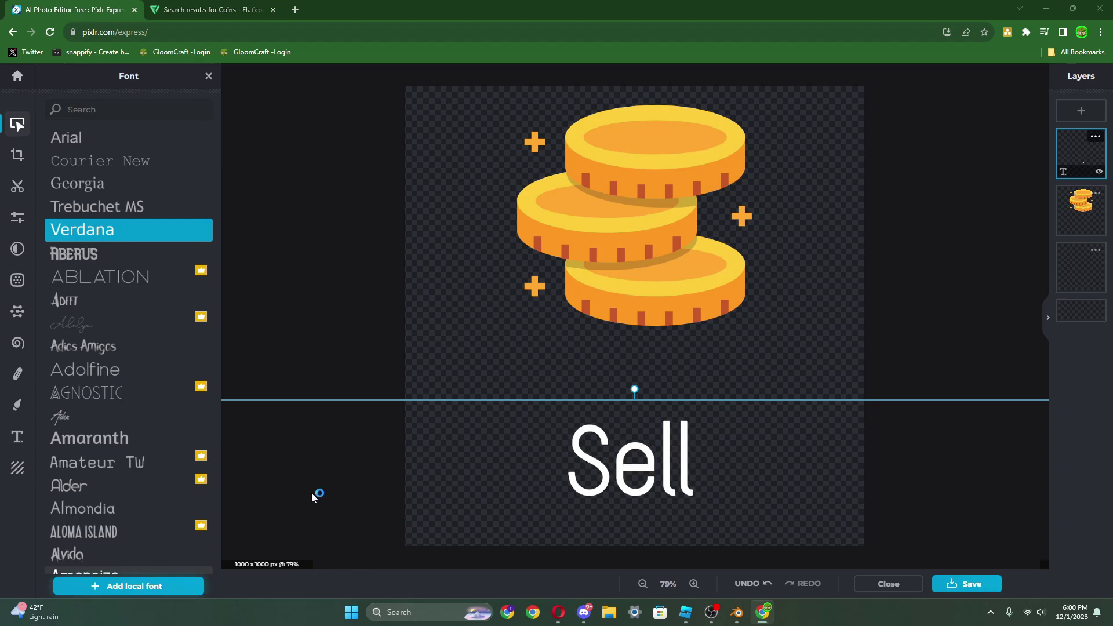
text(f)
click(633, 134)
text(f)
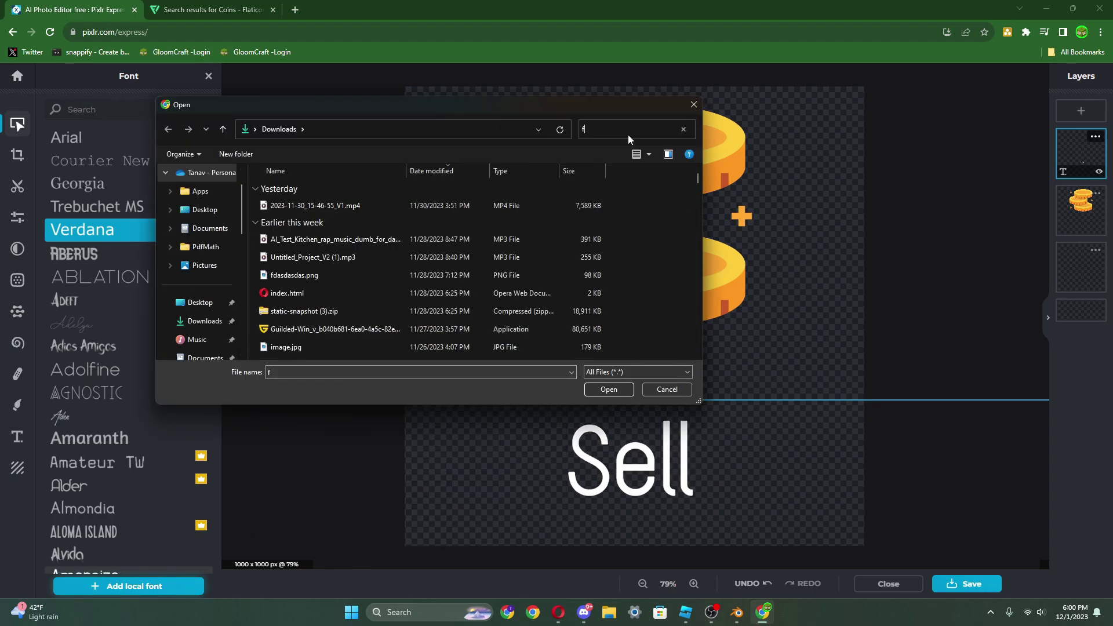
text(red)
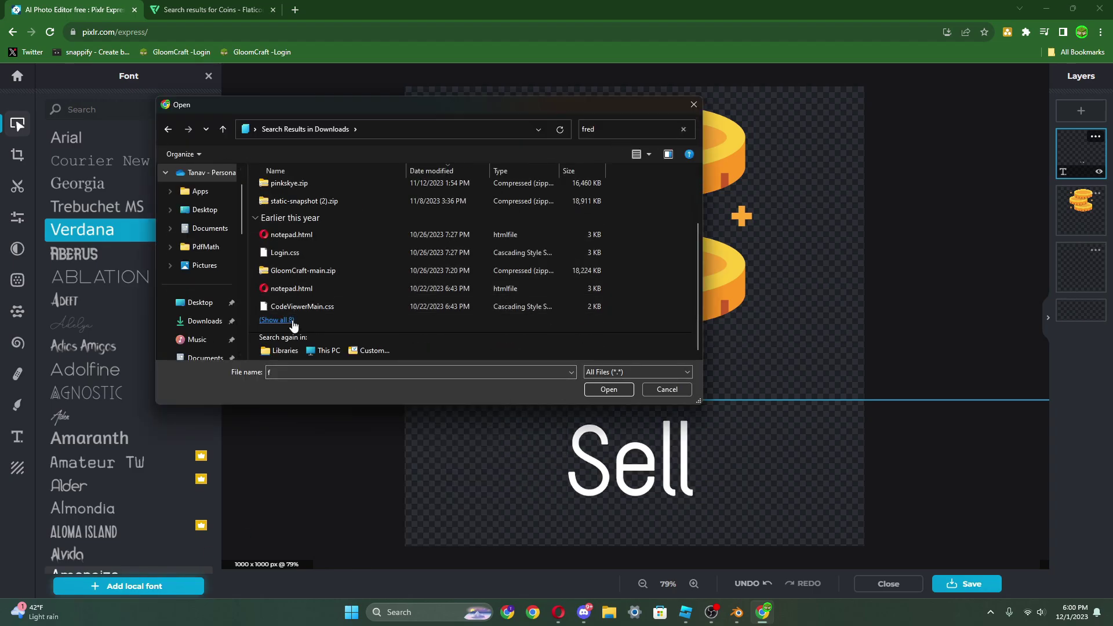
click(329, 281)
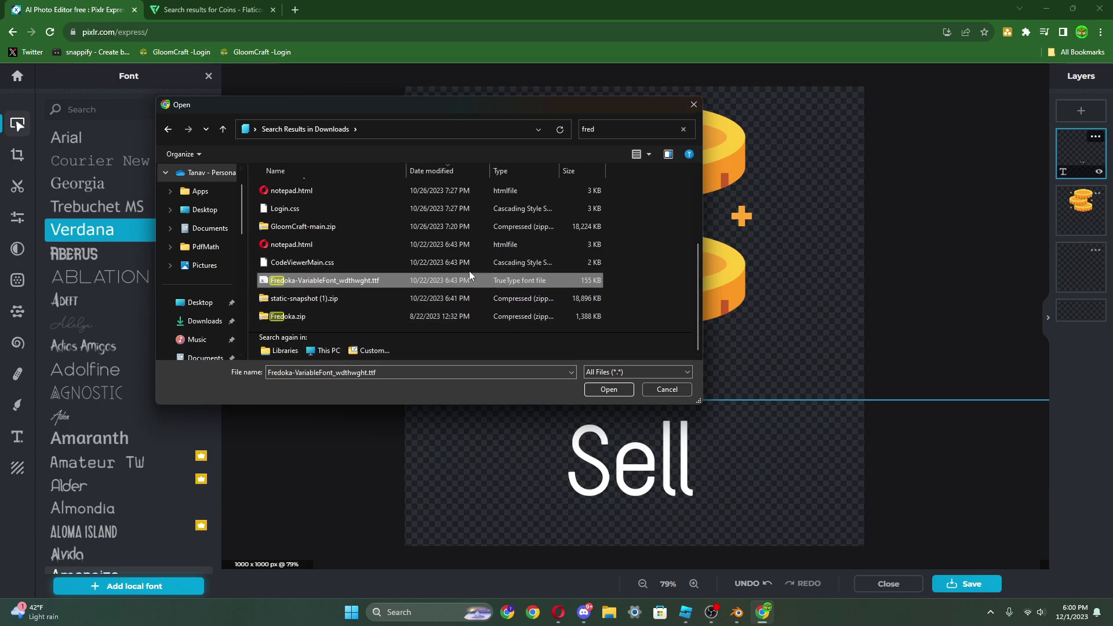
click(608, 390)
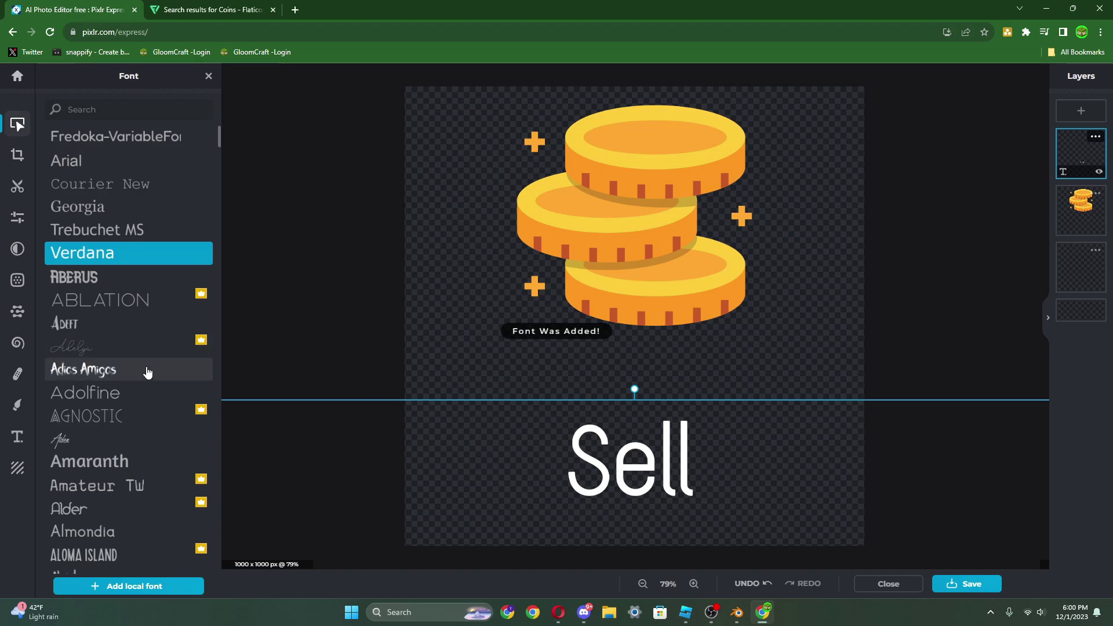
- Look up Google Fonts in a new browser tab, view the Roboto family page with its download option, and close the tab
click(345, 109)
click(296, 9)
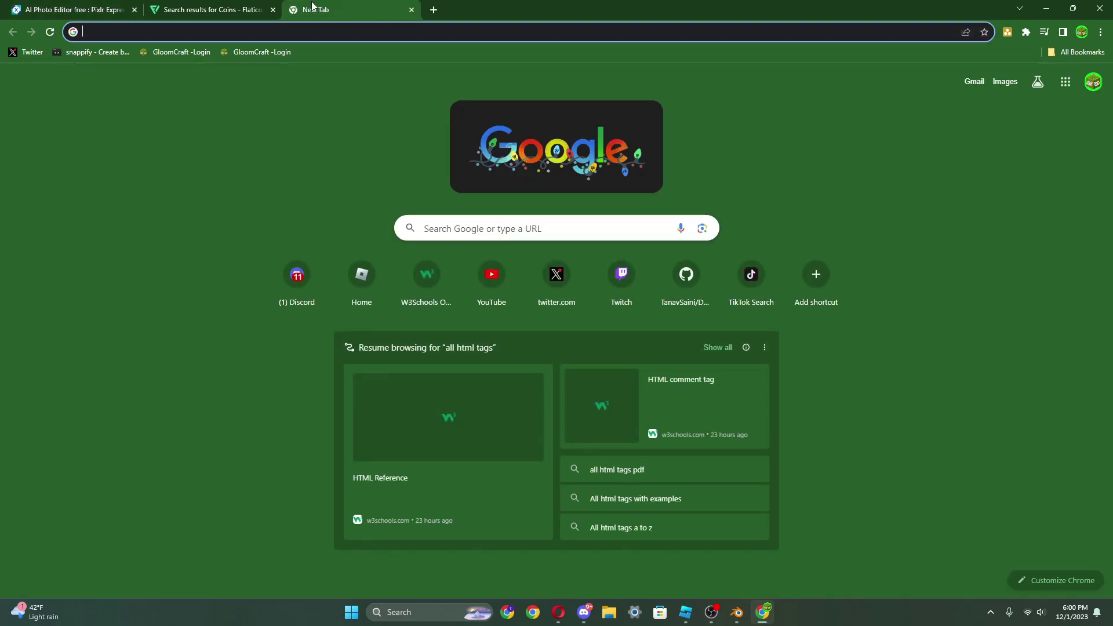
text(google fonts)
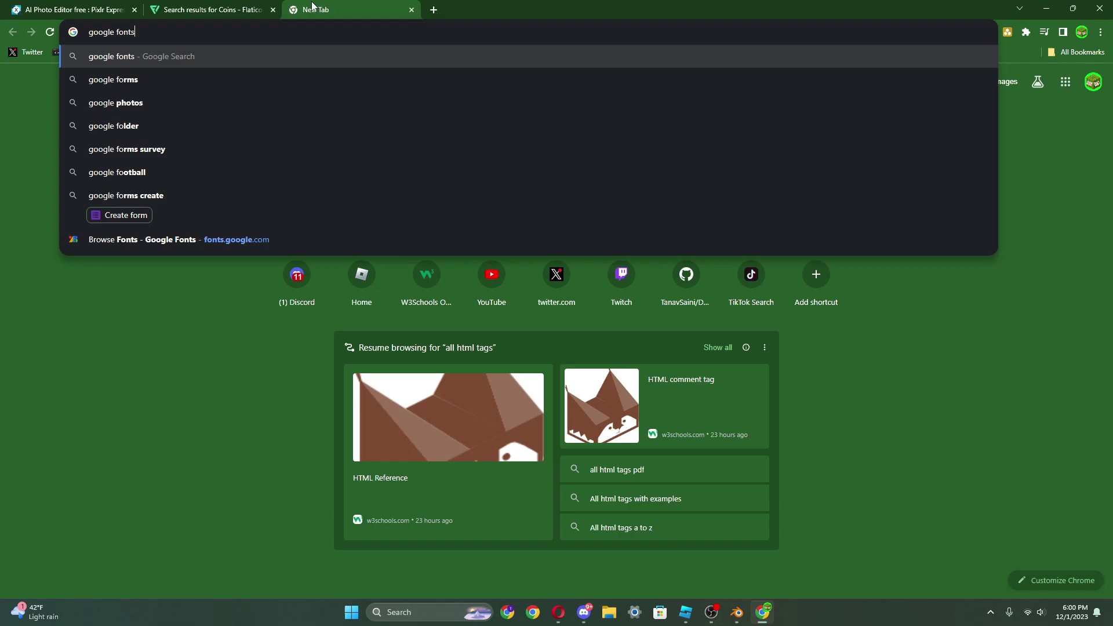
key(Return)
click(261, 185)
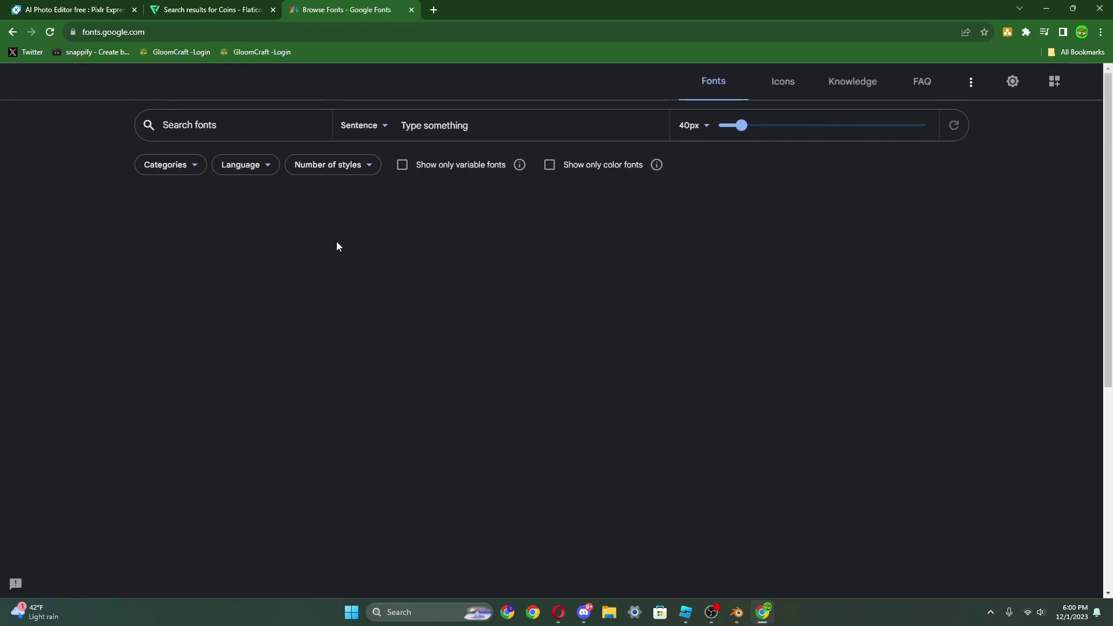
click(361, 293)
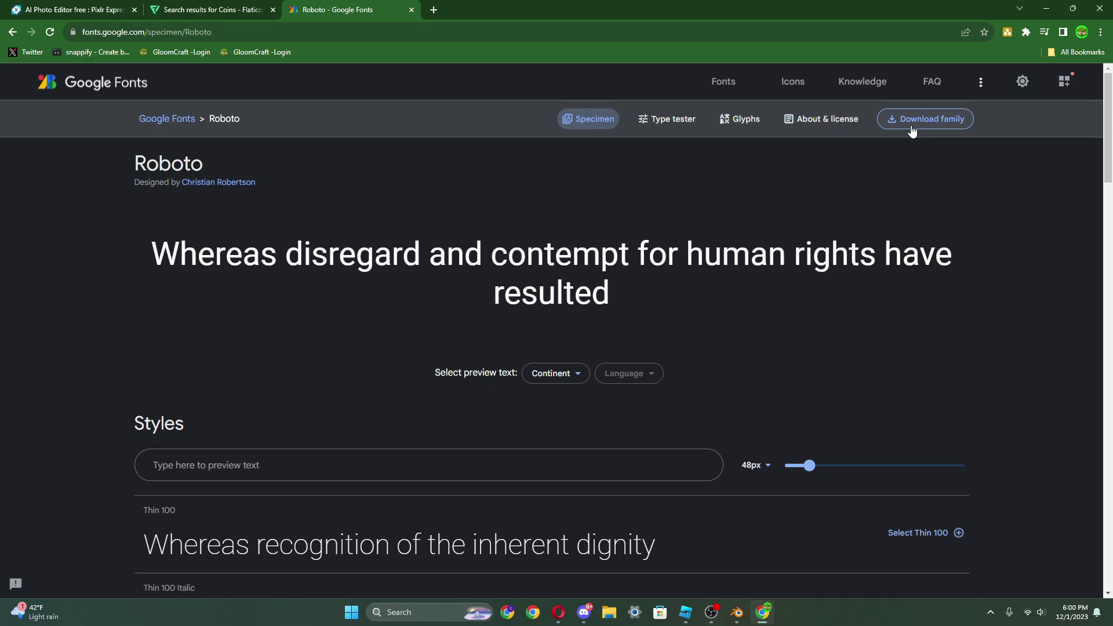
click(410, 9)
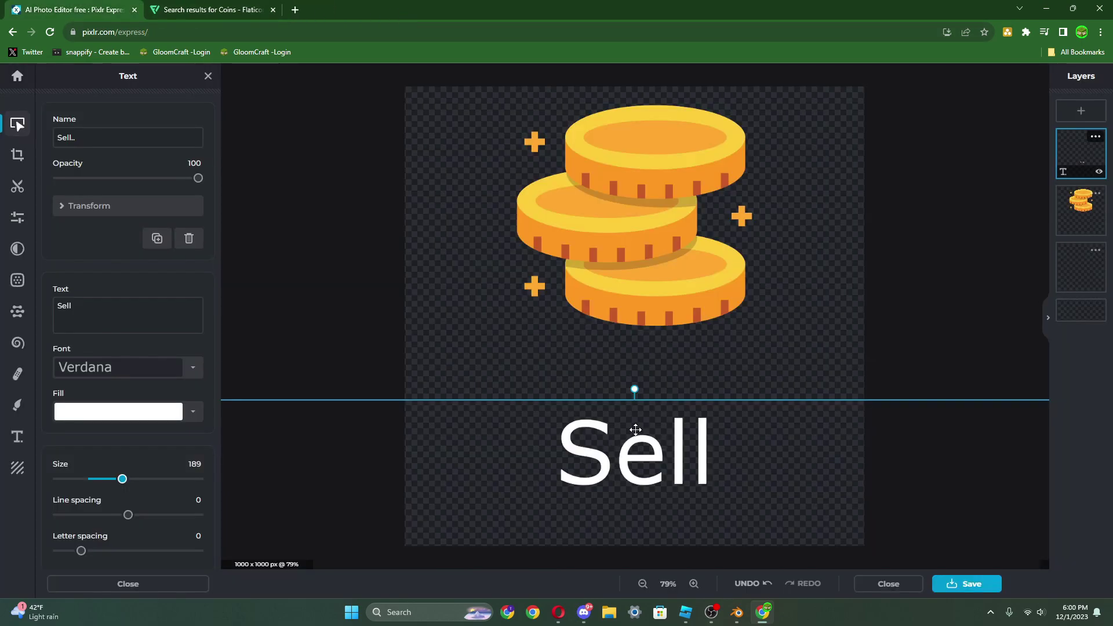
- Apply the added Fredoka variable font to the Sell text and enlarge the text to size 265
click(131, 369)
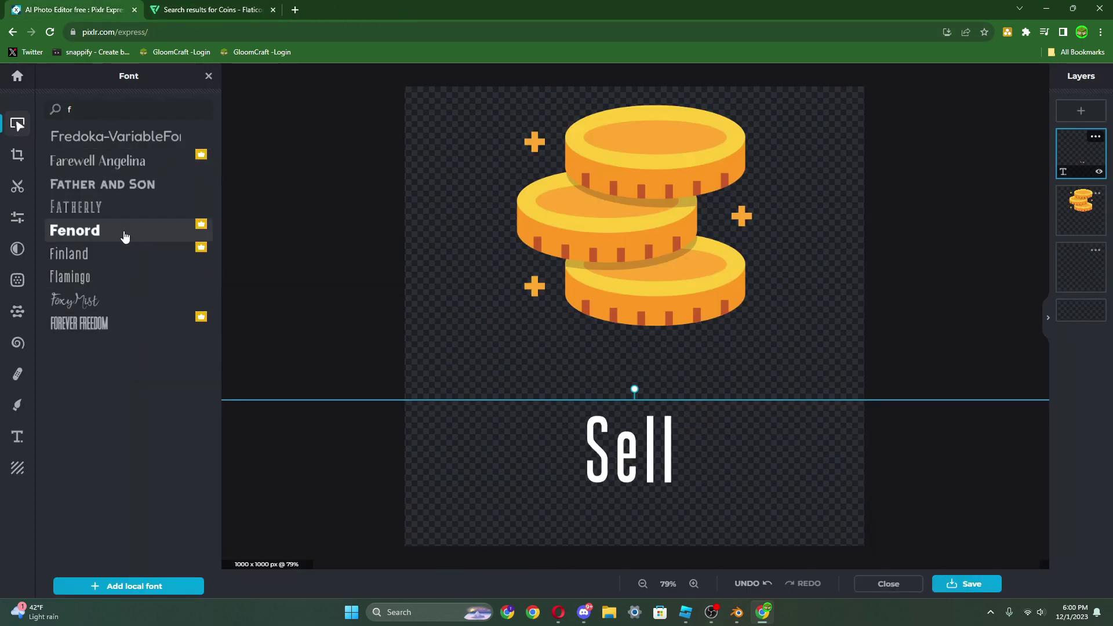
click(124, 134)
mouse_move(122, 479)
mouse_down()
mouse_move(152, 481)
mouse_move(129, 481)
mouse_up()
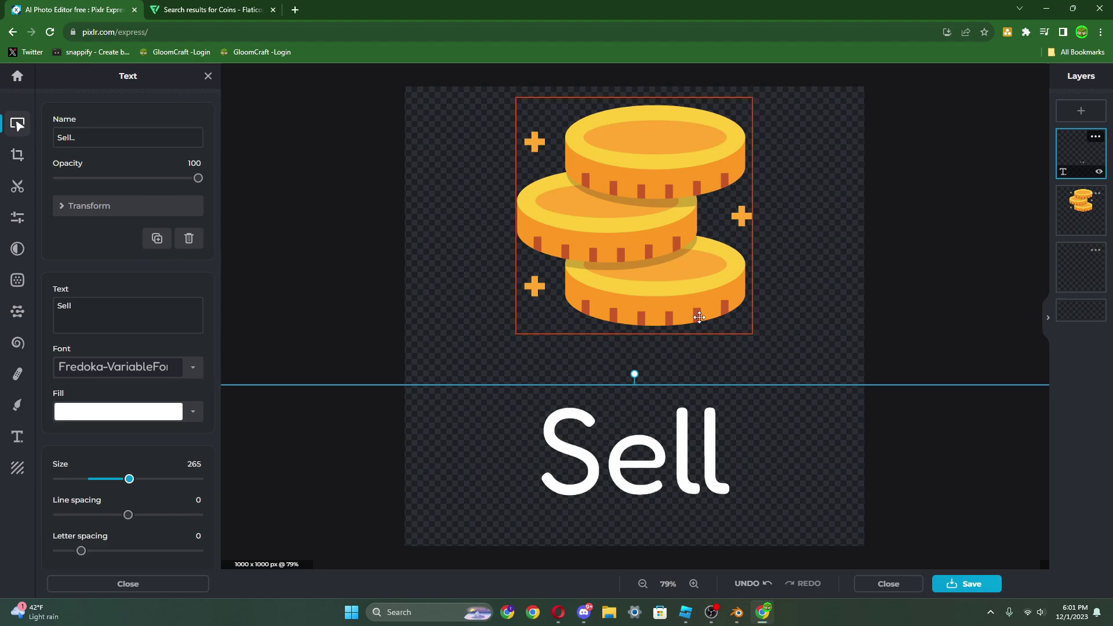
- Change the fill colour of the Sell text to a fully saturated bright yellow
click(193, 411)
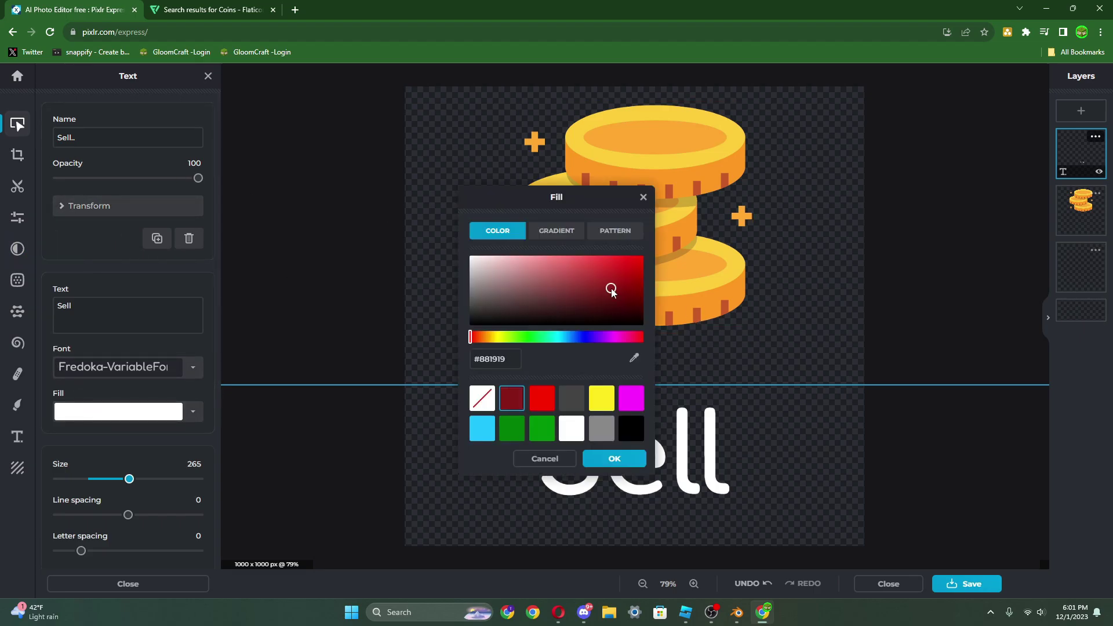
drag(611, 288, 640, 257)
click(521, 337)
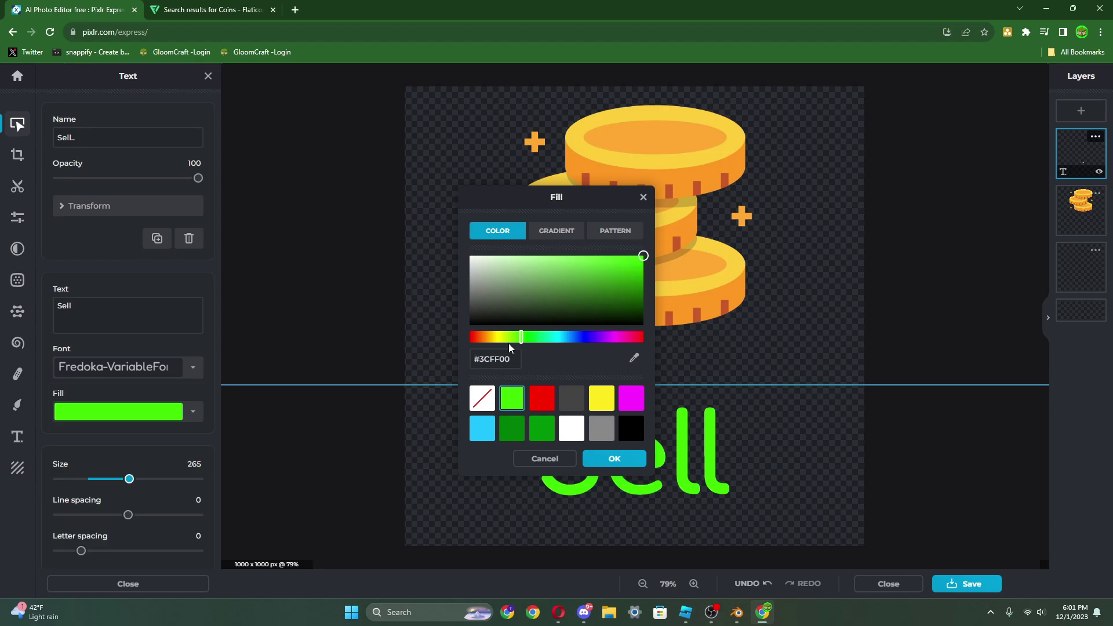
click(500, 338)
click(661, 253)
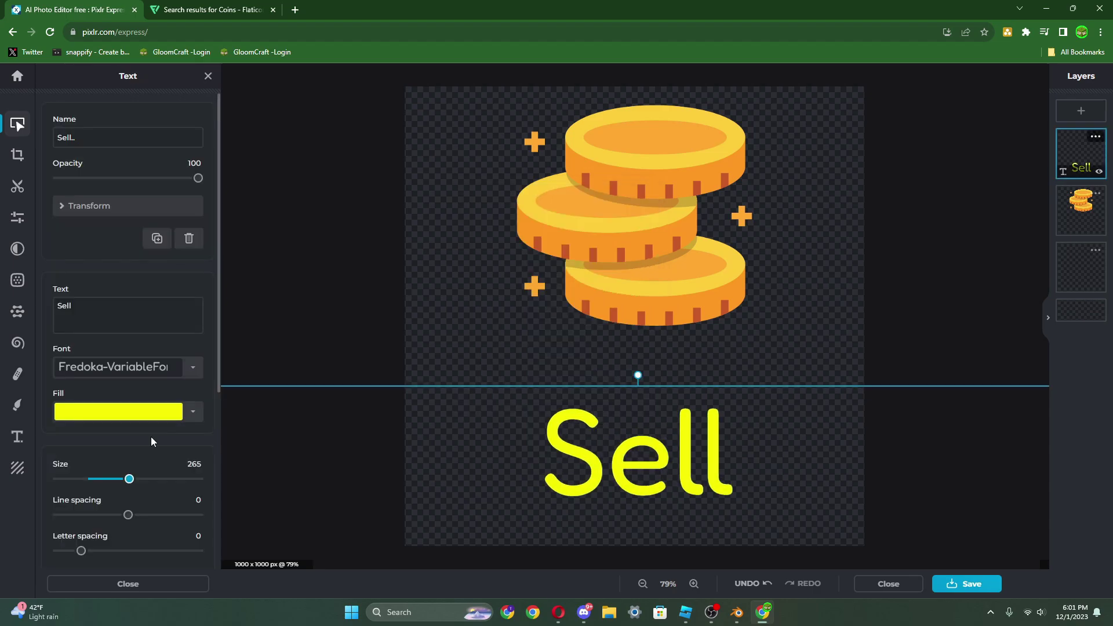
- Style the Sell text as bold and uppercase, without underline
scroll(139, 435, down, 2)
scroll(117, 447, down, 2)
click(145, 412)
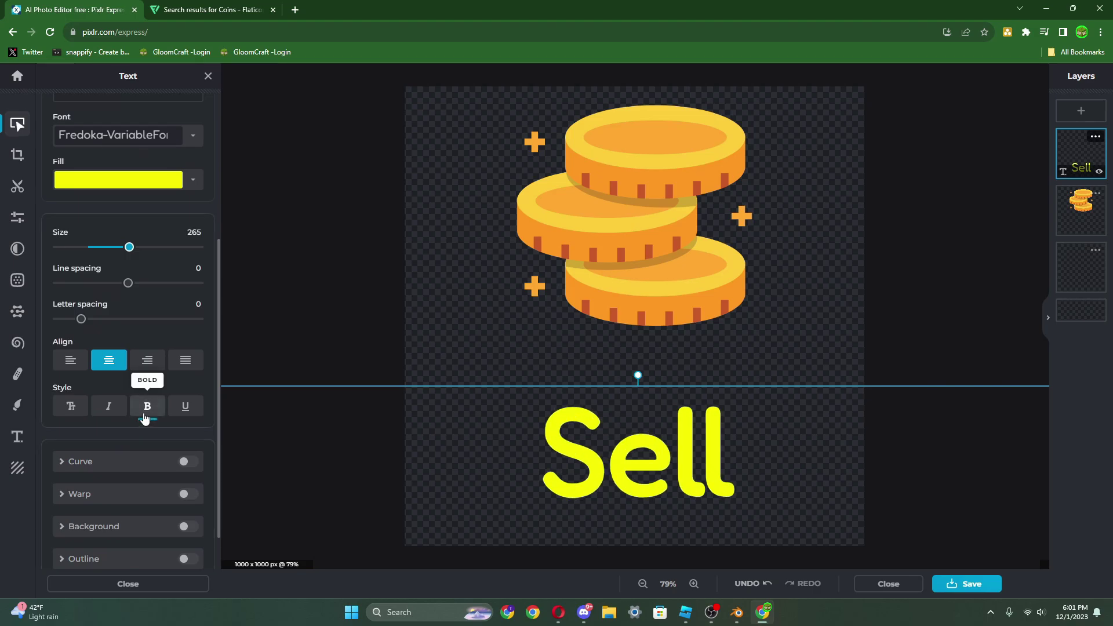
click(70, 407)
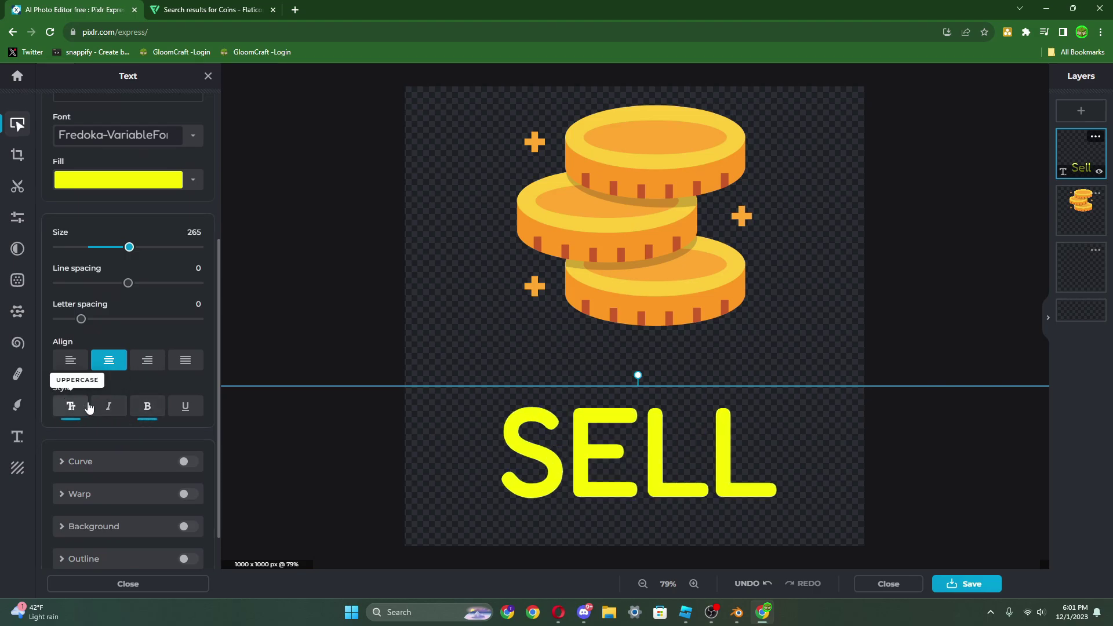
click(198, 408)
click(197, 409)
- Add an outline to the Sell text with size 50 and the colour black (#000000)
scroll(142, 465, down, 1)
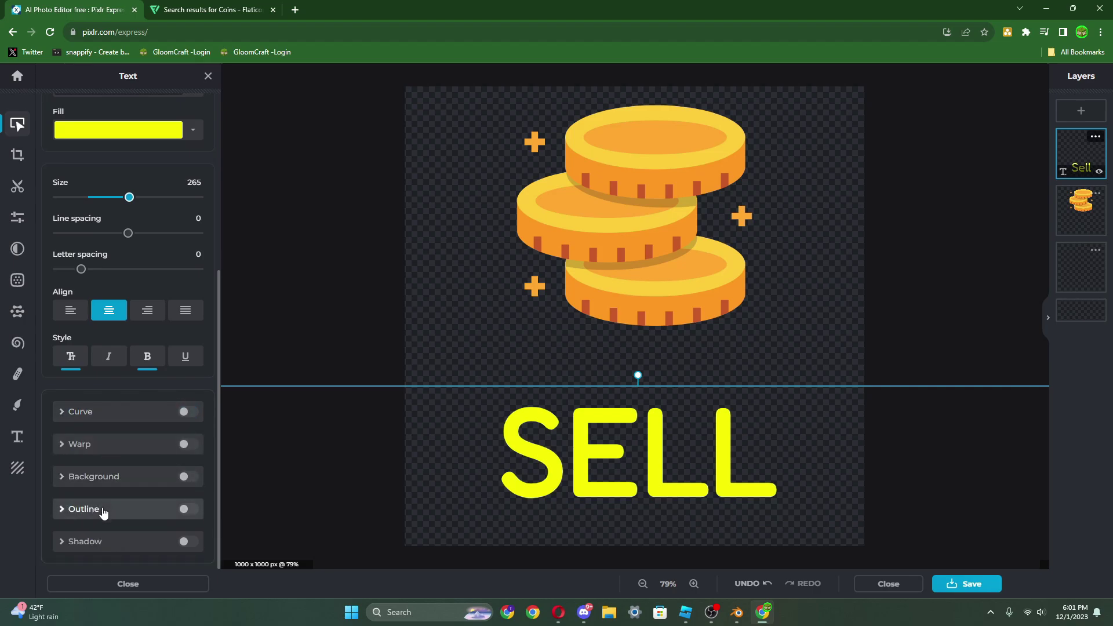
click(100, 509)
scroll(145, 462, down, 2)
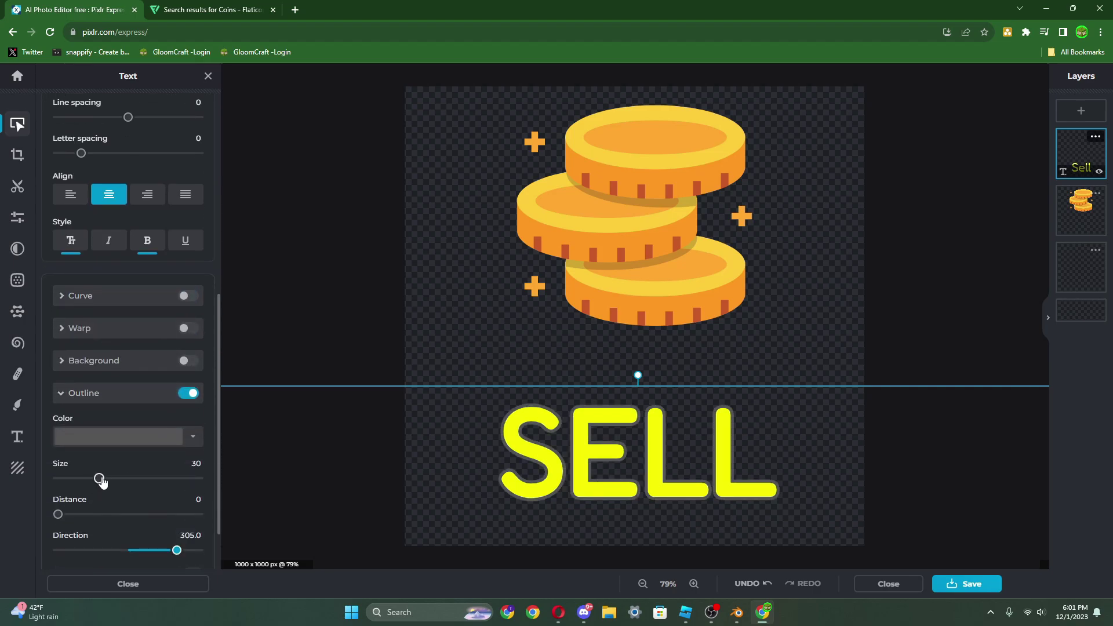
drag(99, 478, 129, 479)
click(193, 436)
click(209, 491)
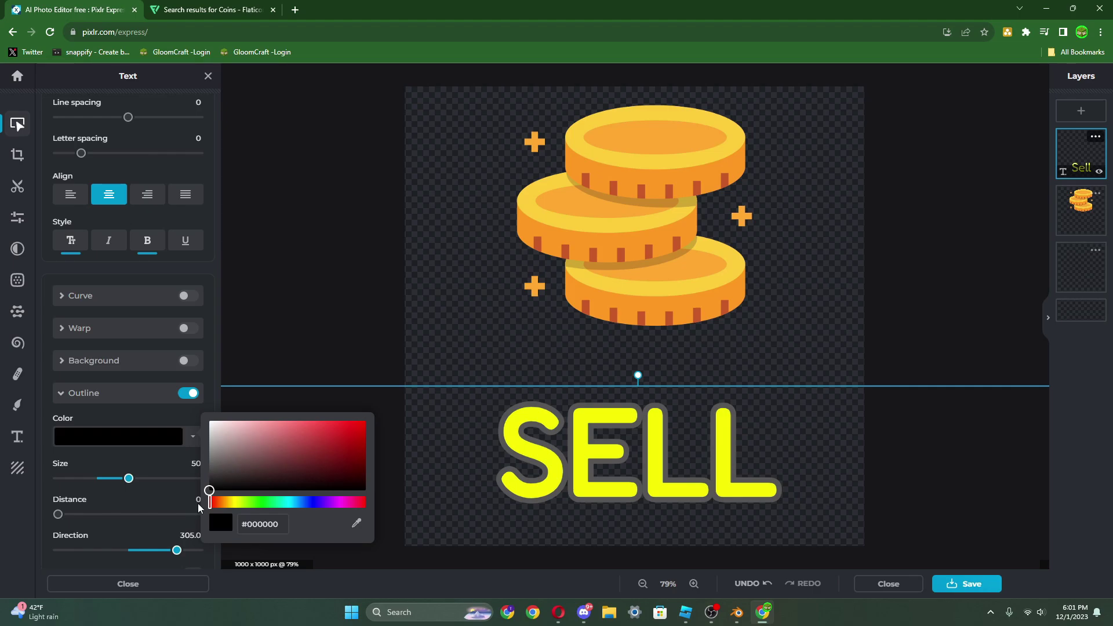
click(199, 508)
- Set the Sell text's line spacing to -34 and letter spacing to about 12, and give it a shadow
scroll(116, 186, up, 2)
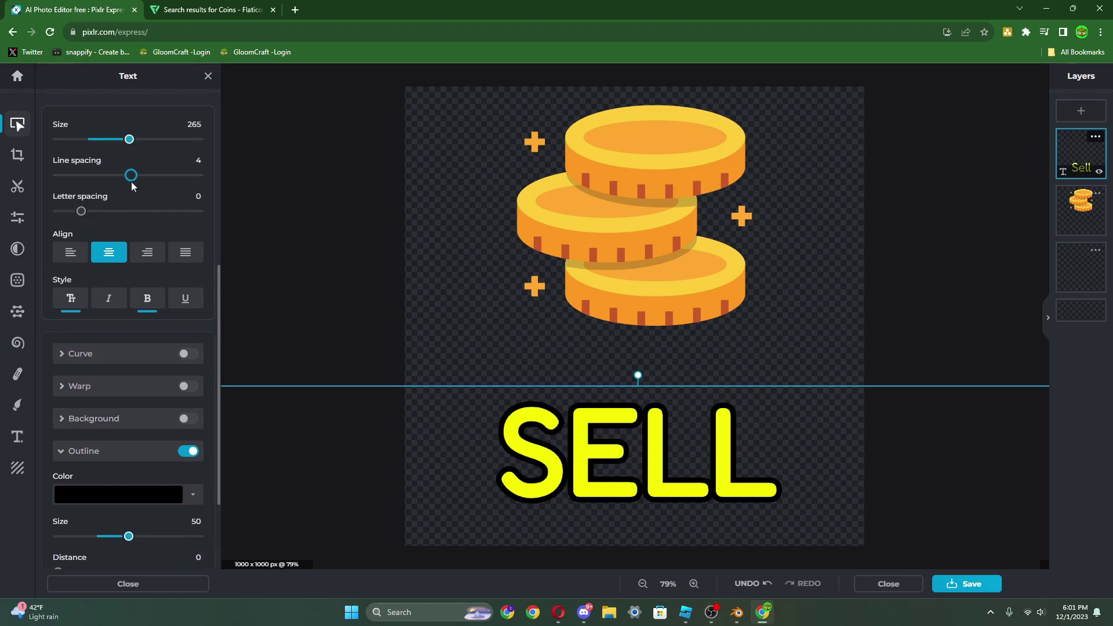
drag(82, 211, 99, 211)
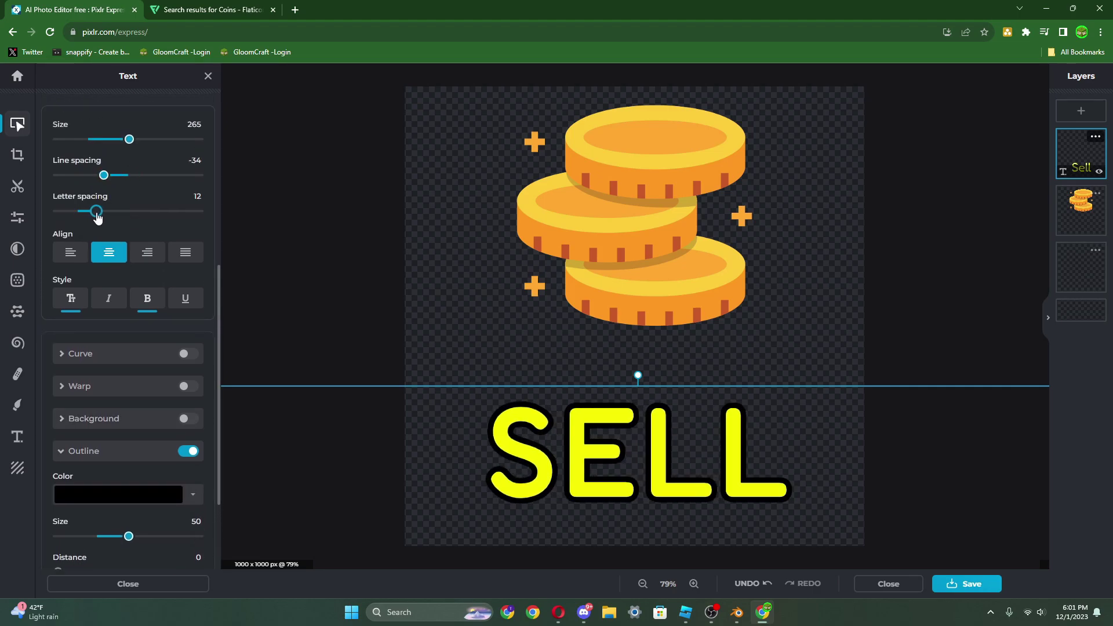
scroll(93, 406, down, 3)
click(169, 543)
scroll(169, 543, down, 3)
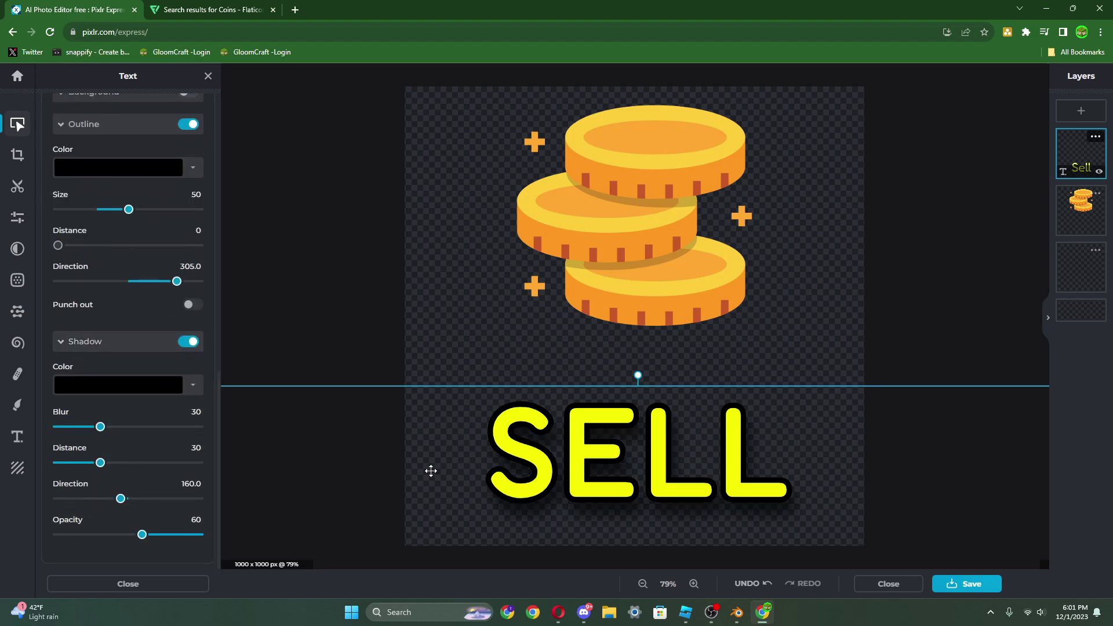
- Nudge the Sell text slightly left and move the coins image slightly down to balance the icon
click(340, 350)
drag(575, 464, 572, 465)
click(820, 318)
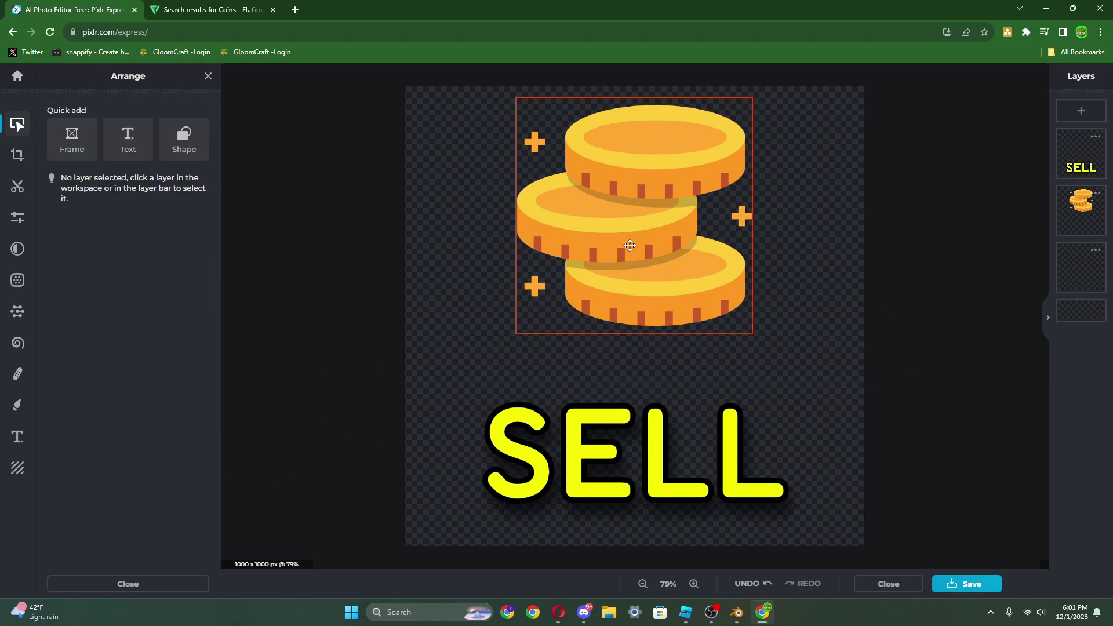
drag(629, 245, 630, 252)
- Save the finished image as a transparent PNG named SellIcon.png in Downloads
click(967, 584)
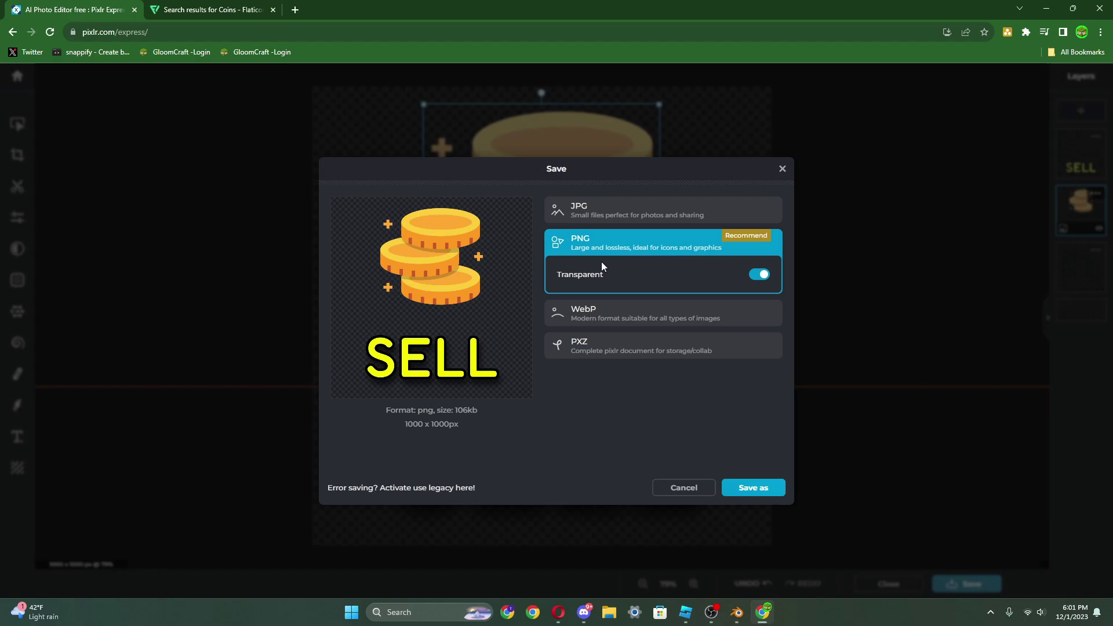
click(753, 488)
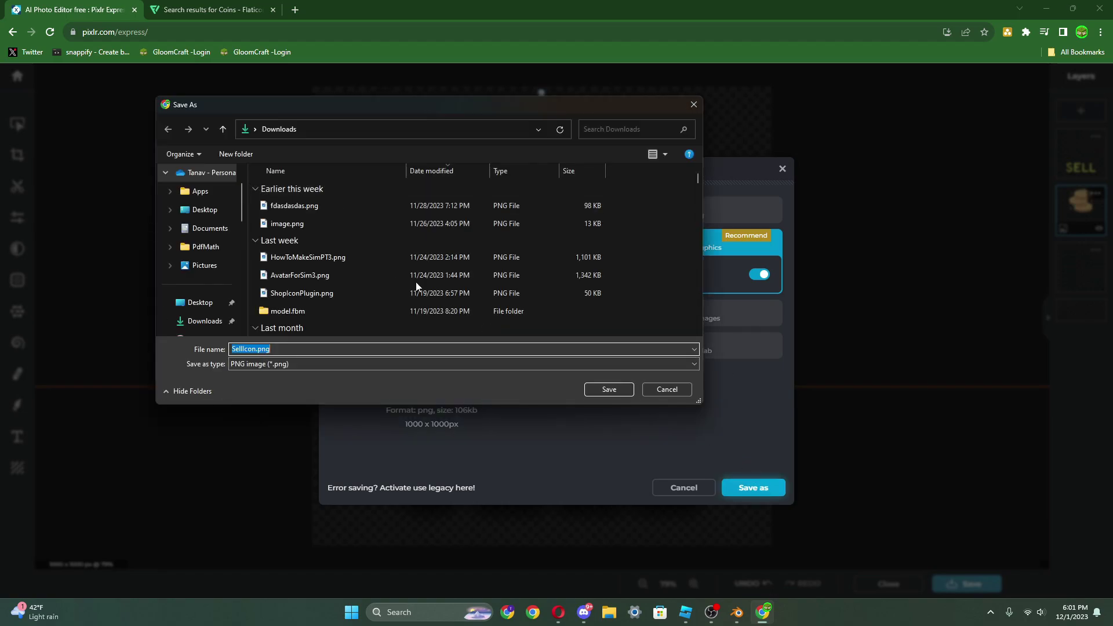
click(609, 389)
- Switch to Roblox Studio and rename the ImageButton in the Sell ScreenGui to SellButton
click(686, 612)
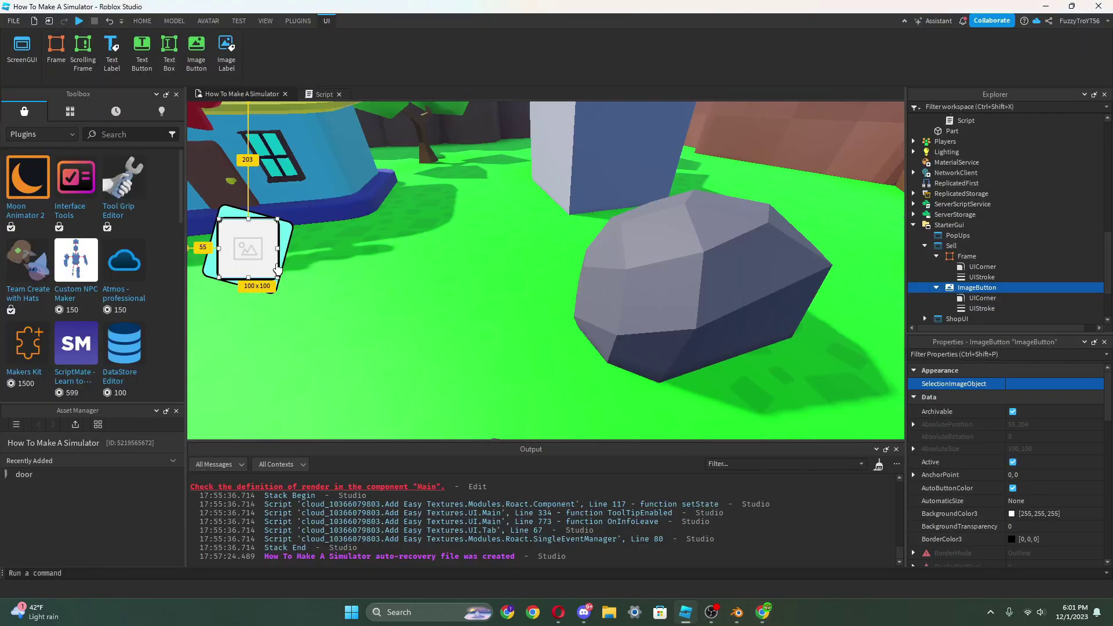
right_click(979, 289)
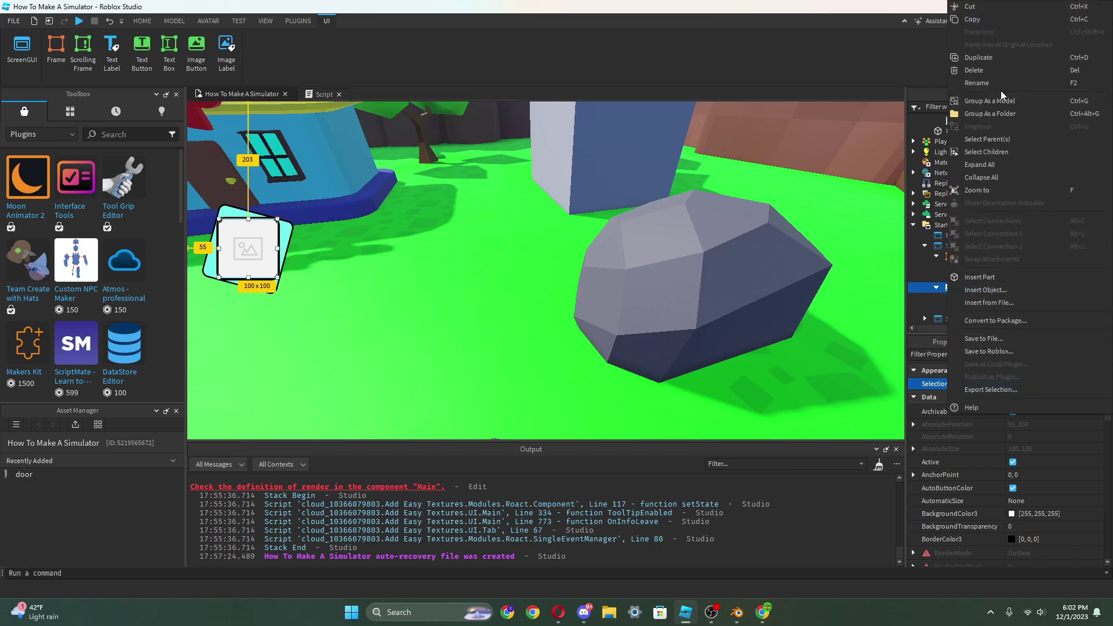
click(1000, 85)
text(SellB)
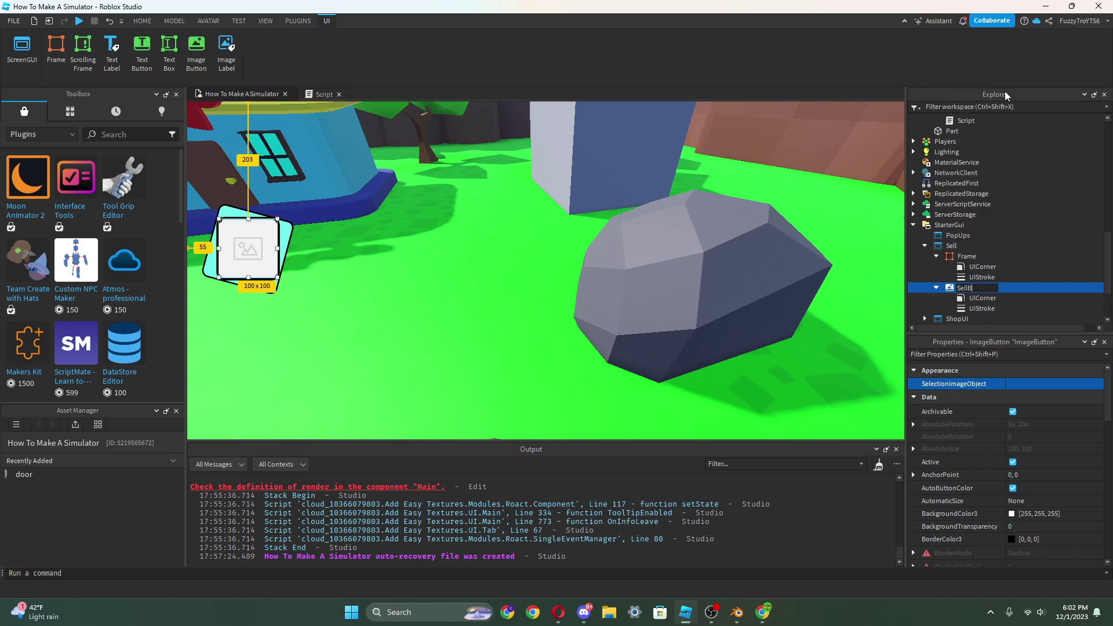
text(utton)
key(Return)
- Upload SellIcon.png from Downloads under the name SellIcon as the Image of SellButton
scroll(1026, 433, down, 3)
click(1043, 419)
click(941, 391)
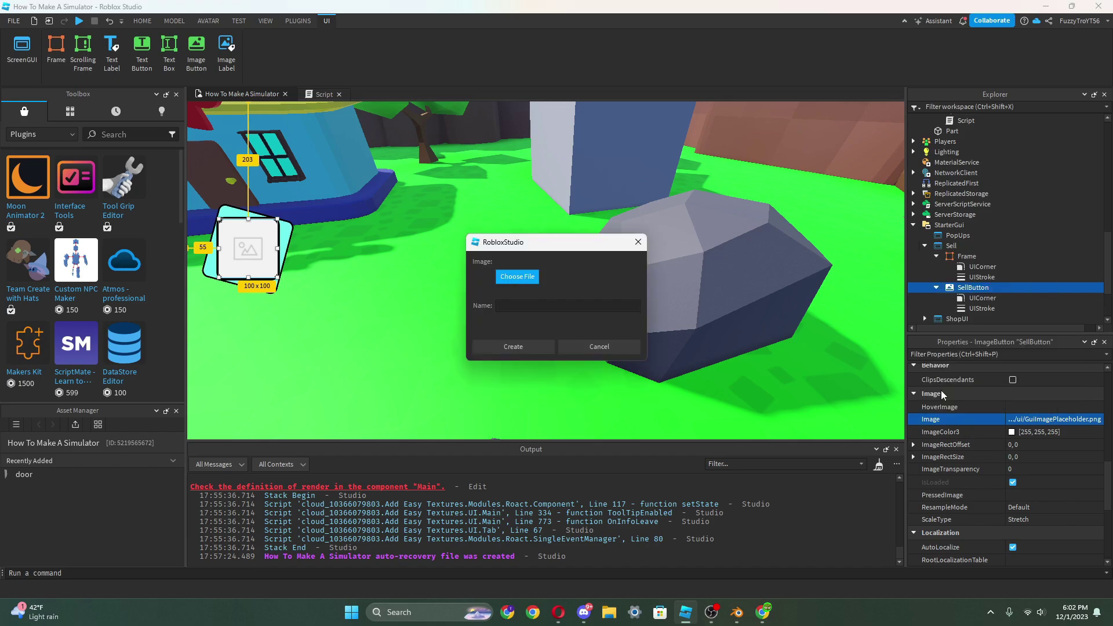
click(518, 277)
double_click(666, 360)
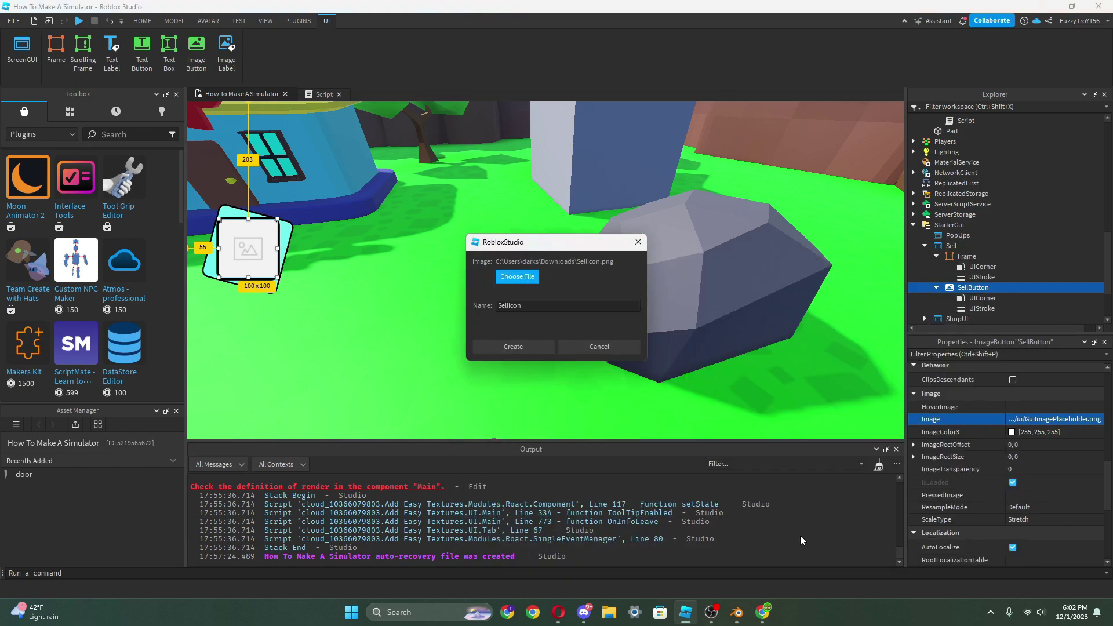
click(512, 346)
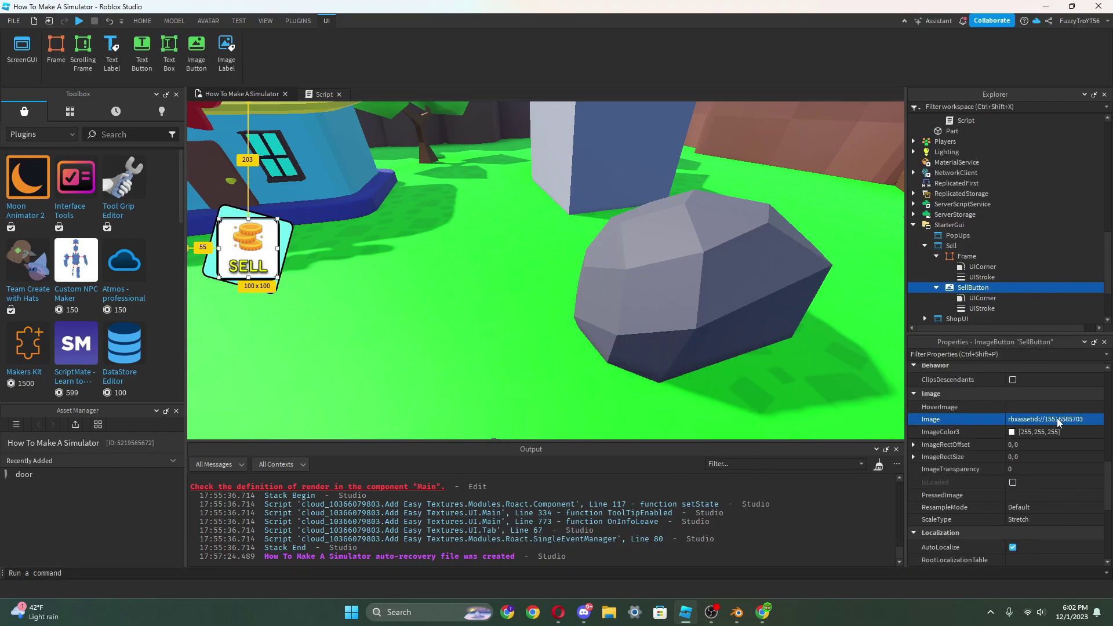
- Set SellButton's BackgroundColor3 to a medium sky blue, 64, 182, 255
scroll(1042, 443, up, 3)
click(1012, 404)
click(618, 217)
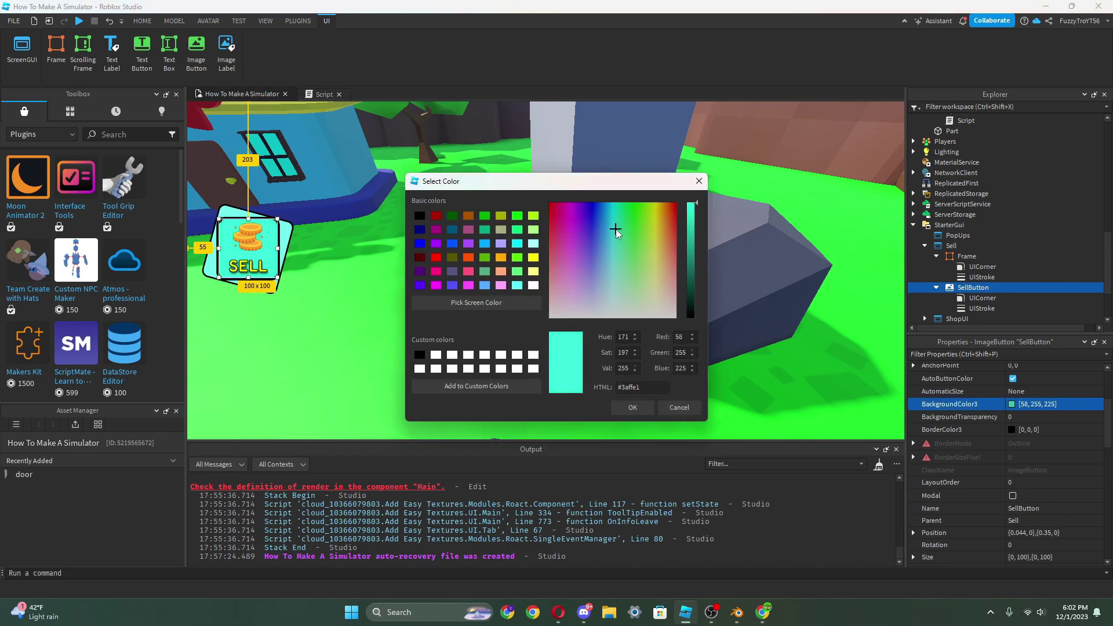
drag(616, 228, 606, 268)
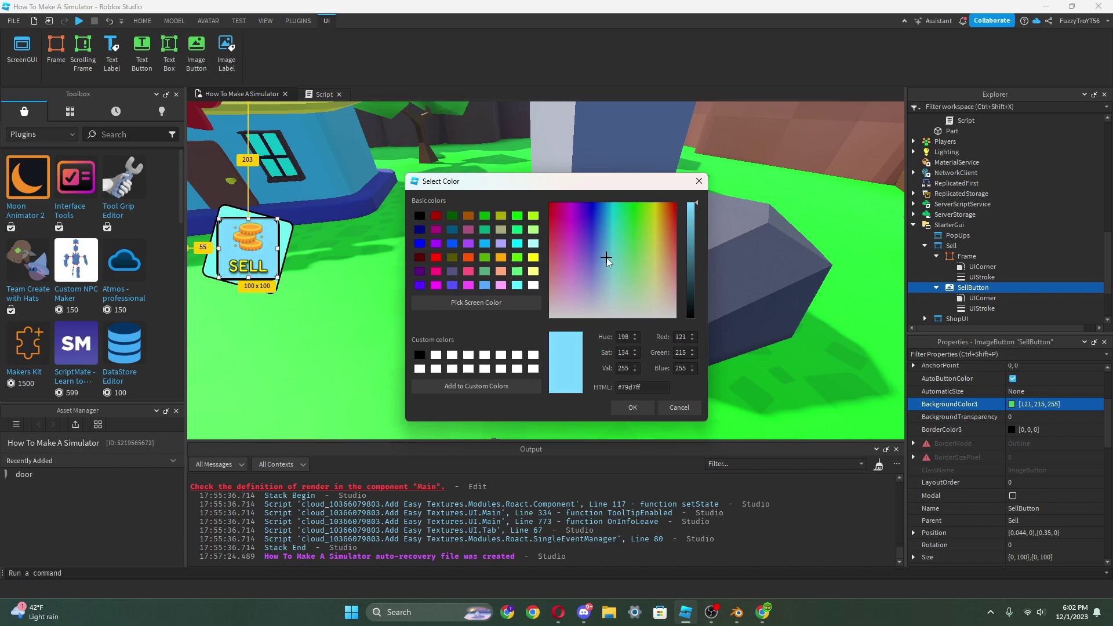
drag(698, 241, 678, 226)
drag(602, 262, 592, 252)
click(604, 232)
drag(688, 222, 689, 208)
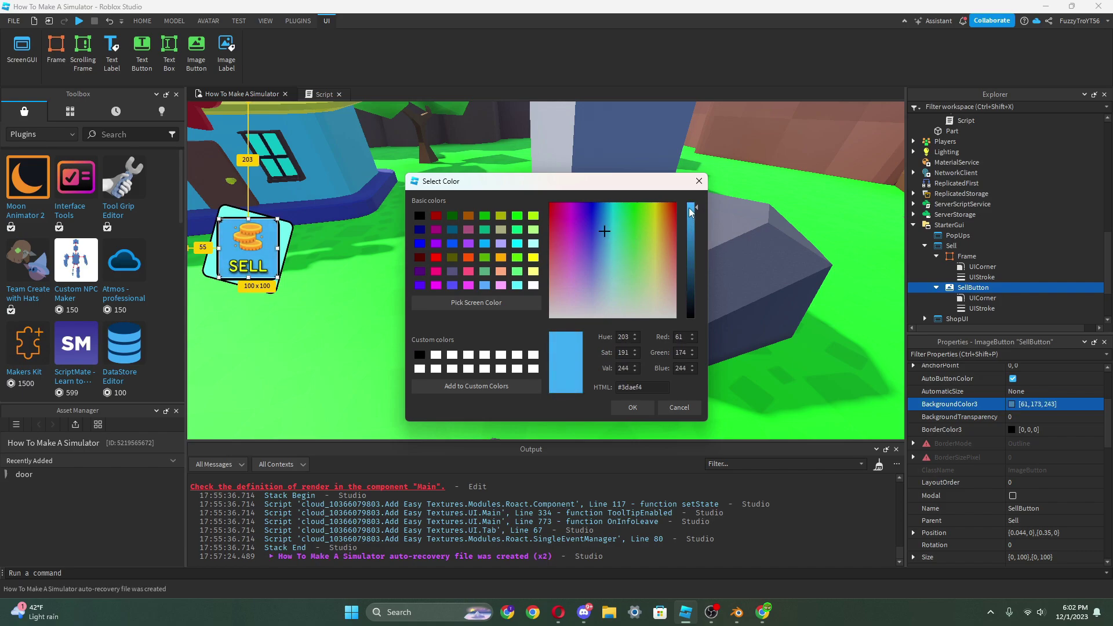
click(633, 407)
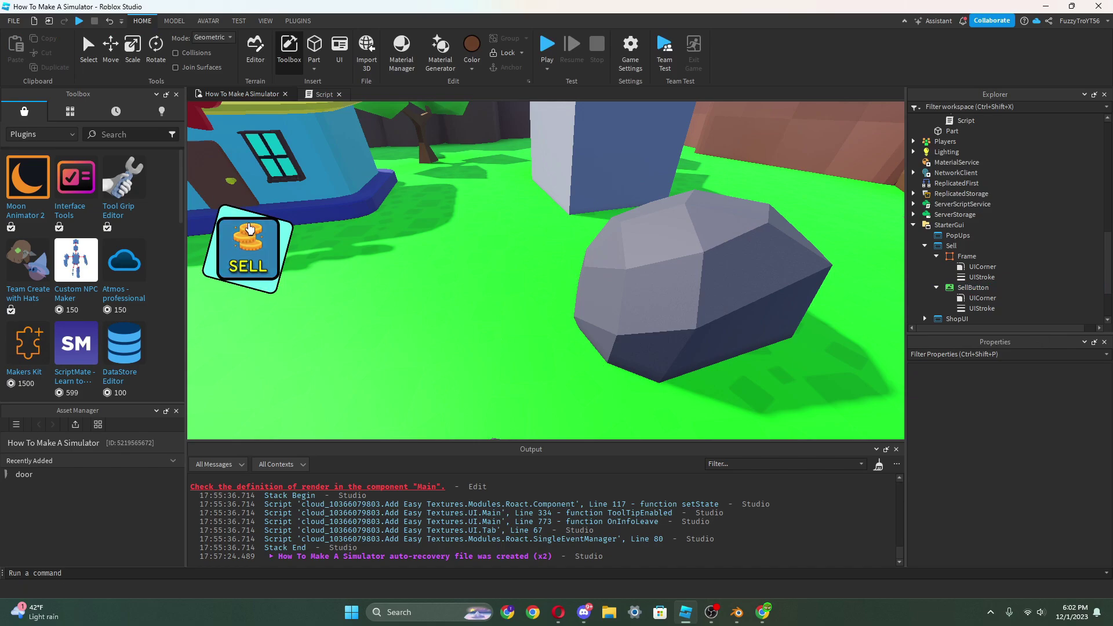
- Collapse the Frame and SellButton branches under the Sell ScreenGui and select SellButton
click(949, 245)
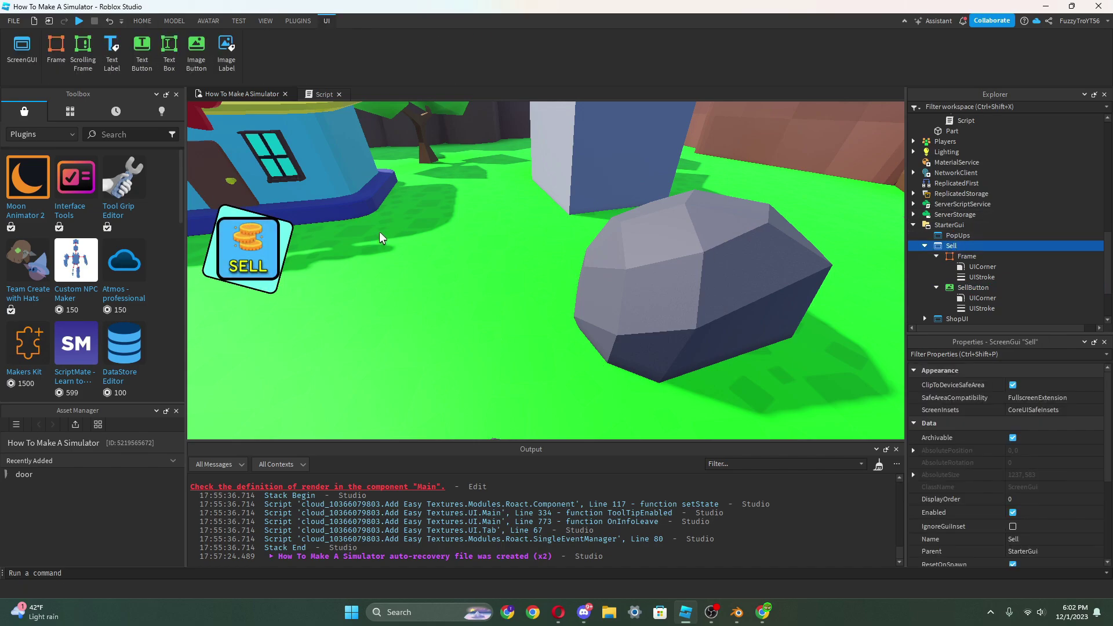
click(943, 256)
click(938, 265)
click(936, 257)
click(937, 274)
click(937, 267)
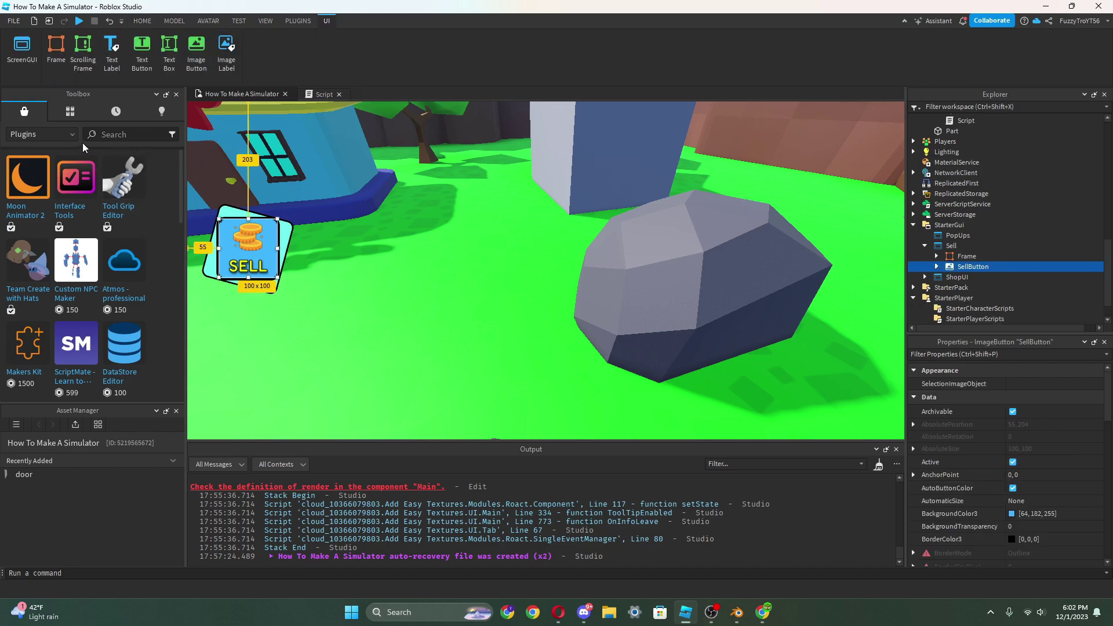
- Search the Toolbox plugins for autoscale lite
click(128, 134)
text(auto)
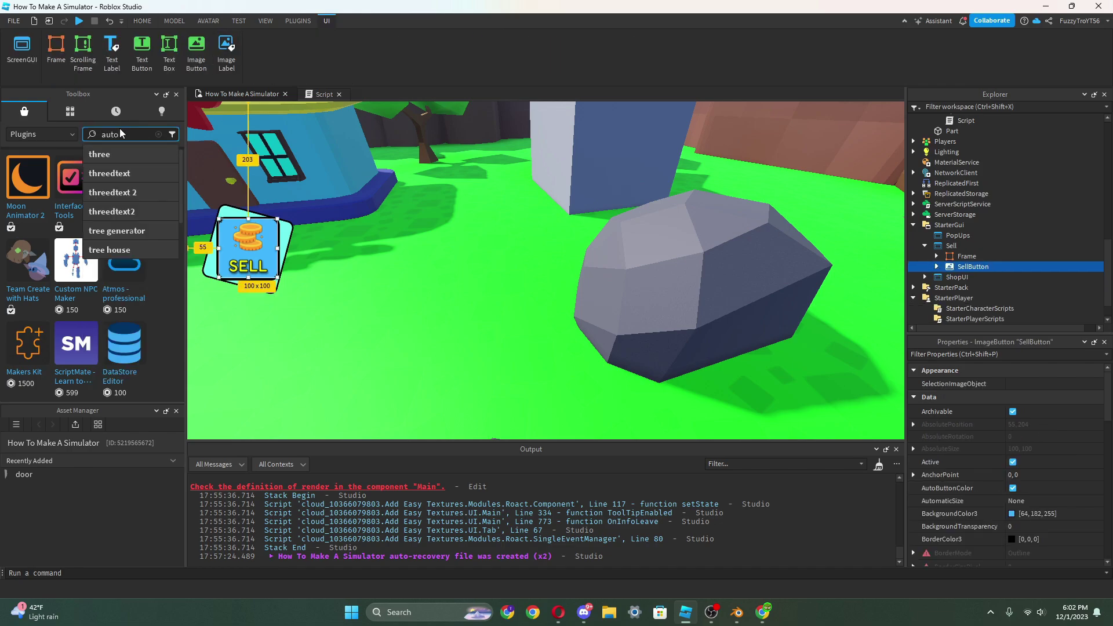
text(scalelite)
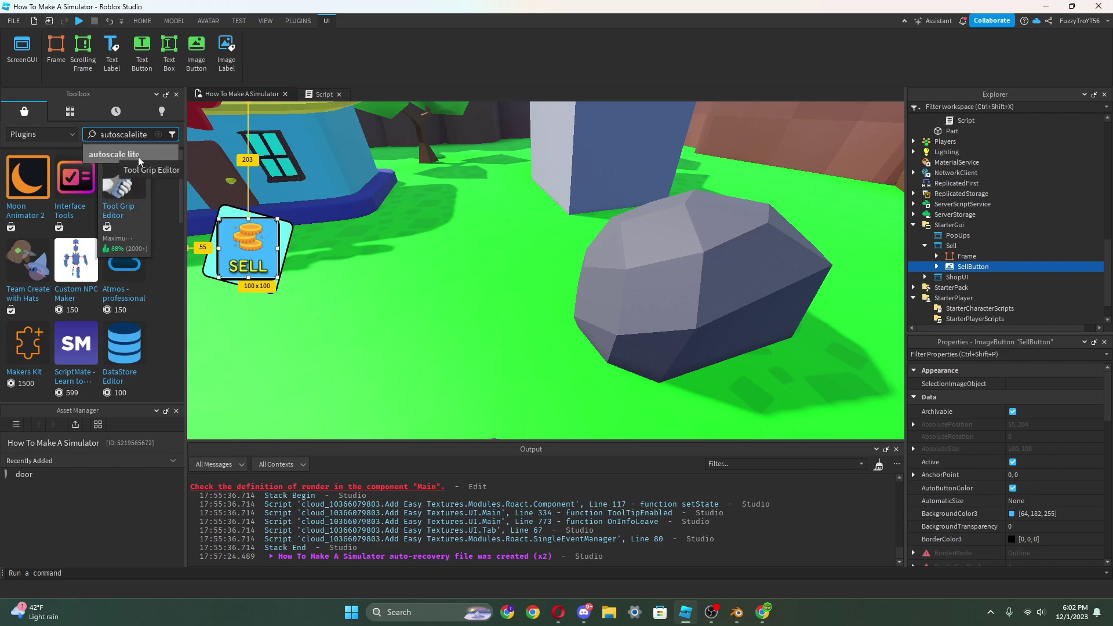
key(Return)
click(122, 137)
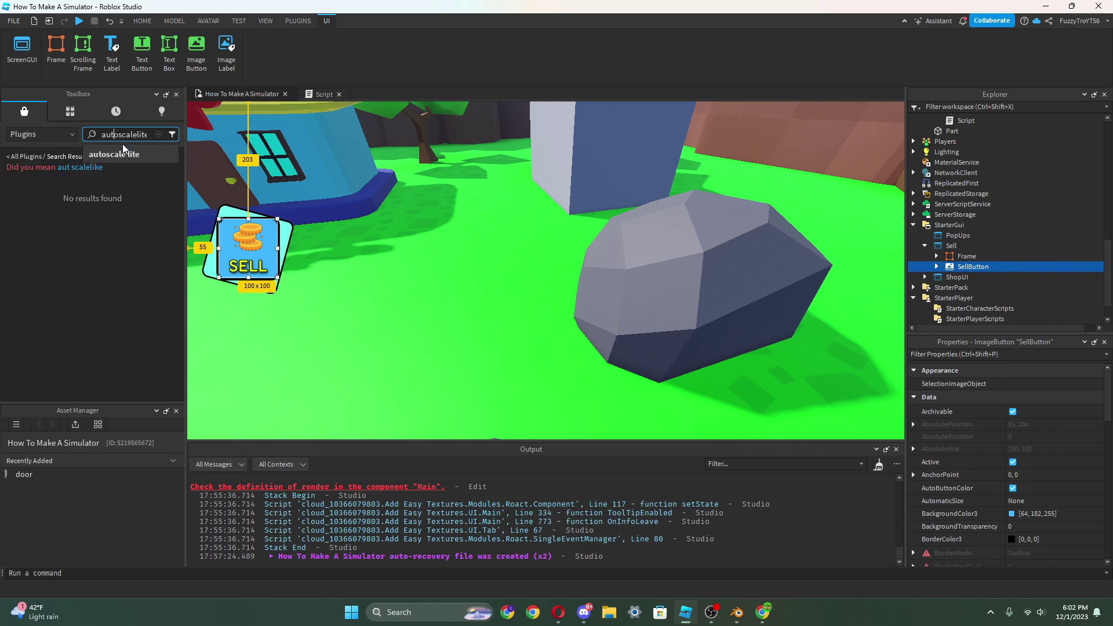
click(119, 154)
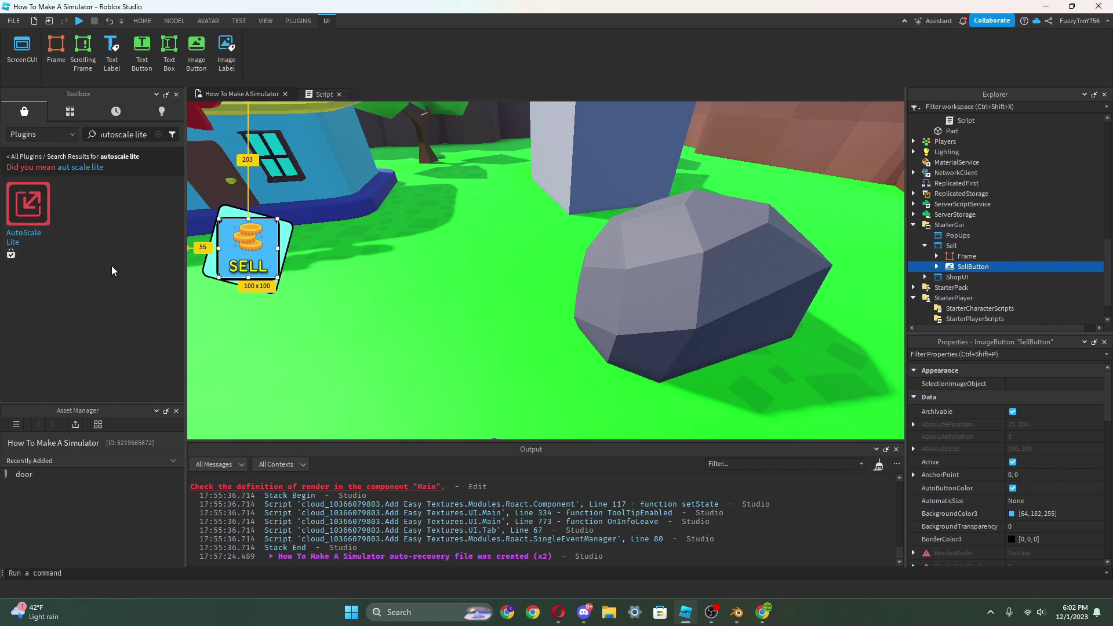
- Convert the position and size of the Sell ScreenGui's Frame and SellButton to Scale with AutoScale Lite's Unit Conversion
click(299, 23)
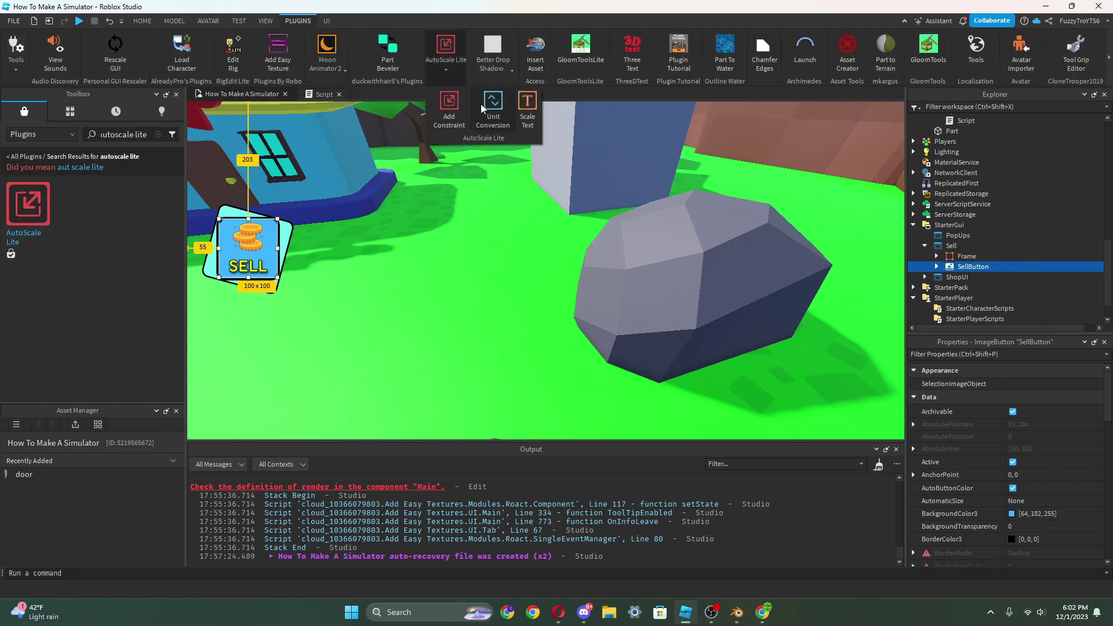
ctrl+click(966, 256)
click(298, 21)
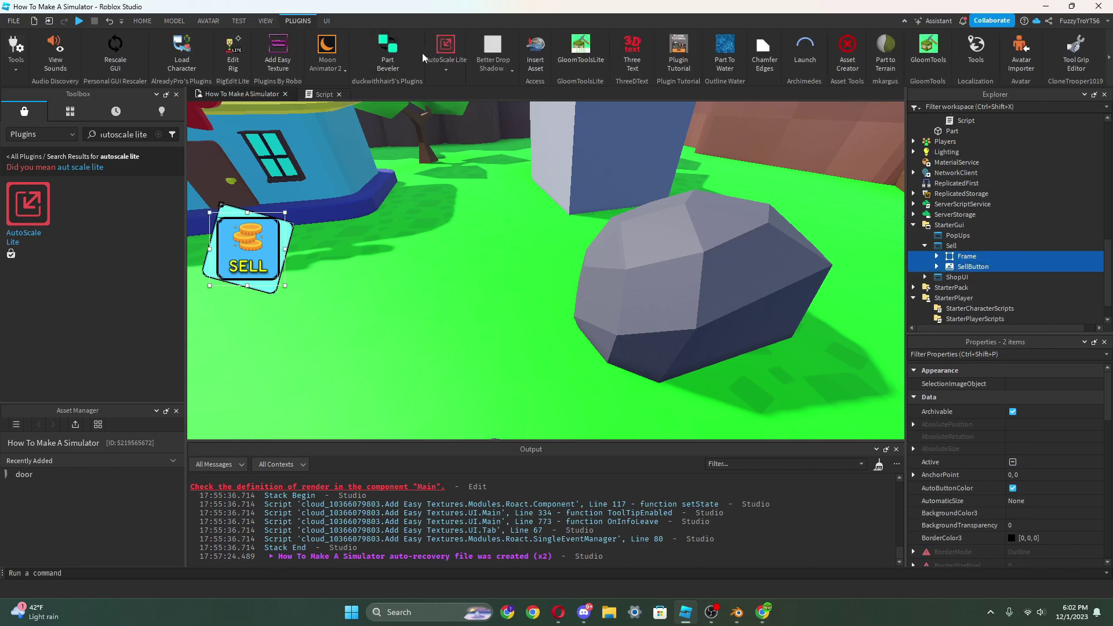
click(445, 55)
click(482, 99)
click(33, 126)
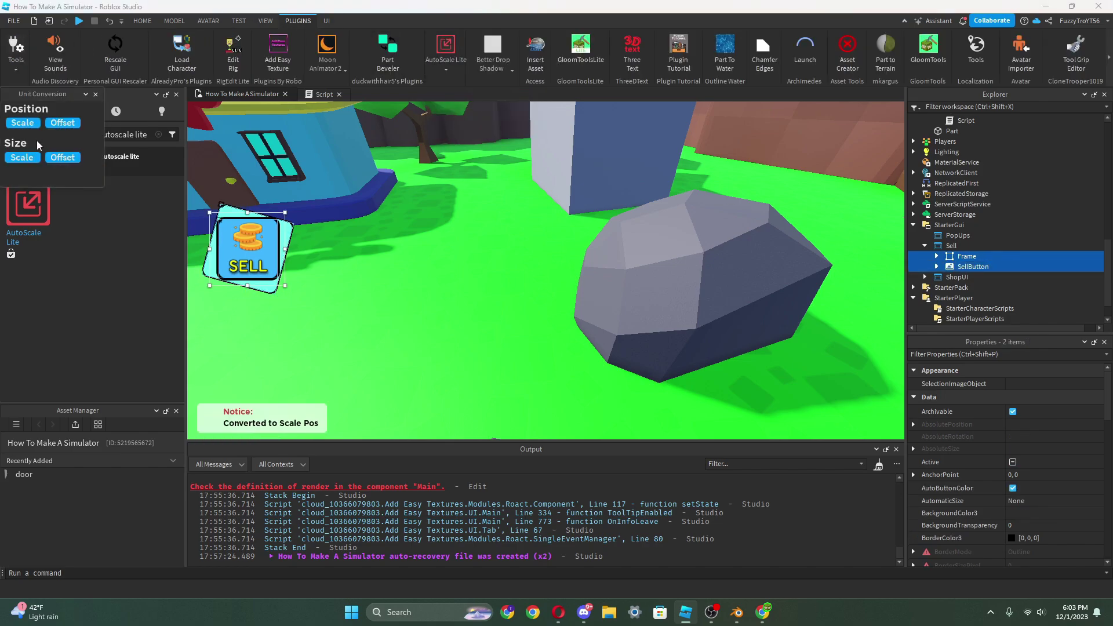
click(37, 157)
click(96, 94)
- Add an aspect ratio constraint to both the Frame and SellButton with AutoScale Lite
click(971, 277)
click(970, 267)
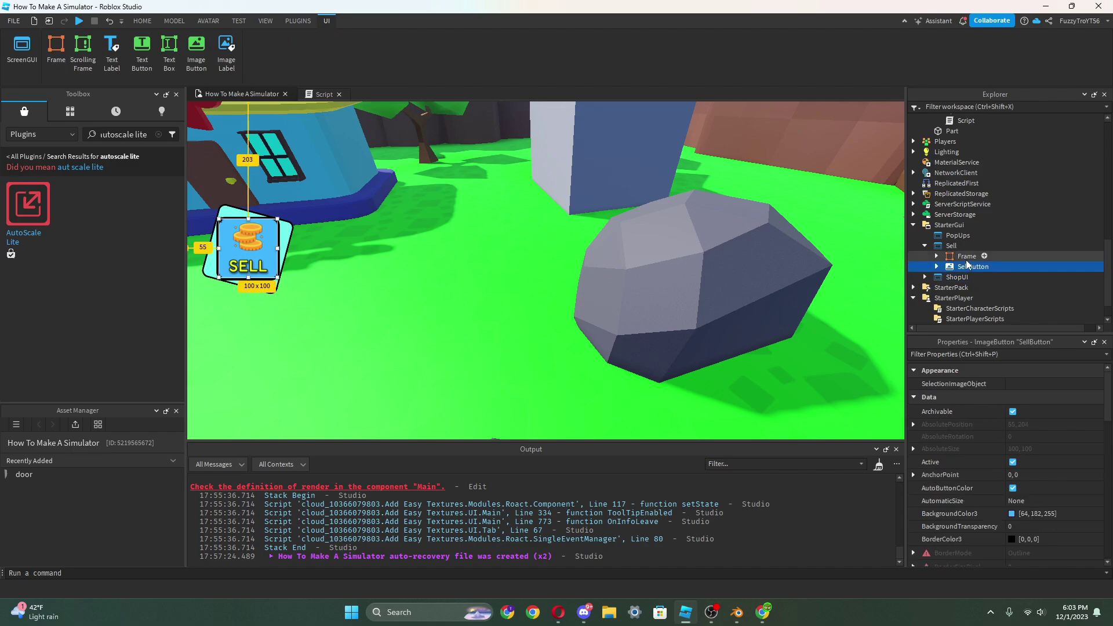
ctrl+click(967, 257)
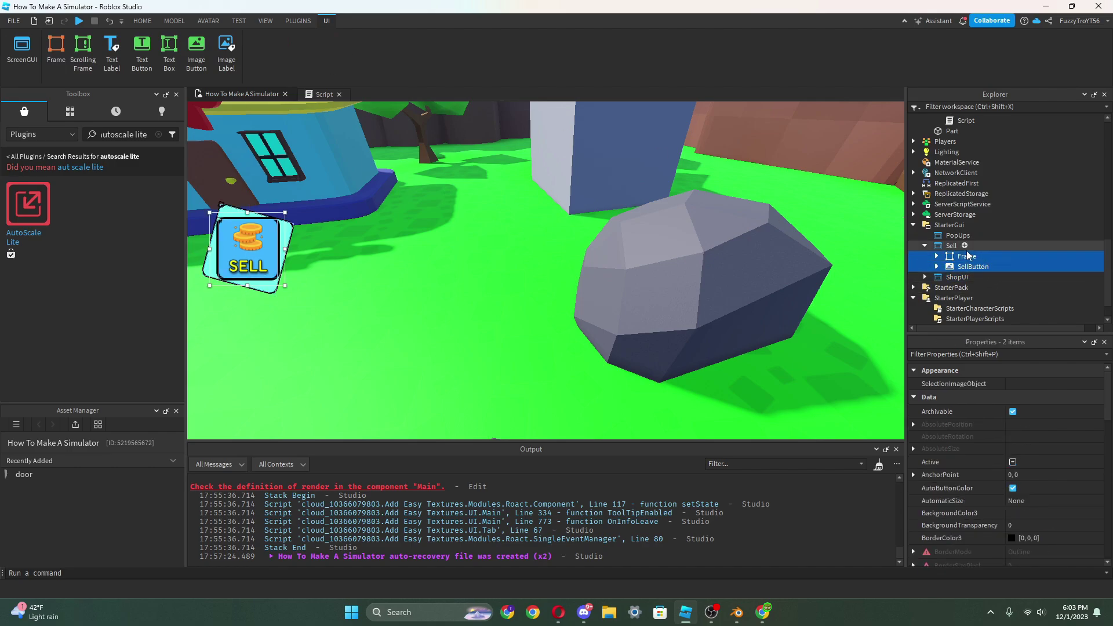
click(284, 23)
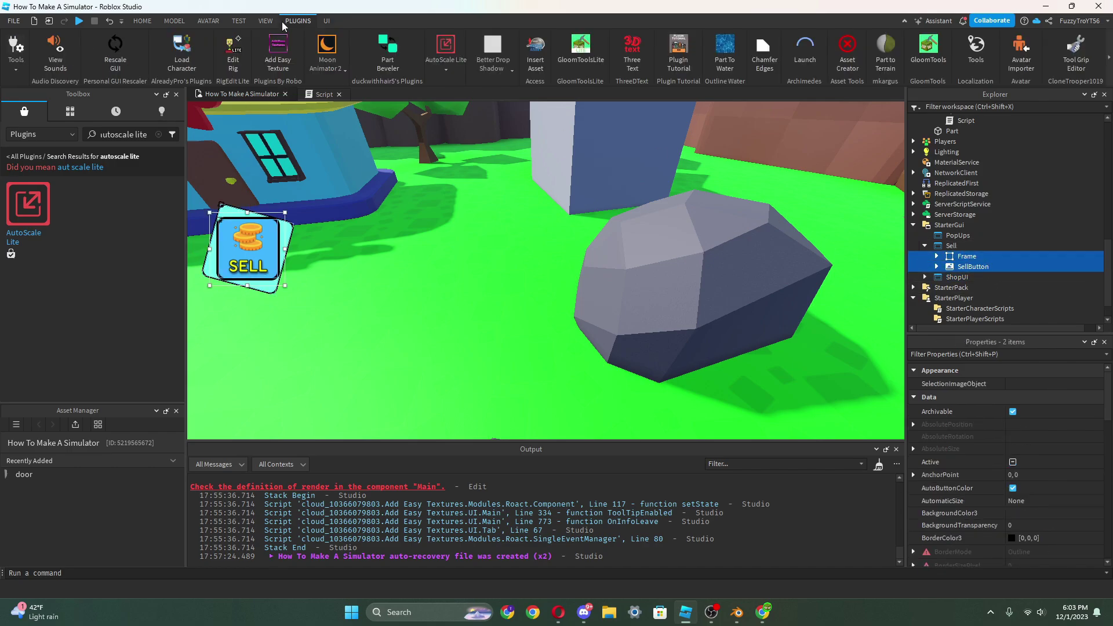
click(456, 75)
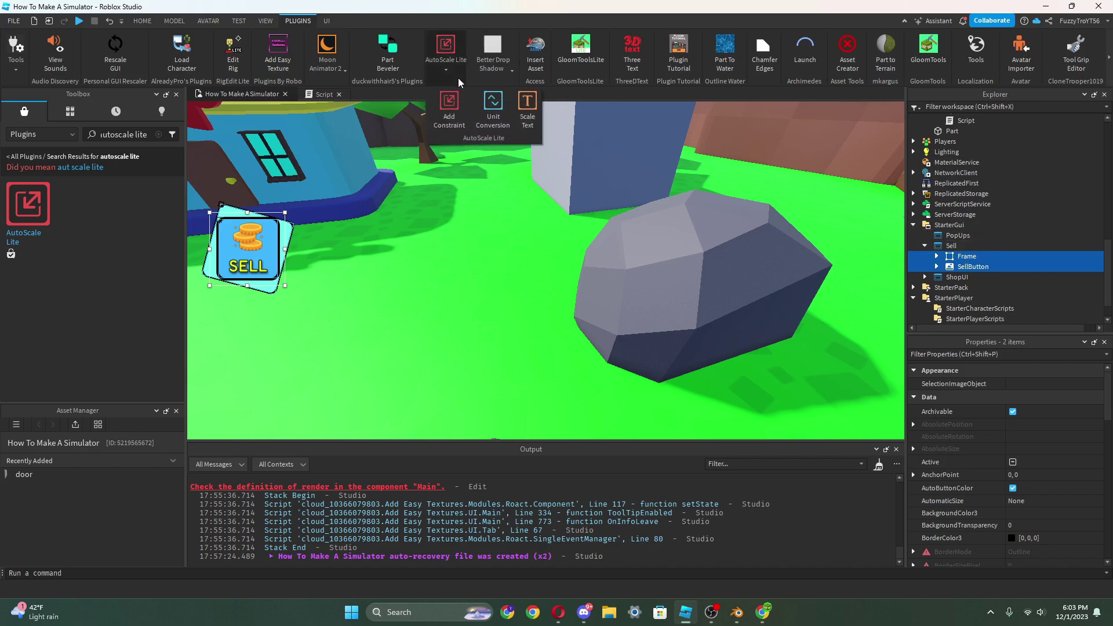
click(441, 119)
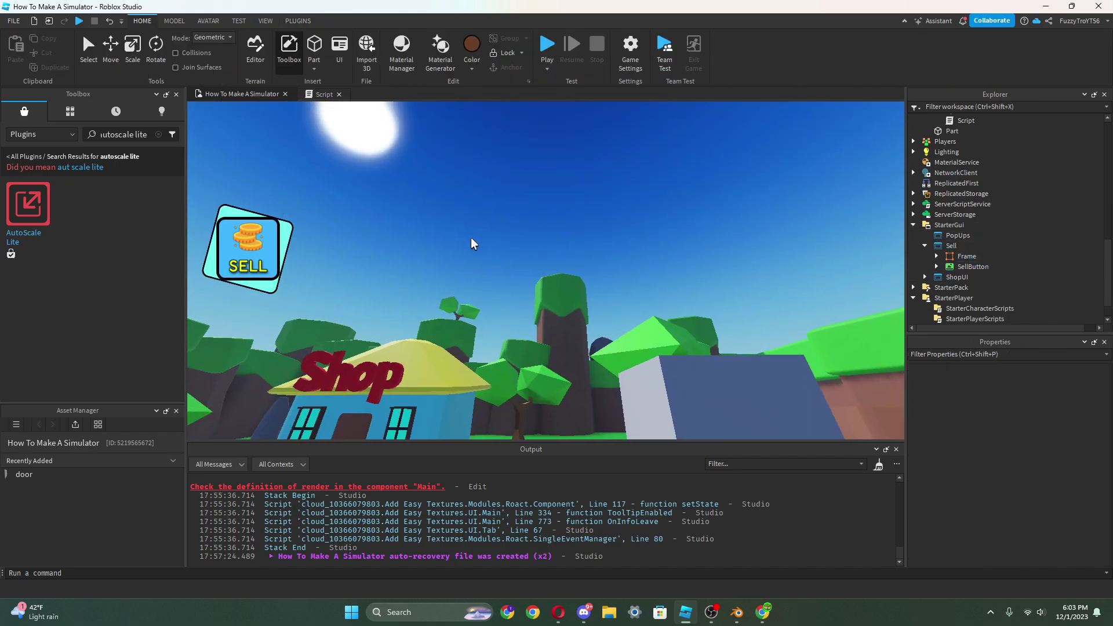
- Move the sell script from the Workspace part into ServerScriptService and rename it SellManager
right_drag(470, 244, 458, 319)
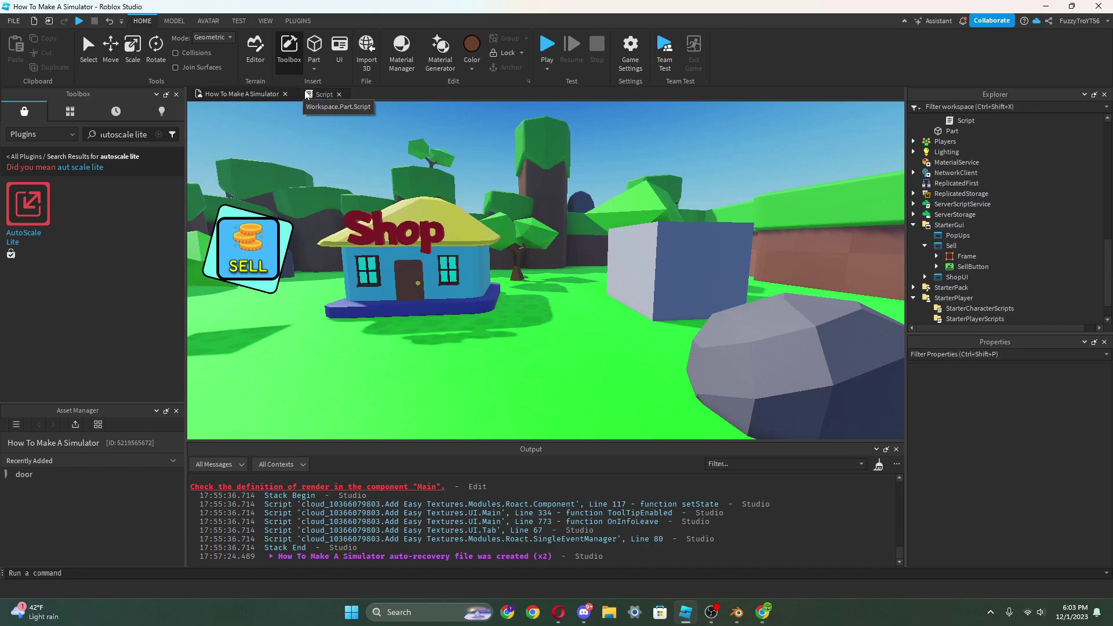
scroll(933, 177, up, 1)
drag(965, 152, 946, 249)
right_click(951, 254)
click(989, 119)
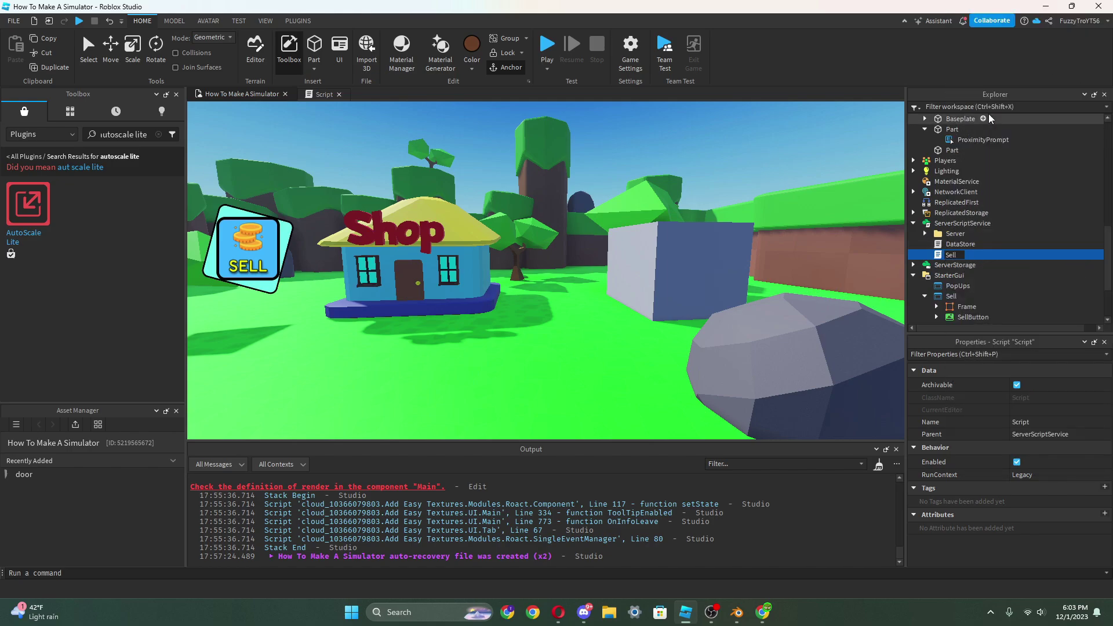
text(SellManager)
key(Return)
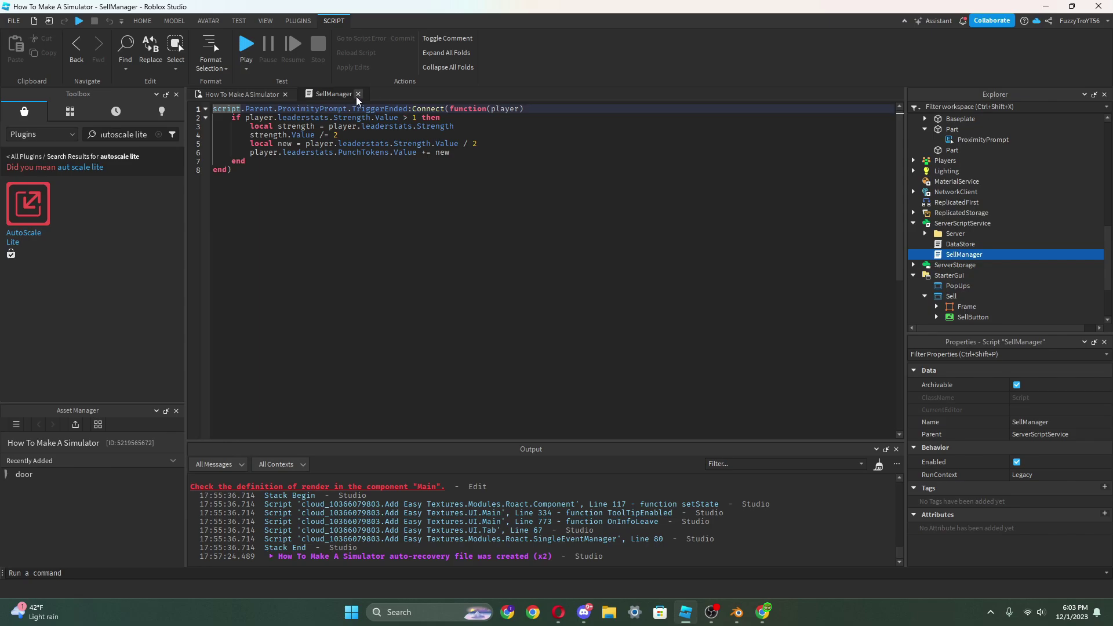
- Add a folder named Sell to ReplicatedStorage and insert a RemoteEvent into it
click(913, 213)
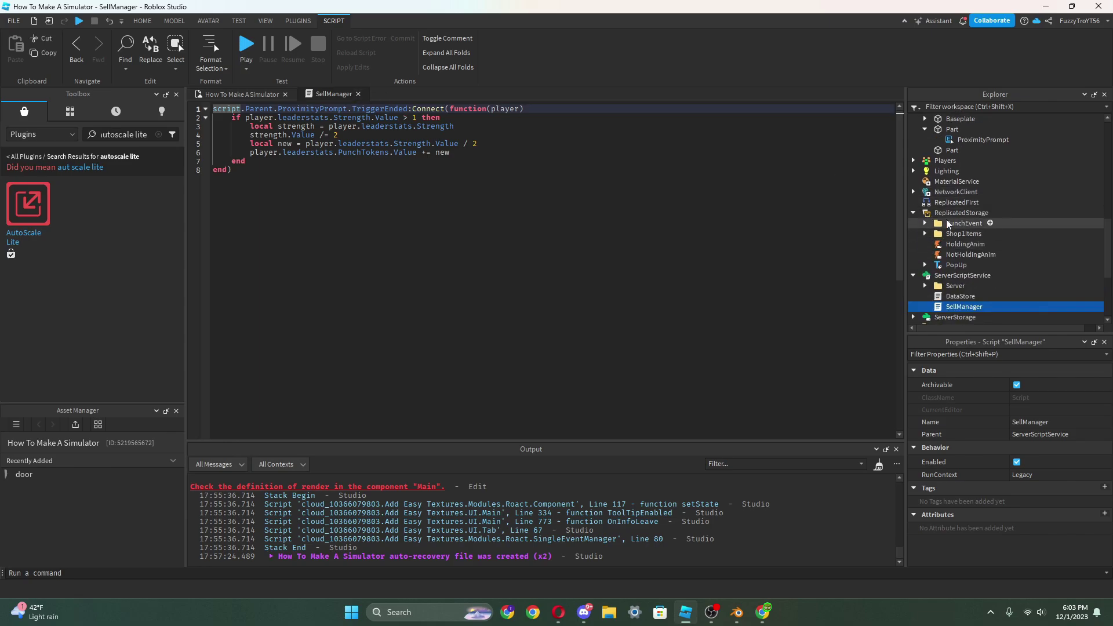
click(996, 213)
click(942, 316)
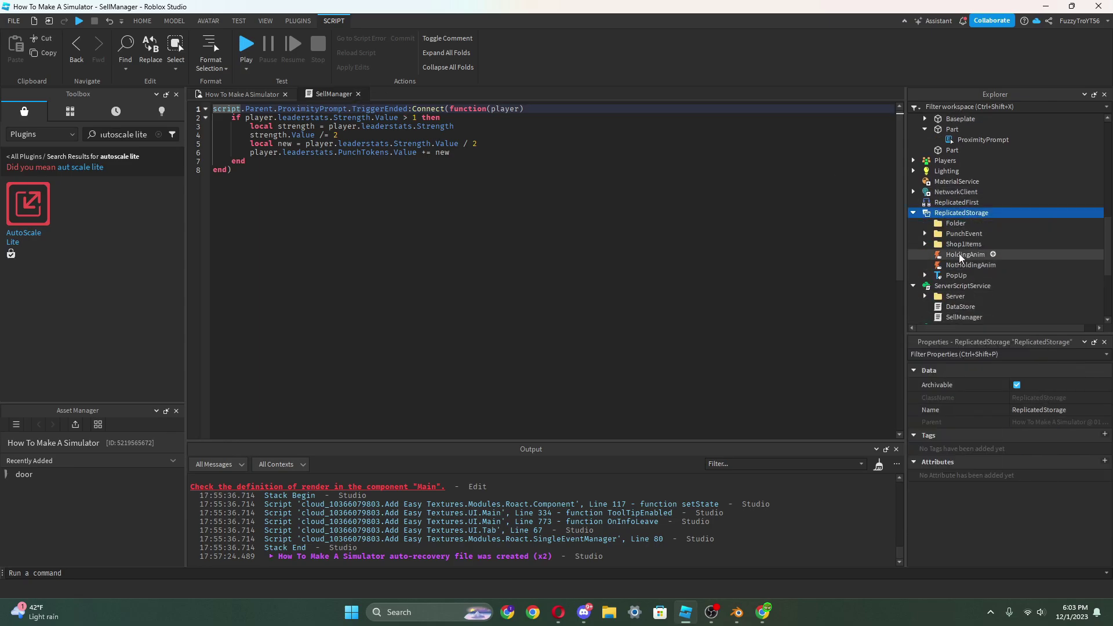
right_click(956, 224)
click(979, 91)
text(Sell)
key(Return)
click(966, 223)
text(re)
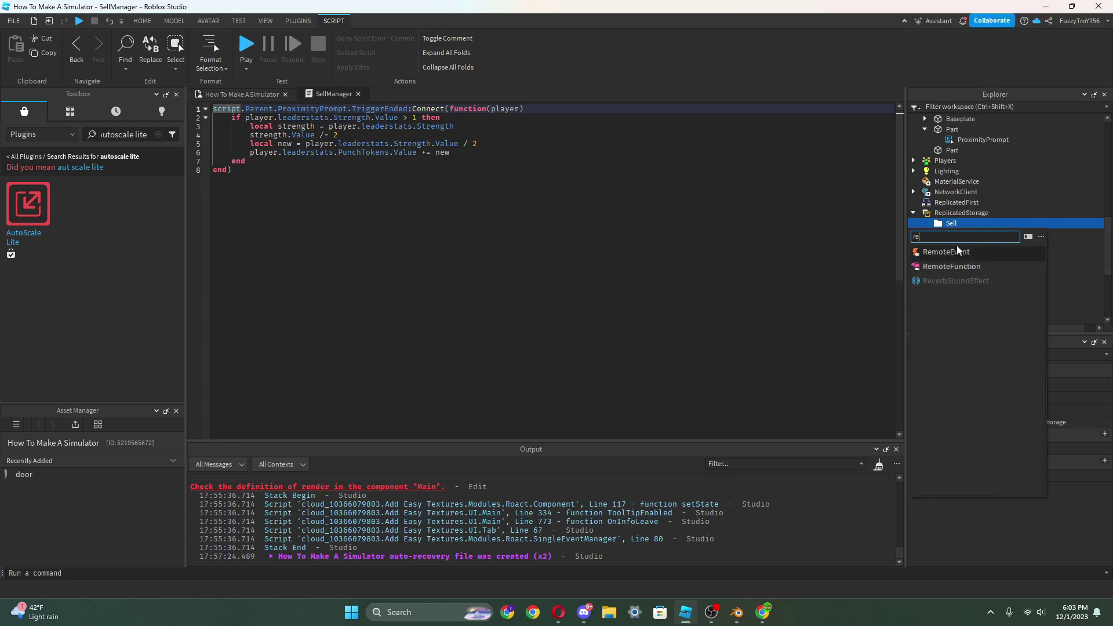
click(958, 251)
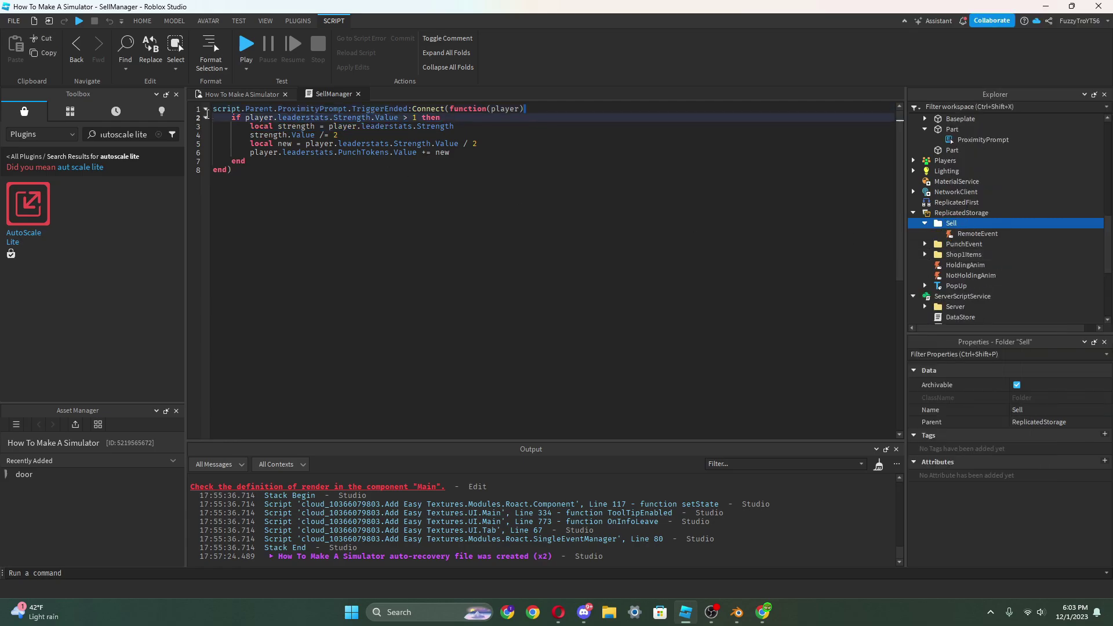
- Replace SellManager's ProximityPrompt line with game:GetService("ReplicatedStorage").Sell.RemoteEvent.OnServerEvent:Connect(function(player)
click(310, 181)
drag(524, 109, 211, 110)
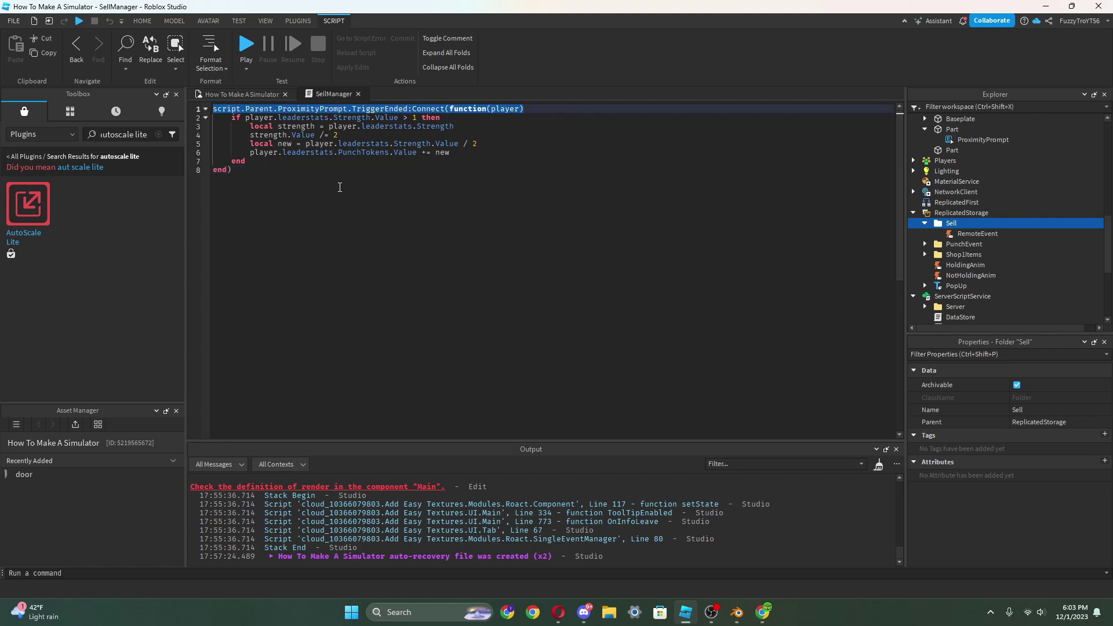
text(gam)
key(BackSpace)
key(BackSpace)
key(BackSpace)
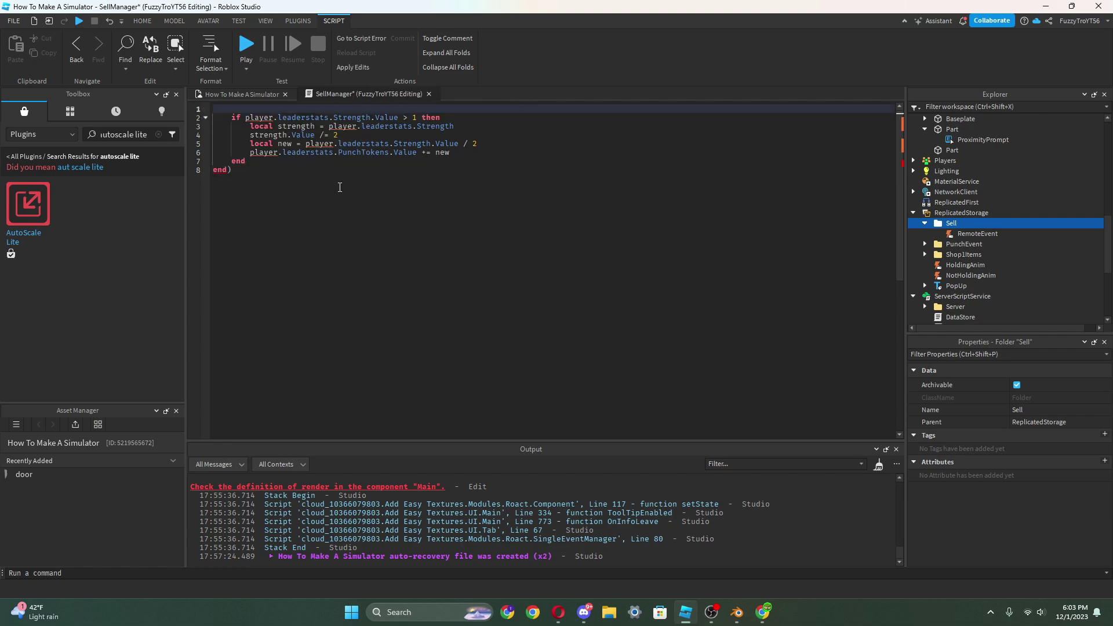
text(game:GetService("ReplicatedStorage"))
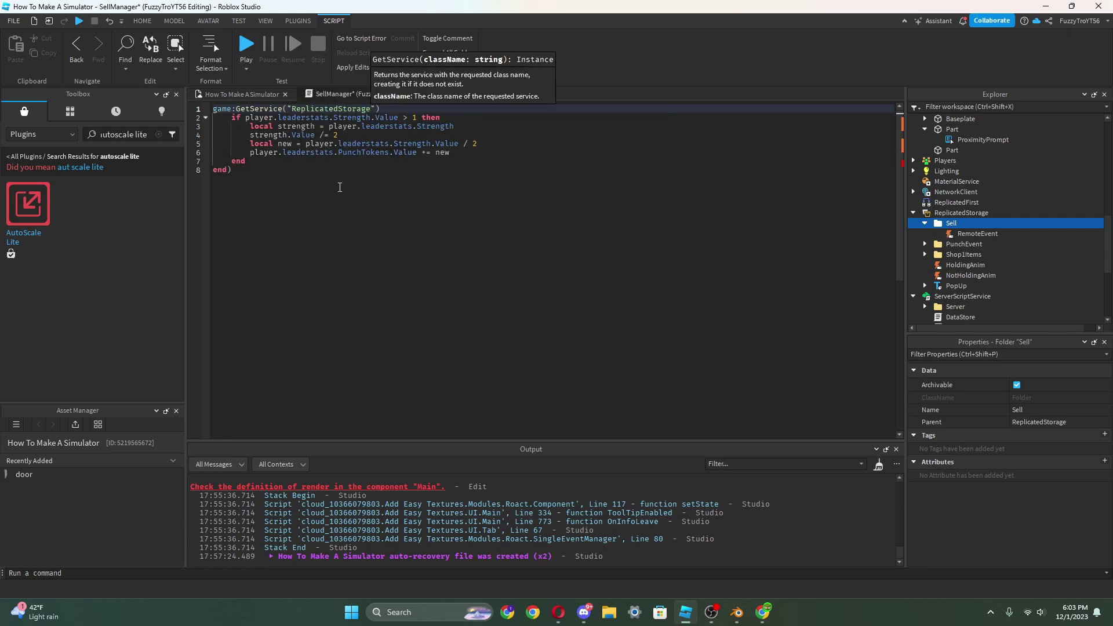
text(.Sell.RemoteEvent.OnServerEvent)
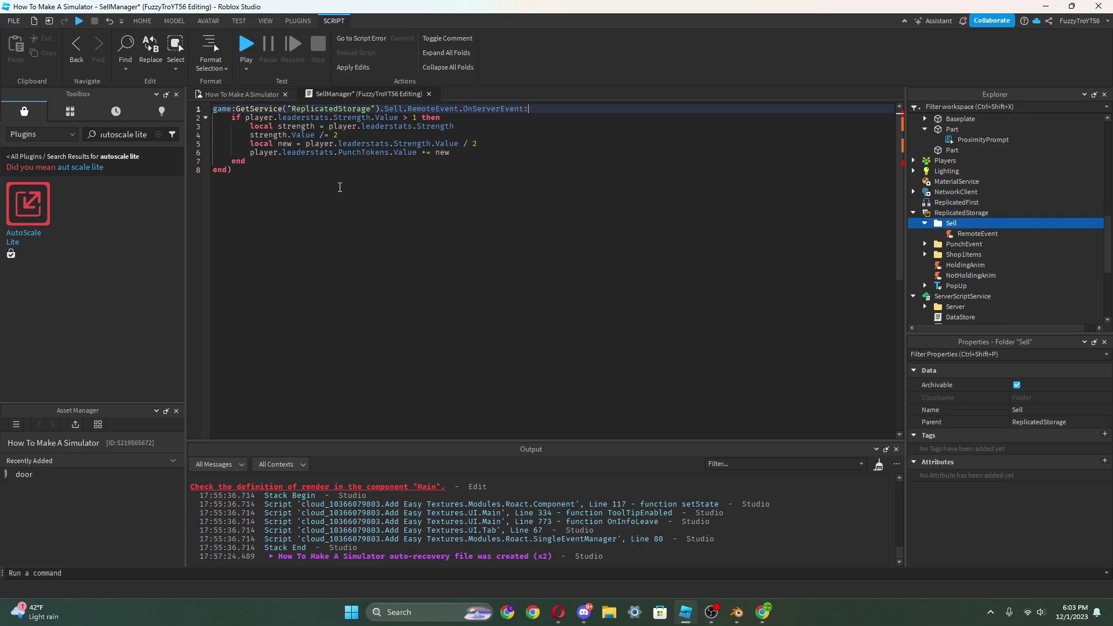
text(:Connect(function)(player)
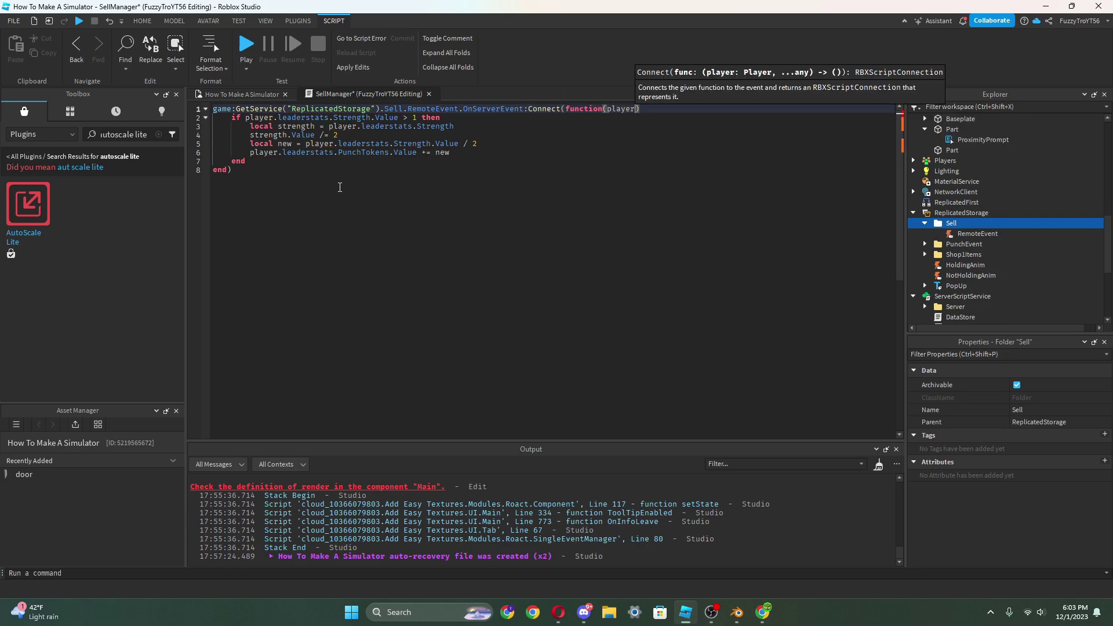
- Copy the game:GetService("ReplicatedStorage").Sell.RemoteEvent reference from SellManager's first line and close the script
click(206, 109)
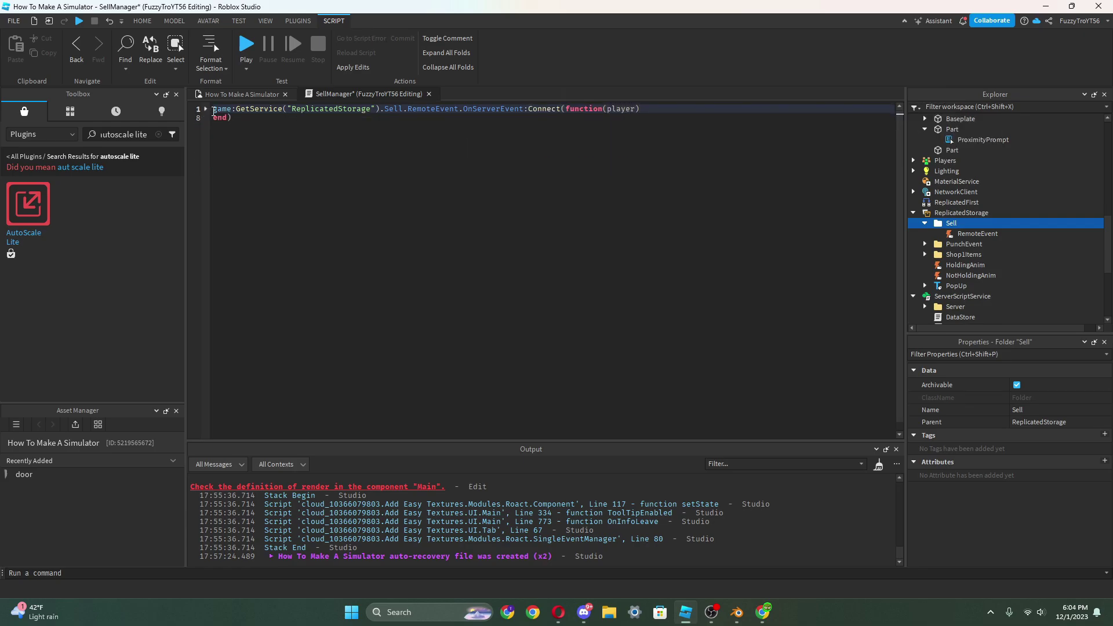
click(205, 109)
drag(213, 109, 458, 113)
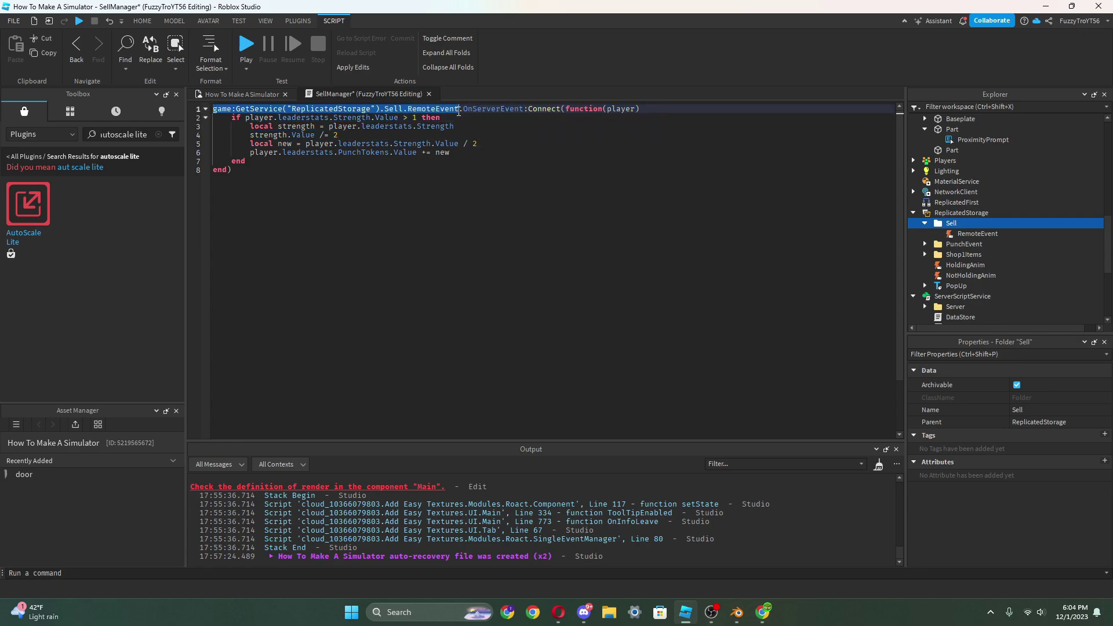
click(429, 94)
- Insert a LocalScript into SellButton inside the Sell ScreenGui in StarterGui
click(945, 236)
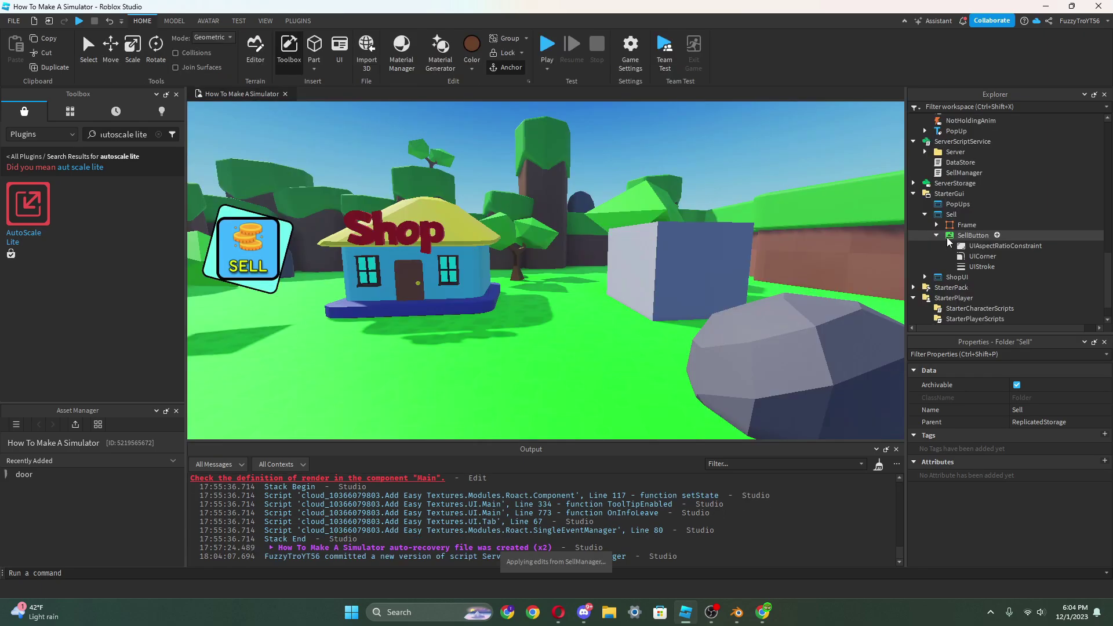
click(997, 235)
click(952, 276)
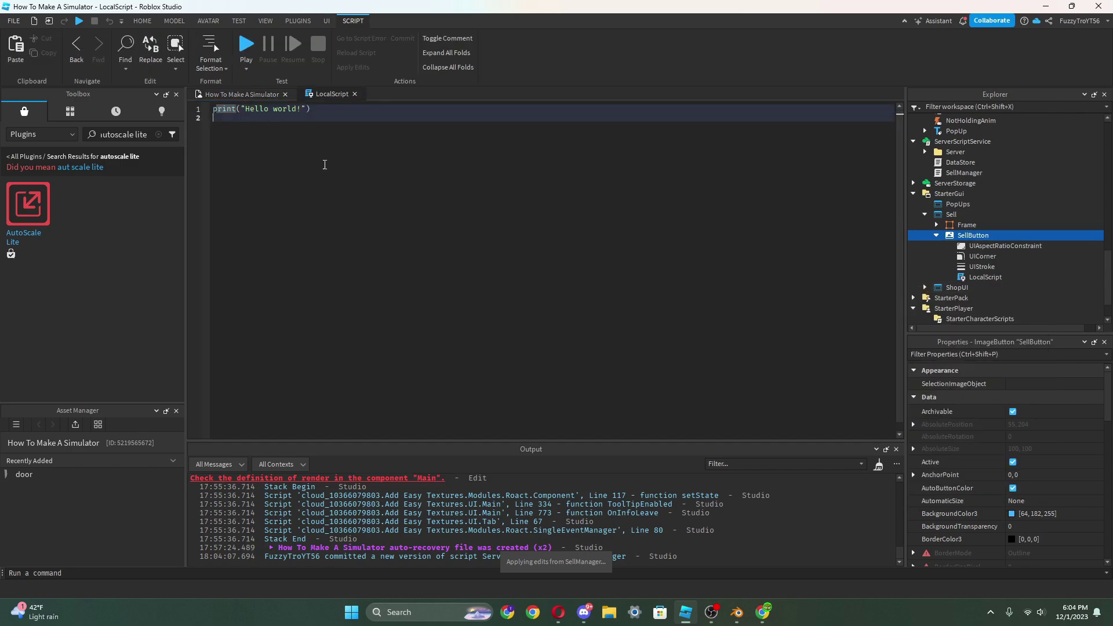
- Replace the default code with a script.Parent.Activated:Connect(function() handler that runs game:GetService("ReplicatedStorage").Sell.RemoteEvent:FireServer()
key(ctrl+a)
text(script.Parent.)
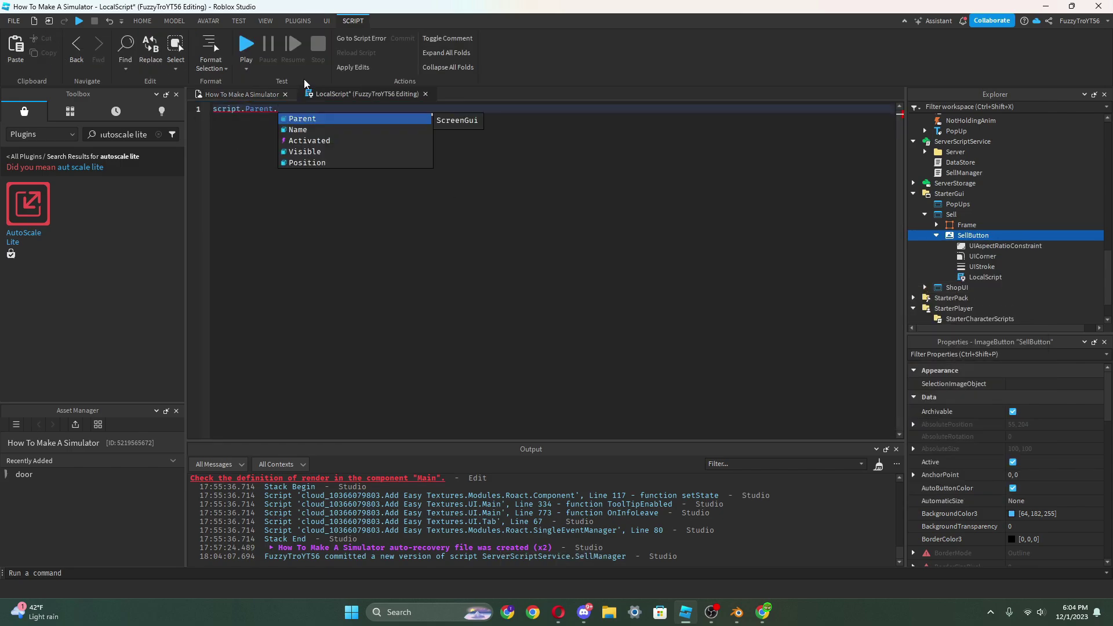
text(Activated:Connect(function())
key(Return)
text(game:GetService("ReplicatedStorage").Sell.RemoteEvent)
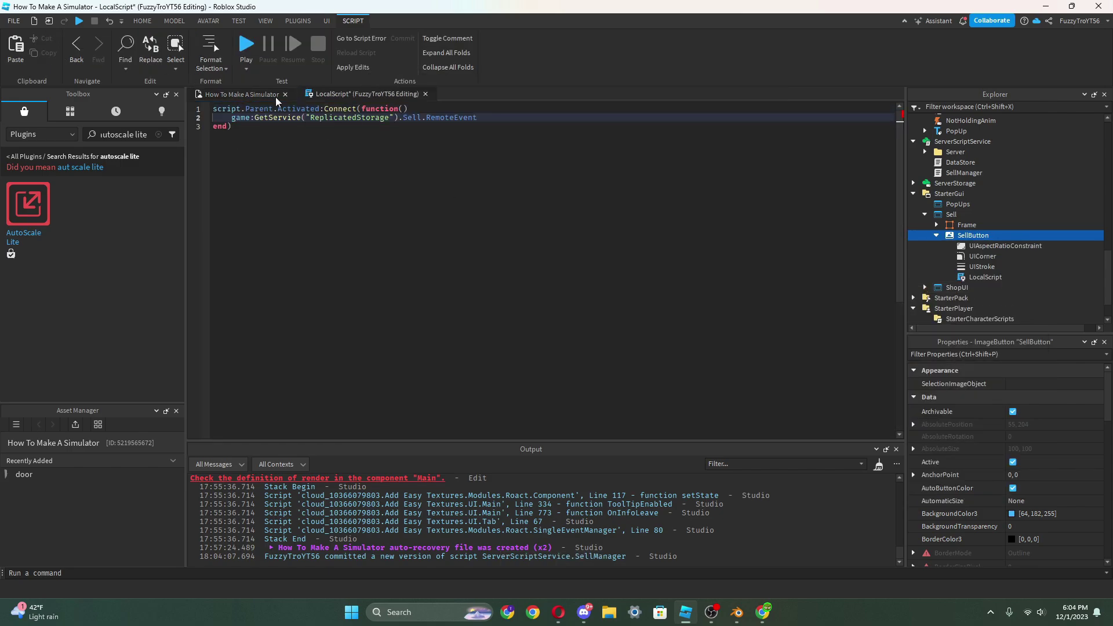
text(:)
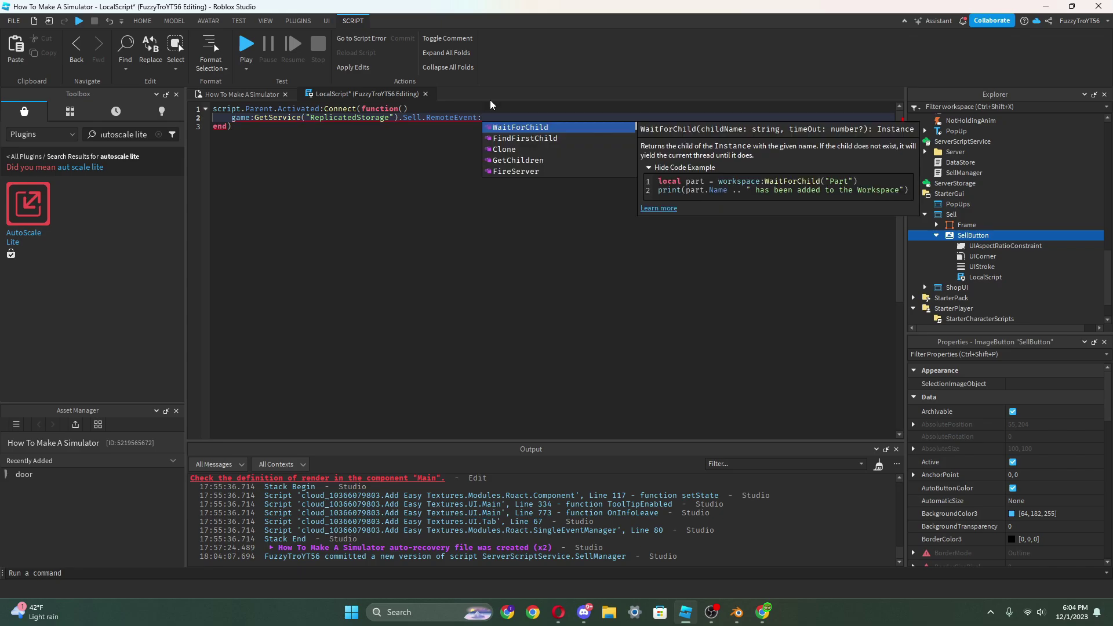
text(FireServer())
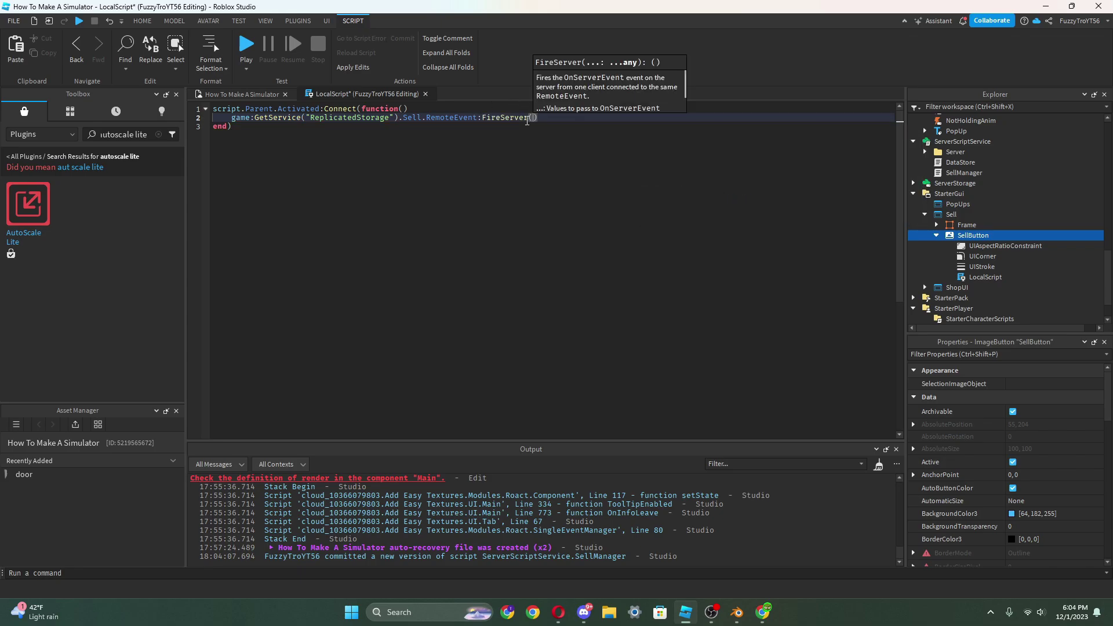
- Declare local debounce = true on a new first line, leaving a blank line above the Activated handler
drag(545, 118, 333, 109)
click(213, 108)
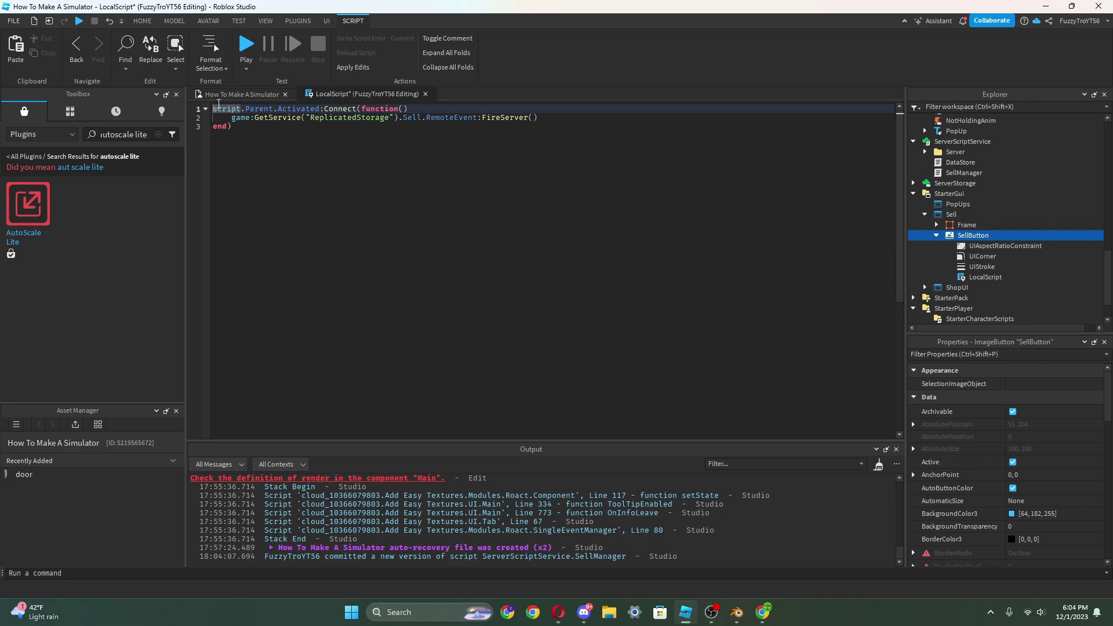
key(Return)
key(Return)
click(220, 105)
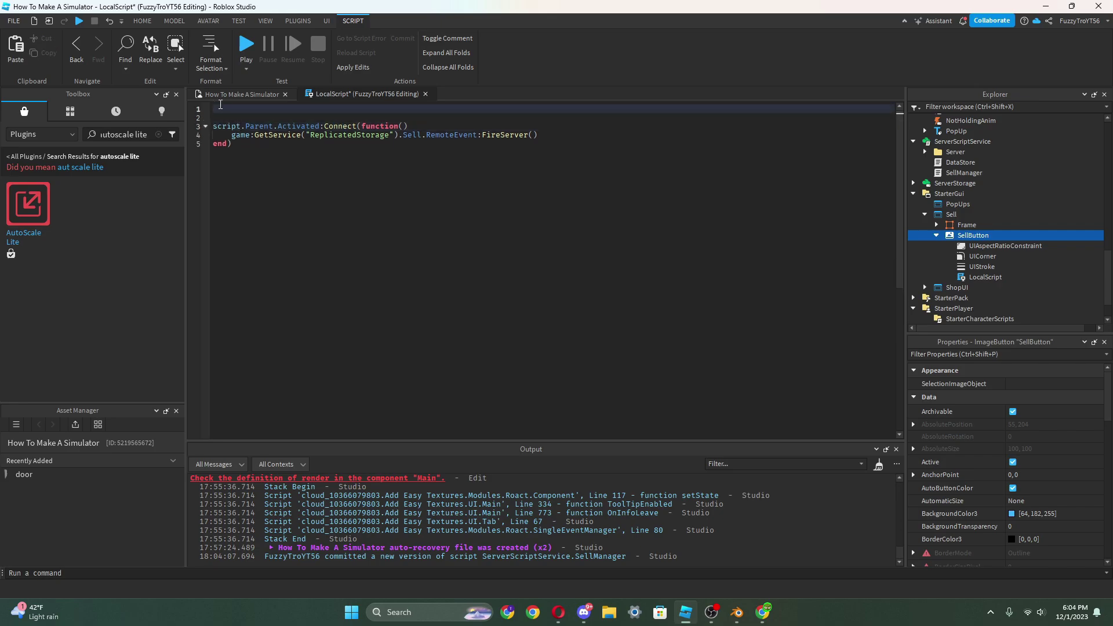
text(local debounce = true)
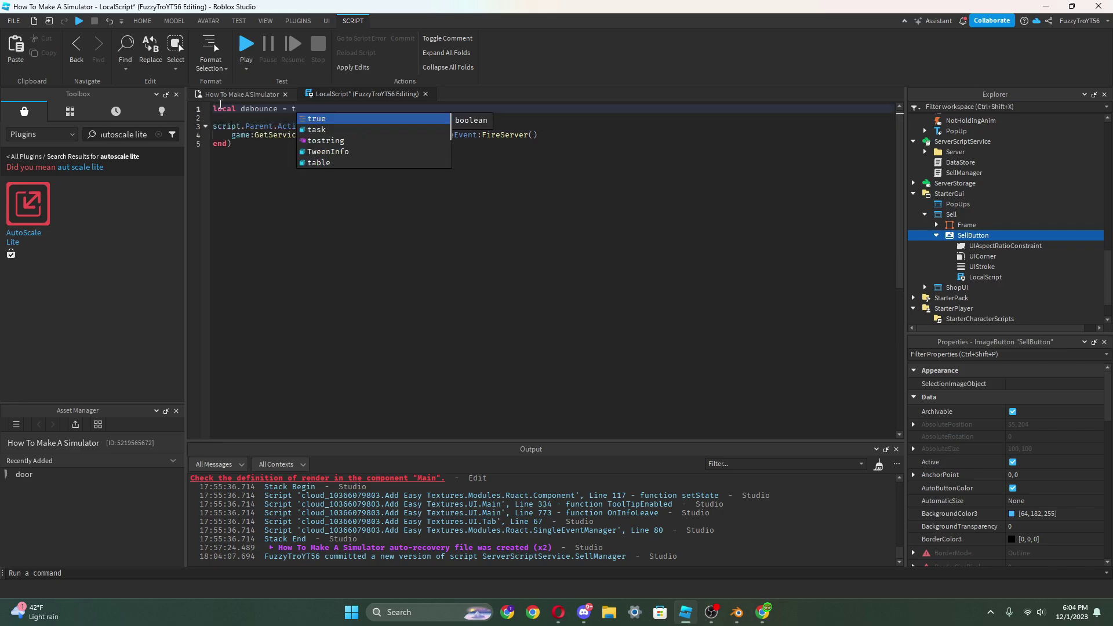
- Wrap the FireServer call inside the handler in an if debounce then block
drag(538, 135, 231, 135)
key(ctrl+c)
key(BackSpace)
text(if debounce th)
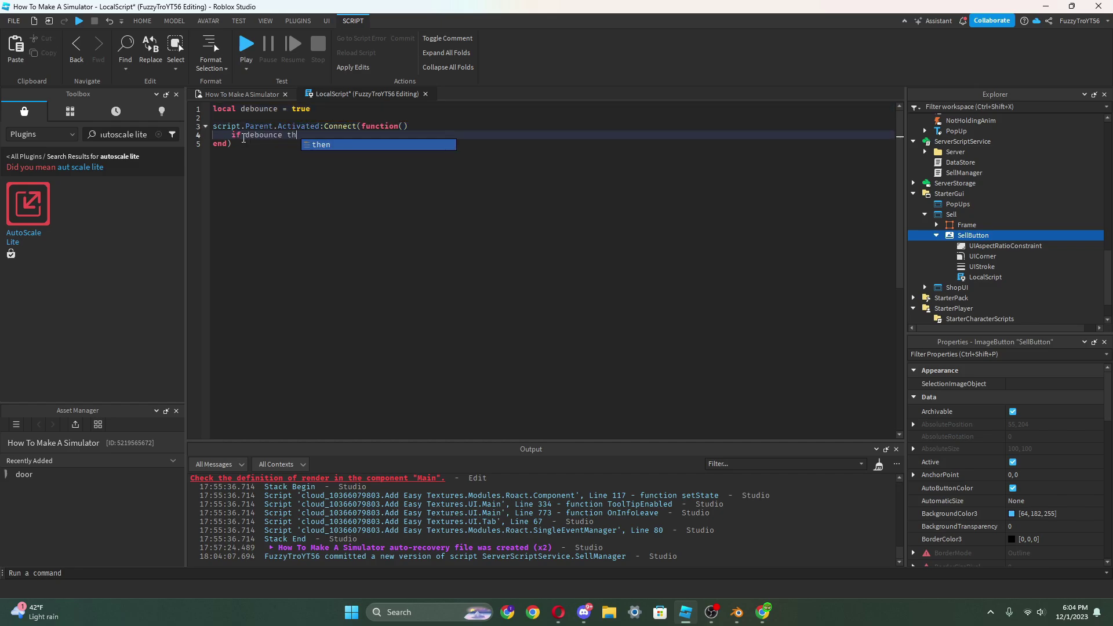
key(Tab)
key(Return)
key(ctrl+v)
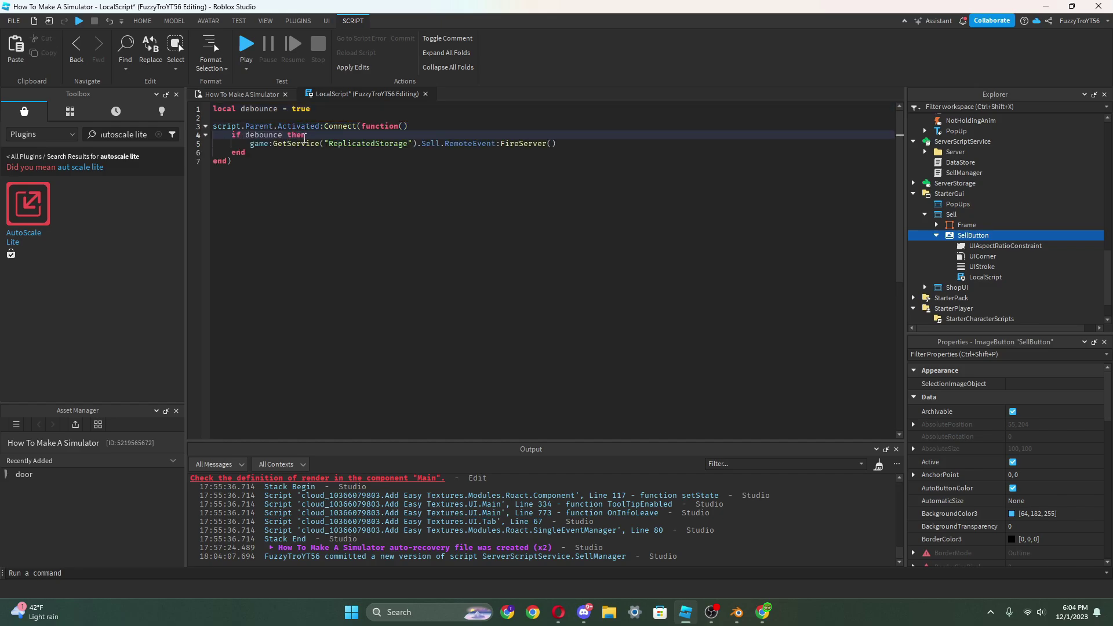
- Add debounce = false as the first line of the if debounce block, above the FireServer call
click(308, 135)
key(Return)
text(debounce = false)
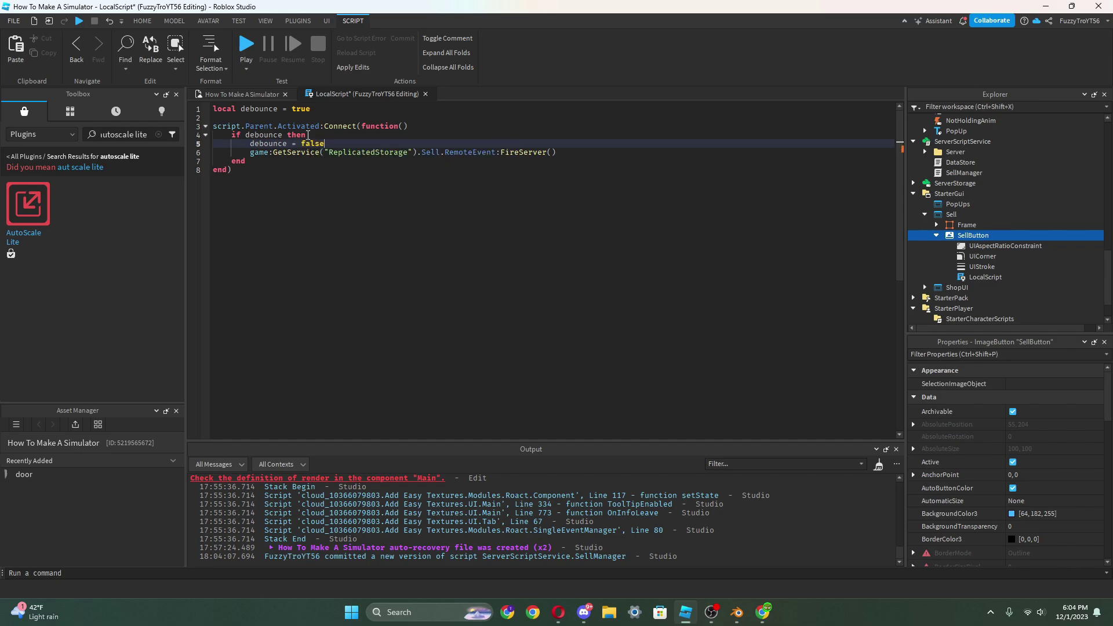
click(287, 156)
key(Down)
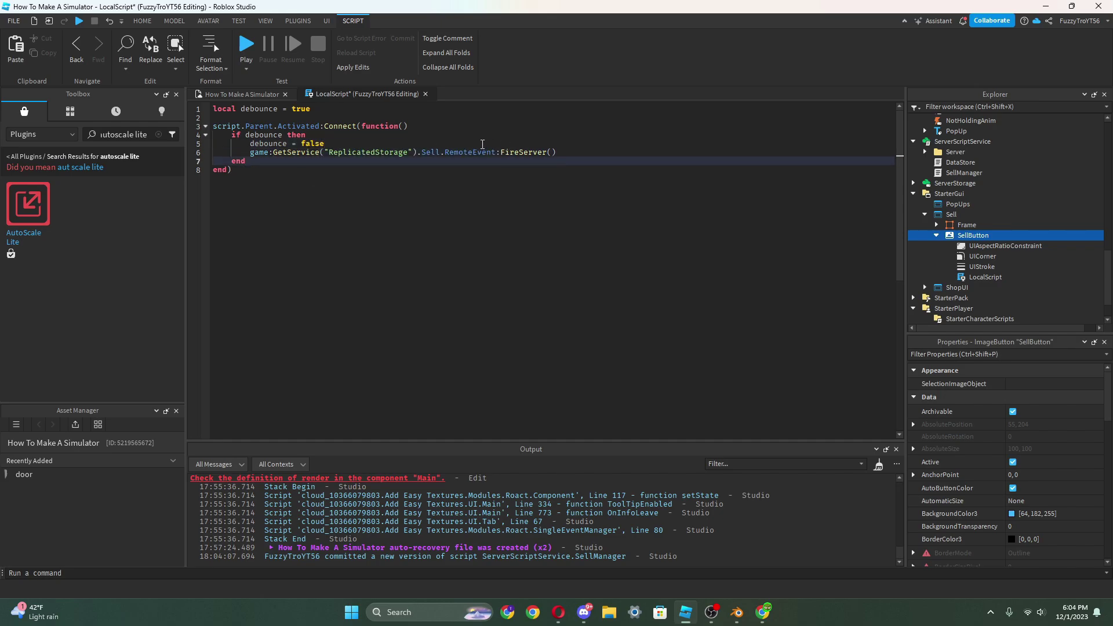
key(BackSpace)
key(BackSpace)
text(l)
key(ctrl+z)
text(nd)
- Add task.wait(0.5) below the FireServer call, followed by debounce = true on the next line
click(556, 153)
key(Return)
text(wait()
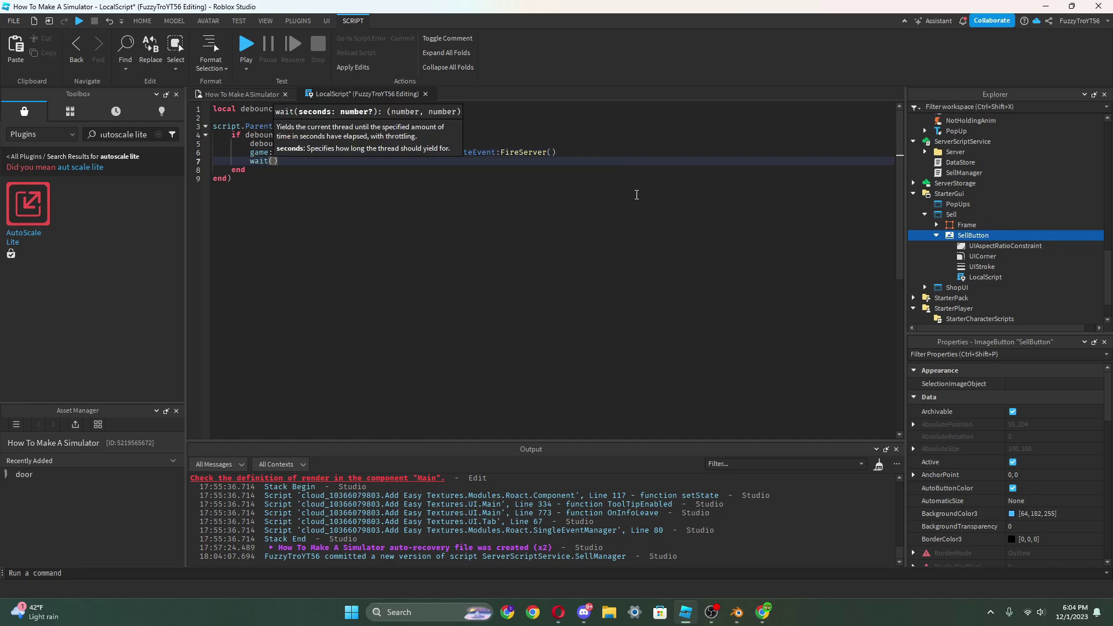
text(0.5))
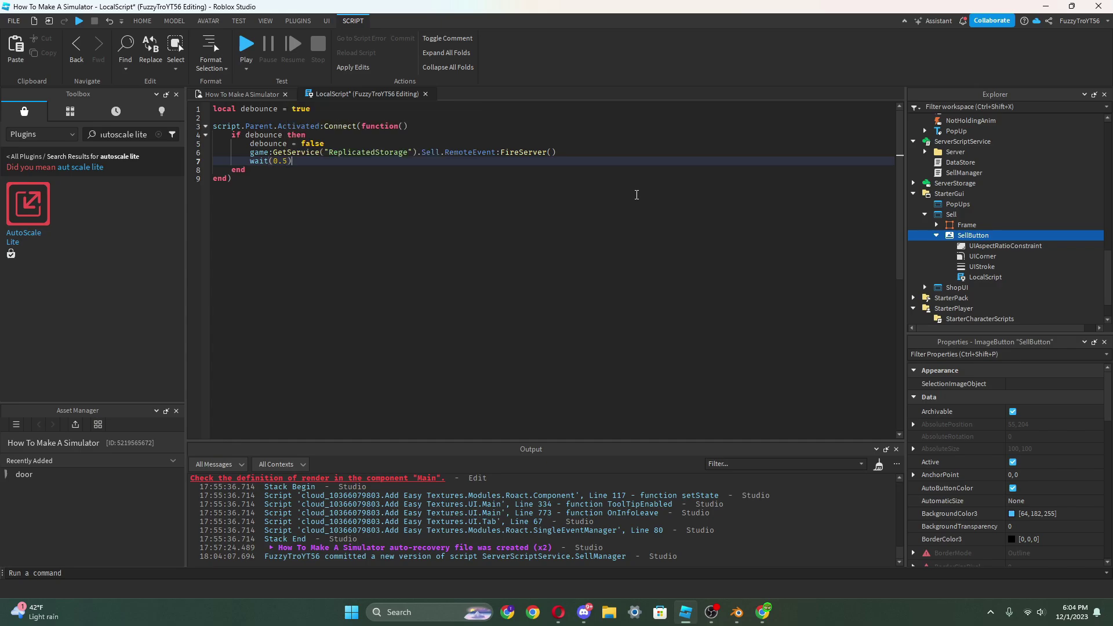
key(Return)
text(debounce = )
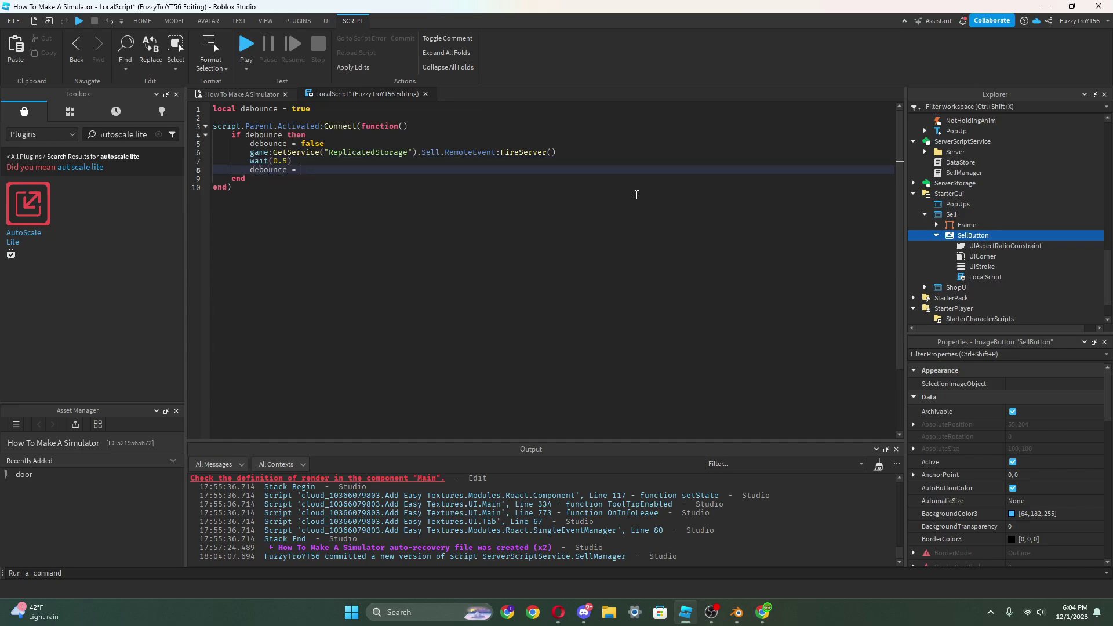
text(true)
click(250, 161)
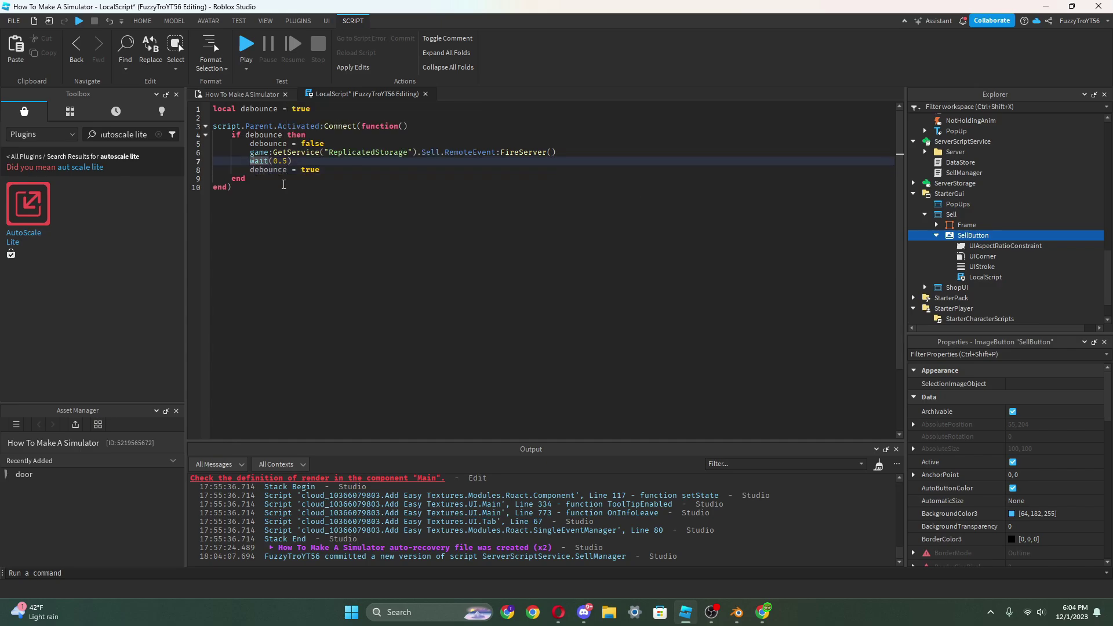
text(task.)
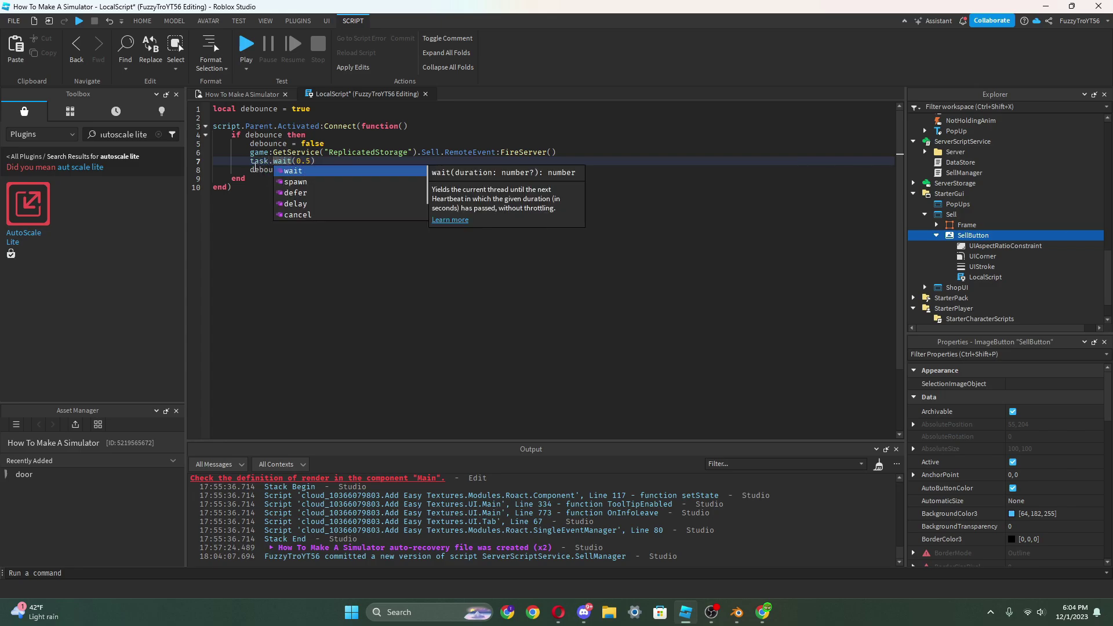
- Finish the half-second wait and debounce reset in the SellButton's LocalScript and close the script
click(261, 170)
drag(283, 161, 278, 161)
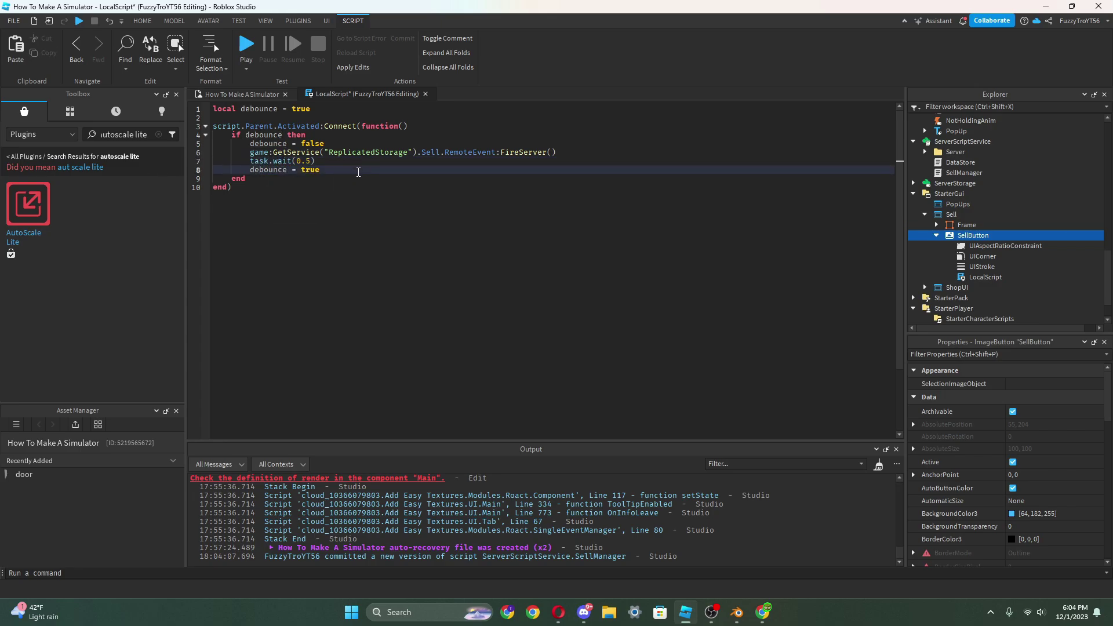
key(Up)
click(317, 184)
click(425, 94)
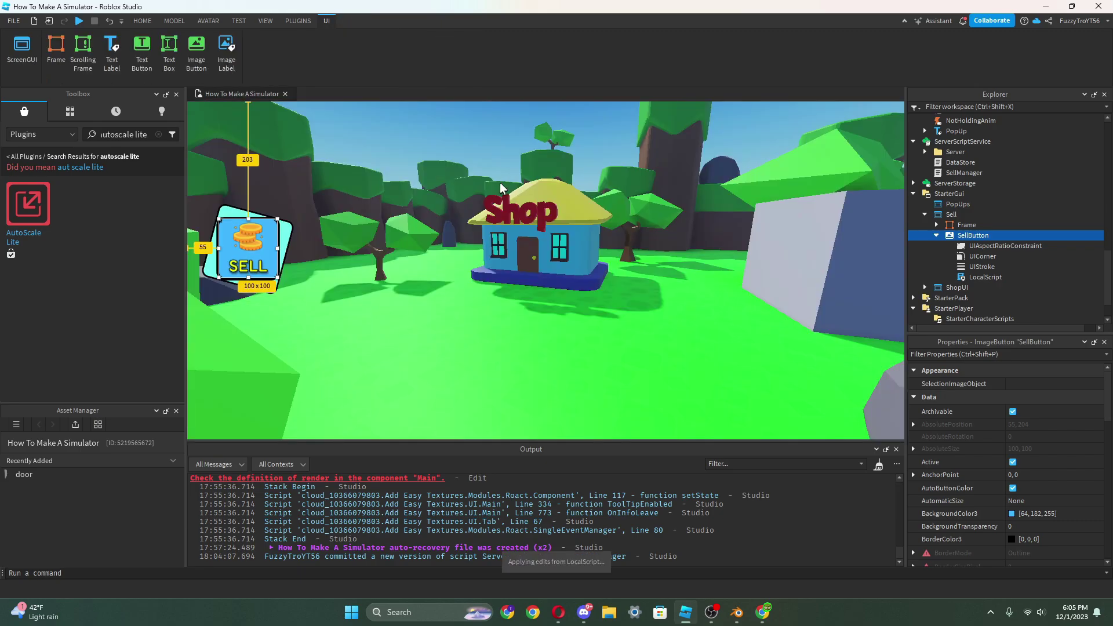
- Start a playtest, equip the Punch tool and punch repeatedly while walking forward
right_drag(499, 182, 488, 223)
click(459, 233)
key(F5)
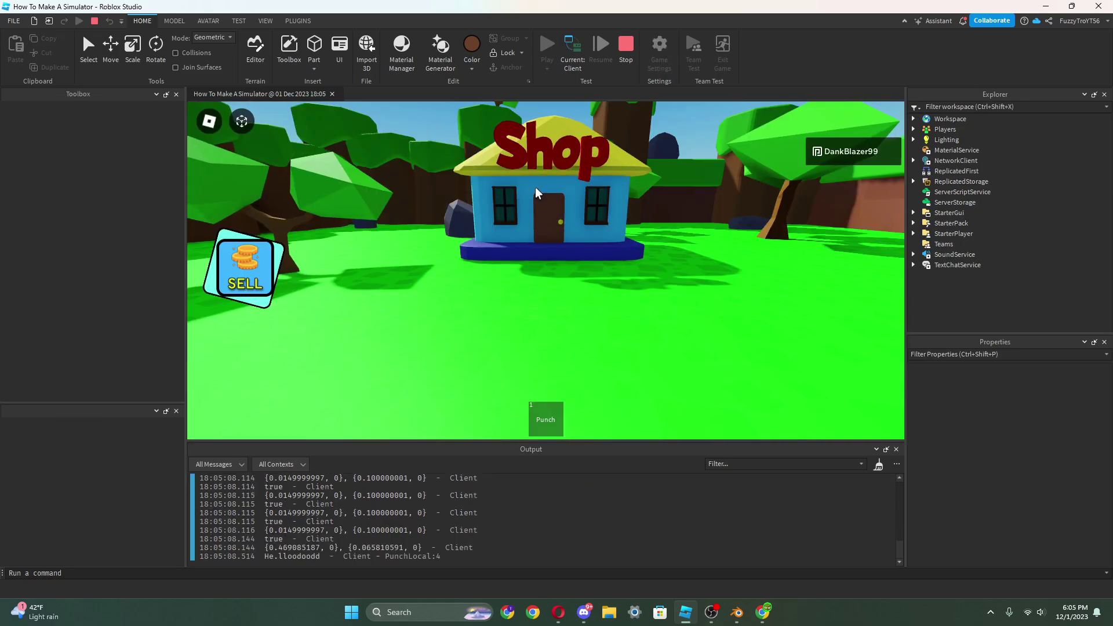
right_drag(544, 294, 546, 299)
key(1)
key(w)
click(546, 299)
click(547, 299)
click(546, 299)
click(547, 299)
click(547, 299)
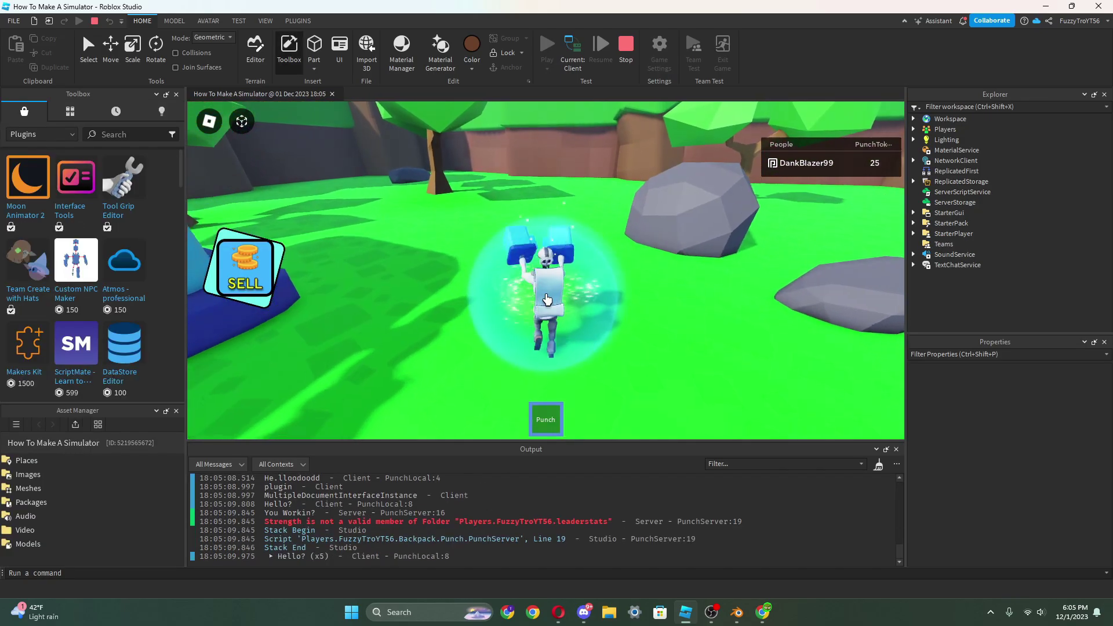
click(547, 299)
click(547, 299)
click(547, 299)
click(547, 299)
- Inspect the PunchServer code behind the line 19 Strength error, close it and stop the playtest
click(437, 521)
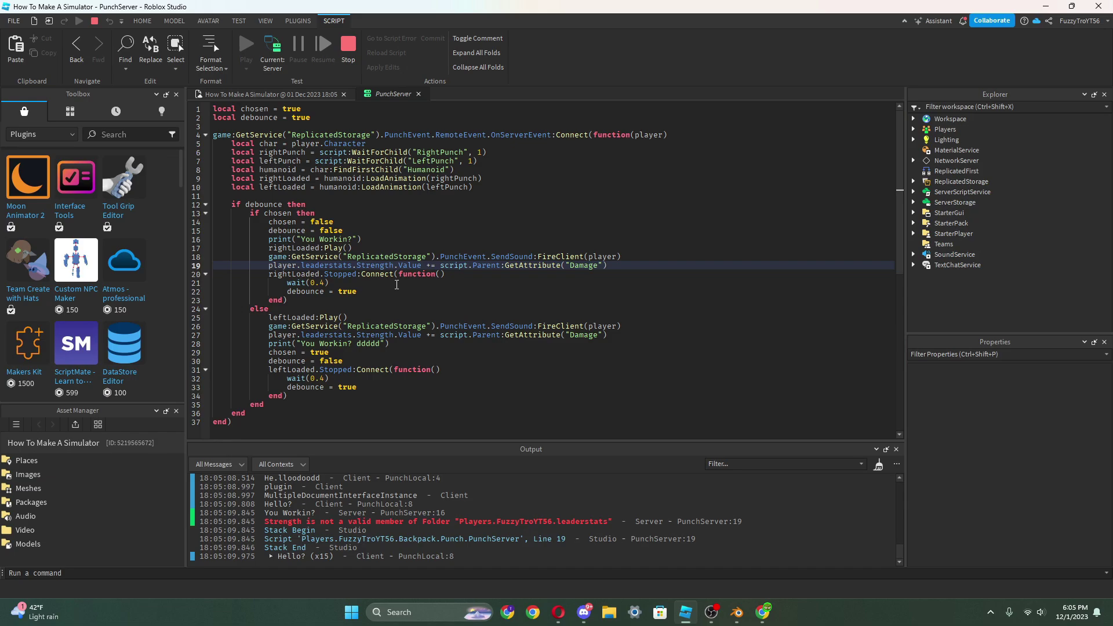
click(281, 92)
click(418, 94)
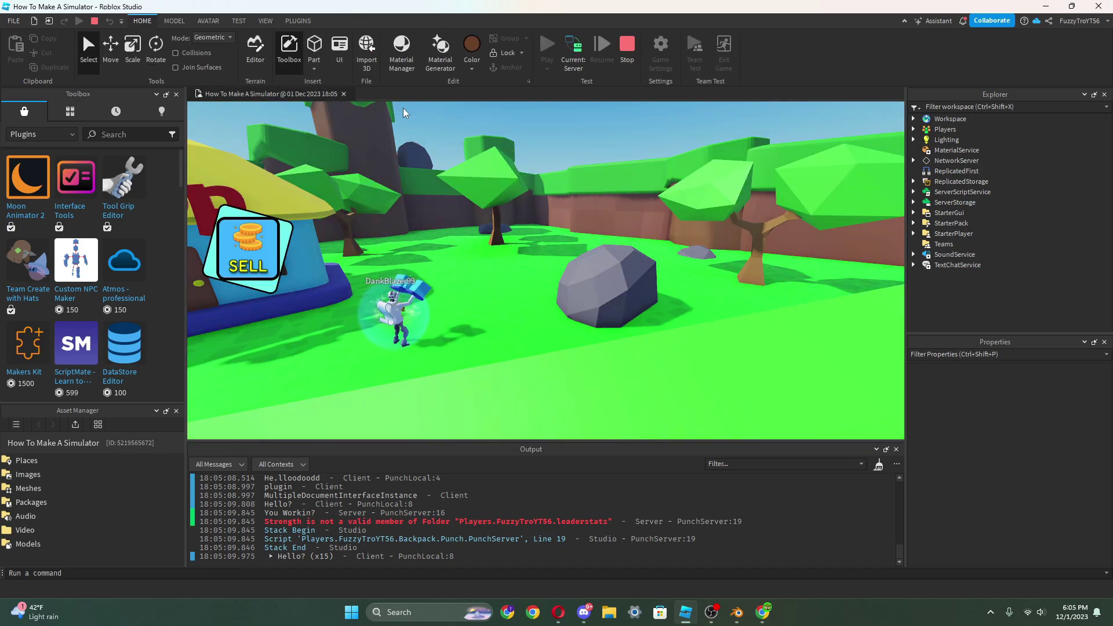
click(627, 47)
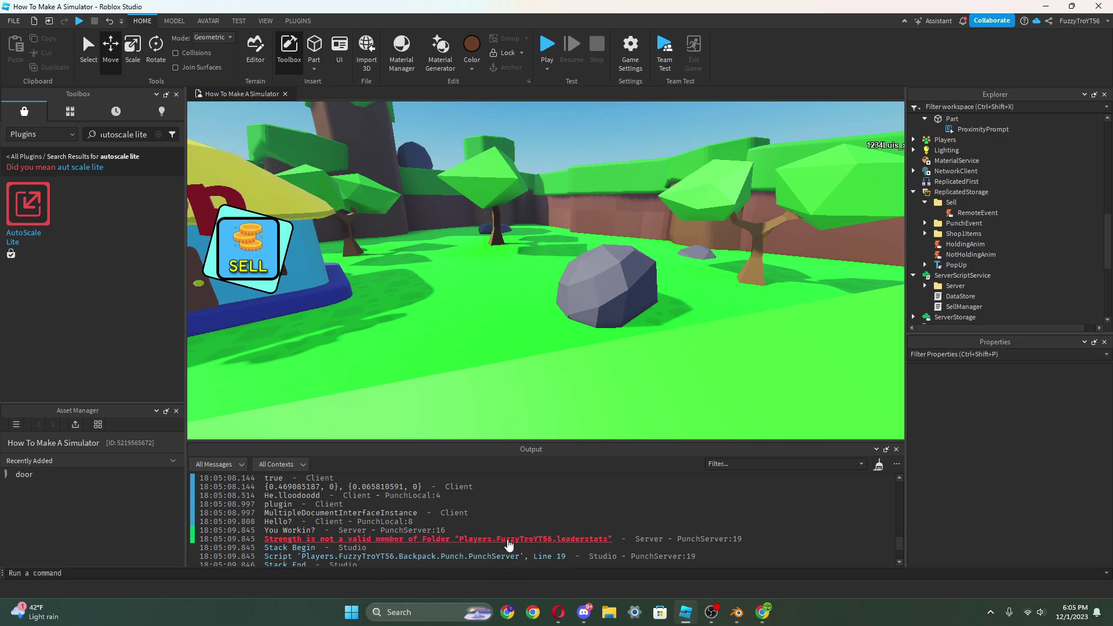
- Inspect the code behind the Strength error from the Output log, then close the DataStore script
click(577, 539)
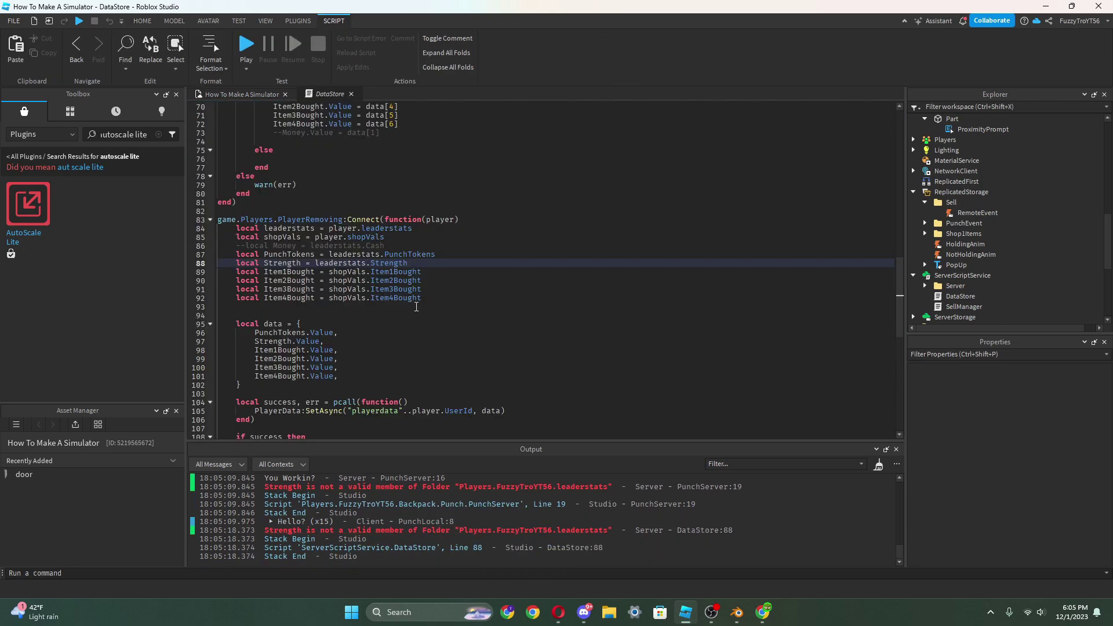
scroll(418, 308, down, 6)
click(351, 94)
- Playtest the Punch tool again near the shop and stop the session
click(561, 45)
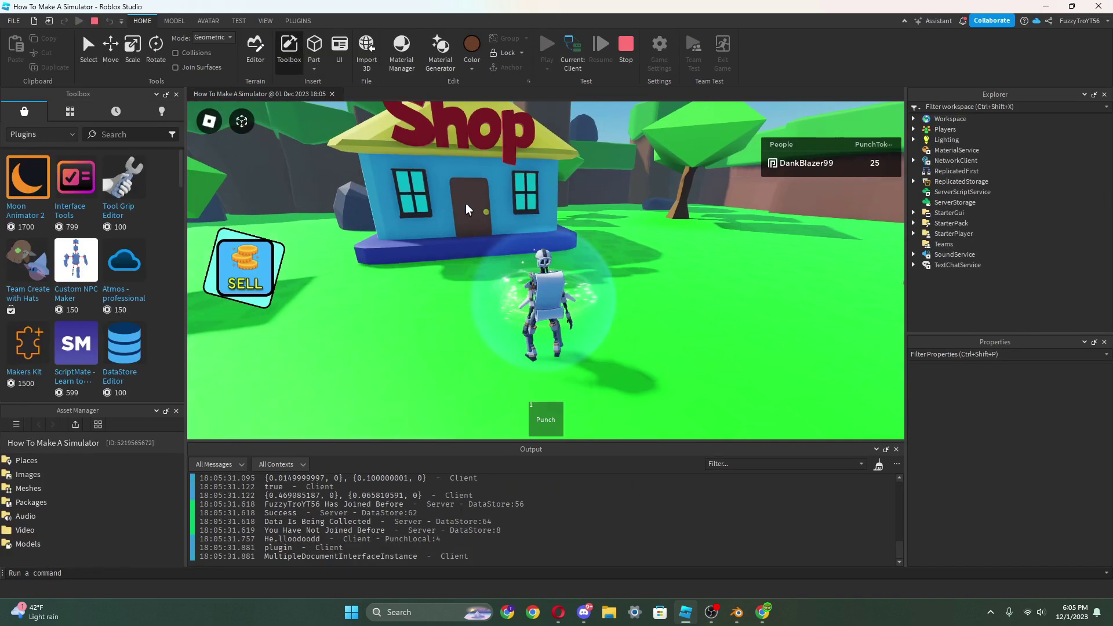
key(w)
right_drag(467, 209, 529, 219)
scroll(558, 233, down, 1)
click(561, 232)
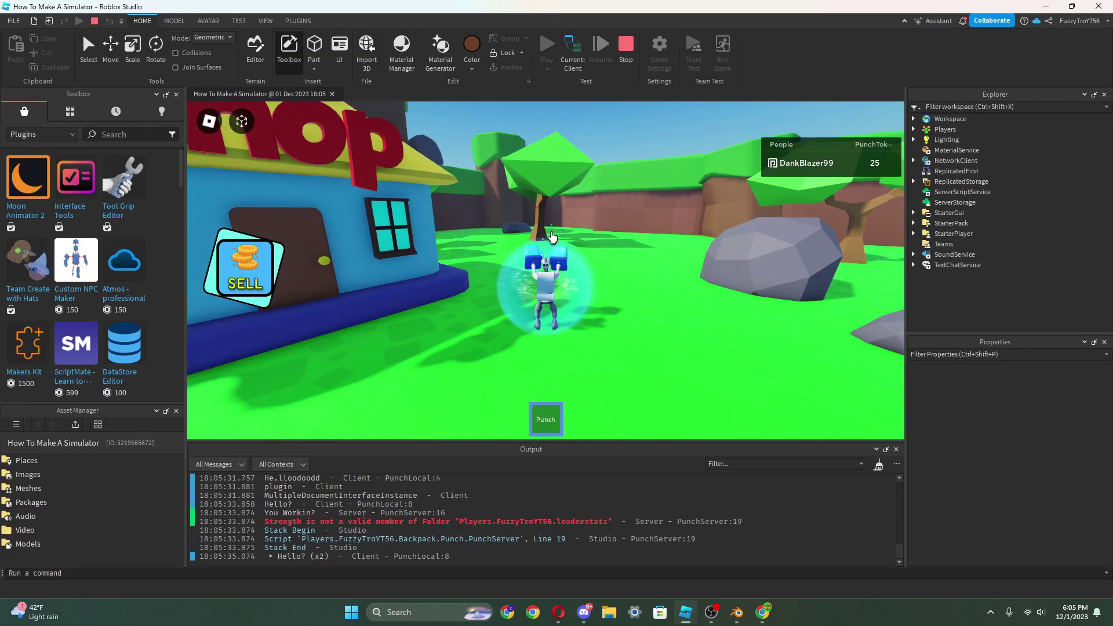
click(566, 204)
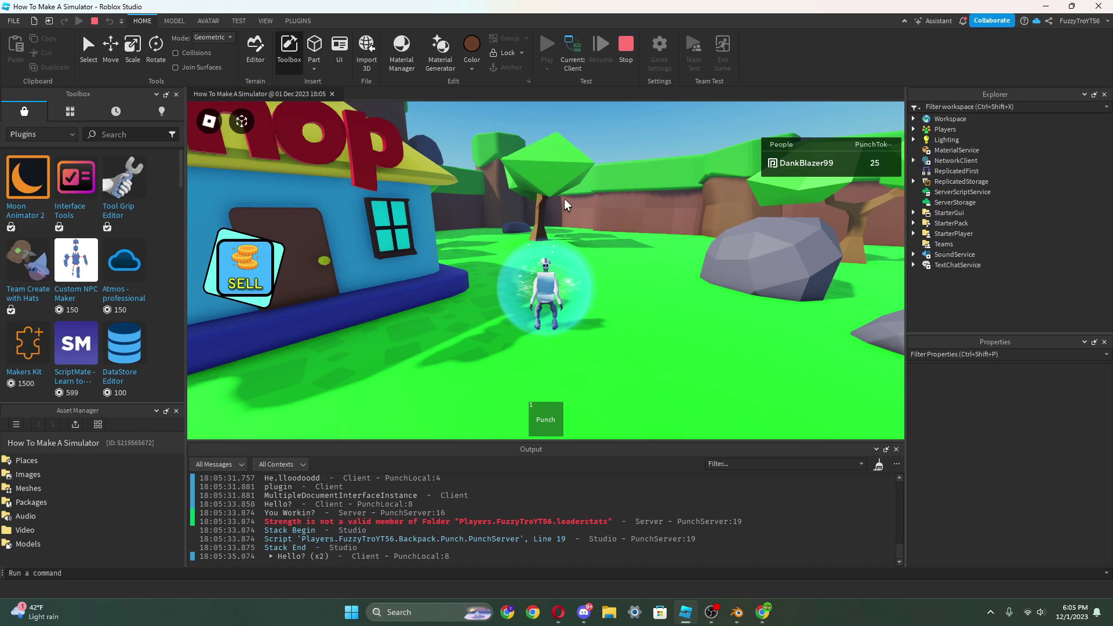
click(622, 56)
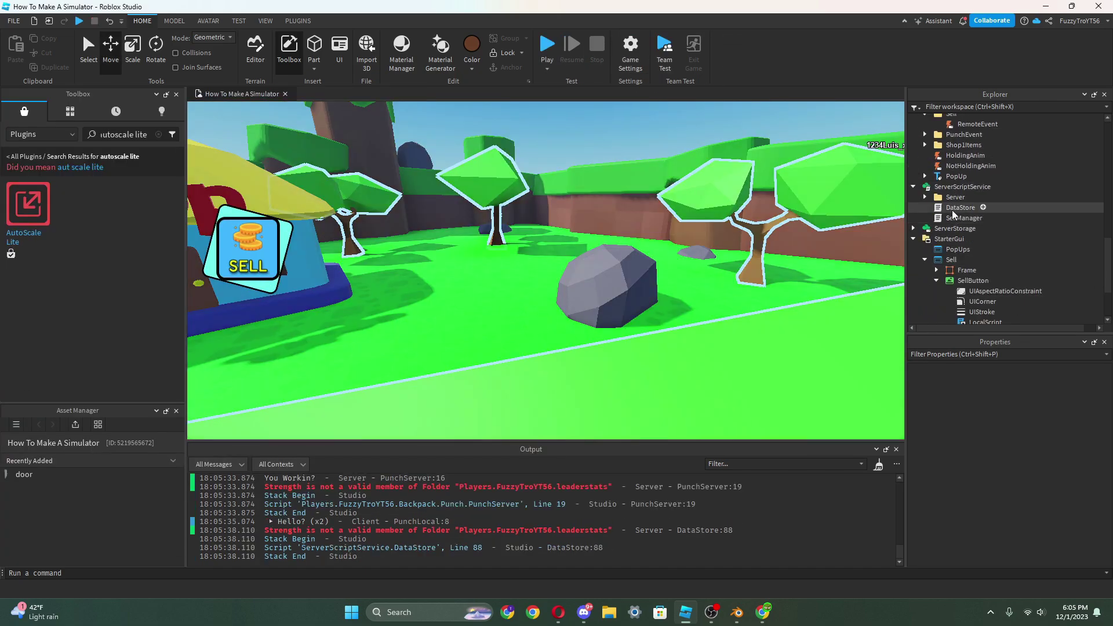
- Change the Strength.Name value to "Strength" in the DataStore script under ServerScriptService
click(953, 208)
double_click(953, 210)
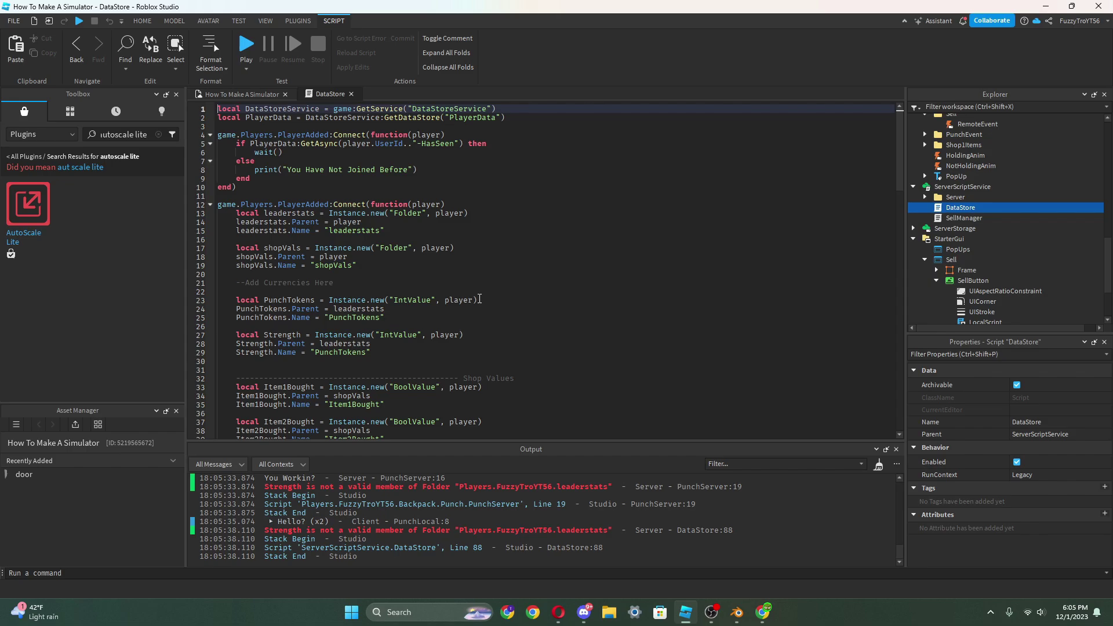
scroll(355, 337, down, 3)
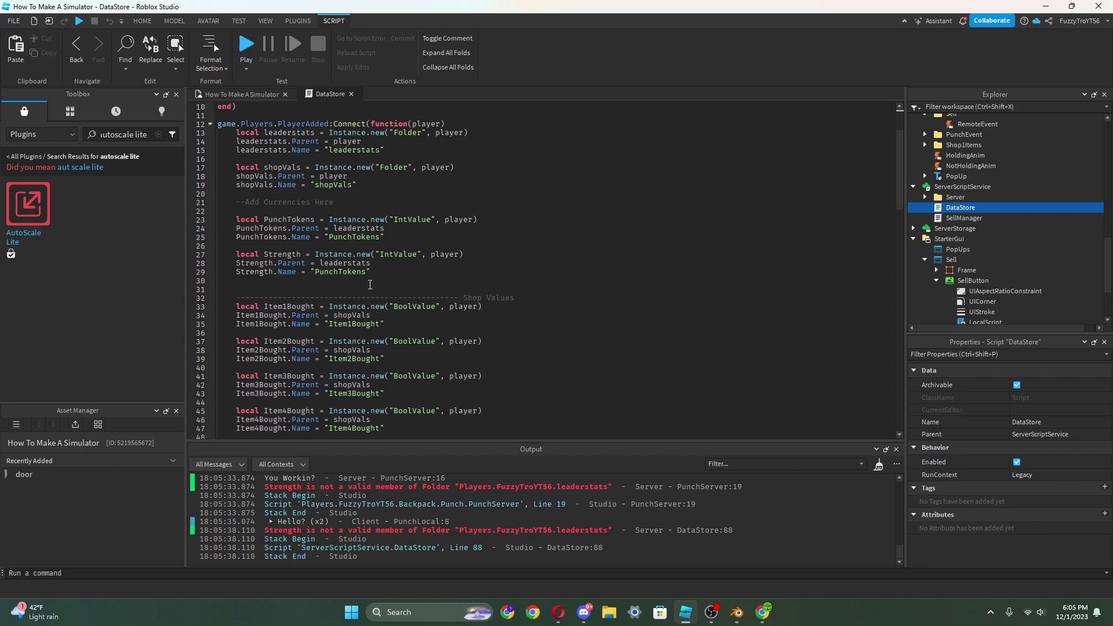
scroll(369, 284, down, 20)
scroll(377, 319, up, 8)
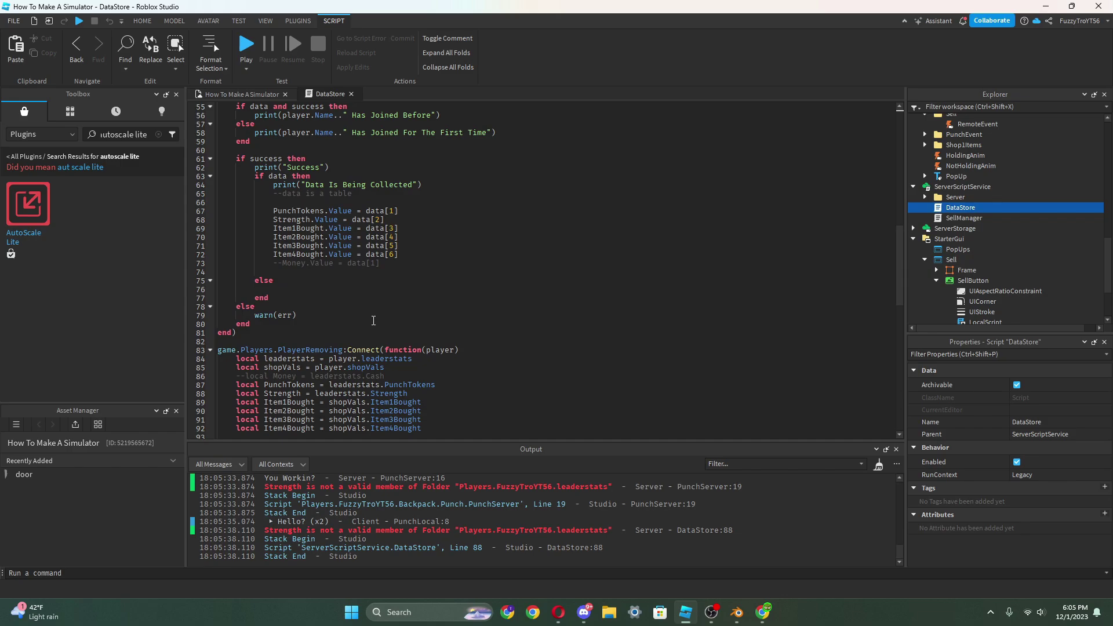
scroll(374, 321, up, 18)
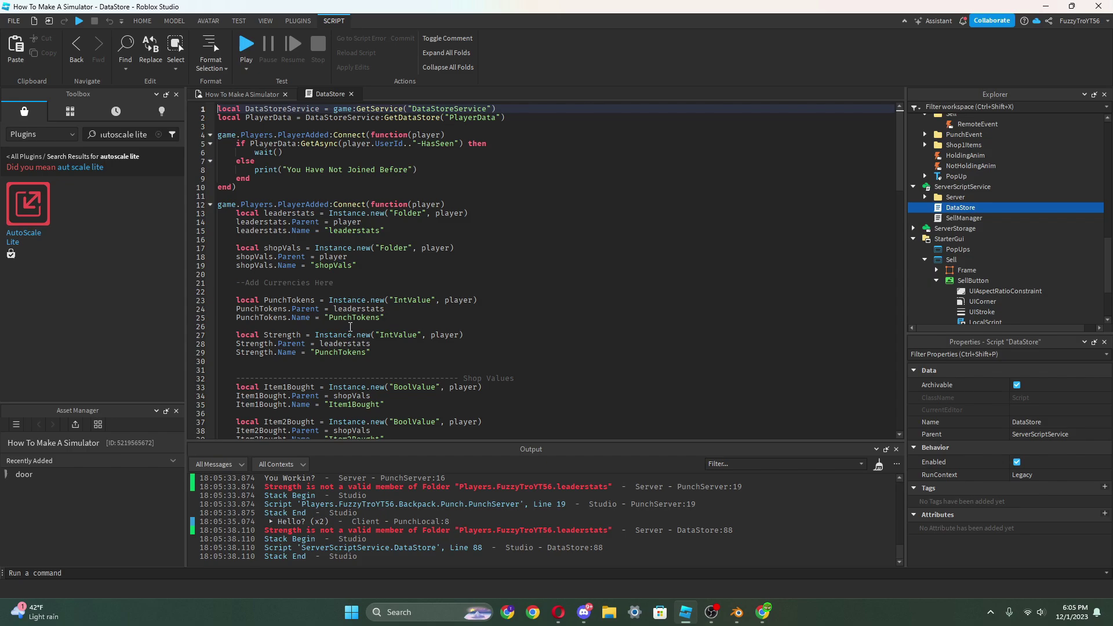
click(403, 362)
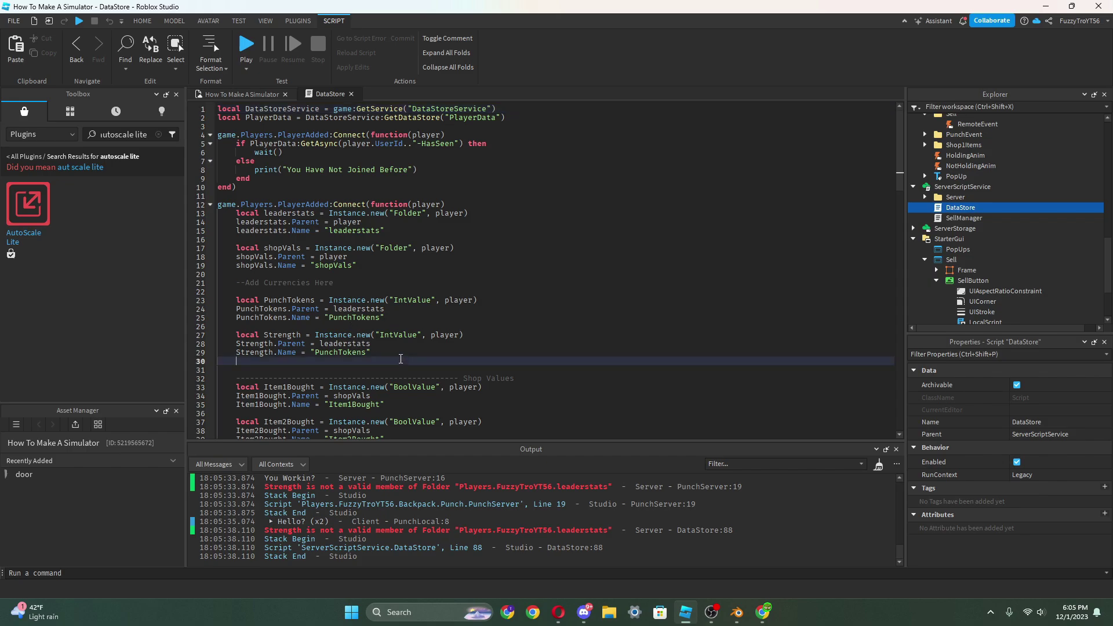
click(283, 335)
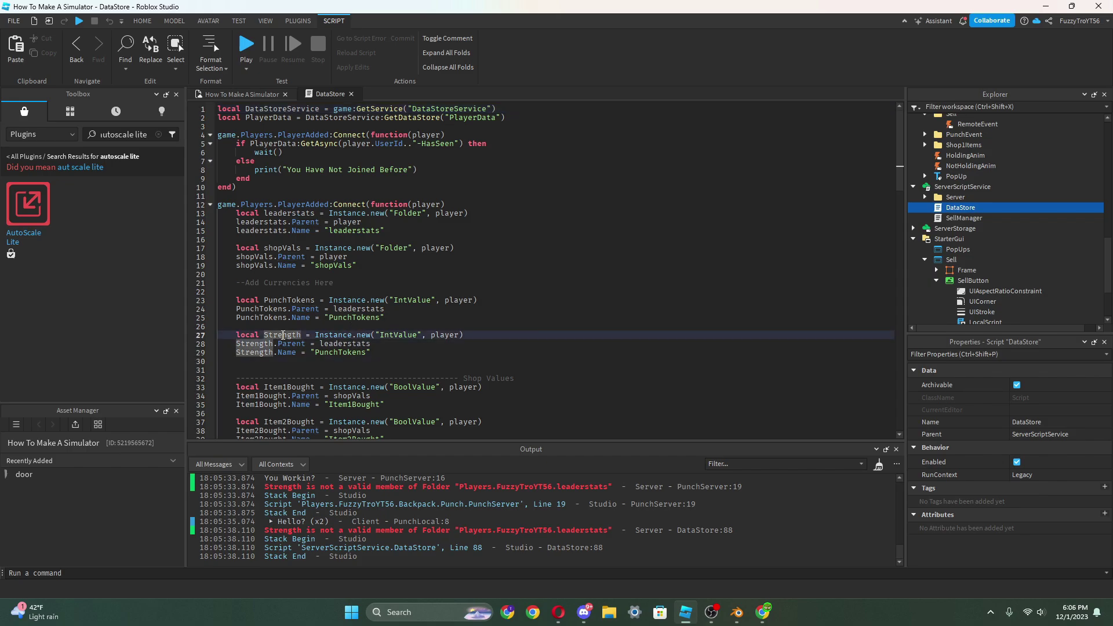
double_click(325, 352)
key(BackSpace)
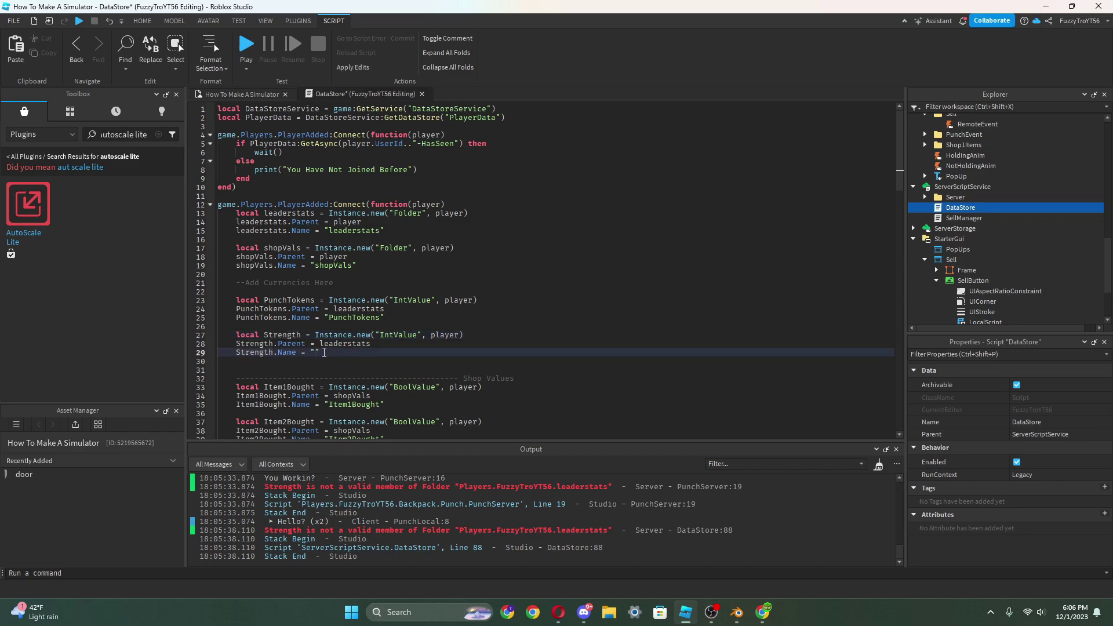
- Start a new playtest and throw punches with the Punch tool to test the Strength gain
key(F5)
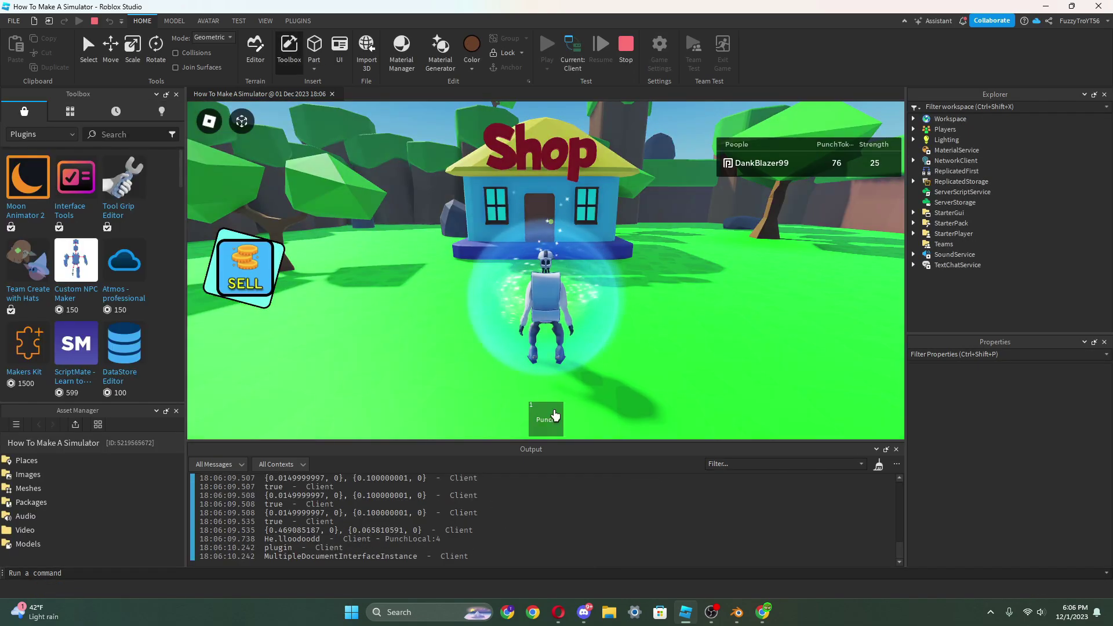
click(555, 416)
click(593, 293)
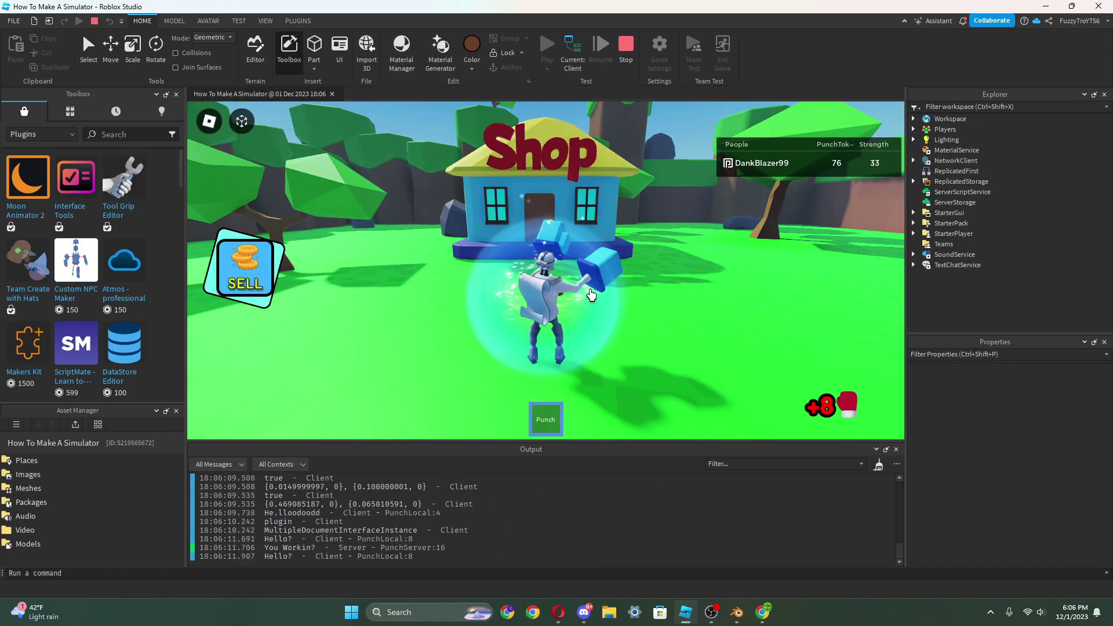
key(w)
click(593, 293)
click(593, 294)
click(594, 293)
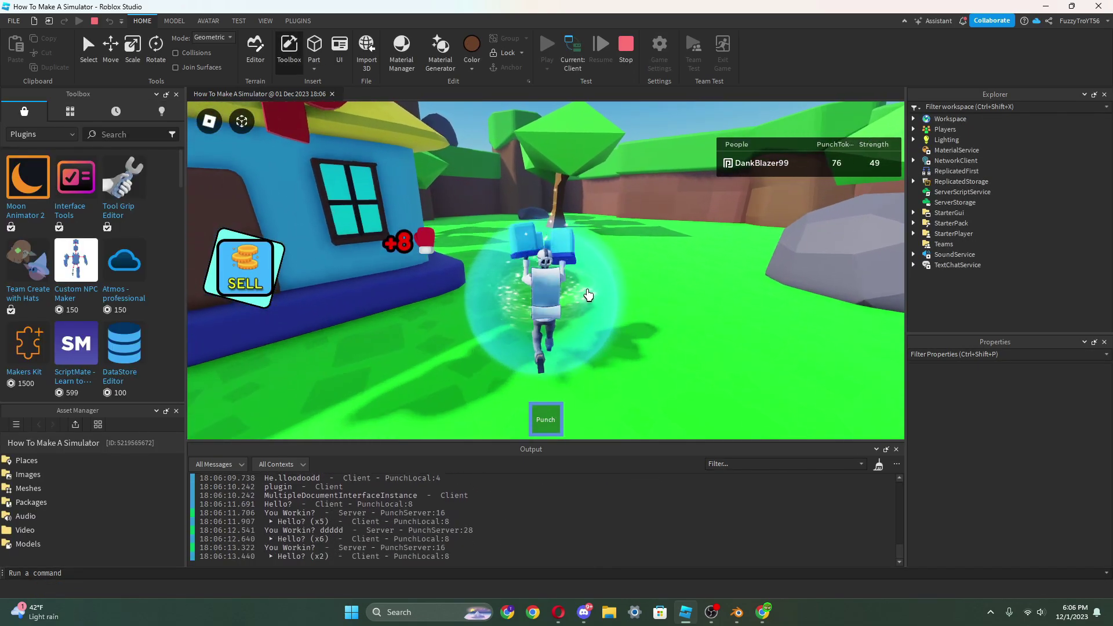
- Put the Punch tool away, test the in-game Sell button twice and end the playtest
key(1)
click(241, 262)
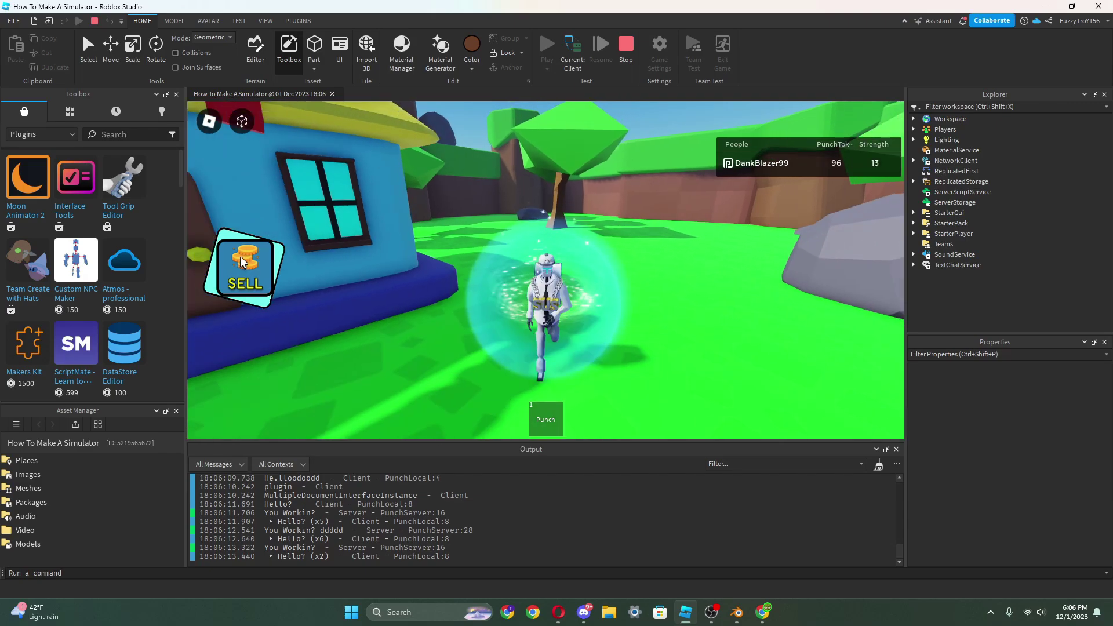
click(249, 272)
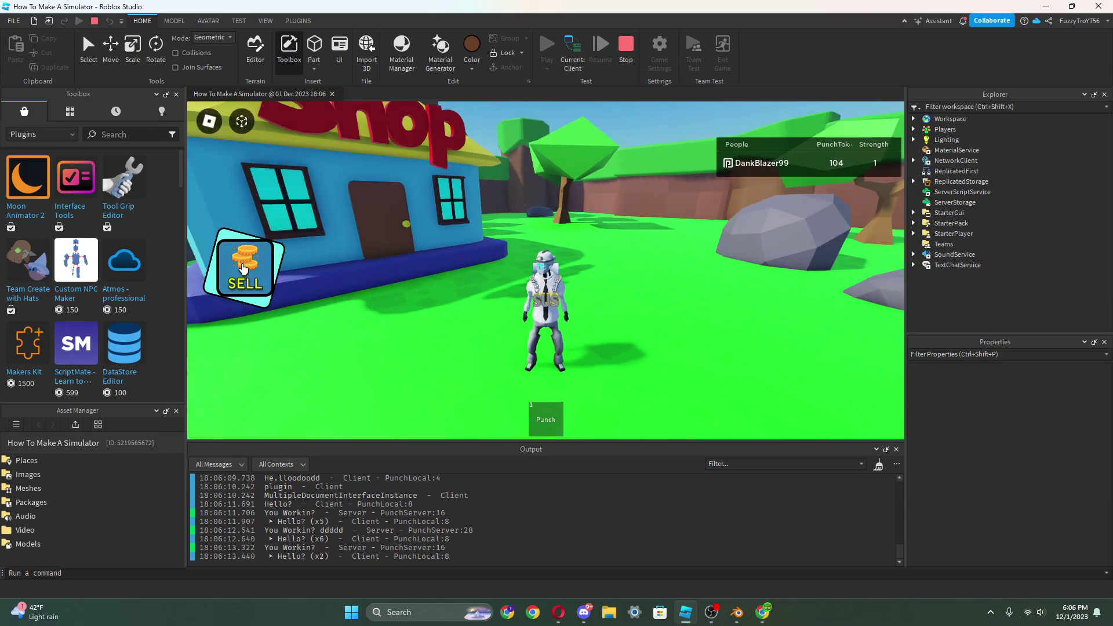
key(s)
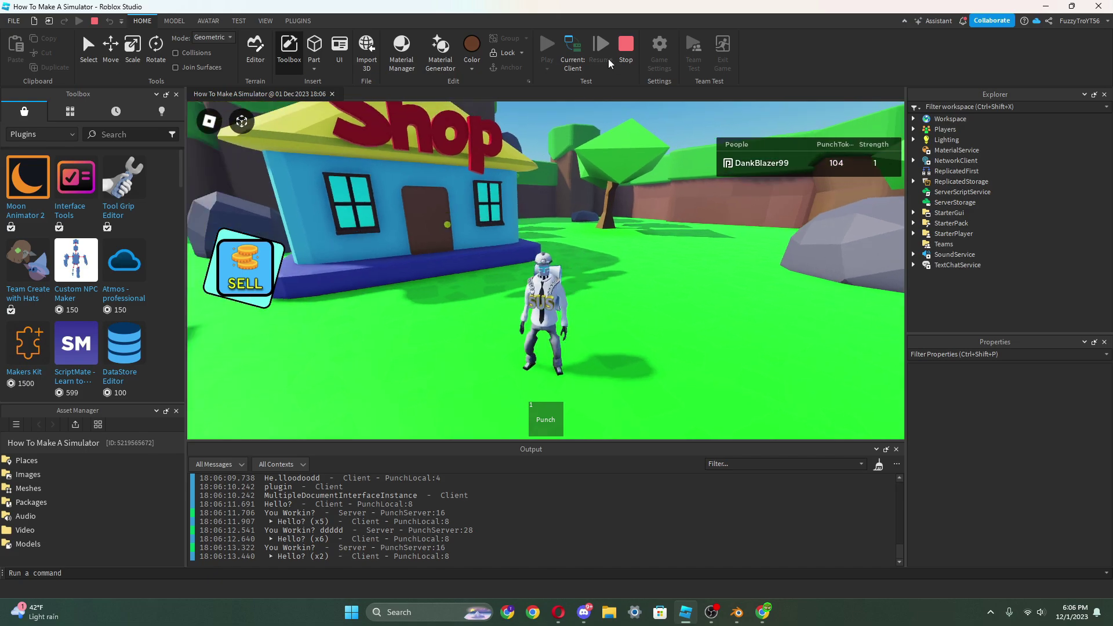
click(622, 55)
key(shift+F5)
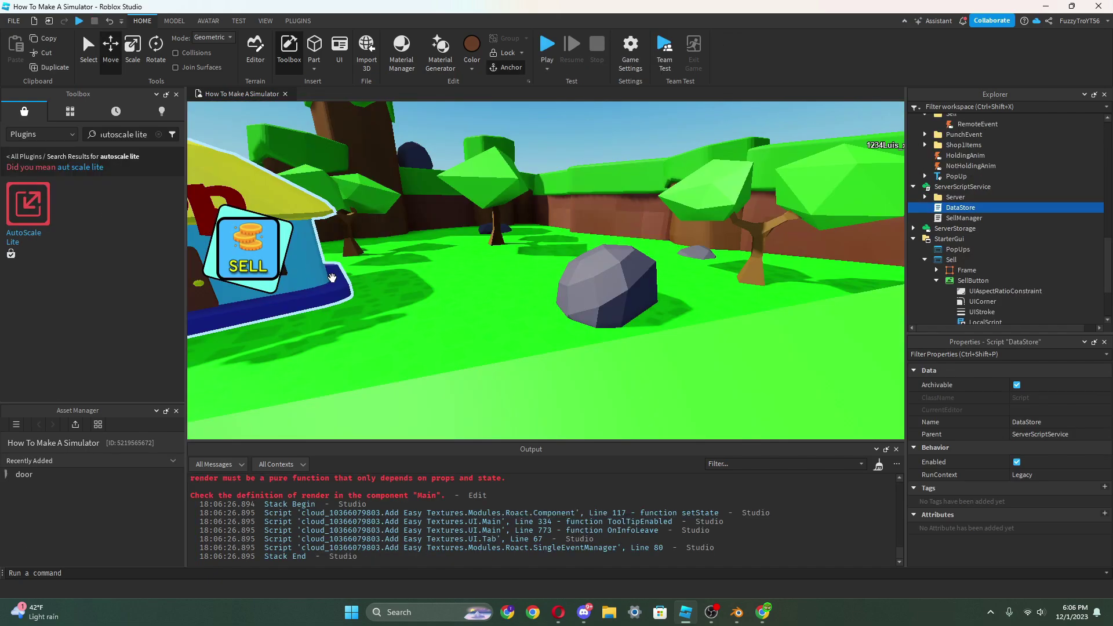
- Search the Toolbox plugins for "gloomtoolslite"
scroll(777, 279, up, 10)
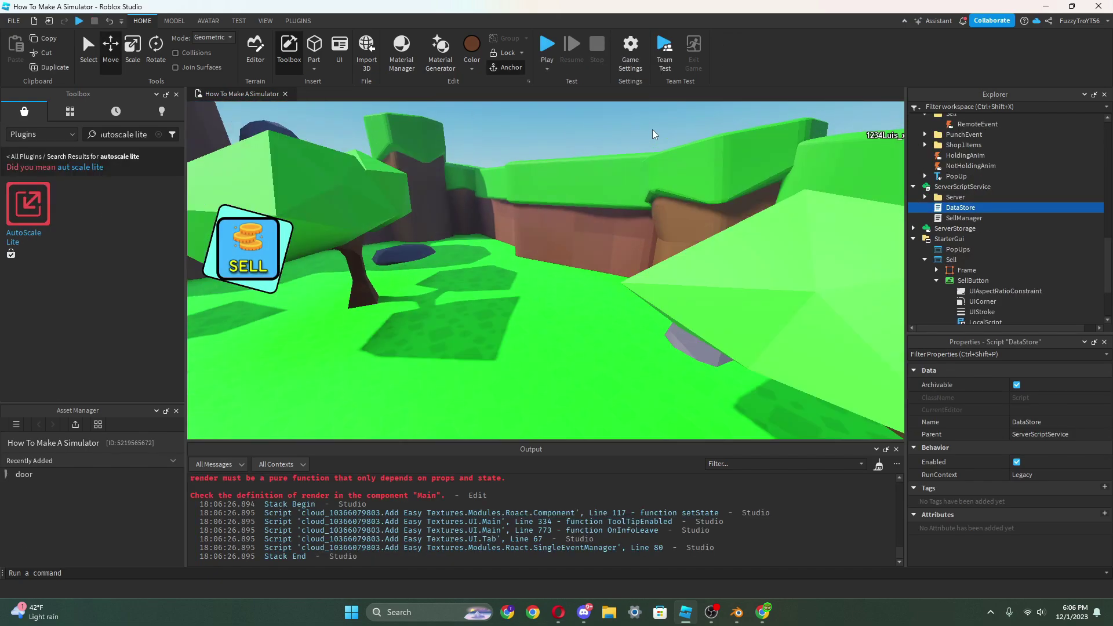
right_drag(537, 262, 538, 263)
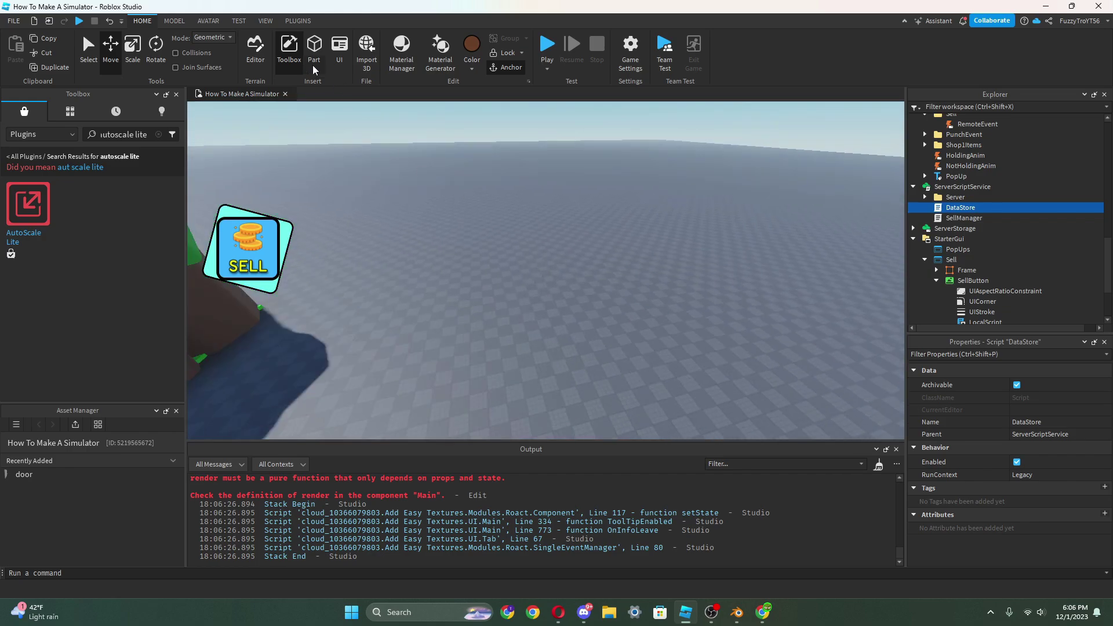
click(291, 21)
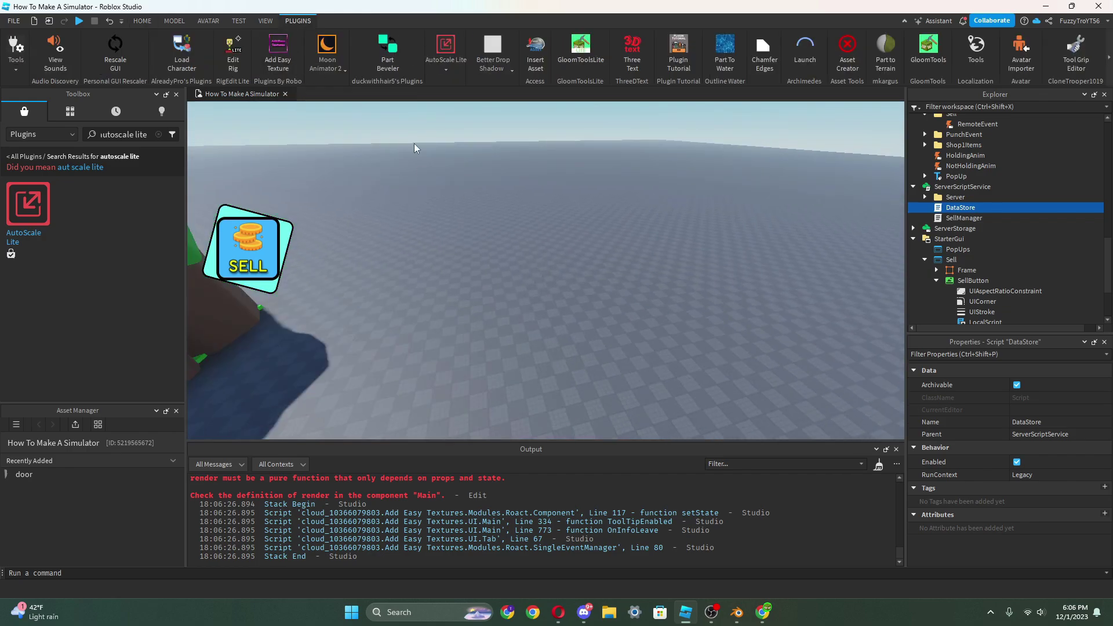
click(158, 134)
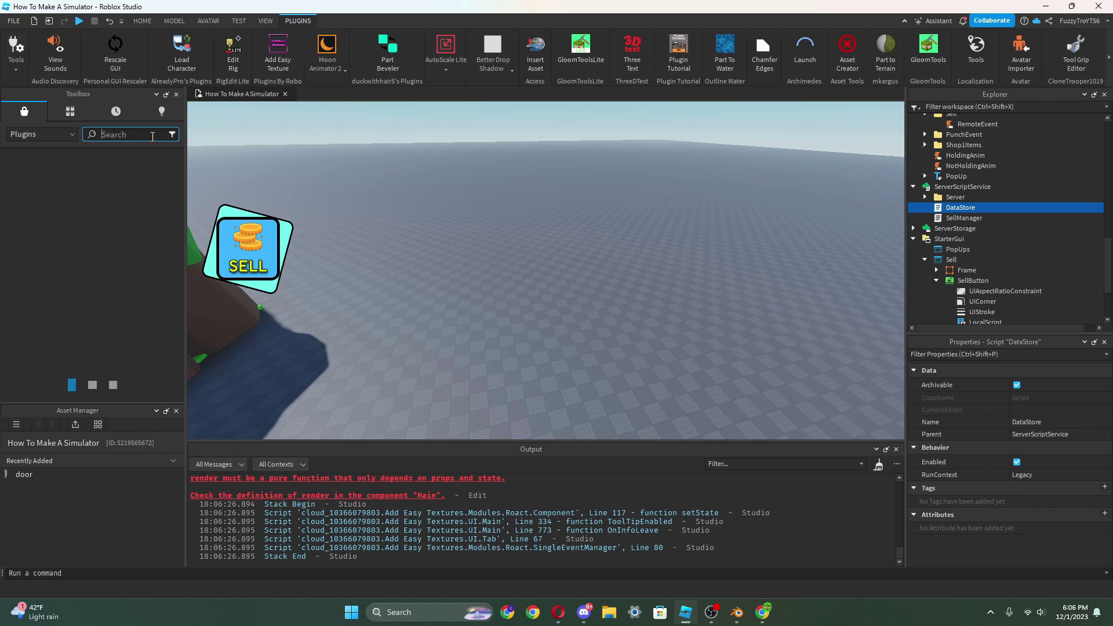
text(gloomtoo)
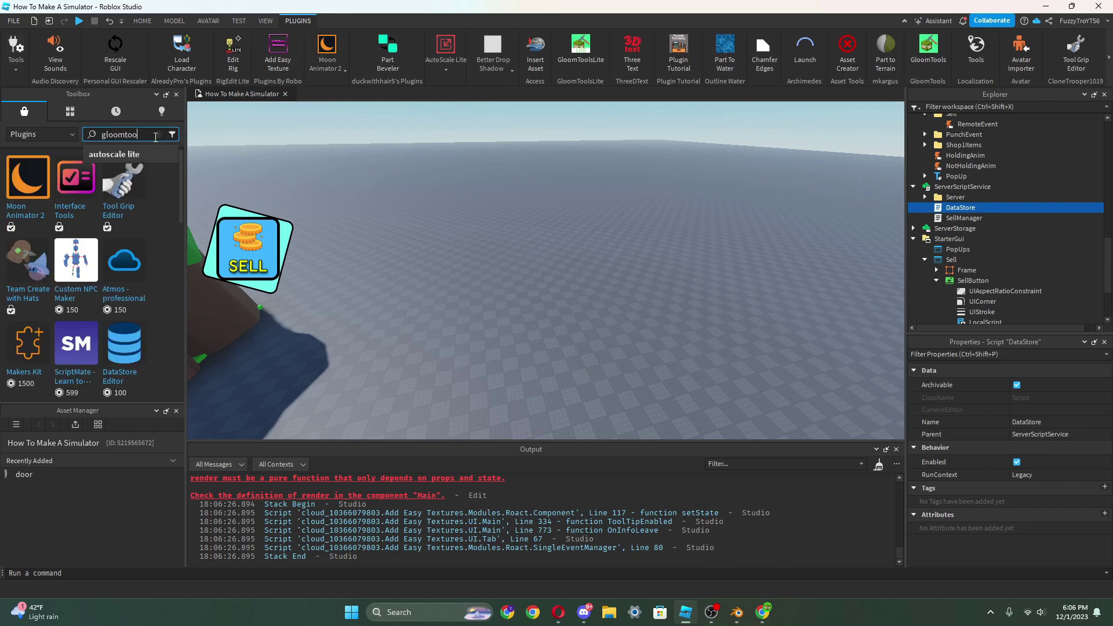
text(lslite)
key(Return)
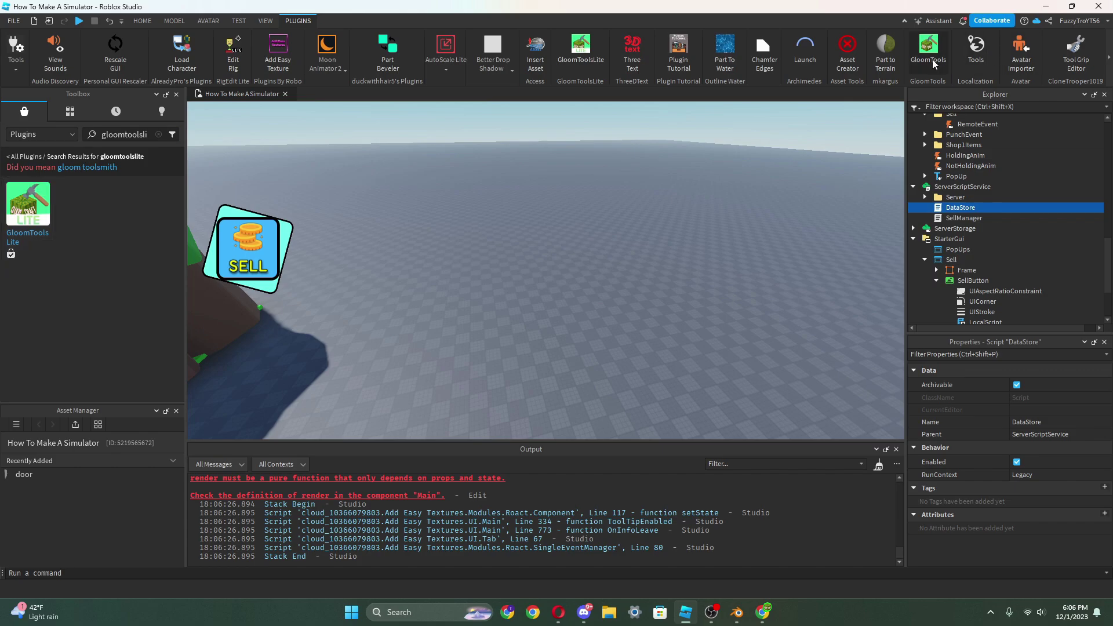
- Open the GloomTools plugin, browse its Scripted Objects and bring up the GloomAssets collection
click(943, 111)
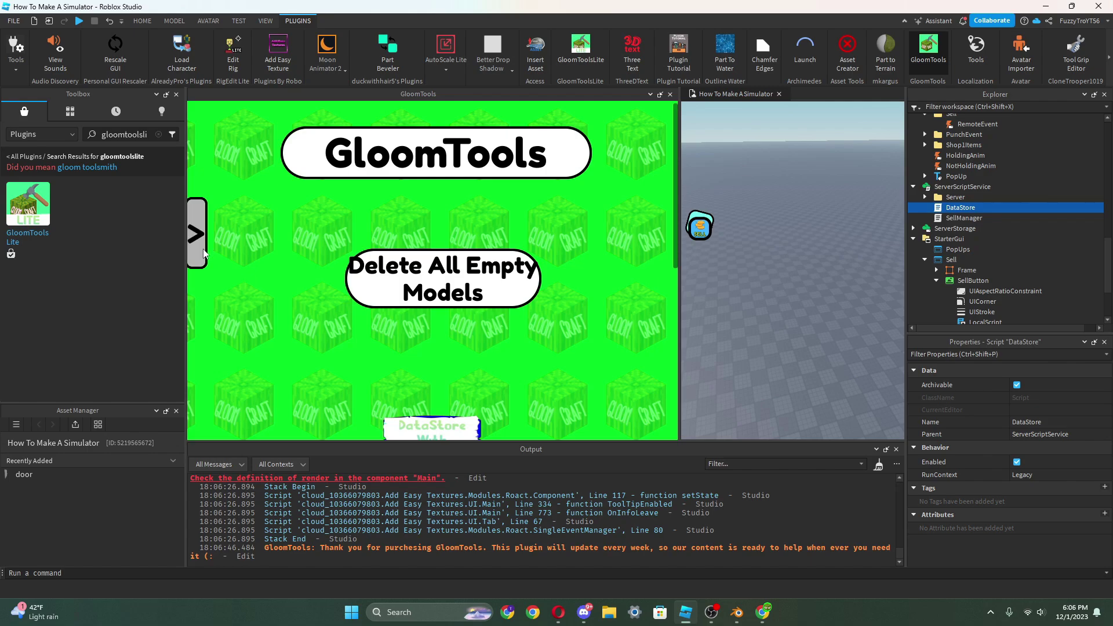
click(195, 249)
click(218, 294)
scroll(378, 301, down, 5)
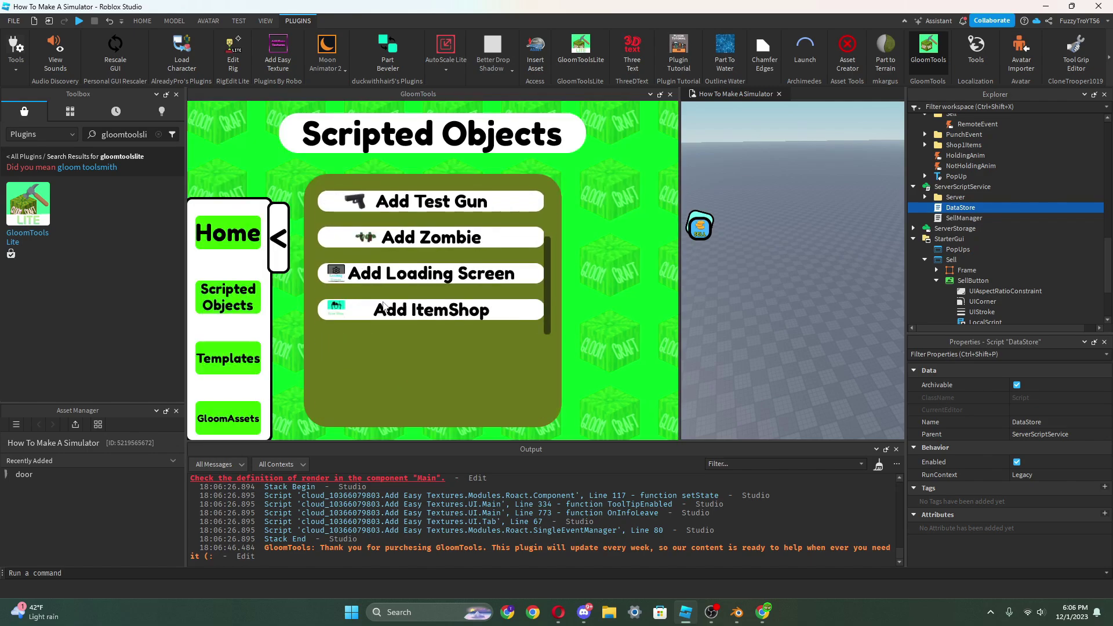
scroll(378, 302, up, 3)
click(228, 418)
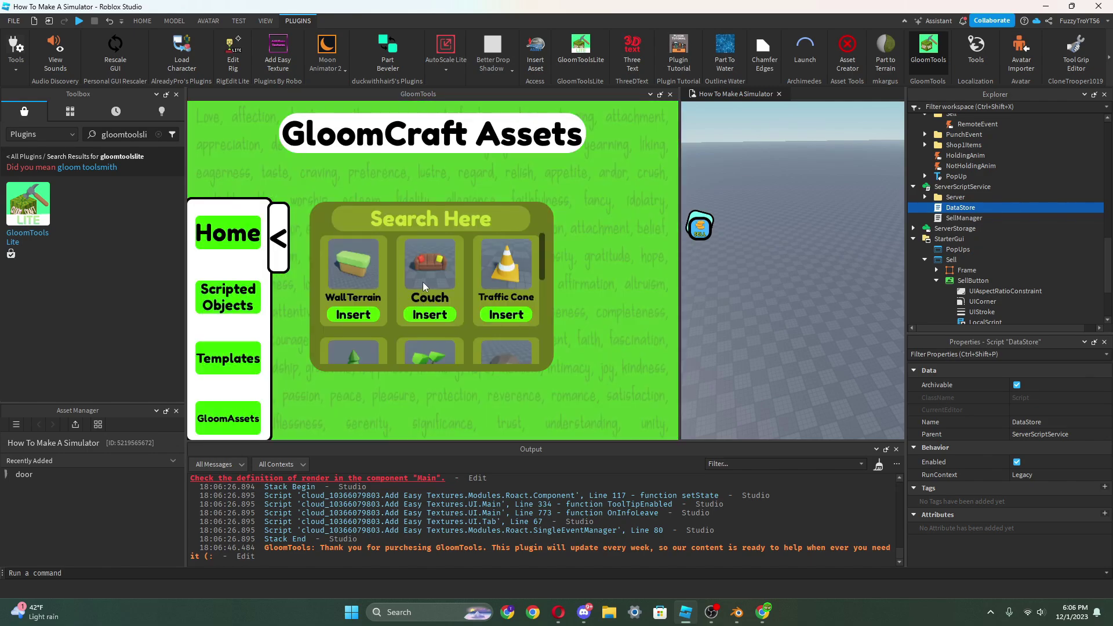
- Look through the GloomTools assets, templates and scripted objects, and close the plugin
scroll(423, 282, down, 3)
scroll(423, 281, up, 3)
click(239, 349)
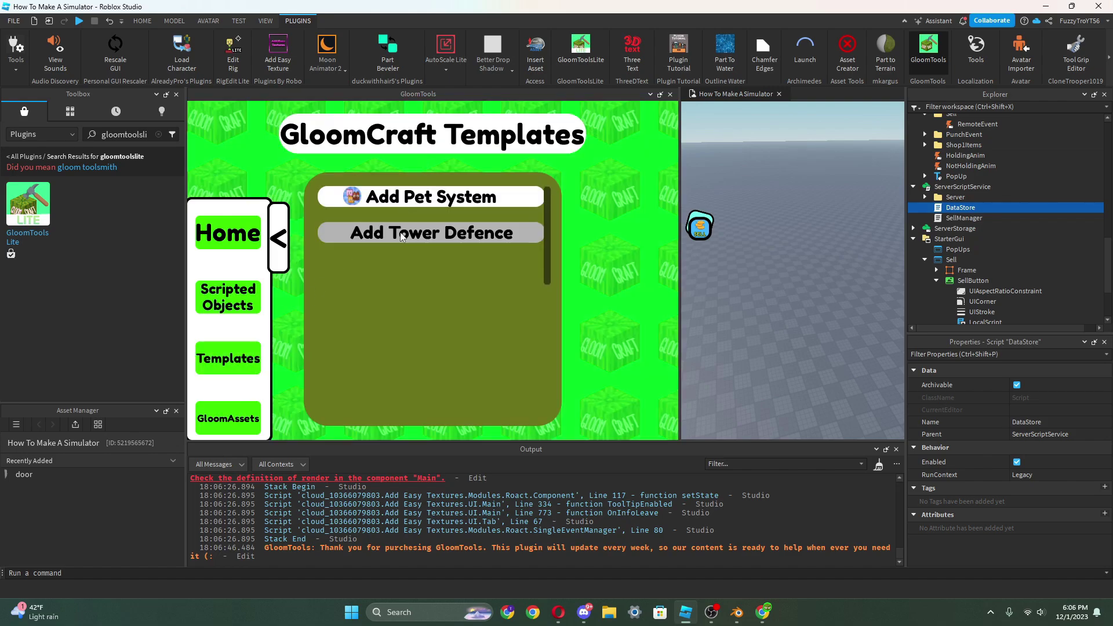
click(228, 297)
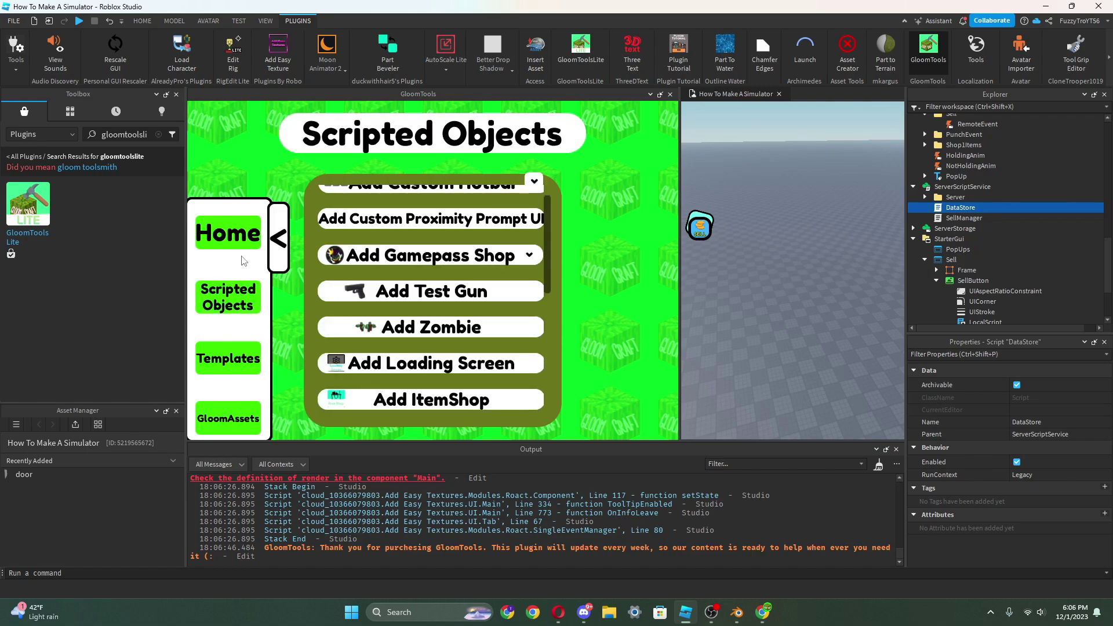
scroll(466, 328, down, 10)
scroll(466, 328, up, 5)
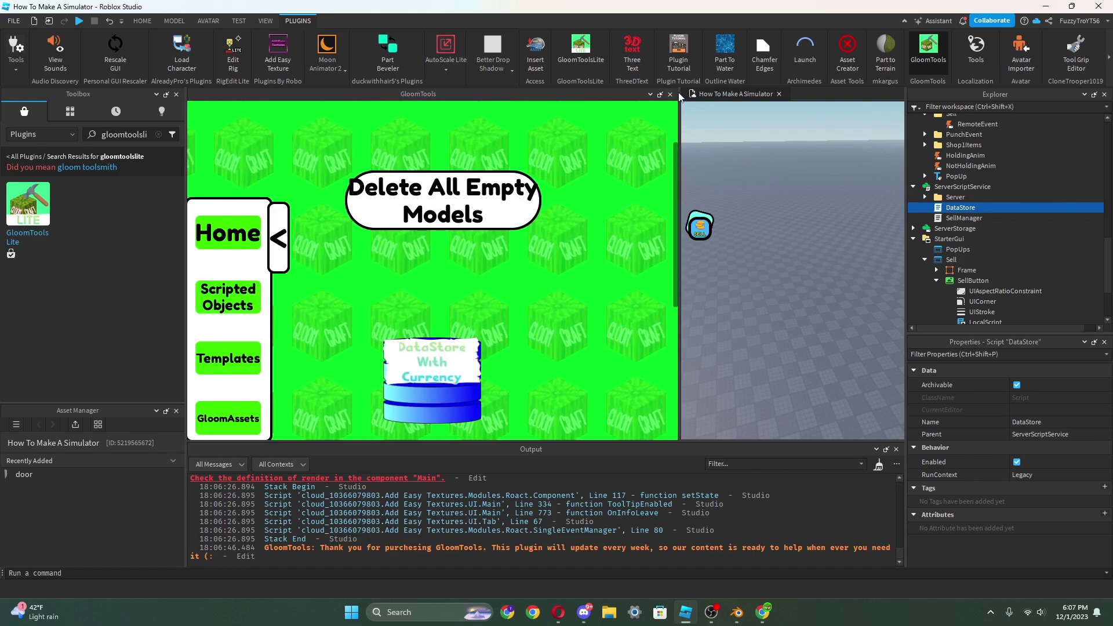
click(670, 94)
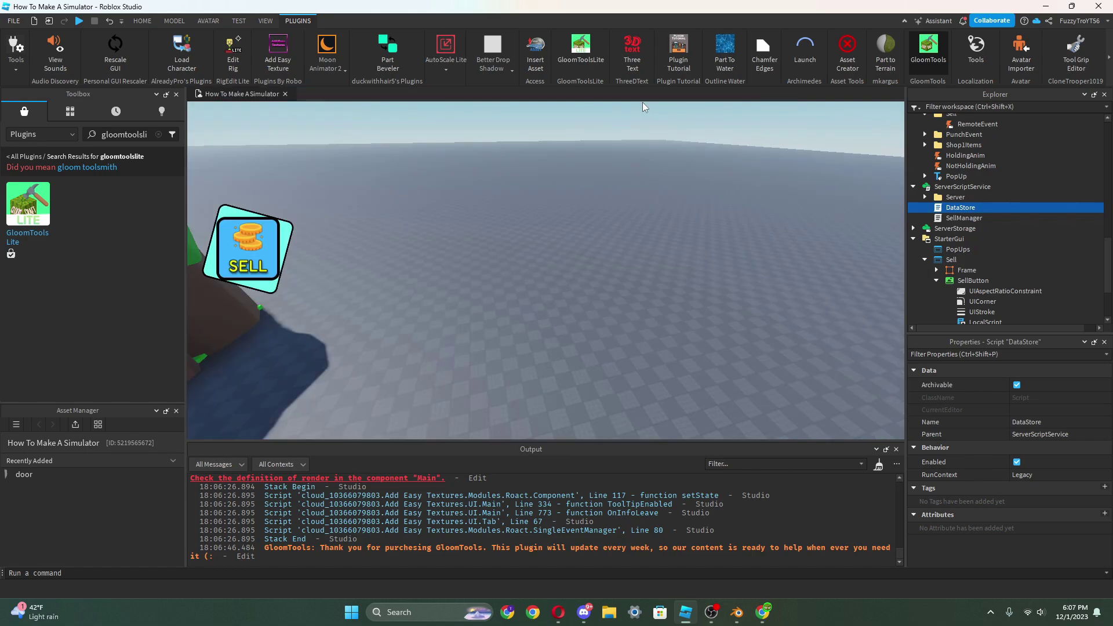
- Open GloomToolsLite, insert its HotBar into the game and close the plugin
click(586, 60)
drag(732, 265, 589, 262)
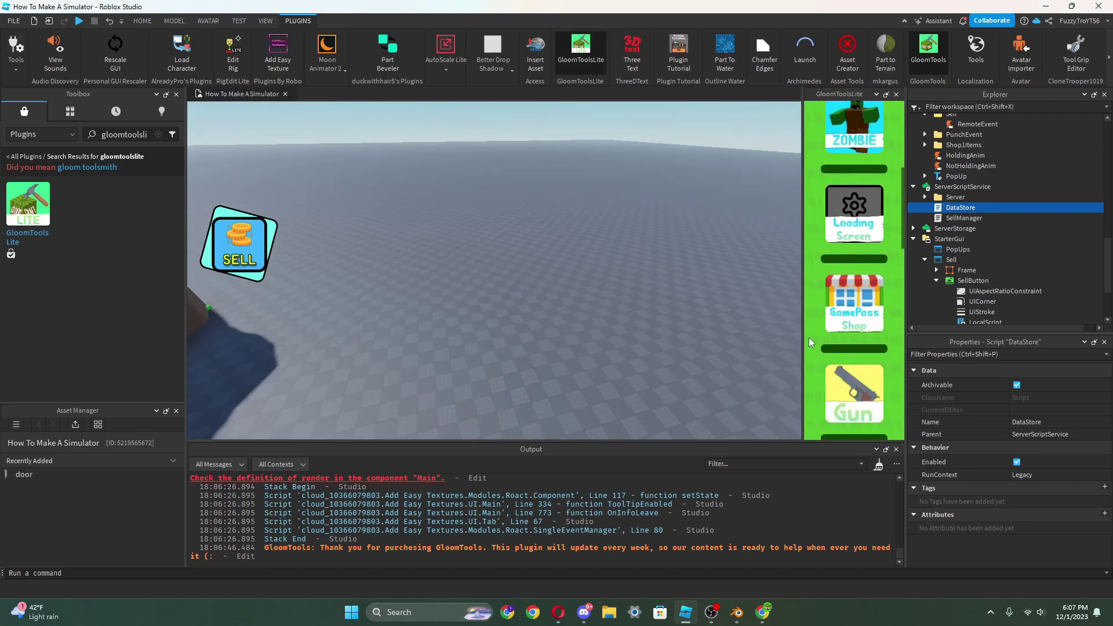
scroll(847, 298, down, 5)
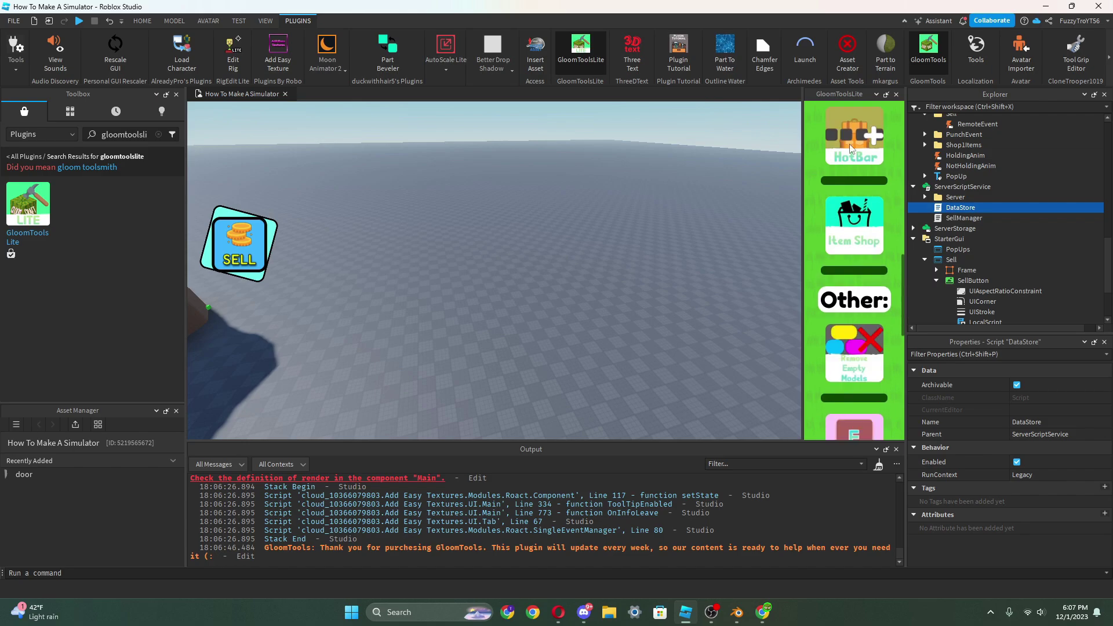
click(847, 155)
click(896, 94)
- Playtest the new hotbar by throwing punches and toggling the Punch tool, and end the playtest
click(142, 21)
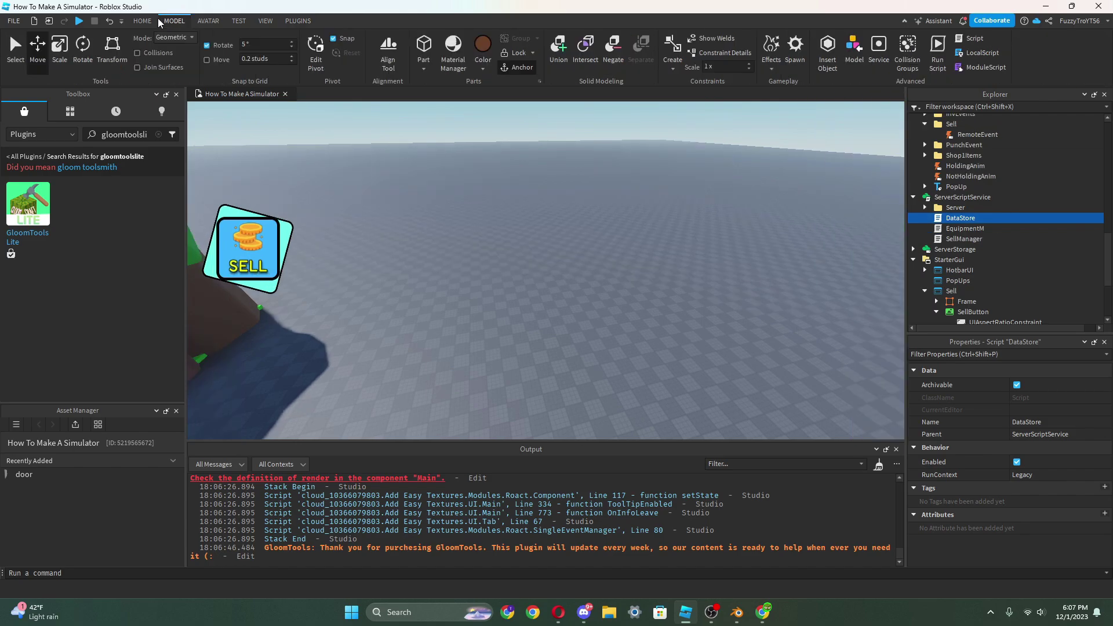
click(556, 44)
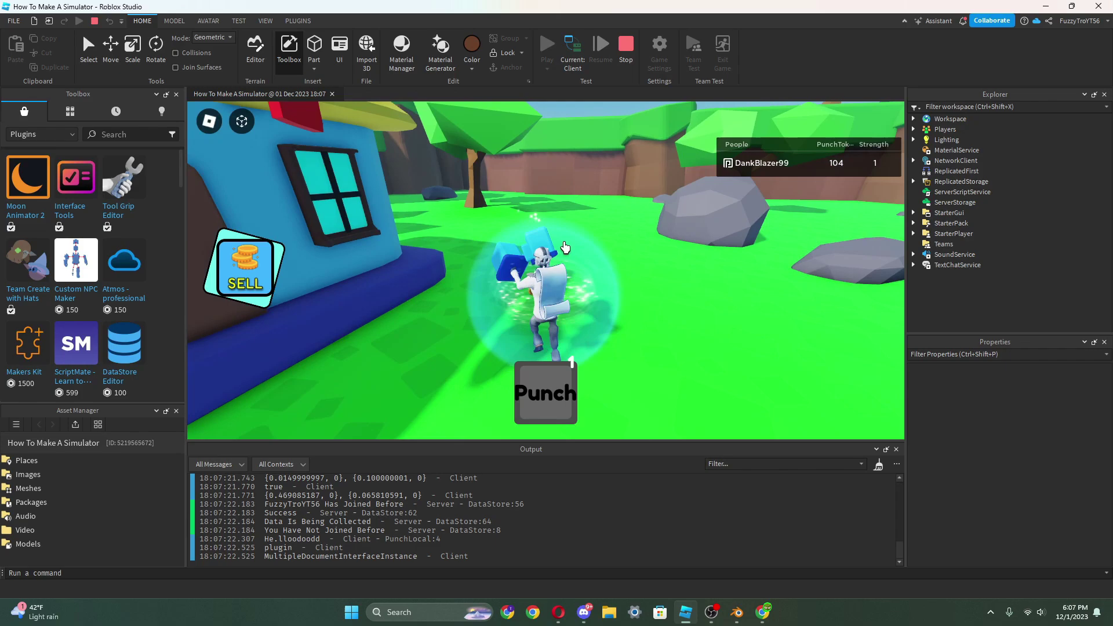
click(565, 248)
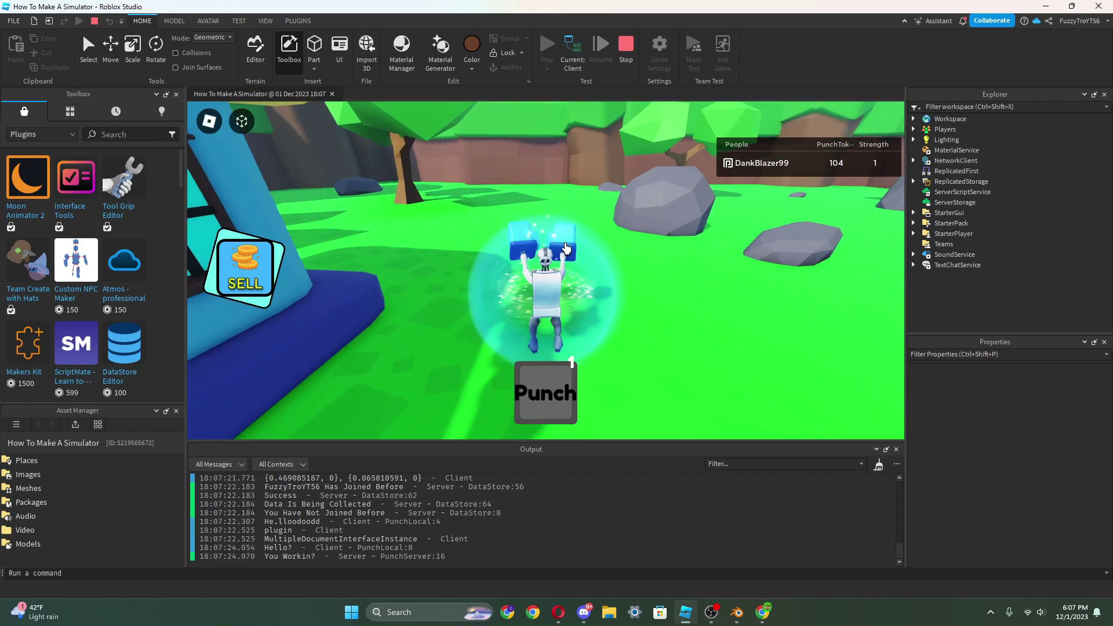
click(563, 249)
key(1)
click(625, 51)
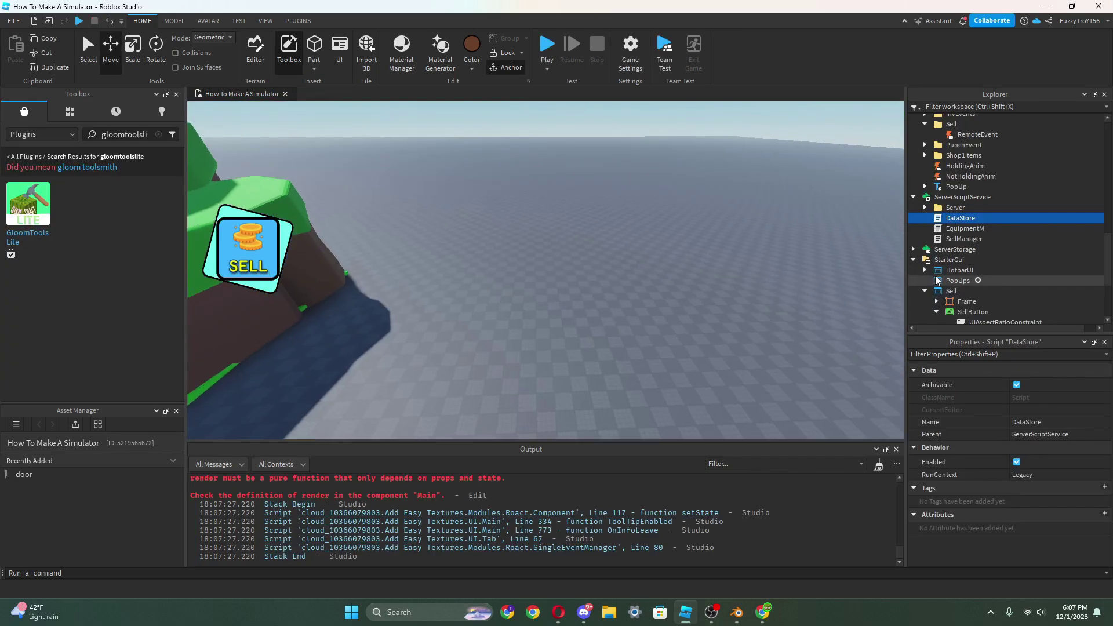
- Examine the contents of HotbarUI in StarterGui, including the Slot frame inside InvClient and the InventoryF frame
click(925, 271)
scroll(930, 270, down, 2)
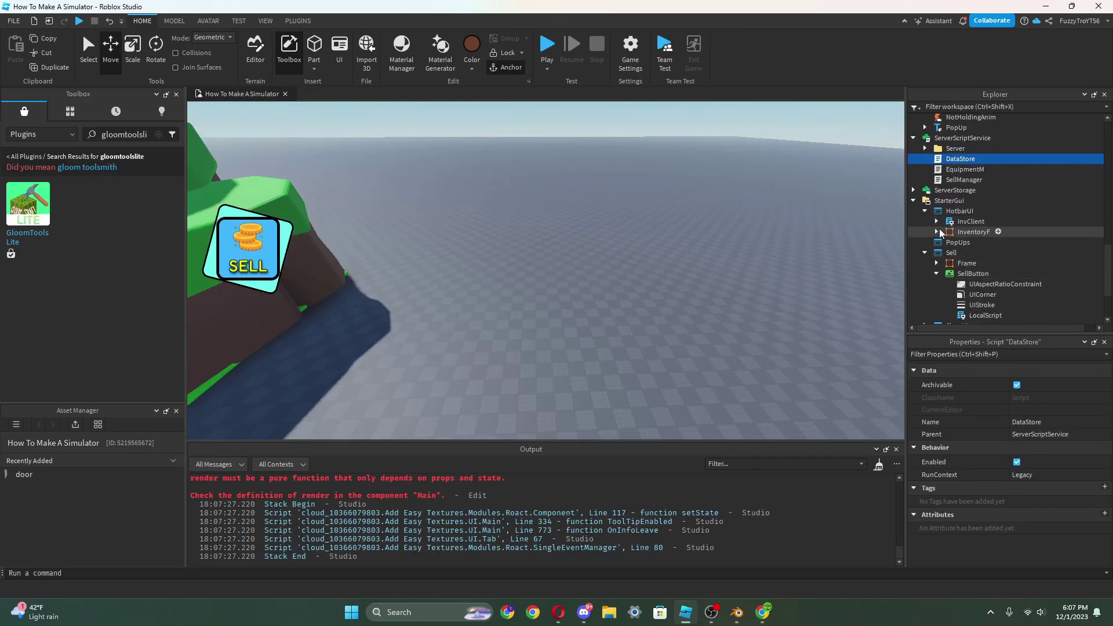
click(937, 231)
click(937, 222)
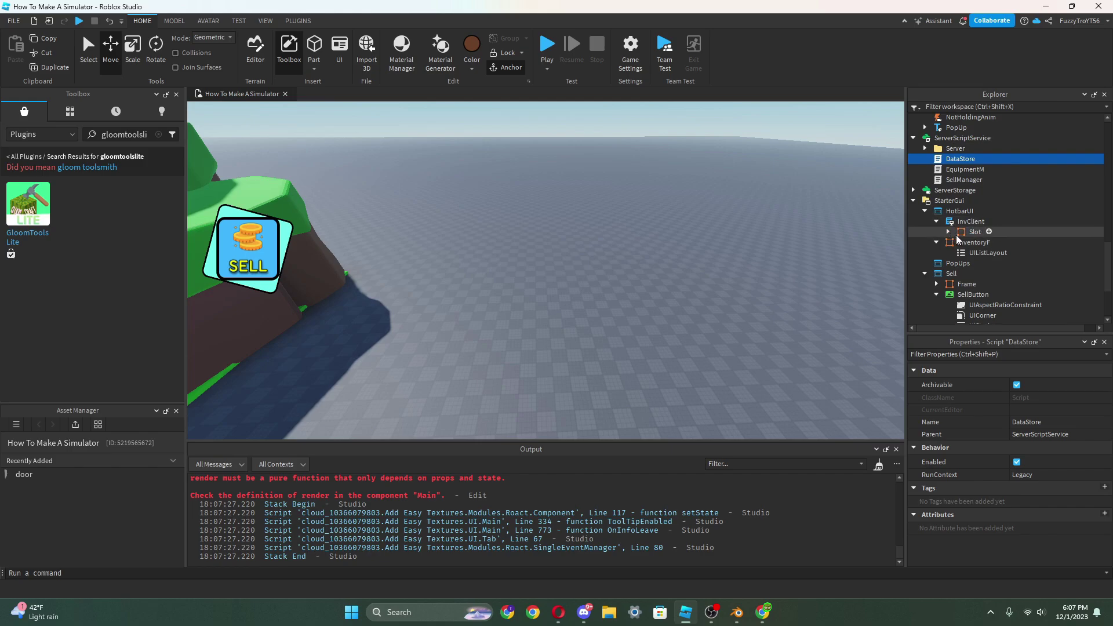
click(949, 231)
click(968, 233)
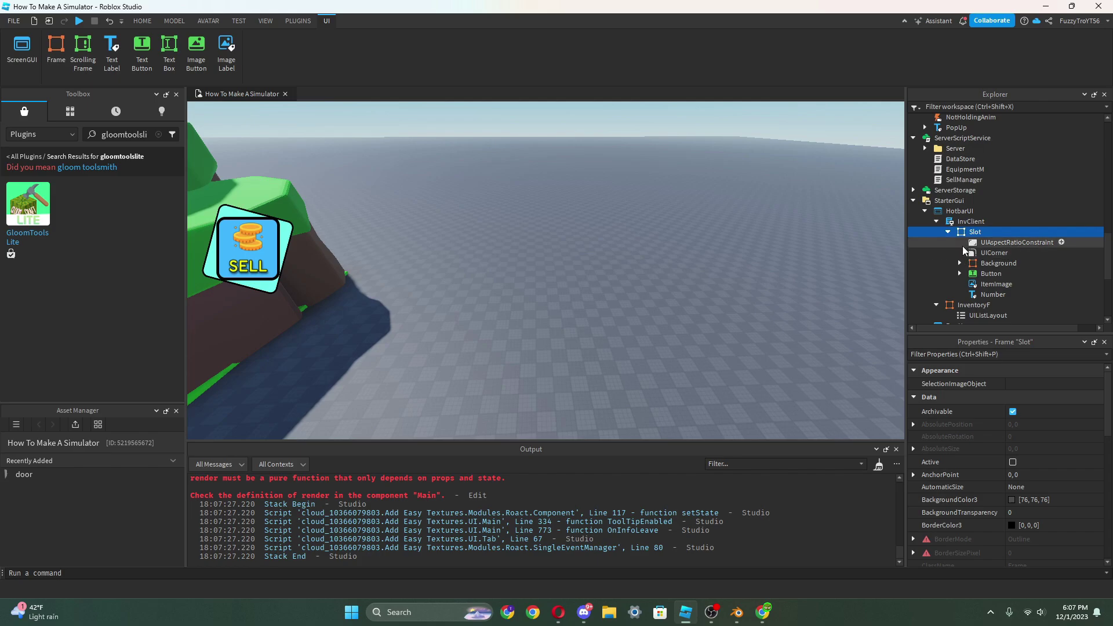
click(937, 222)
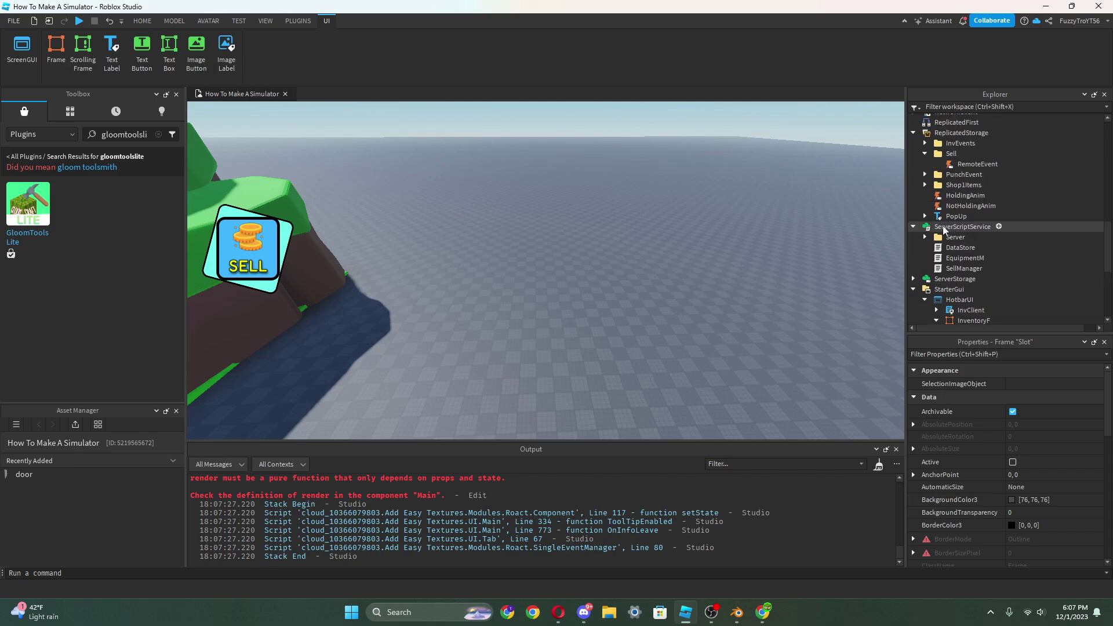
- Examine the Basic Punching Glove booth inside the glove shop building up close
scroll(952, 224, up, 10)
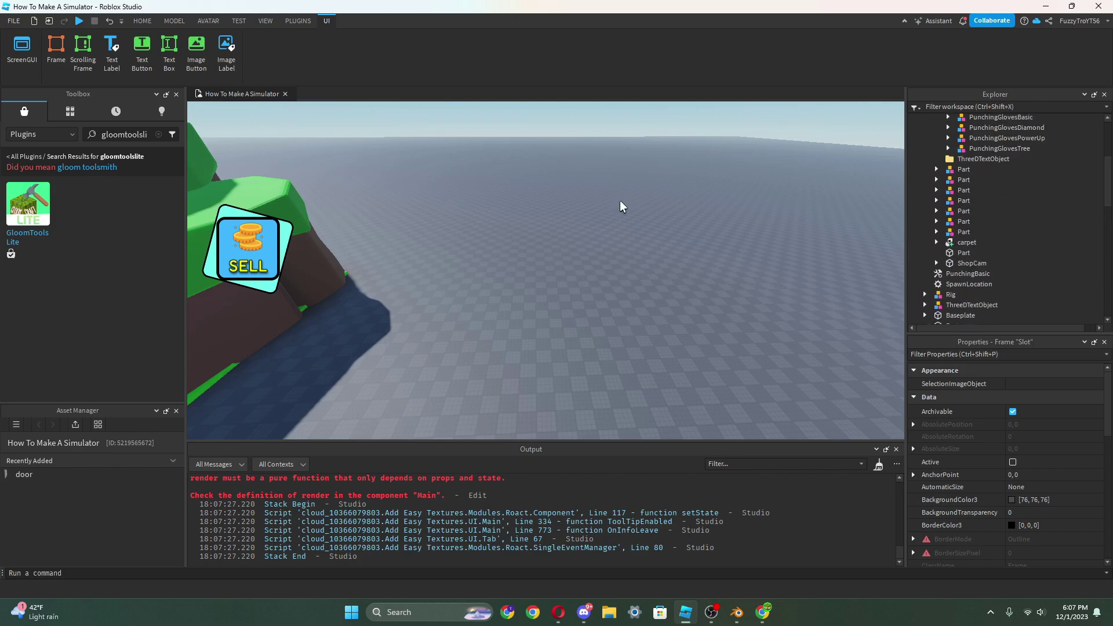
right_drag(623, 207, 700, 202)
scroll(700, 201, up, 10)
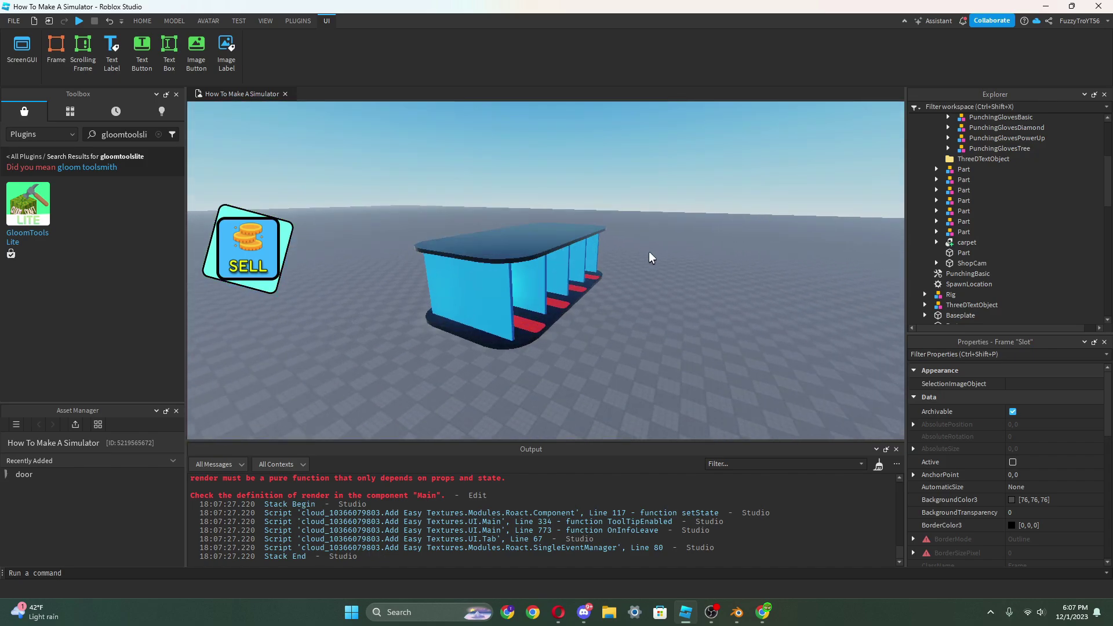
scroll(540, 339, down, 8)
right_drag(540, 339, 544, 311)
scroll(544, 333, up, 10)
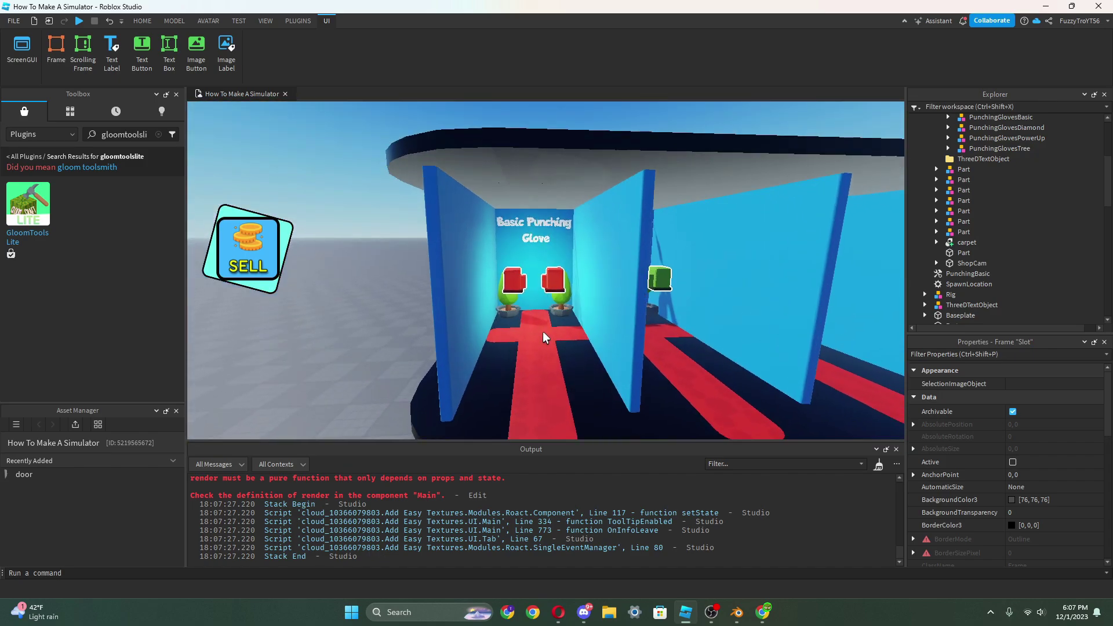
scroll(543, 338, up, 4)
scroll(543, 338, down, 4)
scroll(543, 337, up, 4)
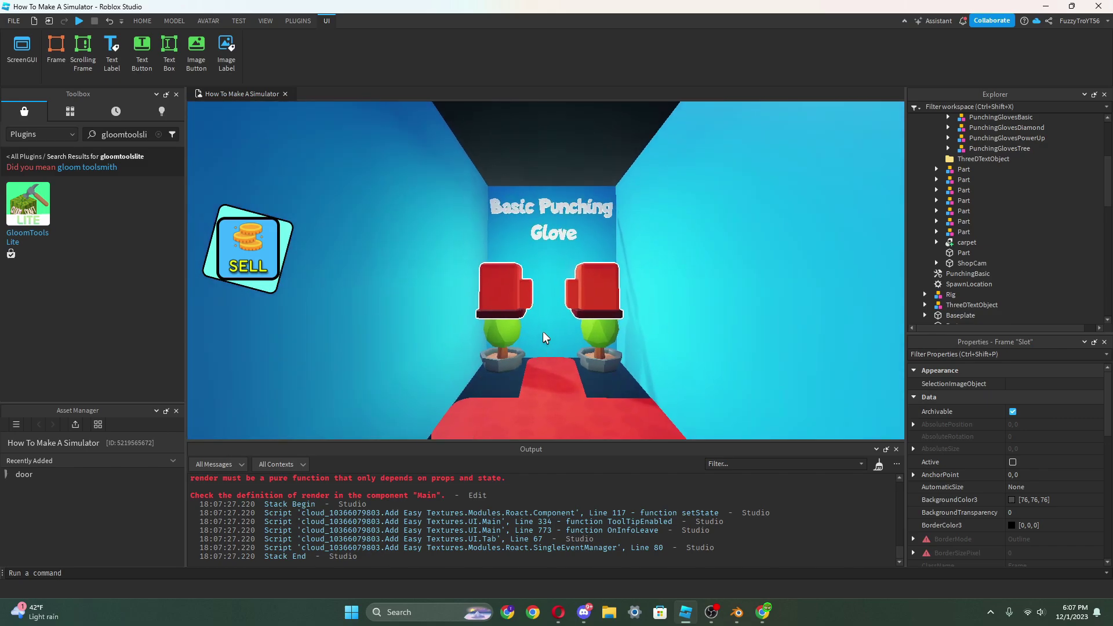
scroll(543, 338, down, 4)
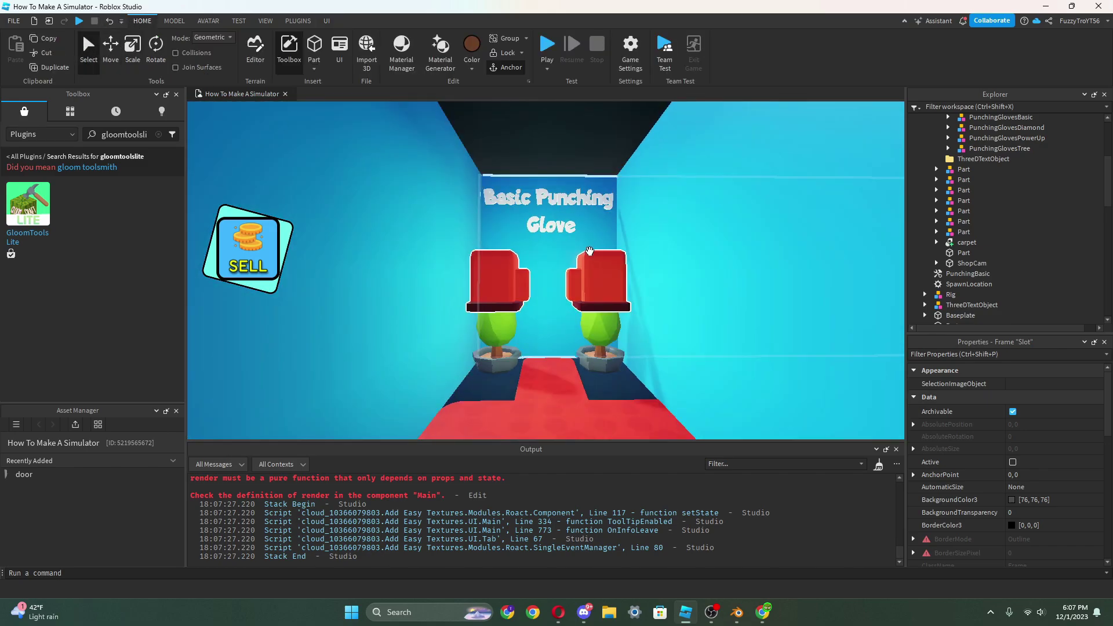
- Duplicate the red Basic Punching Glove, move it toward the booth's carpet, cut it out and go back to the main map
click(601, 264)
key(ctrl+c)
key(ctrl+v)
key(a)
drag(599, 269, 656, 369)
key(s)
key(ctrl+x)
right_drag(676, 340, 263, 229)
key(w)
key(w)
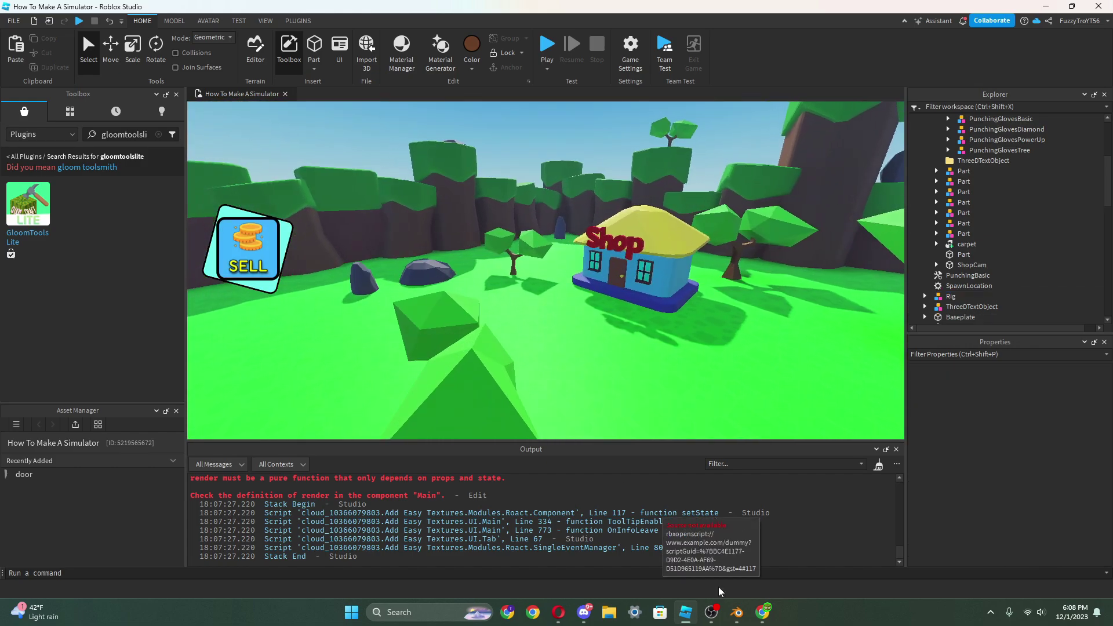
- Switch to Pixlr Express in Chrome, dismiss the sign-up dialog and create a new 1000 x 1000 px Art grid image
click(763, 612)
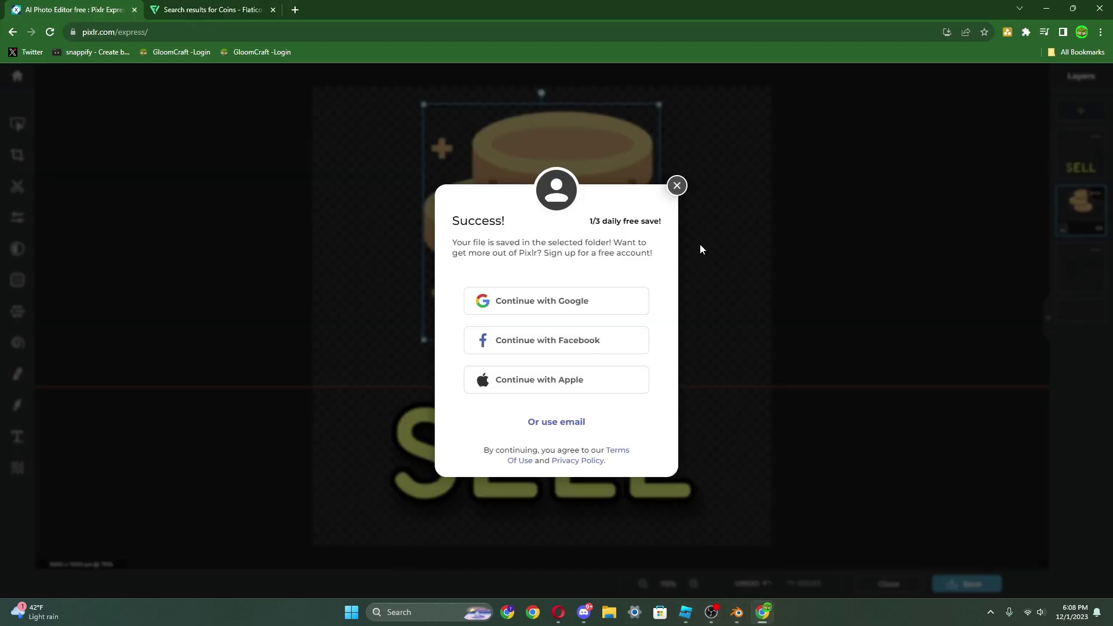
click(676, 187)
click(290, 355)
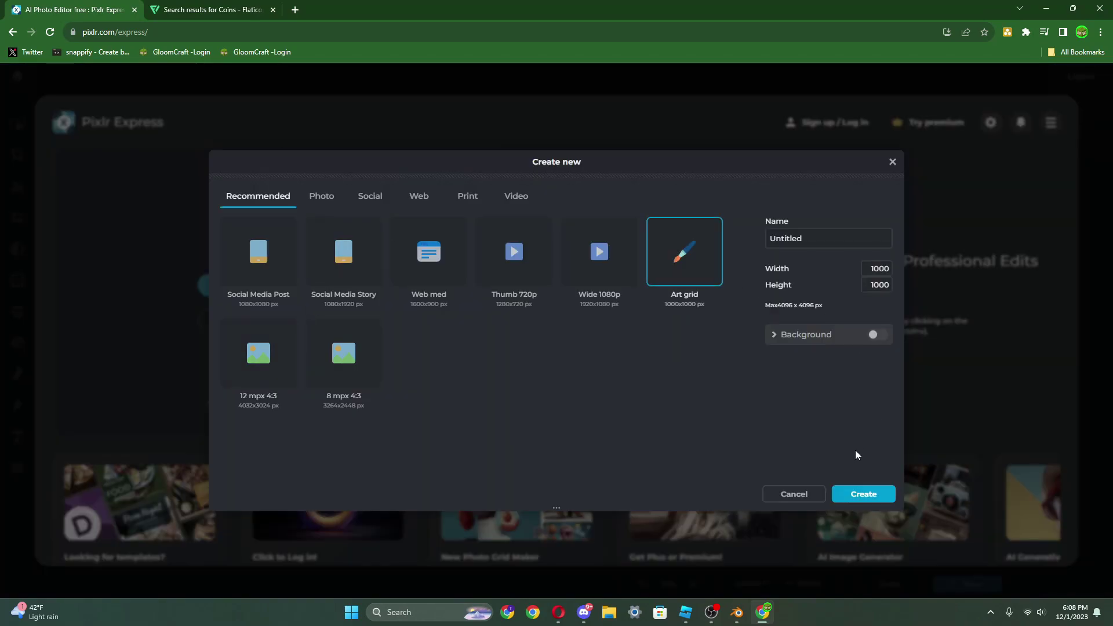
click(859, 494)
- Search Google for "punching glove", extend the search to "punching glove vector icon", and close that browser tab
click(209, 7)
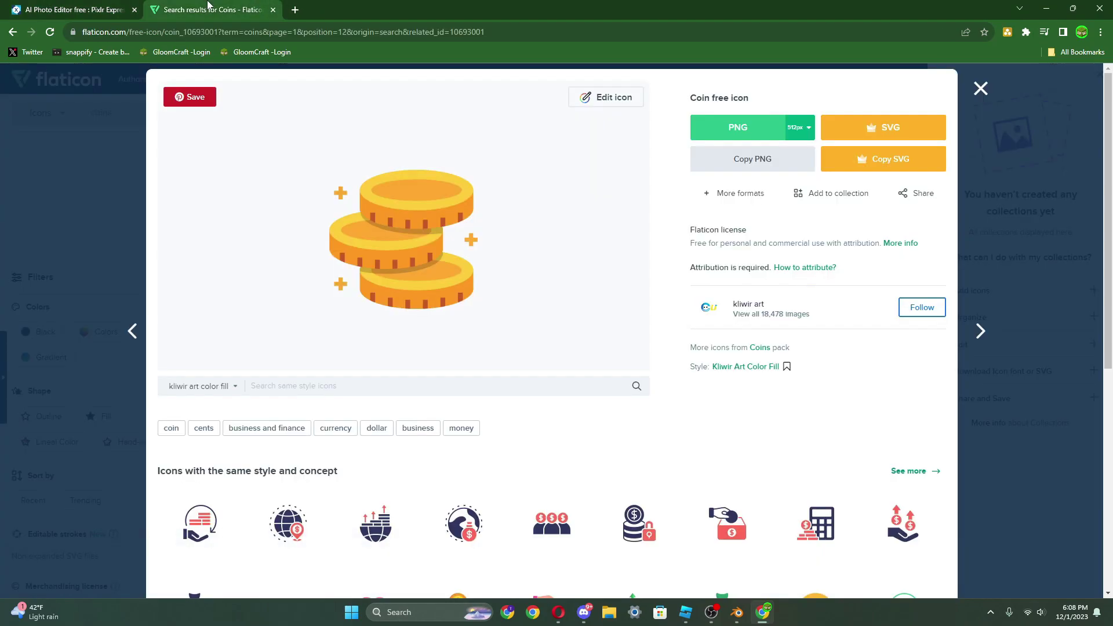
click(294, 13)
text(pu)
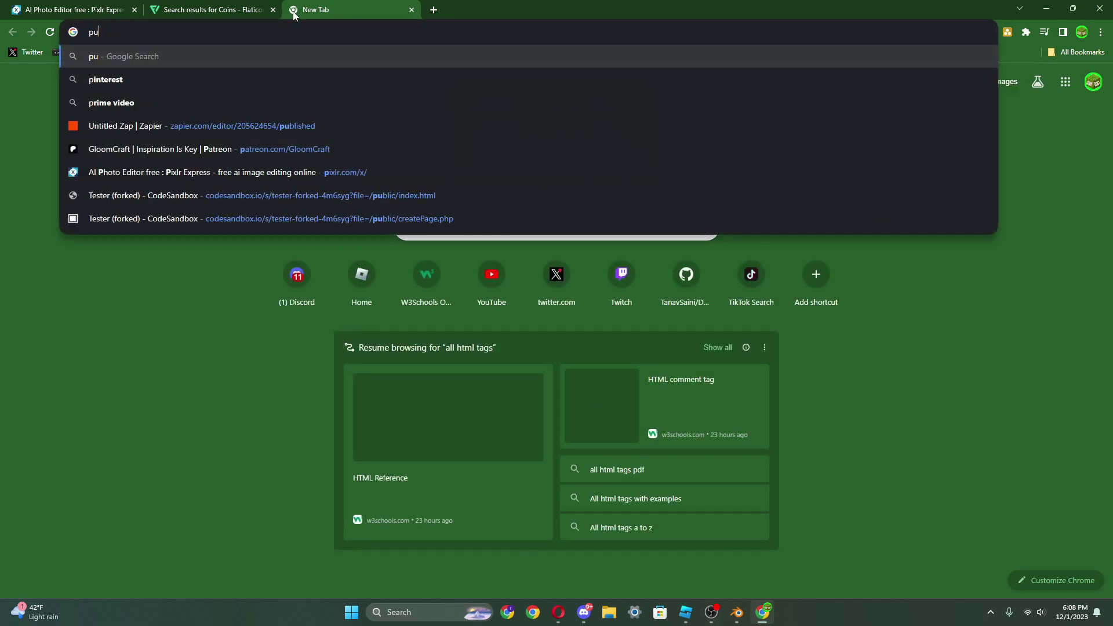
text(nching glove)
key(Return)
click(201, 93)
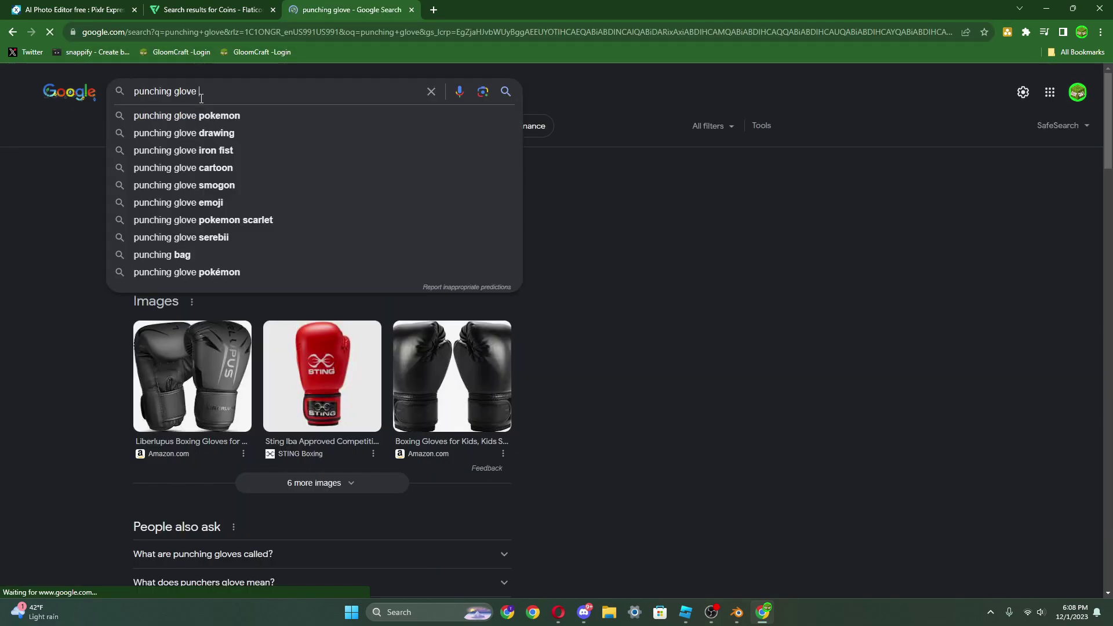
text(vector icon)
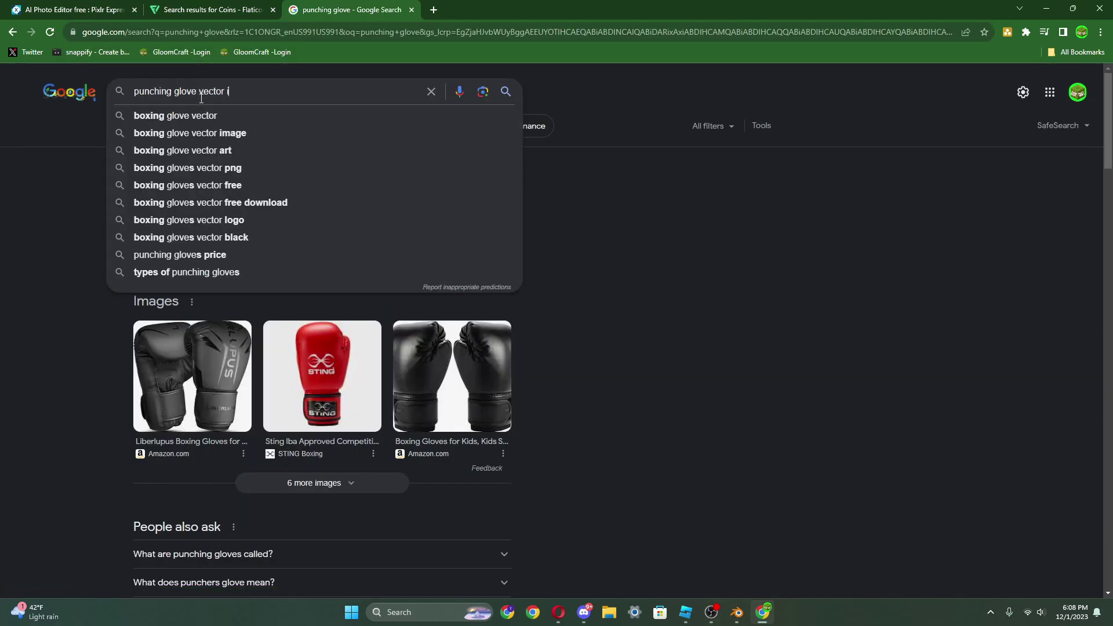
key(Return)
click(412, 11)
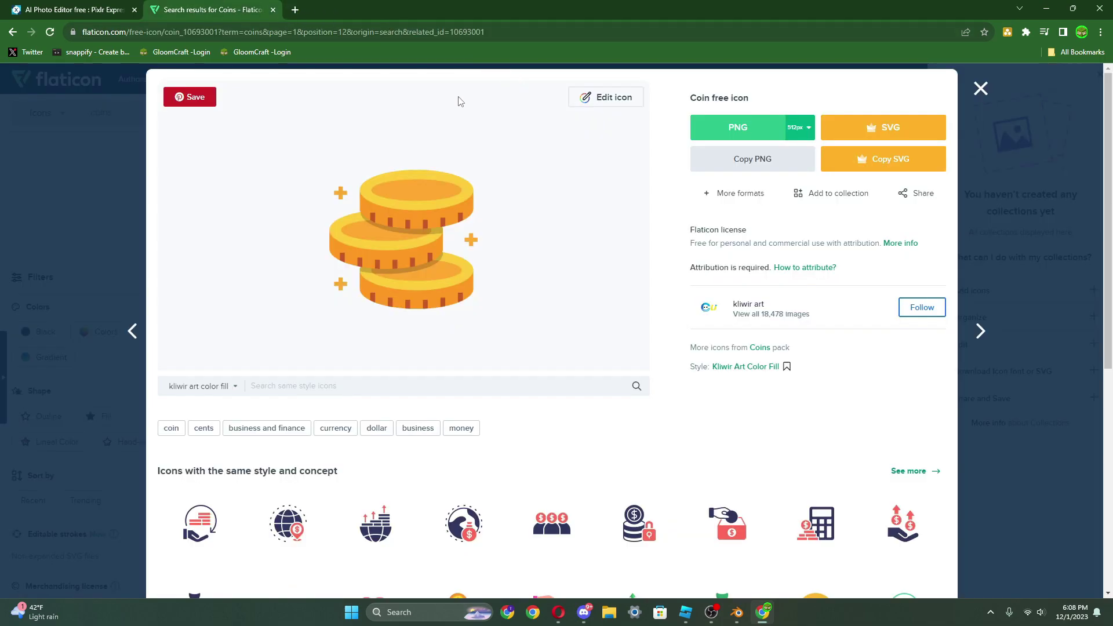
- Search Flaticon for "punching glove" and open the black-outlined Boxing Glove icon
click(978, 93)
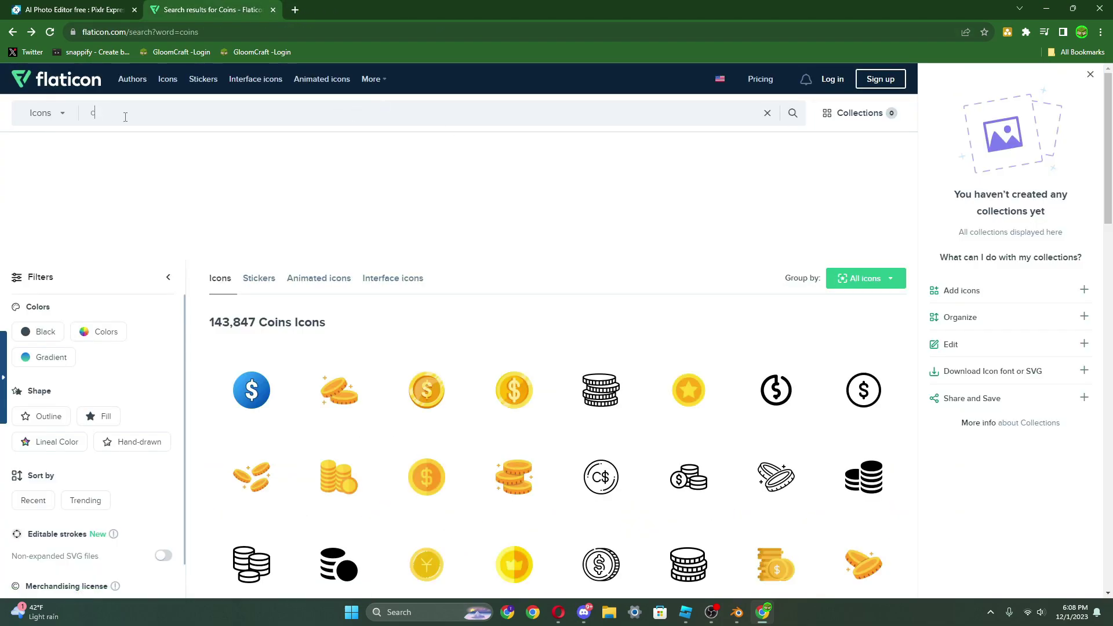
key(Return)
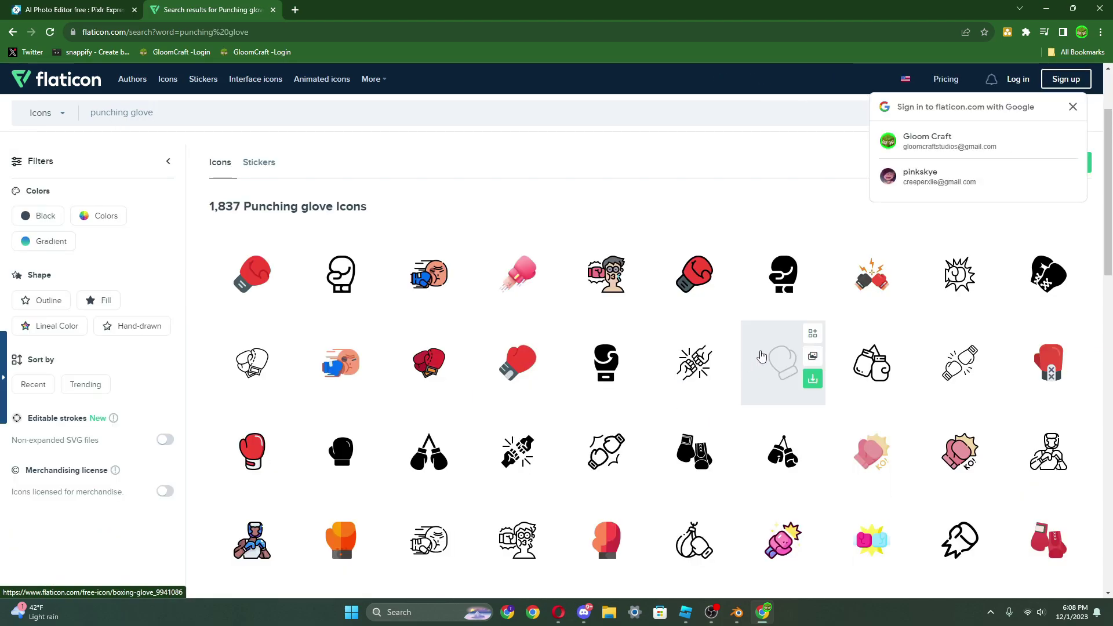
scroll(692, 415, down, 2)
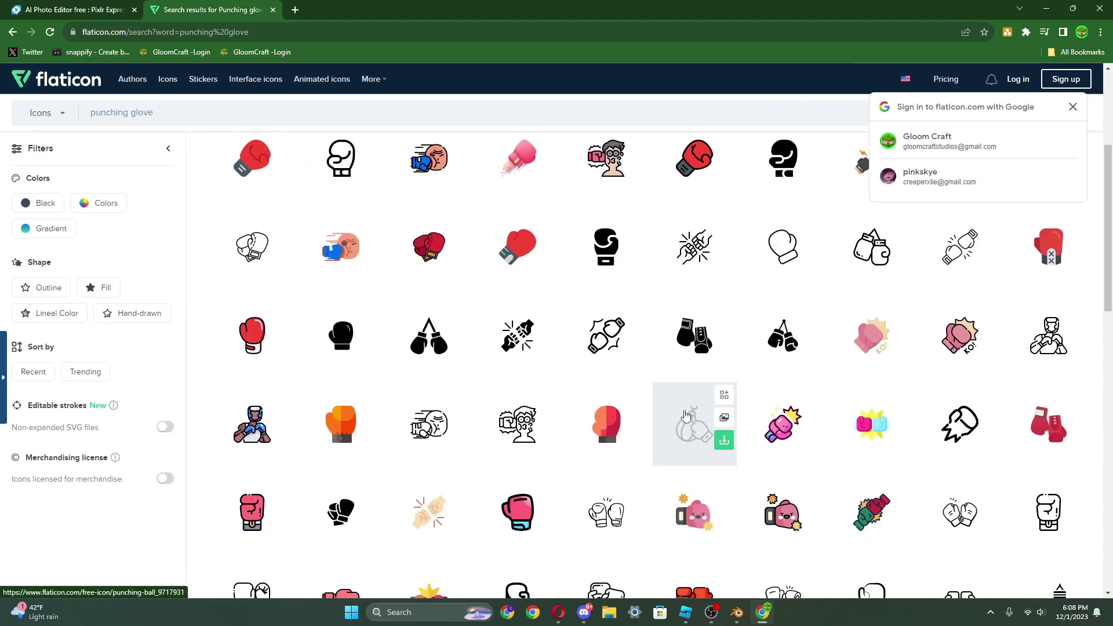
scroll(684, 415, up, 2)
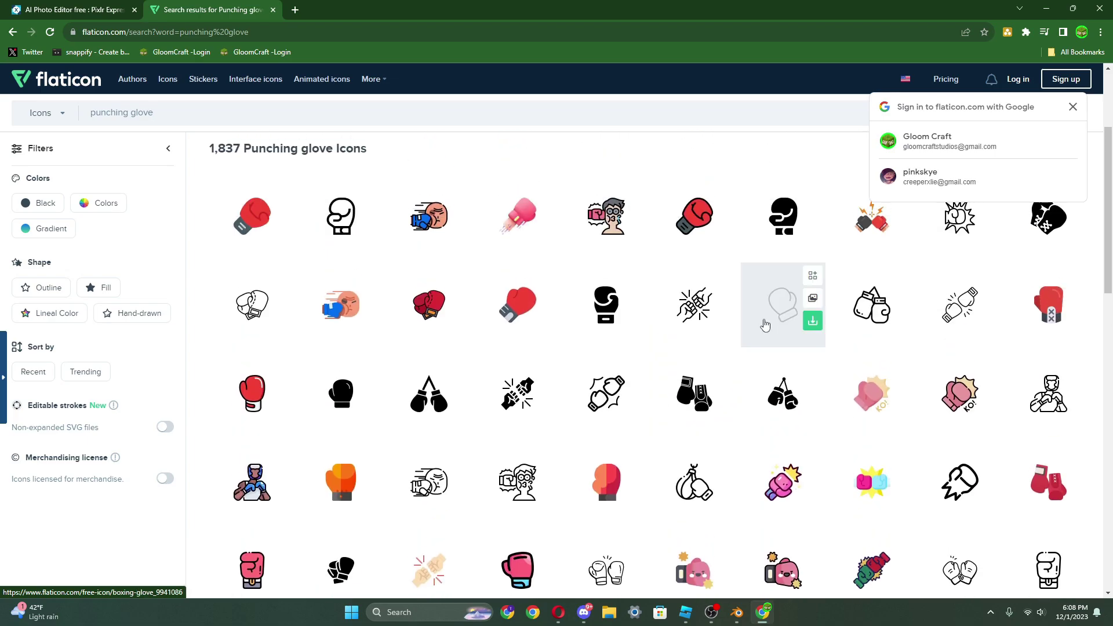
click(765, 323)
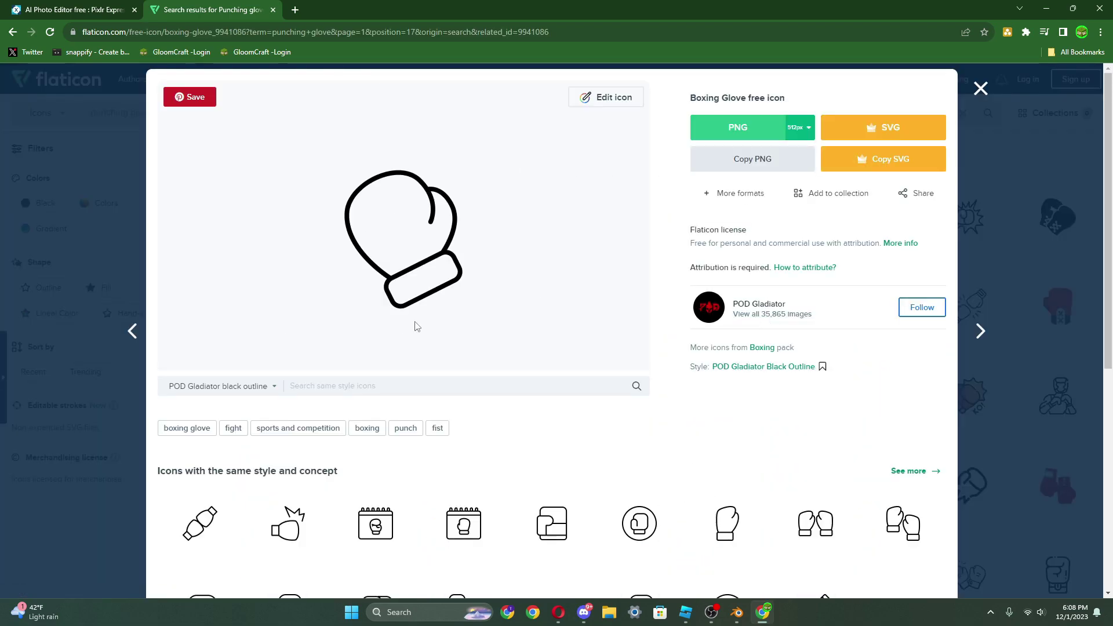
- Copy the outlined Boxing Glove icon as a PNG, paste it into the blank Pixlr image and return to Flaticon
click(87, 10)
key(ctrl+v)
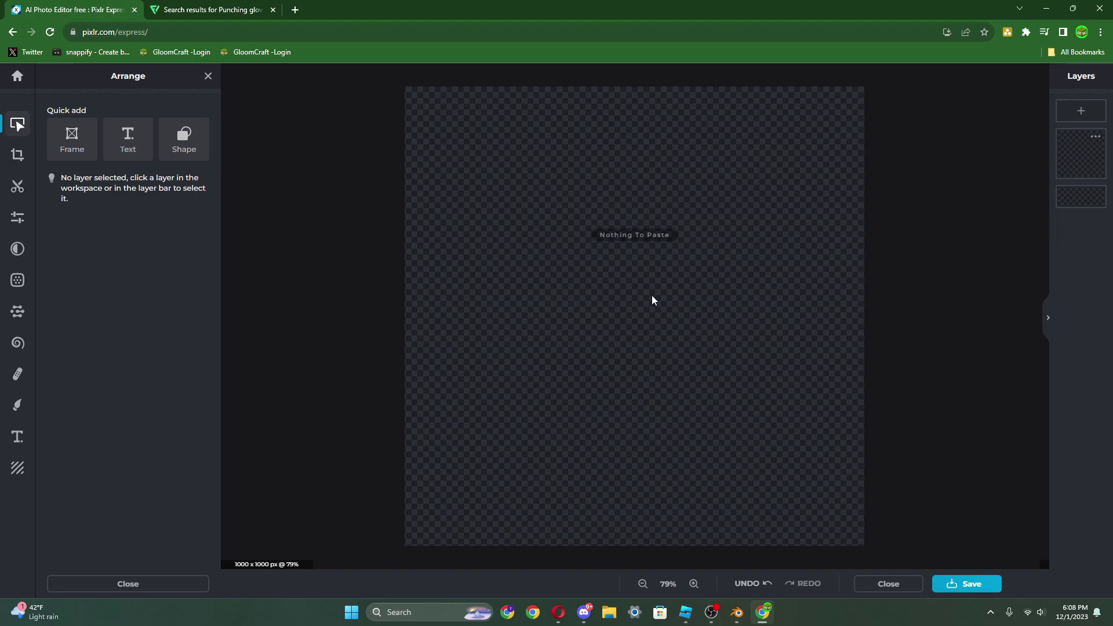
click(211, 10)
click(752, 159)
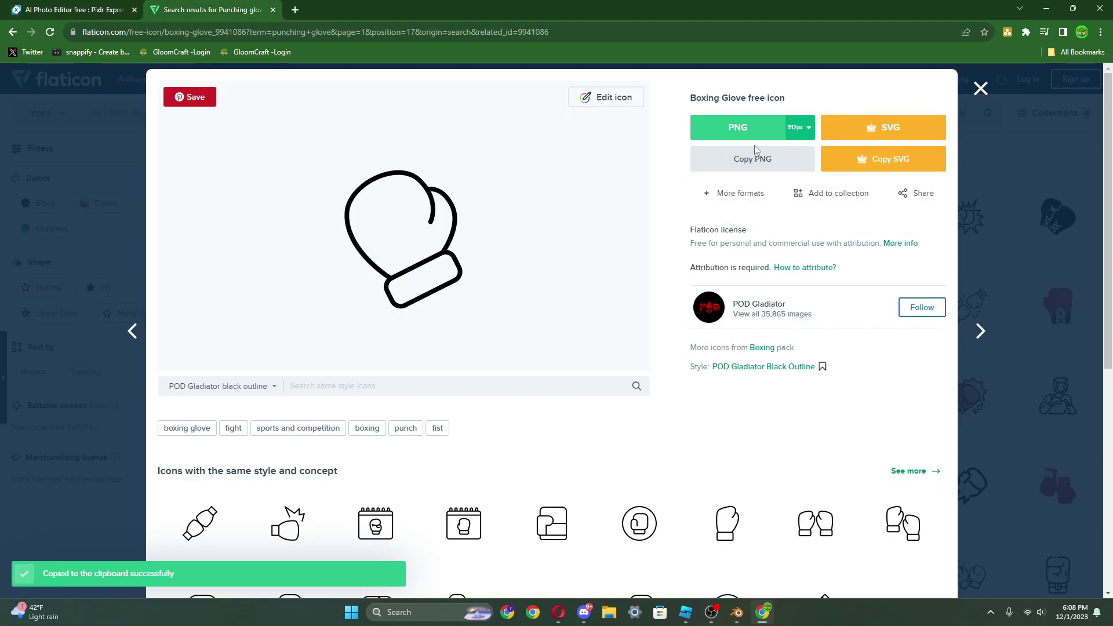
click(85, 11)
key(ctrl+v)
click(211, 10)
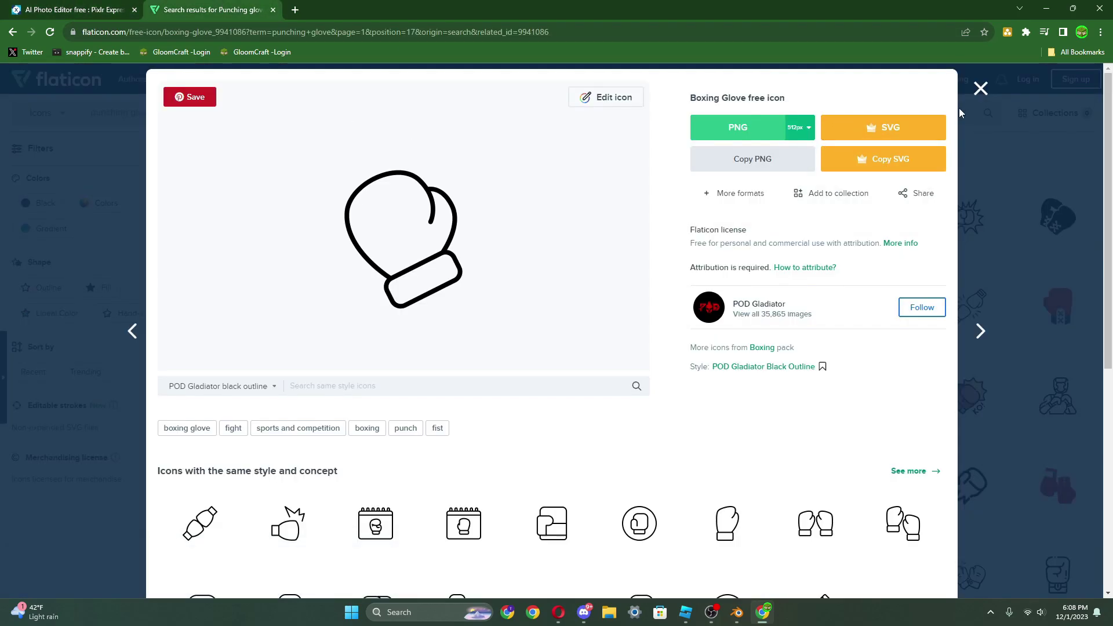
- Open the icon editor for the outlined Boxing Glove and log in to Flaticon with the first listed Google account
click(605, 97)
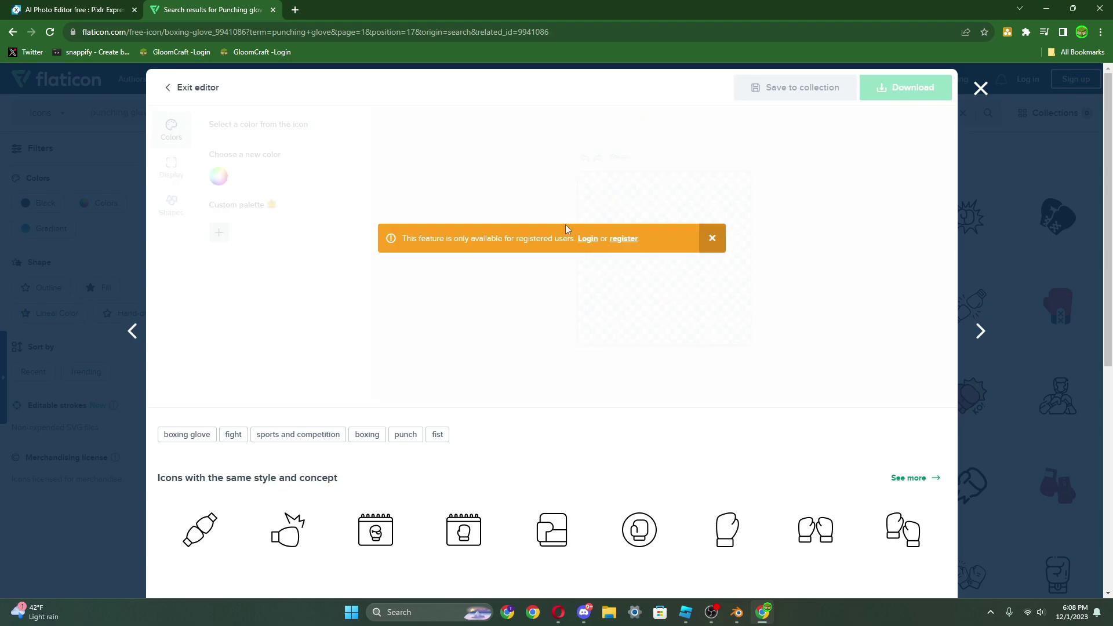
click(589, 240)
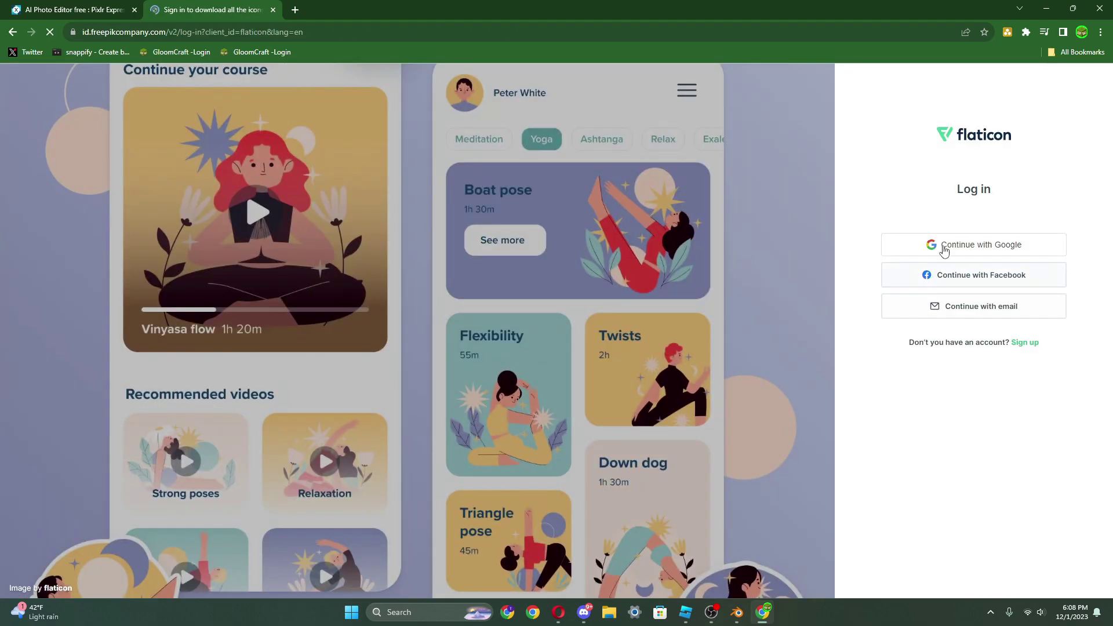
click(914, 246)
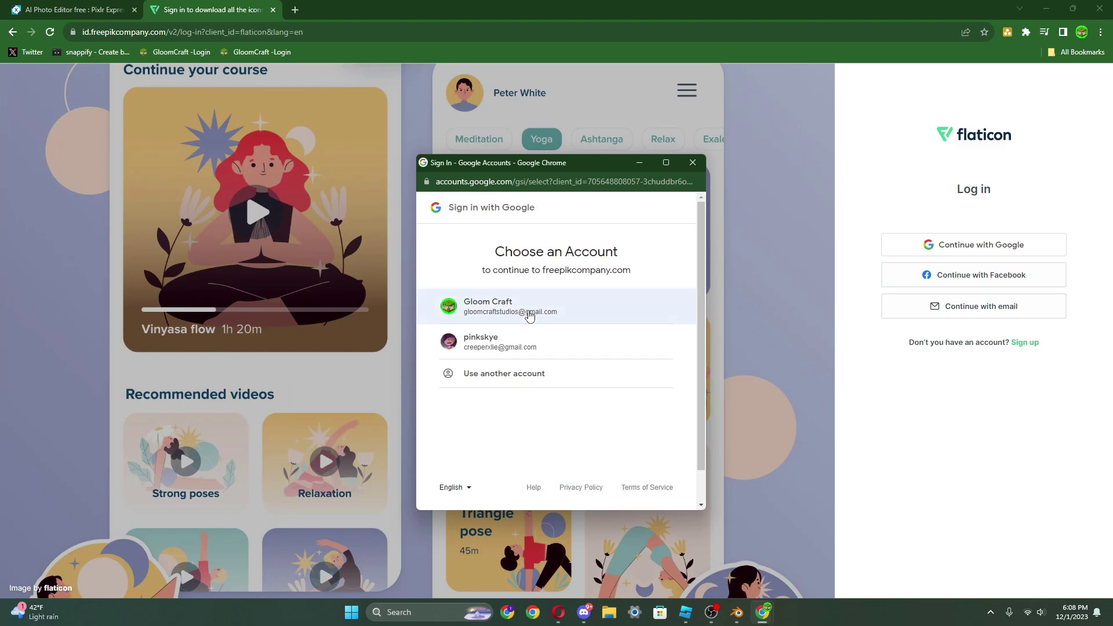
click(530, 312)
click(641, 395)
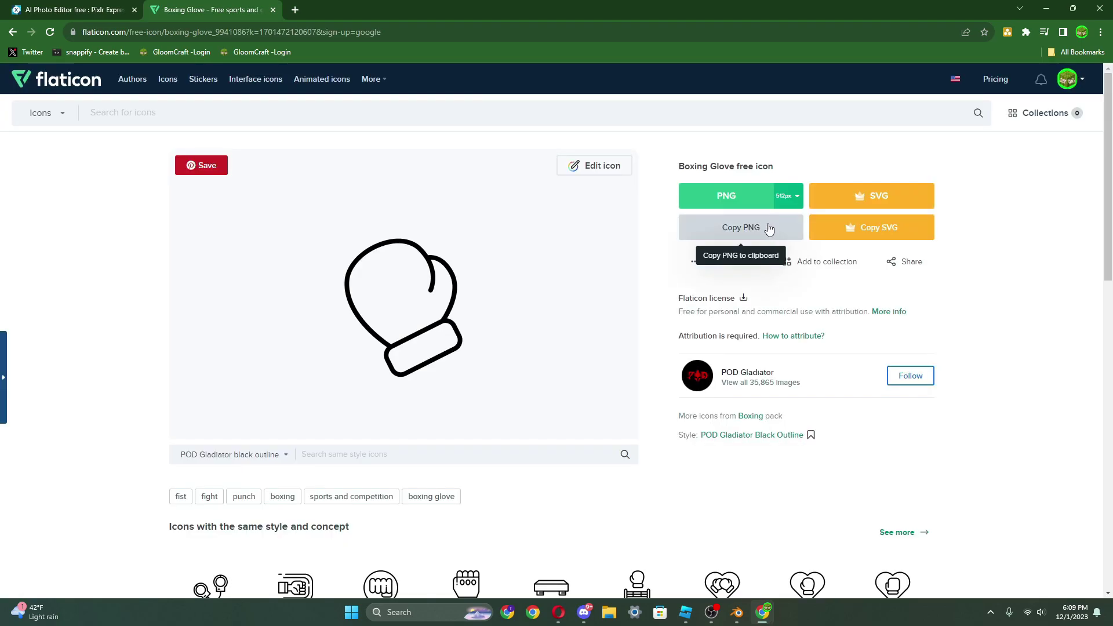
- Copy the outlined Boxing Glove icon as a PNG into the Pixlr image and delete the glove from the canvas
click(769, 229)
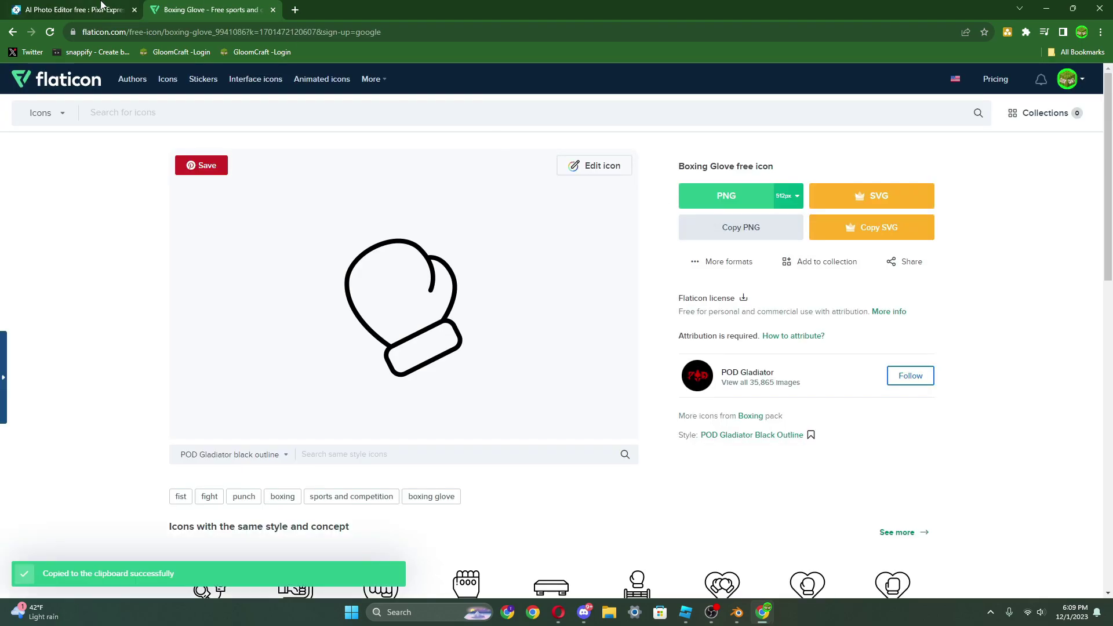
click(101, 5)
key(ctrl+v)
drag(569, 266, 678, 297)
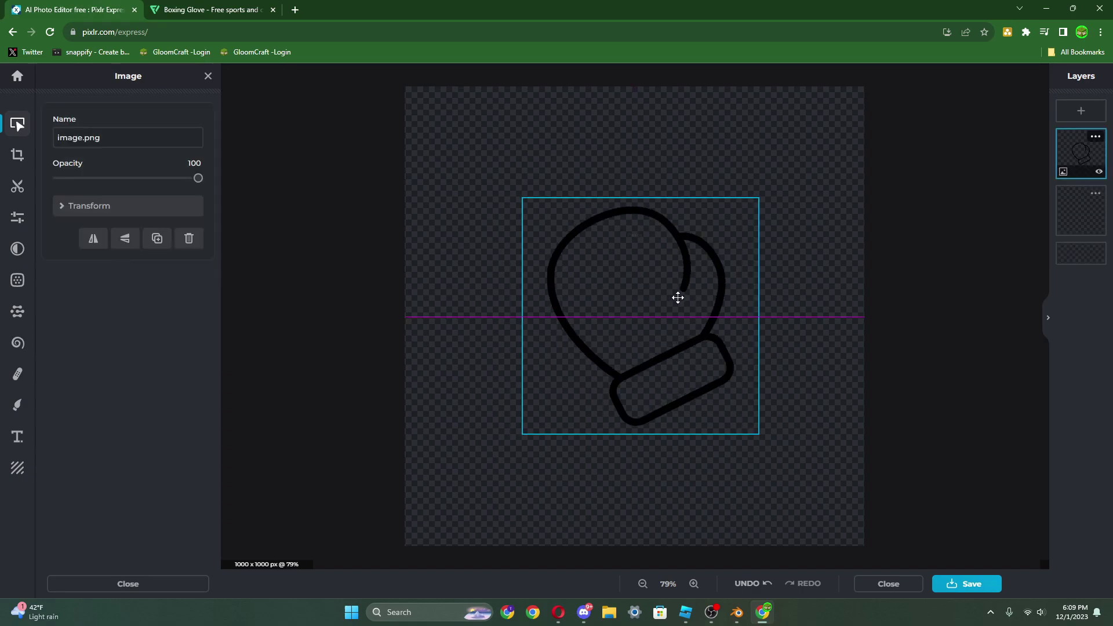
key(Delete)
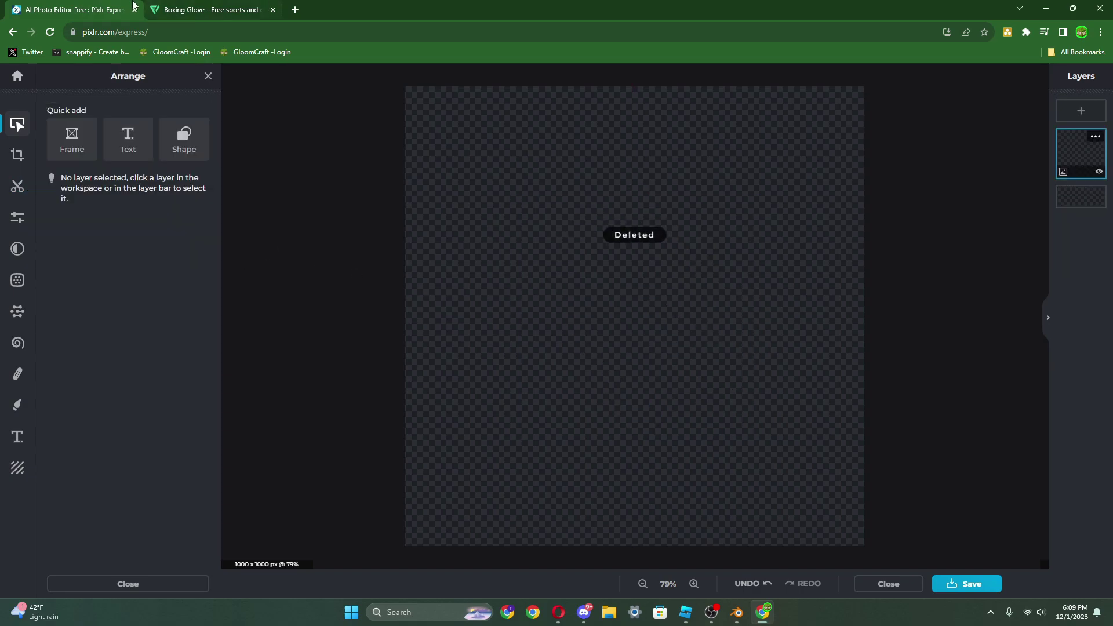
- Try recolouring the outlined Boxing Glove icon red in Flaticon's icon editor and go back to the icon's page
click(167, 8)
click(617, 169)
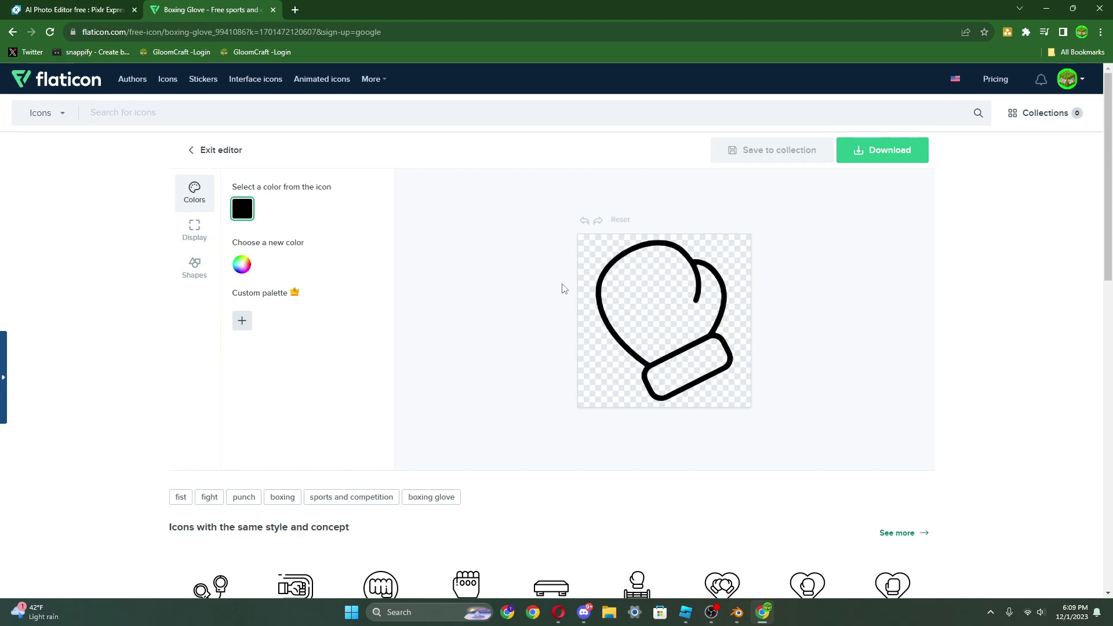
click(238, 265)
click(340, 291)
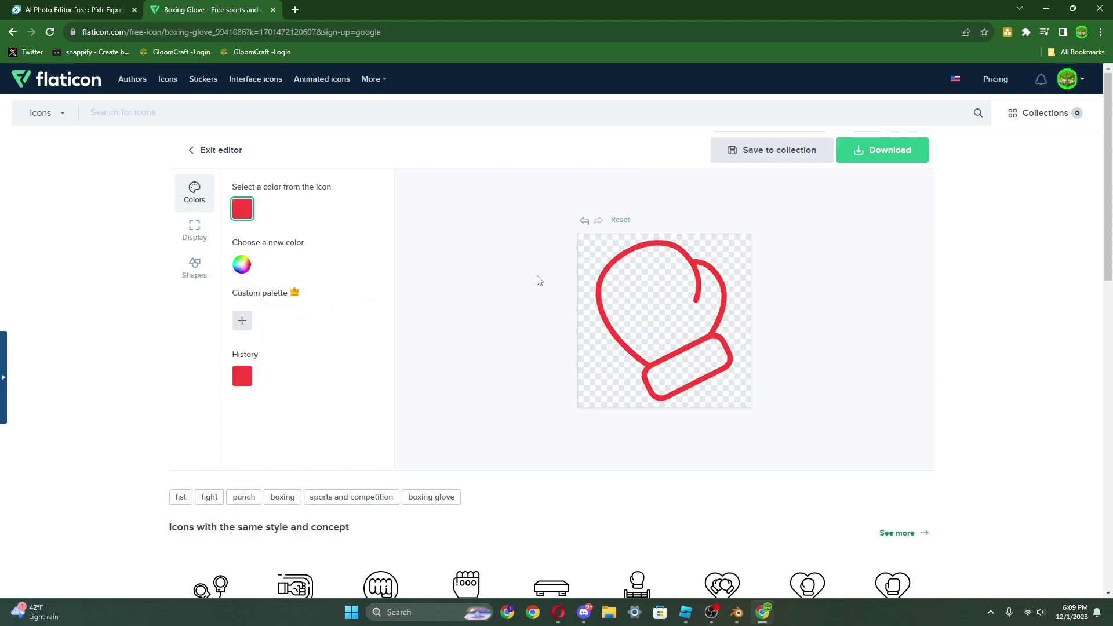
click(11, 31)
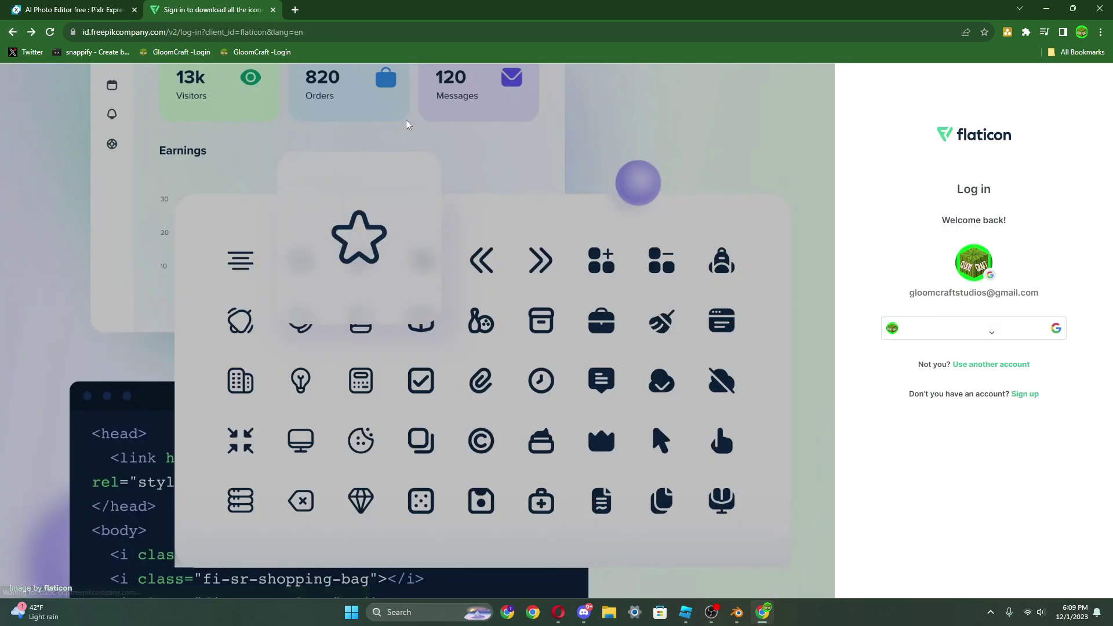
click(12, 32)
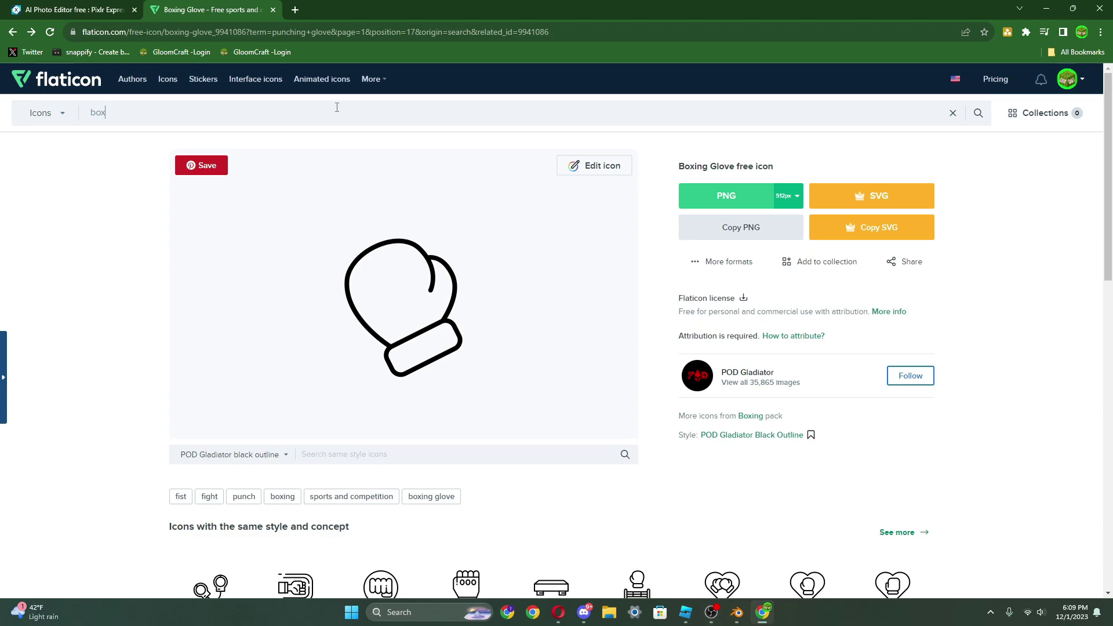
- Search Flaticon for "boxing glove" and open the solid red glove with the grey cuff in the icon editor
click(337, 107)
text(boxing glove)
key(Return)
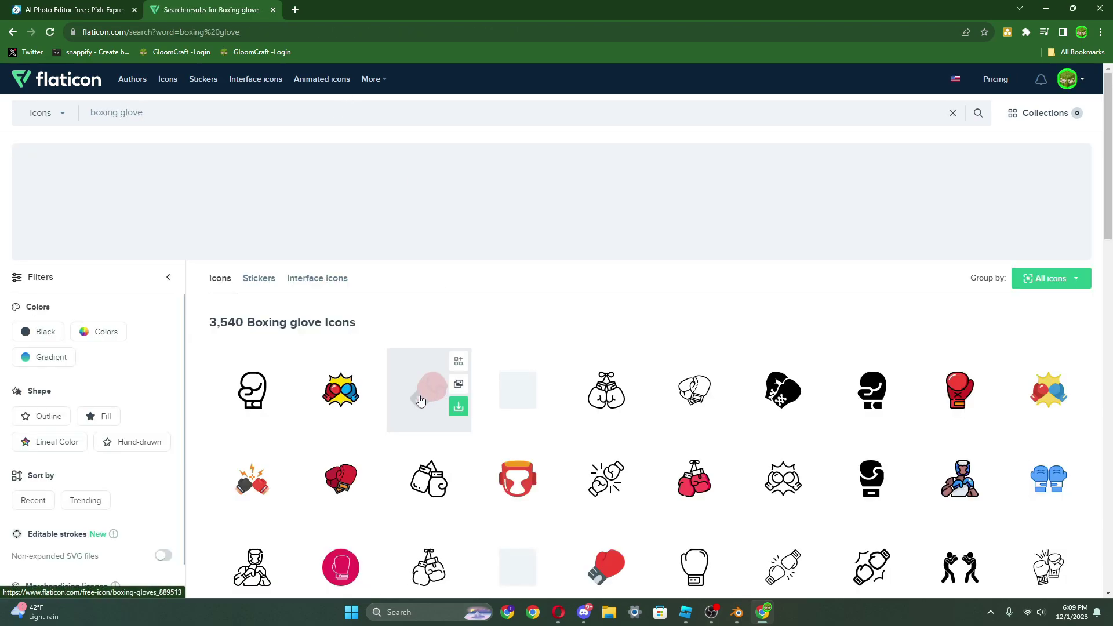
click(420, 290)
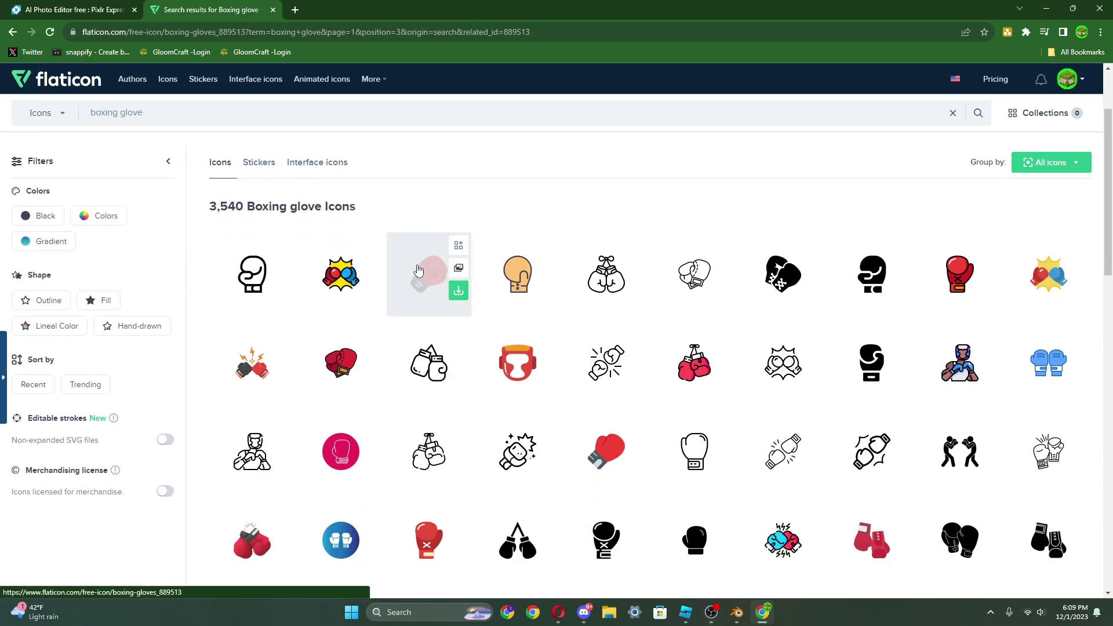
click(615, 97)
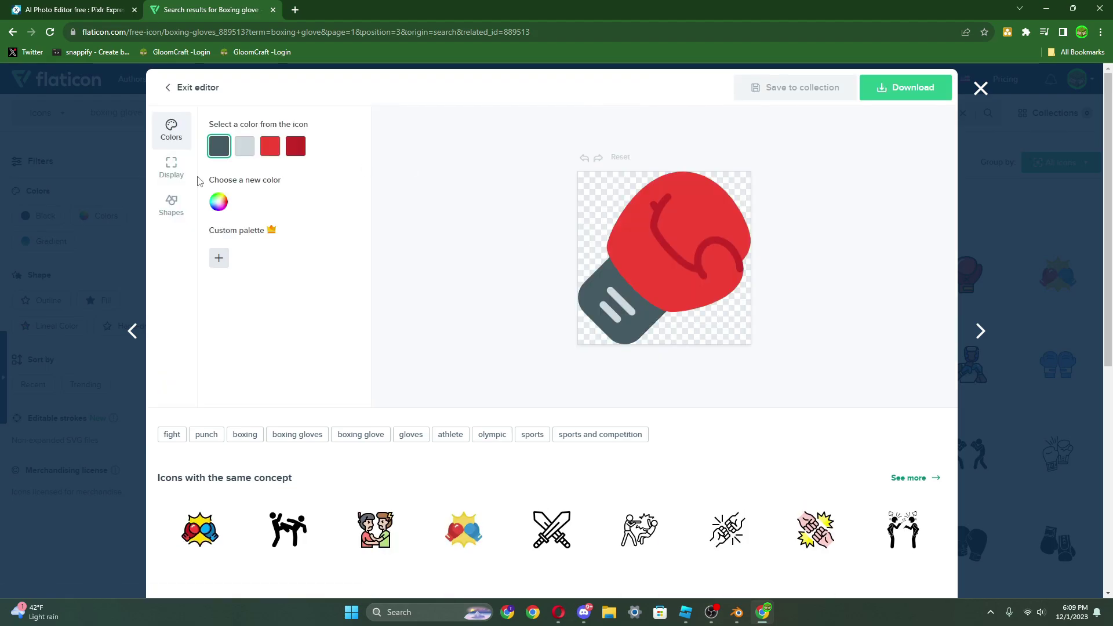
- Recolour the glove icon's dark grey cuff to a lighter blue-grey and its main area to bright red #FF1100
click(218, 209)
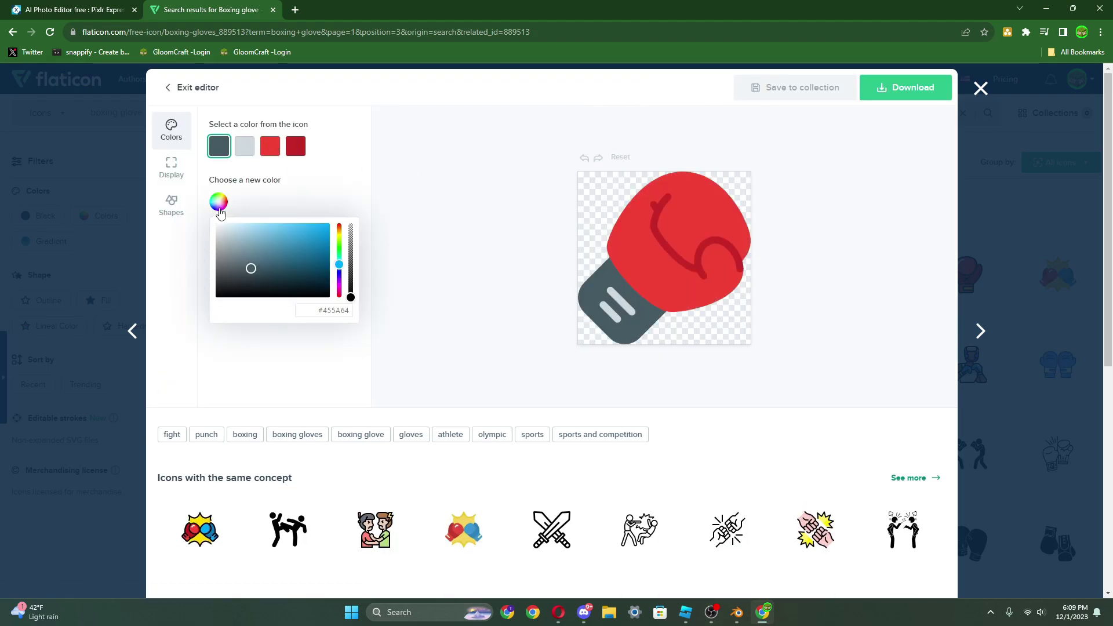
drag(278, 245, 345, 212)
click(262, 169)
click(270, 146)
click(231, 204)
click(357, 149)
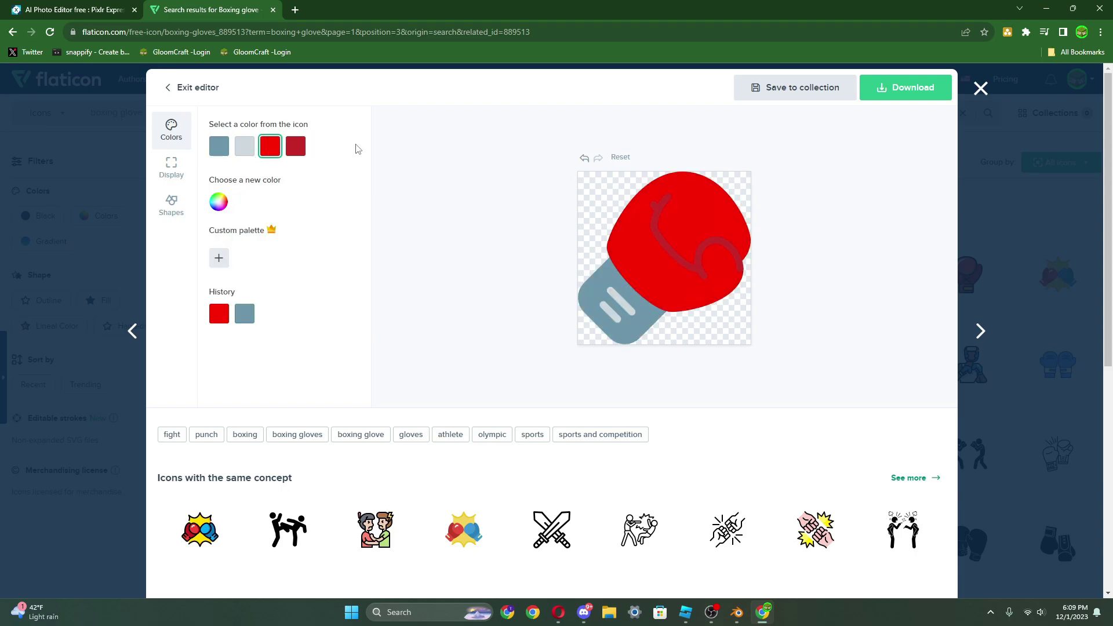
- Download the red glove icon as a free 512px PNG and dismiss the attribution reminder
click(904, 88)
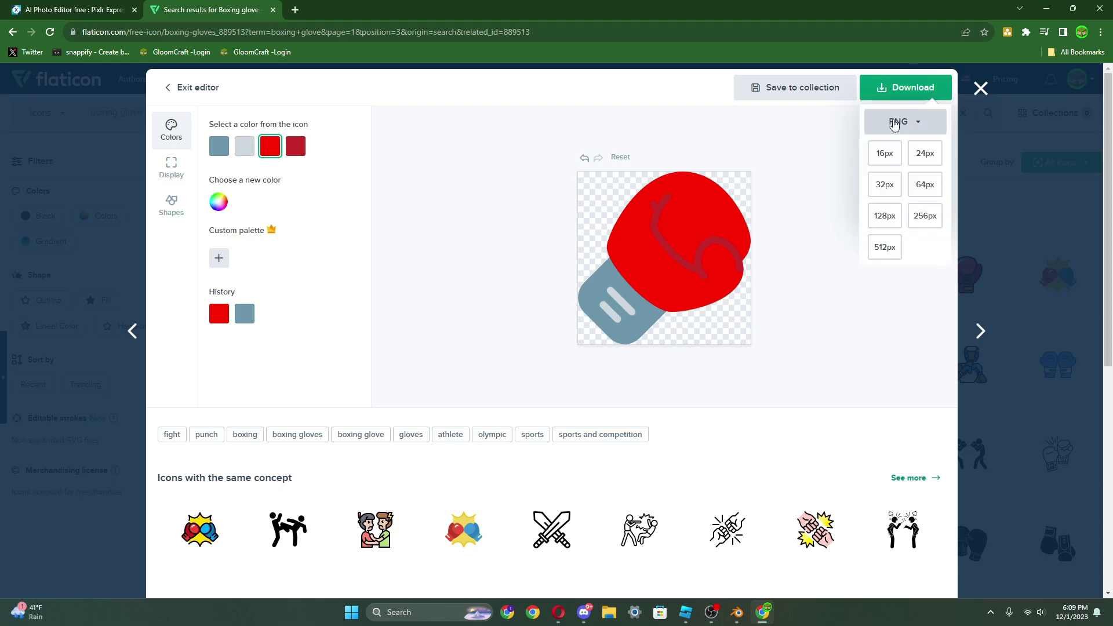
click(884, 248)
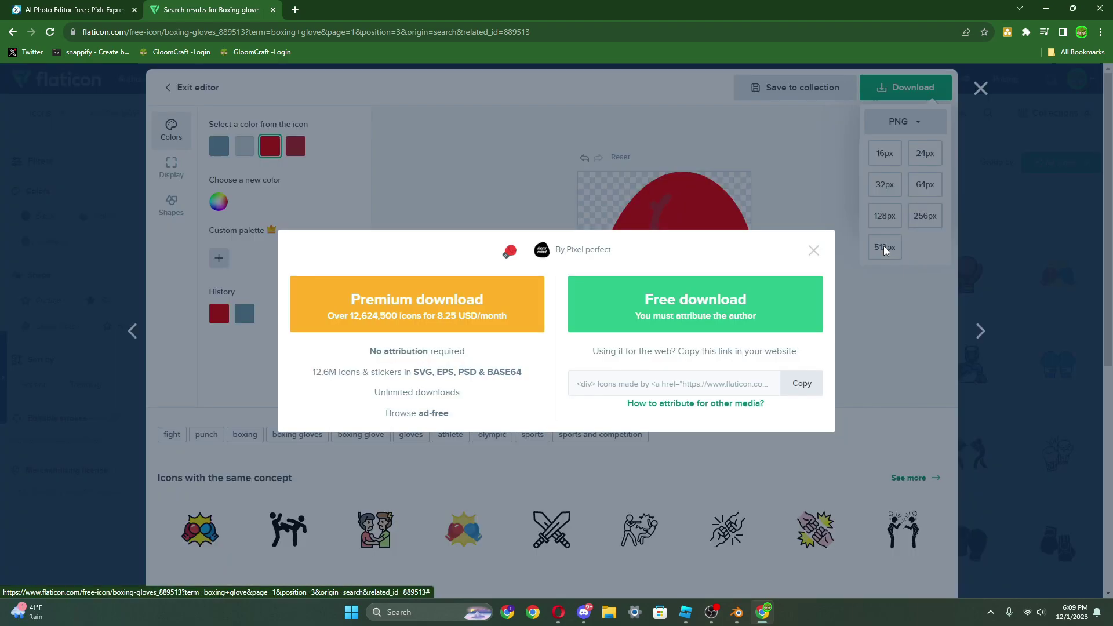
click(818, 195)
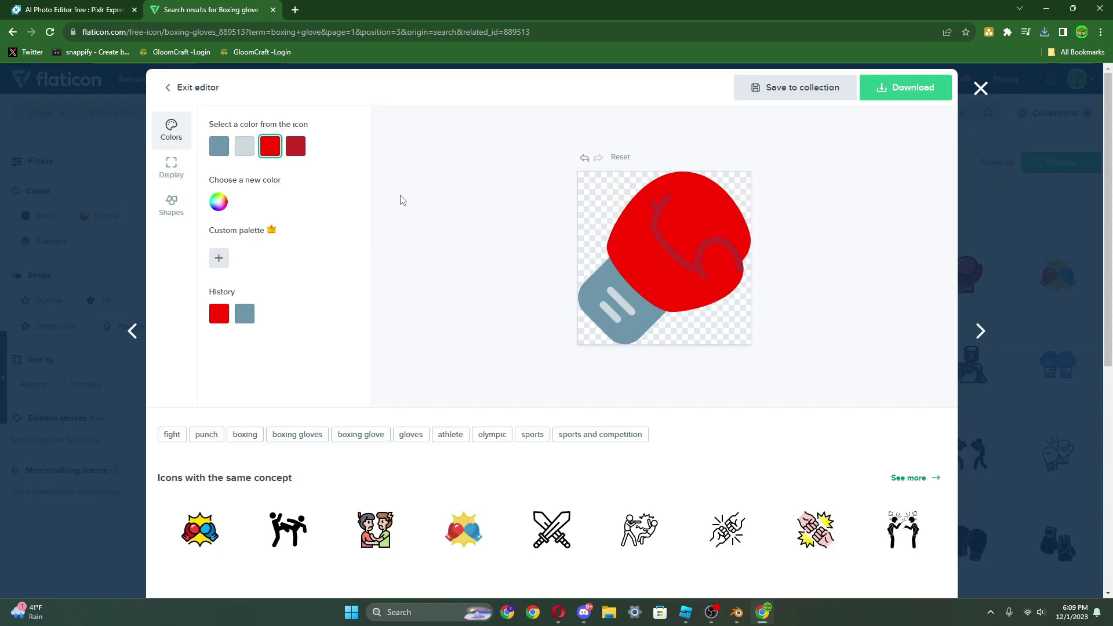
- Check the shop's glove colours in Roblox Studio, return to Flaticon and recolour the glove's main area bright green
click(219, 203)
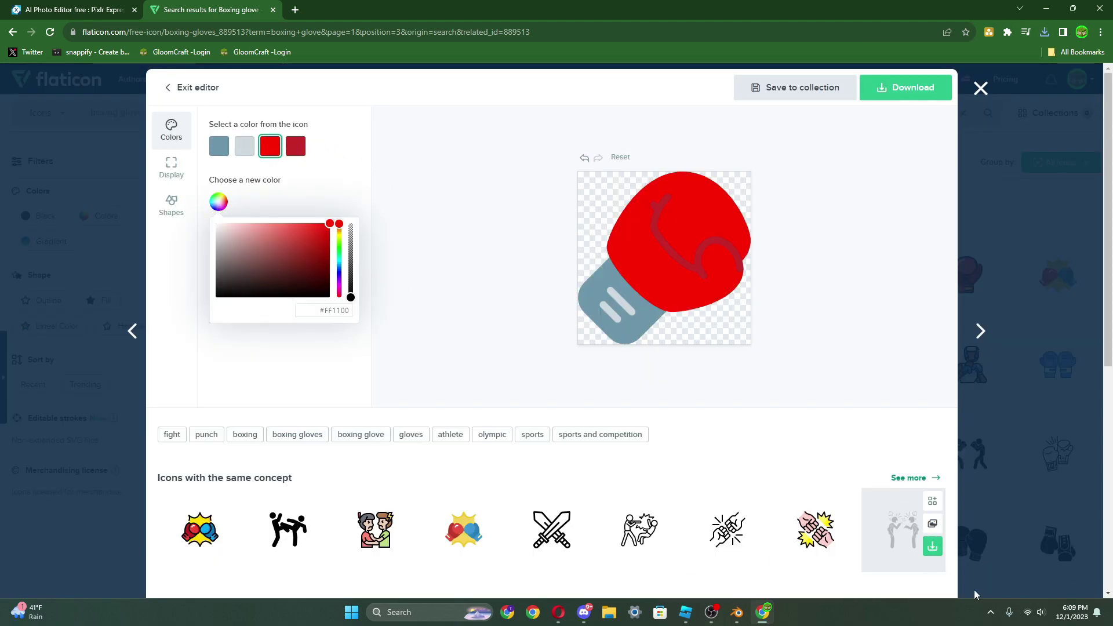
click(686, 612)
scroll(623, 213, up, 5)
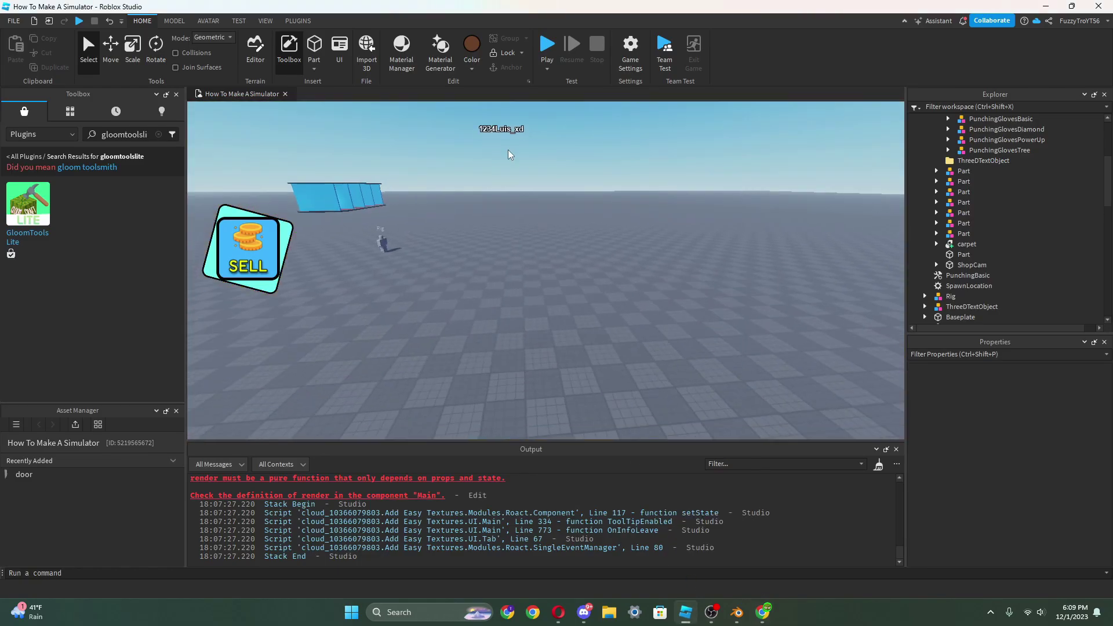
right_drag(509, 151, 542, 184)
key(d)
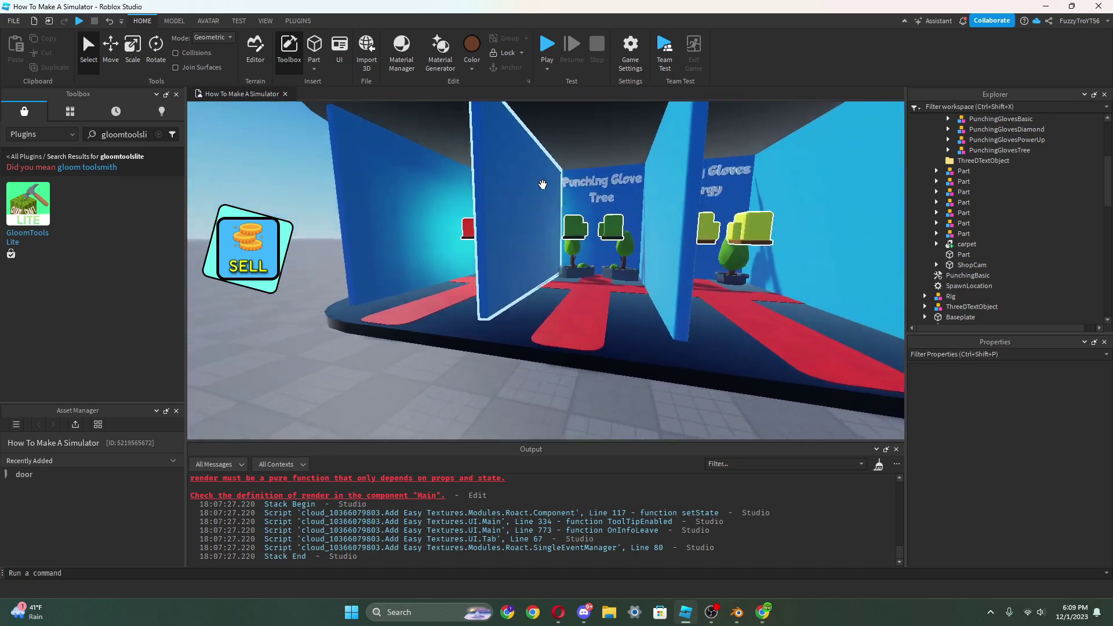
click(763, 612)
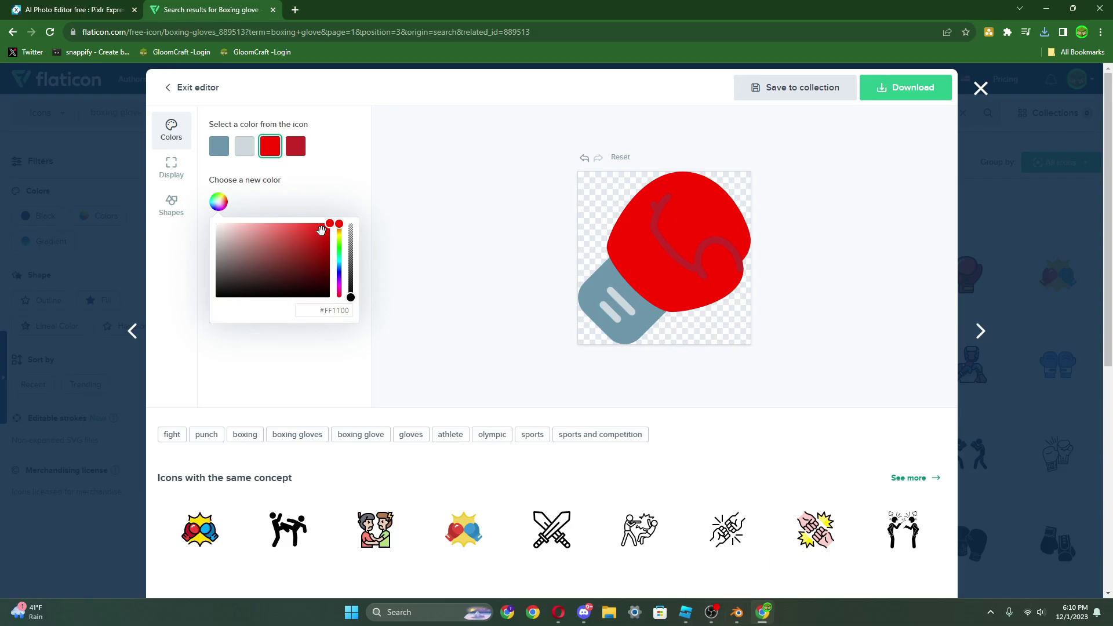
click(340, 253)
- Recolour the dark red line detail on the green glove to a darker green
click(171, 204)
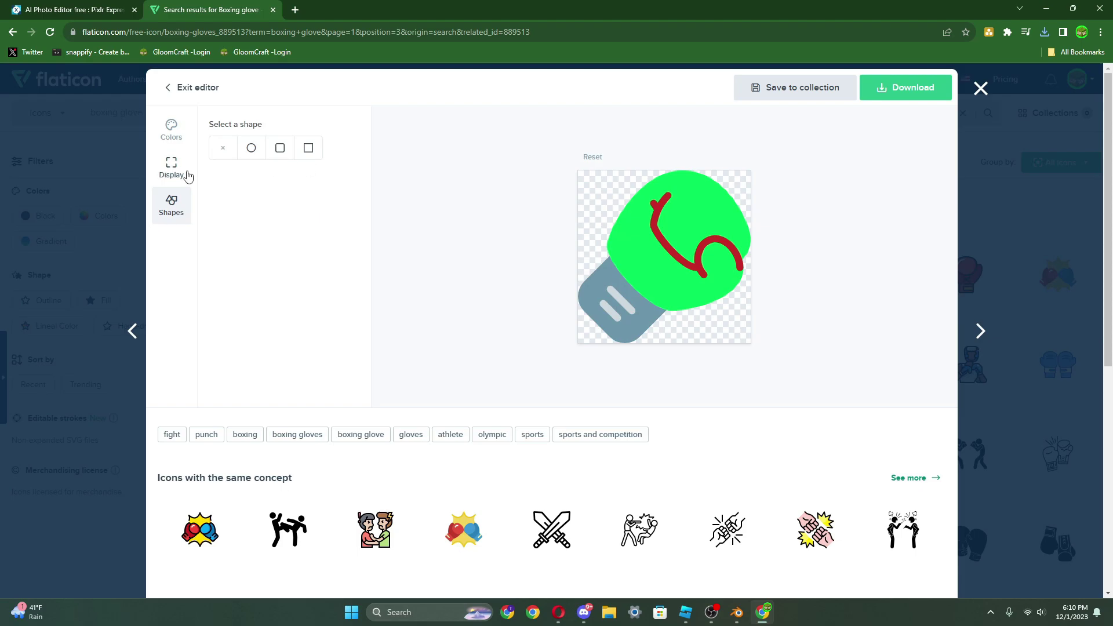
click(171, 129)
click(295, 146)
click(218, 202)
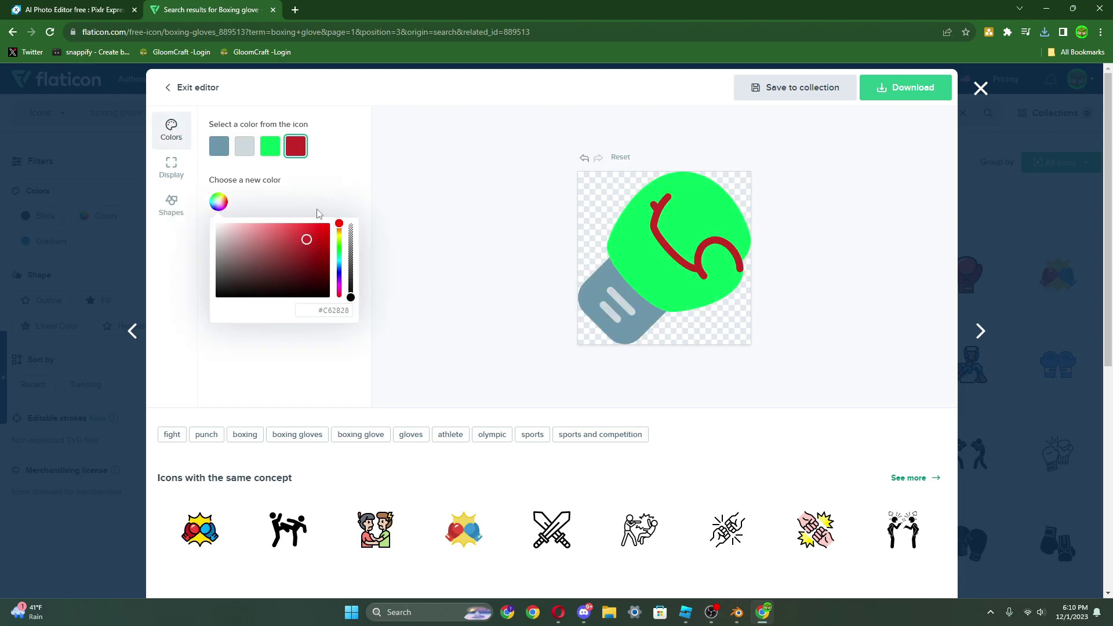
click(339, 247)
click(312, 244)
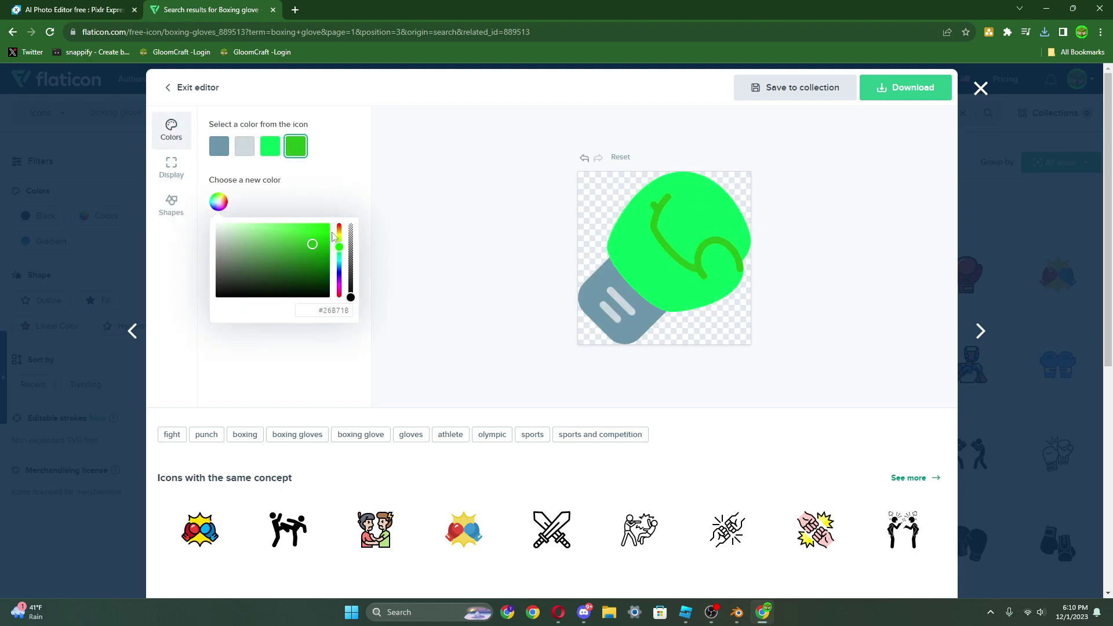
- Download the green glove icon as a 512px PNG and dismiss the attribution reminder
click(899, 88)
click(899, 149)
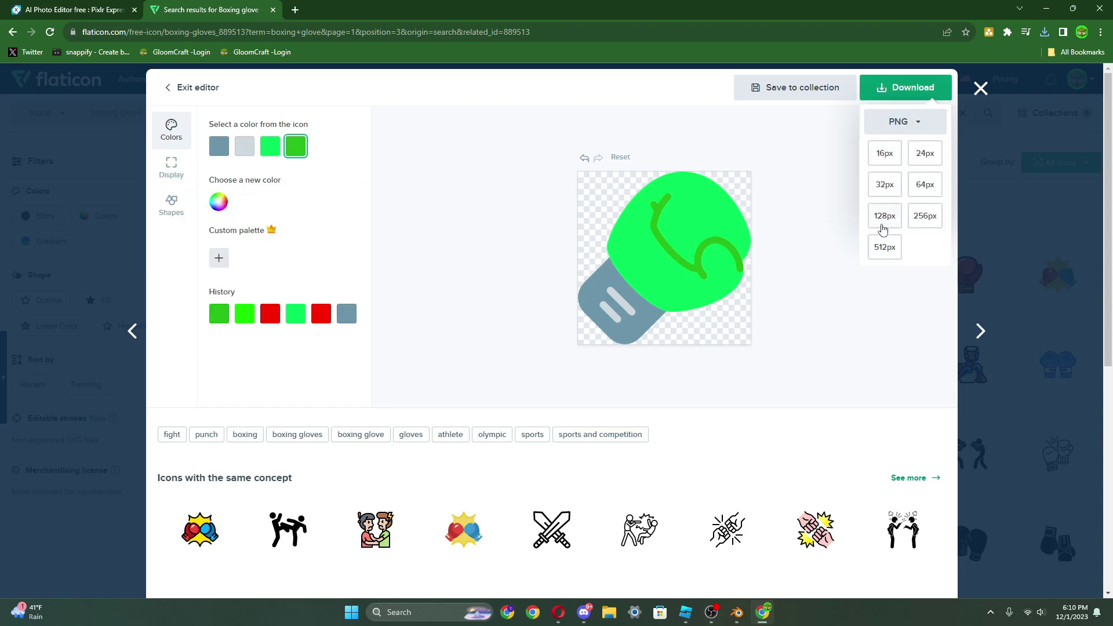
click(881, 245)
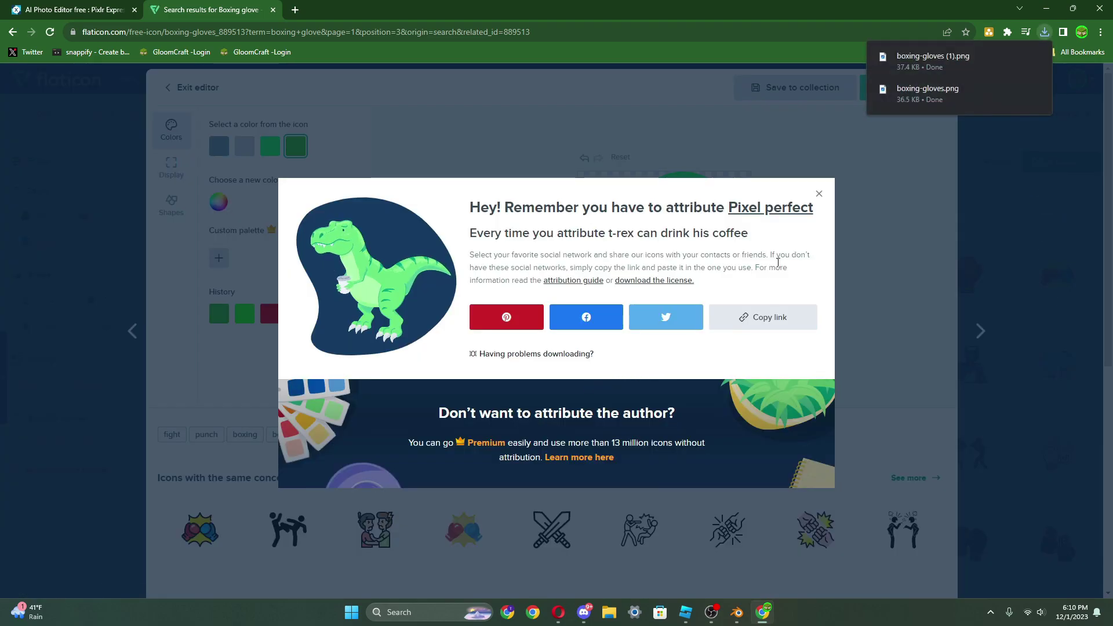
click(820, 193)
- Recolour the glove's main area yellow (#FFF200) and its line detail olive green (#7CA100)
click(270, 146)
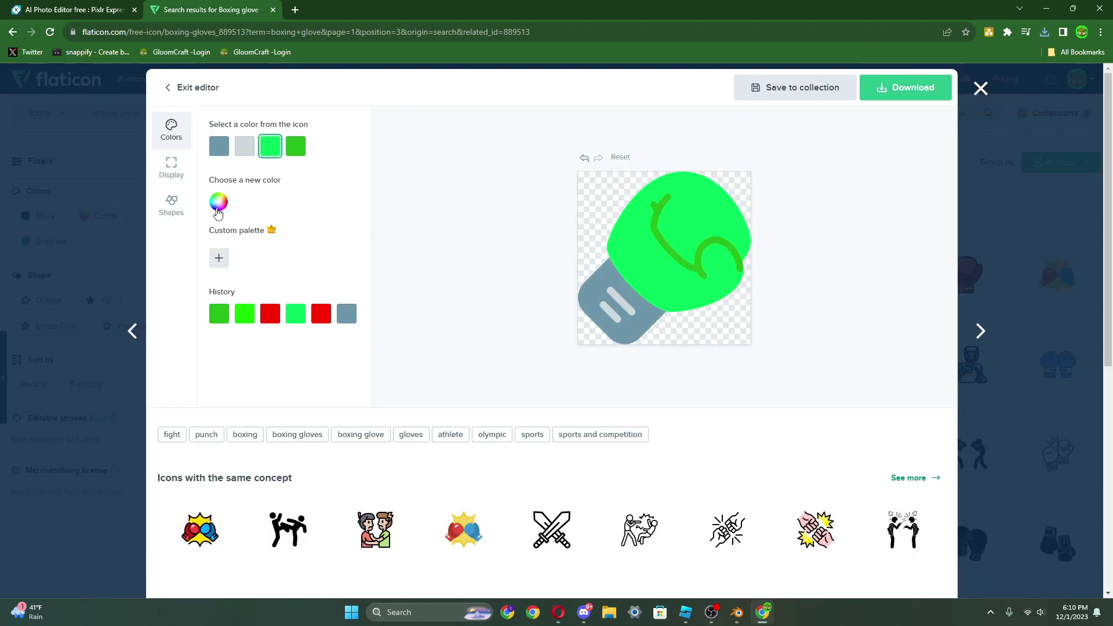
click(218, 202)
click(339, 235)
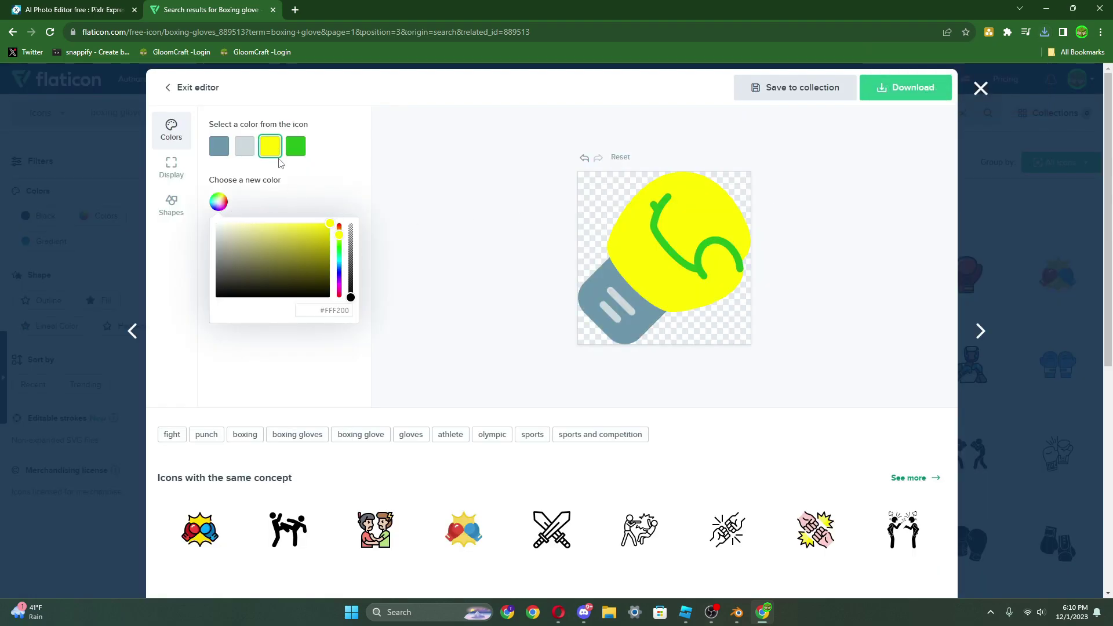
click(296, 146)
click(223, 205)
click(339, 238)
drag(326, 239, 330, 250)
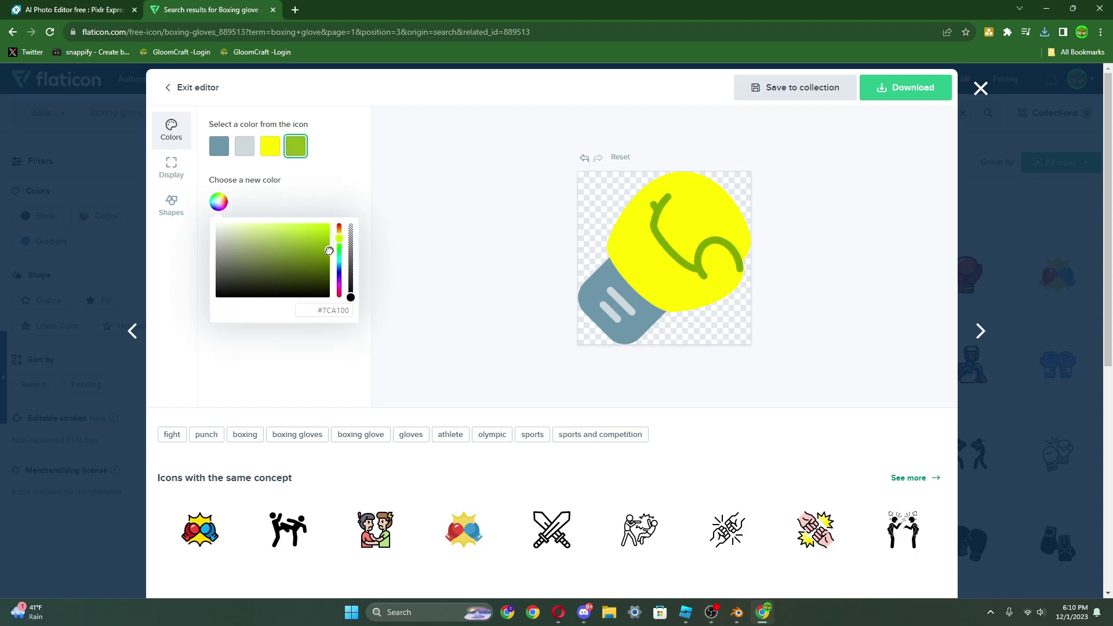
click(843, 159)
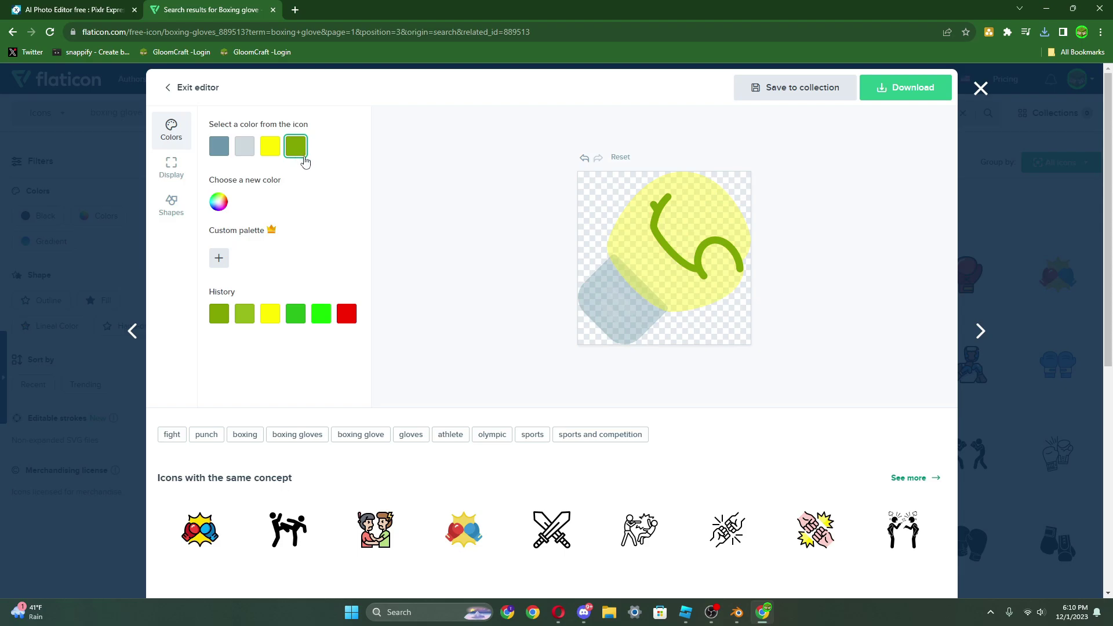
- Download the yellow glove icon as a free 512px PNG and dismiss the attribution reminder
click(906, 87)
click(905, 140)
click(885, 246)
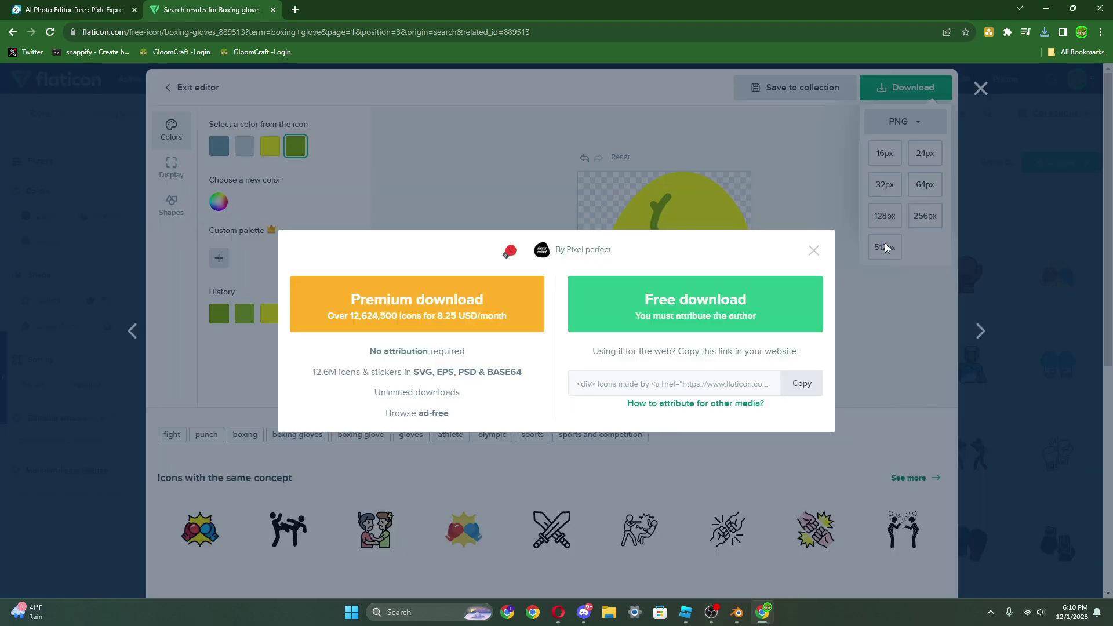
click(758, 297)
click(355, 142)
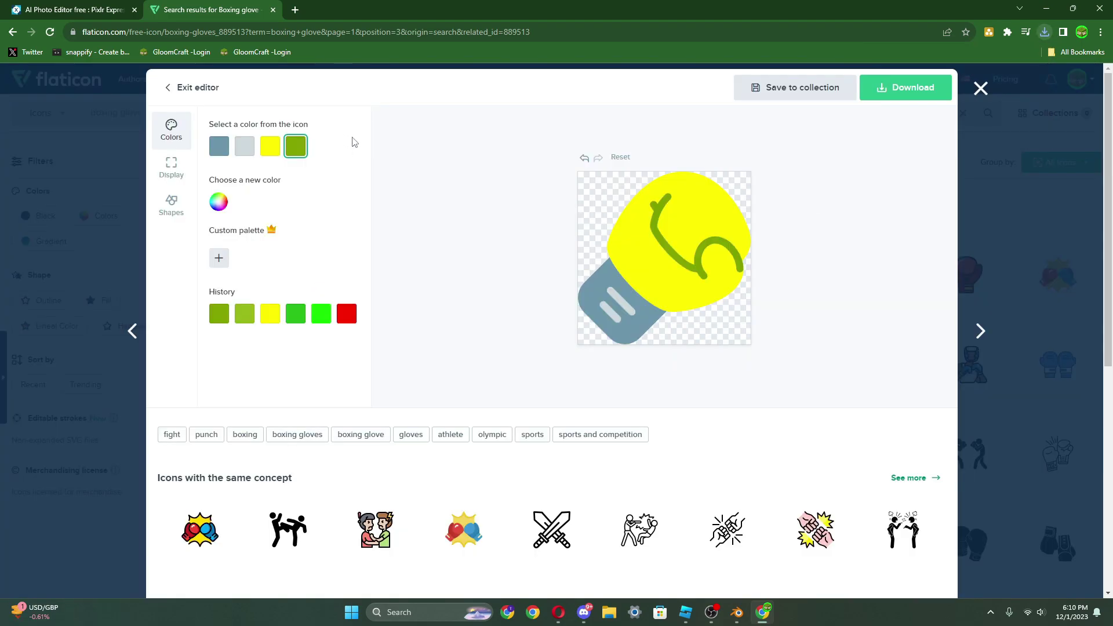
- Recolour the glove's main area cyan (#00F0FF) and its line detail dark green
click(220, 203)
click(339, 258)
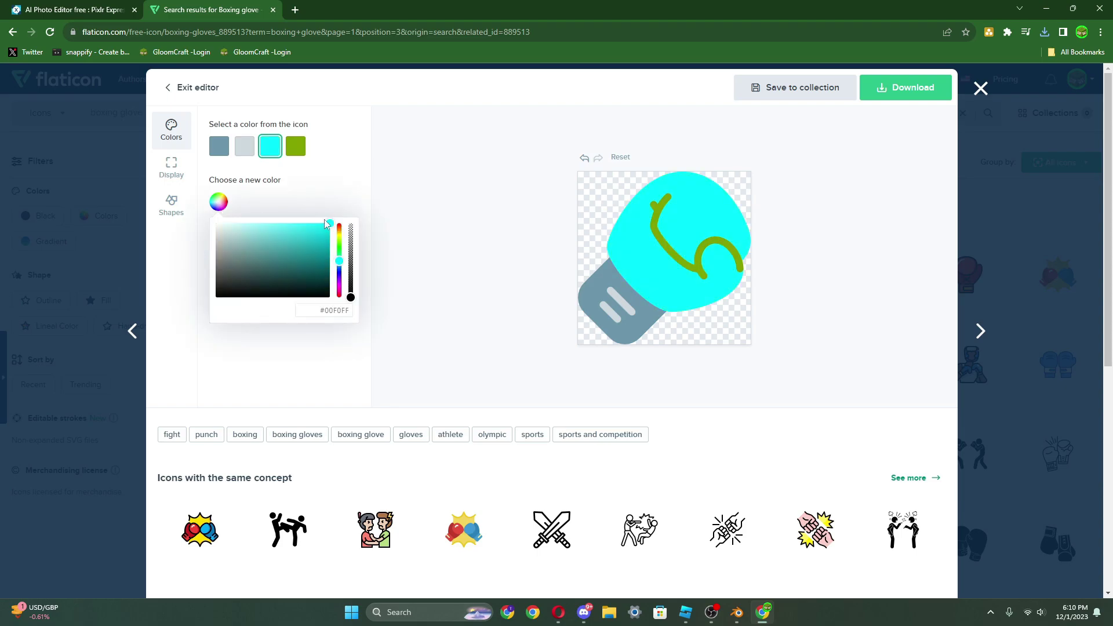
click(293, 164)
click(295, 153)
click(212, 200)
click(338, 259)
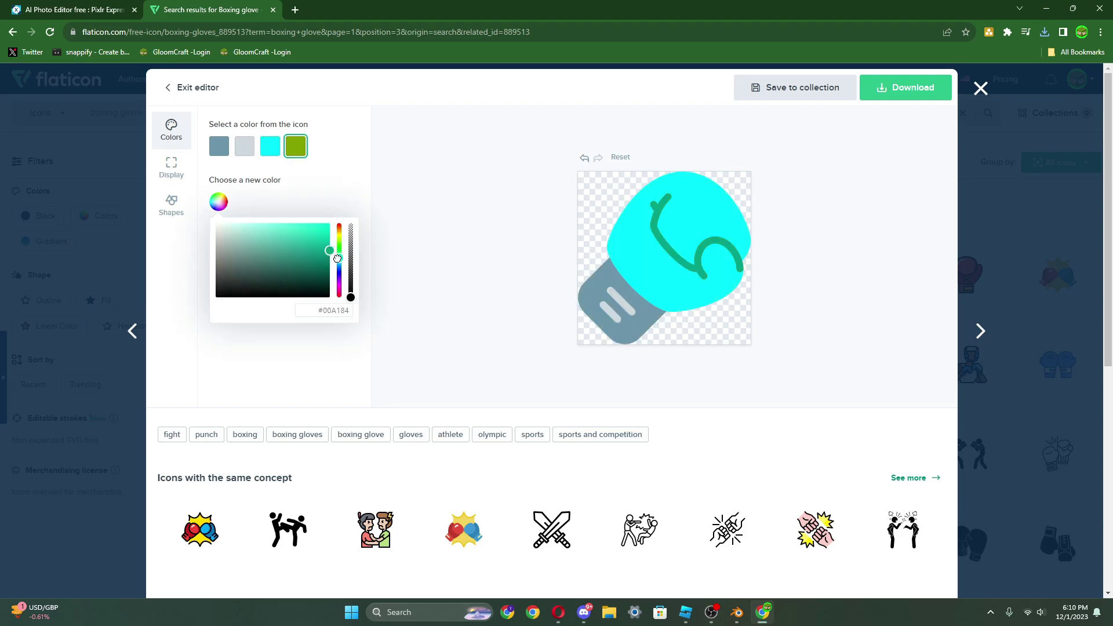
- Download the cyan glove icon as a free PNG
click(899, 88)
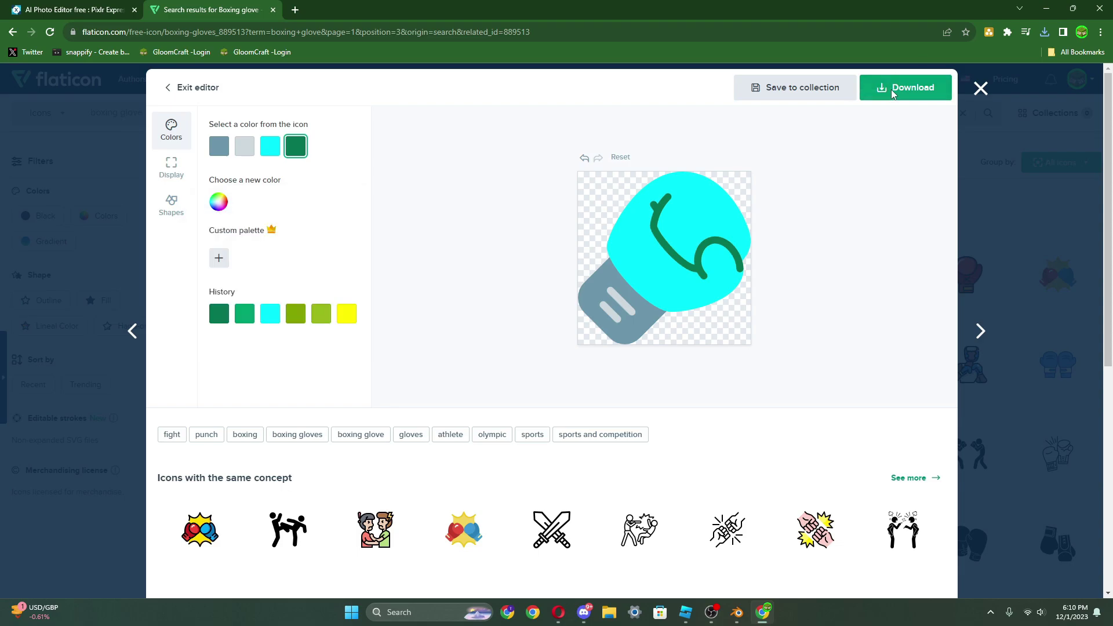
click(885, 247)
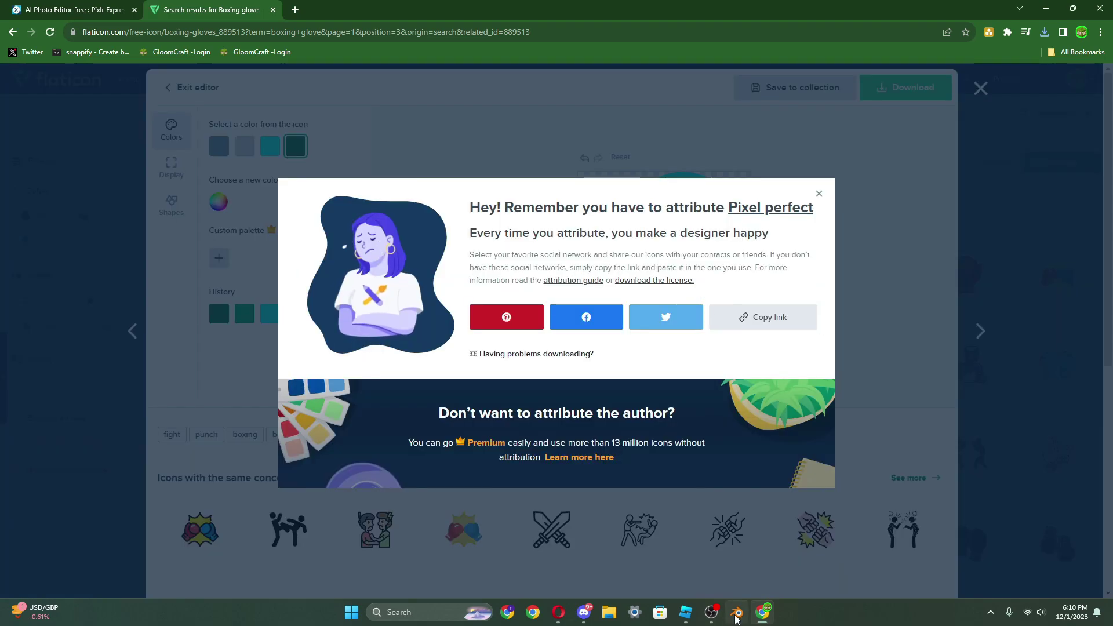
- Switch to Roblox Studio and inspect the PunchingGlovesBasic display model in the basic glove booth of the shop
mouse_move(737, 618)
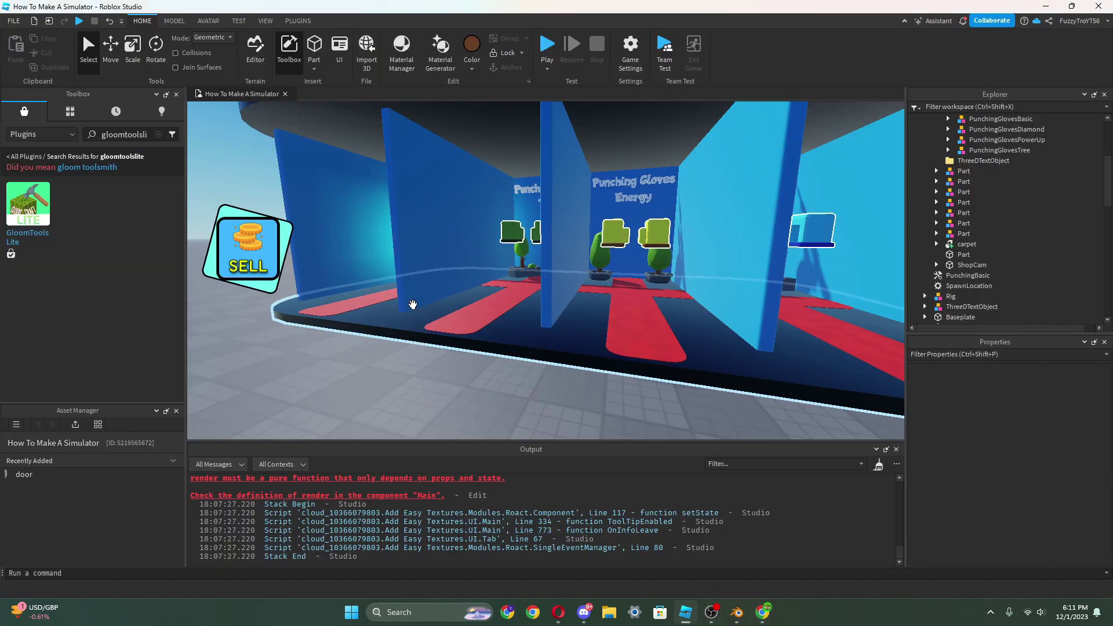
right_drag(481, 211, 664, 232)
scroll(663, 231, up, 8)
click(660, 304)
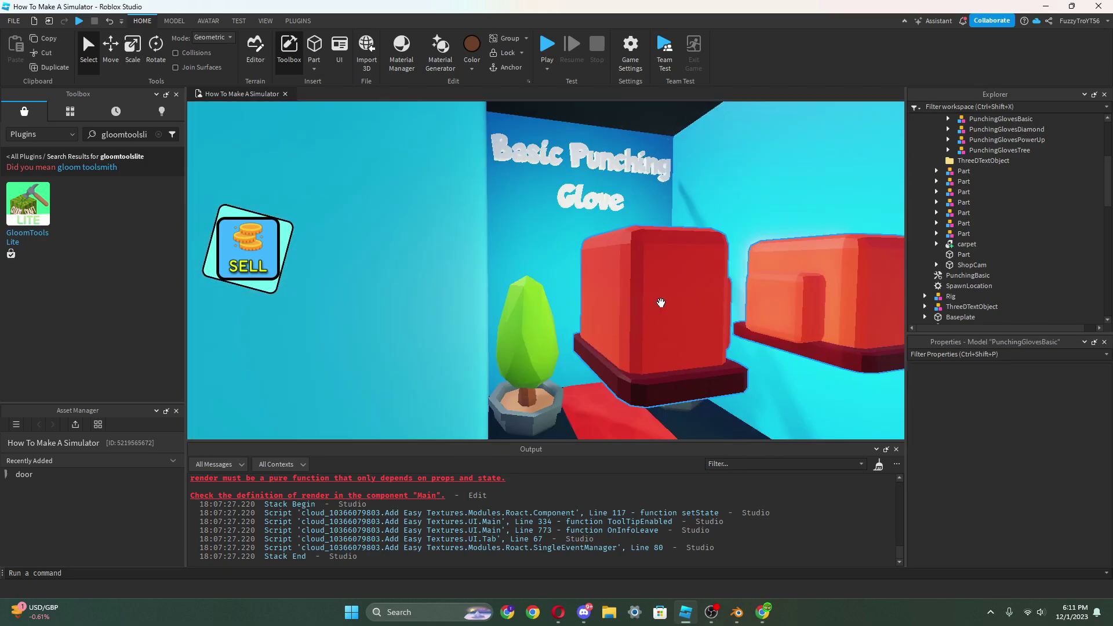
right_drag(661, 303, 703, 263)
scroll(702, 263, down, 3)
scroll(990, 441, down, 3)
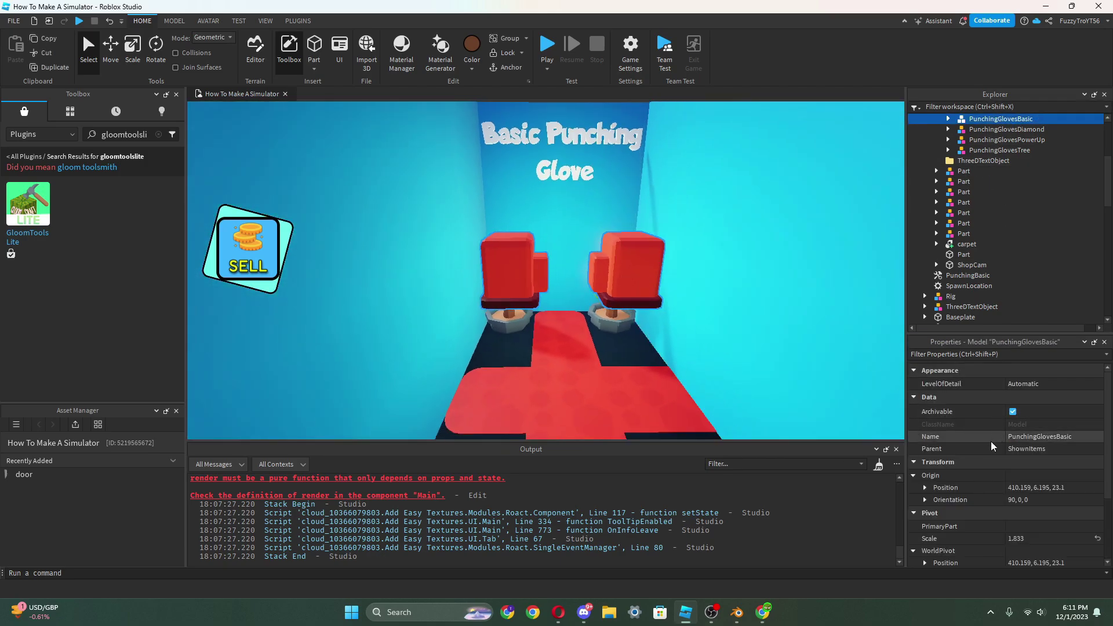
click(948, 118)
right_drag(767, 199, 841, 203)
- Find the PunchingGlovesBasic model inside the Shop1Items folder of ReplicatedStorage, expand its contents and select it
scroll(987, 243, down, 10)
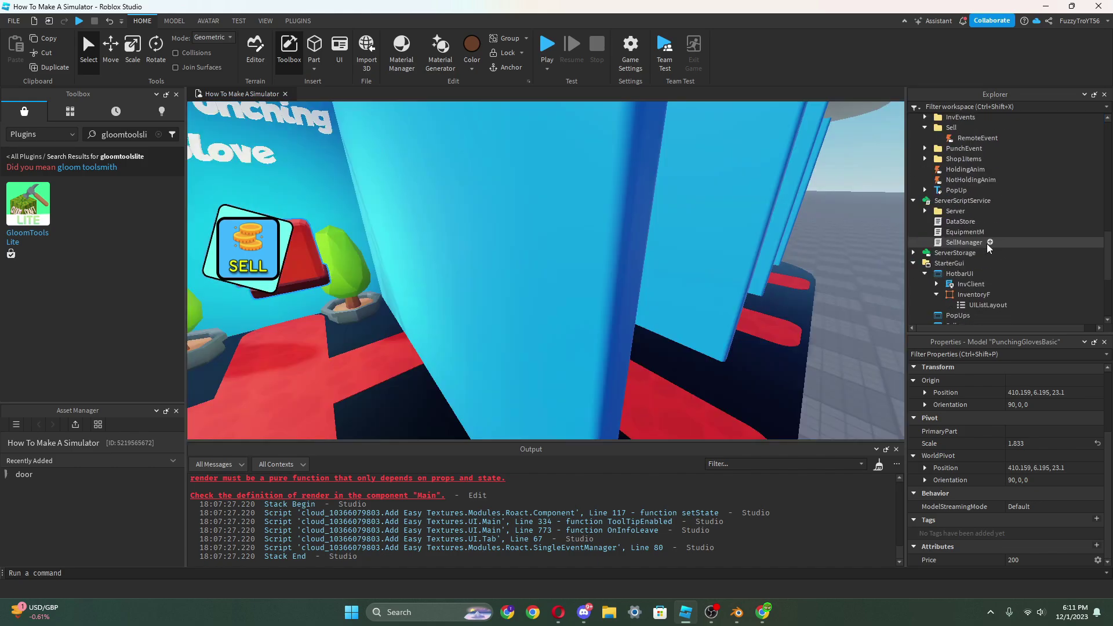
scroll(967, 221, up, 4)
scroll(952, 225, down, 3)
click(924, 208)
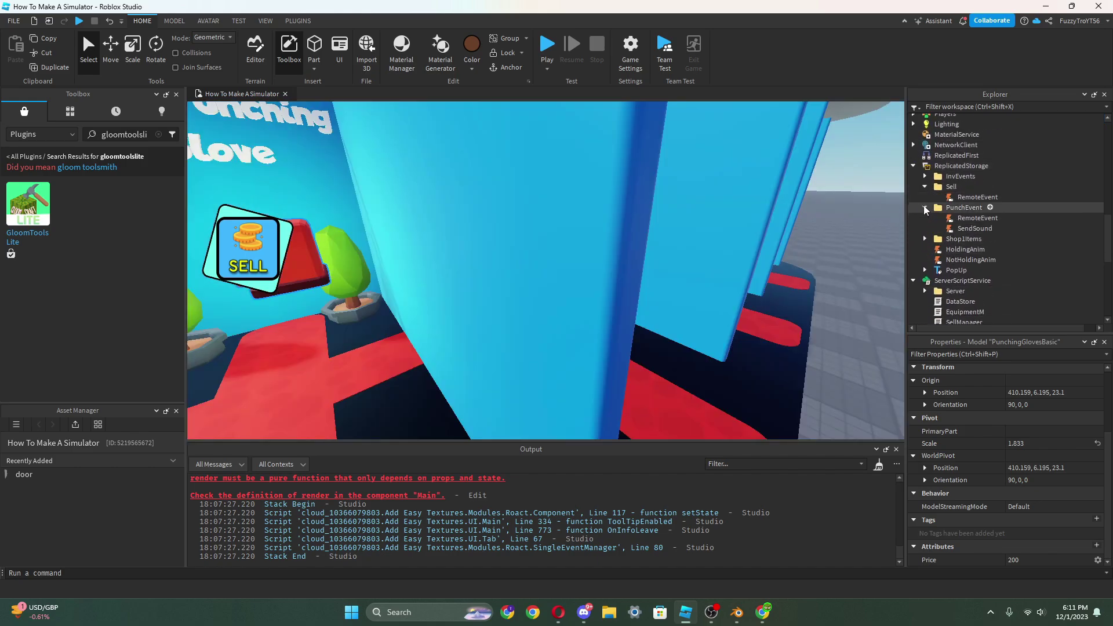
click(928, 198)
click(925, 208)
click(925, 218)
scroll(925, 220, down, 1)
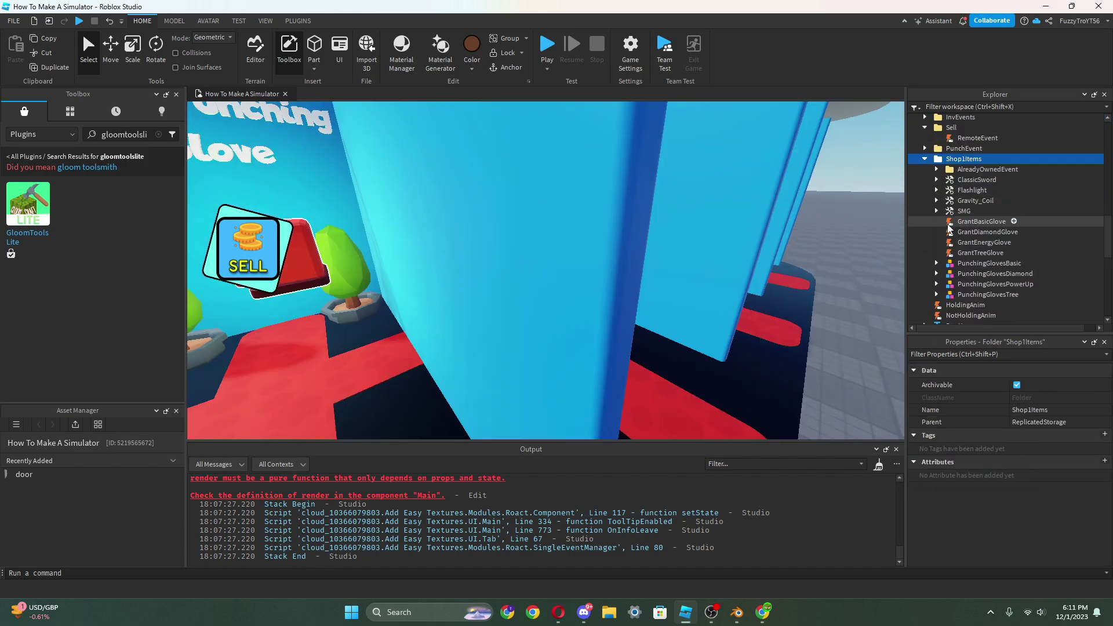
click(936, 262)
scroll(938, 258, down, 1)
click(985, 204)
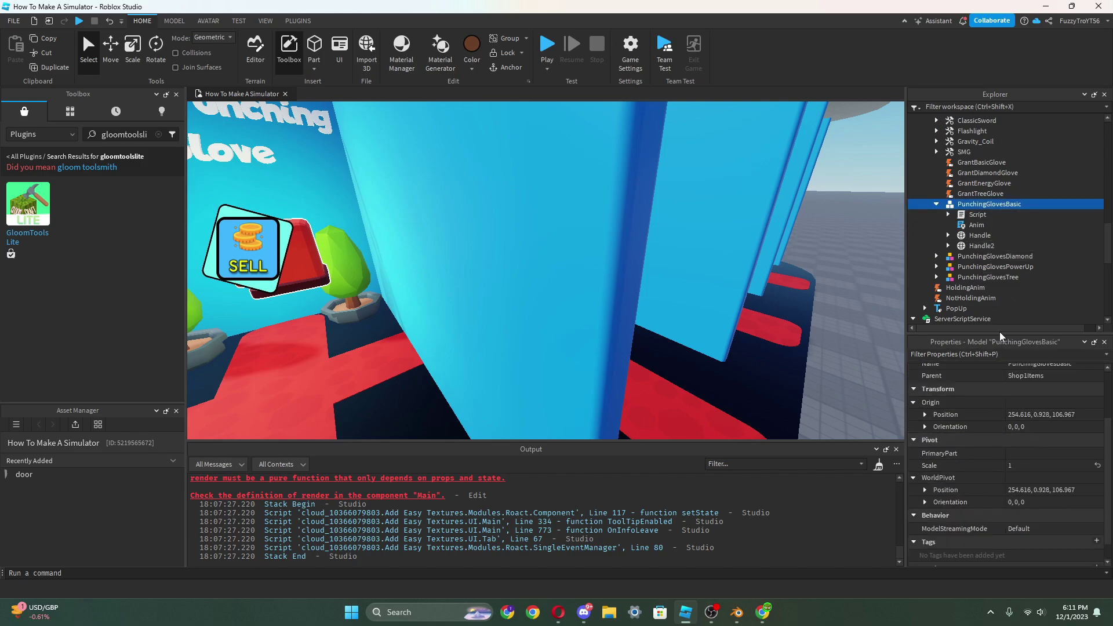
click(984, 246)
click(986, 204)
scroll(1018, 423, down, 3)
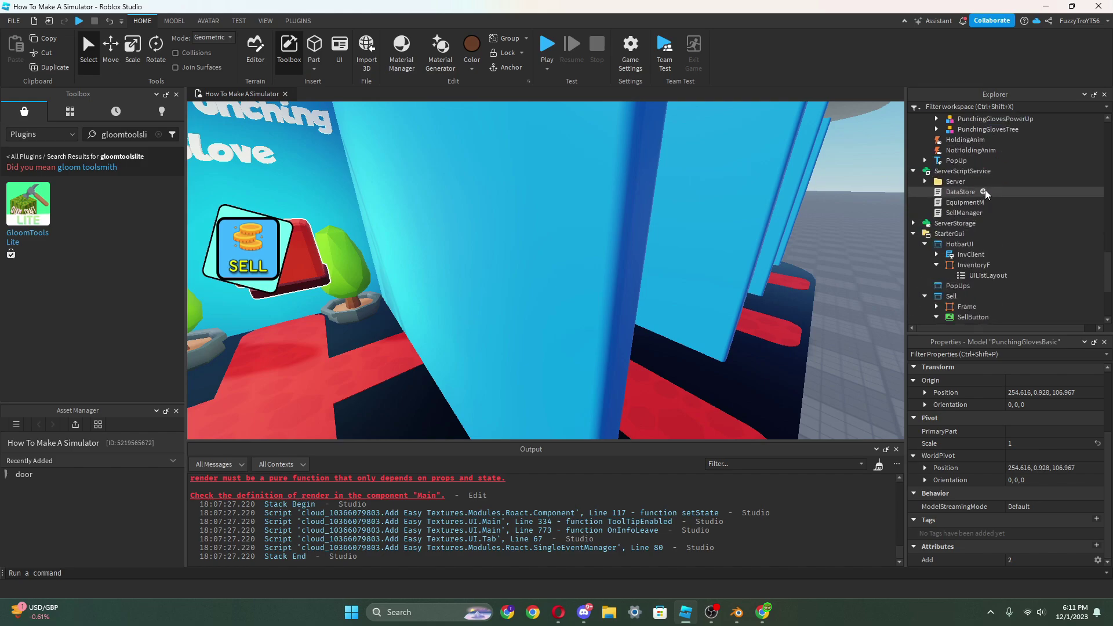
click(1029, 204)
click(988, 202)
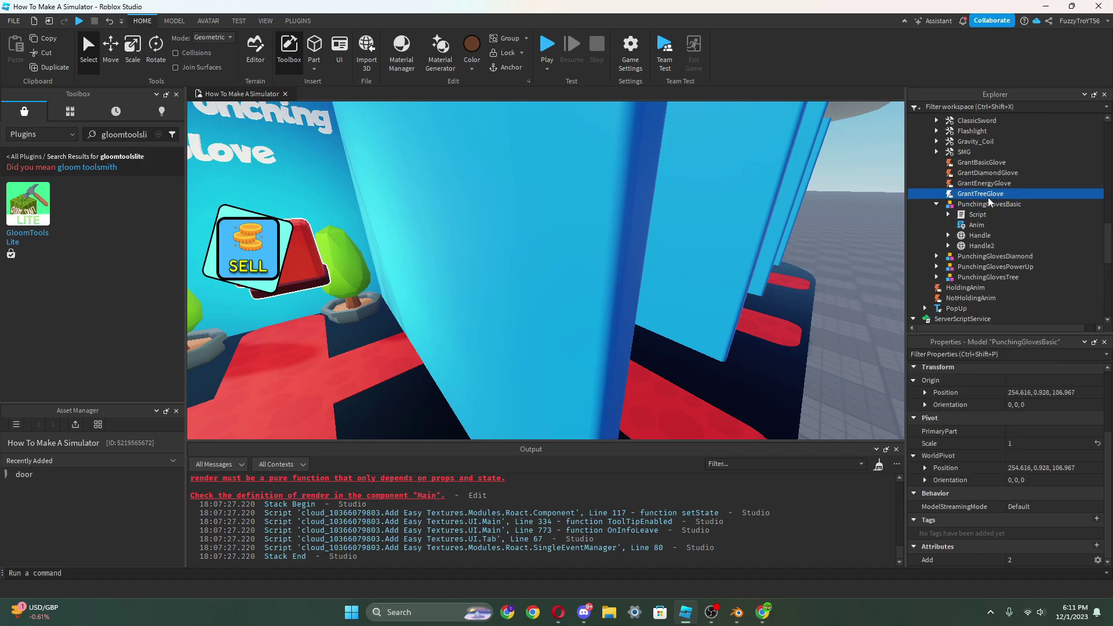
click(1028, 204)
scroll(950, 284, down, 3)
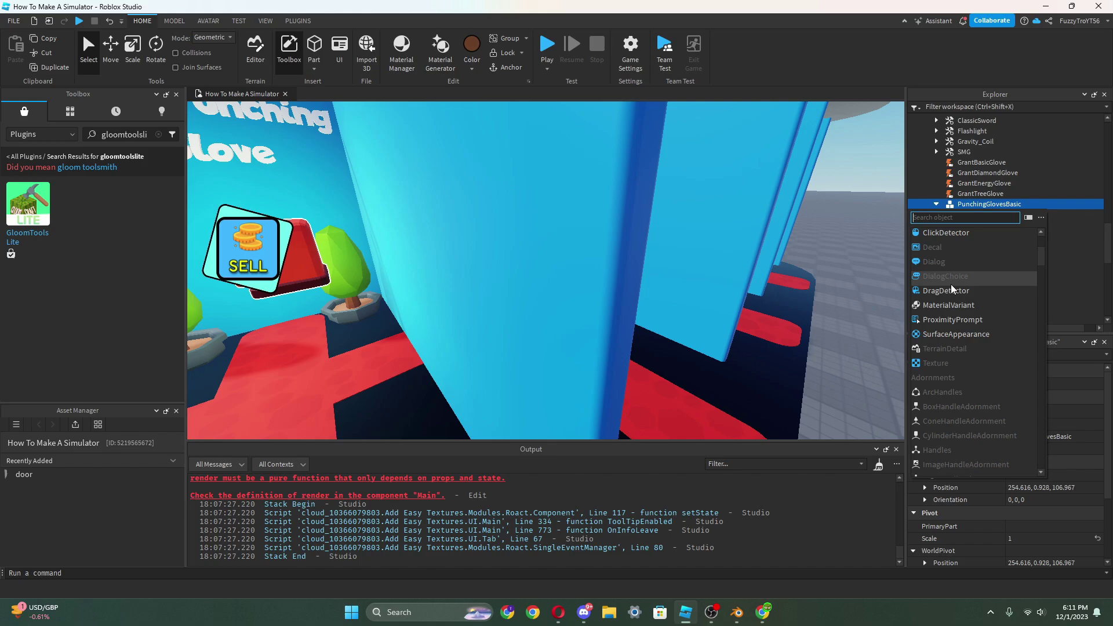
click(972, 207)
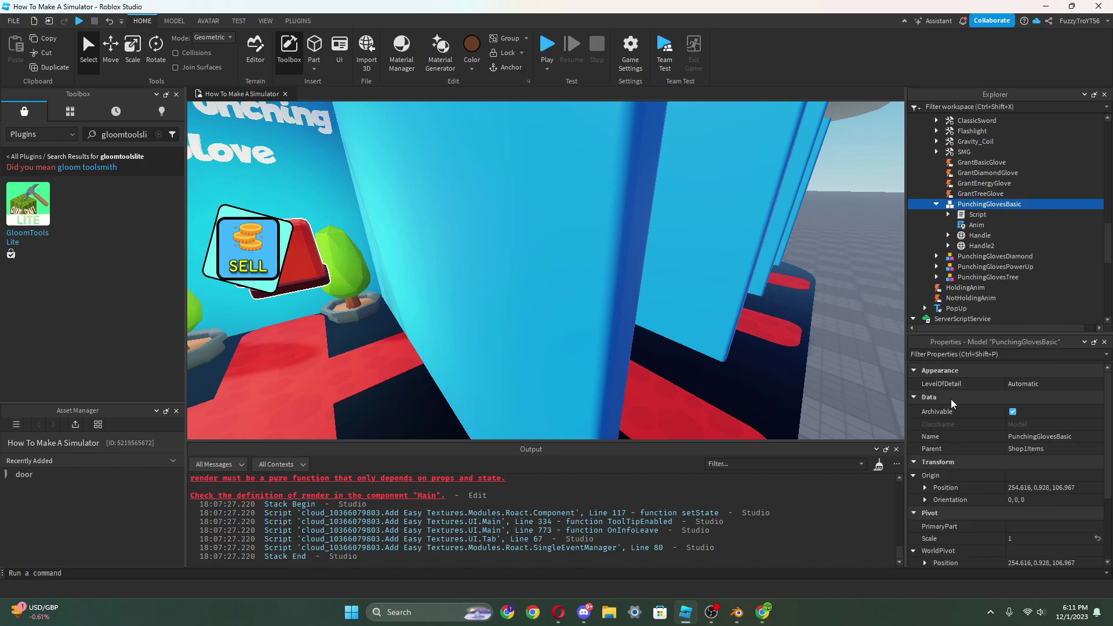
- Add a number attribute named Texture to the PunchingGlovesBasic model in Shop1Items
scroll(952, 404, down, 5)
click(1096, 547)
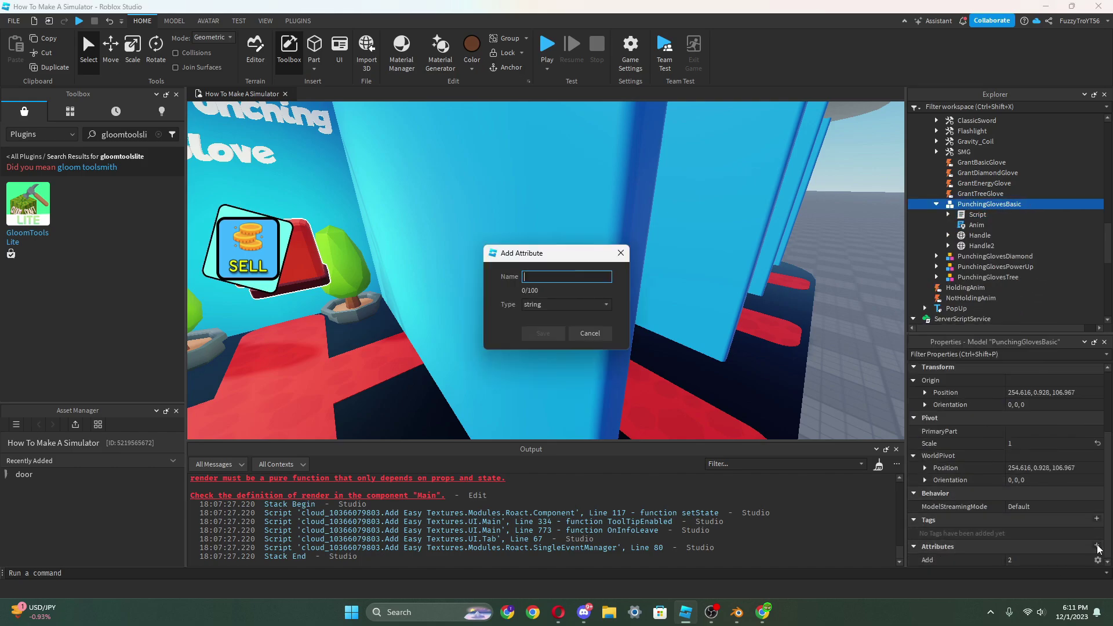
click(593, 304)
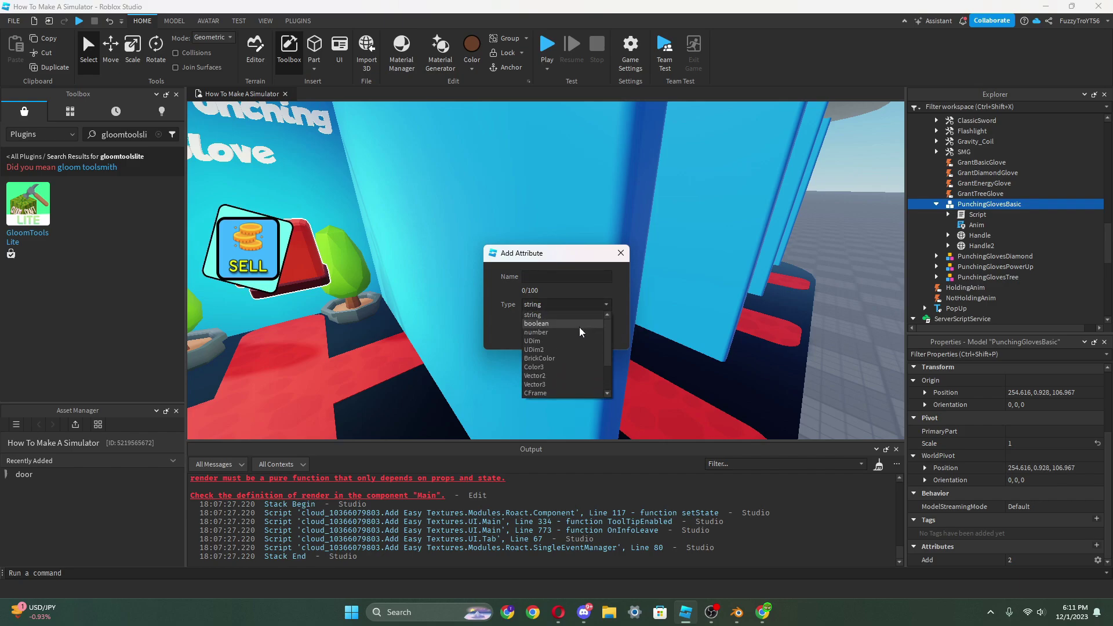
click(579, 327)
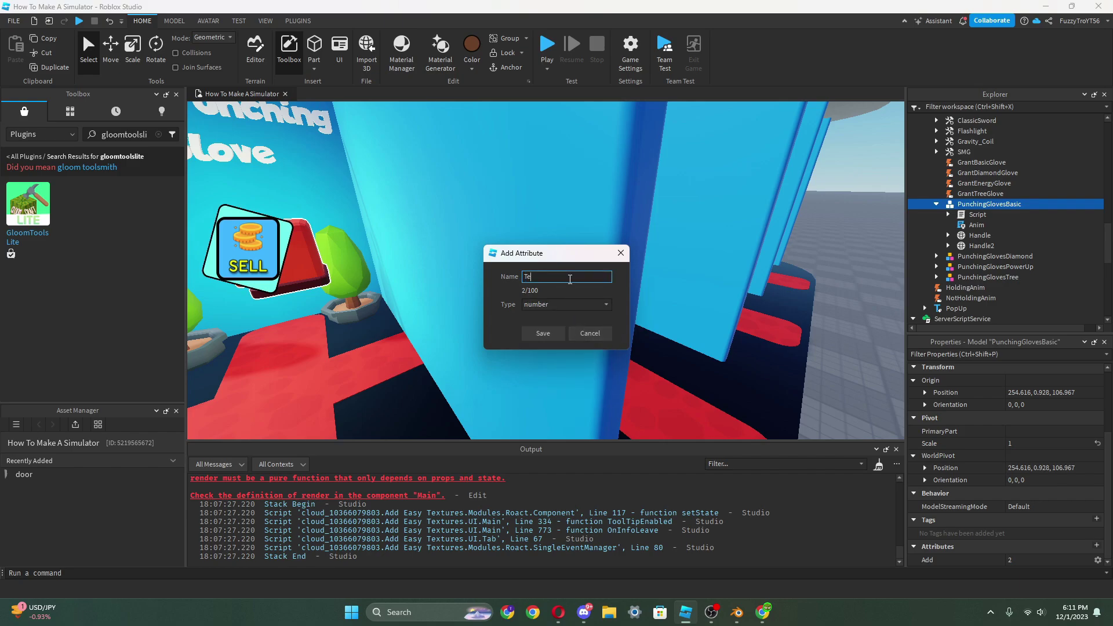
click(570, 279)
text(Texture)
key(Return)
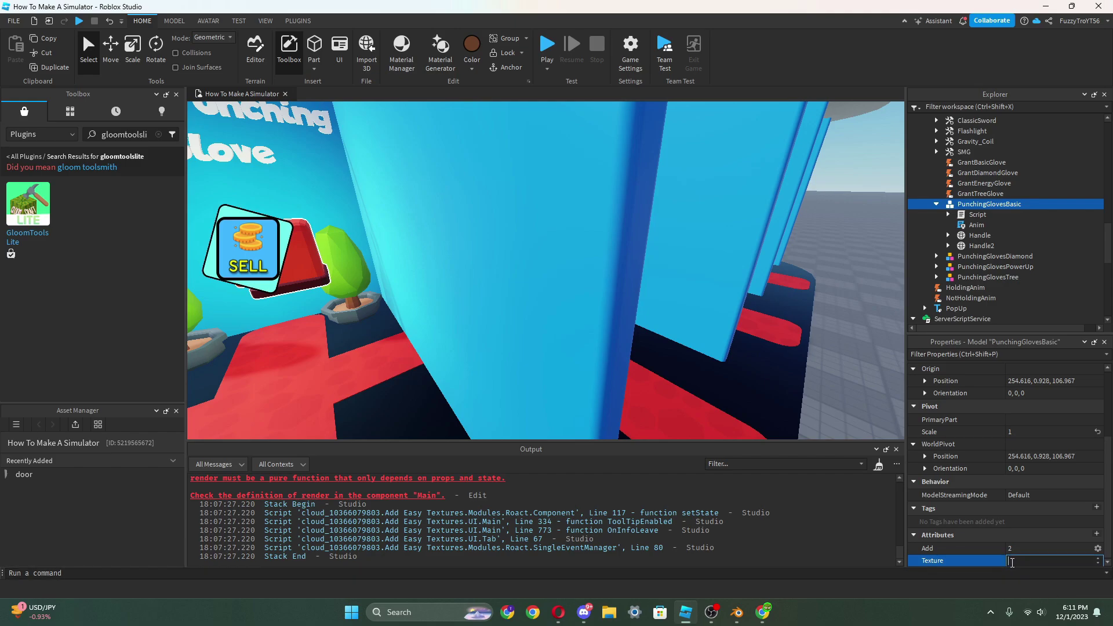
- Insert an ImageLabel into the PunchingGlovesBasic model
click(1033, 204)
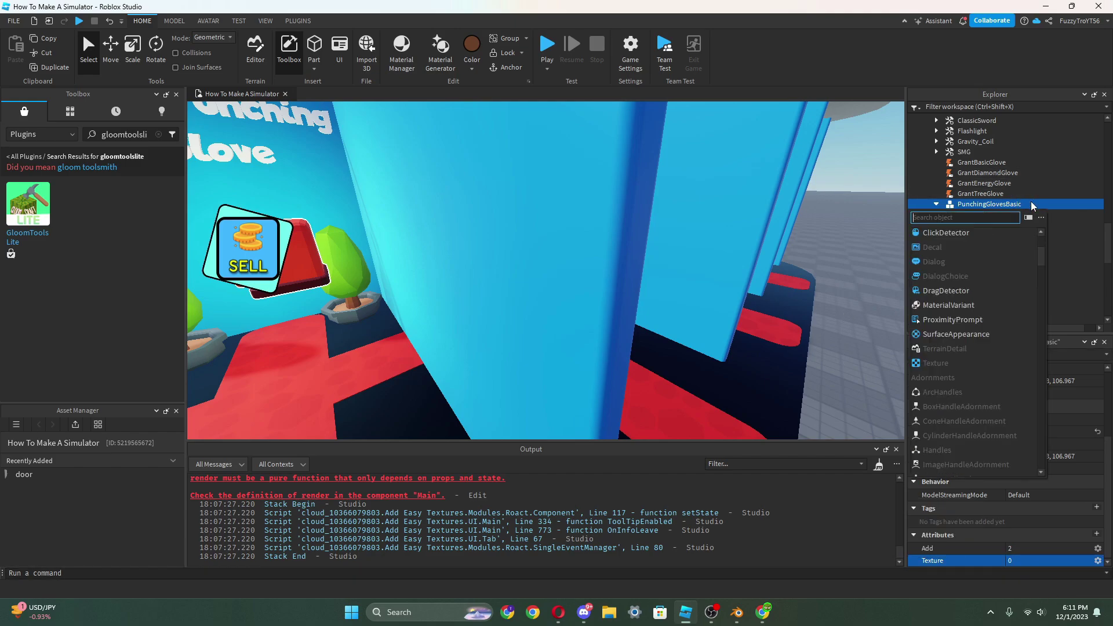
text(im)
click(942, 232)
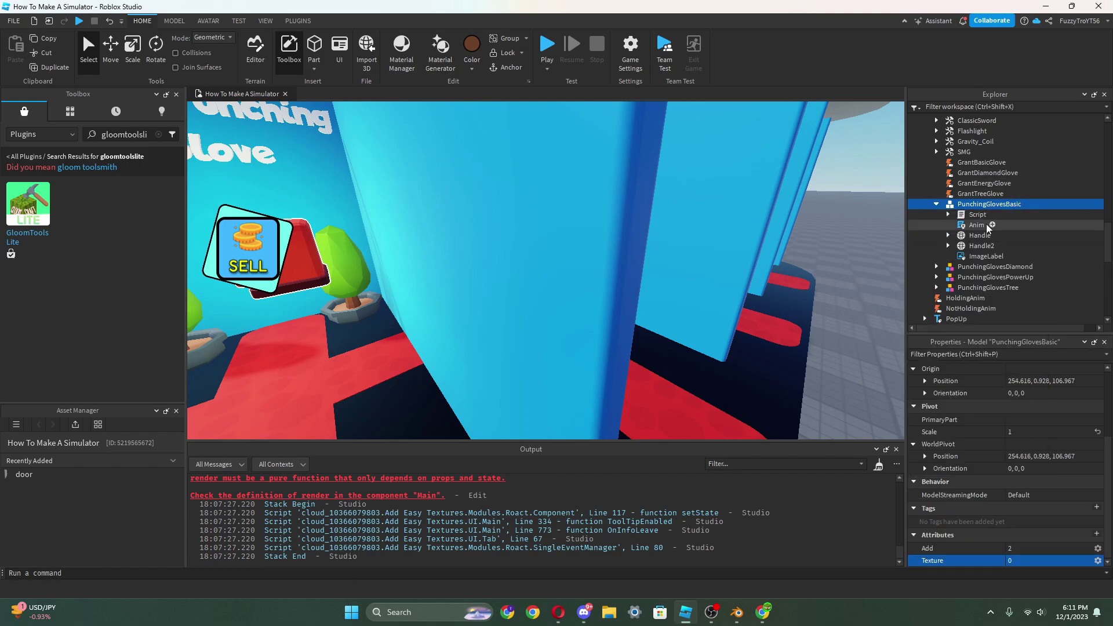
- Upload boxing-gloves.png from Downloads as the image of the ImageLabel in PunchingGlovesBasic
scroll(1050, 413, down, 2)
scroll(1049, 412, down, 2)
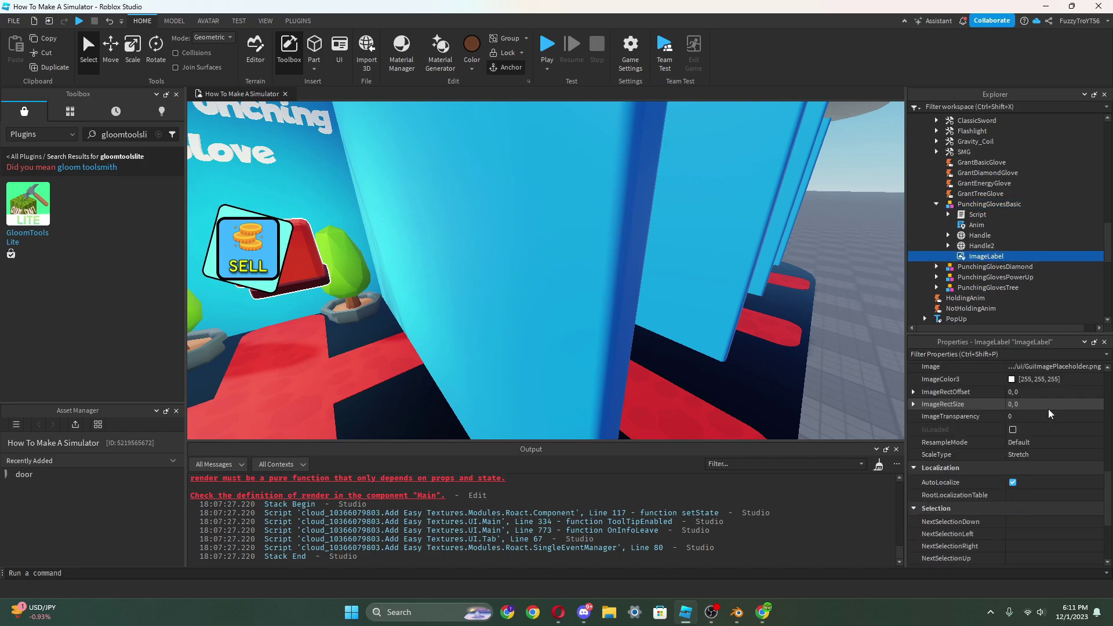
click(1046, 406)
click(951, 568)
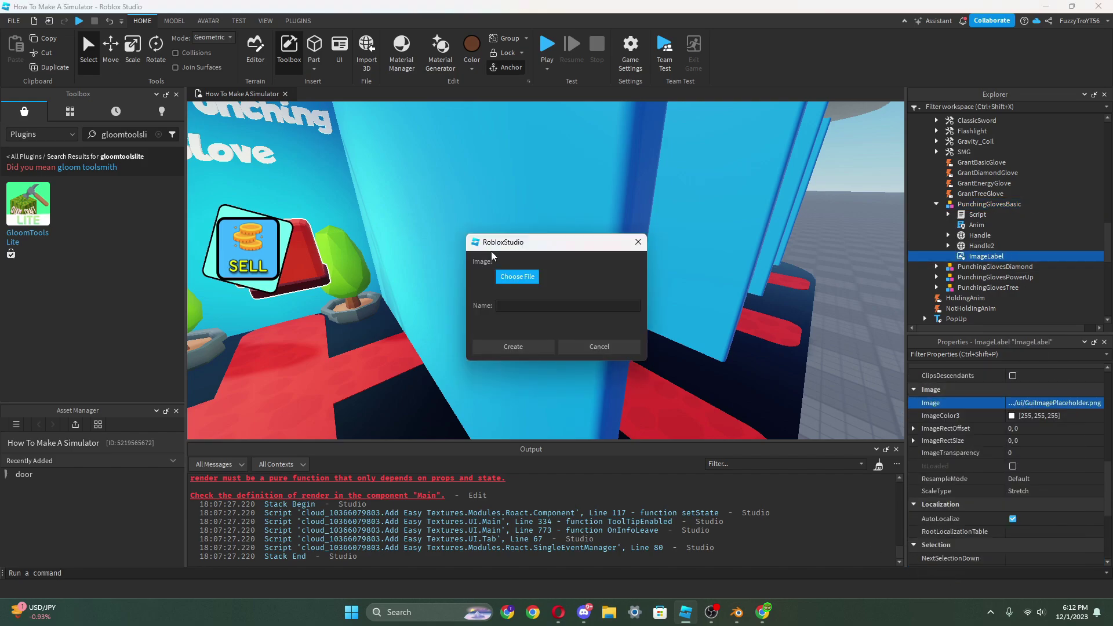
click(517, 277)
click(655, 415)
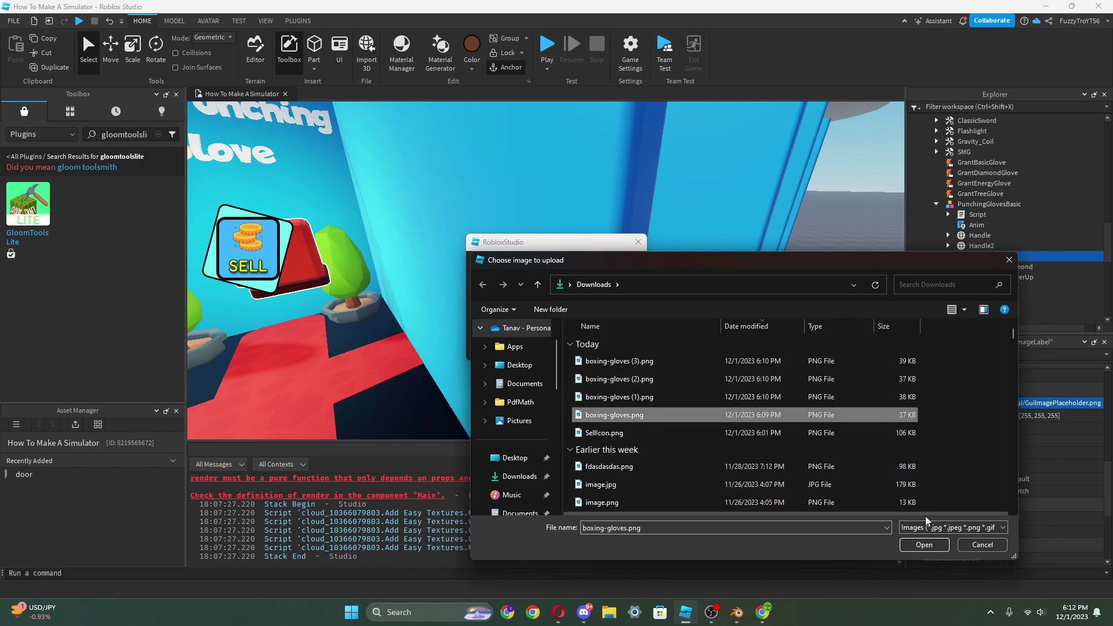
click(924, 545)
click(550, 350)
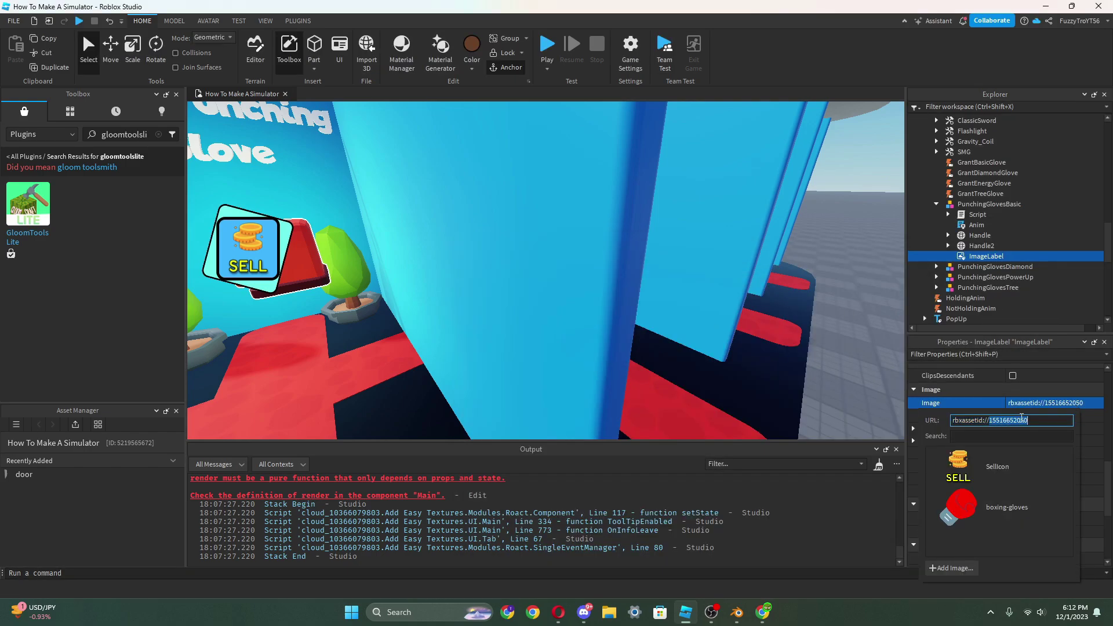
click(972, 204)
click(1032, 560)
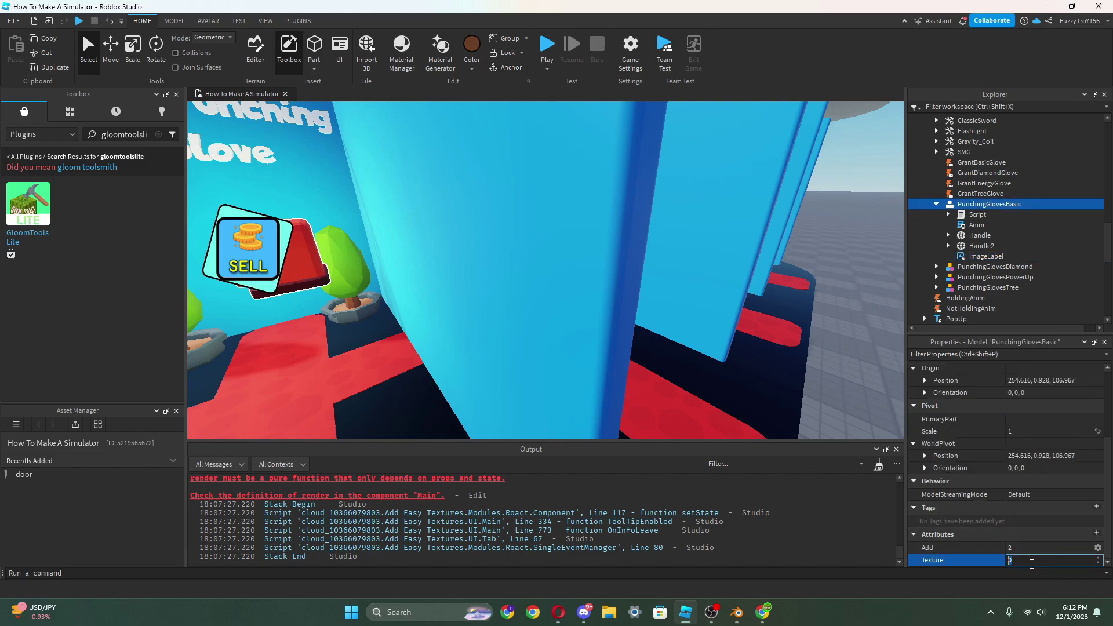
key(Return)
- Add a number attribute named Texture to the PunchingGlovesDiamond model
click(995, 266)
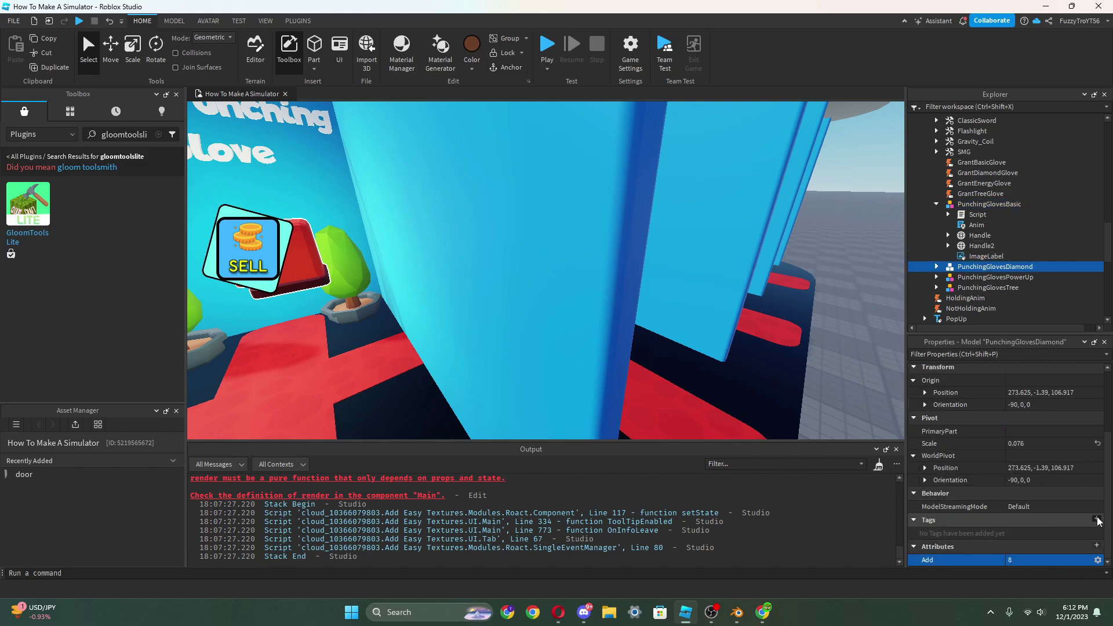
click(1096, 546)
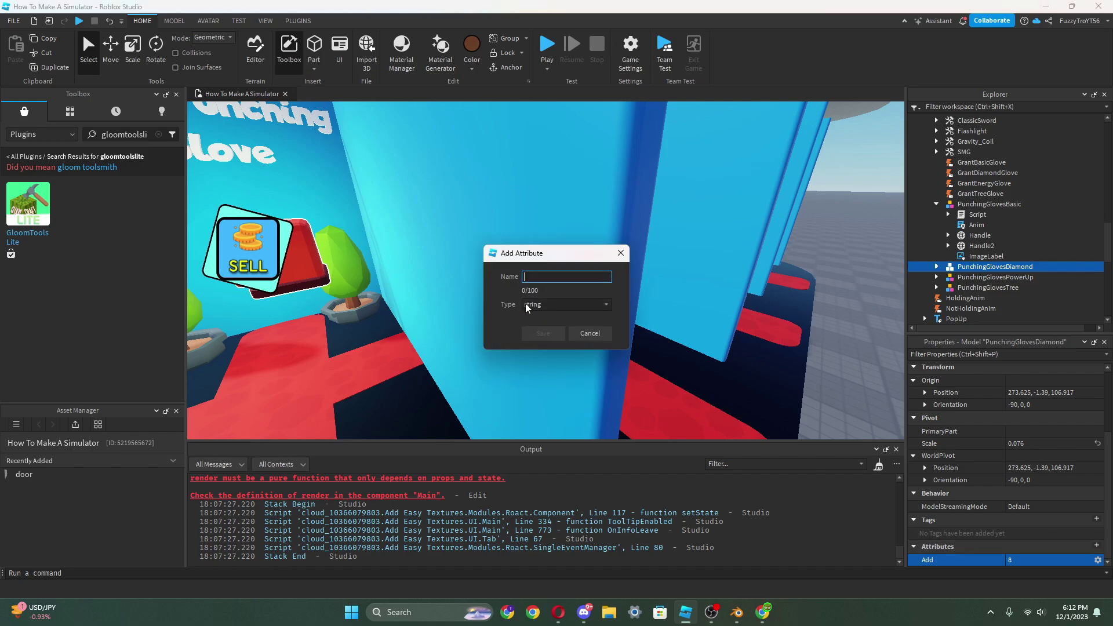
click(528, 305)
click(538, 324)
click(543, 308)
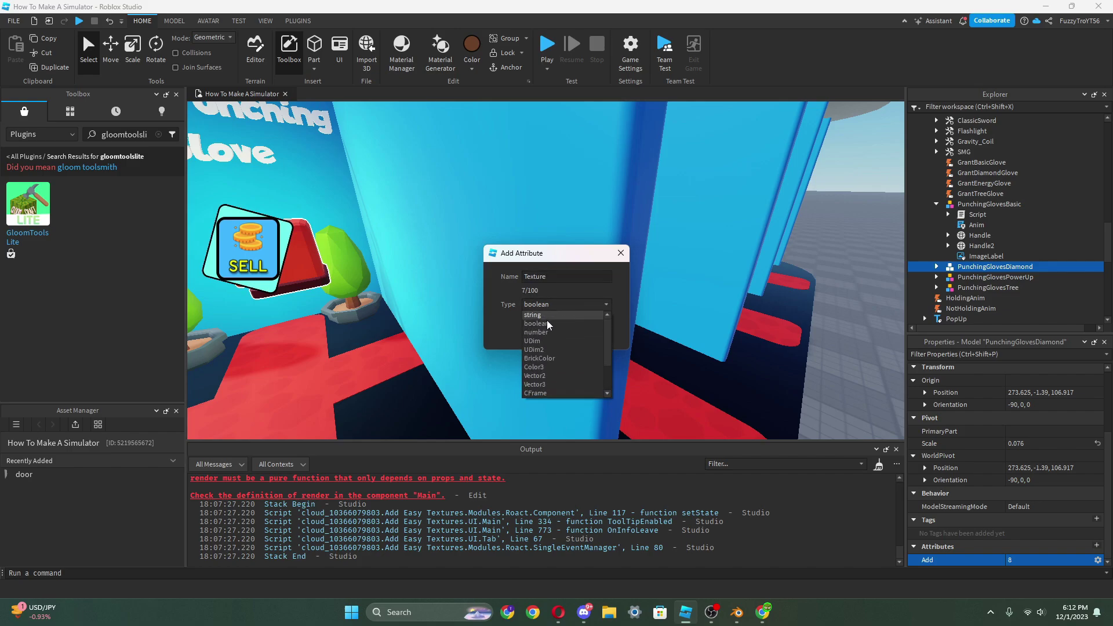
click(545, 334)
click(544, 335)
- Expand PunchingGlovesDiamond and upload boxing-gloves (3).png as the new image of the ImageLabel in PunchingGlovesBasic
click(938, 267)
click(936, 266)
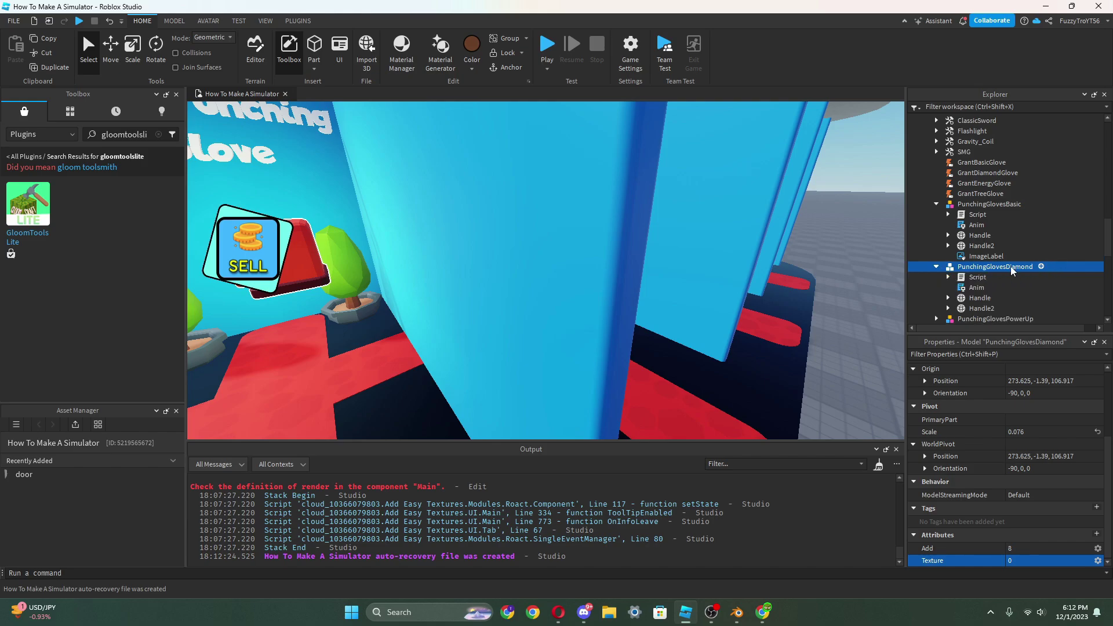
click(986, 255)
scroll(1022, 412, up, 10)
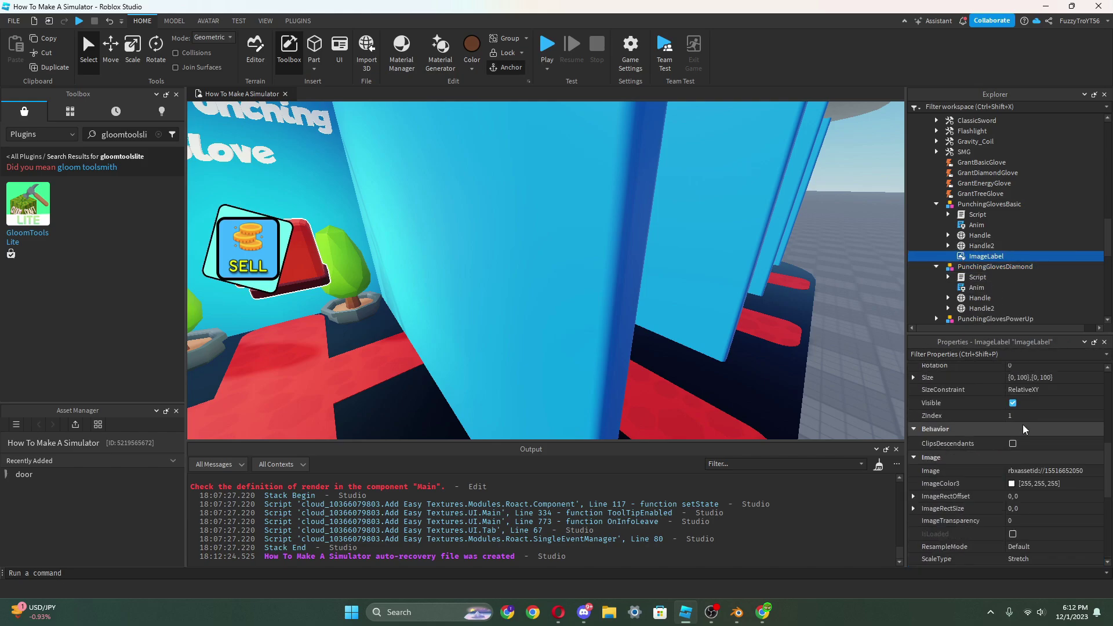
click(1037, 507)
click(963, 486)
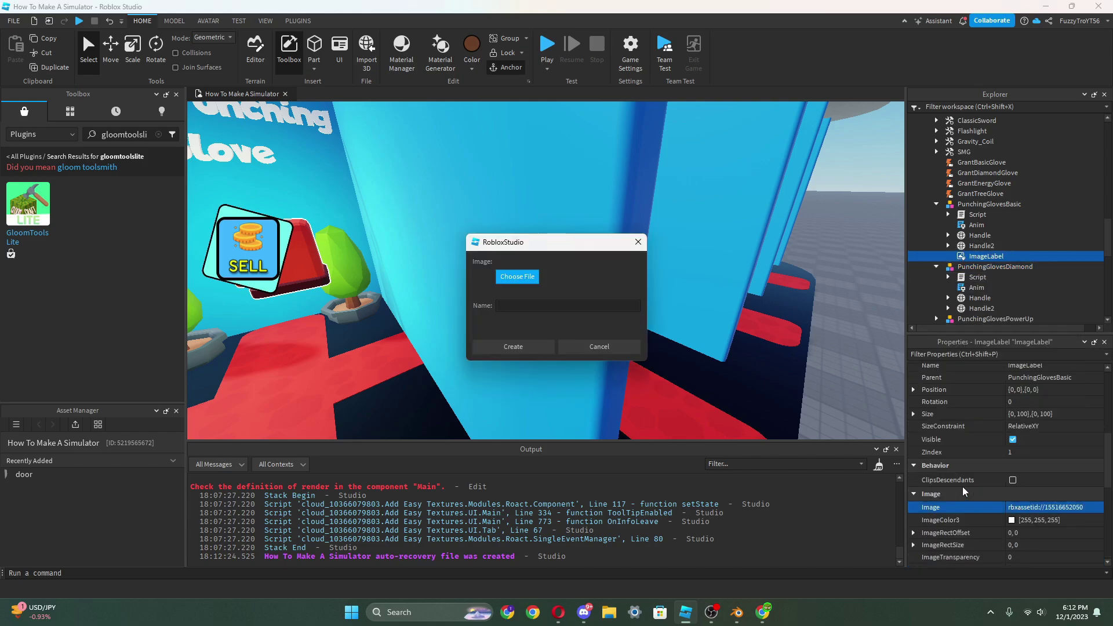
click(523, 277)
double_click(604, 361)
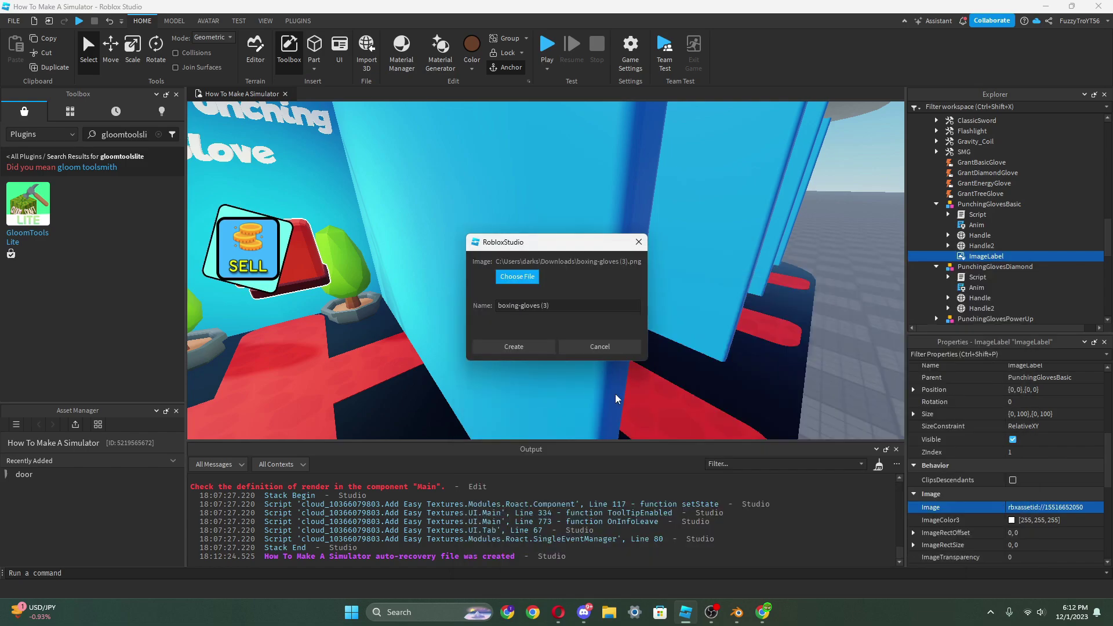
click(524, 347)
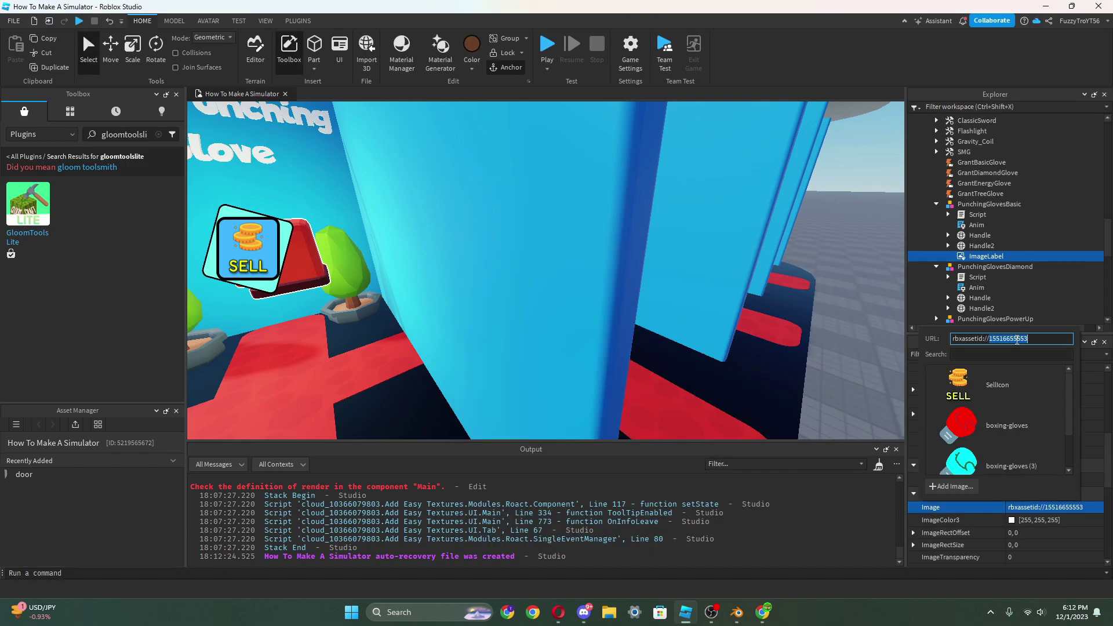
click(976, 266)
click(984, 267)
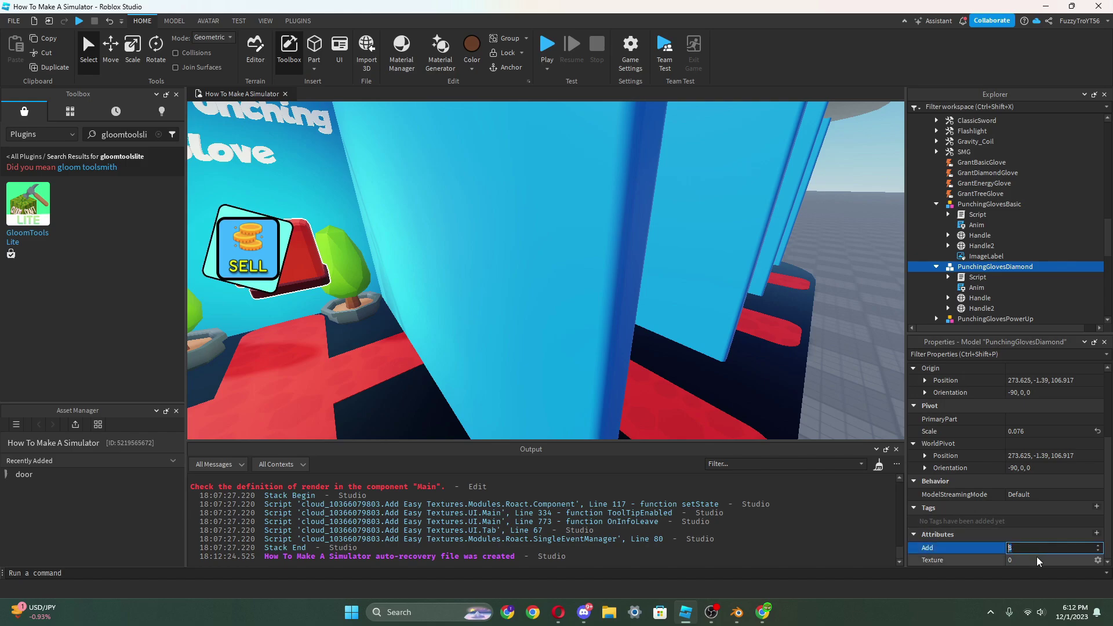
- Upload boxing-gloves (2).png from Downloads as the image of the ImageLabel in PunchingGlovesBasic and copy the new asset ID
click(985, 256)
scroll(985, 256, down, 1)
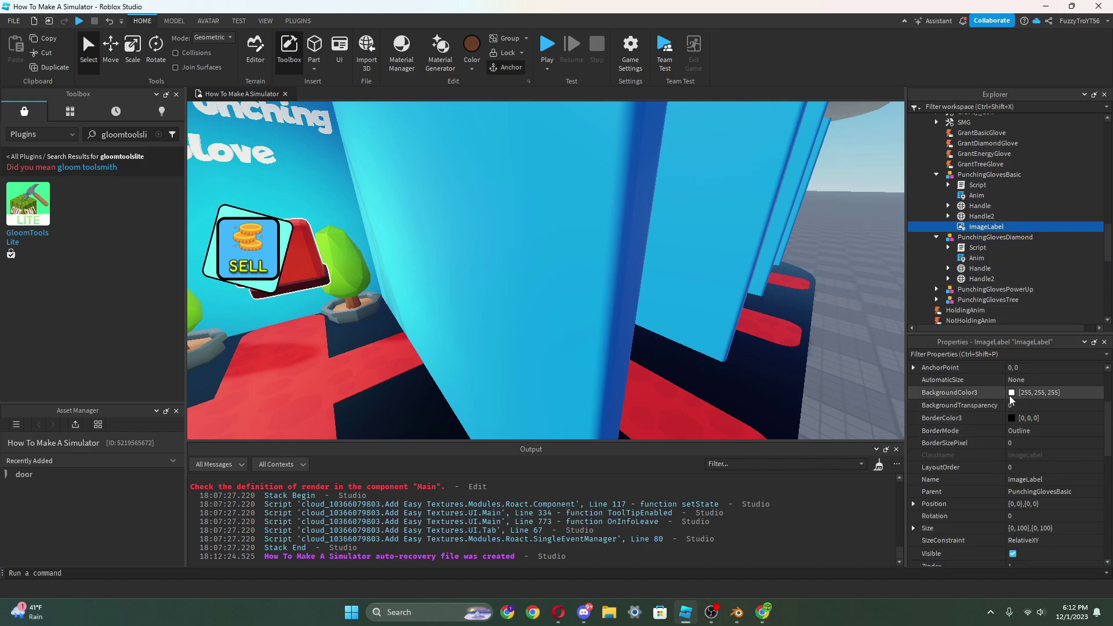
scroll(1037, 468, down, 7)
click(1027, 366)
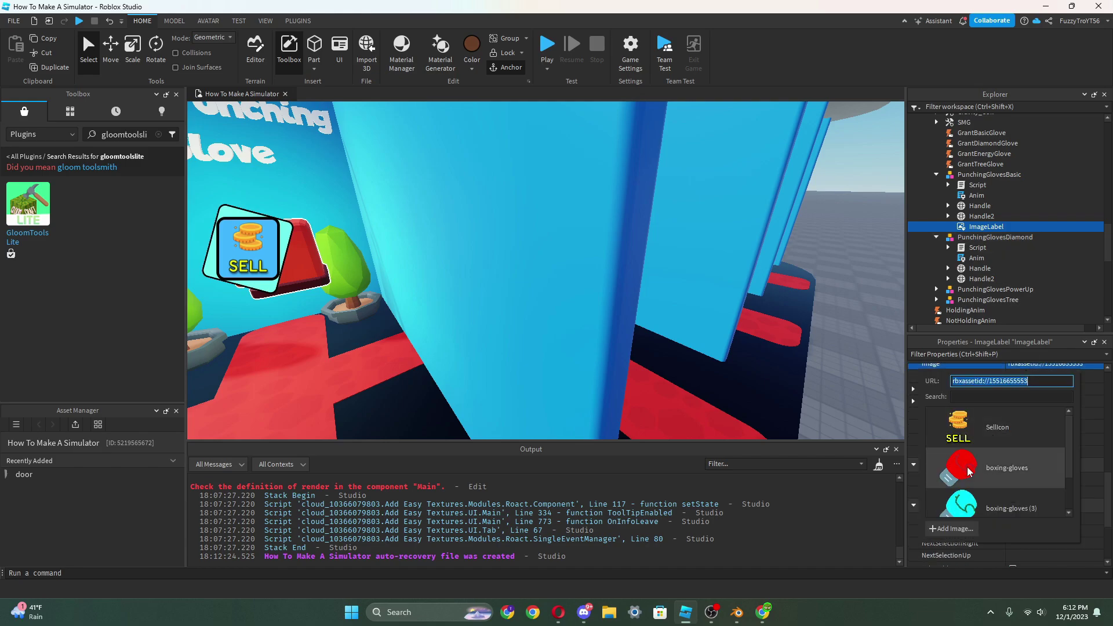
click(951, 528)
click(515, 276)
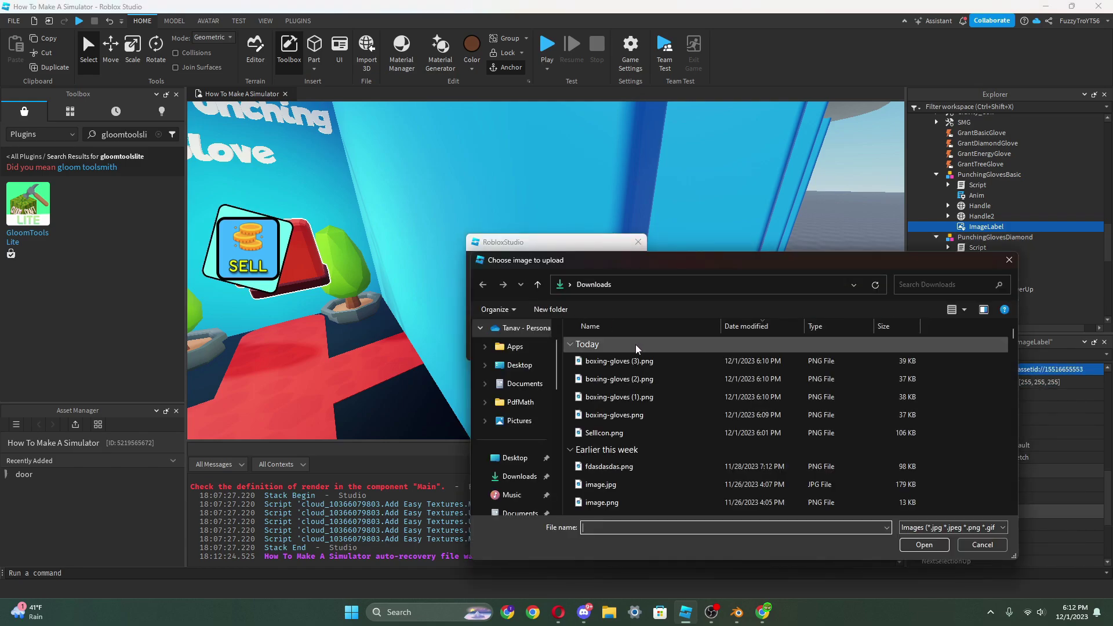
click(632, 378)
click(924, 545)
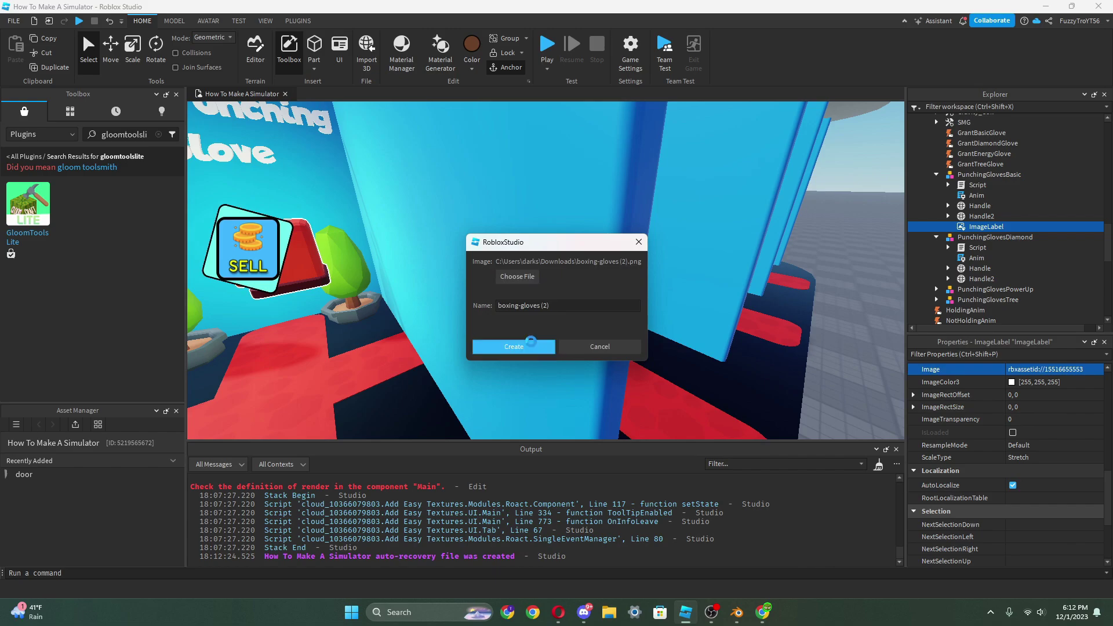
click(514, 347)
click(1043, 370)
double_click(1009, 386)
key(ctrl+c)
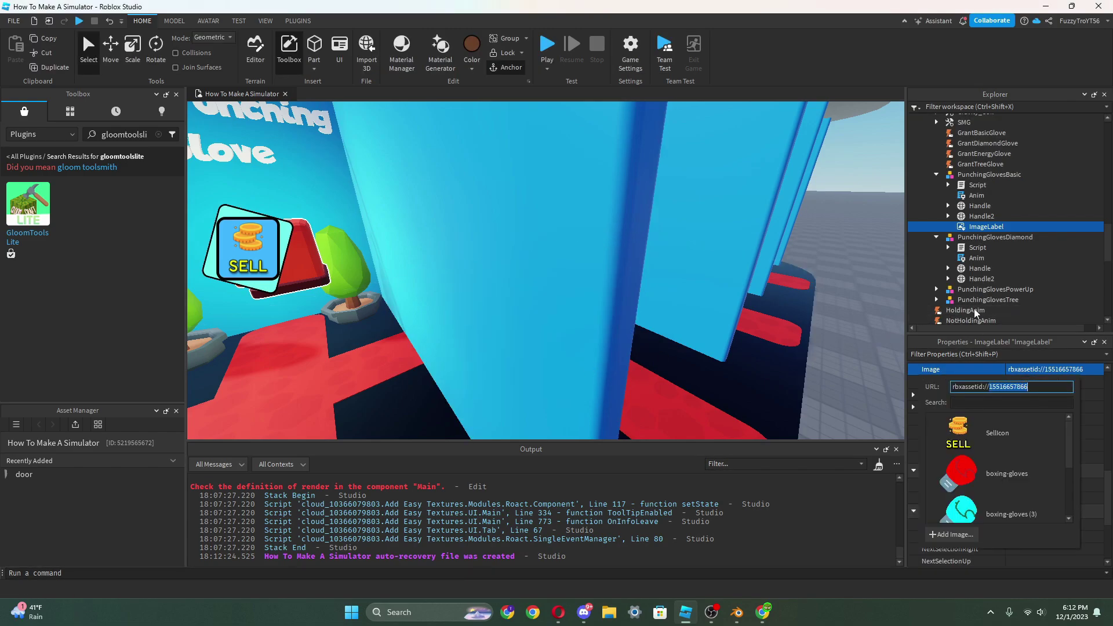
click(979, 290)
click(1097, 546)
click(542, 305)
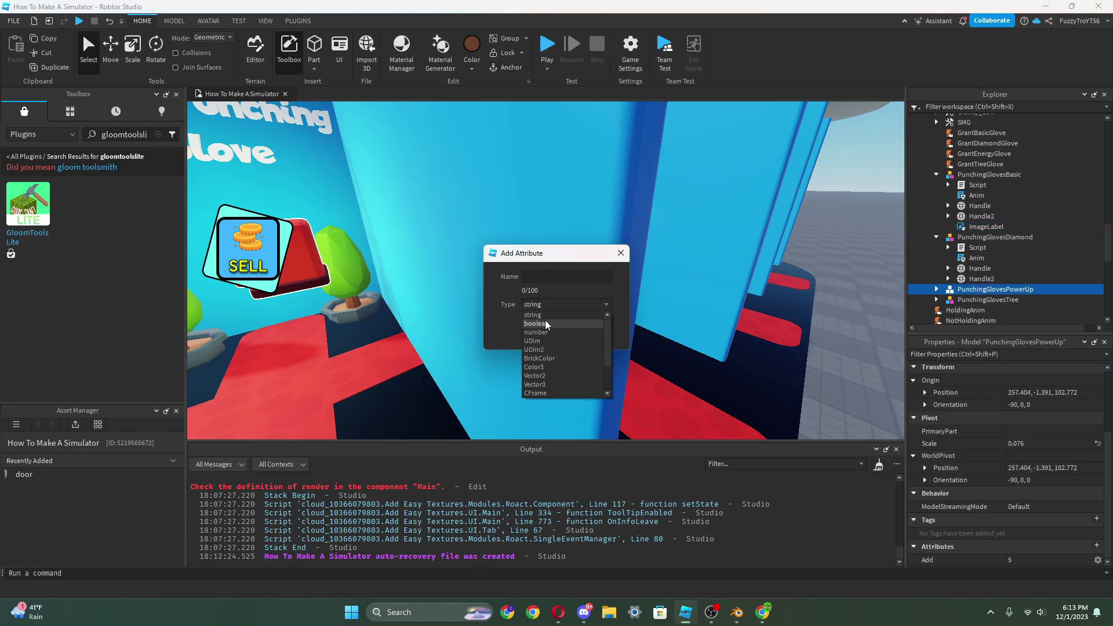
click(540, 338)
click(536, 277)
text(Textu)
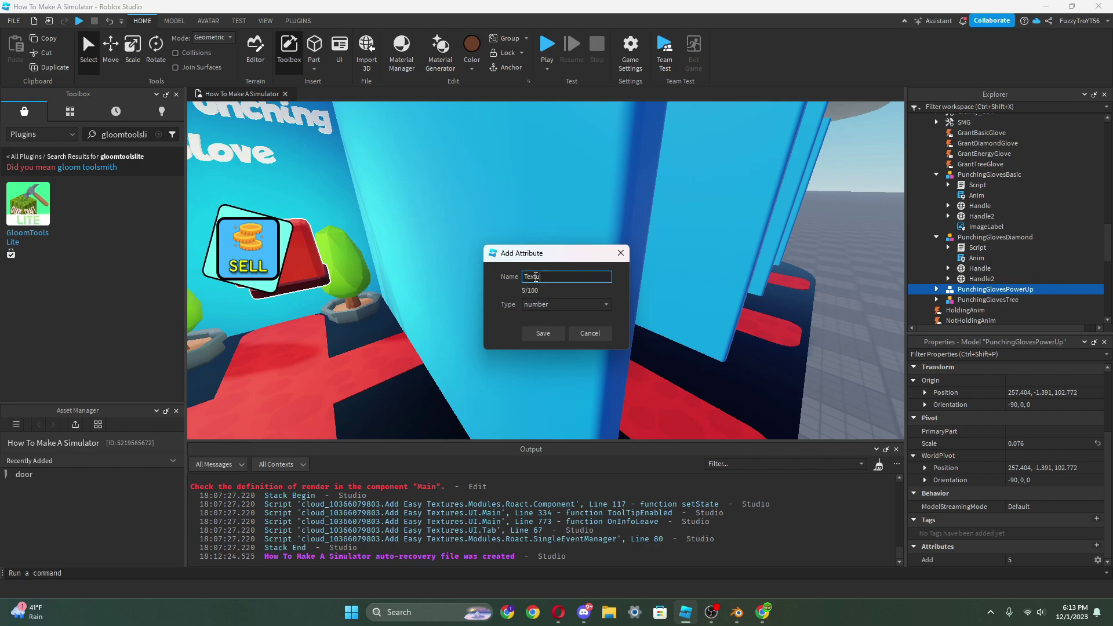
text(re)
key(Return)
click(1029, 560)
key(ctrl+v)
key(Return)
- Upload boxing-gloves (1).png from Downloads as the new image of the ImageLabel in PunchingGlovesBasic
click(993, 227)
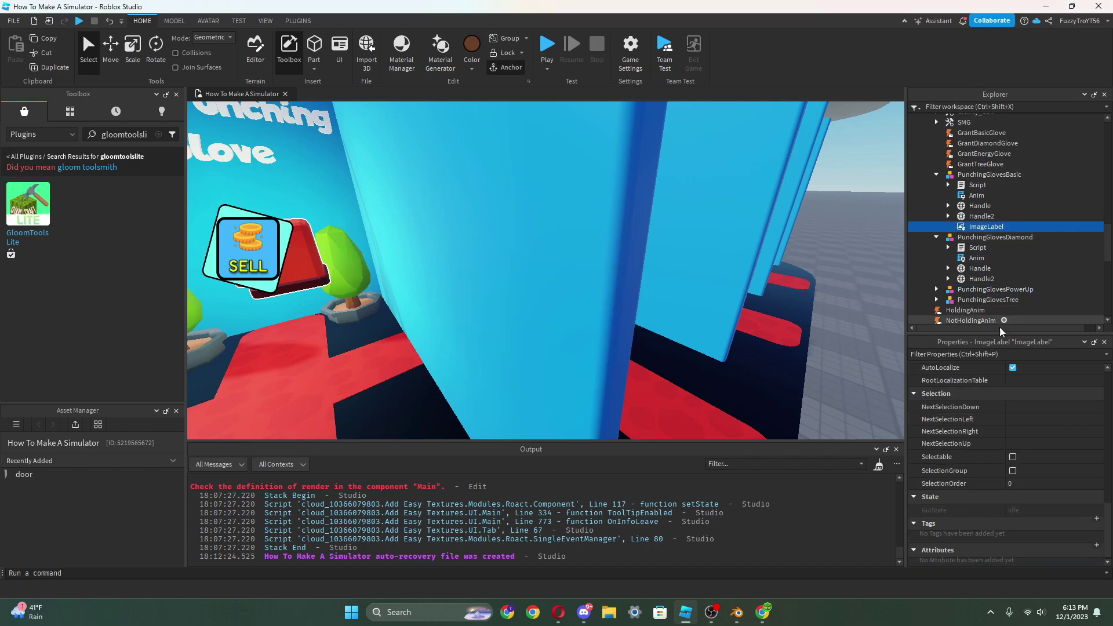
scroll(1014, 429, up, 5)
click(1043, 434)
click(954, 411)
click(531, 281)
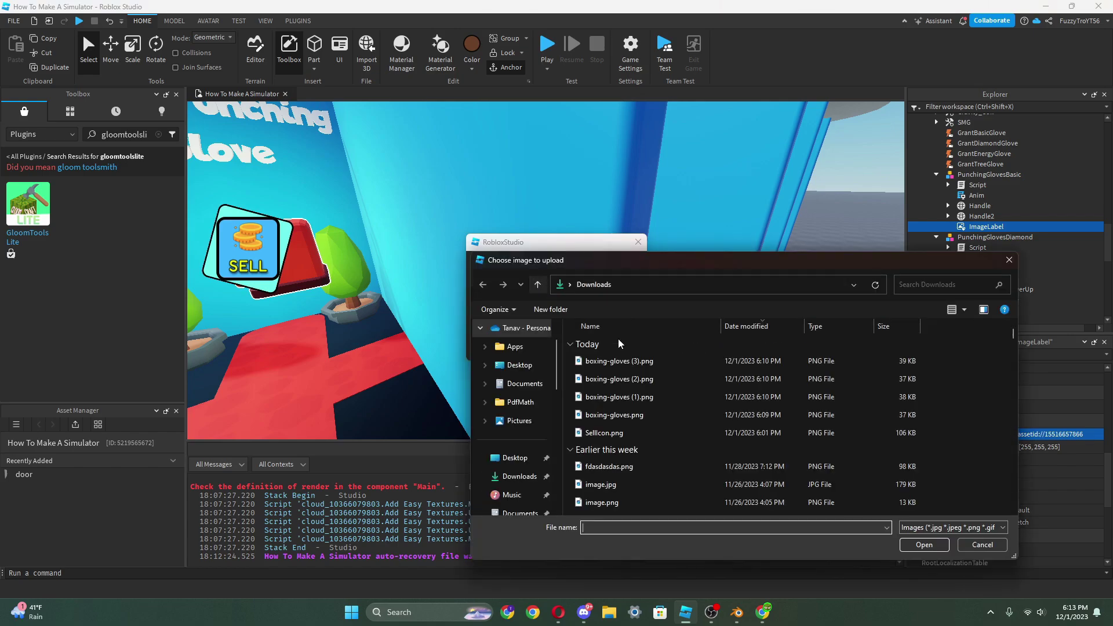
click(618, 396)
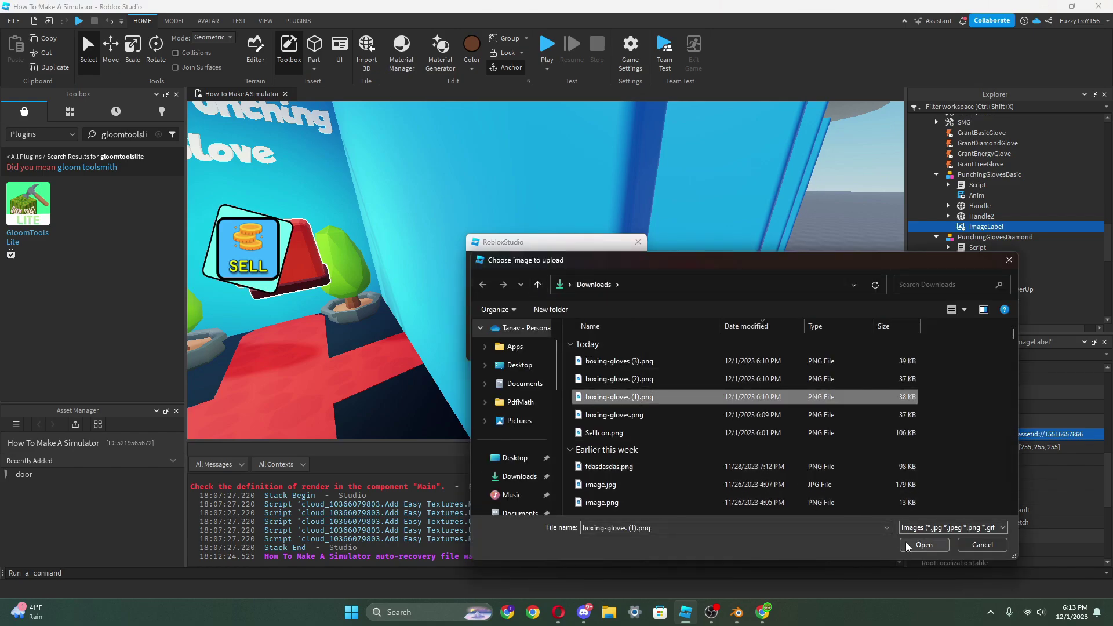
click(924, 545)
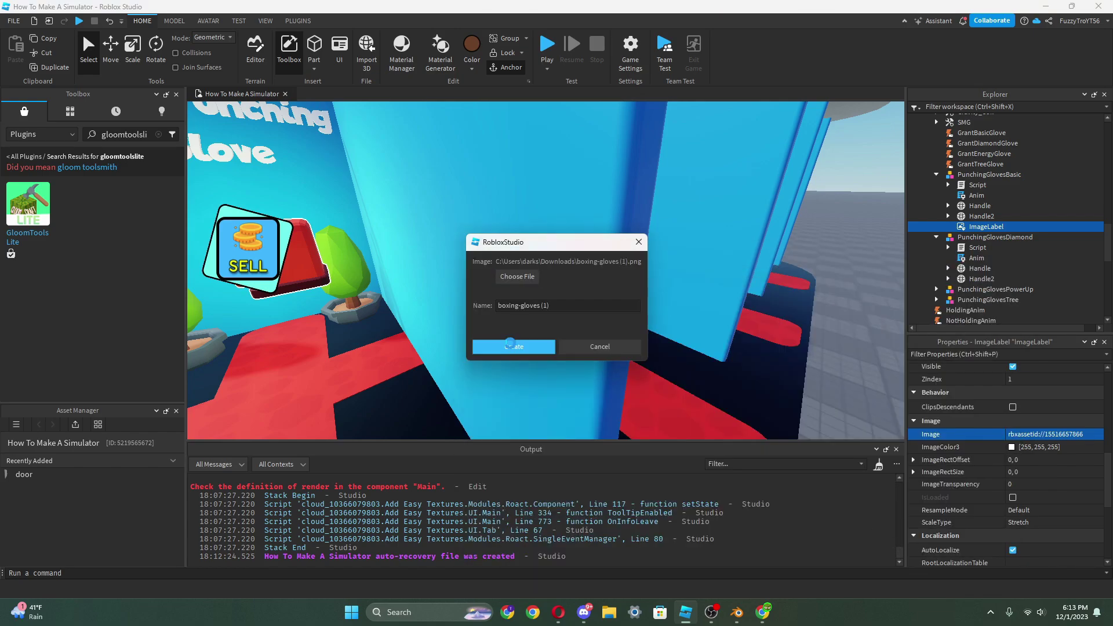
click(519, 346)
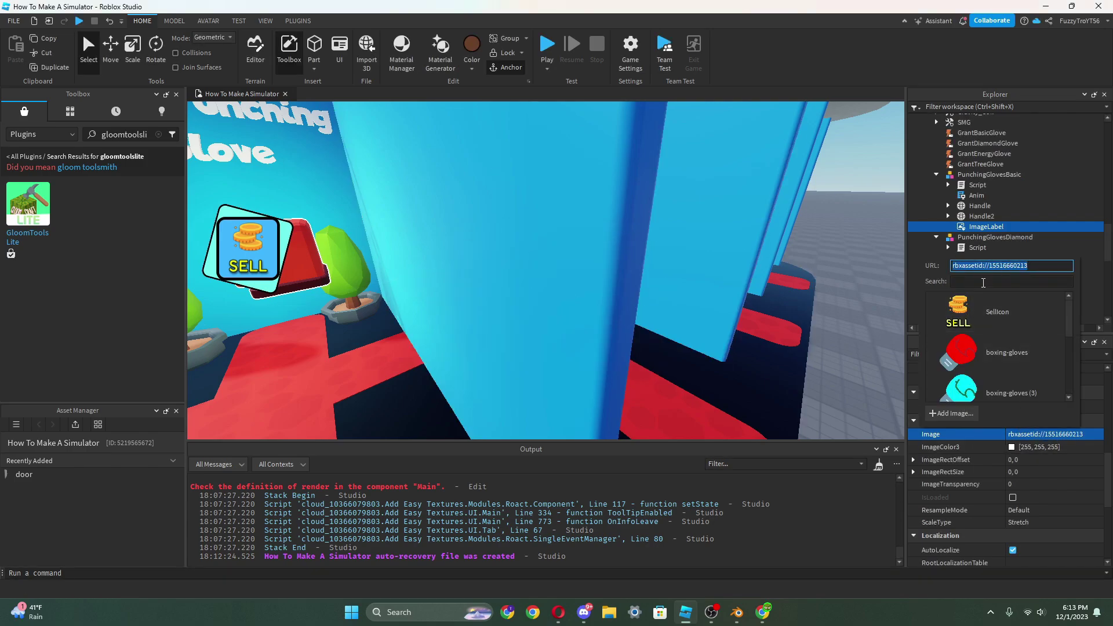
click(1054, 435)
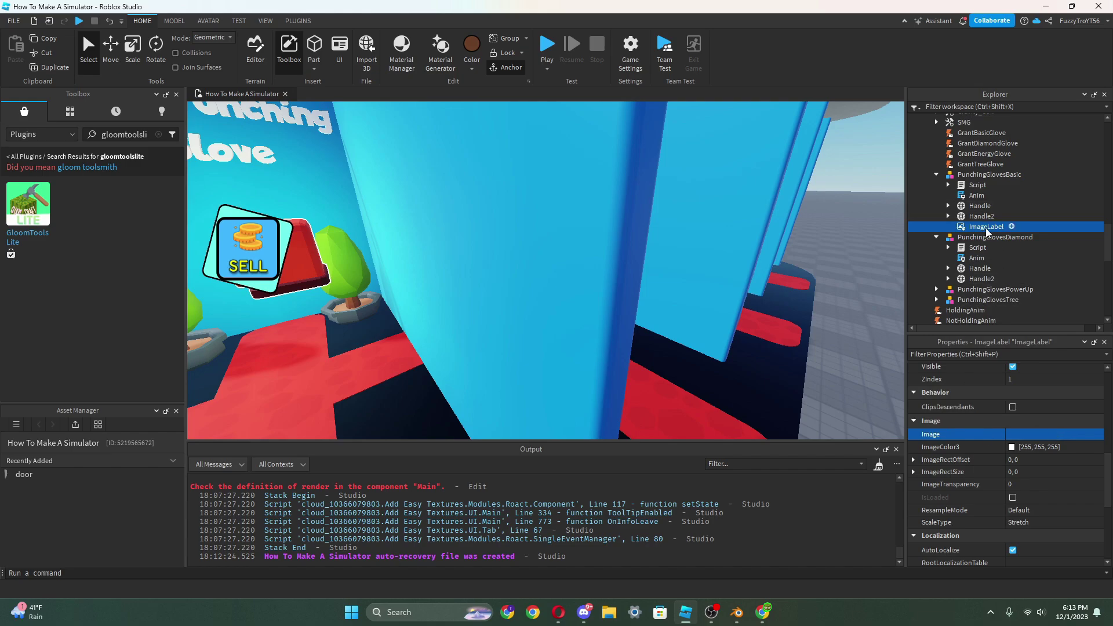
key(Delete)
click(1004, 290)
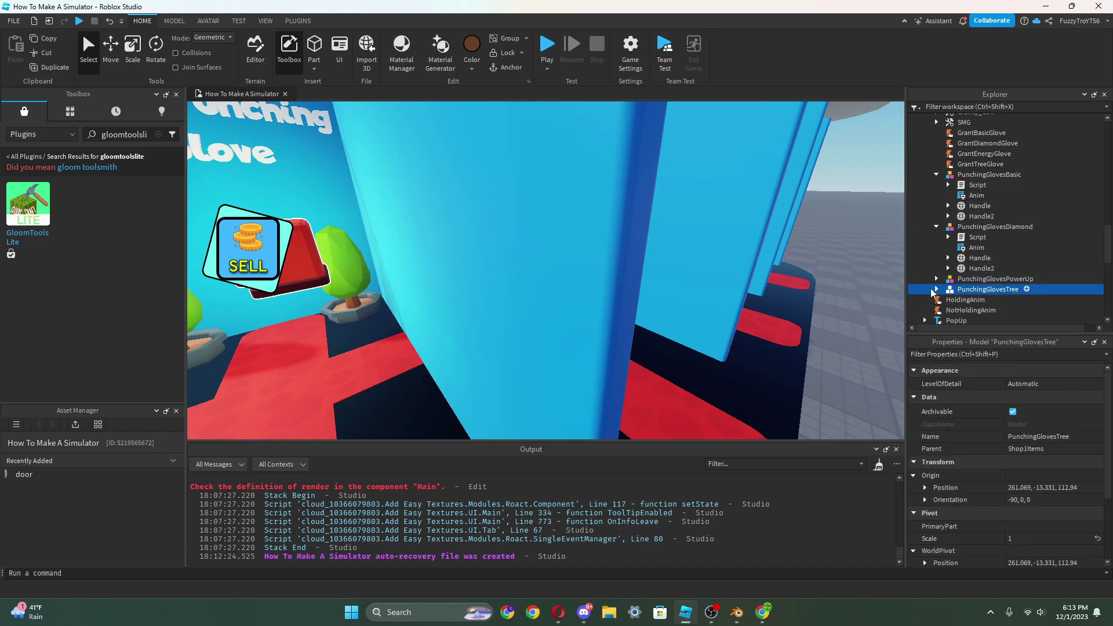
scroll(1044, 492, down, 4)
click(1096, 545)
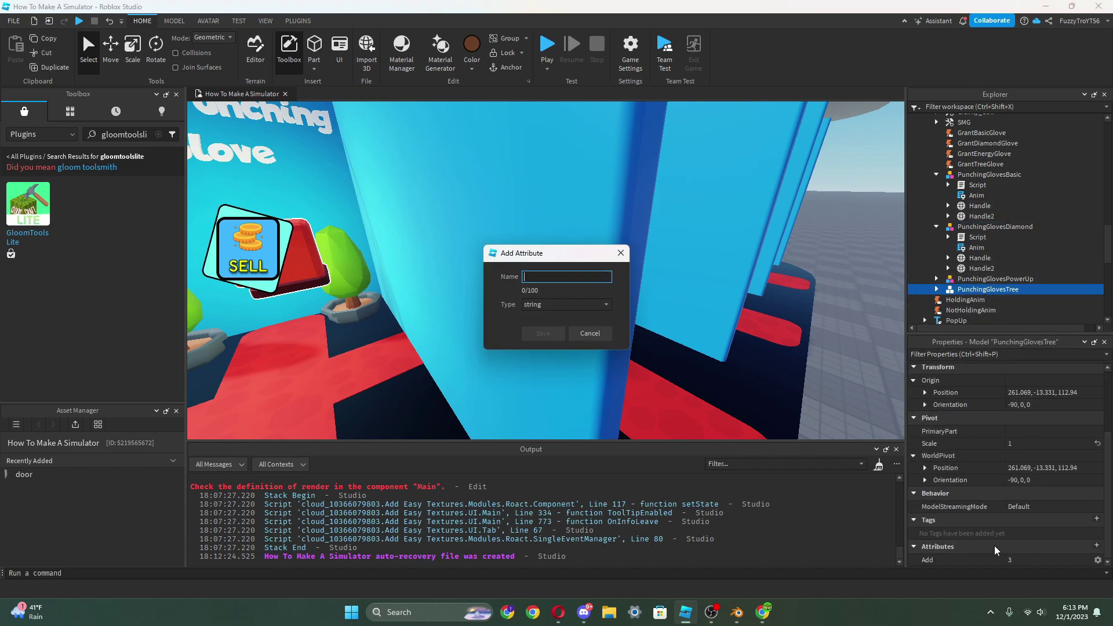
click(607, 306)
click(567, 332)
click(547, 281)
key(Return)
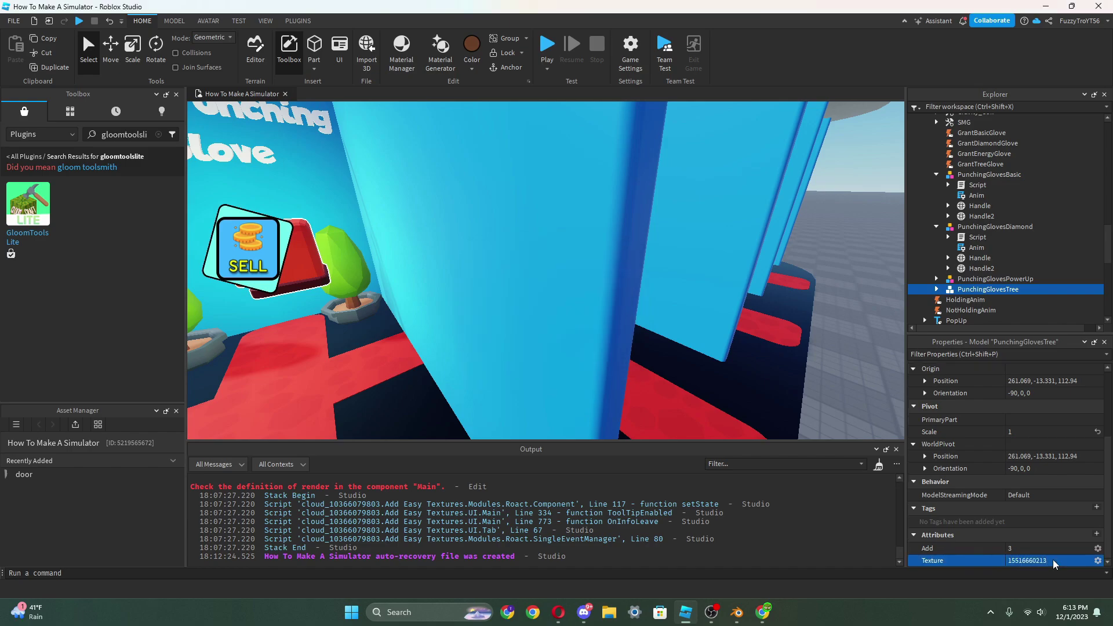
- Open the Script inside PunchingGlovesBasic for editing
click(991, 227)
double_click(973, 185)
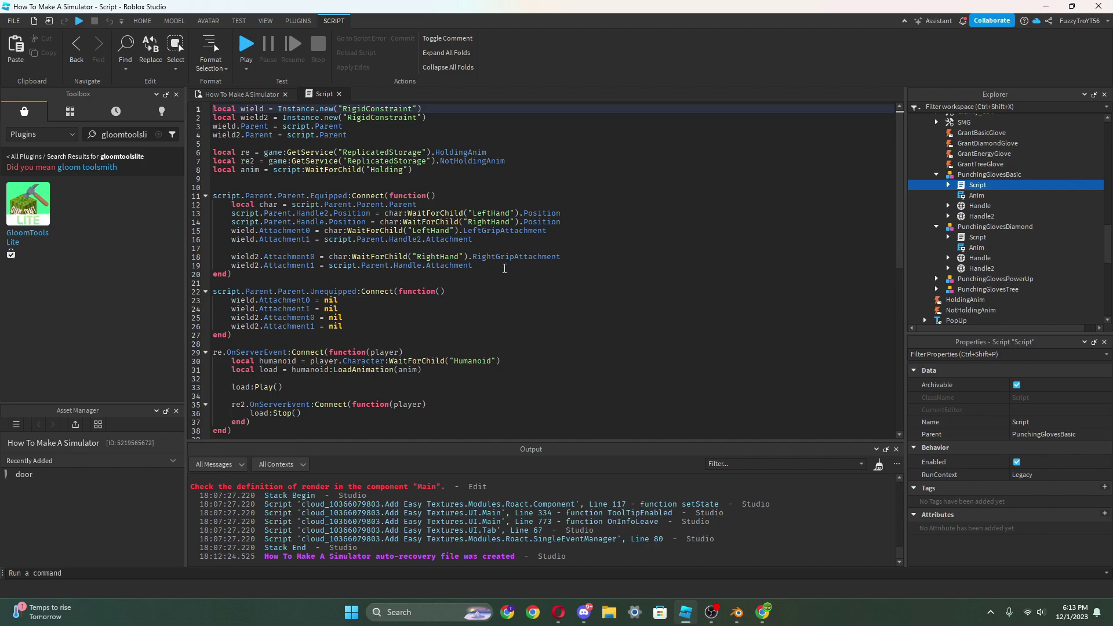
click(505, 268)
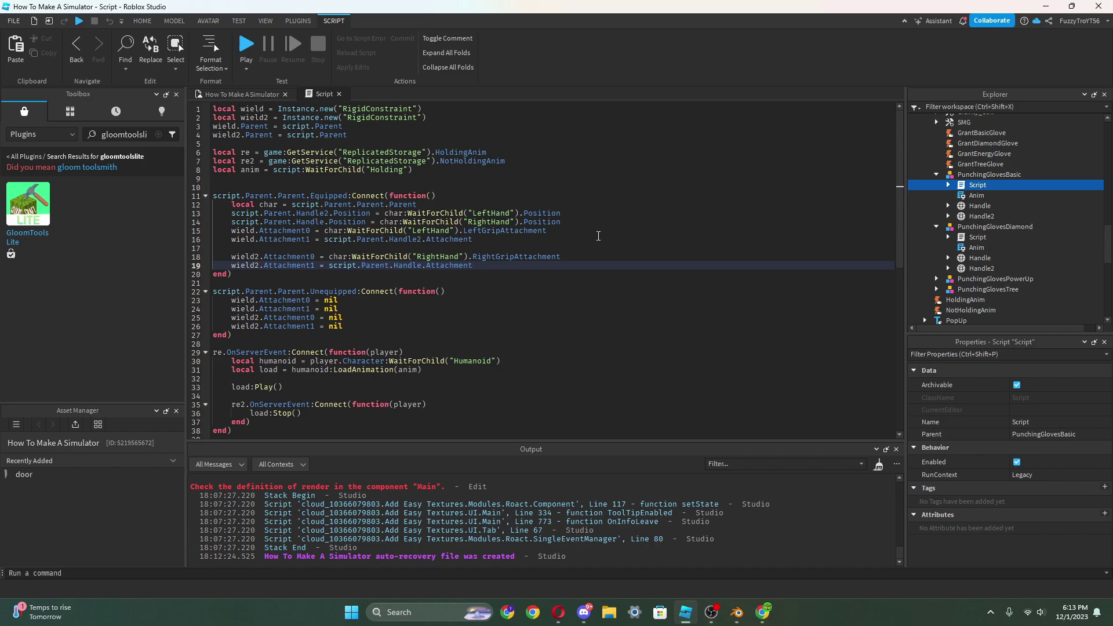
click(561, 205)
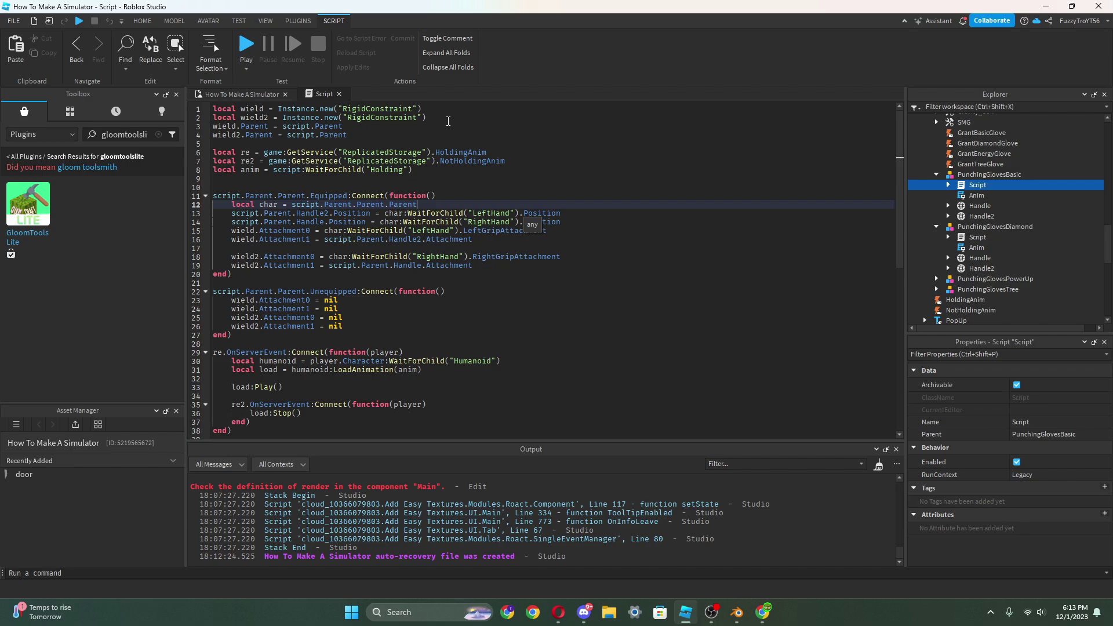
click(448, 122)
click(440, 134)
key(Return)
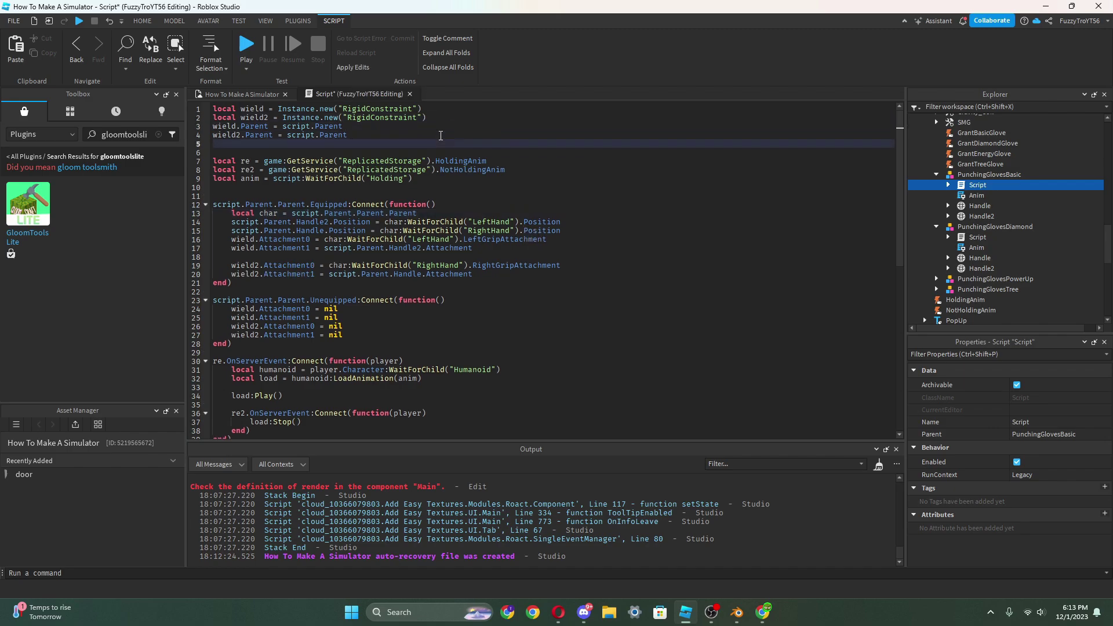
key(BackSpace)
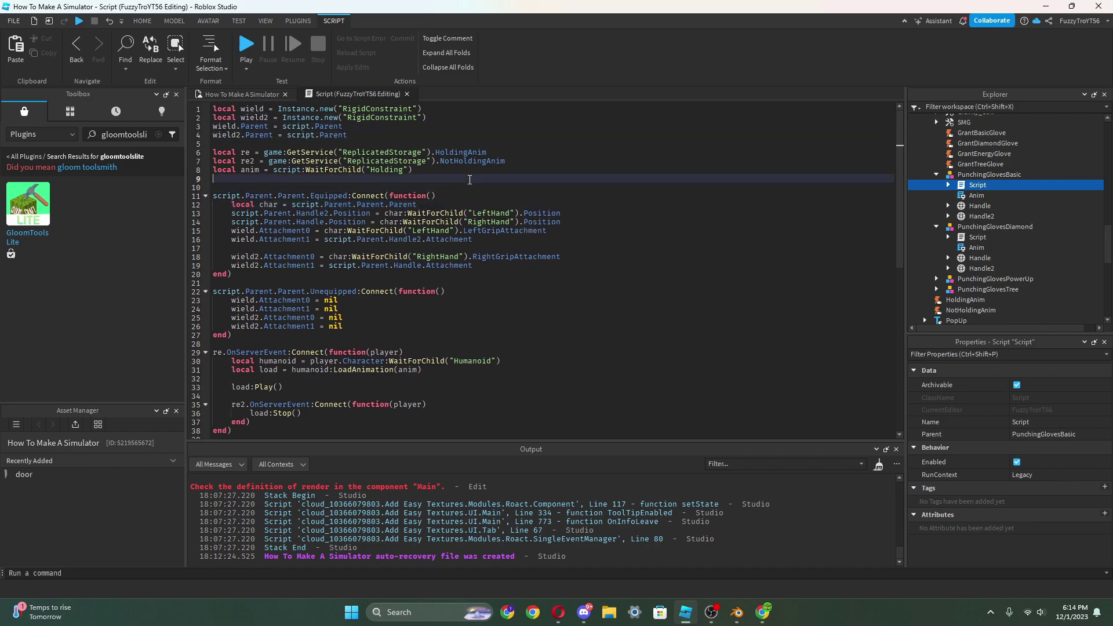
- Begin a line script.Parent.Parent.Texture below the anim variable and check the texture property's exact name on the Punch tool in StarterPack
click(466, 178)
key(Return)
text(script.p)
text(arent.Parent.Texture)
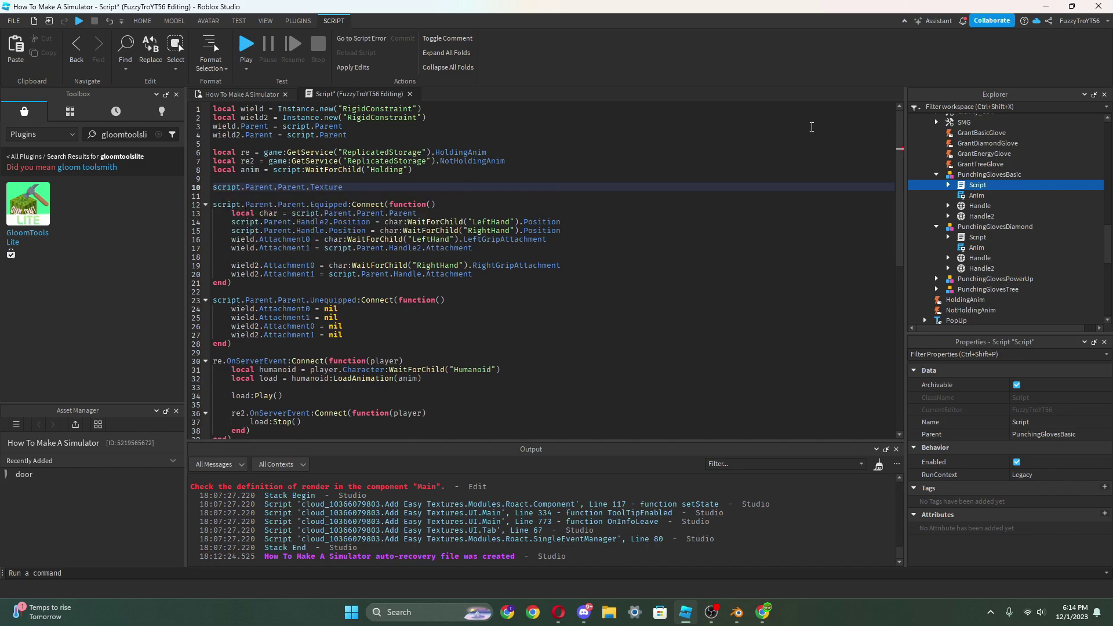
scroll(956, 232, down, 10)
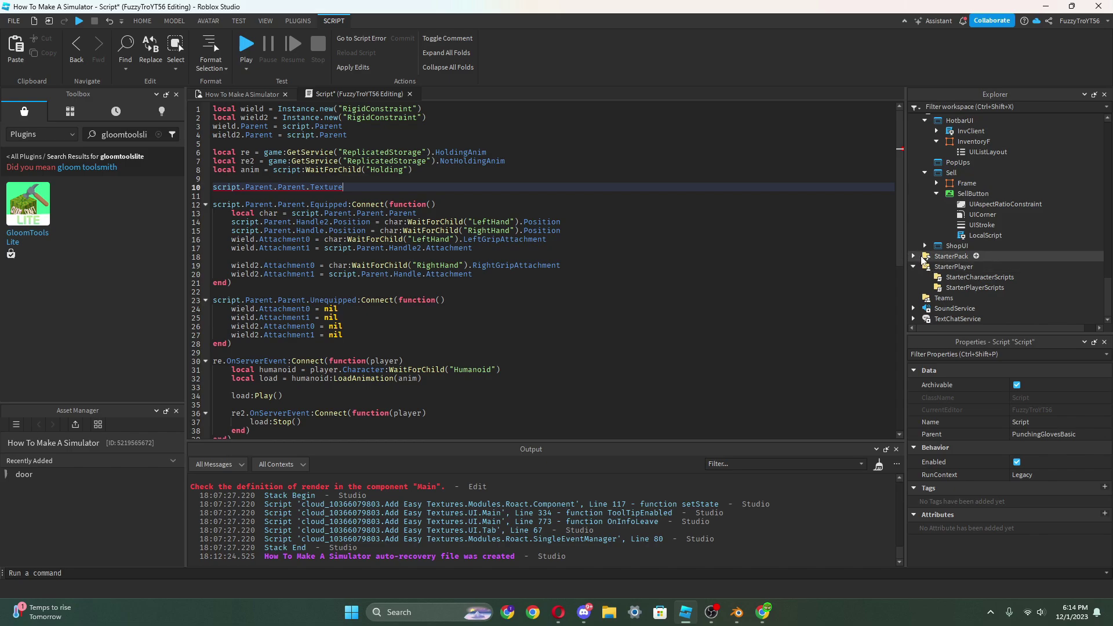
click(955, 267)
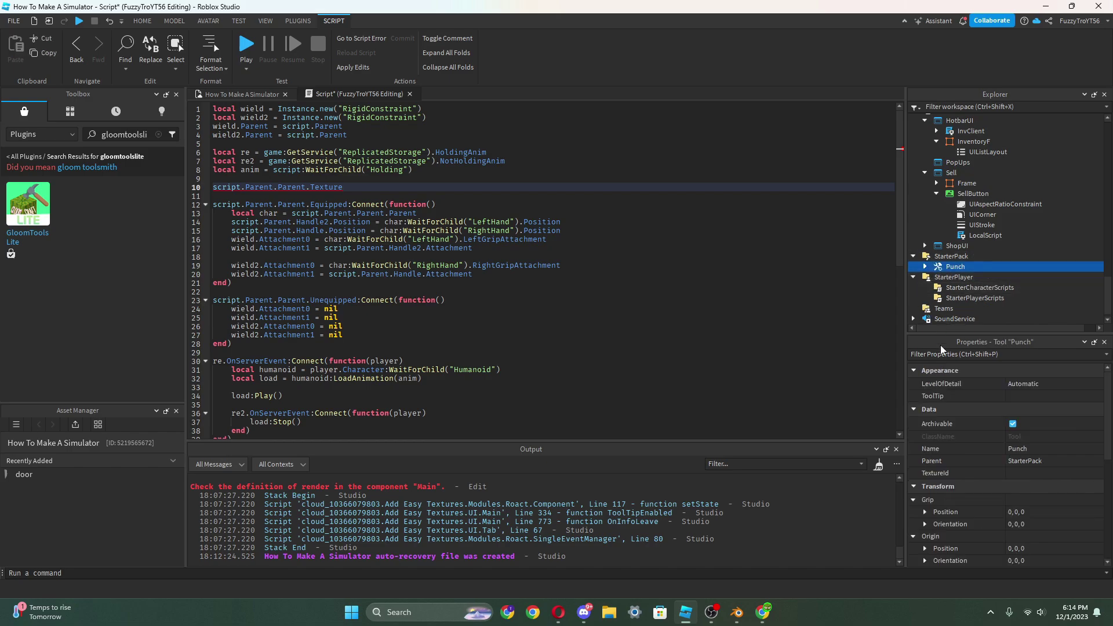
click(935, 473)
- Complete the line as script.Parent.Parent.TextureId = script.Parent:GetAttribute("Texture"), copy it, and close the script
click(357, 189)
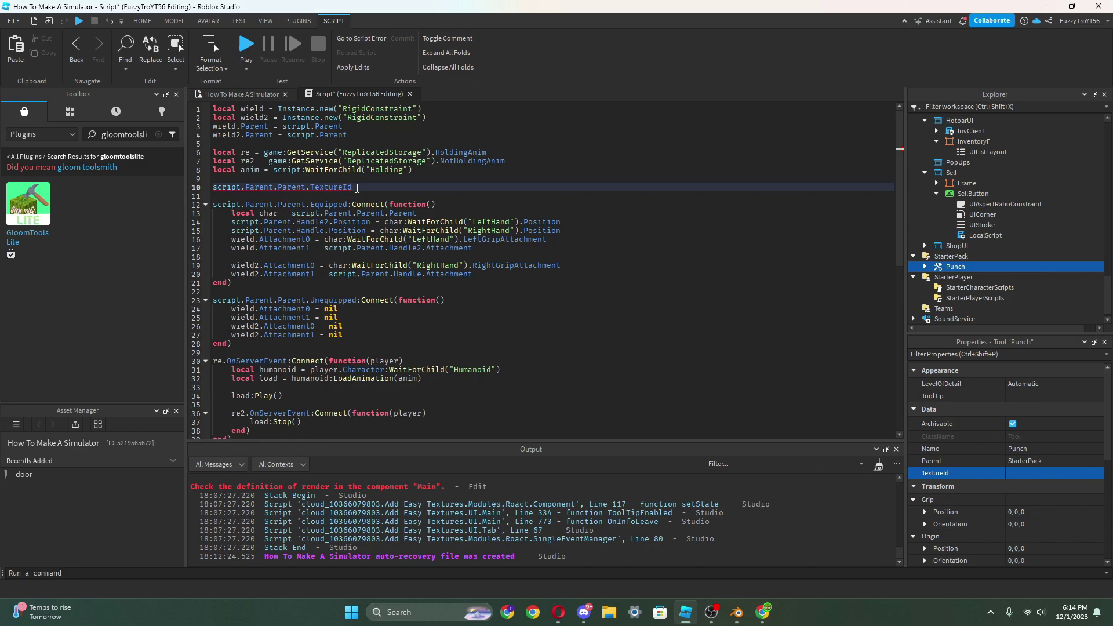
text(script.Parent:GetAttribute("Text)
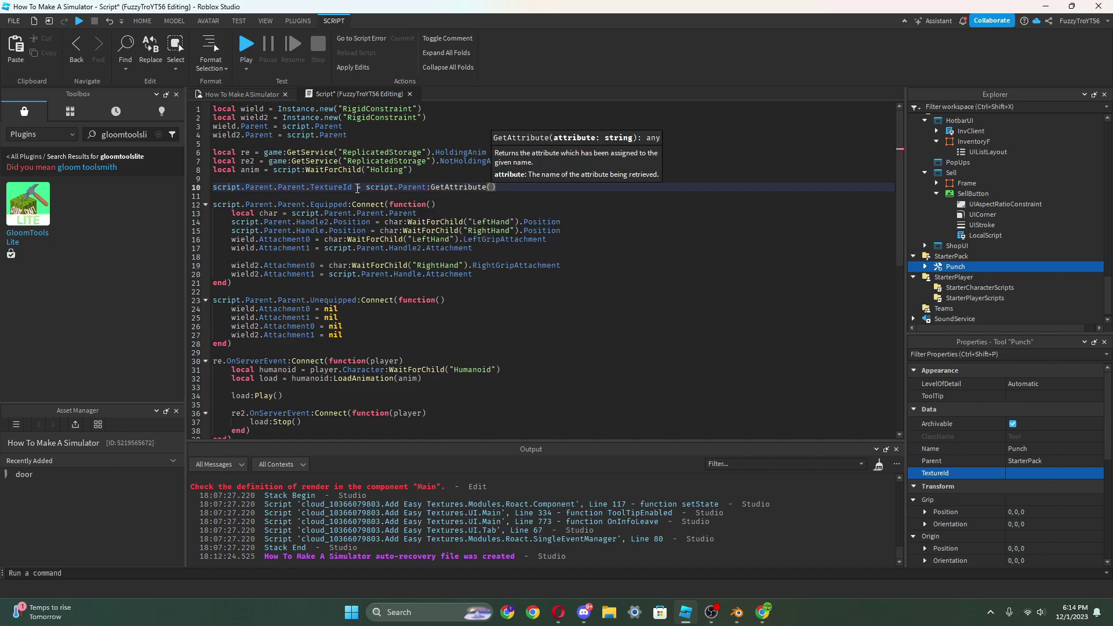
key(Tab)
drag(538, 187, 214, 188)
key(ctrl+c)
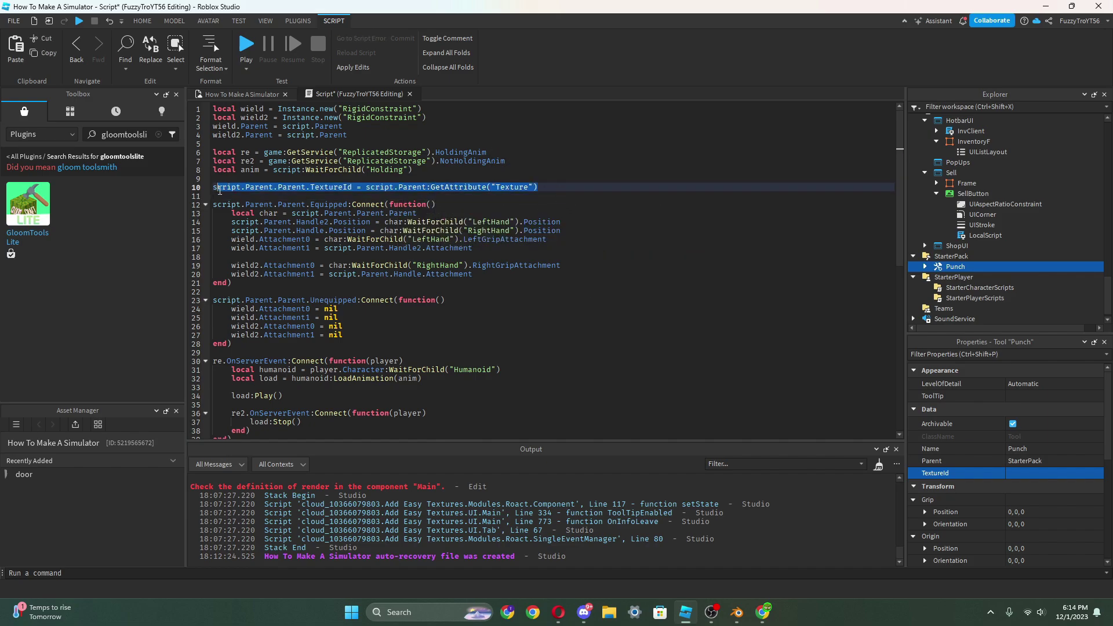
click(410, 94)
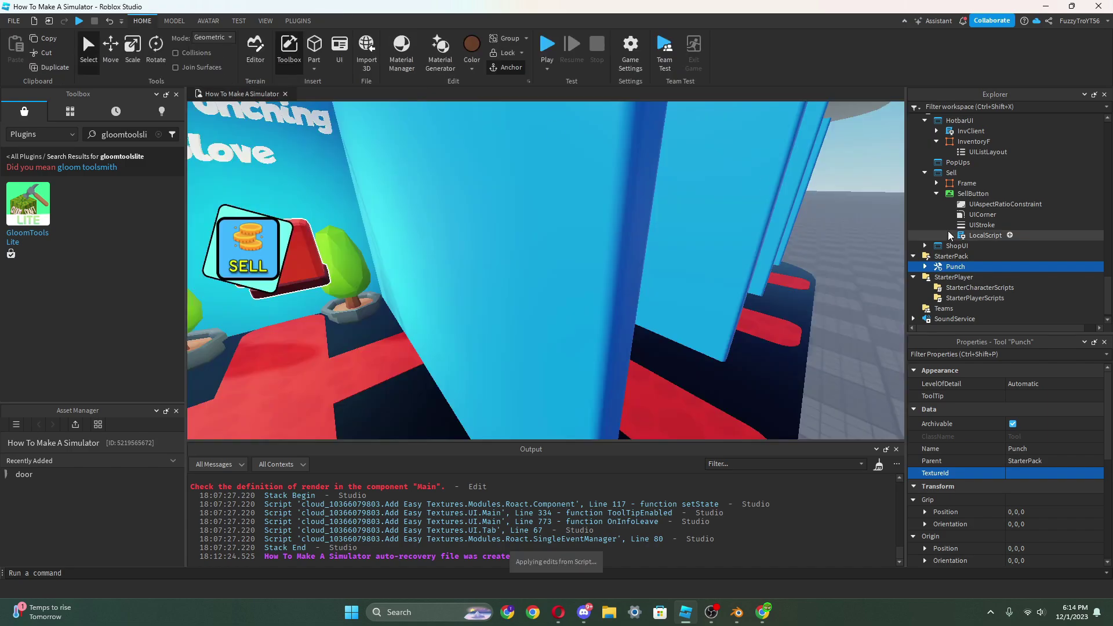
- Paste the copied TextureId line below the anim variable in the PunchingGlovesDiamond script and close the script
scroll(939, 227, up, 3)
scroll(939, 228, up, 5)
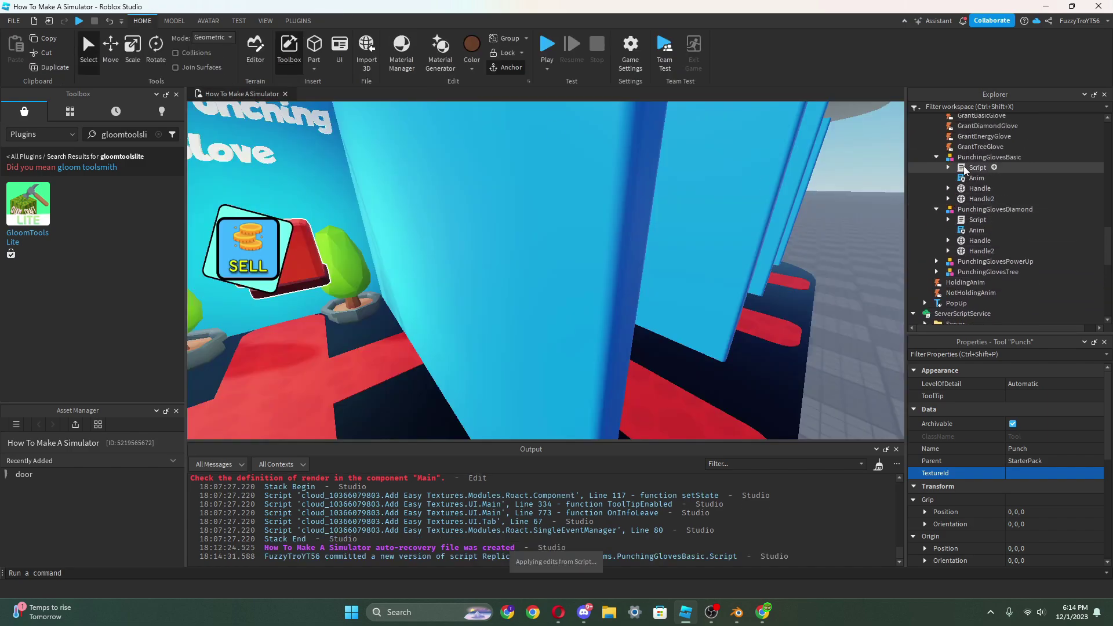
double_click(978, 219)
click(499, 170)
key(ctrl+v)
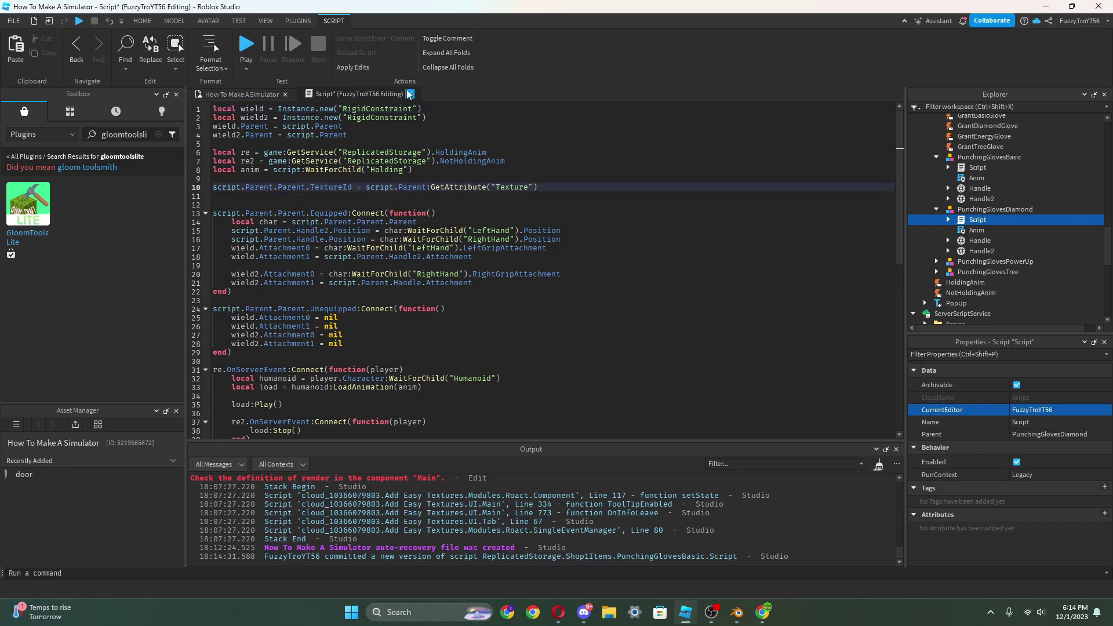
click(406, 94)
- Expand PunchingGlovesPowerUp, paste the TextureId line below the anim variable in its script, and close the script
double_click(974, 261)
double_click(990, 271)
click(474, 167)
key(Return)
key(Return)
key(ctrl+v)
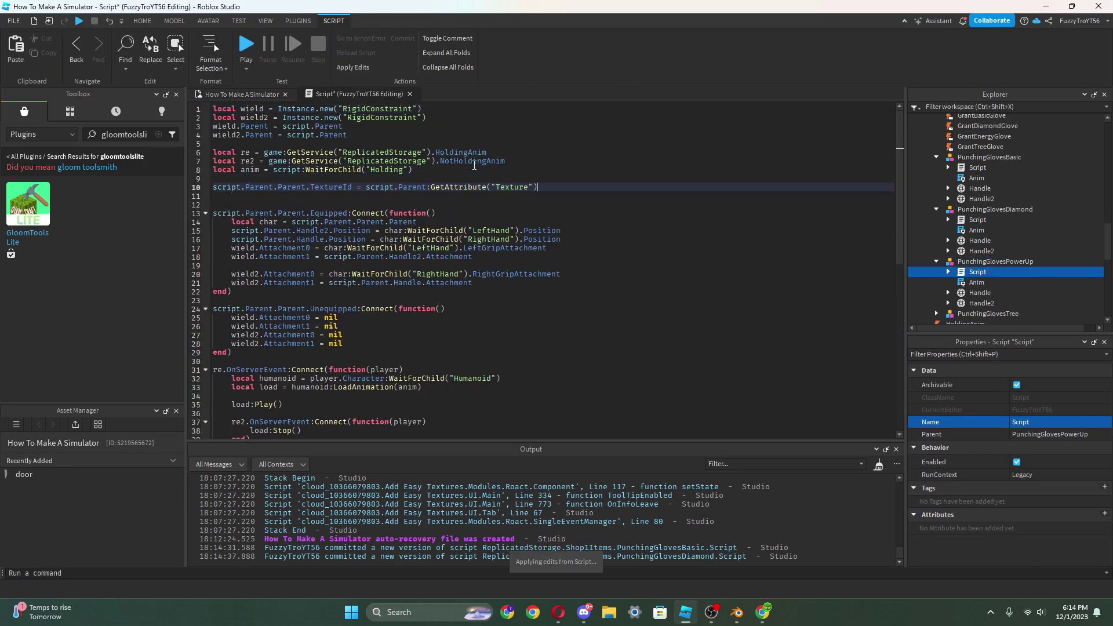
click(411, 94)
- Expand PunchingGlovesTree, paste the TextureId line below the anim variable in its script, and close the script
scroll(944, 255, down, 2)
click(937, 254)
double_click(970, 267)
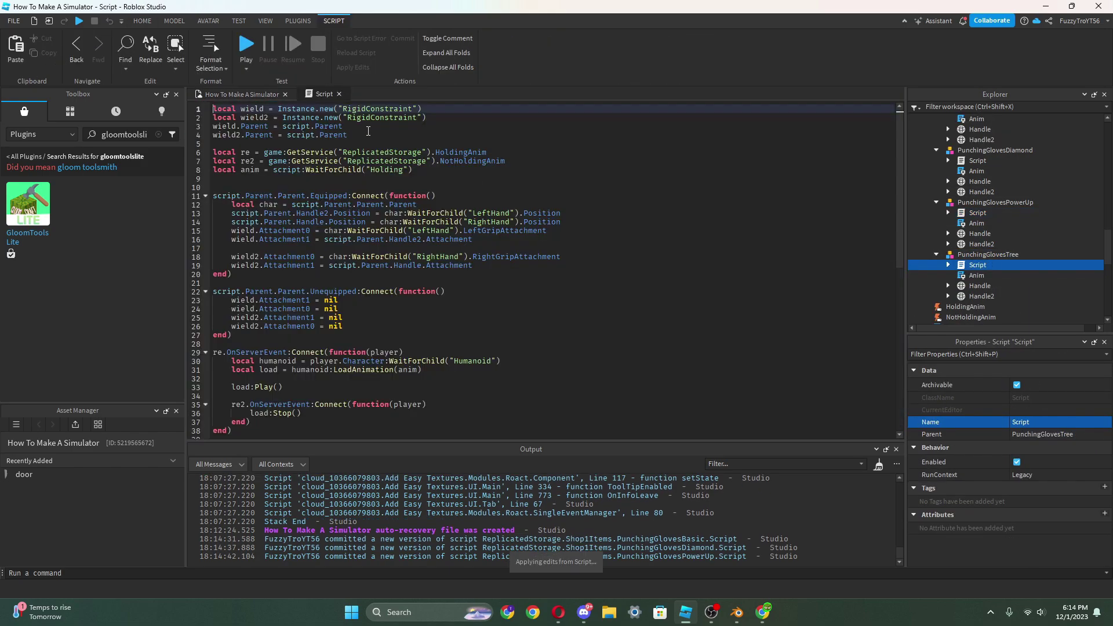
click(514, 173)
key(Return)
key(Return)
key(ctrl+v)
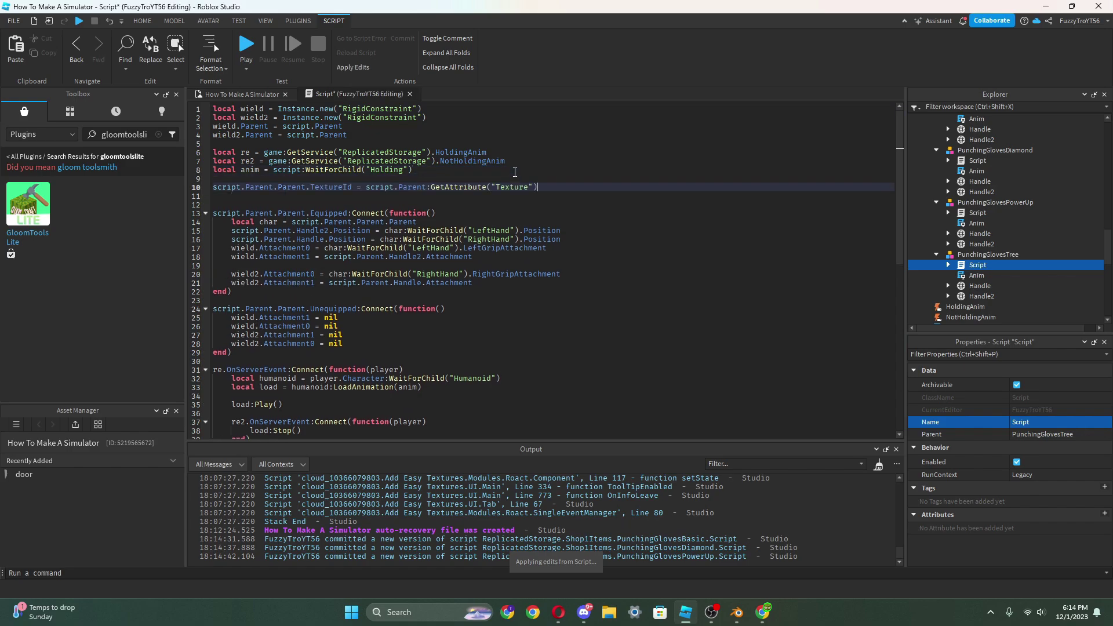
click(411, 93)
- Start a play test of the game to check the glove icons in the hotbar
click(547, 46)
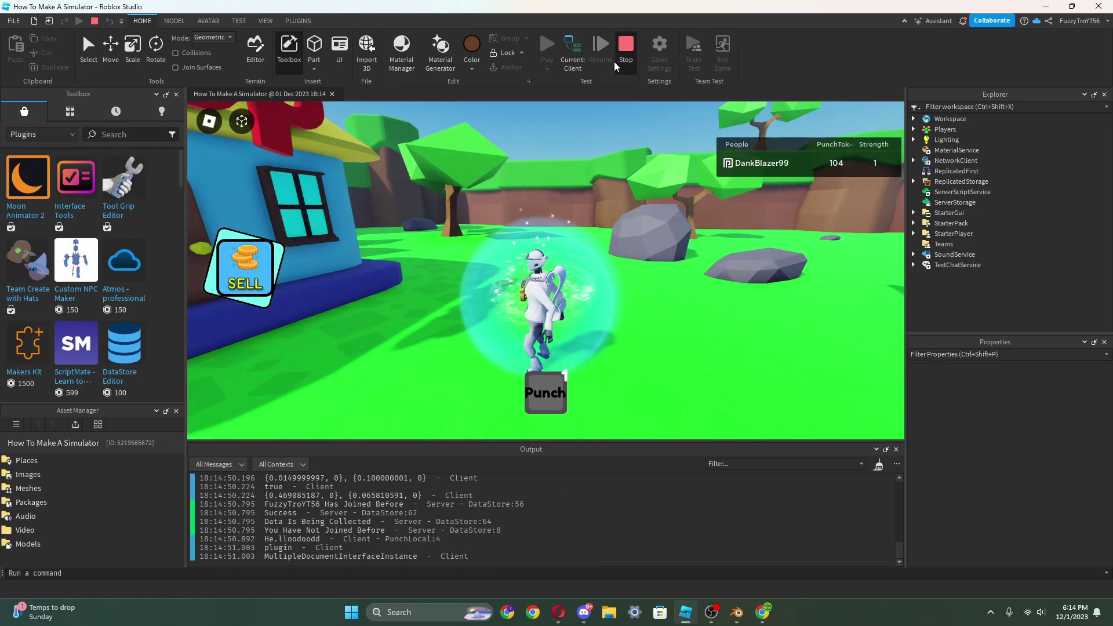
- Stop the play test and check how HotbarUI's InvClient script assigns Child.TextureId to ItemImage.Image, closing the script after reading it
click(620, 55)
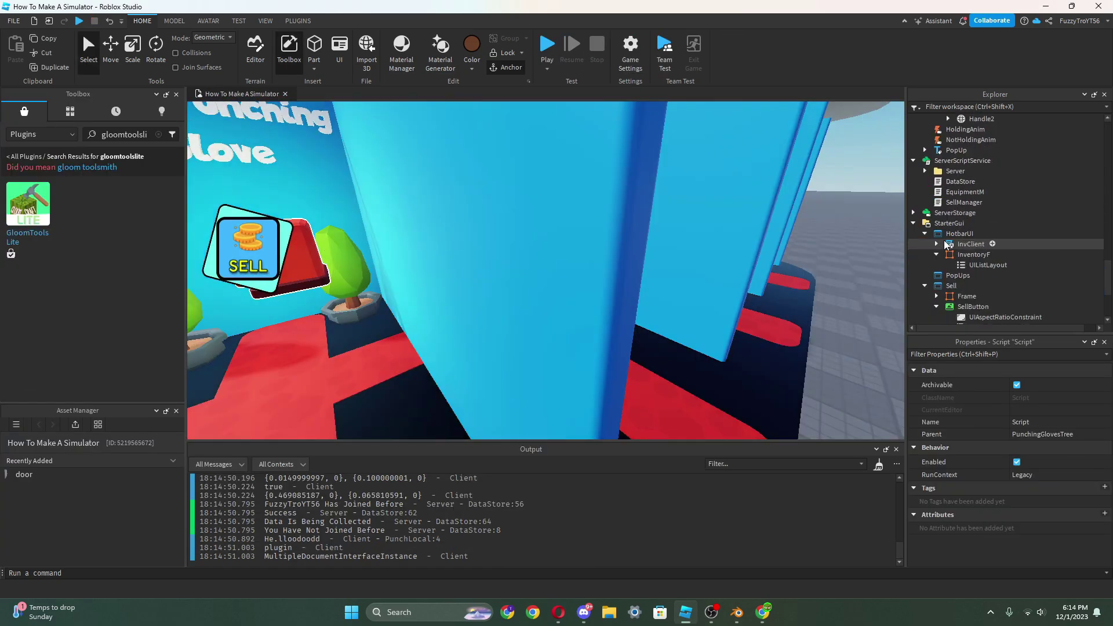
click(937, 244)
scroll(946, 244, down, 1)
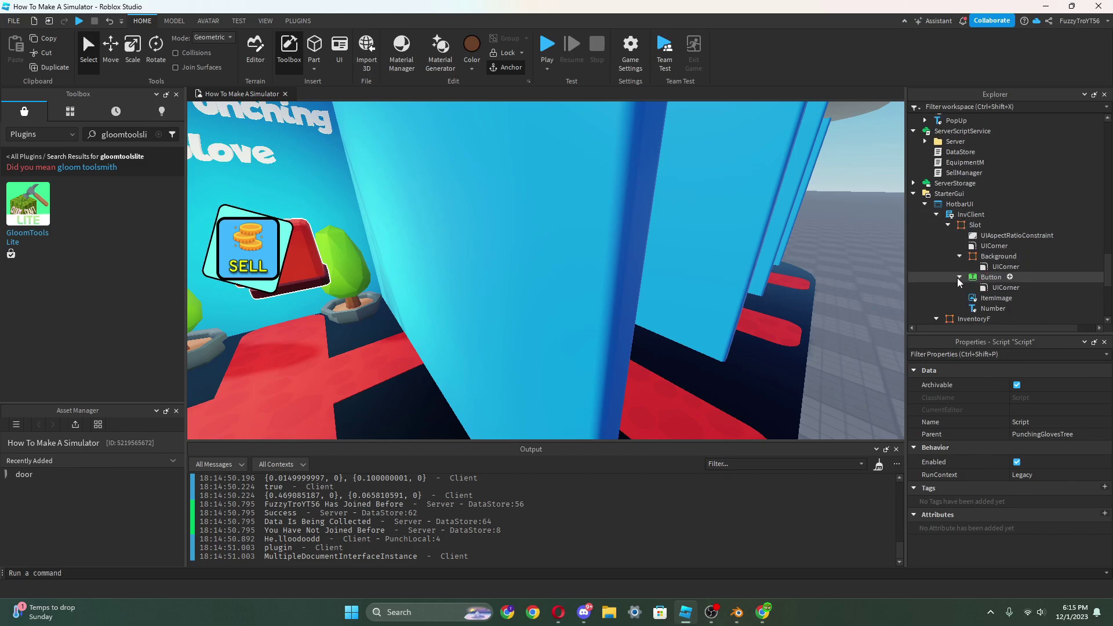
double_click(969, 215)
scroll(367, 246, down, 10)
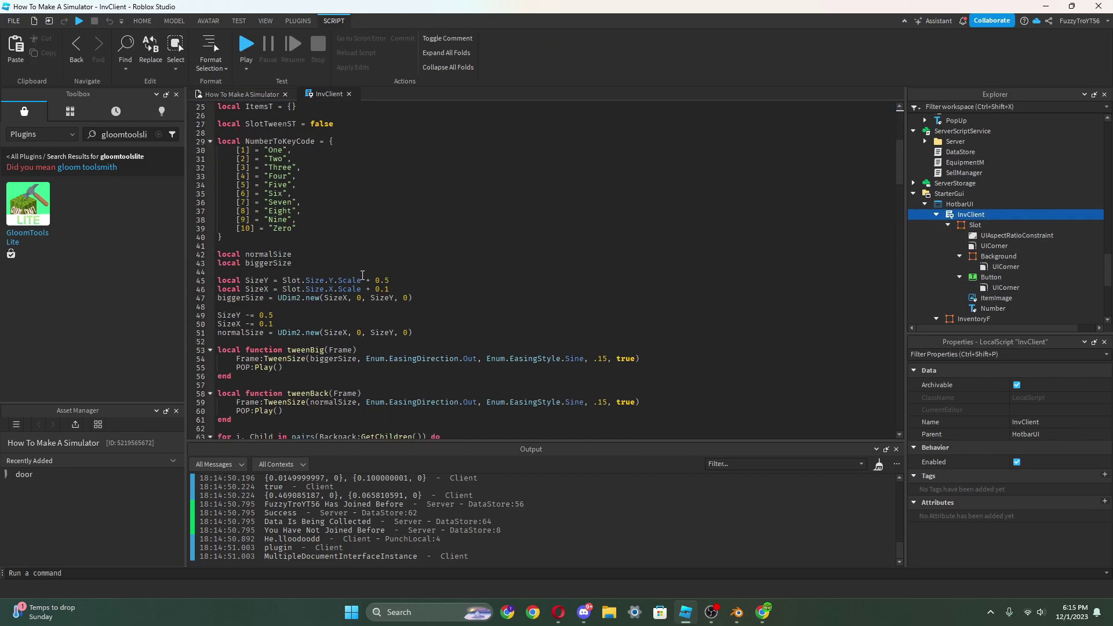
scroll(367, 246, down, 5)
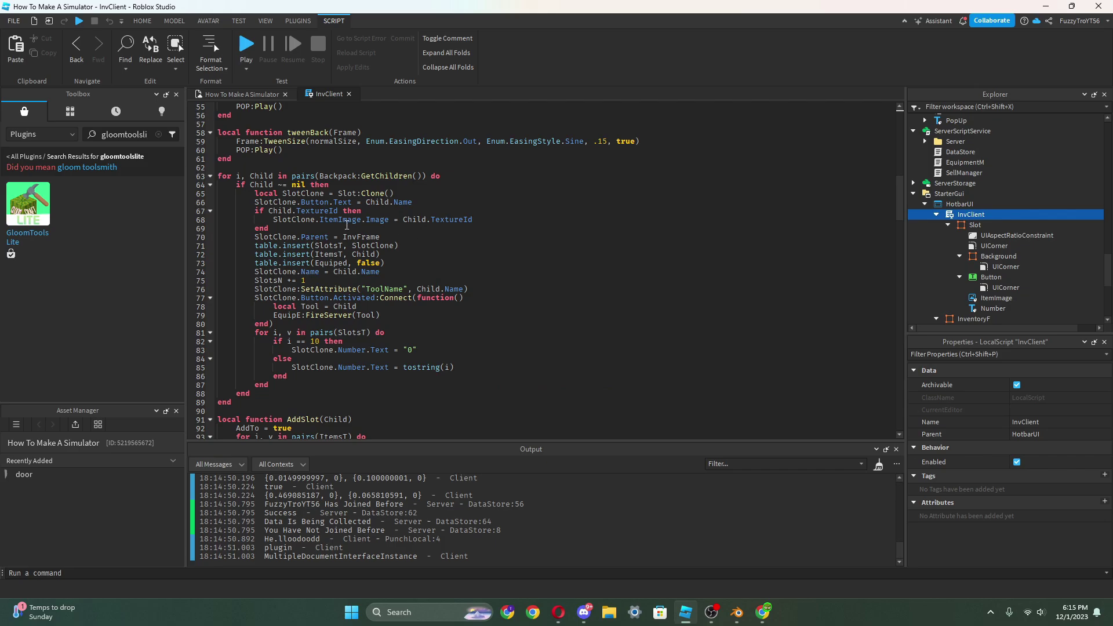
click(317, 219)
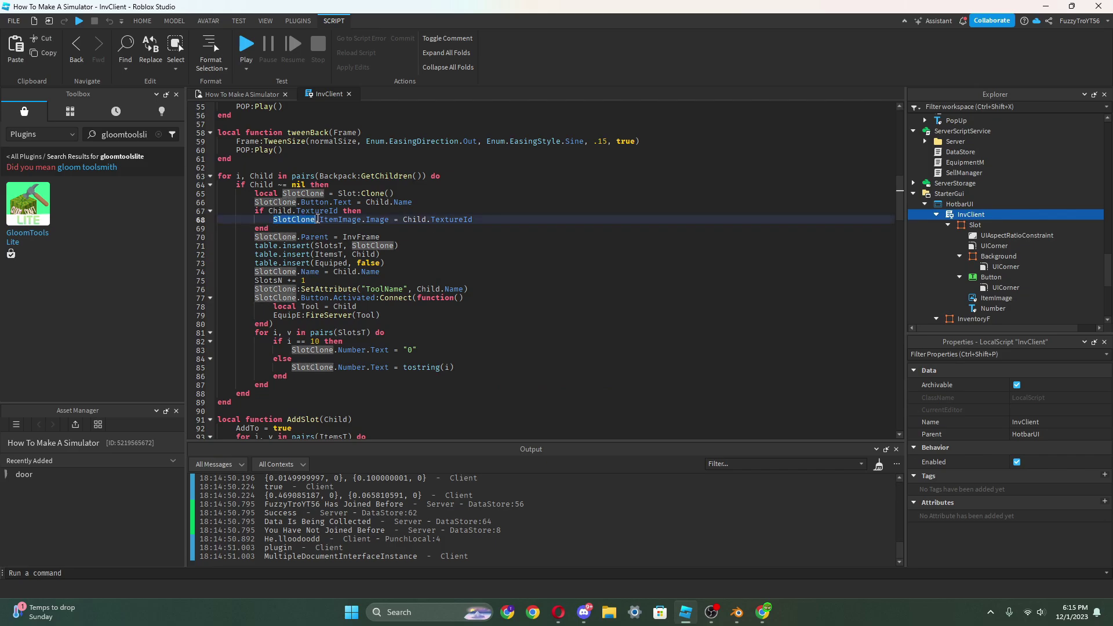
drag(317, 219, 381, 221)
click(421, 221)
click(404, 220)
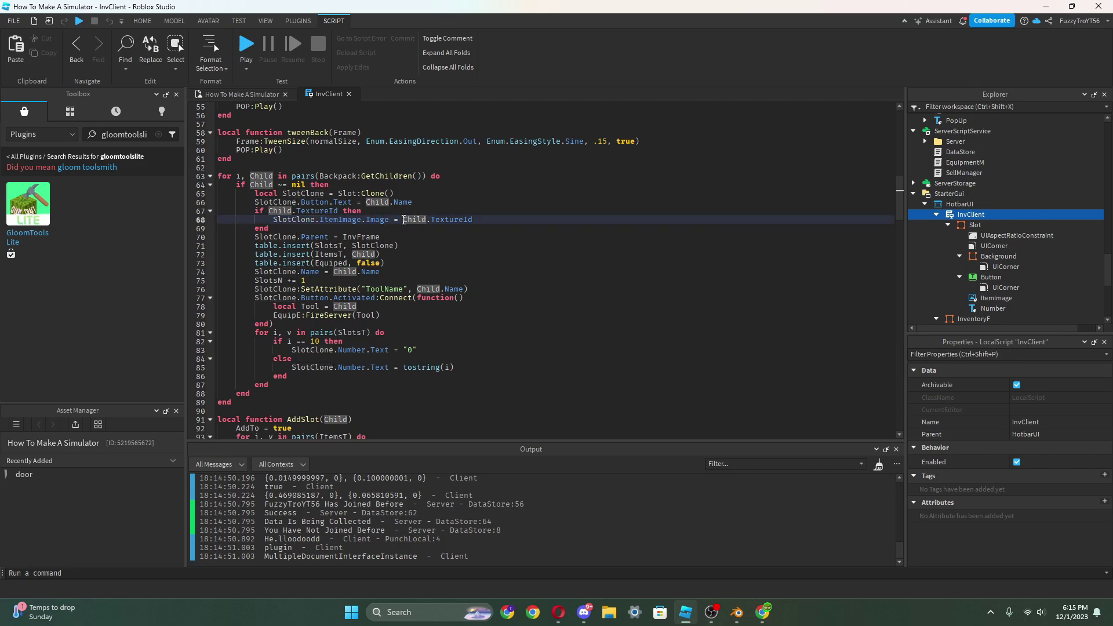
drag(473, 219, 433, 222)
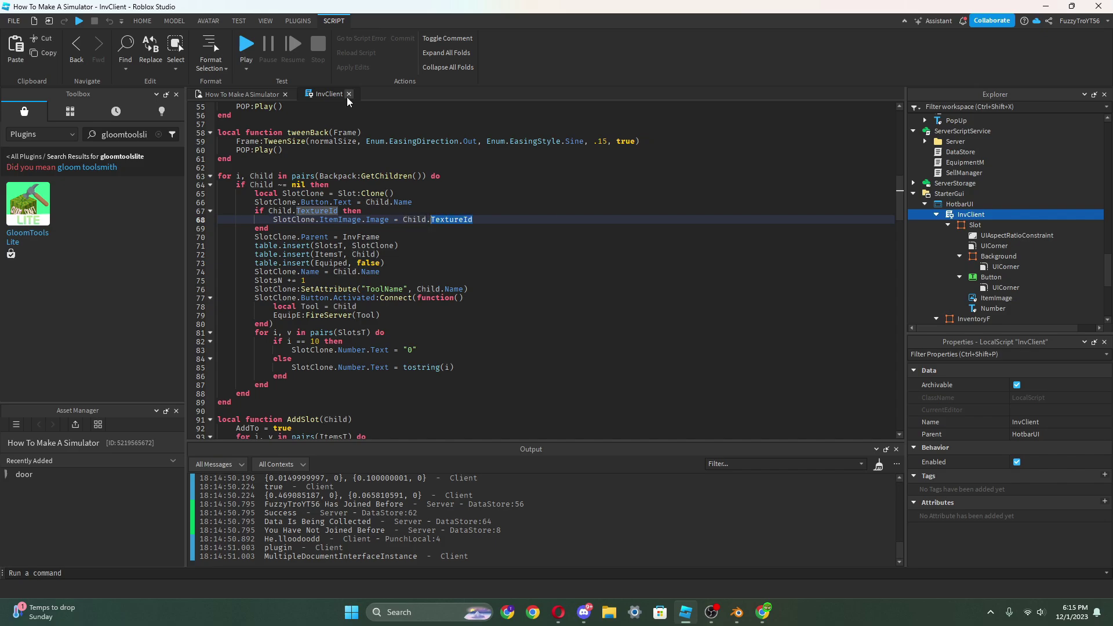
click(349, 94)
- Start a play test and inspect the TextureId of the equipped Punch tool inside the player's character in Workspace
click(539, 42)
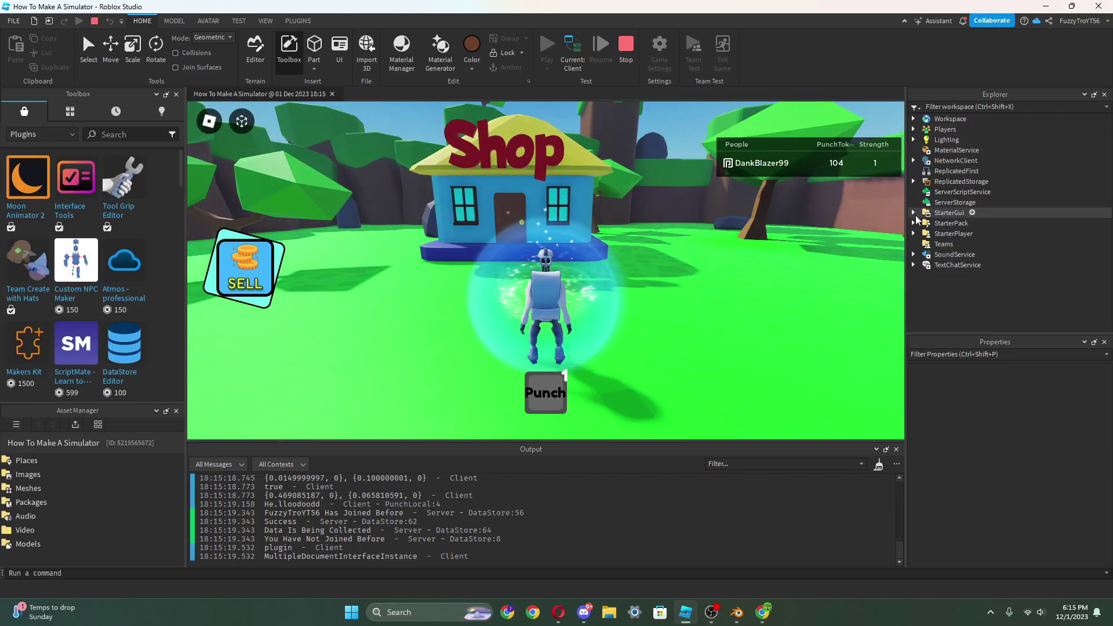
click(913, 119)
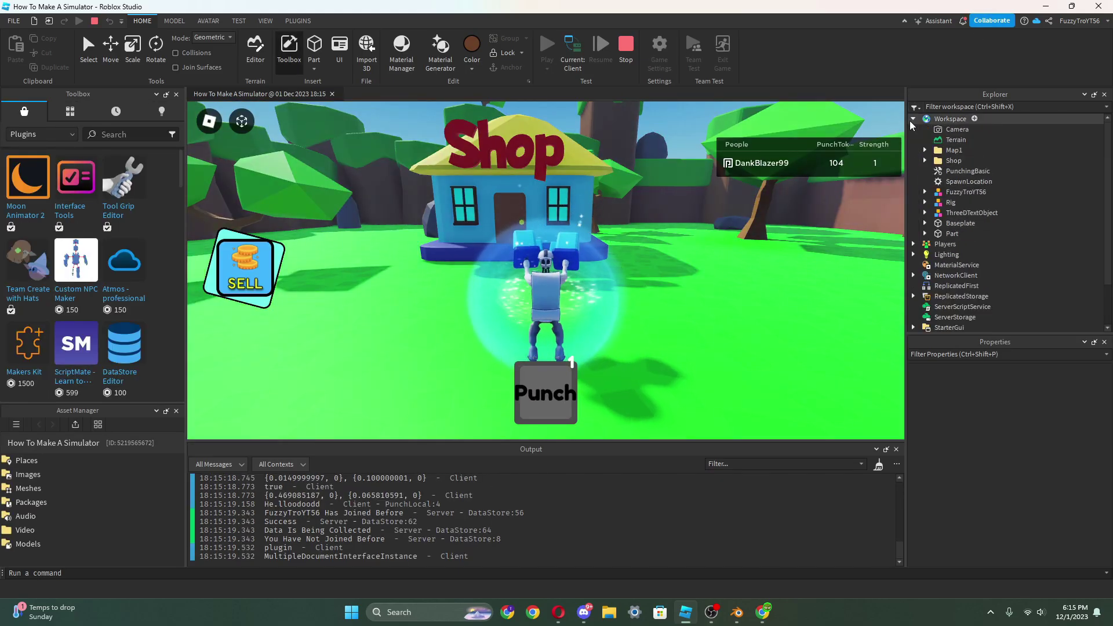
click(925, 192)
scroll(967, 237, down, 1)
click(967, 245)
scroll(1006, 452, down, 4)
scroll(1005, 487, up, 3)
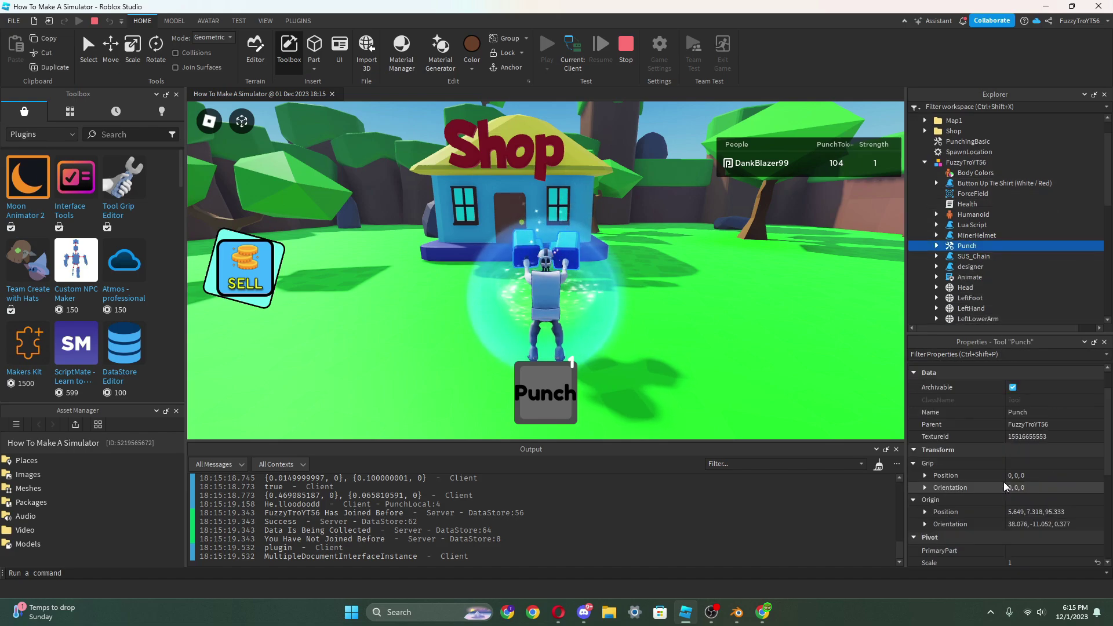
click(1014, 440)
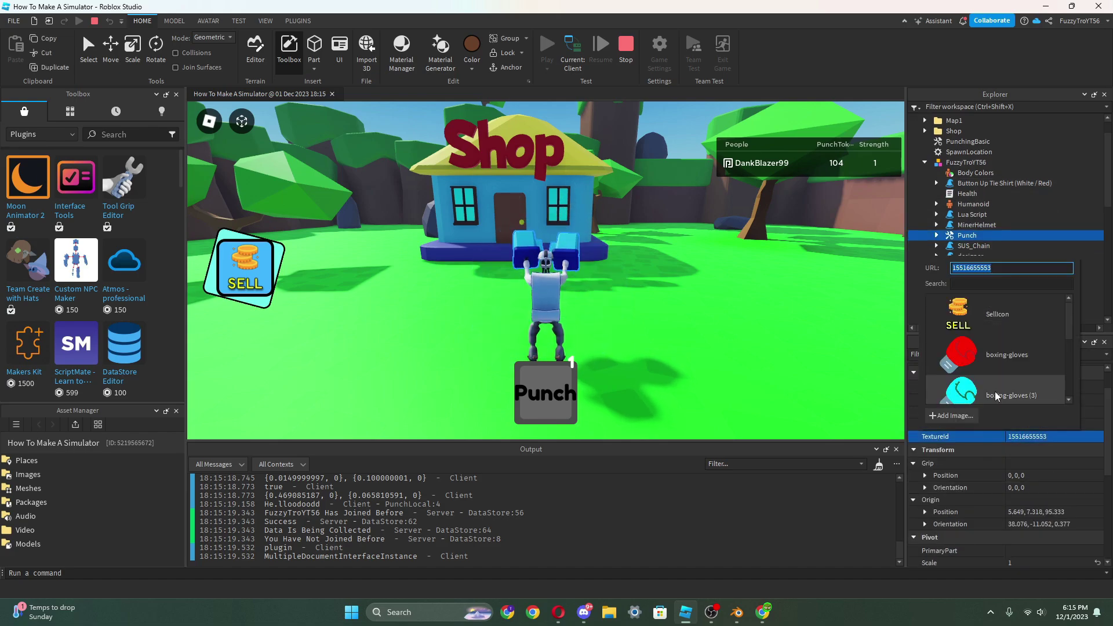
- Punch several times with the glove, use its hotbar slot once, and stop the play test
click(678, 311)
click(649, 309)
click(622, 308)
right_drag(621, 308, 623, 308)
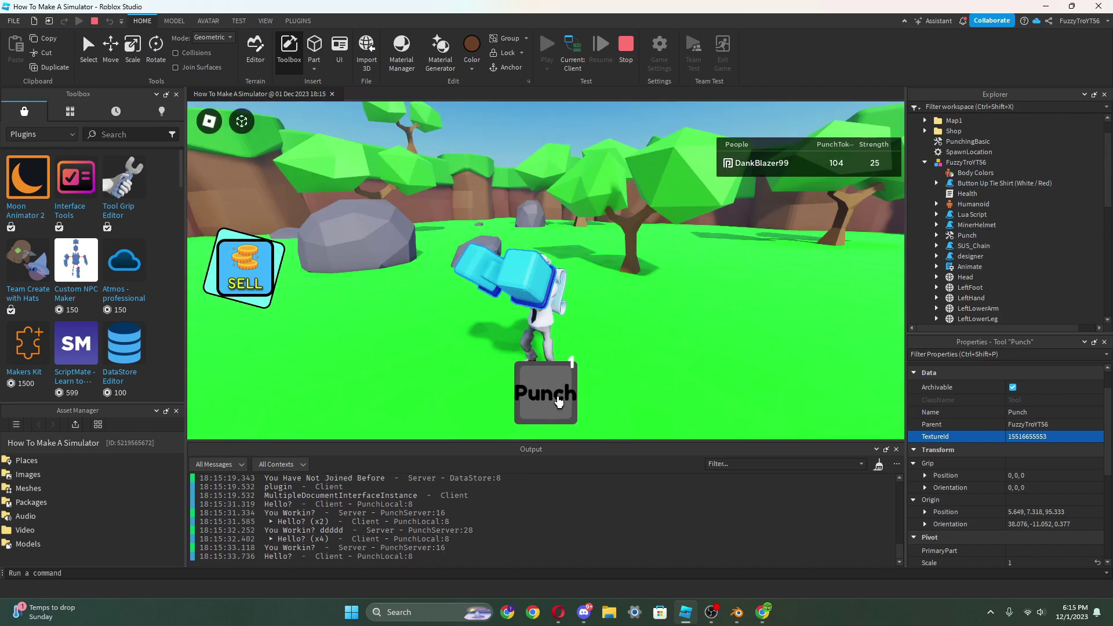
click(559, 400)
click(623, 46)
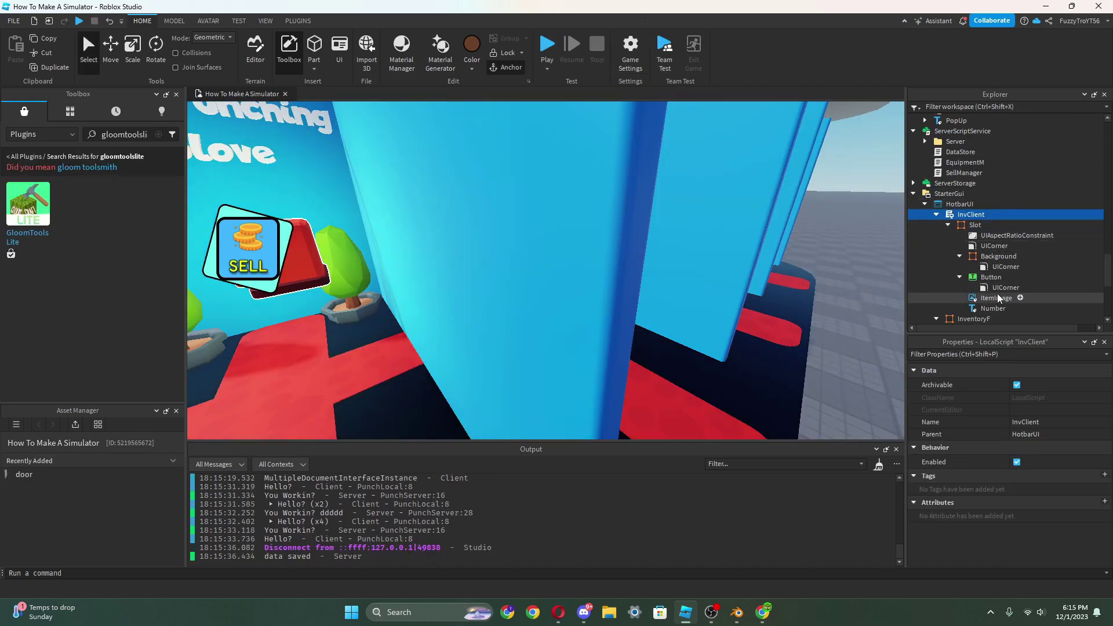
- Open the InvClient script and copy the if Child.TextureId block in the Backpack loop
double_click(986, 216)
scroll(441, 272, down, 10)
scroll(441, 272, down, 7)
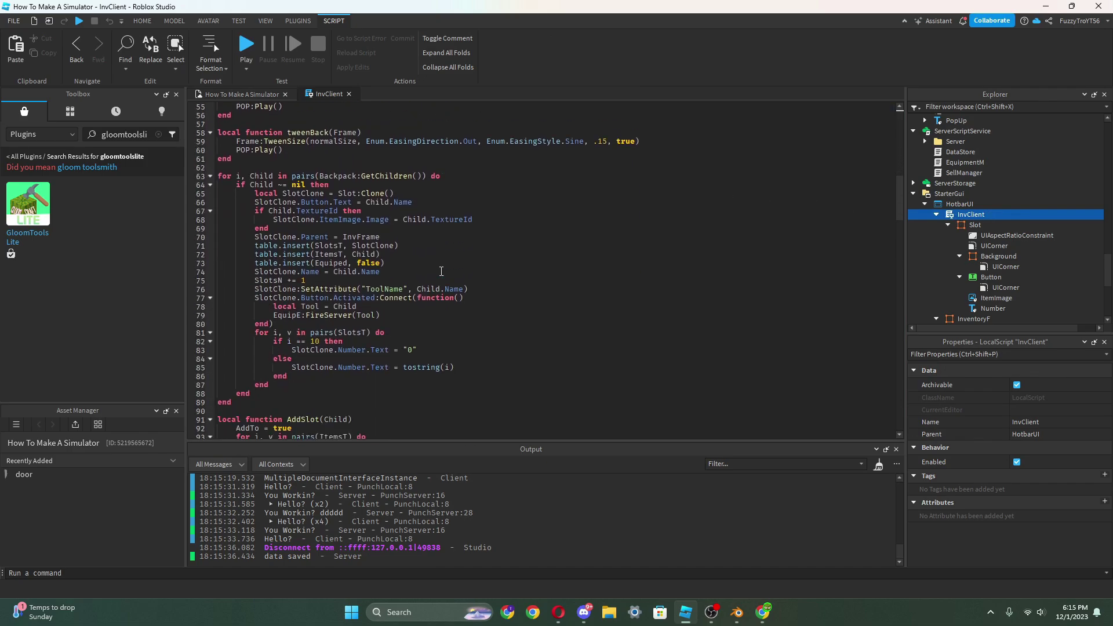
click(281, 221)
click(464, 236)
click(483, 223)
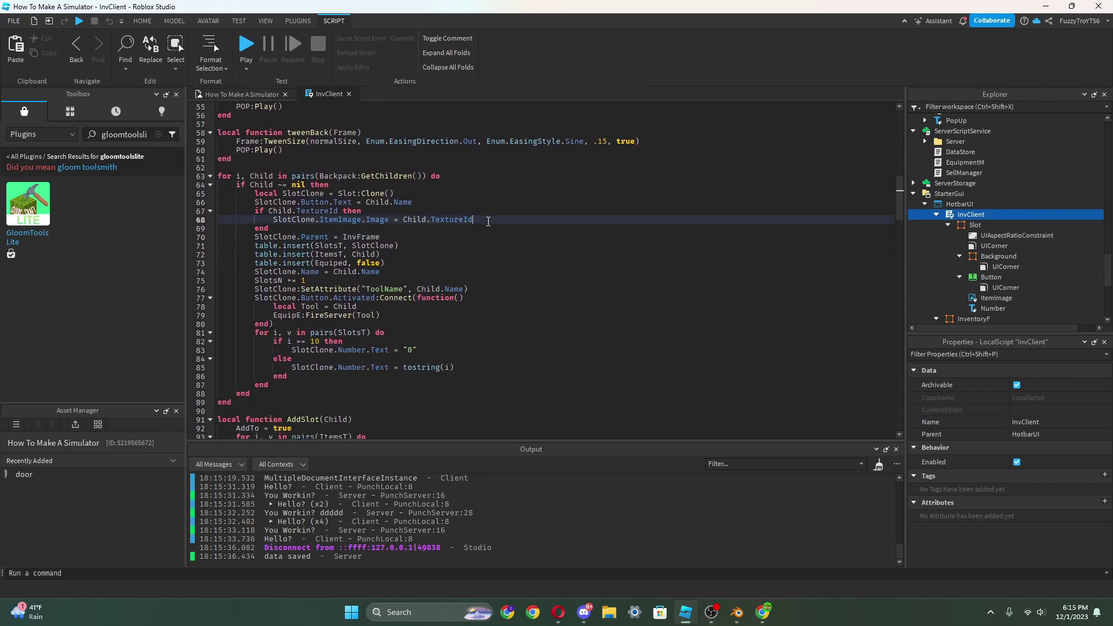
click(286, 222)
drag(271, 229, 203, 215)
key(ctrl+c)
- Replace the if Child.TextureId block with a while true do loop containing the copied block
click(271, 228)
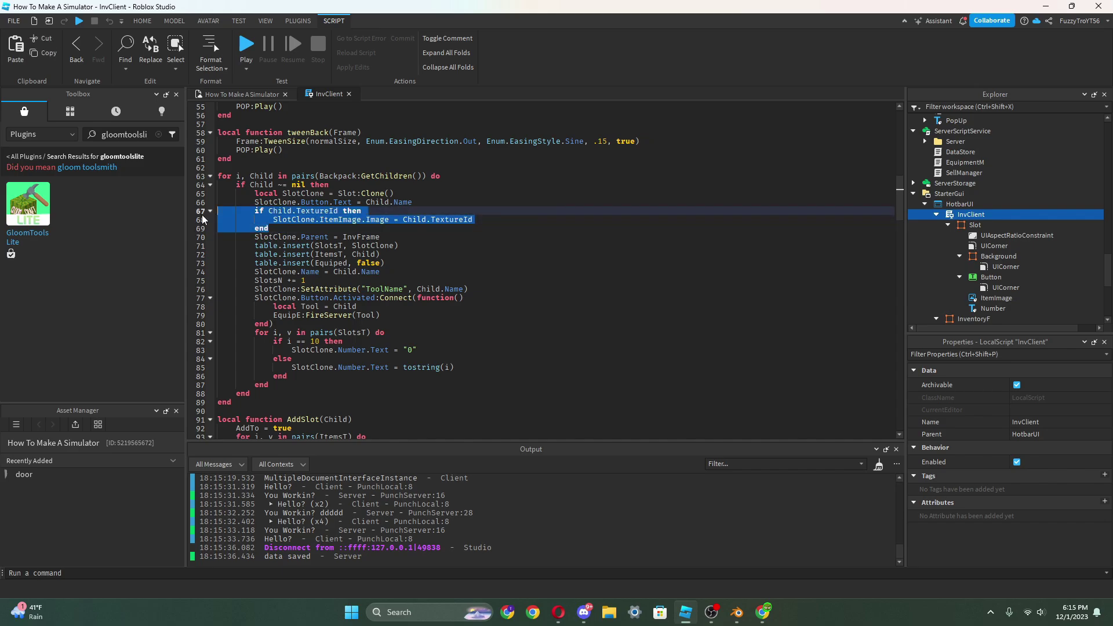
key(BackSpace)
text(w)
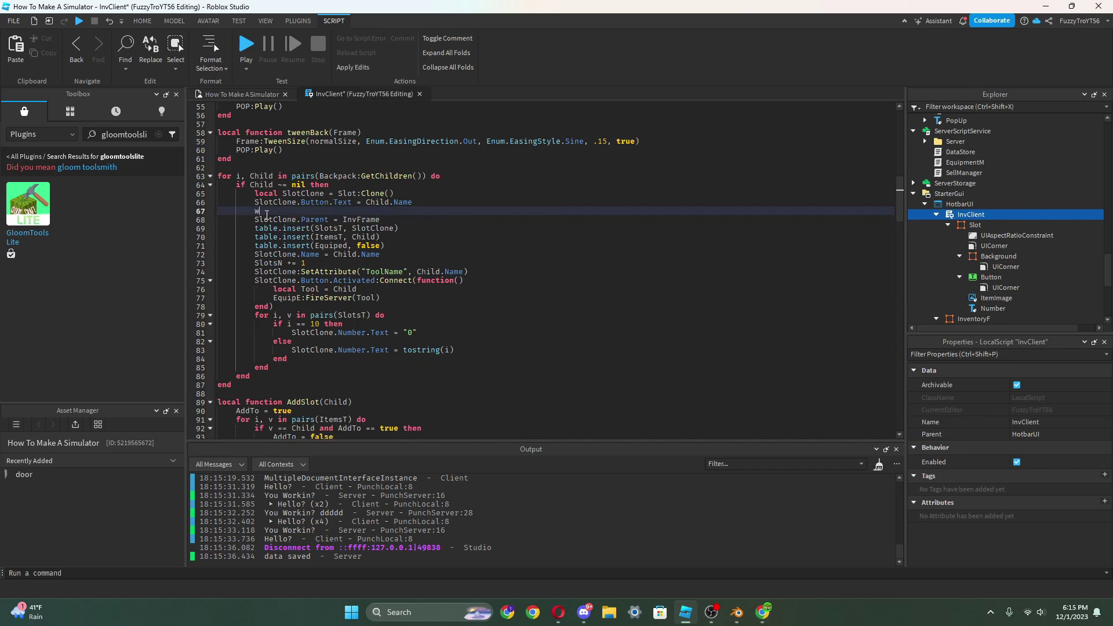
text(hile true do)
key(Return)
key(ctrl+v)
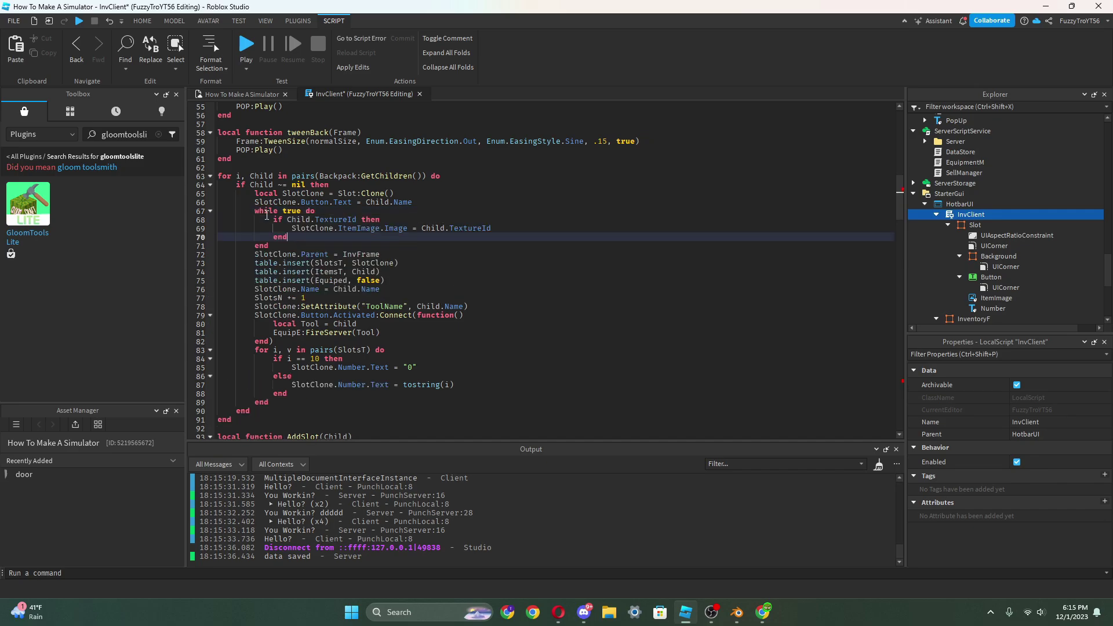
- Wrap the while true do loop in a task.spawn(function() call below the SlotClone.Button.Text line
drag(255, 211, 271, 246)
key(BackSpace)
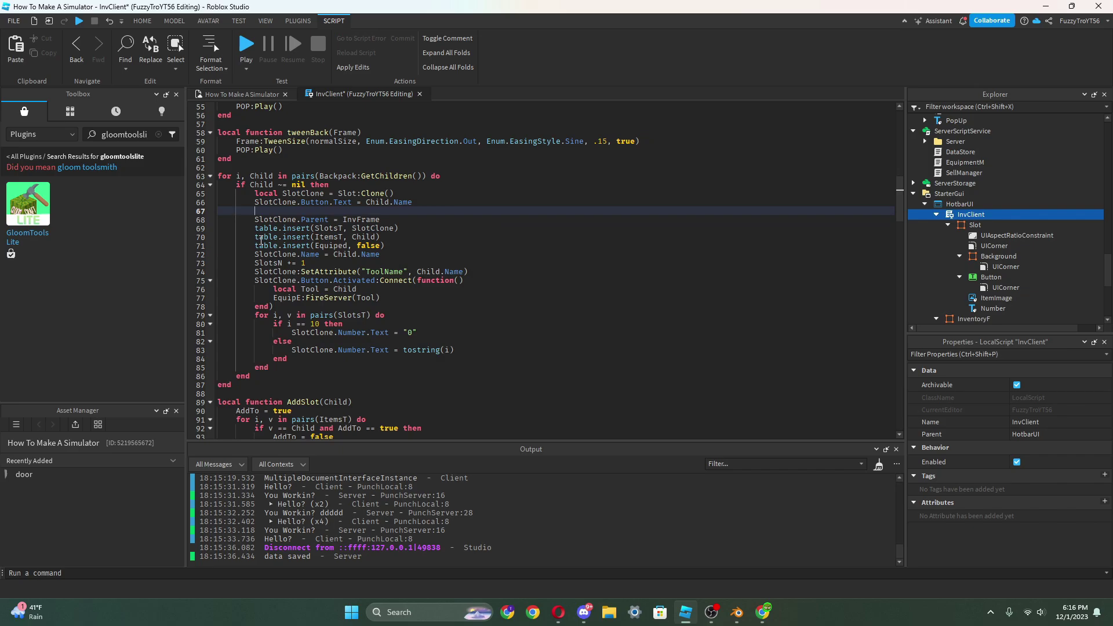
text(task.,)
key(BackSpace)
text(spawn(function()
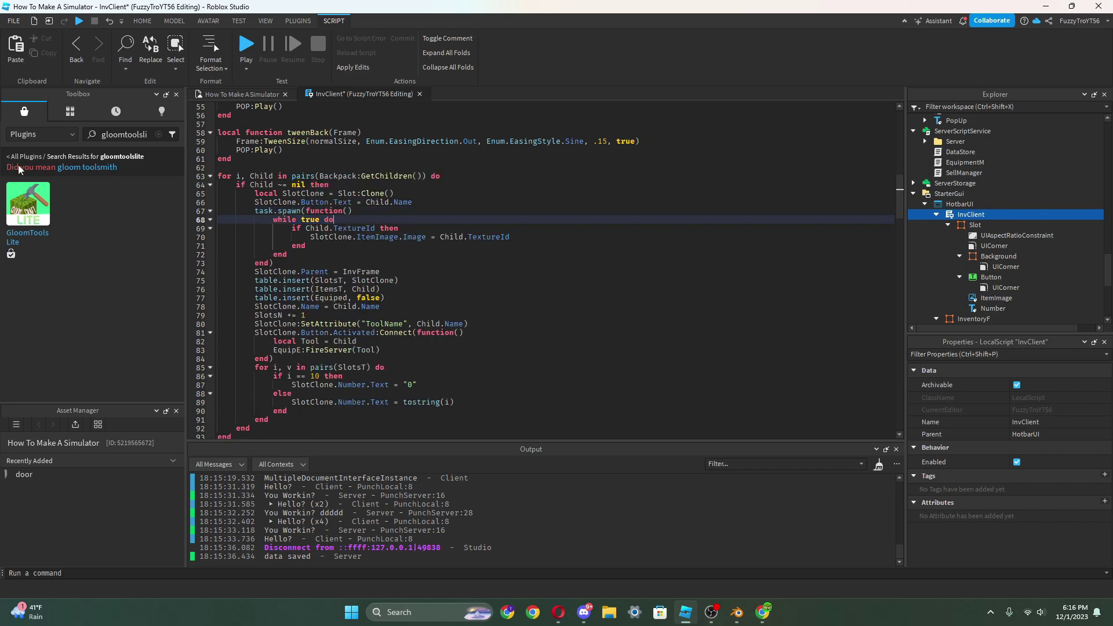
- Change the while loop's condition to wait(0.5) and start a play test
double_click(303, 219)
text(wait()
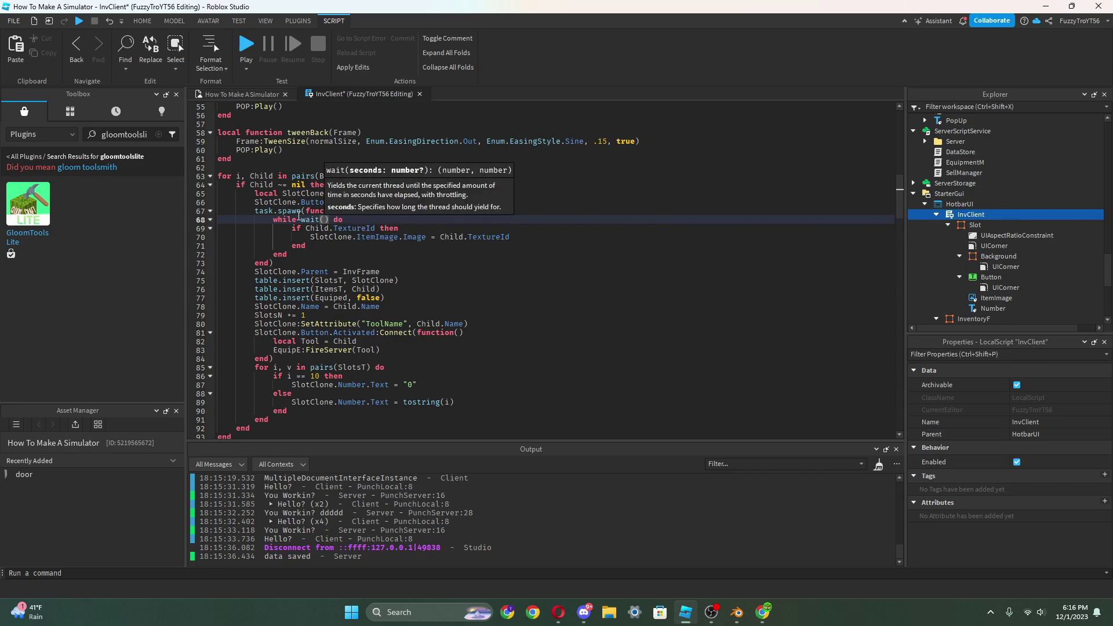
text(0.5)
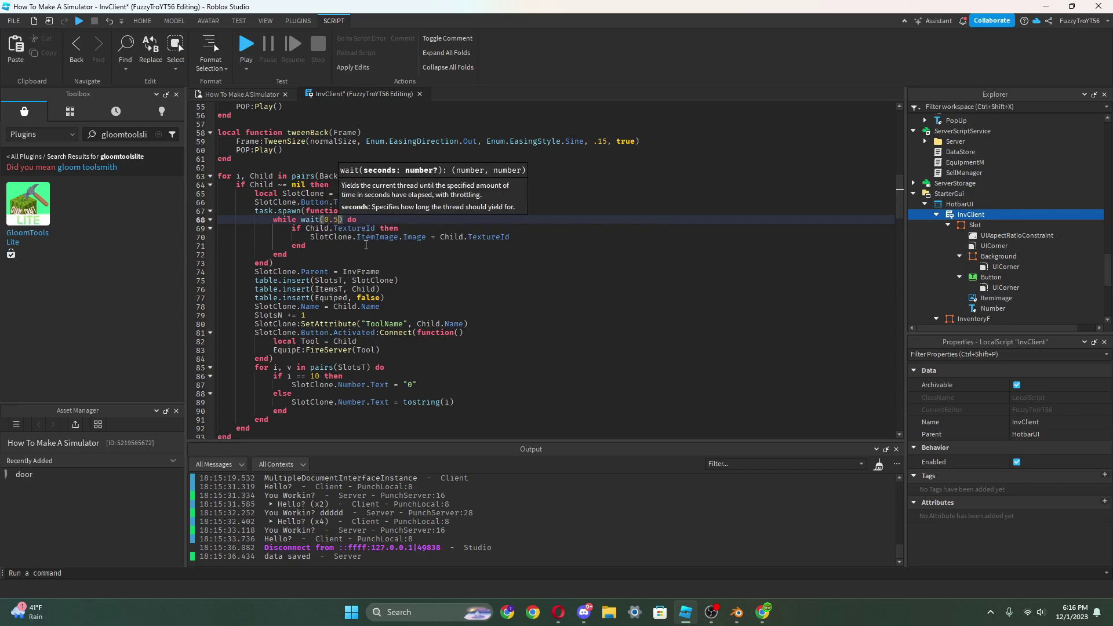
click(399, 238)
key(F5)
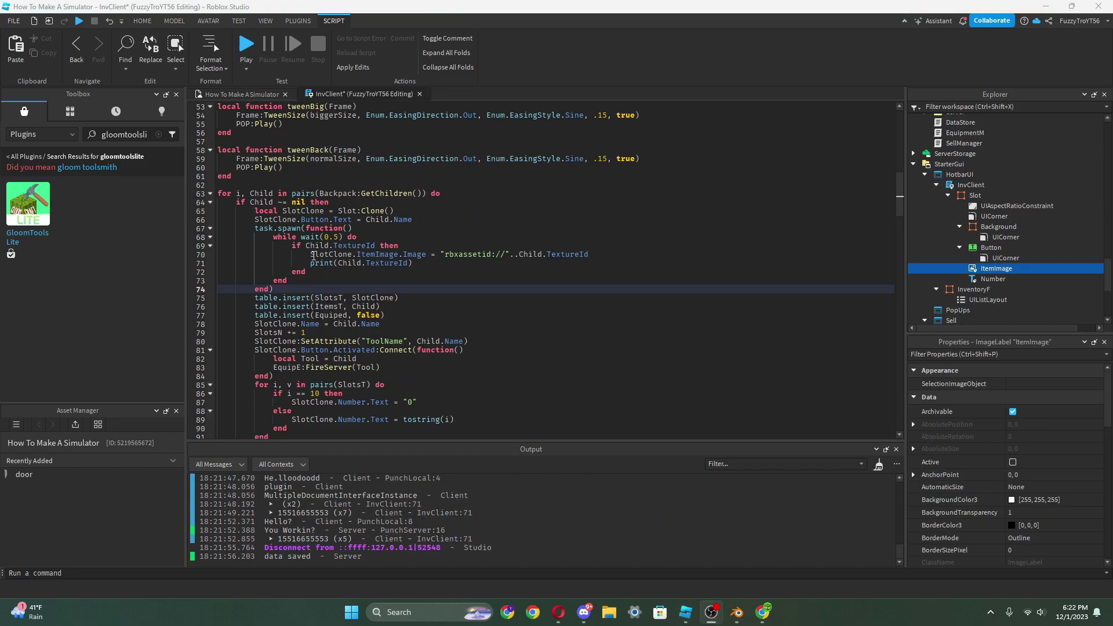
- Review the ItemImage.Image line in InvClient that joins "rbxassetid://" with Child.TextureId, and the print line below it
double_click(325, 253)
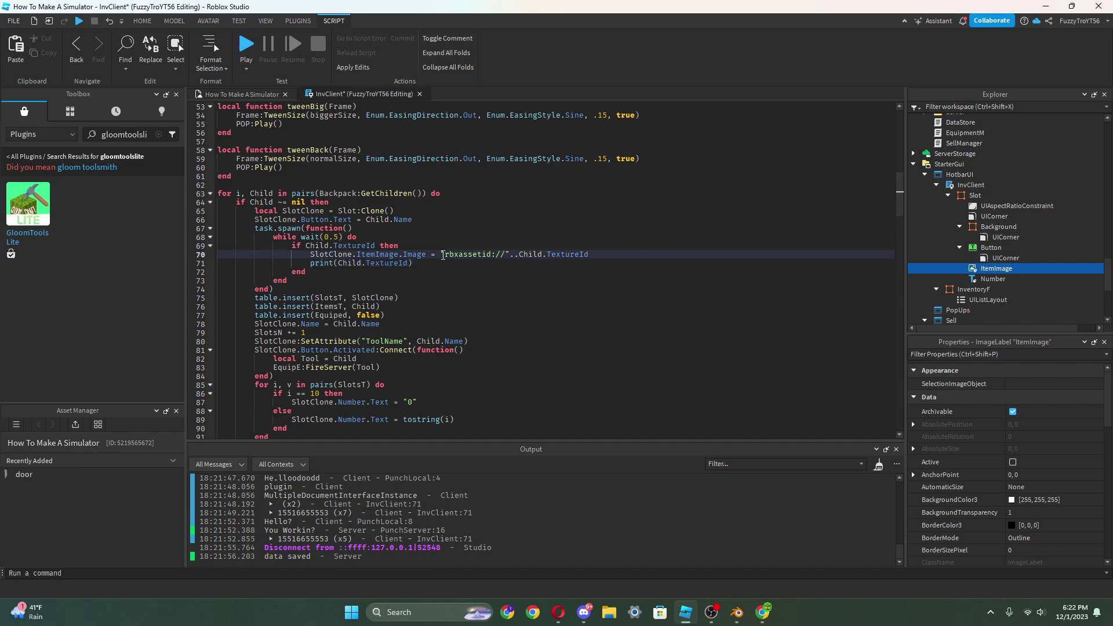
drag(440, 254, 475, 256)
key(Down)
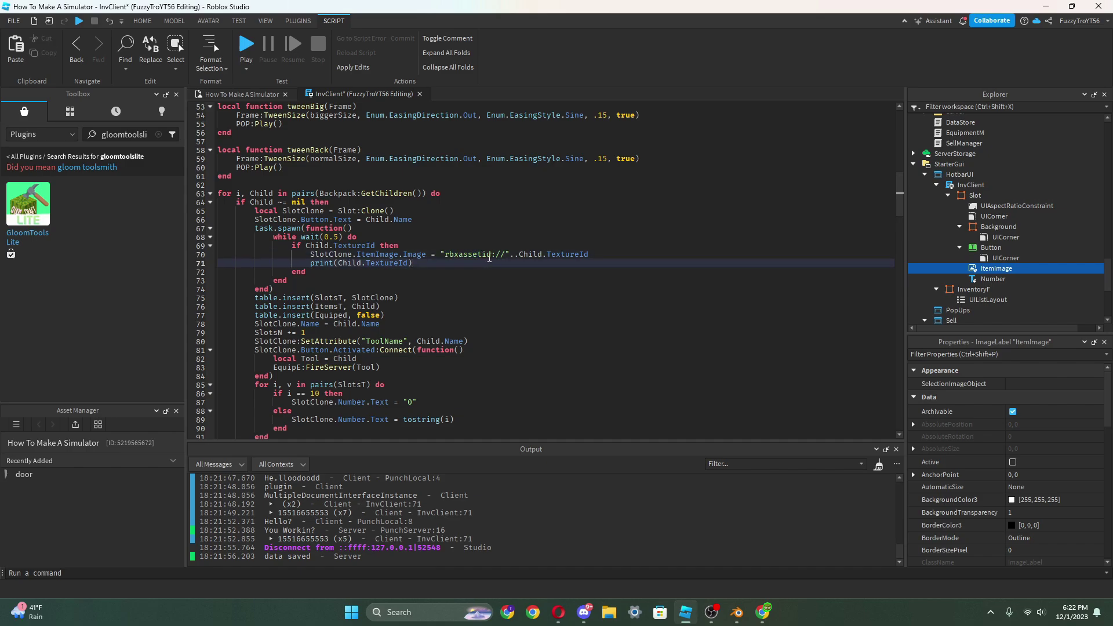
click(506, 256)
drag(491, 255, 589, 255)
click(586, 255)
drag(413, 263, 212, 254)
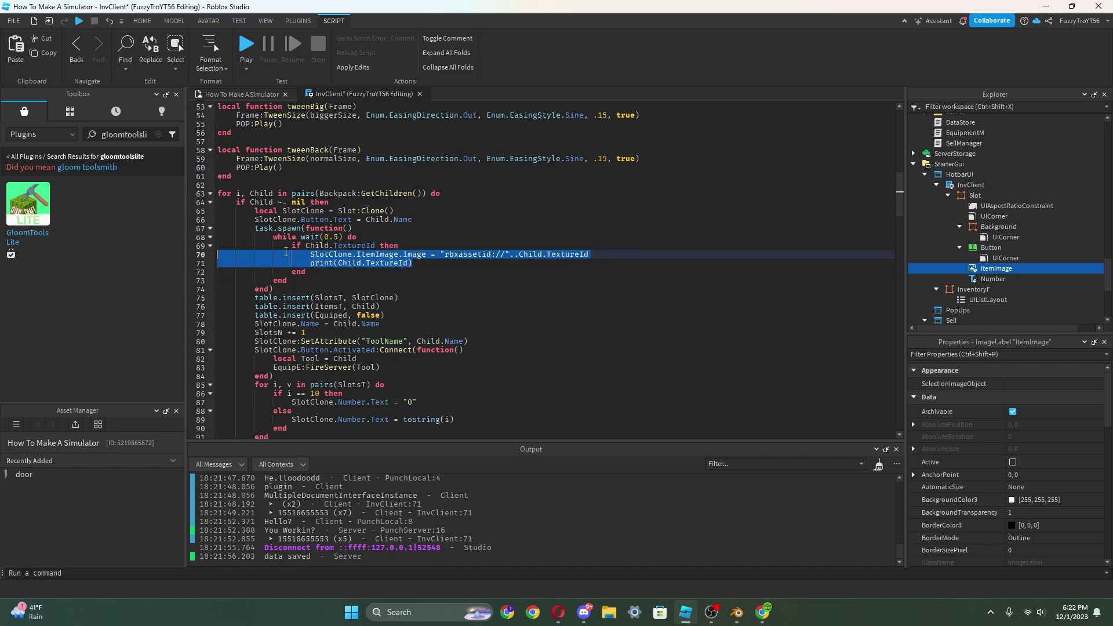
click(348, 254)
drag(449, 270, 290, 262)
click(440, 272)
- Delete the print(Child.TextureId) line from the InvClient script and close the script
drag(413, 264, 198, 260)
key(BackSpace)
key(BackSpace)
click(420, 94)
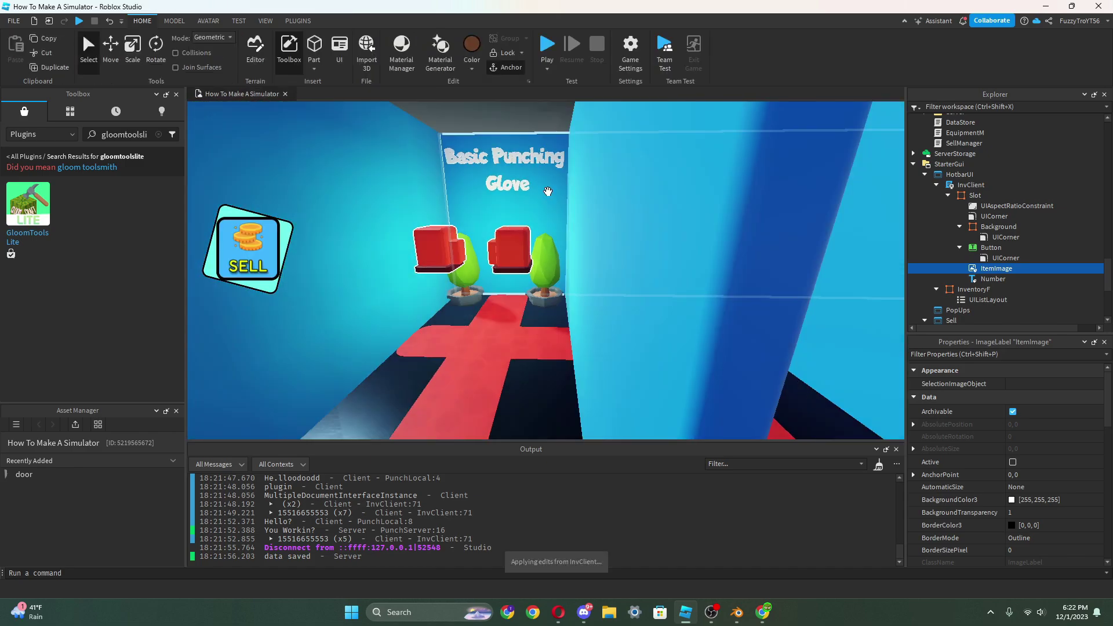
- Insert a block part on the open baseplate outside the map and scale it into a wall about 44 × 34 × 2 studs
scroll(443, 157, up, 5)
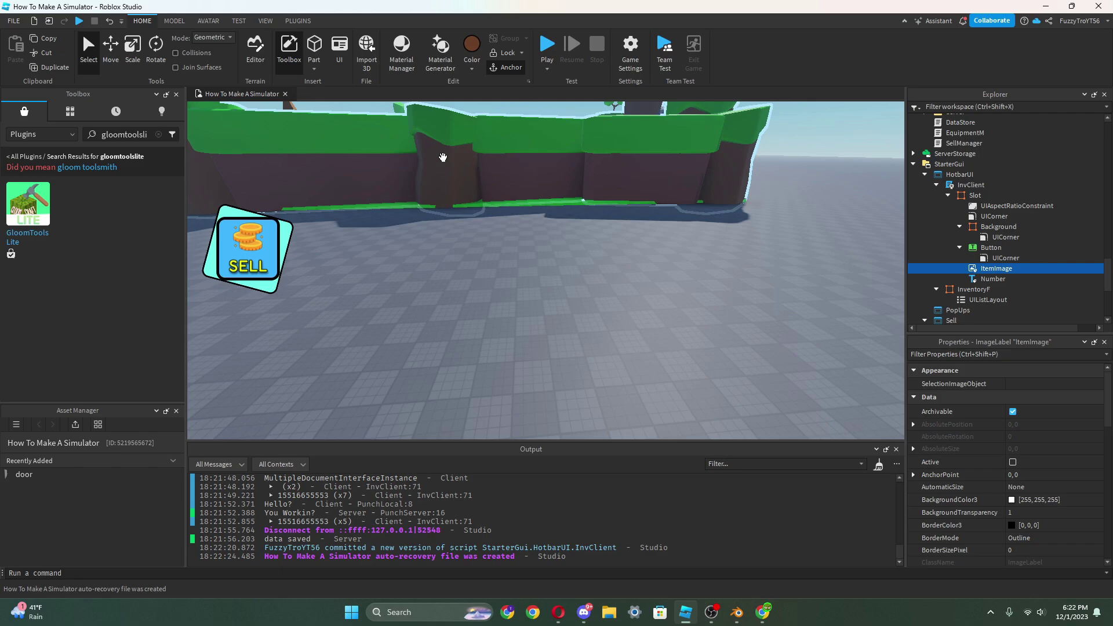
right_drag(442, 157, 475, 231)
key(w)
key(d)
click(314, 49)
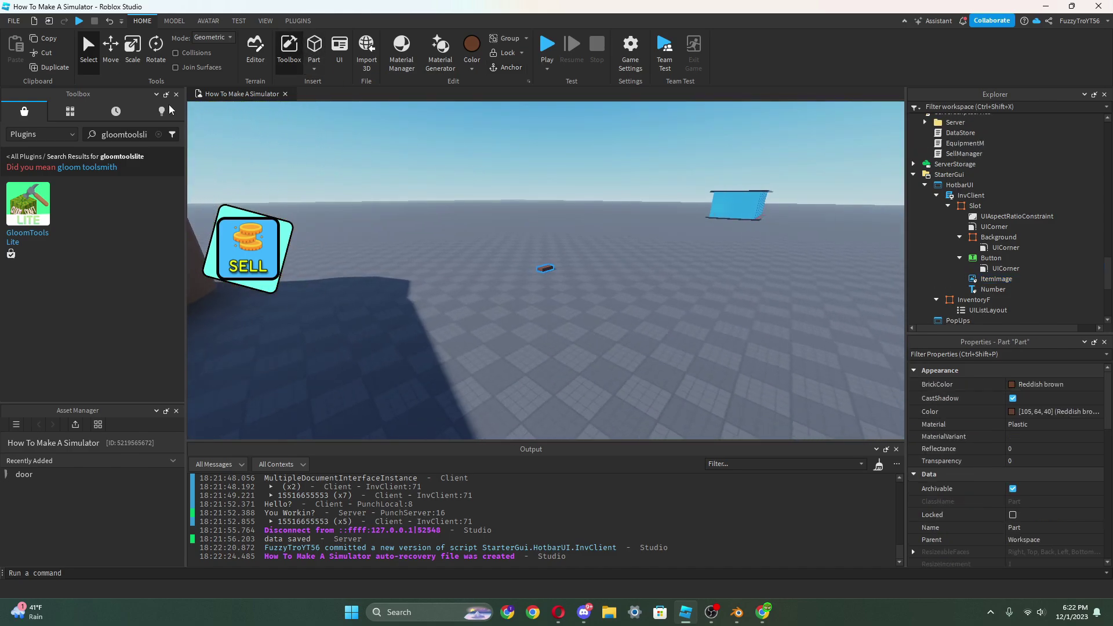
click(137, 58)
drag(531, 257, 583, 191)
right_drag(571, 220, 583, 191)
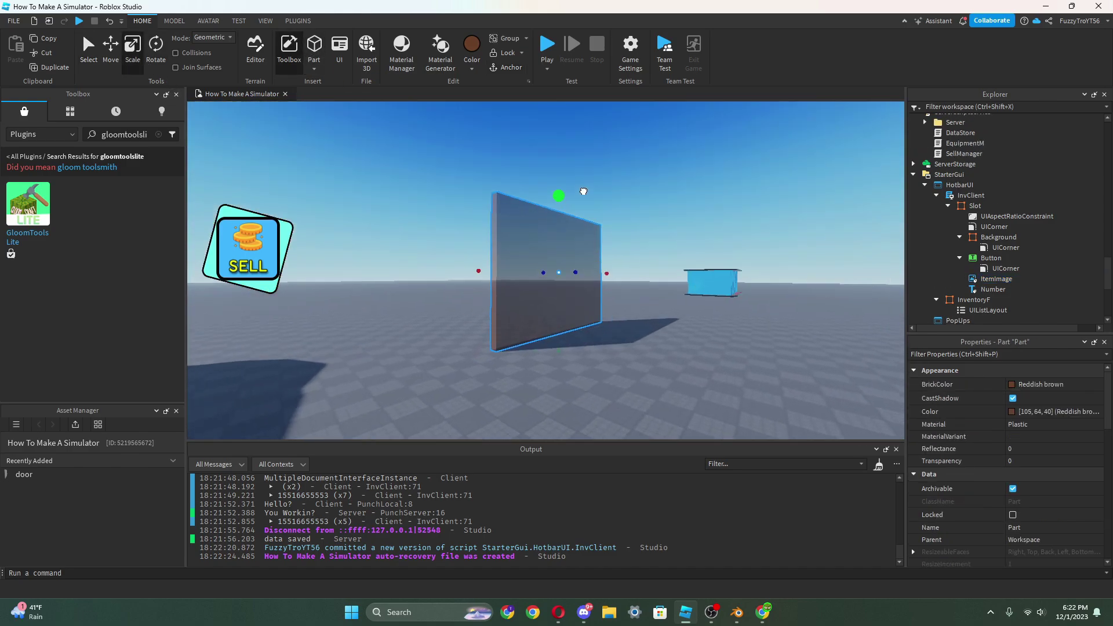
key(f)
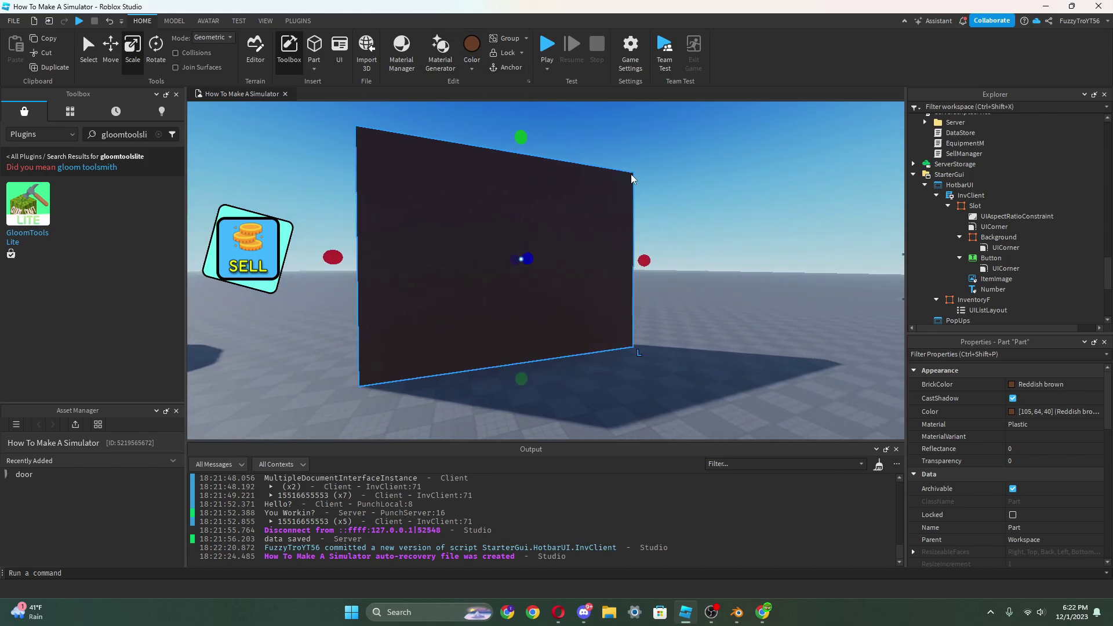
- Try a transparency of 1 on the new wall part
click(1012, 461)
text(1)
key(Return)
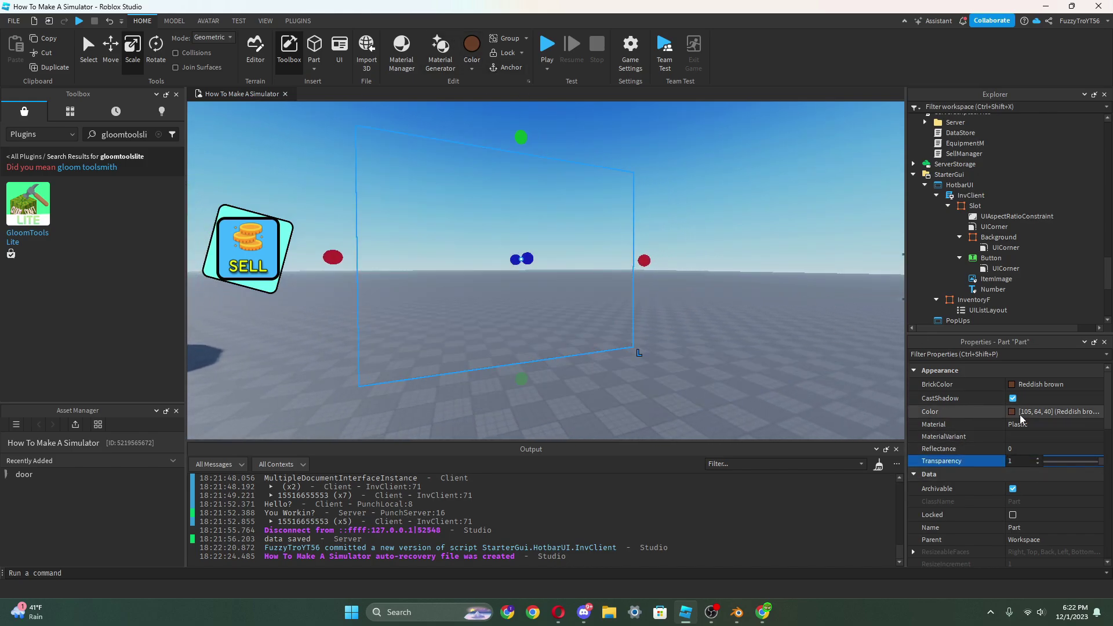
- Set the wall part's transparency to 0.9
click(1021, 461)
text(0.9)
key(Return)
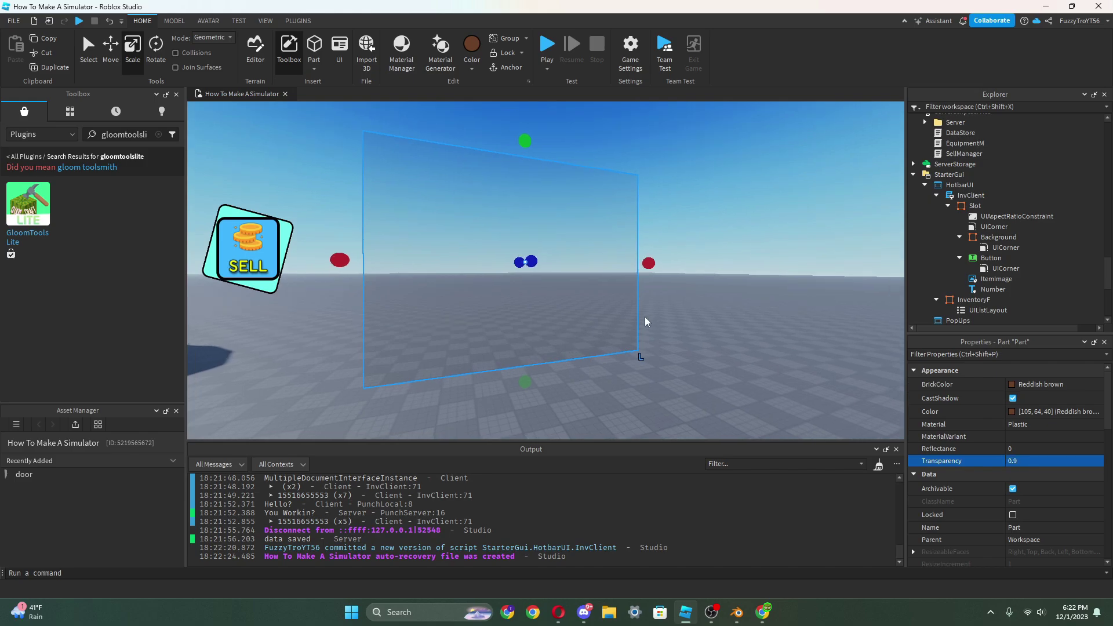
- Anchor the transparent wall part so it stays fixed in place
scroll(646, 319, up, 3)
scroll(1048, 460, down, 5)
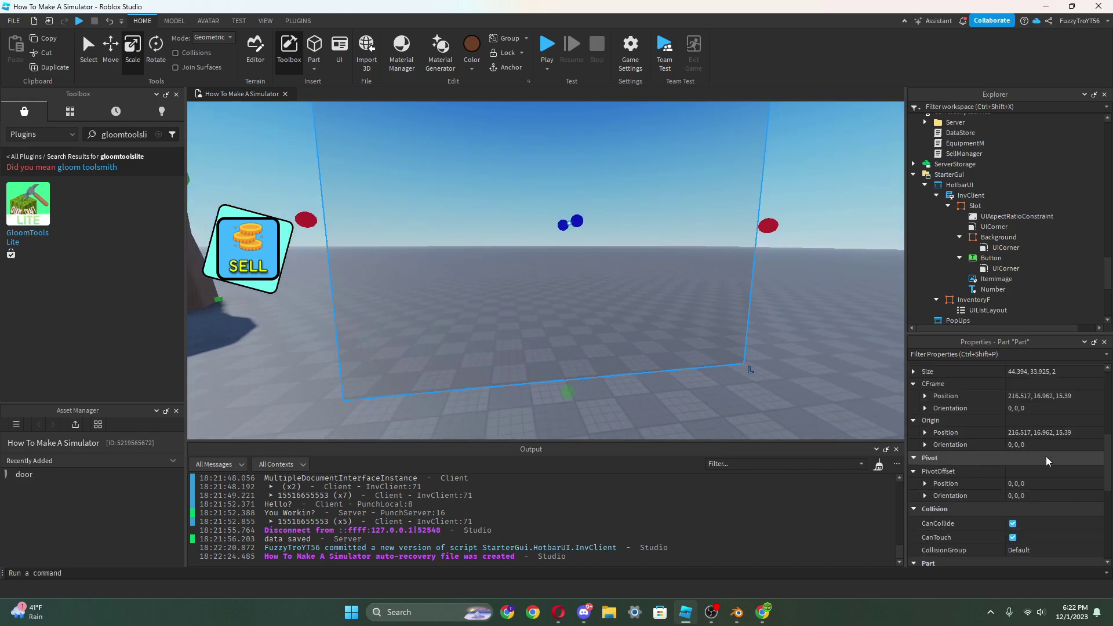
scroll(1046, 460, down, 1)
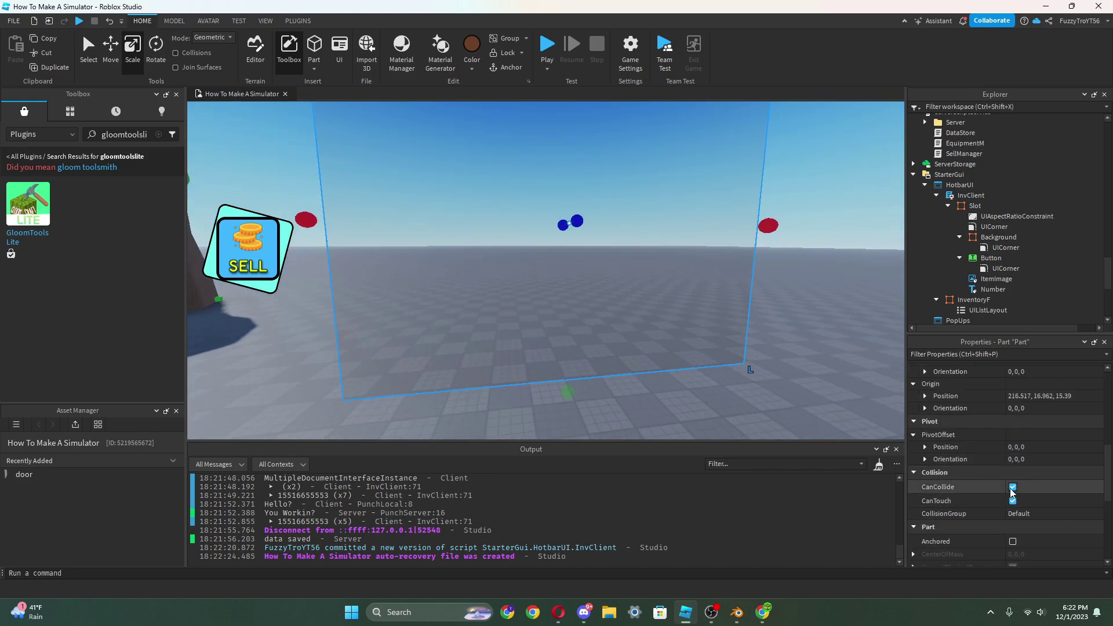
scroll(1015, 493, down, 1)
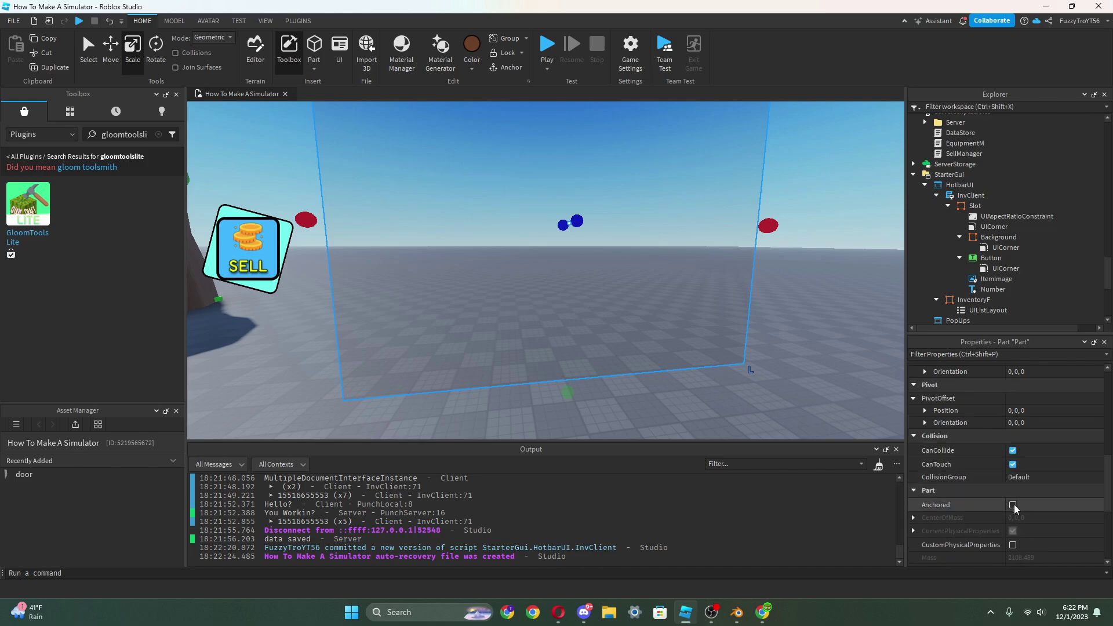
click(1014, 504)
click(874, 387)
click(676, 270)
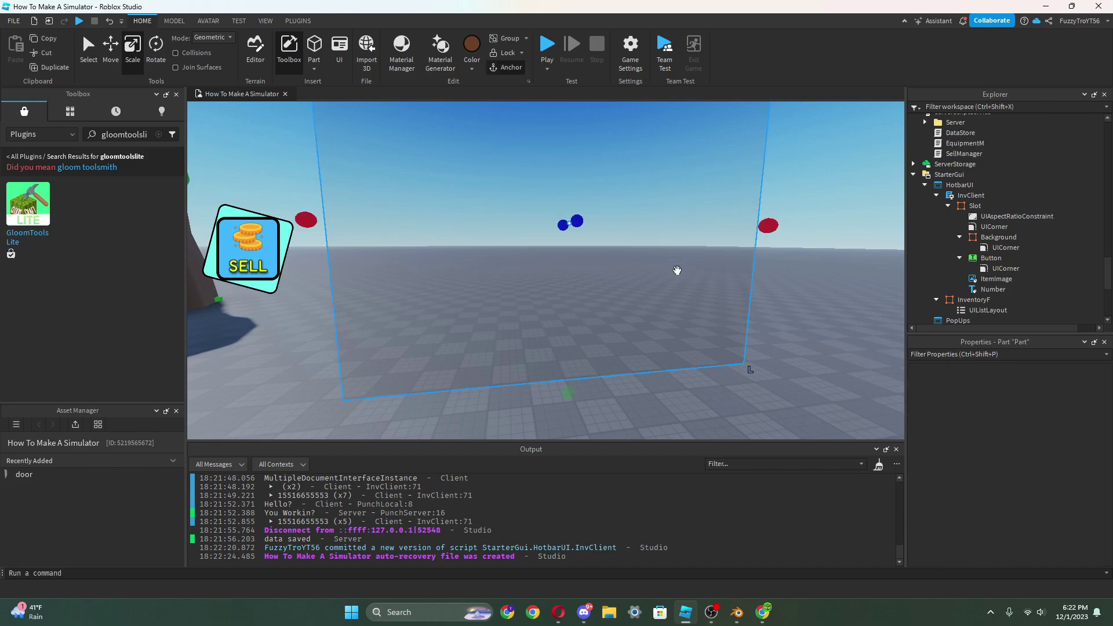
- Rename the wall part in the Workspace as TextWallBuy
scroll(713, 263, down, 3)
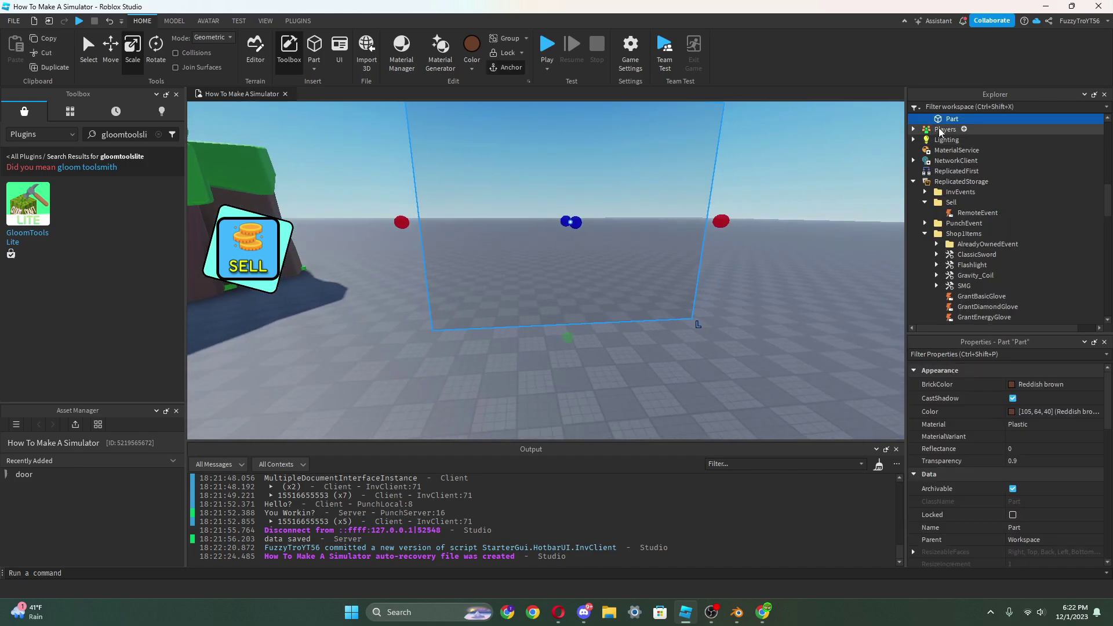
scroll(939, 129, up, 1)
right_click(938, 147)
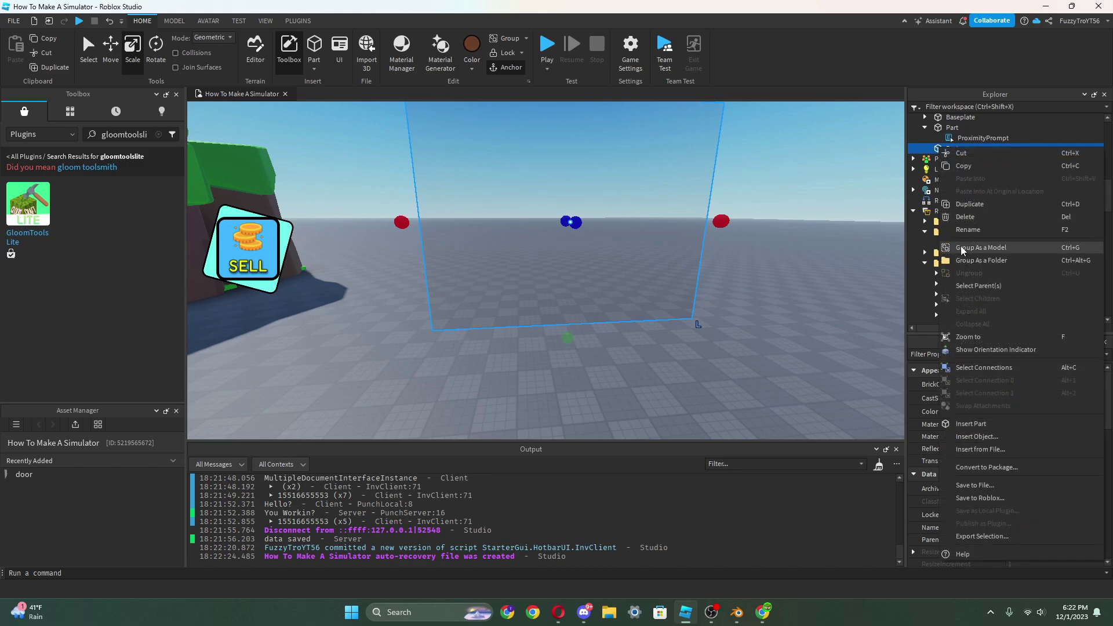
click(967, 231)
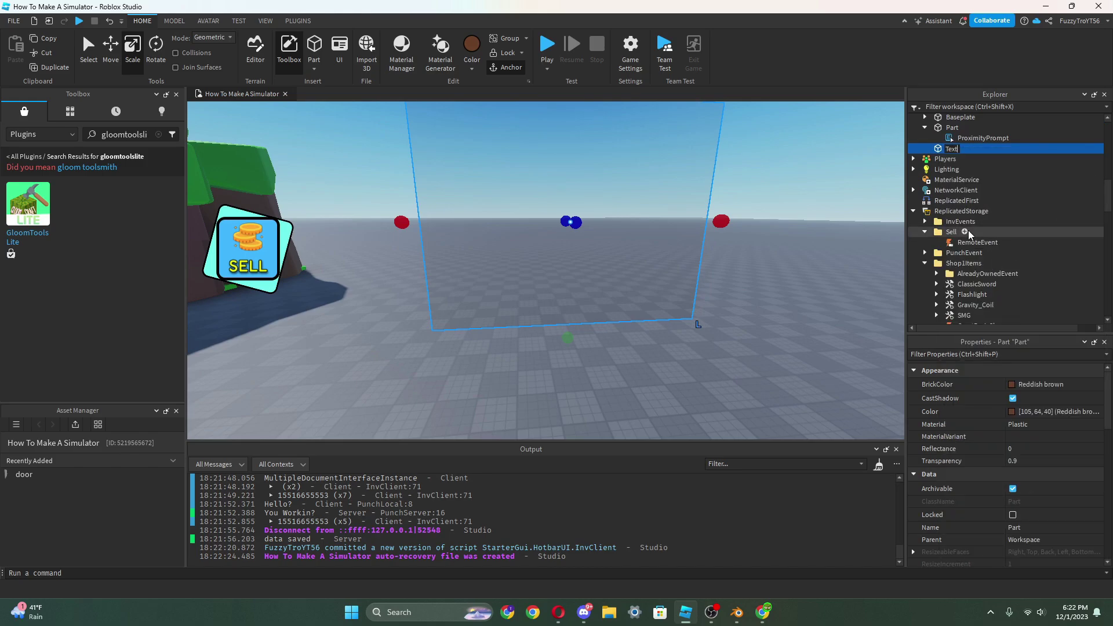
text(TextWallBuy)
key(Return)
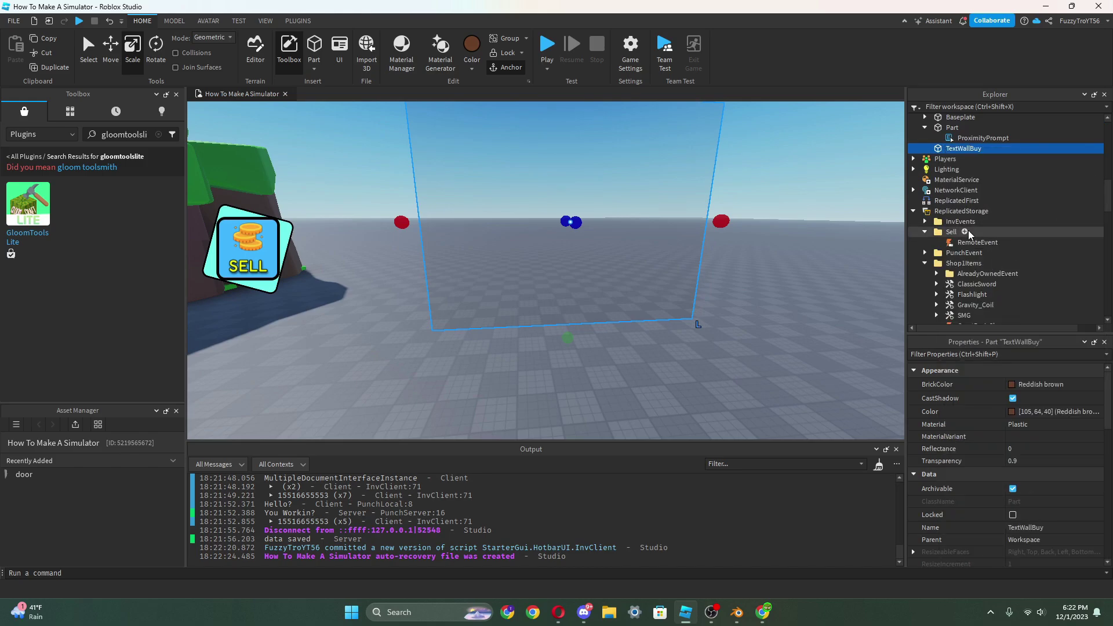
- Add a Script to TextWallBuy and replace its default code with a script.Parent.Touched:Connect(function(hit) handler
click(990, 150)
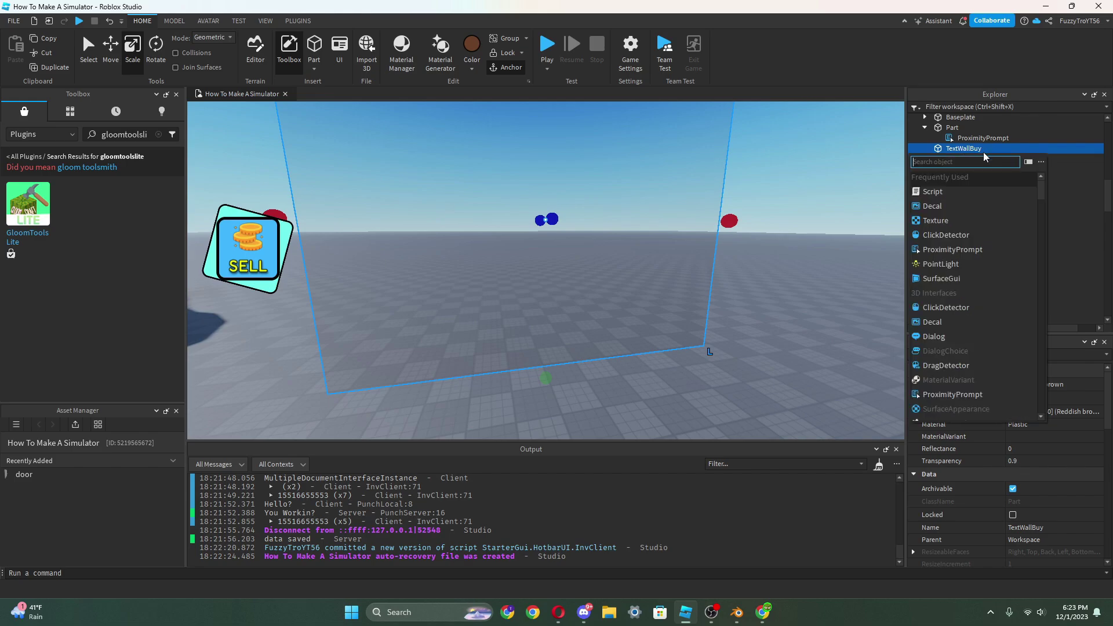
click(979, 194)
key(ctrl+a)
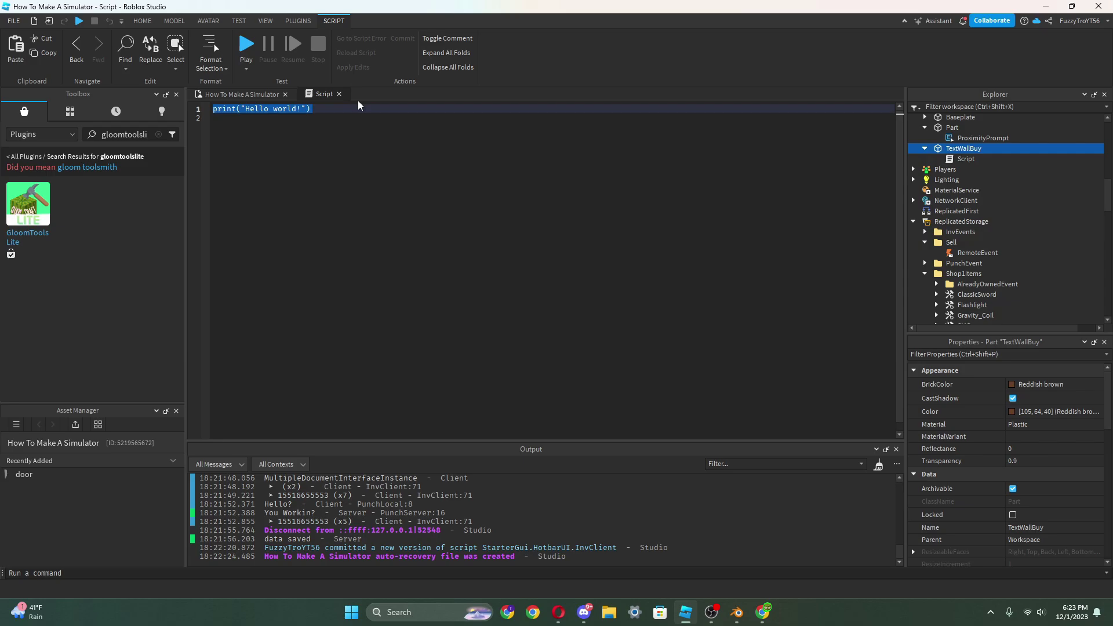
text(script)
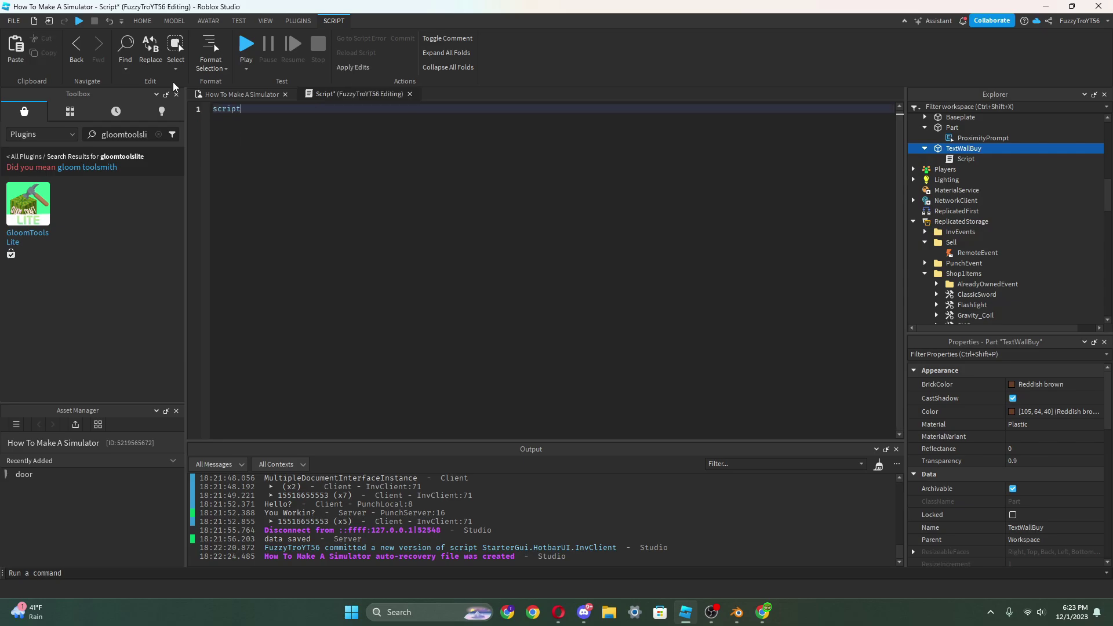
text(.Parent.)
text(Touched:Connect(function(hit))
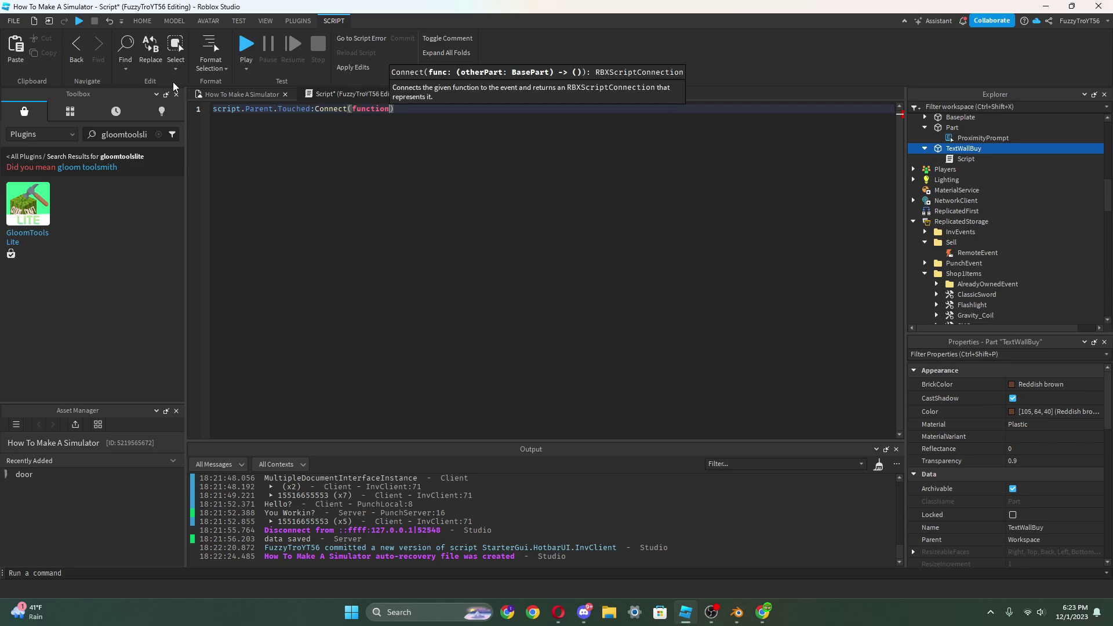
key(Return)
- Nest the conditions if hit.Parent and if hit:FindFirstChild("Humanoid") inside the touch handler, and begin a third if on hit
text(if hit.Parent then)
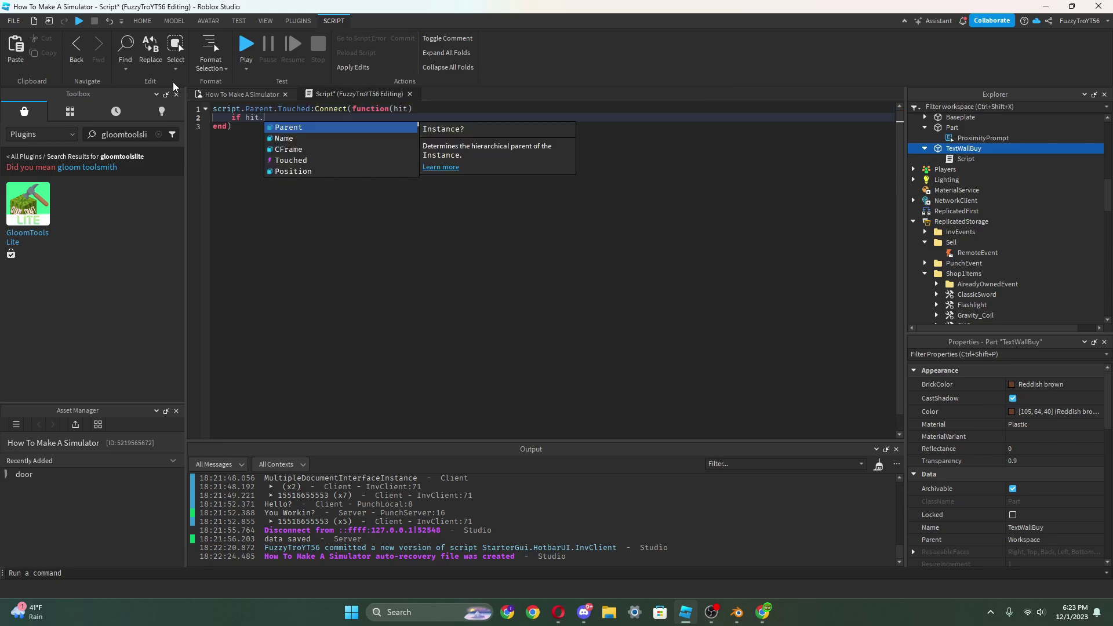
key(Return)
text(if hit:FindFirstChild("H)
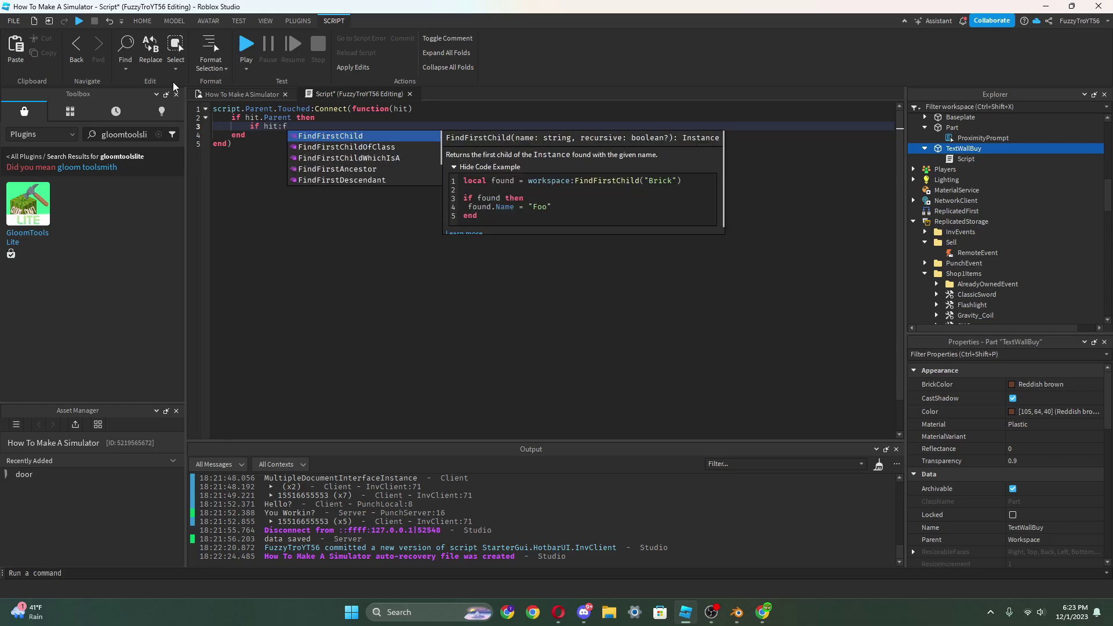
text(umanoid") then)
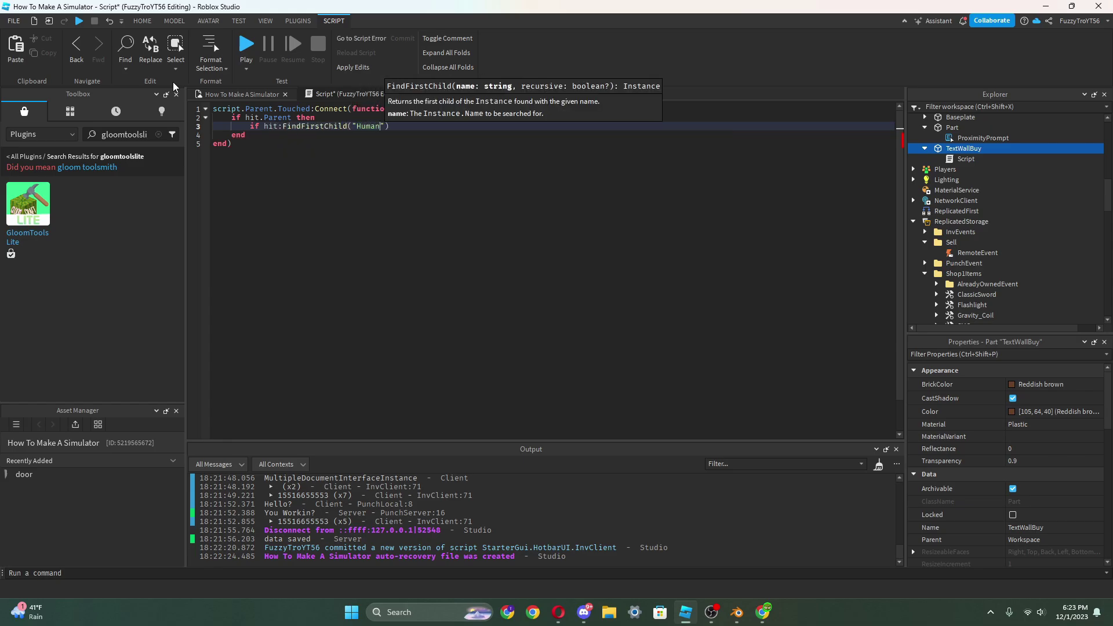
key(Return)
text(if hit)
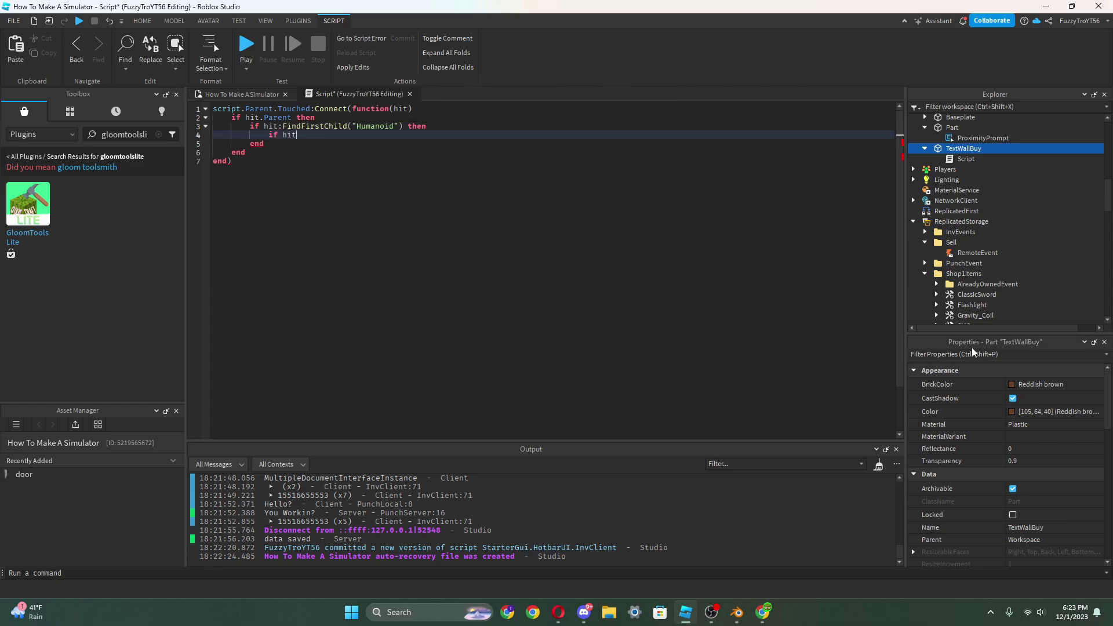
- Add a folder named IsPlayer to StarterCharacterScripts
scroll(997, 243, down, 5)
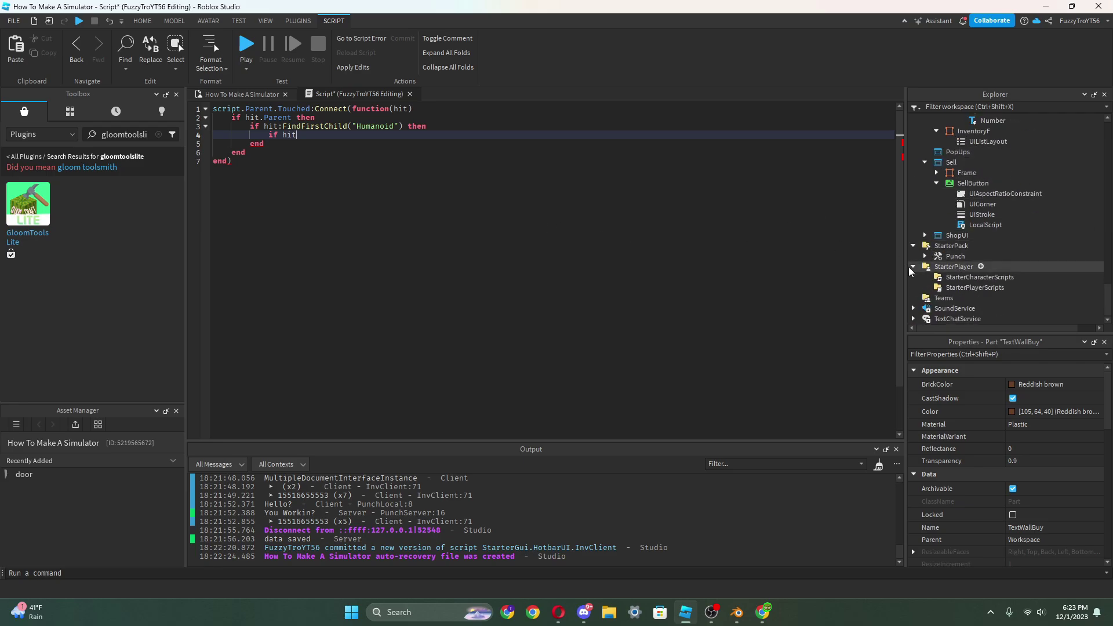
scroll(918, 261, down, 2)
text(:)
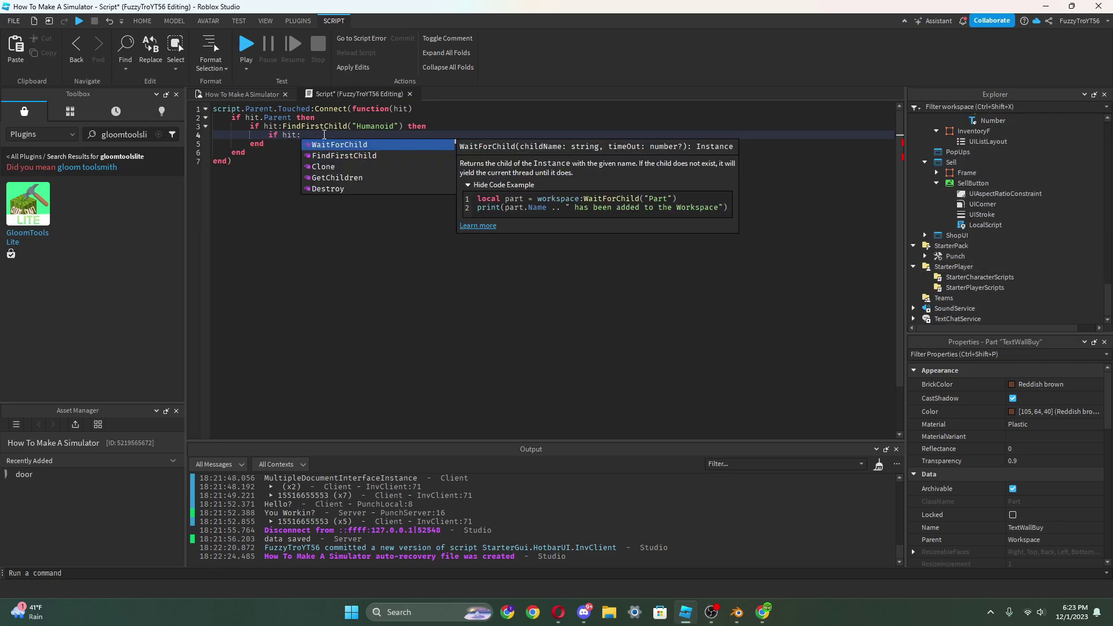
click(1022, 277)
text(f)
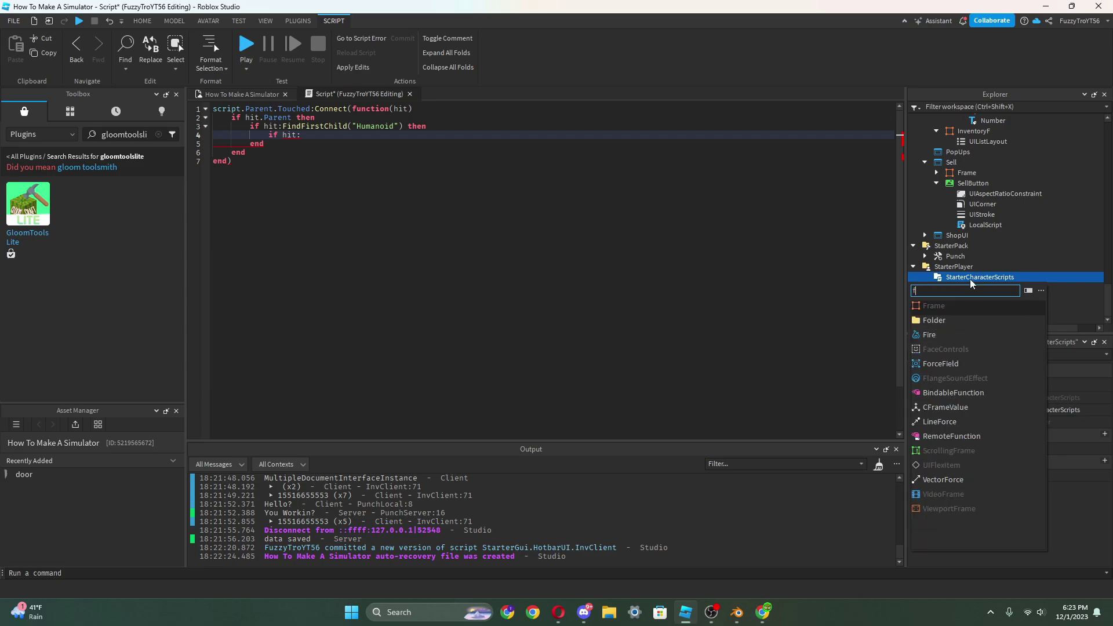
click(943, 320)
right_click(980, 288)
click(956, 291)
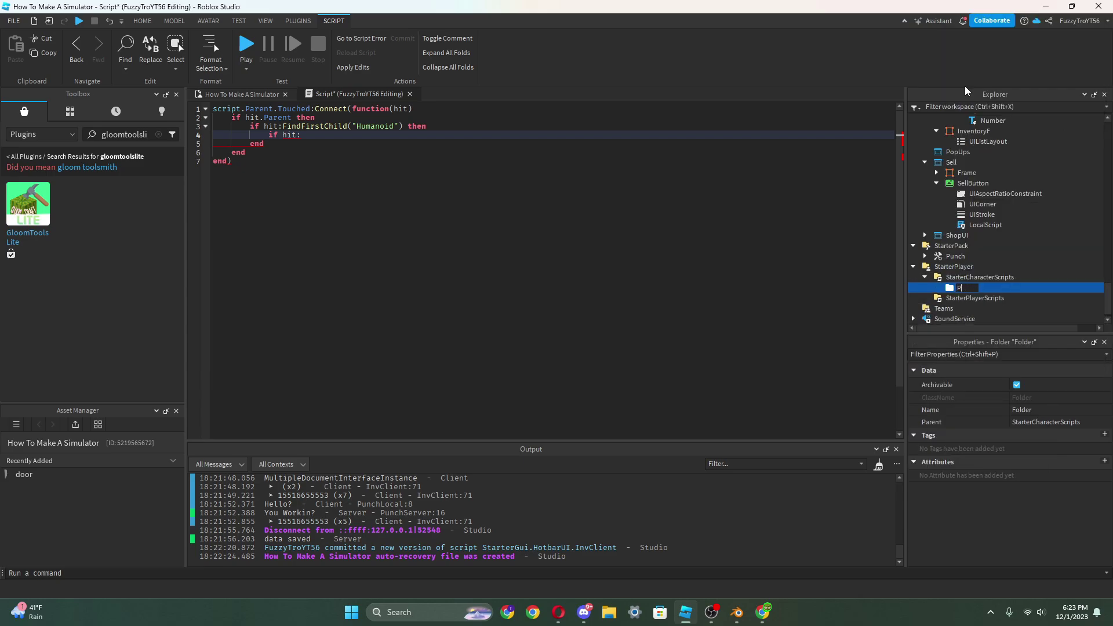
text(IsPlayer)
key(Return)
- Complete the innermost condition in the wall script as if hit:FindFirstChild("IsPlayer") then
click(308, 135)
text(FindFirstChild("IsPl)
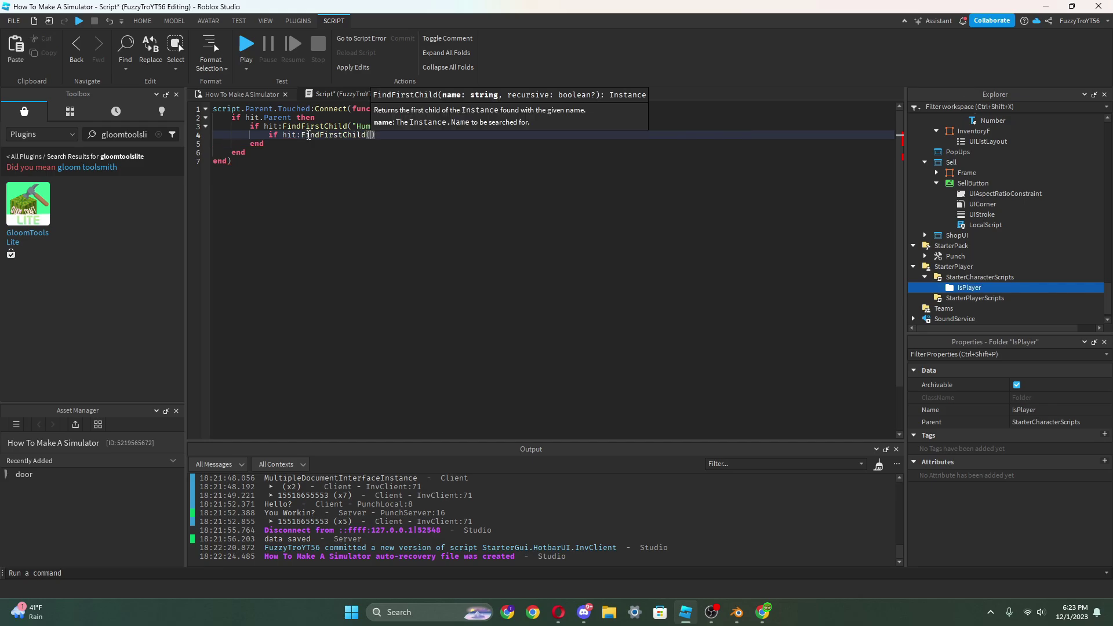
text(ayer") )
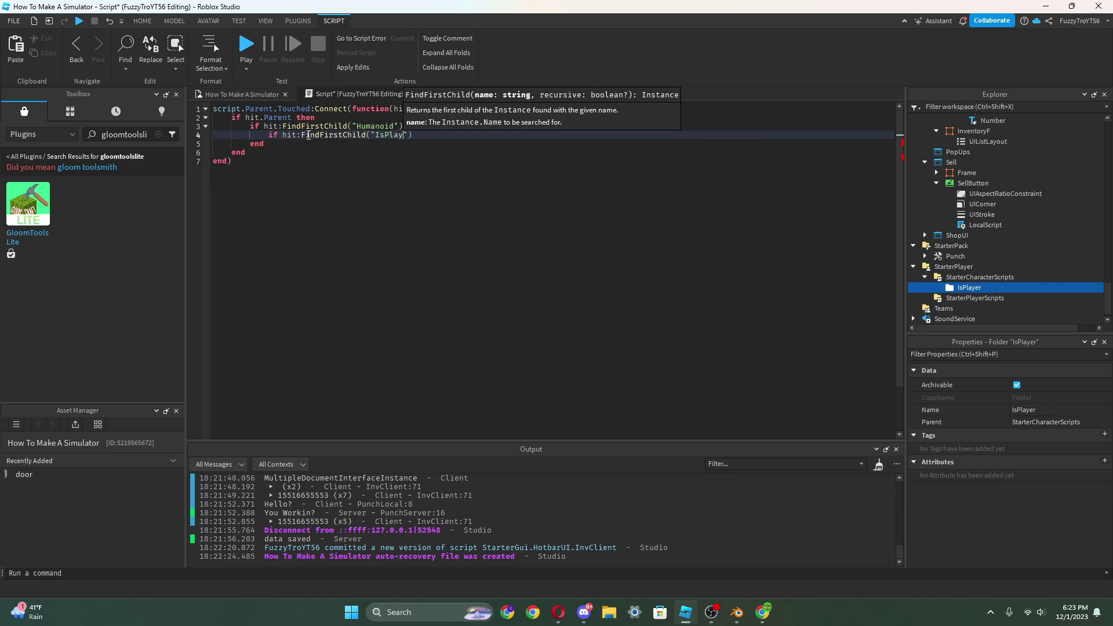
text(then)
key(Return)
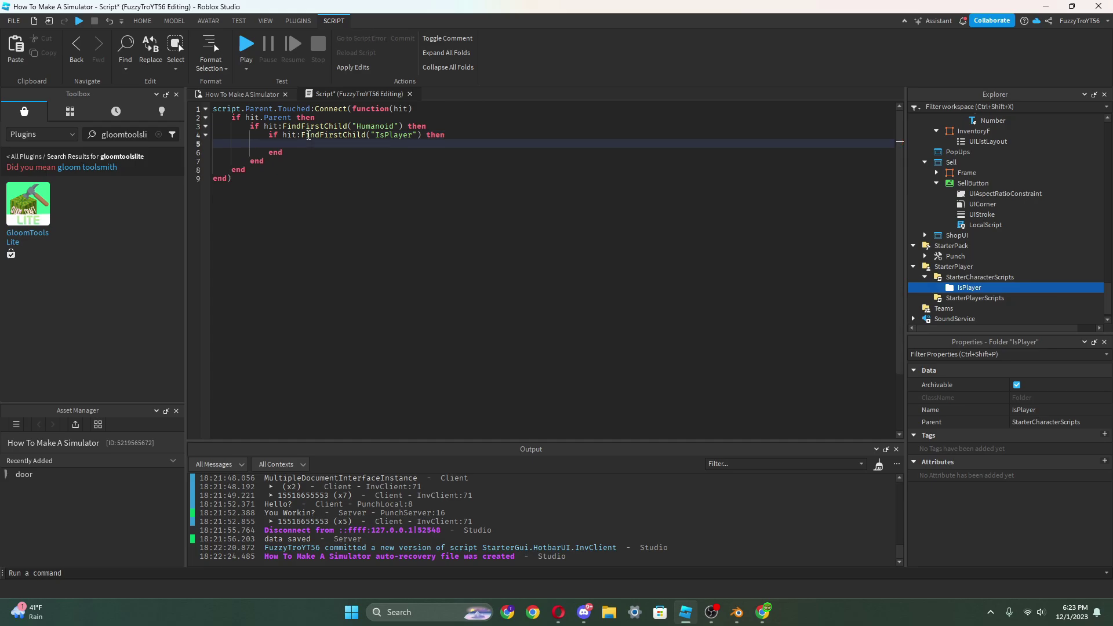
- Inside the IsPlayer check, declare local char = hit.Parent and local player = game.Players:GetPlayerFromCharacter(char)
text(local char = hit.Parent)
key(Return)
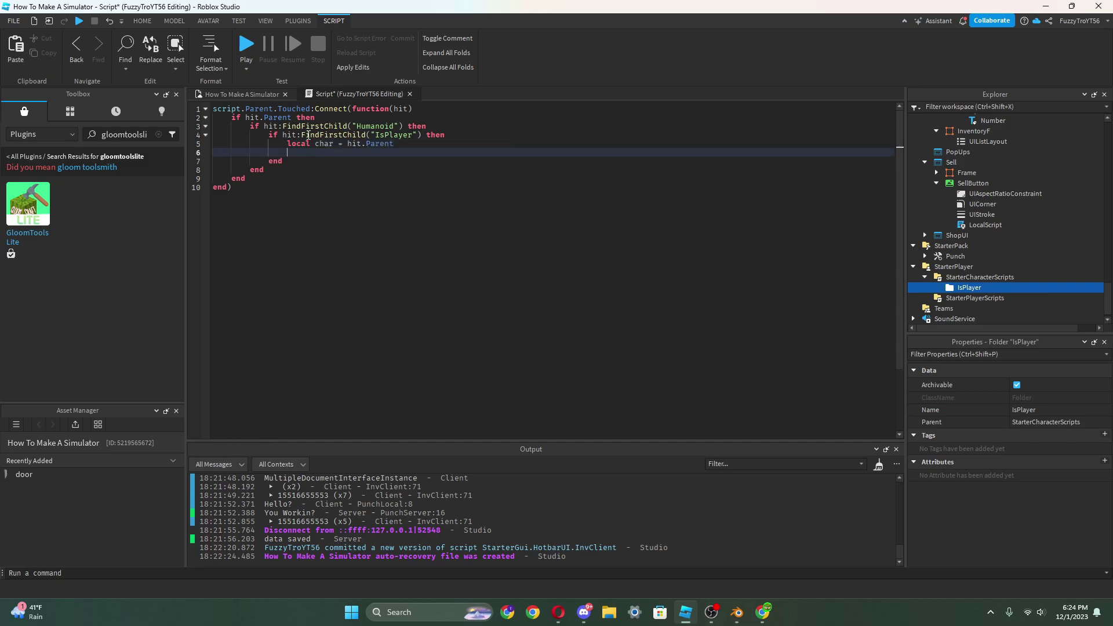
text(local player = ga)
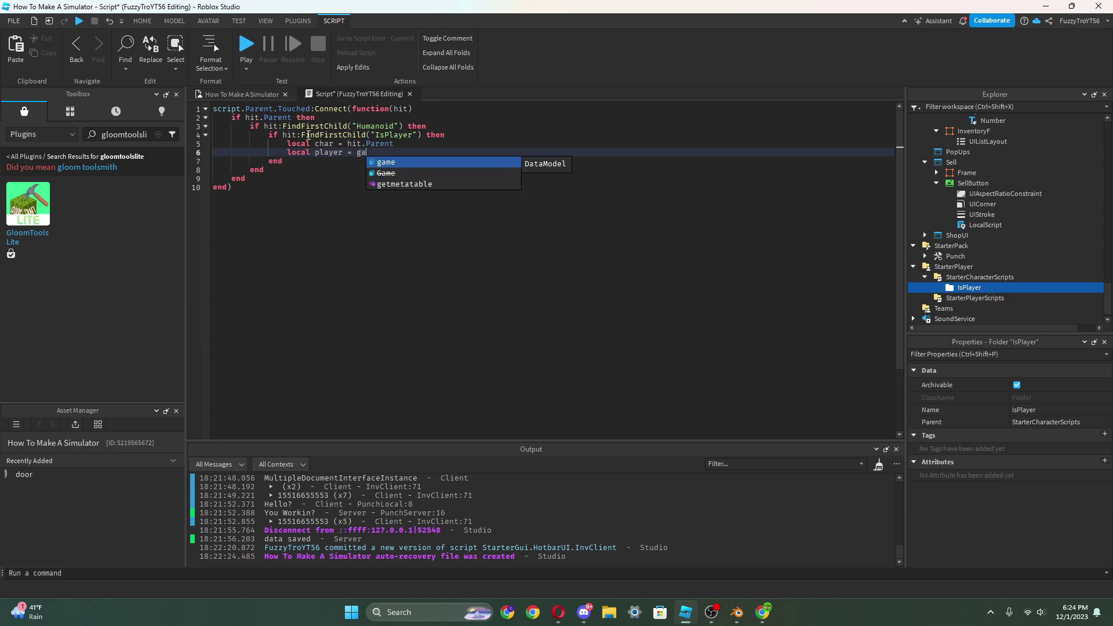
text(me.Players)
text(:Ge)
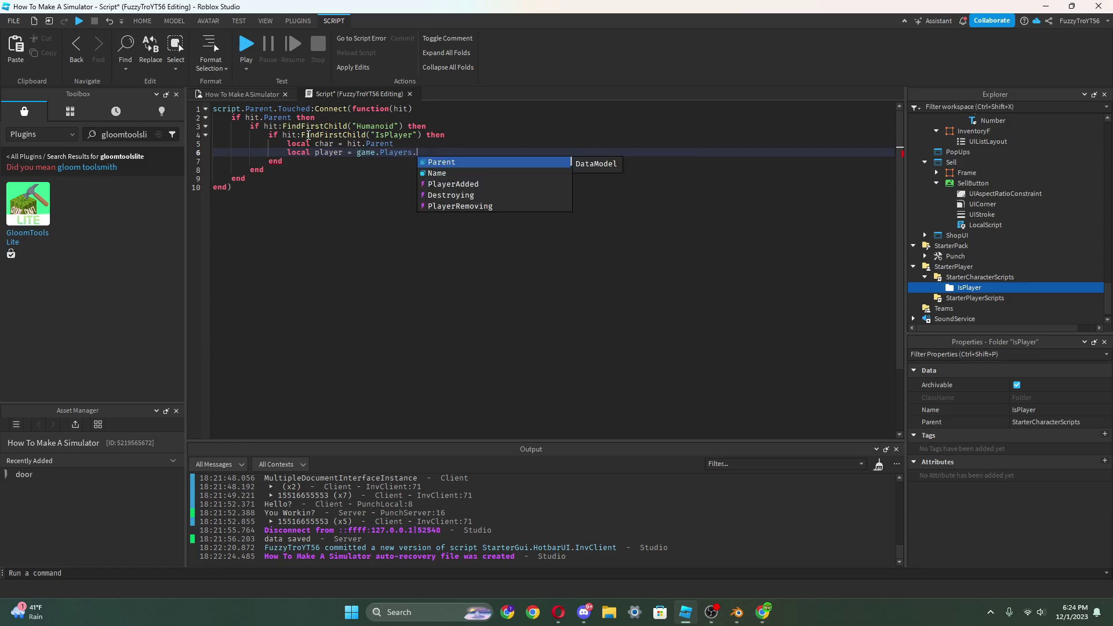
key(Down)
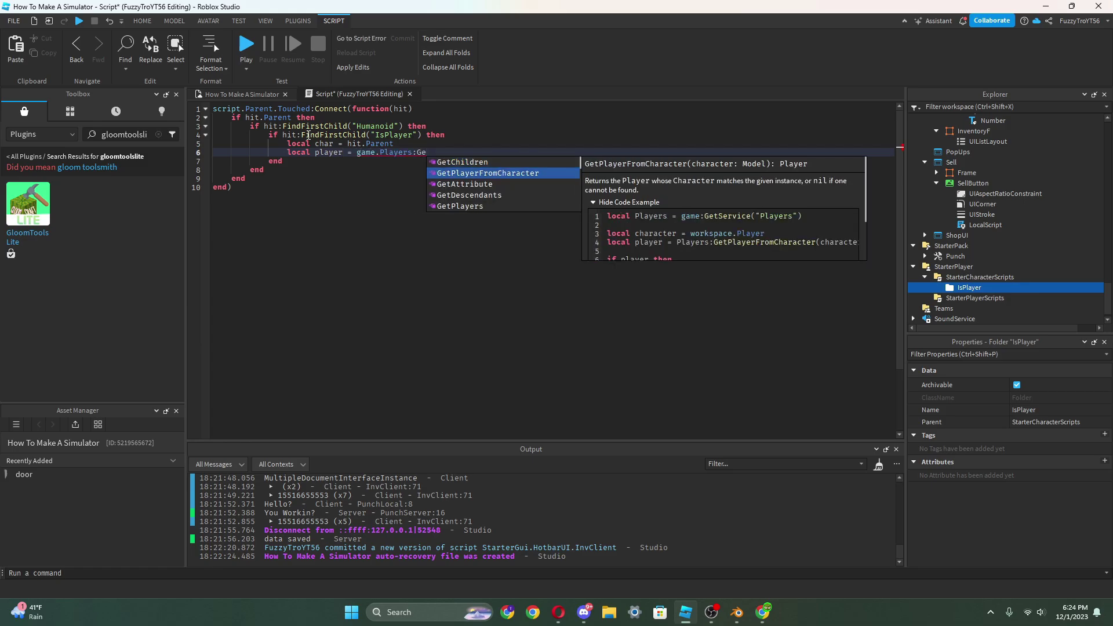
key(Tab)
text(char))
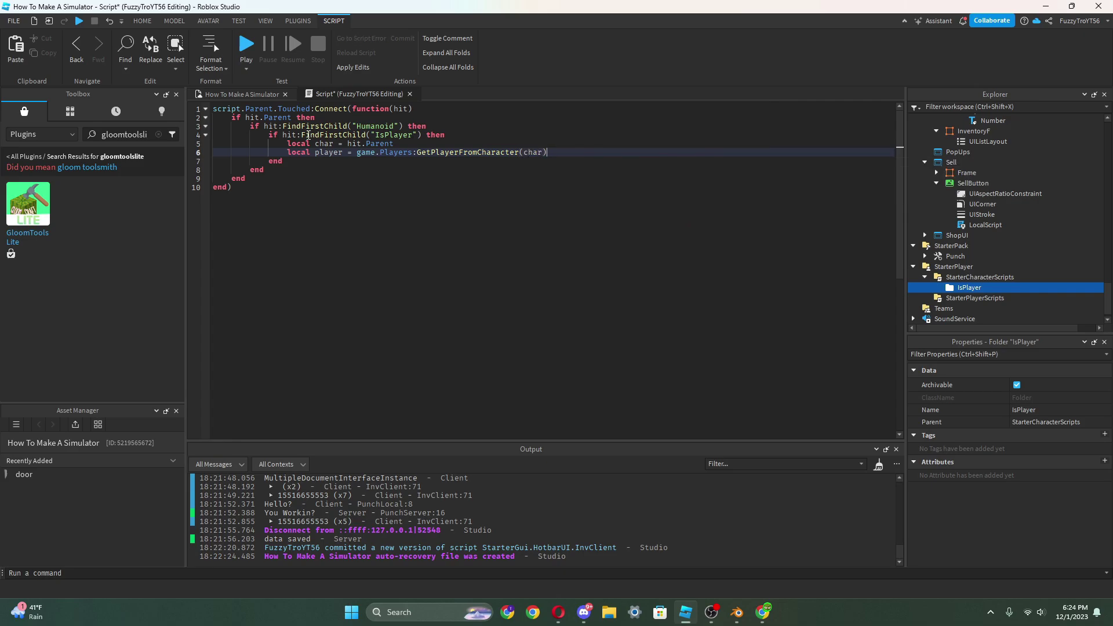
key(Return)
key(Return)
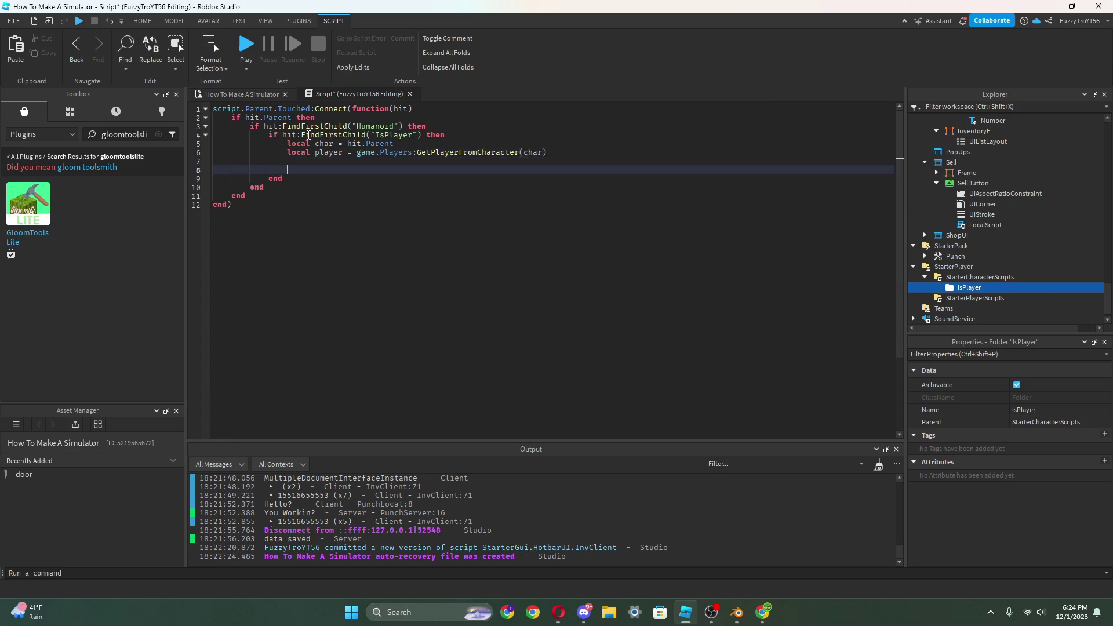
- Below the variables, check that player.leaderstats.PunchTokens.Value >= 100 and subtract 100 from it inside that condition
text(if player.leaderstats.PunchTokens.Value >= 100)
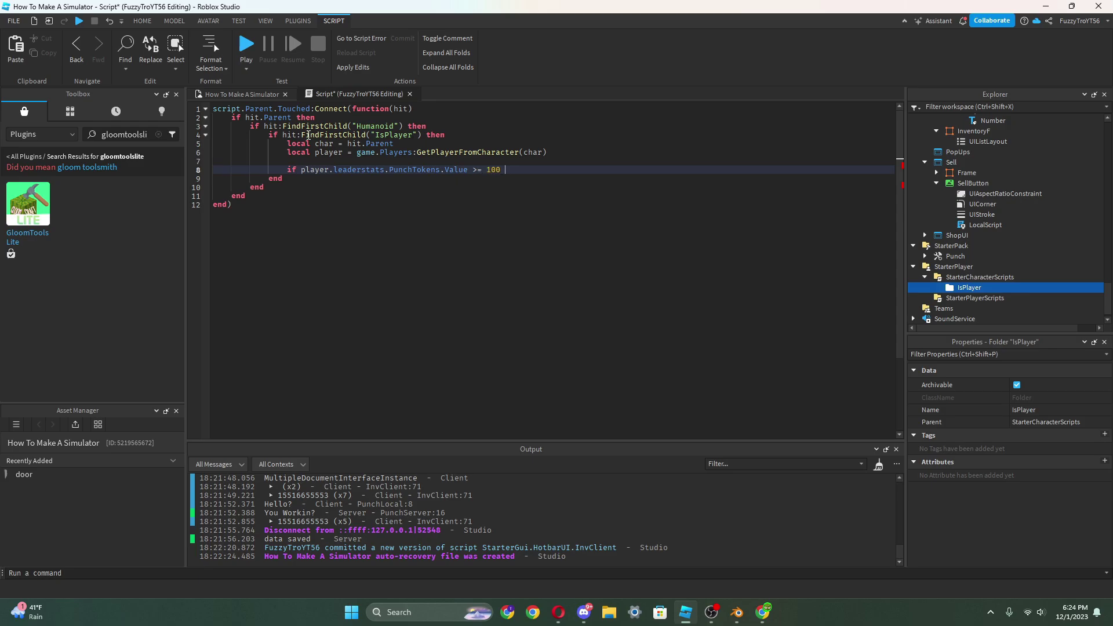
text(then)
key(Return)
text(player.leaderstats.Pu)
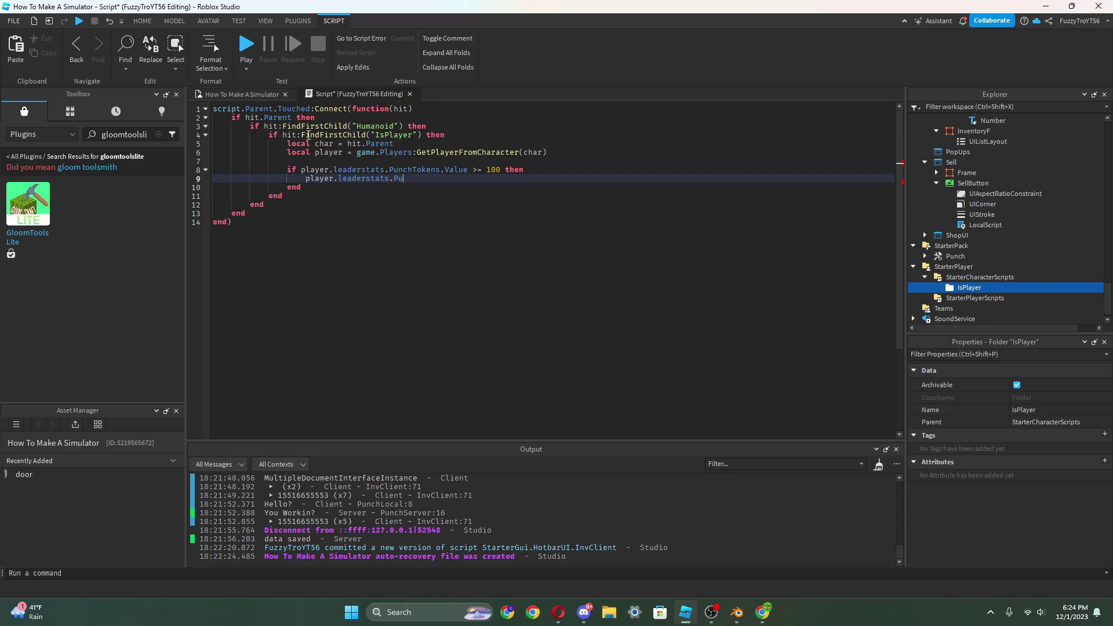
text(nchTokens.Value -= 100)
key(Return)
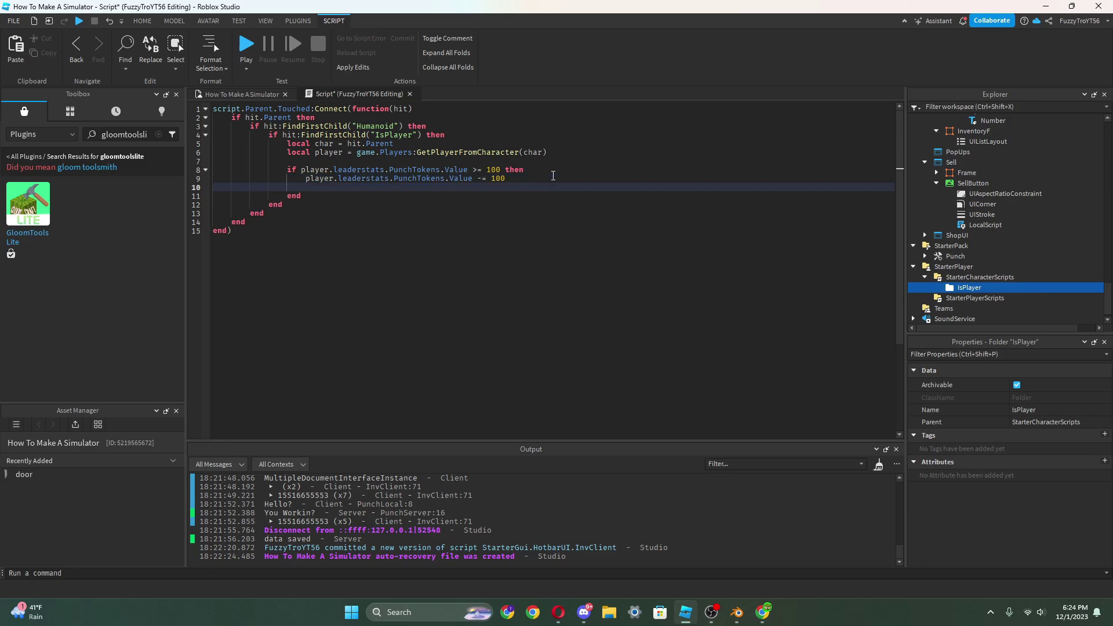
text(script.Parent.Ca)
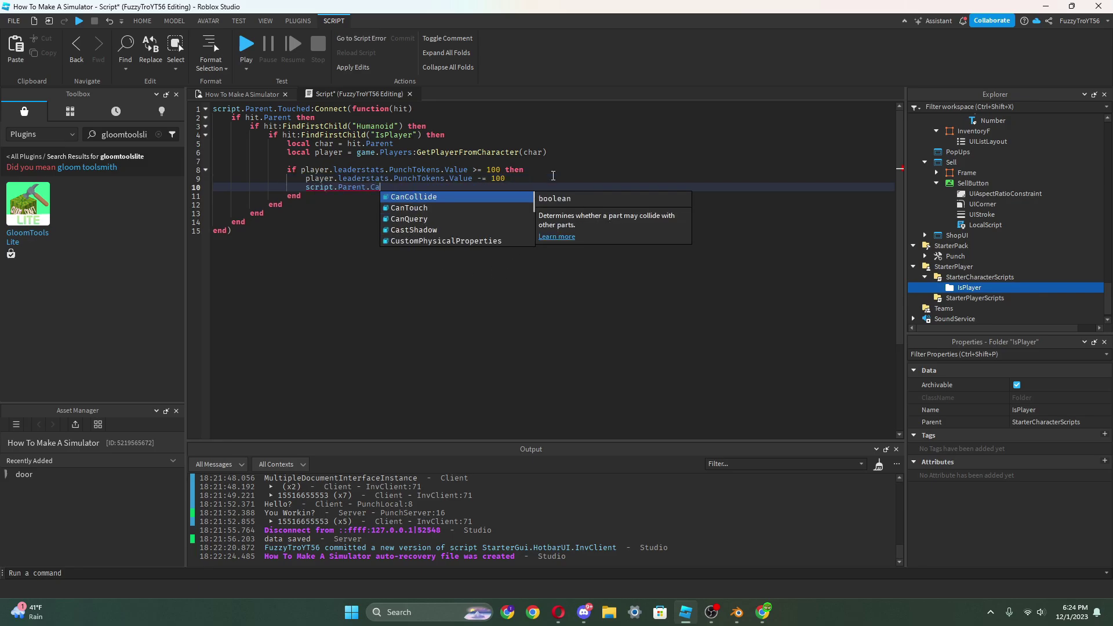
key(BackSpace)
key(BackSpace)
key(BackSpace)
key(BackSpace)
key(BackSpace)
key(BackSpace)
key(BackSpace)
key(BackSpace)
key(BackSpace)
key(BackSpace)
key(BackSpace)
key(BackSpace)
key(BackSpace)
key(BackSpace)
key(BackSpace)
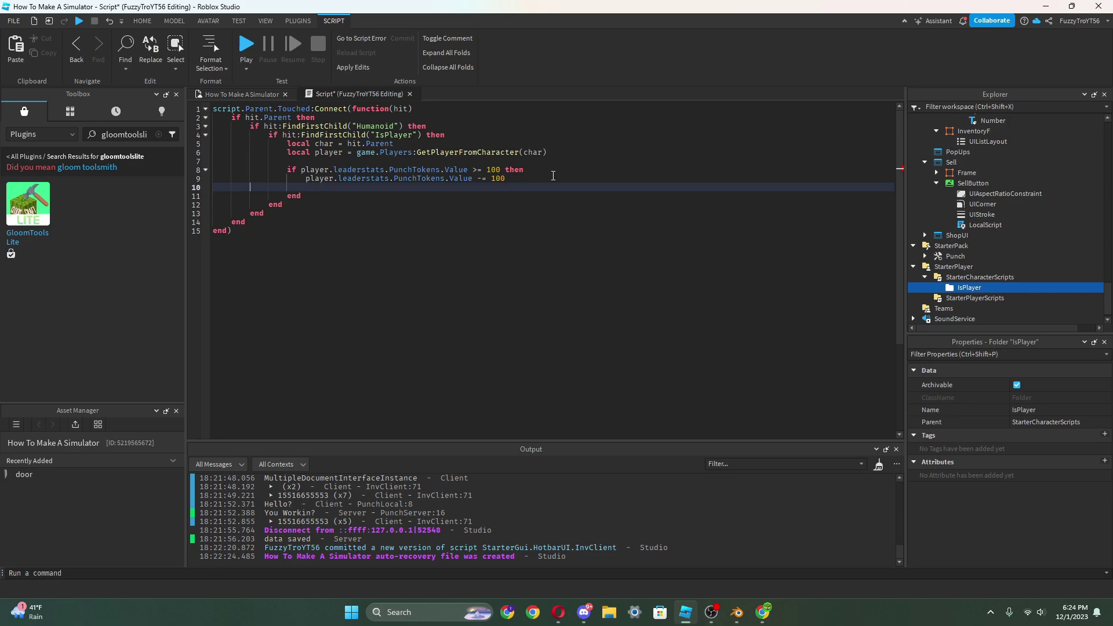
key(BackSpace)
key(BackSpace)
key(BackSpace)
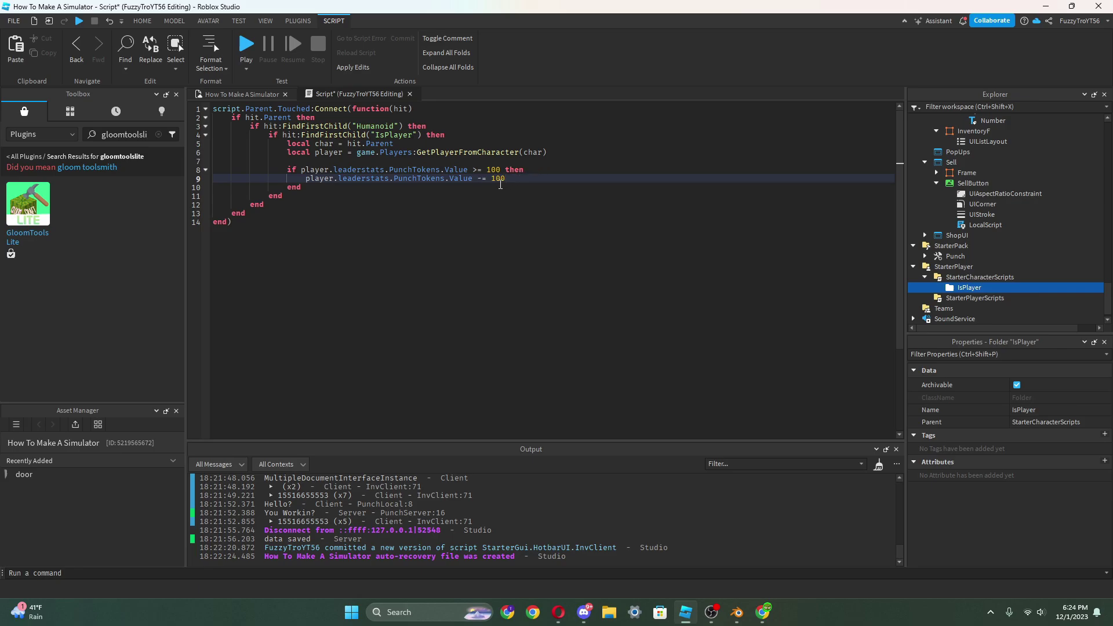
- Copy all the code of the wall's touch script and close the script
click(573, 161)
drag(278, 158, 210, 108)
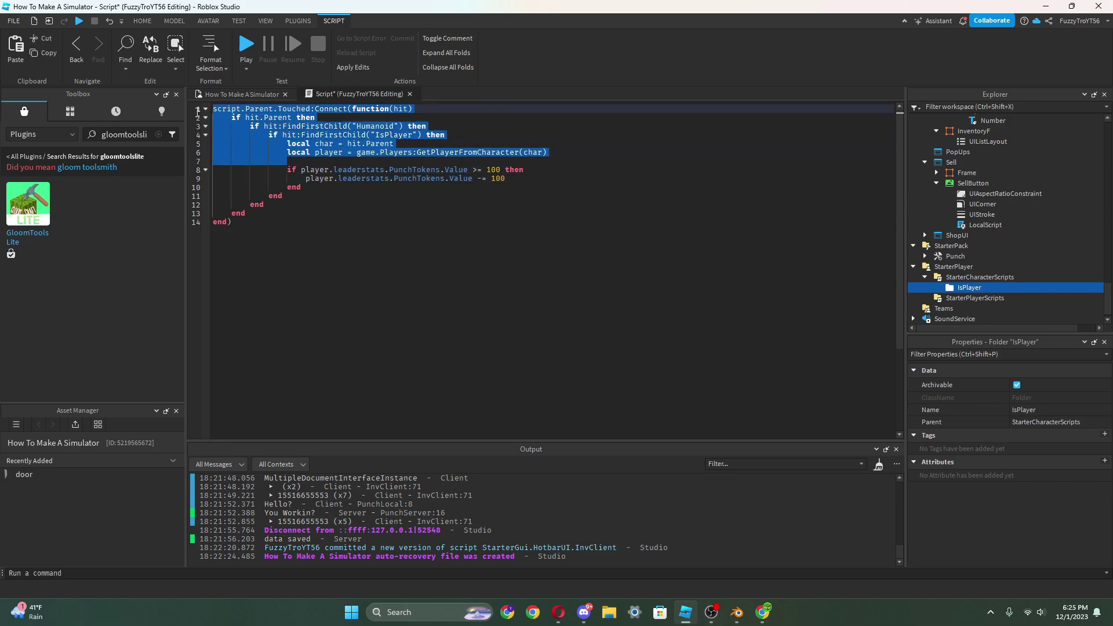
click(275, 204)
drag(276, 236, 162, 110)
key(ctrl+c)
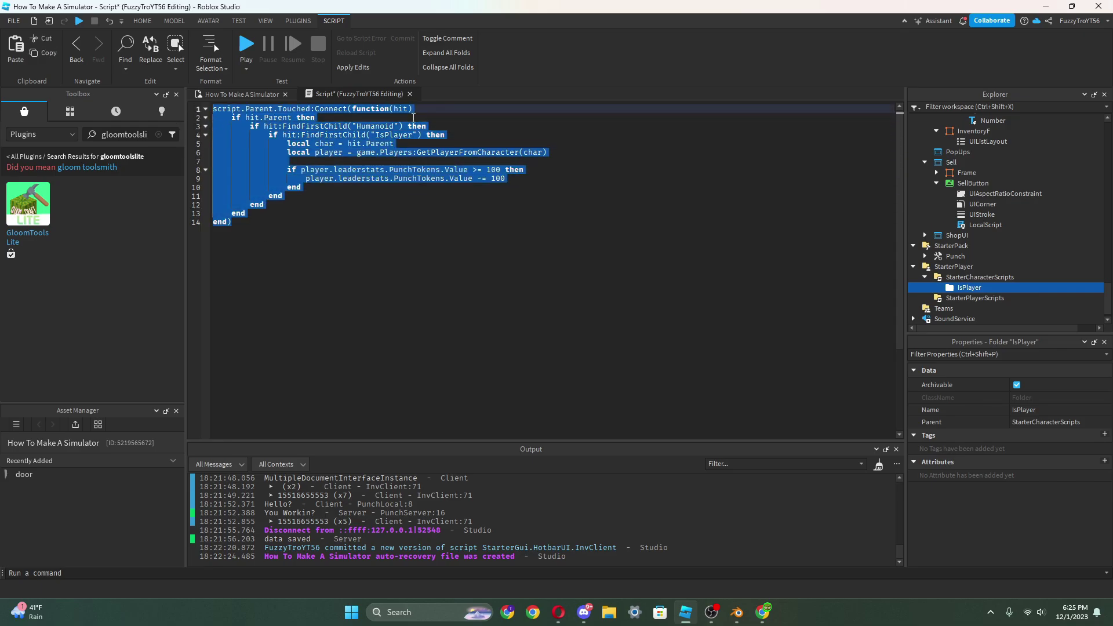
click(410, 94)
- Add a LocalScript to StarterPlayerScripts
click(1017, 298)
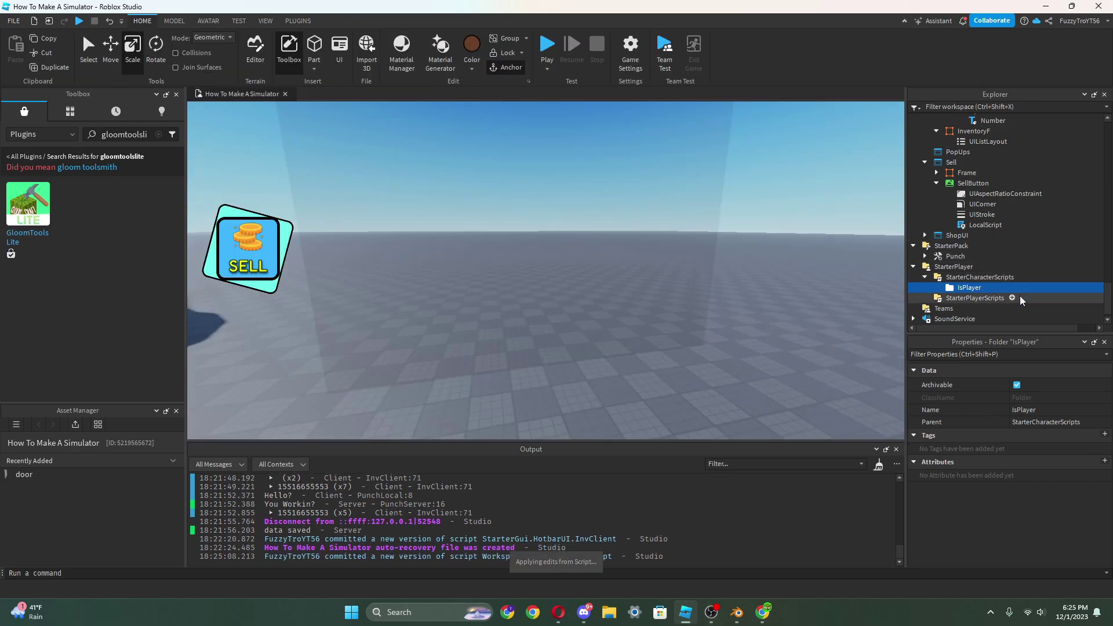
click(1013, 298)
click(942, 341)
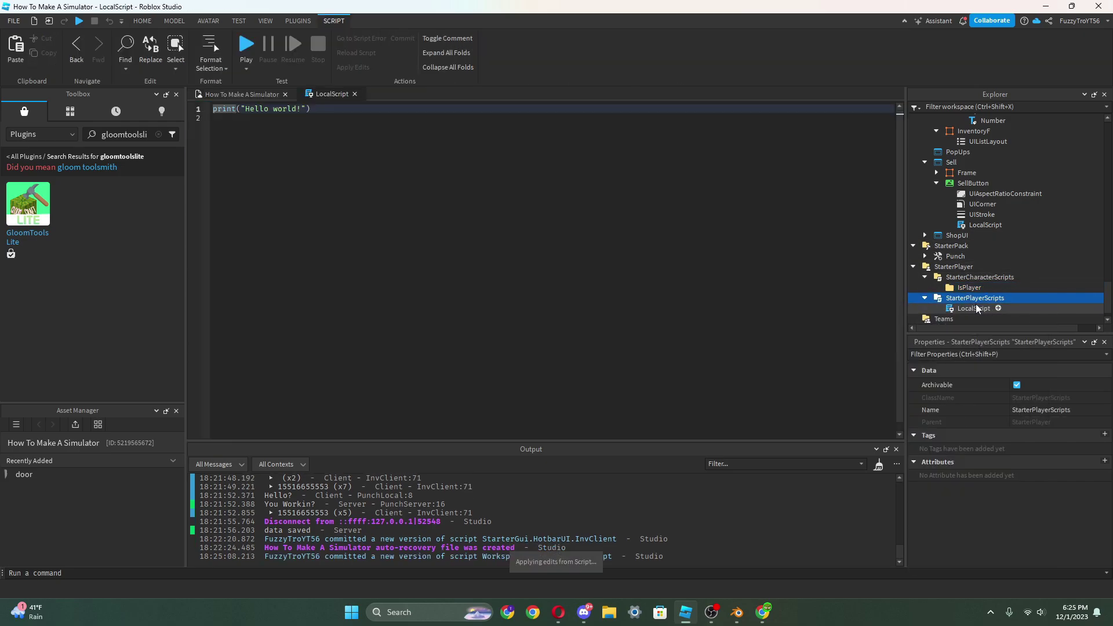
- Replace the LocalScript's default code with the copied wall touch script
click(409, 168)
key(BackSpace)
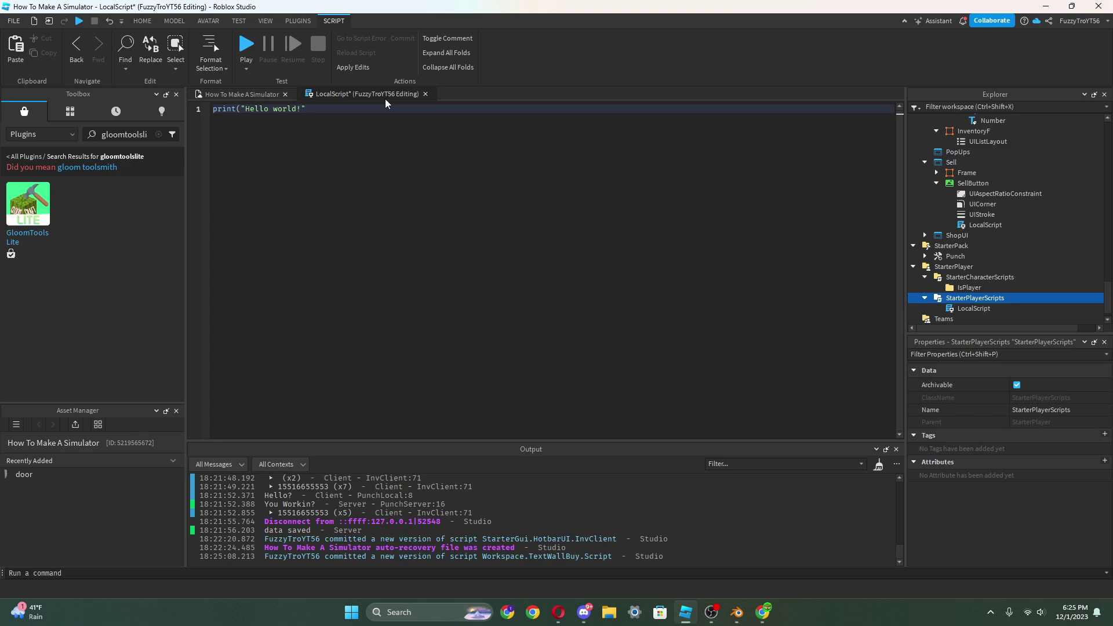
key(ctrl+a)
key(ctrl+v)
- Change the first line's script.Parent reference to game.Workspace:FindFirstChild("TextWallBuy") ahead of .Touched
double_click(229, 109)
key(BackSpace)
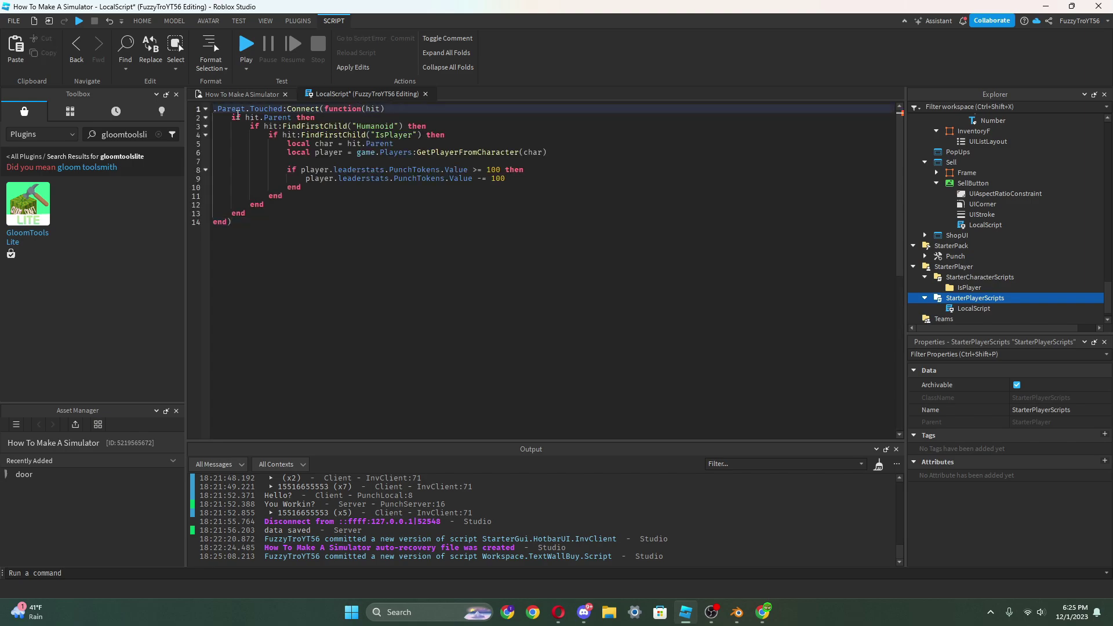
text(game.Workspace)
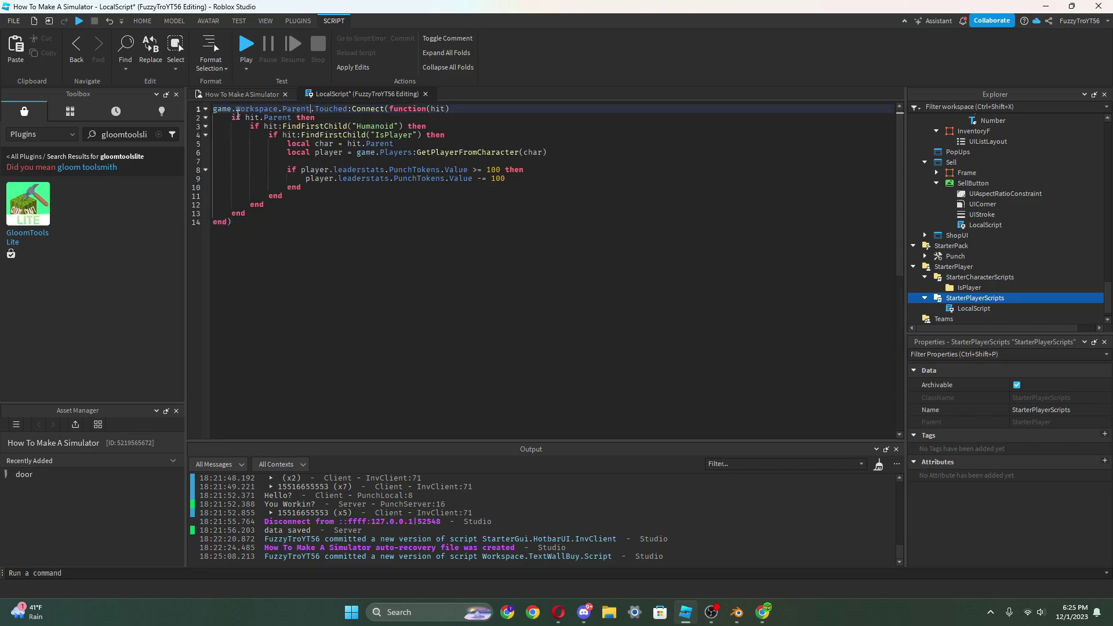
key(BackSpace)
key(BackSpace)
key(BackSpace)
key(BackSpace)
key(BackSpace)
key(BackSpace)
key(BackSpace)
text(:FindFirstChild(")
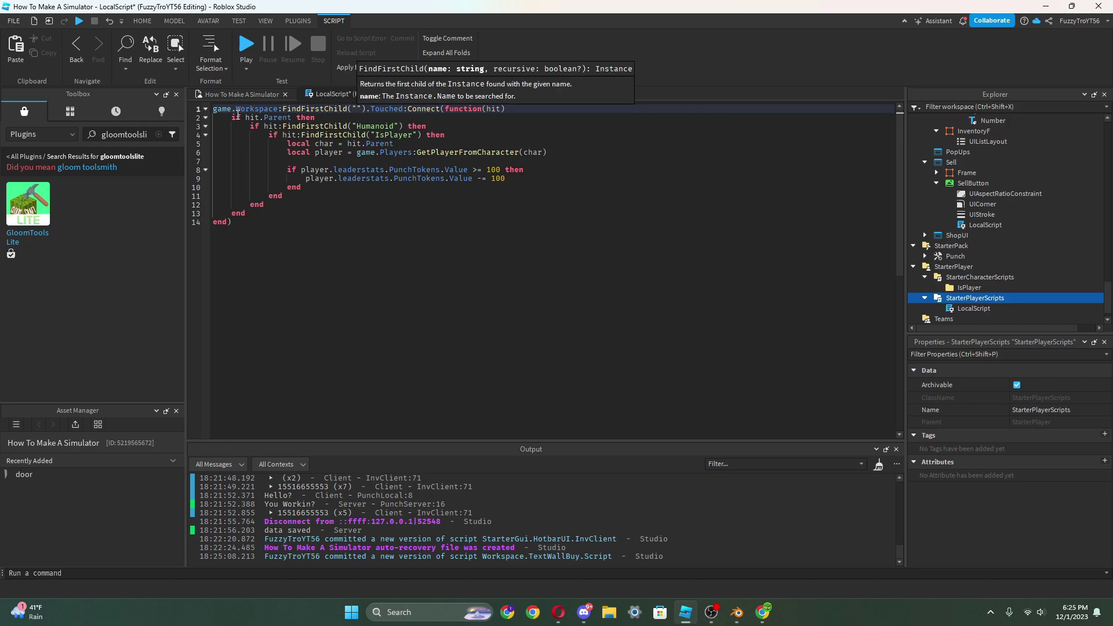
text(Te)
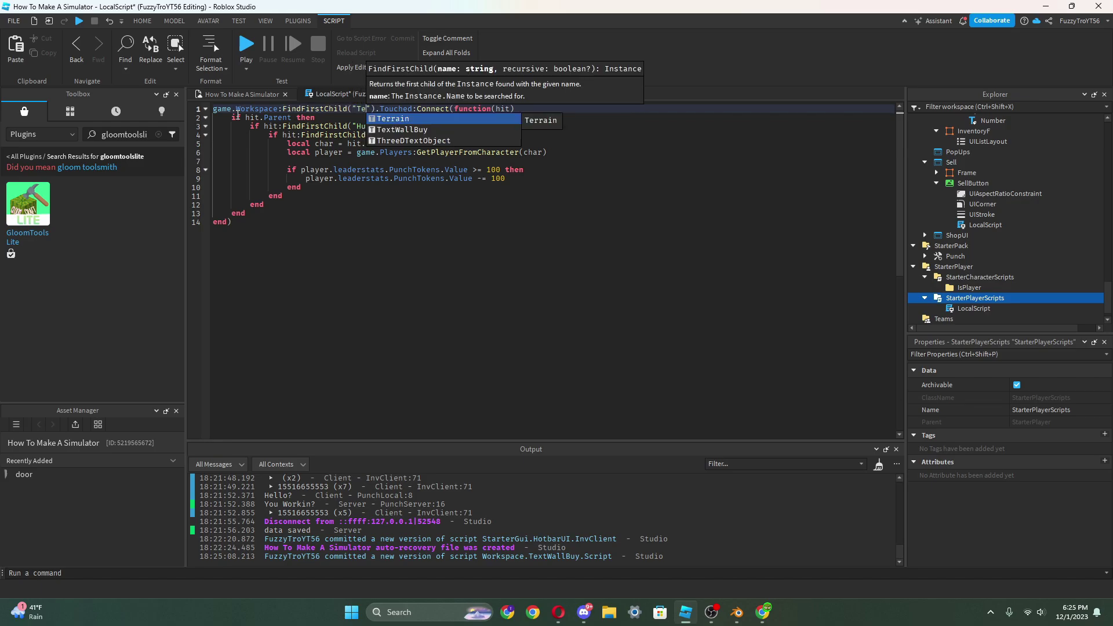
key(Down)
key(Tab)
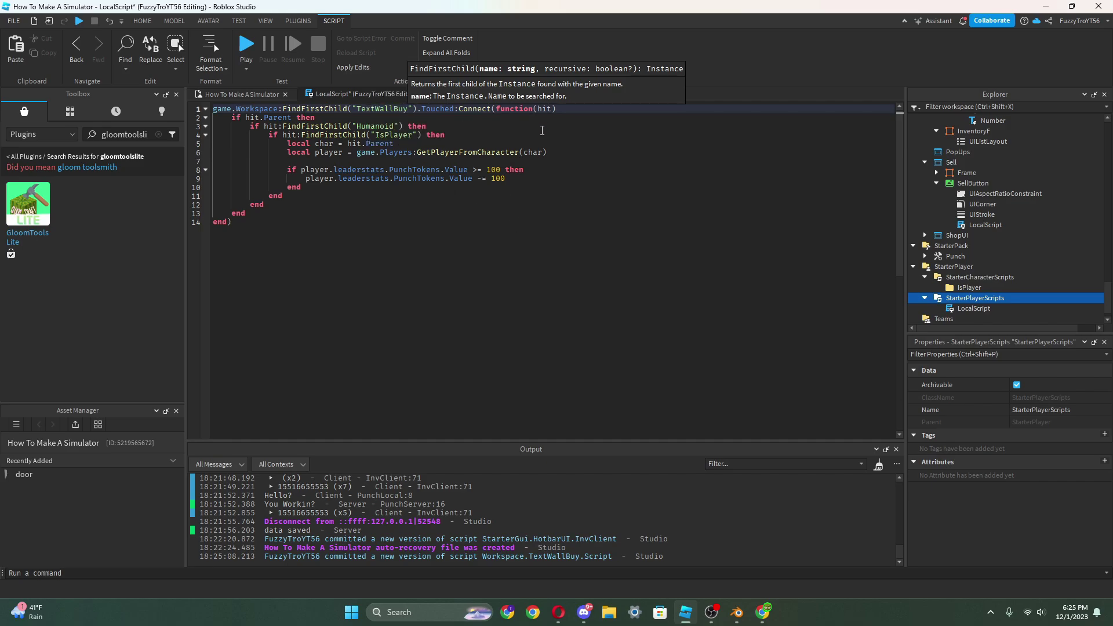
- Replace the PunchTokens condition block in the LocalScript with game.Workspace:FindFirstChild("TextWallBuy")
drag(301, 187, 289, 167)
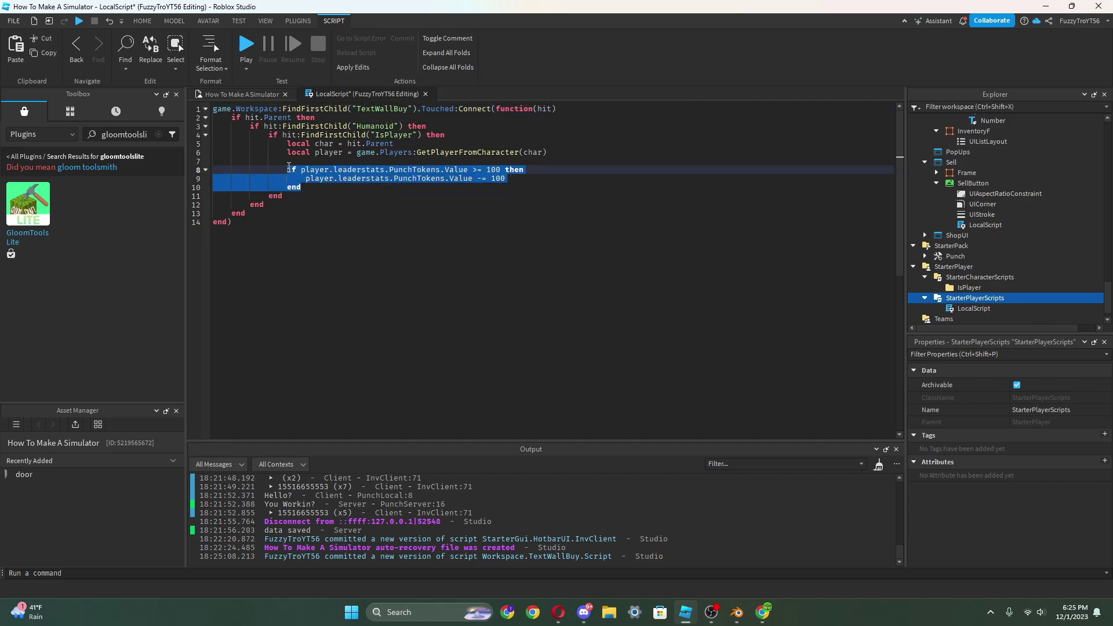
key(BackSpace)
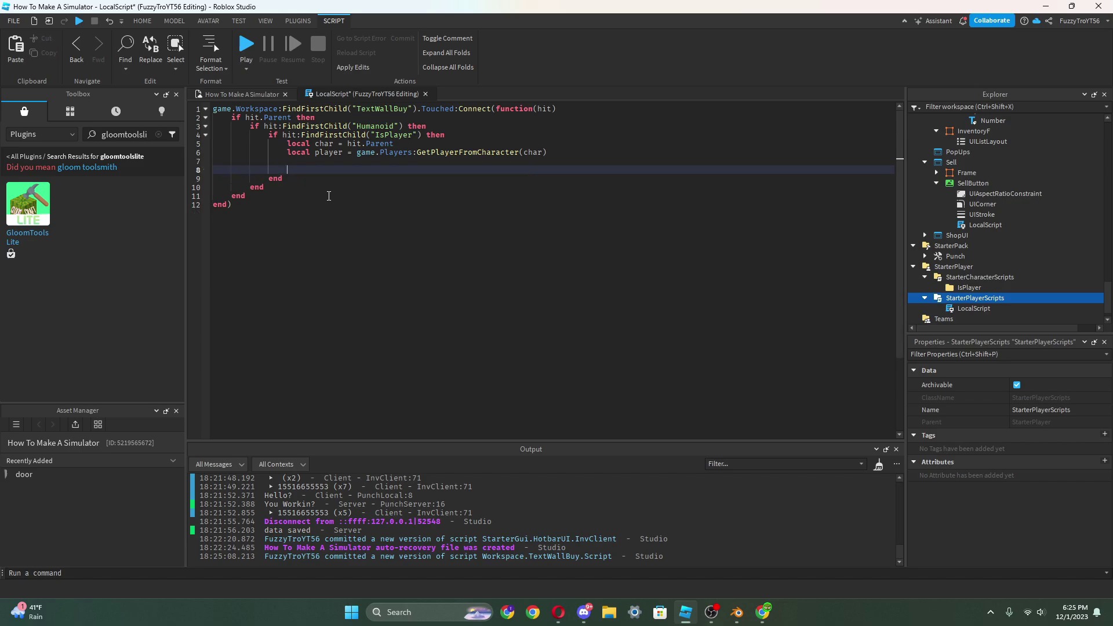
text(game.Workspace:FindFirstChild()
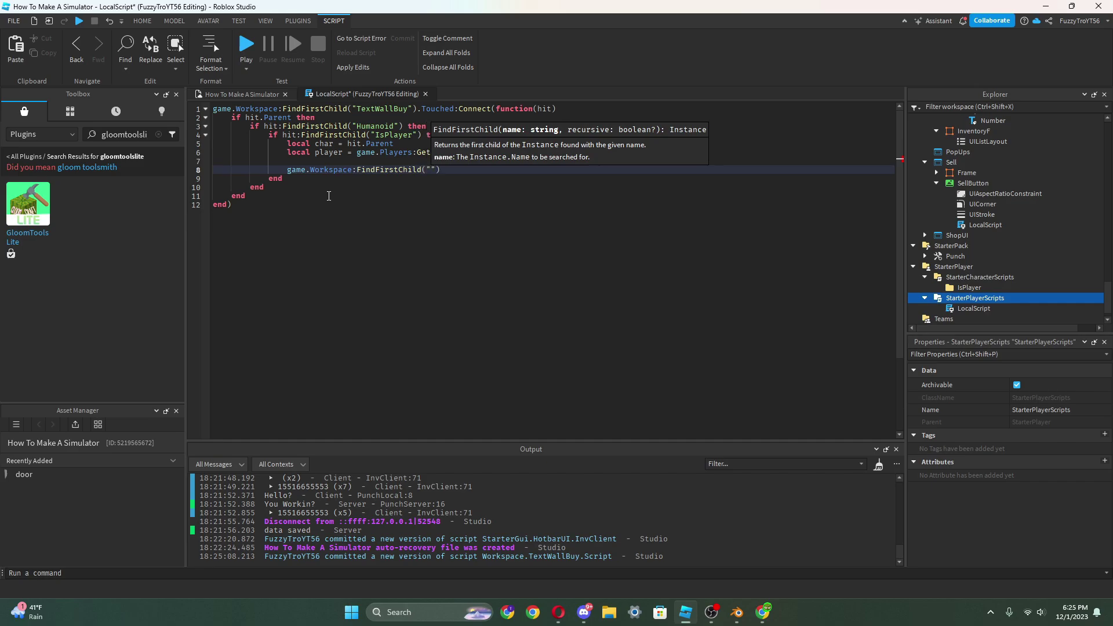
text("TextWallBuy)
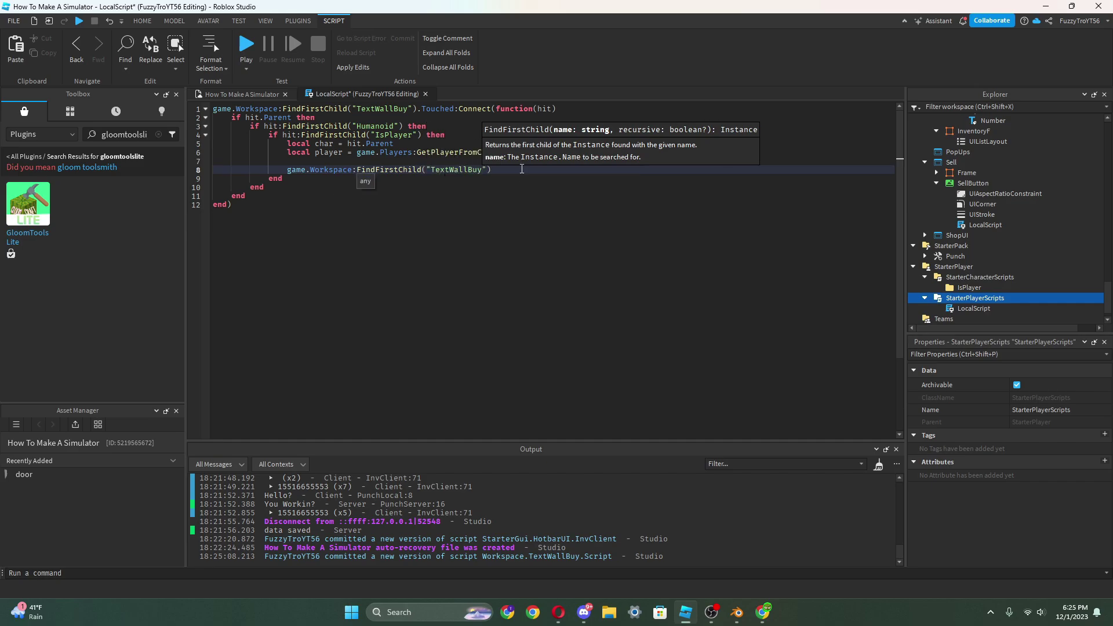
- Delete all the code in the LocalScript
drag(371, 181, 345, 174)
key(ctrl+a)
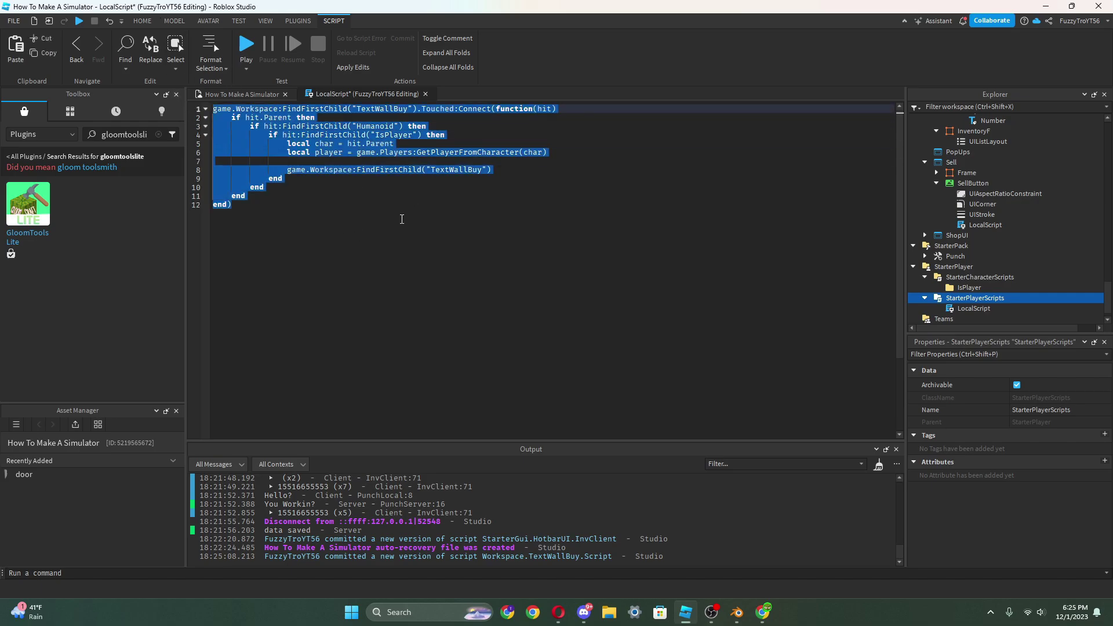
key(BackSpace)
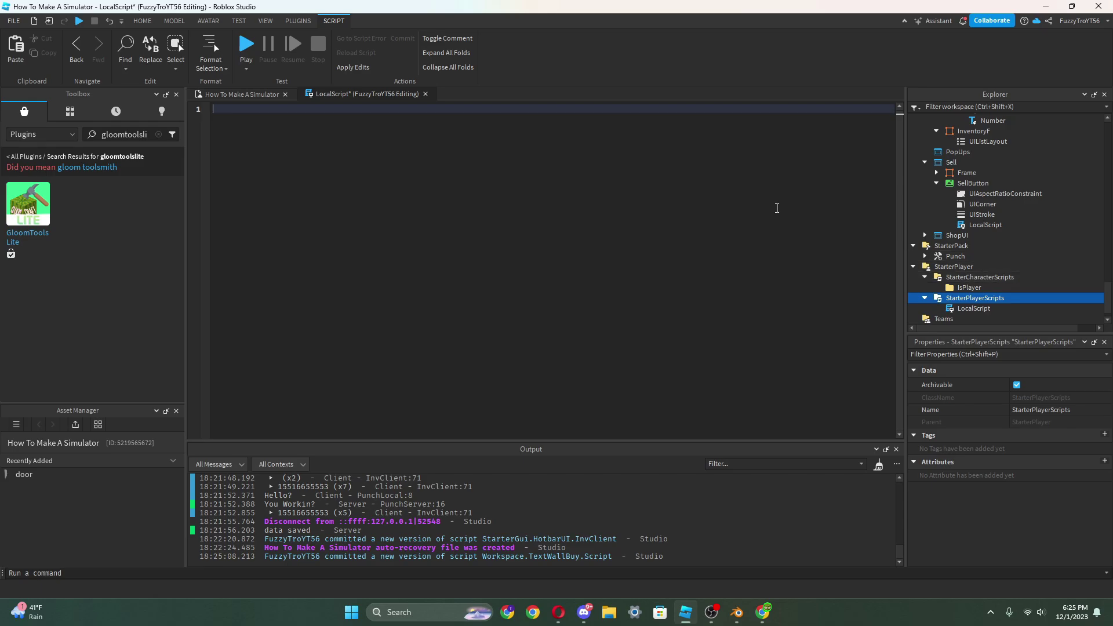
- Open the DataStore script in ServerScriptService at its Shop Values section
click(239, 94)
scroll(950, 203, up, 6)
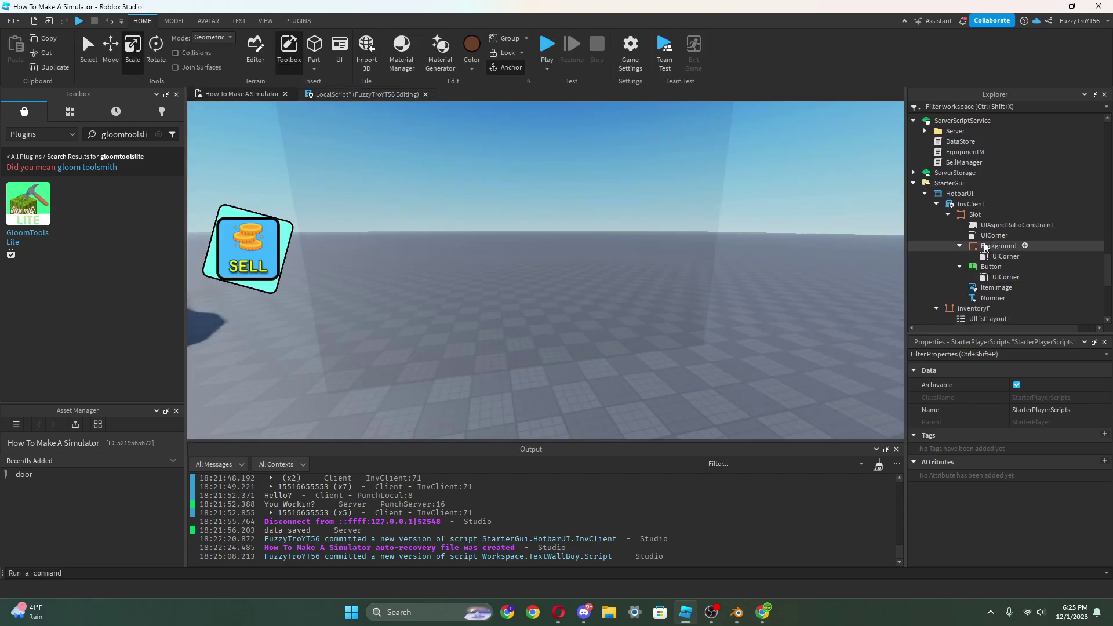
click(960, 142)
double_click(951, 145)
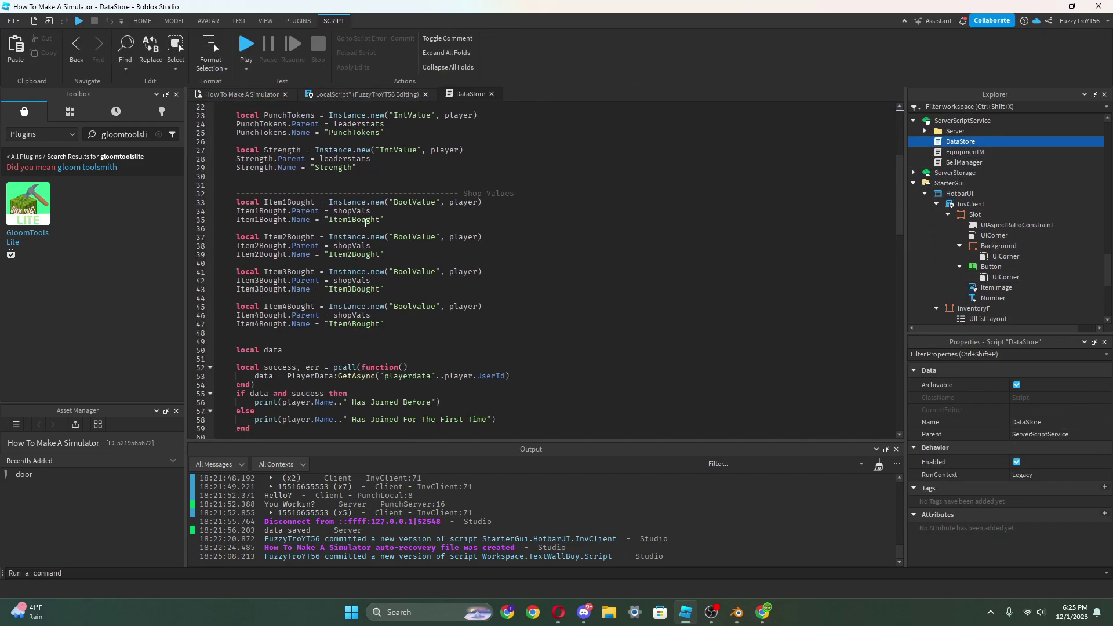
scroll(397, 319, up, 1)
drag(361, 193, 180, 175)
click(484, 219)
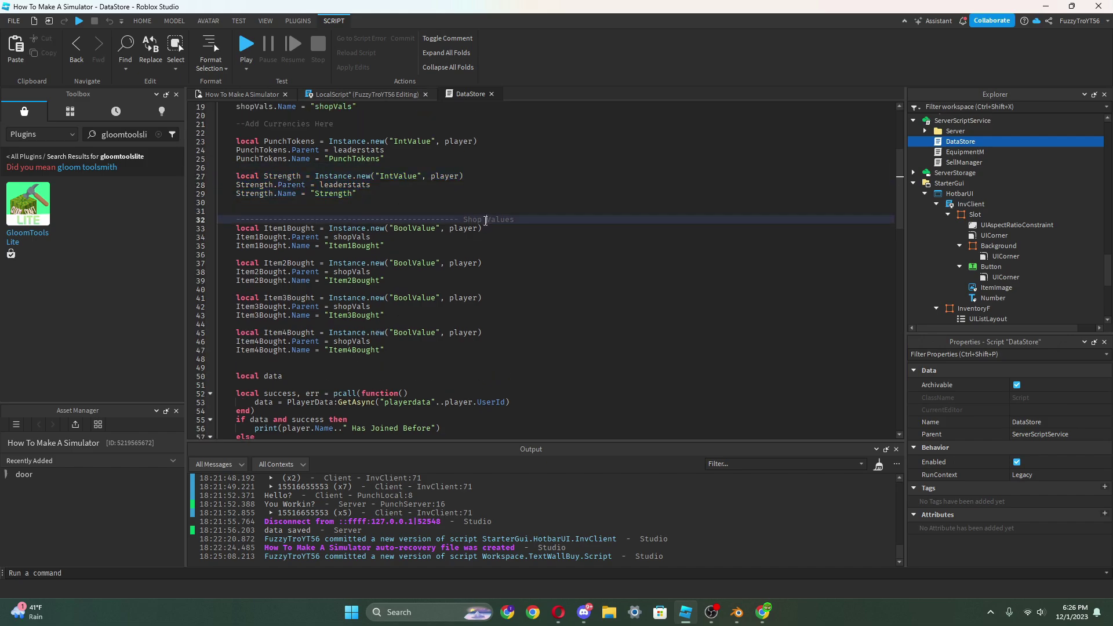
- Duplicate the three-line shopVals folder block directly below the original in the PlayerAdded function
scroll(402, 260, down, 3)
scroll(402, 260, up, 7)
drag(386, 177, 234, 158)
drag(365, 211, 218, 195)
key(ctrl+c)
click(370, 210)
key(Return)
key(Return)
key(ctrl+v)
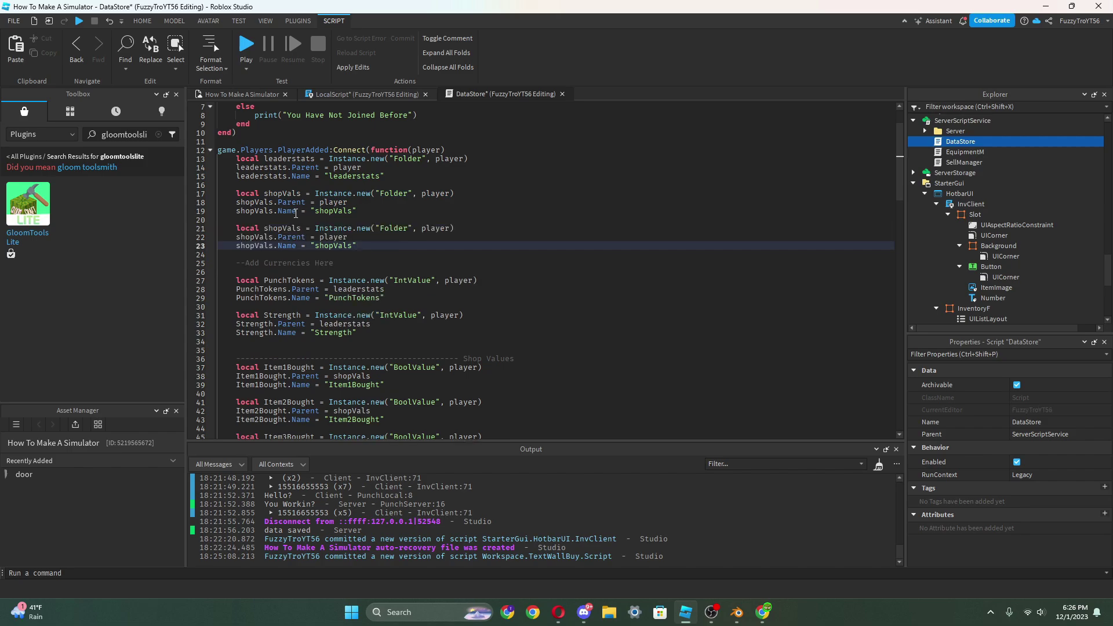
- Rename the duplicated block's local variable to wallBools and its Name string to "wallBools"
double_click(288, 229)
key(BackSpace)
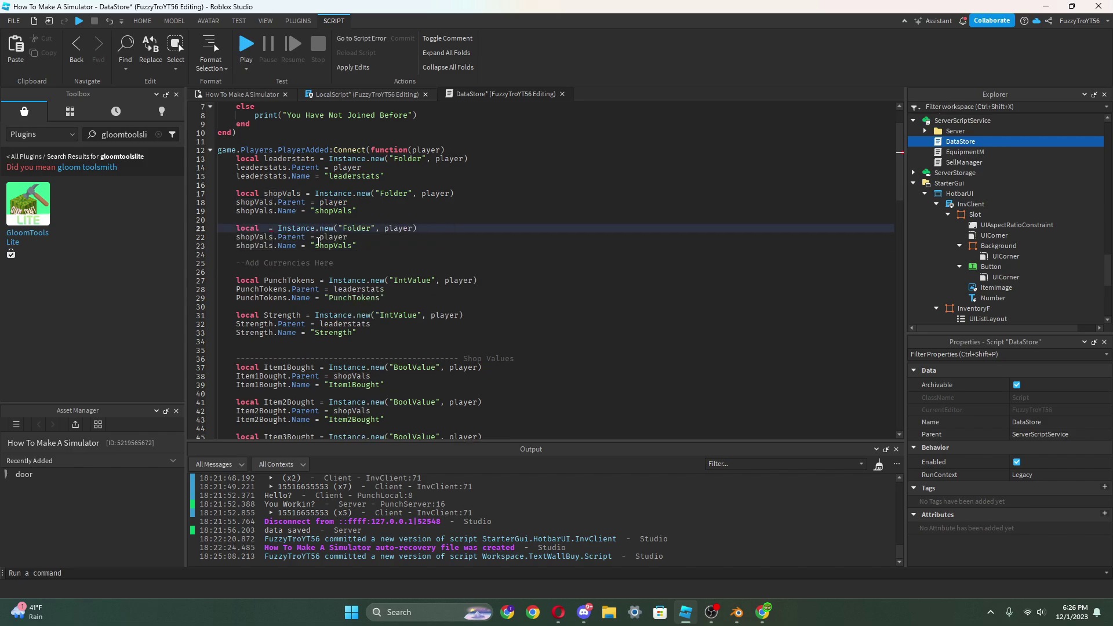
text(wallBools)
double_click(332, 245)
text(WallBools)
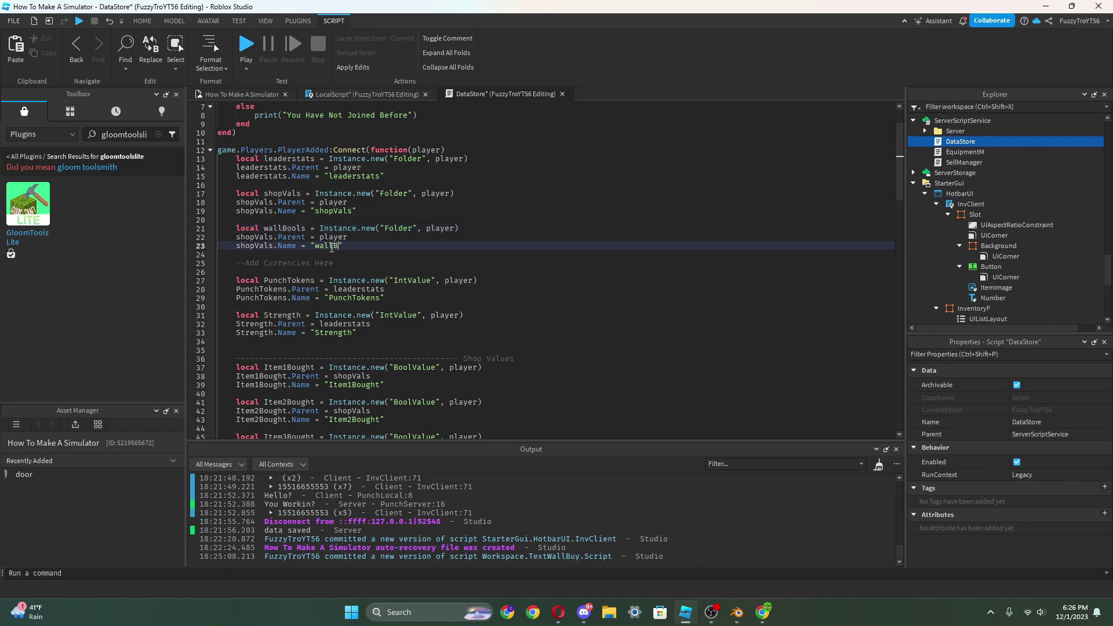
- Change shopVals to wallBools in front of .Parent and .Name in the duplicated folder block
double_click(245, 237)
text(WallBools)
key(Tab)
key(Down)
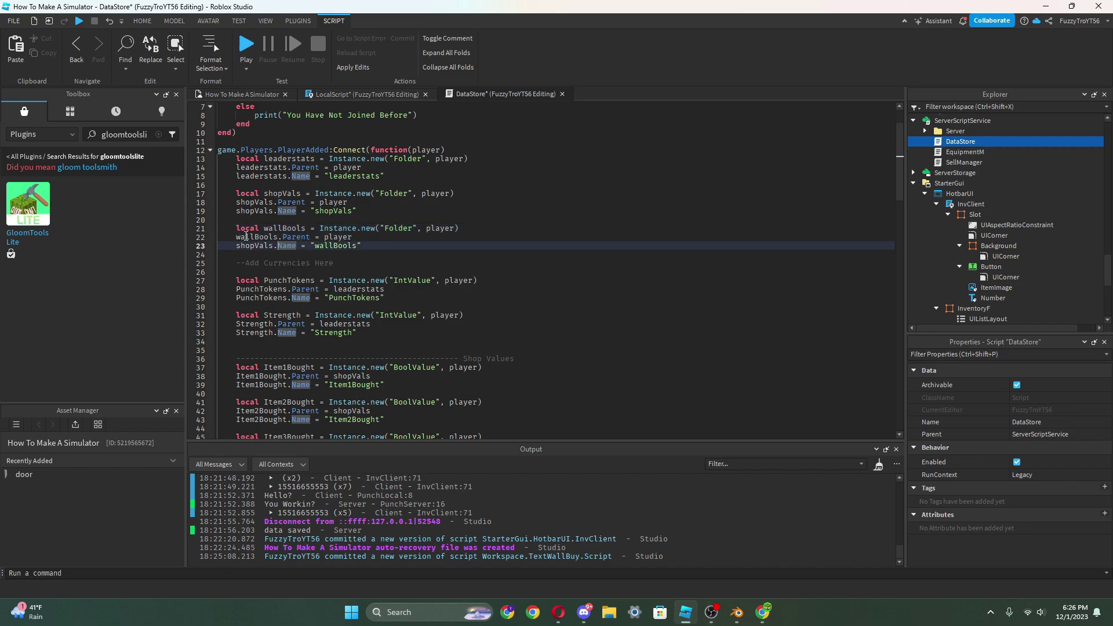
key(Left)
key(ctrl+BackSpace)
text(wa)
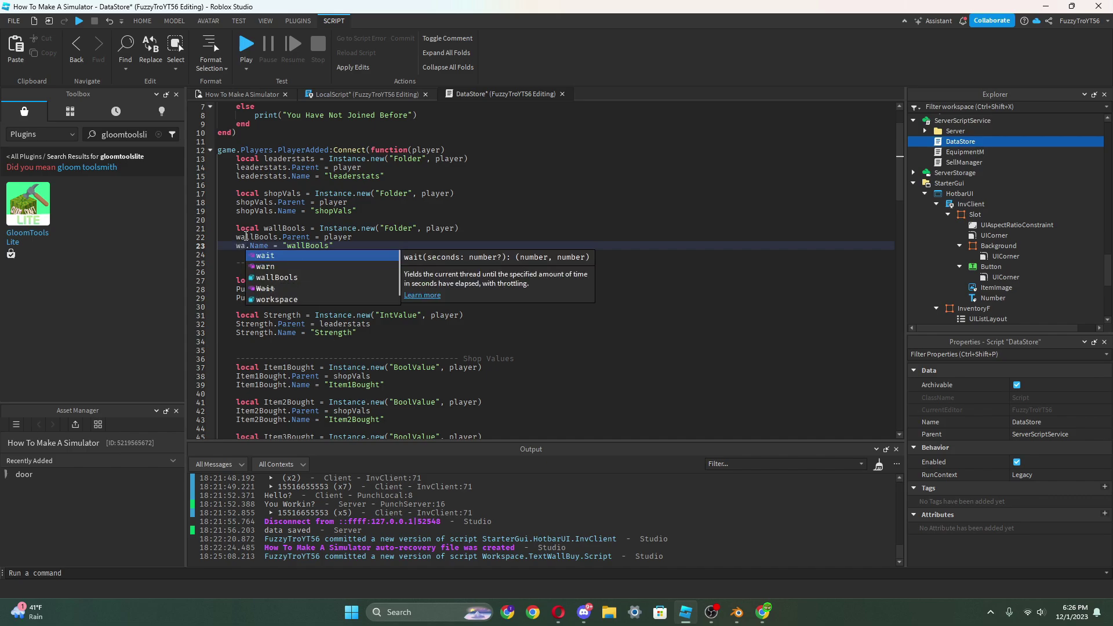
key(Down)
text(ll)
key(Tab)
- Add the comment --------Wall bools below the Item4Bought block
scroll(388, 329, down, 4)
click(411, 386)
key(Return)
key(Return)
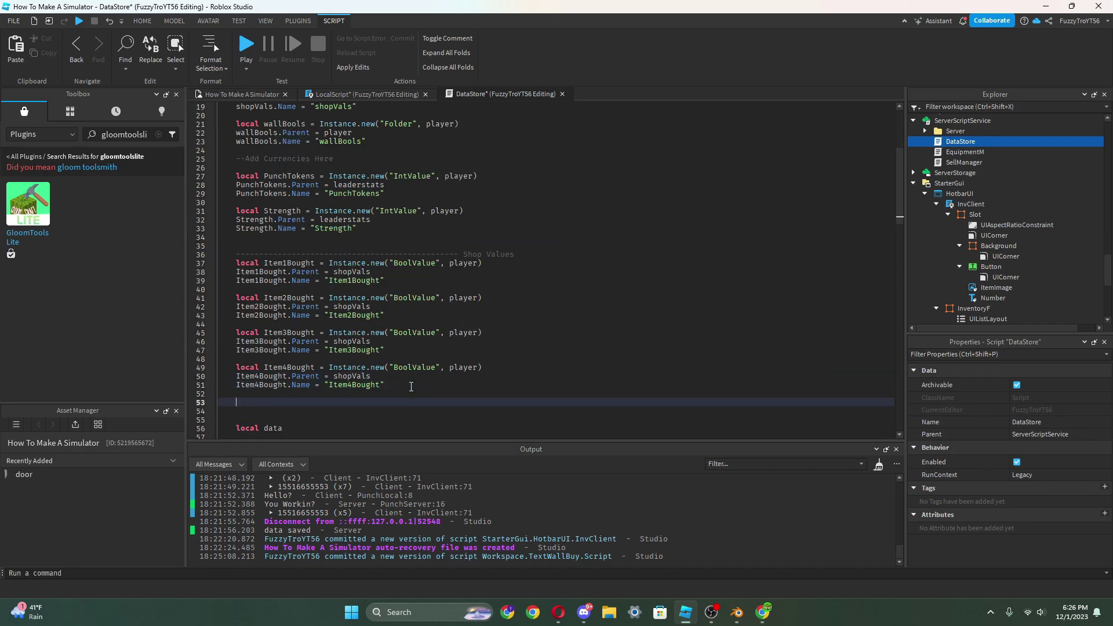
text(--------Wall bools)
- Copy the Item1Bought BoolValue block and paste it below the Wall bools comment
drag(384, 281, 220, 263)
key(ctrl+c)
click(330, 412)
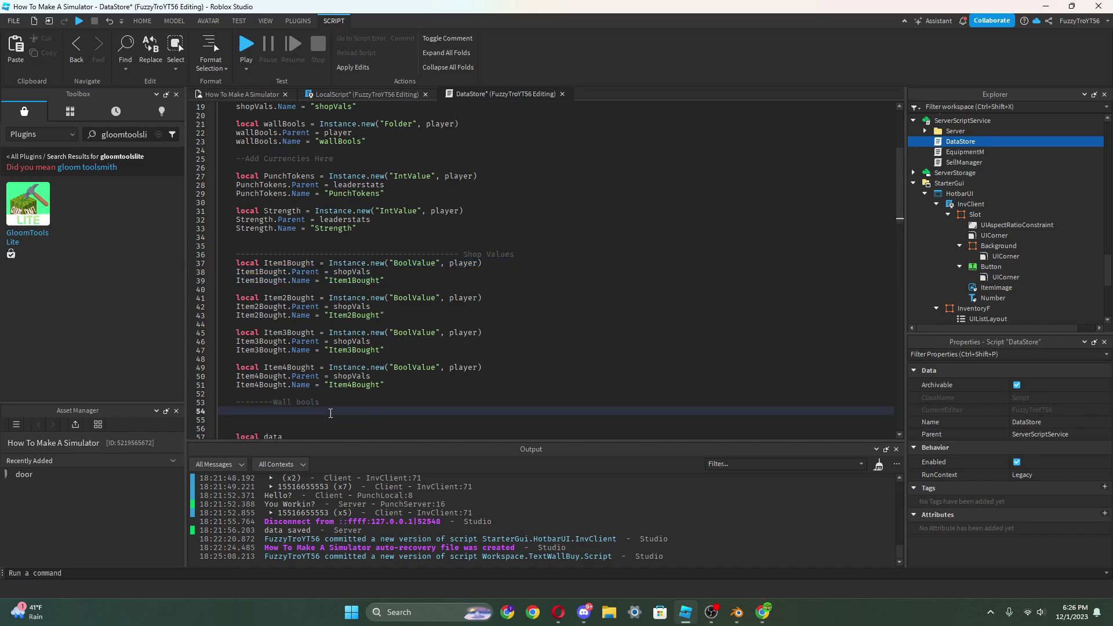
key(Return)
key(ctrl+v)
- Rename the pasted BoolValue variable to Wall1 on all three lines and set its Name string to "Wall1"
double_click(290, 410)
text(Wall)
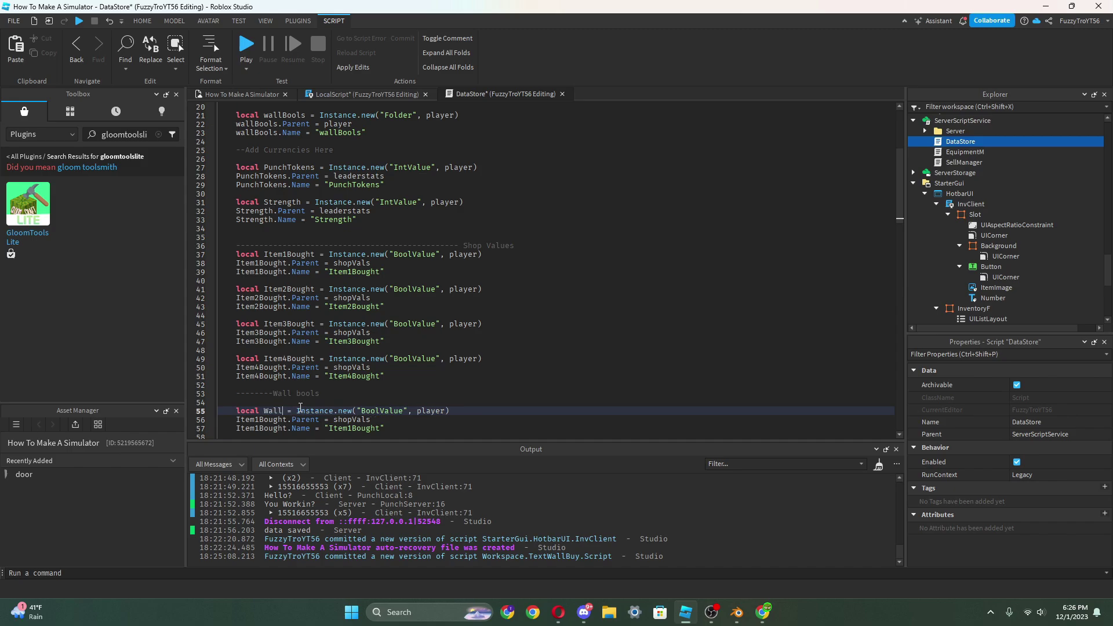
text(1)
double_click(273, 419)
text(Wall1)
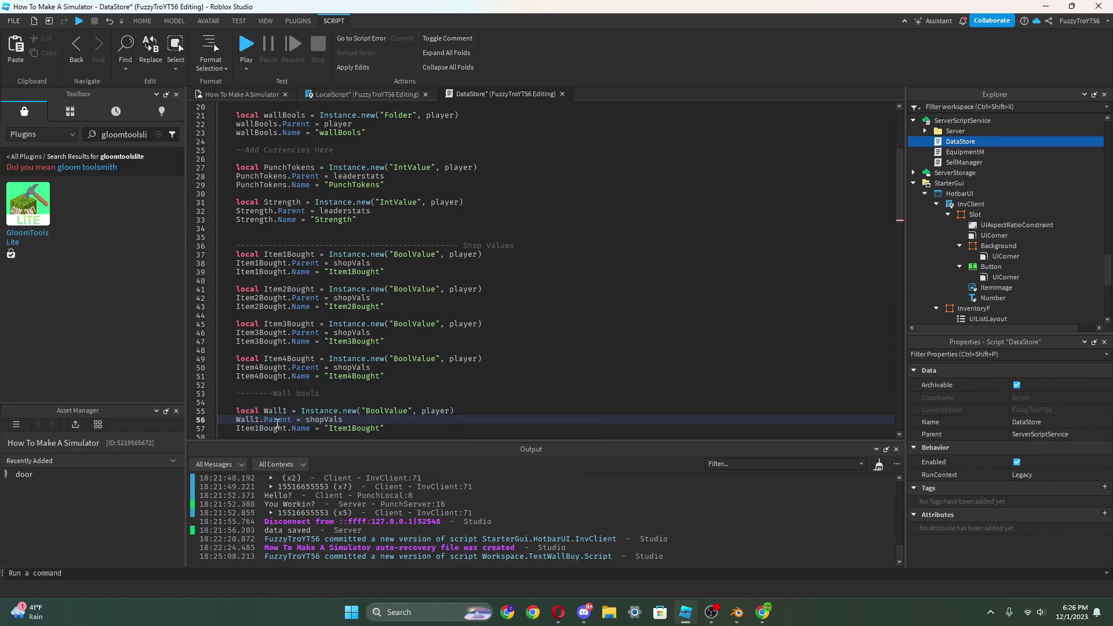
double_click(272, 428)
text(Wall1)
double_click(328, 429)
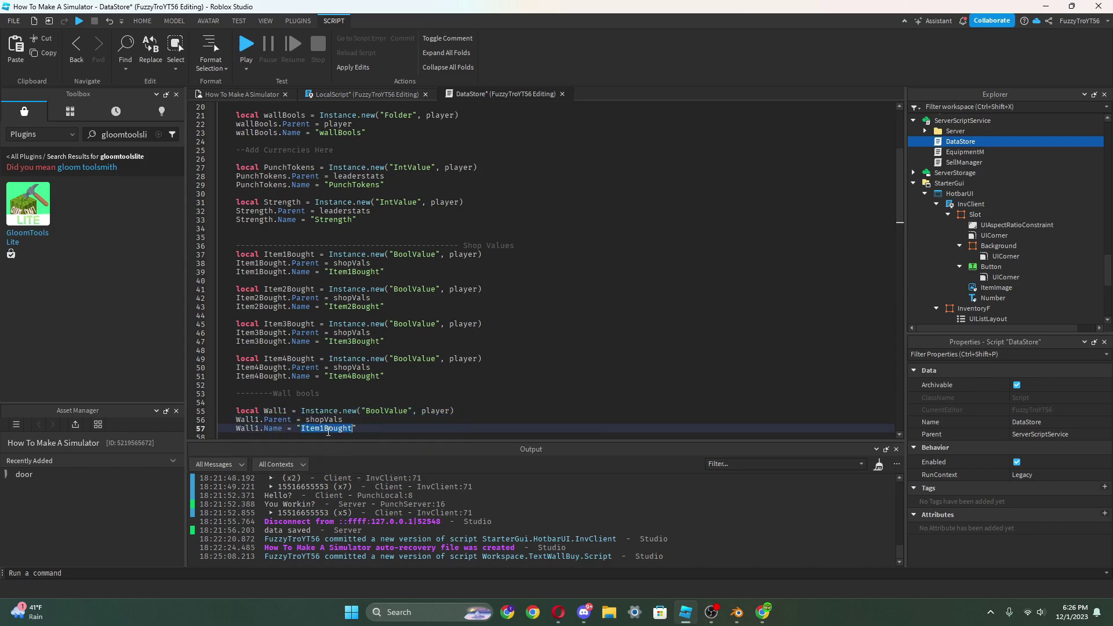
text(Wall)
- Set Wall1.Parent to wallBools
double_click(322, 420)
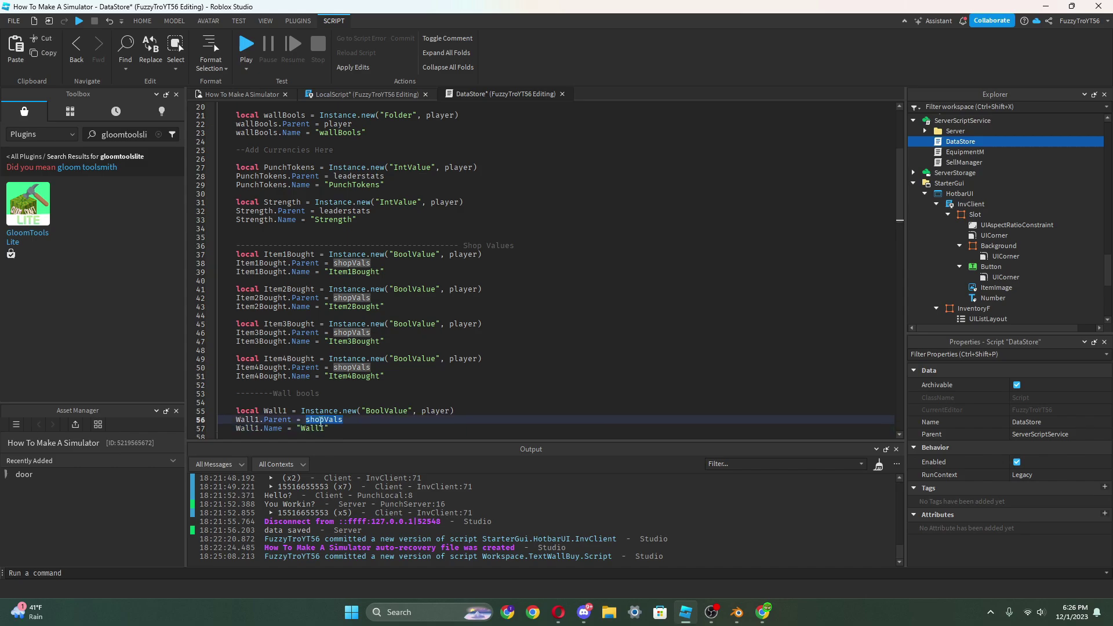
text(wall)
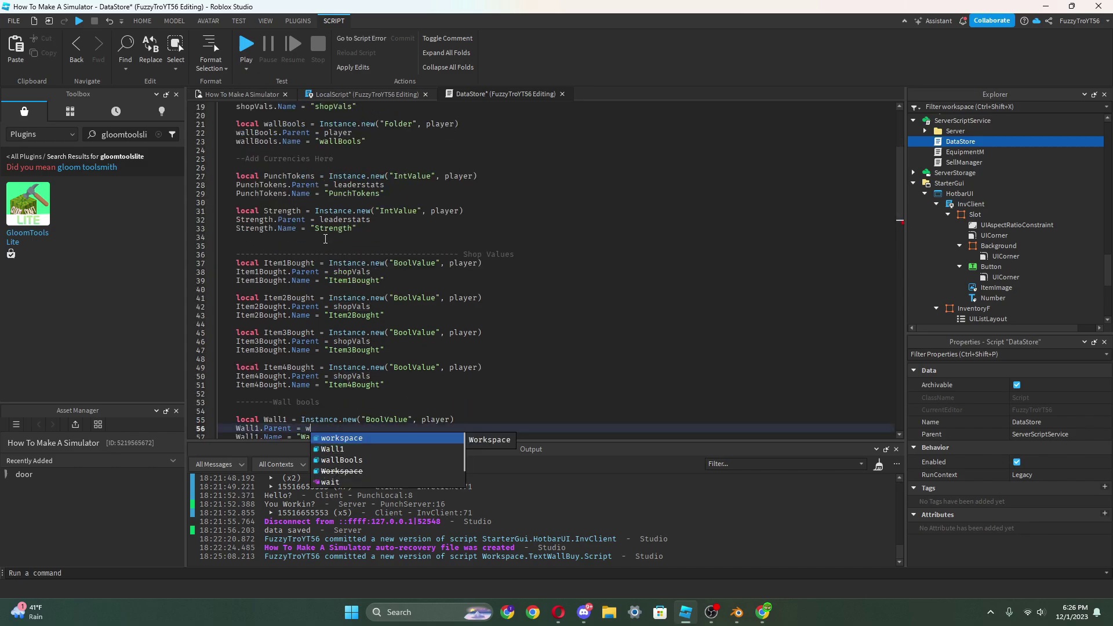
key(Down)
key(Tab)
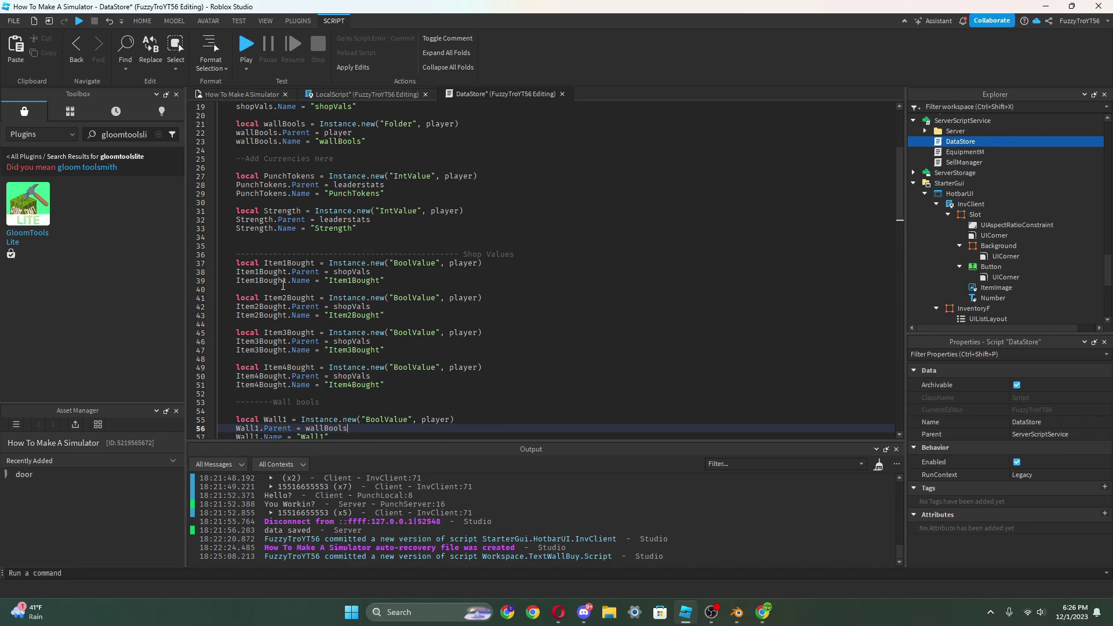
- Add the line Wall1.Value = data[7] after the Item4Bought line in the data loading block
scroll(283, 285, down, 11)
click(411, 370)
key(Return)
text(Wall1)
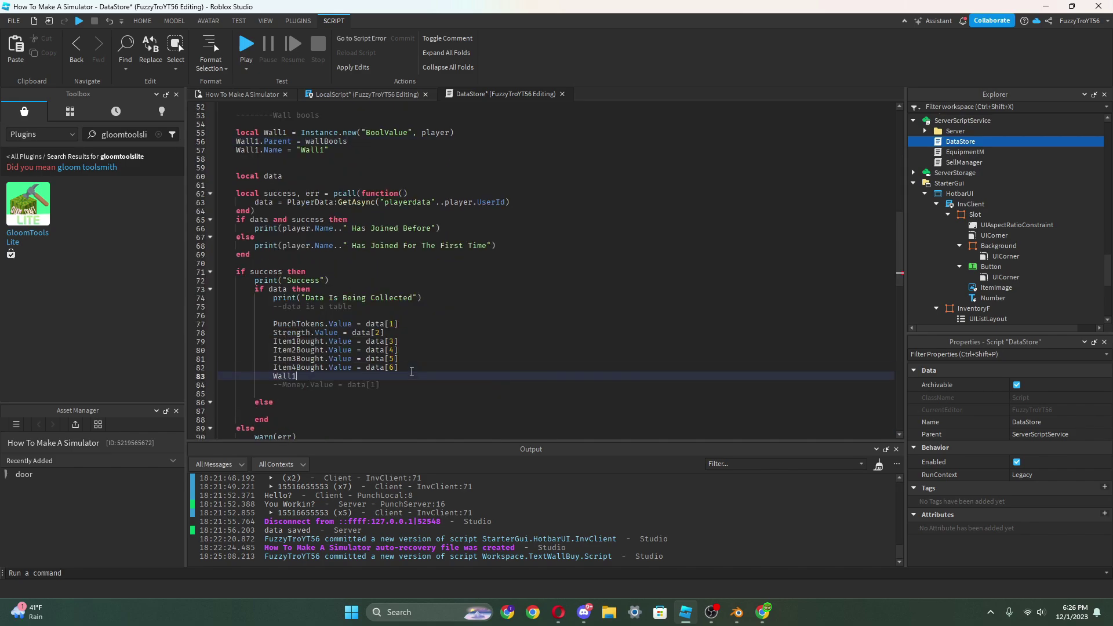
text(.Value = data[7])
- Add the line local Wall1 = player.wallBools.Wall1 below the Item4Bought variable in the PlayerRemoving function
scroll(364, 342, down, 5)
scroll(364, 342, down, 3)
click(437, 340)
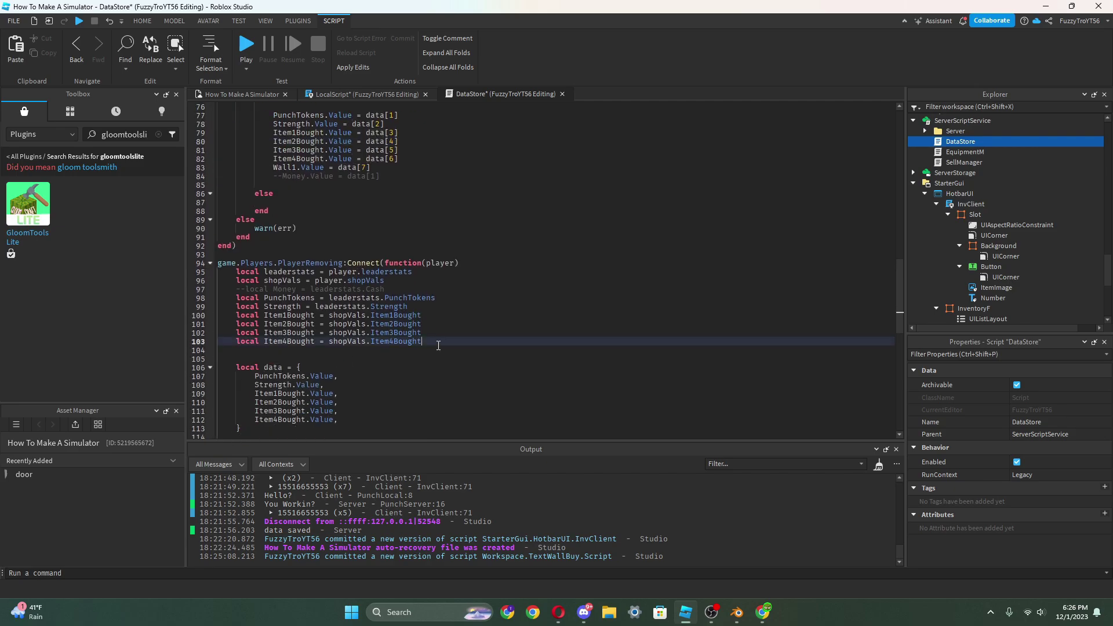
key(Return)
text(local wa)
key(BackSpace)
key(BackSpace)
text(Wall1)
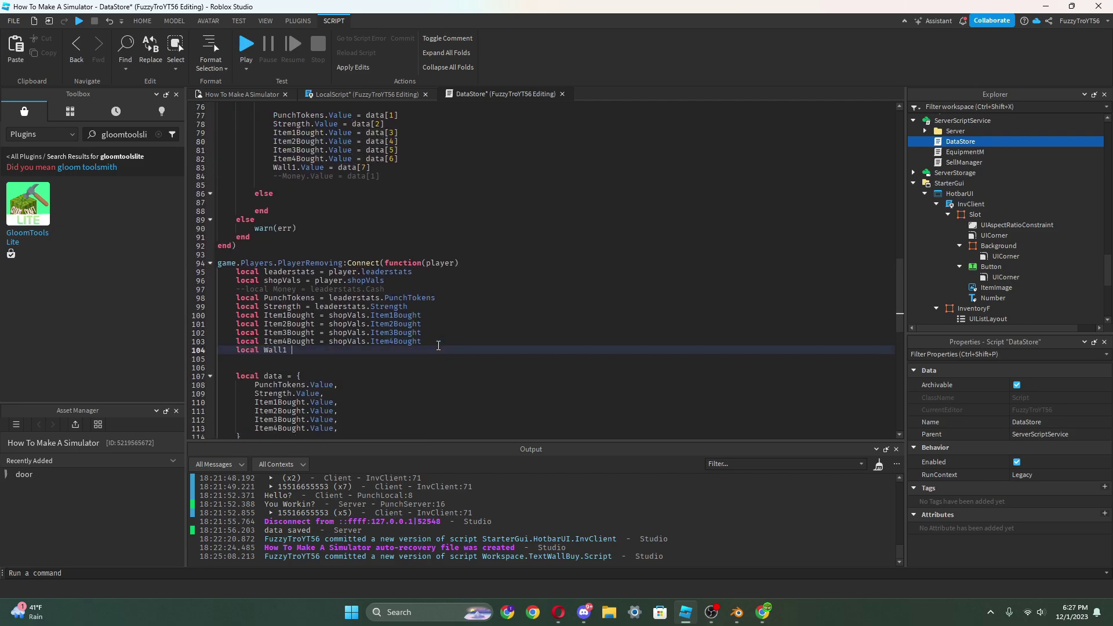
text( = player.wallBools.Wall1)
- Add Wall1.Value, as the last entry of the saved data table in DataStore and switch to the empty LocalScript
scroll(452, 336, down, 5)
click(359, 301)
key(Return)
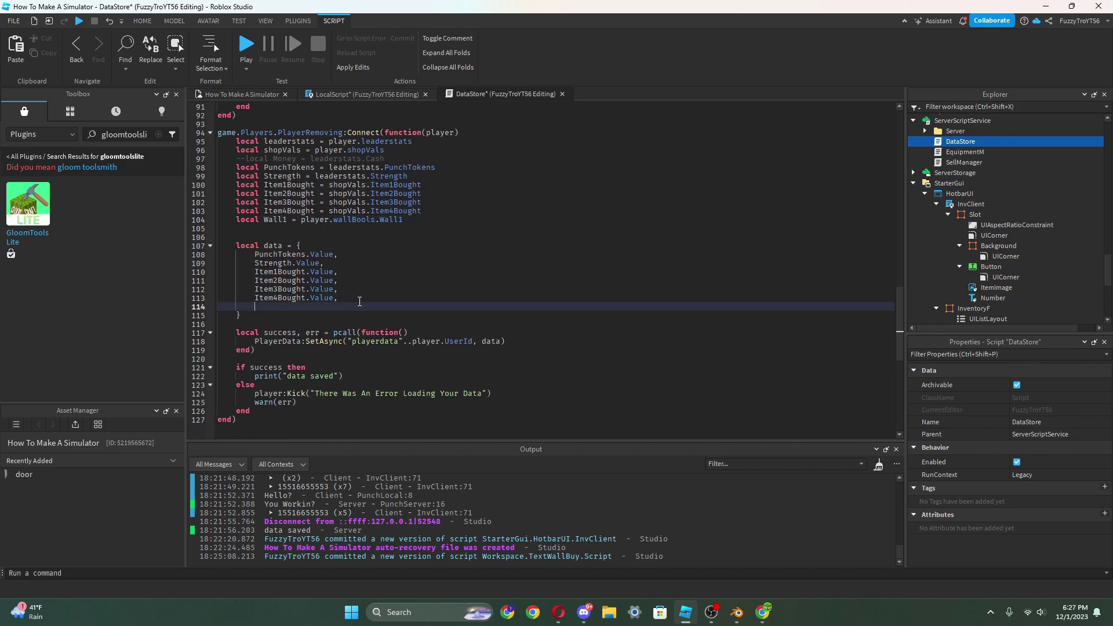
text(ww)
key(BackSpace)
text(alk)
key(Tab)
text(.value,)
scroll(373, 299, up, 12)
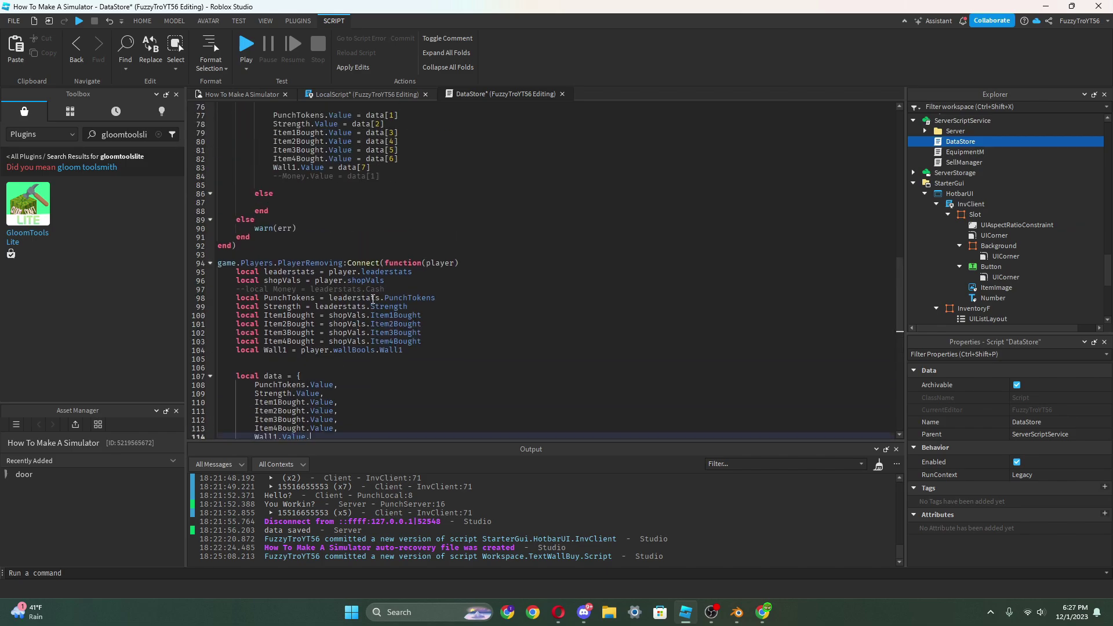
click(356, 94)
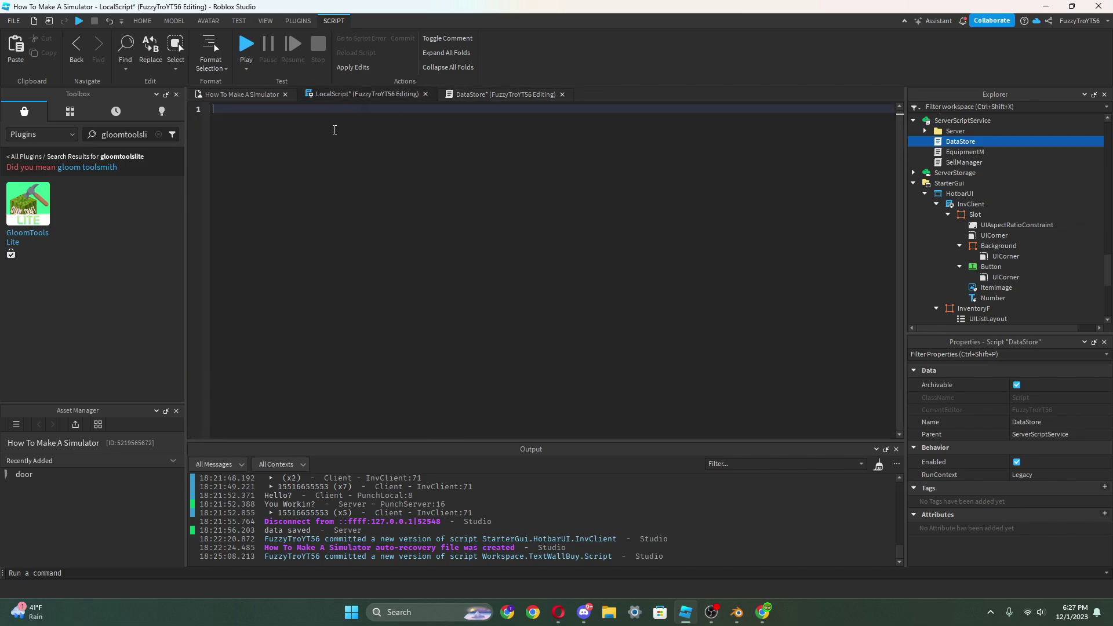
text(while)
key(BackSpace)
key(BackSpace)
key(BackSpace)
key(BackSpace)
key(BackSpace)
text(wait()
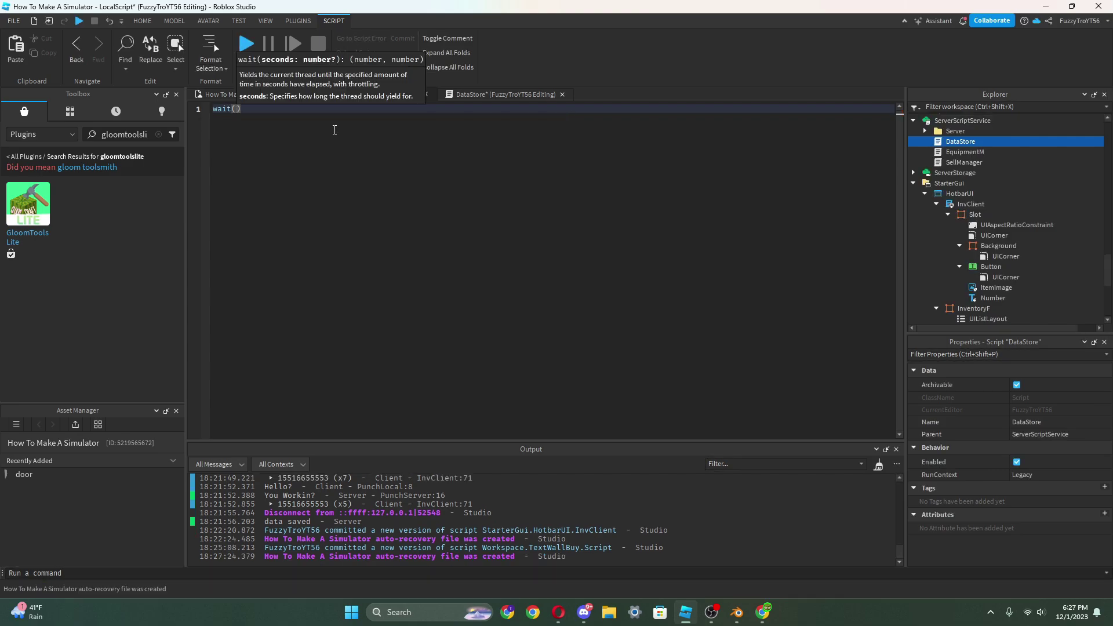
key(BackSpace)
key(BackSpace)
key(BackSpace)
key(BackSpace)
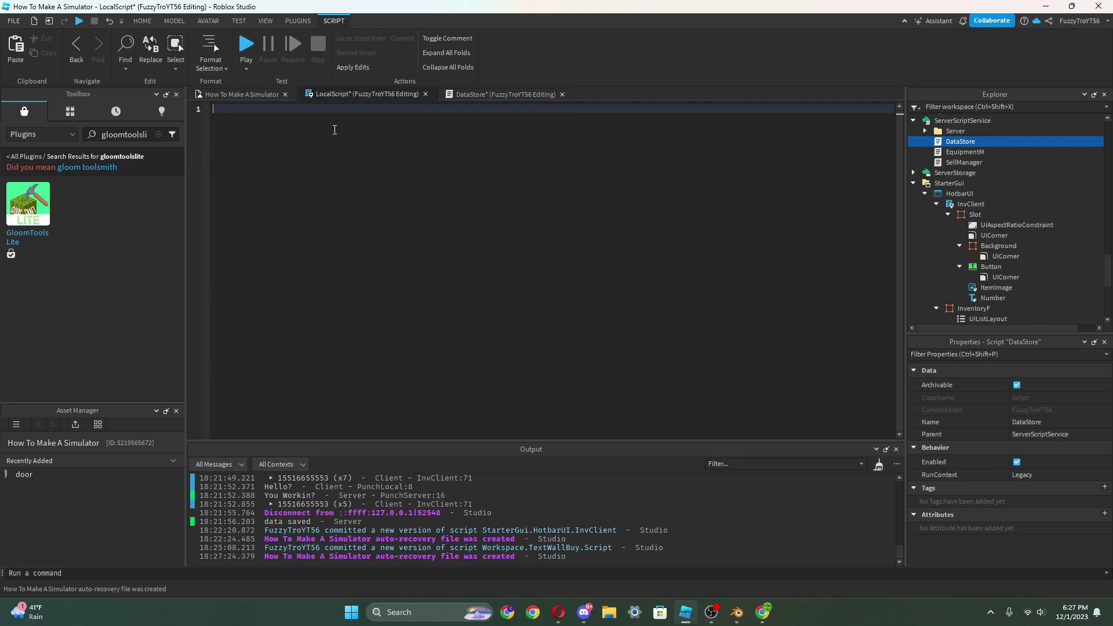
- Write a while wait(0.5) do loop with its closing end in the LocalScript
text(while )
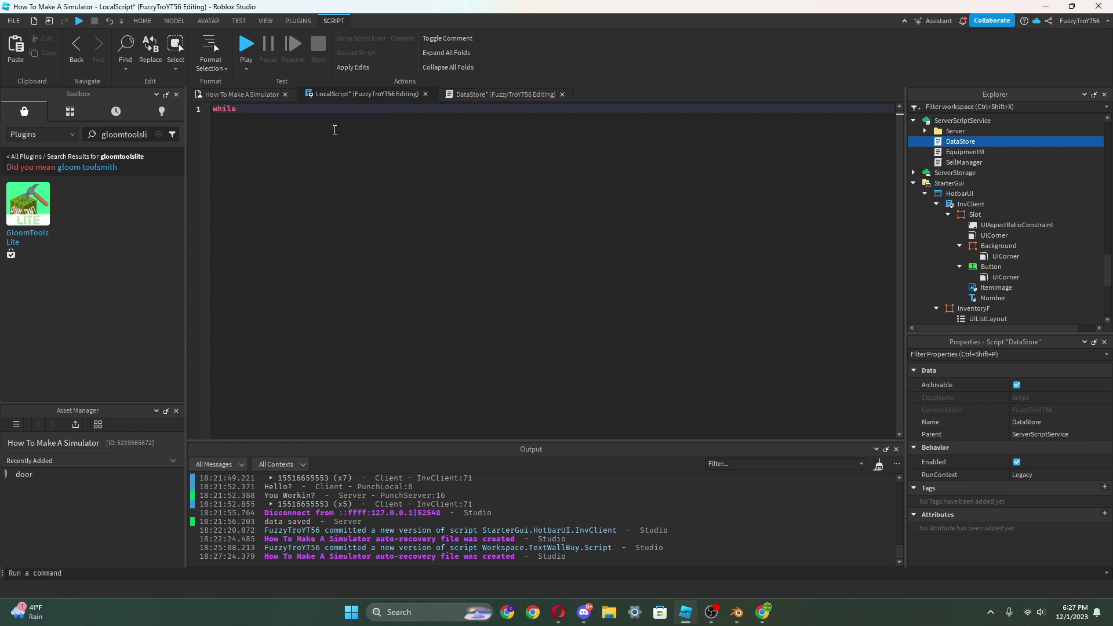
text(wait()
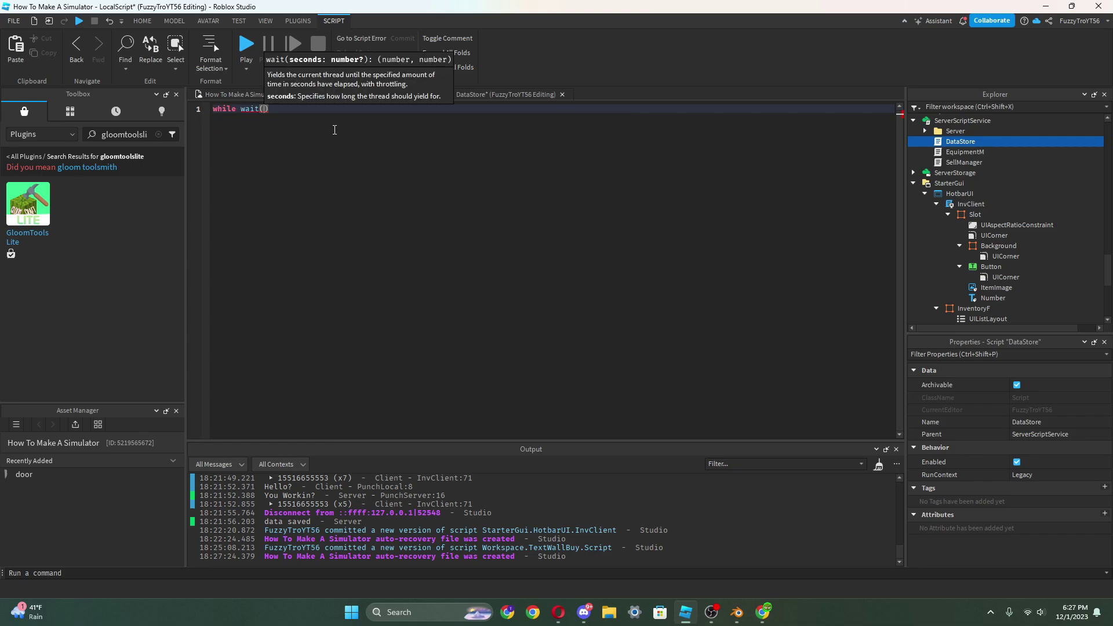
text(0.5))
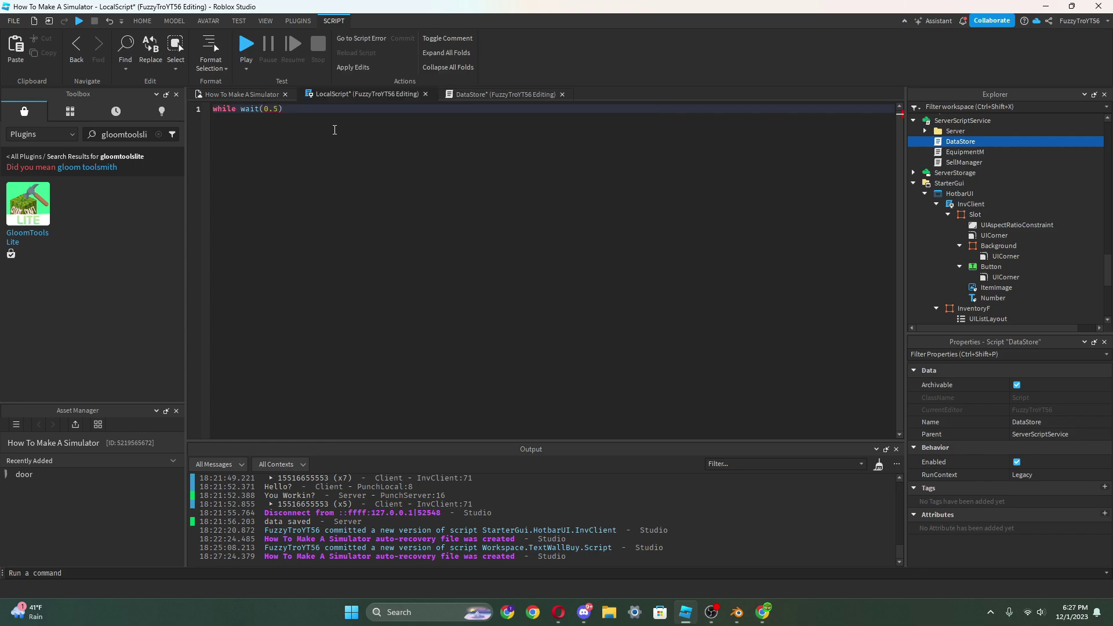
text( do)
key(Return)
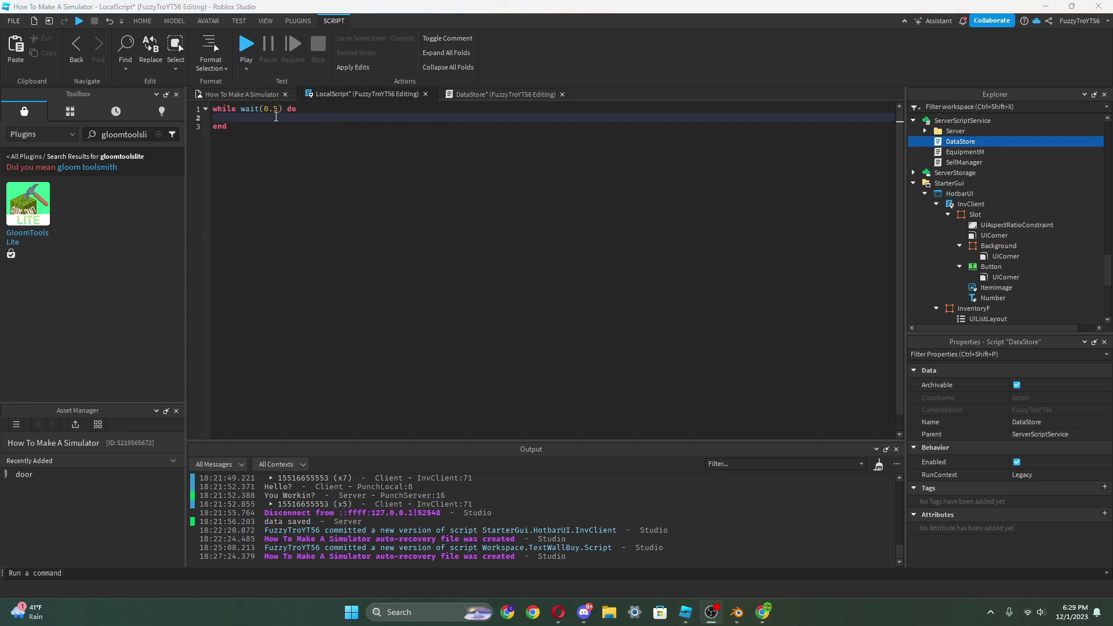
- Declare local player = game.Players.LocalPlayer above the while loop, leaving a blank line between them
click(206, 109)
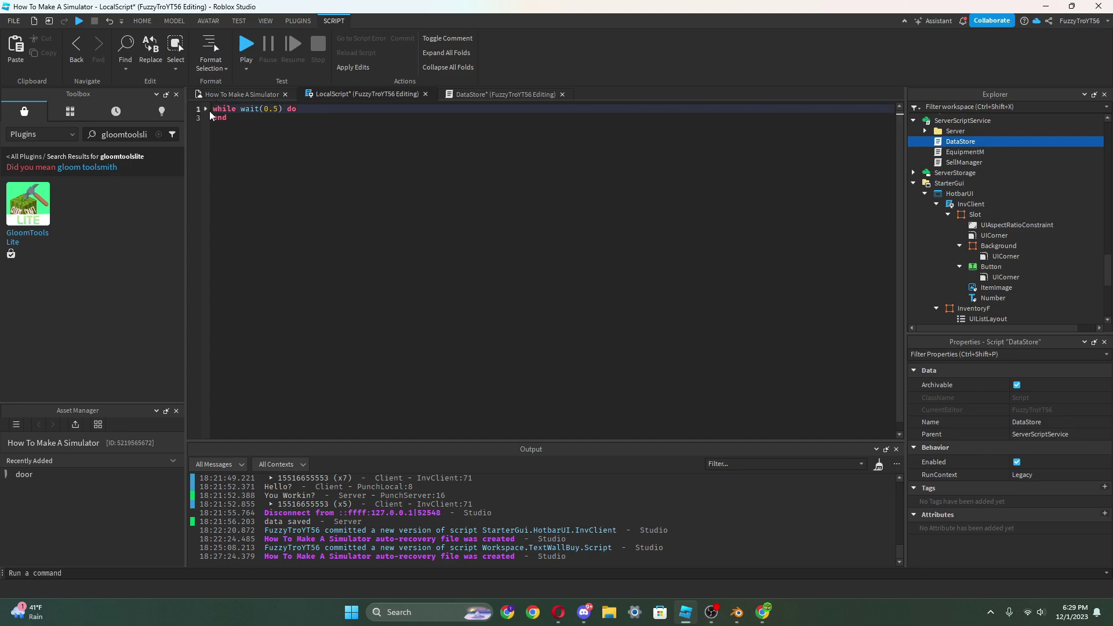
key(Return)
key(Return)
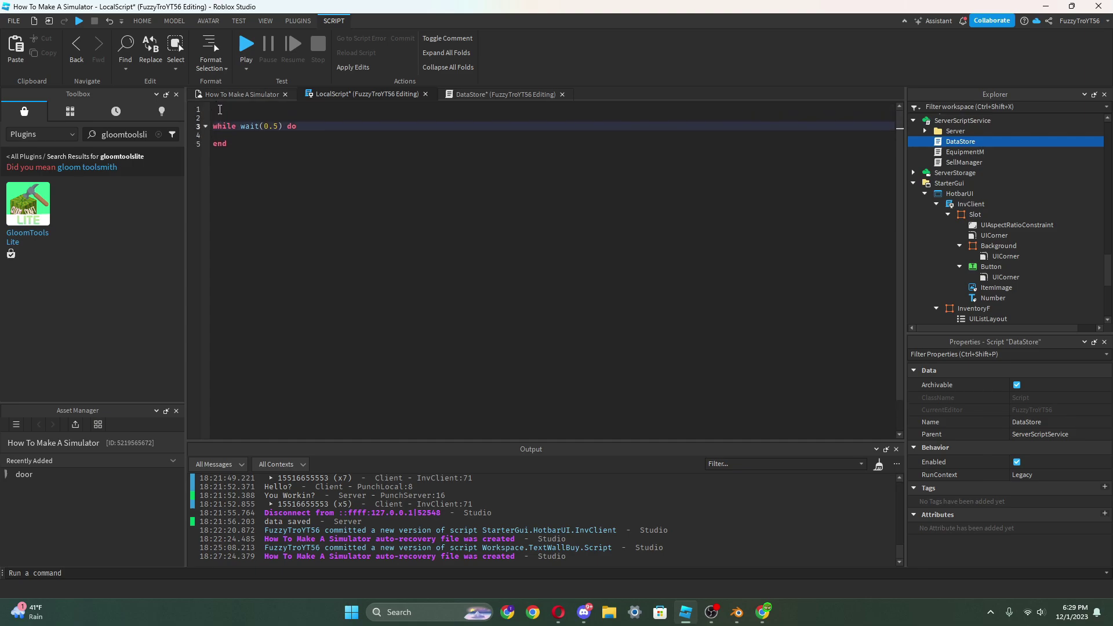
key(Up)
key(Up)
text(local pla)
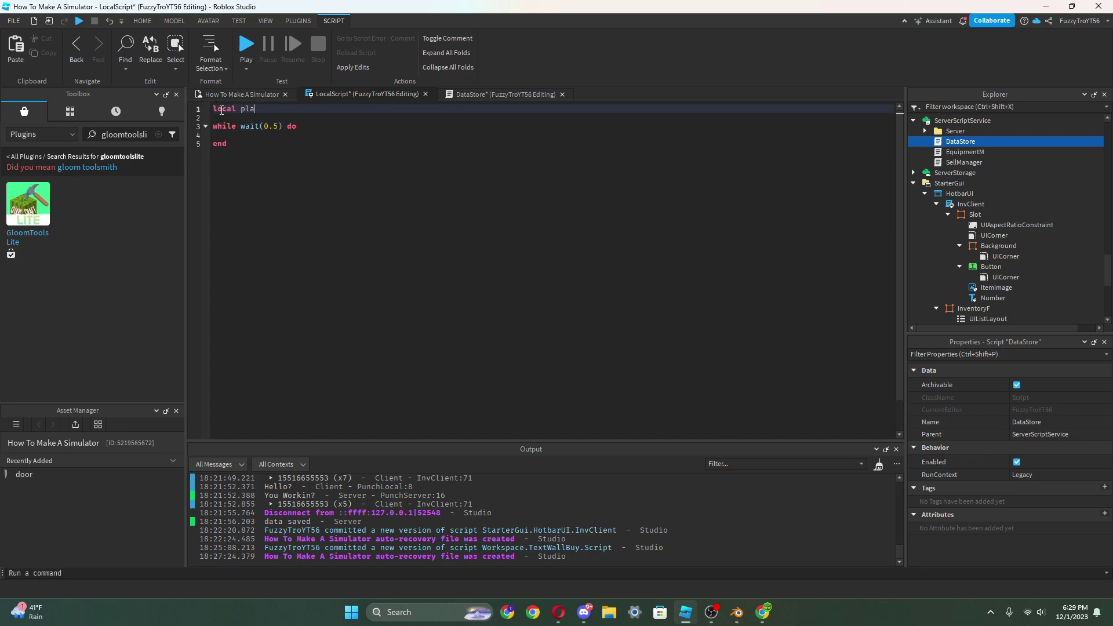
text(yer = g)
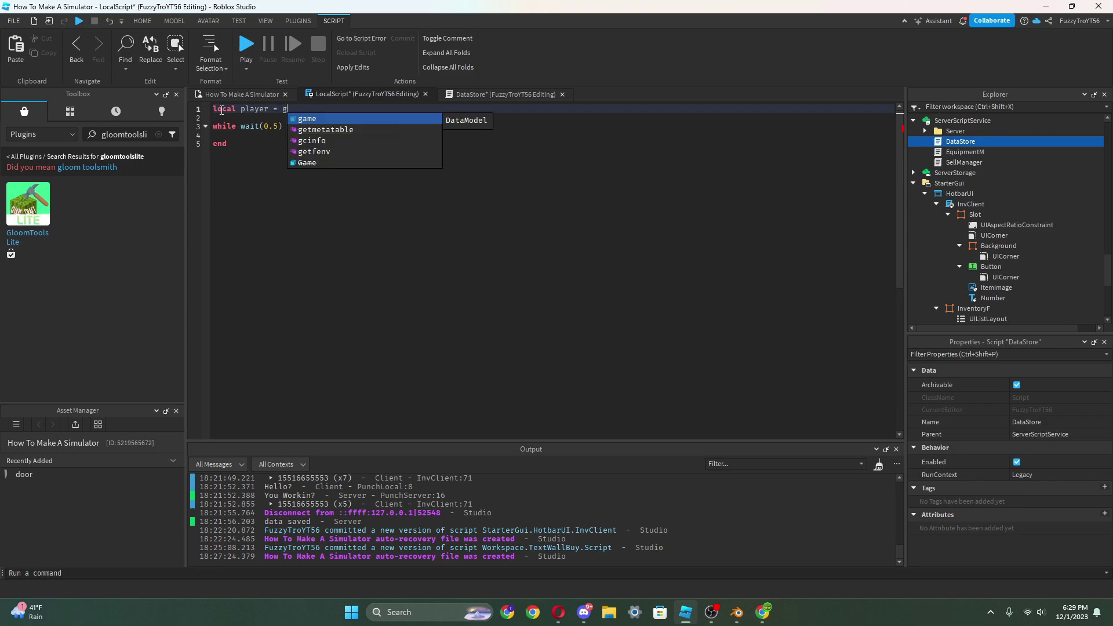
text(ame.Players.LocalPlayer)
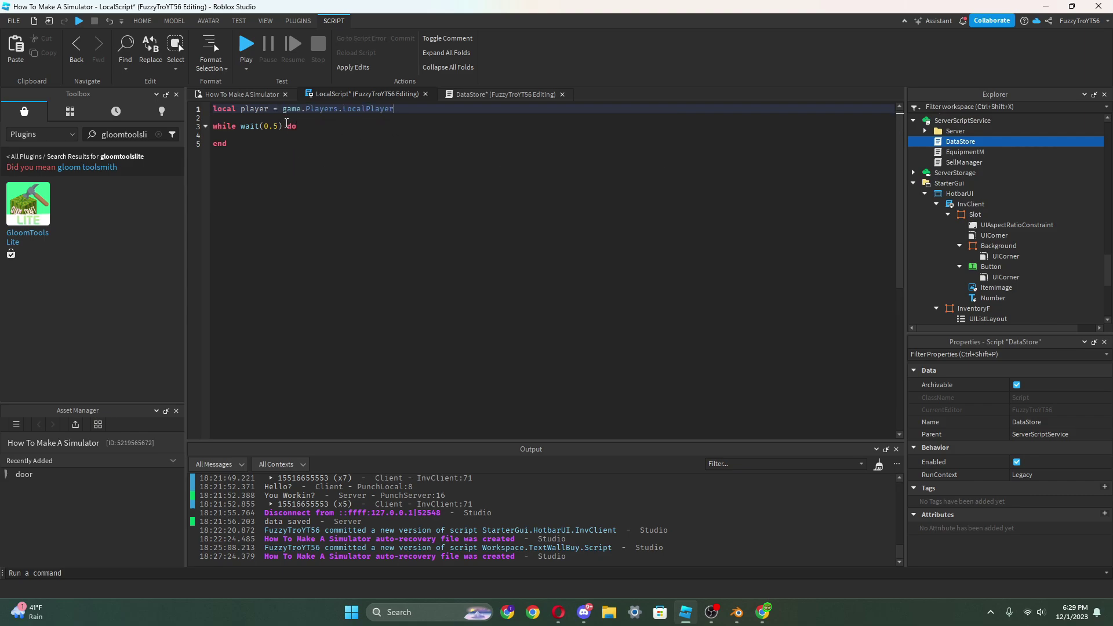
- Begin an if statement with "if player." inside the while loop
click(286, 135)
text(if player.)
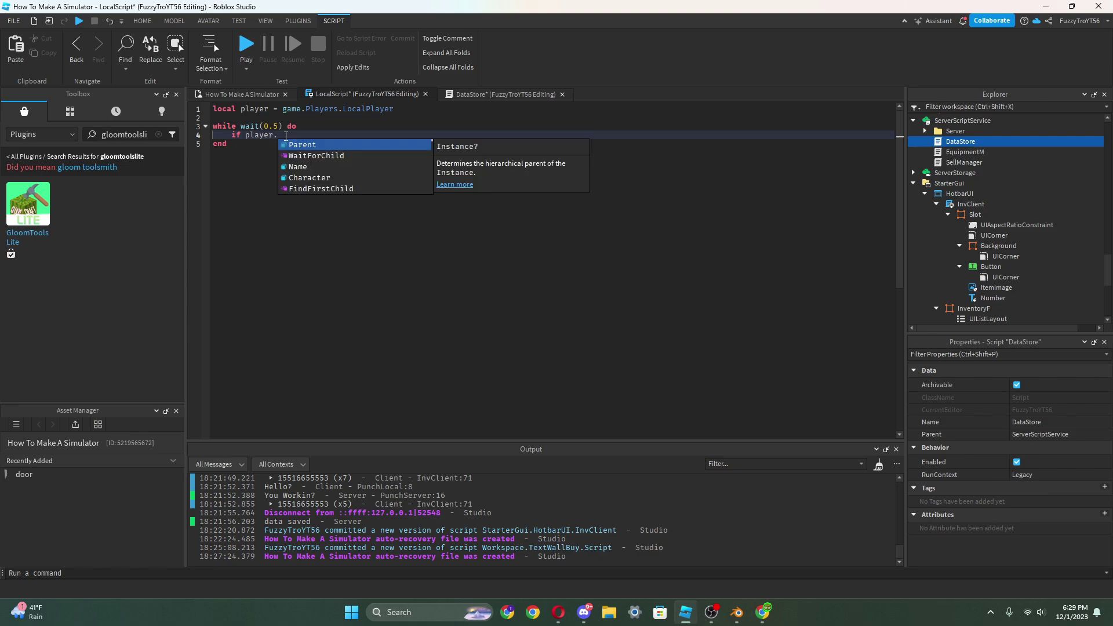
click(501, 94)
click(380, 95)
- Declare local debounce = true on a new line below the player variable
click(407, 109)
key(Return)
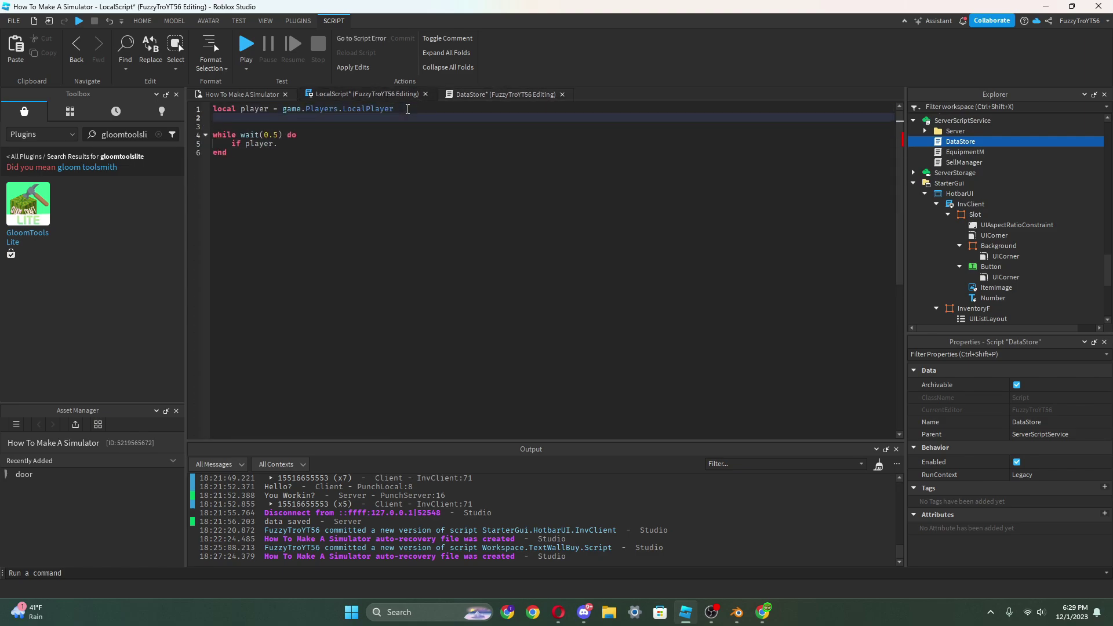
text(locald e)
key(BackSpace)
key(BackSpace)
key(BackSpace)
text(debounce = true)
- Change the while loop's condition to debounce == true and make wait(0.5) the first line inside the loop
drag(283, 135, 247, 137)
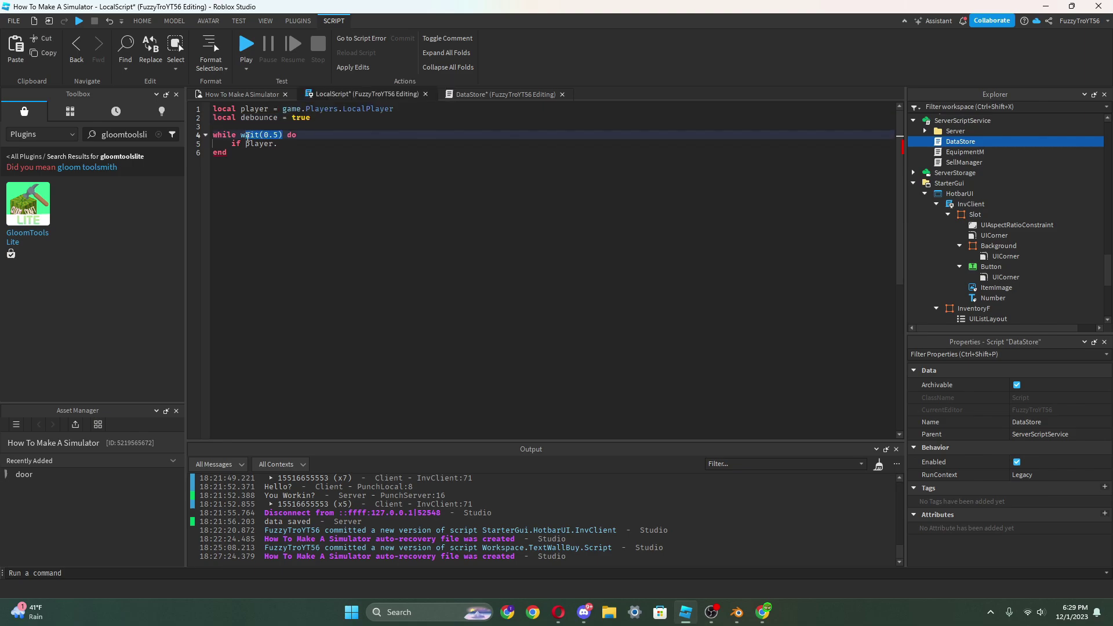
text(debounce)
key(Return)
text(wait(0.5))
click(278, 136)
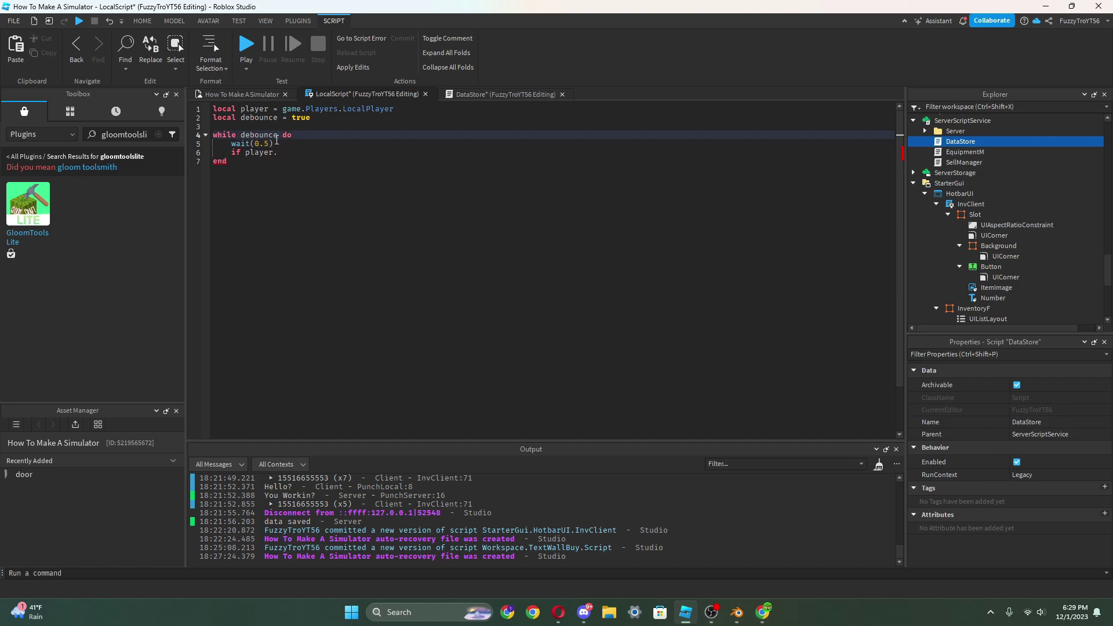
text(== true)
- Complete the if statement as if player.wallBools.Wall1.Value then, with its closing end
click(289, 153)
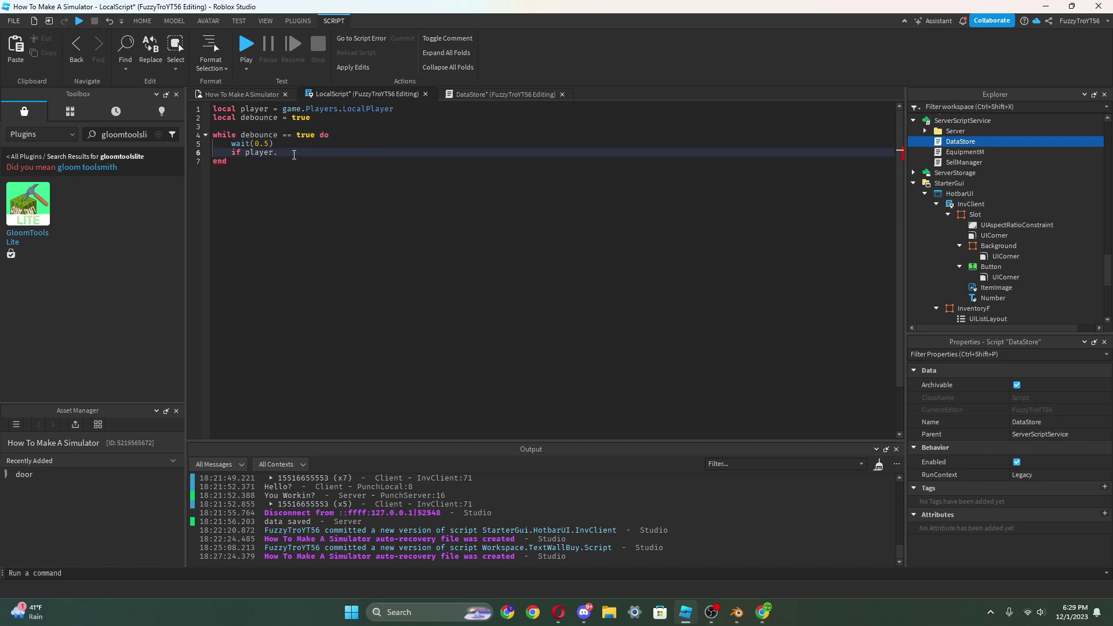
text(walkBools.Wall1.Value)
text(then)
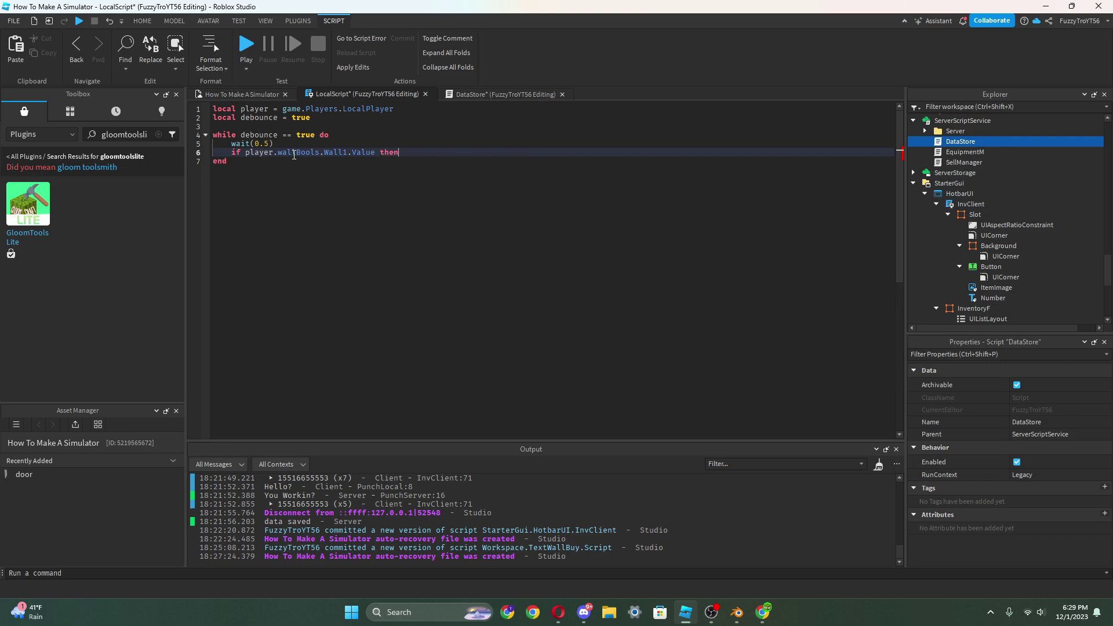
key(Return)
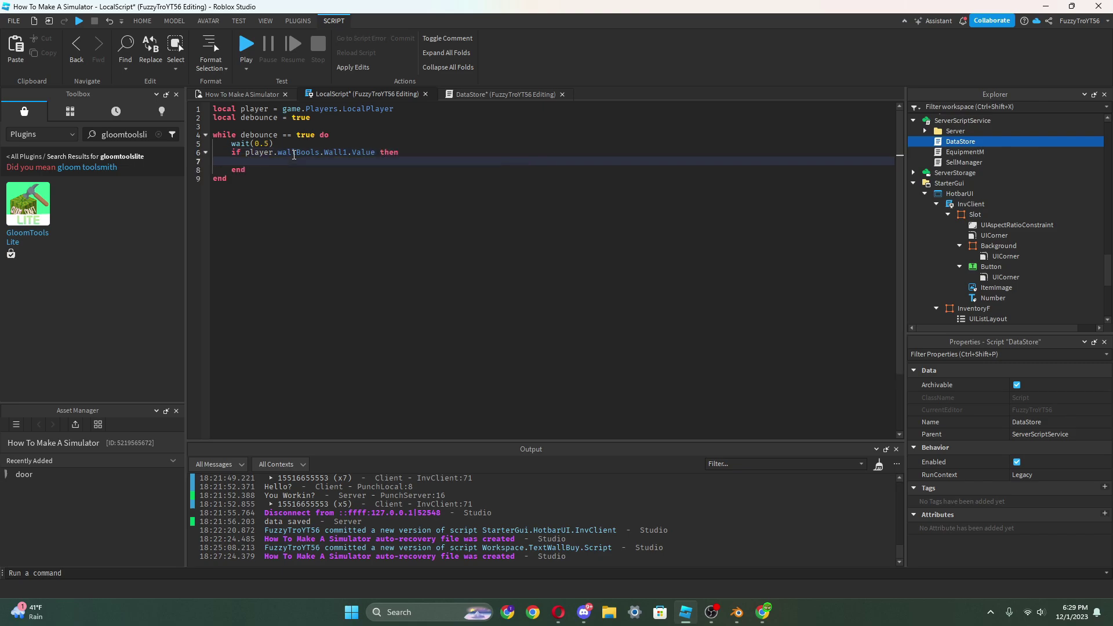
- Inside the if block, set game.Workspace.TextWallBuy.CanCollide to false and debounce to false
text(game.Workspace.)
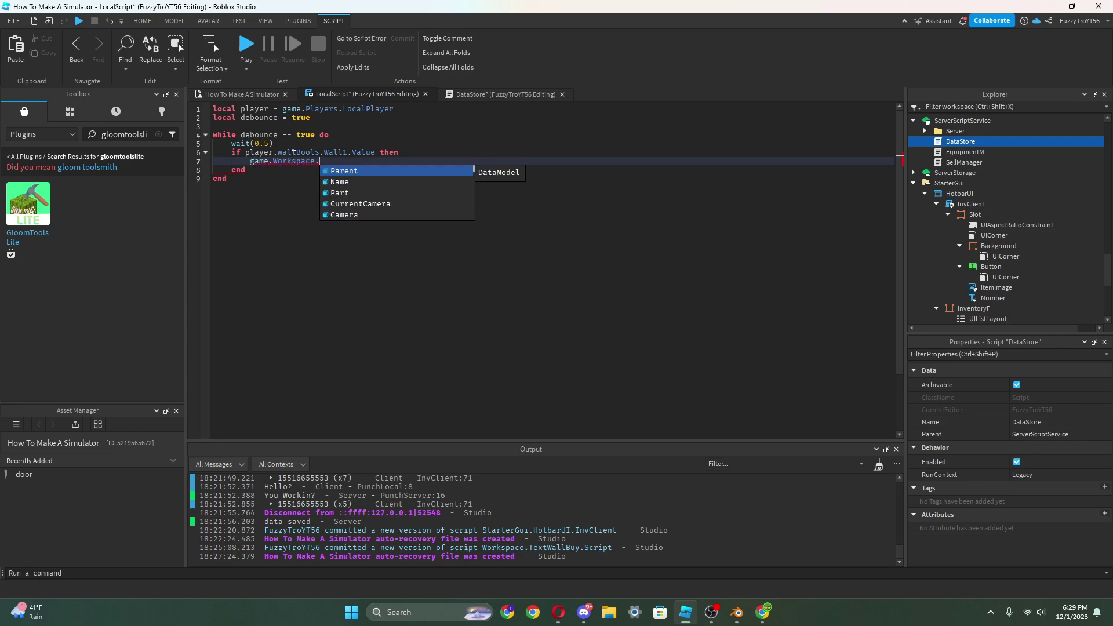
text(TextWallBuy.CanCollide)
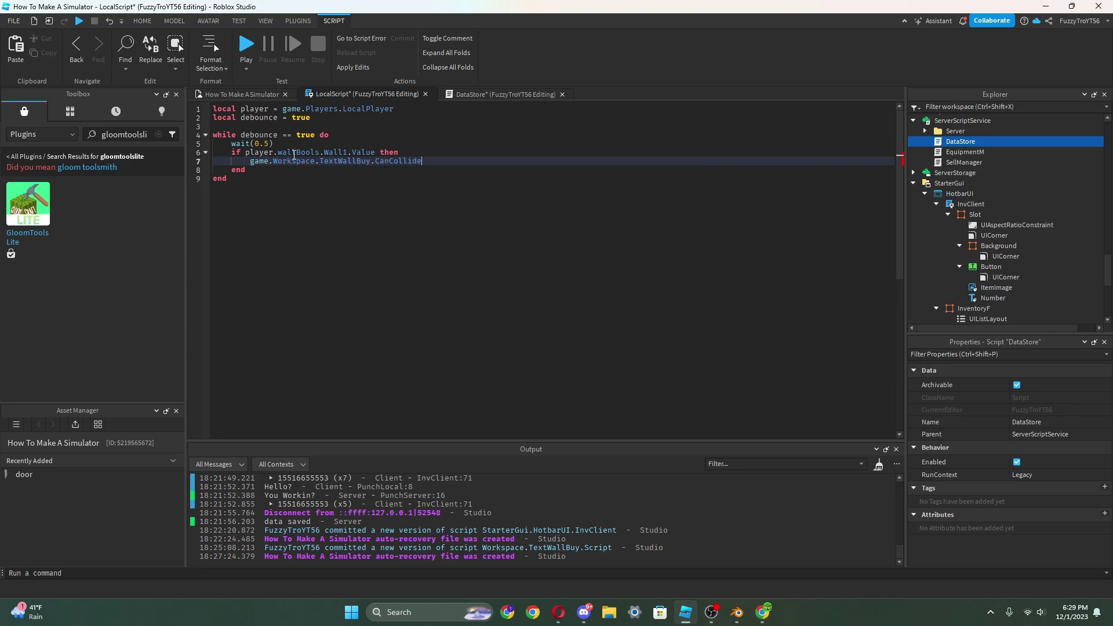
text( = false)
key(Return)
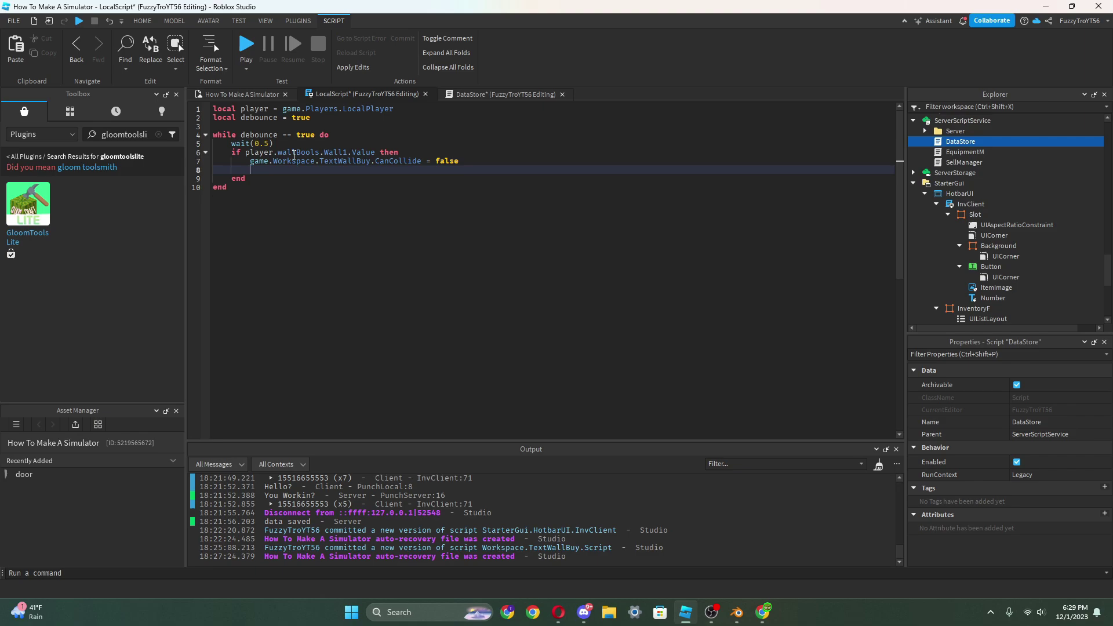
text(debounce = fgals)
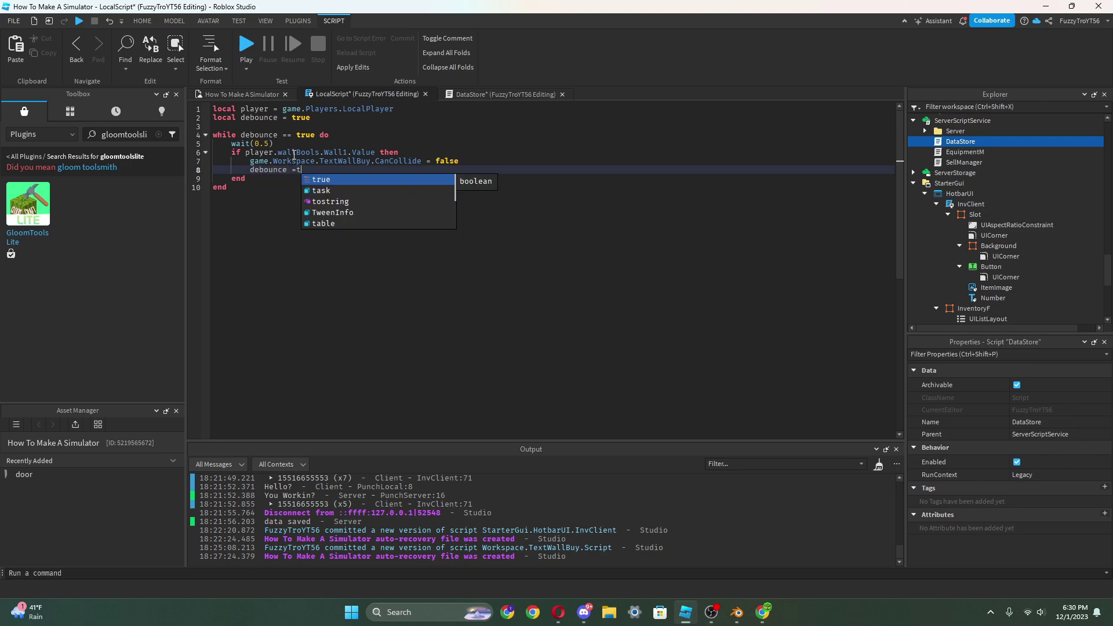
key(Tab)
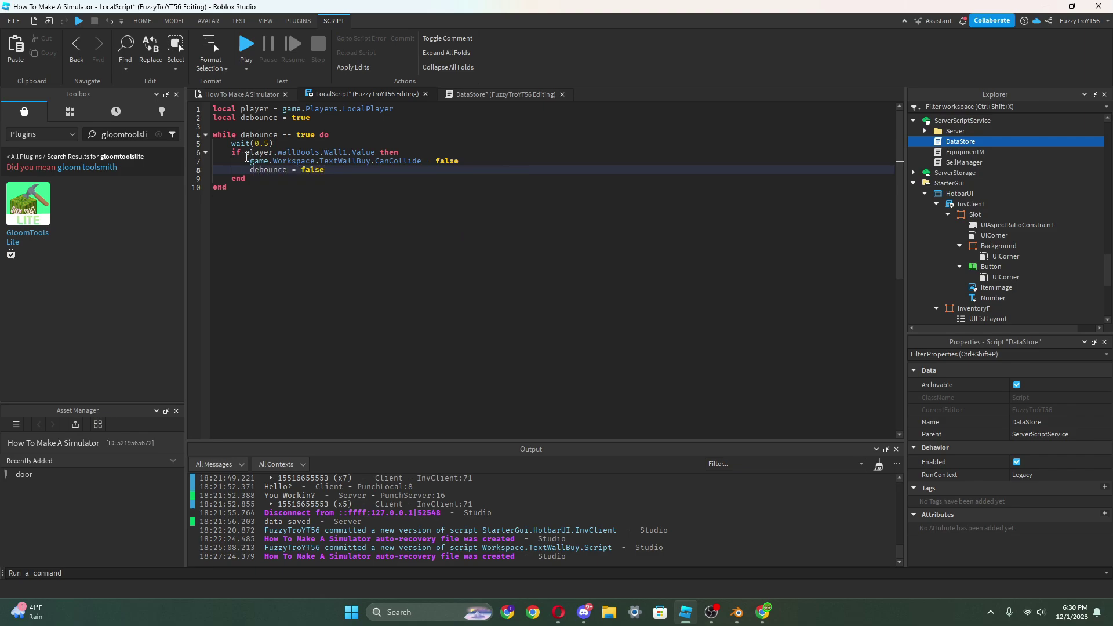
drag(249, 161, 298, 152)
click(342, 153)
mouse_move(377, 152)
mouse_down()
mouse_move(250, 160)
mouse_move(371, 149)
mouse_up()
click(477, 94)
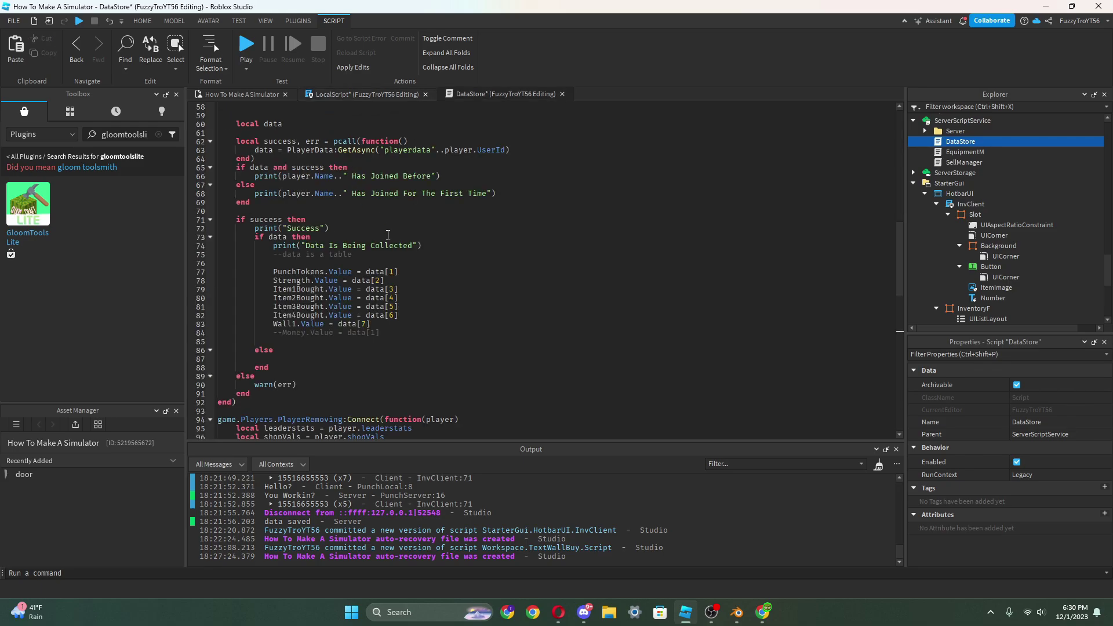
scroll(406, 220, down, 2)
- Open the TextWallBuy wall's Script and add player.wallBools.Wall1.Value = true below the line that subtracts 100 PunchTokens
scroll(936, 200, down, 10)
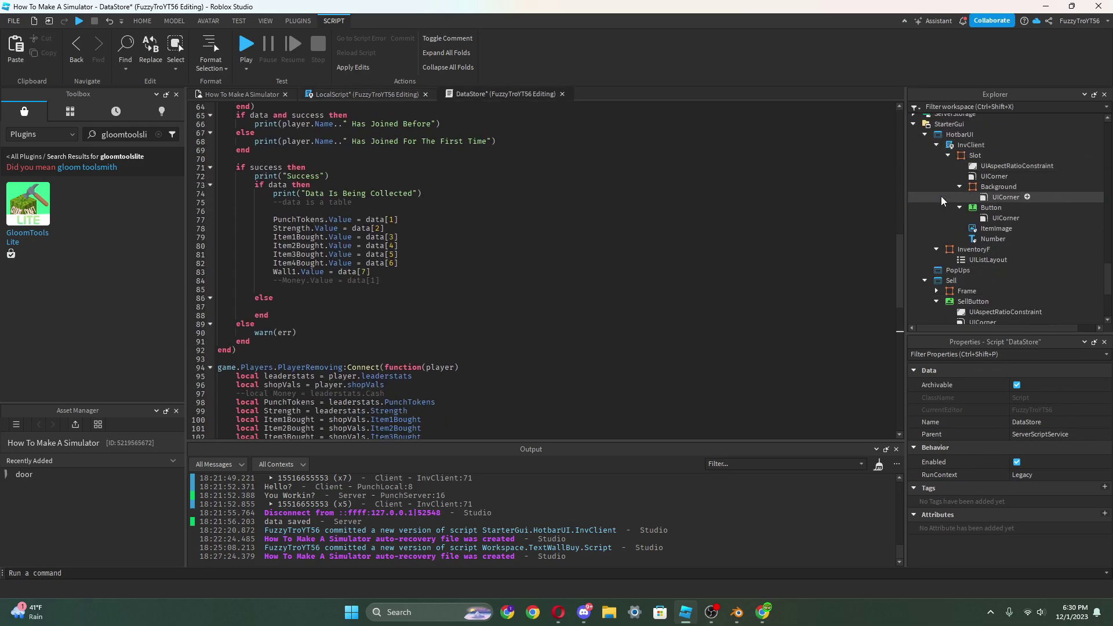
click(273, 94)
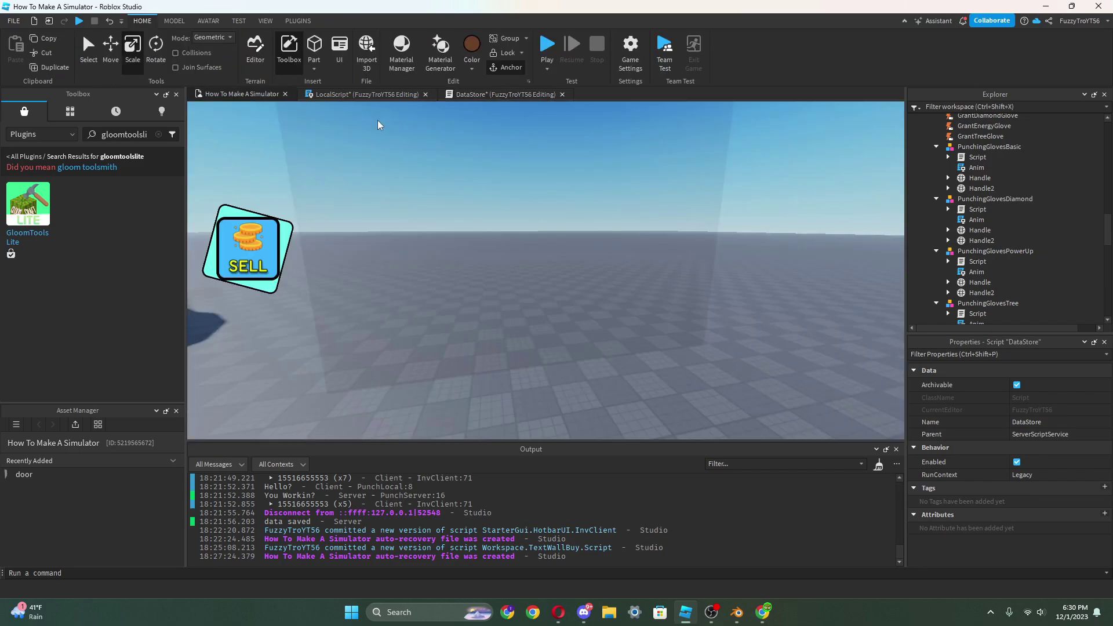
right_drag(377, 124, 629, 244)
click(629, 244)
double_click(965, 129)
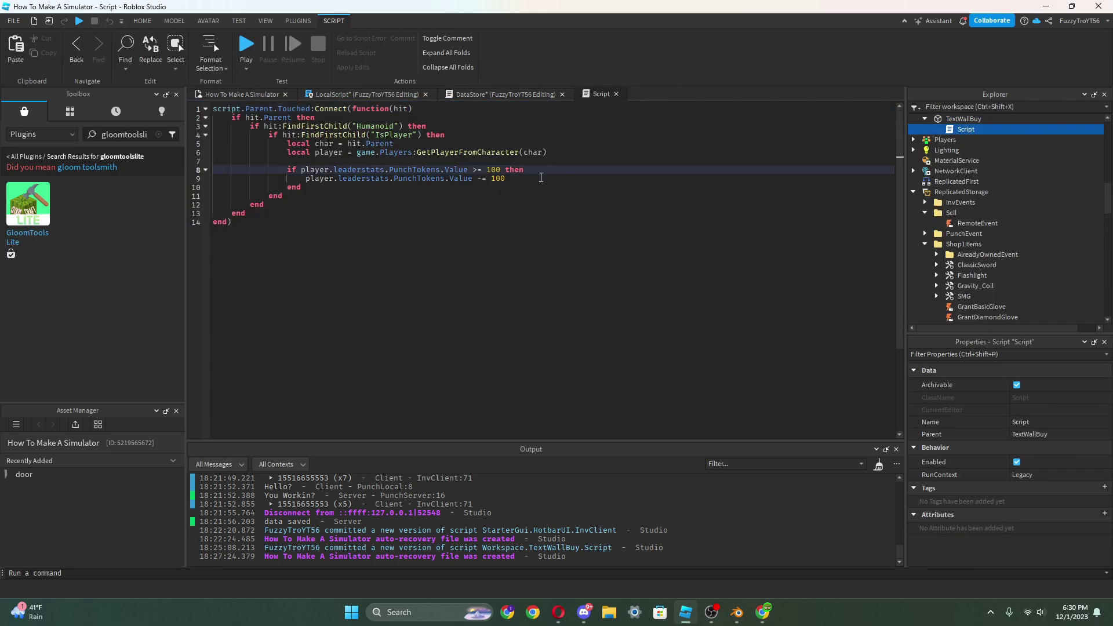
key(Return)
text(player.wallBools.Wall1.Value)
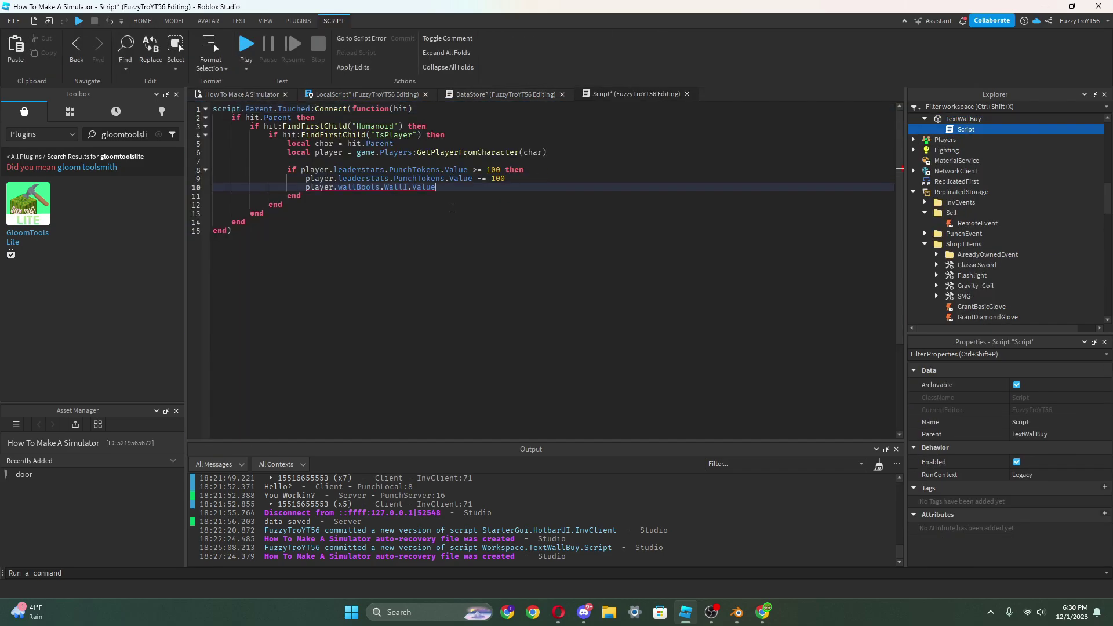
text( = true)
- Return to the 3D view and start a playtest with Play Here near the wall
click(243, 94)
click(546, 69)
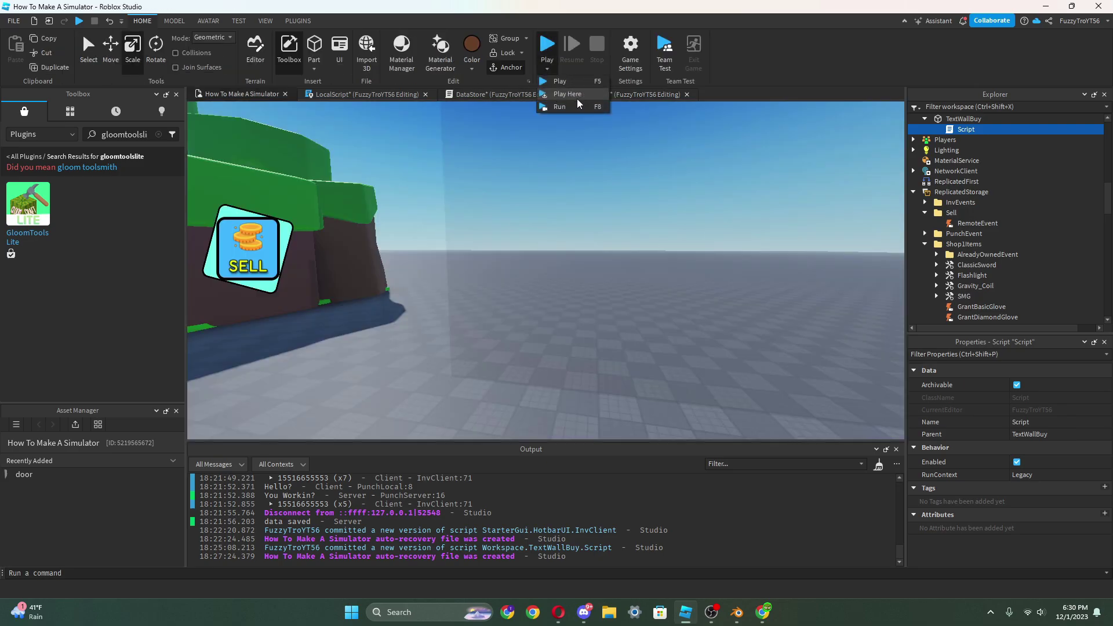
click(579, 97)
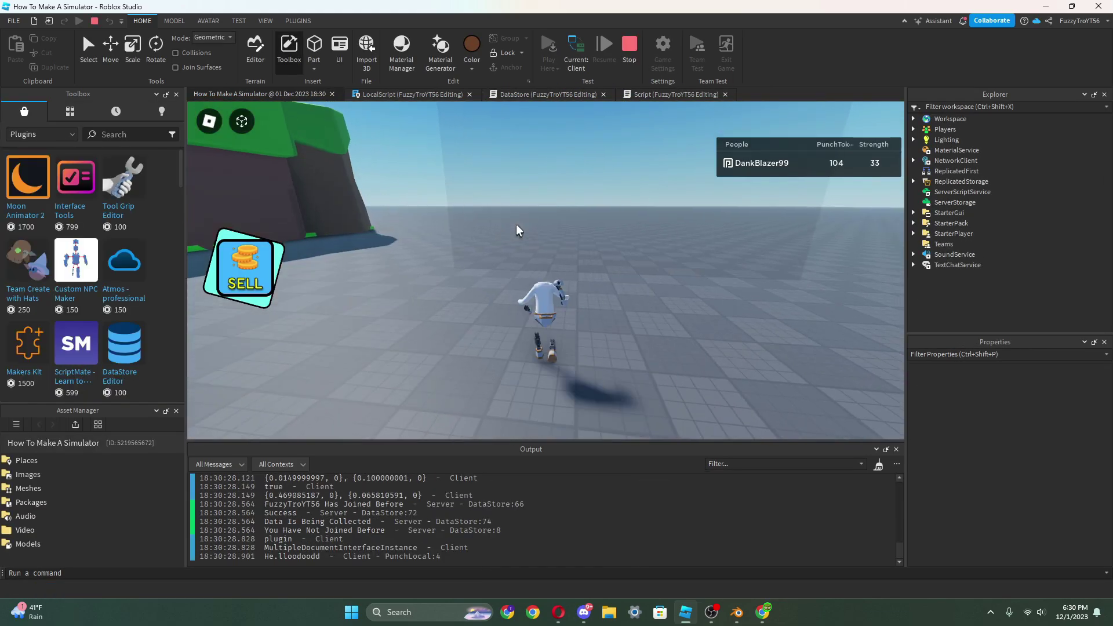
- In the server view of the playtest, set the player's PunchTokens value under leaderstats to 100, and return to the client view
right_drag(516, 224, 515, 224)
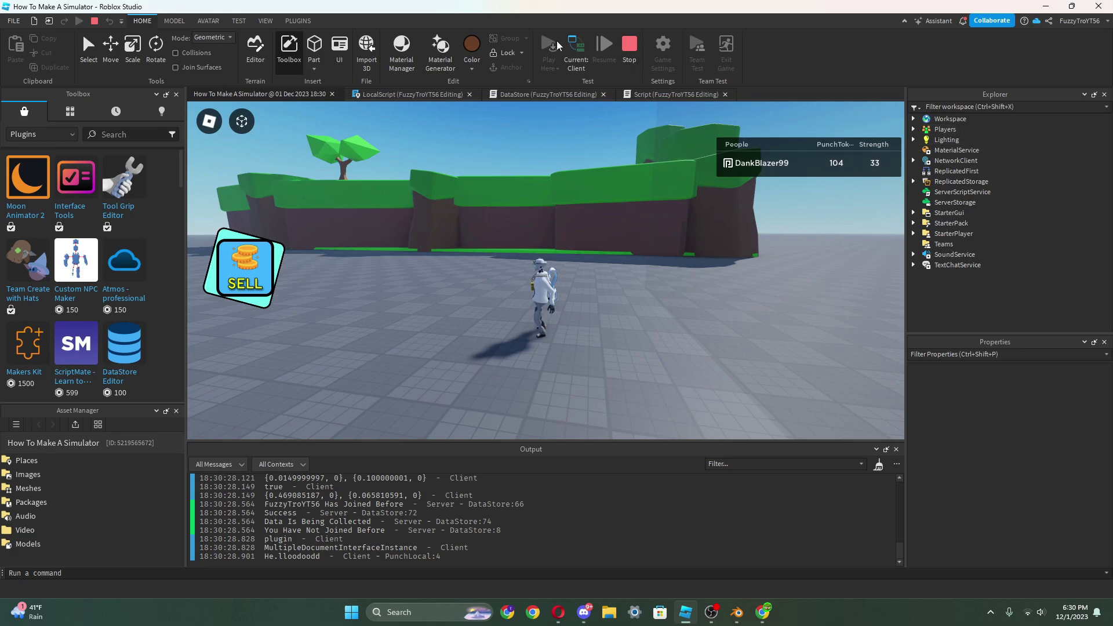
click(574, 51)
click(913, 130)
click(926, 139)
click(936, 150)
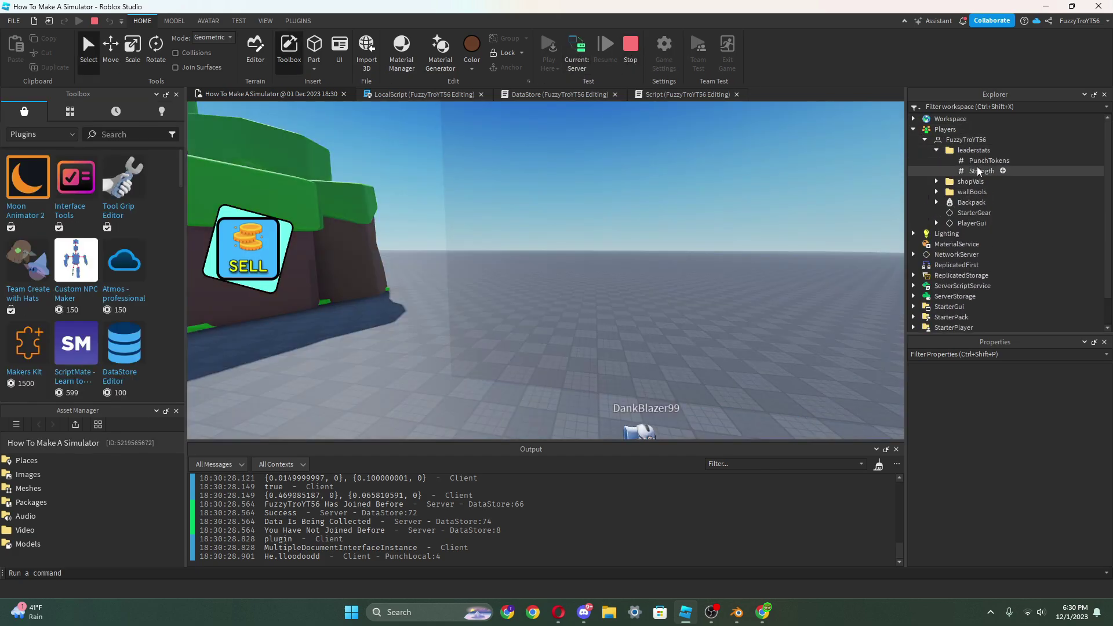
click(985, 161)
click(1047, 437)
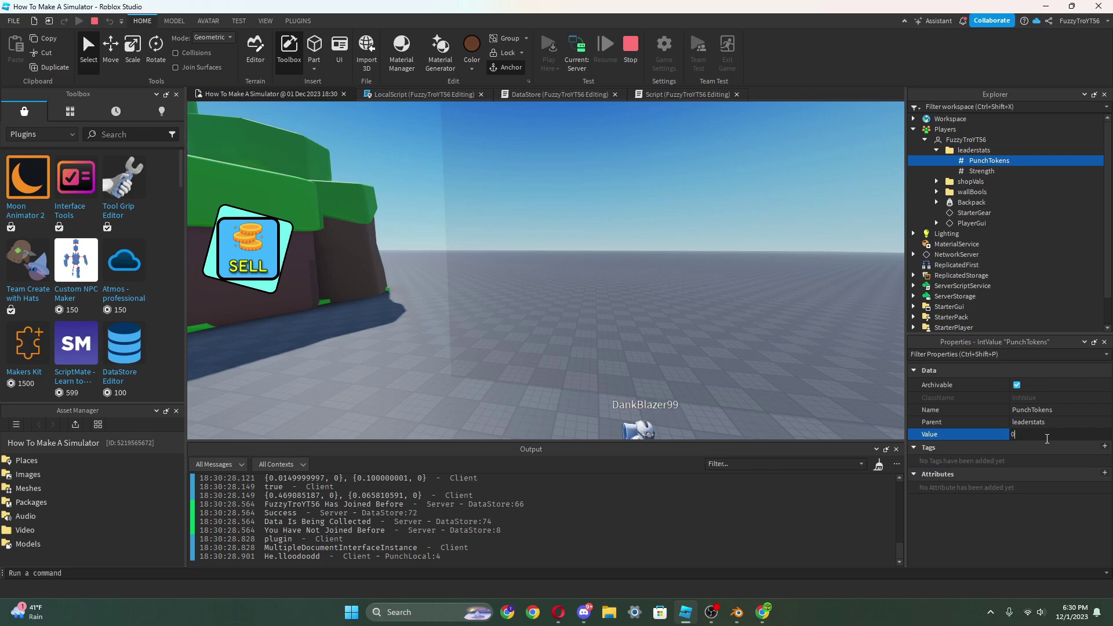
click(575, 51)
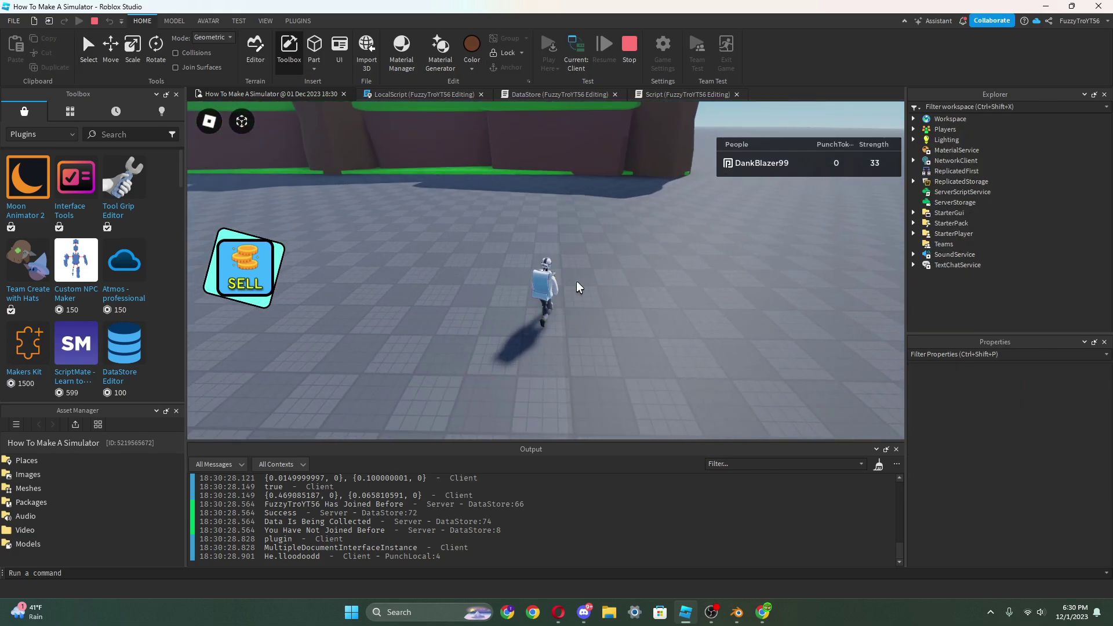
click(575, 51)
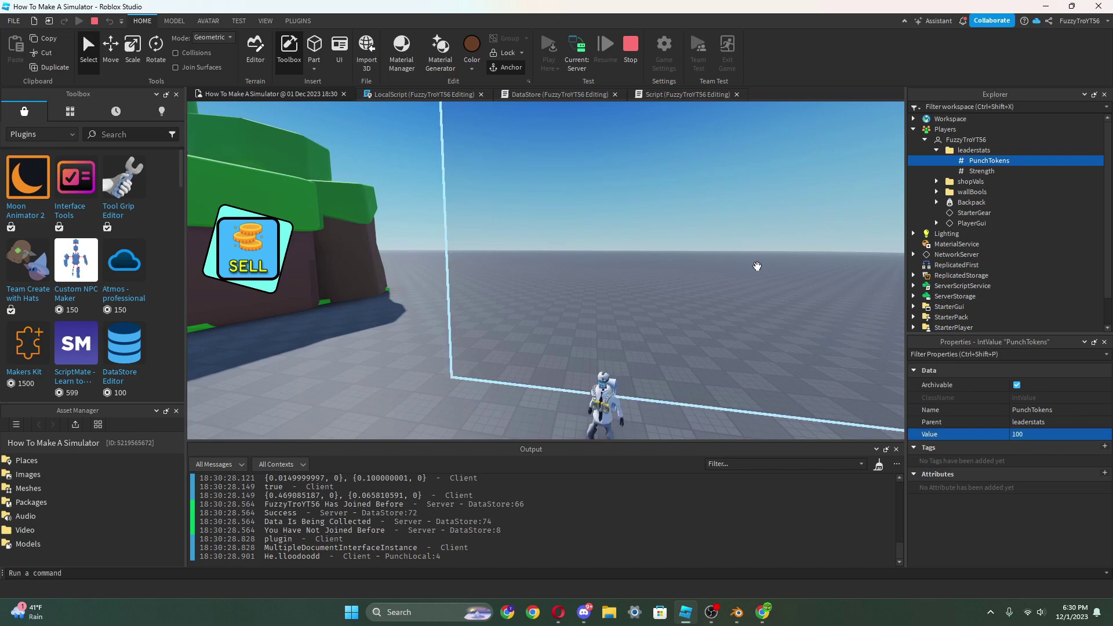
click(571, 53)
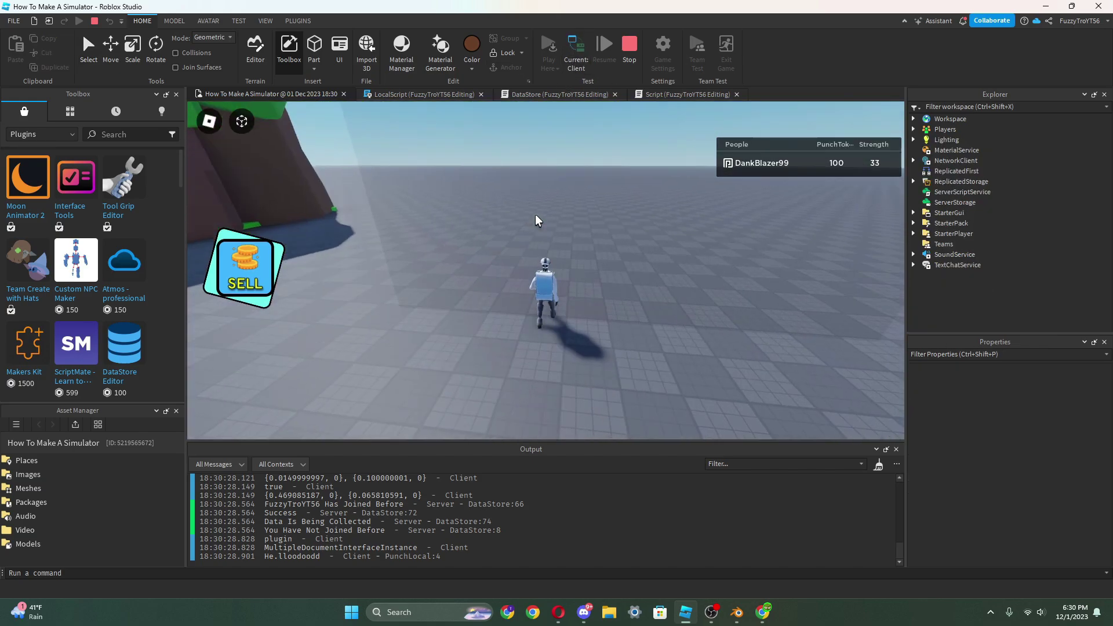
- Walk the character into the wall and inspect the IsPlayer folder inside the player's character model in Workspace
right_drag(535, 215, 535, 214)
key(w)
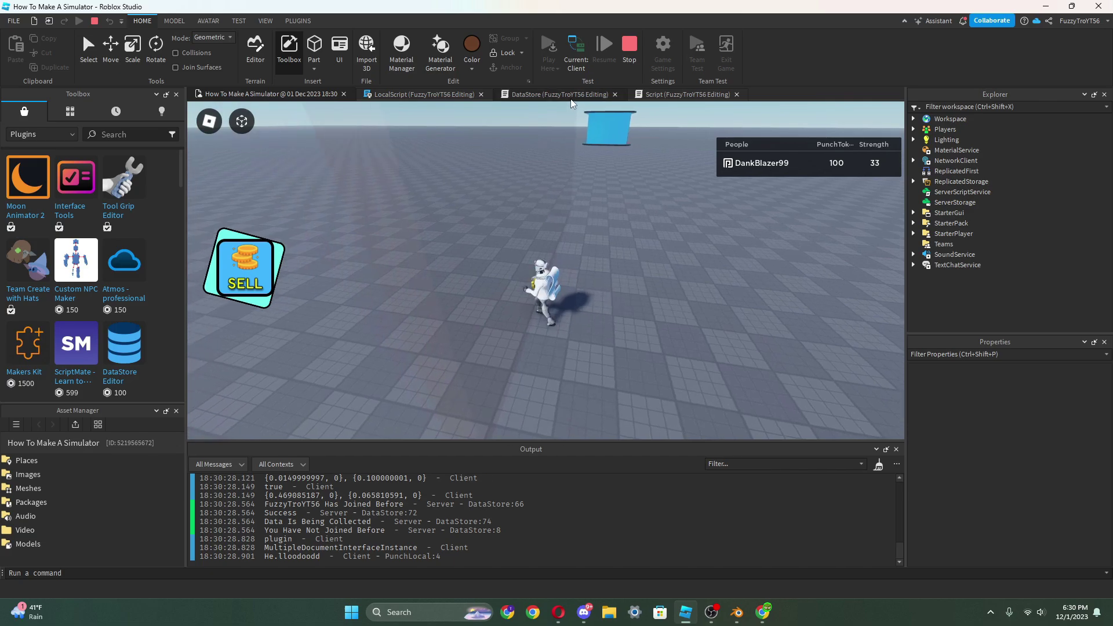
click(913, 119)
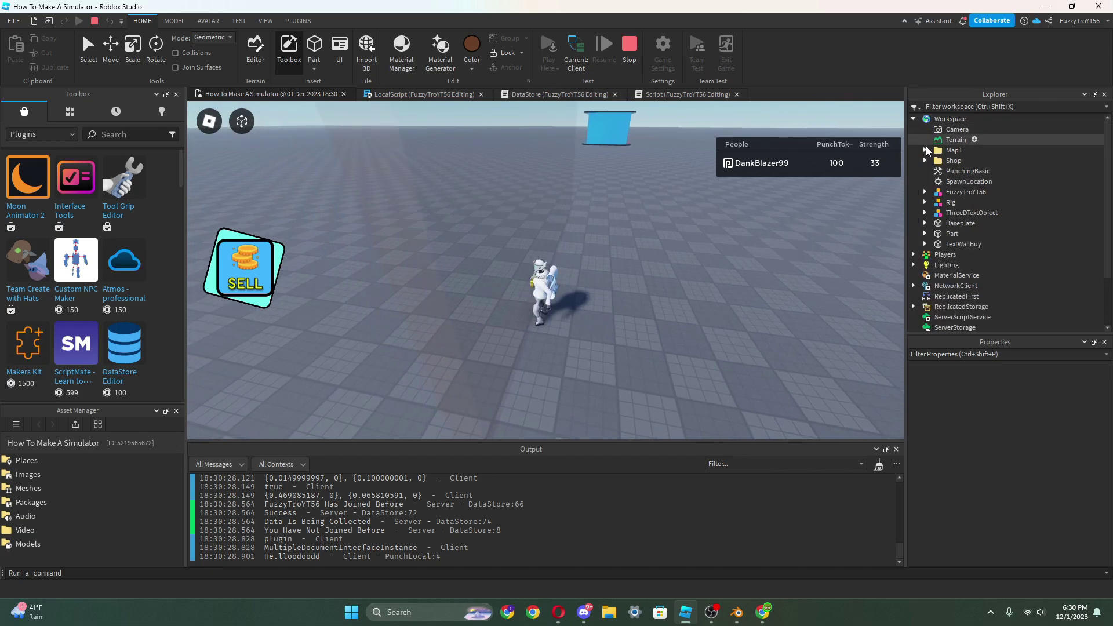
click(925, 192)
scroll(936, 192, down, 1)
click(952, 172)
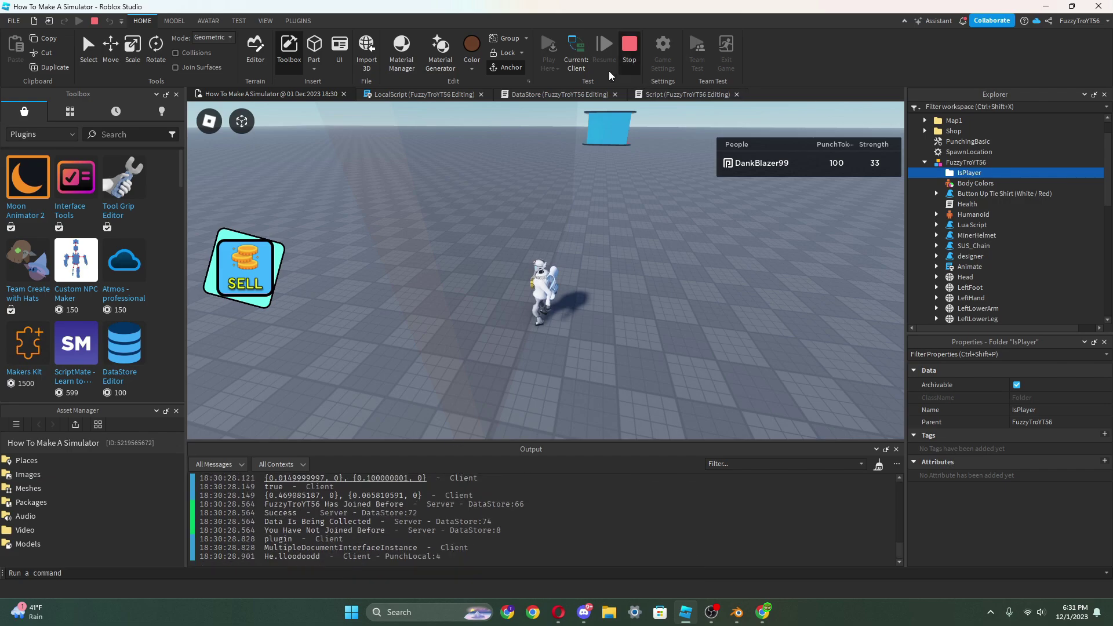
- Stop the playtest and reopen the TextWallBuy wall's Script
key(shift+F5)
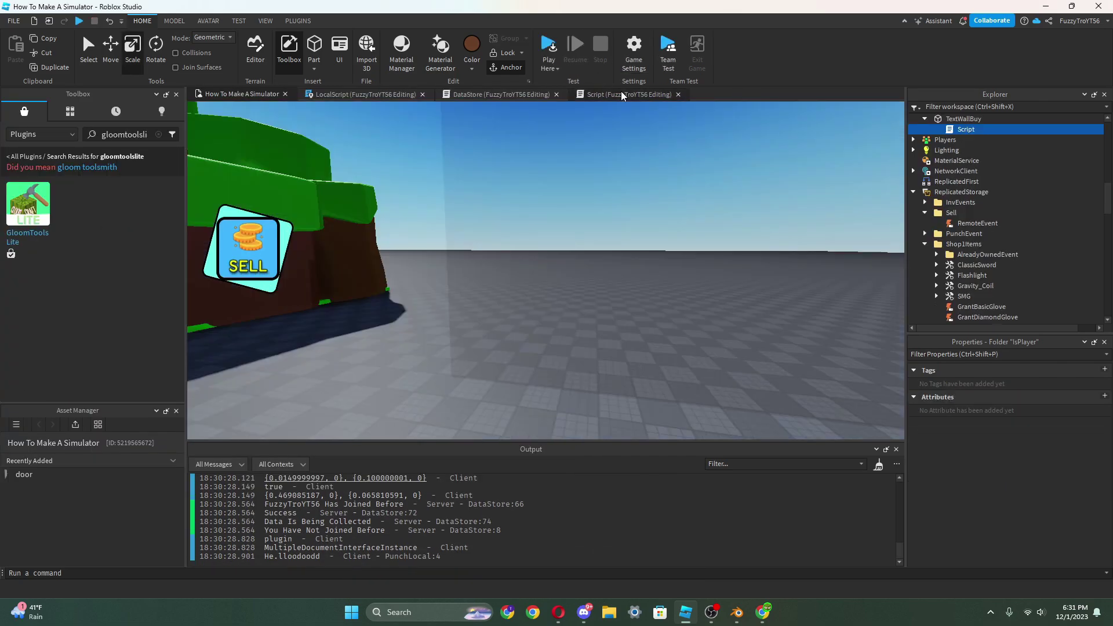
click(621, 95)
drag(287, 170, 97, 134)
click(348, 135)
key(BackSpace)
key(BackSpace)
drag(302, 186, 172, 134)
key(shift+Tab)
drag(318, 196, 186, 203)
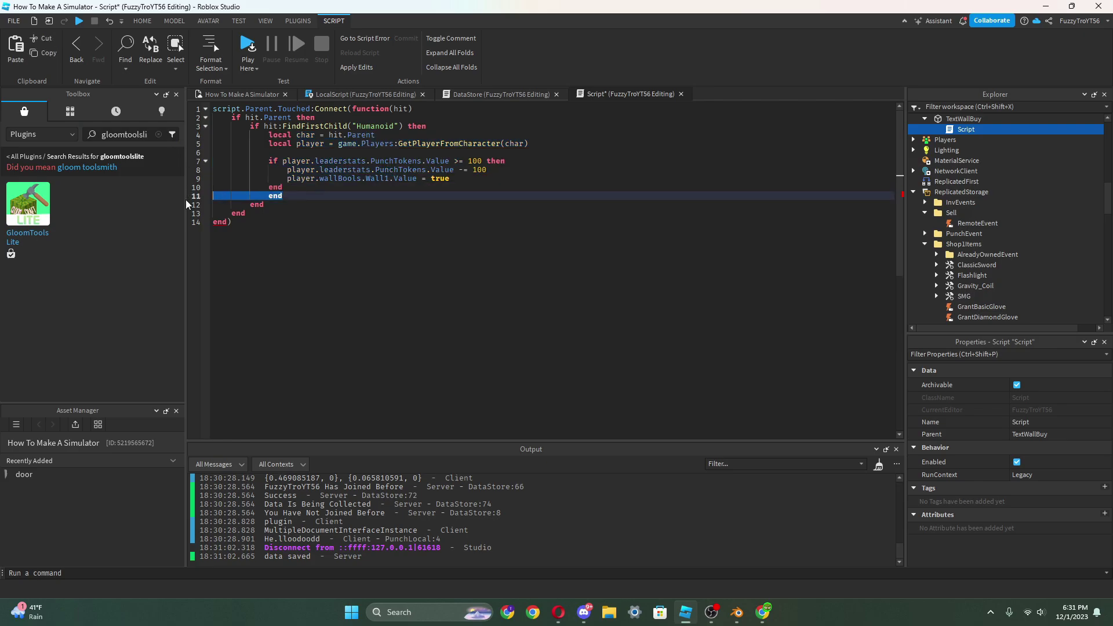
key(ctrl+z)
key(ctrl+z)
key(ctrl+z)
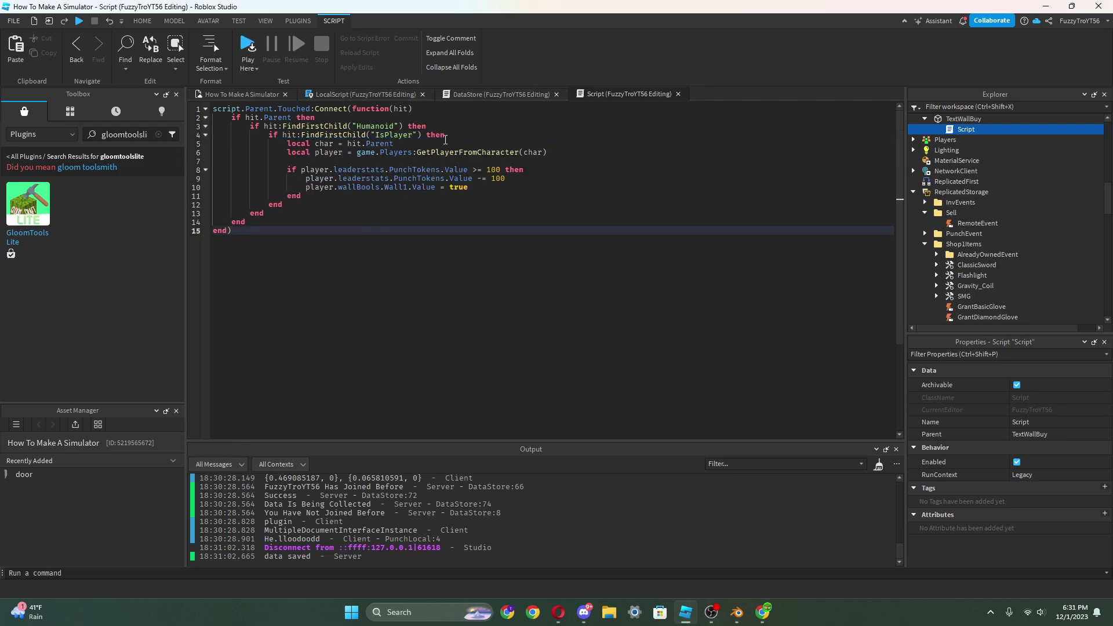
- Add print("Player touched wall") as the first line inside the IsPlayer check
click(457, 135)
key(Return)
text(pr)
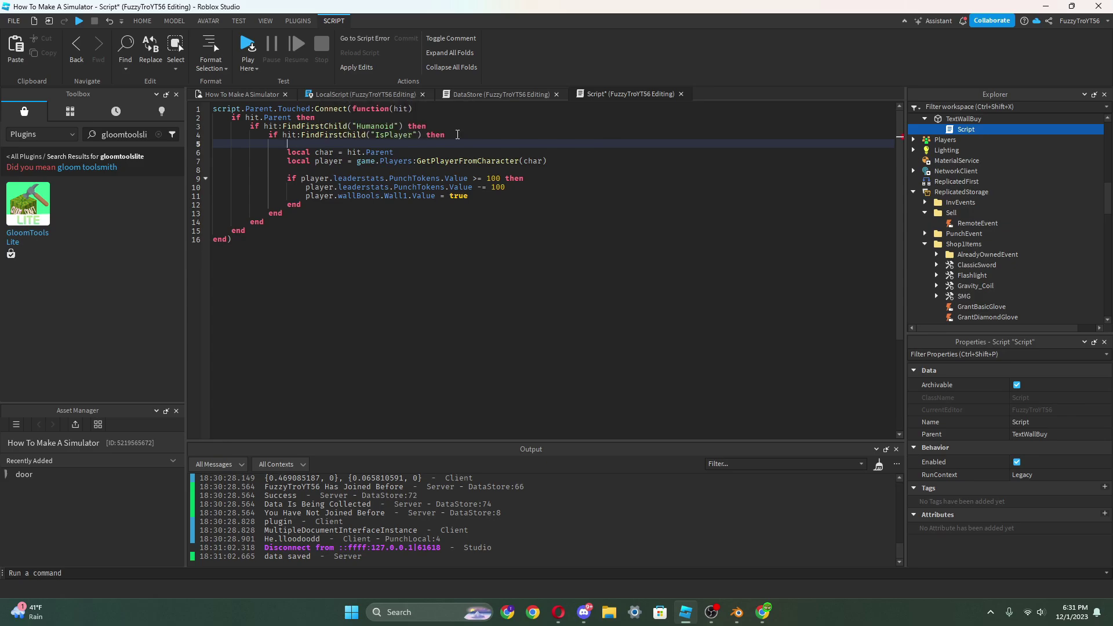
text(int("W"))
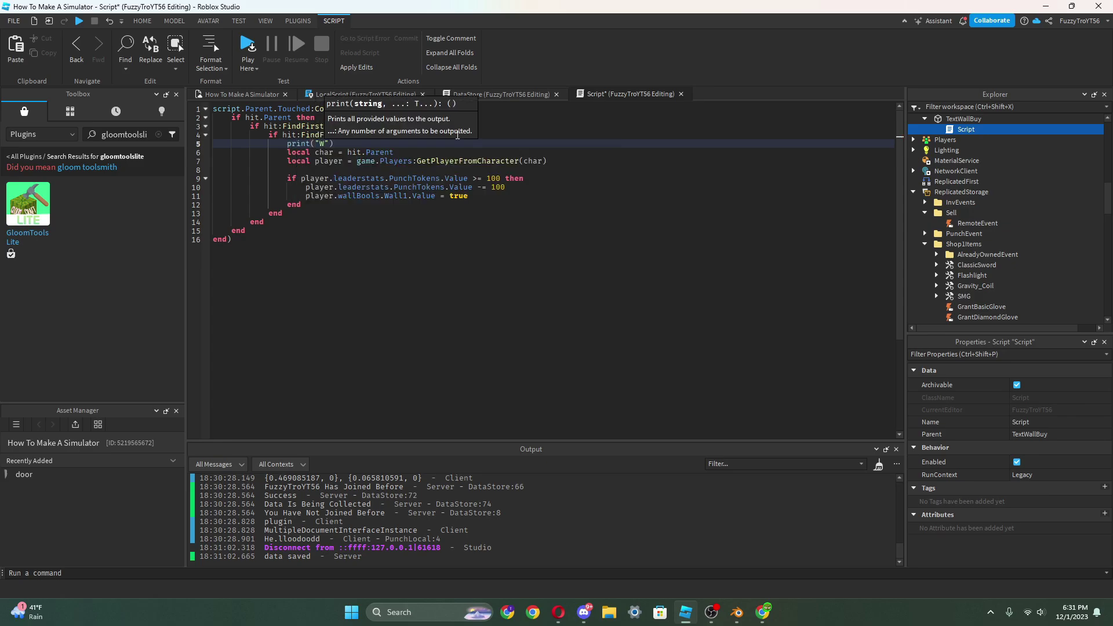
key(BackSpace)
text(Player touched)
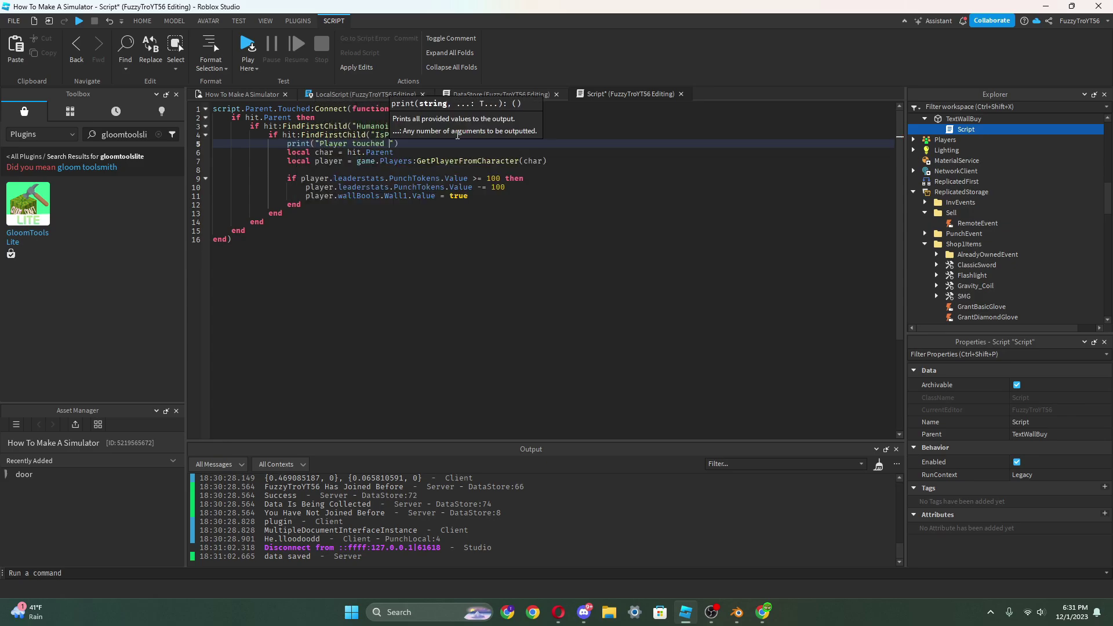
text( wall)
- Add print("Player bought wall") below the line that sets player.wallBools.Wall1.Value to true
click(509, 197)
key(Return)
text(pr)
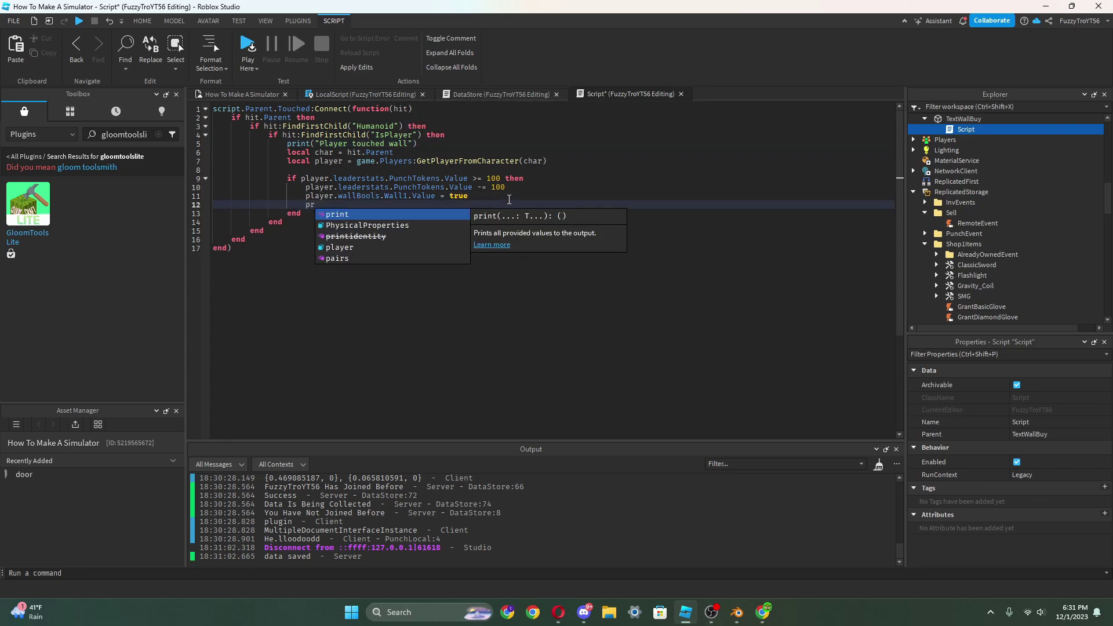
text(int(;')
key(Return)
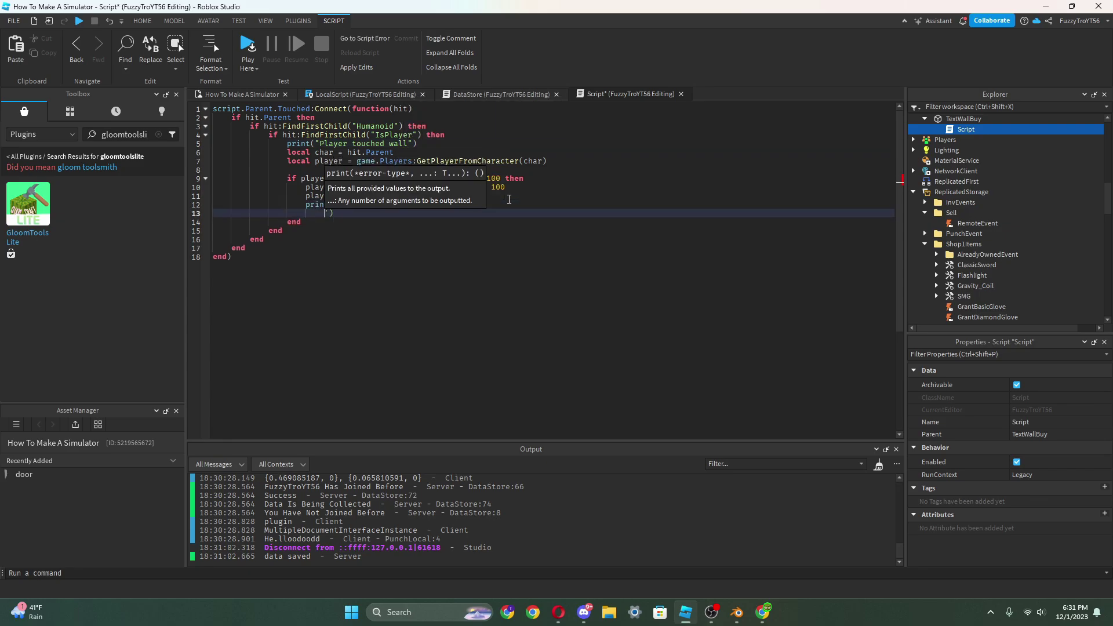
key(BackSpace)
key(BackSpace)
key(BackSpace)
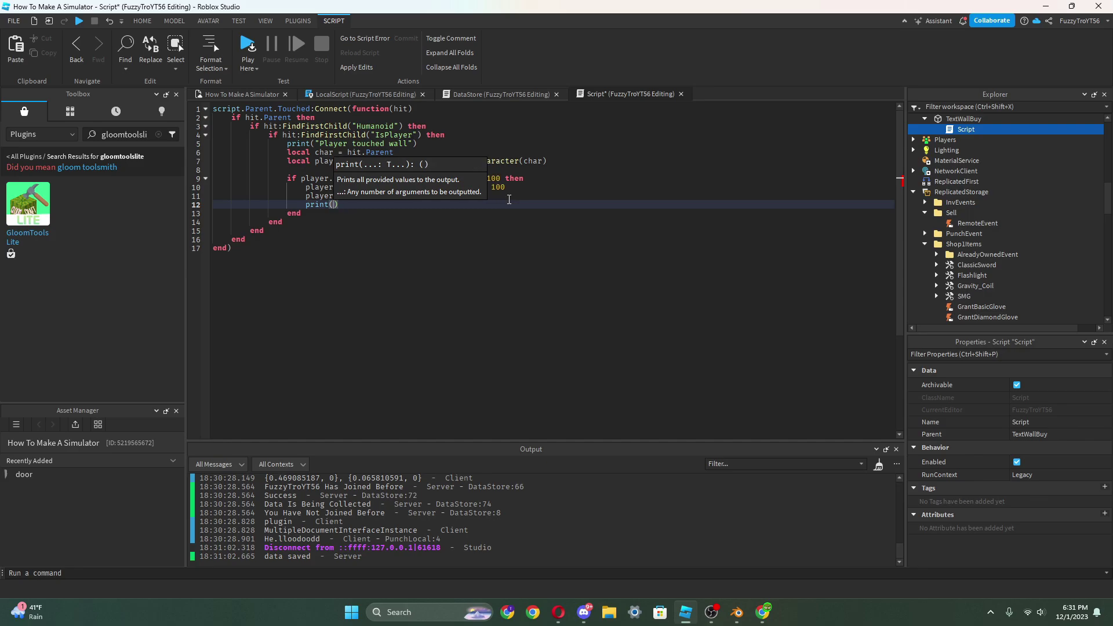
text(Player bough w)
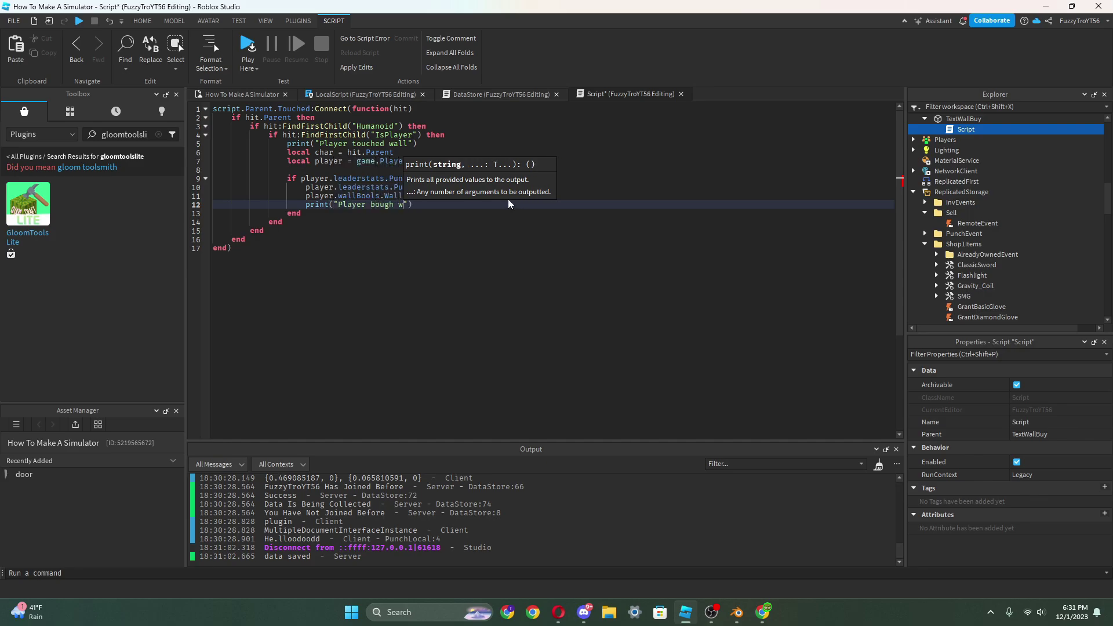
text(all1)
- Playtest the wall script near the wall by running and jumping into it, and stop the playtest
click(313, 95)
click(254, 95)
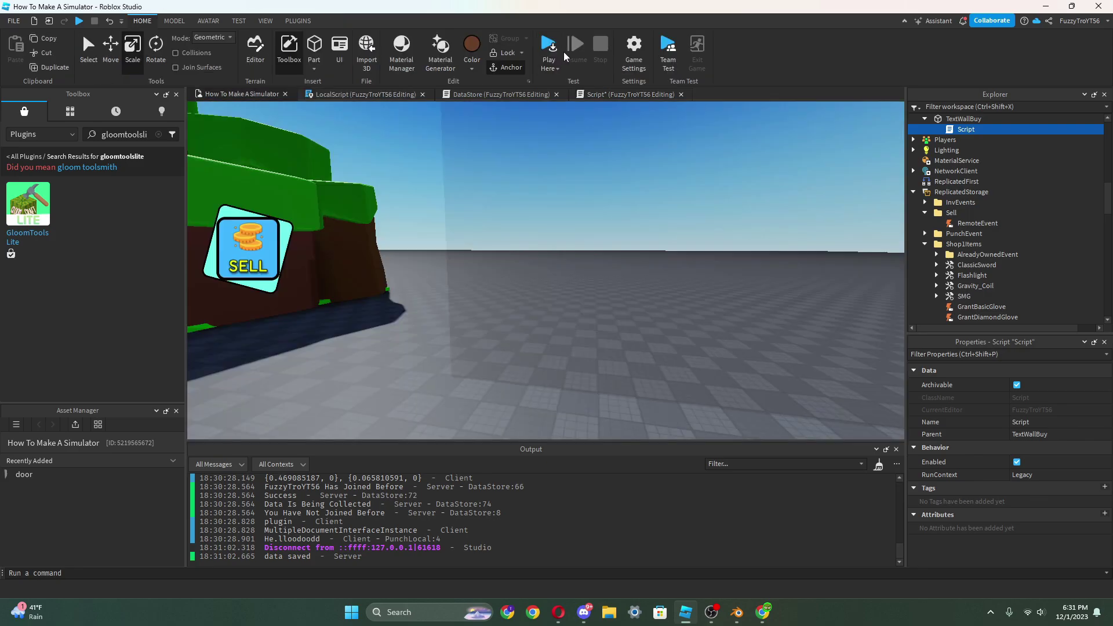
key(F5)
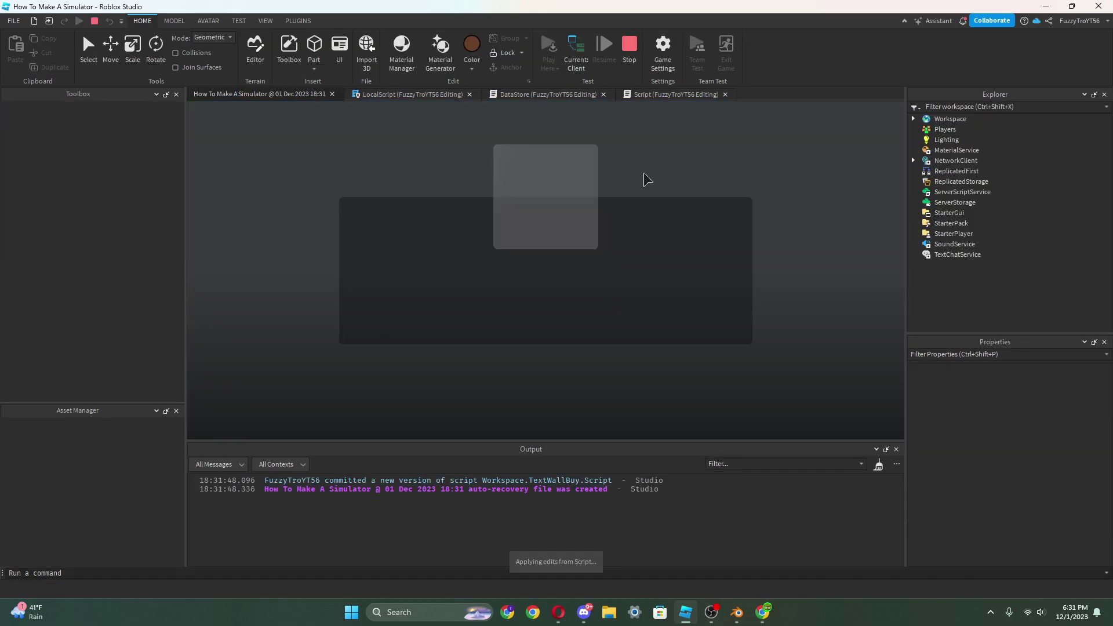
key(w)
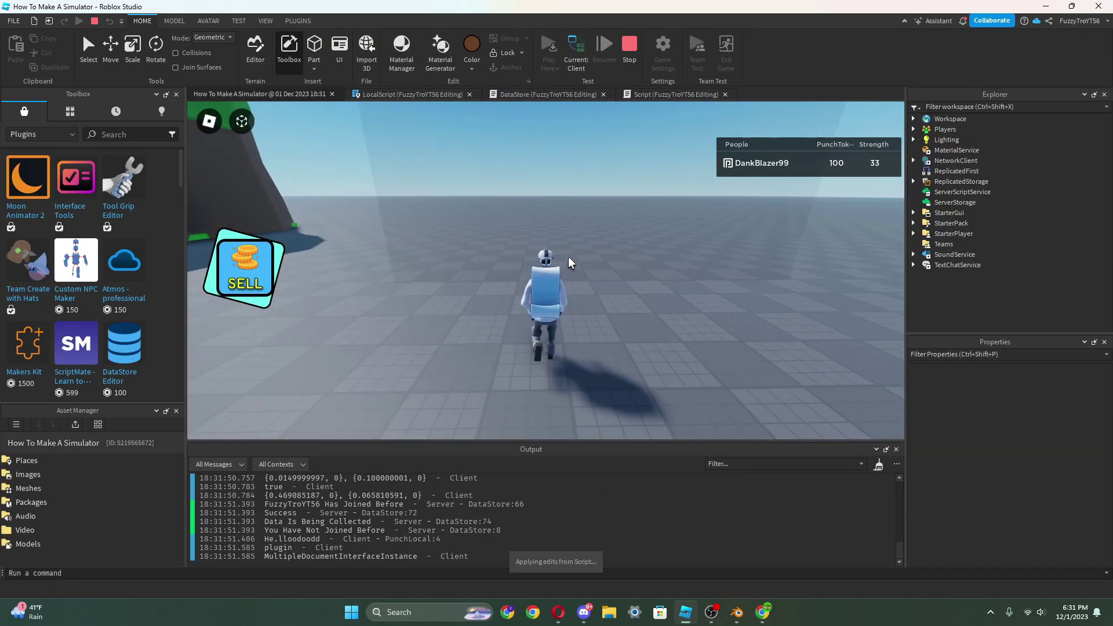
key(space)
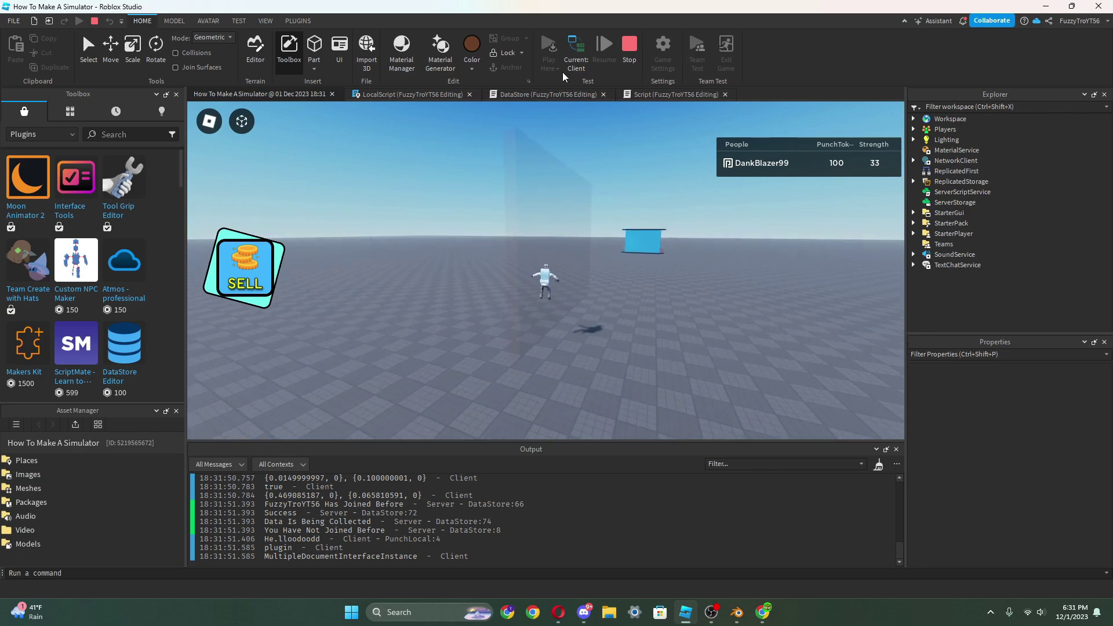
click(610, 64)
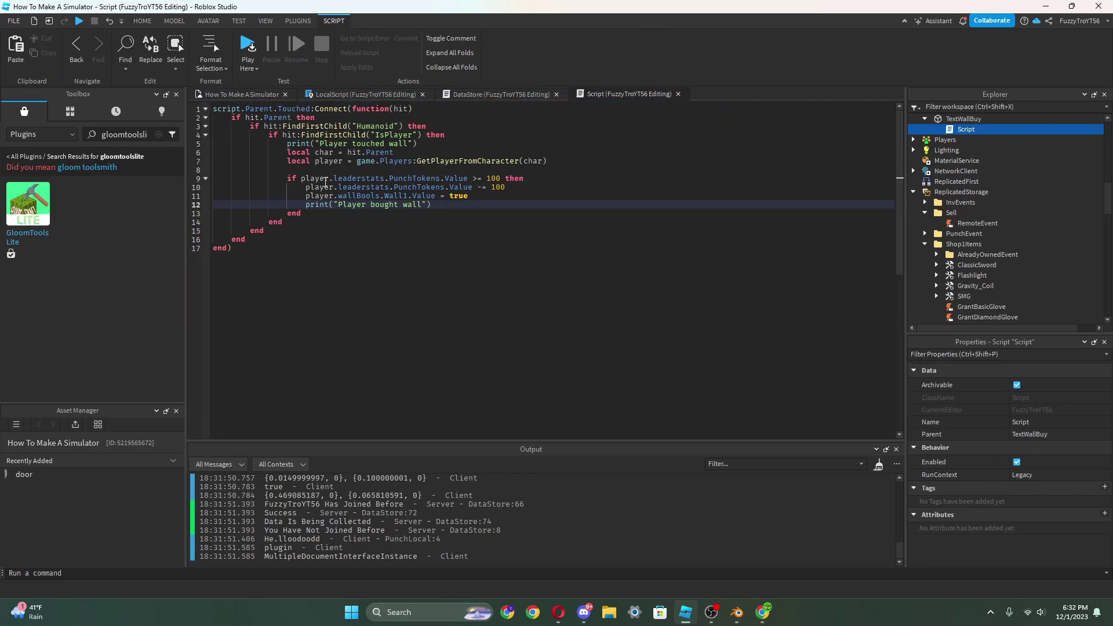
- Change the IsPlayer check in the wall script to hit.Parent:FindFirstChild("IsPlayer") and start a new playtest near the wall
click(297, 134)
text(.Parent)
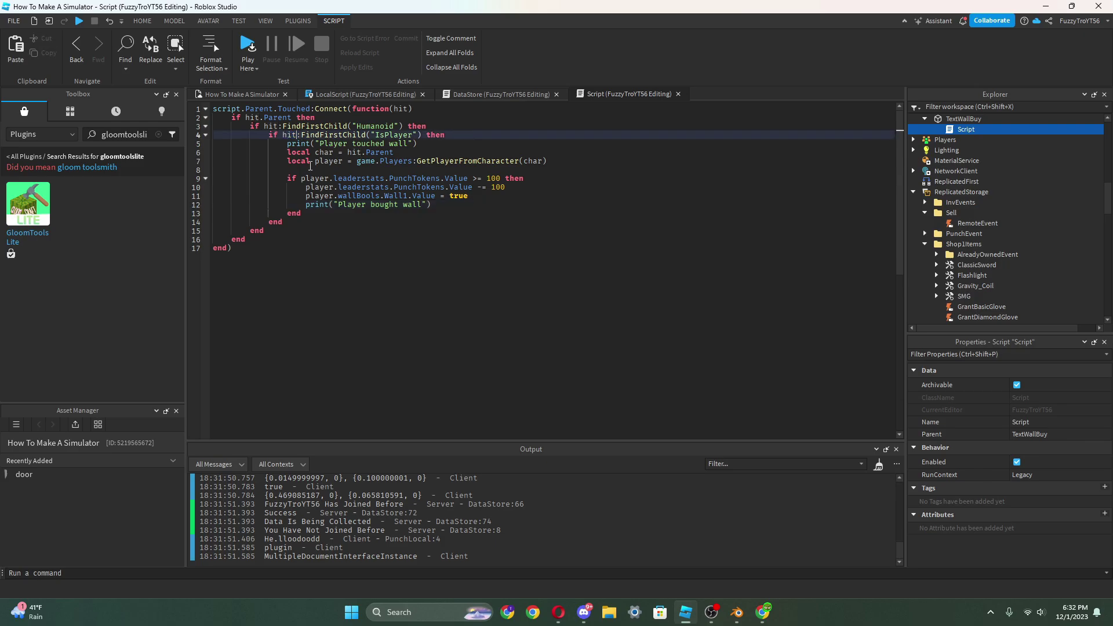
click(243, 96)
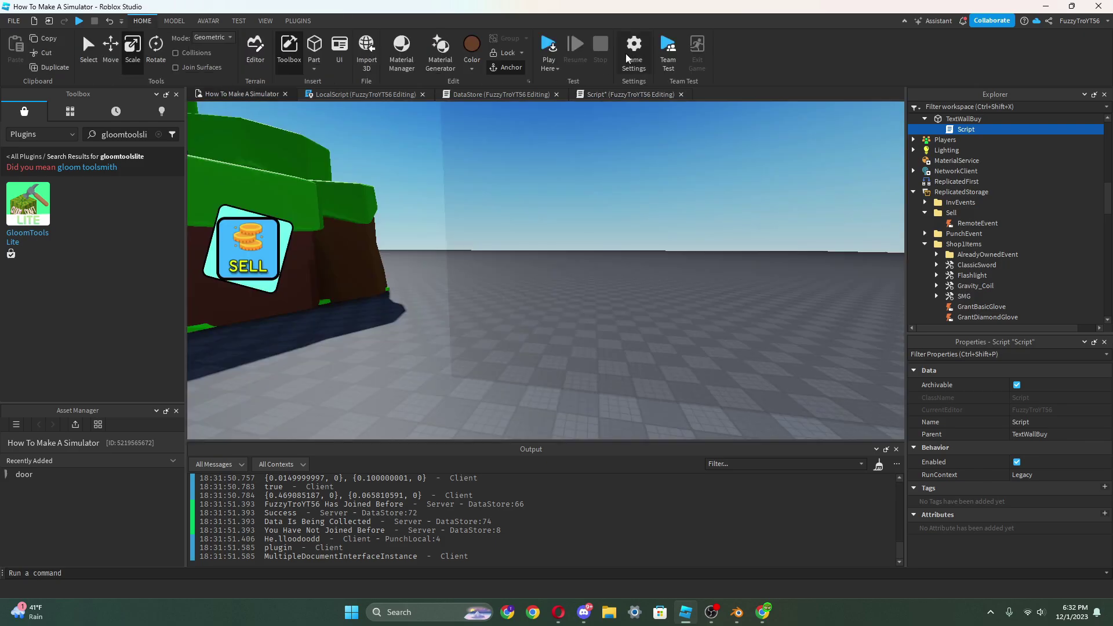
click(547, 62)
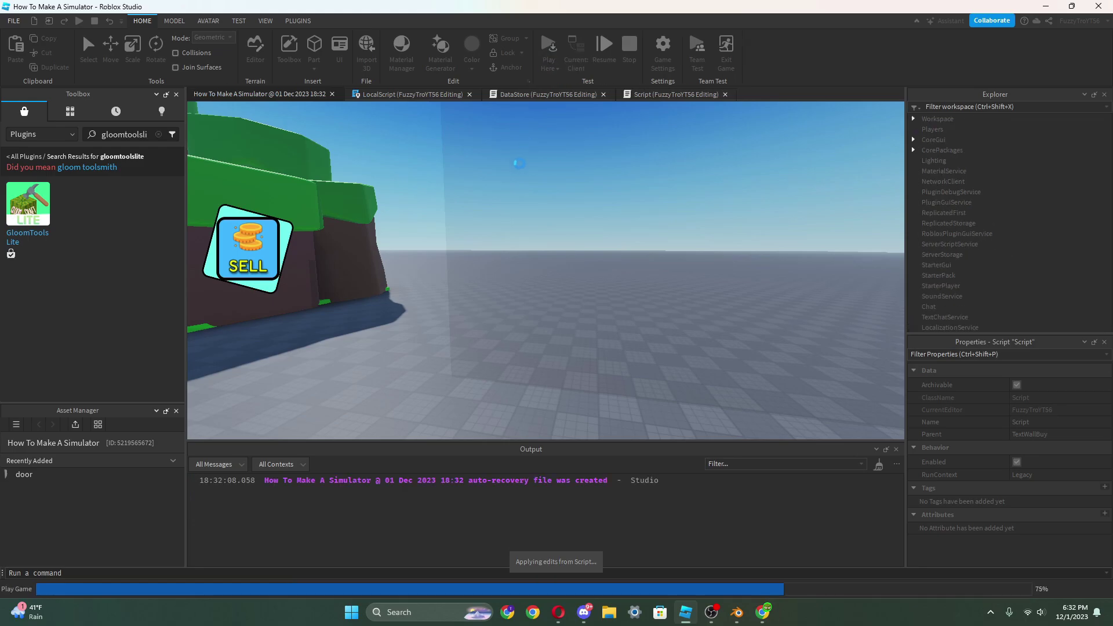
- Run the character into the wall, review the conditions in the wall script, and stop the playtest
key(w)
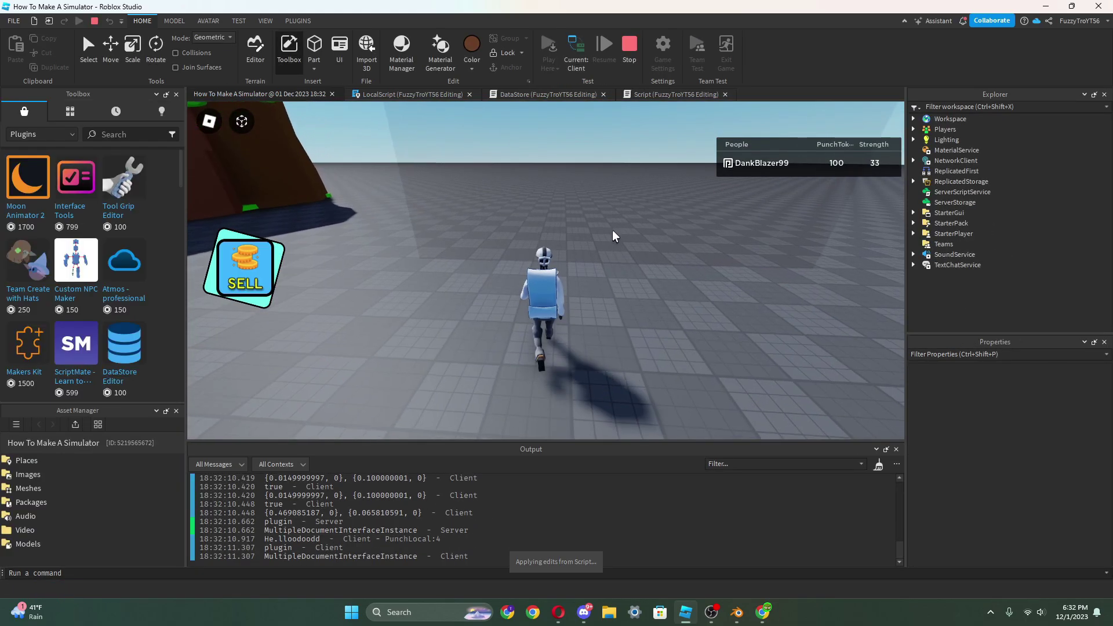
key(d)
right_drag(612, 230, 615, 228)
key(w)
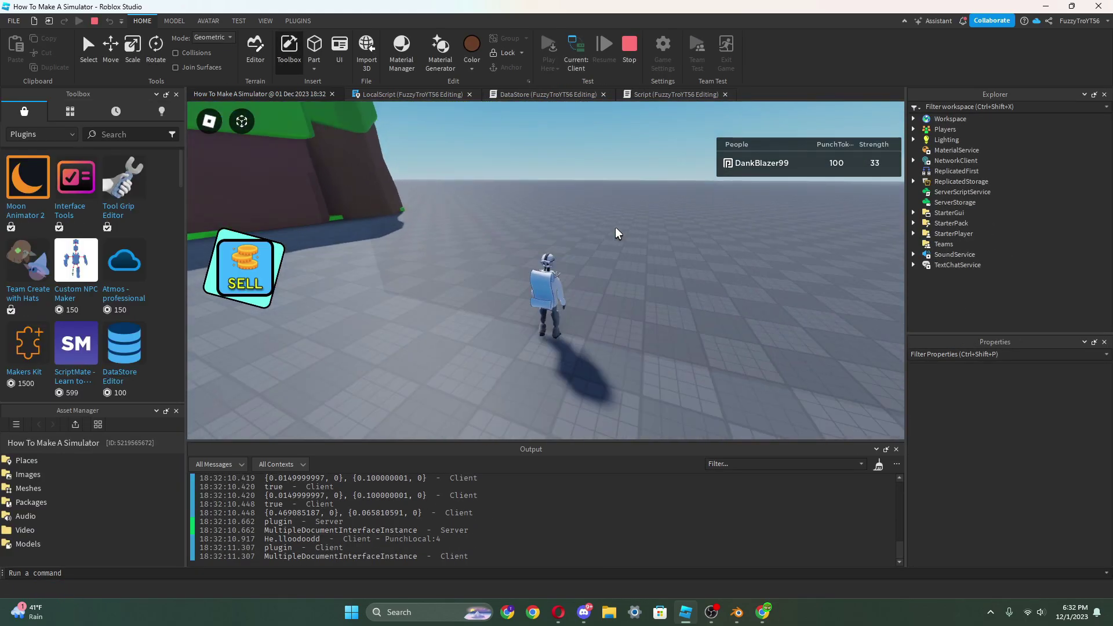
key(space)
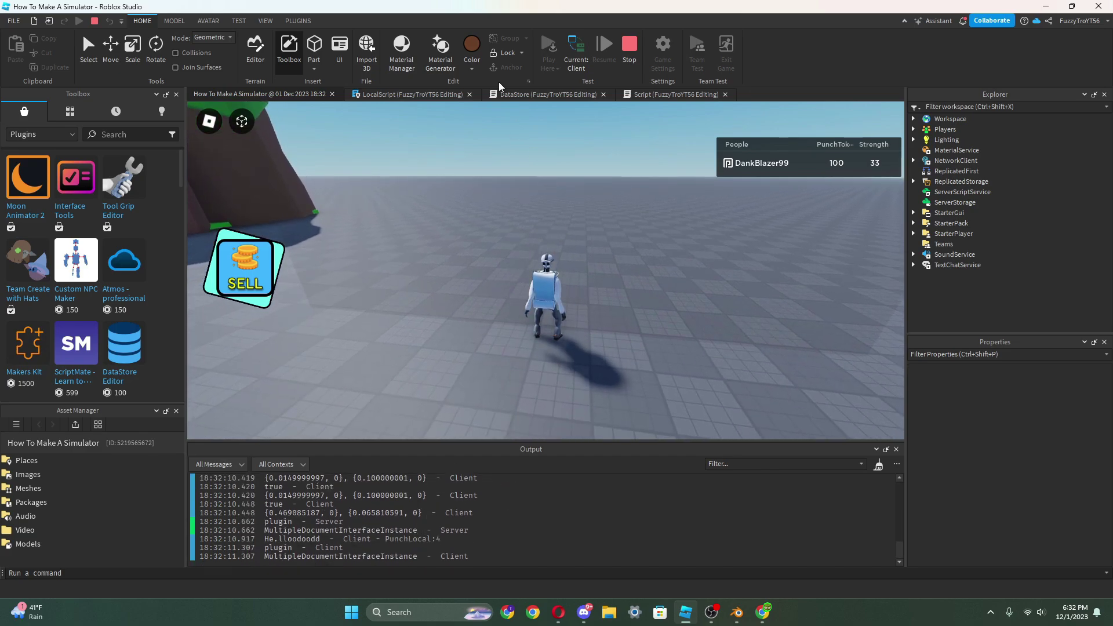
click(445, 94)
click(666, 94)
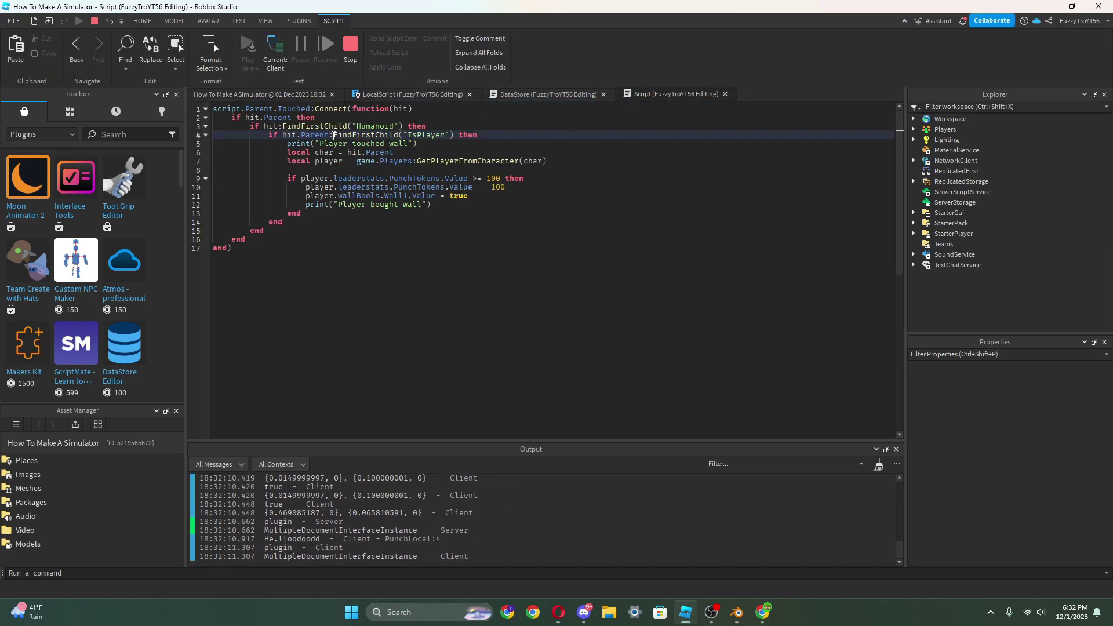
click(344, 58)
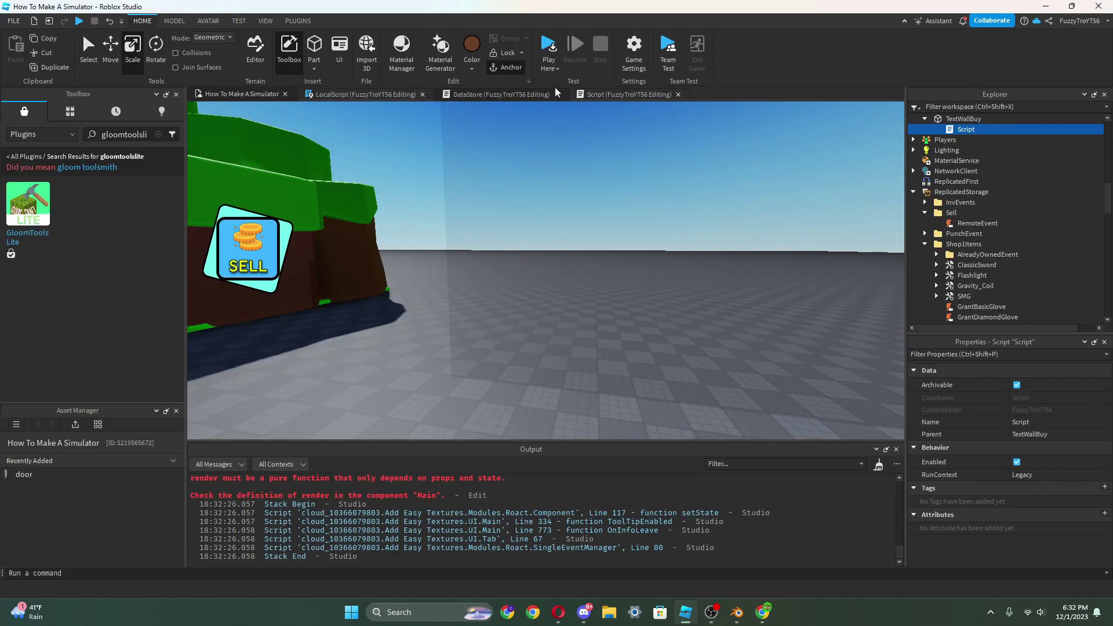
- Change the Humanoid check in the wall script to hit.Parent:FindFirstChild("Humanoid") and start another playtest near the wall
click(603, 94)
click(278, 127)
text(.)
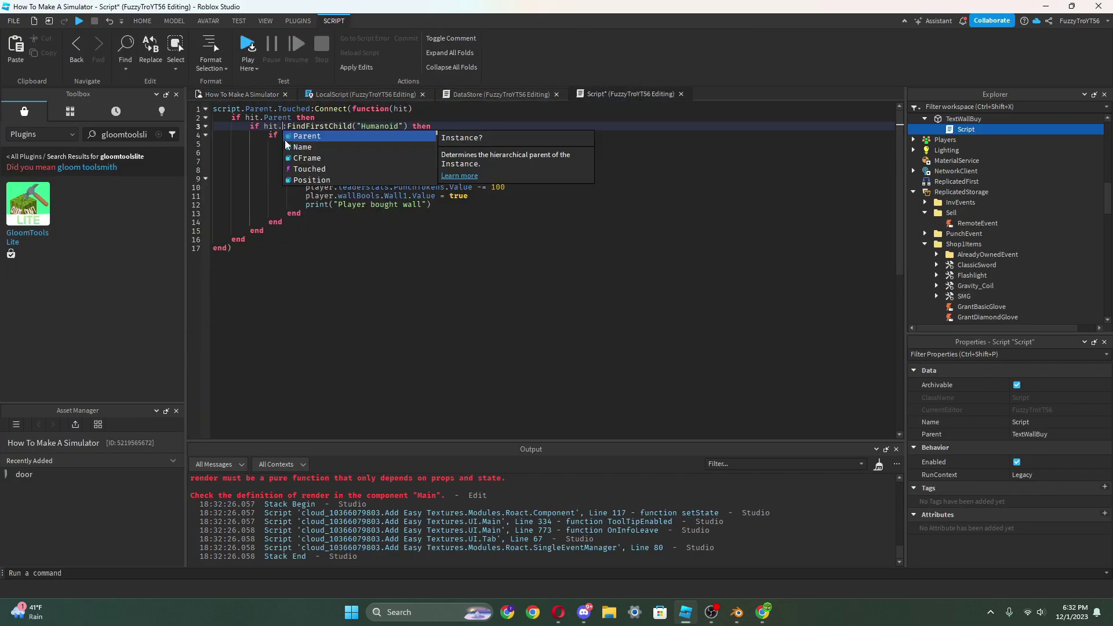
text(Parent)
click(249, 93)
click(541, 45)
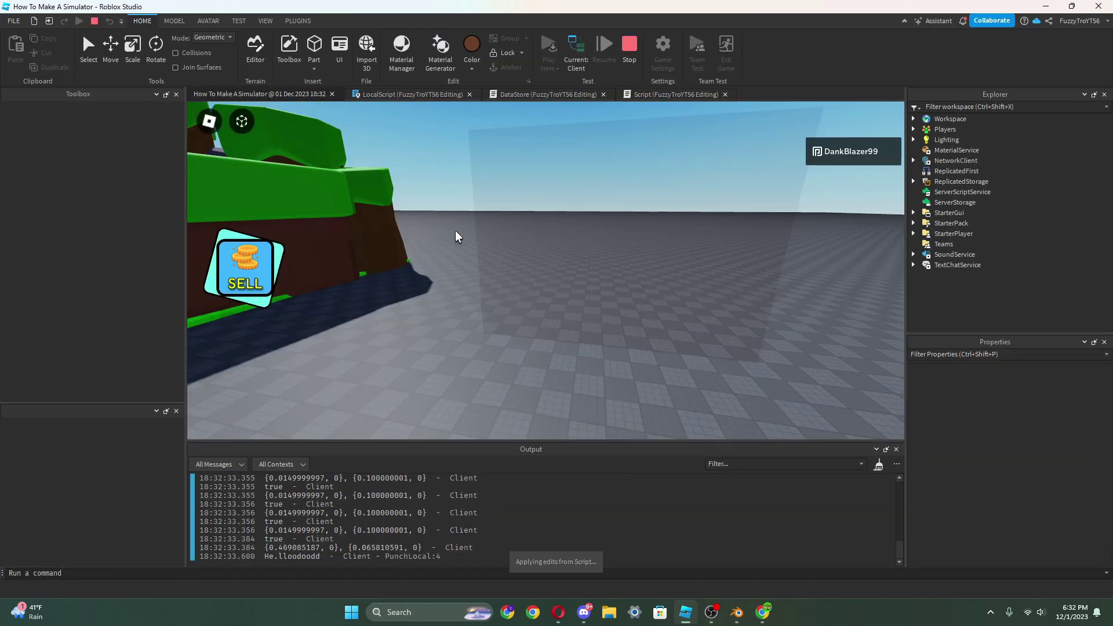
- Run the character into the wall to trigger the purchase, and keep moving and jumping around it to test its collision
key(w)
key(d)
scroll(576, 236, down, 1)
right_drag(576, 237, 576, 236)
key(a)
key(d)
key(a)
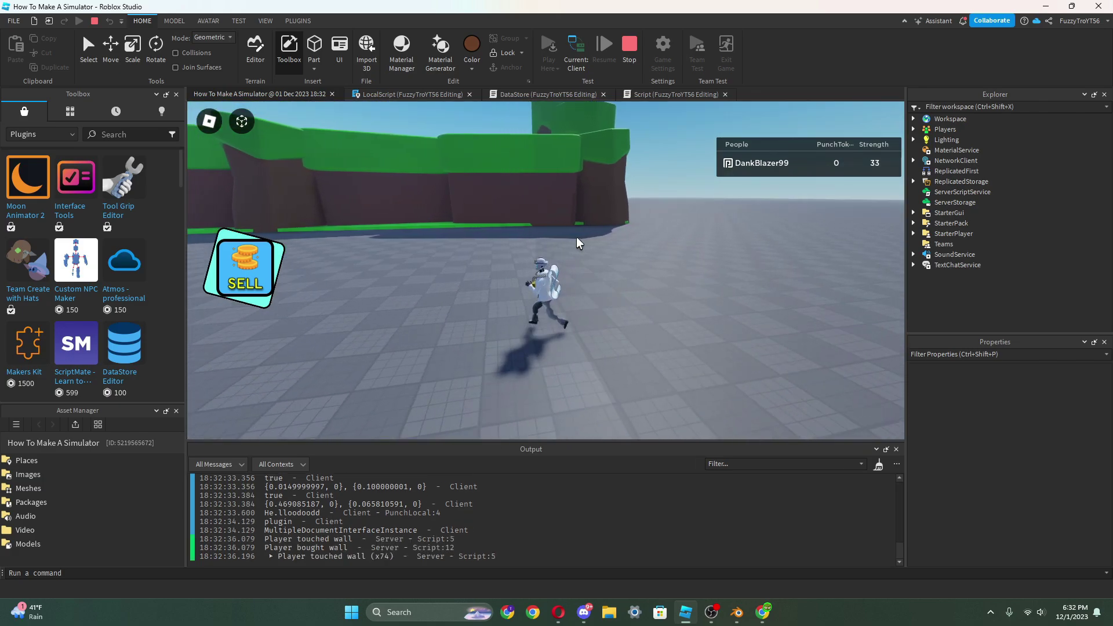
key(d)
key(a)
key(d)
scroll(577, 237, down, 2)
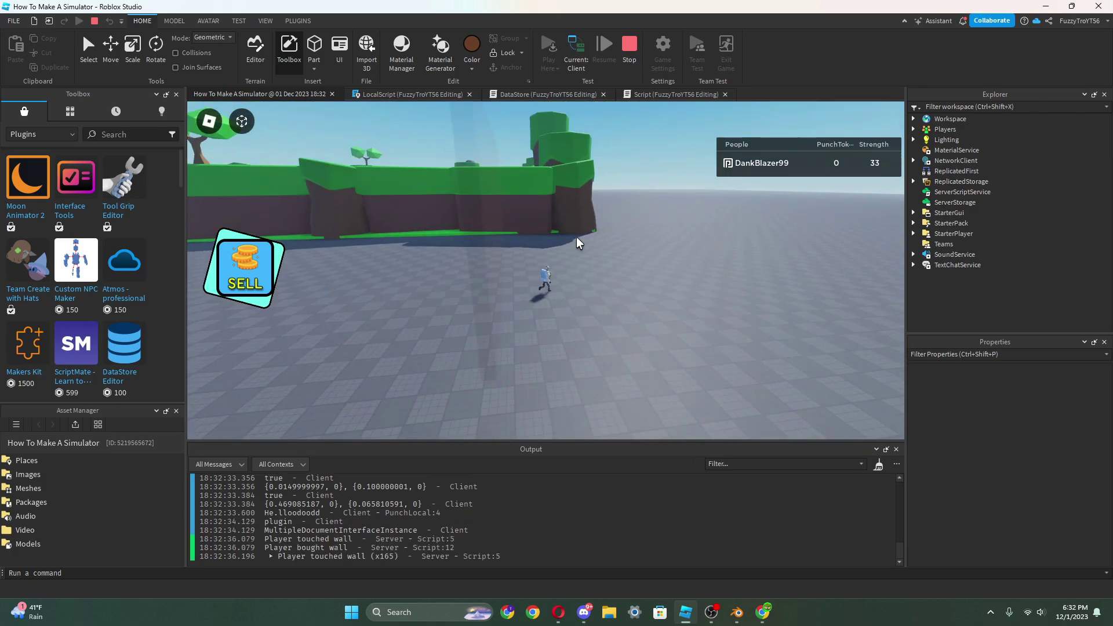
key(space)
scroll(577, 237, down, 2)
mouse_move(576, 237)
right_down()
mouse_move(558, 255)
mouse_move(561, 226)
right_up()
scroll(576, 236, up, 5)
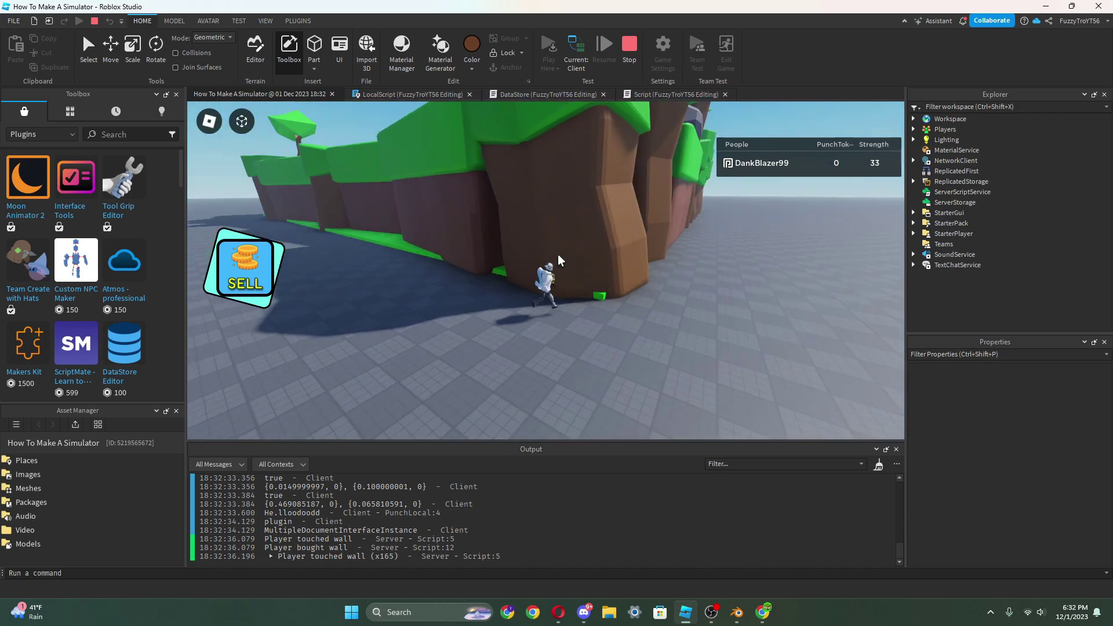
key(space)
key(space)
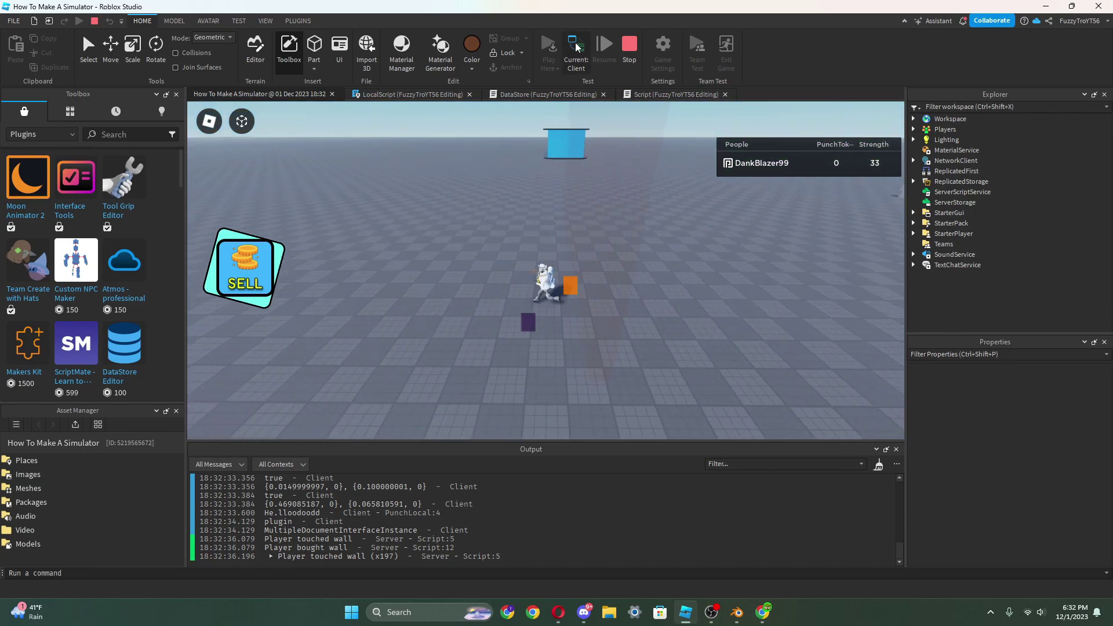